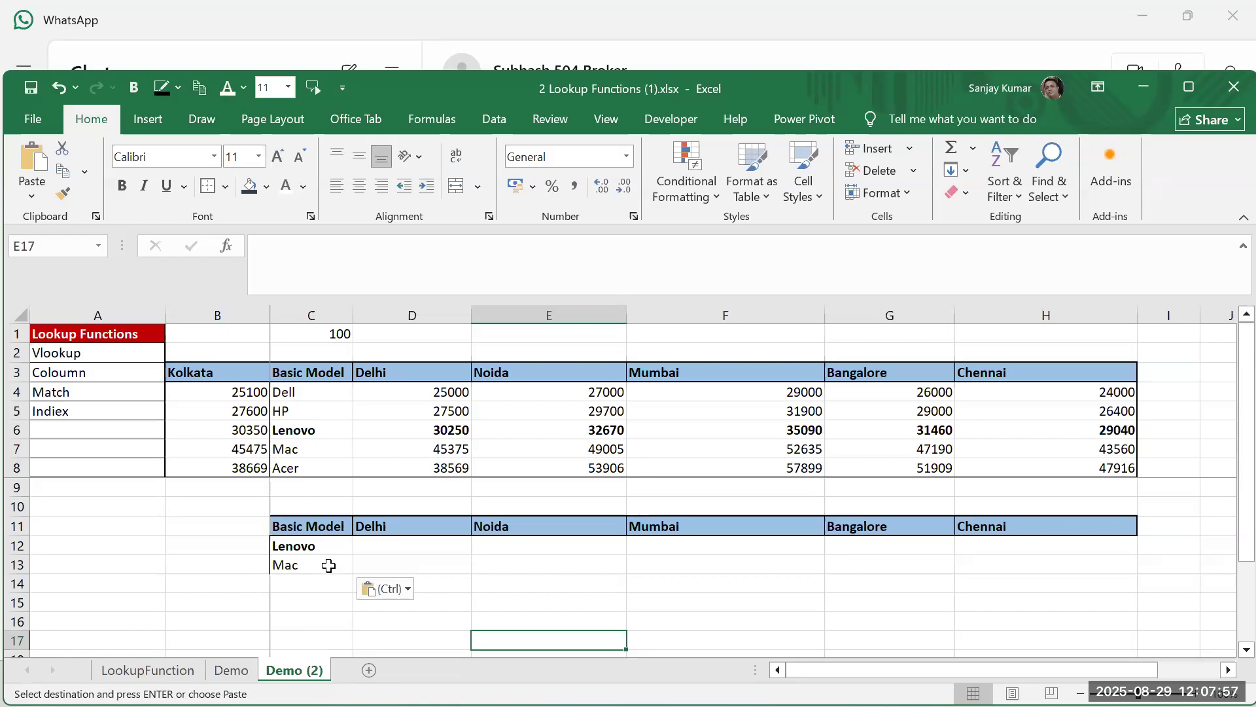
Correct the misspelled function label in cell A3 to "Column"
left_click_drag(337, 548, 1082, 569)
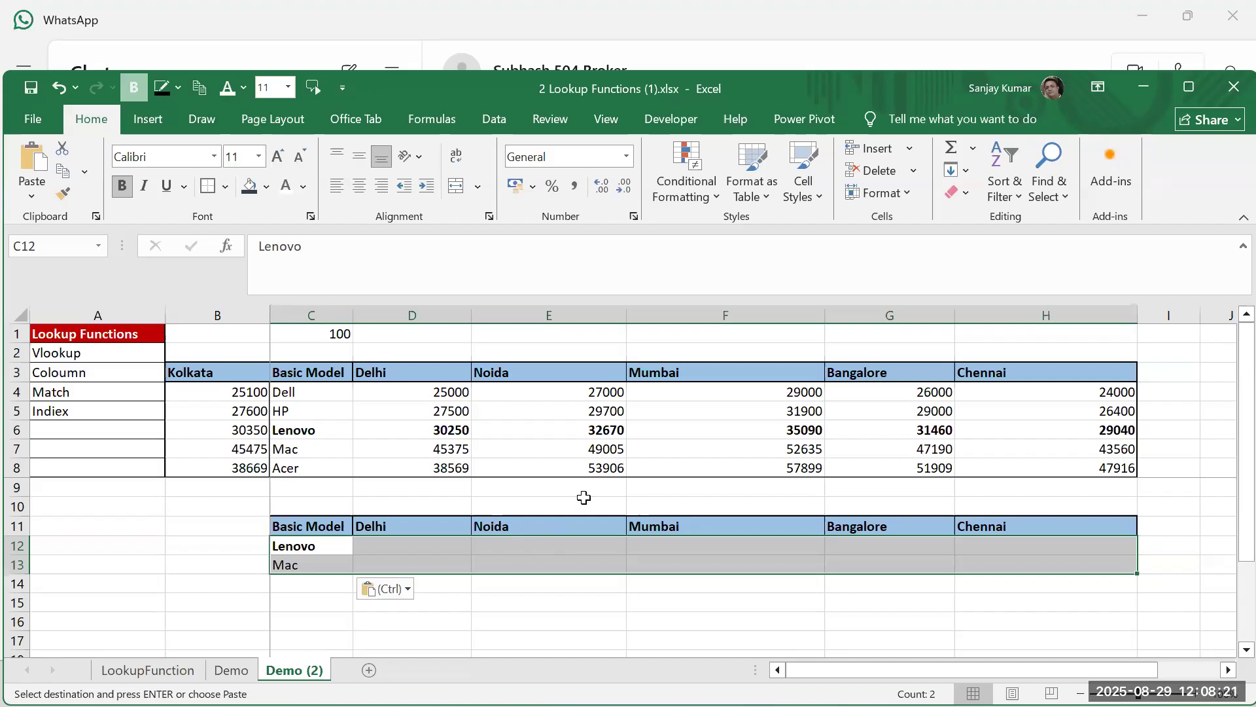
double_click(62, 371)
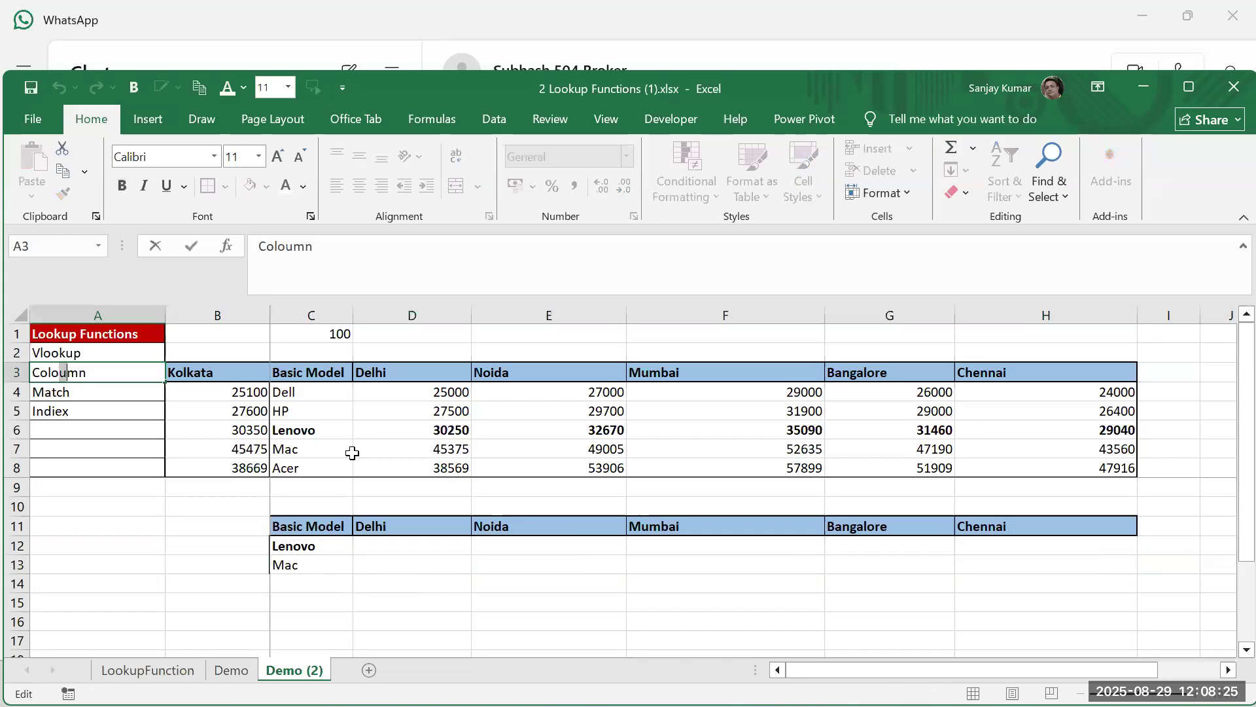
key("BackSpace")
key("BackSpace")
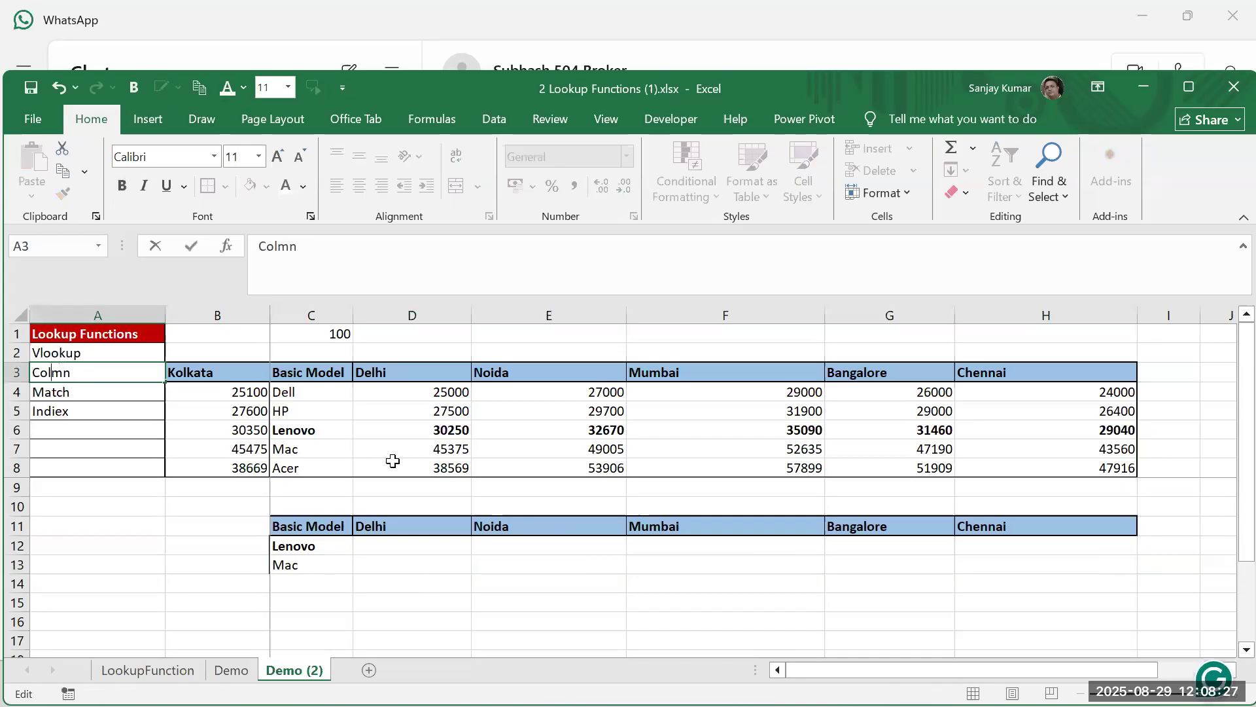
key("Delete")
key("Delete")
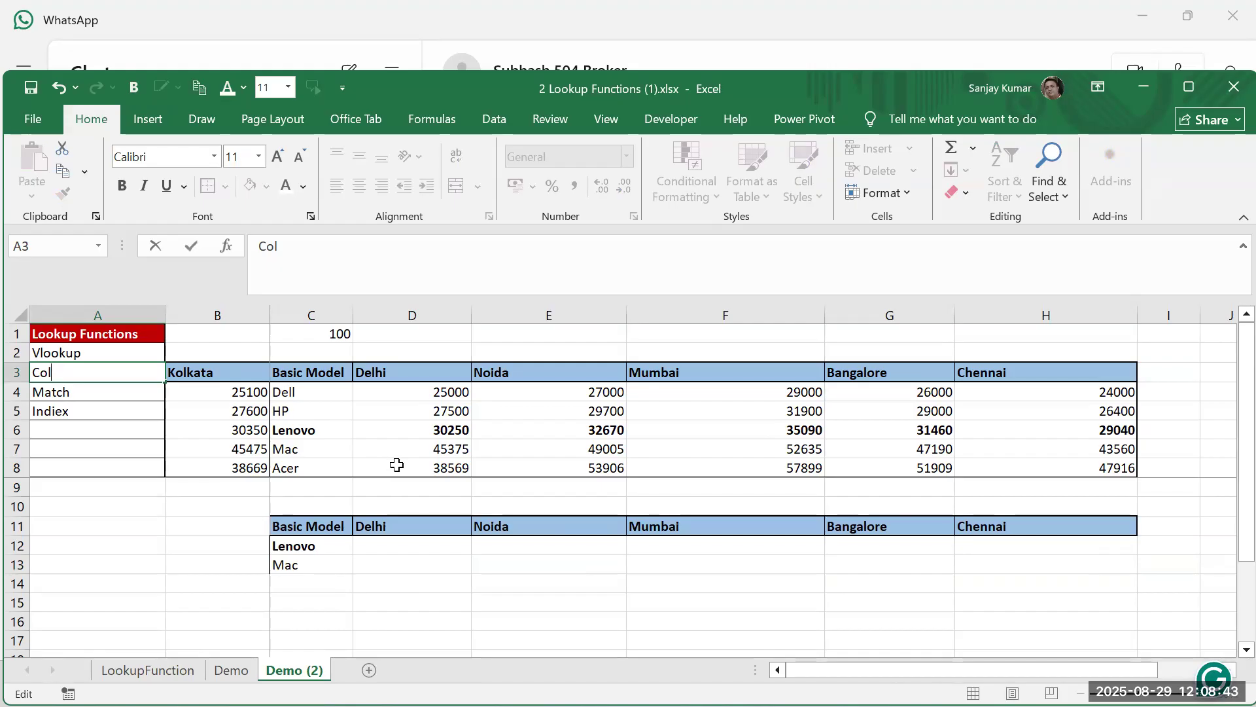
type("umn")
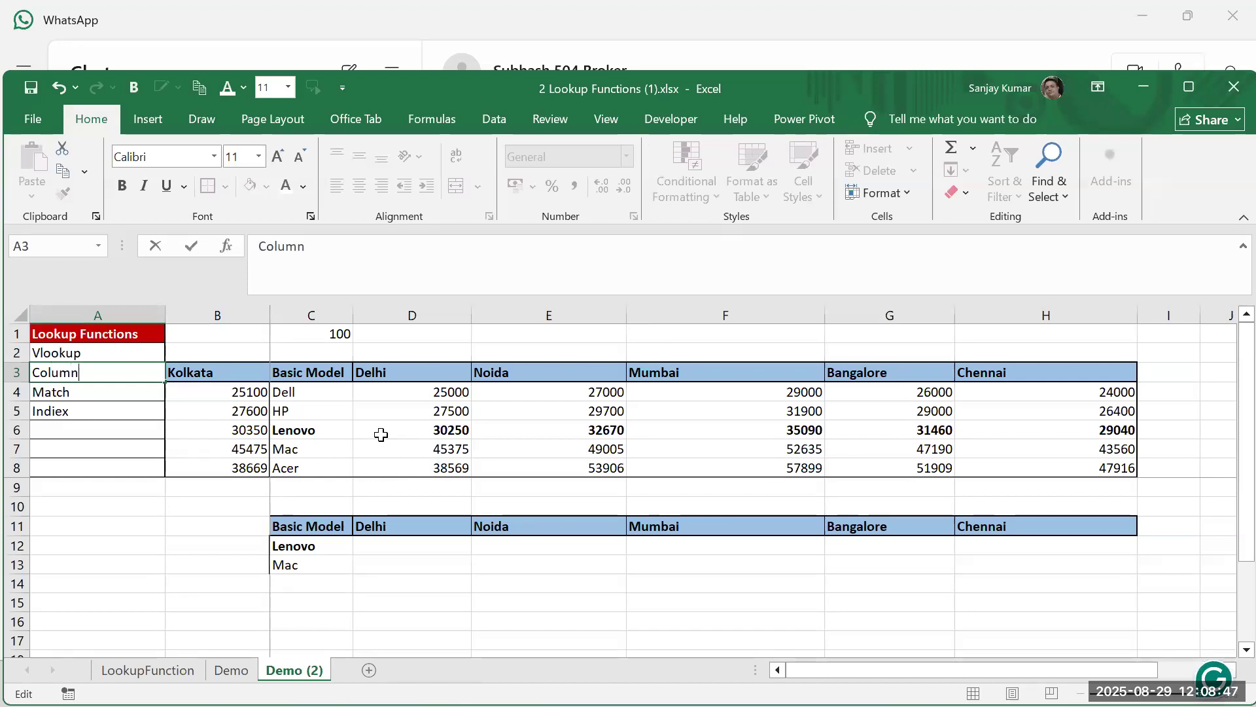
key("Return")
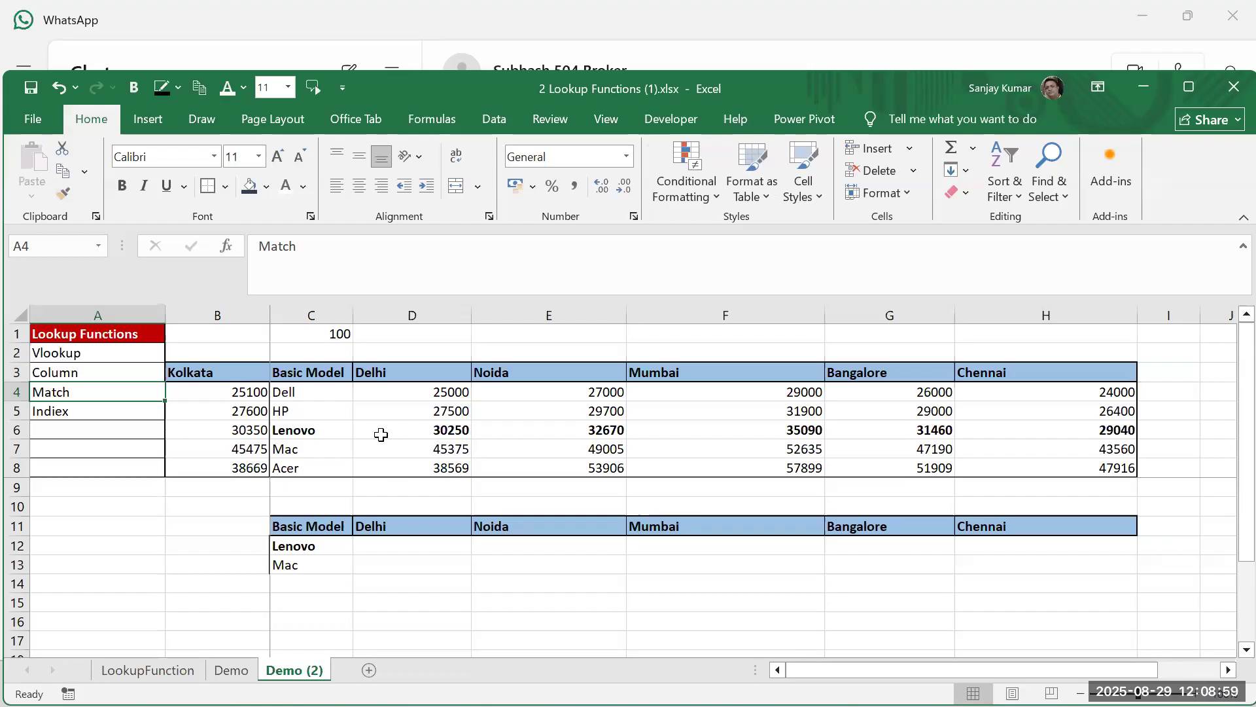
Count the characters of cell B5 with the formula =LEN(B5) in cell A10
left_click(137, 514)
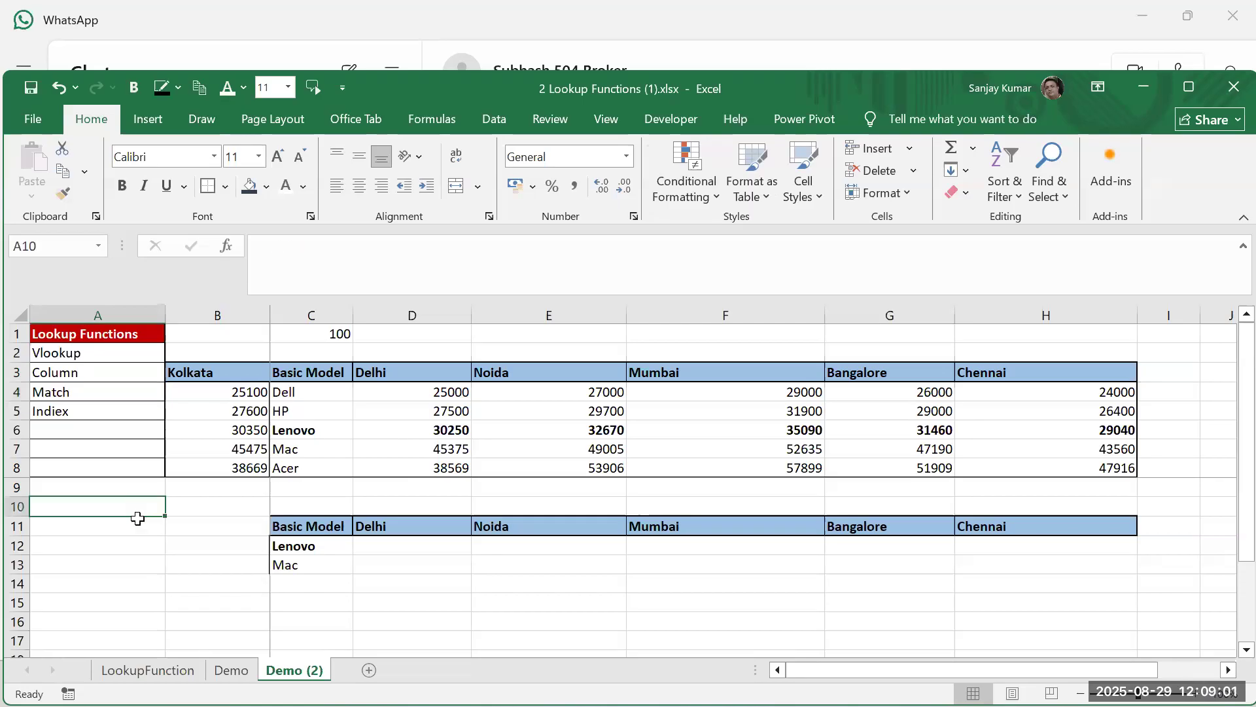
type("=le")
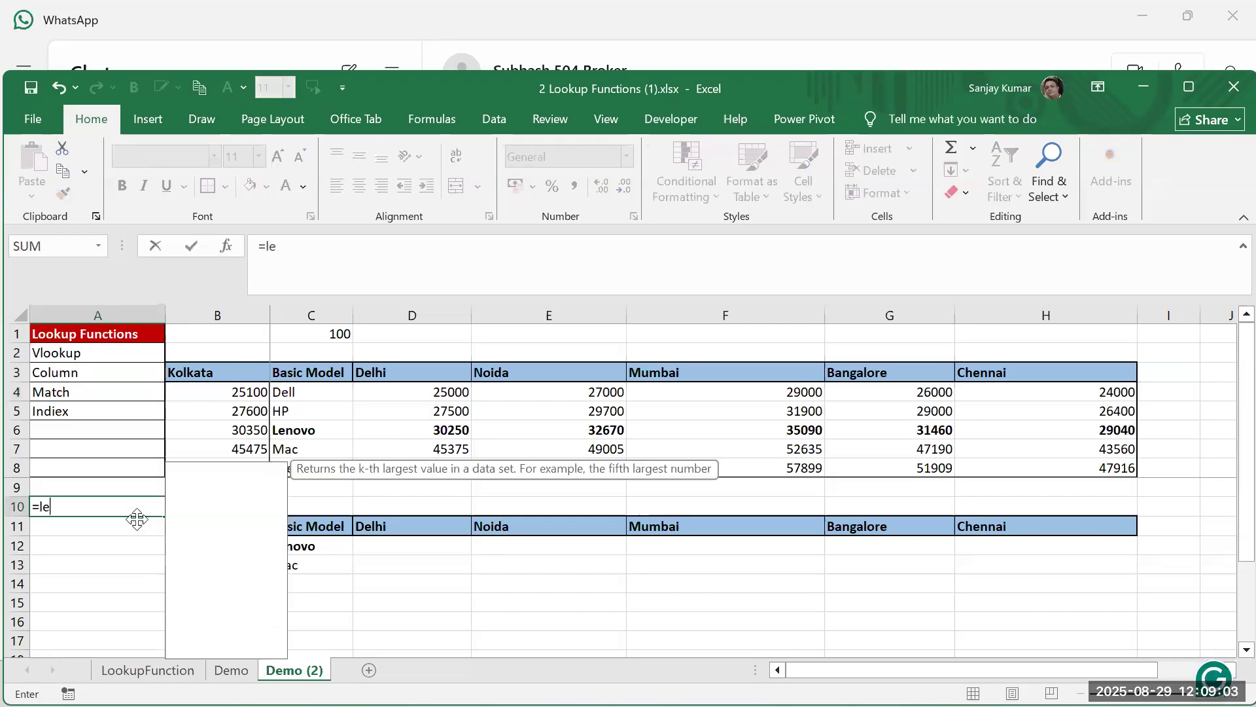
type("n(")
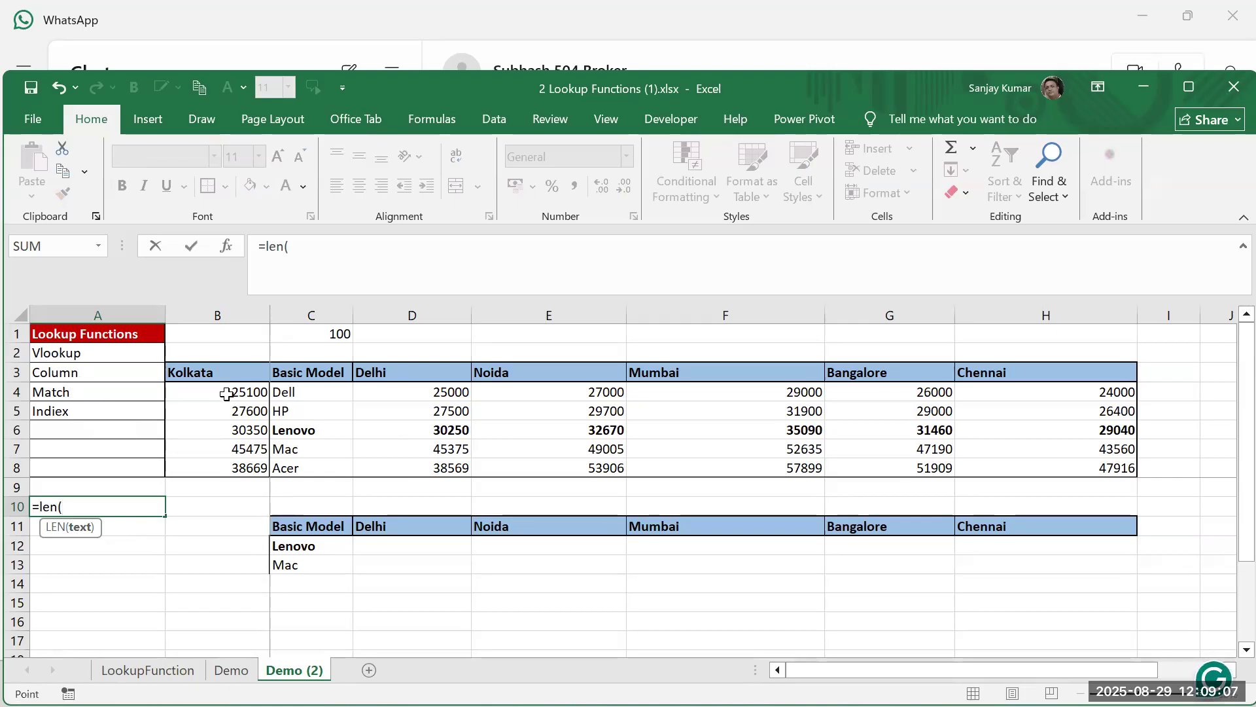
left_click(237, 411)
type("_")
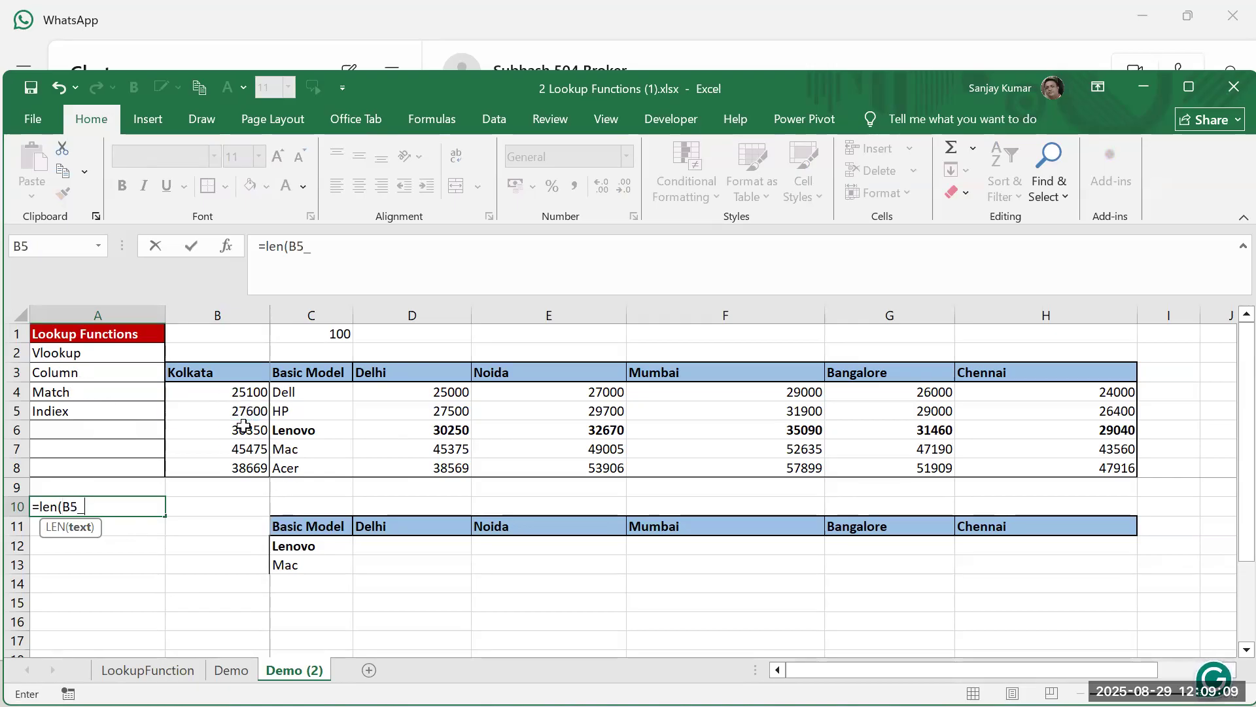
key("BackSpace")
type(")")
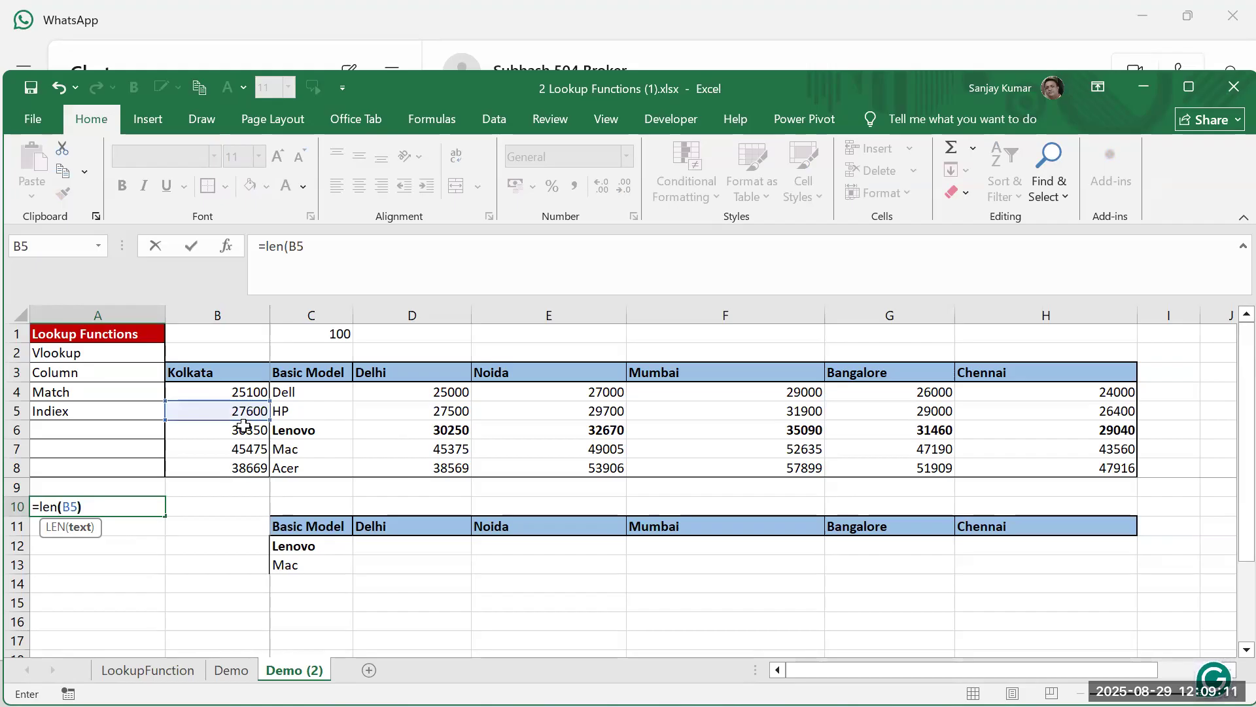
key("Return")
key("Up")
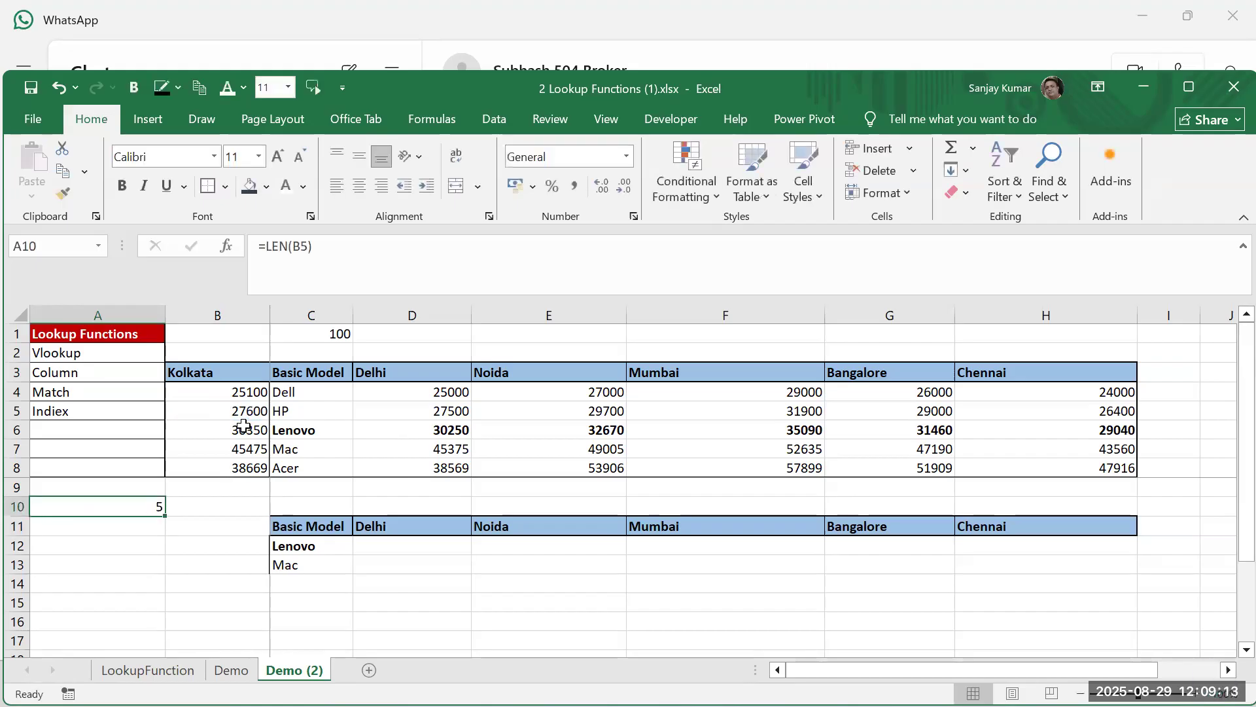
Look through the Kolkata prices in column B, and clear the LEN formula from cell A10
key("Up")
key("Up")
key("Up")
key("Up")
key("Up")
key("Up")
key("Up")
key("Right")
key("Down")
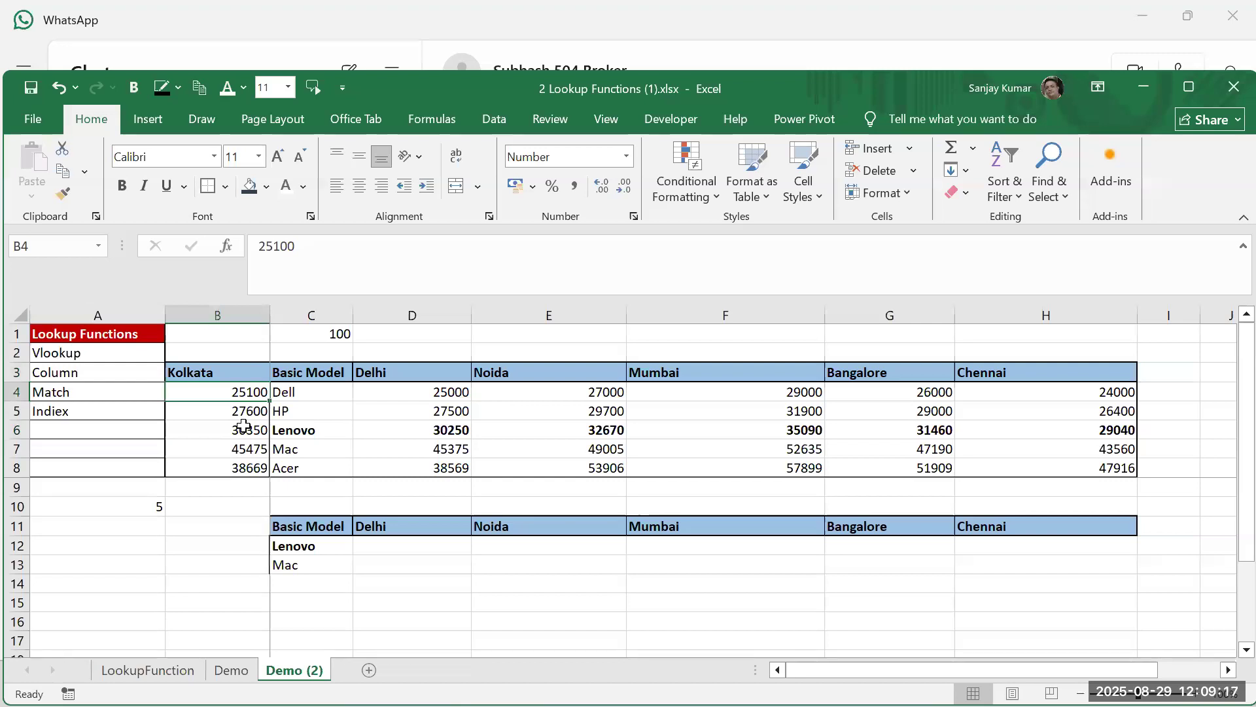
key("Down")
key("Down")
key("Down")
key("Down")
key("Down")
key("Down")
key("Left")
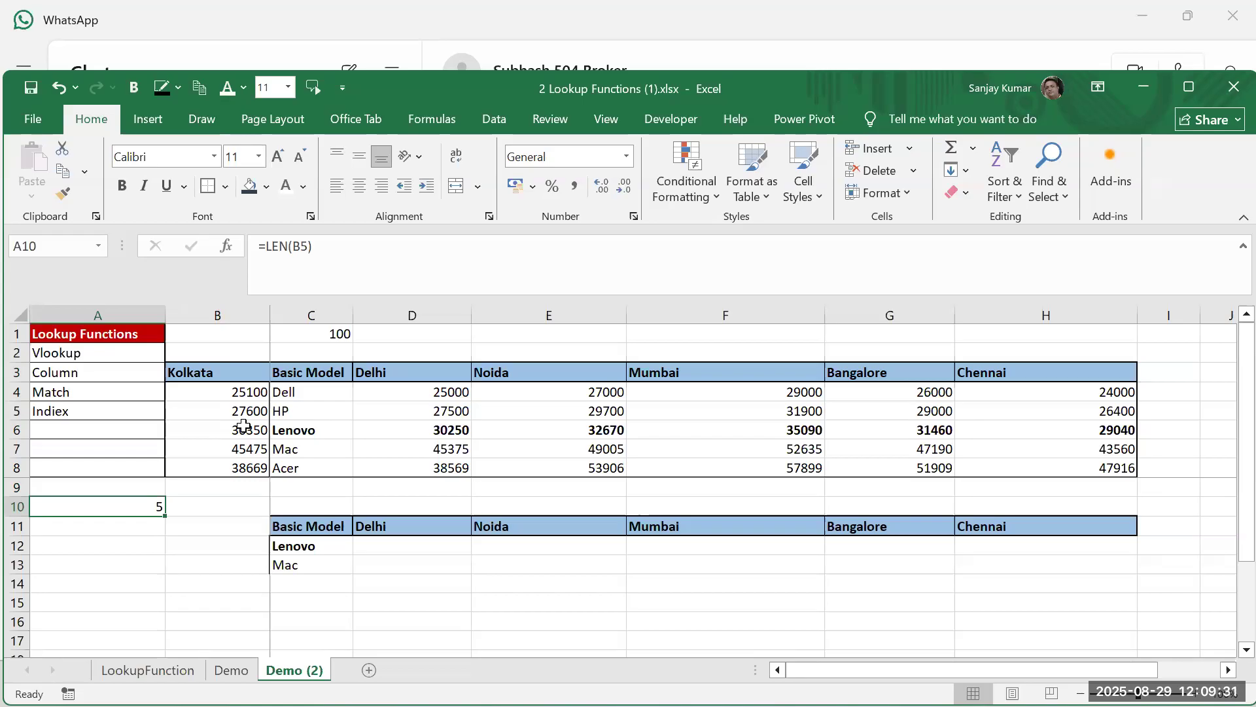
key("Delete")
left_click(59, 370)
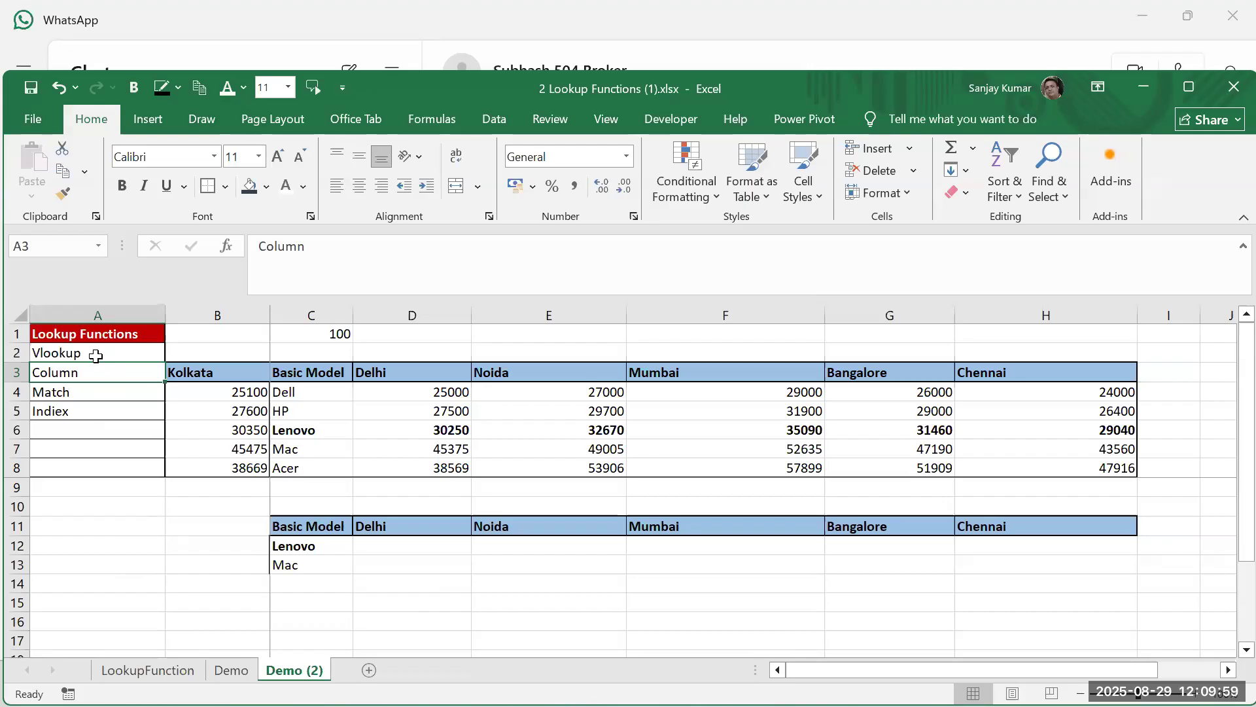
left_click(367, 549)
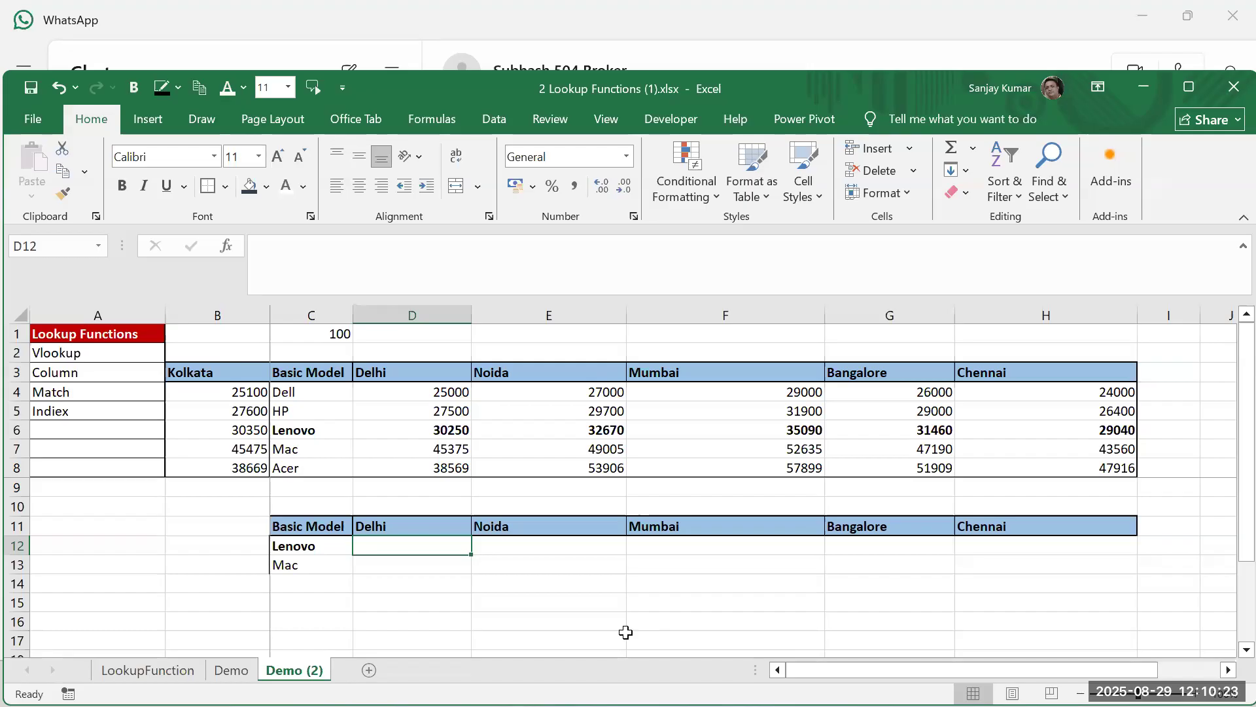
type("=")
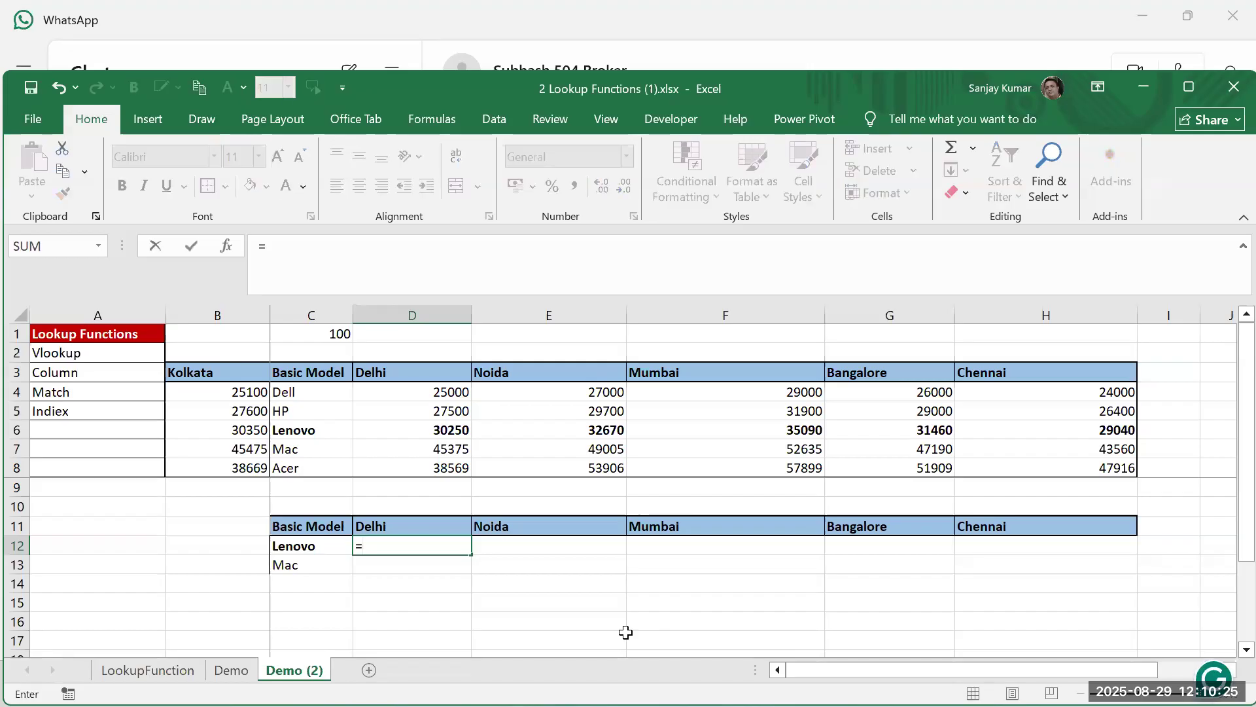
key("Escape")
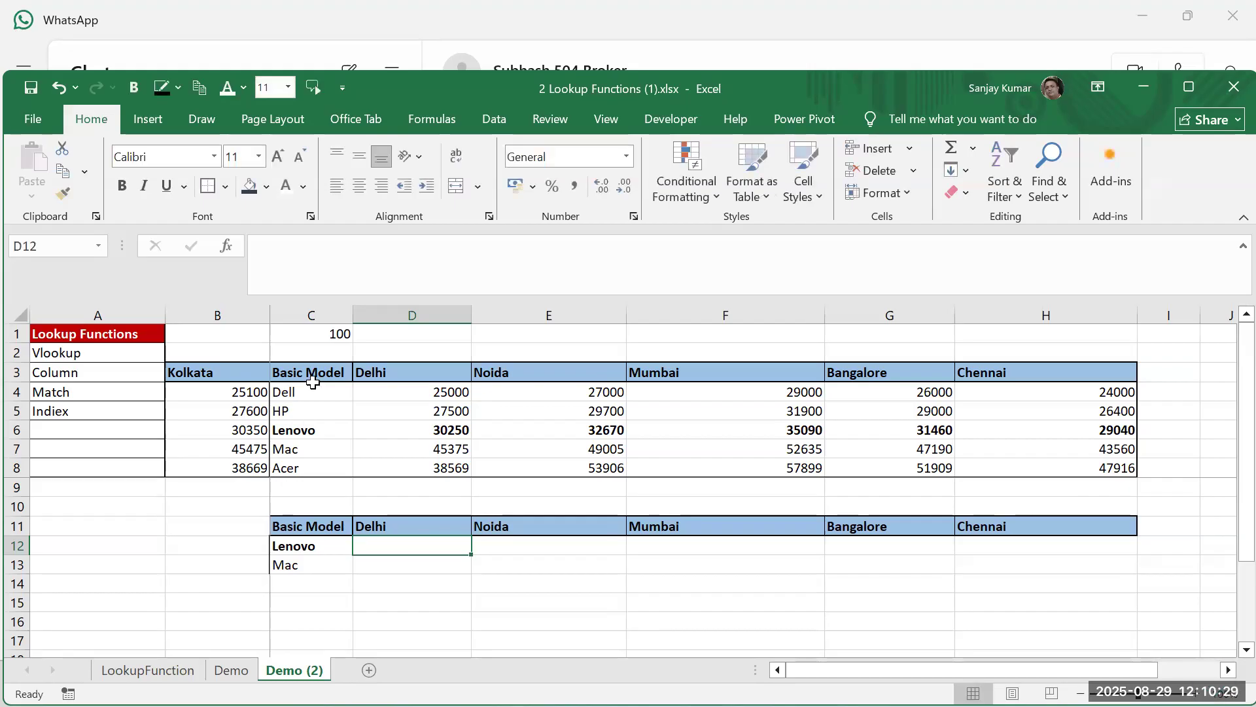
Examine the source price table and its Basic Model column against the Lenovo and Mac entries in the lower table
left_click_drag(238, 373, 1074, 471)
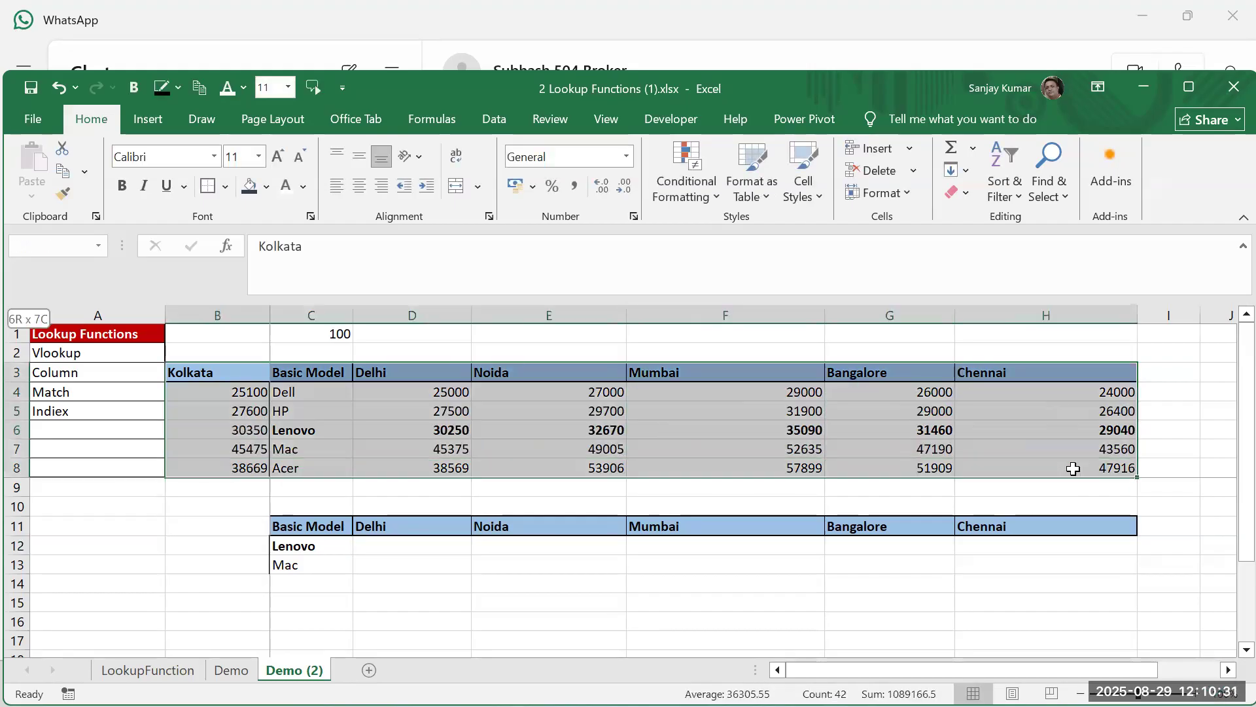
left_click(370, 432)
left_click(321, 377)
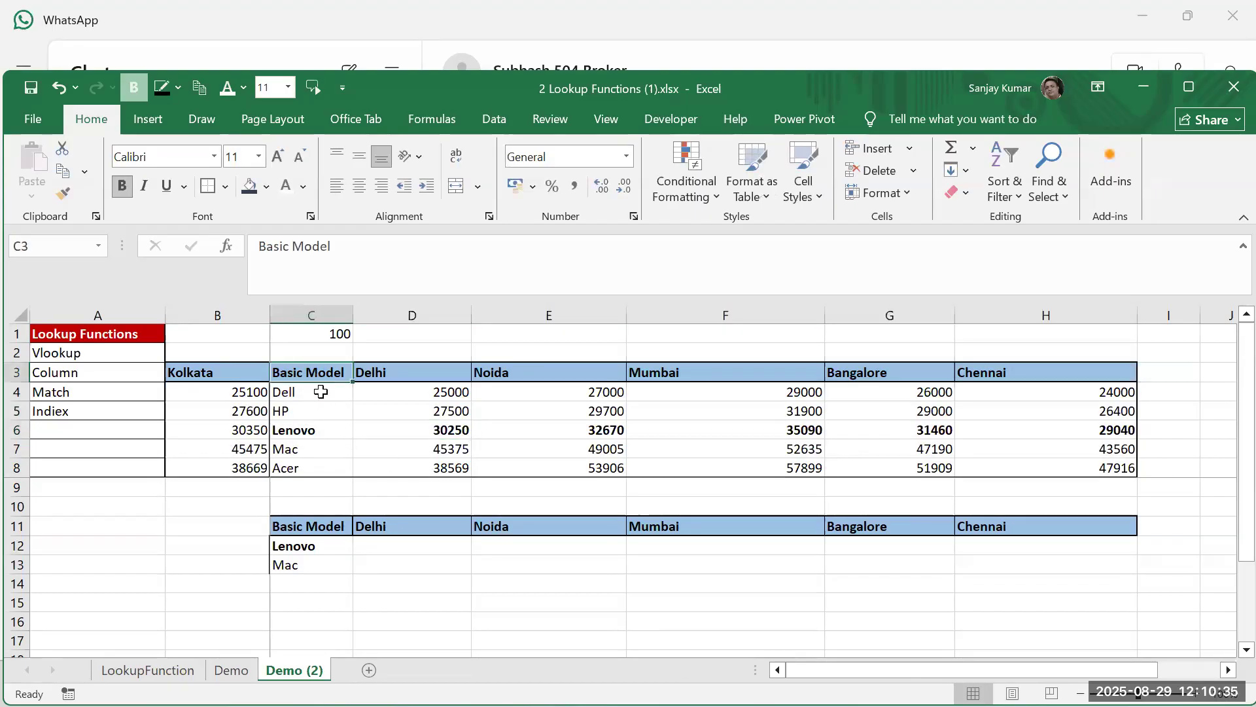
mouse_move(319, 466)
left_mouse_down()
mouse_move(327, 392)
mouse_move(291, 449)
mouse_move(296, 466)
left_mouse_up()
left_click(324, 409)
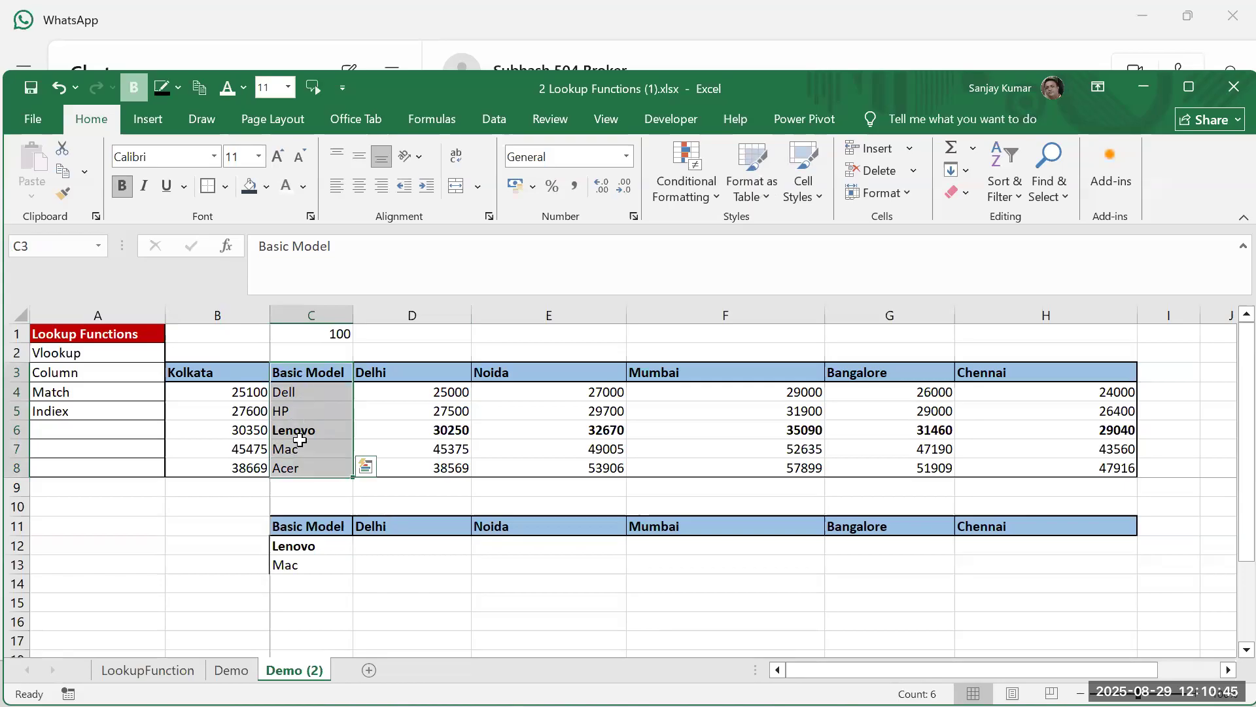
left_click(308, 553)
left_click(309, 564)
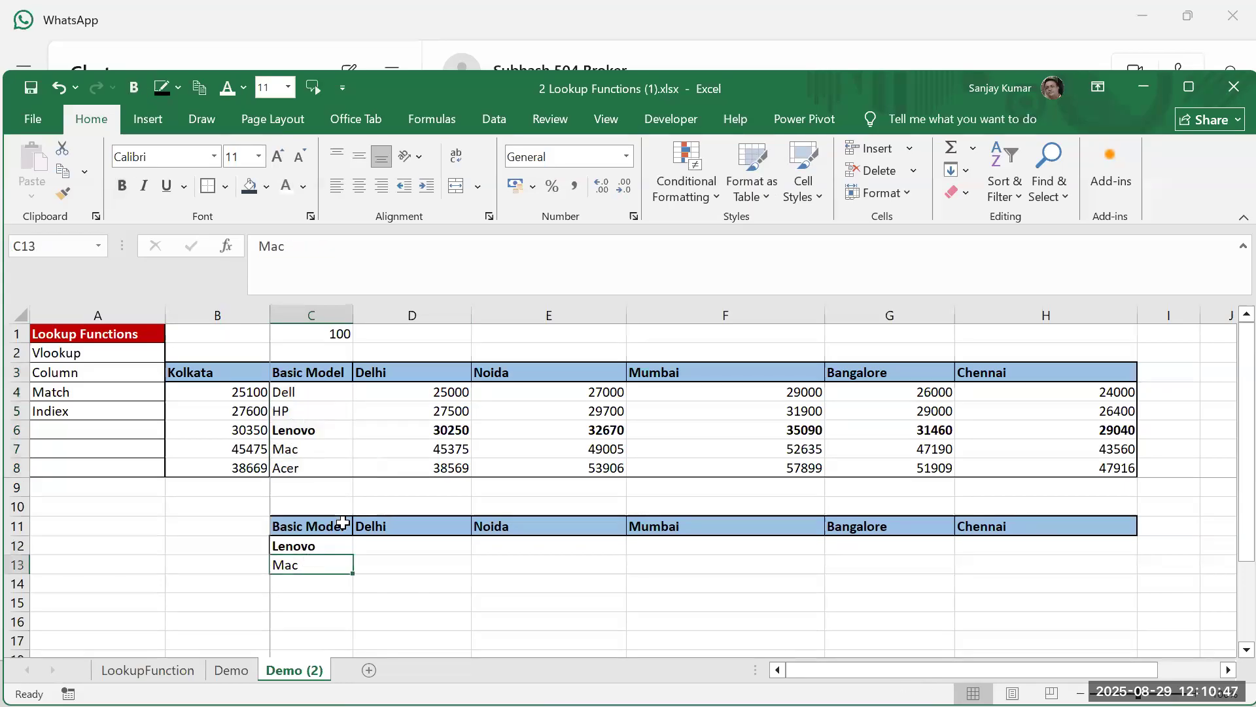
left_click(389, 547)
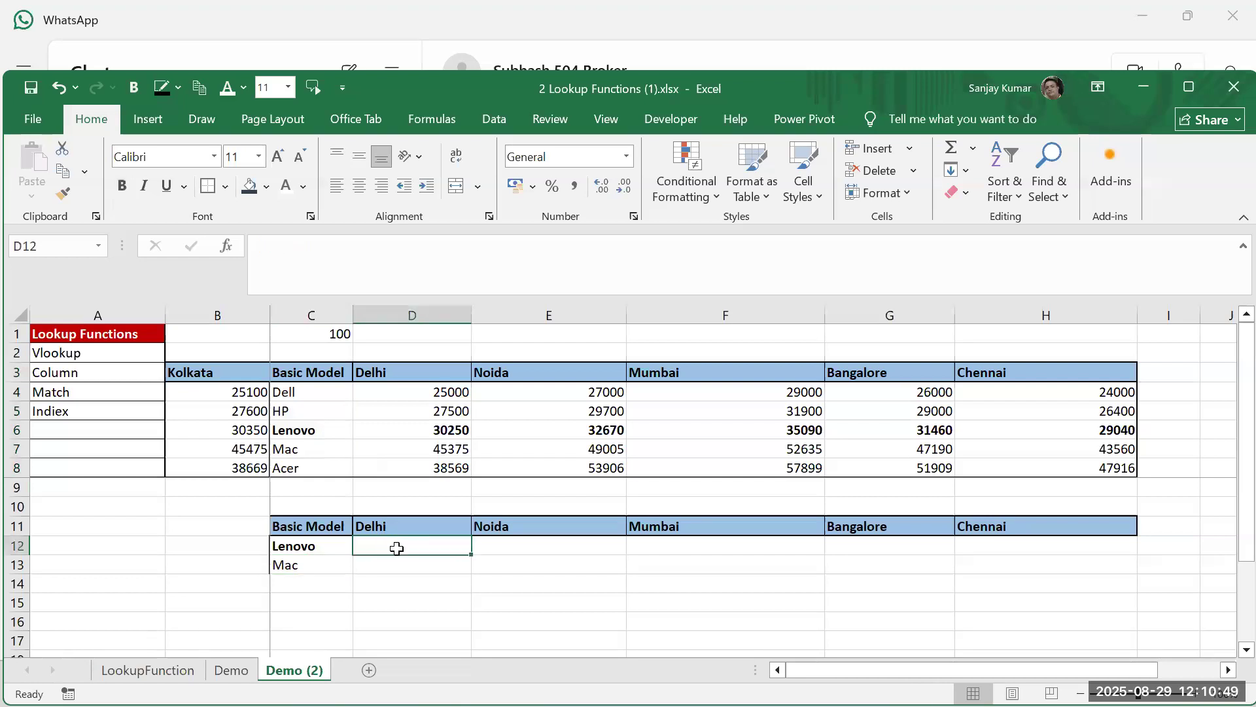
Examine the city headers, the Lenovo and Mac price rows, and the table range starting at Basic Model
left_click(608, 374)
left_click(765, 390)
left_click(917, 371)
left_click(1000, 379)
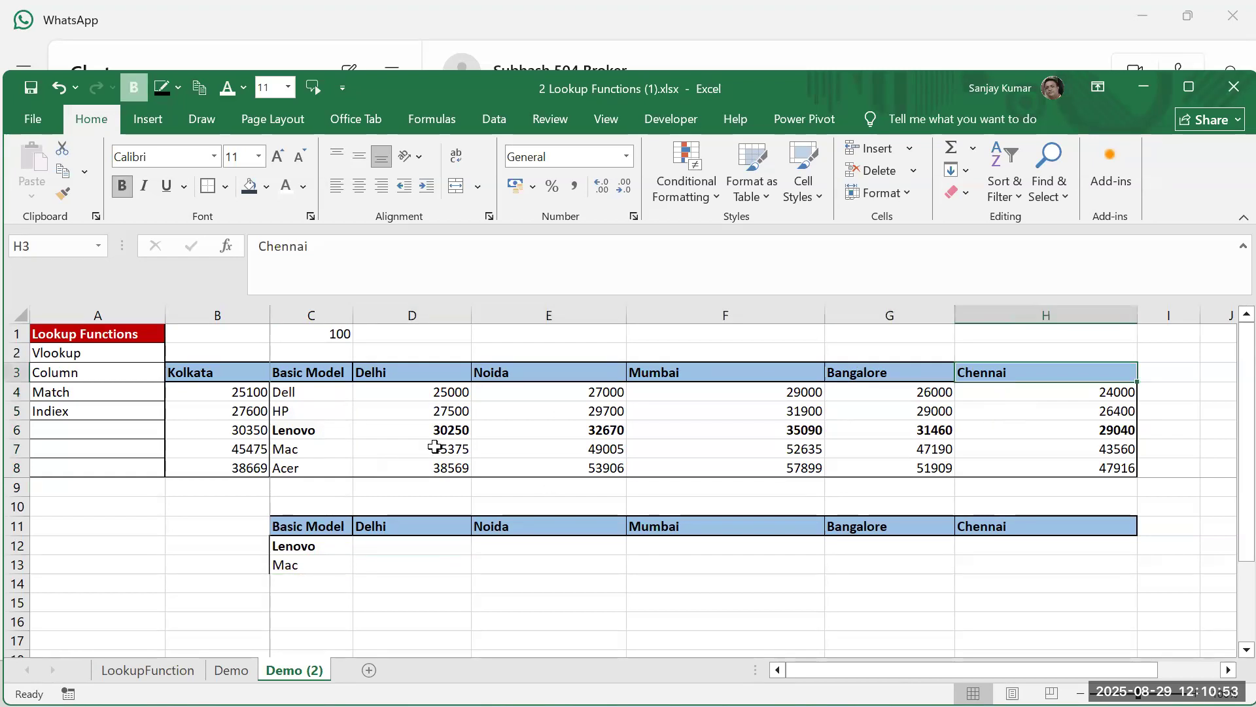
left_click_drag(247, 427, 1097, 447)
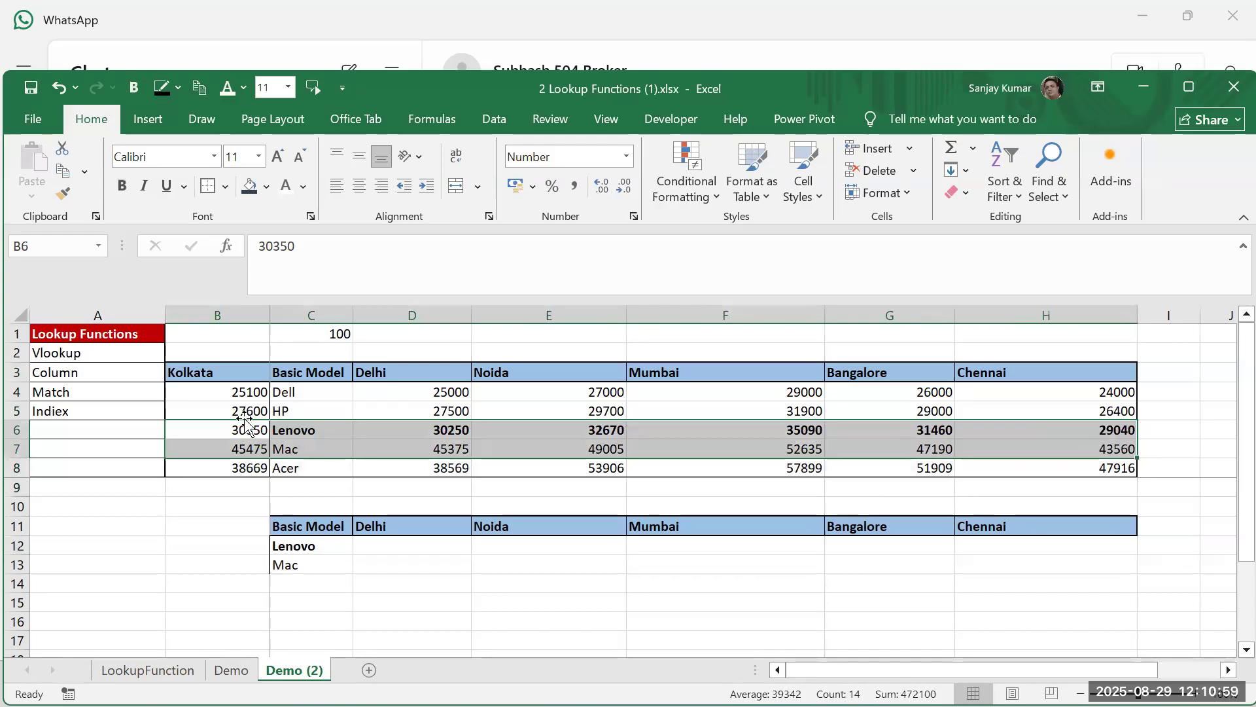
left_click_drag(311, 433, 1083, 456)
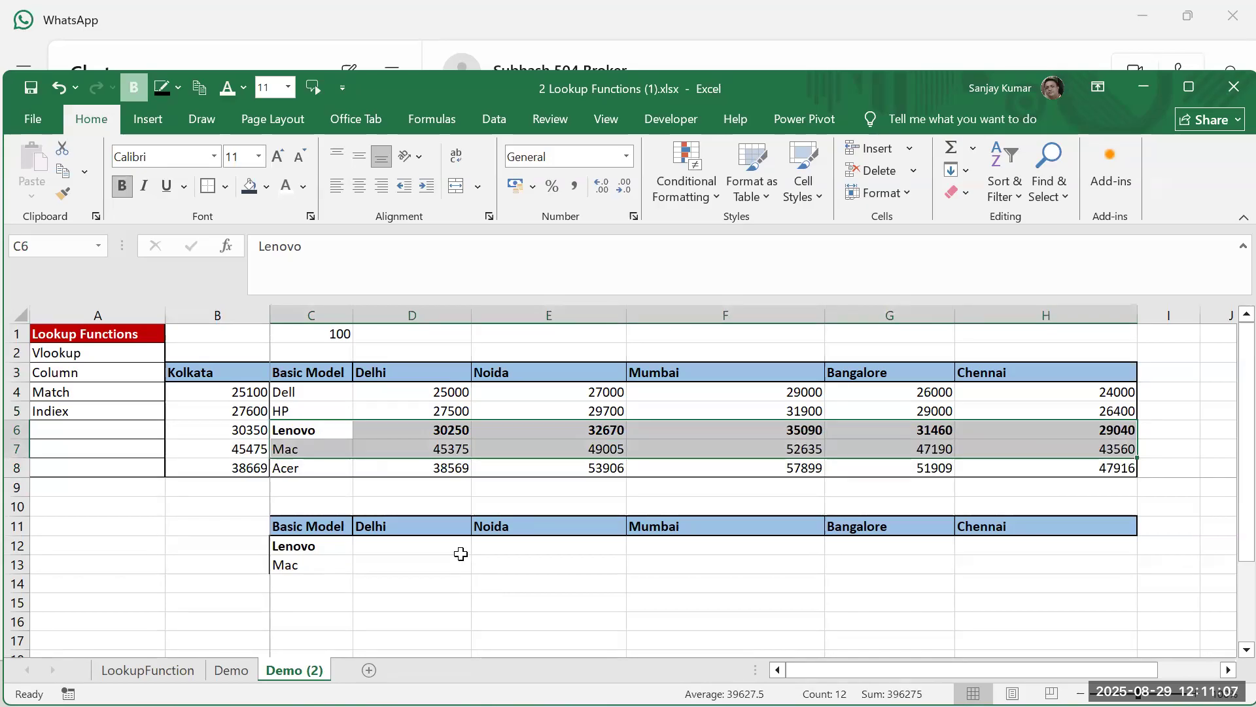
left_click_drag(313, 371, 1064, 475)
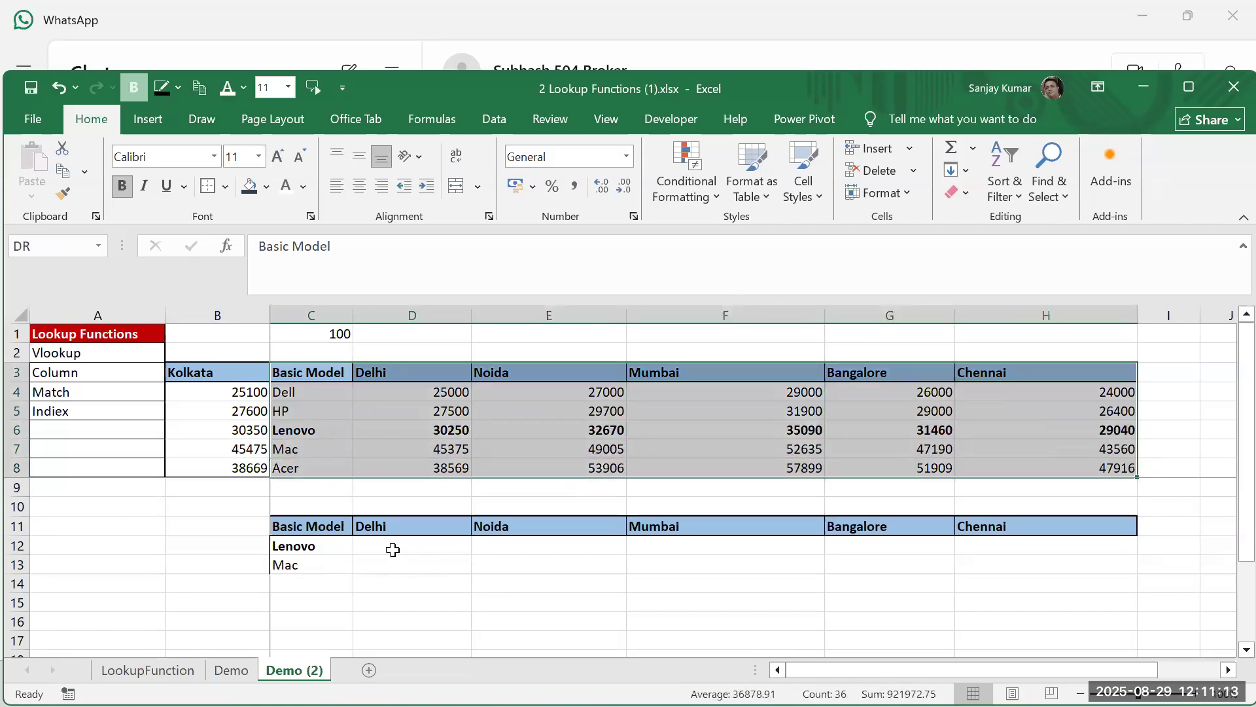
left_click_drag(307, 380, 1096, 463)
Remove the bold formatting from Lenovo in cell C12
left_click(334, 560)
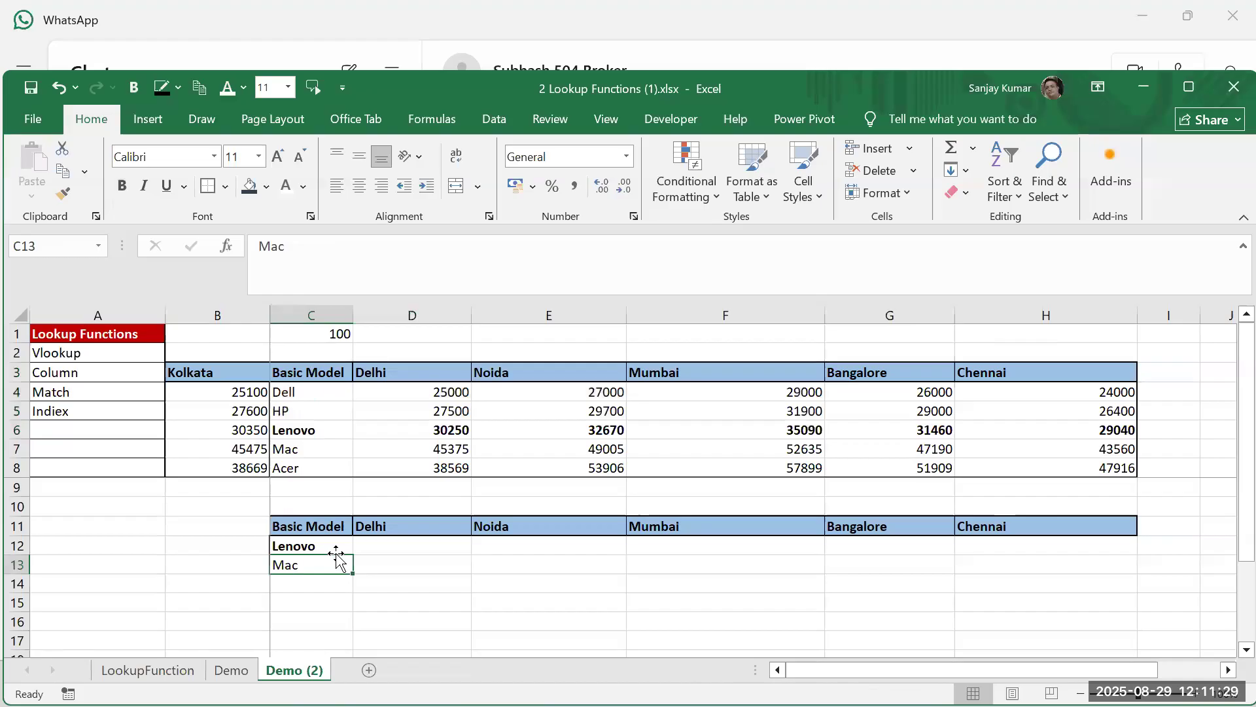
left_click(333, 546)
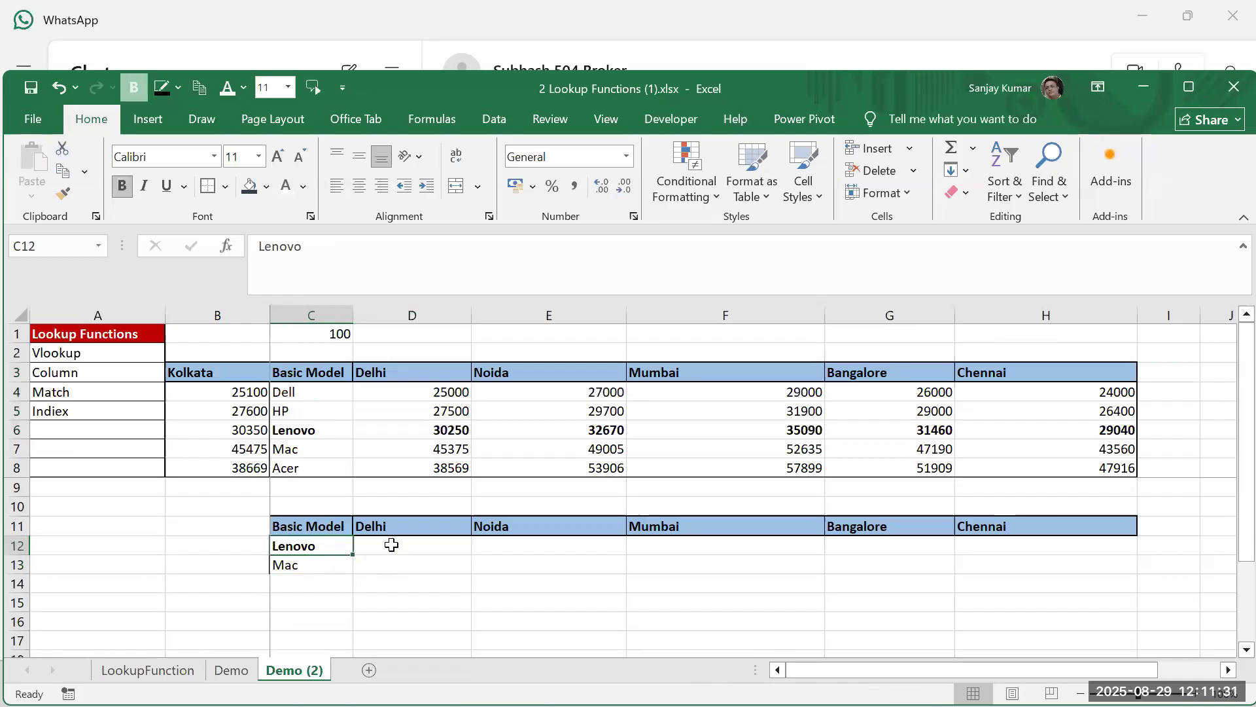
key("ctrl+b")
Compare the empty Lenovo city cells in row 12 with the Lenovo and Mac source prices and the model list
left_click(403, 551)
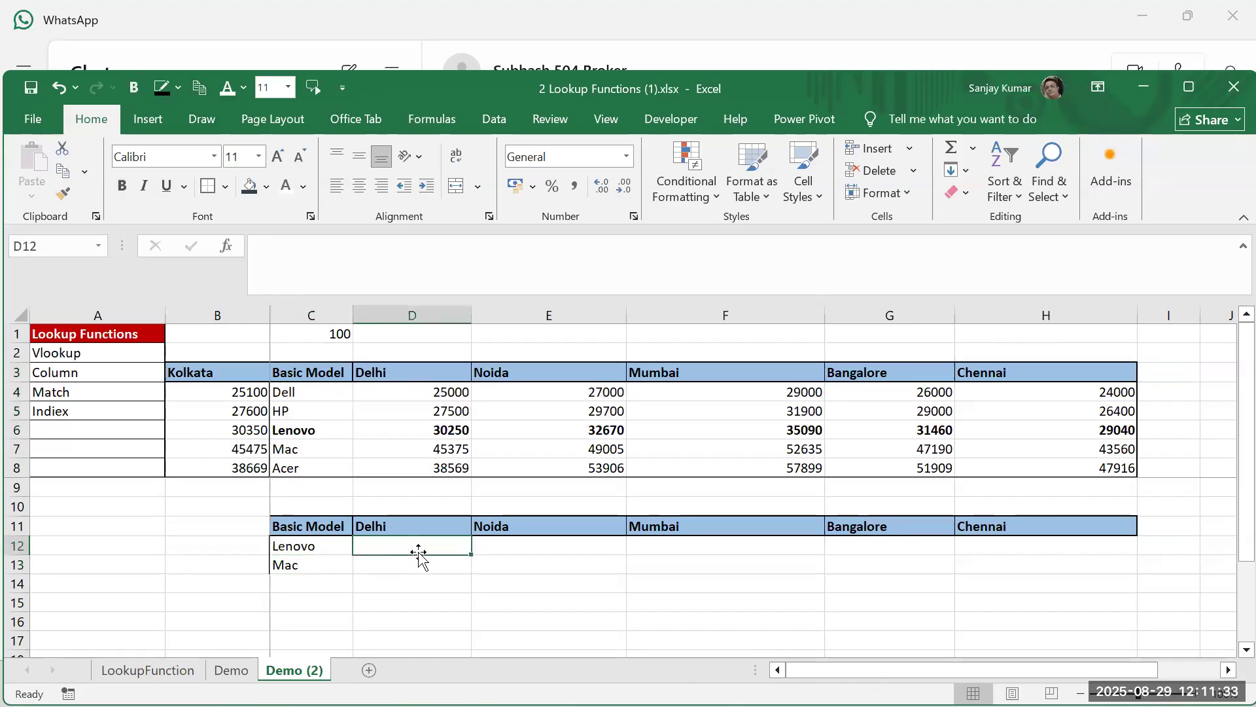
left_click(412, 433)
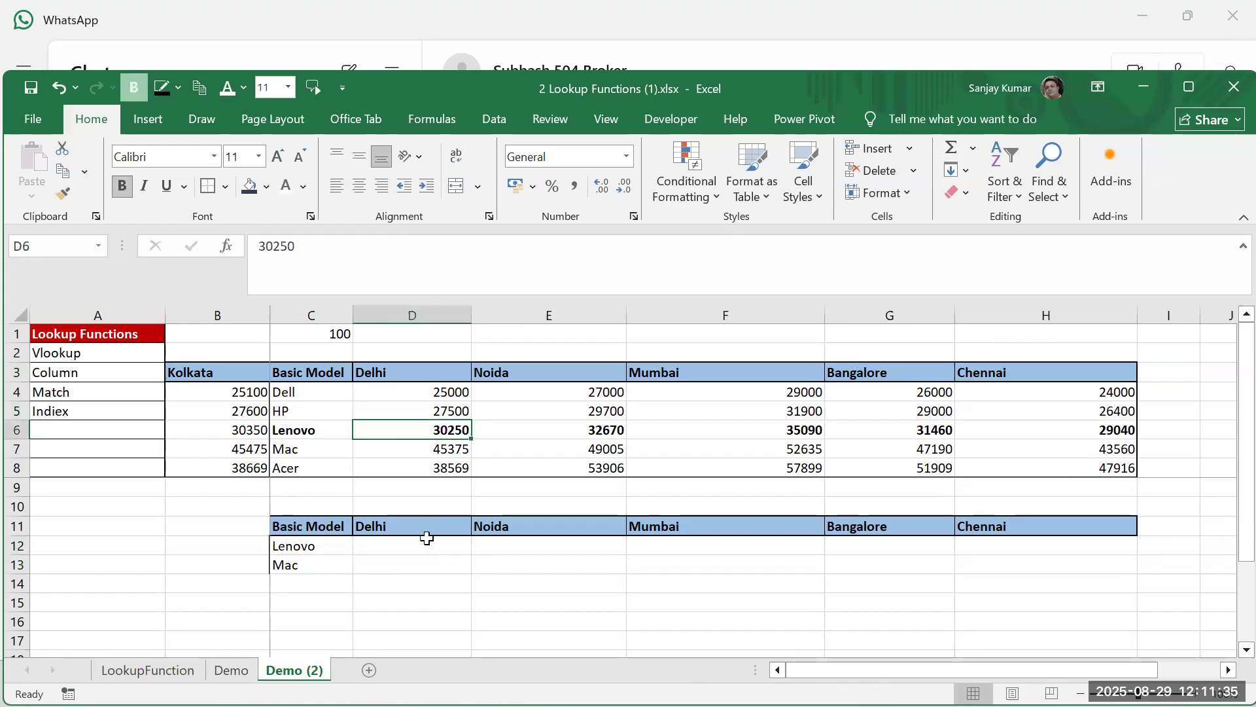
left_click(533, 547)
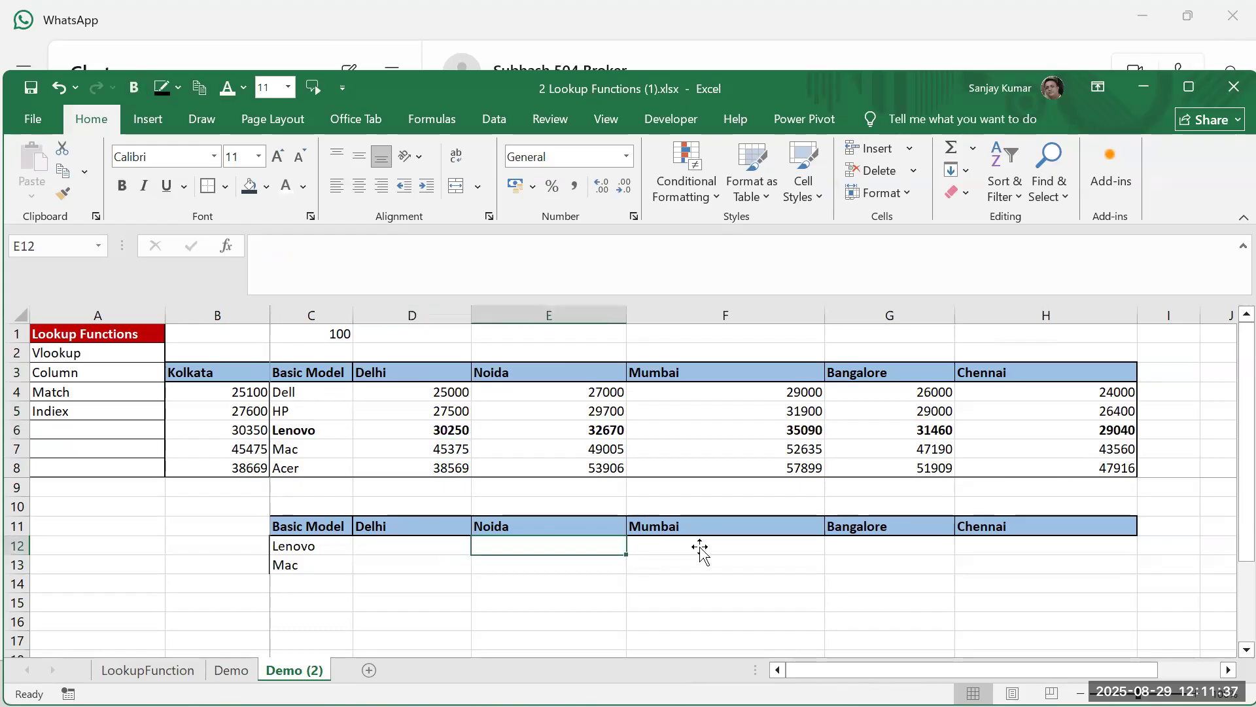
left_click(698, 550)
left_click(869, 544)
left_click(1013, 546)
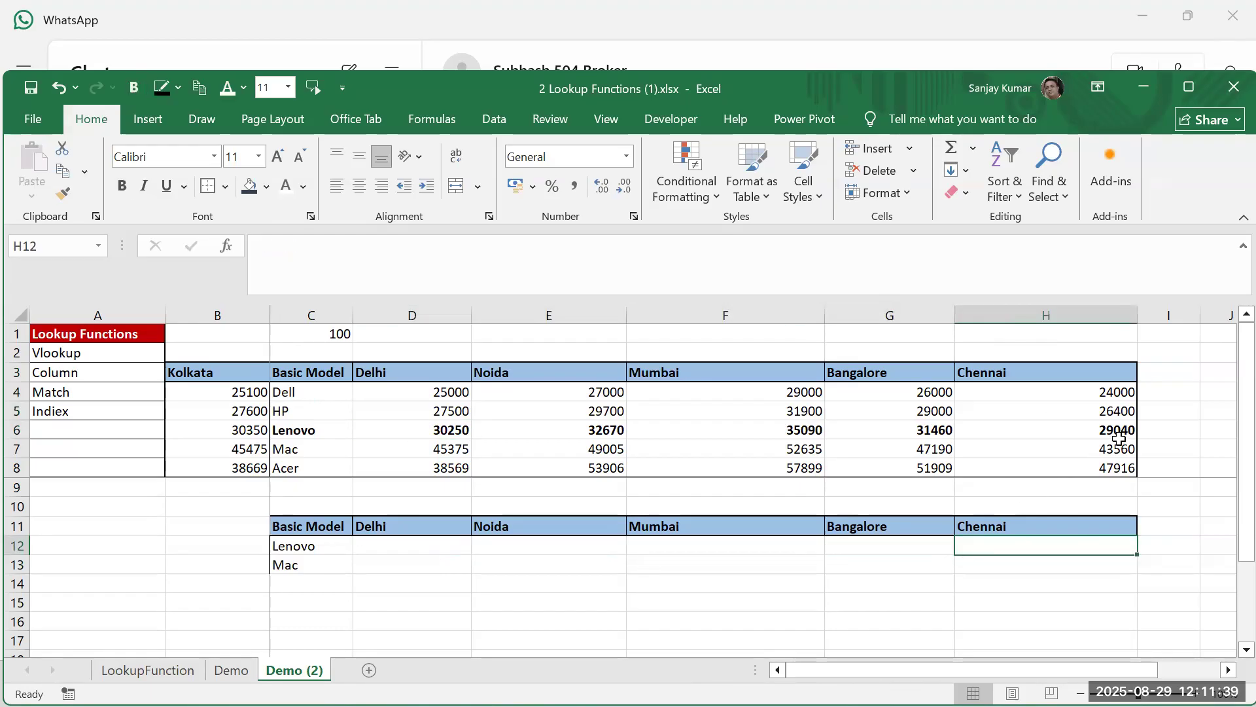
left_click_drag(1113, 432, 307, 449)
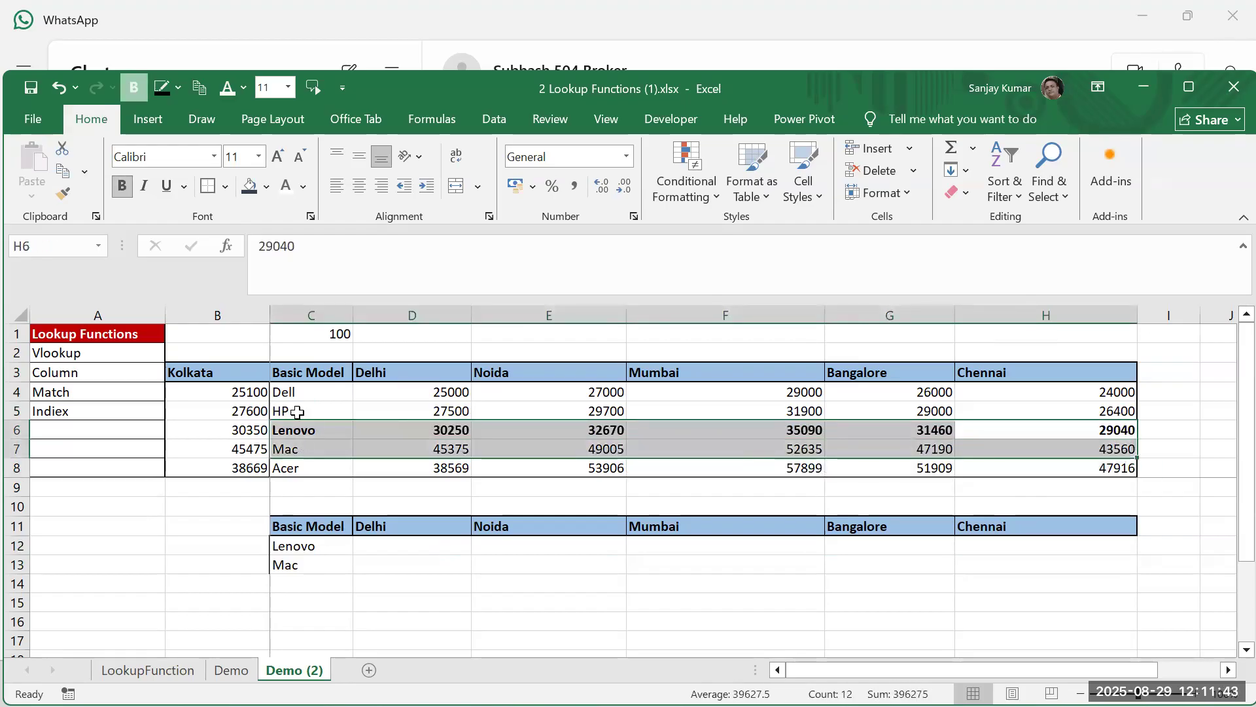
left_click_drag(300, 393, 299, 469)
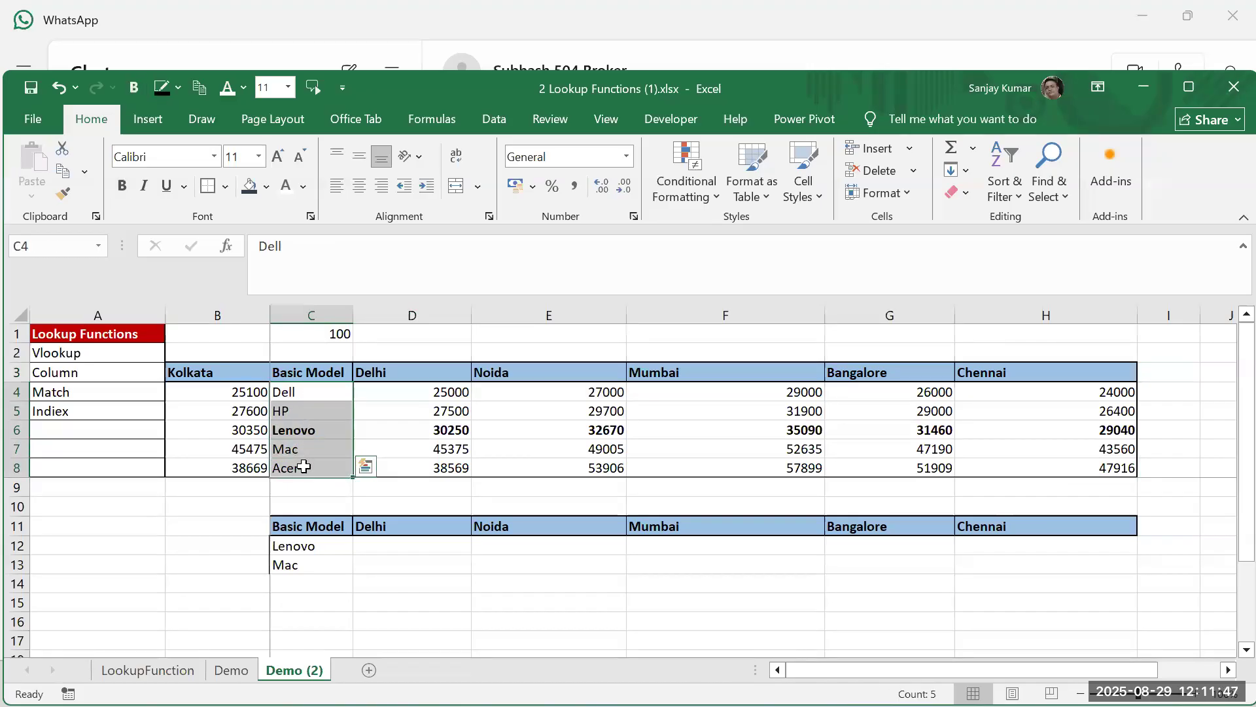
Remove the bold formatting from the model names in C4:C8
key("ctrl+b")
key("ctrl+b")
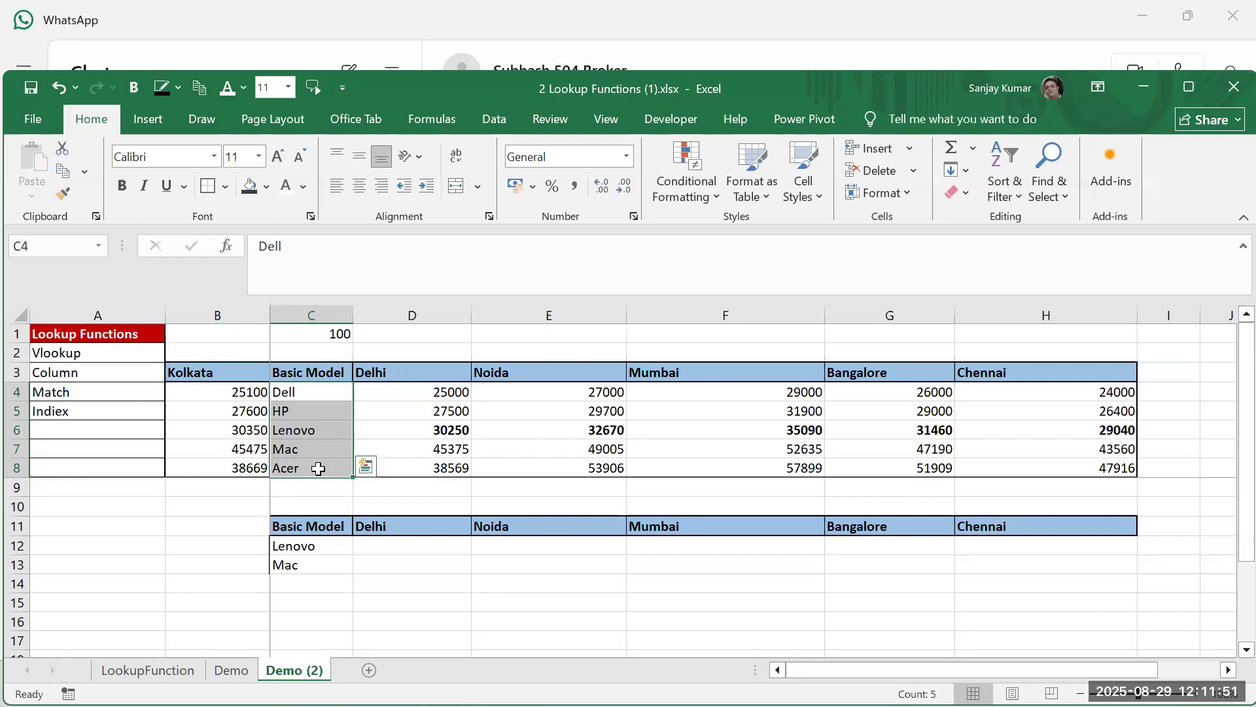
left_click(368, 550)
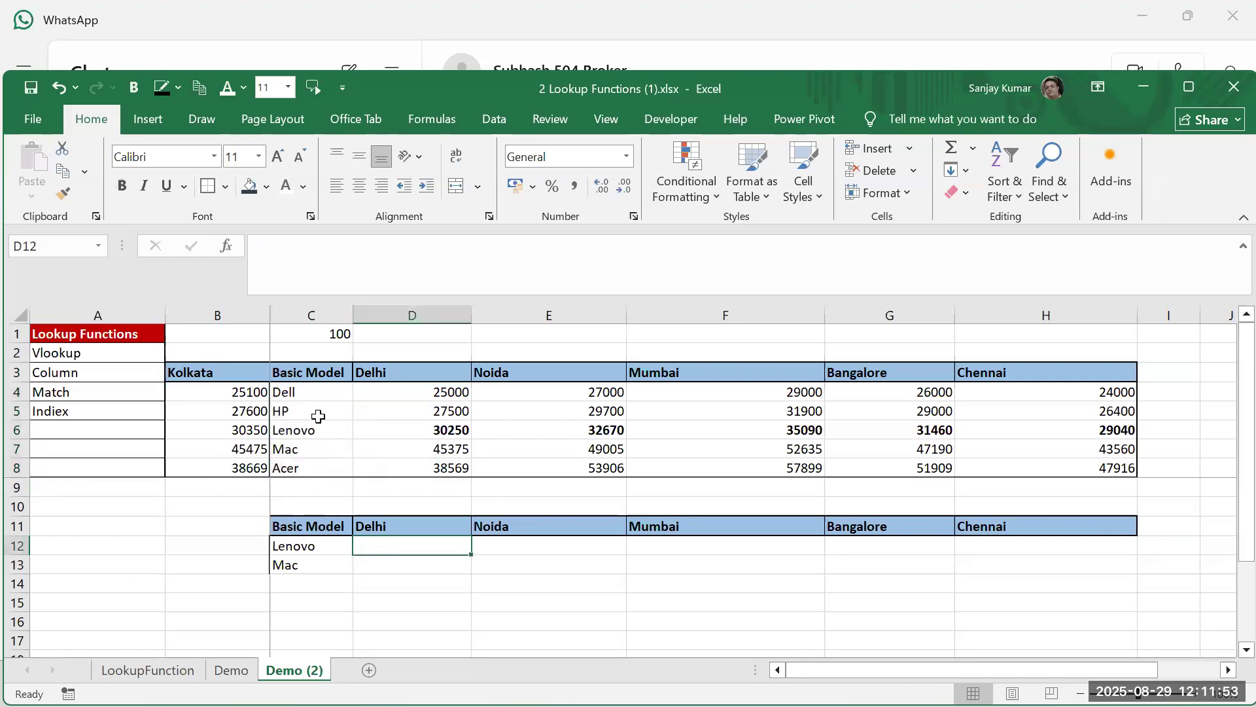
Start a VLOOKUP formula in the Lenovo Delhi cell D12 with C12 as the lookup value
left_click_drag(309, 398, 302, 470)
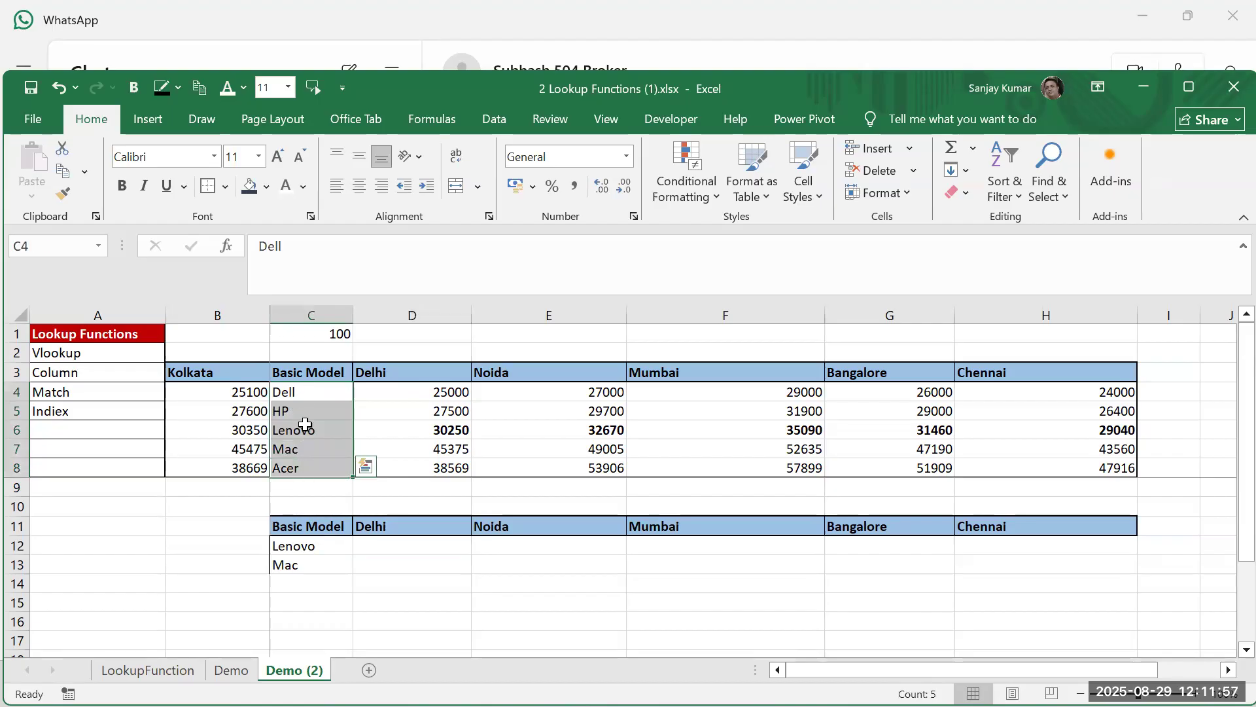
left_click_drag(311, 550, 325, 564)
left_click(414, 550)
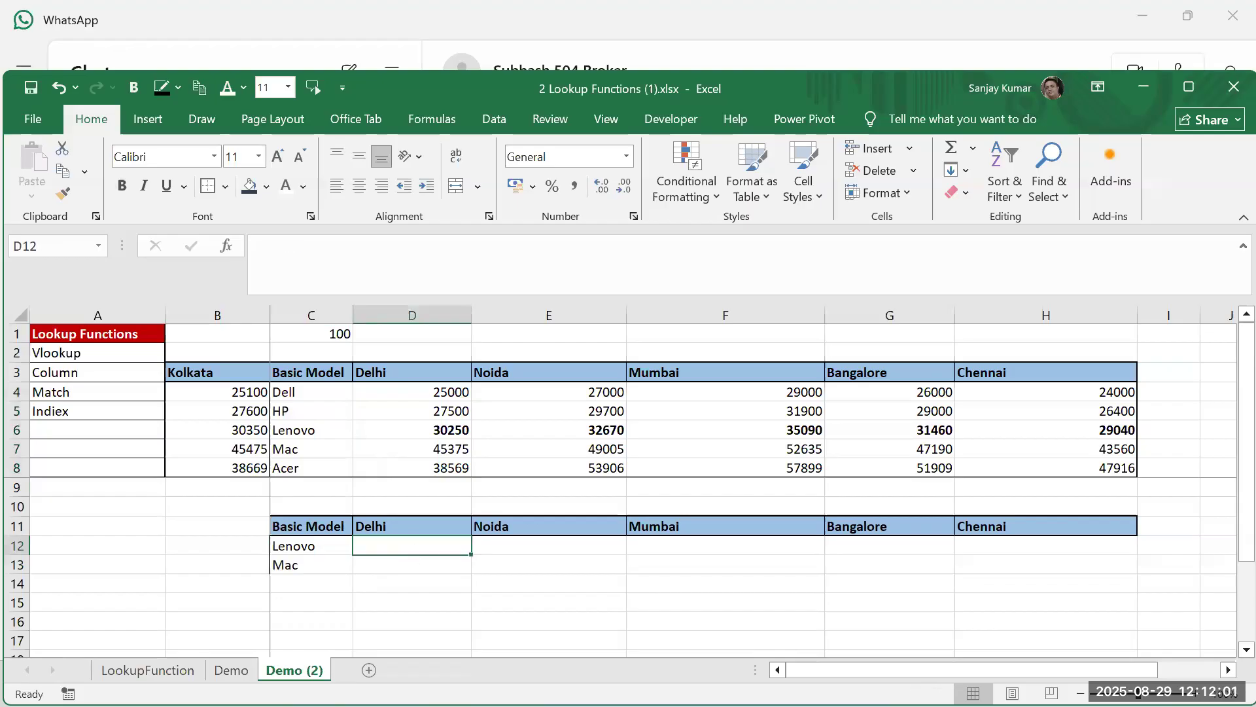
type("=vlookup")
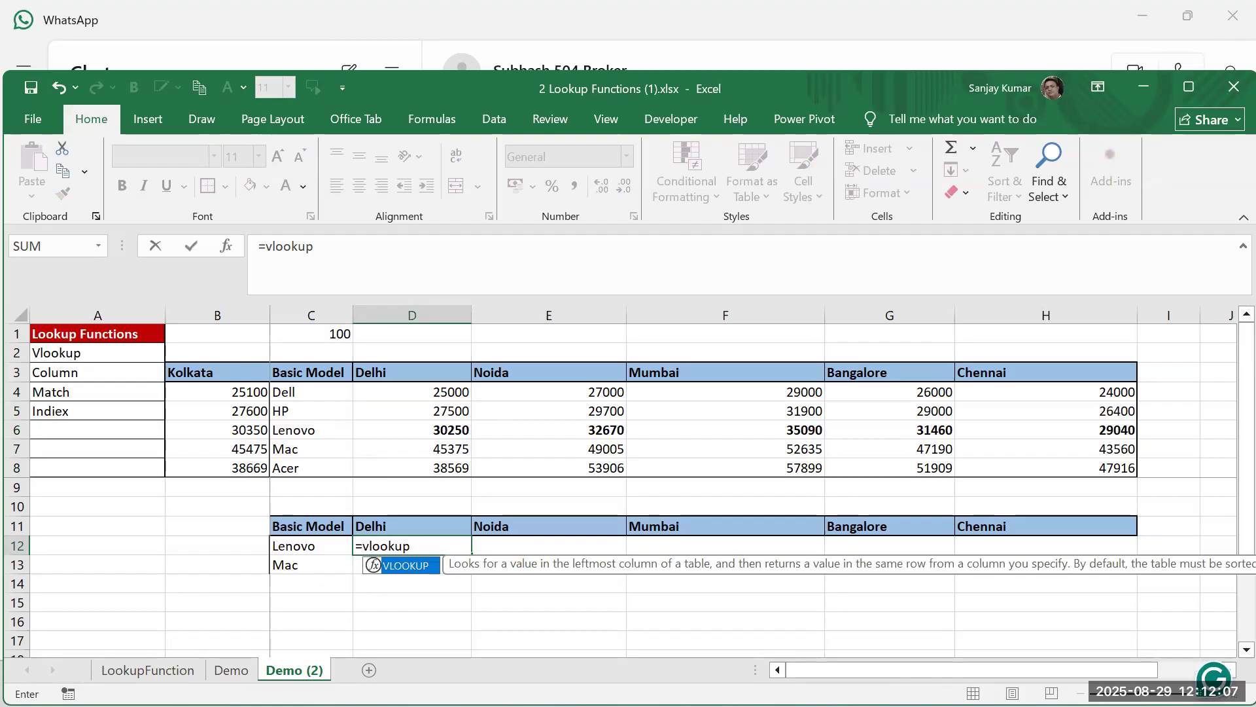
type("(")
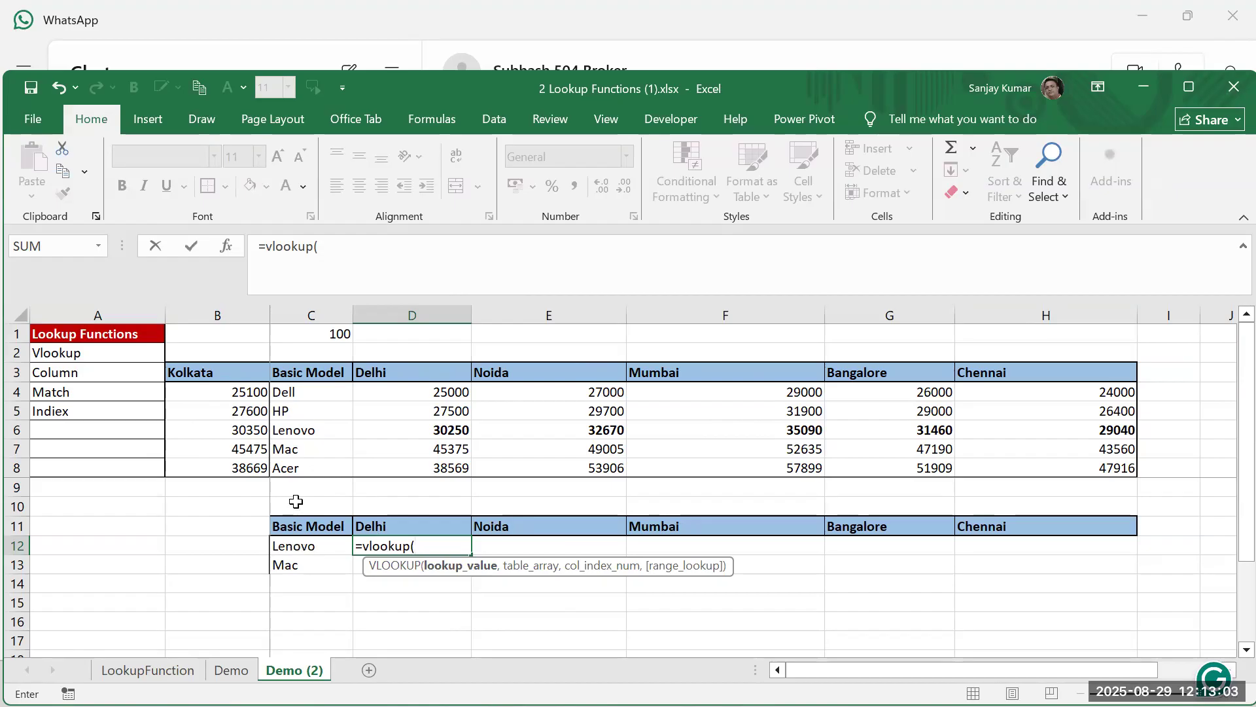
left_click(309, 547)
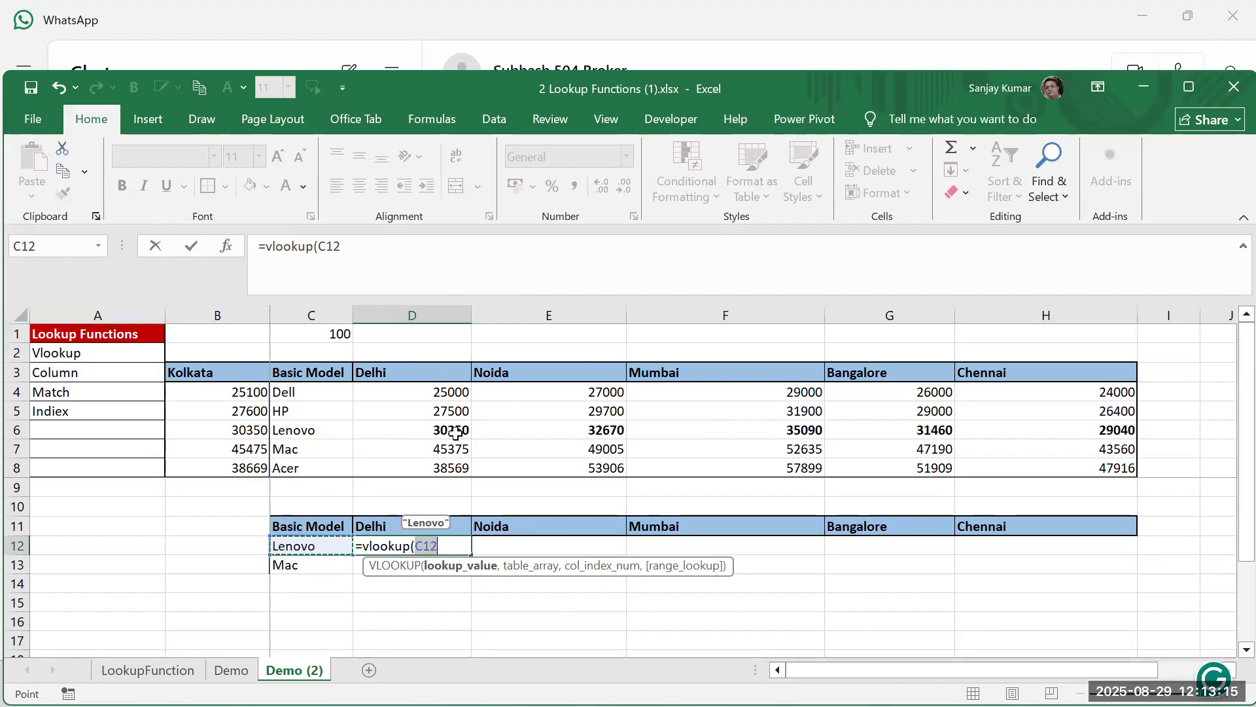
left_click(460, 543)
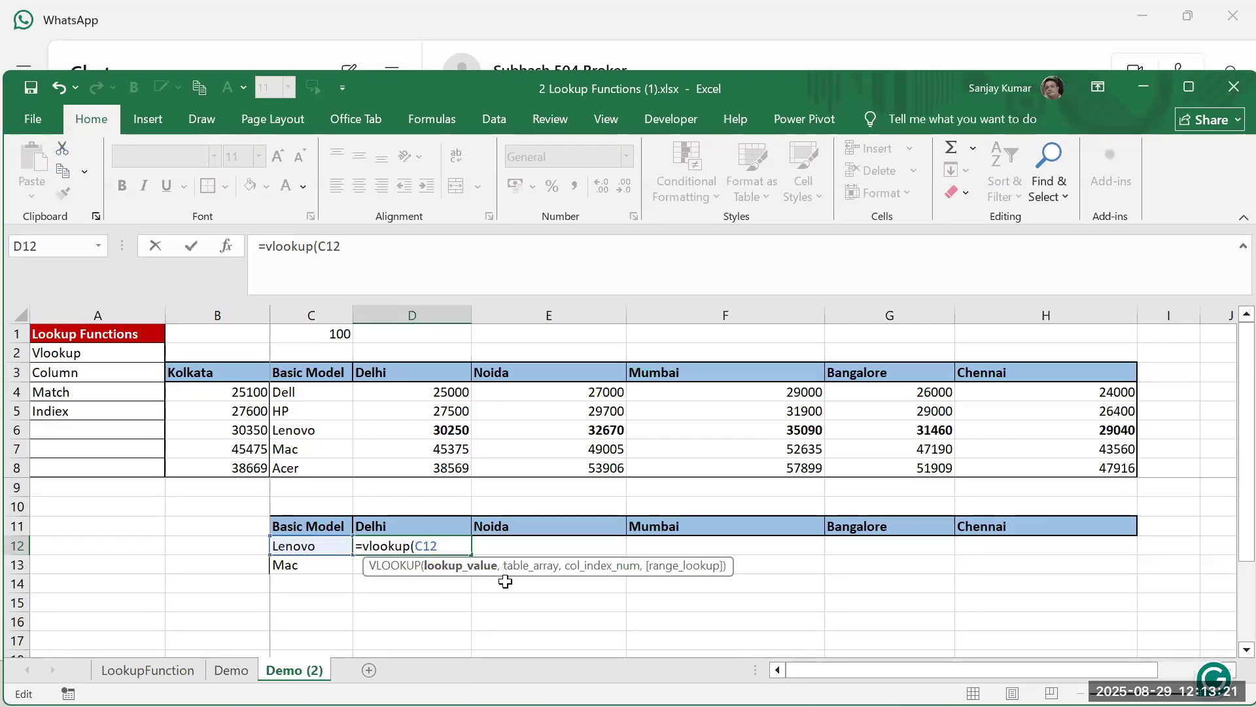
type(",")
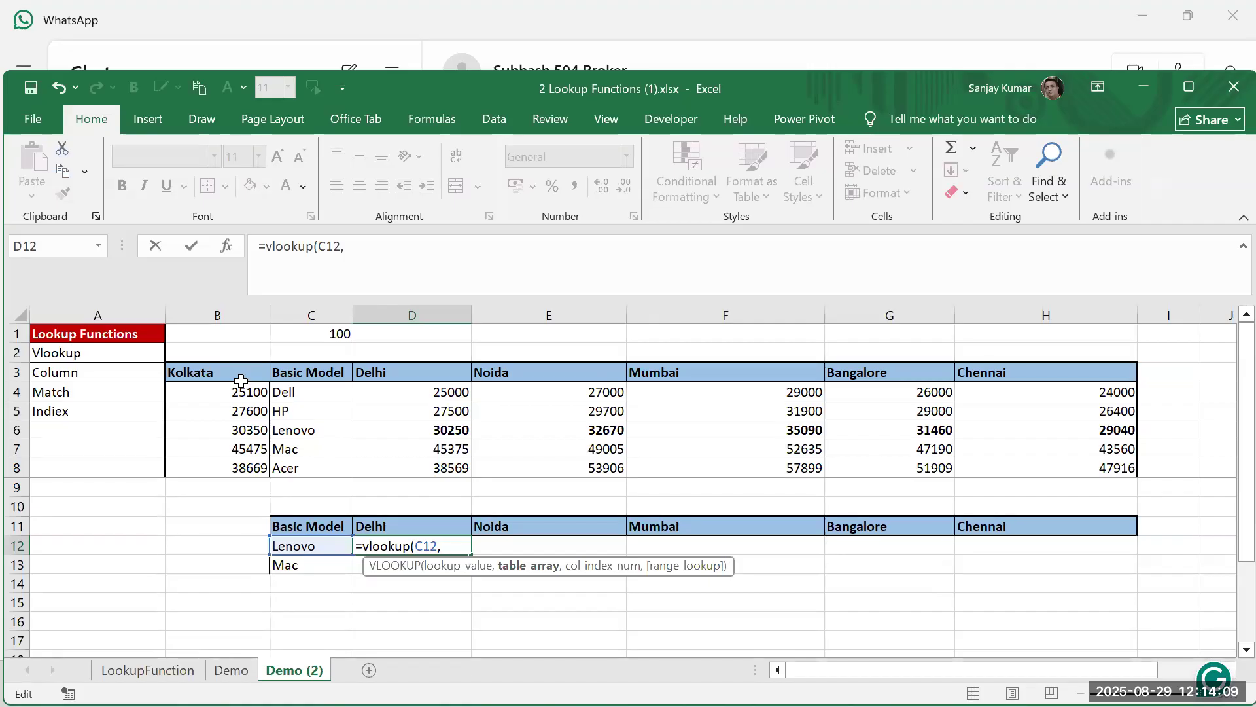
Try B3:H7, starting from the Kolkata column, as the table array of the formula
left_click(310, 373)
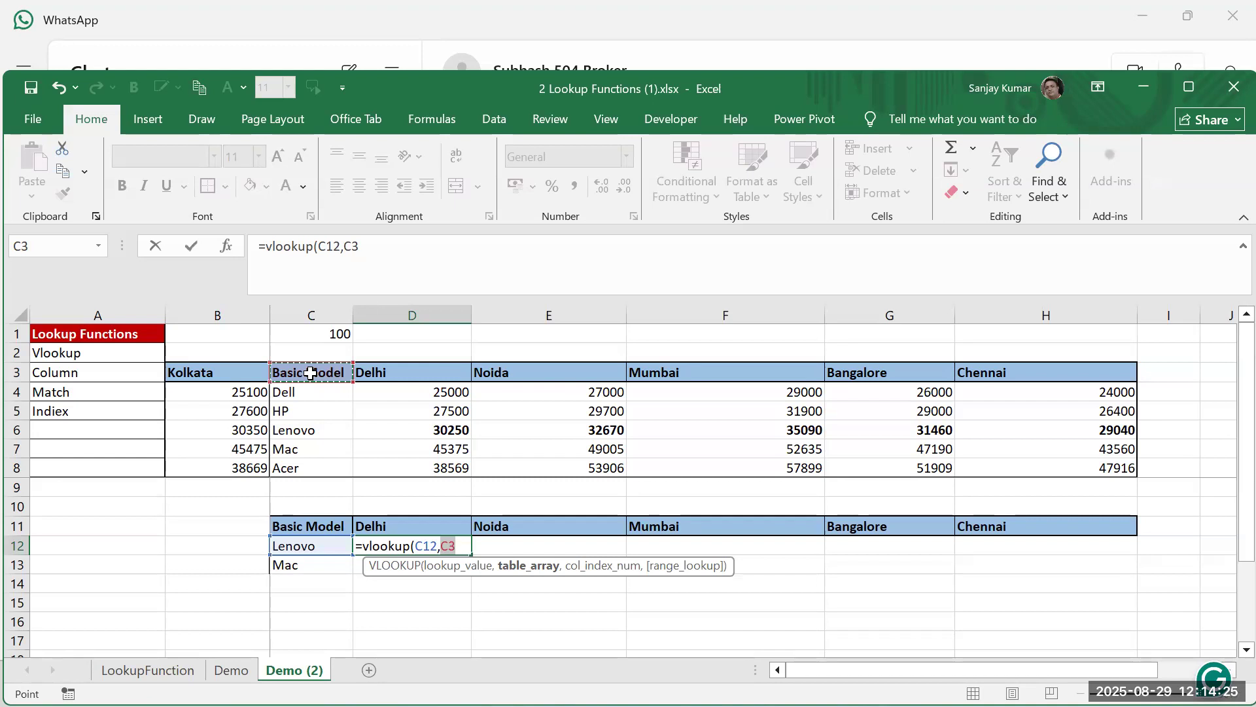
left_click_drag(310, 373, 308, 469)
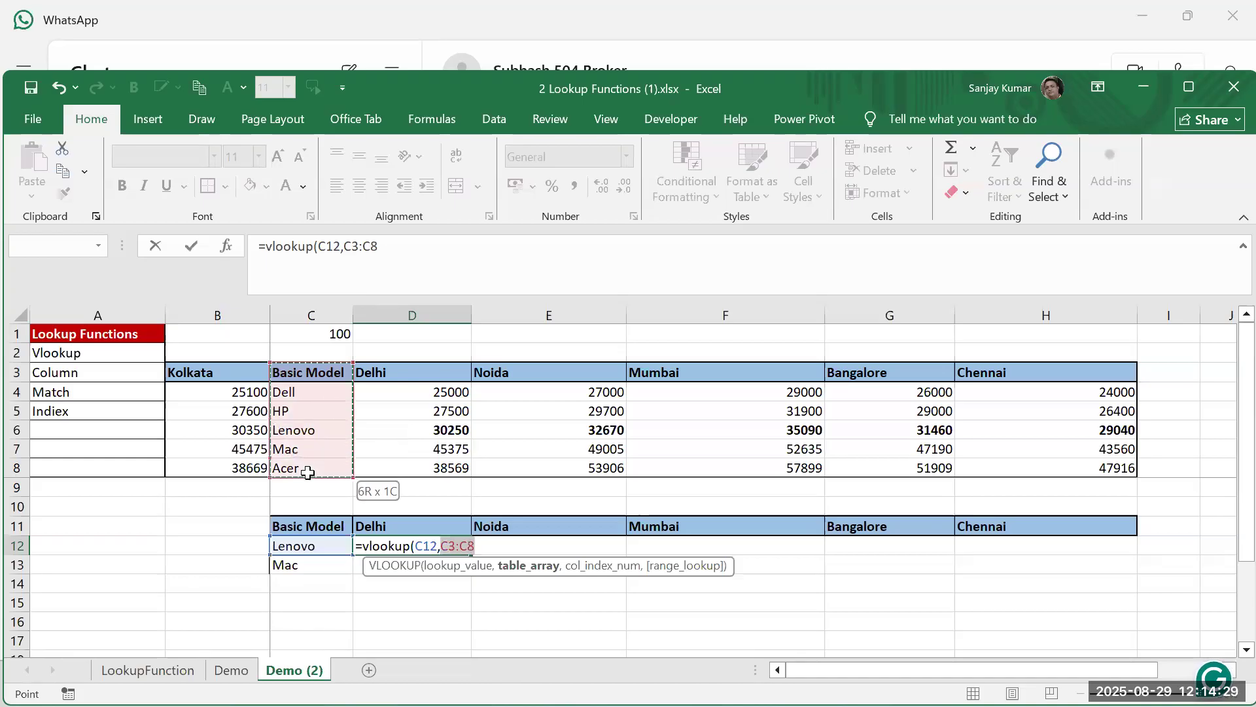
left_click_drag(214, 375, 314, 487)
left_click_drag(999, 476, 1106, 452)
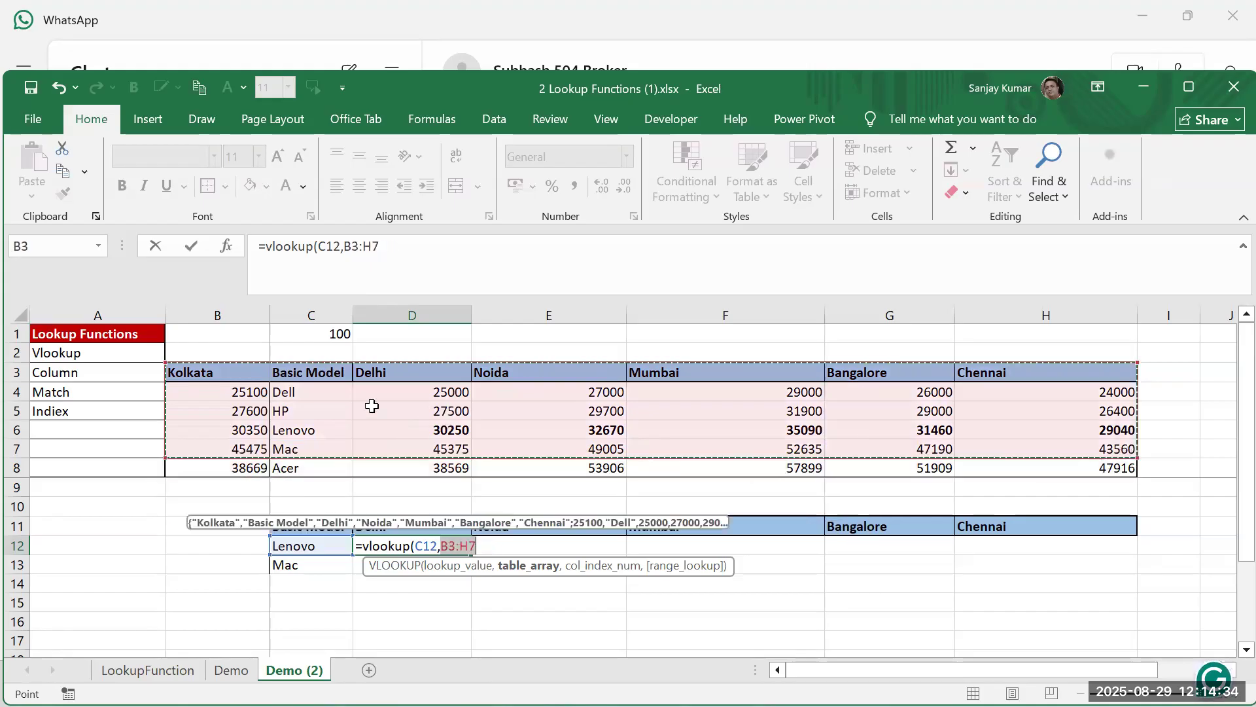
Set the table array to C3:I8, starting from the Basic Model column, and continue to the column index argument
left_click(330, 374)
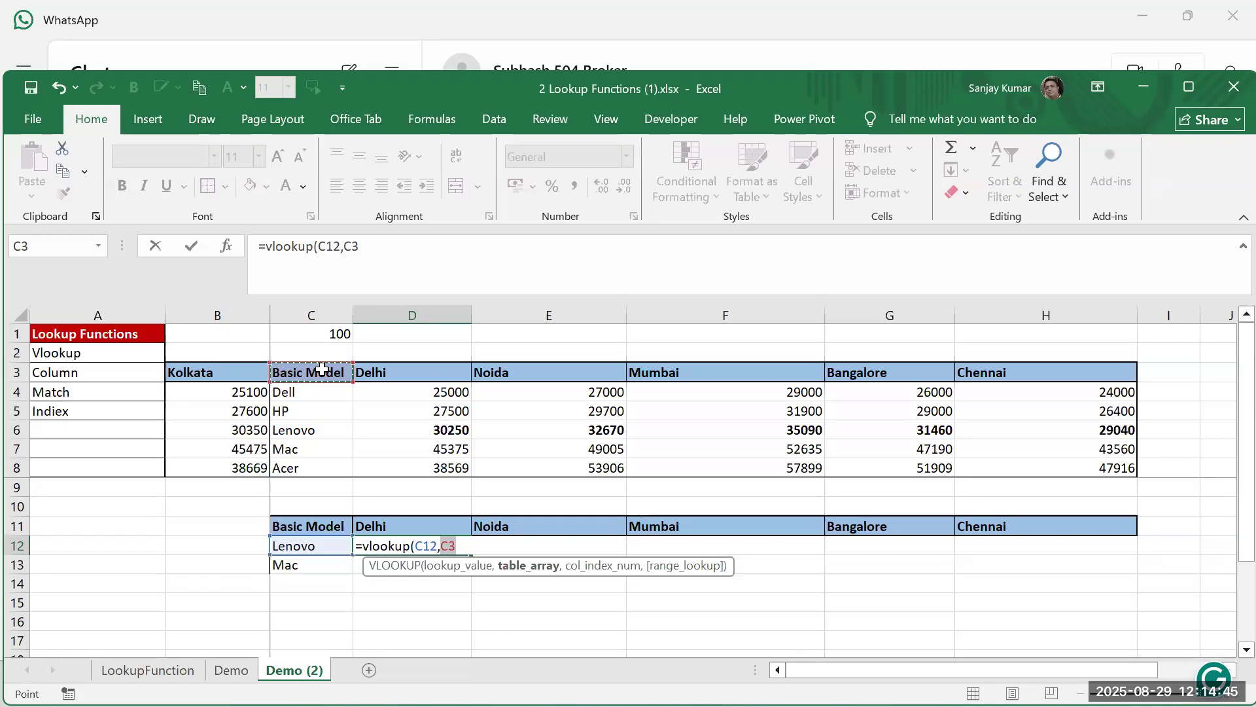
left_click_drag(318, 373, 301, 476)
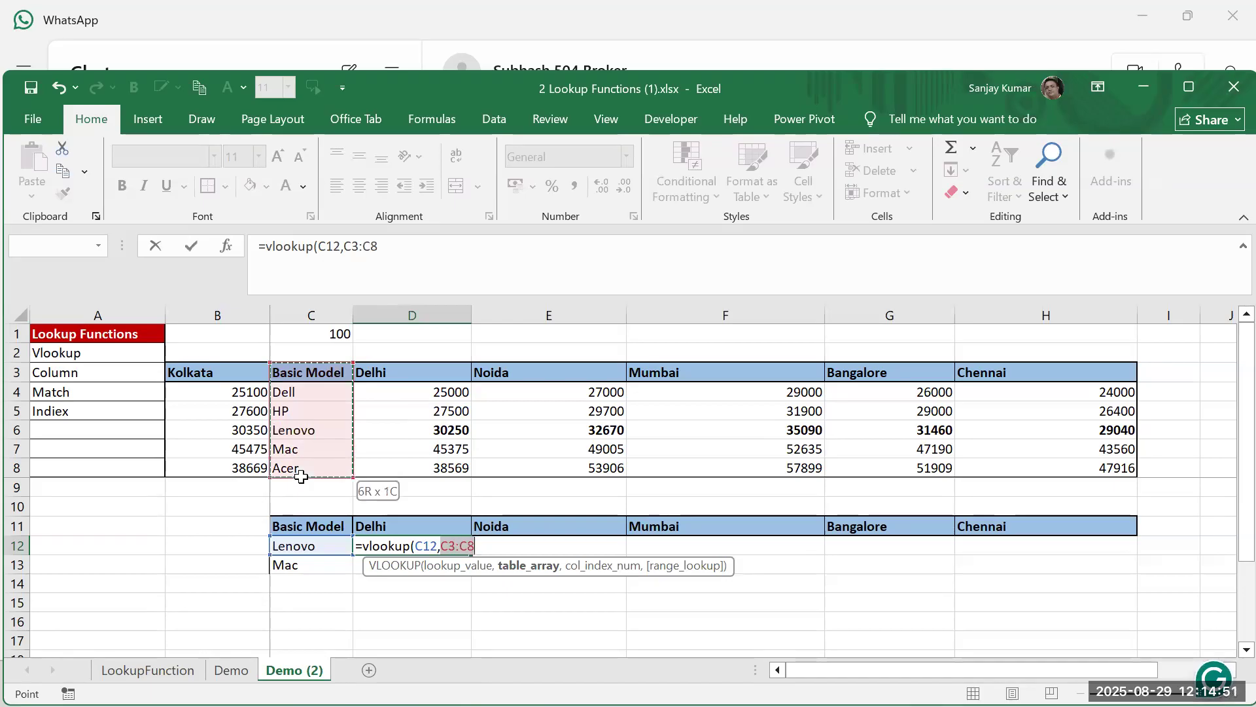
left_click_drag(301, 475, 1037, 475)
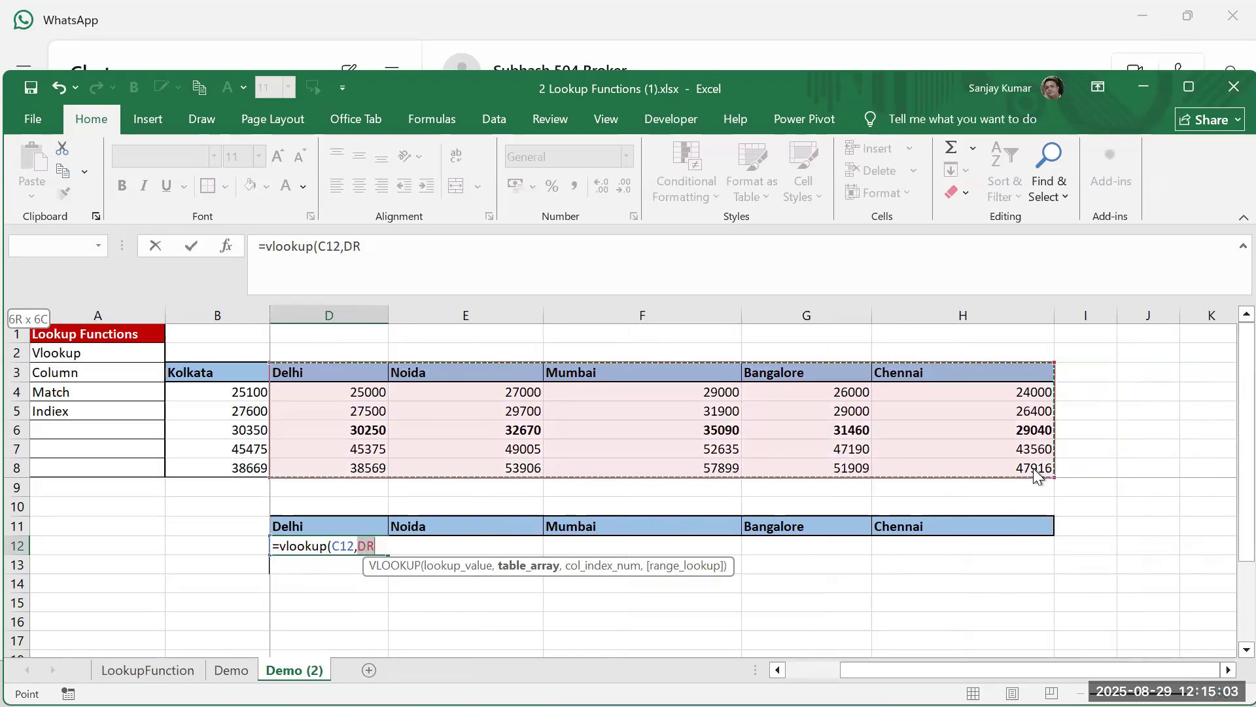
left_click_drag(1034, 468, 1034, 469)
left_click_drag(1011, 669, 955, 669)
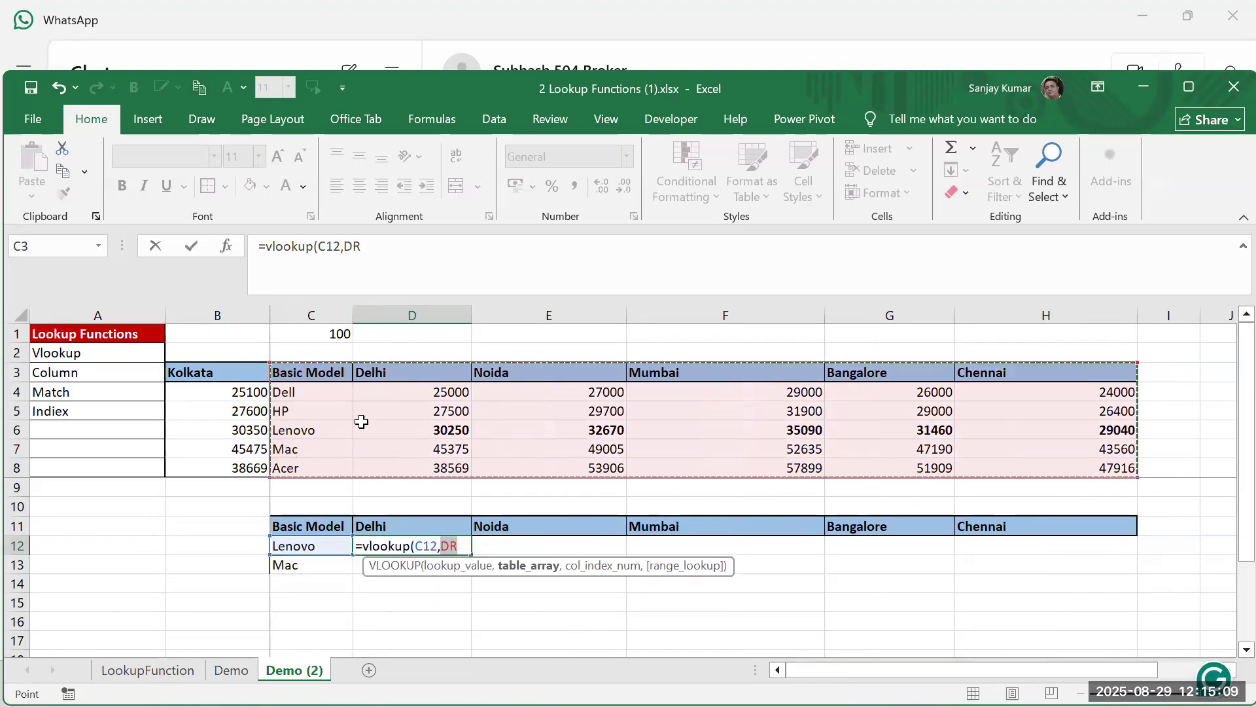
left_click_drag(299, 371, 334, 470)
left_click_drag(904, 491, 1174, 457)
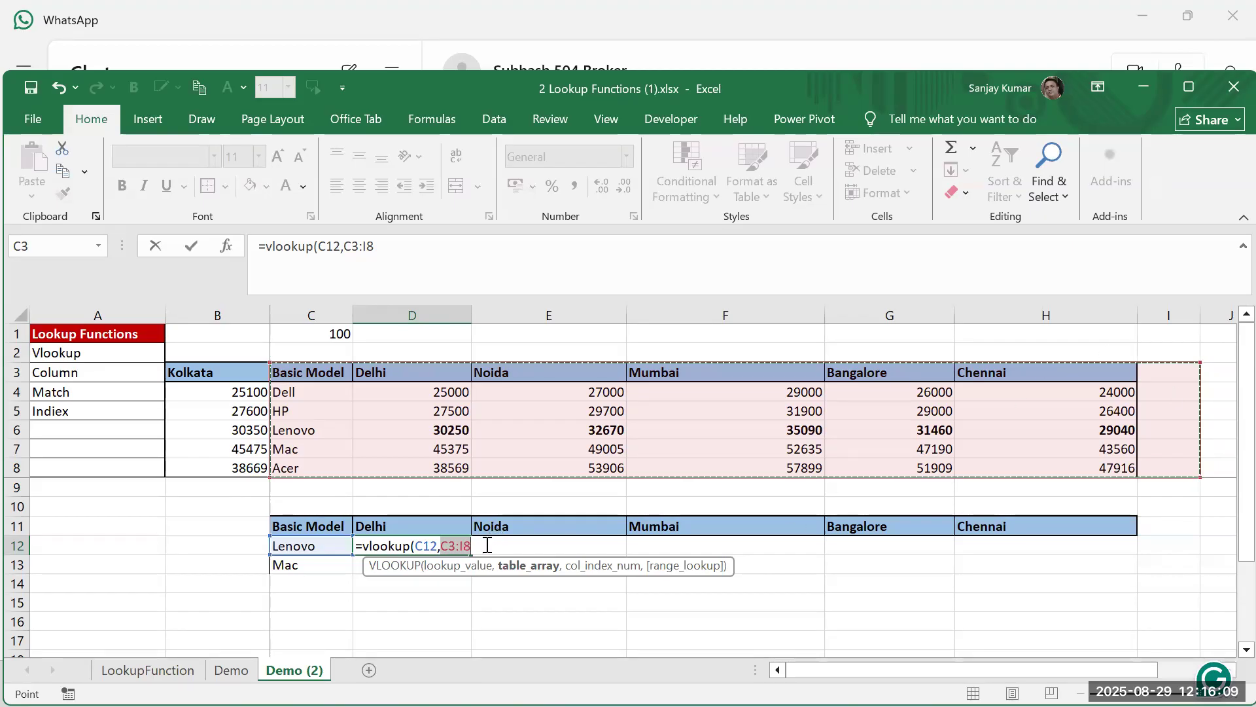
key("F2")
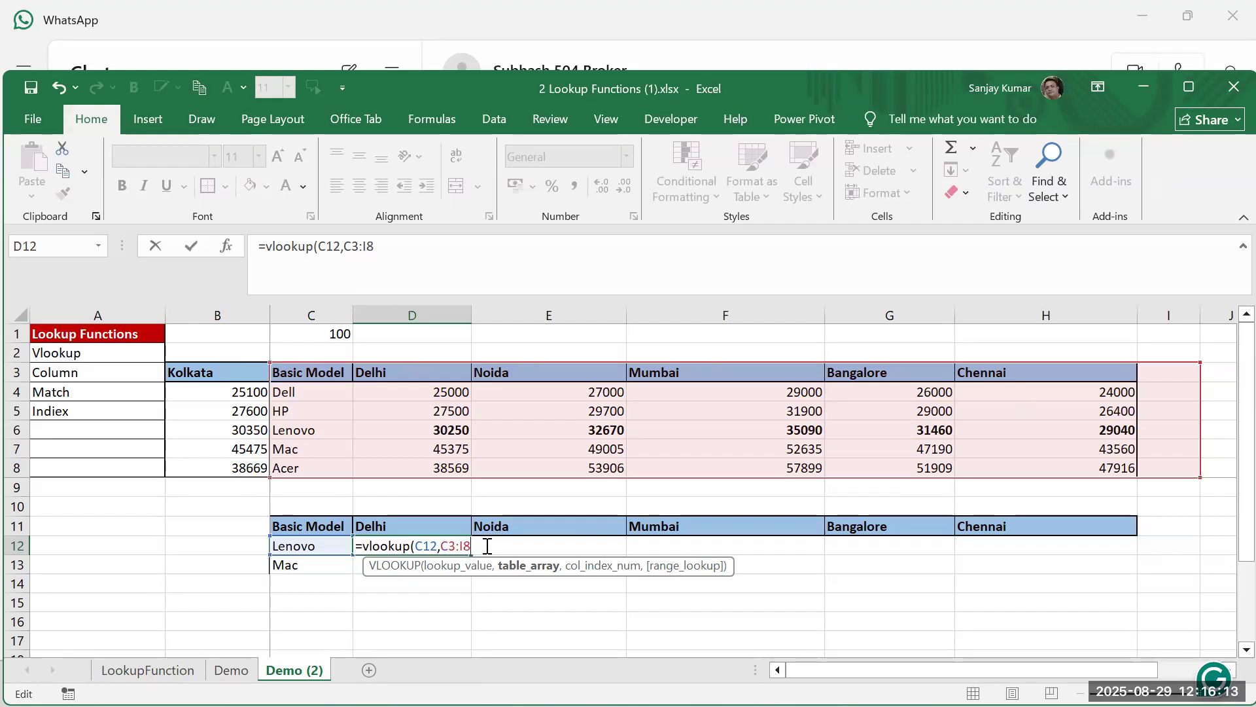
type("m")
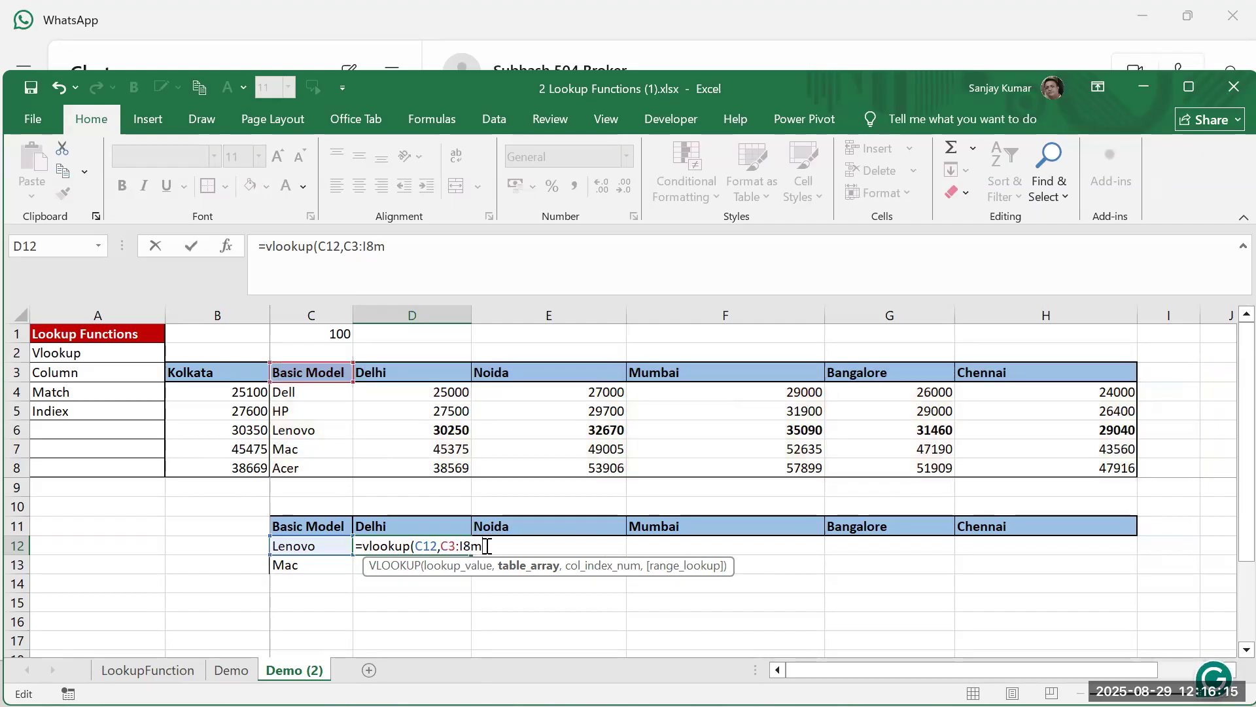
key("BackSpace")
type(",")
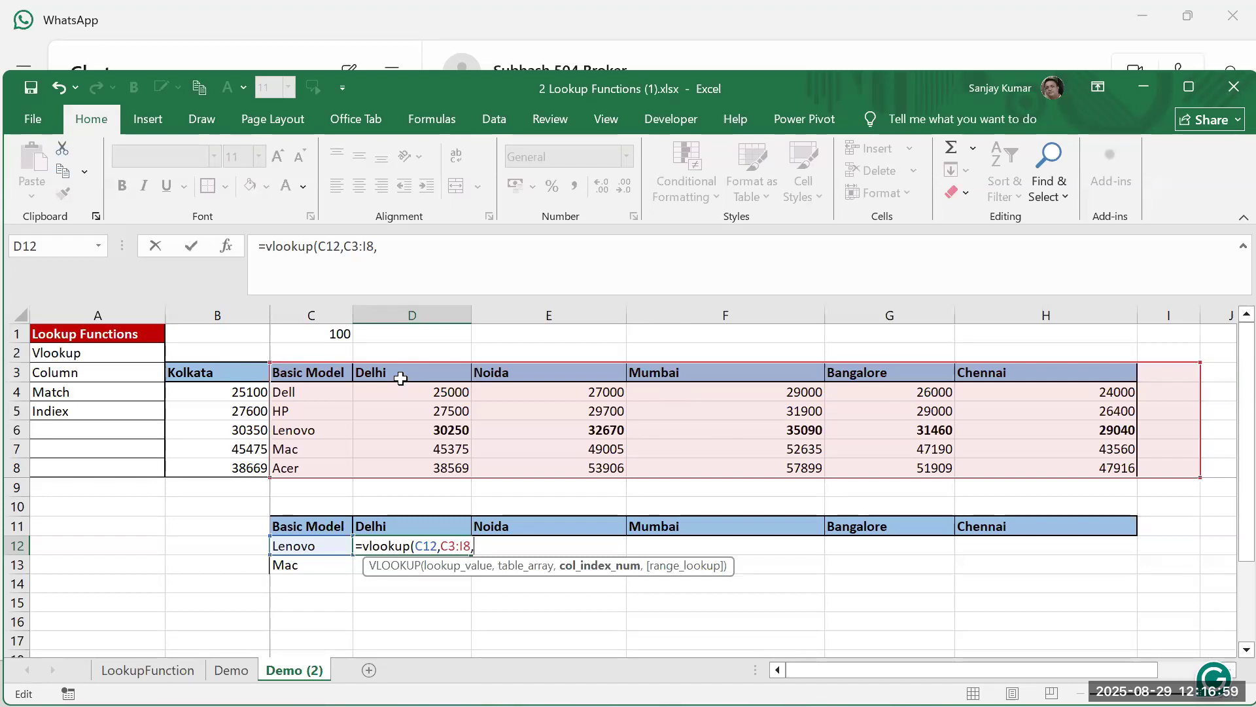
Set the column index to 2 and choose FALSE for an exact match
type("2")
type(",")
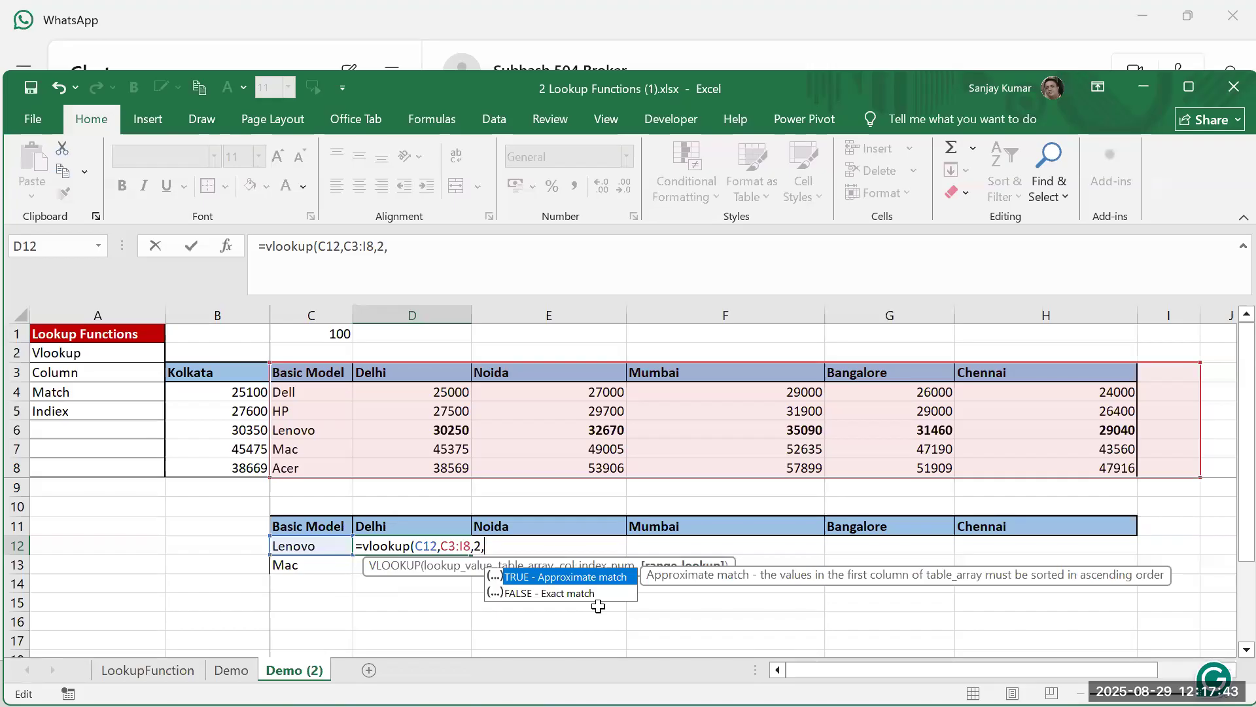
left_click(559, 593)
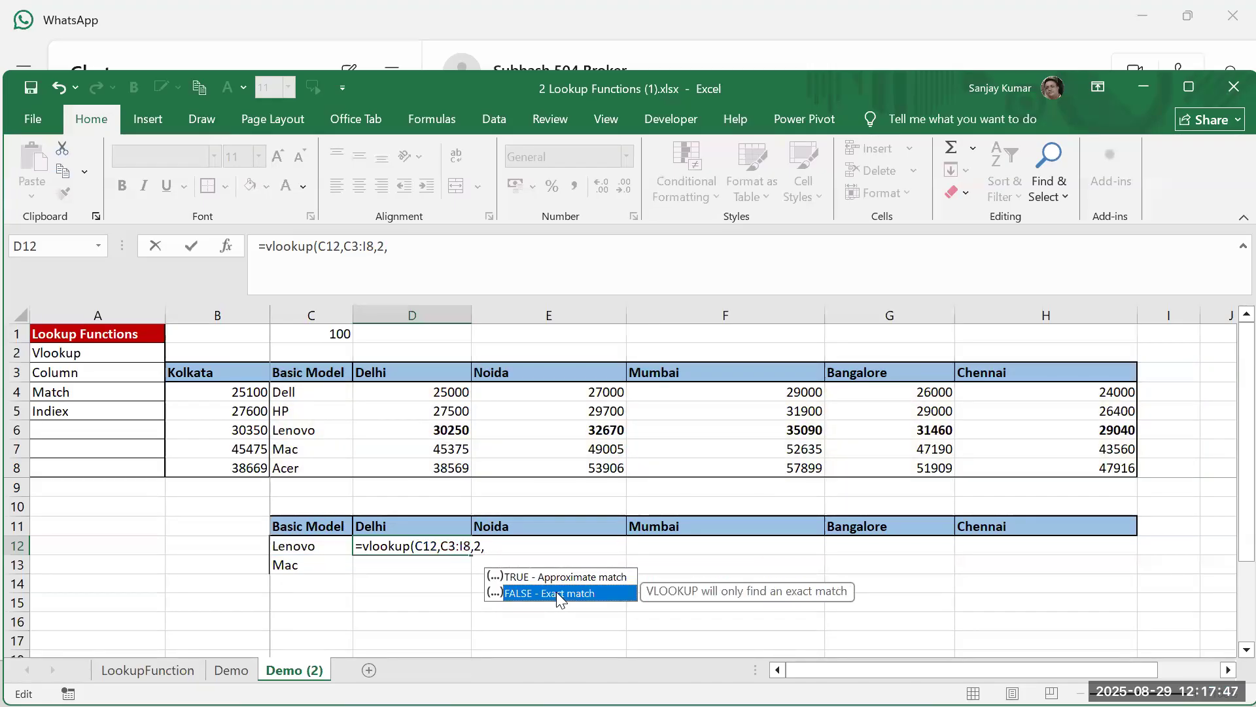
double_click(557, 591)
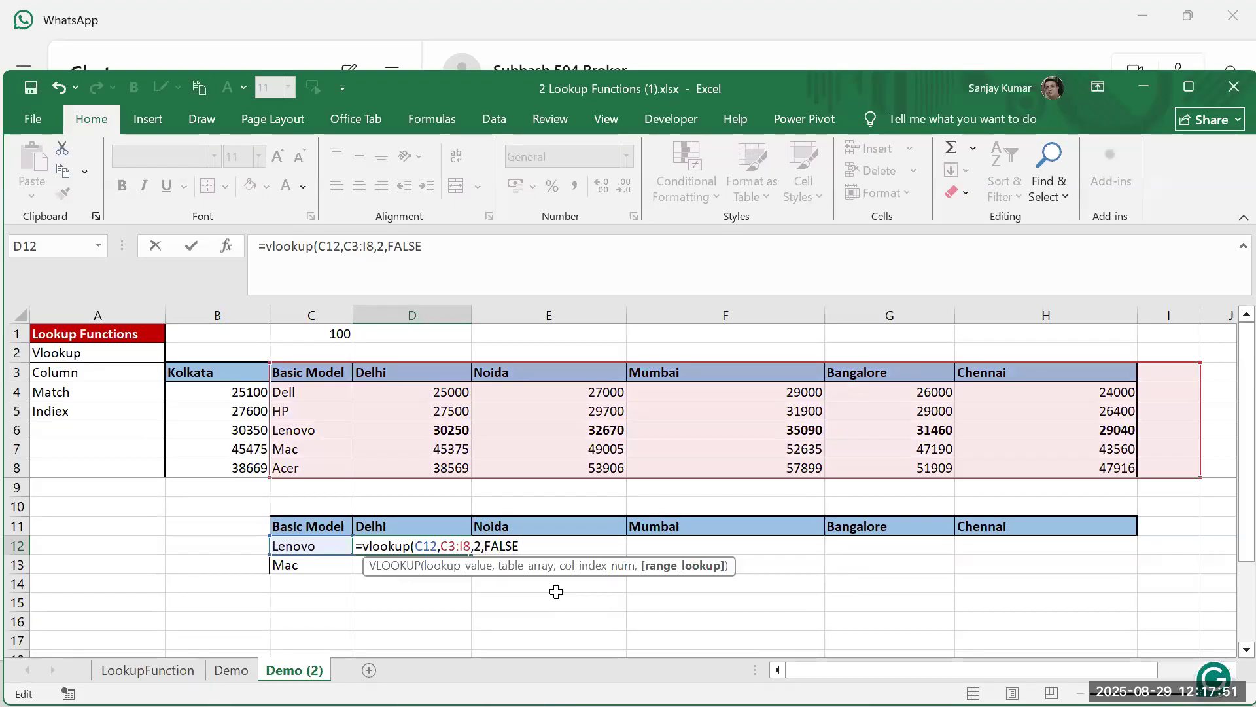
Clear the match argument, try 0 and 1 in its place, and complete the formula with False and a closing parenthesis
key("BackSpace")
key("BackSpace")
key("BackSpace")
key("BackSpace")
key("BackSpace")
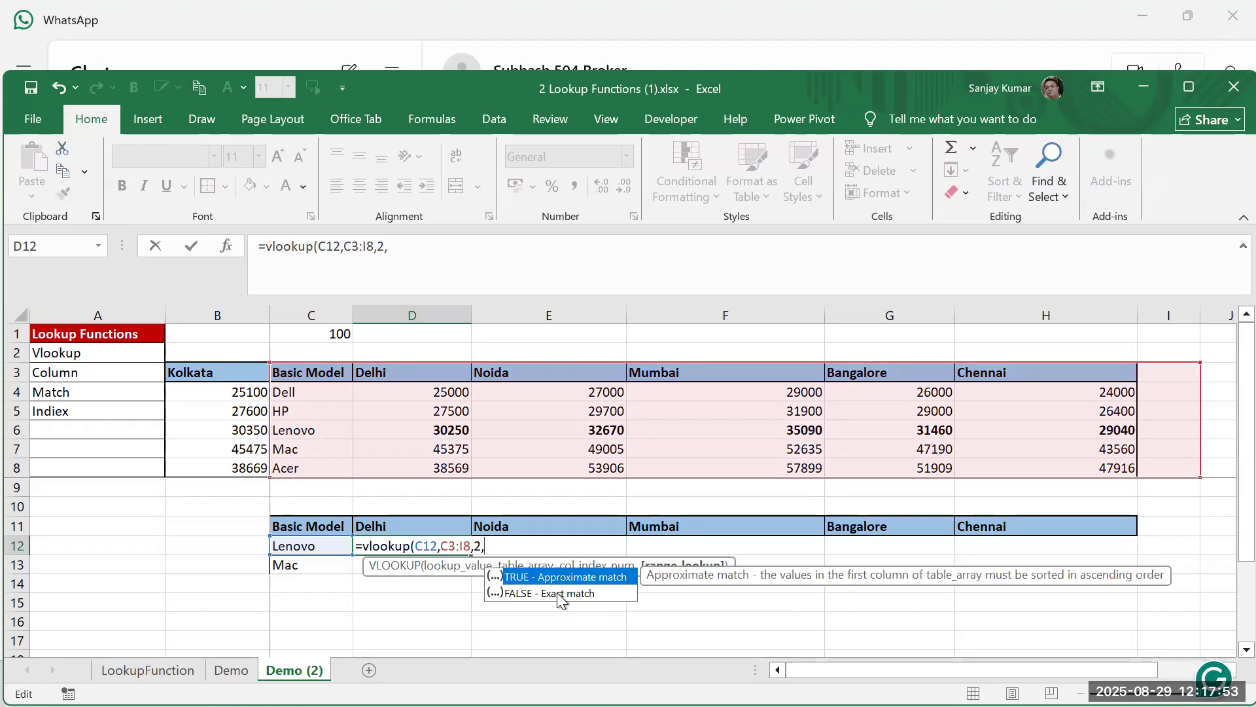
type("0")
key("BackSpace")
type("1")
key("BackSpace")
type("0")
key("BackSpace")
type("Fals")
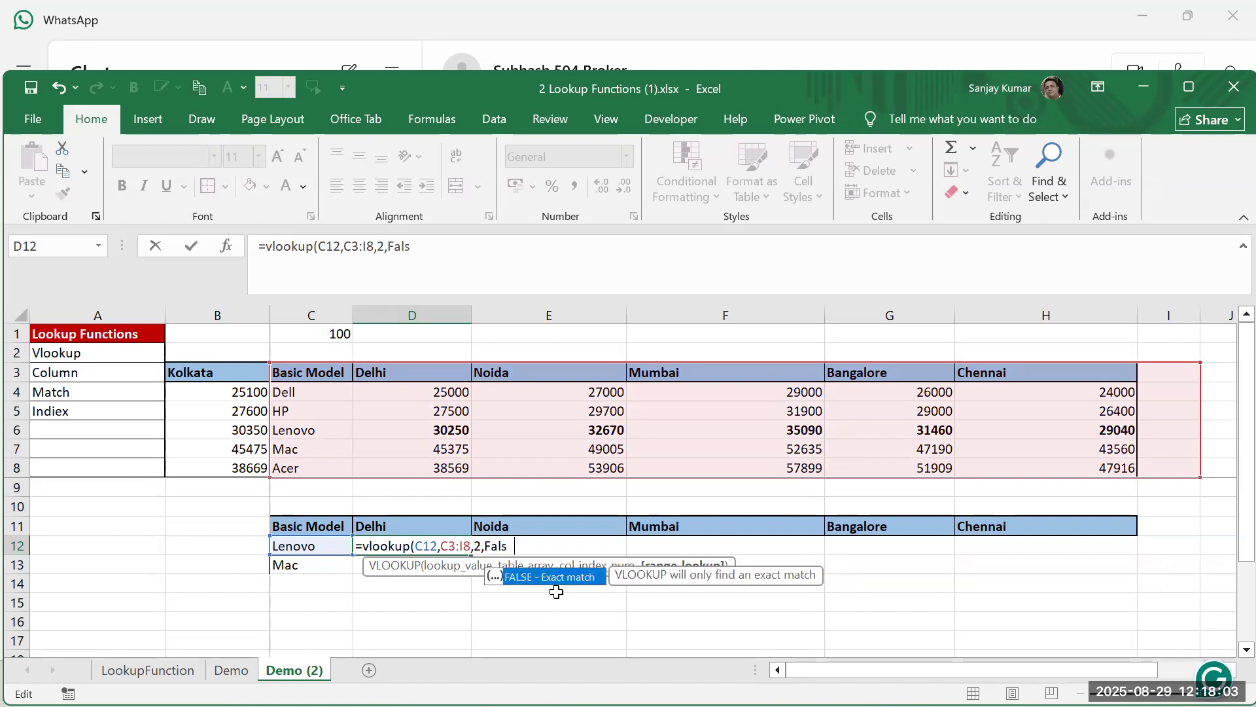
type("e)")
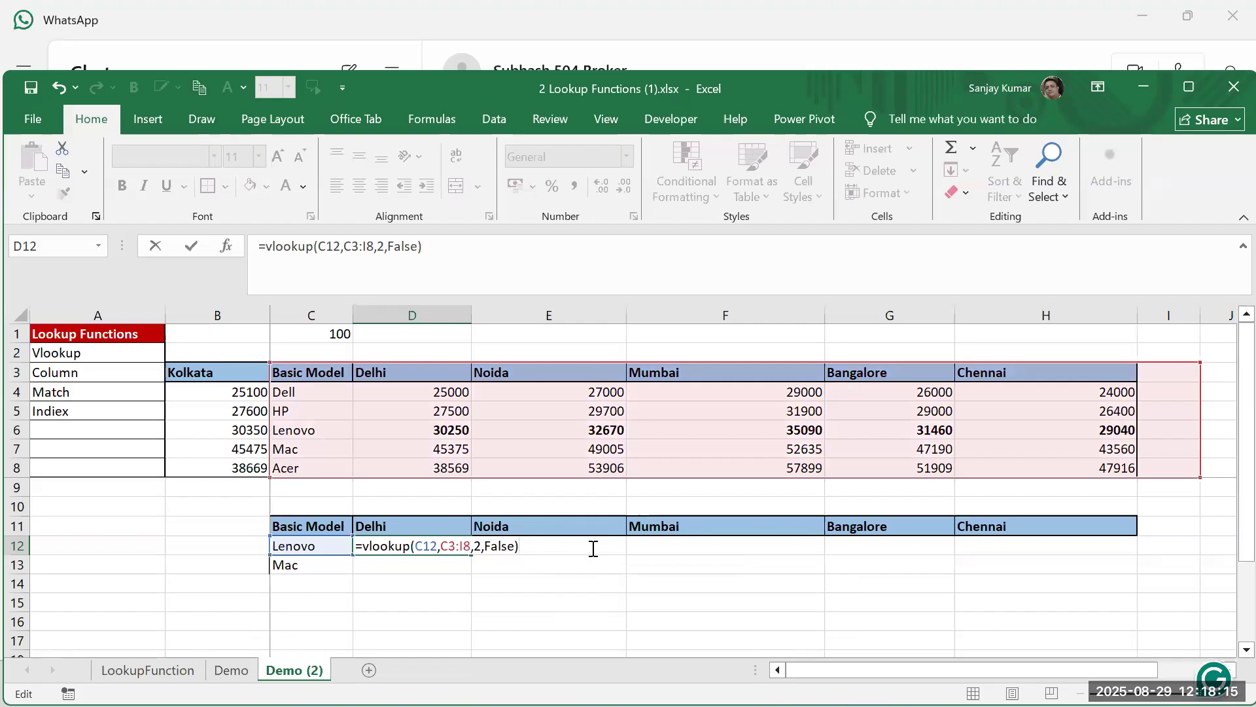
Review the lookup value, table array and column index arguments of the D12 formula
left_click(497, 548)
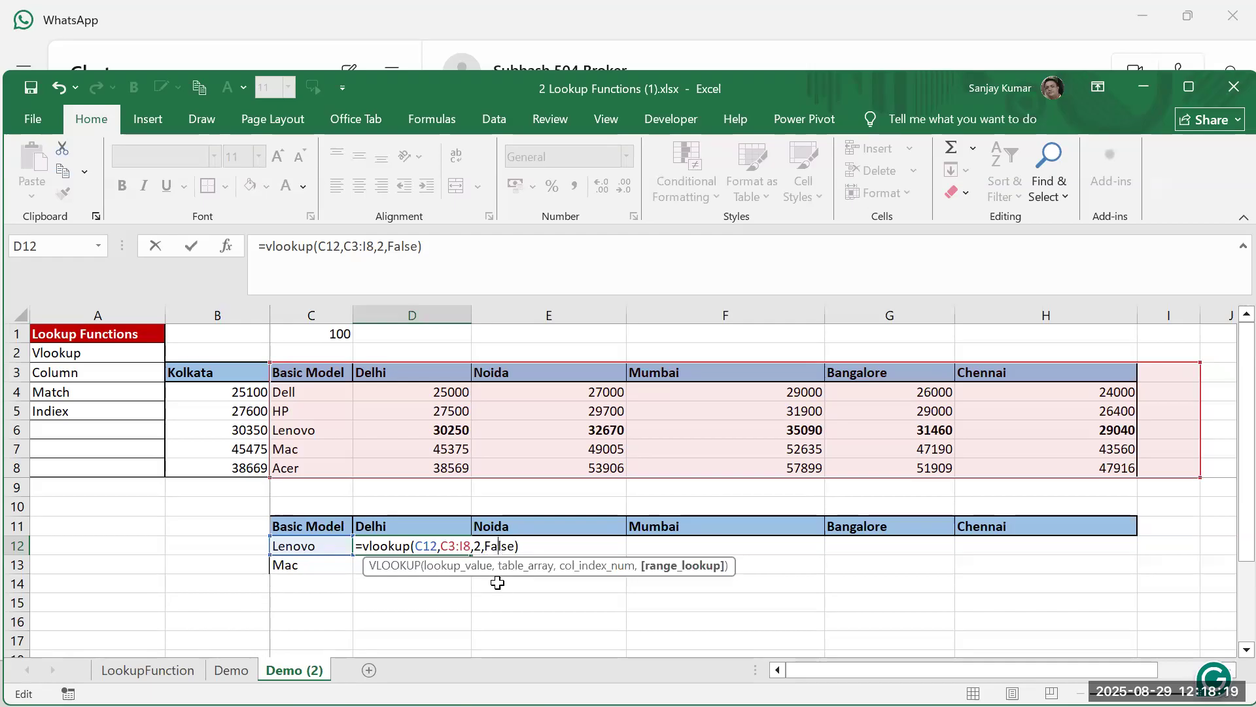
left_click(454, 572)
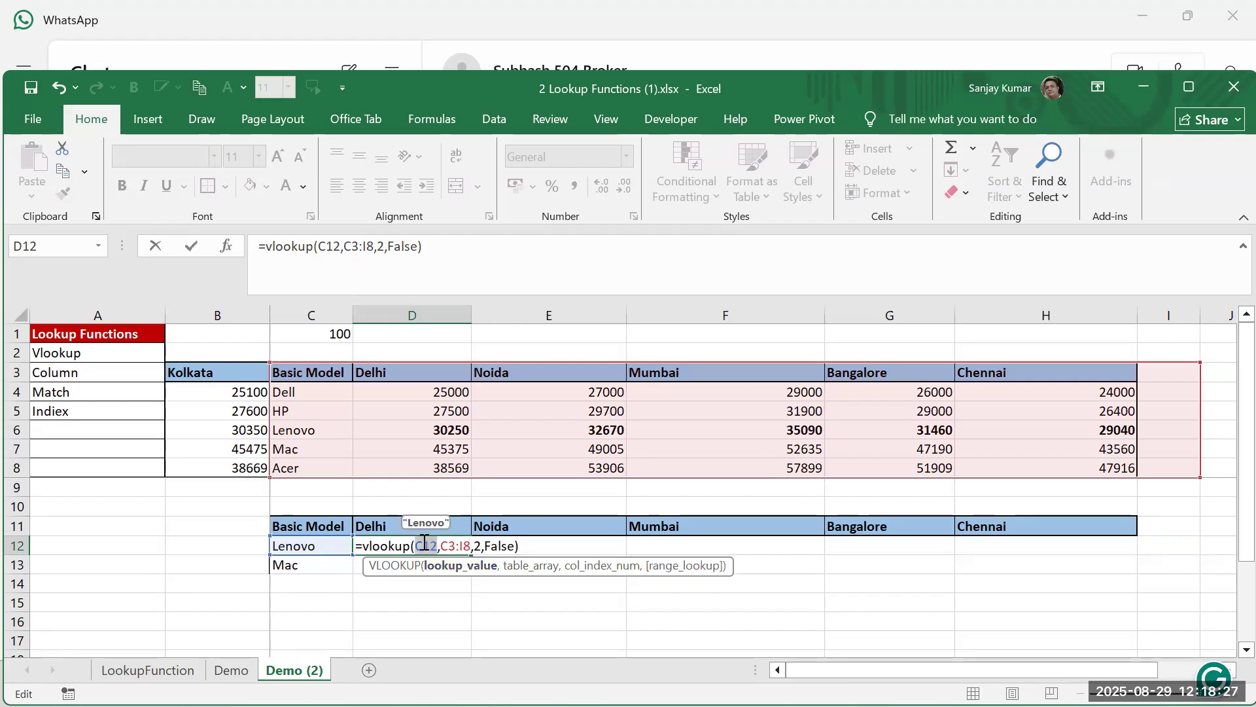
left_click(533, 570)
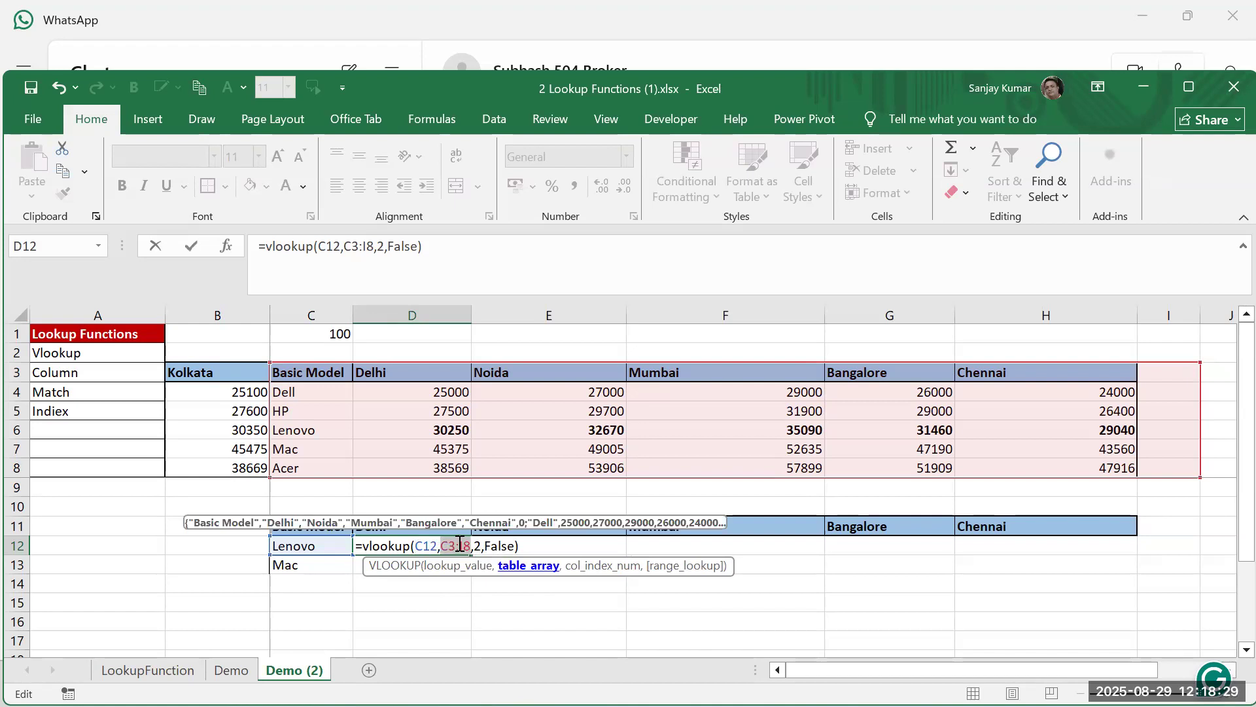
left_click(588, 567)
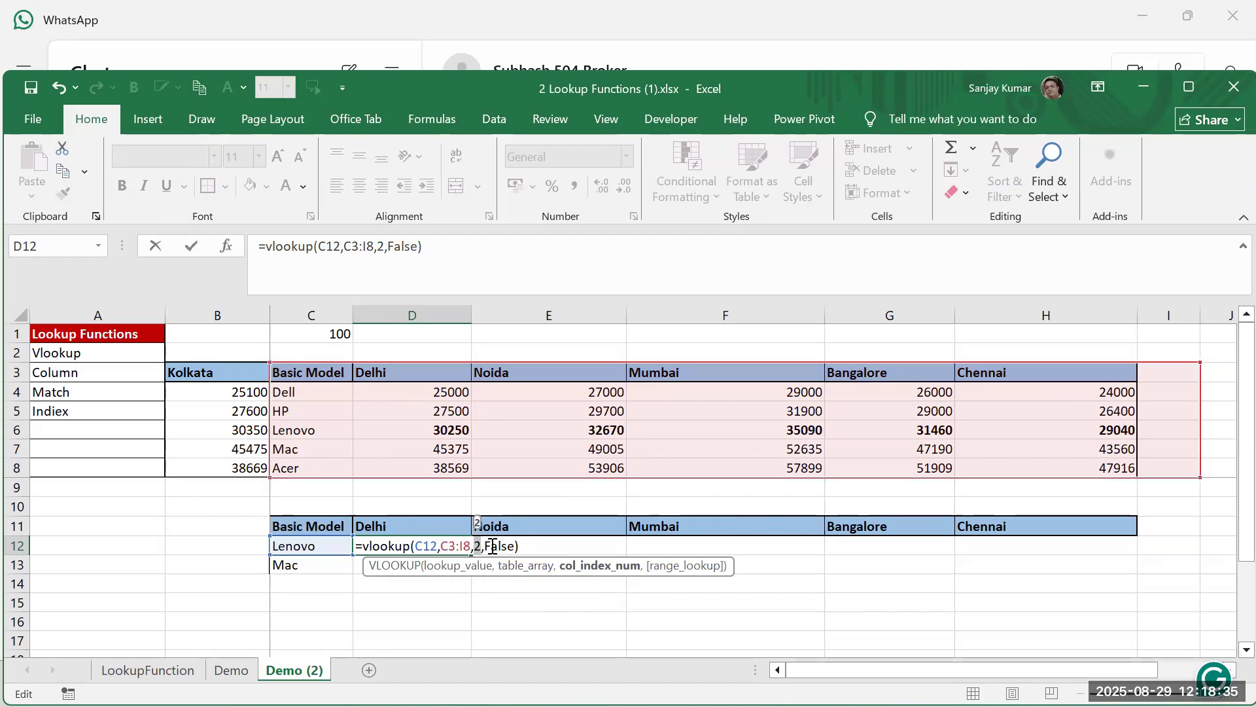
Replace False with 0 as the range lookup argument and commit the formula in D12
left_click(693, 567)
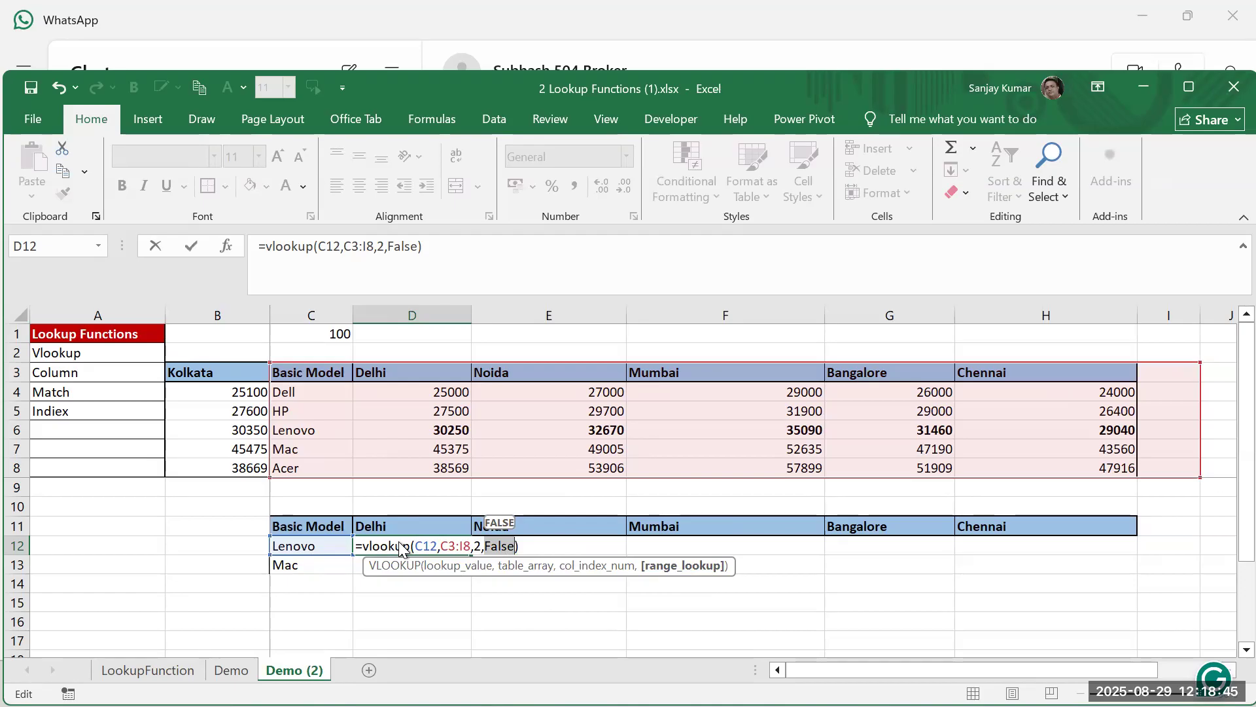
type("0")
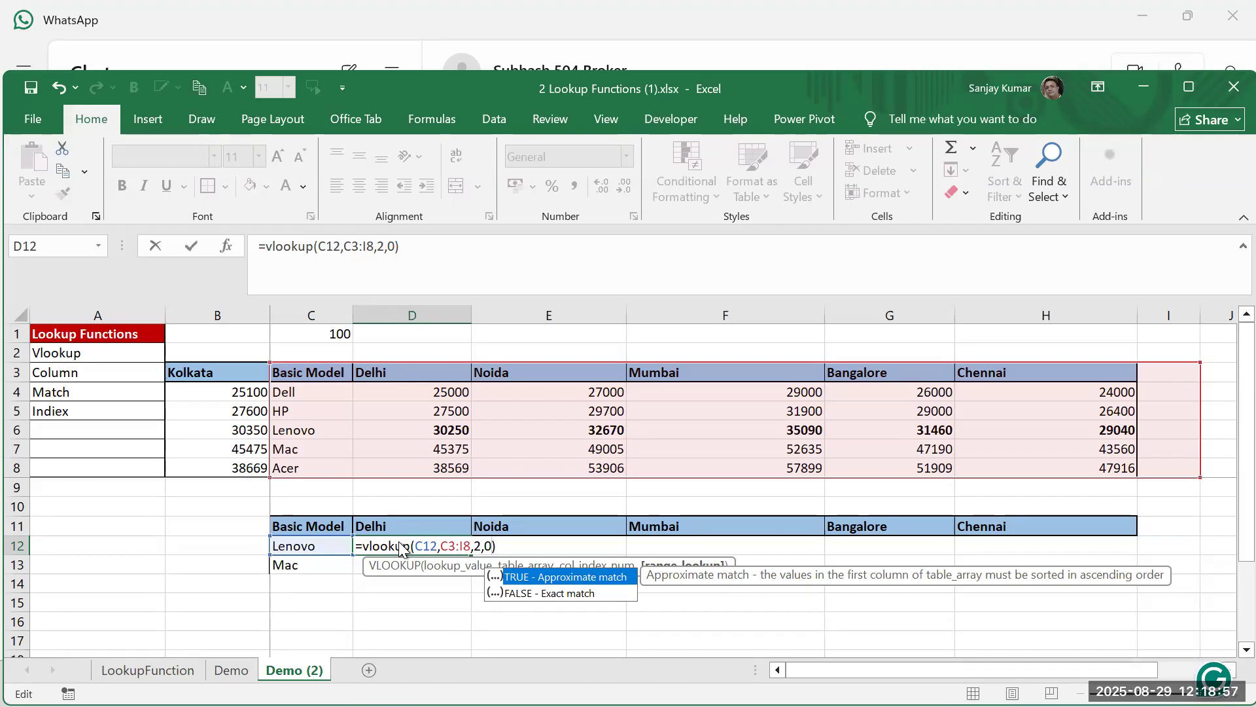
key("Return")
left_click(398, 542)
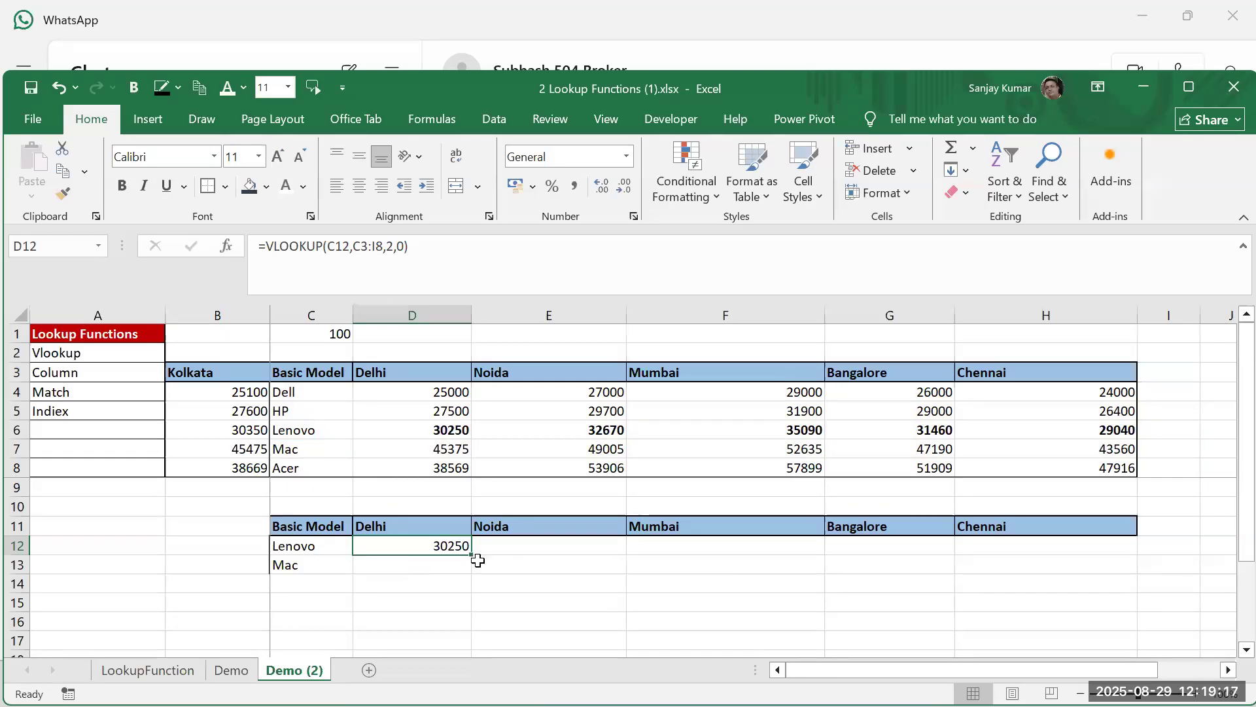
Try filling the Lenovo lookup formula from D12 across the other cities through H12
left_click_drag(529, 566, 1099, 551)
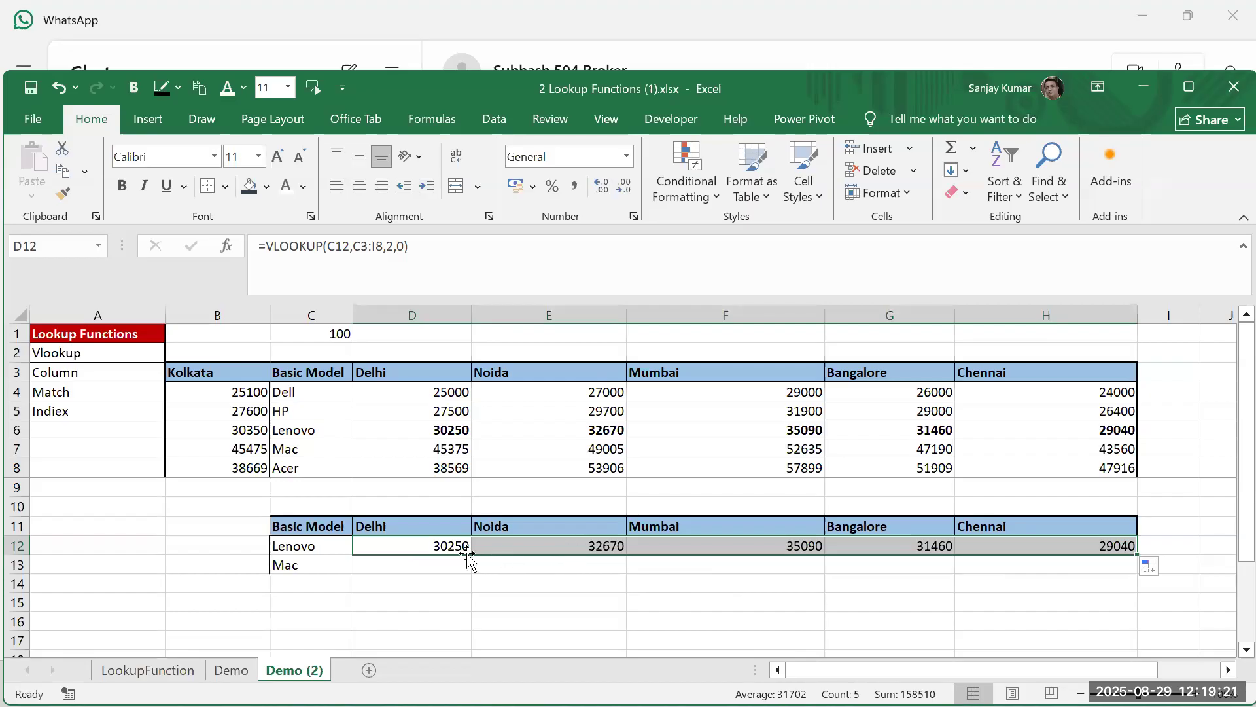
left_click(421, 546)
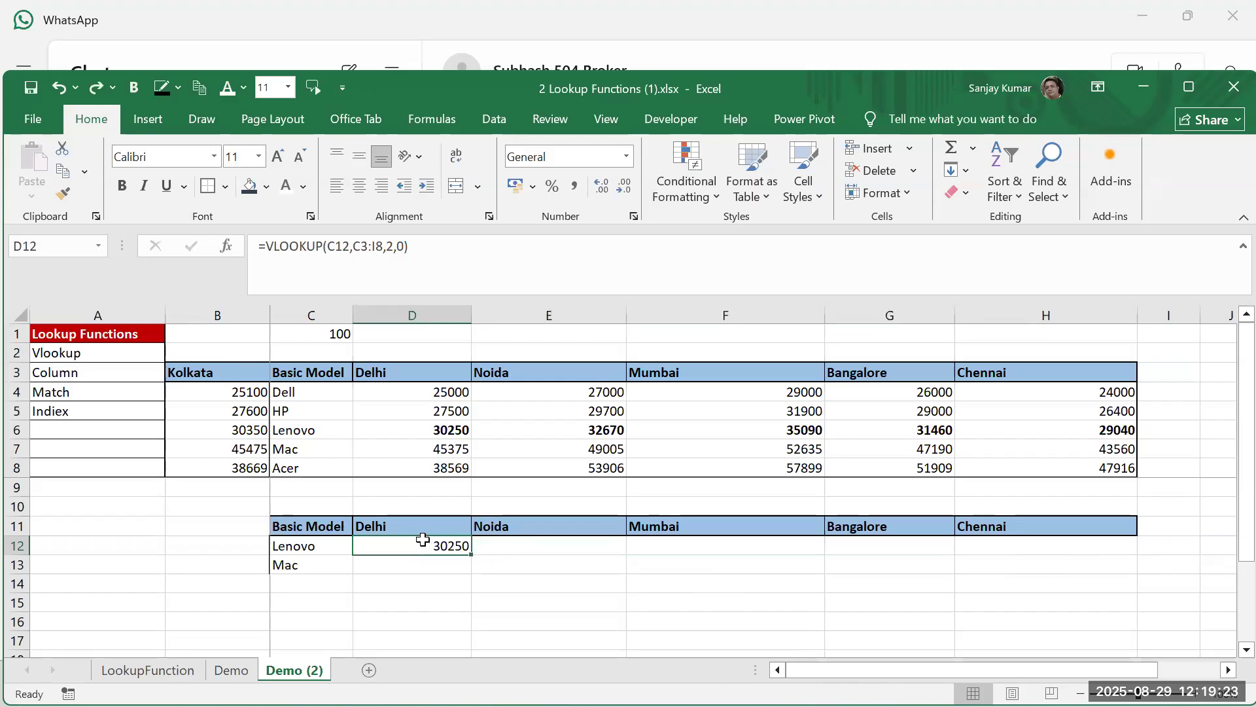
Make the table array in the D12 VLOOKUP formula absolute as $C$3:$I$8 and commit it
double_click(424, 545)
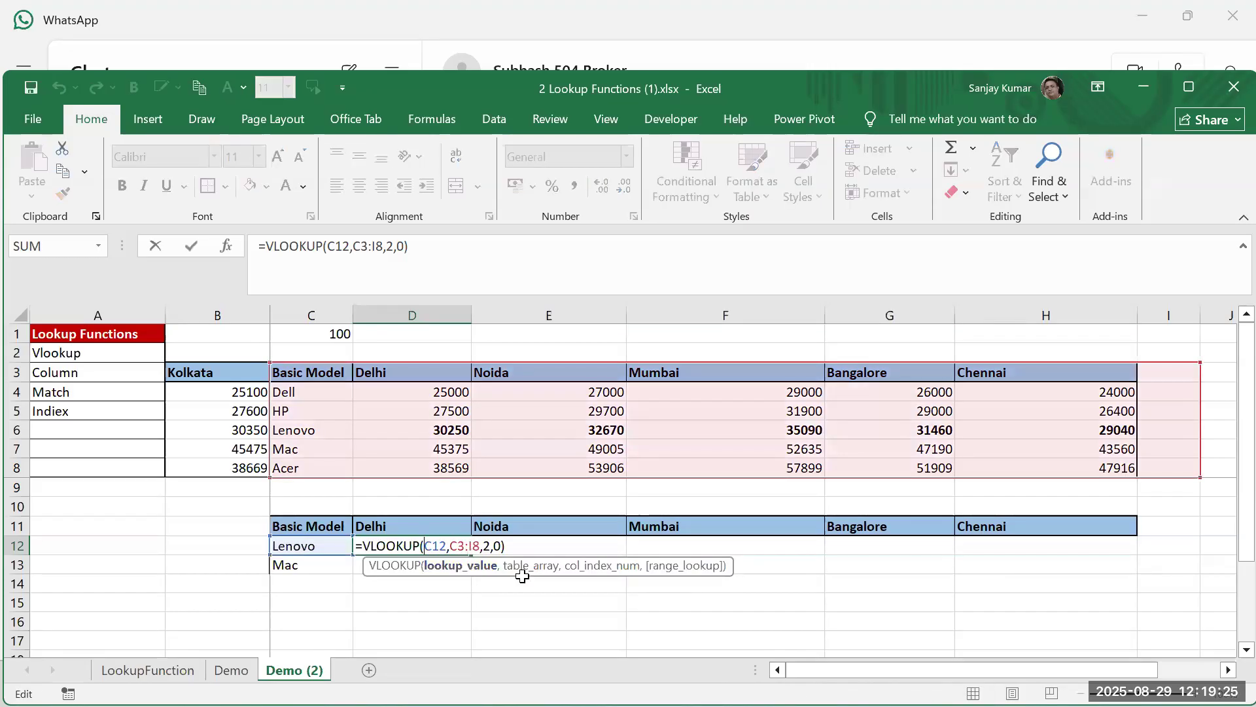
left_click(530, 567)
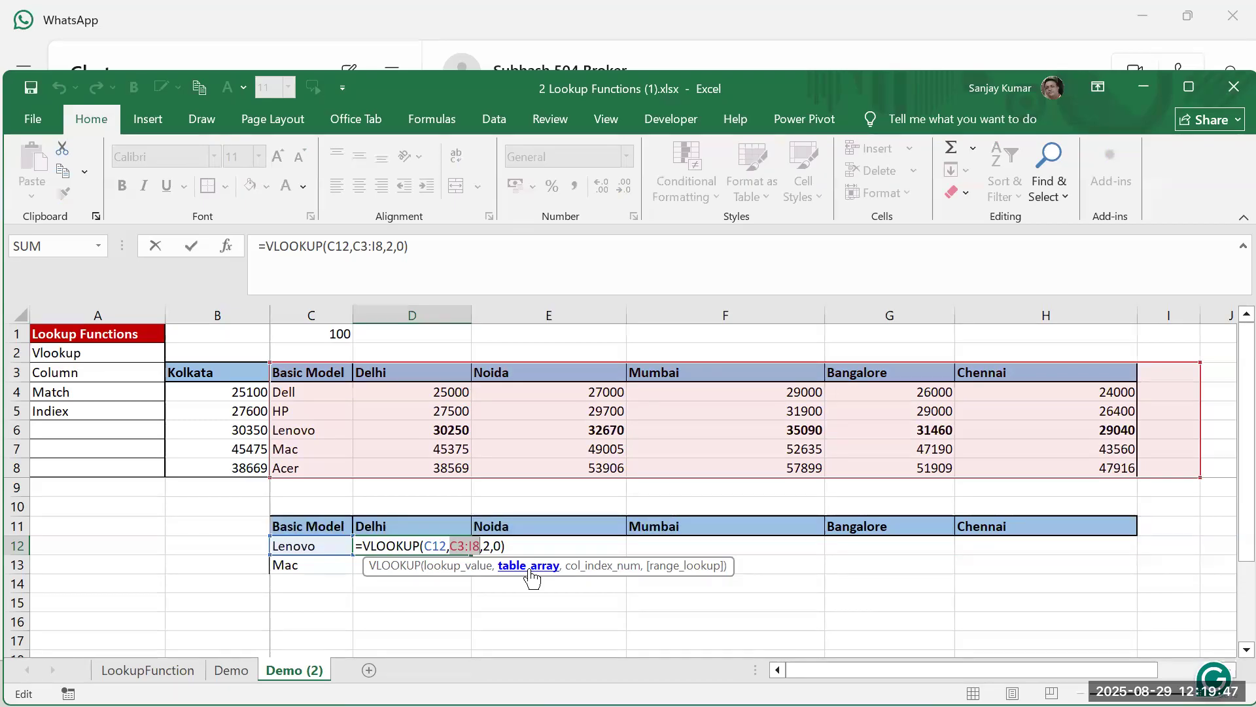
key("F4")
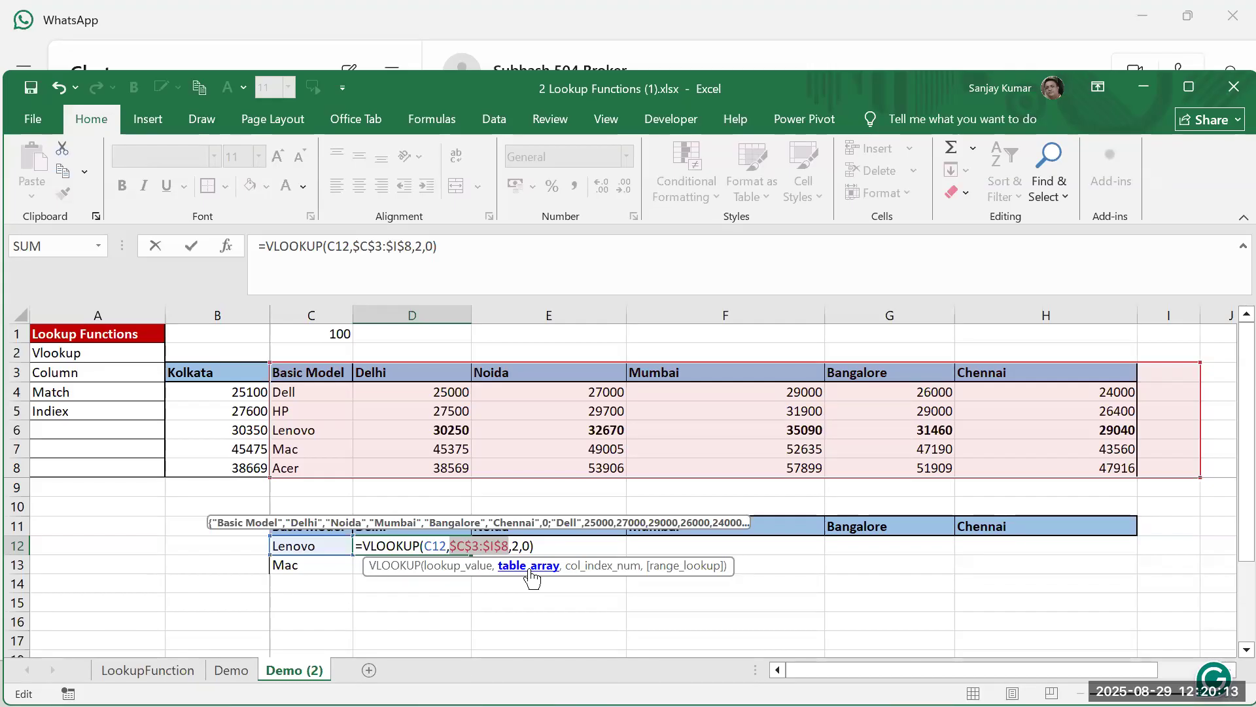
key("Return")
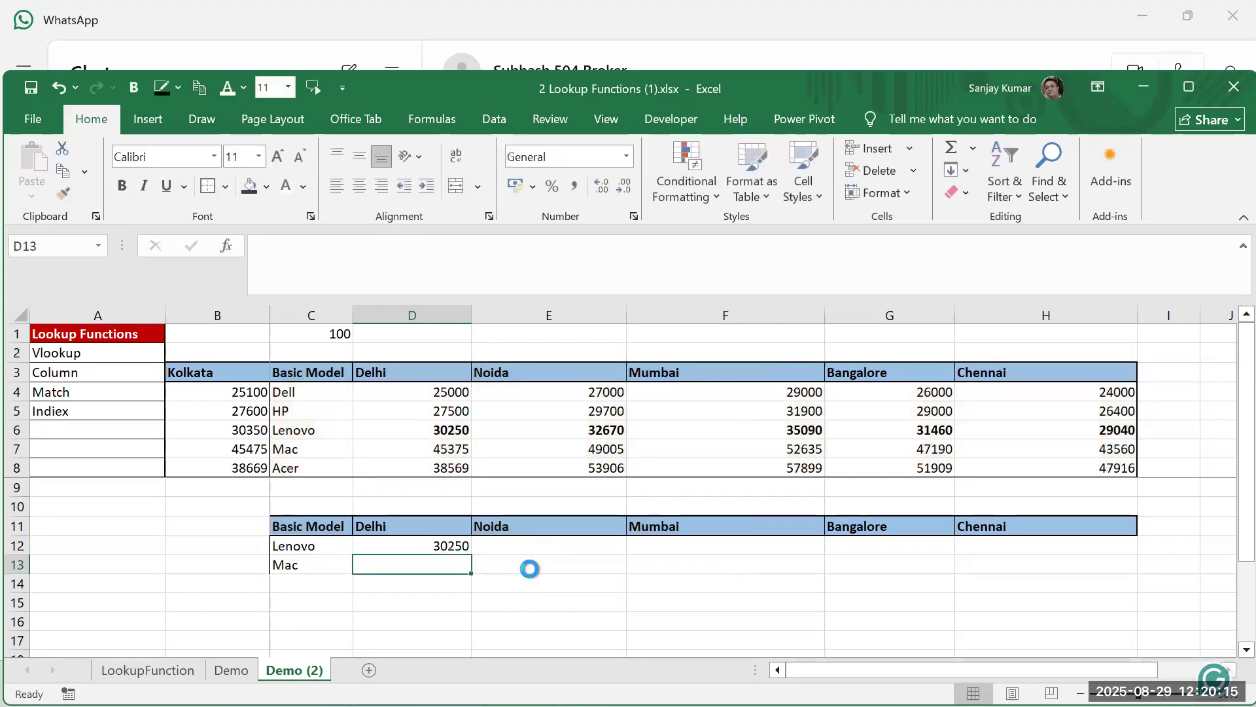
Enter the note "F4 Freeze the Arraray" in cell D1 and return to the Lenovo formula in D12
left_click(433, 340)
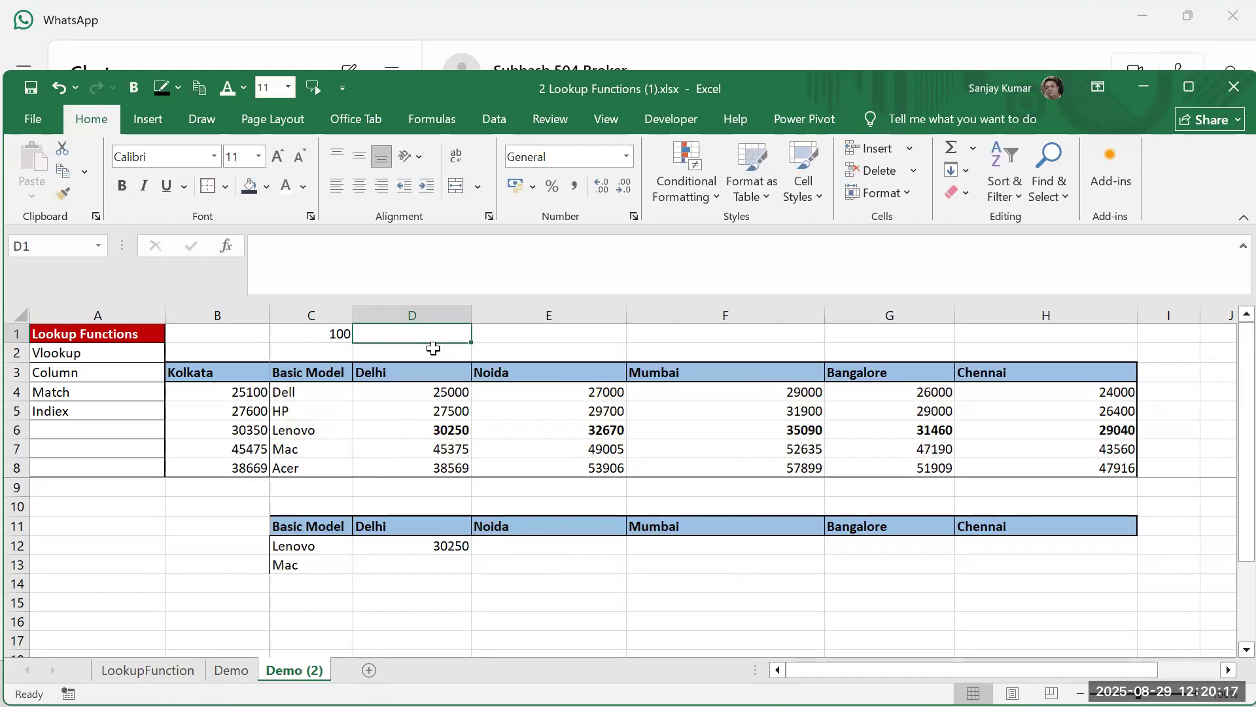
type("F4 for")
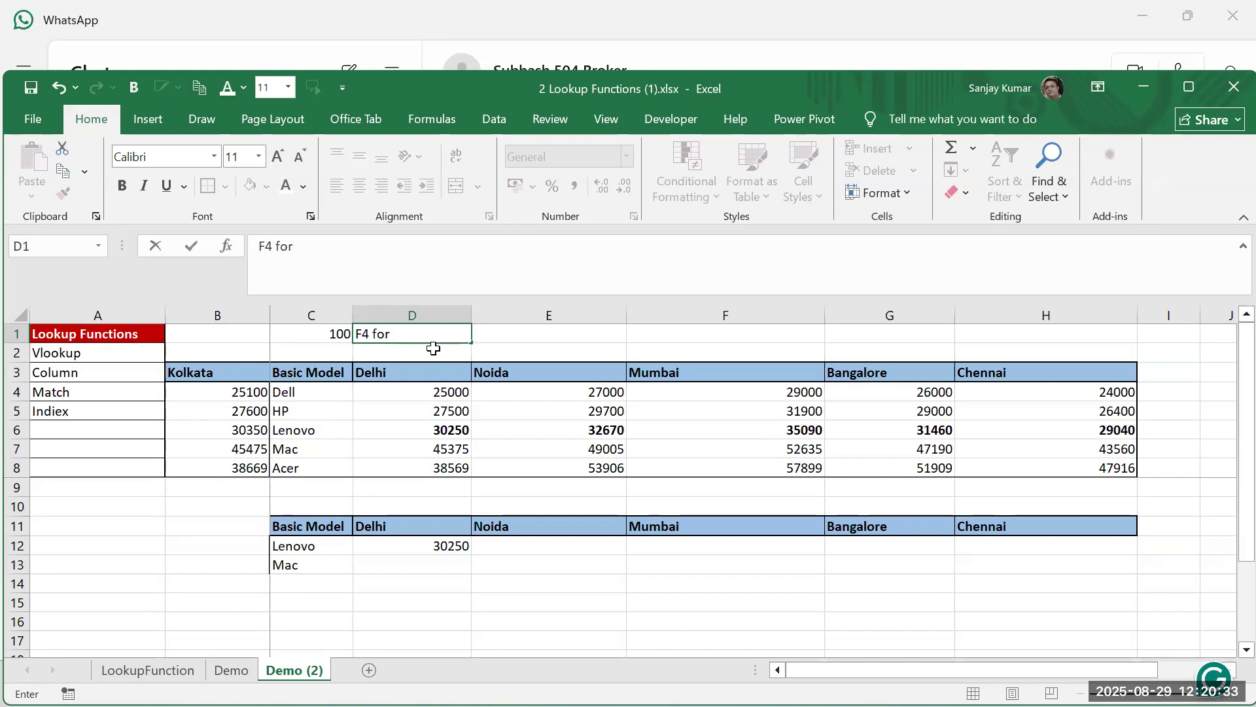
key("BackSpace")
key("BackSpace")
key("BackSpace")
key("Left")
key("Right")
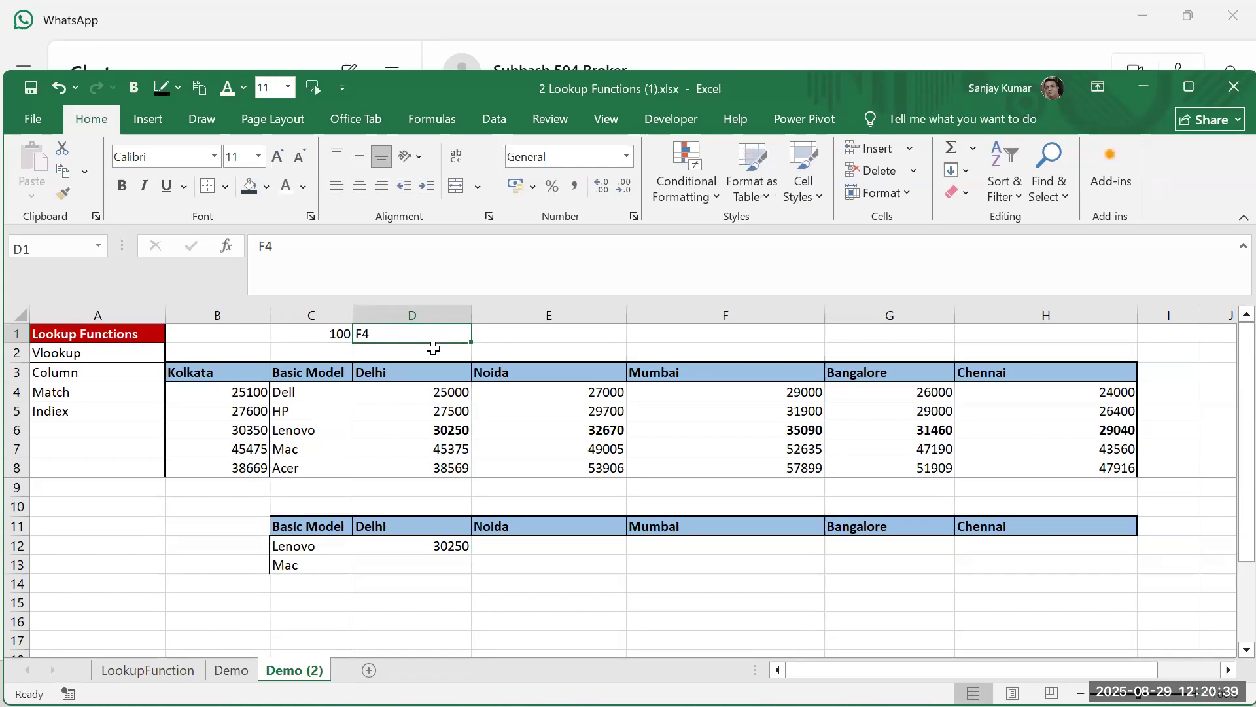
type("F")
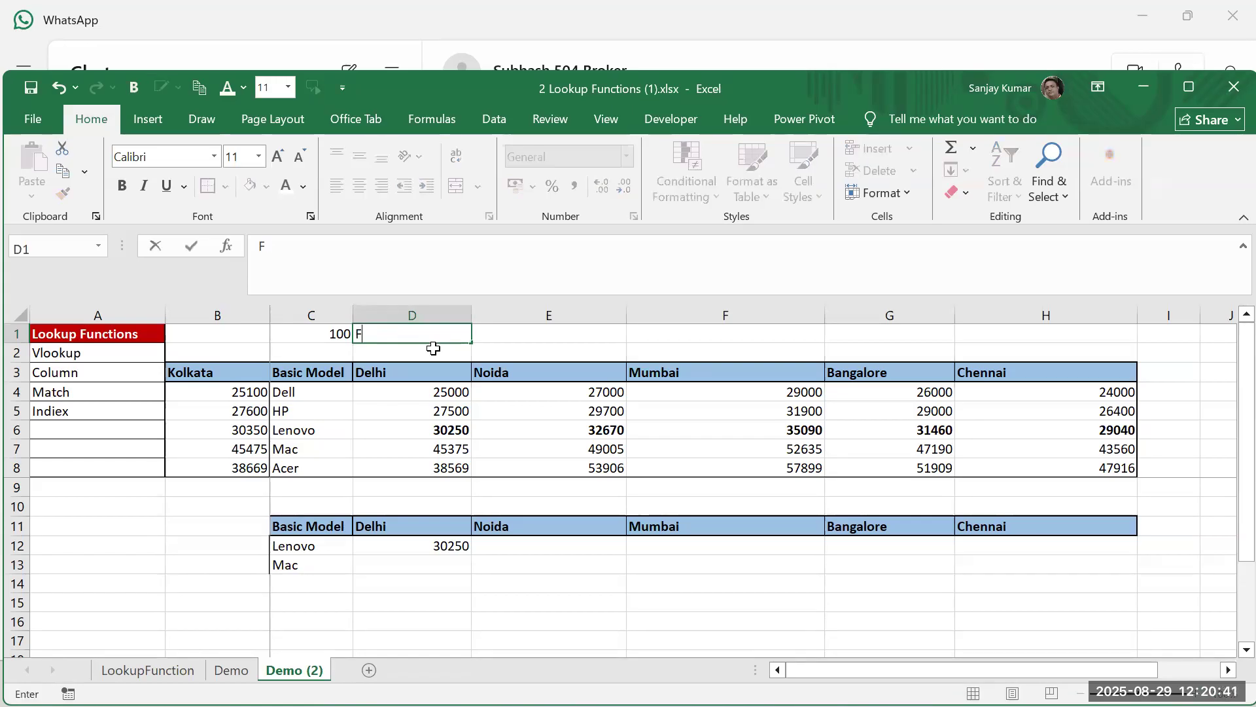
type("4 Freea")
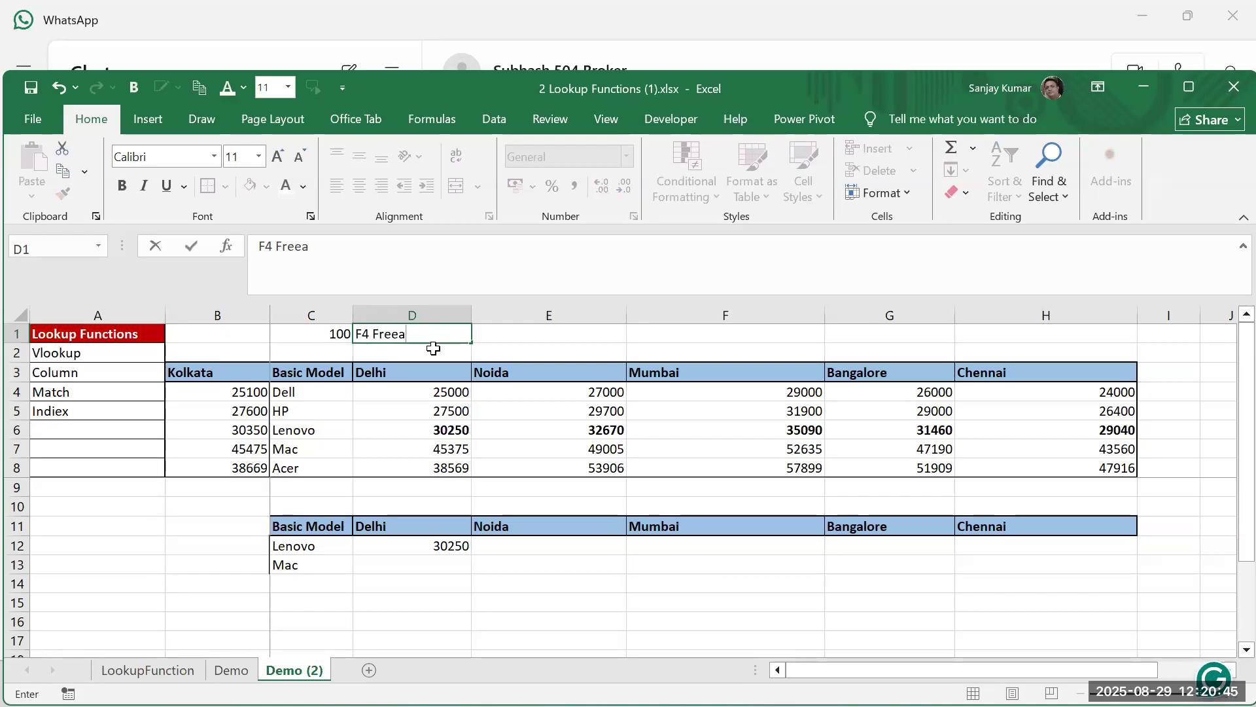
type("e the Arrary")
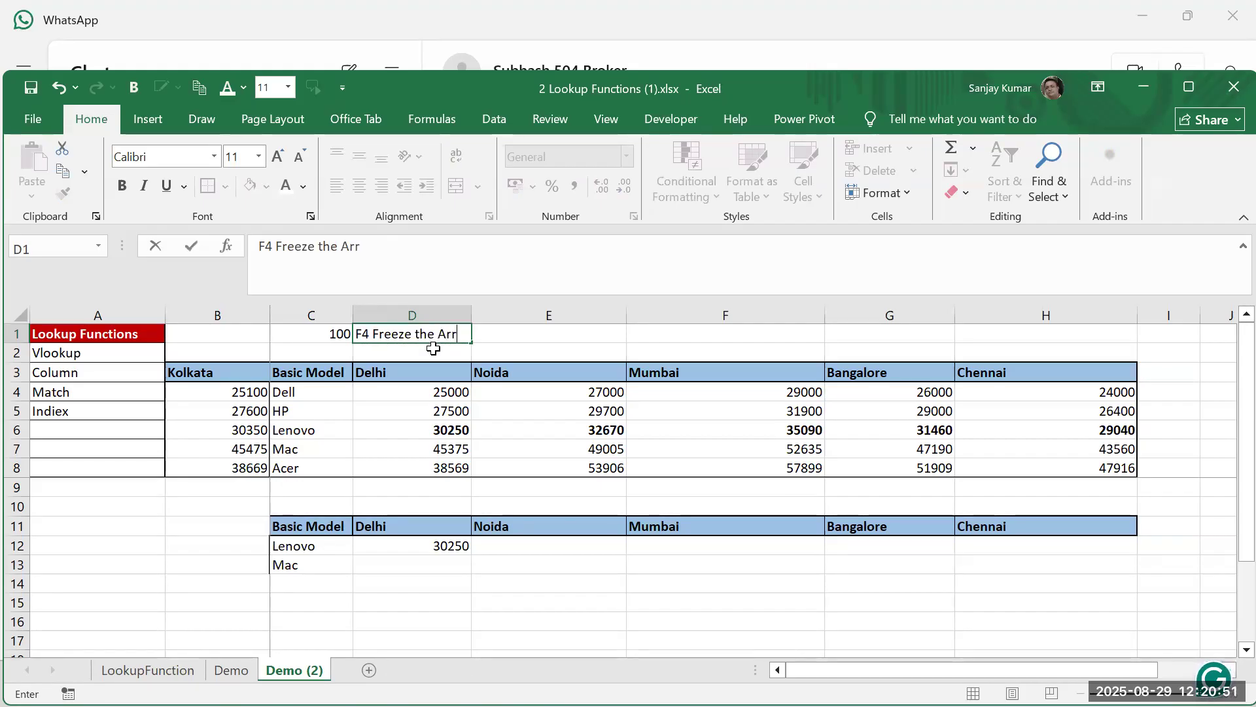
key("BackSpace")
type("e")
type("y")
key("Return")
key("Down")
key("Down")
key("Down")
key("Down")
key("Down")
key("Down")
key("Down")
key("Down")
key("Down")
key("Down")
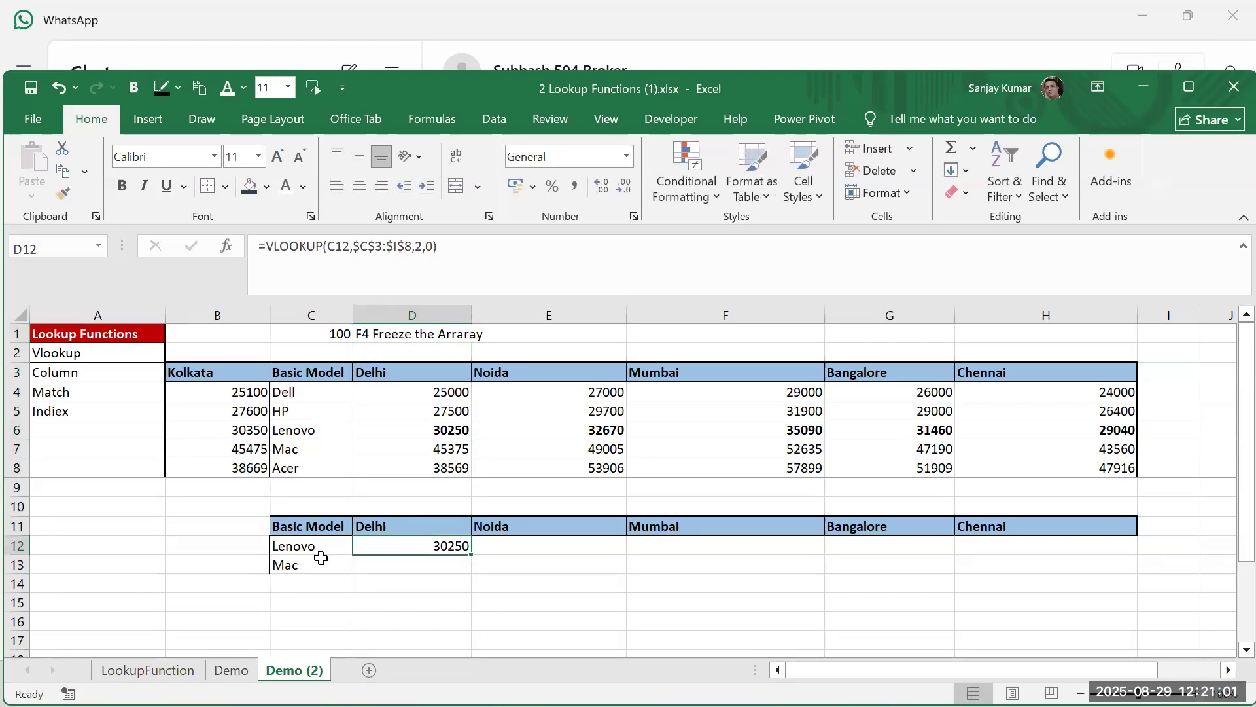
Copy the lookup table C11:H13 and paste it into a new workbook starting at cell C3
left_click_drag(288, 527, 288, 564)
left_click_drag(759, 636, 1046, 576)
key("ctrl+c")
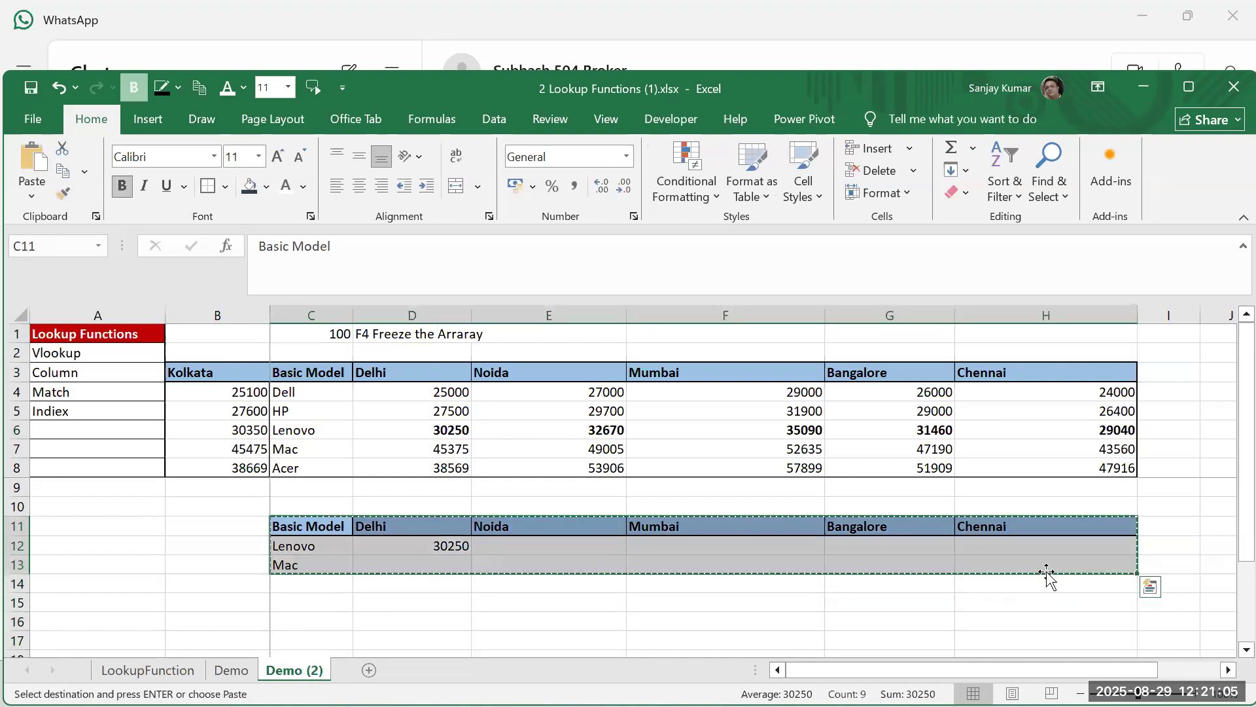
key("ctrl+n")
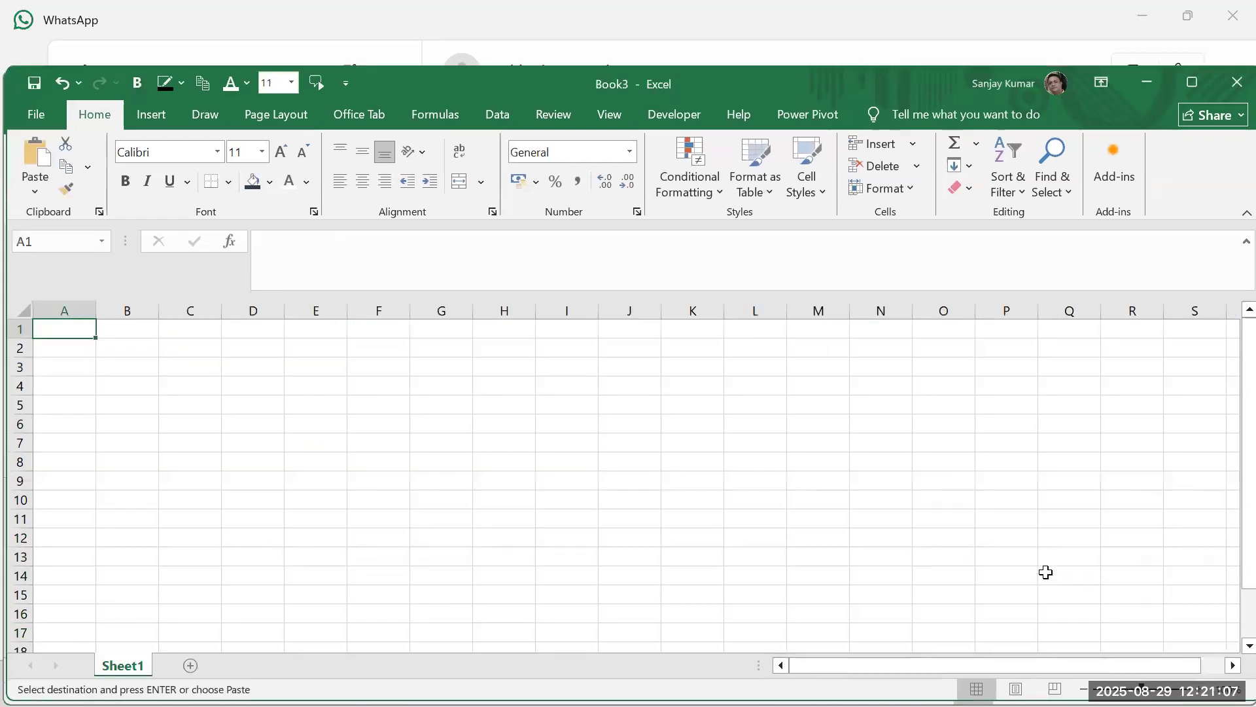
key("Down")
key("Down")
key("Right")
key("Right")
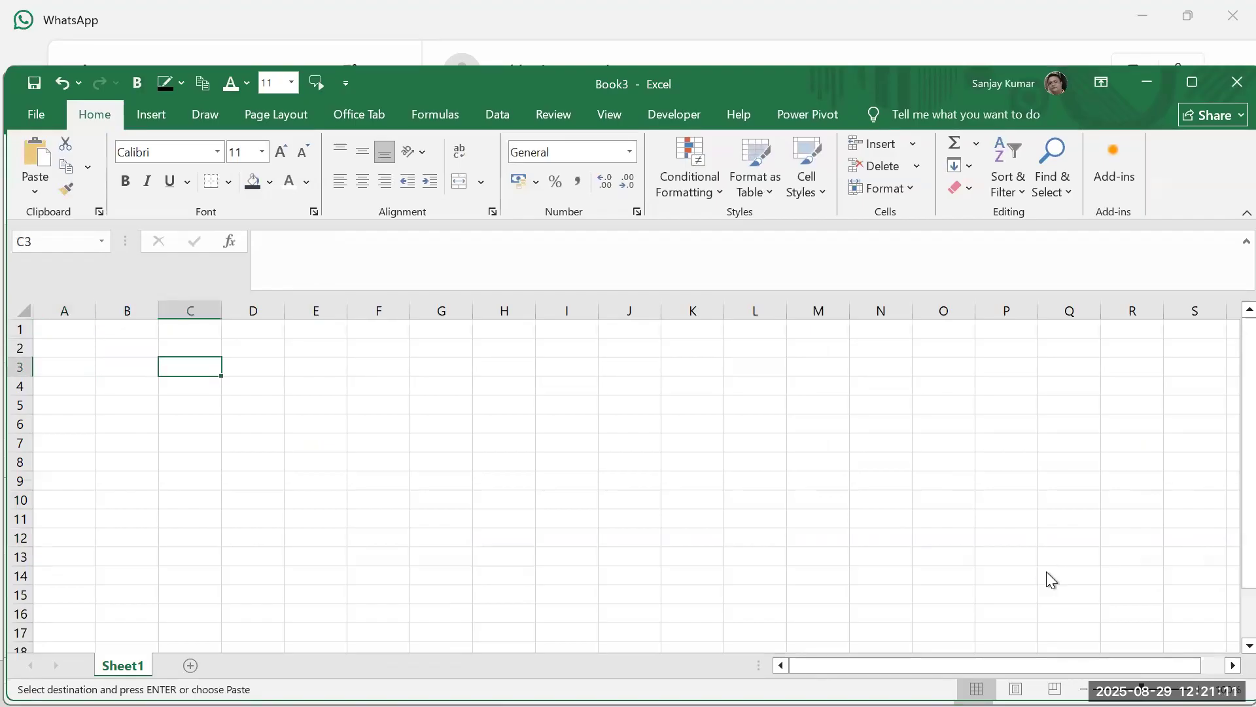
key("ctrl+v")
key("Return")
Clear the pasted Lenovo price for Delhi in cell D4
key("Left")
key("Right")
key("Right")
key("Down")
key("Delete")
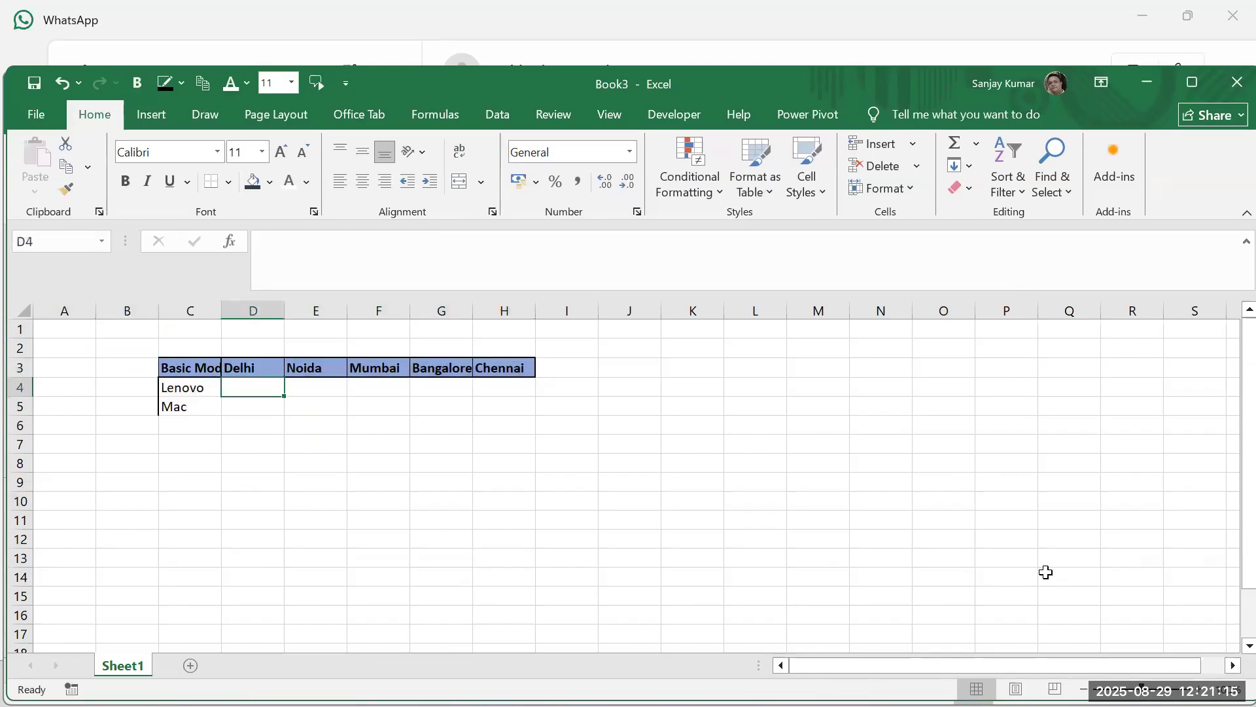
Fit columns C through H to their contents and widen them all equally
double_click(221, 310)
left_click_drag(216, 310, 501, 311)
double_click(489, 312)
double_click(526, 308)
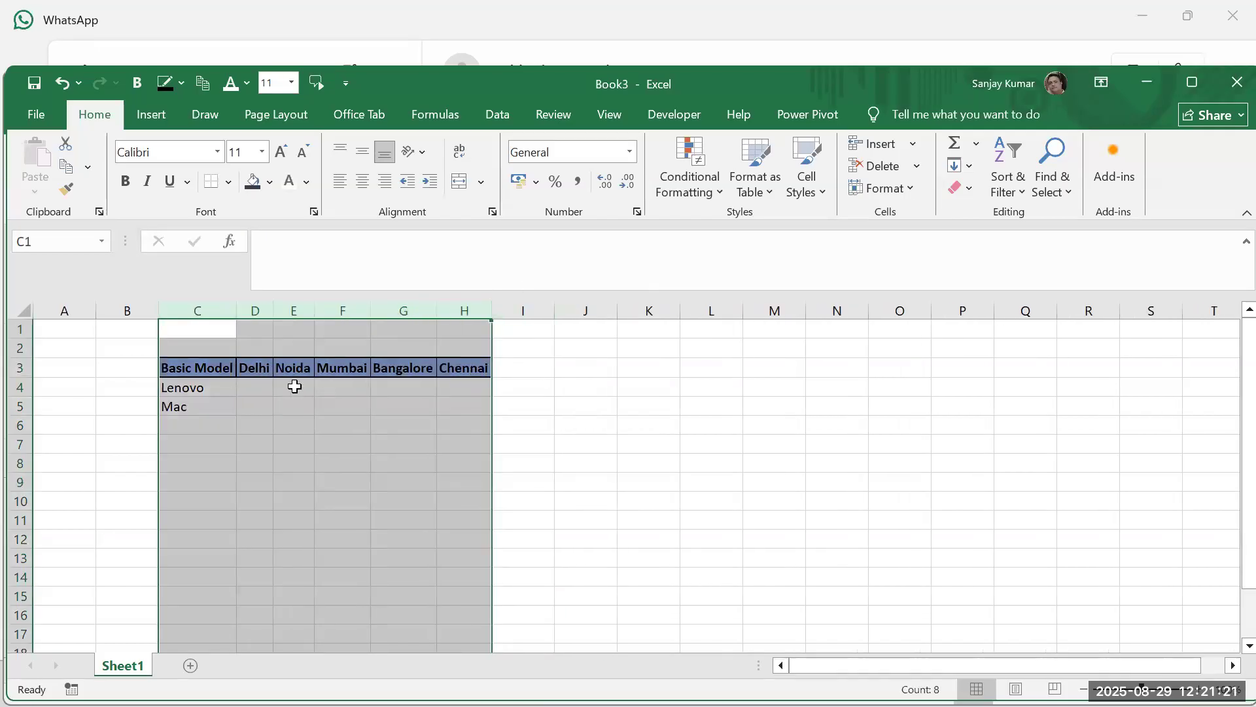
left_click_drag(492, 310, 697, 317)
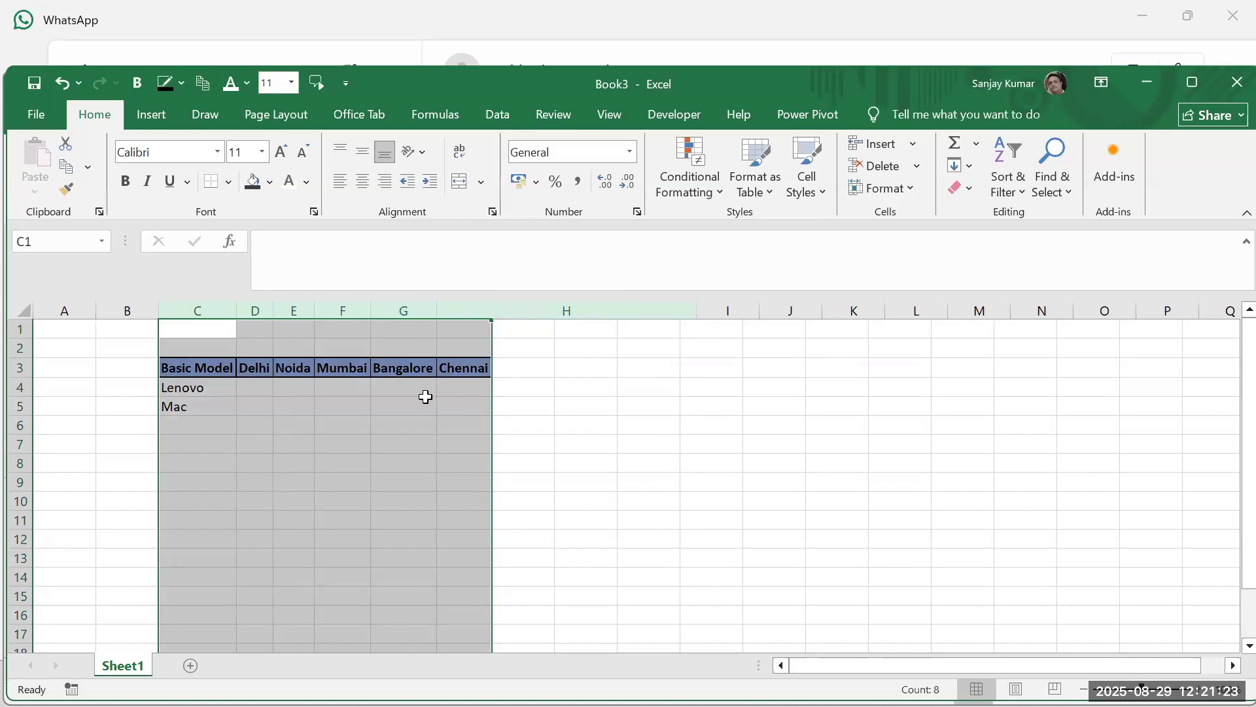
double_click(420, 308)
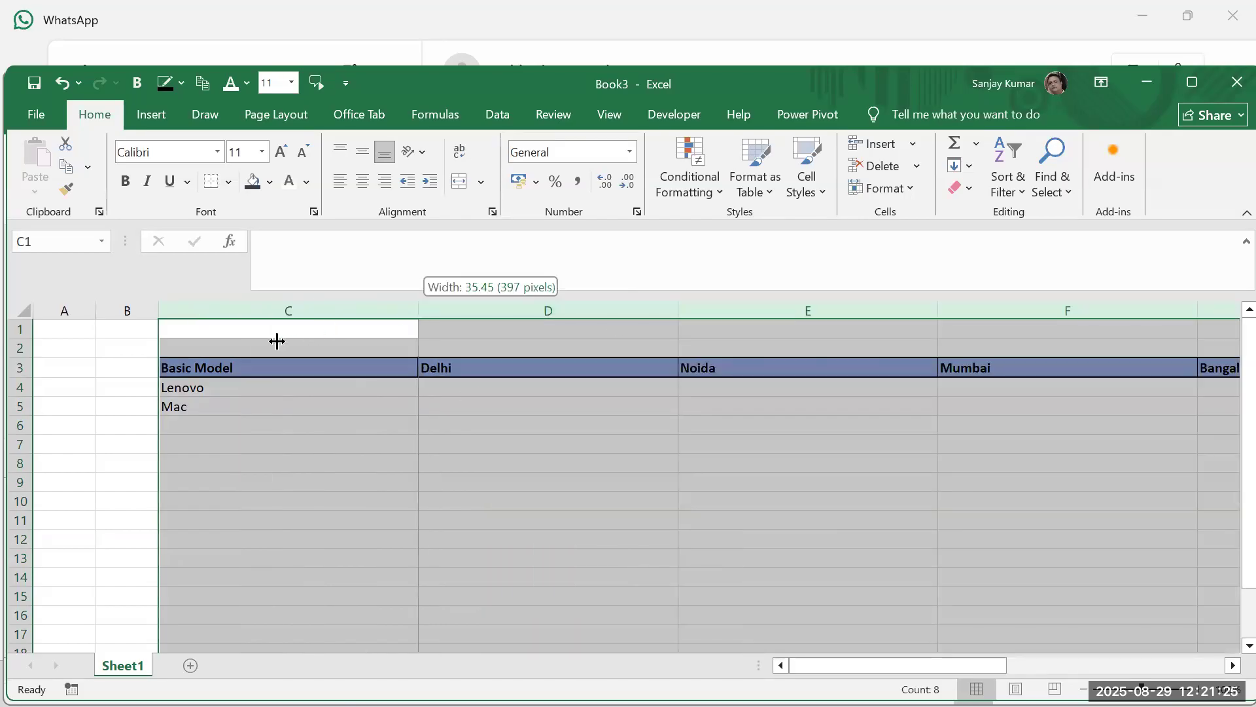
Start a VLOOKUP formula in D4 with the Lenovo cell C4 as the lookup value
left_click(288, 404)
key("Up")
type("=v")
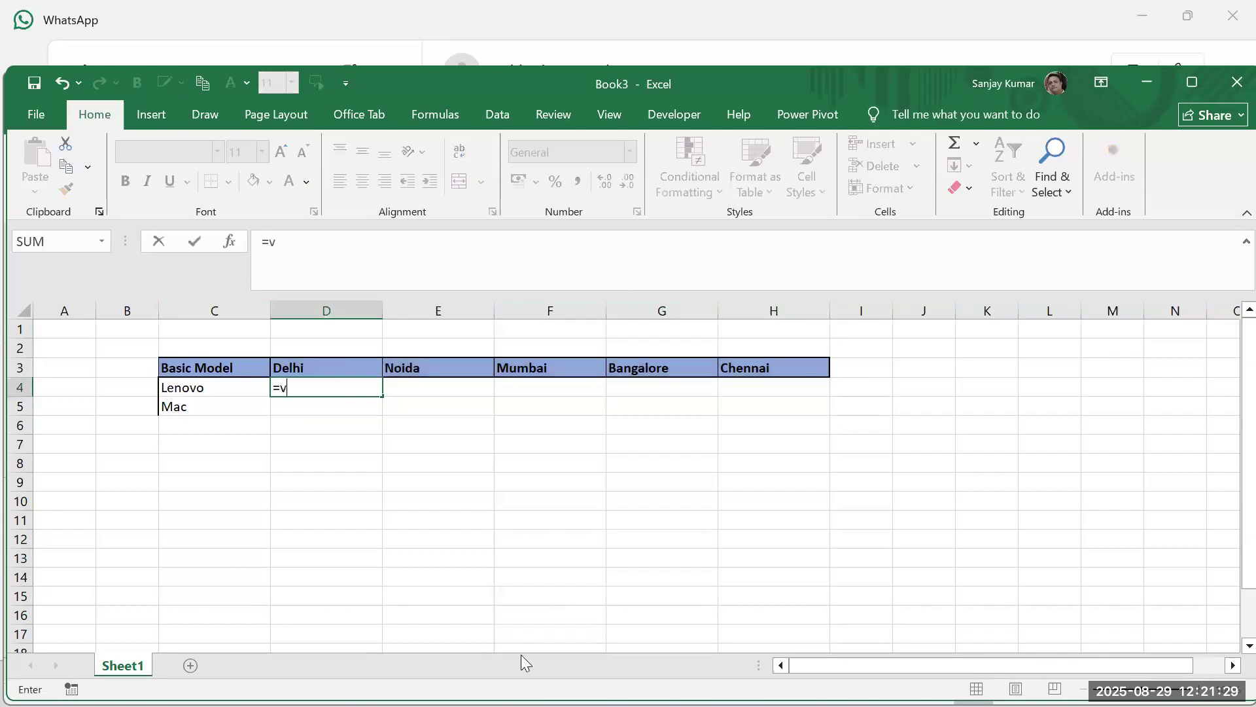
type("look")
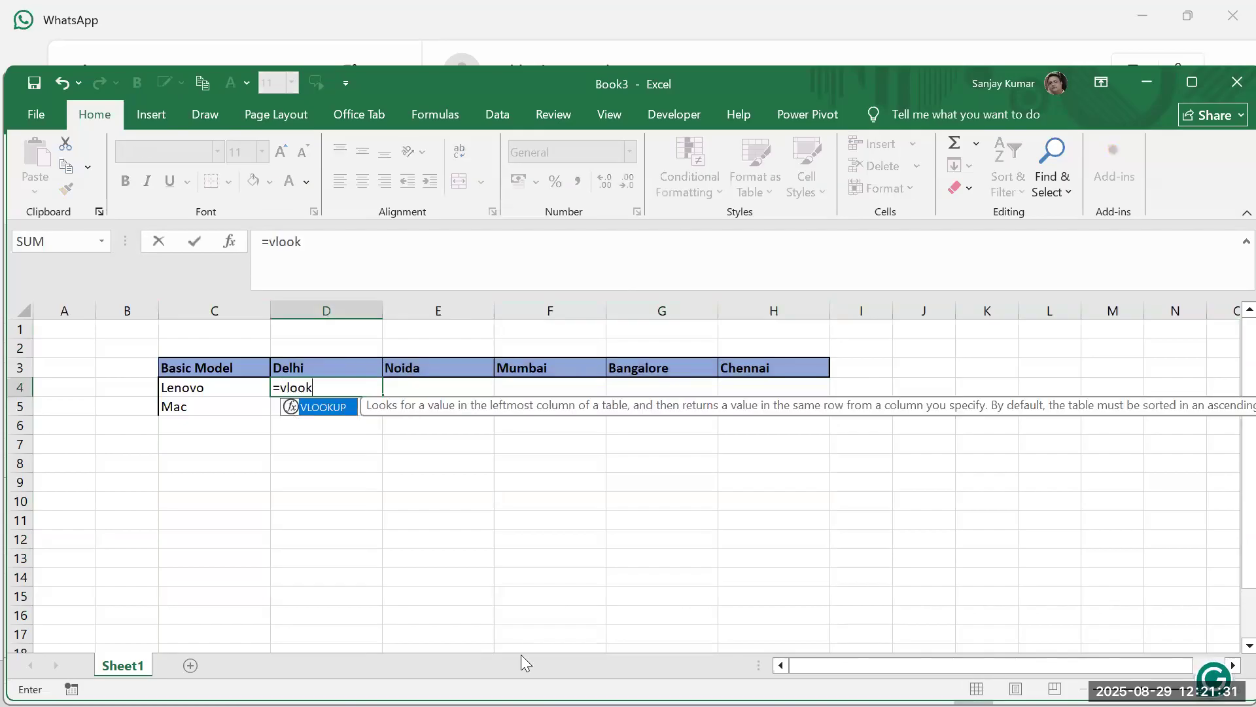
type("up(")
key("Left")
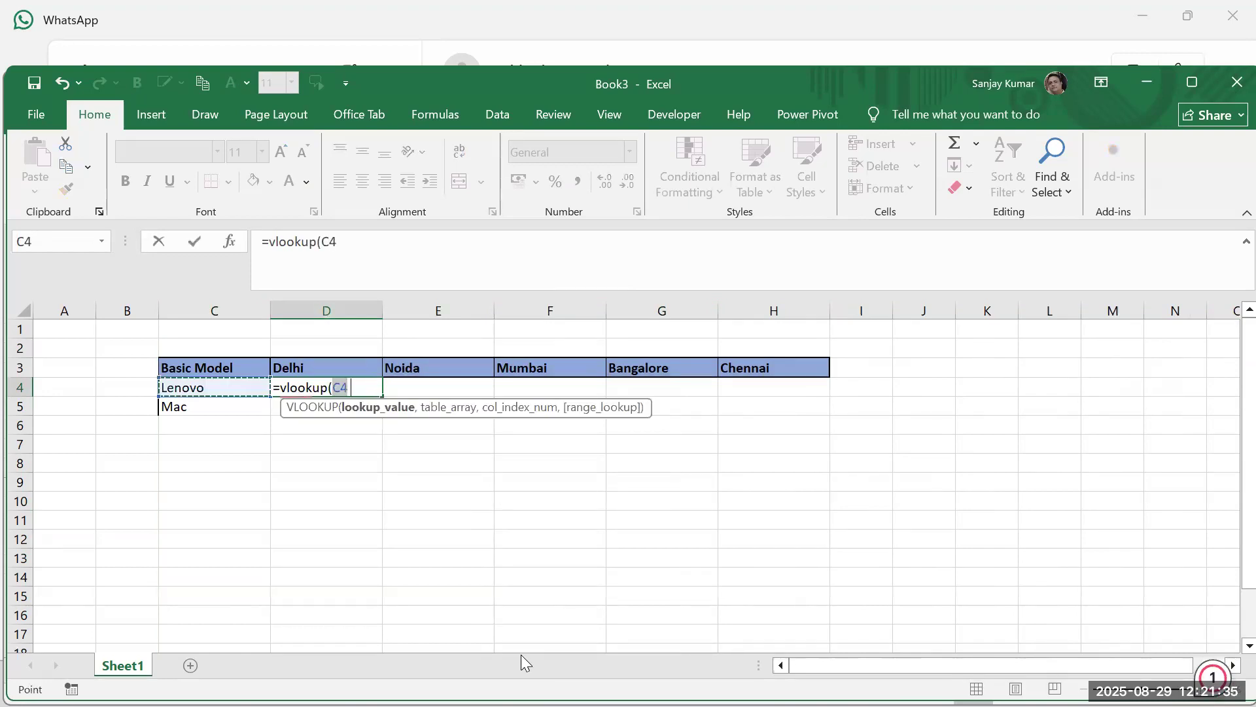
type(",")
Complete the formula with C3:H9 on Demo (2) of 2 Lookup Functions (1).xlsx as table array, column index 2 and match 0
key("alt+Tab")
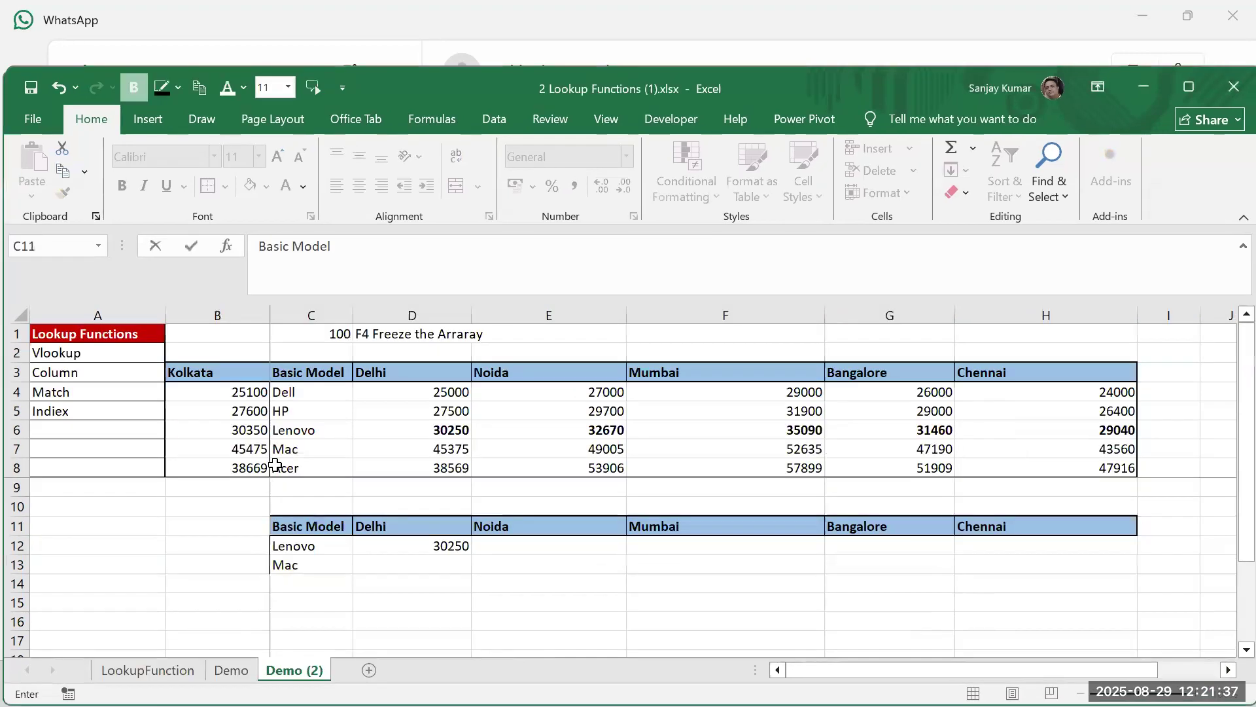
left_click_drag(304, 370, 456, 489)
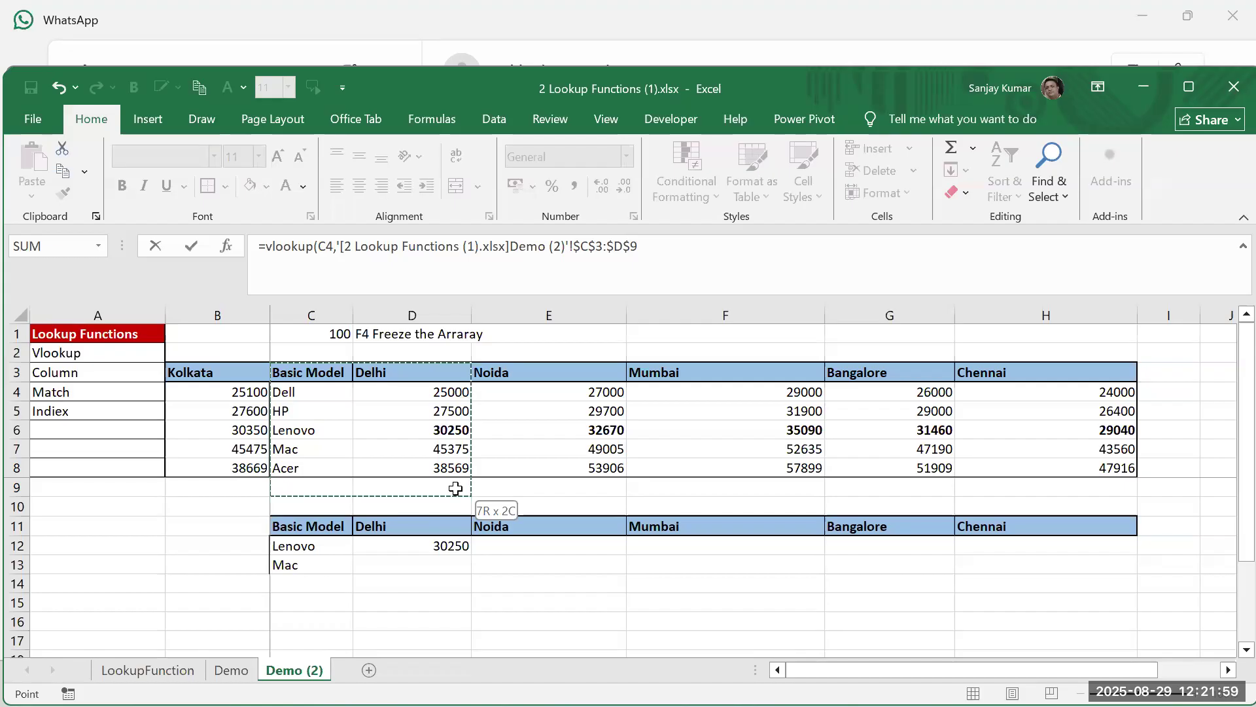
left_click_drag(455, 488, 1077, 485)
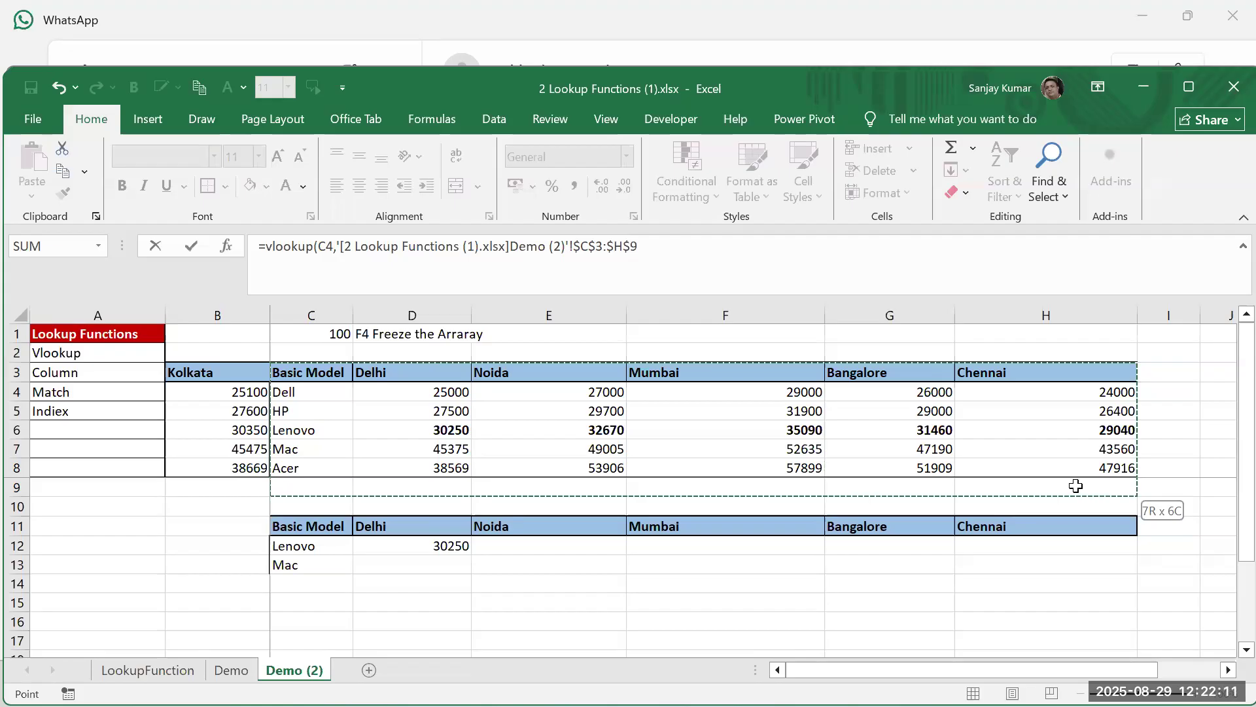
left_click_drag(1073, 485, 1071, 482)
type(",")
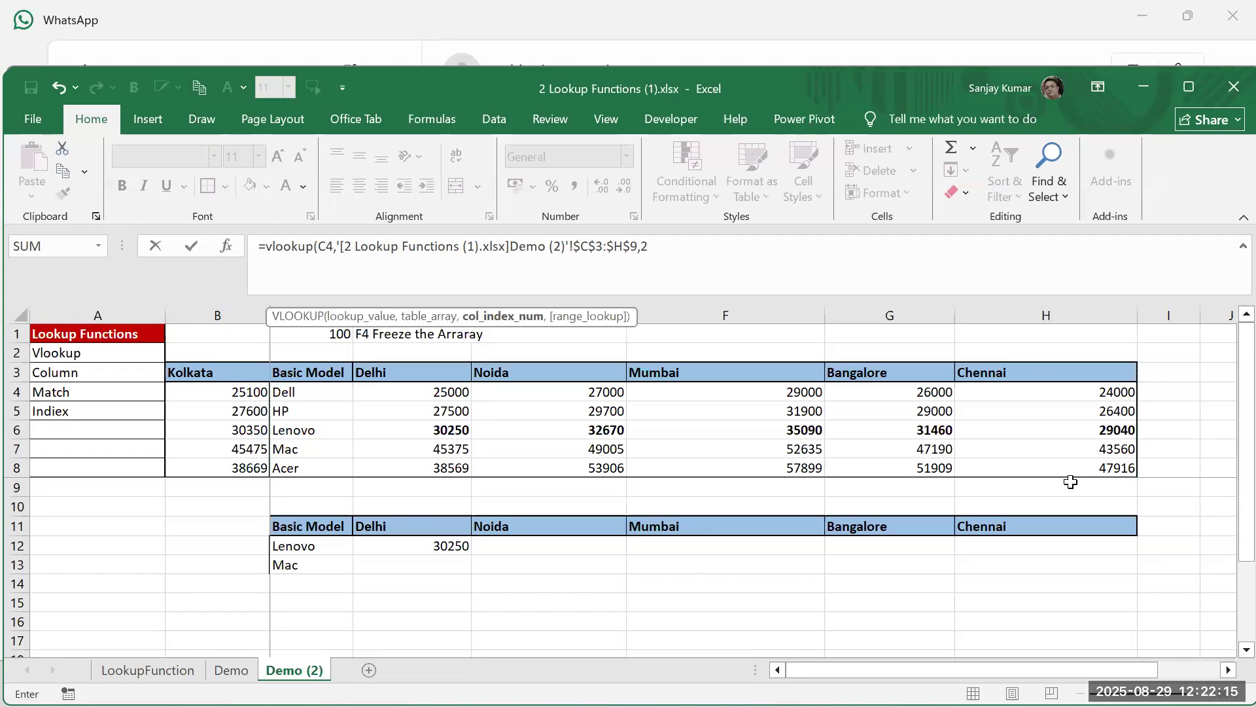
type("2,0)")
key("Return")
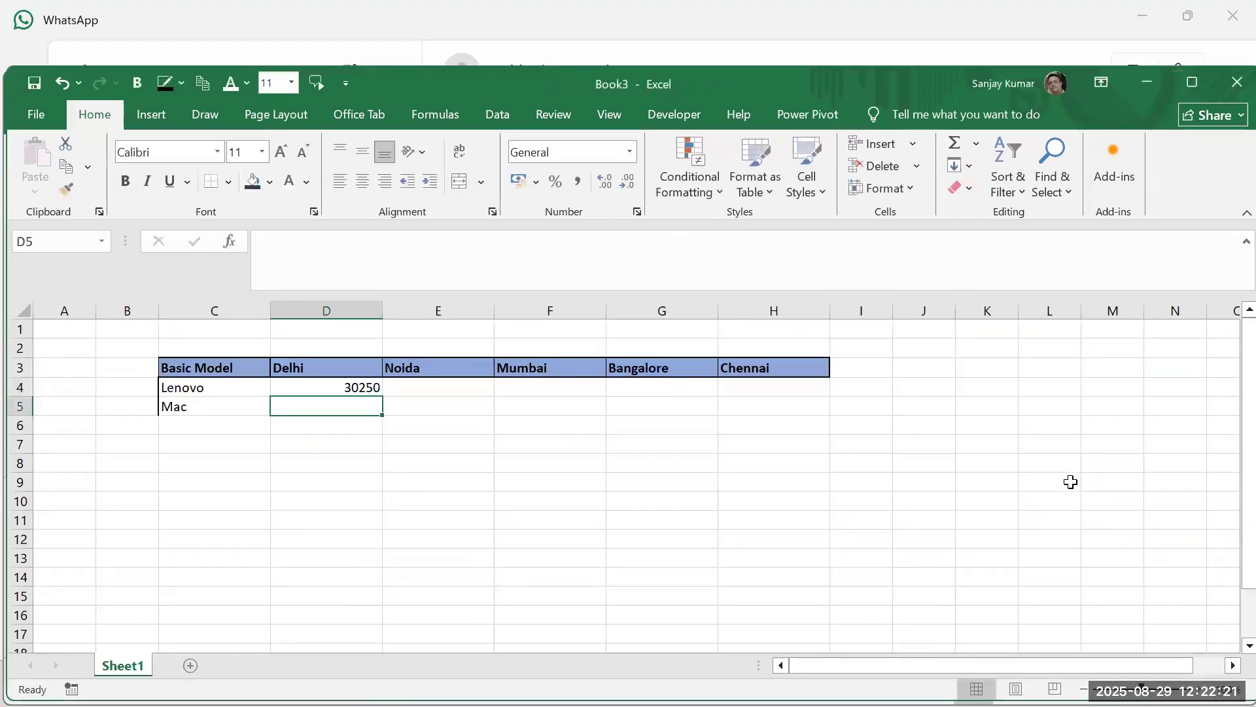
Examine the absolute table array reference in the new D4 formula, then return to D12 in 2 Lookup Functions (1).xlsx
double_click(331, 387)
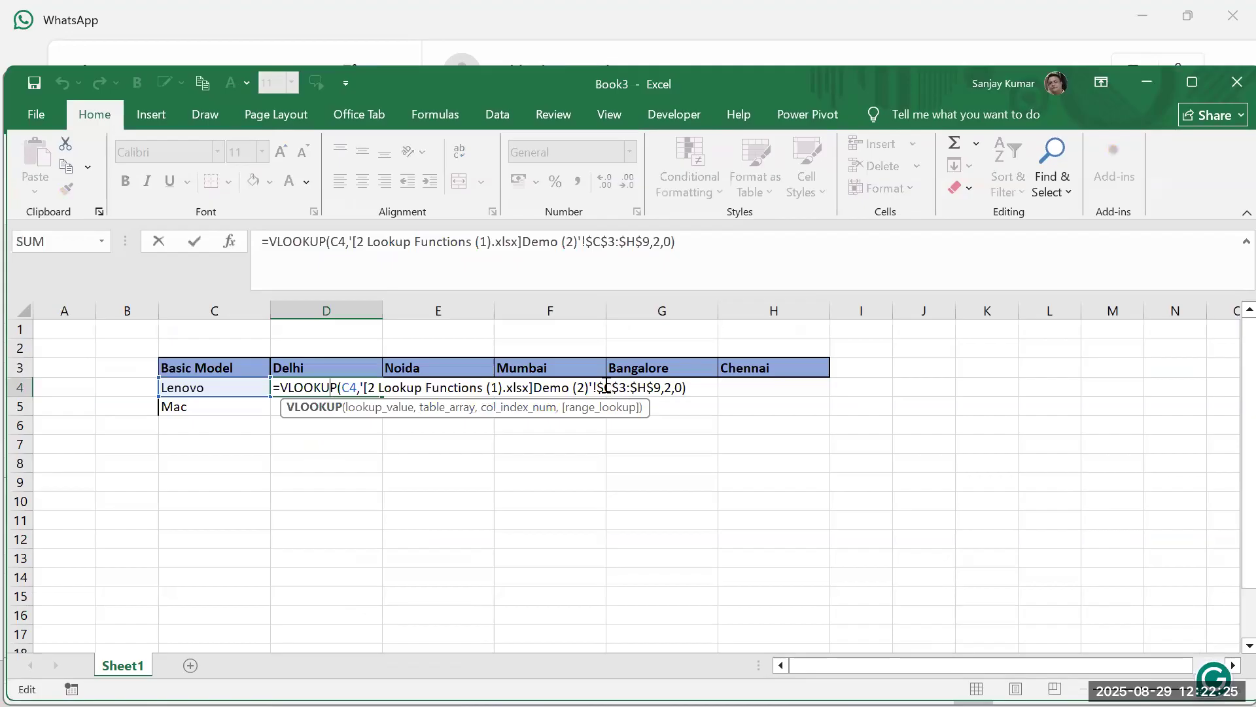
left_click_drag(597, 387, 664, 376)
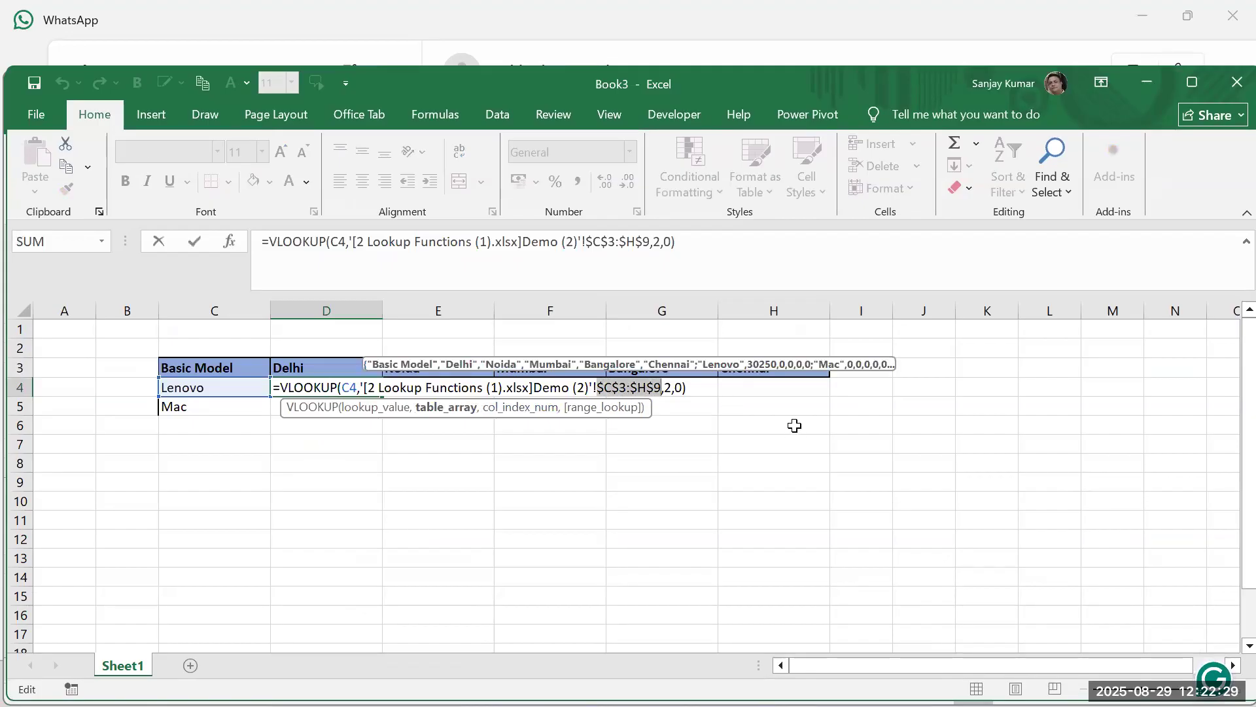
key("Escape")
key("alt+Tab")
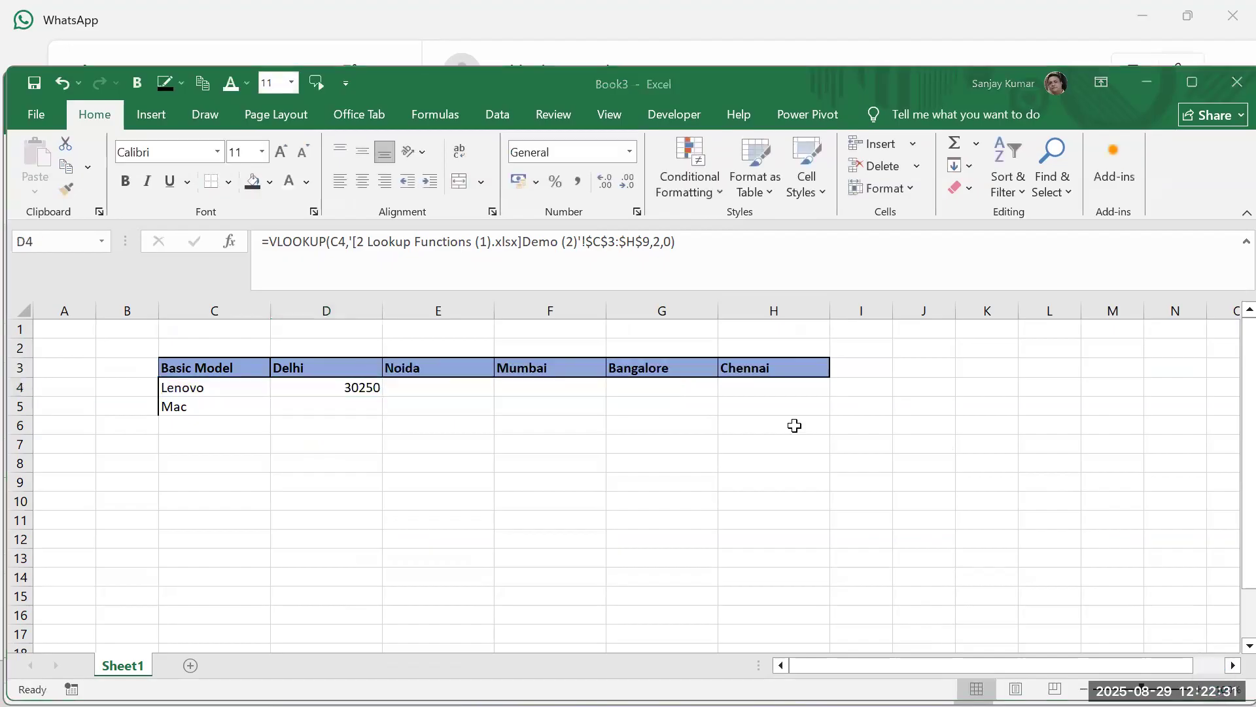
left_click(460, 543)
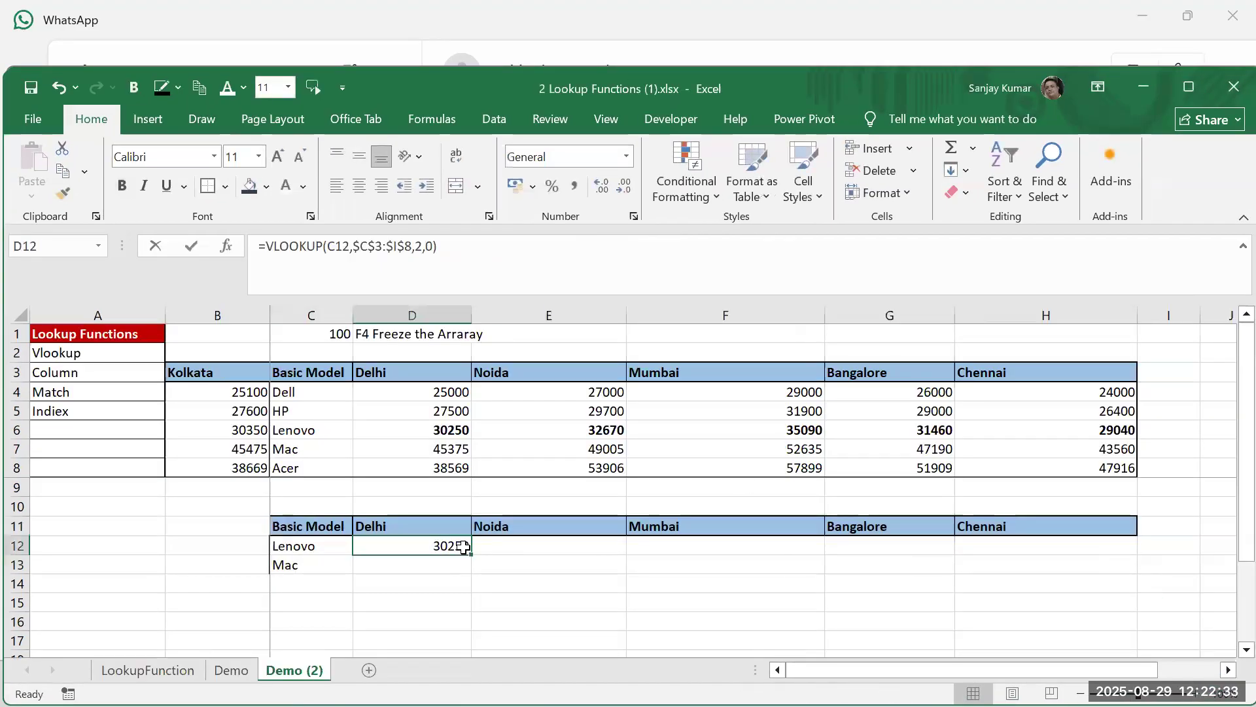
Remove and manually retype the dollar signs around C in the D12 table array, keeping $C$3:$I$8, and commit the formula
double_click(464, 546)
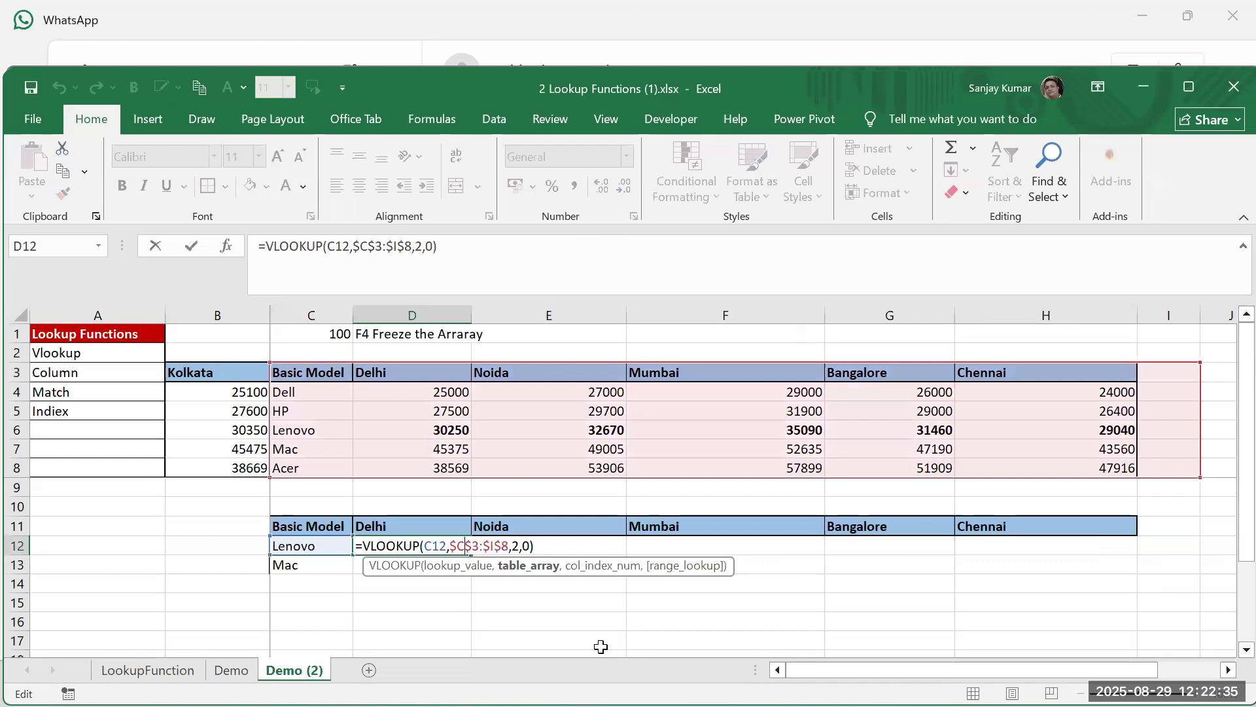
key("Left")
key("Left")
key("Delete")
type("$")
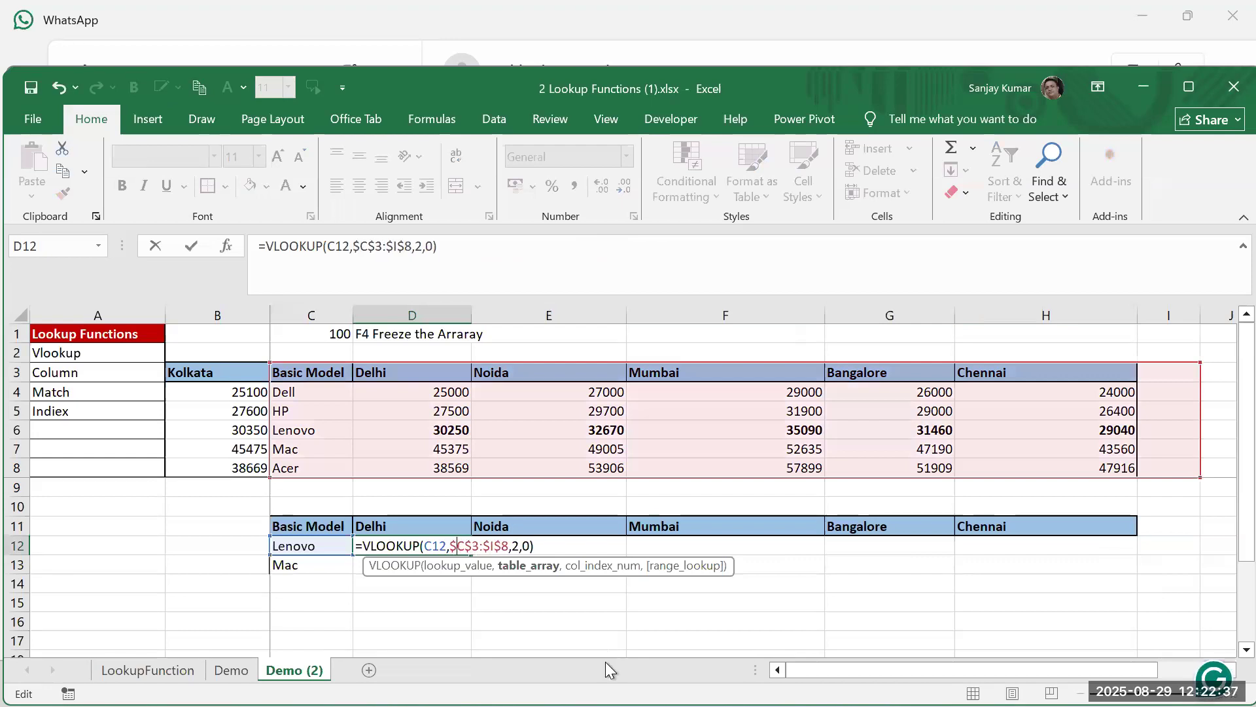
key("Right")
key("Delete")
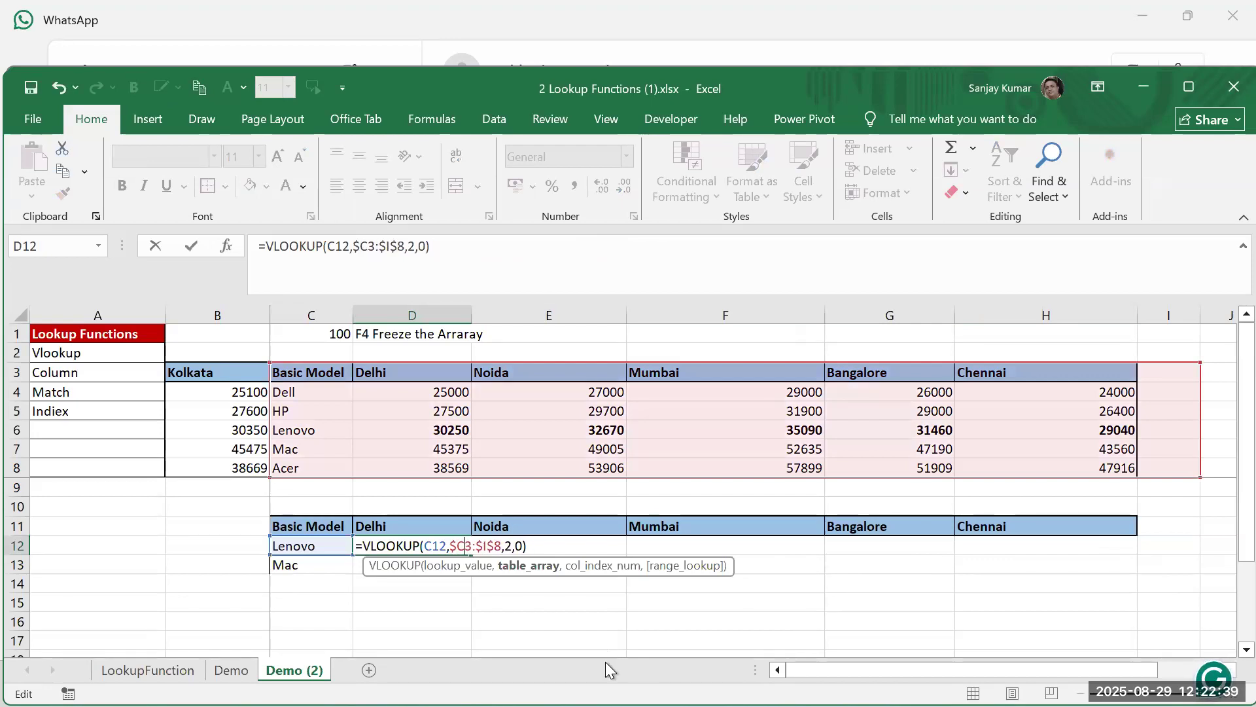
type("$")
key("Right")
key("Right")
key("Right")
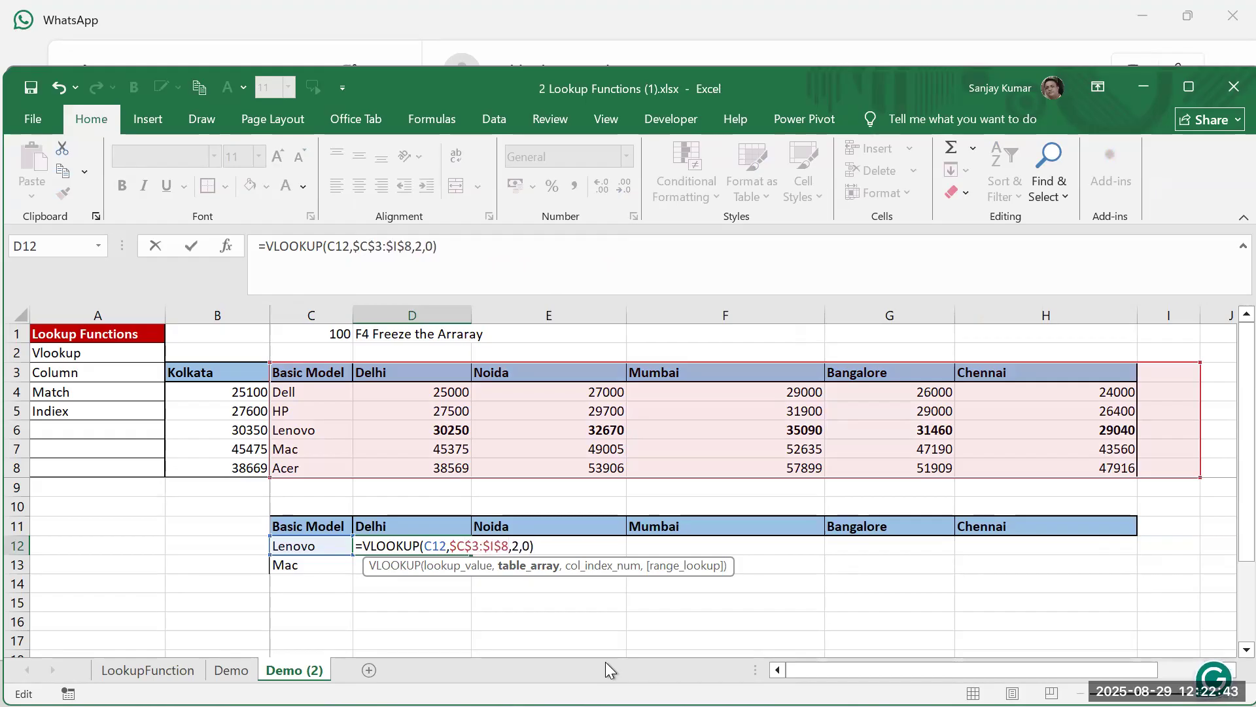
key("Return")
key("Up")
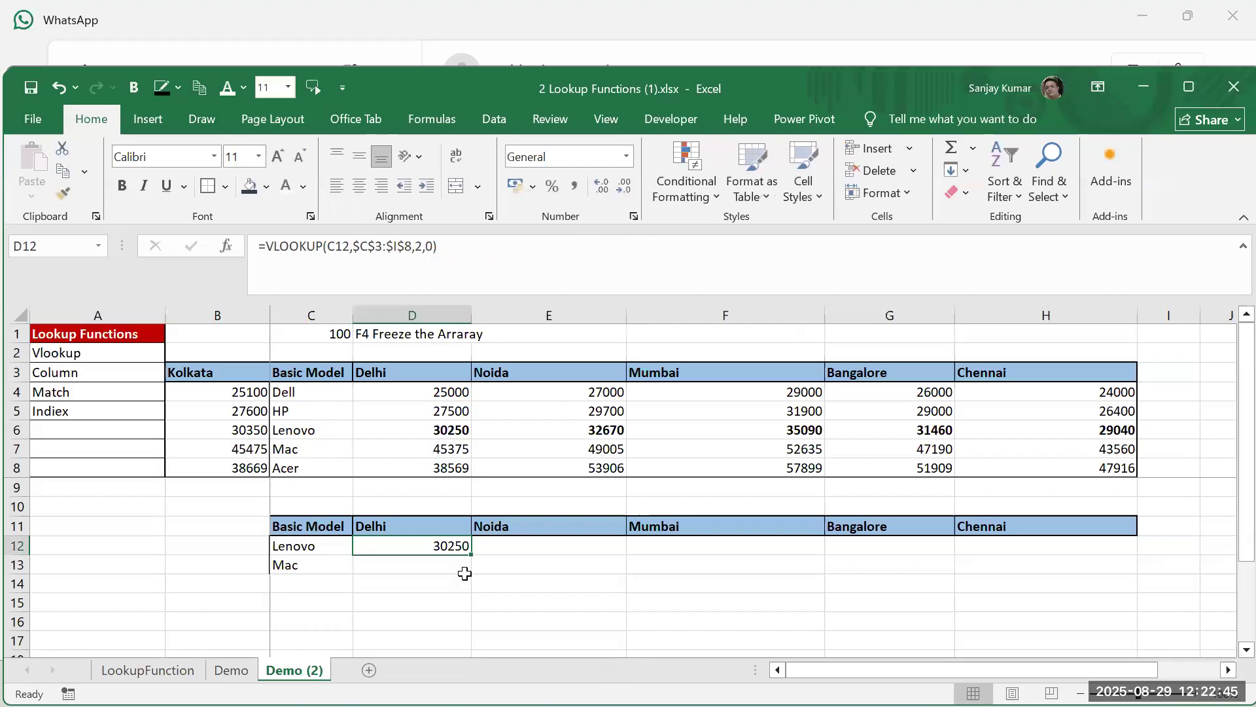
Fill the D12 formula across to H12 and compare the lookup value references in D12 and E12
left_click_drag(478, 560, 1070, 557)
left_click(543, 554)
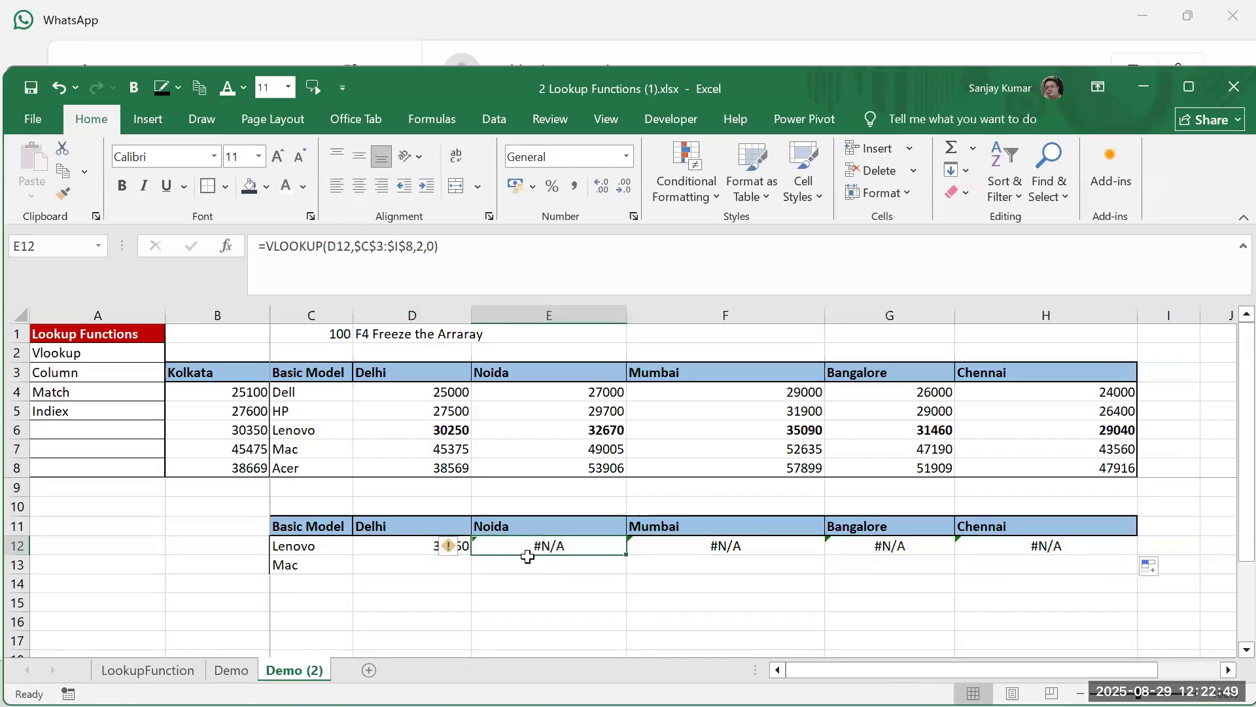
left_click(394, 546)
double_click(396, 546)
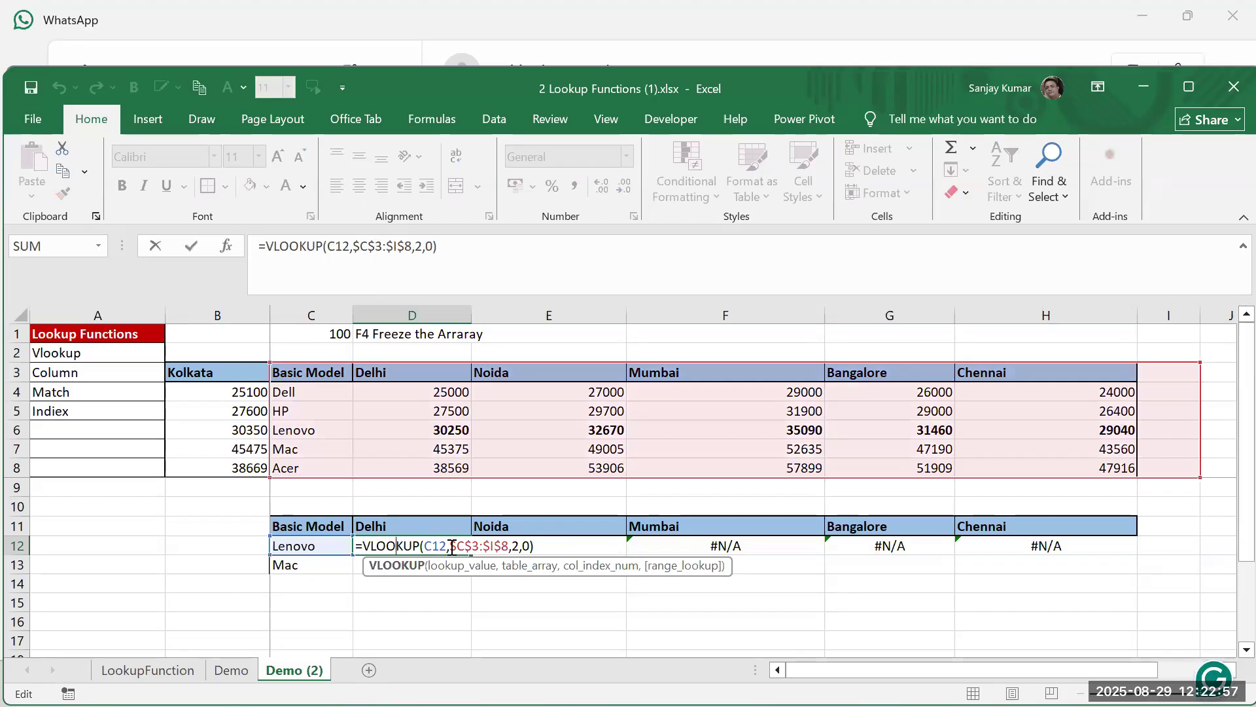
key("Return")
double_click(561, 549)
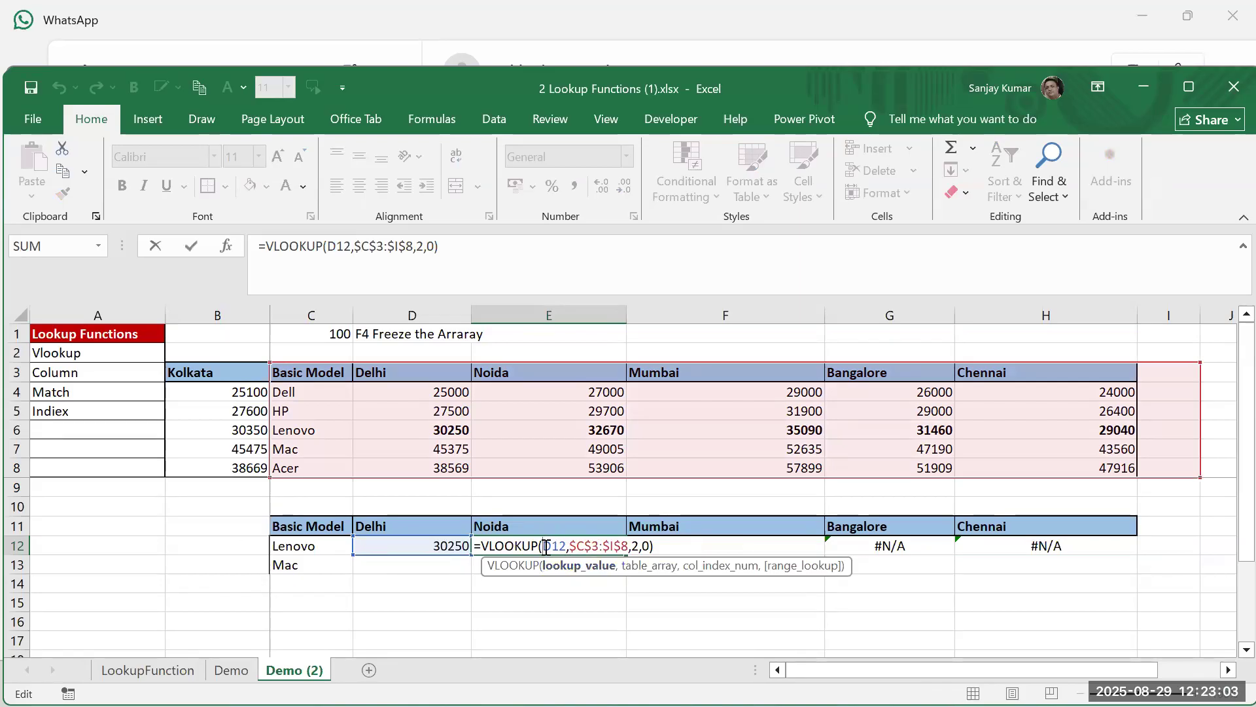
key("Escape")
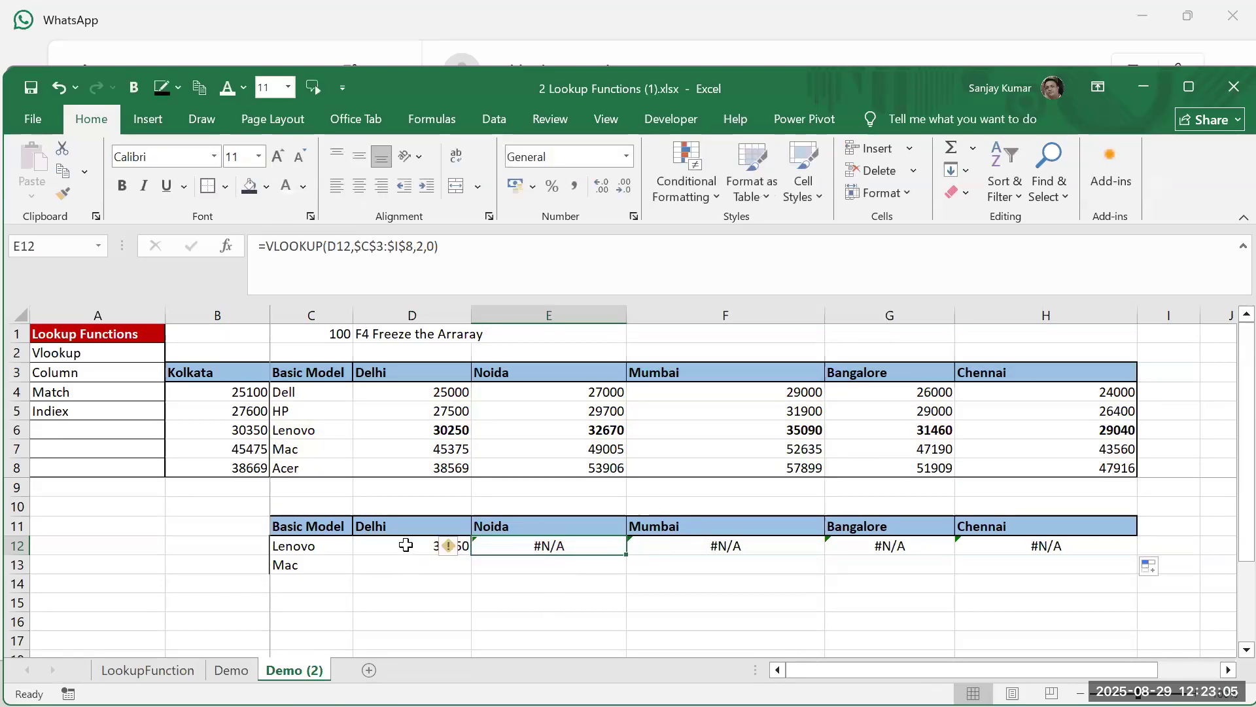
Lock the lookup value's column in the D12 formula by changing the reference to $C12
left_click(416, 545)
double_click(419, 544)
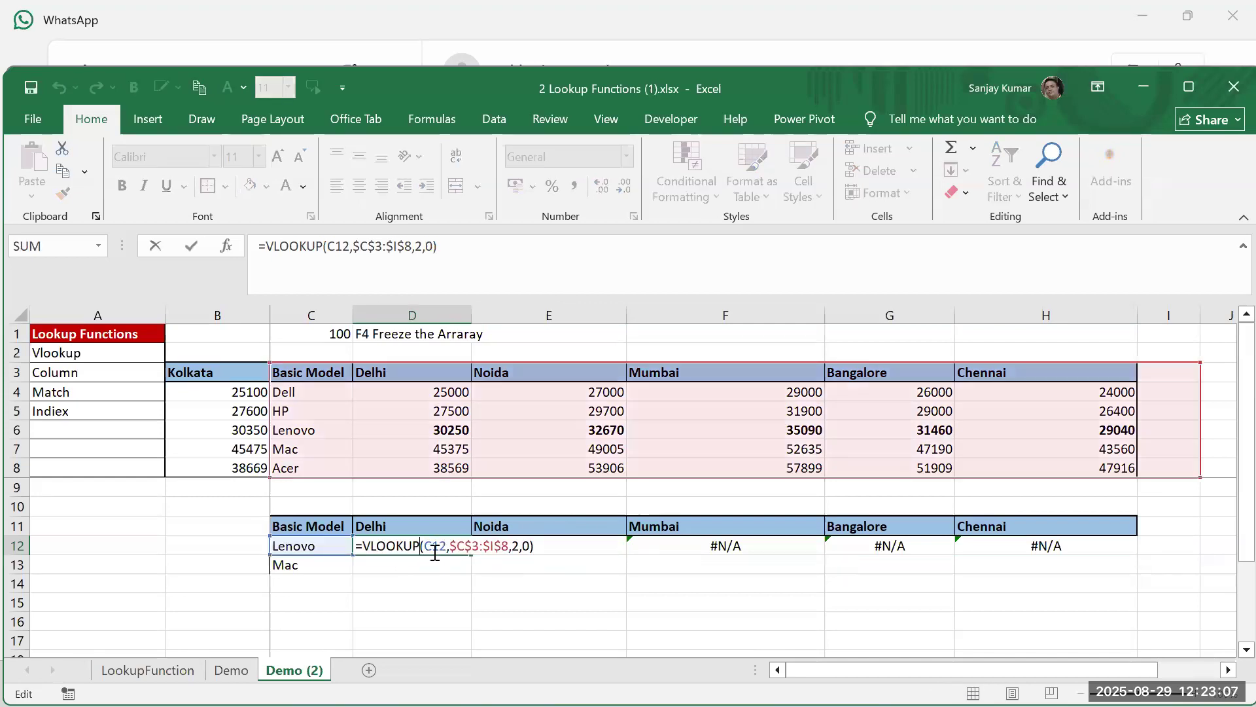
key("Right")
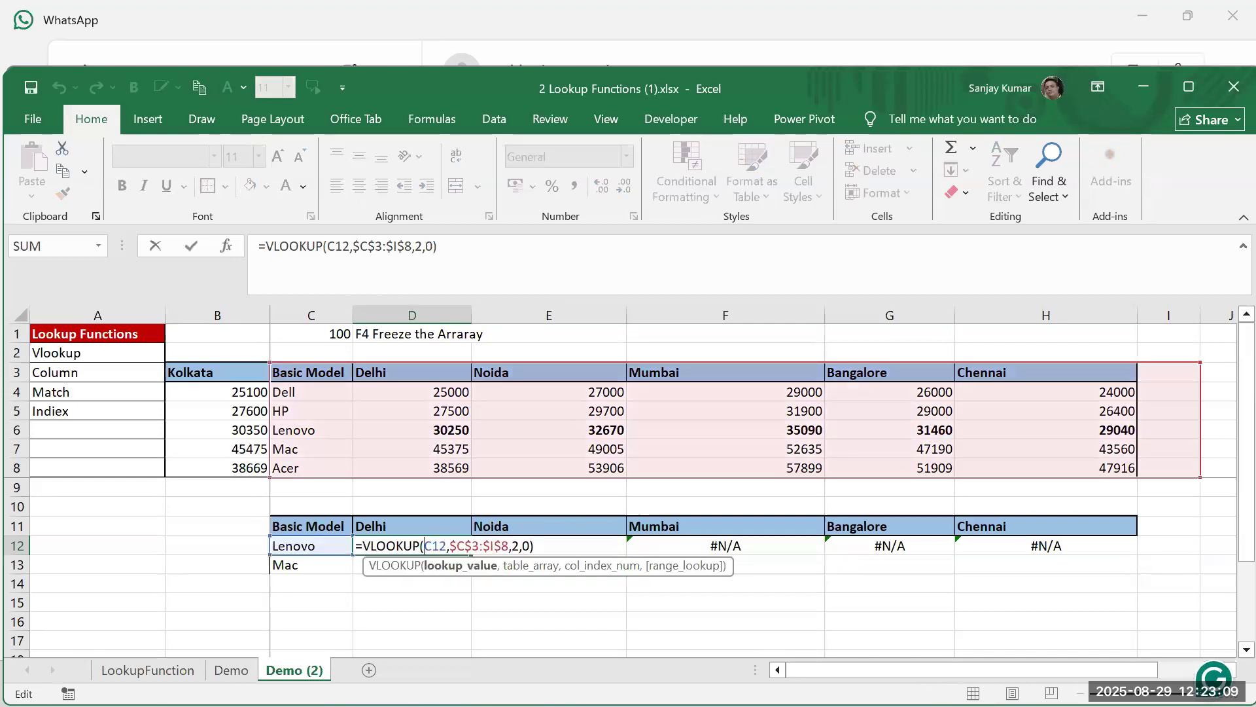
type("$")
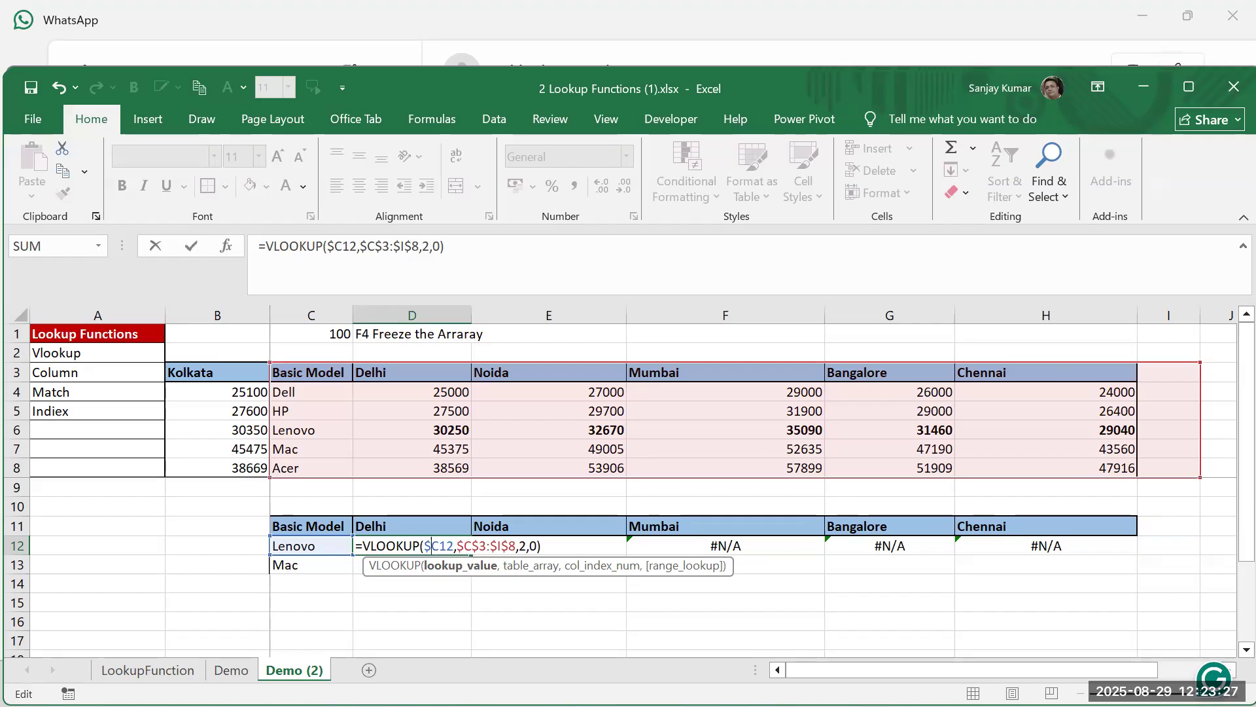
key("Return")
Change the lookup value in the E12 formula to C12
left_click(538, 555)
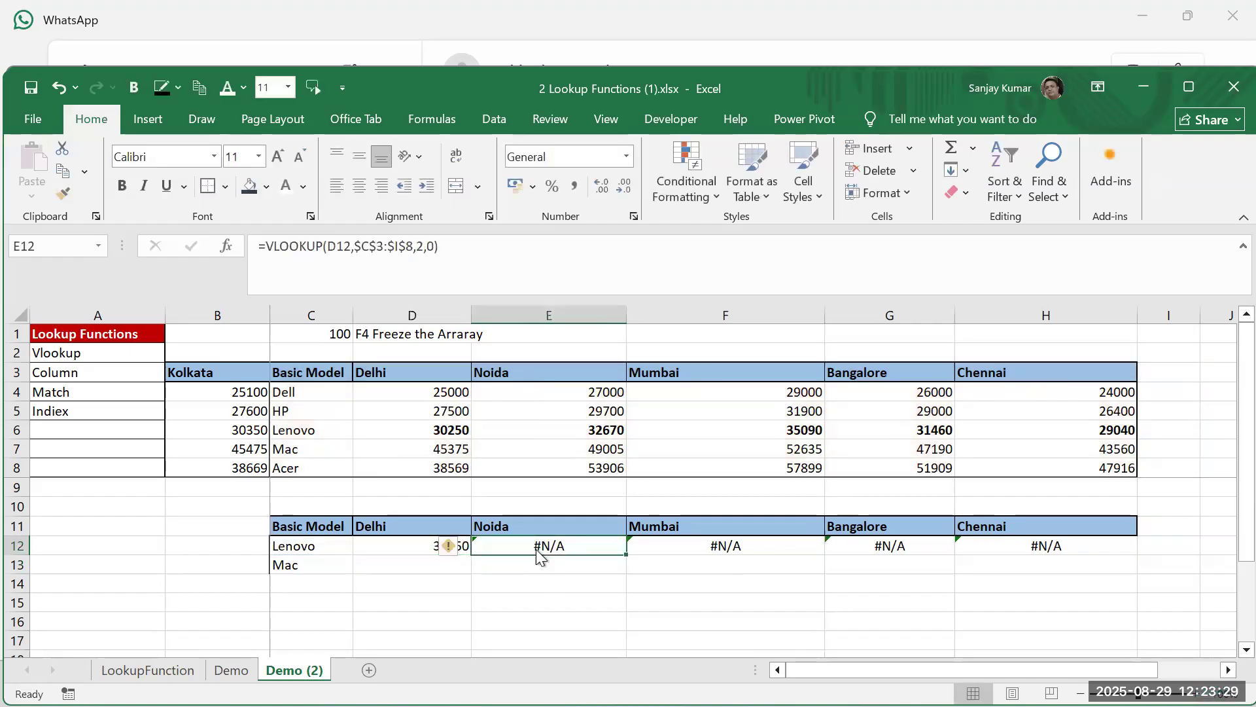
double_click(538, 555)
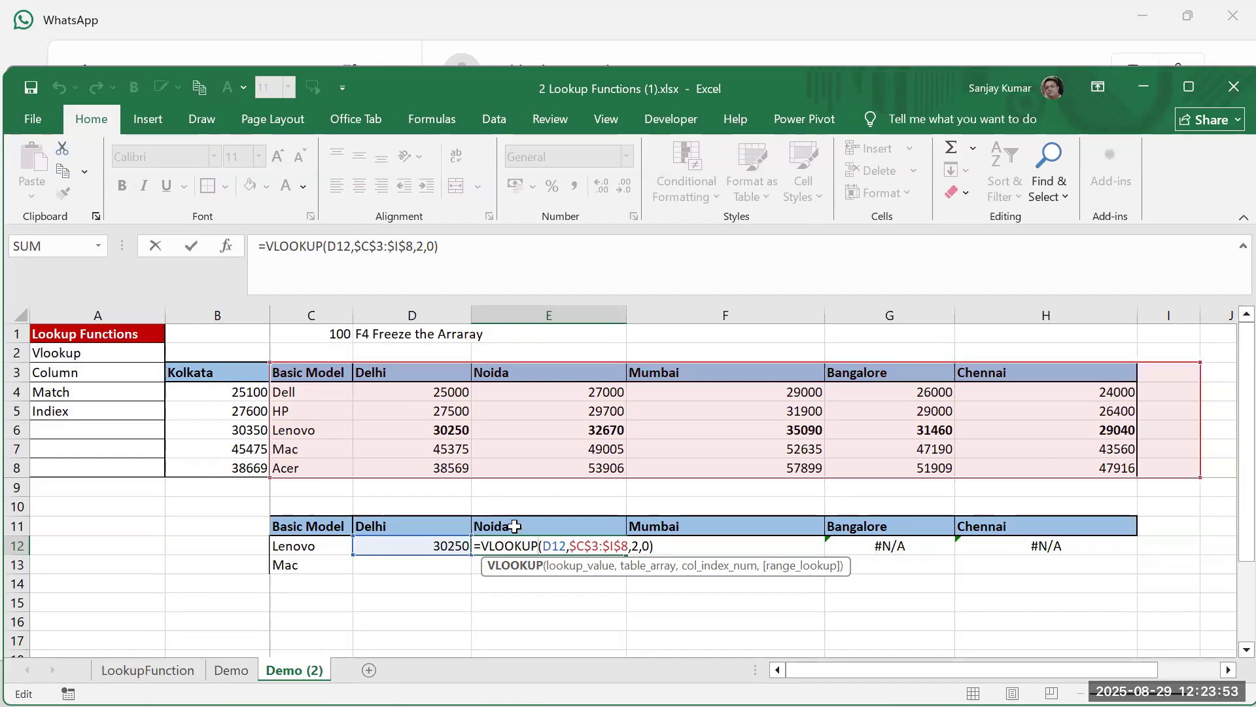
left_click(552, 547)
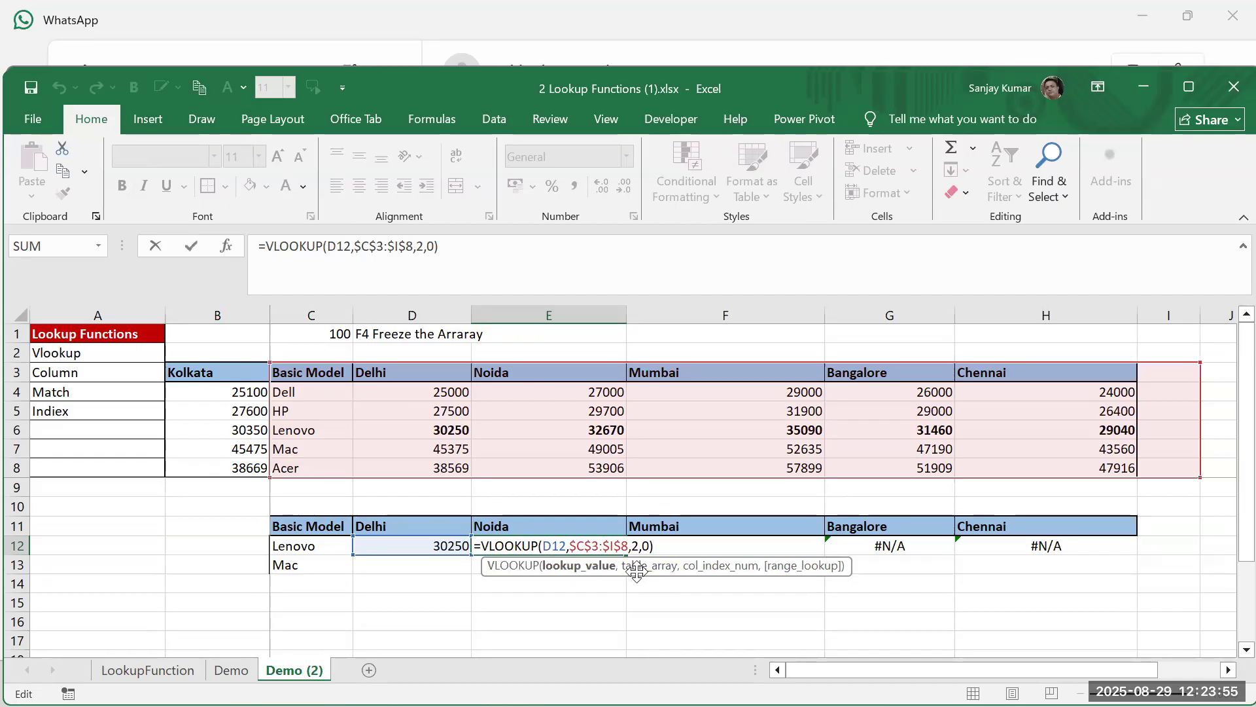
key("BackSpace")
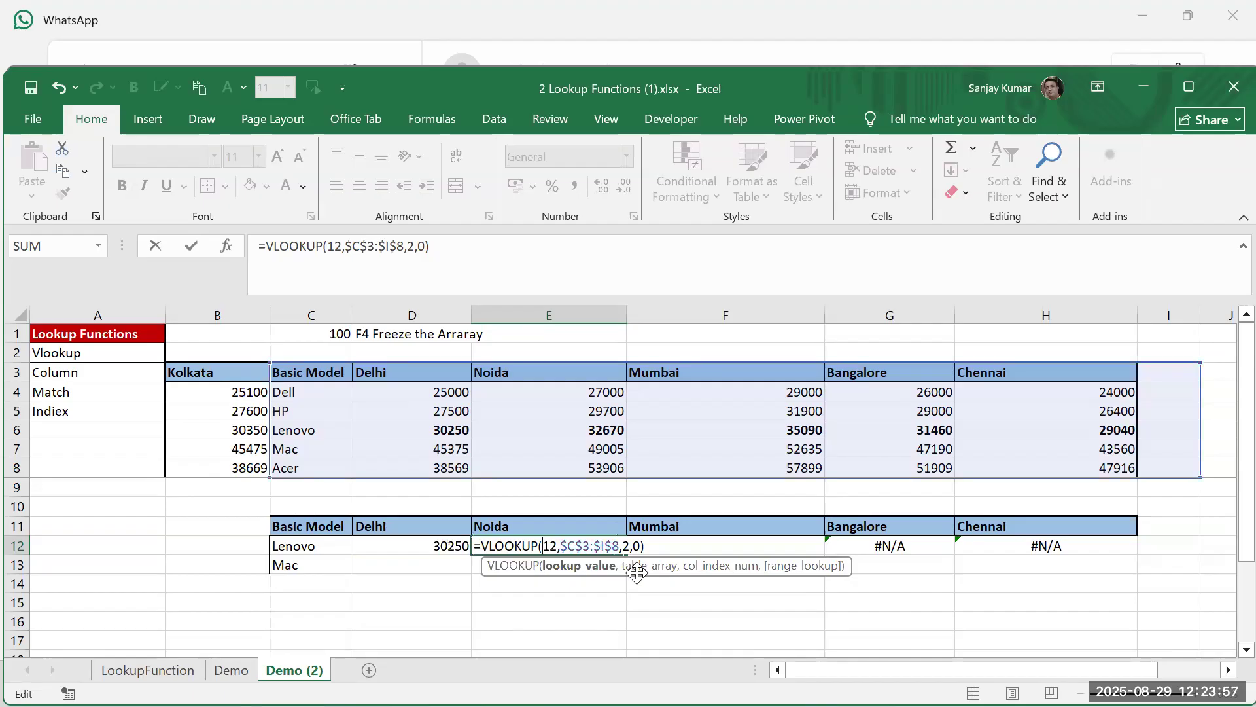
type("C")
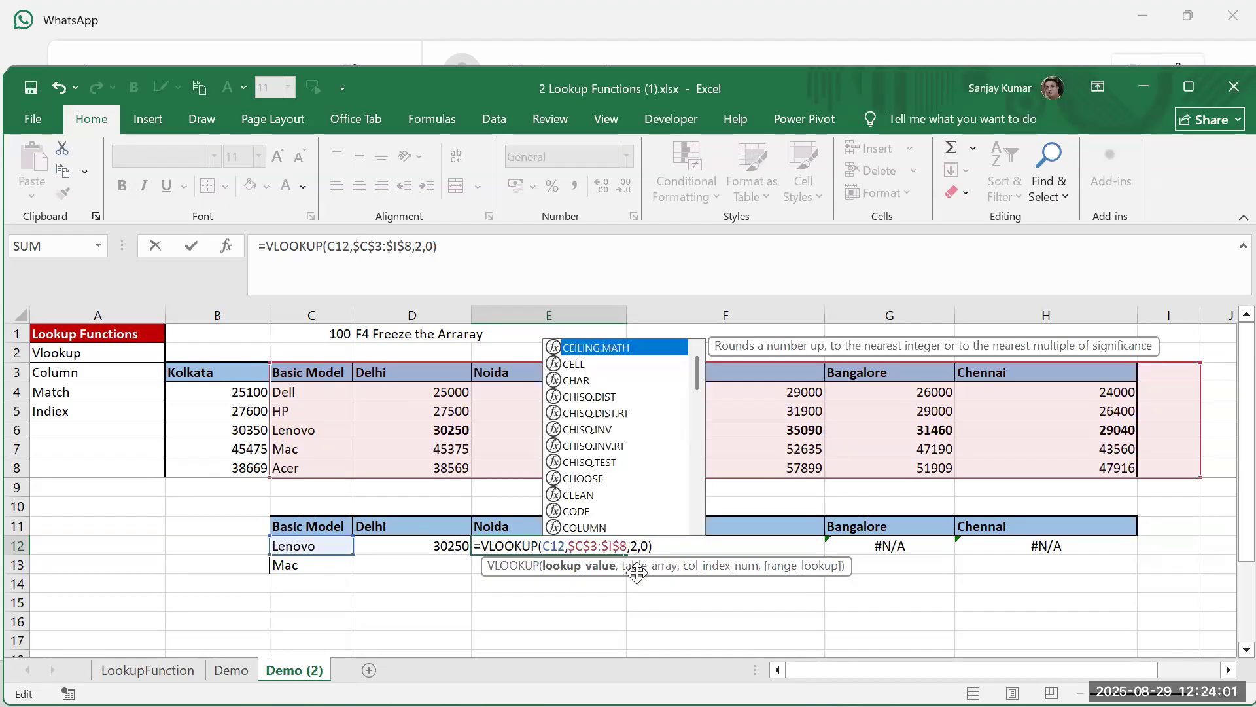
key("Return")
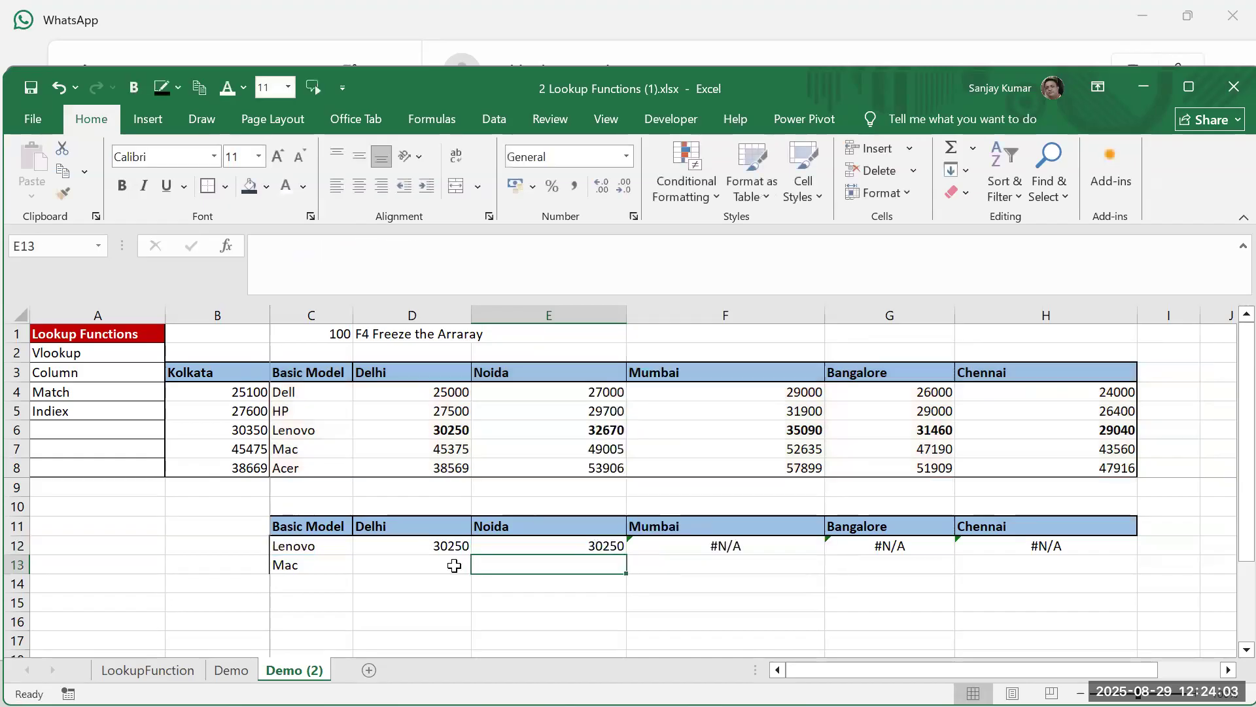
Fill the D12 formula with the $C12 lookup value across the Noida to Chennai columns, E12:H12
left_click(453, 551)
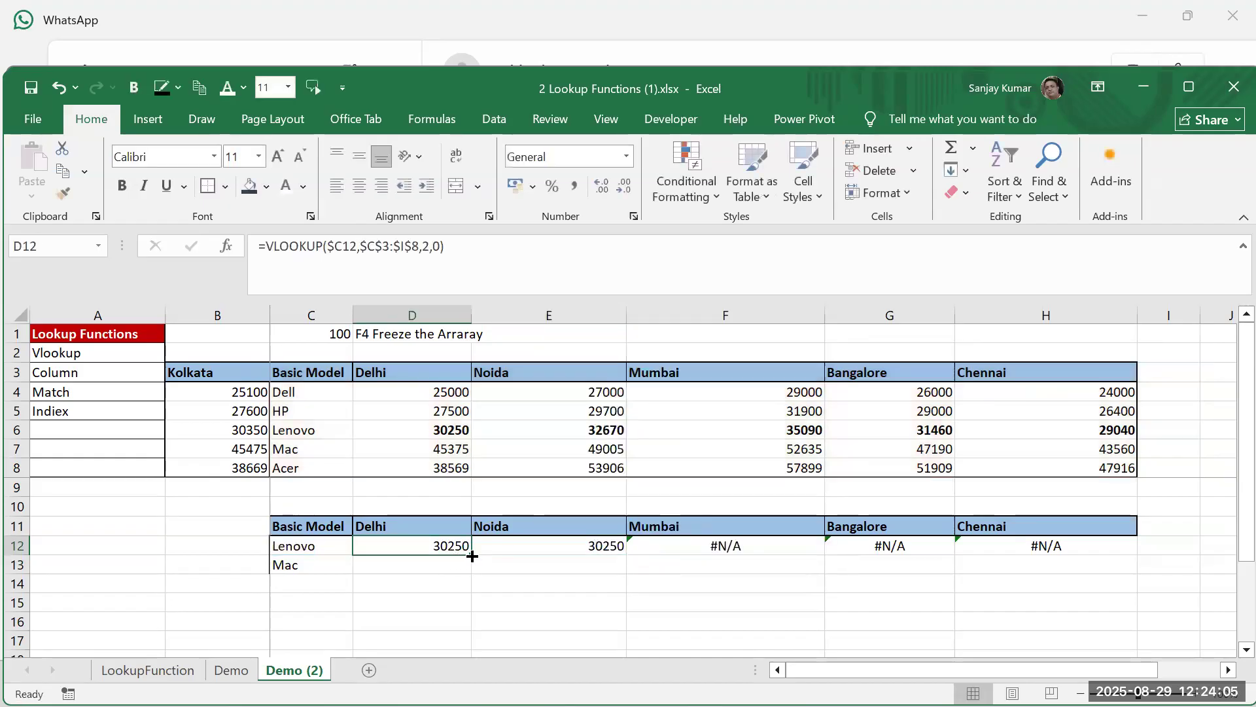
left_click_drag(473, 556, 1097, 556)
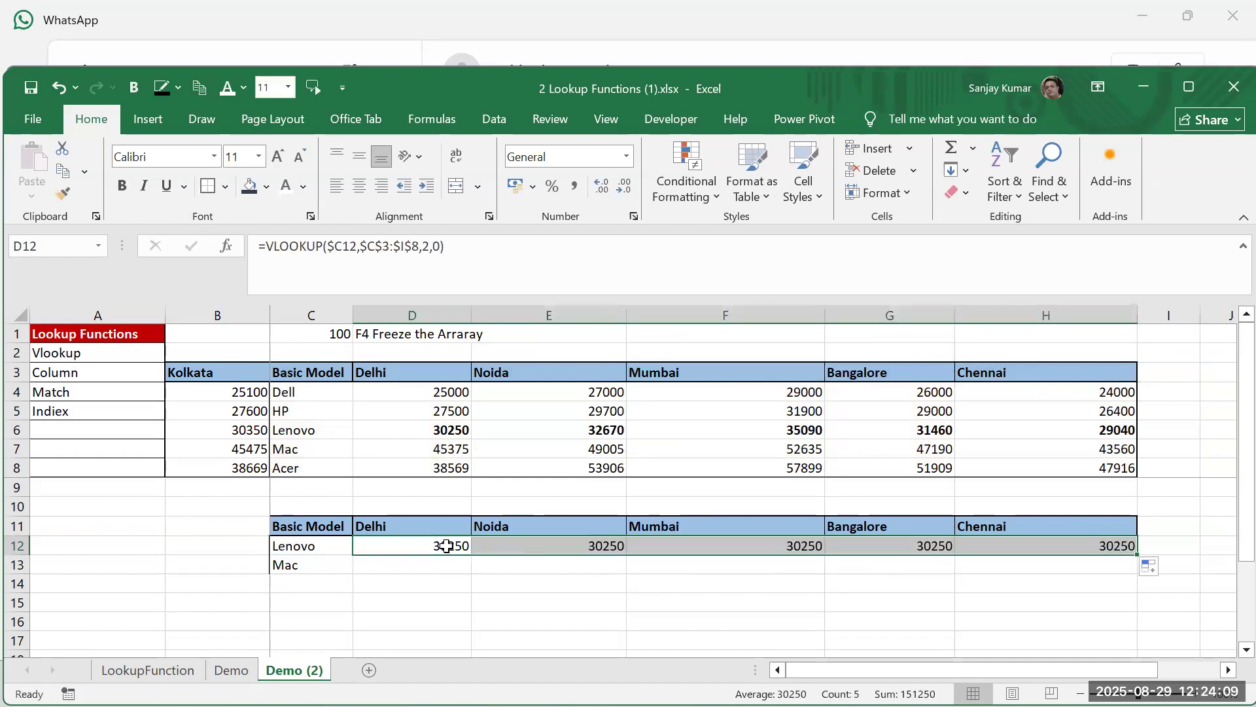
left_click(424, 547)
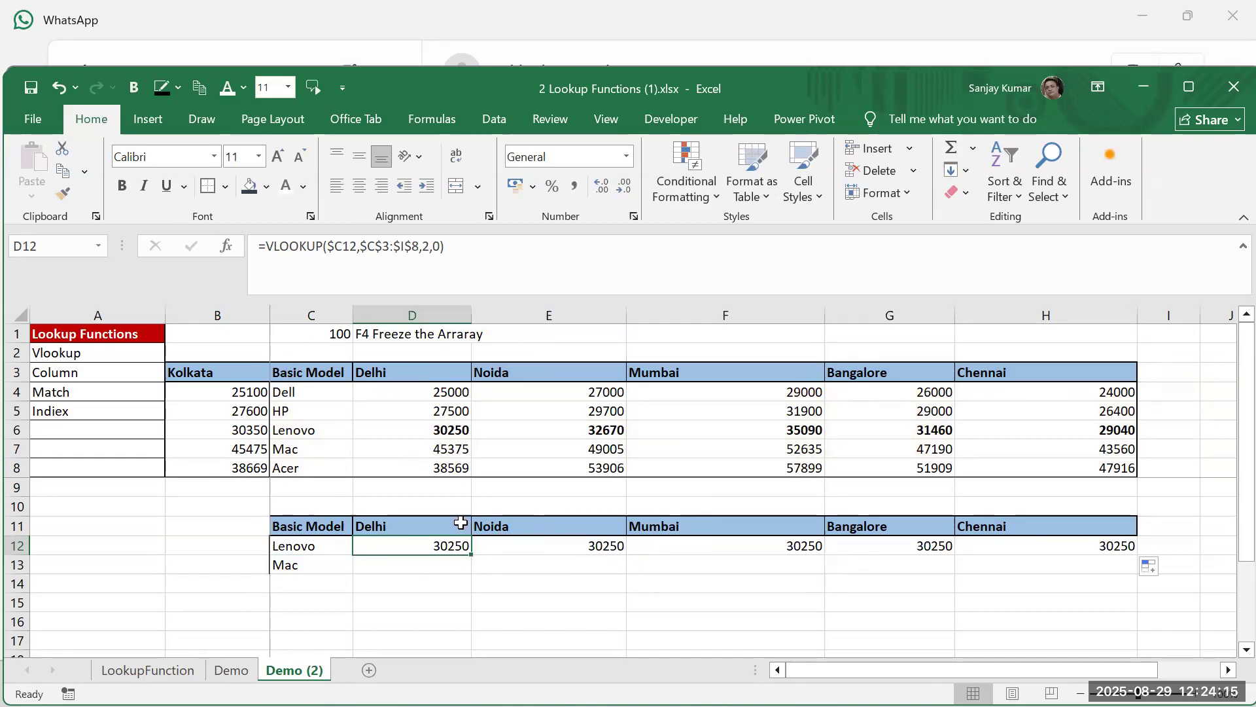
left_click_drag(525, 545, 1125, 551)
Set the column index of the Noida formula in E12 to 3
left_click(568, 548)
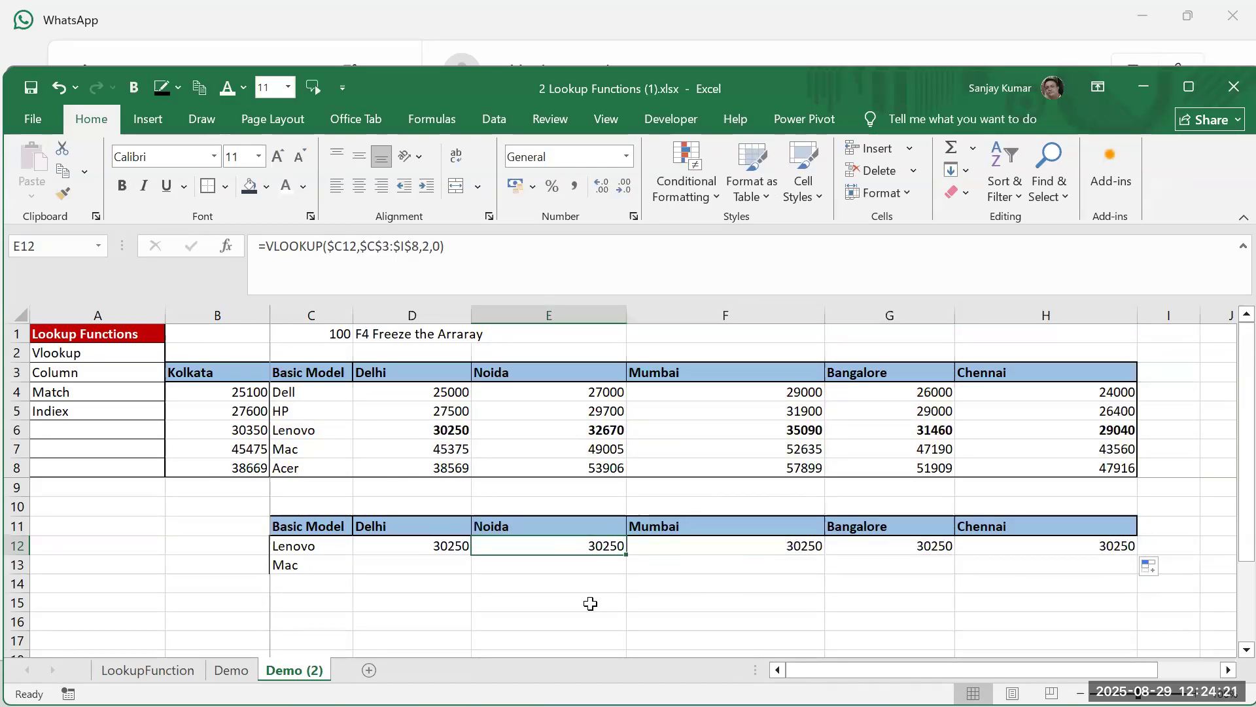
double_click(583, 547)
left_click(645, 549)
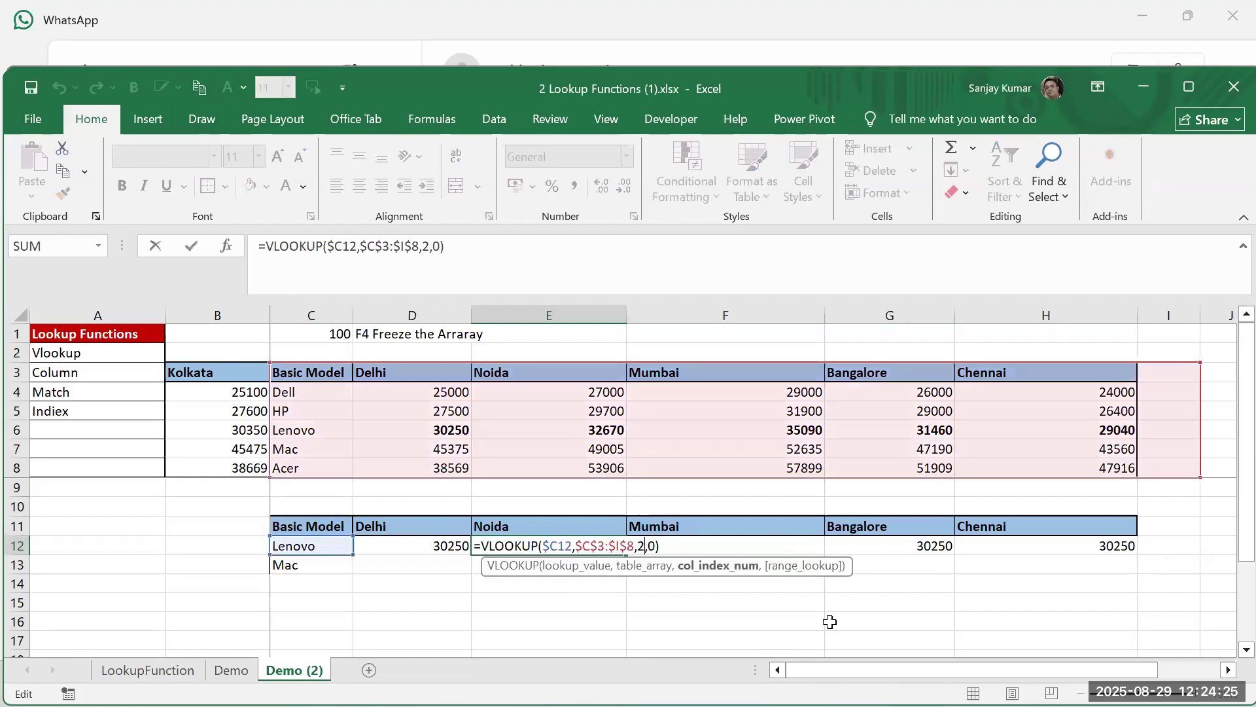
key("BackSpace")
type("3")
key("Return")
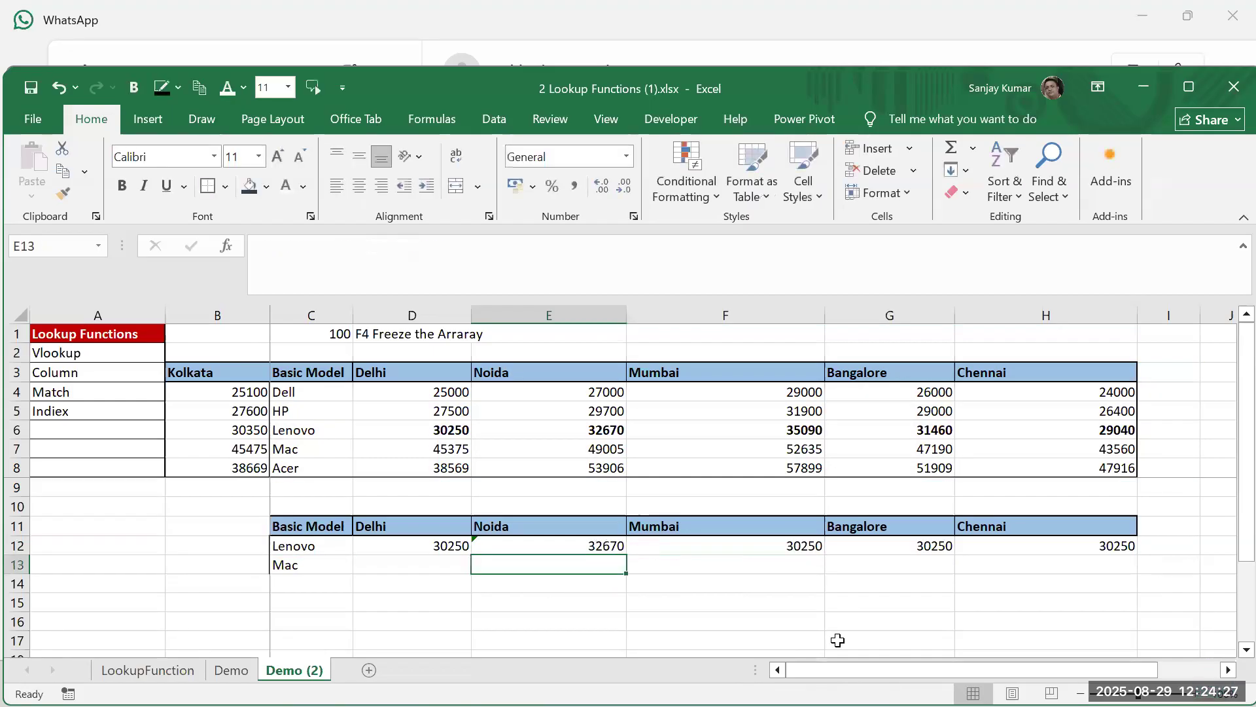
key("Up")
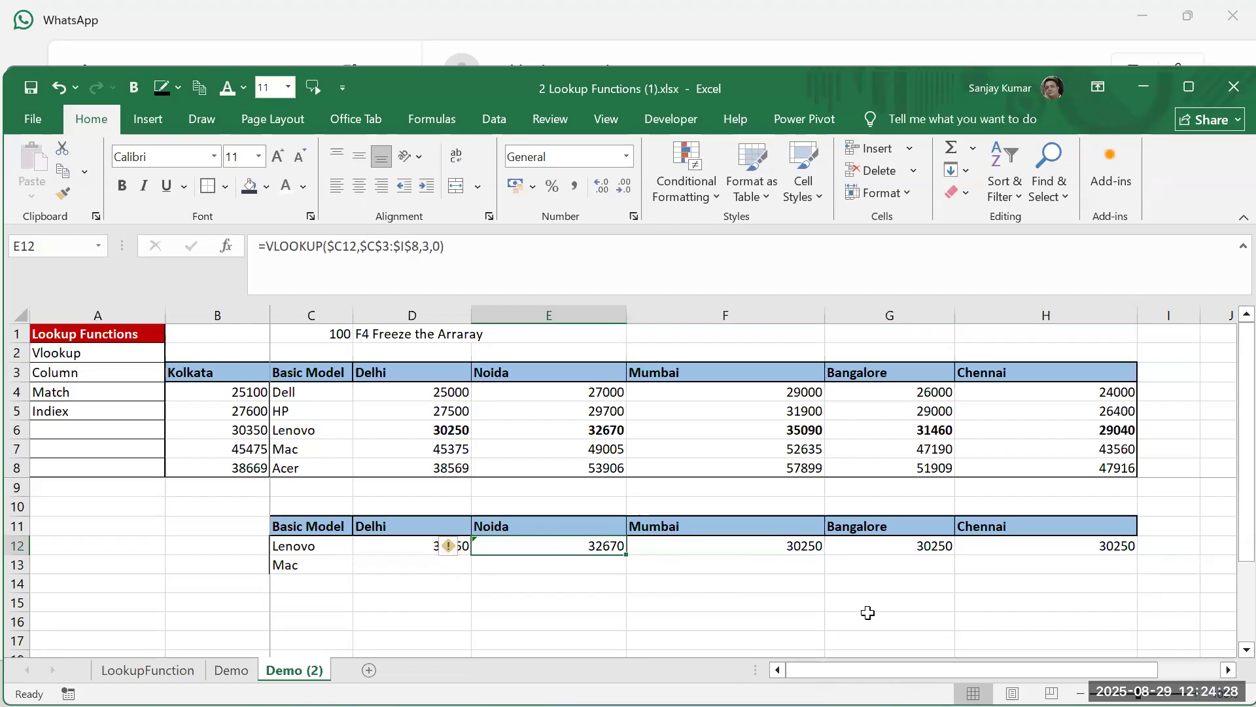
Set the column index of the Mumbai formula in F12 to 4
left_click(651, 548)
double_click(816, 546)
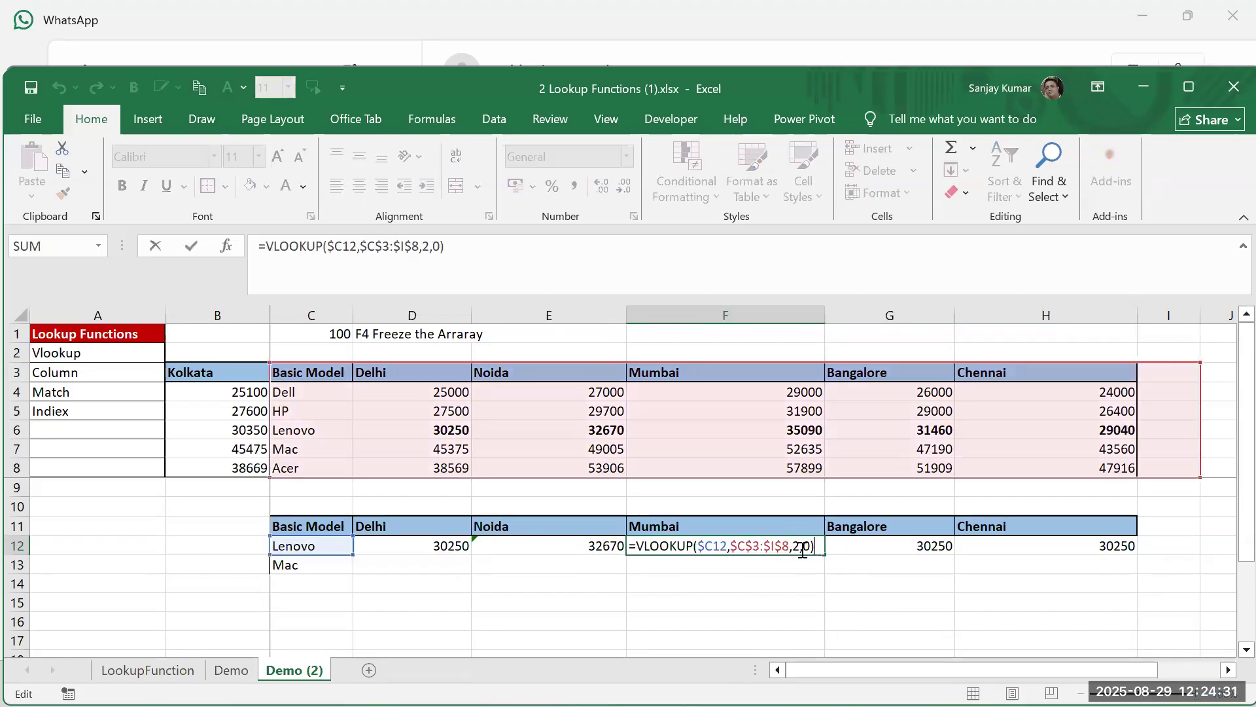
left_click(794, 547)
key("Delete")
type("4")
key("ctrl+Return")
Set the column index of the Bangalore formula in G12 to 5
key("Right")
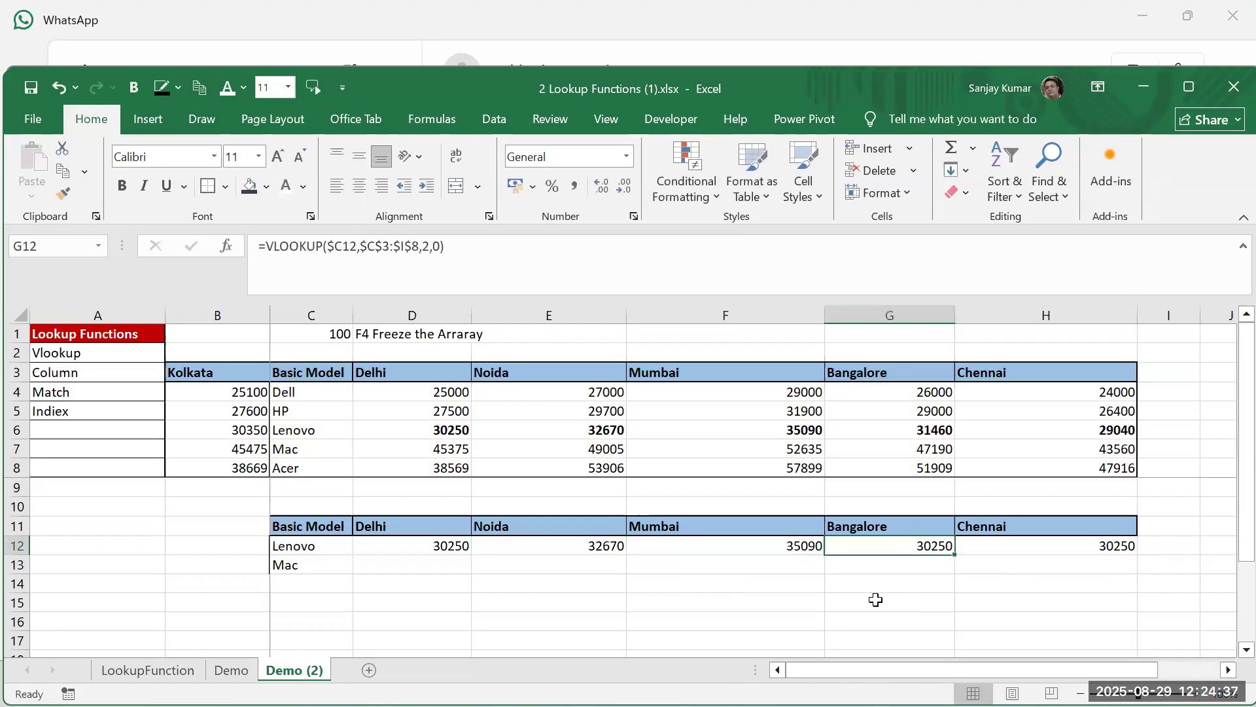
left_click(430, 247)
key("BackSpace")
type("5")
key("Return")
key("Up")
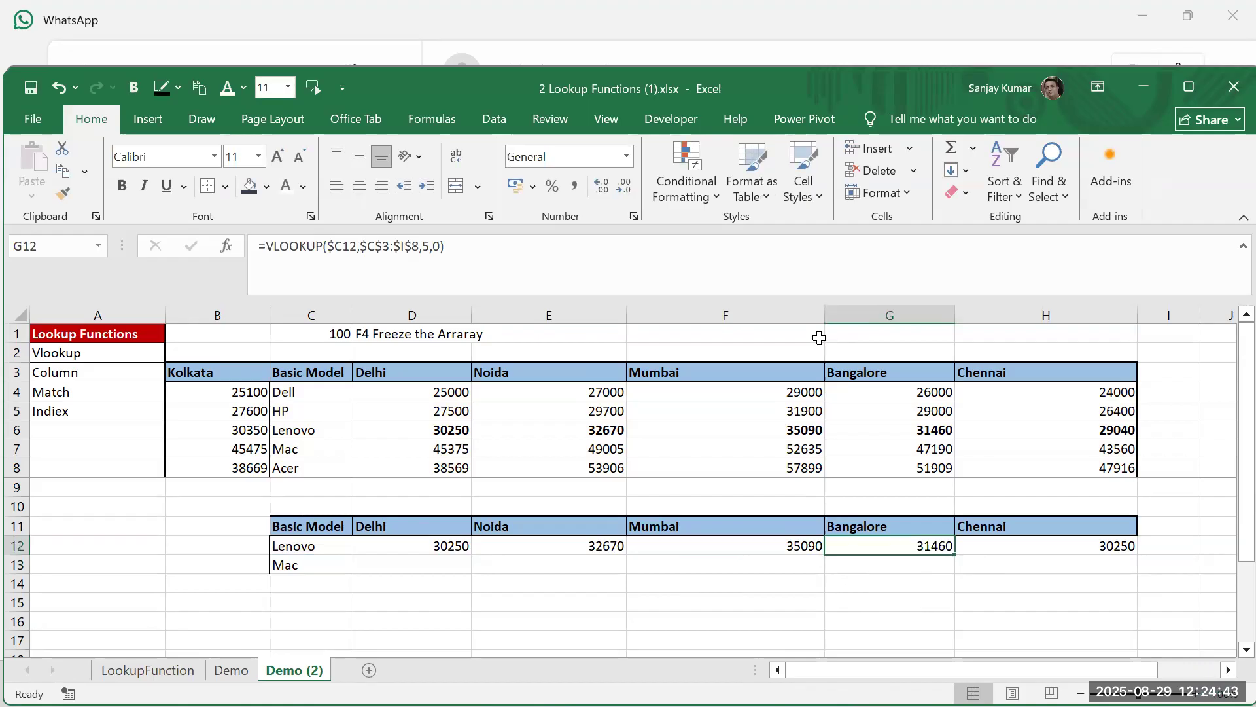
Start a new VLOOKUP formula in E12 over the existing one, with the Lenovo cell C12 as lookup value
key("Left")
key("Left")
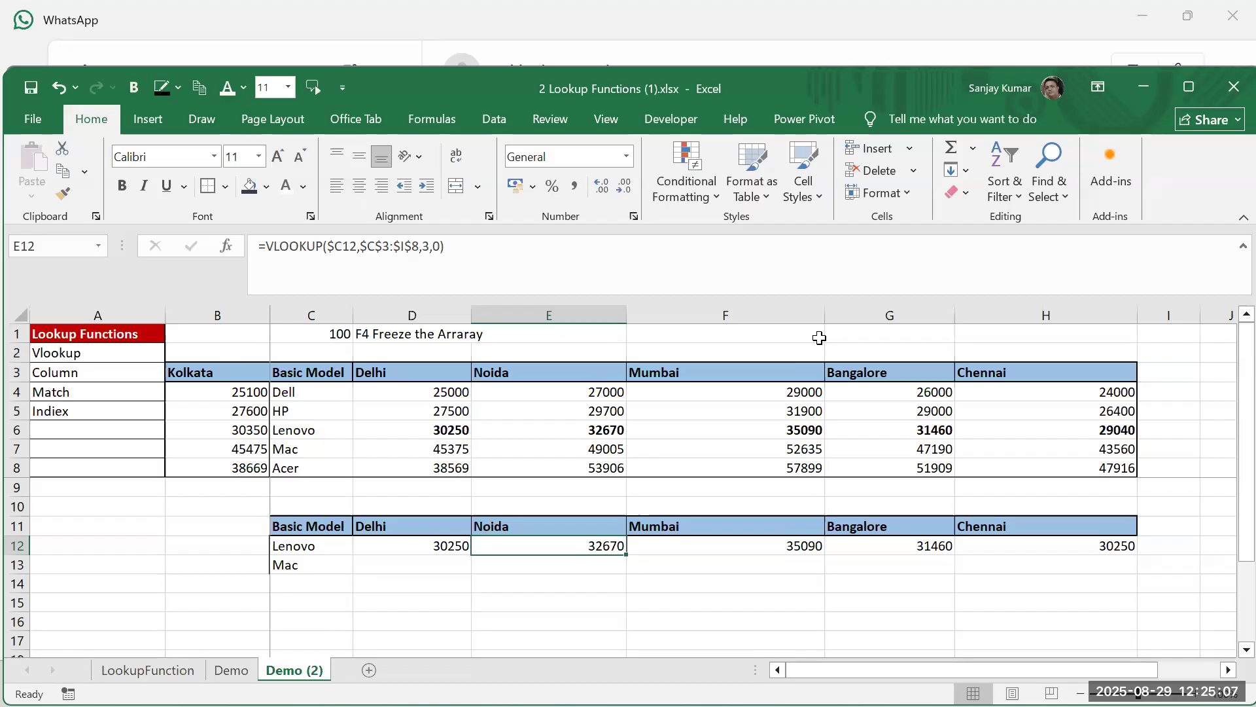
type("=vlookup(")
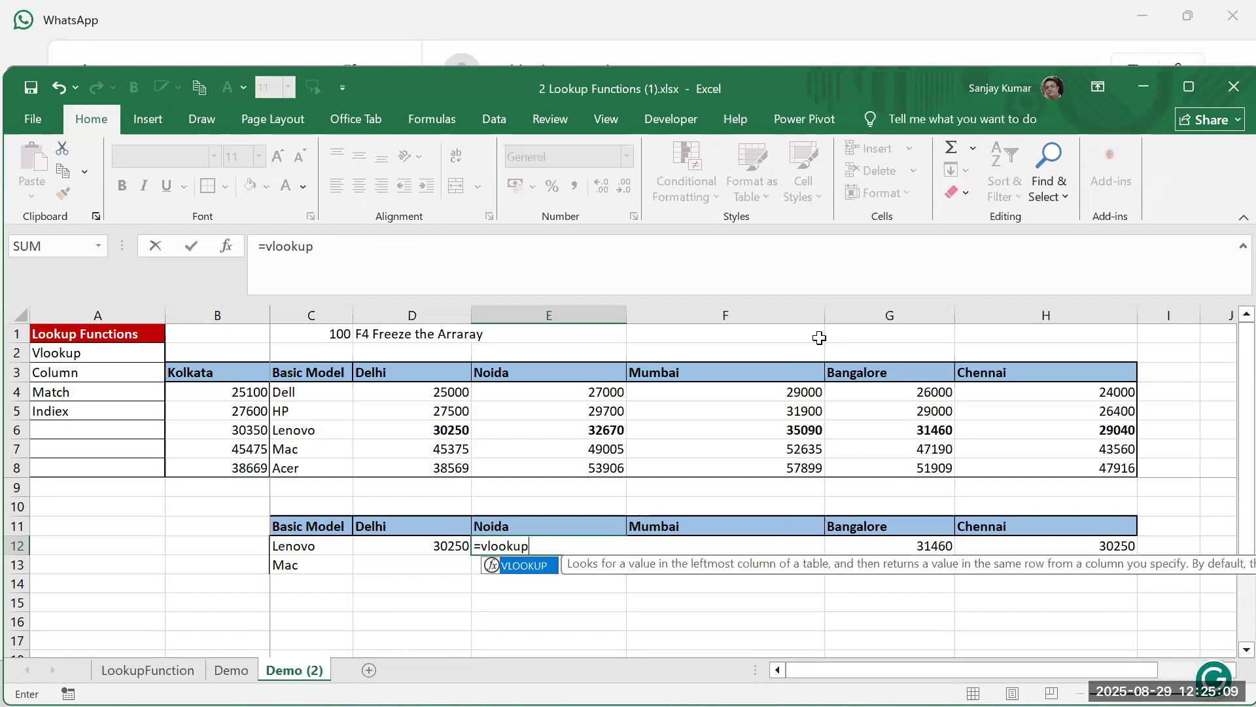
key("Left")
key("Left")
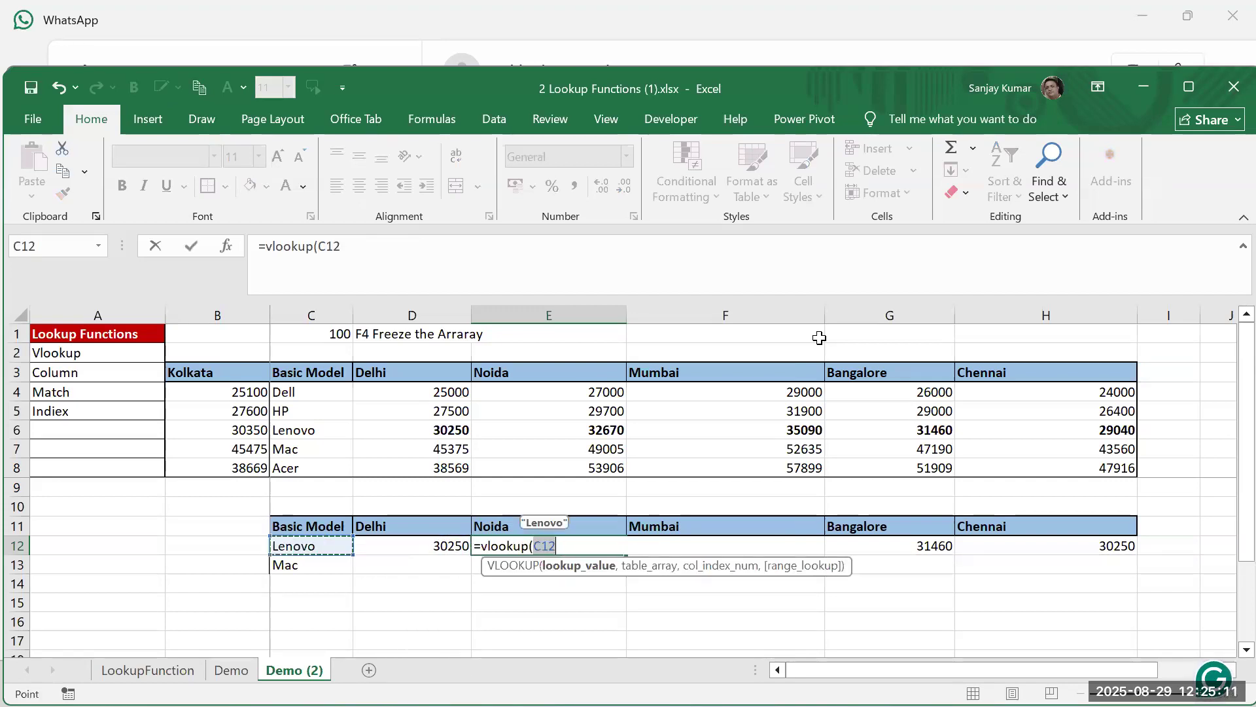
type(",")
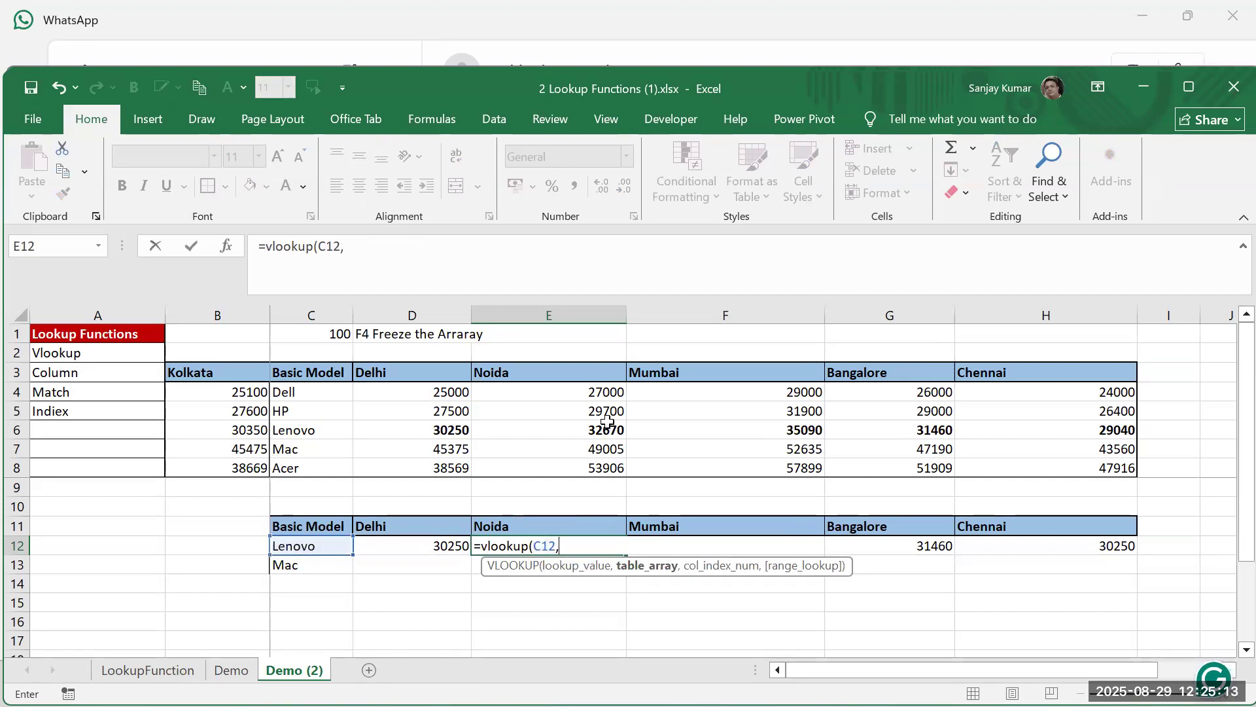
Complete the E12 formula with table array C3:I9, column index 3 and match 0, and compare it with Lenovo's Noida price in the source table
left_click_drag(295, 371, 1175, 483)
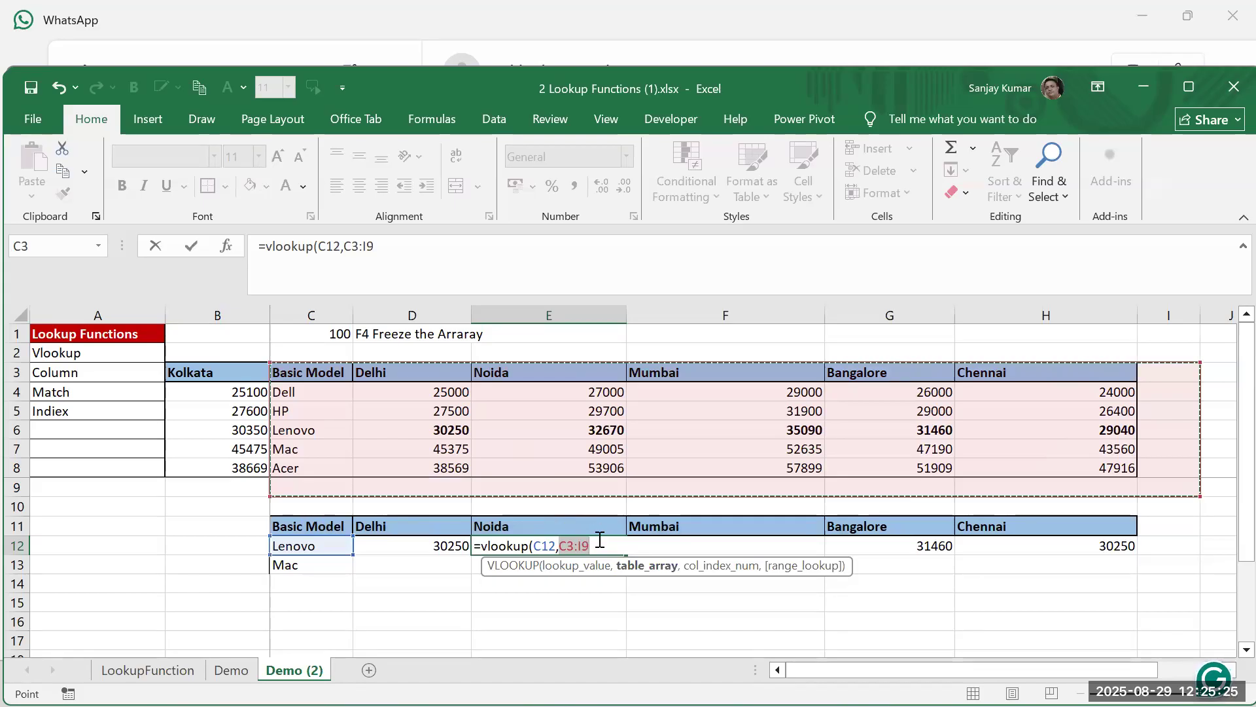
type(",")
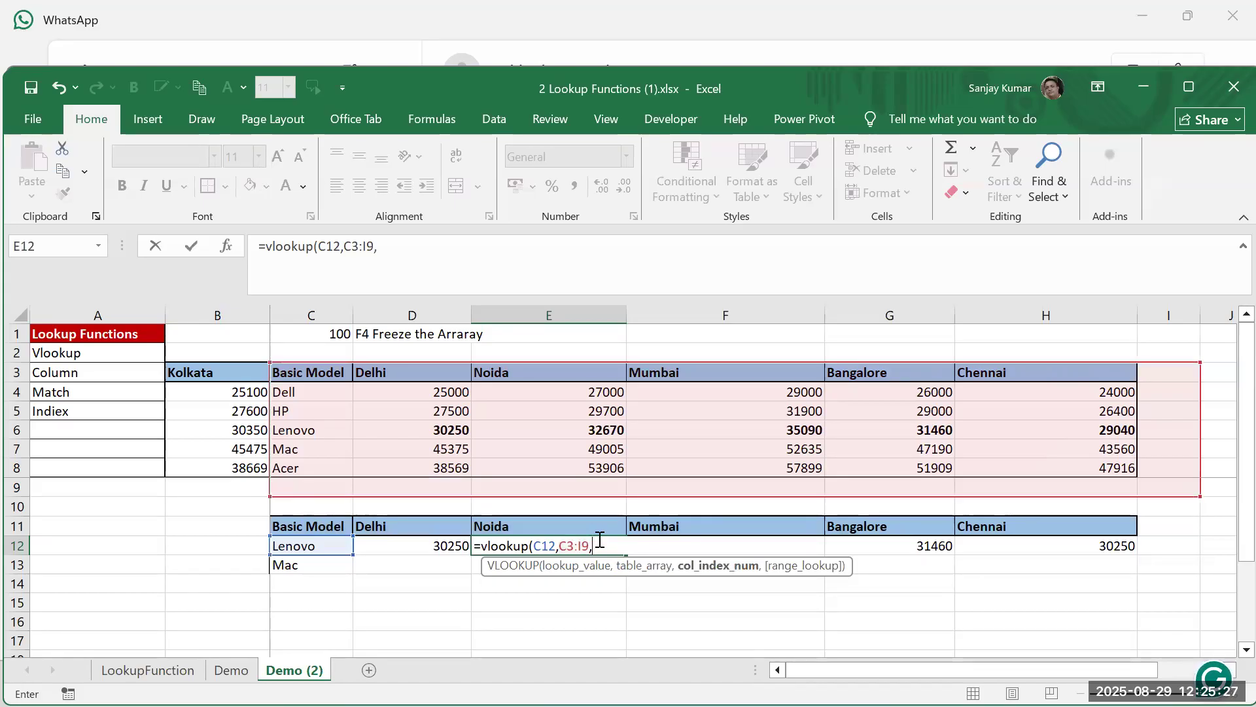
type("3,0")
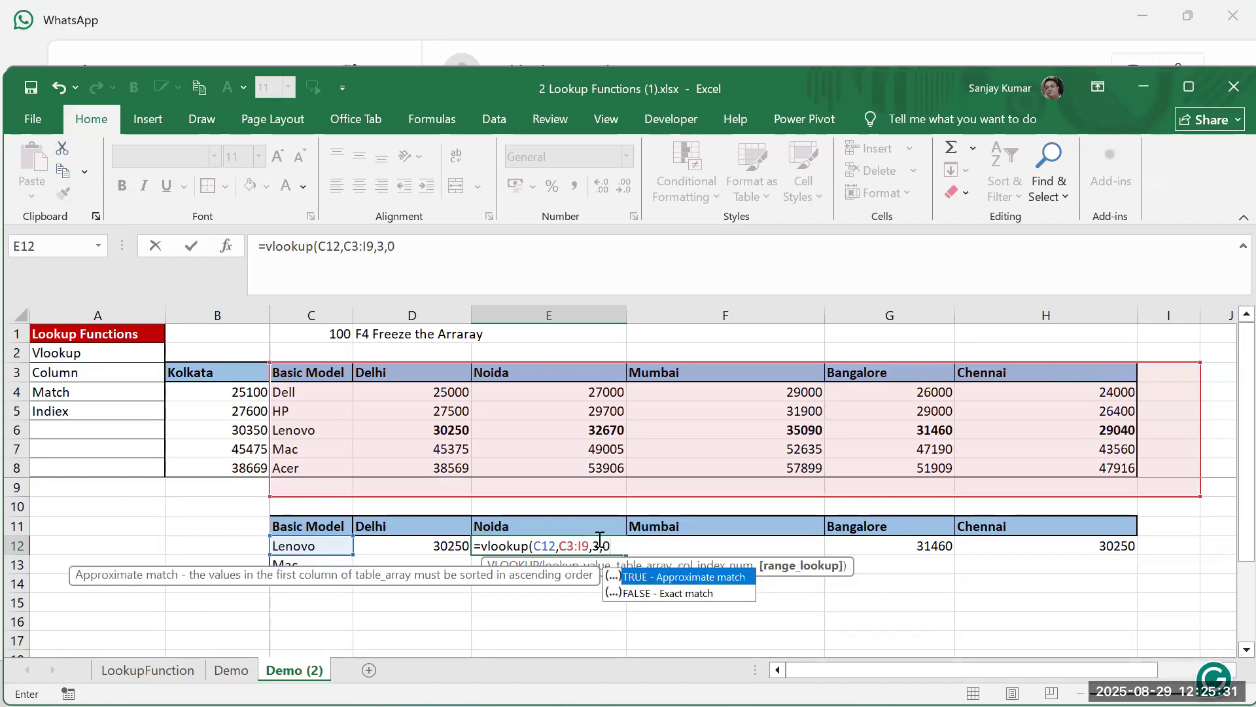
type(")")
key("Return")
key("Up")
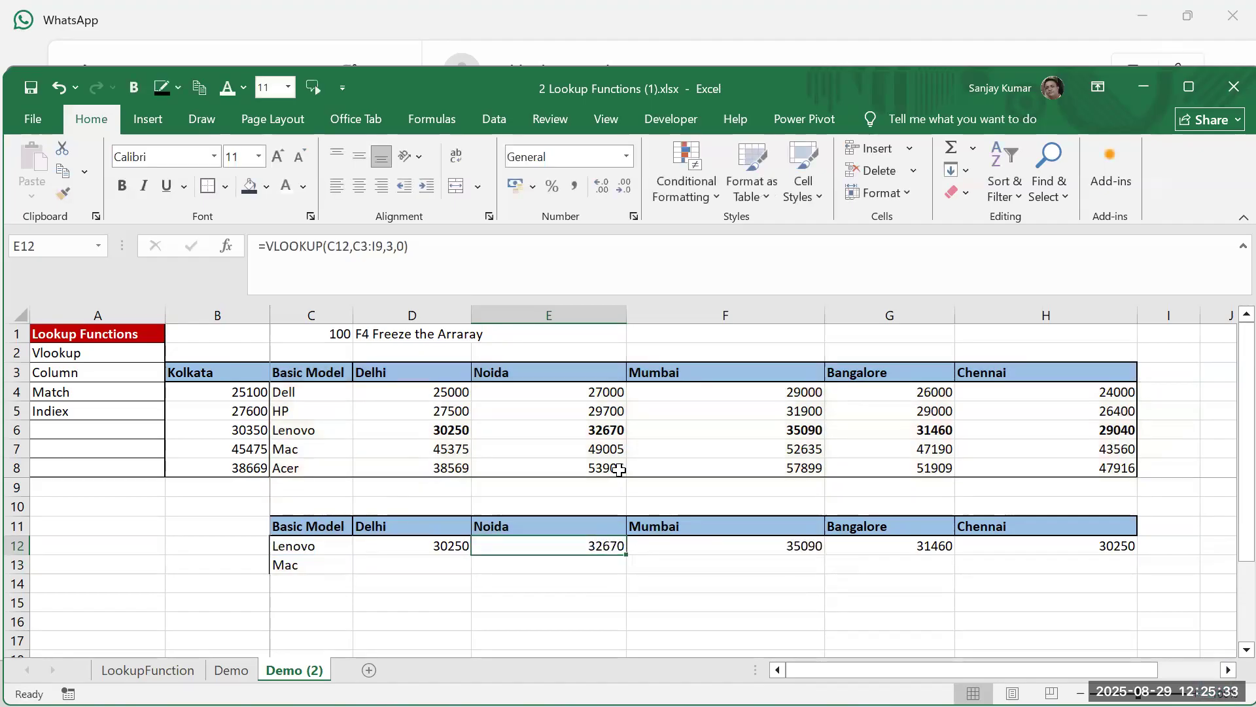
left_click(333, 429)
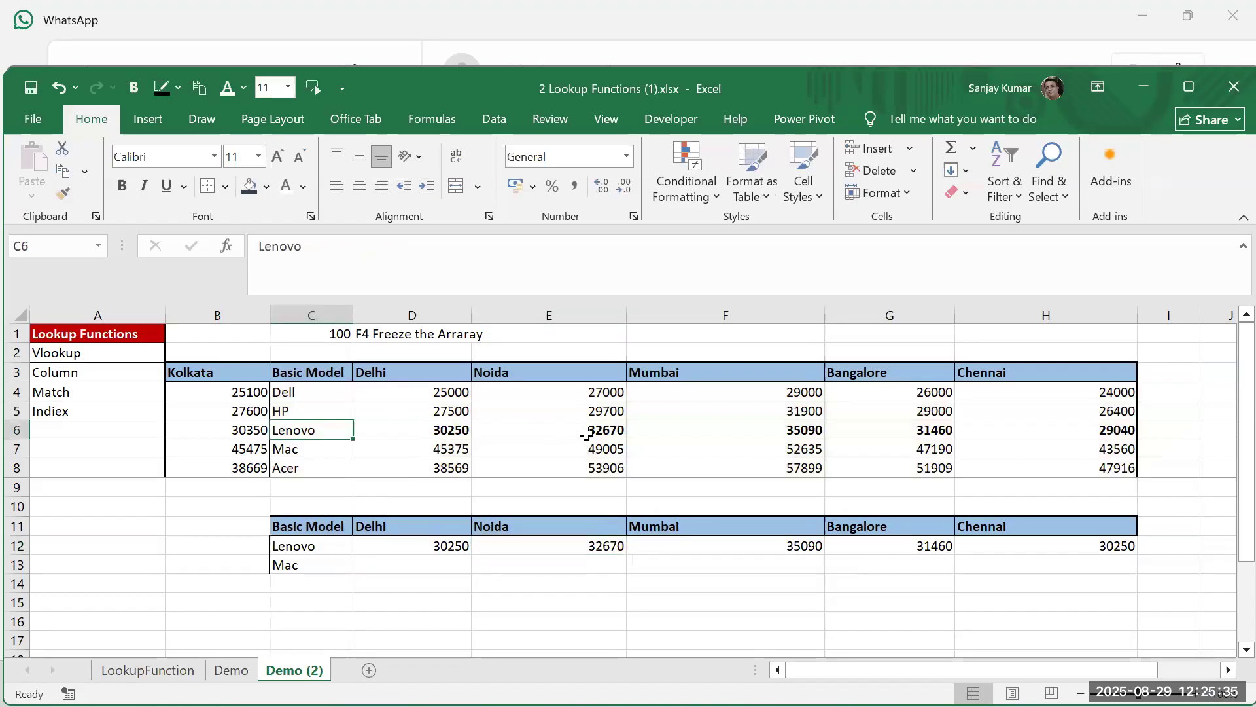
left_click(586, 433)
left_click(618, 547)
Start a new VLOOKUP formula in F12 over the existing one, using the Lenovo cell C12 as lookup value
left_click(753, 547)
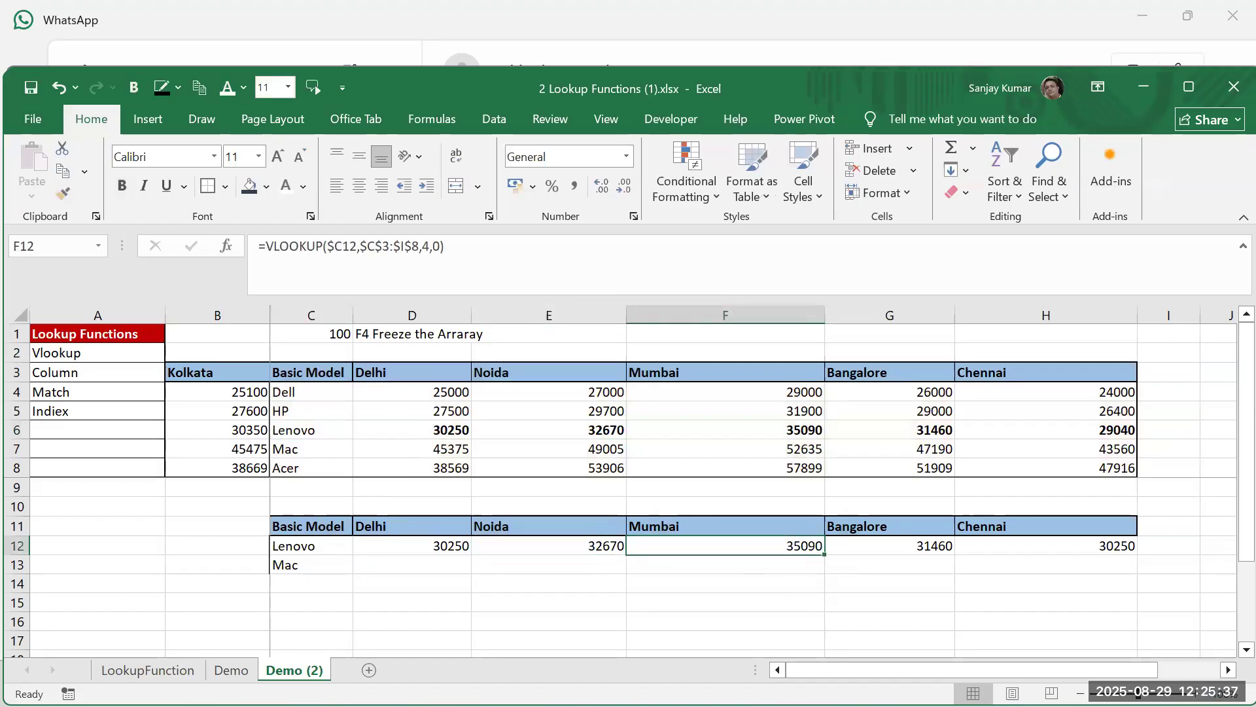
type("=vloo")
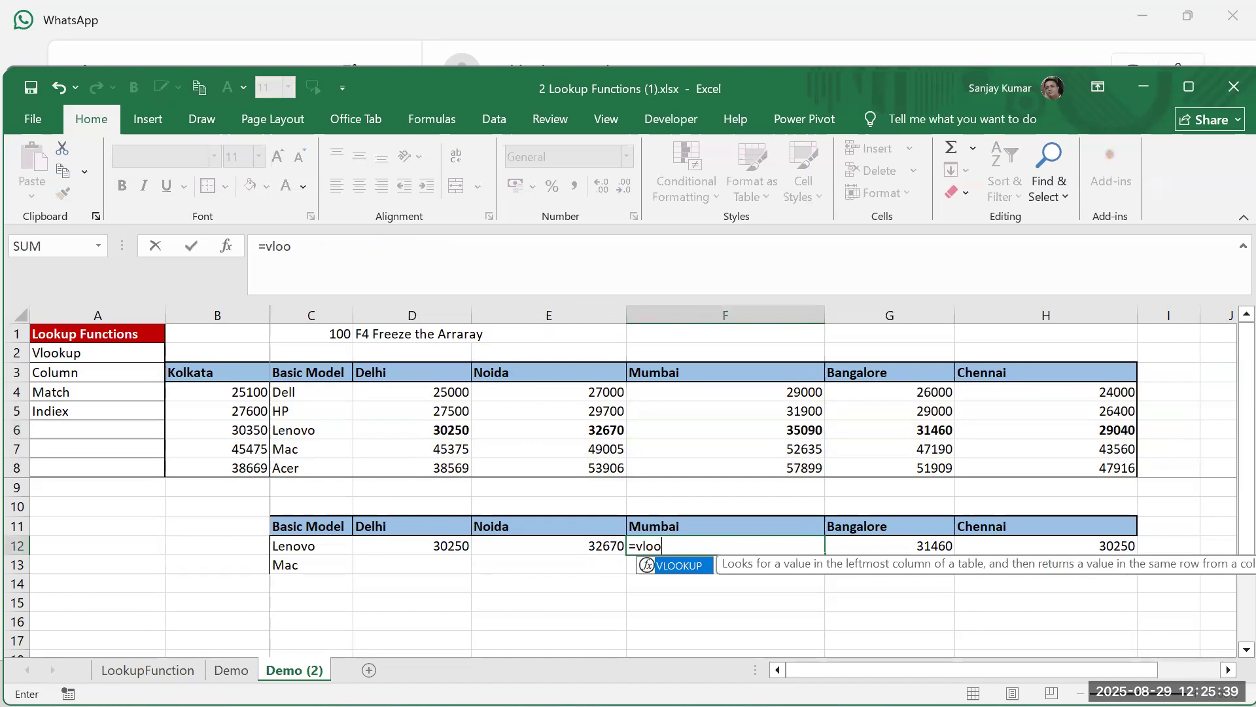
type("kup(")
key("Left")
key("Left")
key("Left")
key("Left")
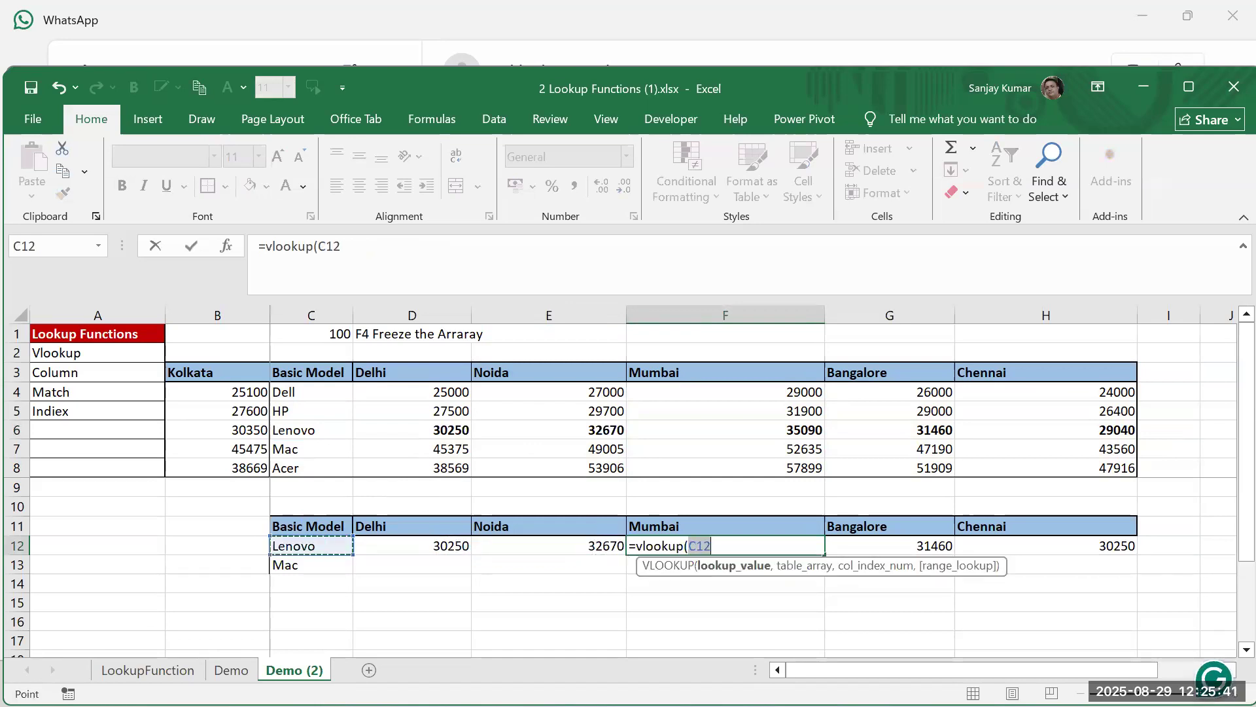
key("Right")
type(",")
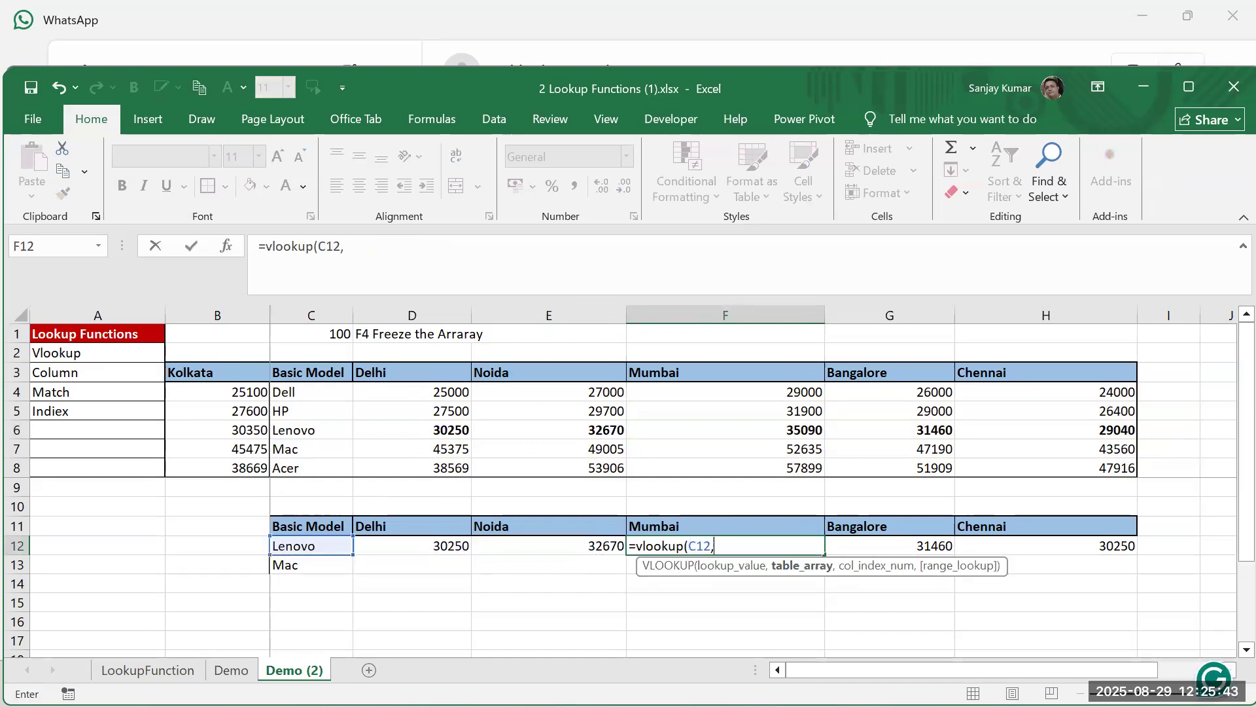
Complete the F12 formula with table array C3:I9, column index 4 and match 0
left_click_drag(309, 372, 1192, 484)
type(",4,")
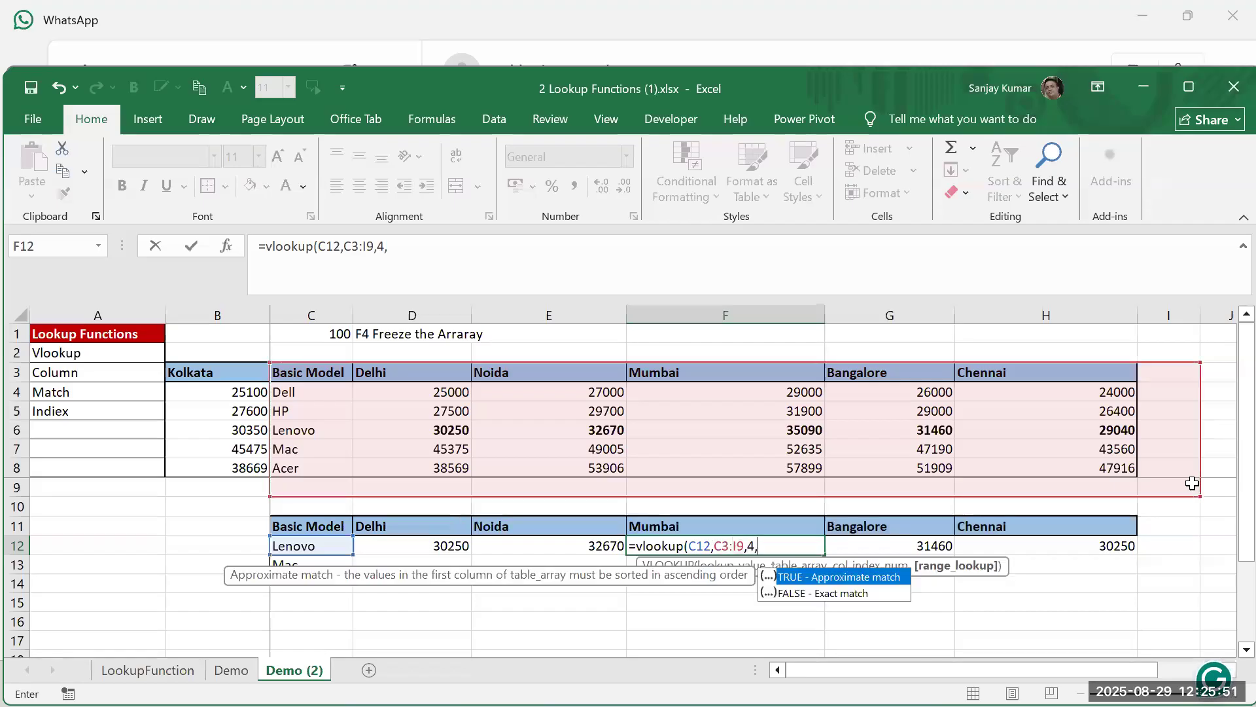
type("0)")
key("Return")
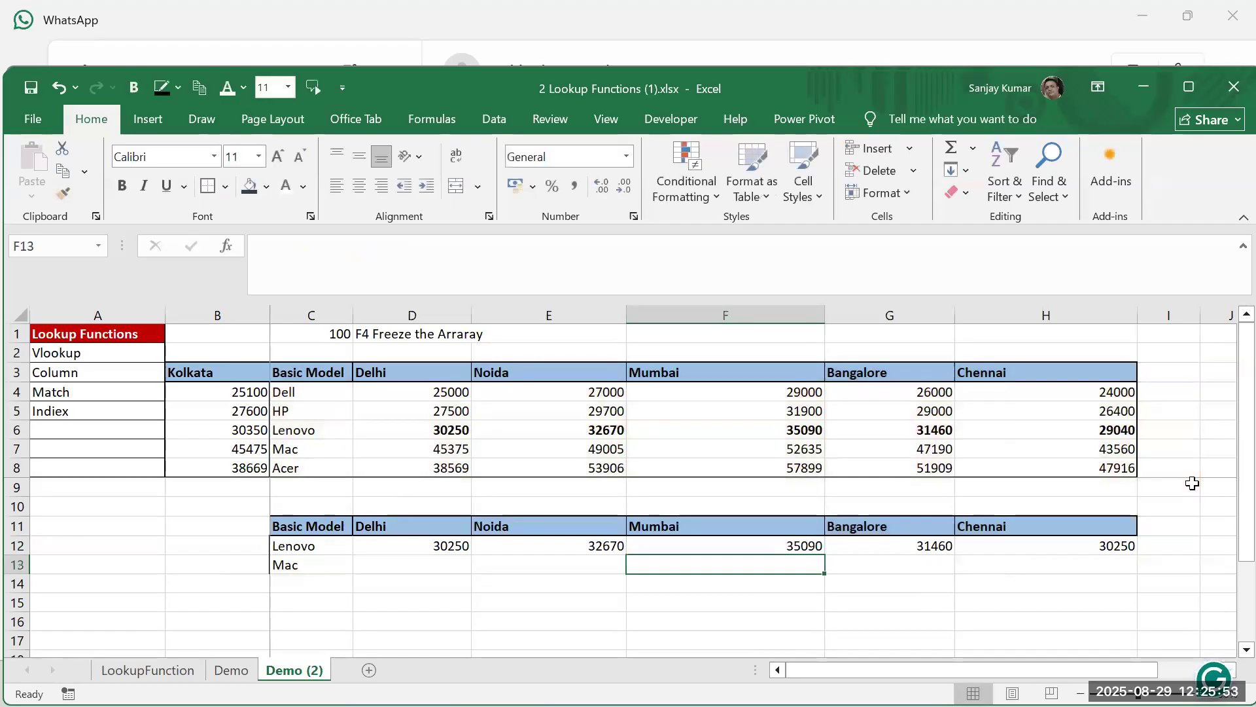
Change the lookup value in the Delhi formula in D12 to the relative reference C12
left_click(925, 547)
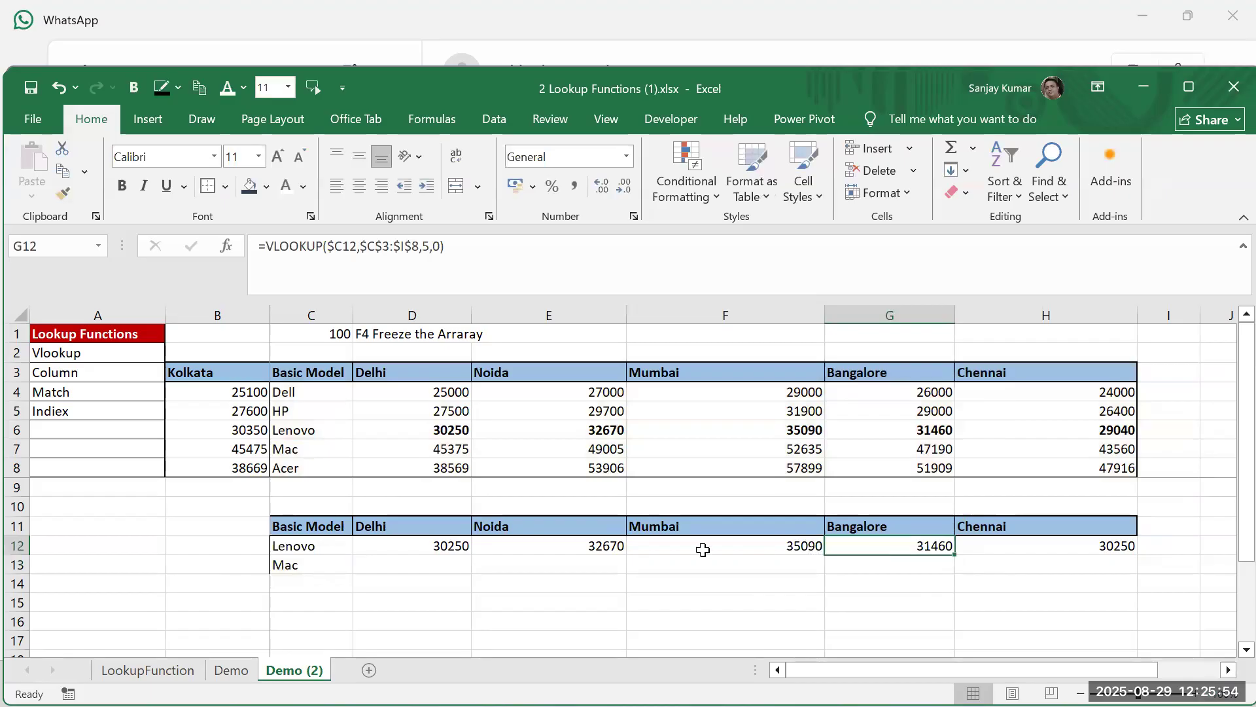
left_click(435, 550)
left_click(442, 567)
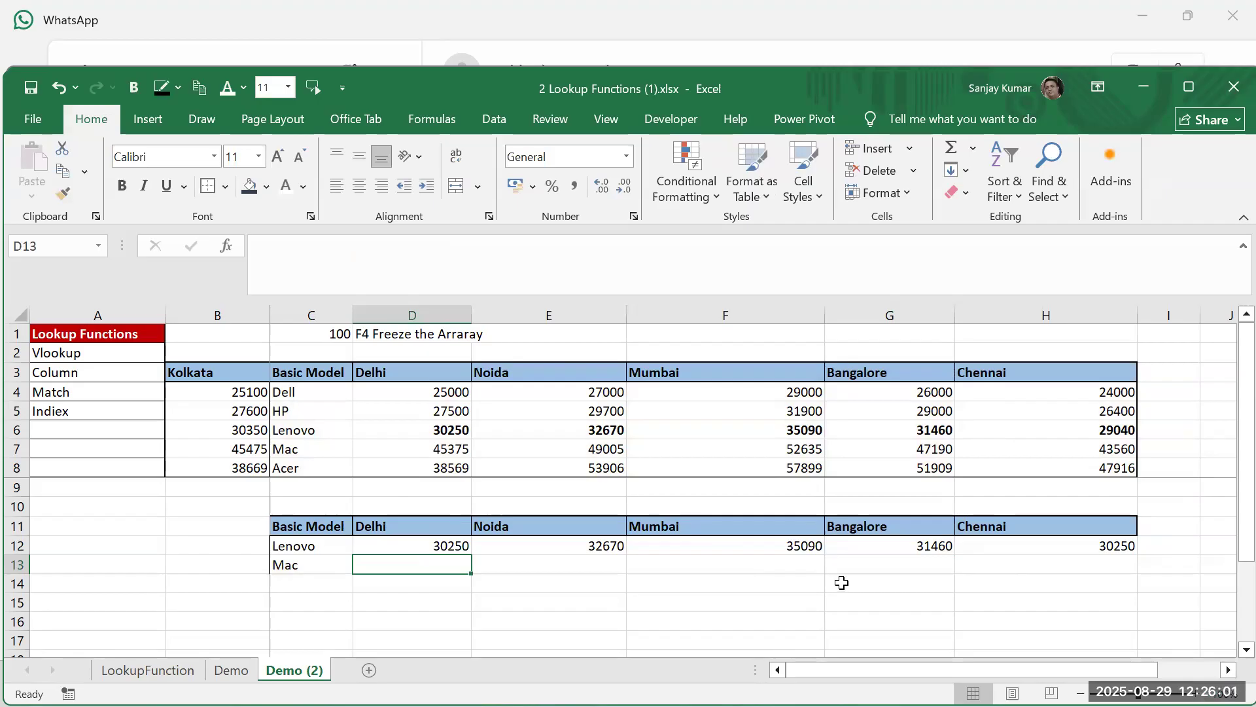
left_click(413, 551)
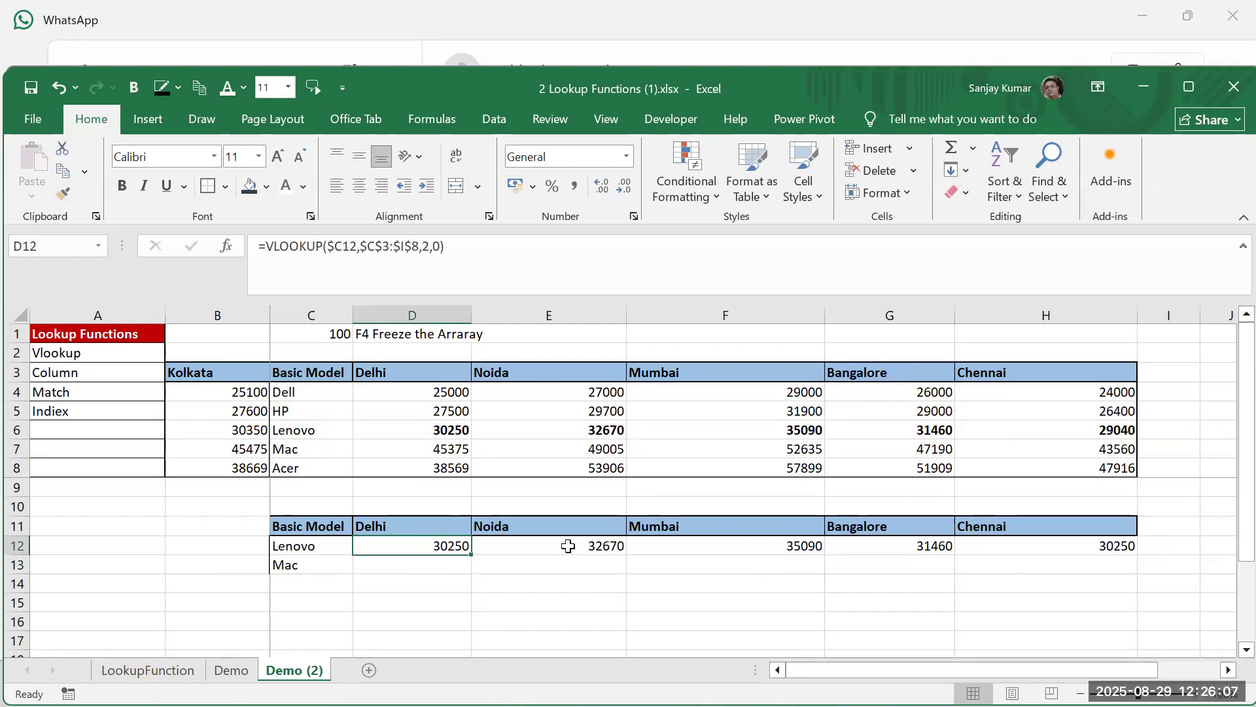
left_click(370, 264)
key("Return")
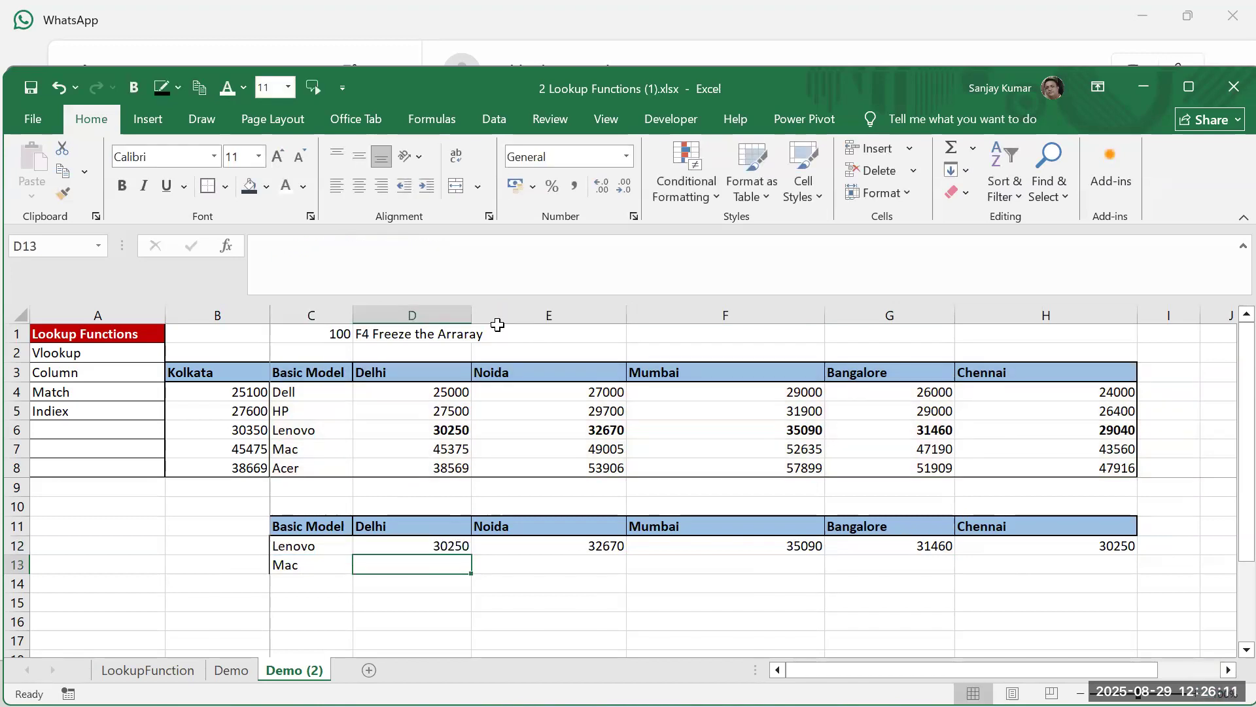
Lock the column of the D12 formula's lookup value again as $C12
left_click(422, 549)
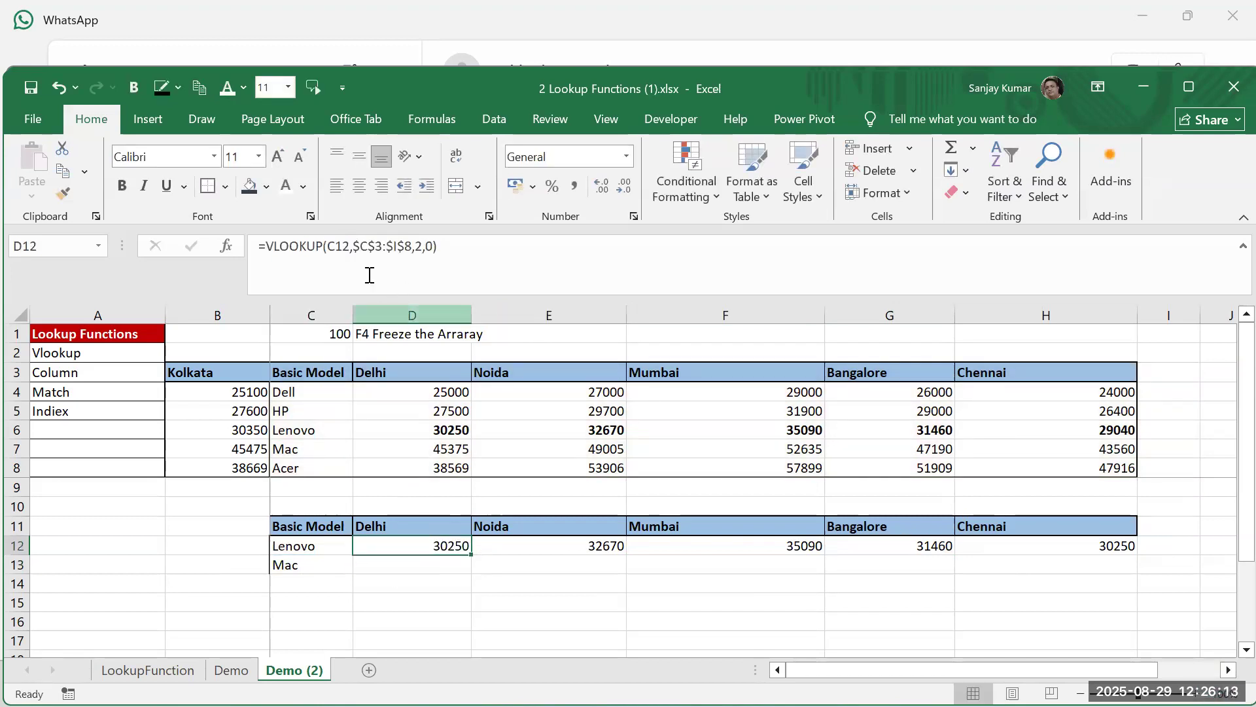
left_click(329, 247)
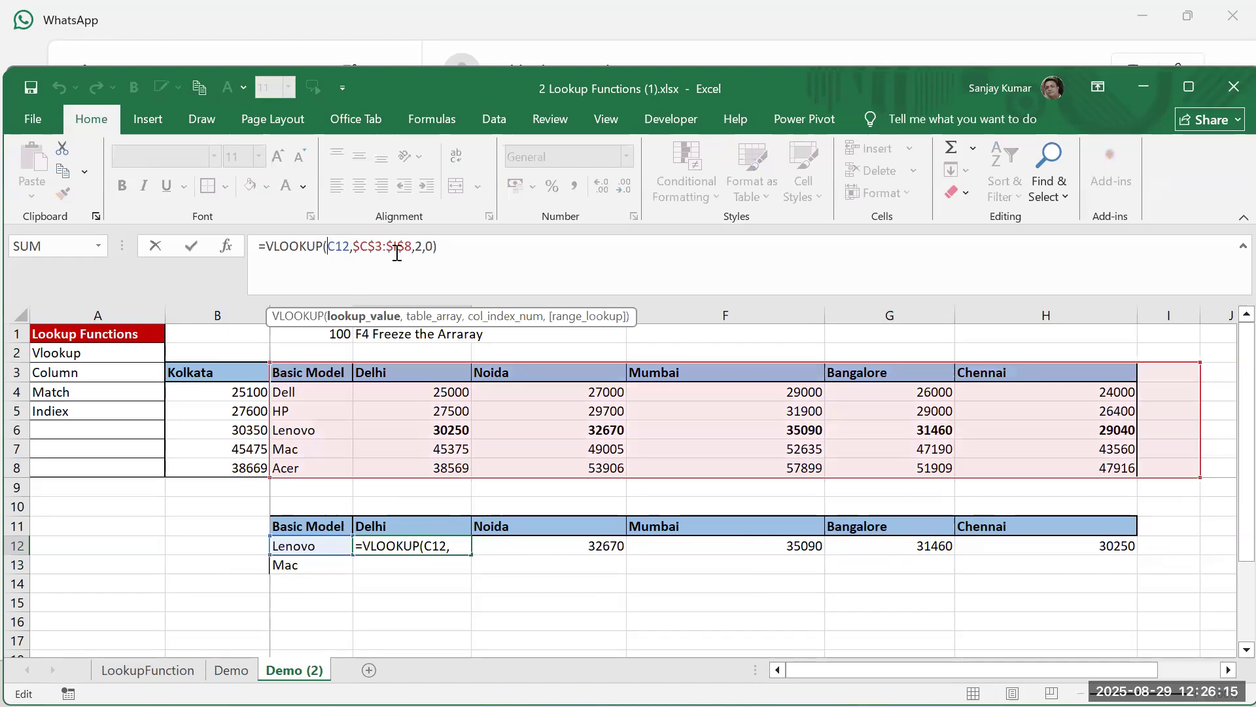
key("Return")
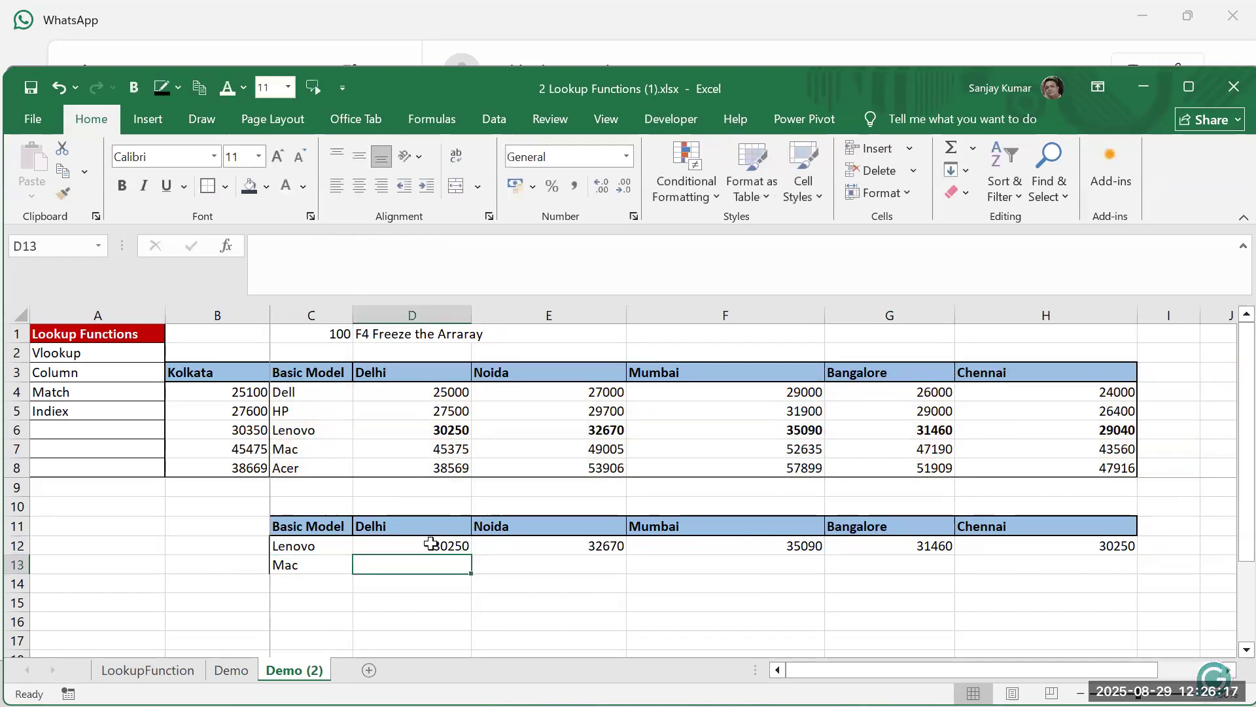
Fill the D12 formula across to H12 and inspect the column index in the copied Noida formula in E12
left_click(471, 552)
left_click_drag(470, 555, 1057, 560)
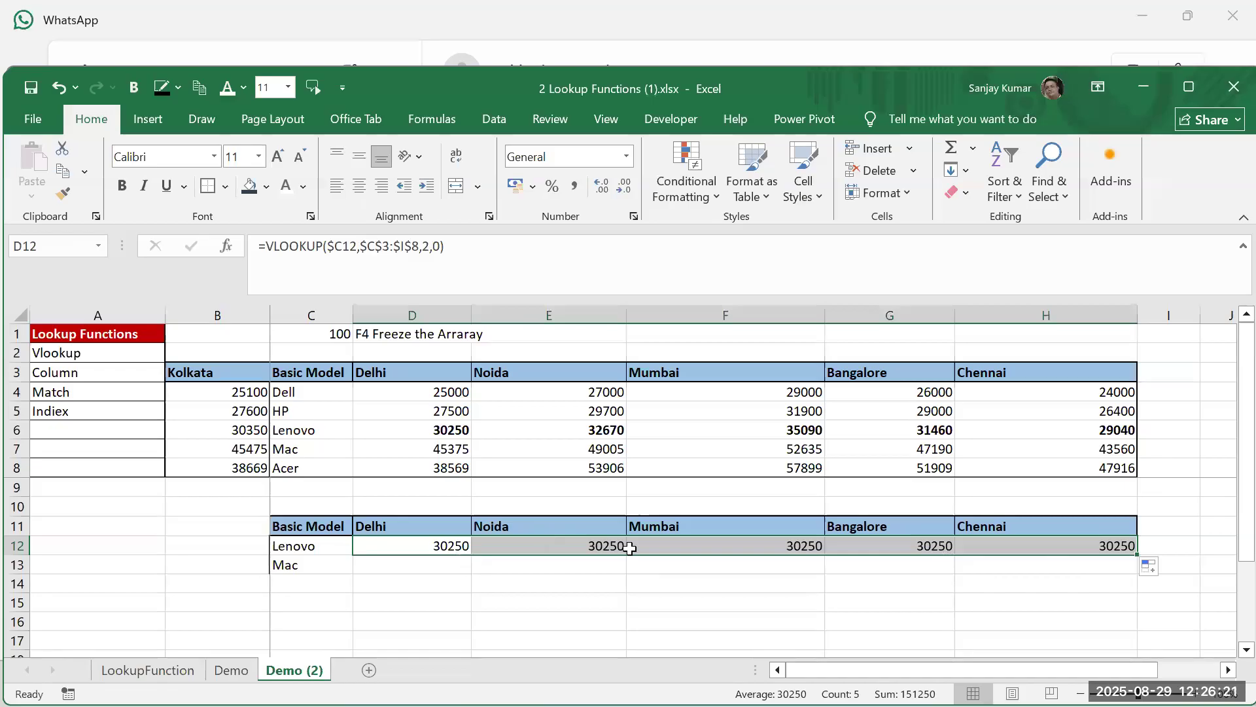
left_click(575, 550)
key("F2")
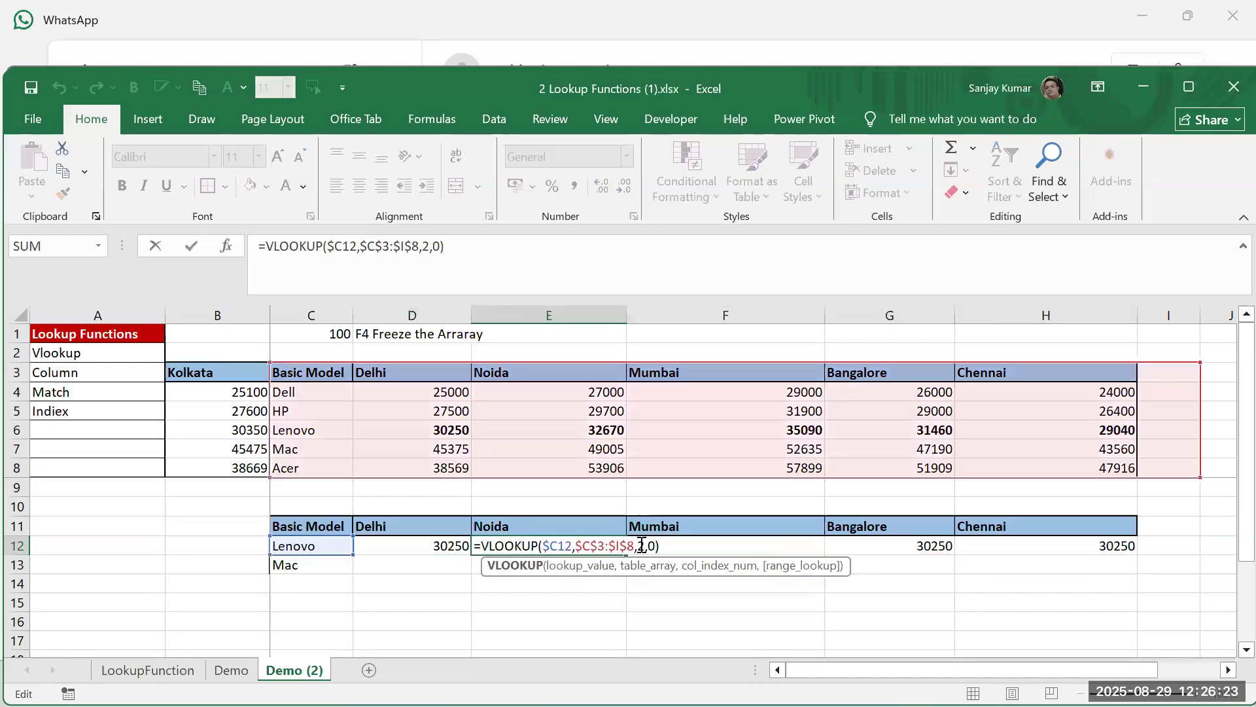
key("Escape")
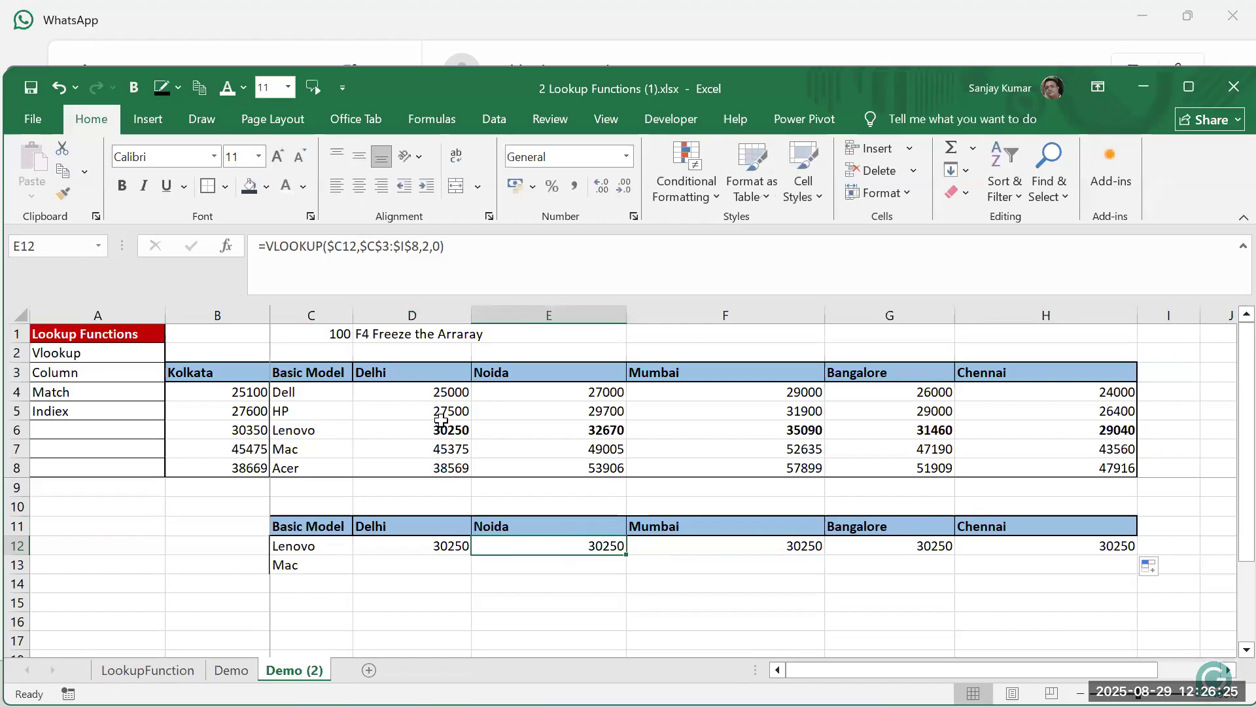
Compare Lenovo's Delhi and Noida prices in the source table and point out Column in the function list
left_click(448, 428)
left_click(613, 429)
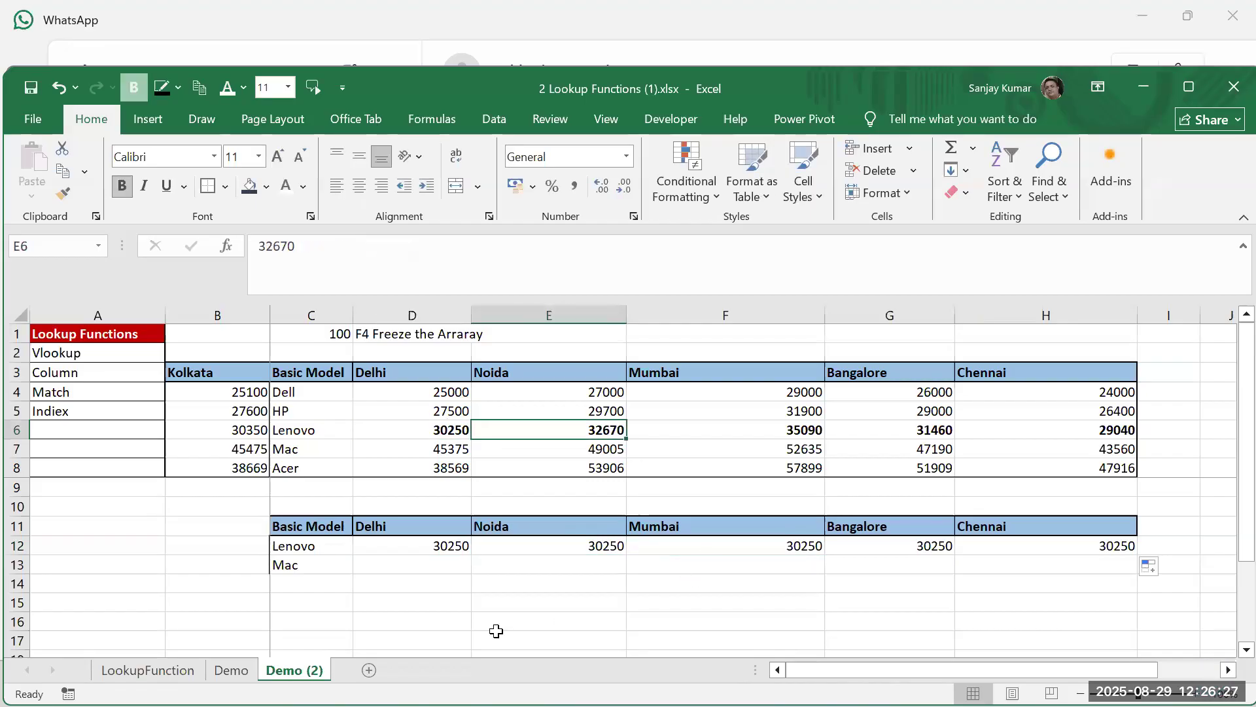
left_click(452, 586)
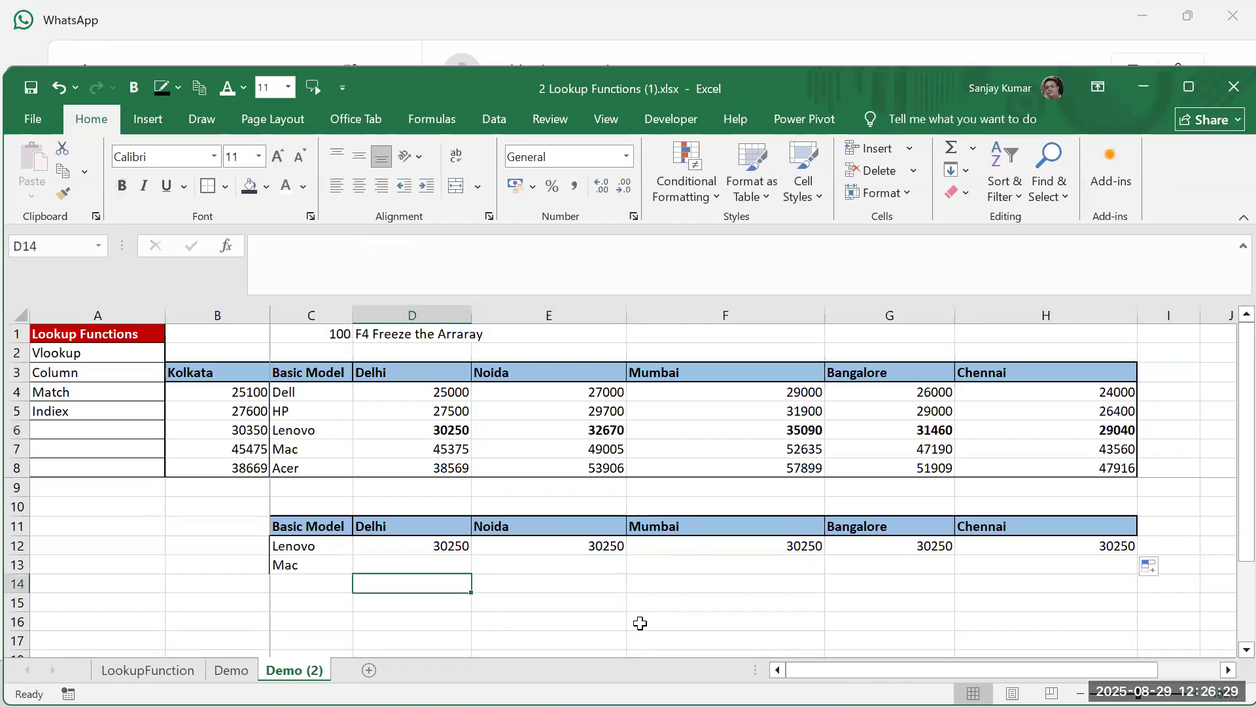
left_click(112, 380)
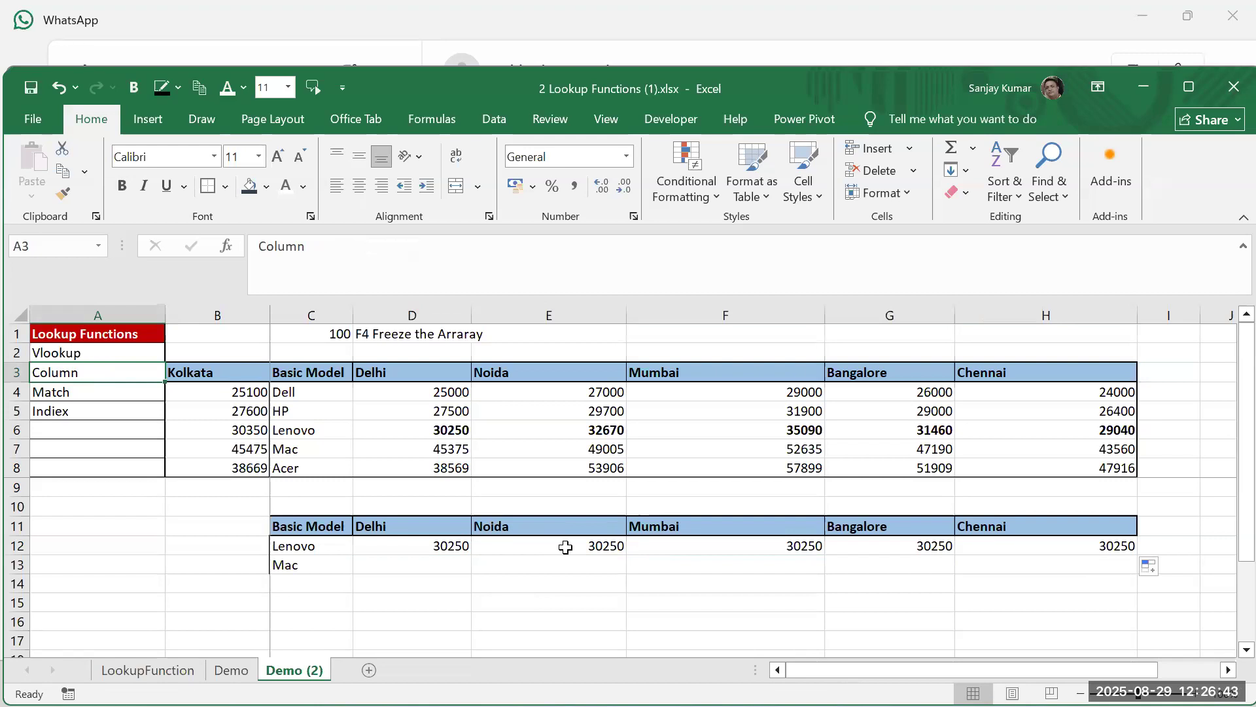
Try the formula =COLUMN() without a reference in D13 and clear the cell again
left_click(454, 545)
left_click(448, 571)
type("=")
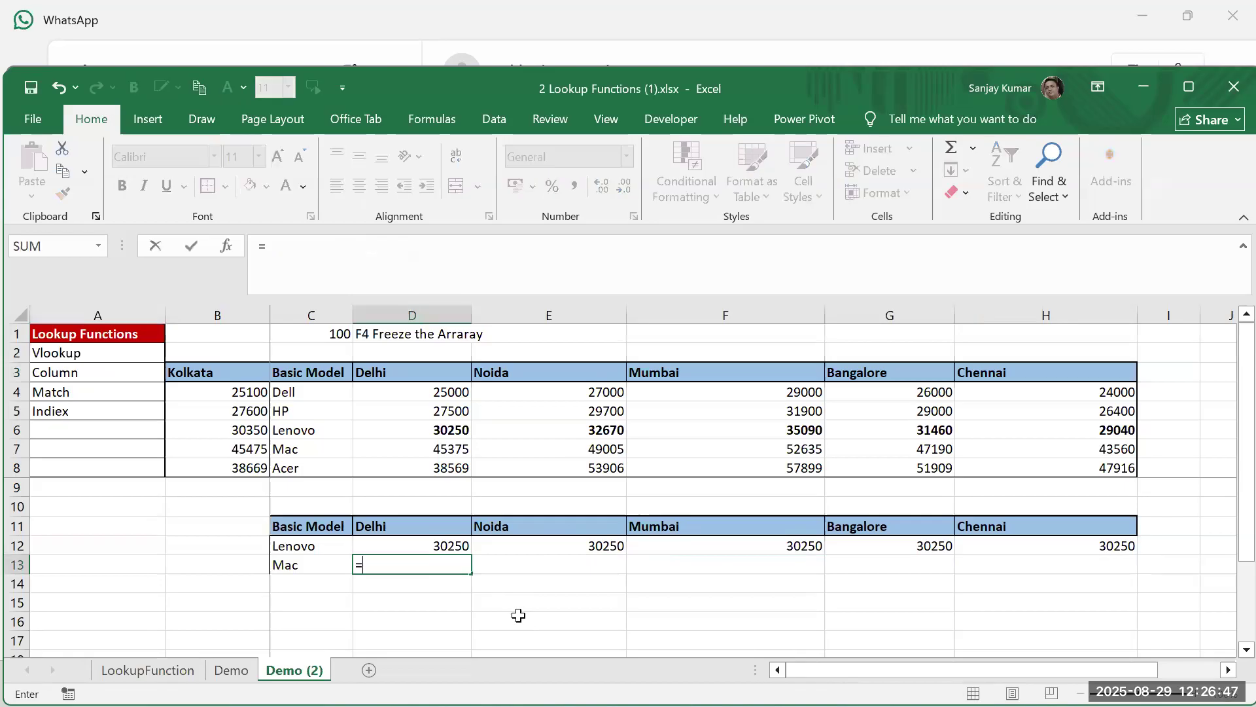
type("column()")
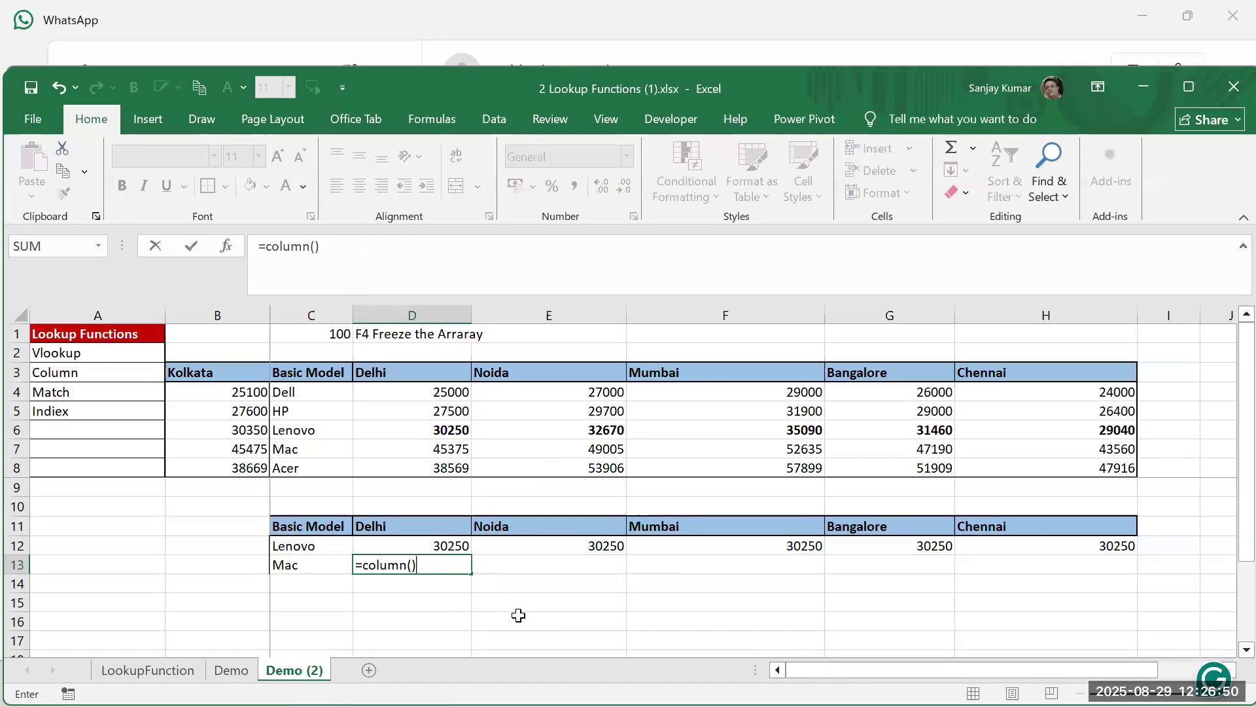
key("Return")
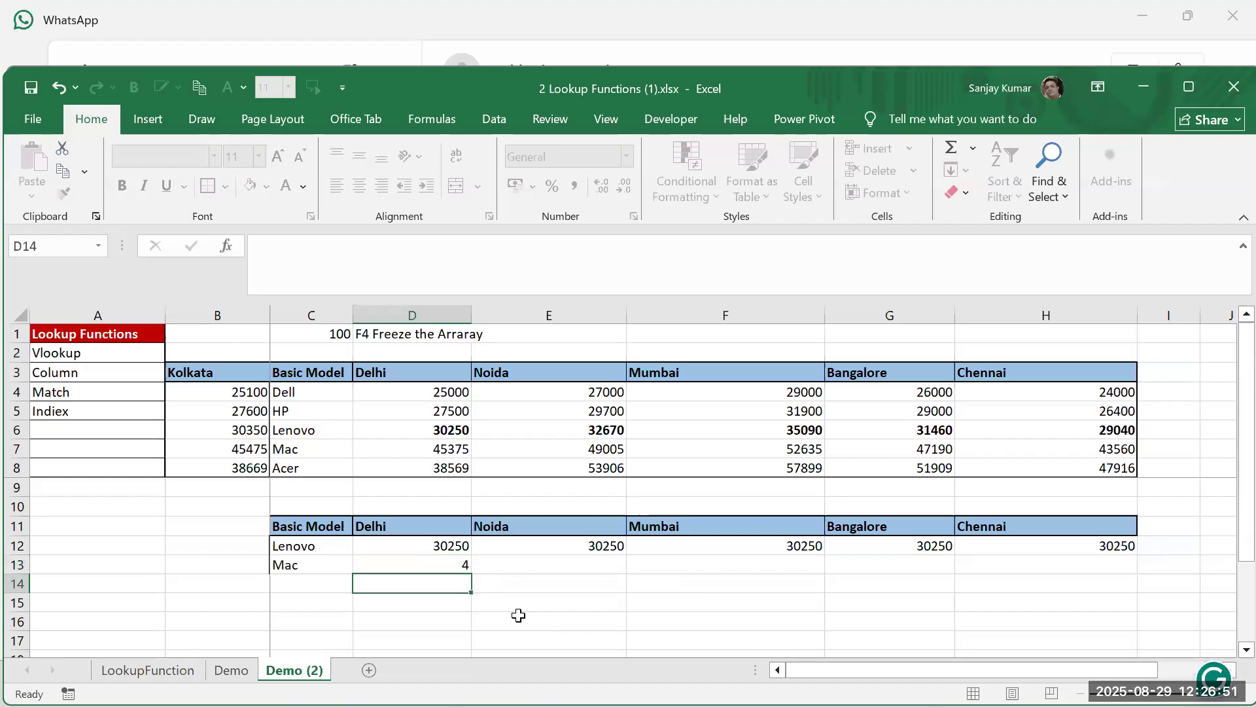
key("Up")
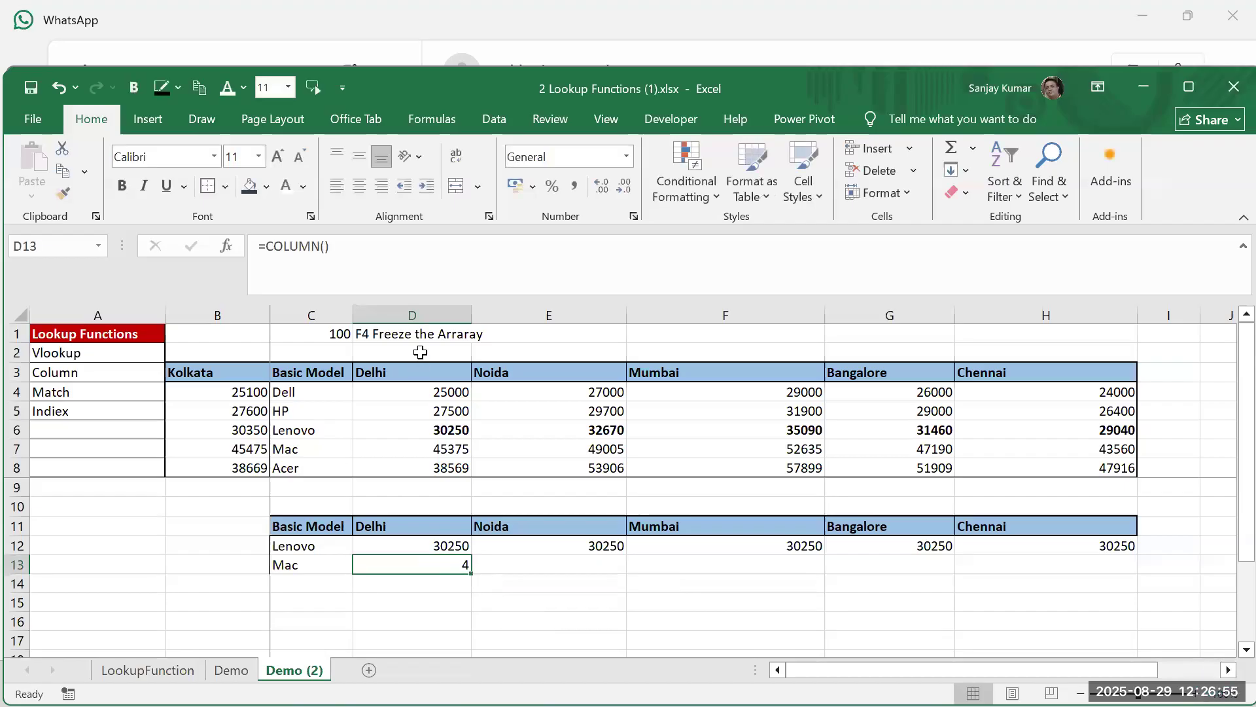
key("Delete")
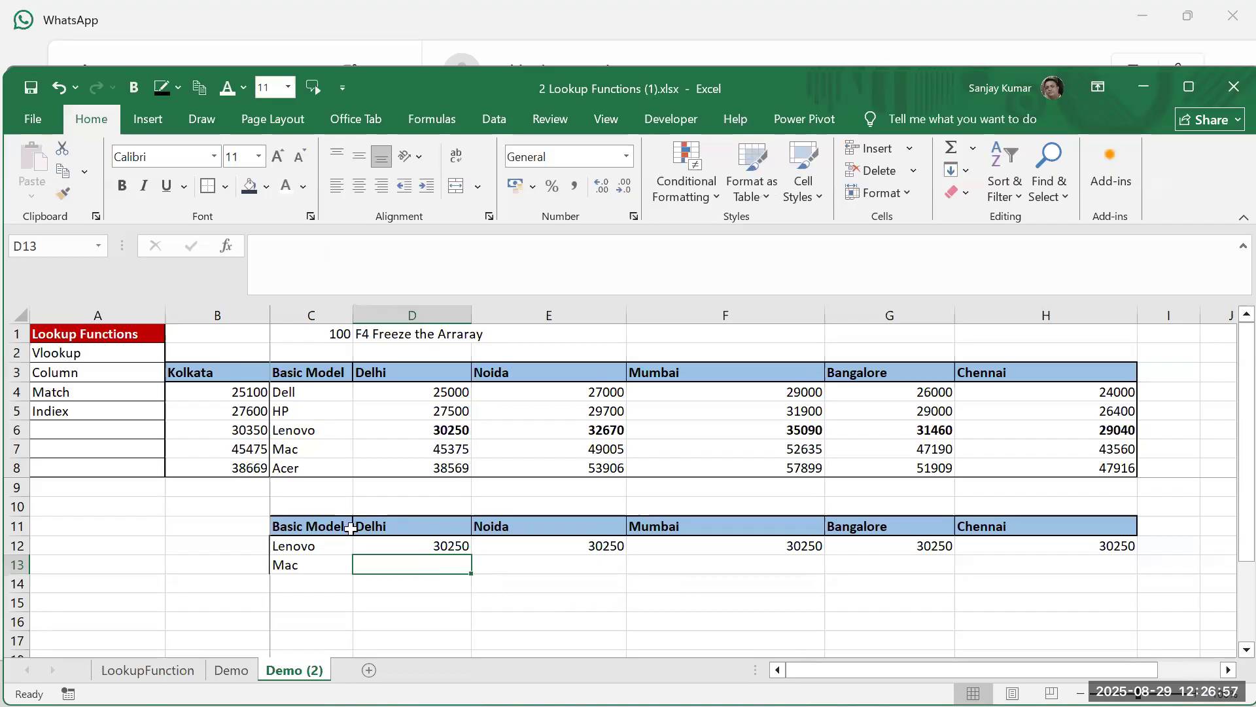
Enter the formula =COLUMN(B:B) in D13
type("=co")
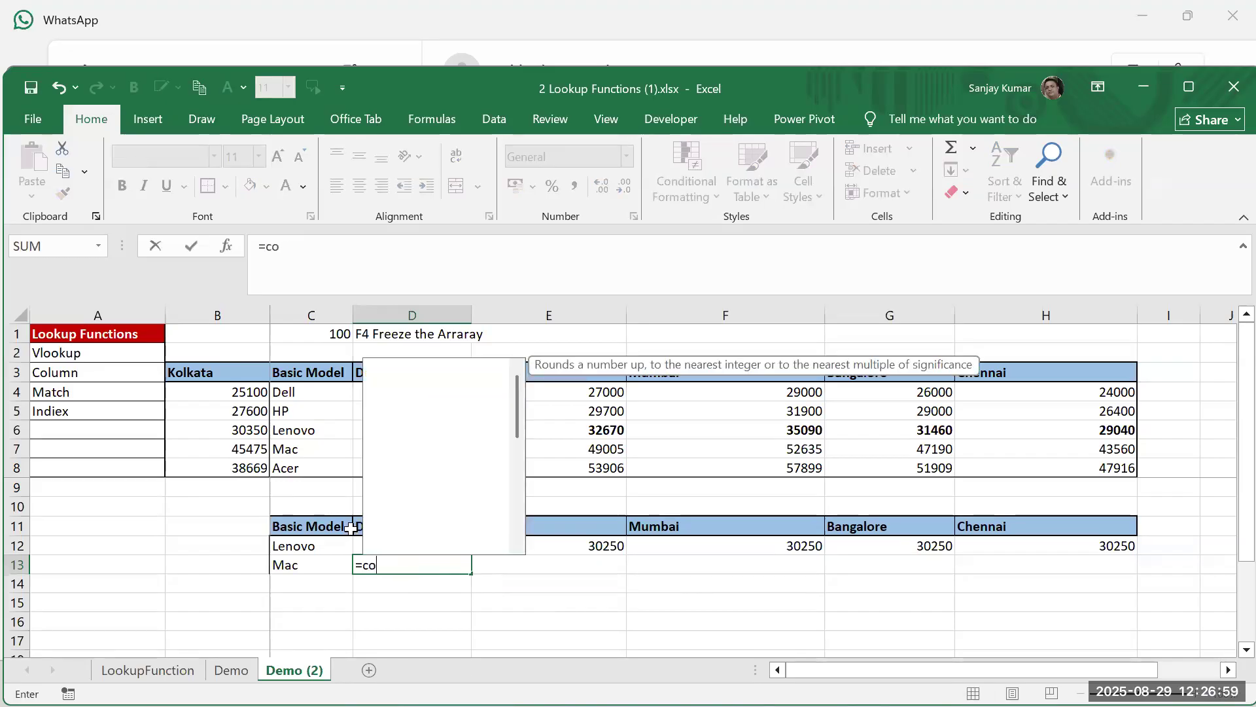
type("lumn(")
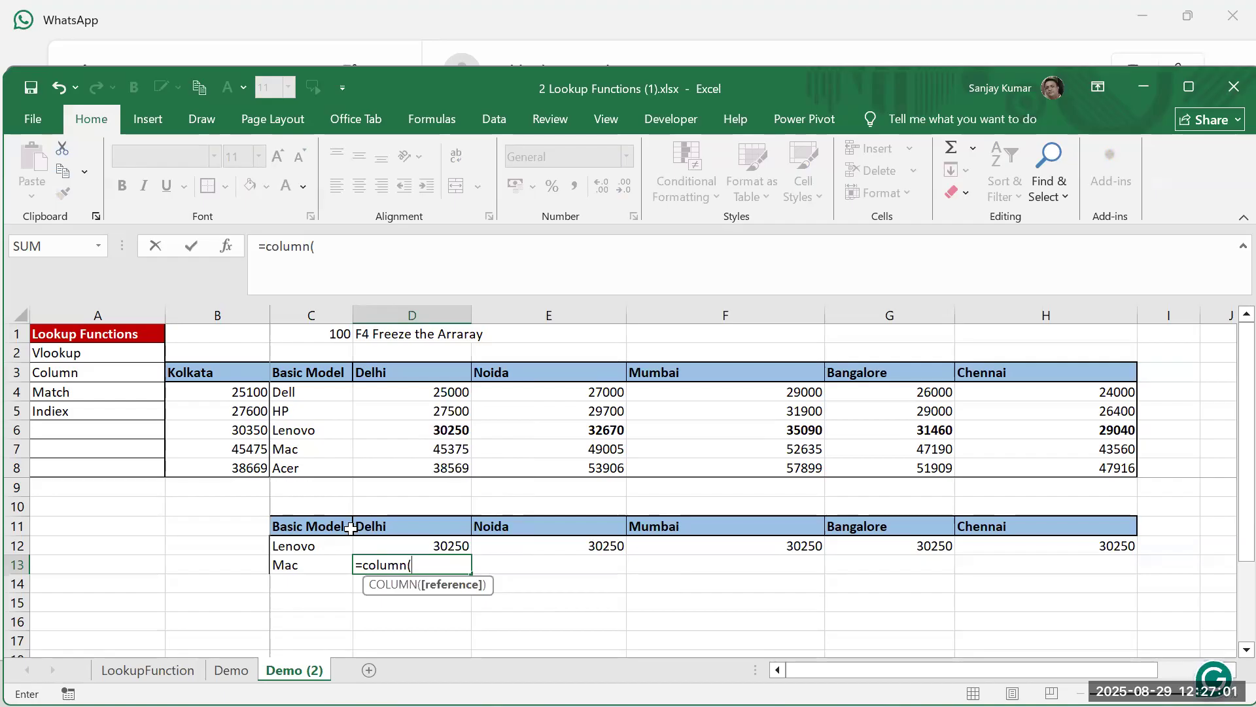
type("B")
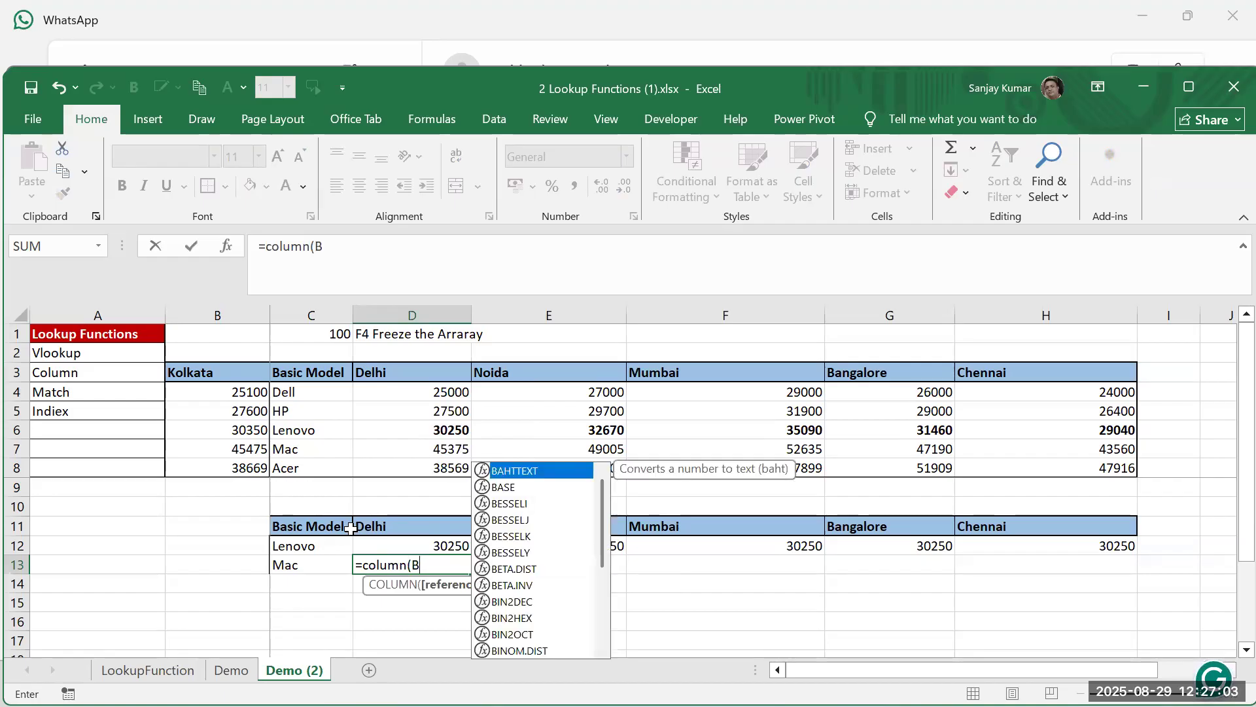
type(":B")
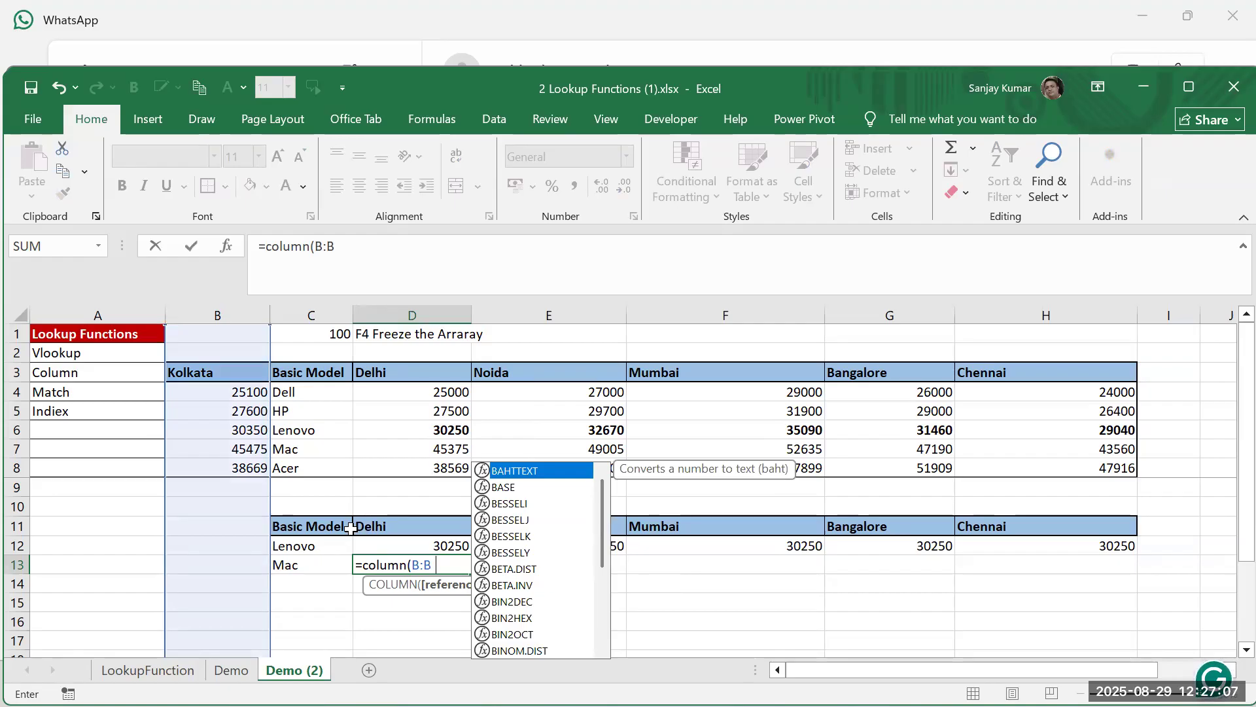
type(")")
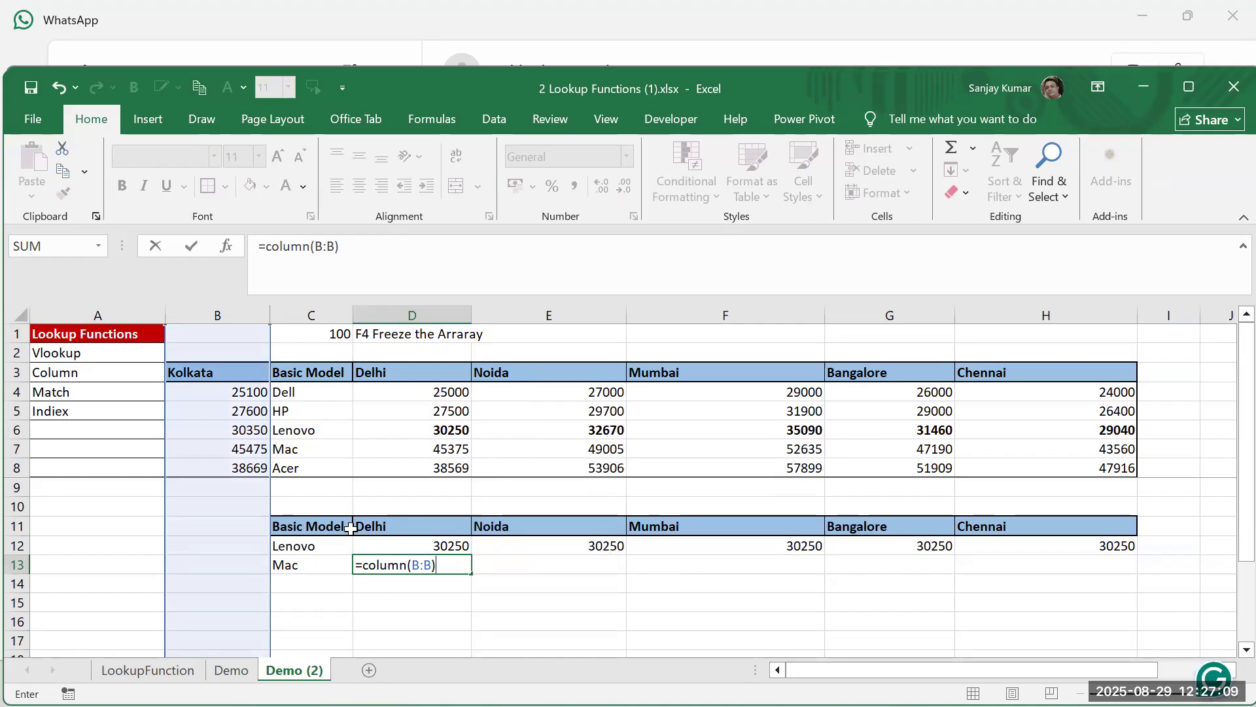
key("Return")
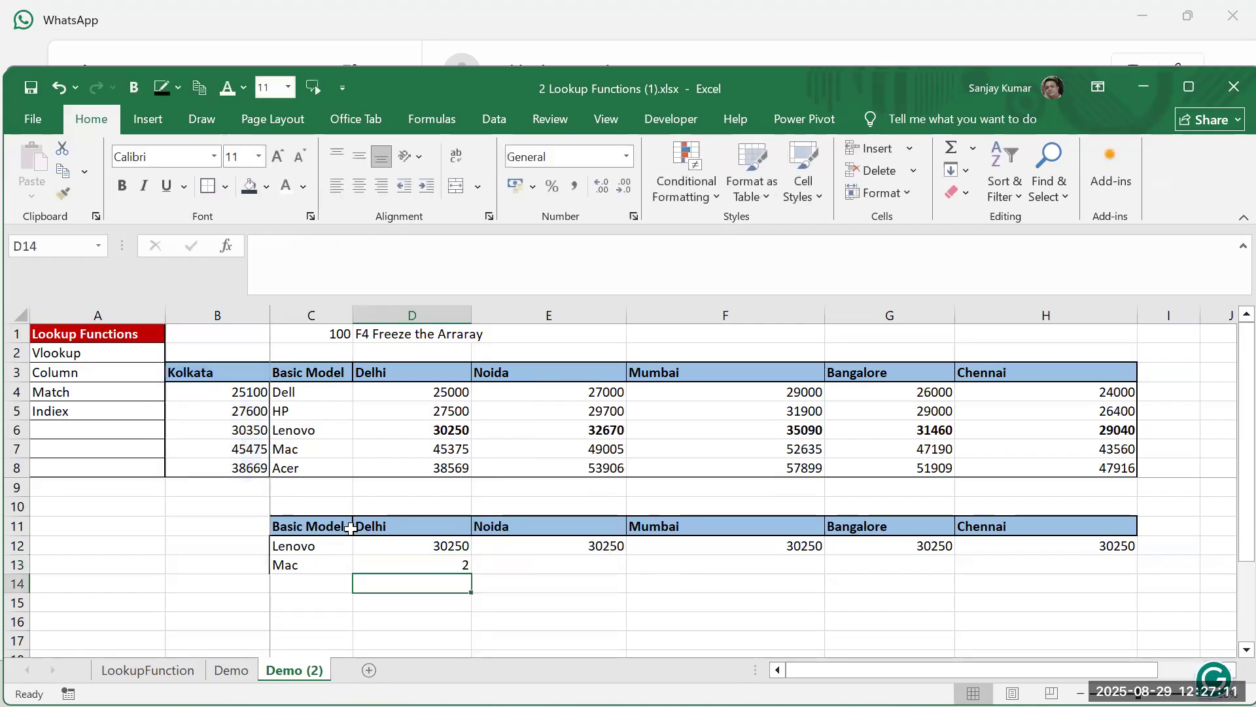
Fill the COLUMN formula from D13 across to H13 and inspect the column reference in each copied cell
key("Up")
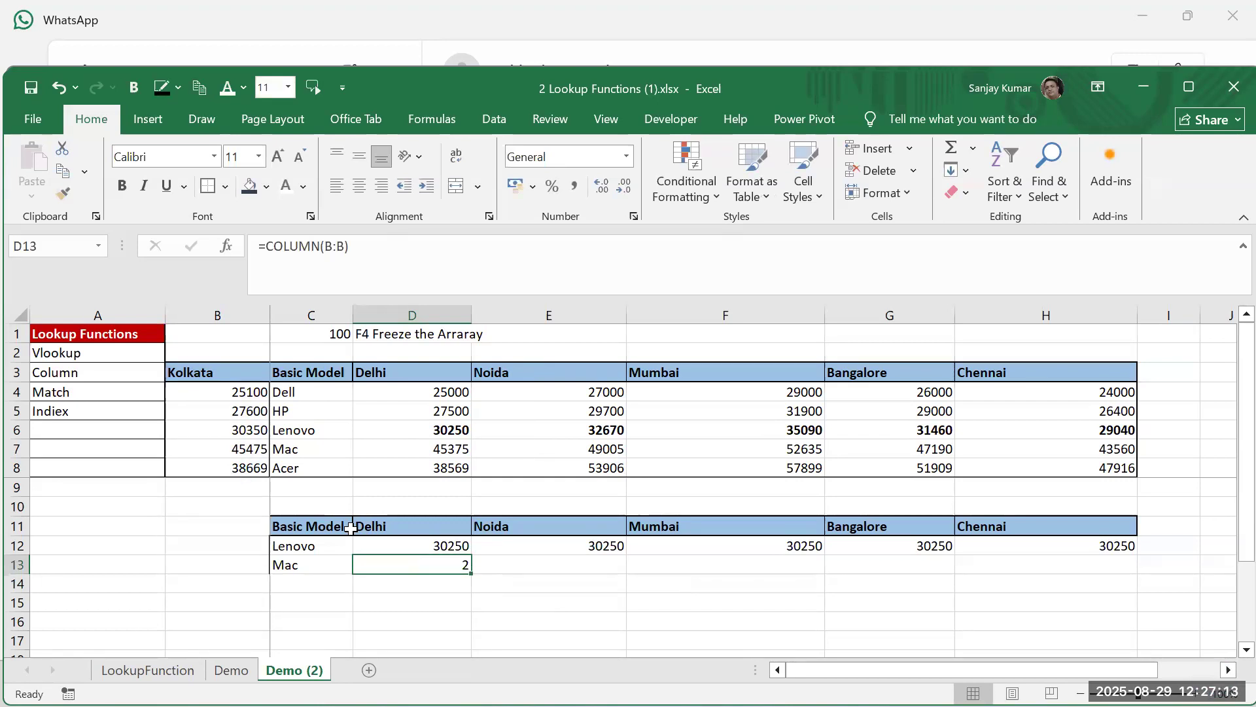
left_click_drag(473, 573, 1116, 572)
left_click(586, 564)
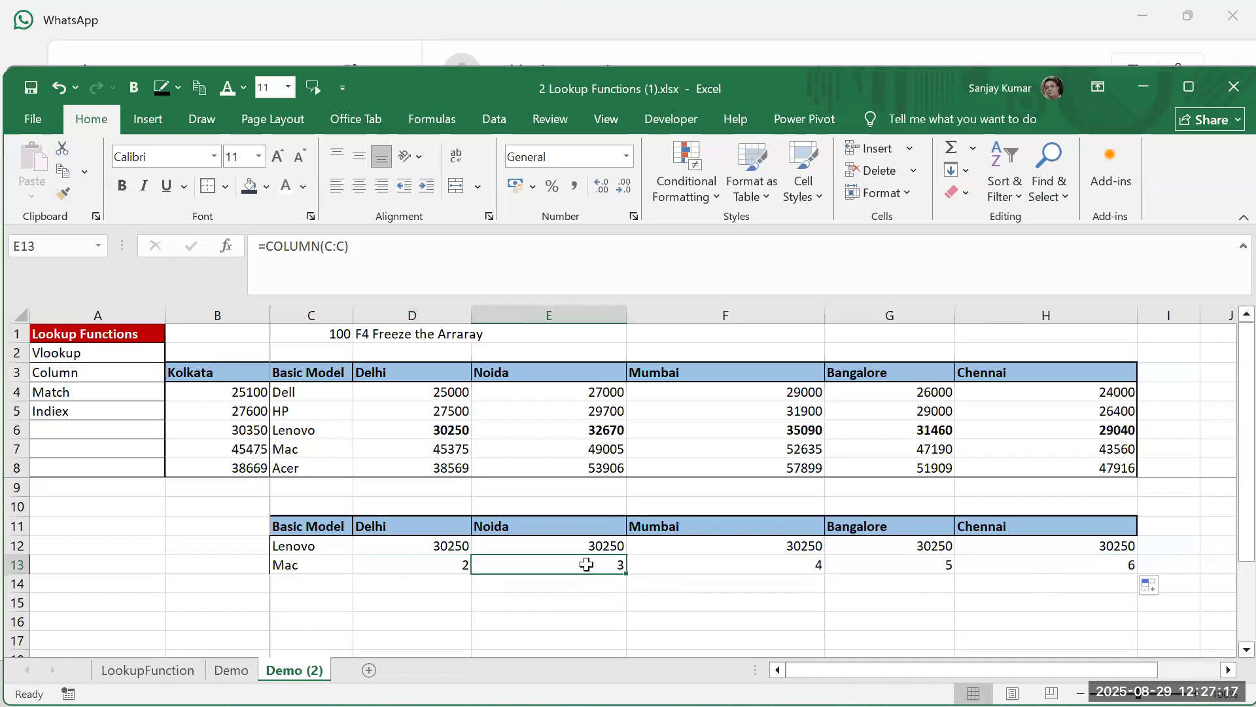
left_click(460, 564)
key("F2")
double_click(557, 564)
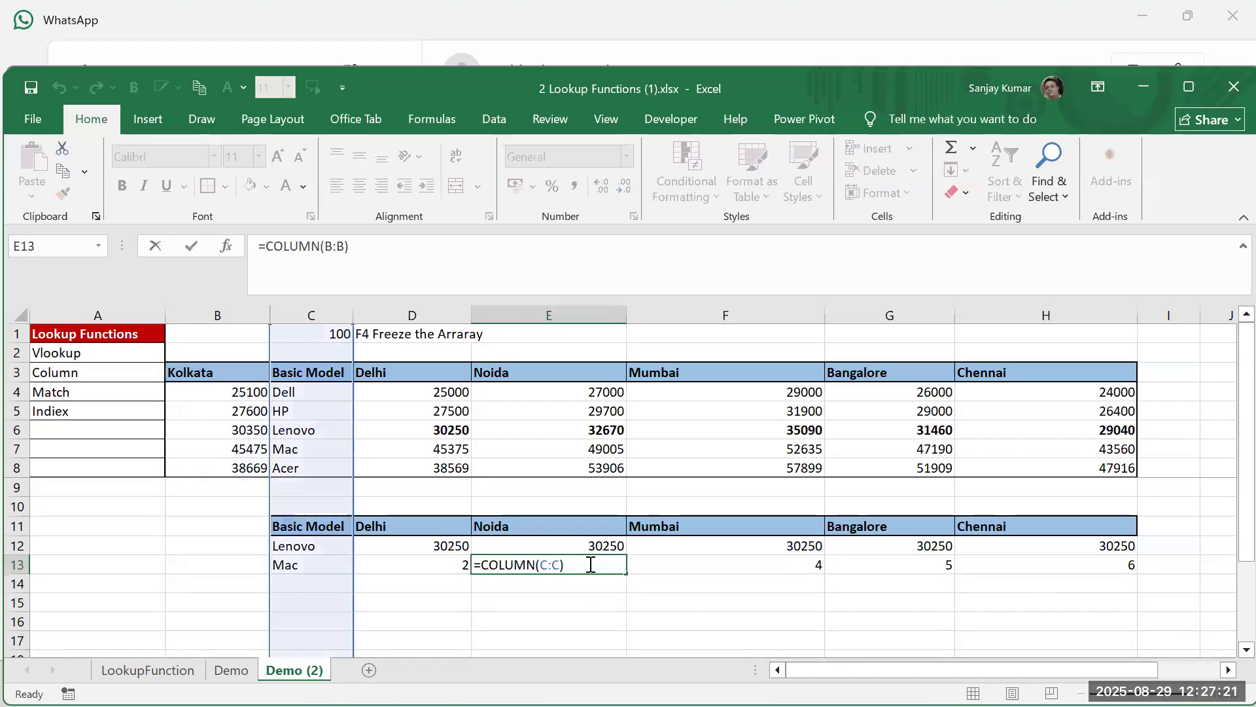
double_click(797, 568)
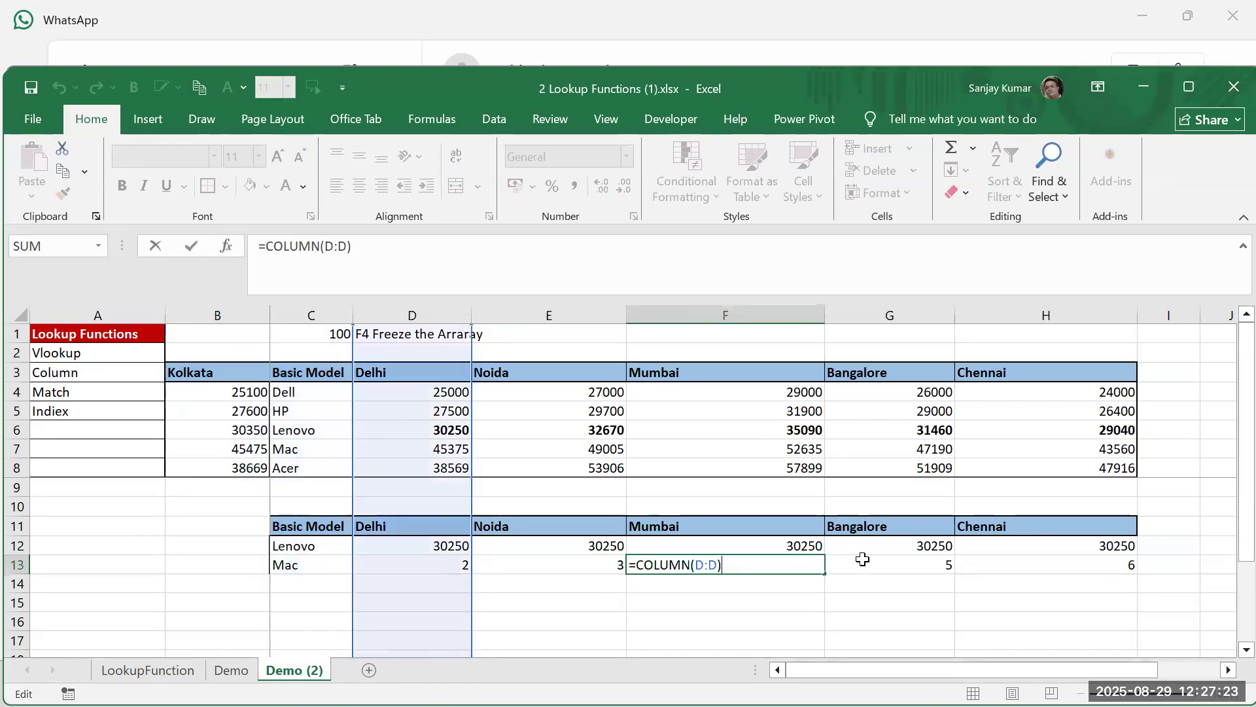
double_click(863, 564)
left_click(1091, 566)
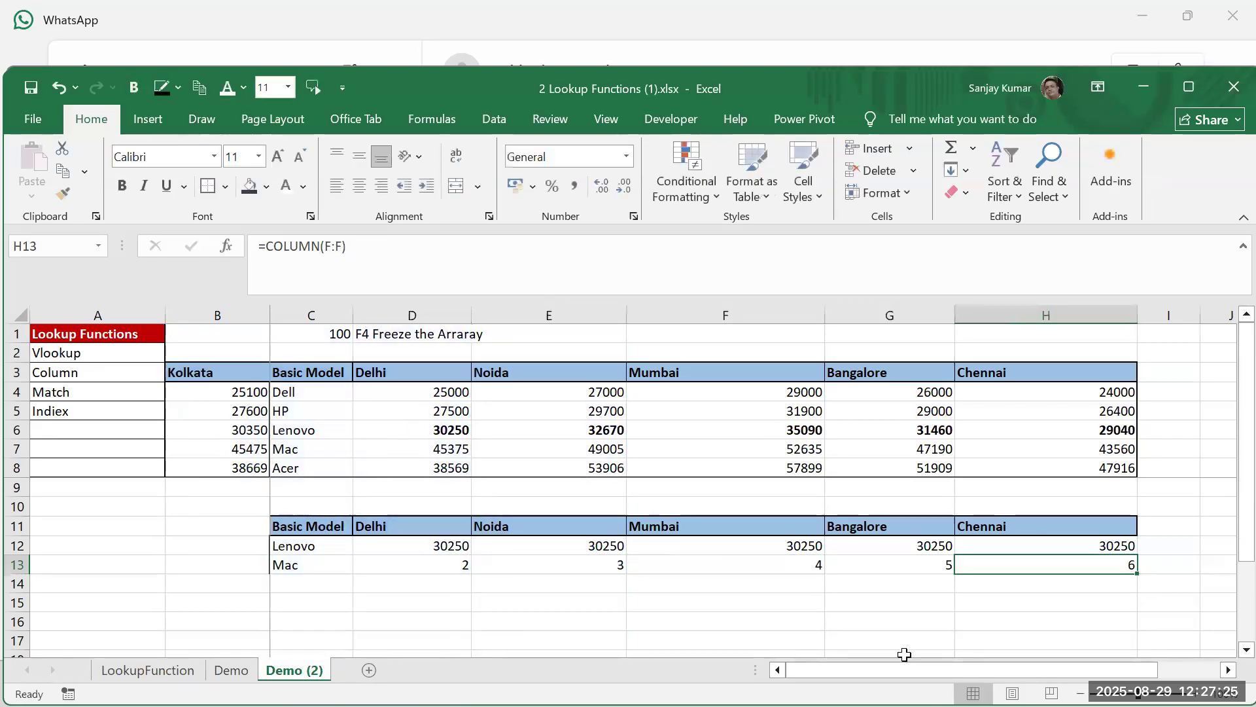
Compare the VLOOKUP formulas across the Lenovo row with the column numbers in the Mac row
left_click(458, 549)
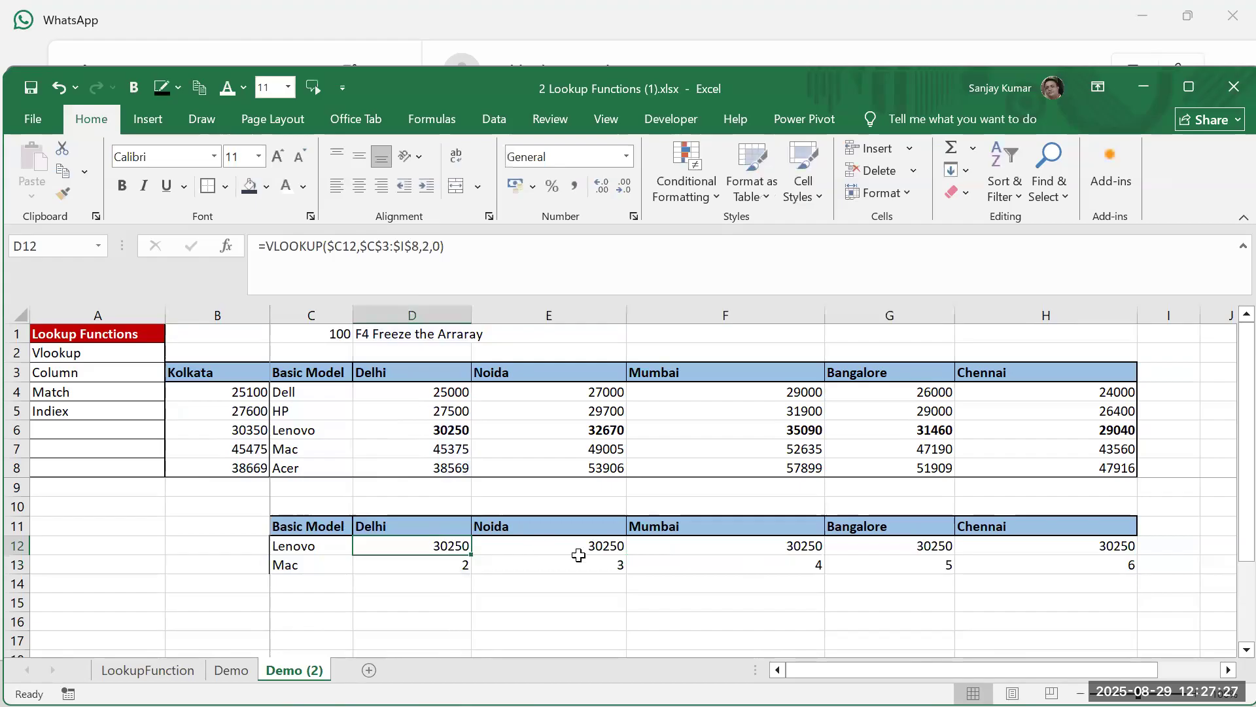
left_click(610, 545)
left_click(812, 551)
left_click(905, 548)
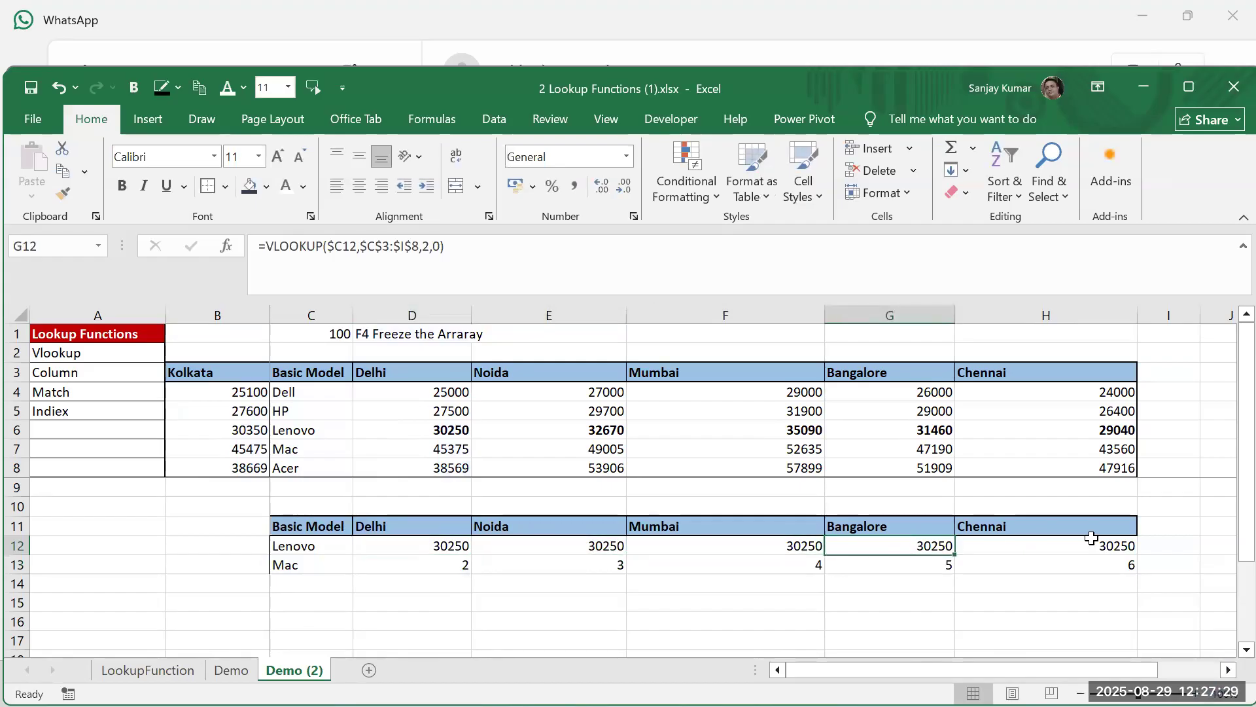
left_click(1088, 542)
left_click(427, 545)
left_click(617, 548)
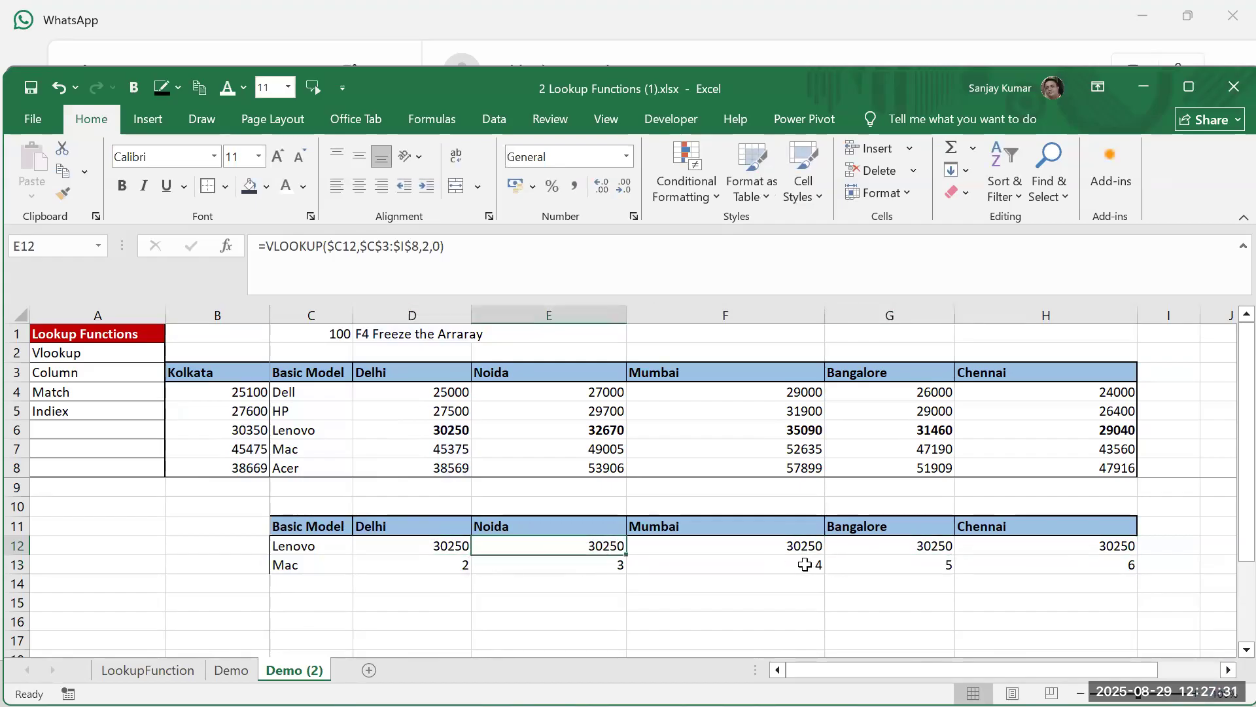
left_click(805, 564)
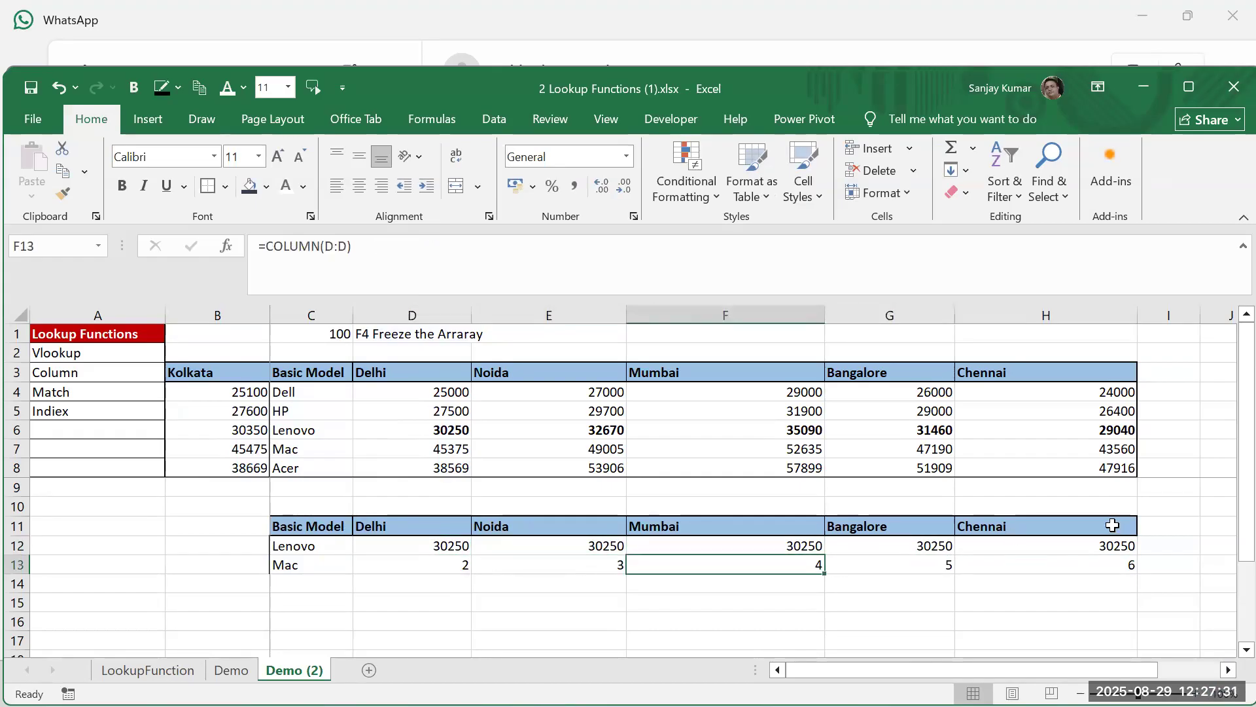
Replace the fixed column index in D12's VLOOKUP formula with COLUMN(B:B)
left_click(453, 544)
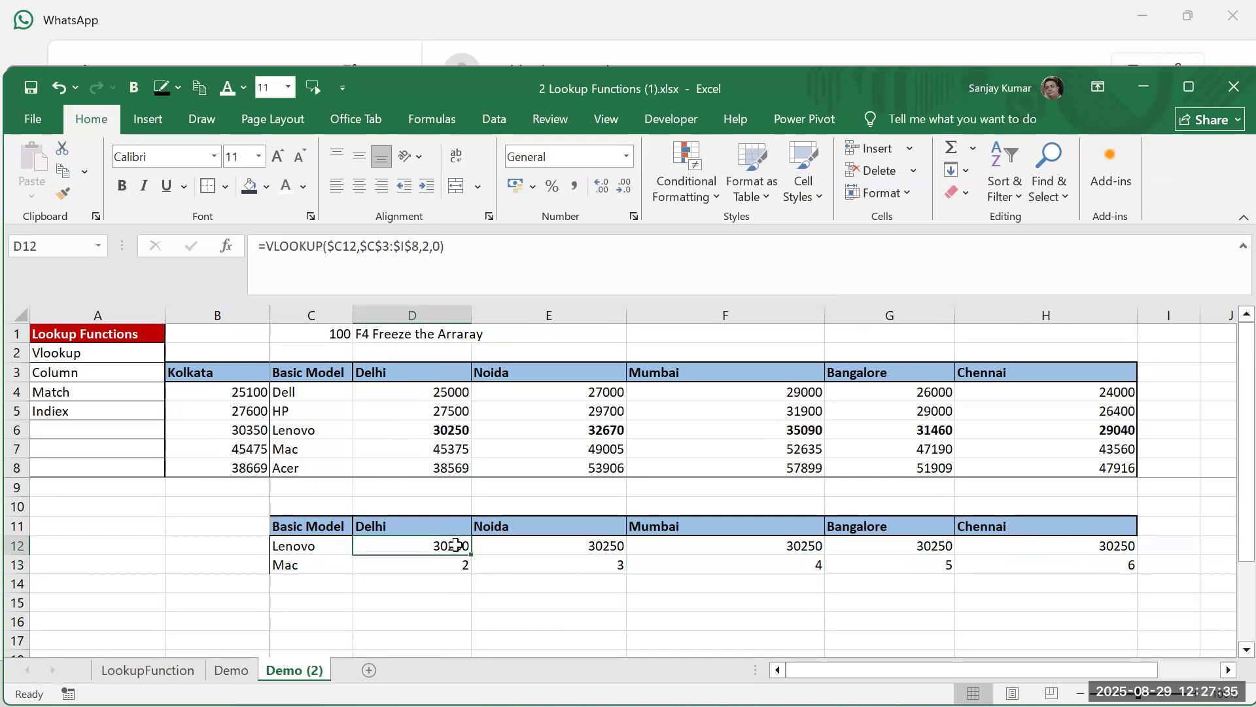
double_click(456, 545)
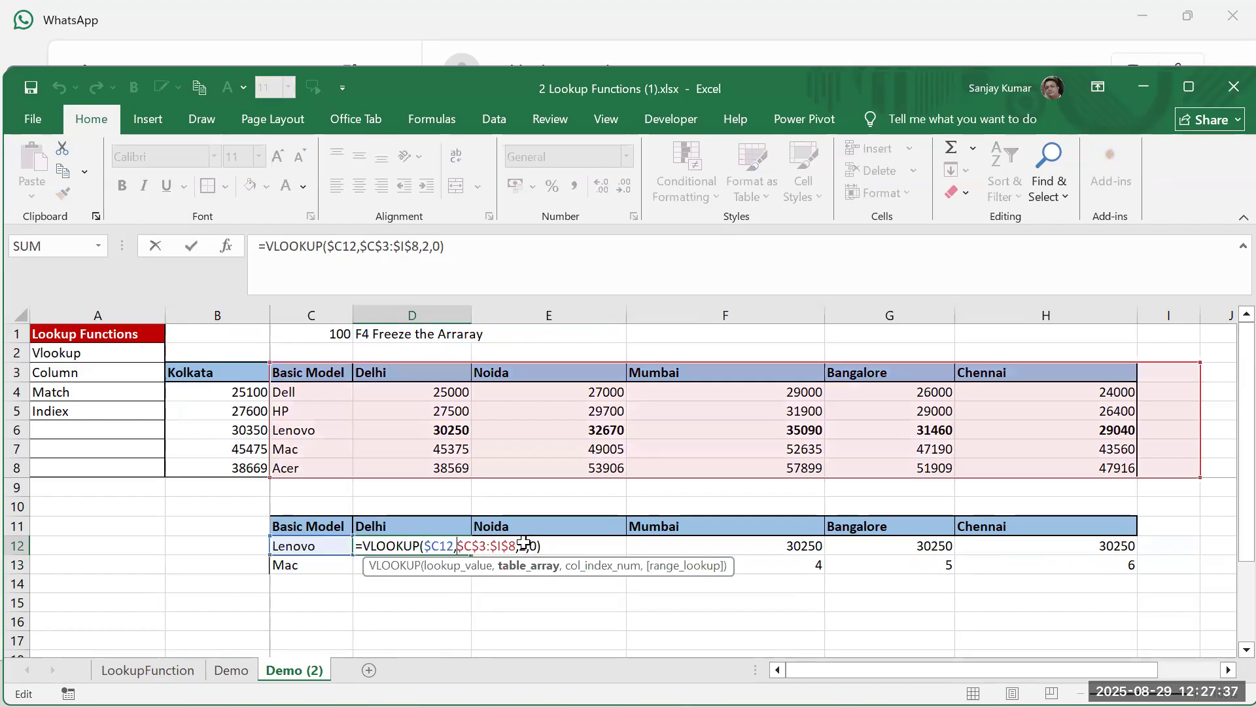
left_click(525, 545)
key("BackSpace")
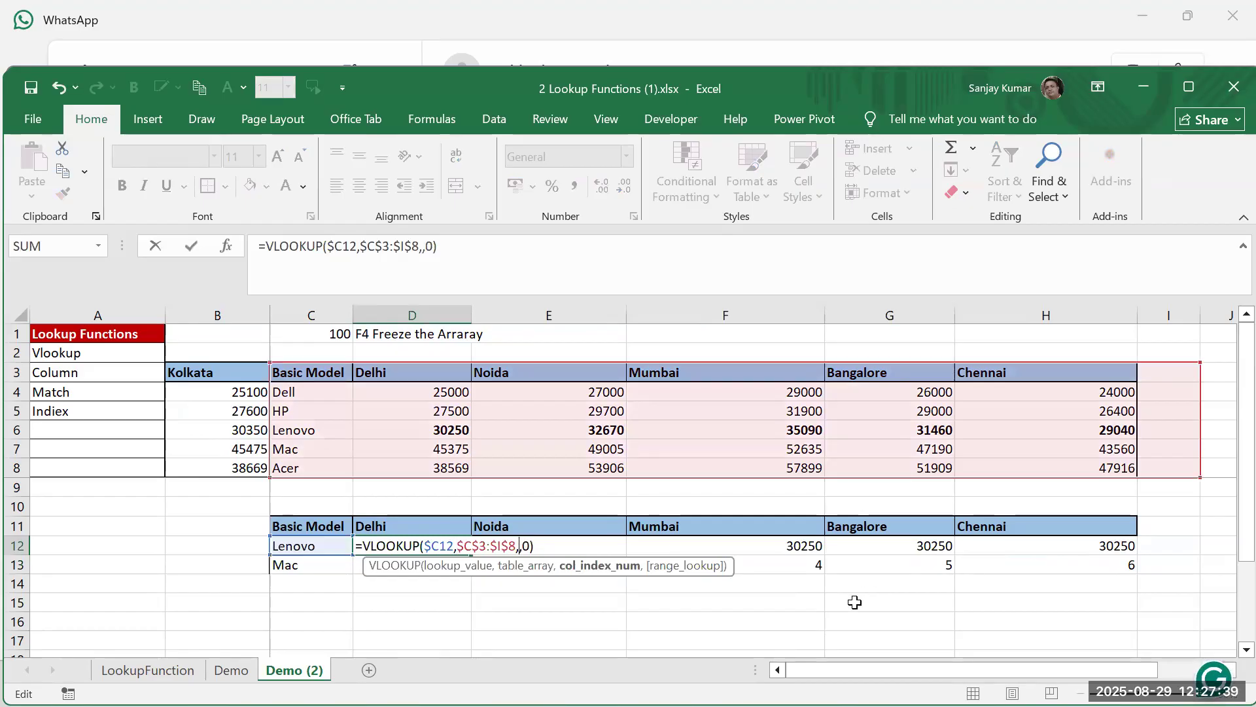
type("colum")
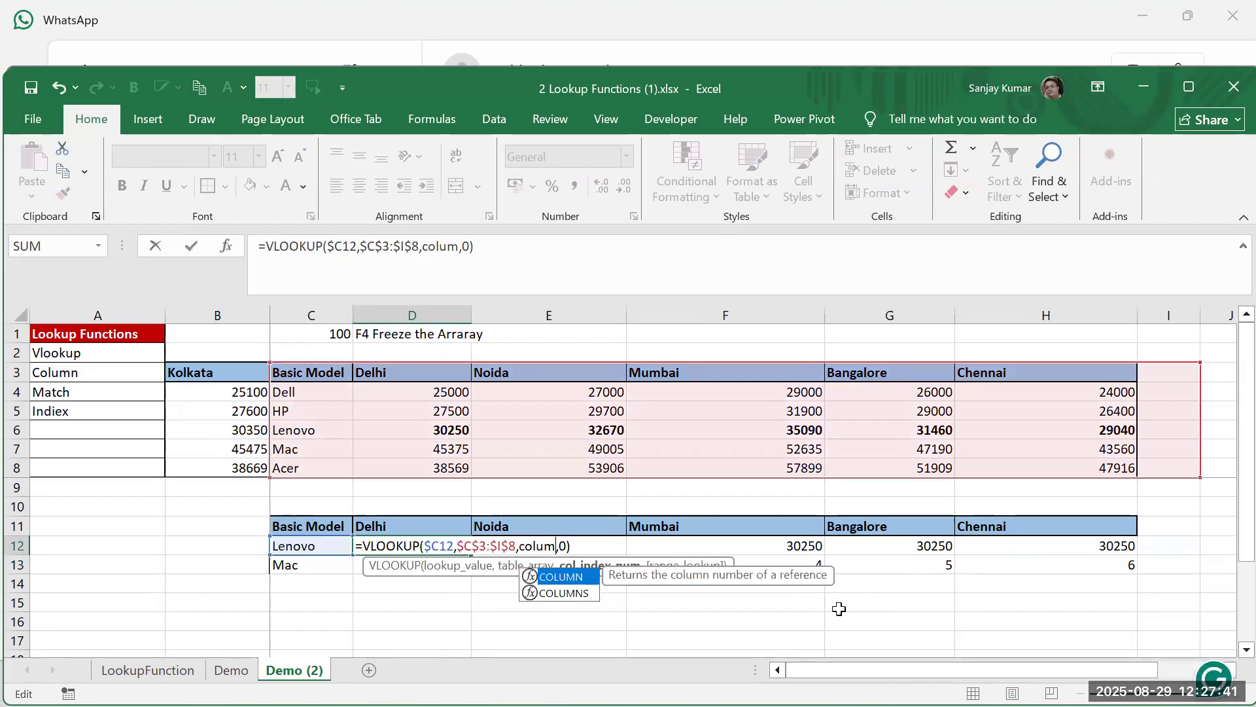
key("BackSpace")
key("BackSpace")
key("BackSpace")
key("BackSpace")
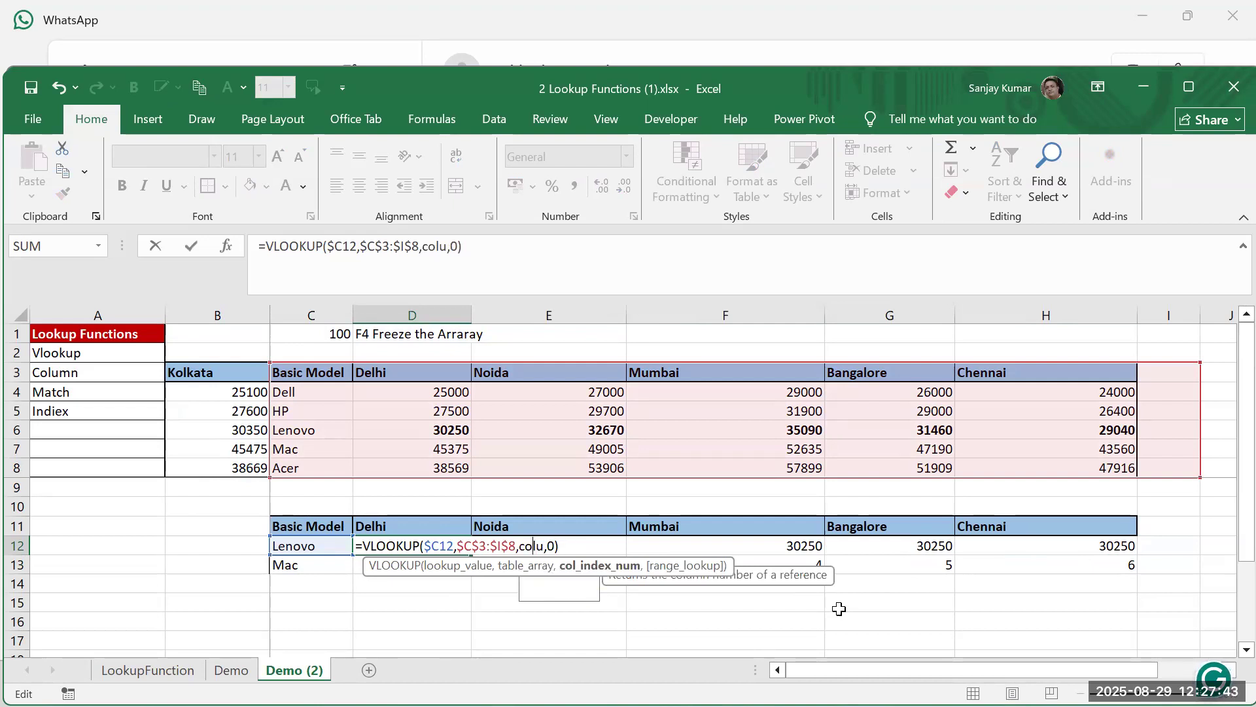
type("olumn")
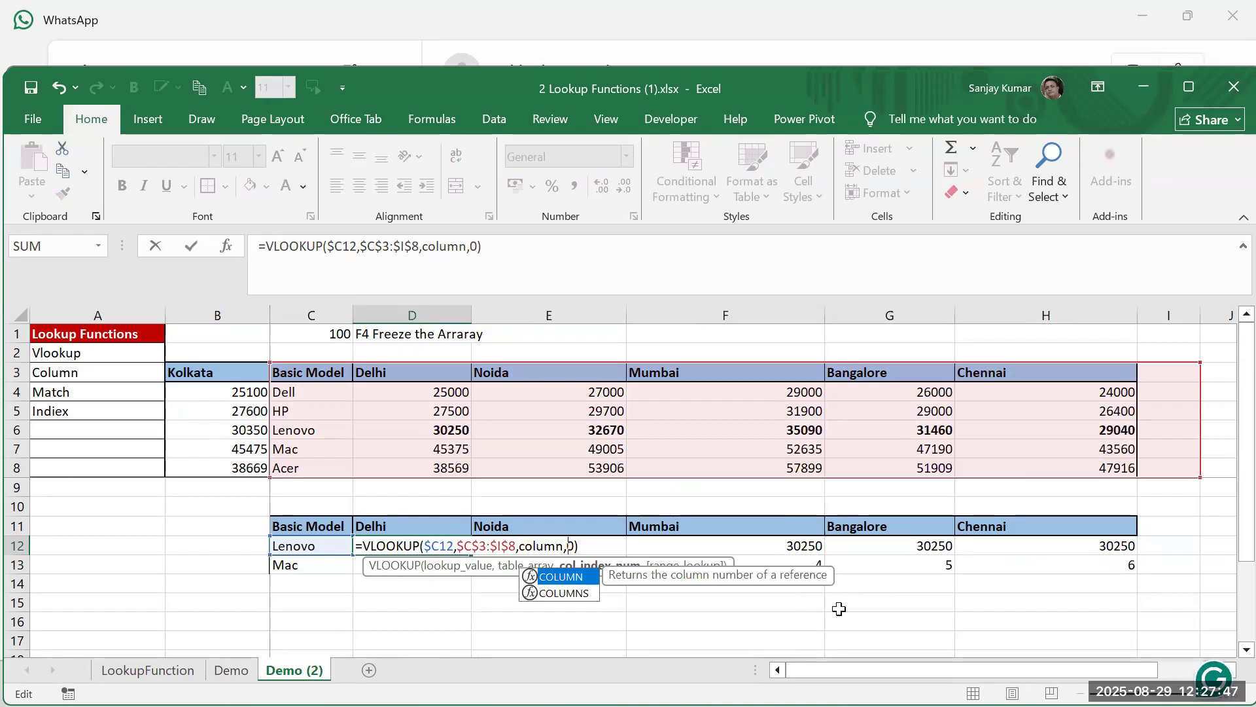
type("(B:B")
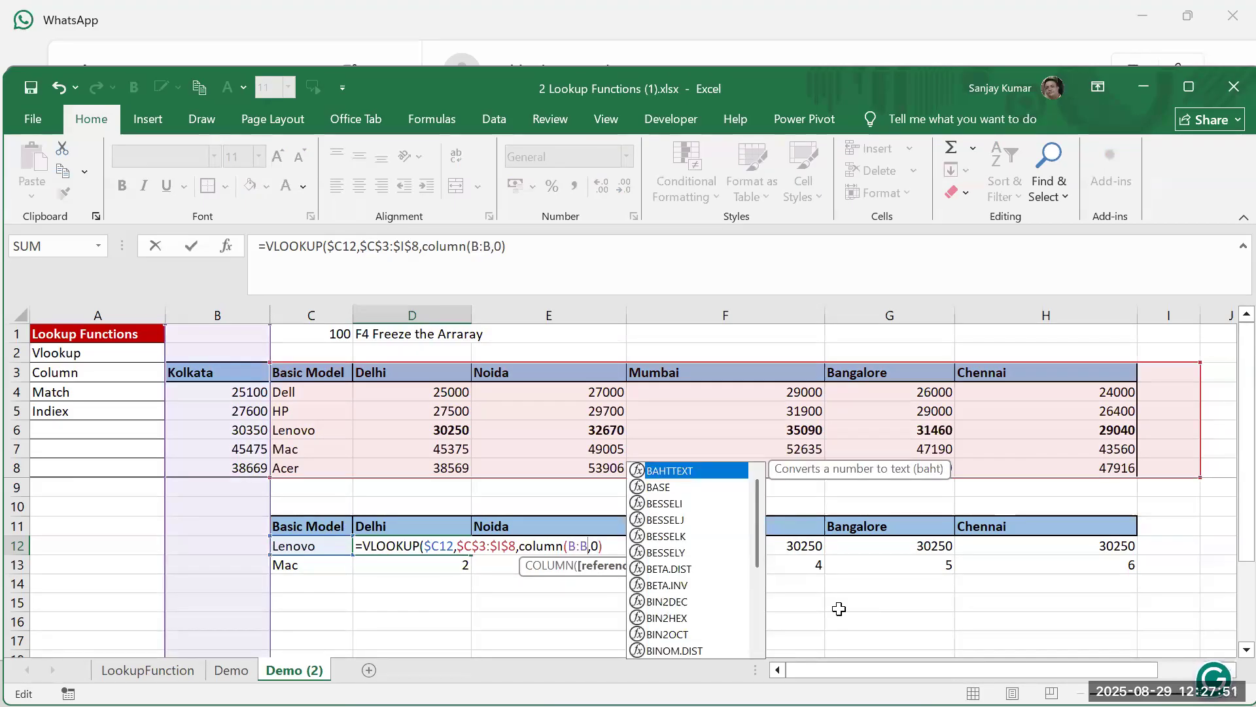
type(")")
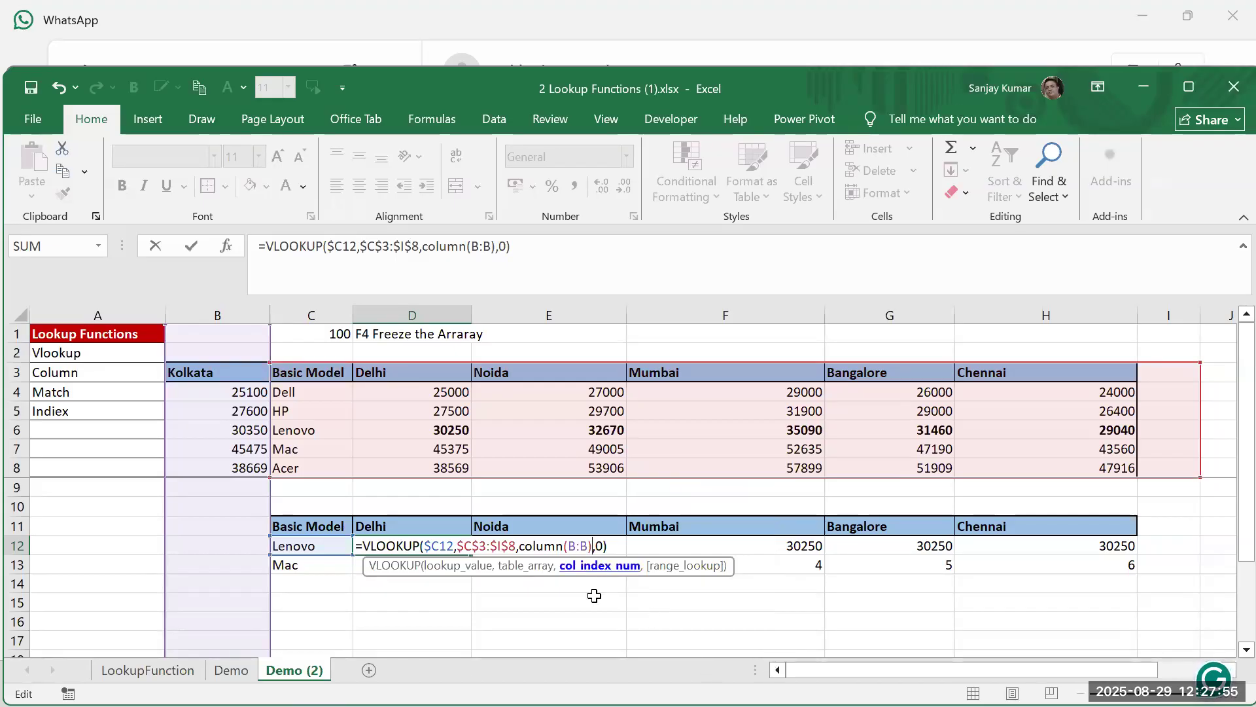
key("Return")
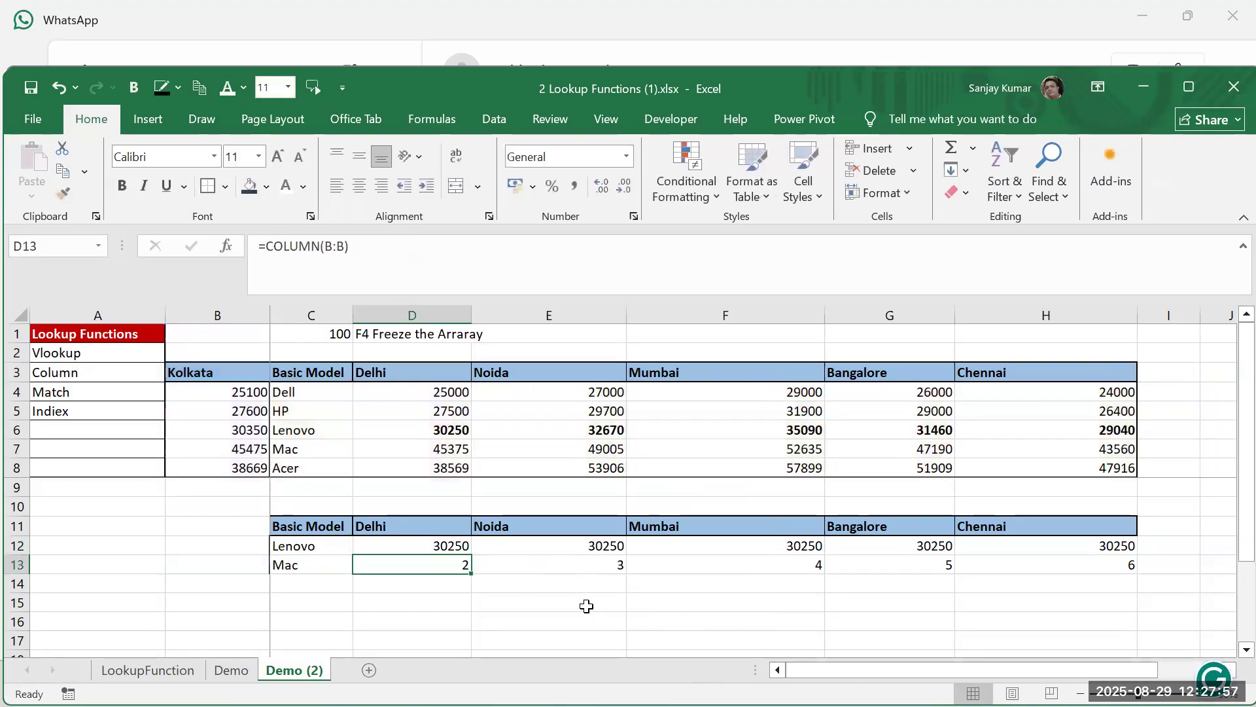
Fill the VLOOKUP formula from D12 across to H12
left_click(451, 543)
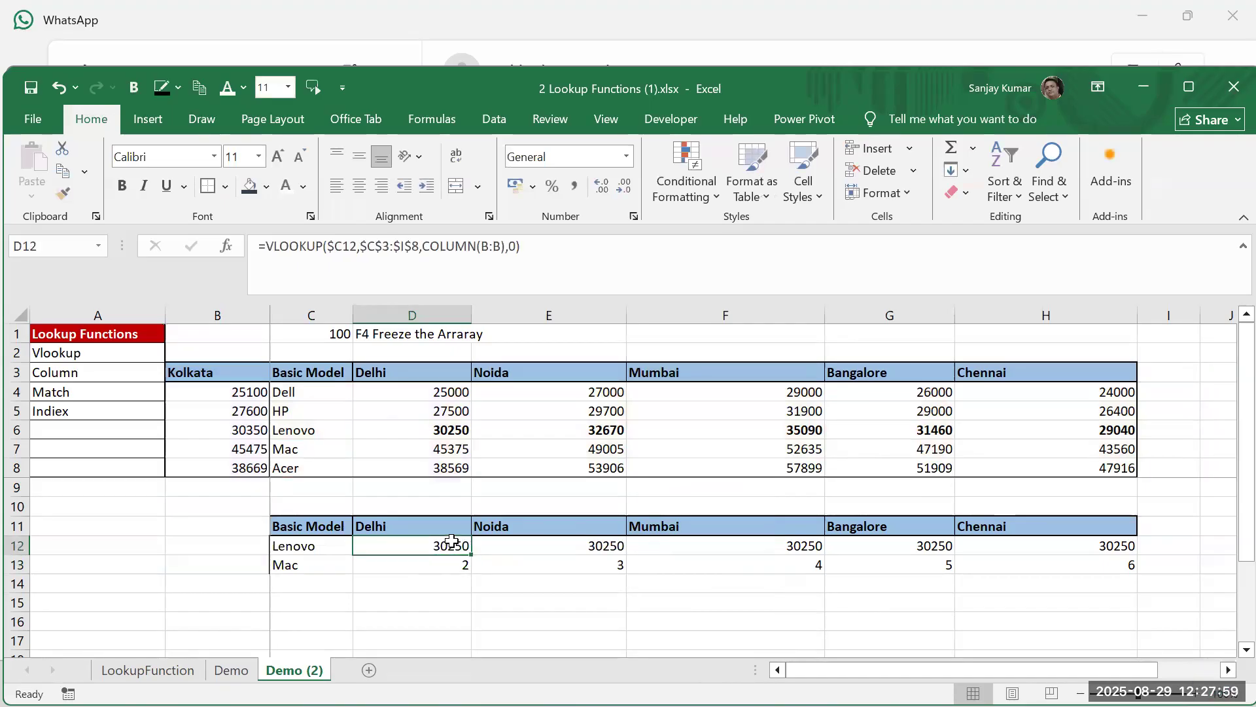
left_click(449, 563)
left_click(445, 545)
left_click_drag(471, 557, 1120, 585)
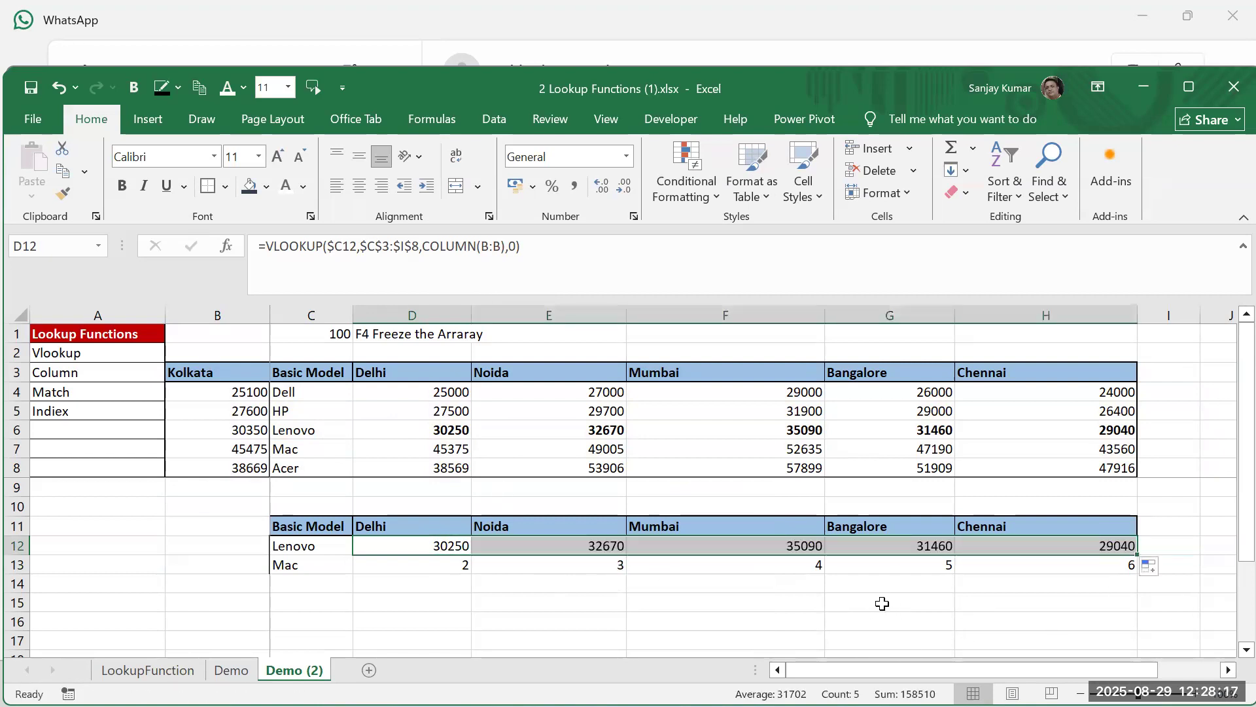
Evaluate the COLUMN(C:C) part inside E12's formula, undo the evaluation, and inspect the column reference in F12
left_click(609, 545)
double_click(609, 546)
left_click(686, 549)
left_click(736, 567)
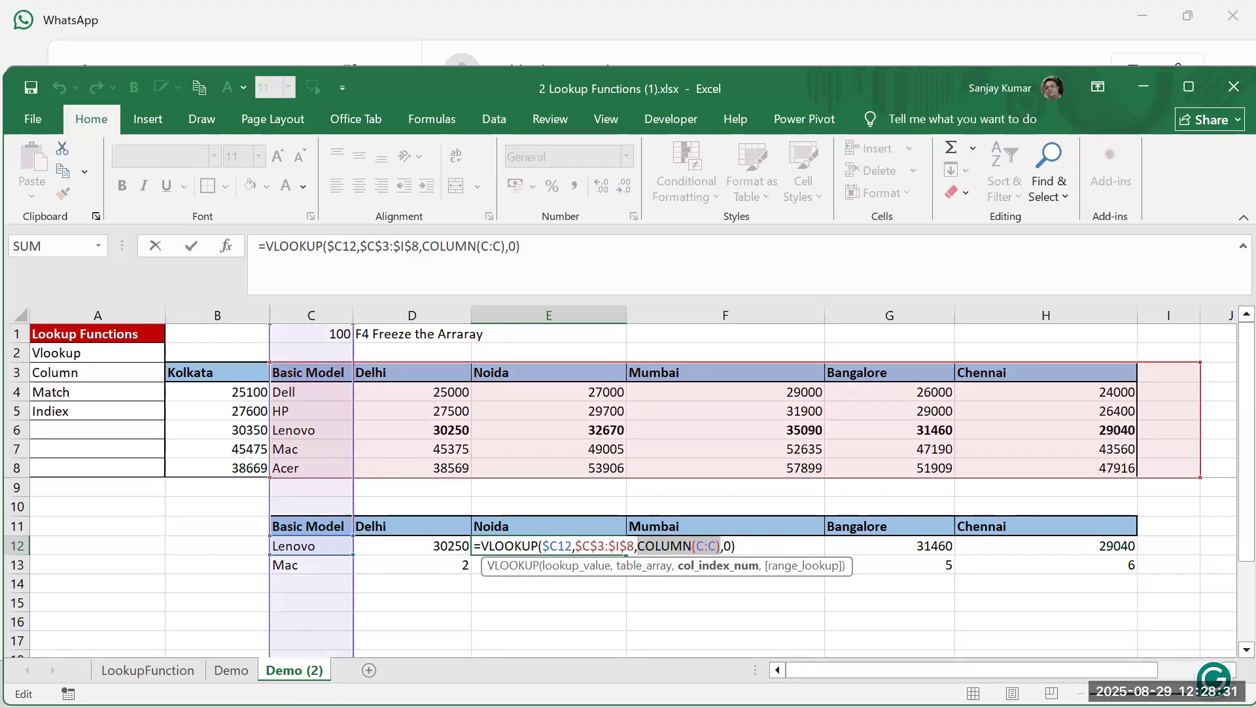
key("F9")
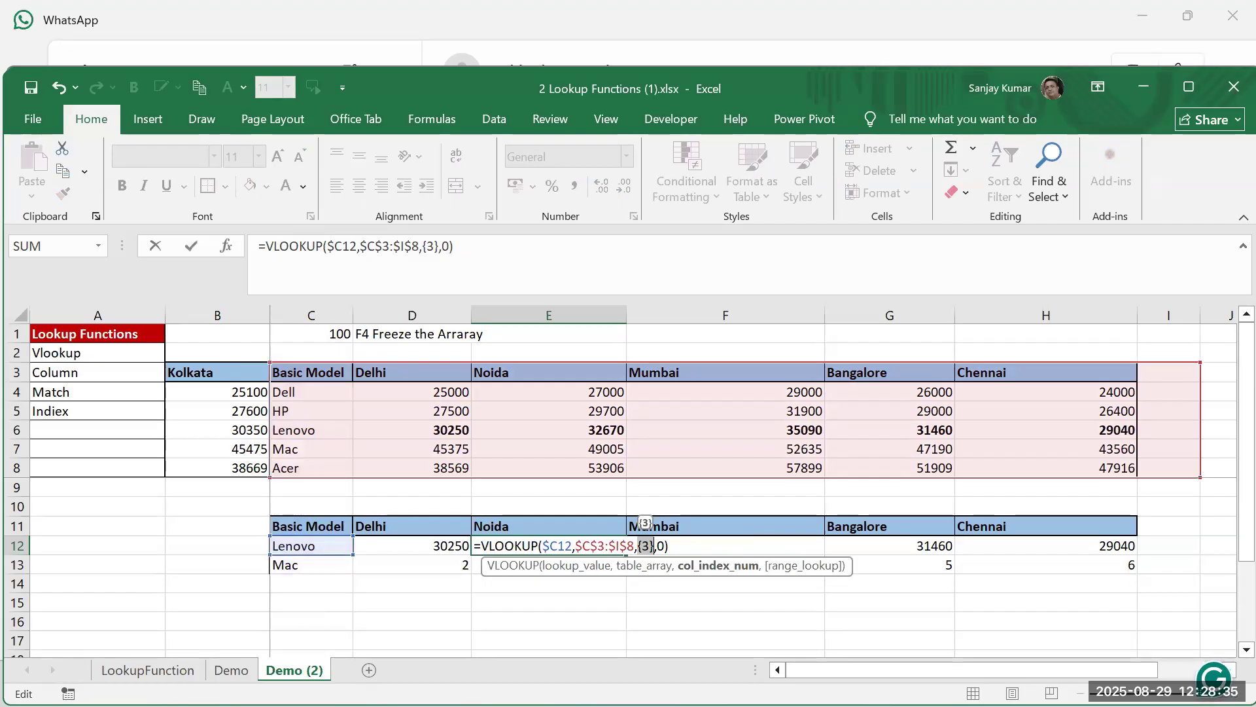
key("ctrl+z")
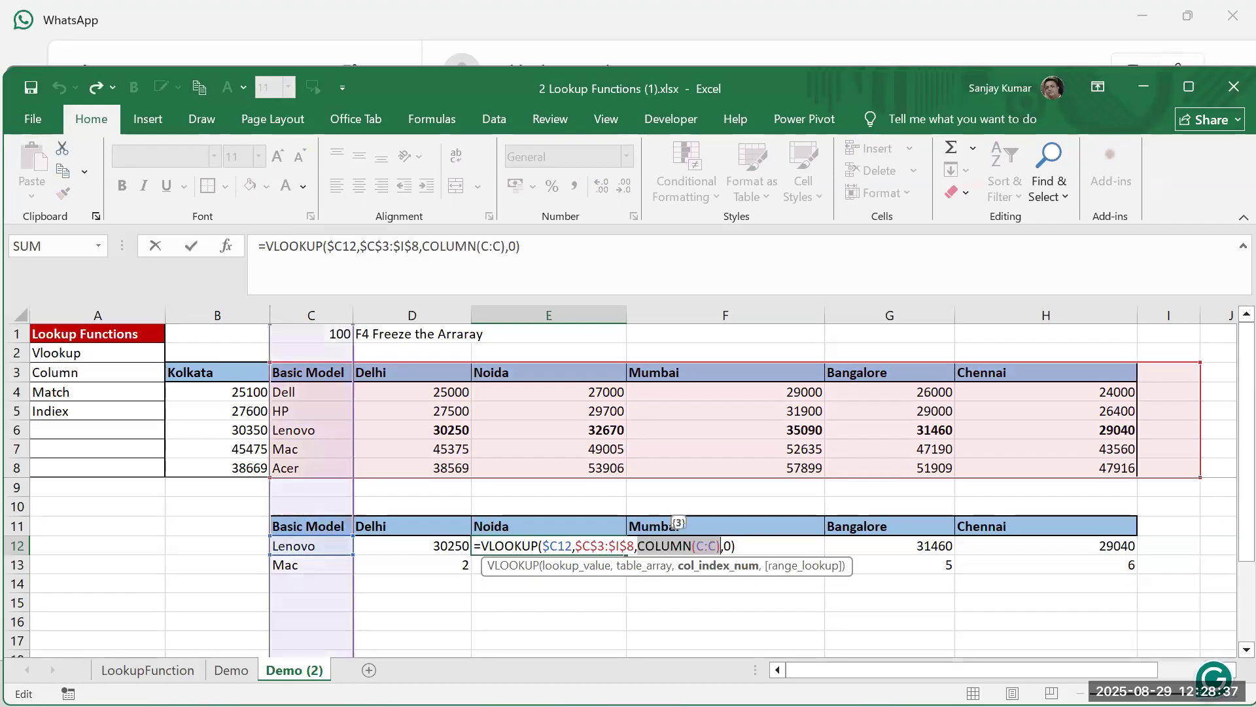
key("Return")
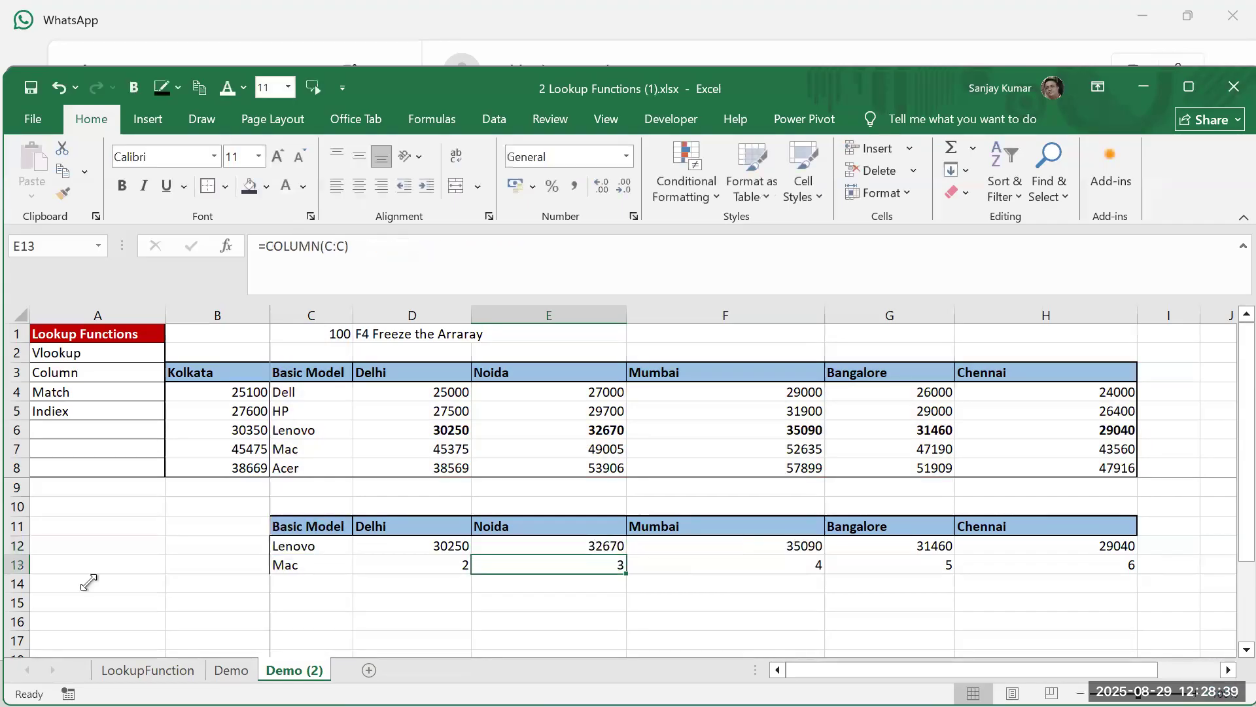
double_click(712, 545)
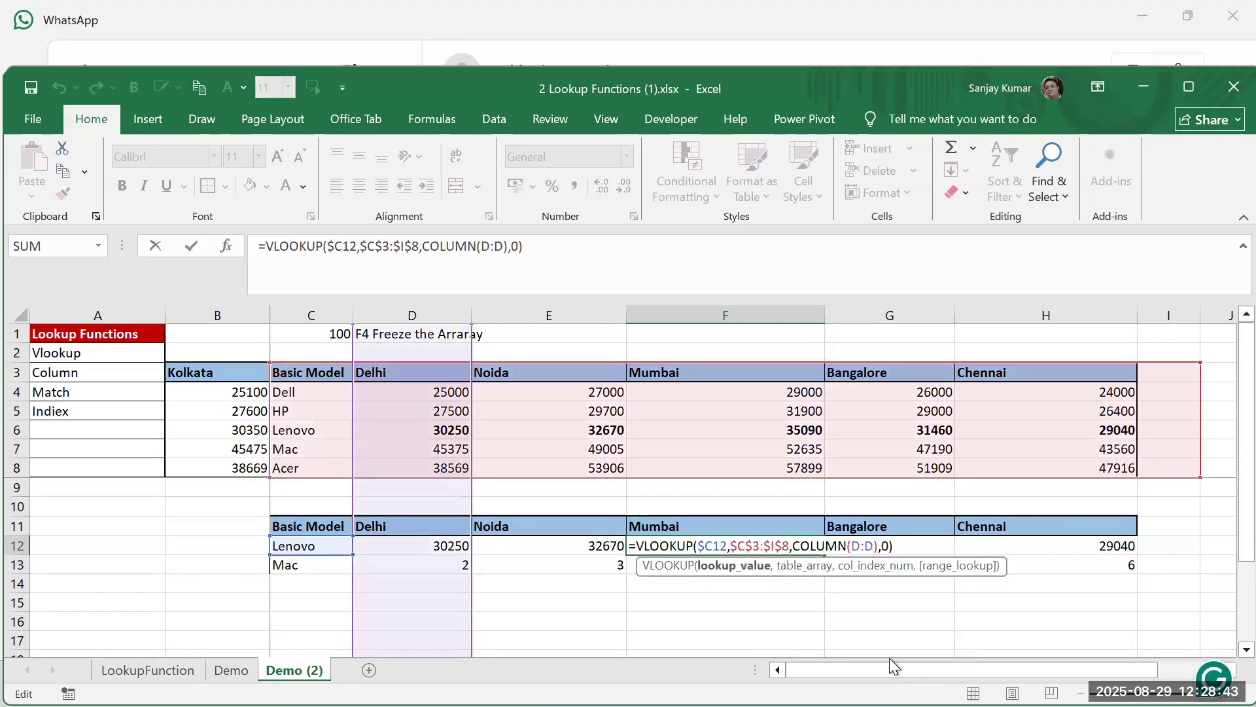
key("ctrl+Return")
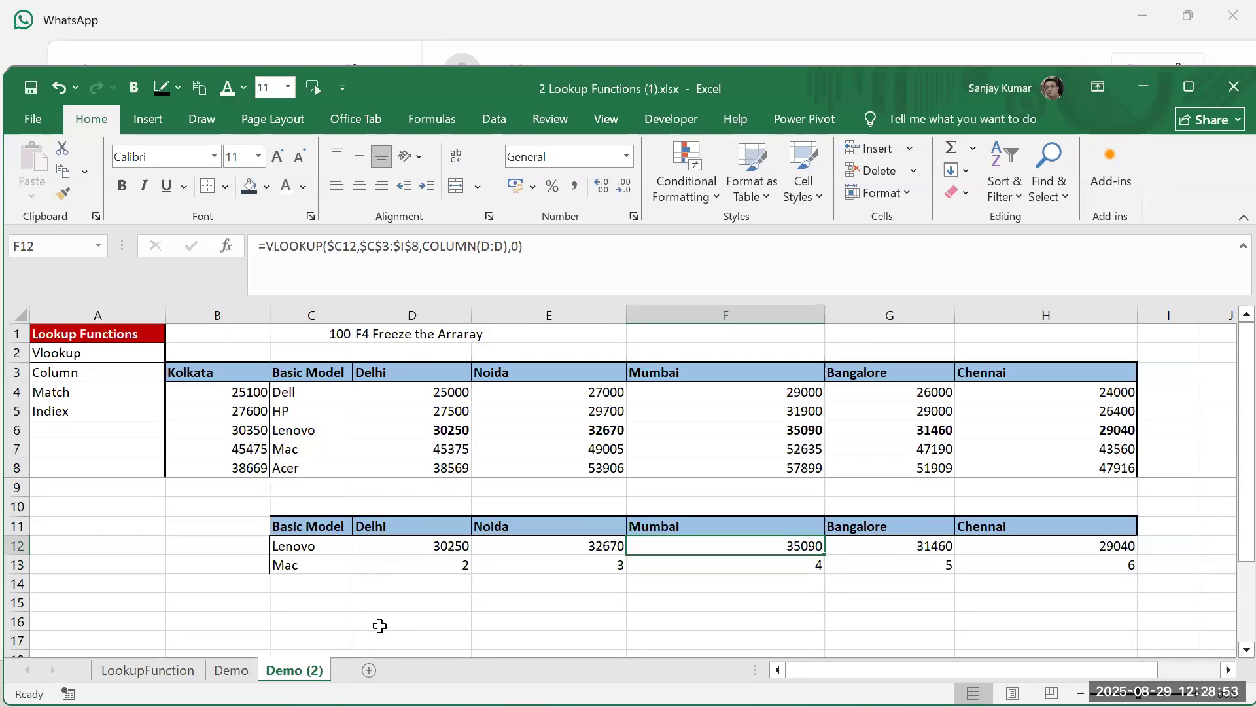
Switch to the Book3 workbook and lock the lookup value's column in D4's VLOOKUP as $C4
key("alt+Tab")
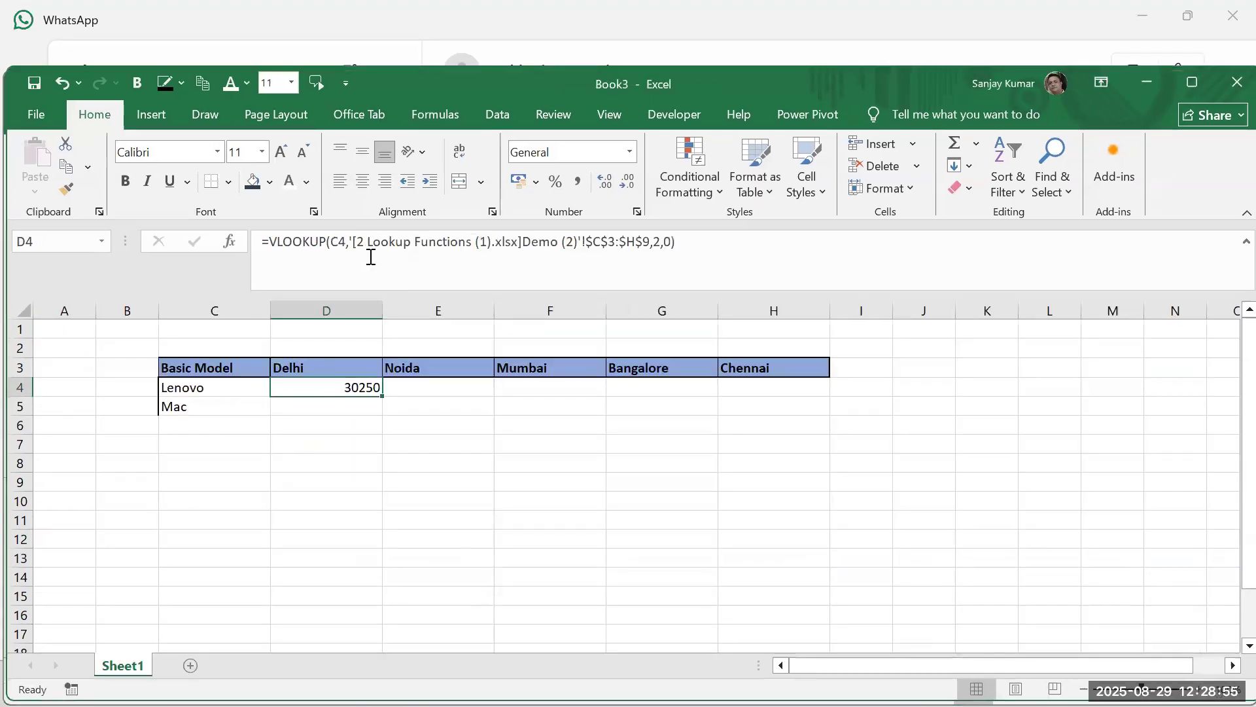
left_click(337, 245)
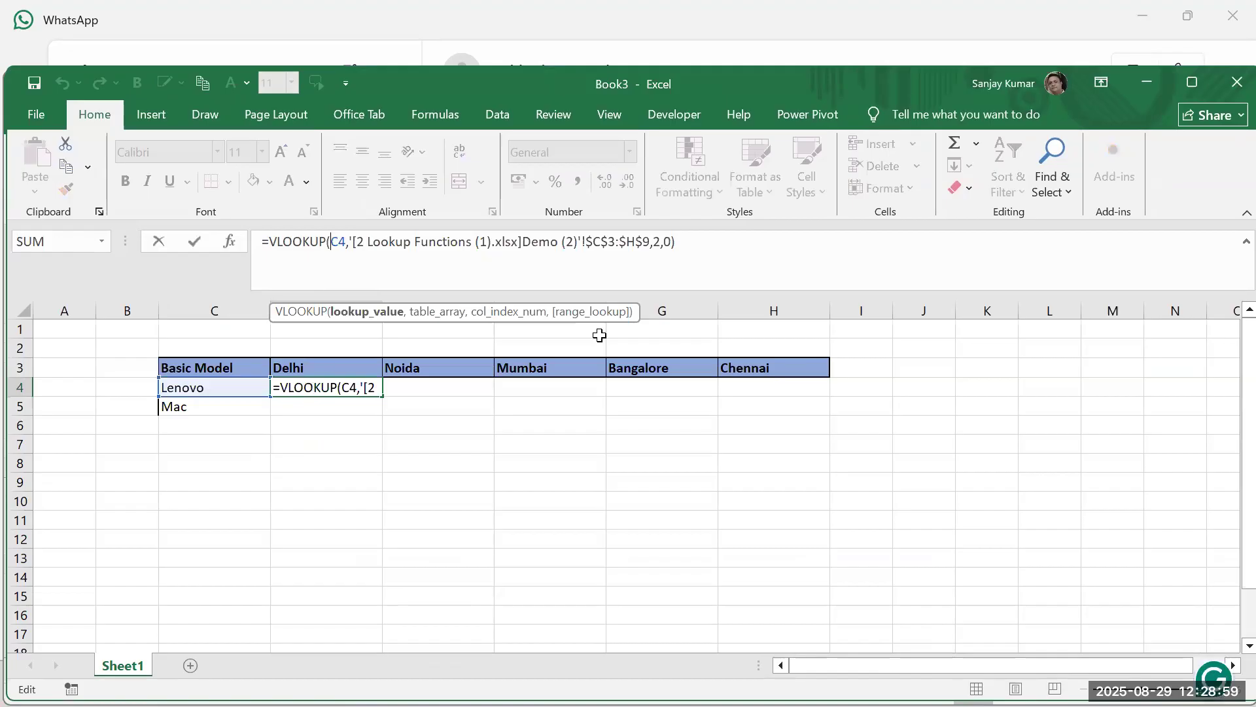
type("$")
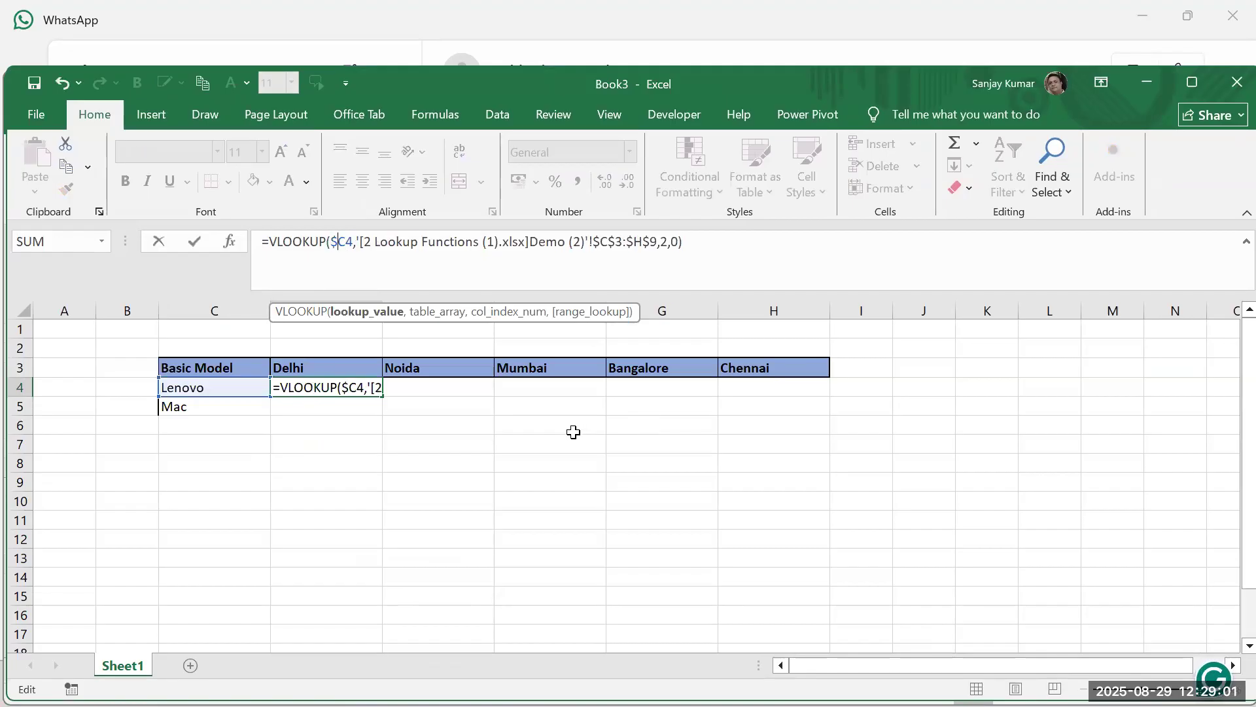
key("Return")
Replace the fixed column index in D4's cross-workbook VLOOKUP with COLUMN(B:B)
double_click(368, 389)
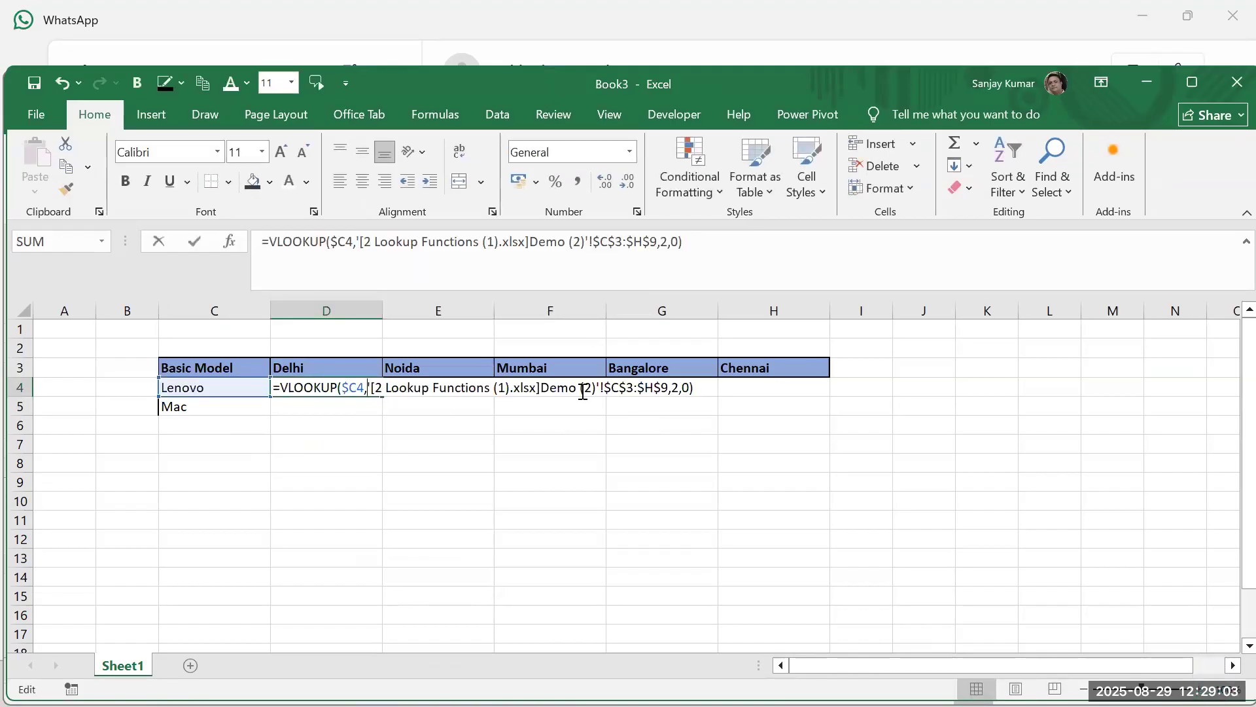
left_click(678, 390)
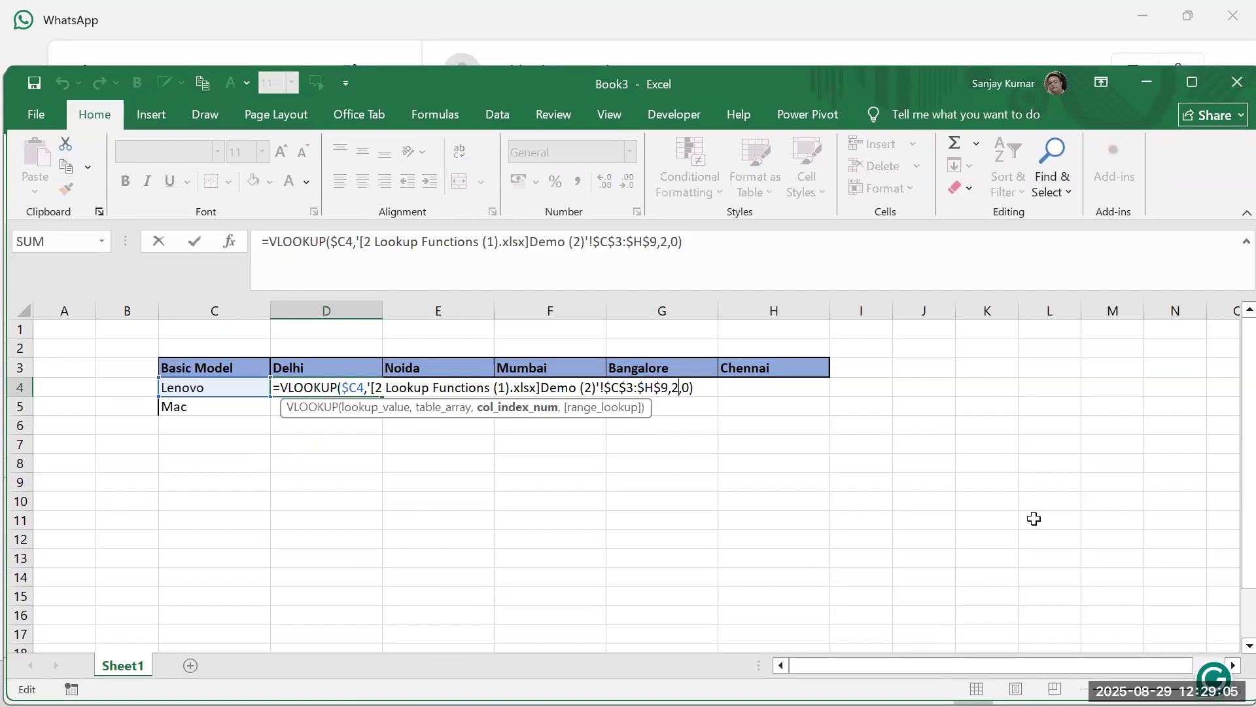
key("BackSpace")
type("column")
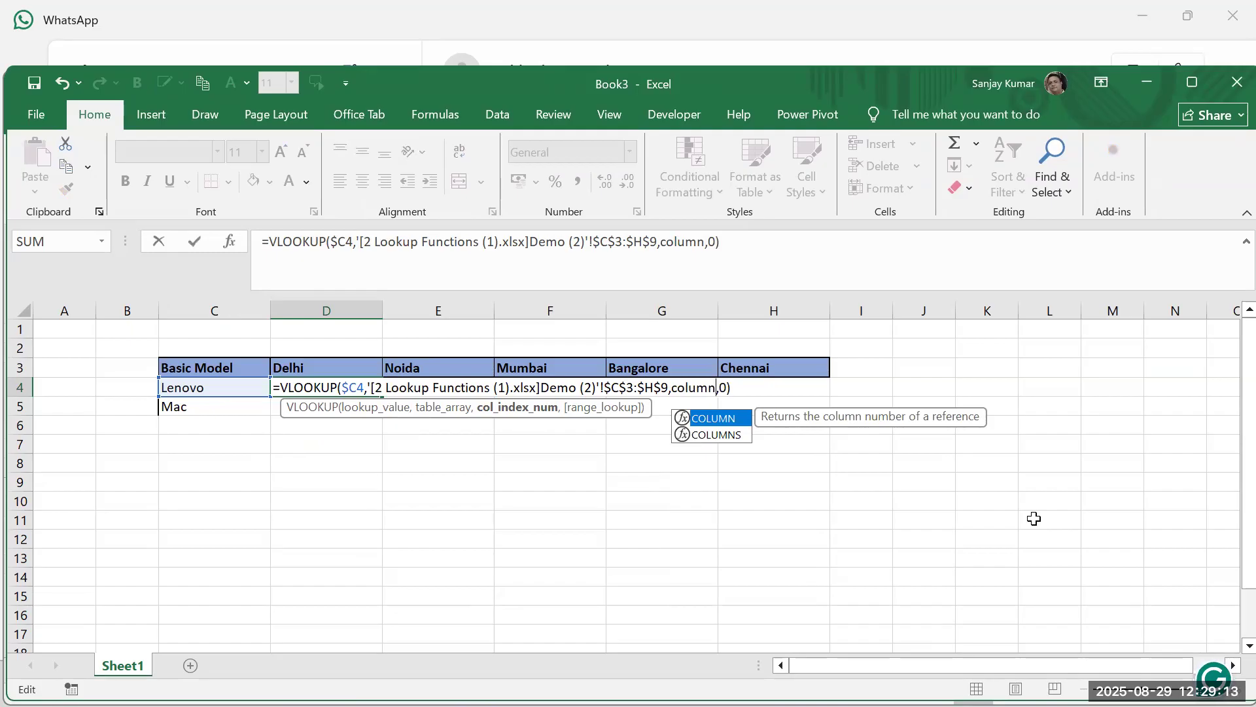
type("(")
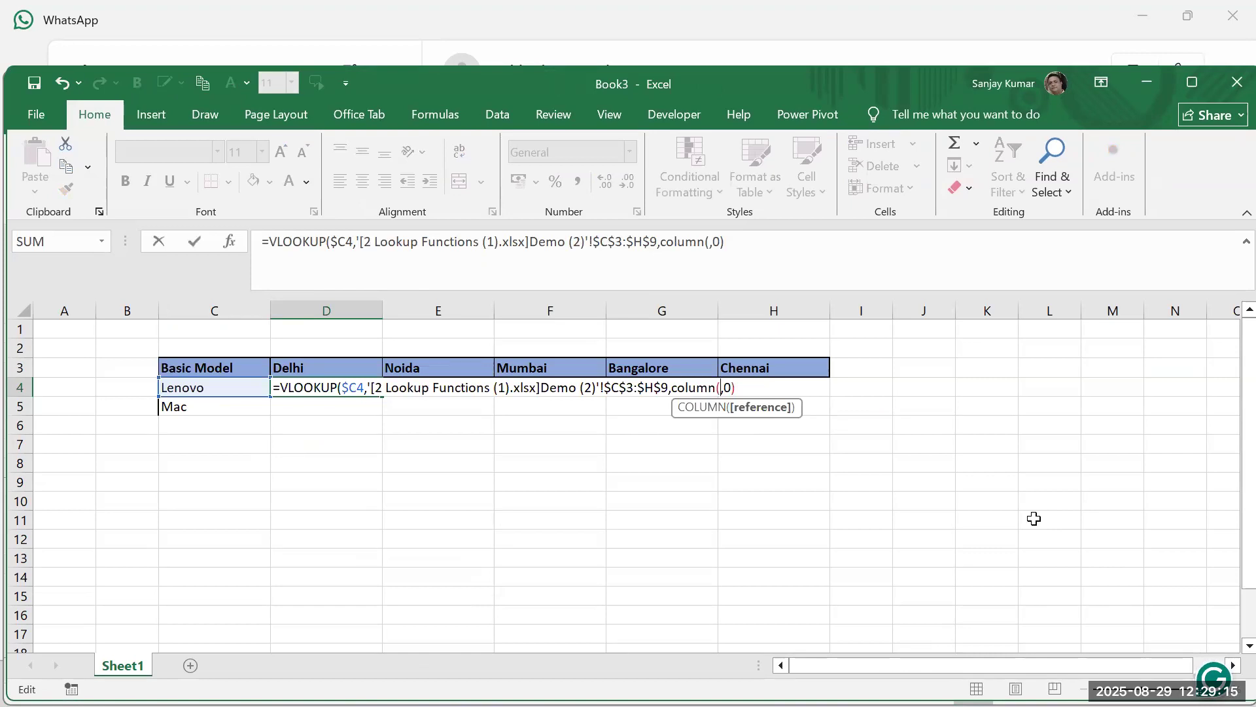
type("B:B")
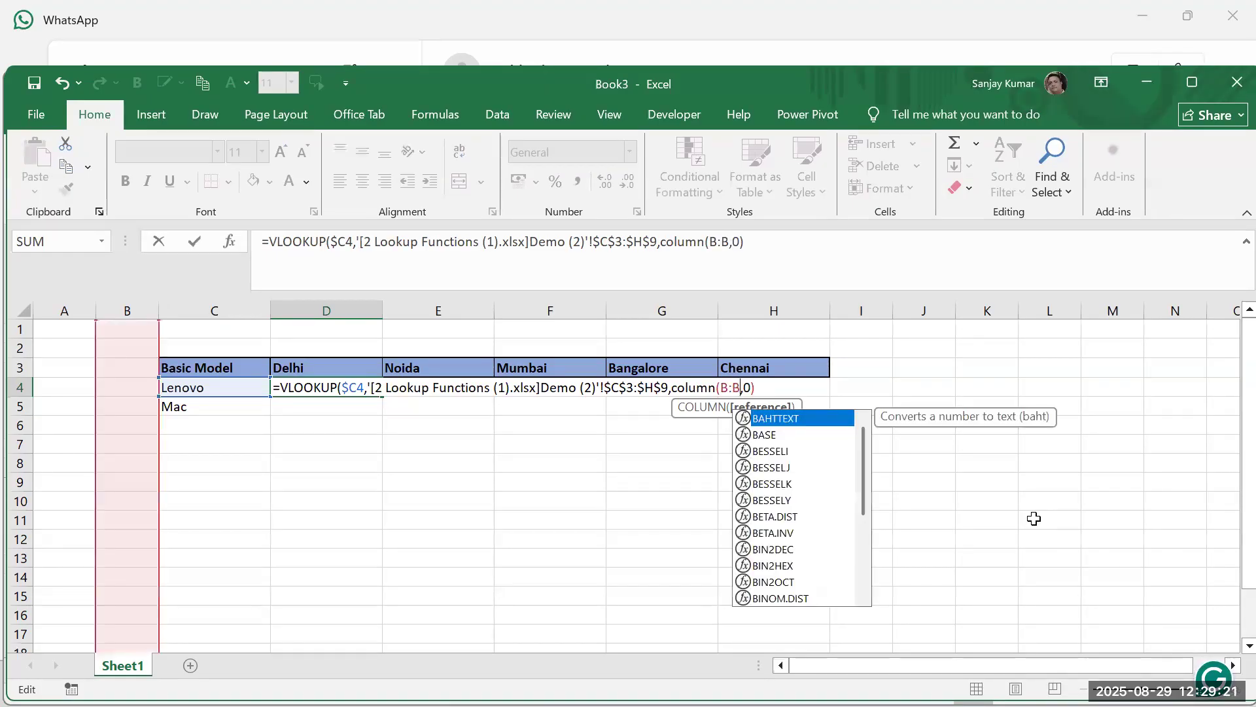
type(")")
key("Return")
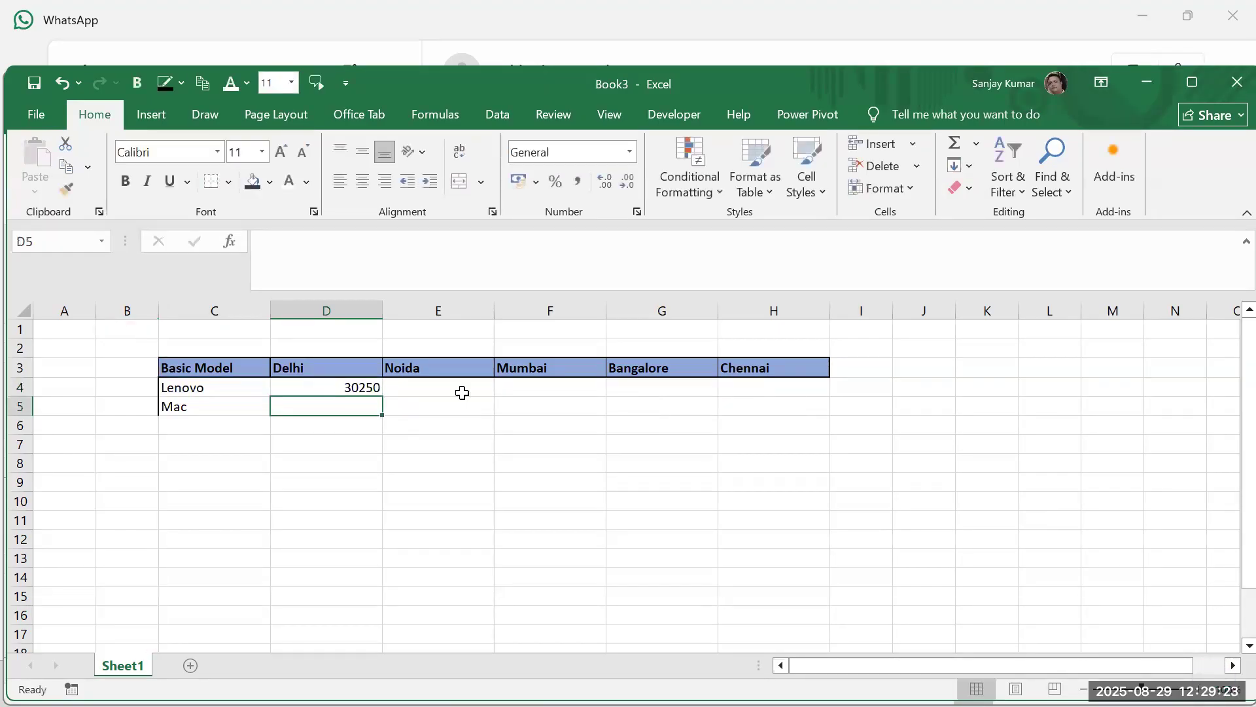
Fill the VLOOKUP formula from D4 across to H4 and check the copied formulas
left_click(374, 392)
left_click_drag(382, 395, 792, 390)
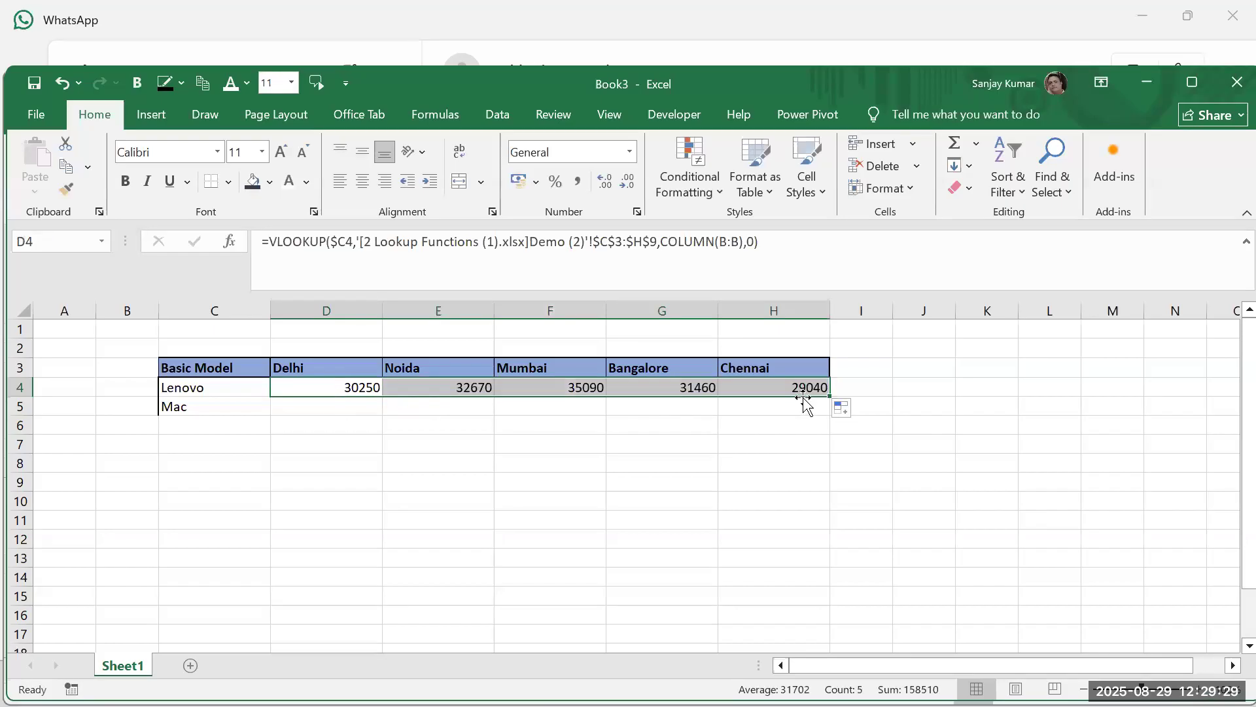
left_click(323, 385)
left_click(547, 385)
left_click(701, 386)
left_click(801, 388)
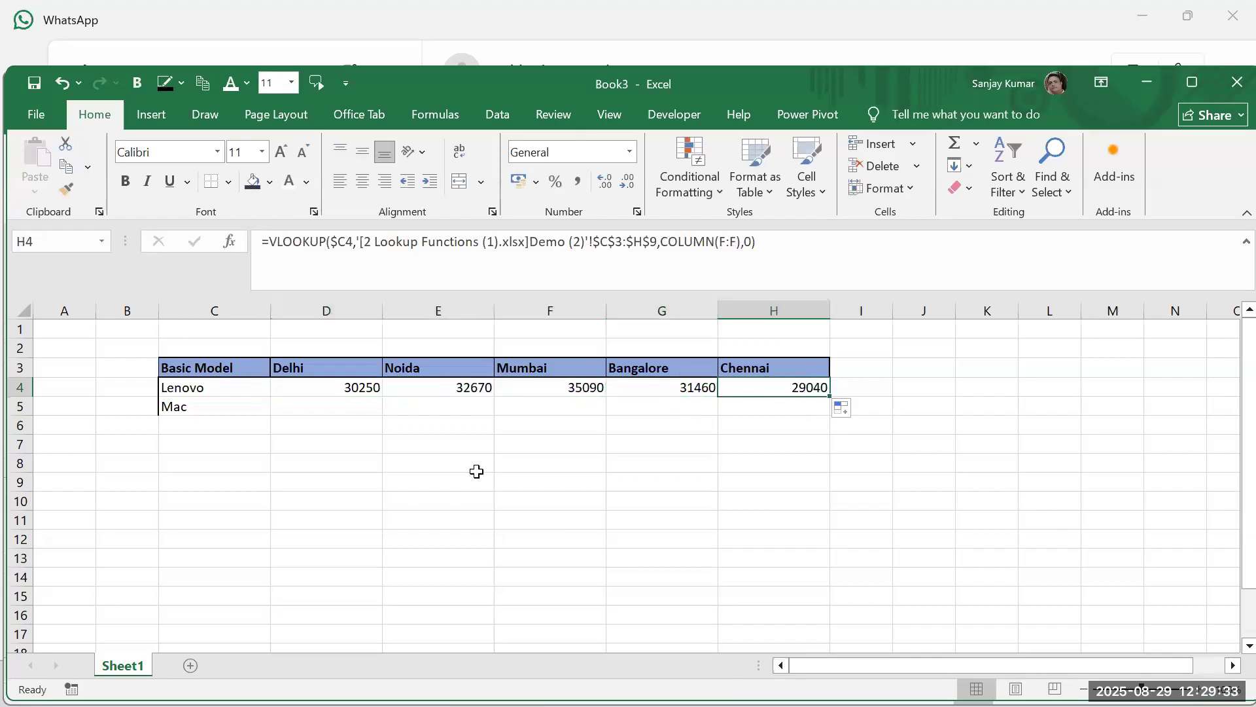
Return to the 2 Lookup Functions (1) workbook and review Lenovo's city prices in the source table
key("ctrl+Tab")
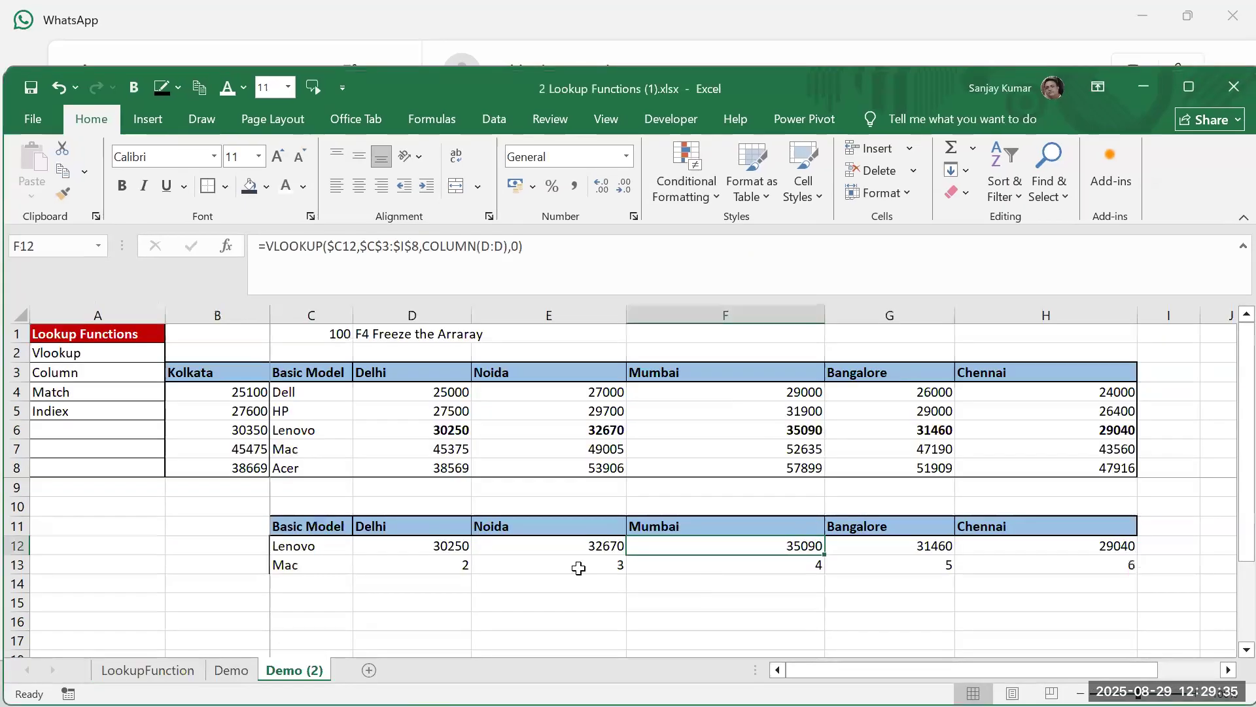
left_click(572, 563)
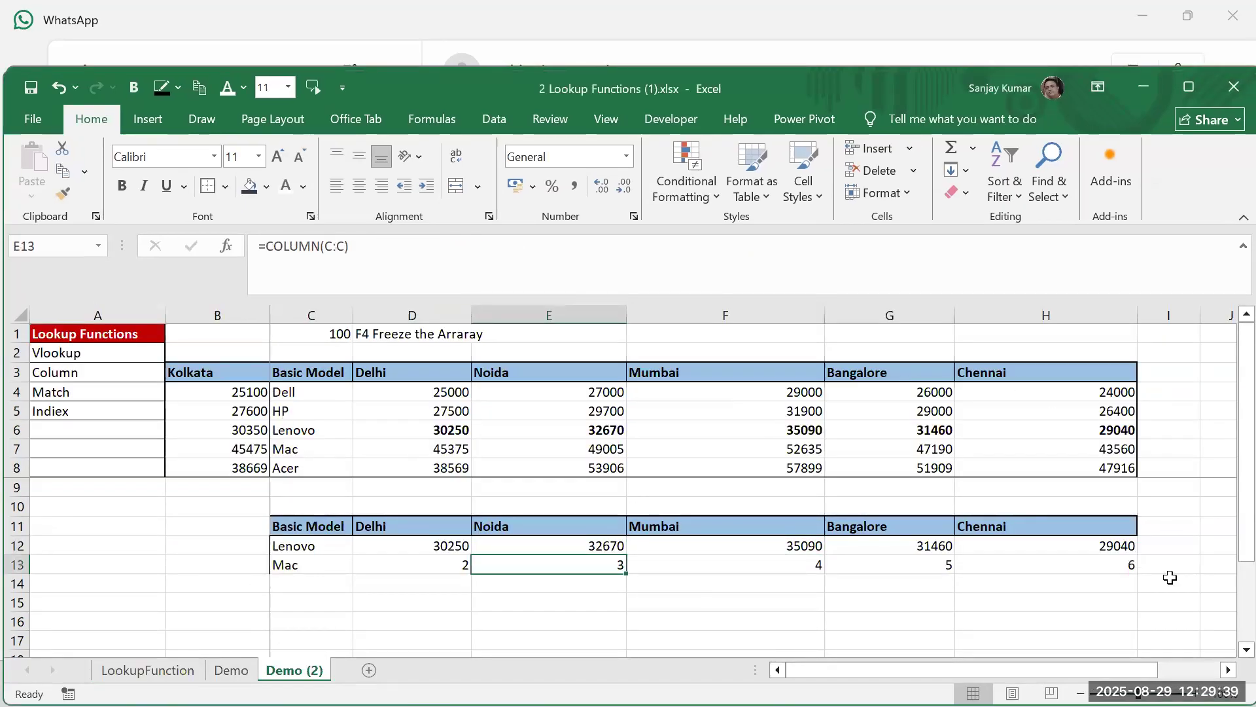
left_click(1128, 426)
left_click(893, 432)
left_click(793, 434)
left_click(594, 433)
left_click(452, 445)
left_click(326, 429)
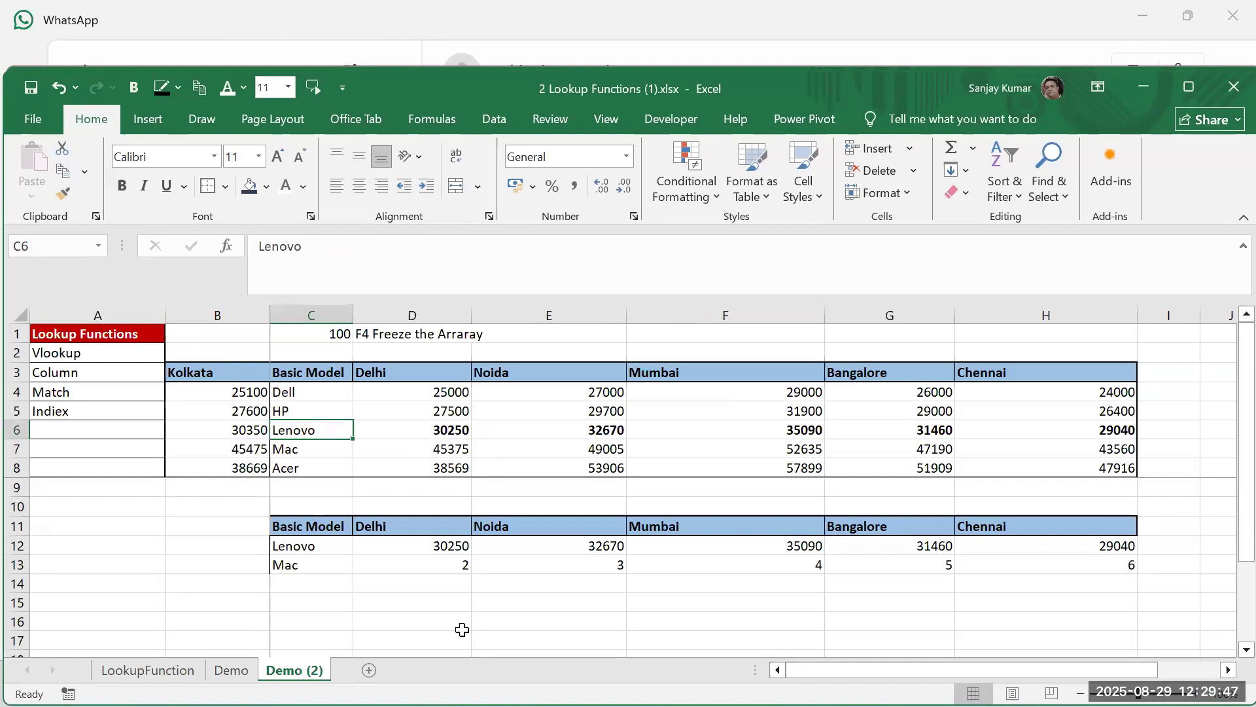
Fill D12's VLOOKUP down to D13 and across the Mac row to H13
left_click(462, 553)
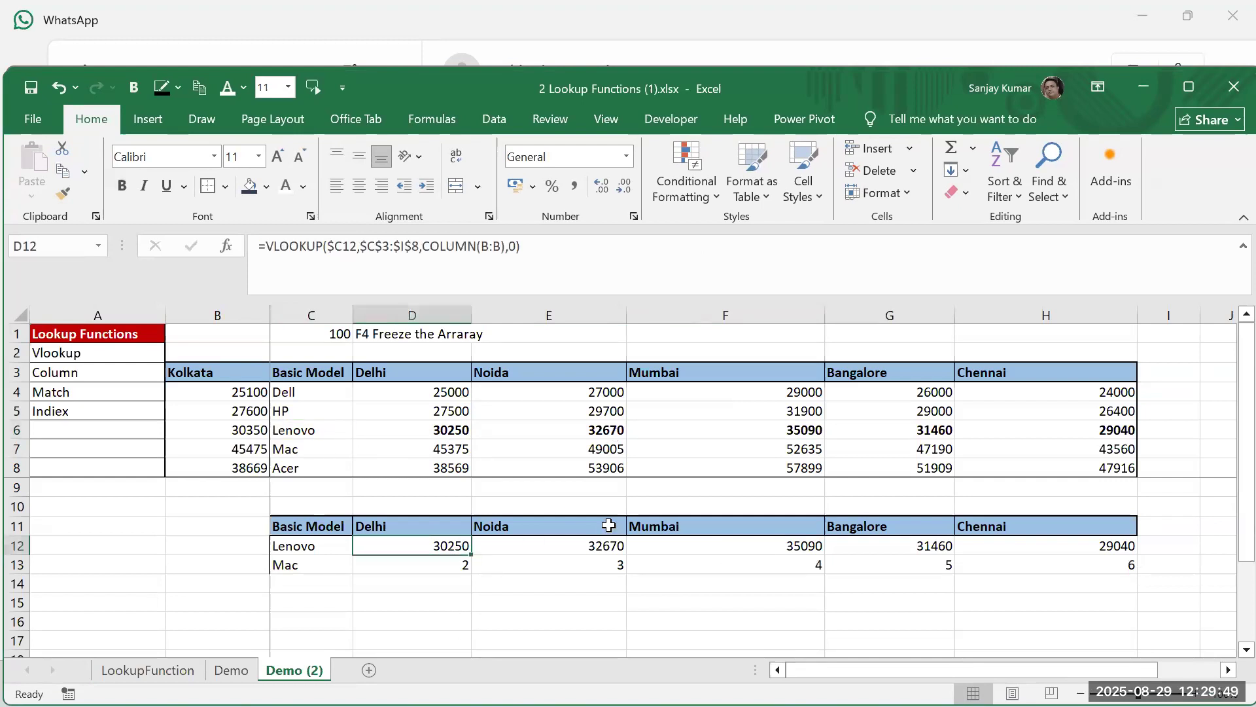
left_click(610, 545)
left_click(615, 430)
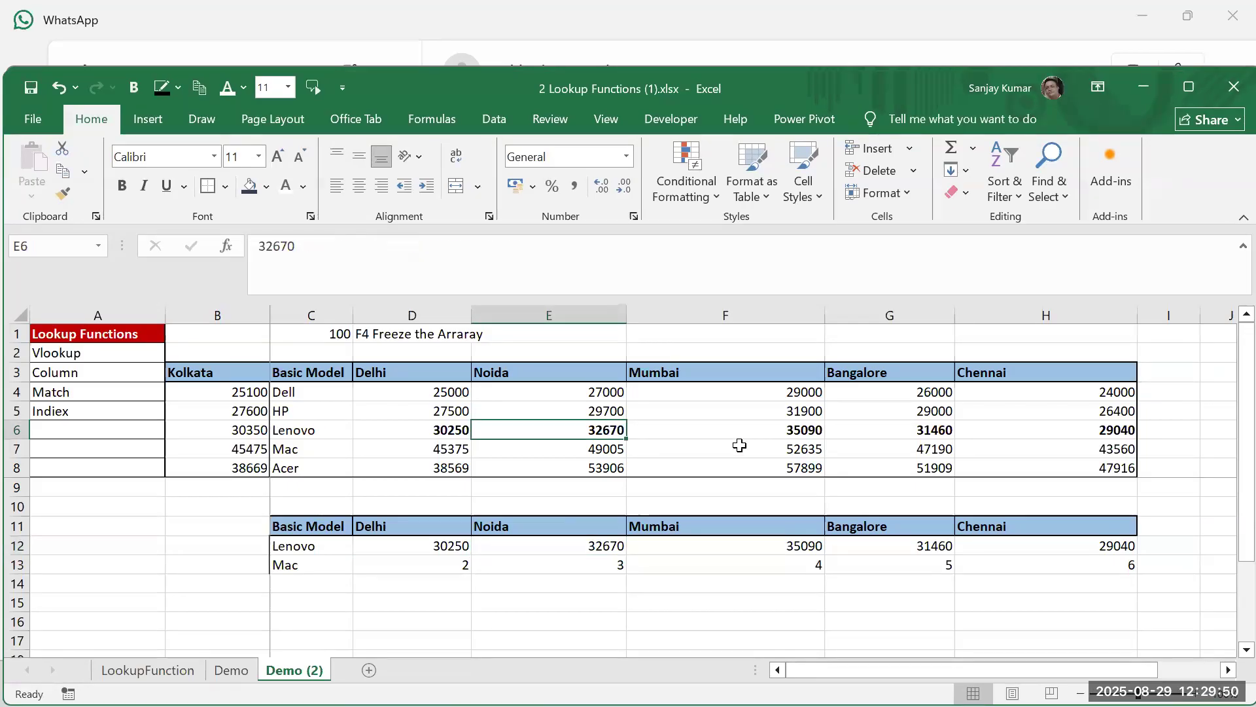
left_click(783, 428)
left_click(457, 545)
left_click_drag(470, 553, 485, 589)
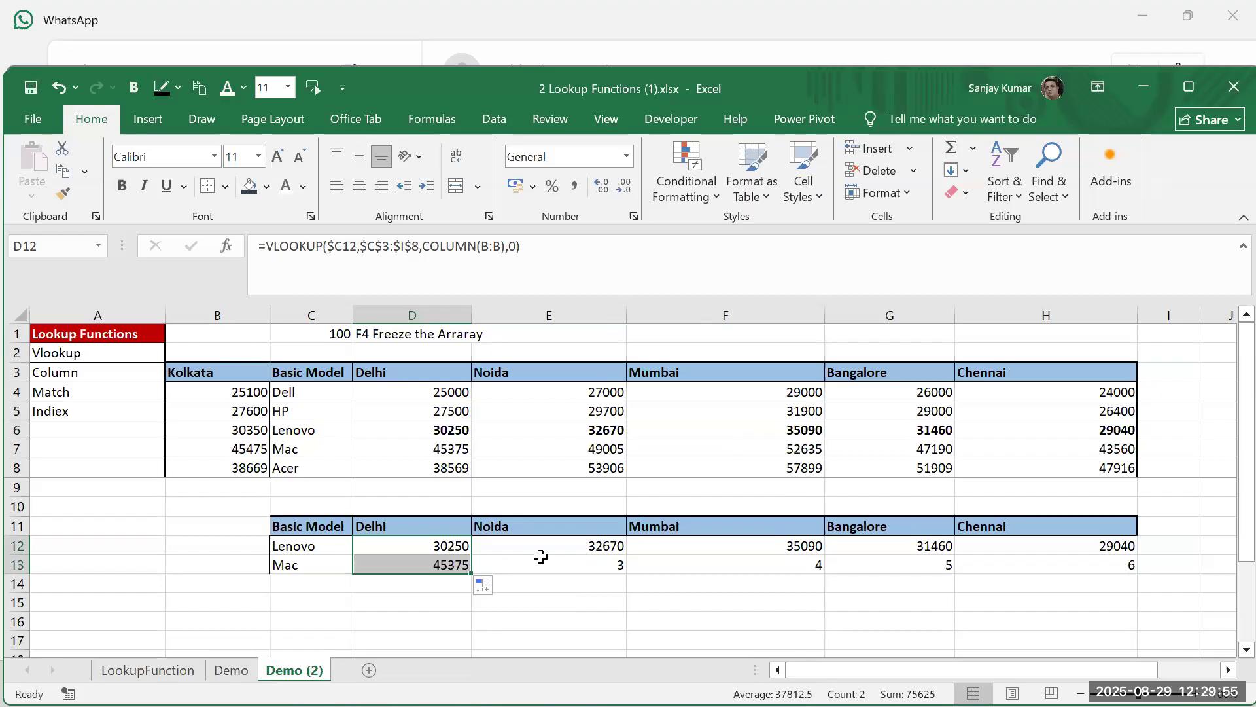
left_click(489, 566)
left_click(464, 571)
left_click_drag(473, 574, 1137, 568)
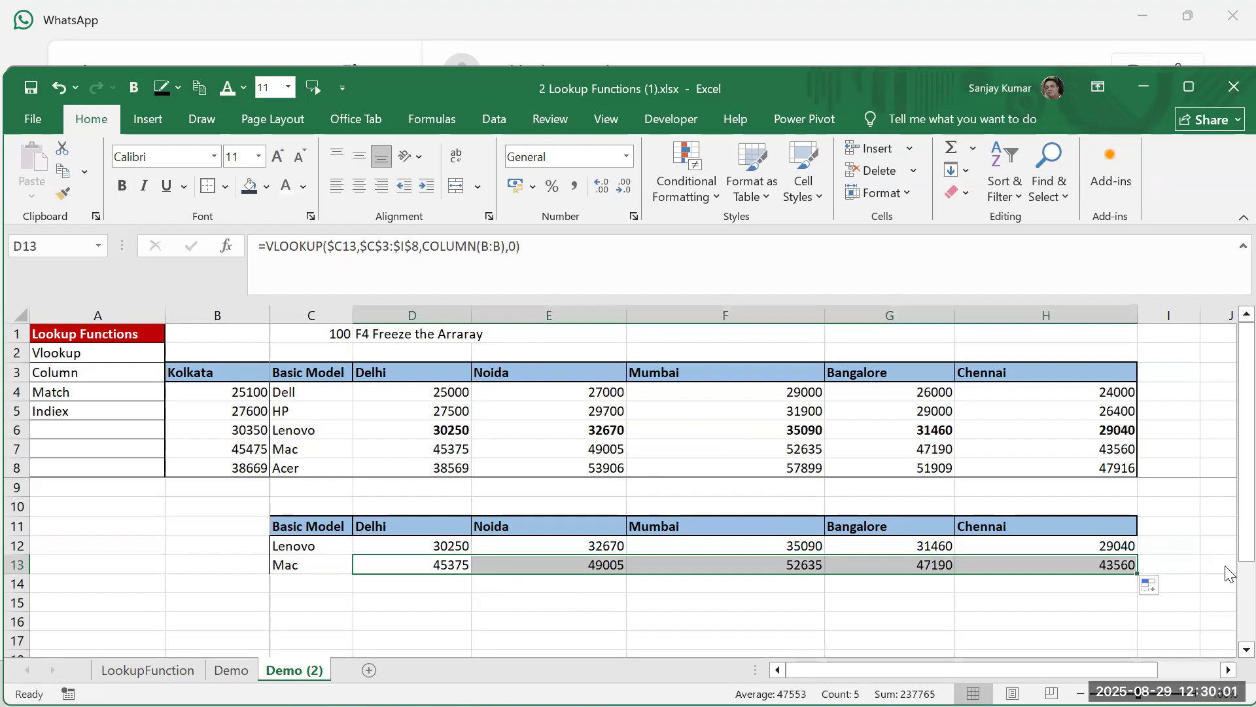
Clear the lookup results for Lenovo and Mac in D12:H14
left_click(432, 554)
left_click_drag(432, 554, 1116, 581)
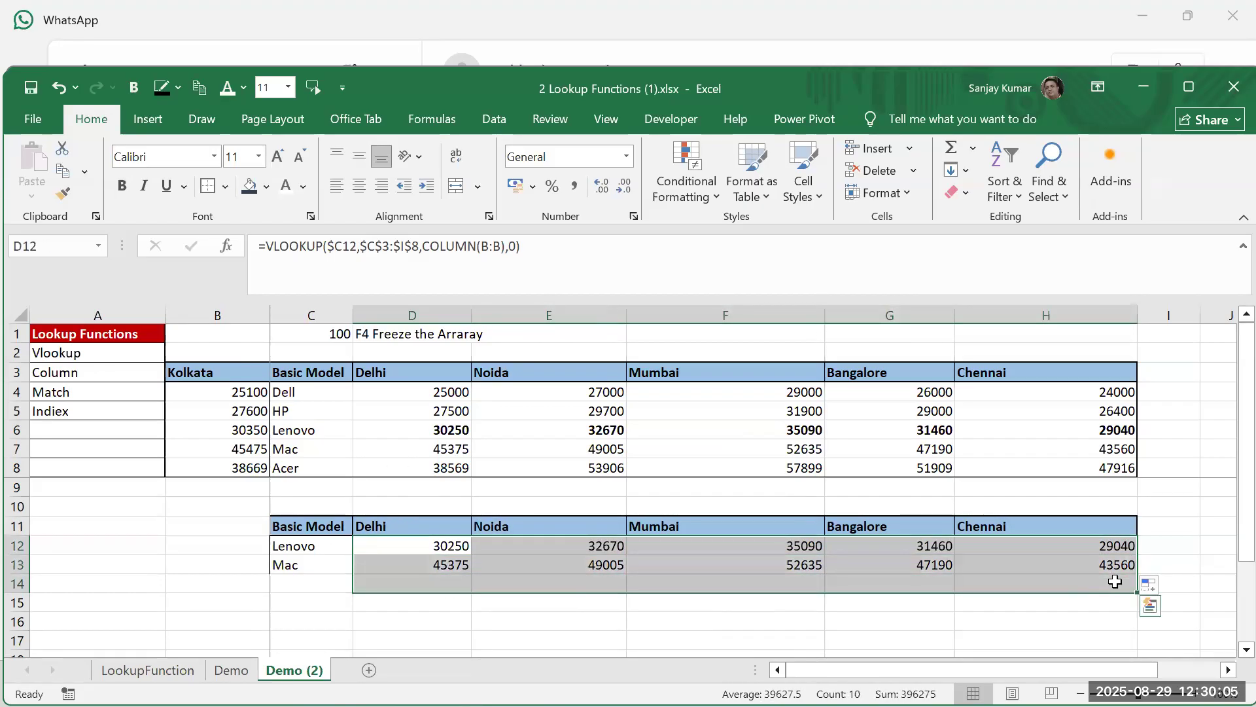
key("Delete")
key("Up")
key("Down")
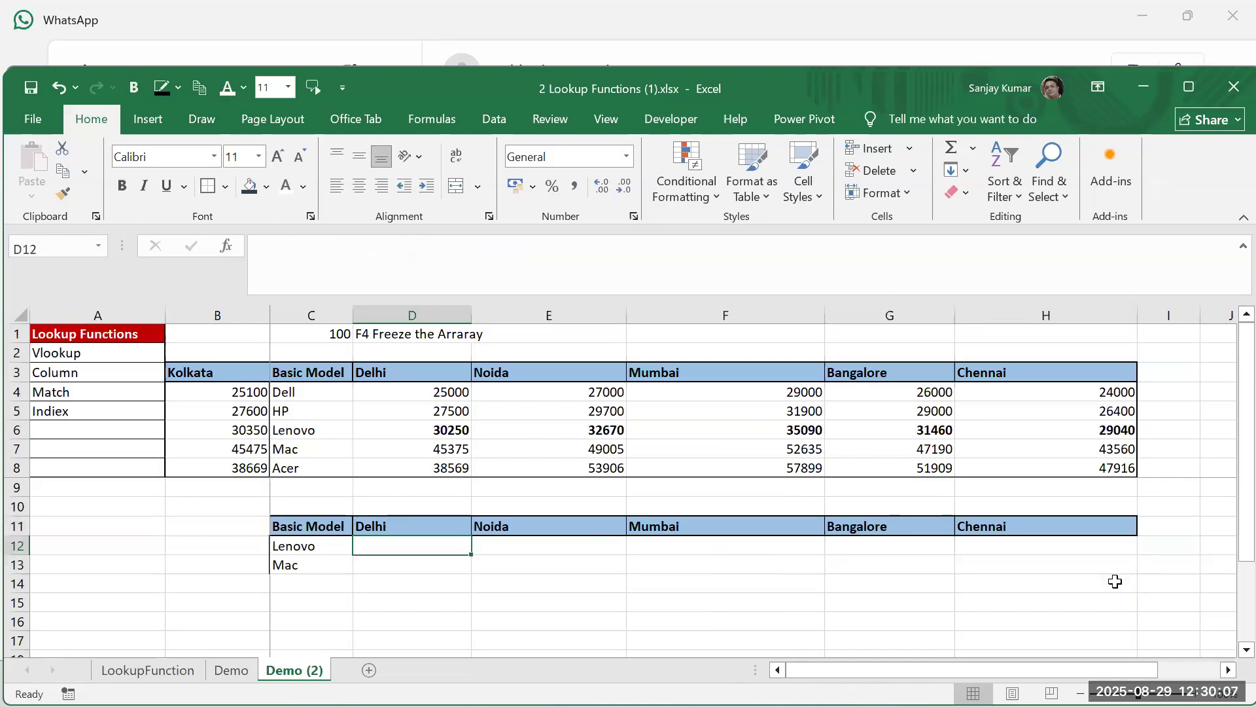
Begin a VLOOKUP in D12 with lookup value C12 and the absolute table array $C$3:$I$9
type("=")
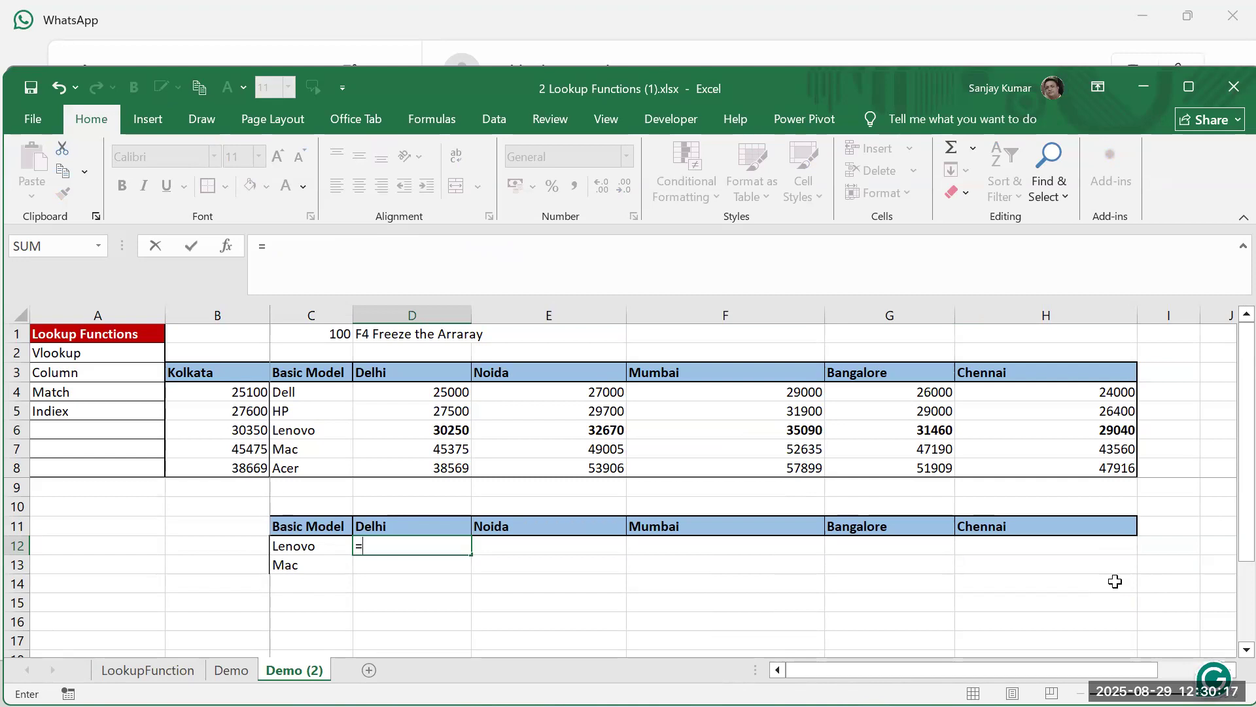
type("vlookup(")
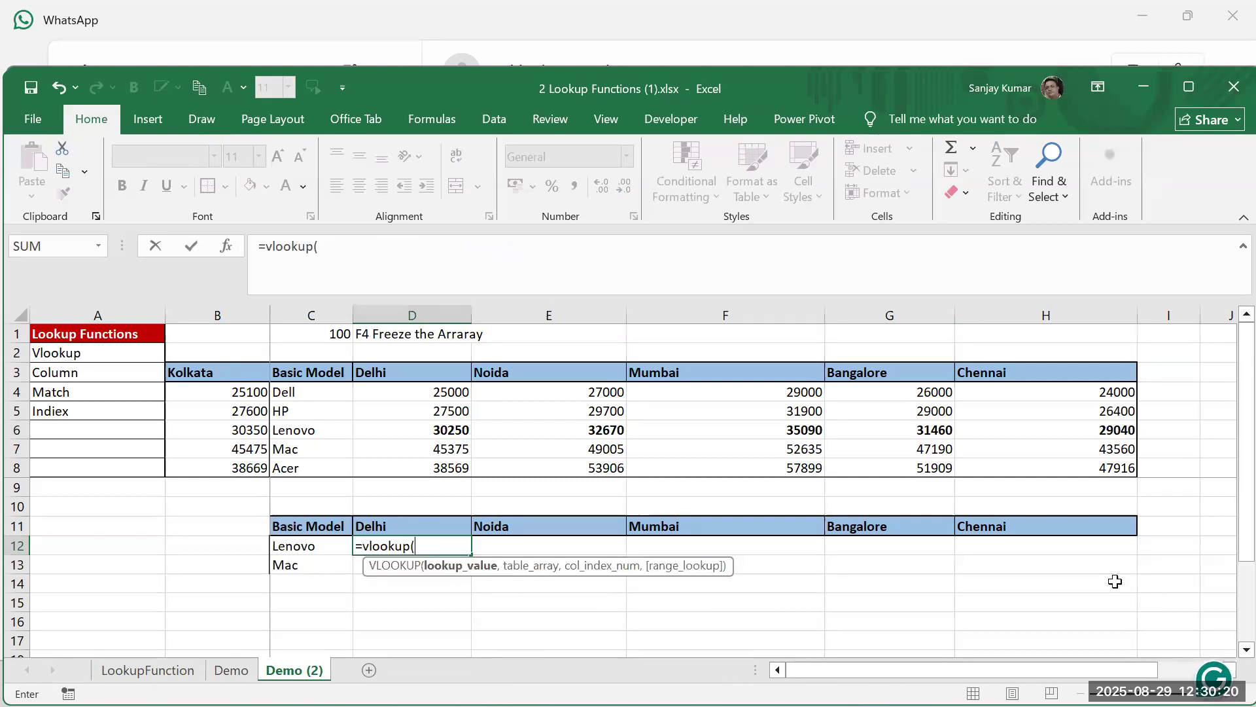
key("Left")
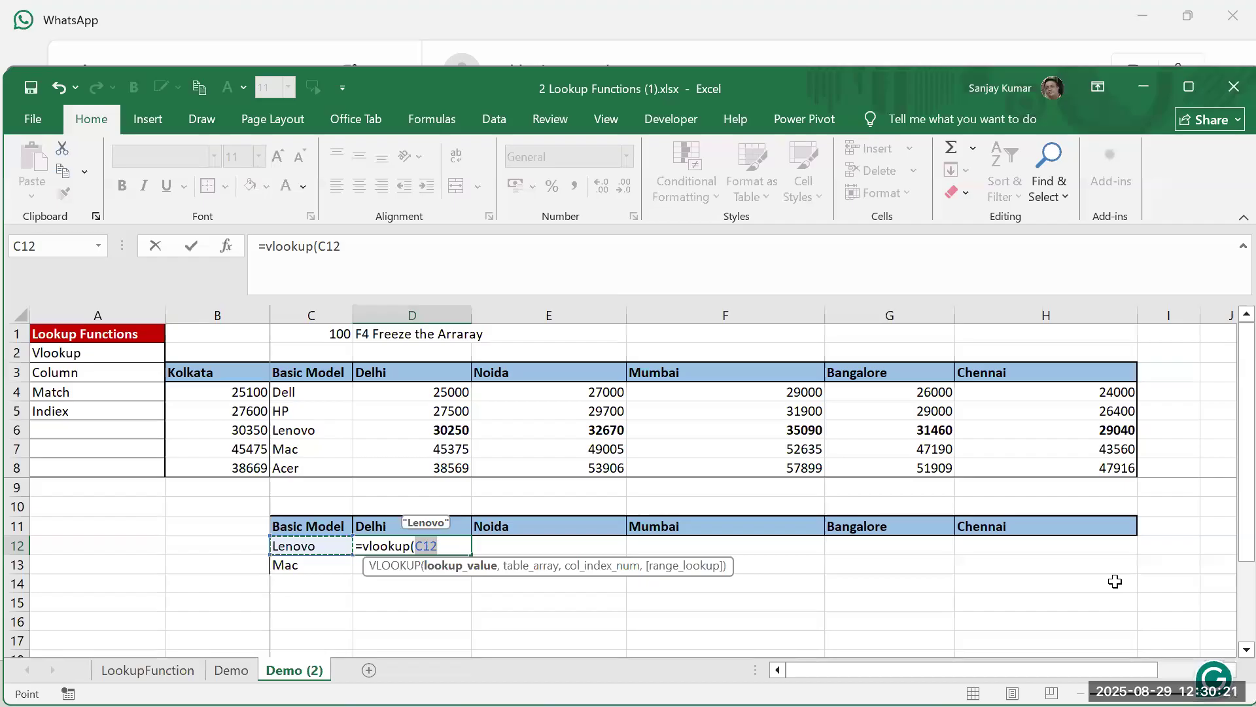
type(",")
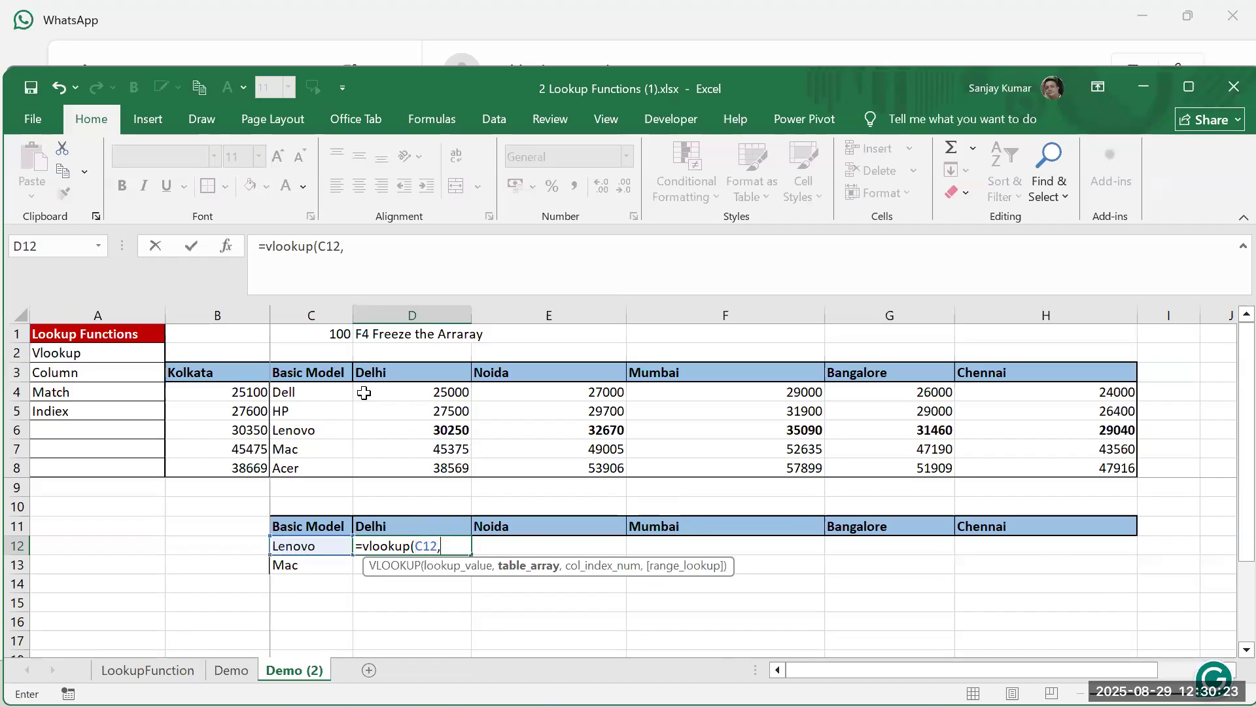
left_click_drag(330, 368, 1164, 477)
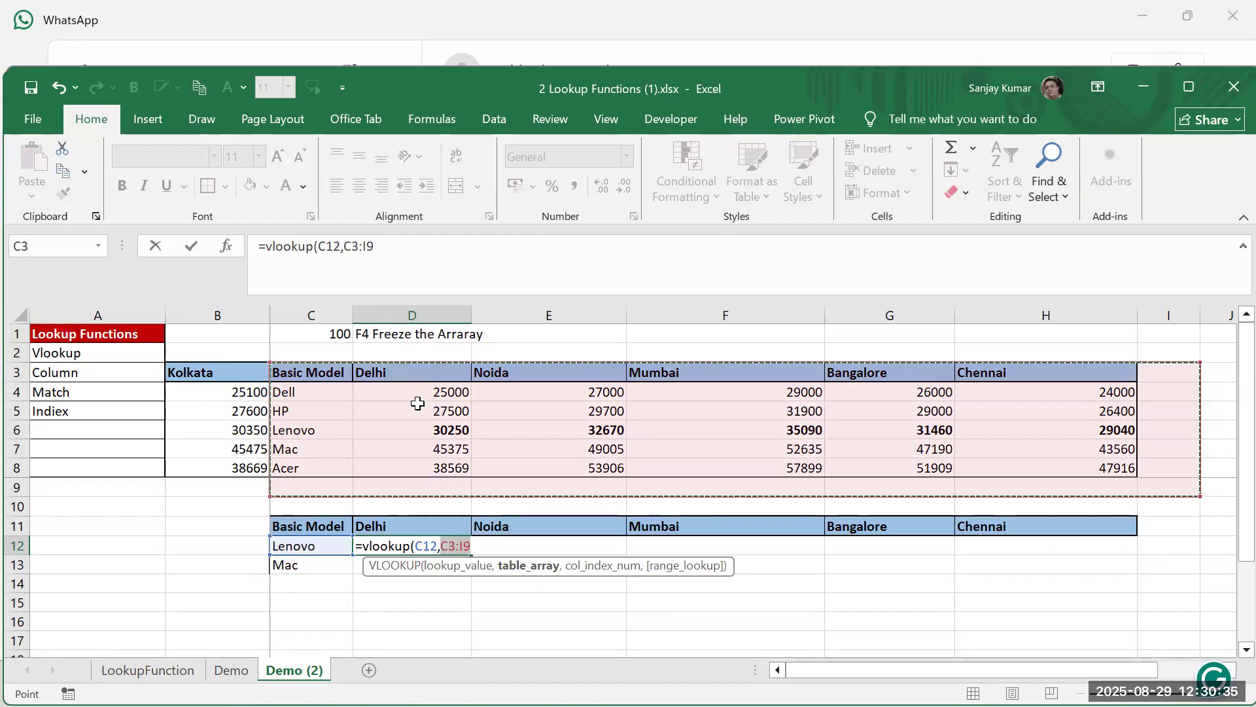
key("F4")
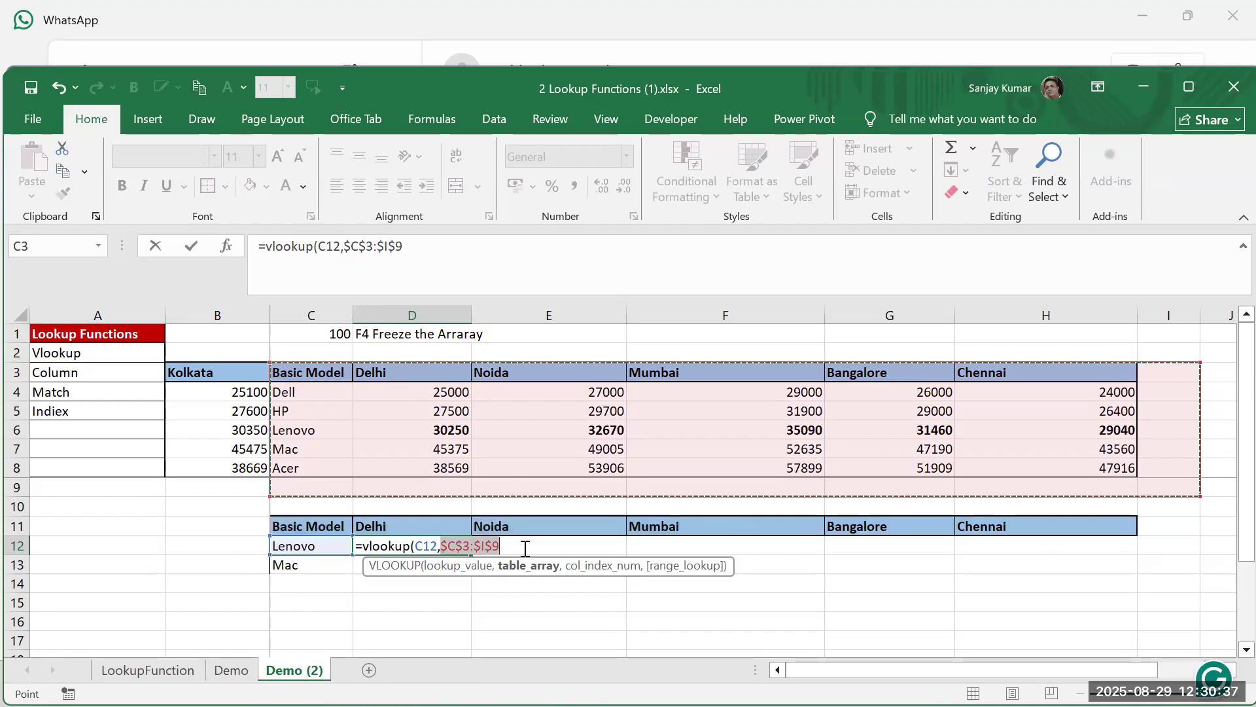
key("F2")
type(",")
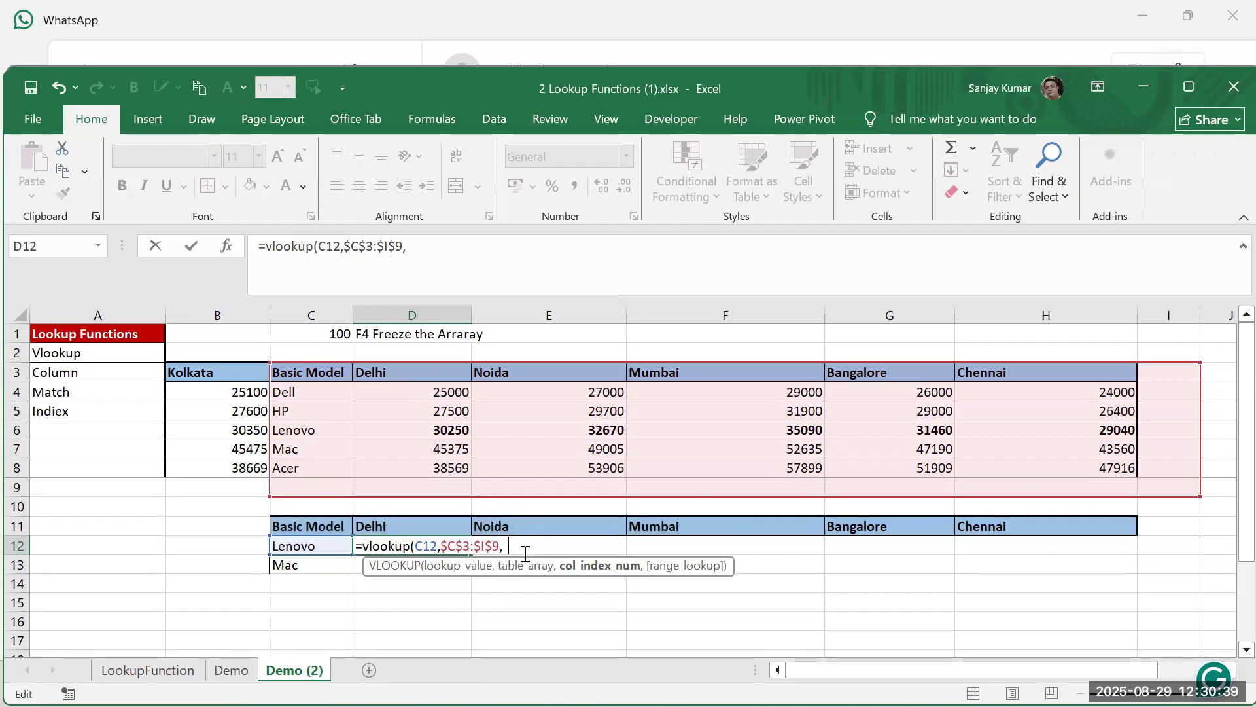
Complete D12's VLOOKUP arguments with COLUMN(B:B) as the column index and 0 for an exact match
type("column")
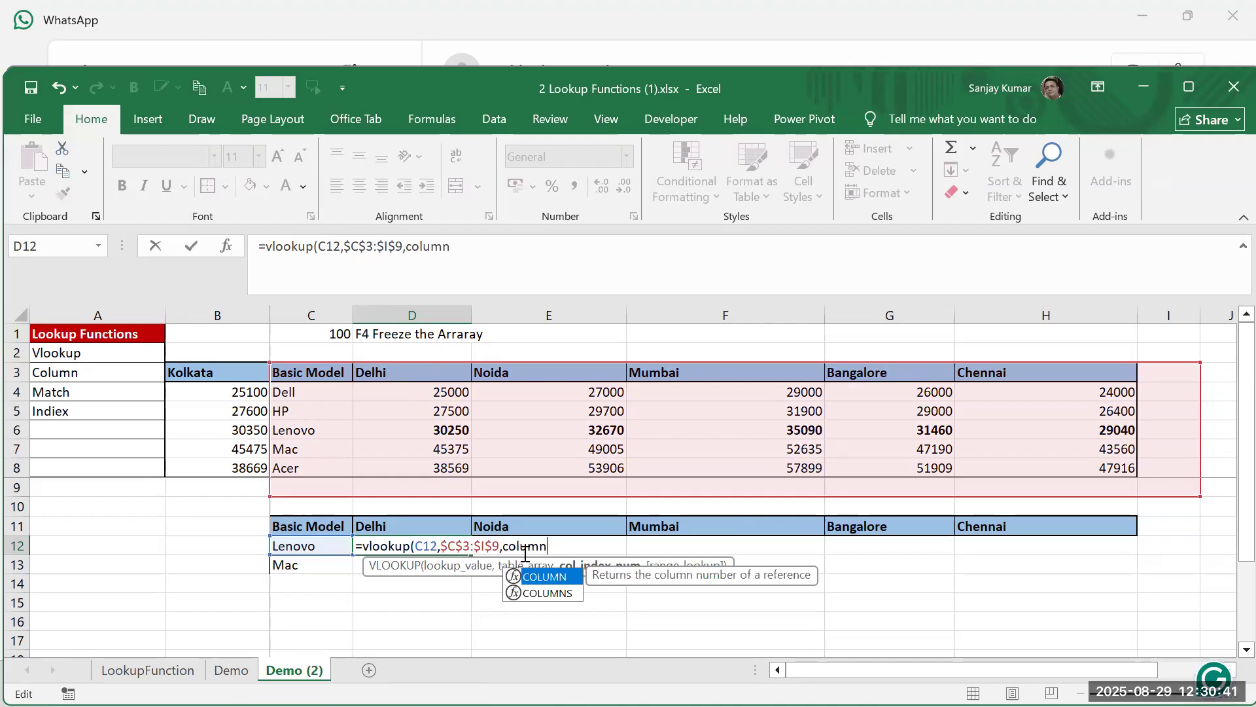
type("(B:B)")
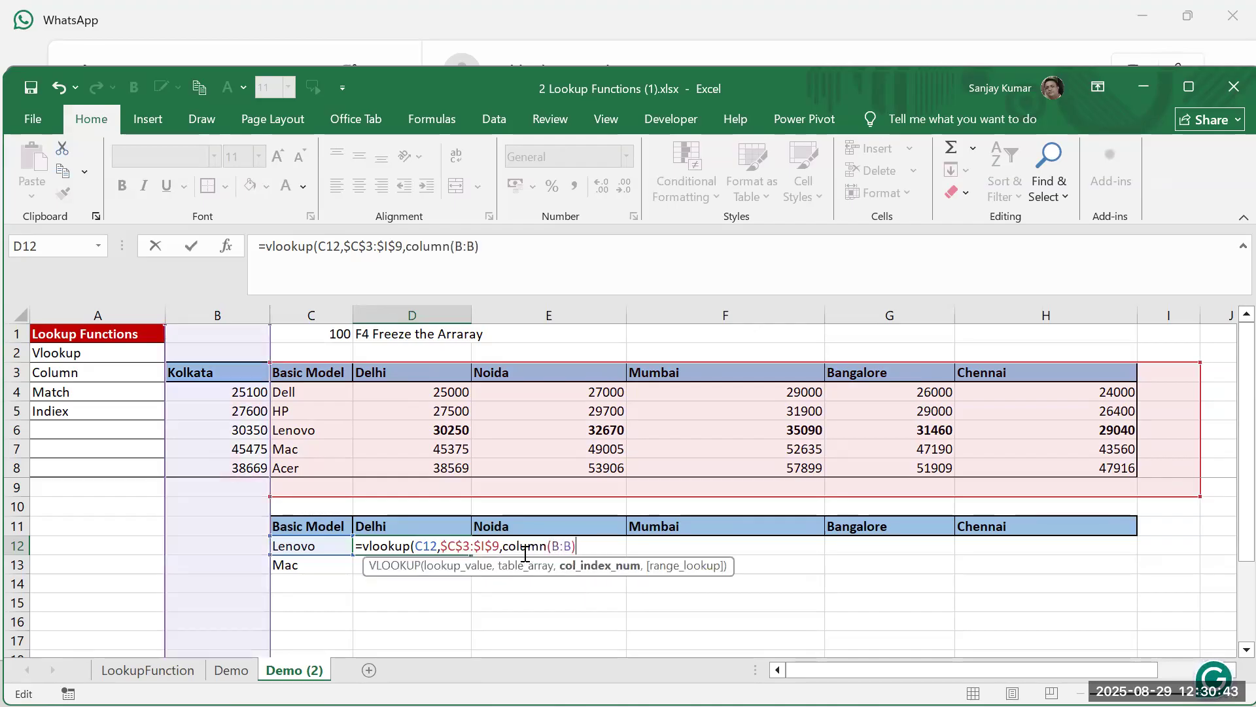
type("m0)")
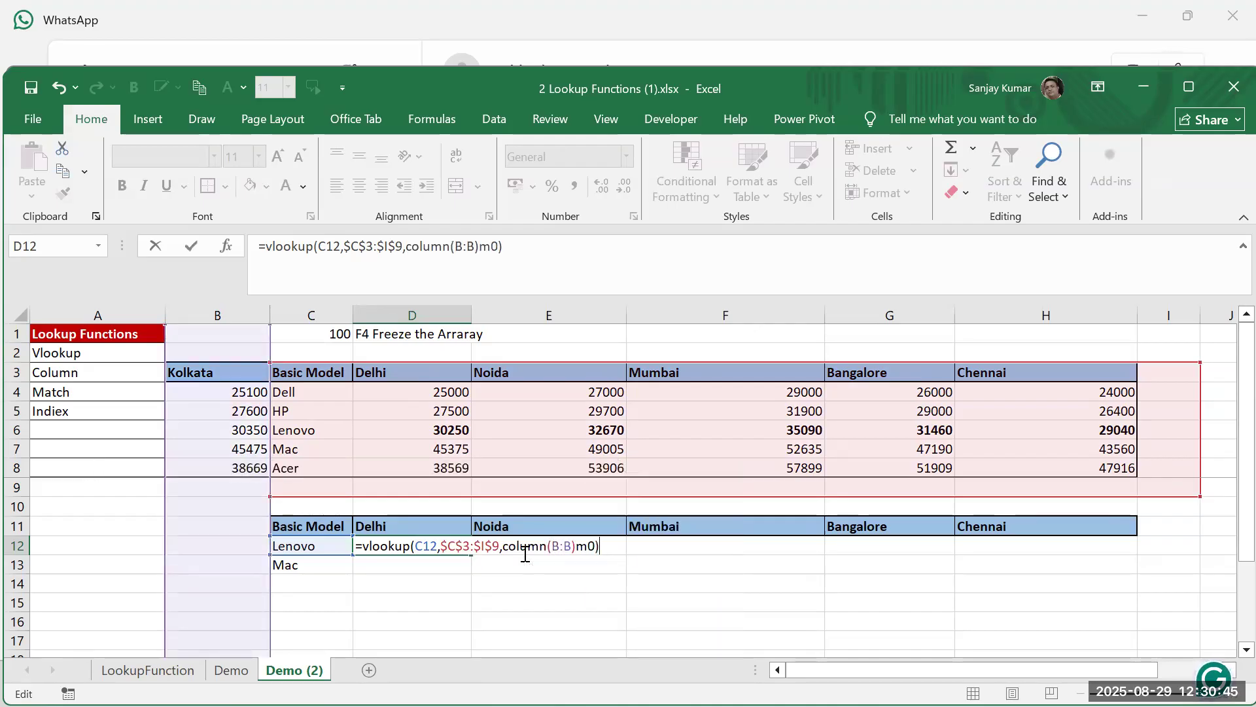
key("BackSpace")
key("BackSpace")
key("BackSpace")
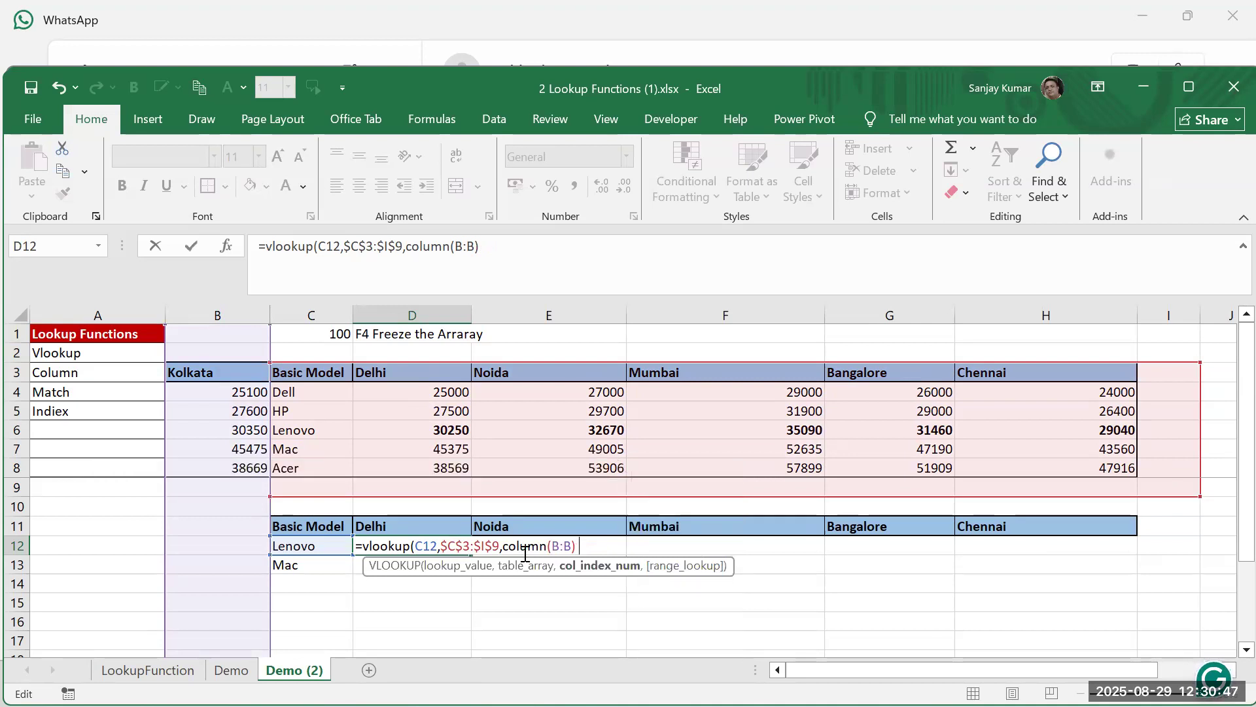
type(",0)")
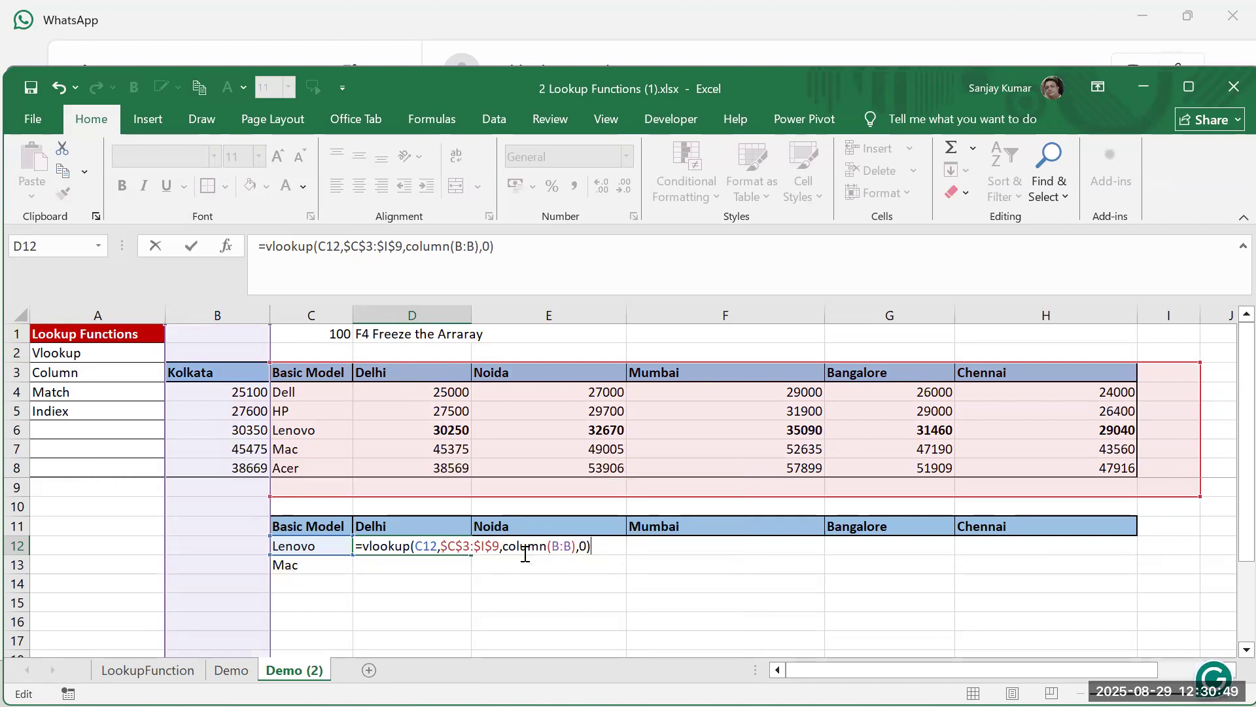
Lock the lookup value's column as $C12 and enter the formula in D12
left_click(416, 546)
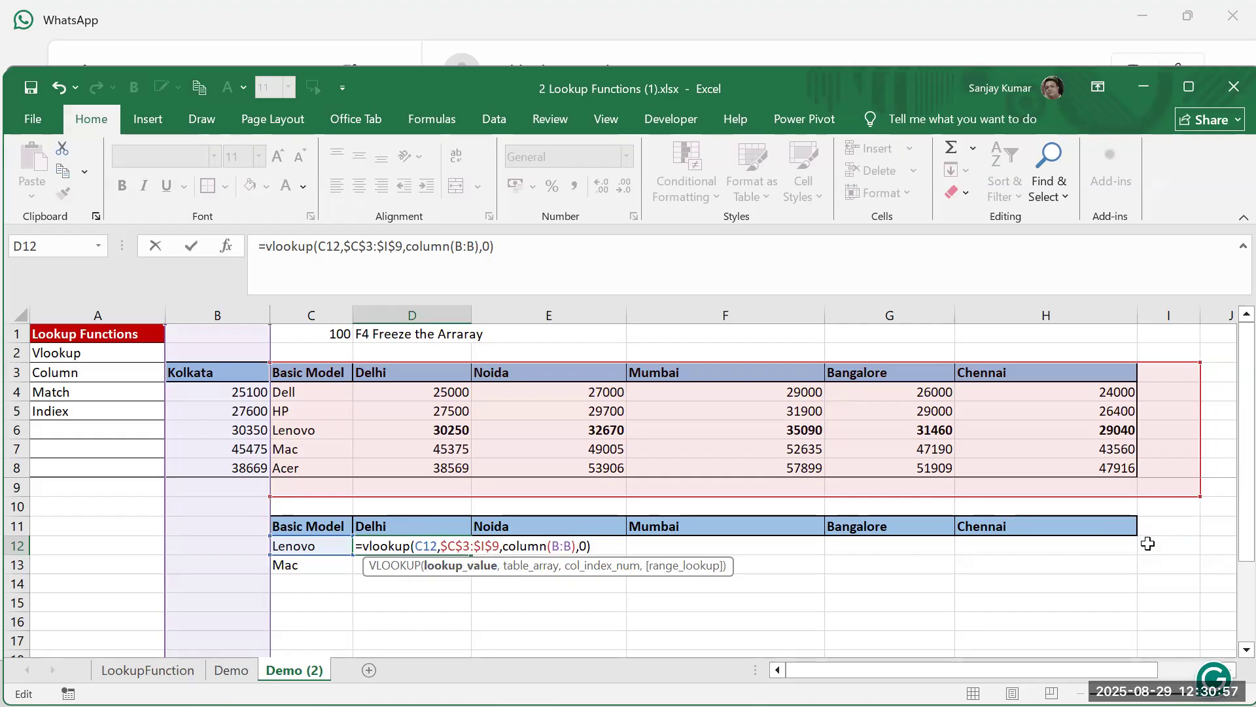
type("$")
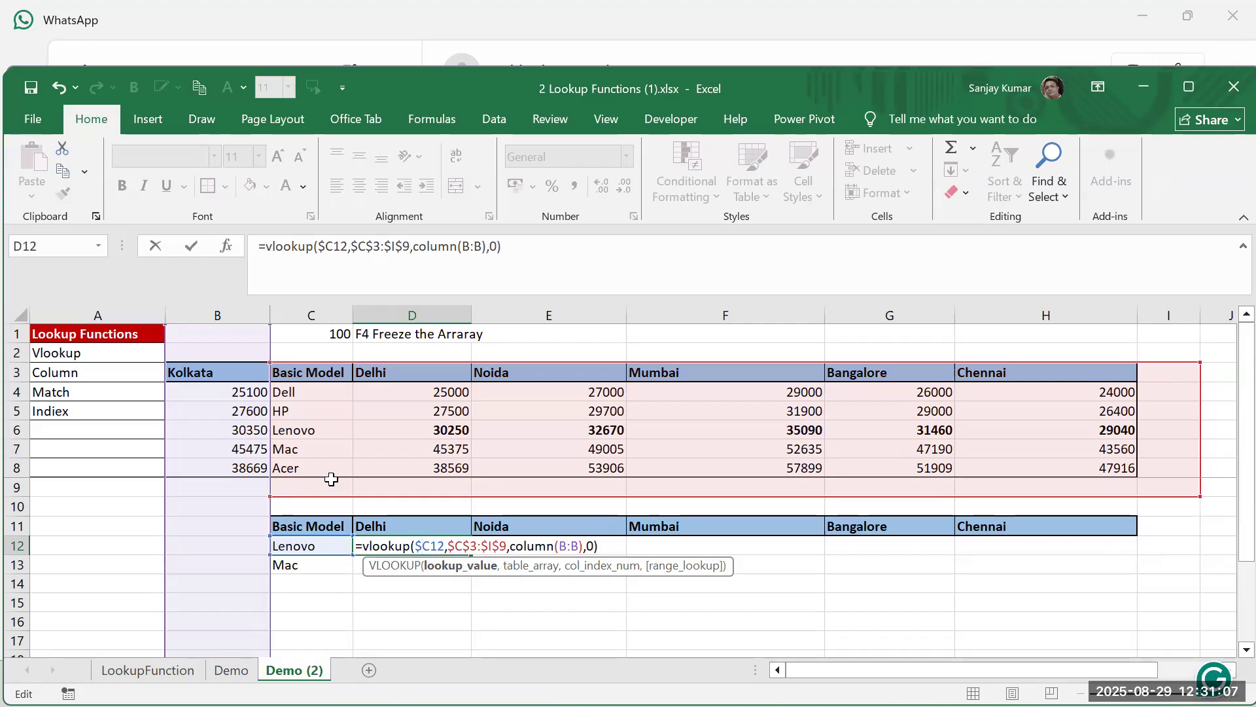
key("Return")
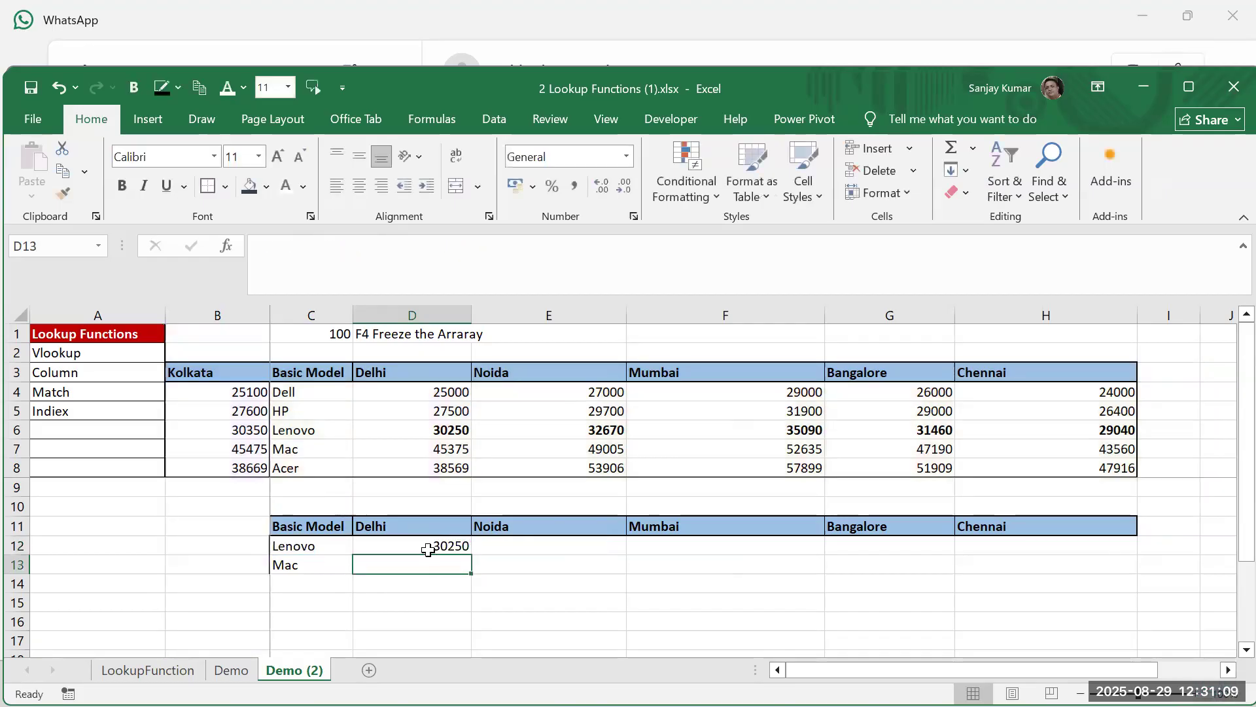
Copy D12's VLOOKUP formula into the whole D12:H13 range
left_click(424, 548)
key("ctrl+c")
left_click_drag(462, 547, 1049, 562)
key("ctrl+v")
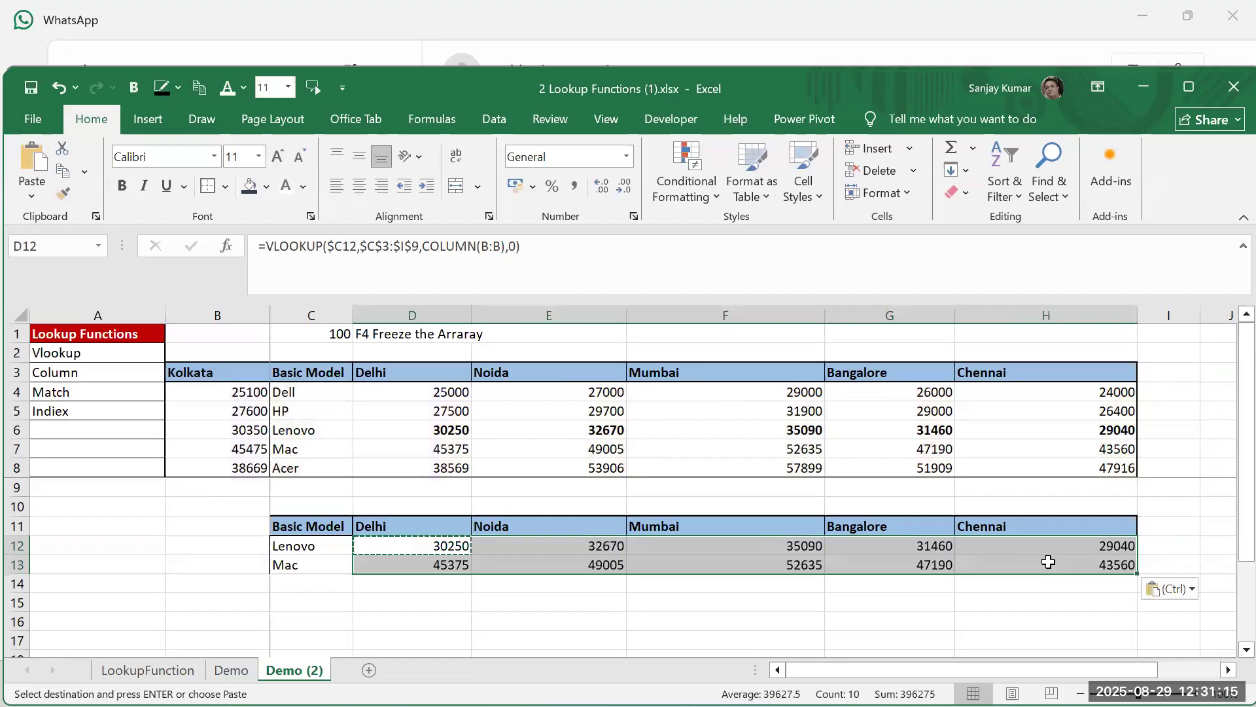
key("Escape")
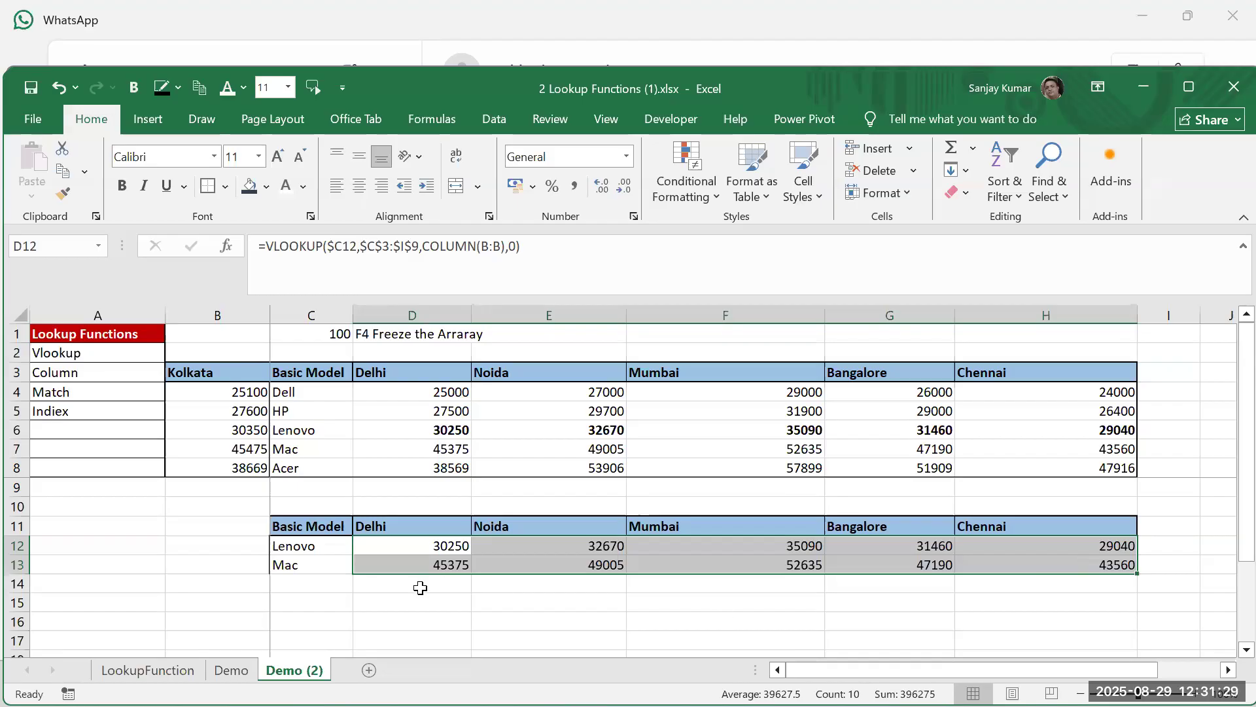
Label the lookup table in A11 as "Vlookup by Using Column()"
left_click(425, 562)
left_click(223, 527)
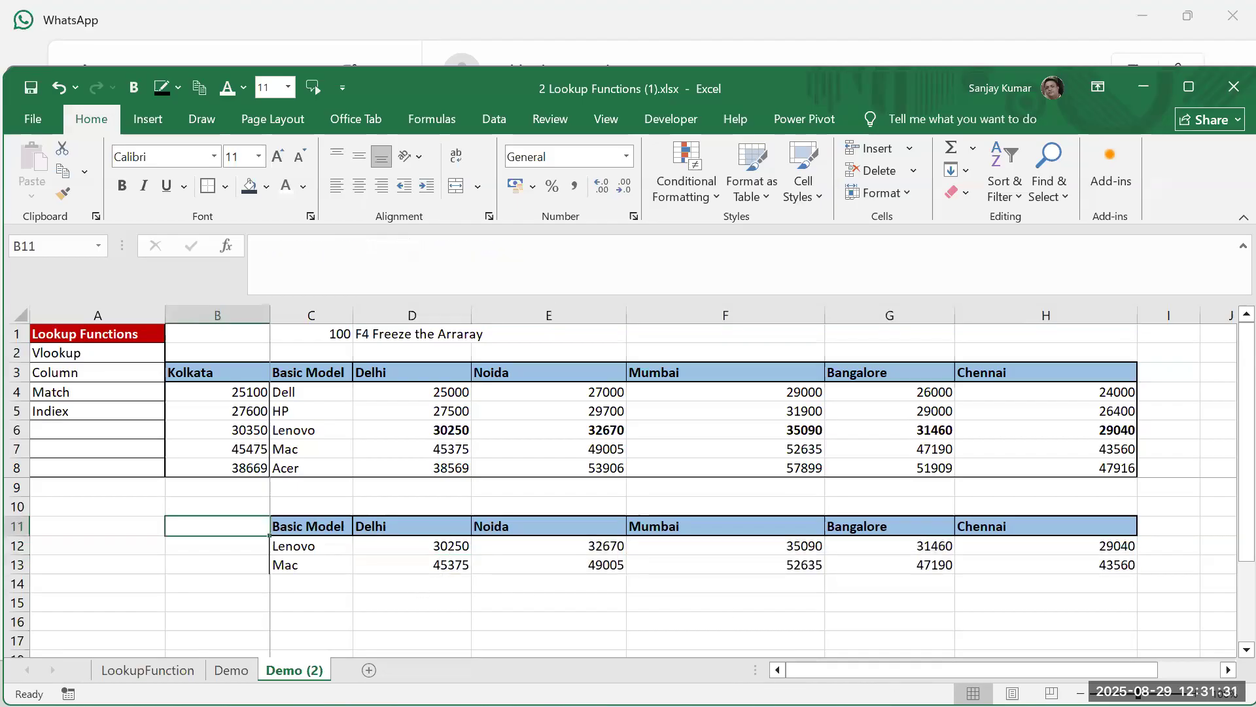
left_click(98, 526)
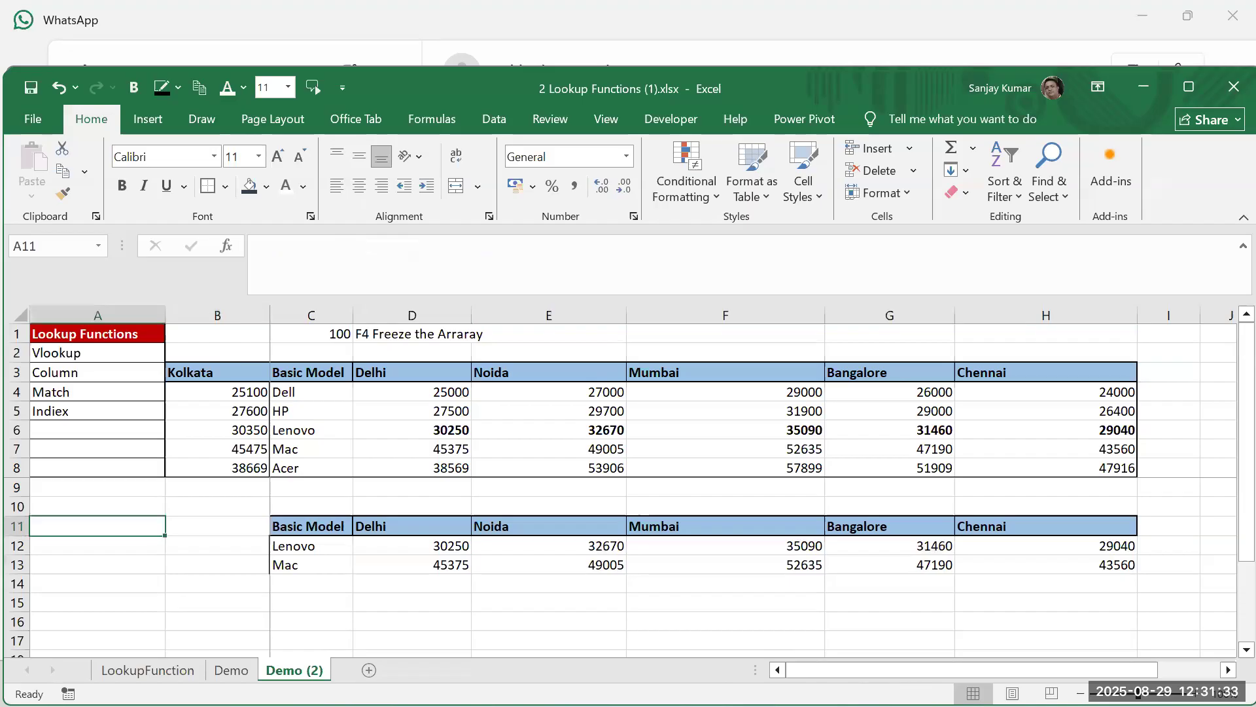
type("Vlookup")
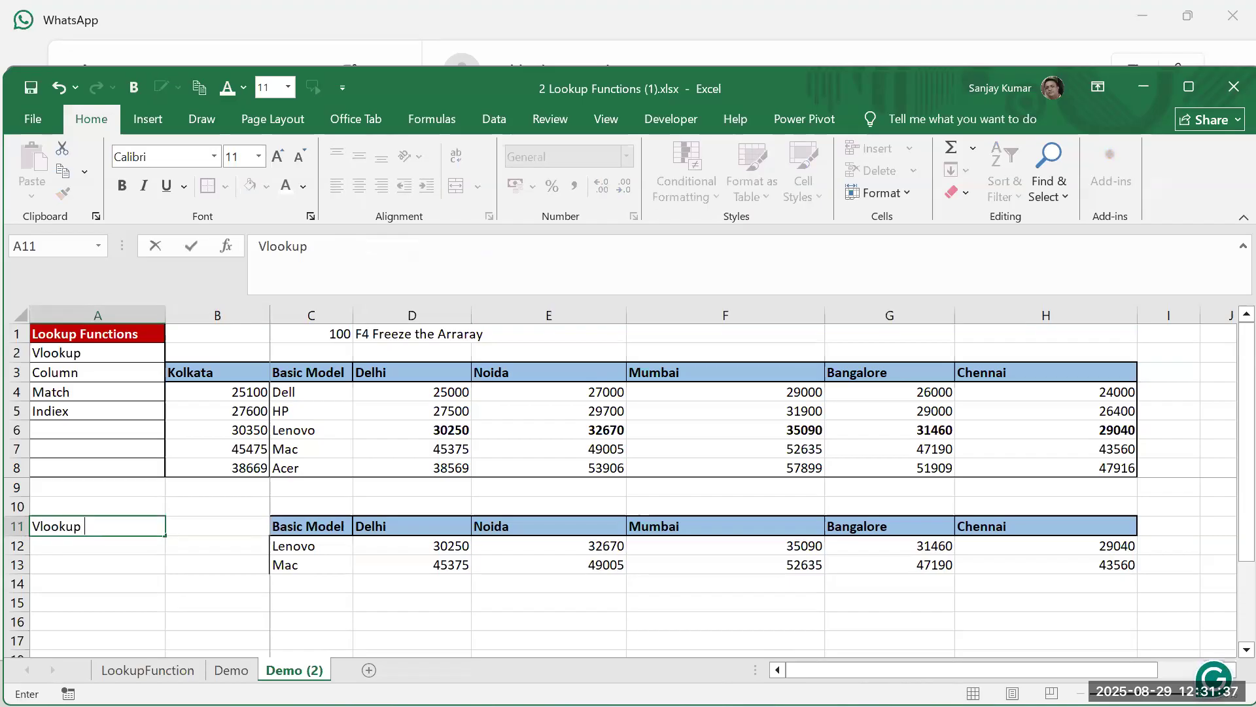
type(" by Using Column()")
key("Return")
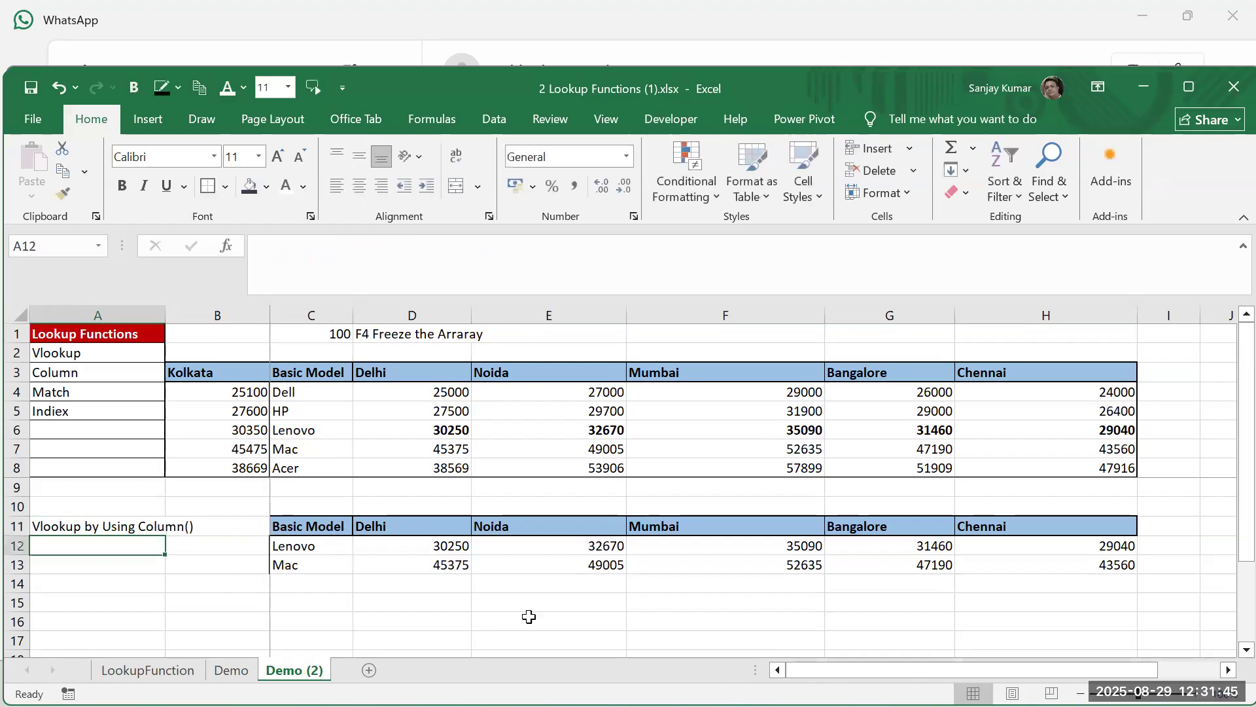
Insert seven blank rows at row 11, above the labelled lookup table
left_click(341, 521)
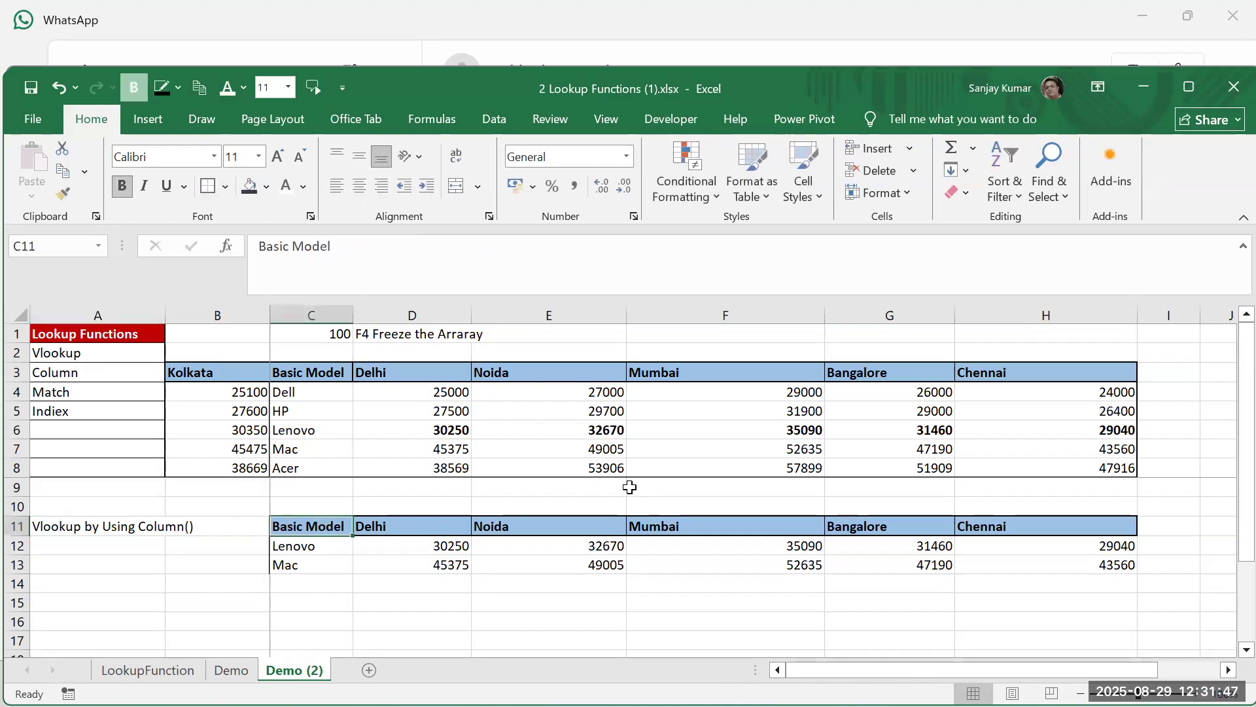
left_click(17, 525)
left_click_drag(17, 525, 19, 638)
right_click(26, 538)
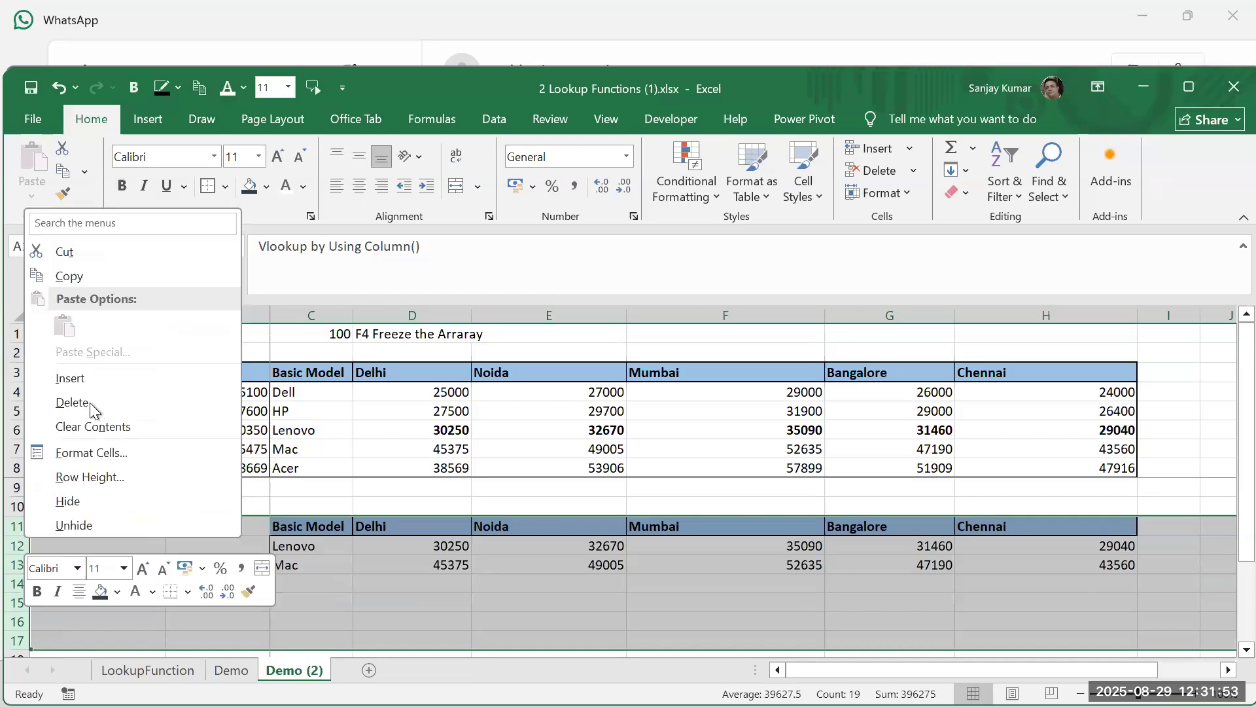
left_click(89, 378)
scroll(365, 508, "down", 3)
scroll(370, 557, "down", 1)
scroll(441, 622, "up", 2)
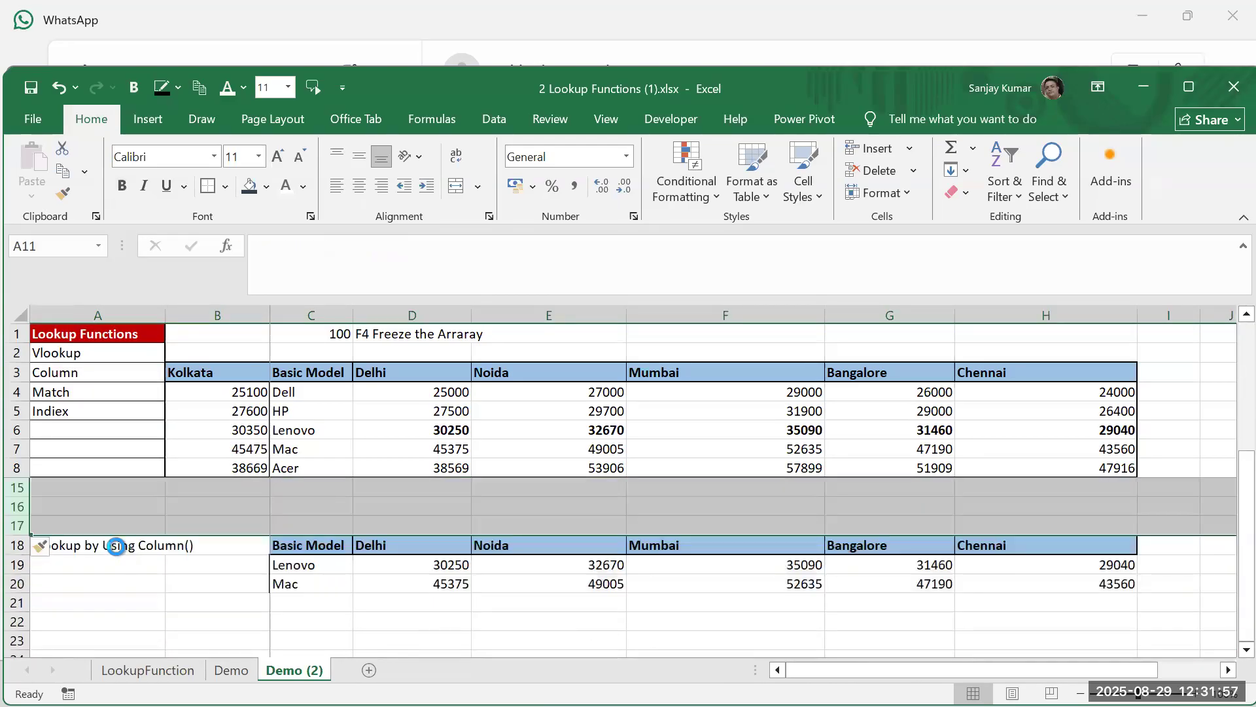
Copy the Basic Model and city headers from C18:H18 into row 10, starting at C10
left_click(117, 545)
left_click(310, 545)
left_click_drag(393, 551, 1103, 543)
key("ctrl+c")
scroll(469, 560, "up", 2)
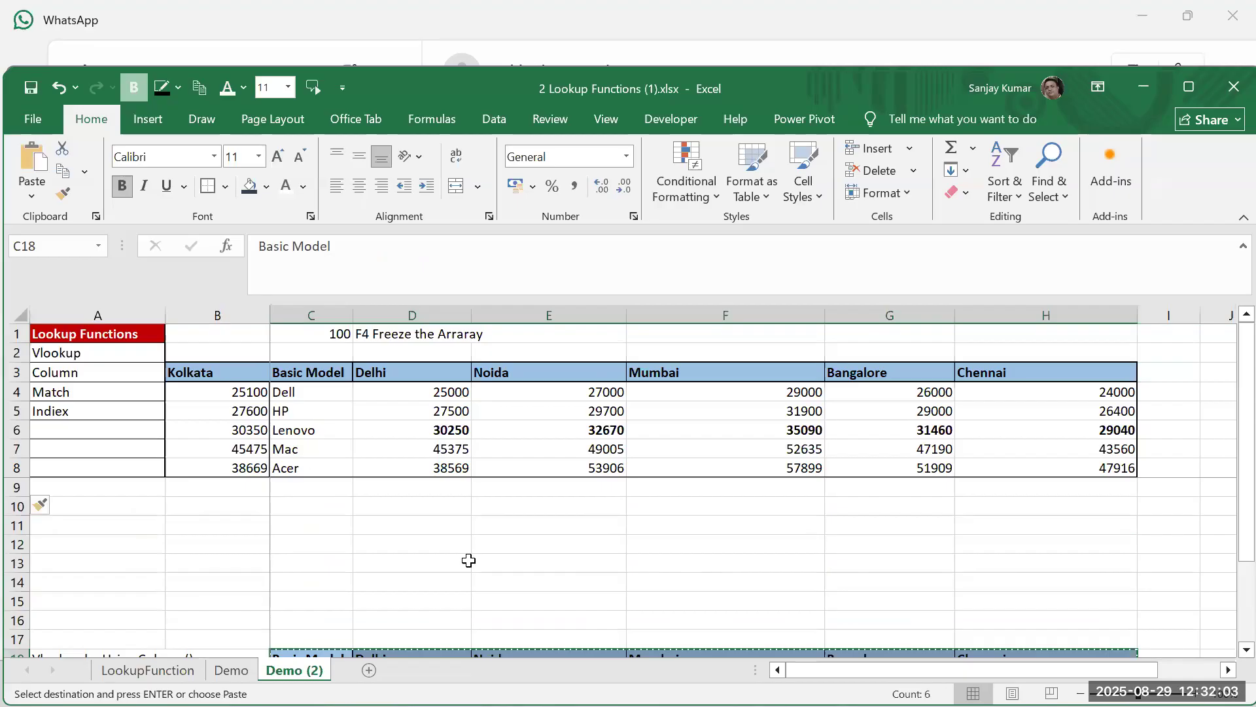
left_click(305, 509)
key("ctrl+v")
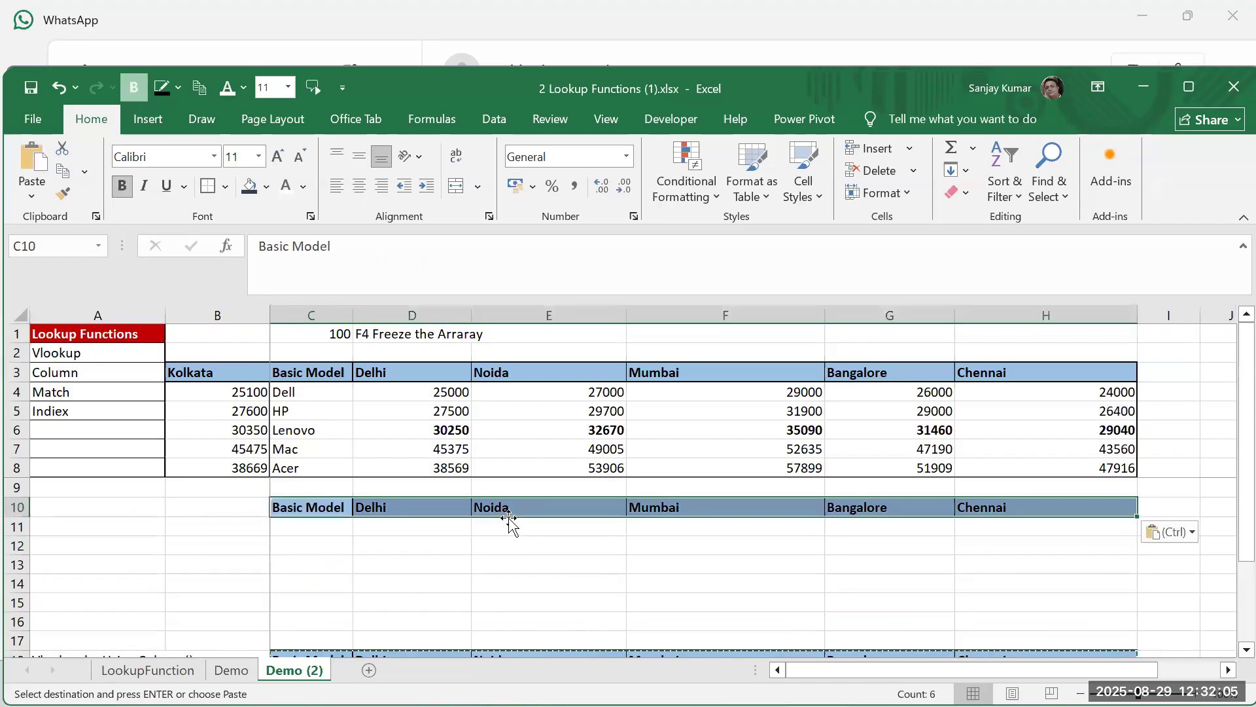
Replace the Chennai header in H10 with Delhi
left_click(403, 510)
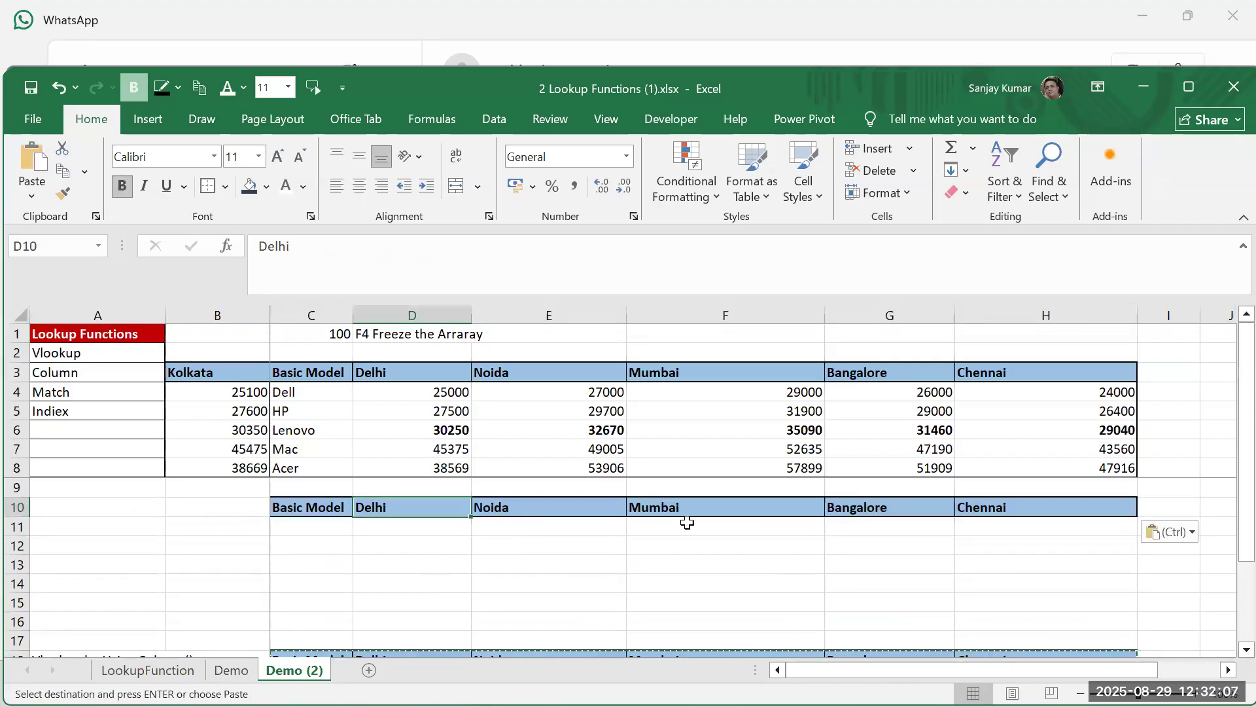
left_click(975, 510)
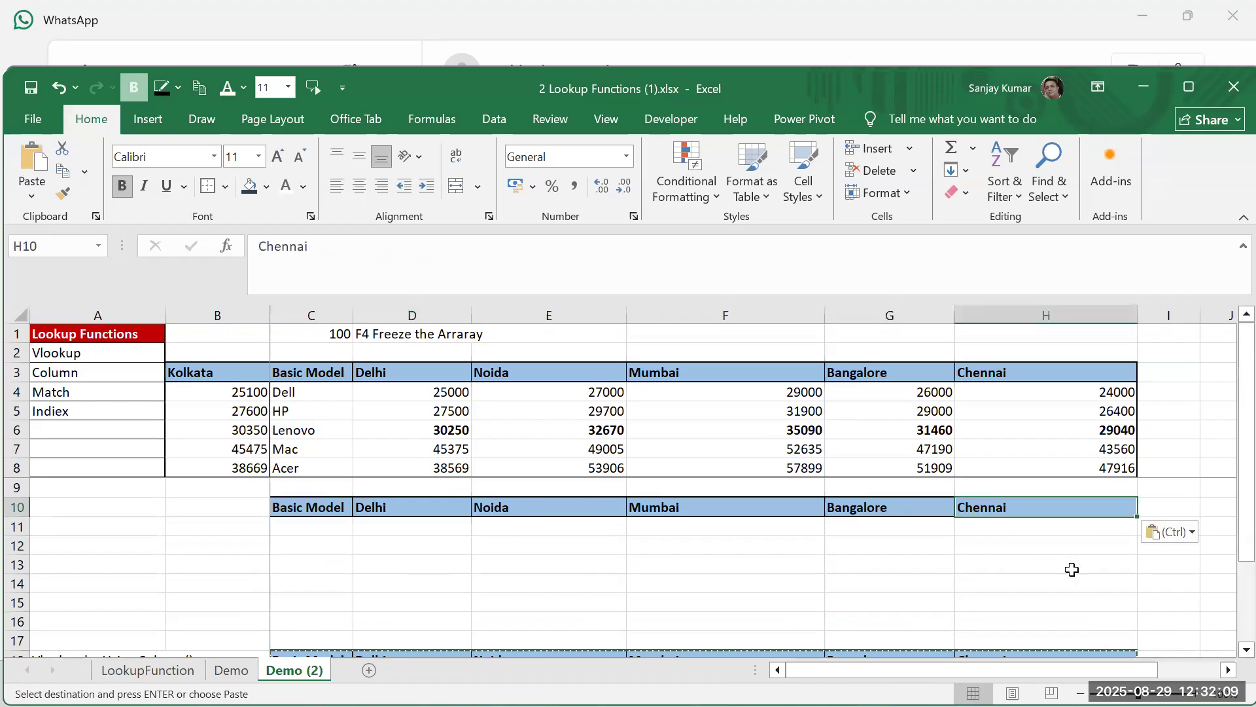
type("Delhi")
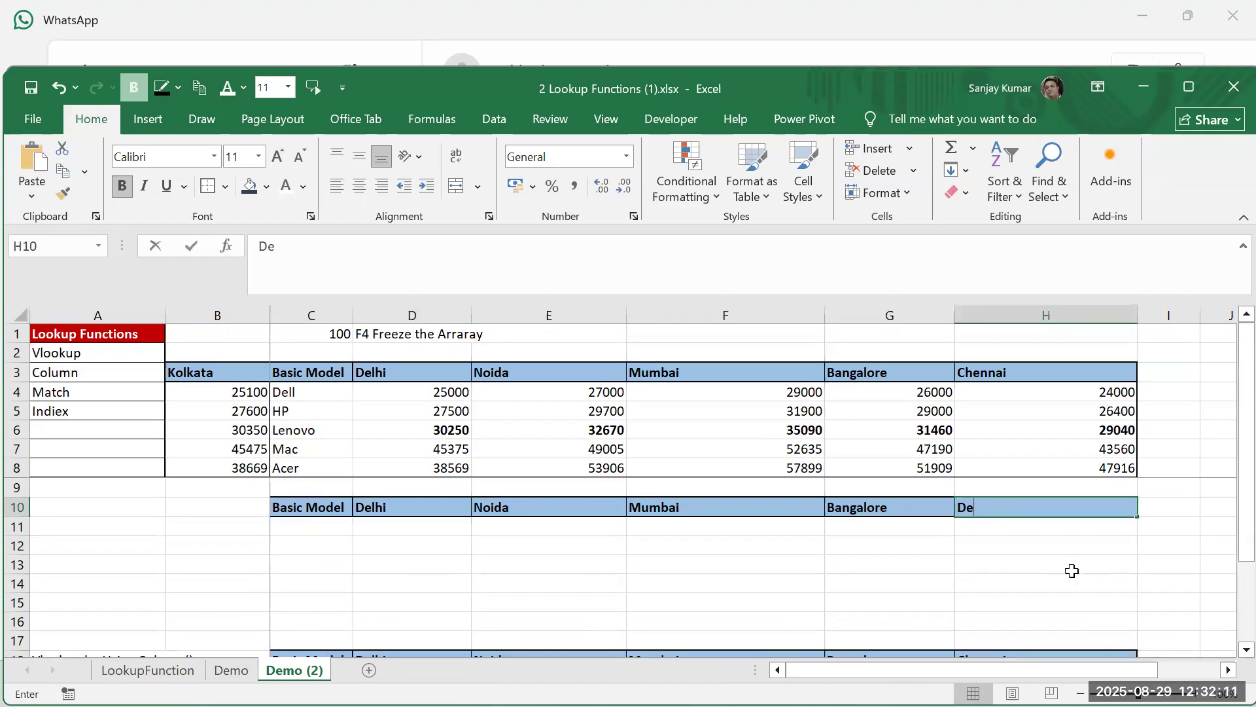
key("Return")
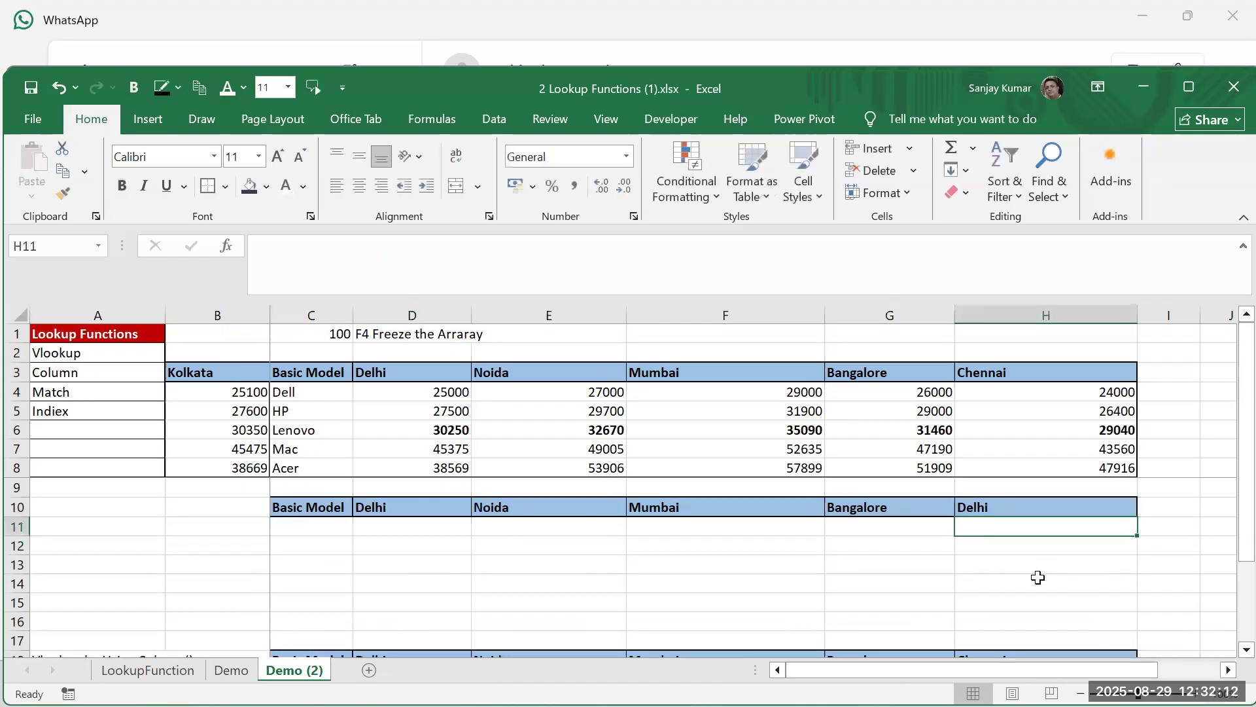
Change the second table's first two city headers to Noida in D10 and Mumbai in E10
left_click(402, 509)
type("Noida")
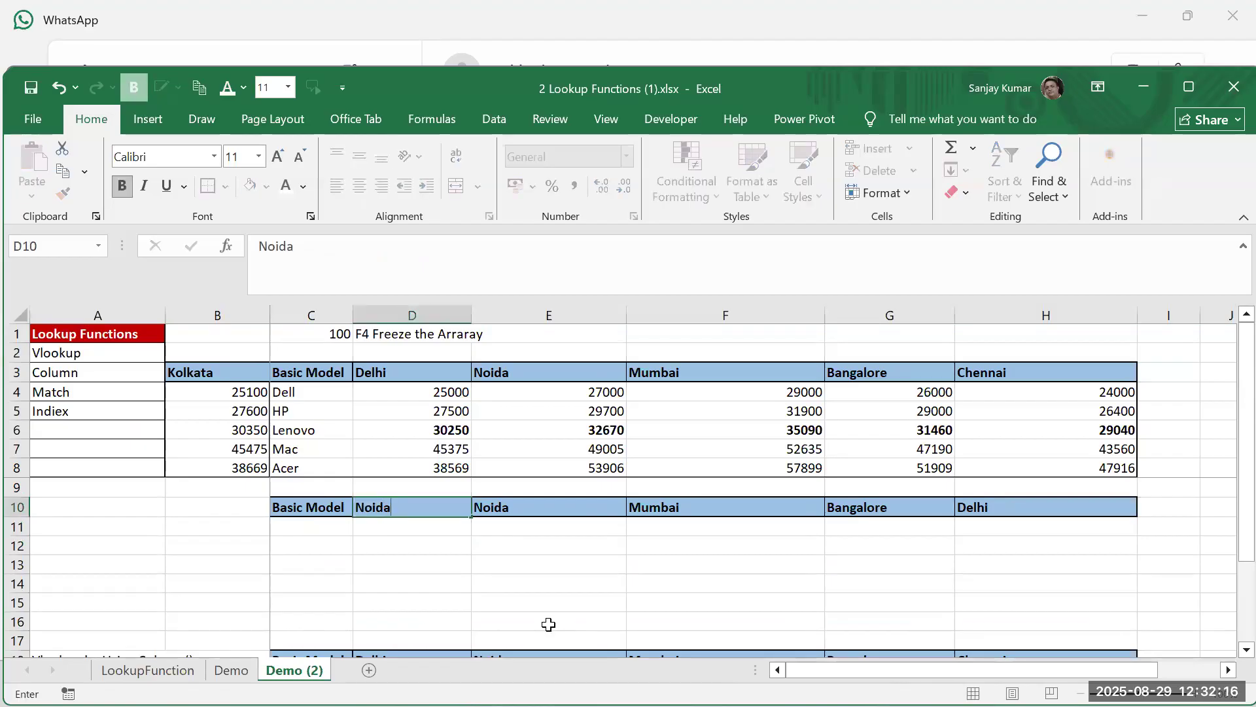
key("Return")
key("Right")
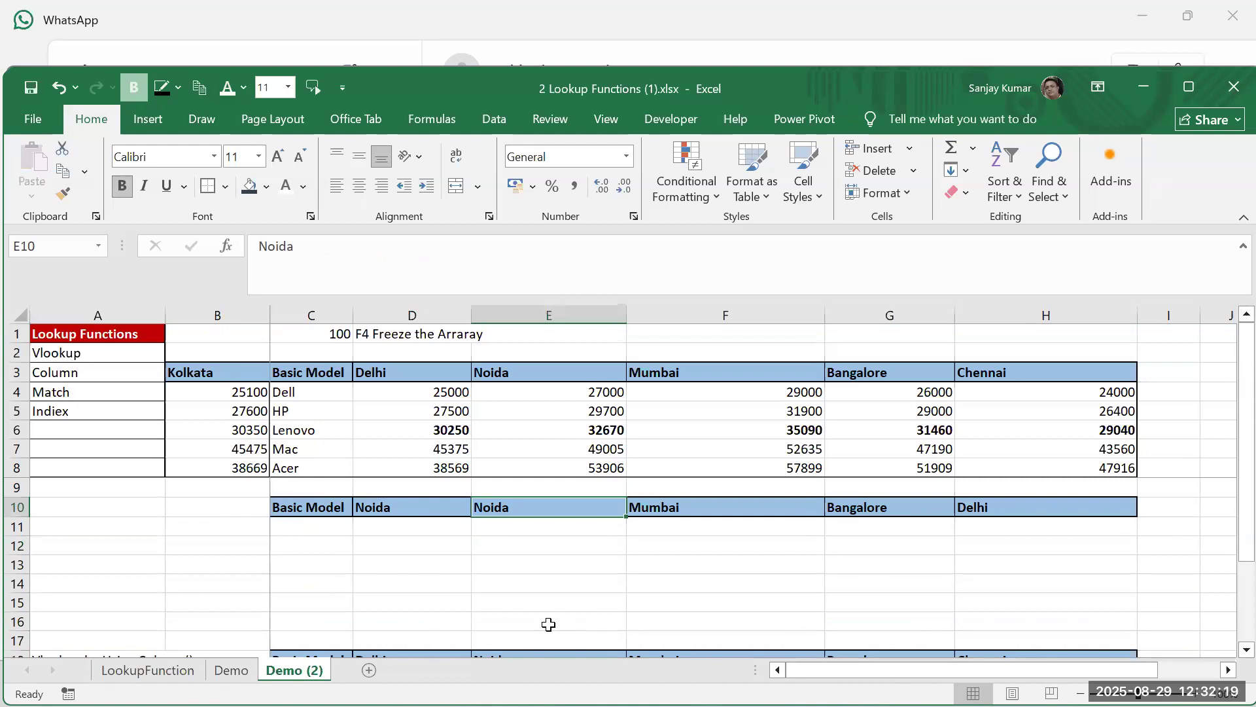
type("Mumbai")
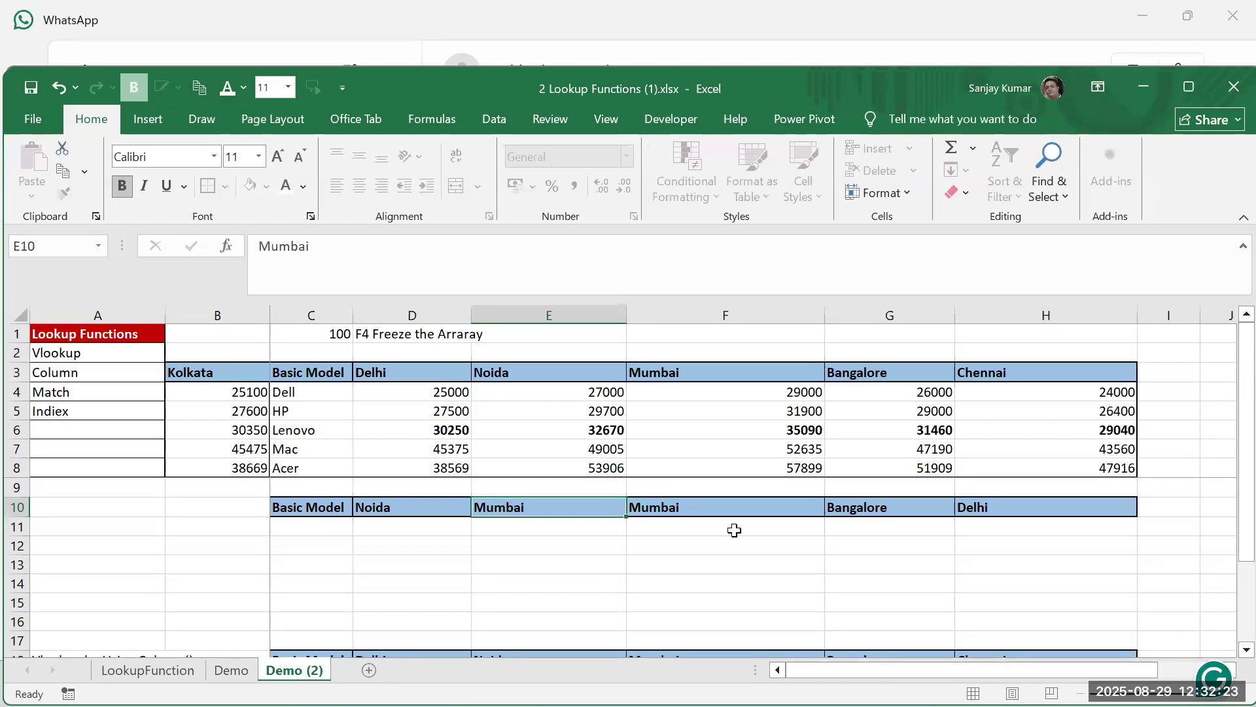
key("Right")
Copy the Bangalore header from G10 into F10
left_click(875, 508)
key("ctrl+c")
left_click(769, 506)
key("ctrl+v")
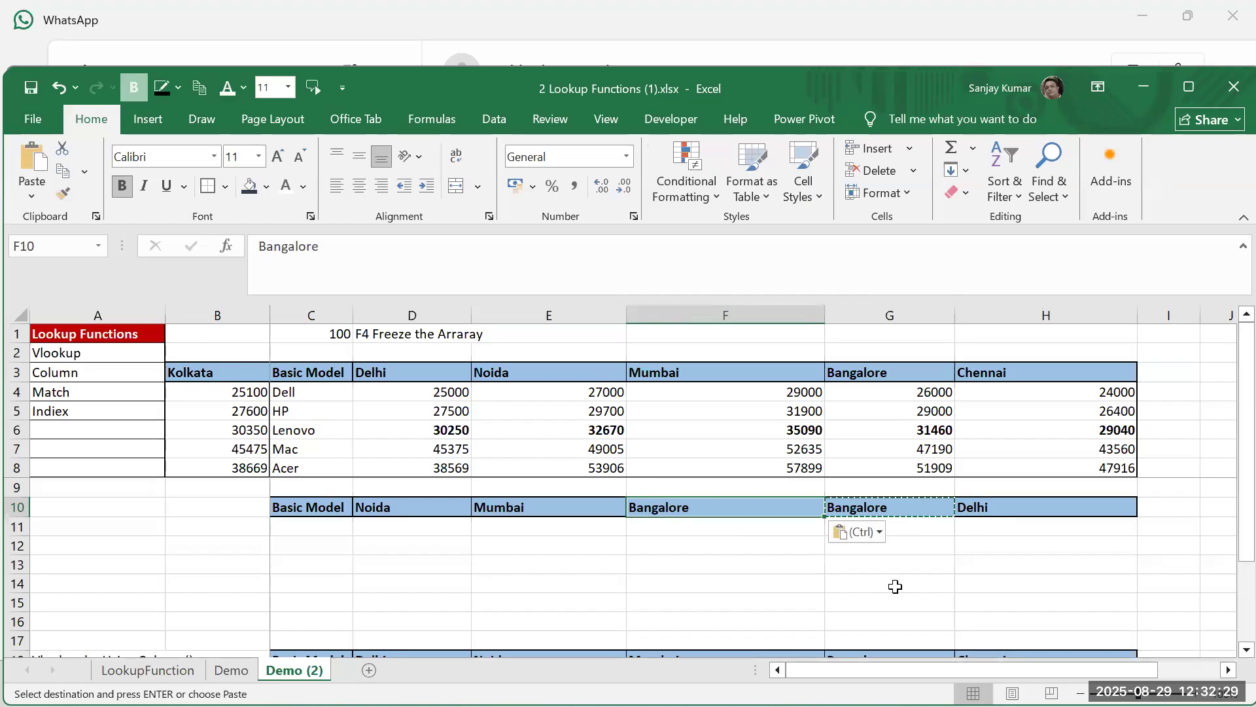
Set the city header in F10 to Chennai
type("Che")
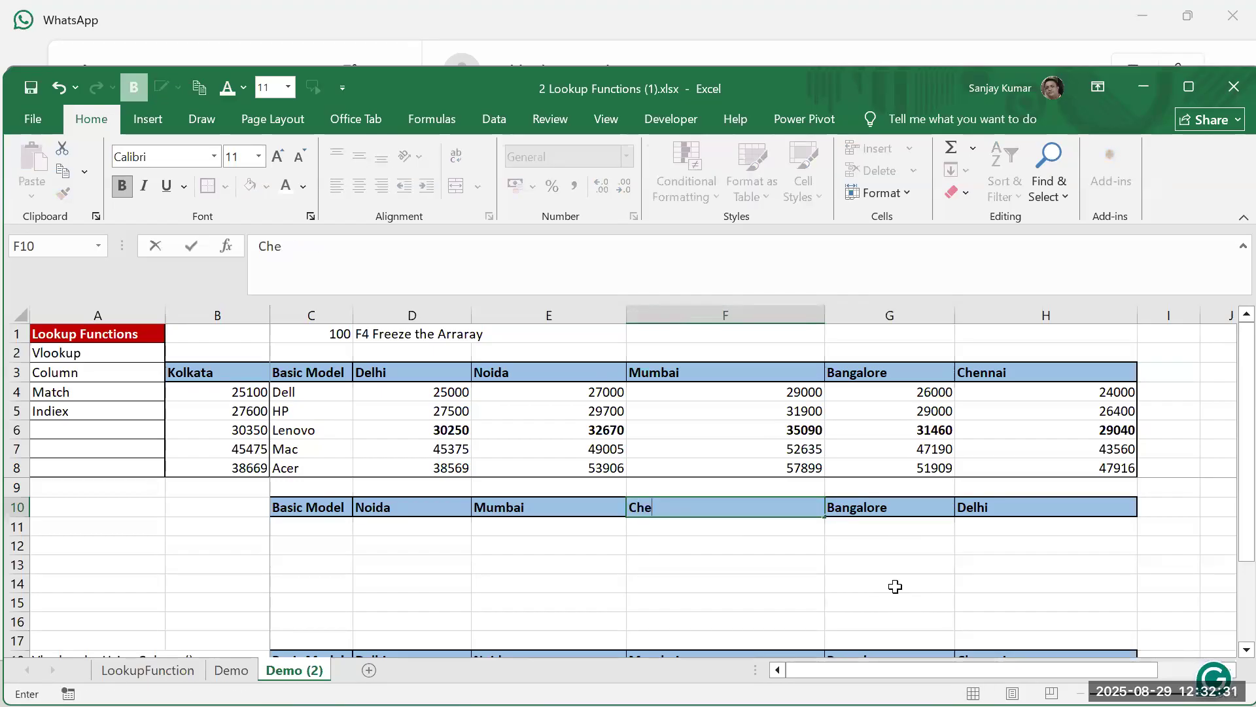
type("nnai")
key("Return")
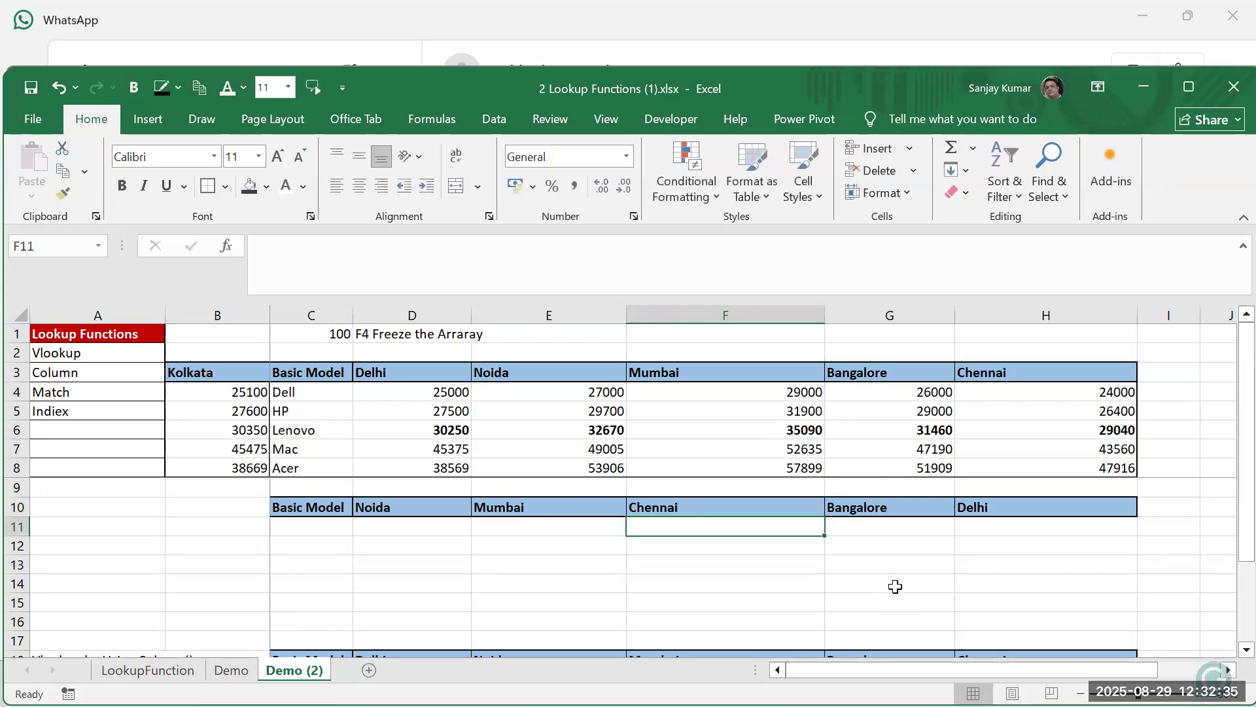
Copy the model names HP and Acer from C5 and C8 into C11:C12
left_click(315, 526)
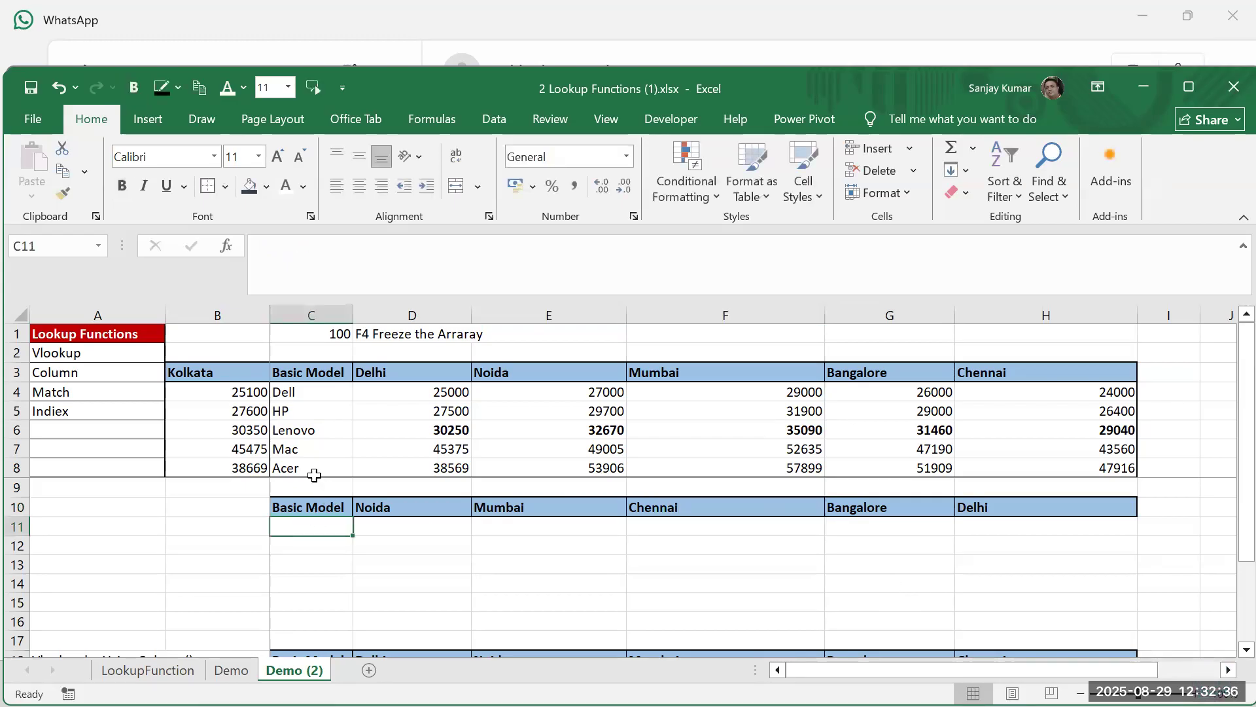
left_click(286, 410)
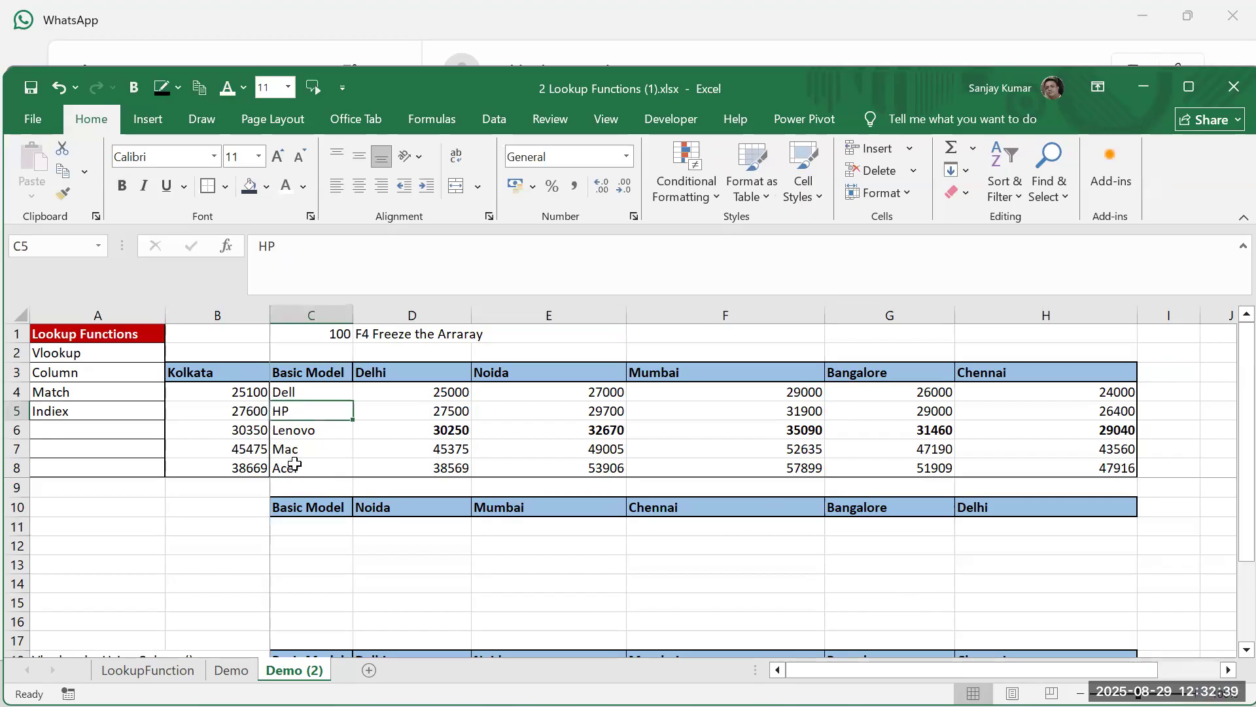
left_click(293, 468)
left_click(294, 409)
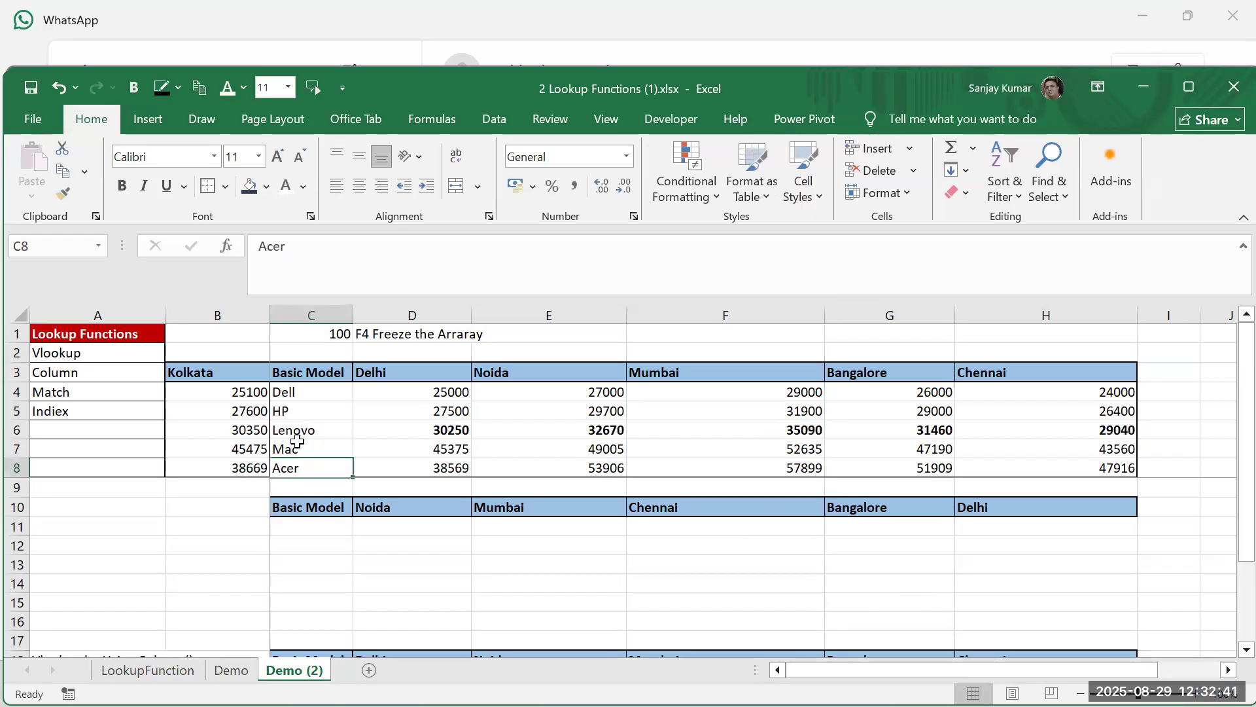
left_click(301, 467, "ctrl")
key("ctrl+c")
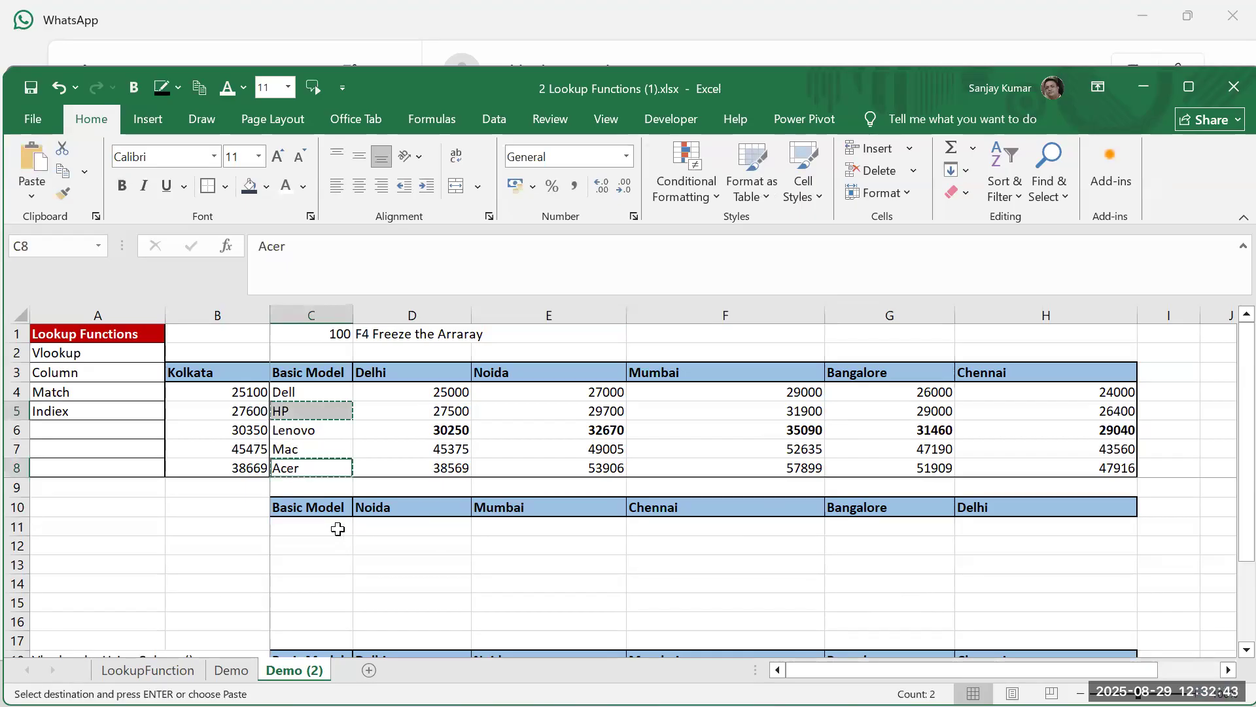
left_click(336, 525)
key("ctrl+v")
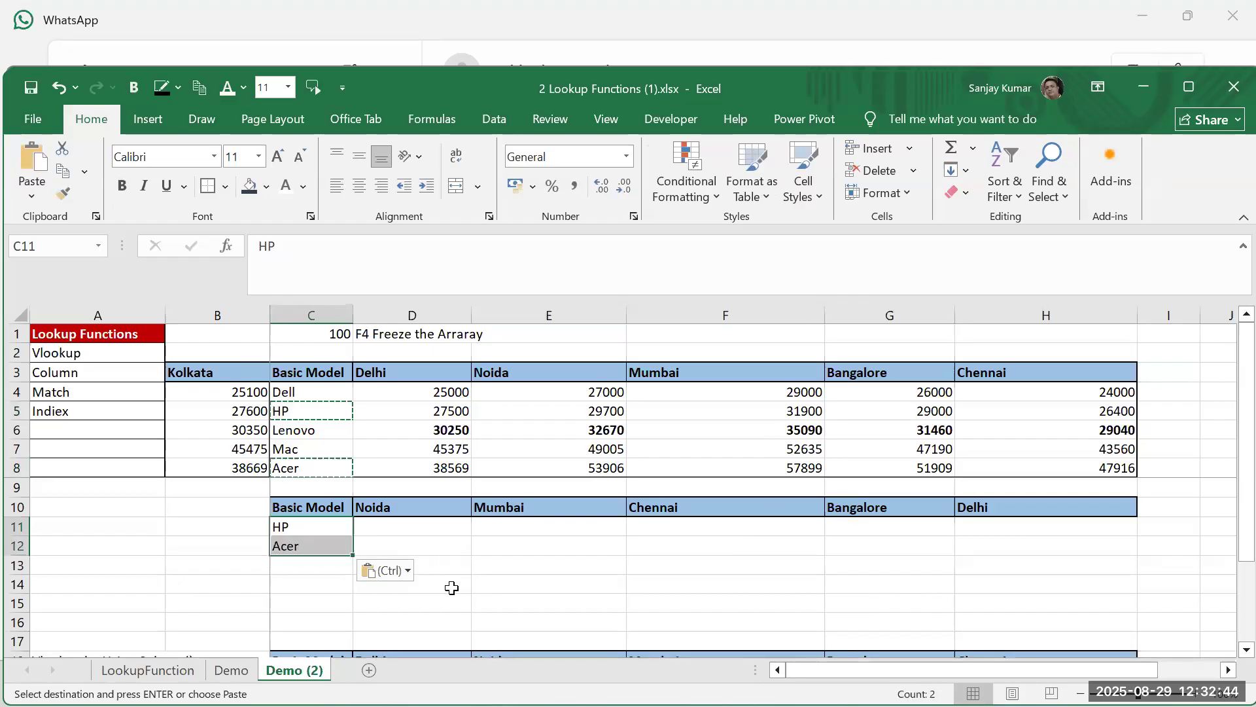
Copy the model name Mac from C7 into C13, below Acer
left_click(327, 567)
left_click(324, 449)
key("ctrl+c")
left_click(323, 564)
key("ctrl+v")
left_click(475, 572)
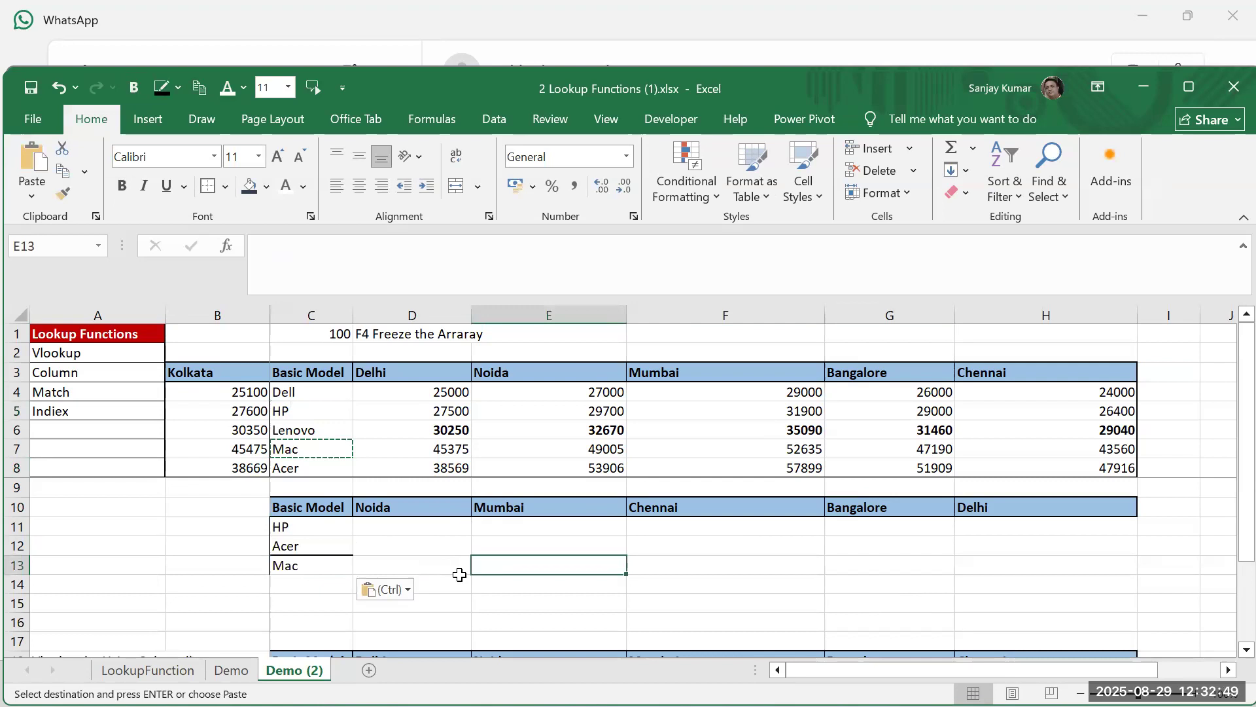
Remove all borders from the range C11:H14 of the second table
left_click_drag(331, 532, 327, 566)
left_click_drag(765, 585, 1050, 578)
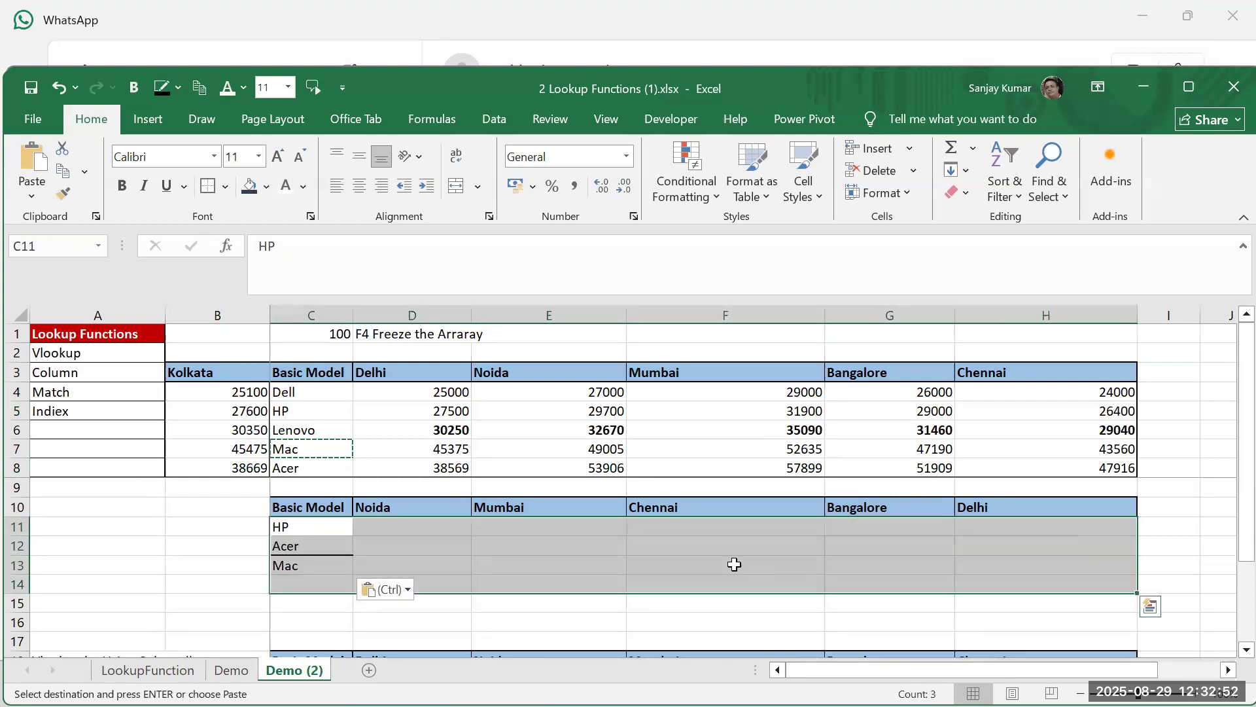
left_click(226, 187)
left_click(229, 335)
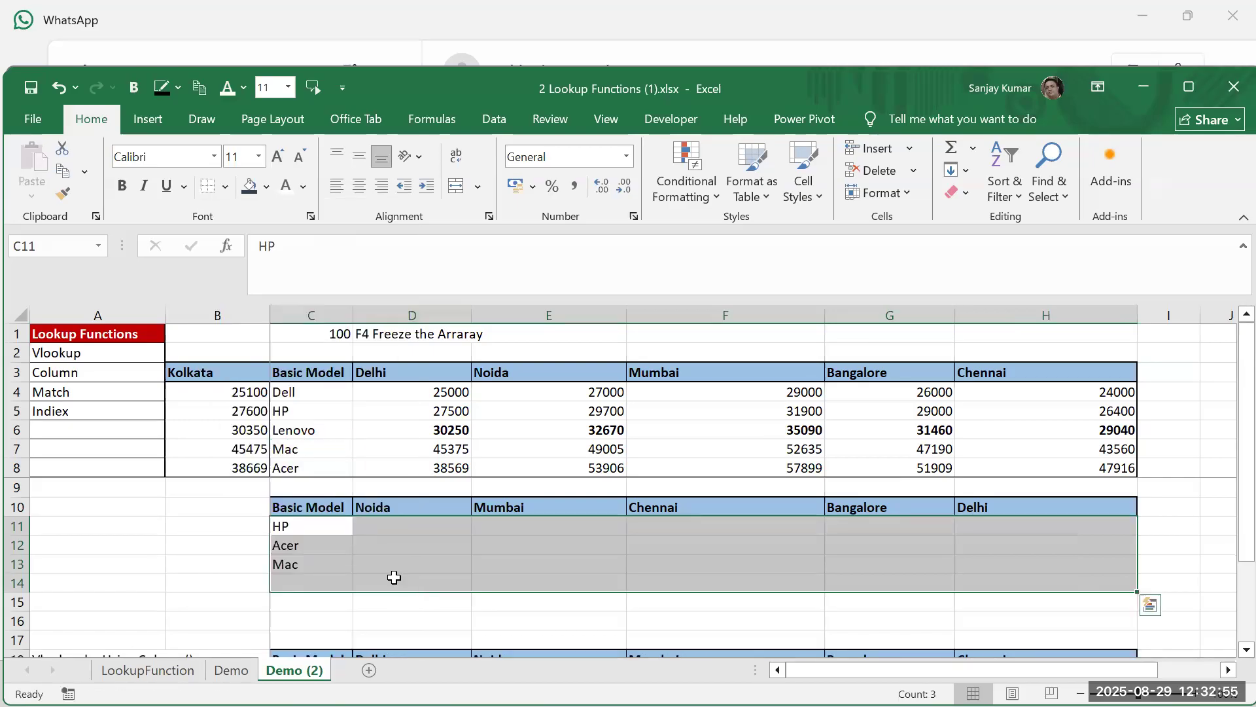
left_click(393, 579)
left_click(289, 524)
left_click(395, 527)
left_click(398, 547)
left_click(401, 567)
left_click(395, 531)
left_click(402, 567)
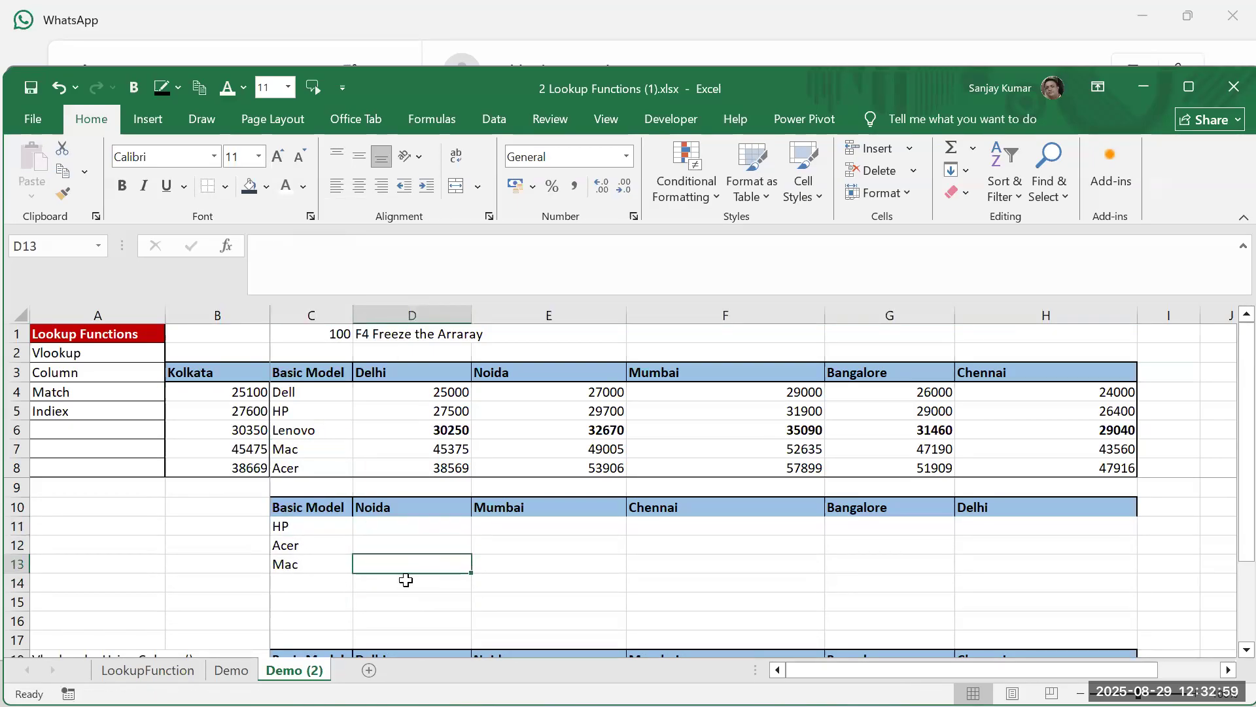
left_click(417, 527)
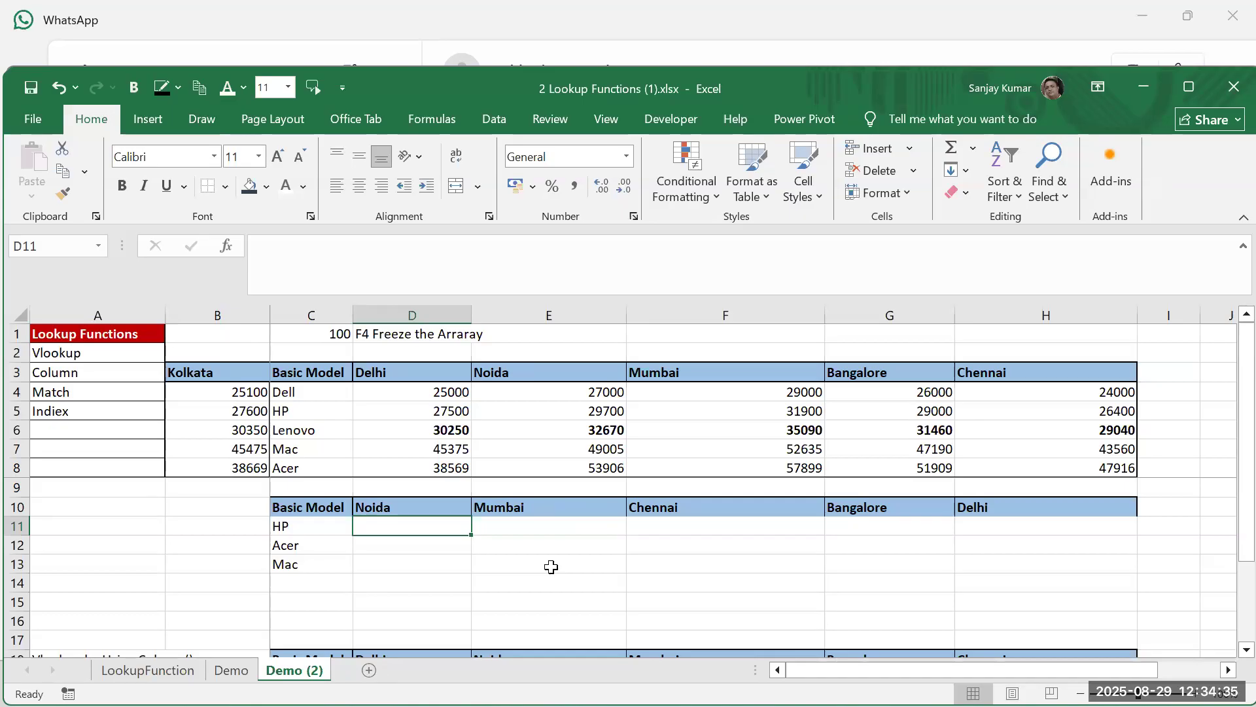
Label the second table in A10 as "Match"
left_click(87, 511)
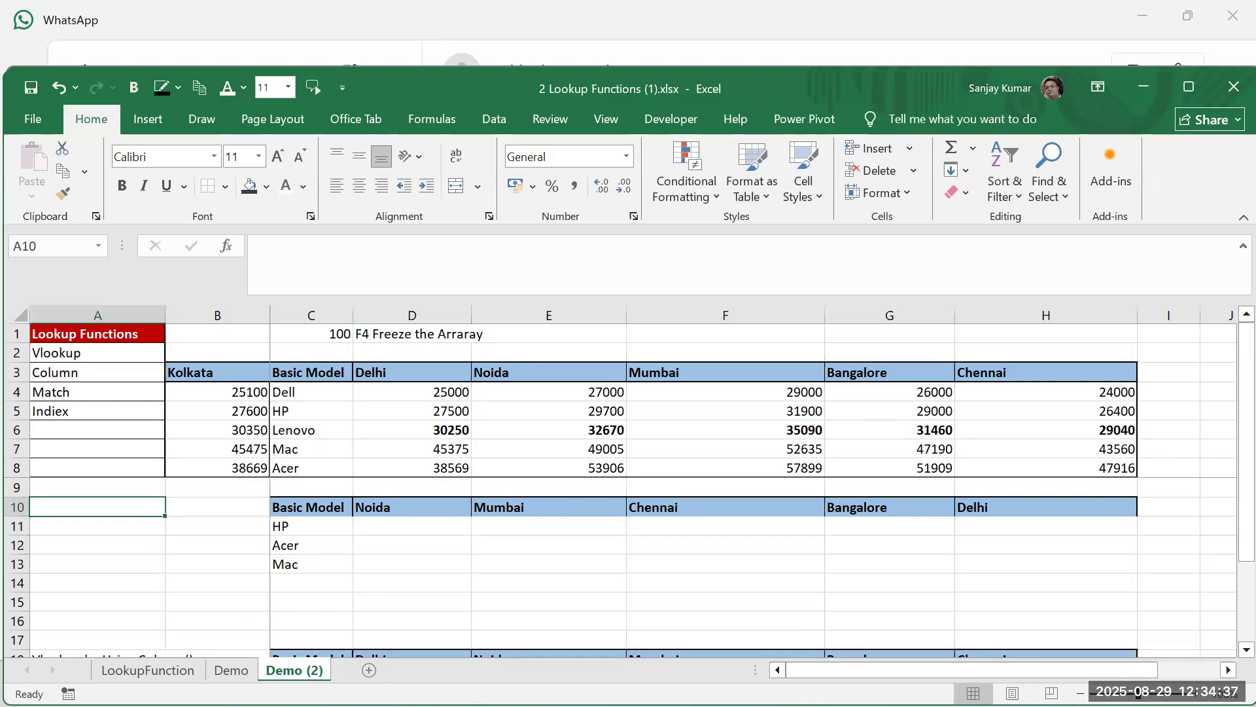
type("Match")
key("Return")
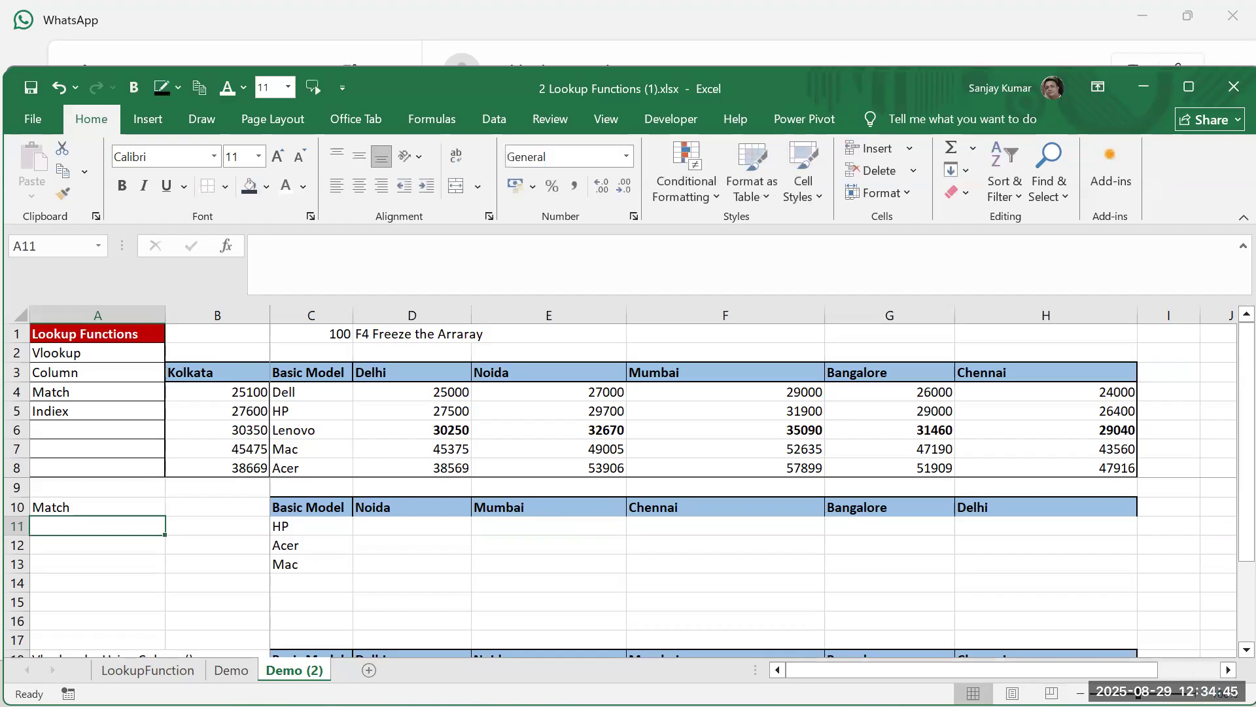
Enter the note "Returns Position no" in B10, beside the Match label
key("Up")
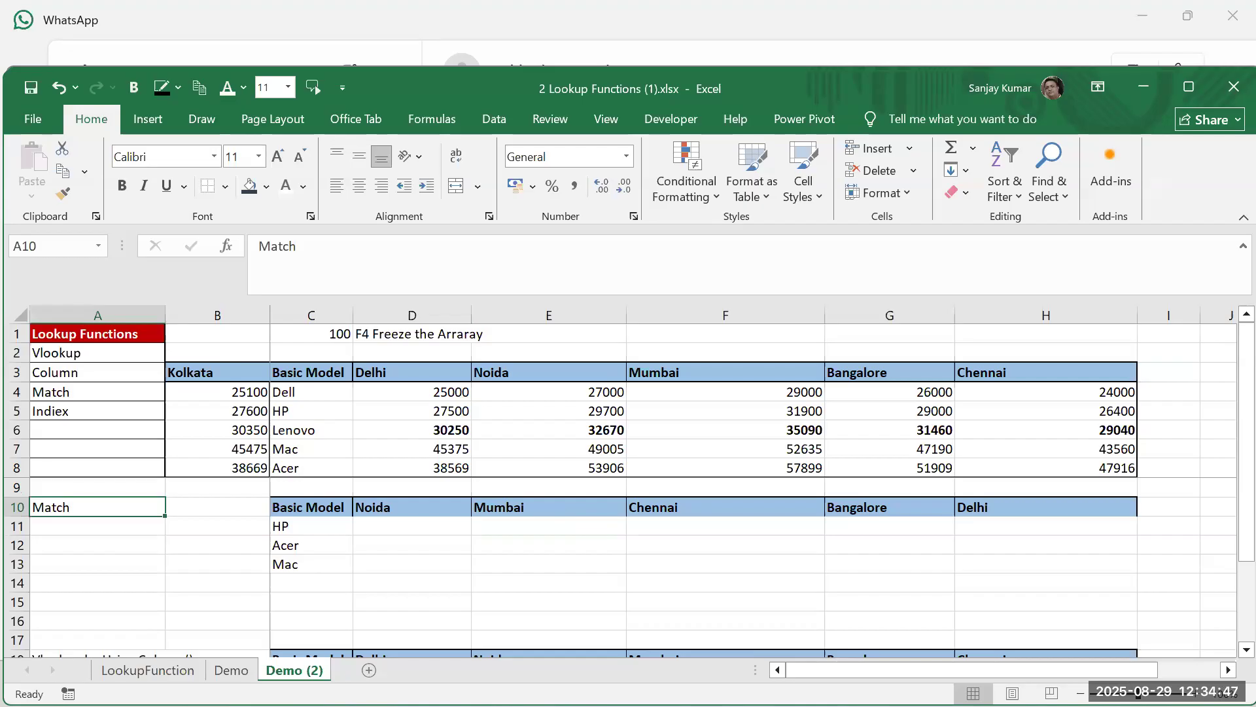
key("Right")
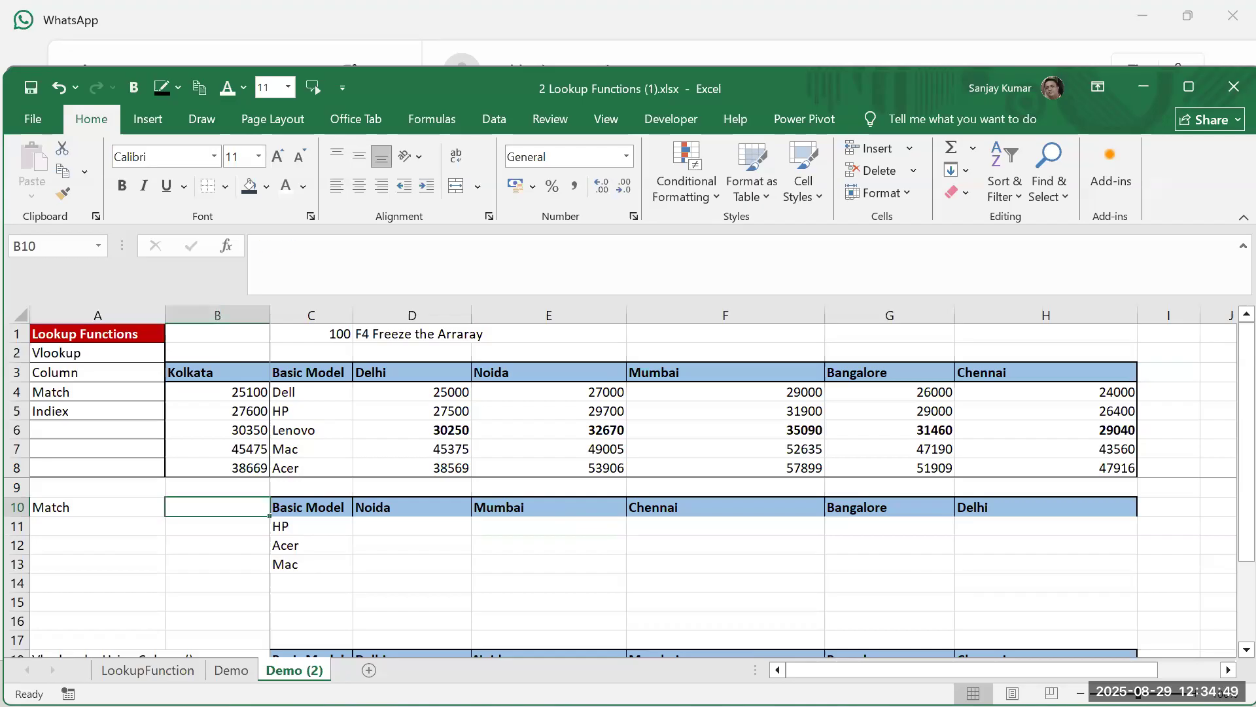
type("Re")
type("tur")
key("BackSpace")
type("urns ")
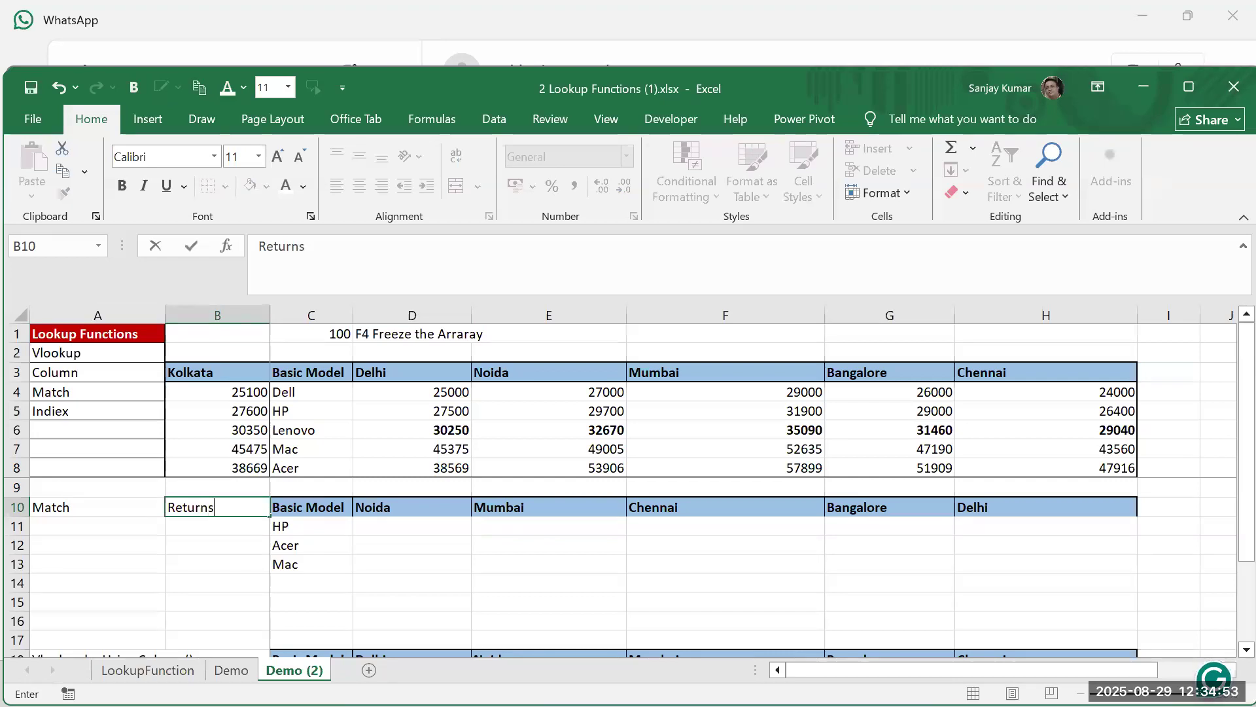
type("Position no")
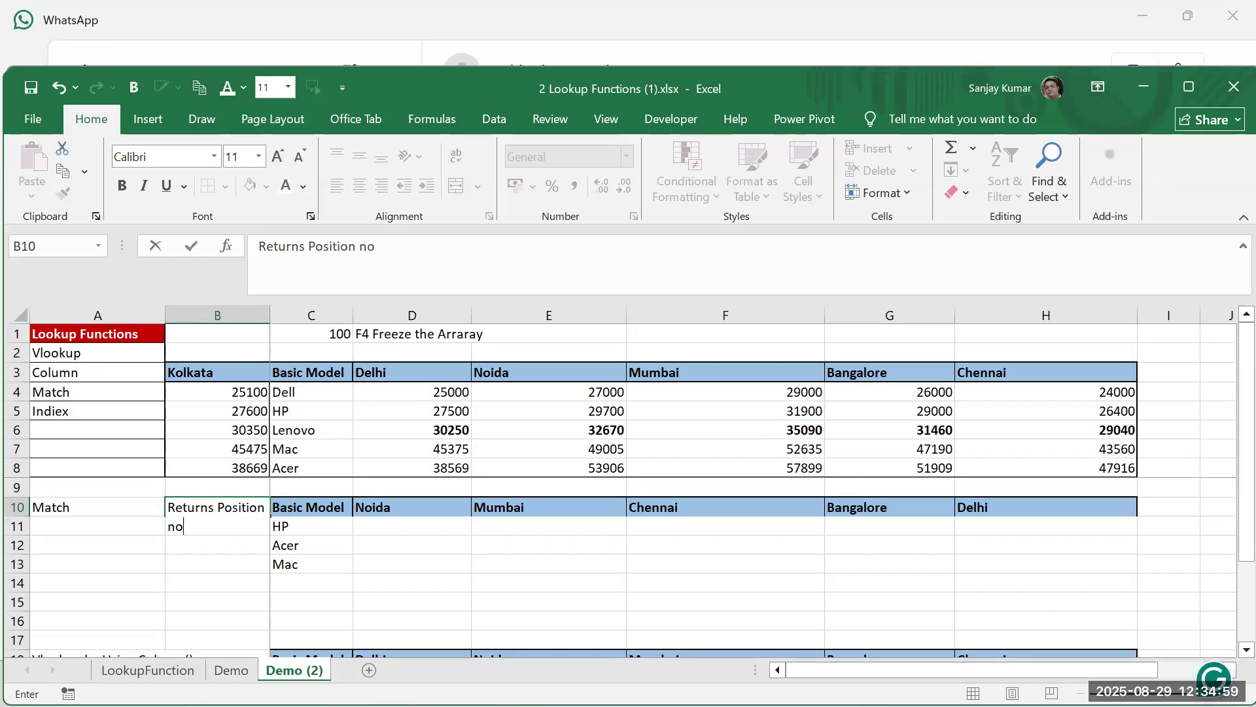
key("Return")
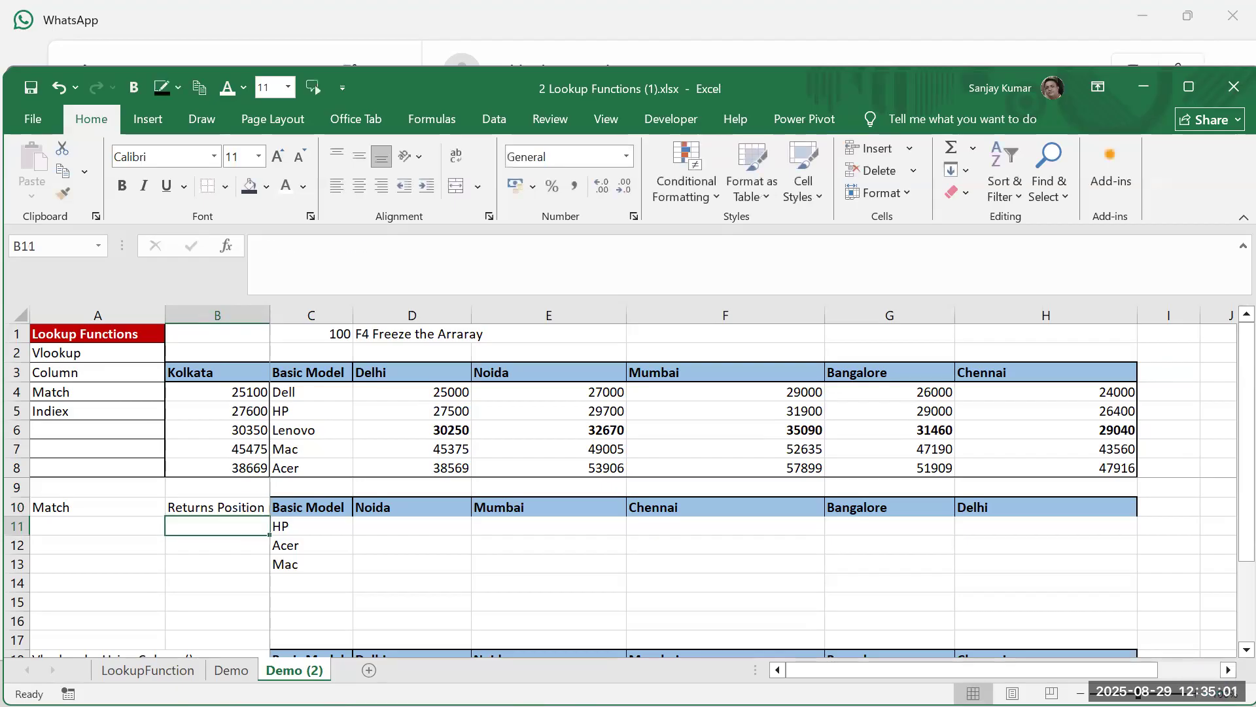
Compare the reordered city headers in row 10 with the price table's headers in D3:H3 and the Delhi prices in D4:D8
key("Up")
key("Right")
key("Right")
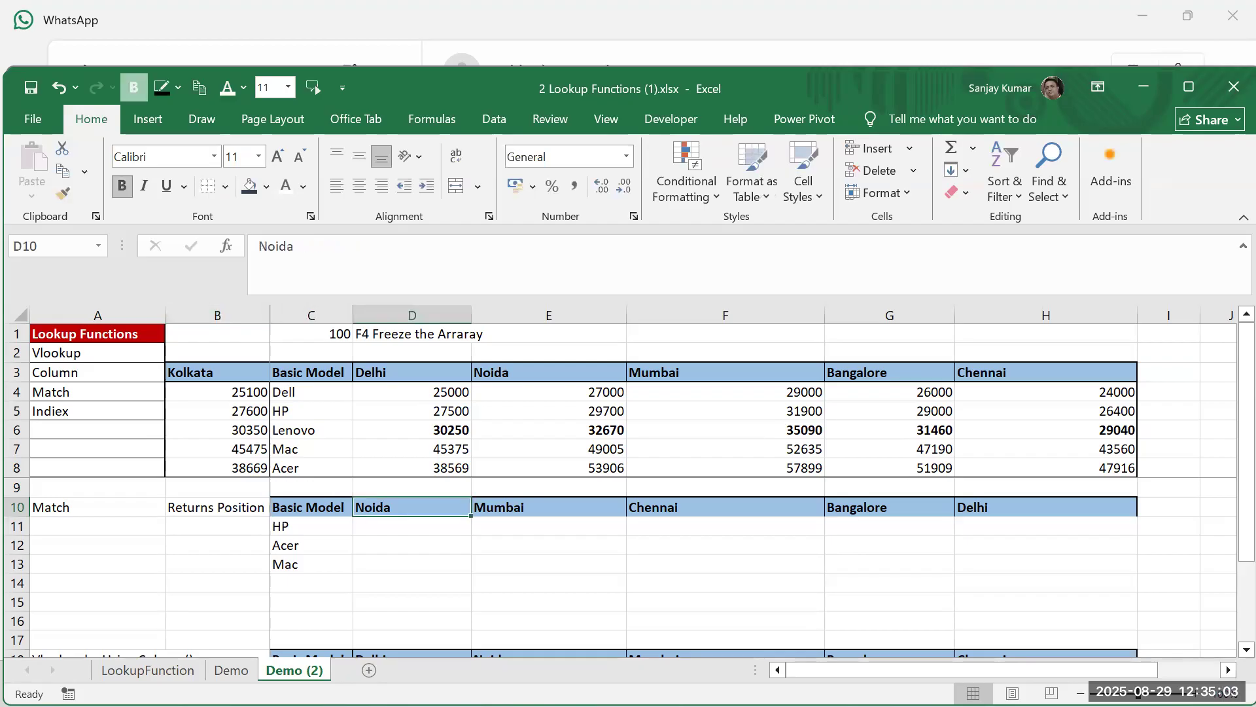
key("Down")
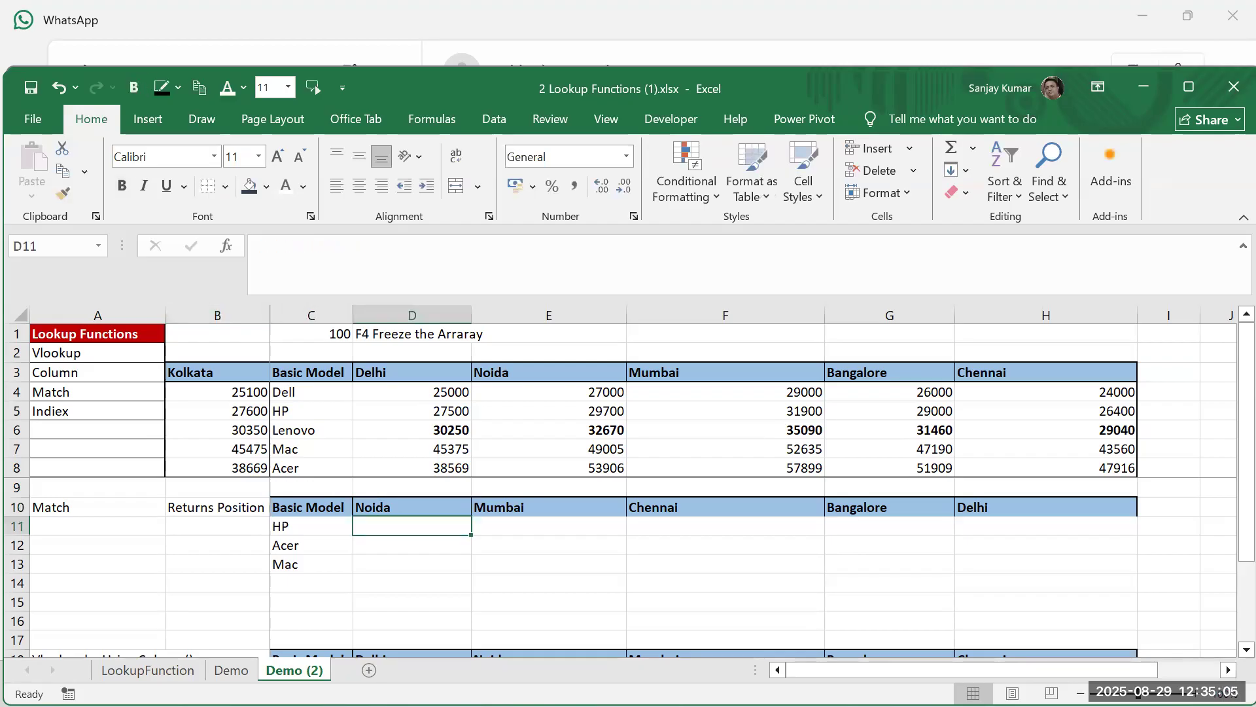
left_click_drag(507, 547, 513, 609)
left_click_drag(522, 508, 1059, 507)
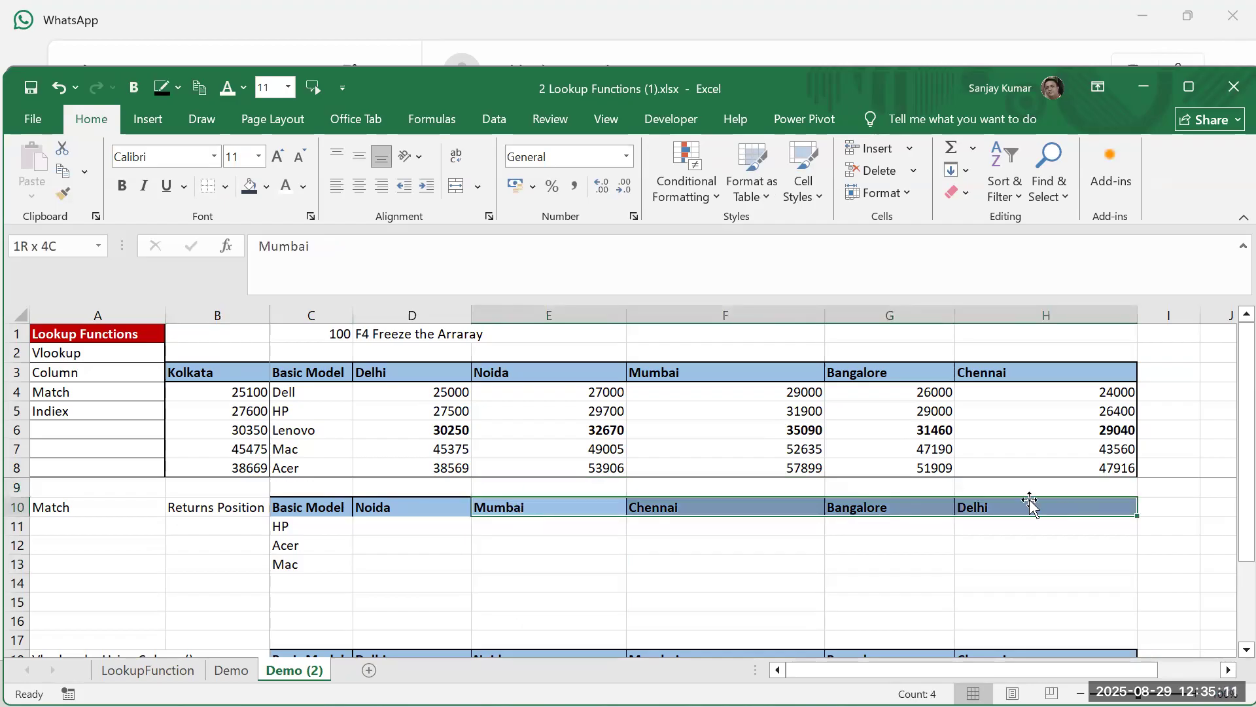
left_click_drag(439, 374, 1055, 473)
left_click_drag(401, 372, 1099, 373)
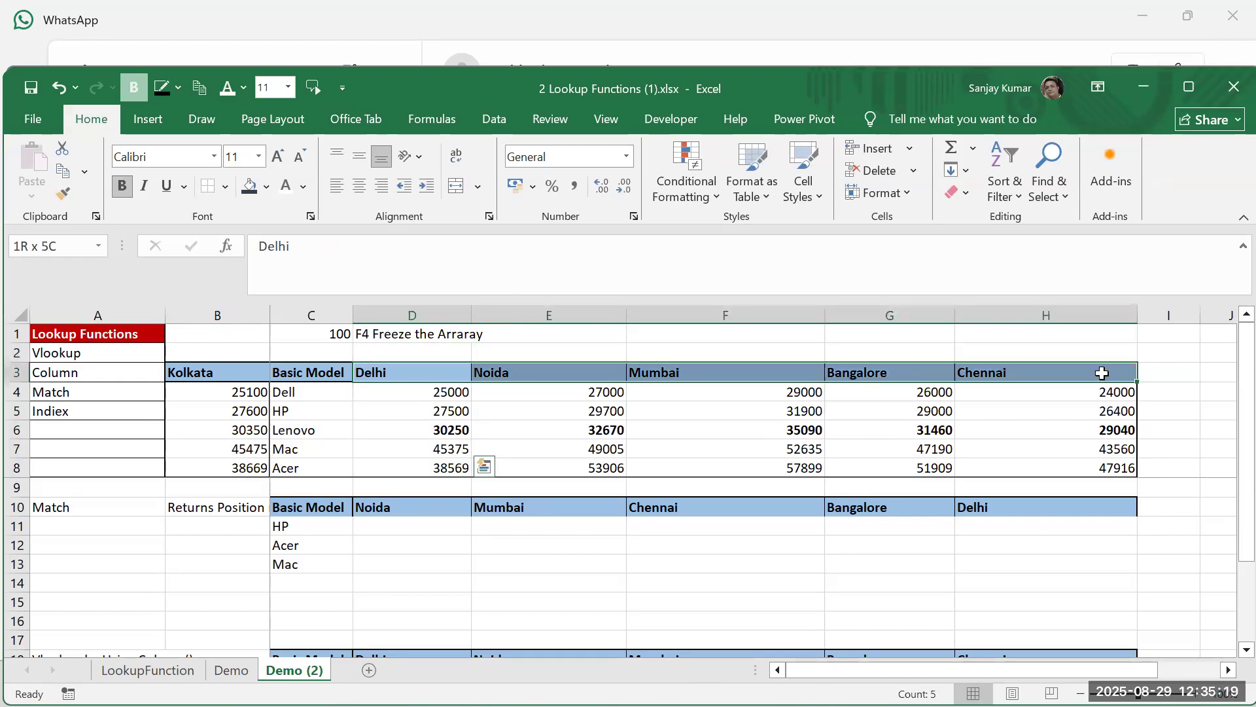
left_click_drag(426, 391, 425, 472)
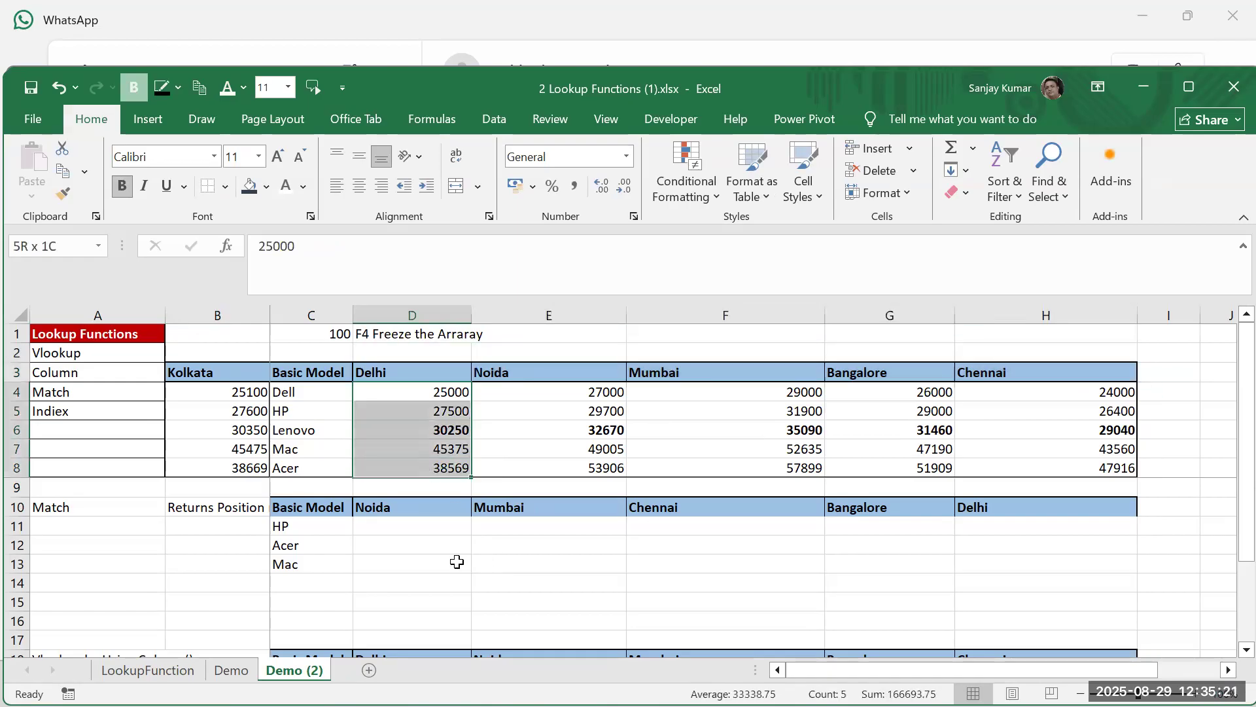
left_click(404, 528)
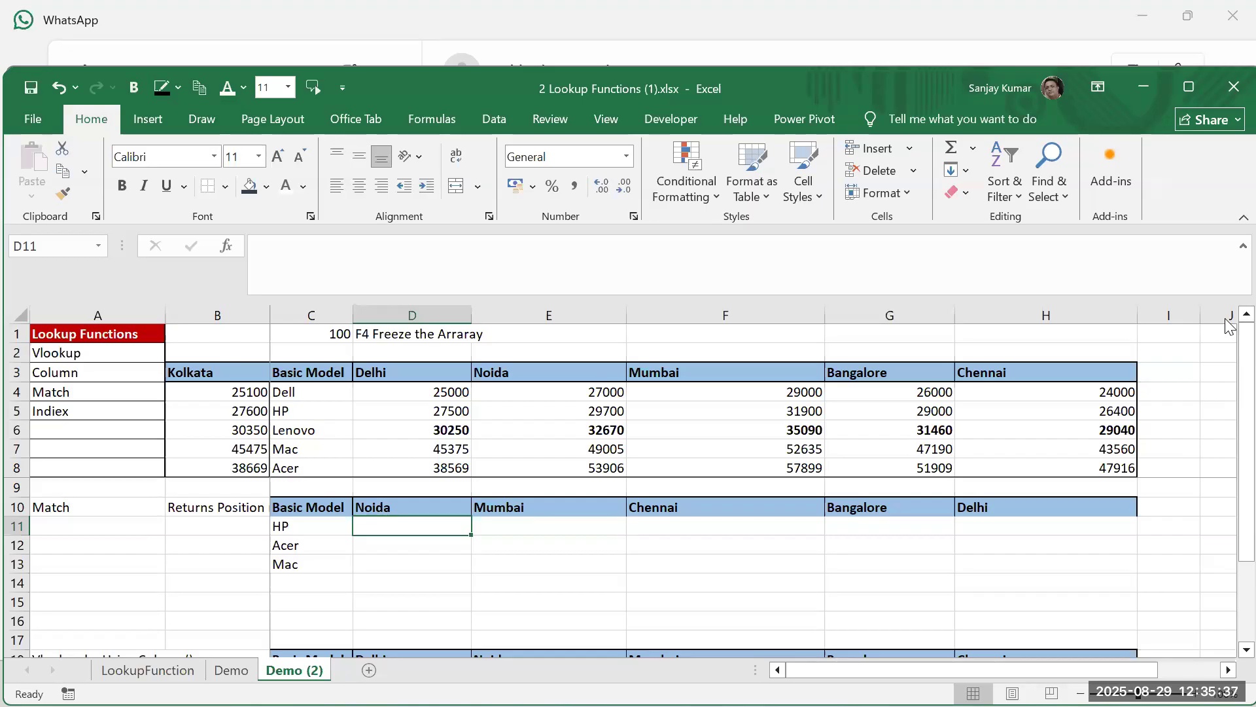
left_click(98, 245)
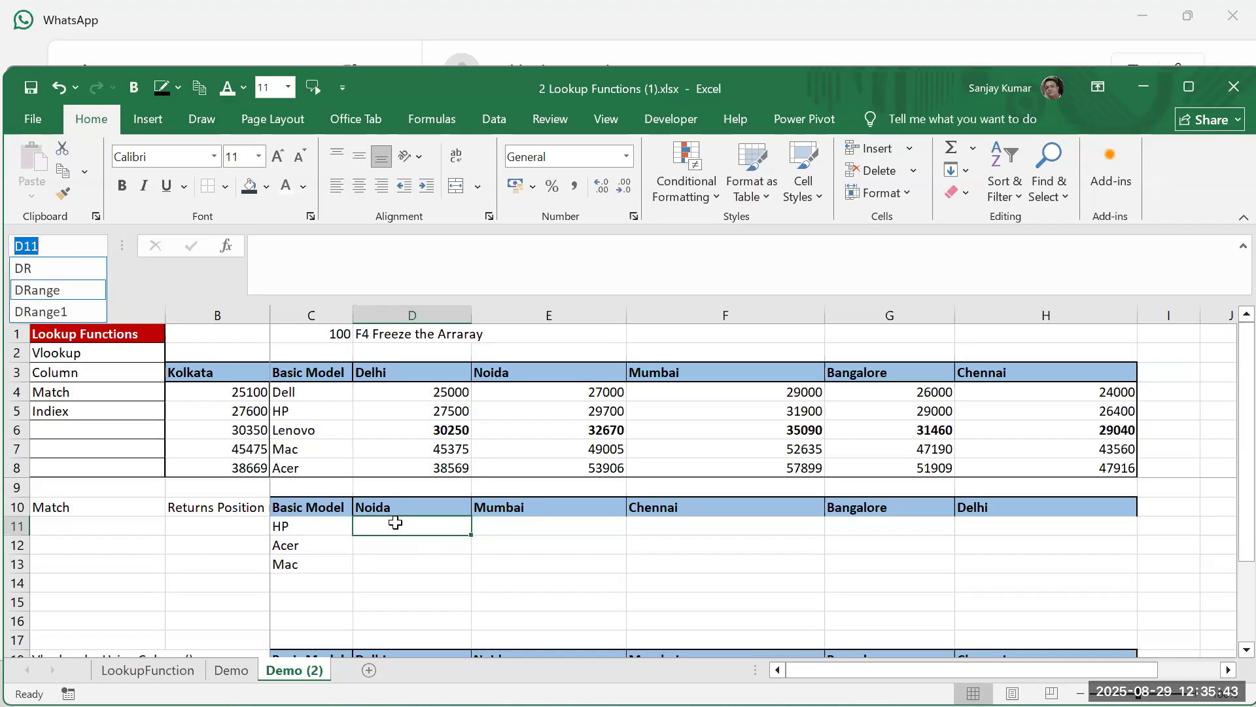
key("Escape")
type("==")
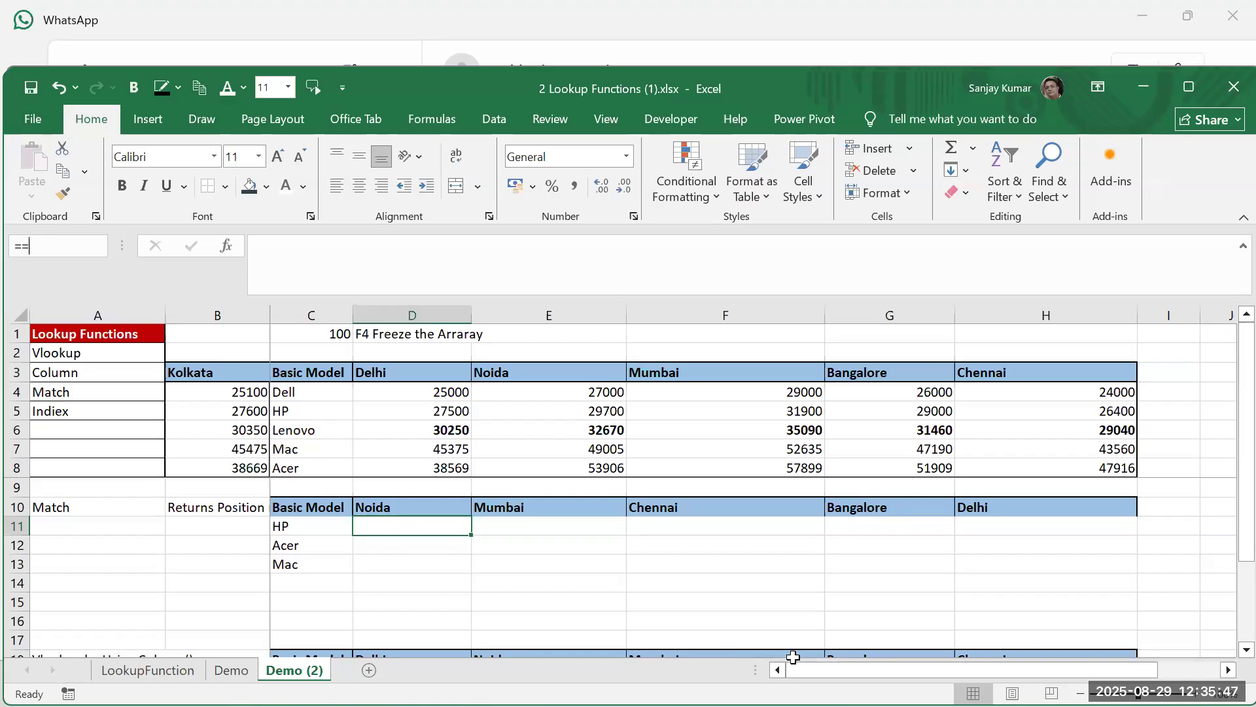
key("Escape")
Enter =MATCH(C12,C3:C8,0) in D12 to find Acer's position, and check it against the model list in C3:C8
left_click(450, 545)
type("-")
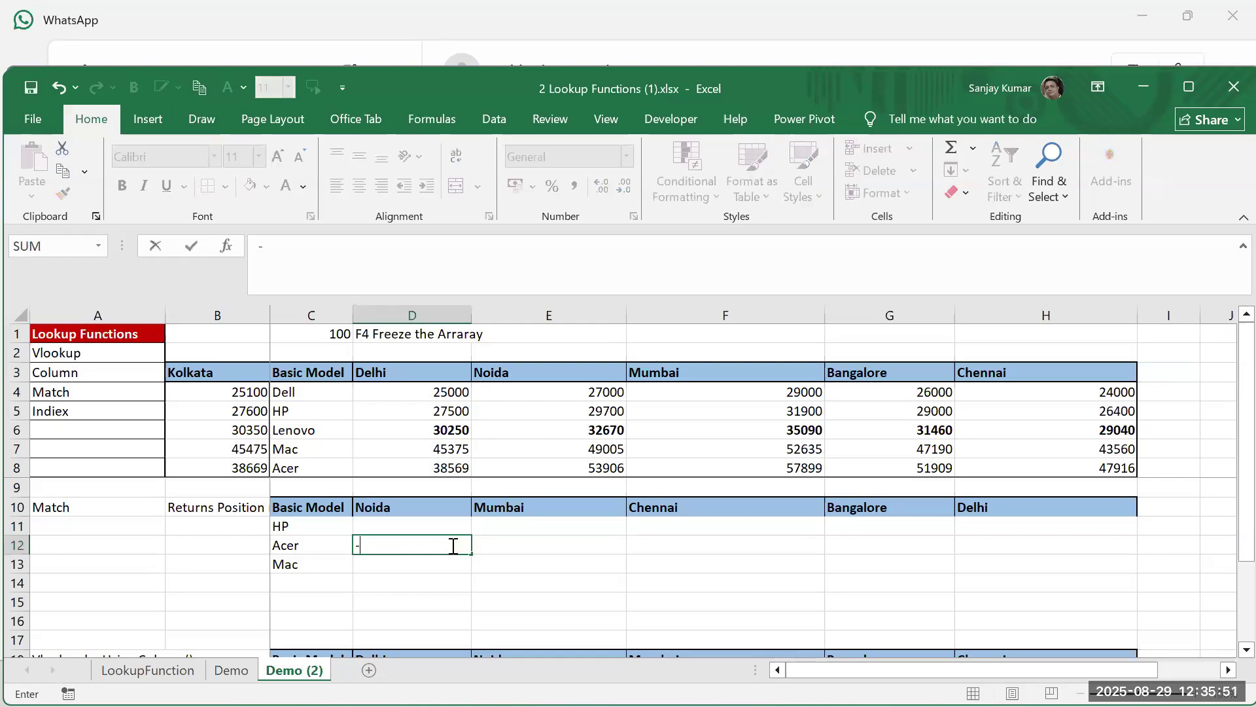
key("BackSpace")
type("=")
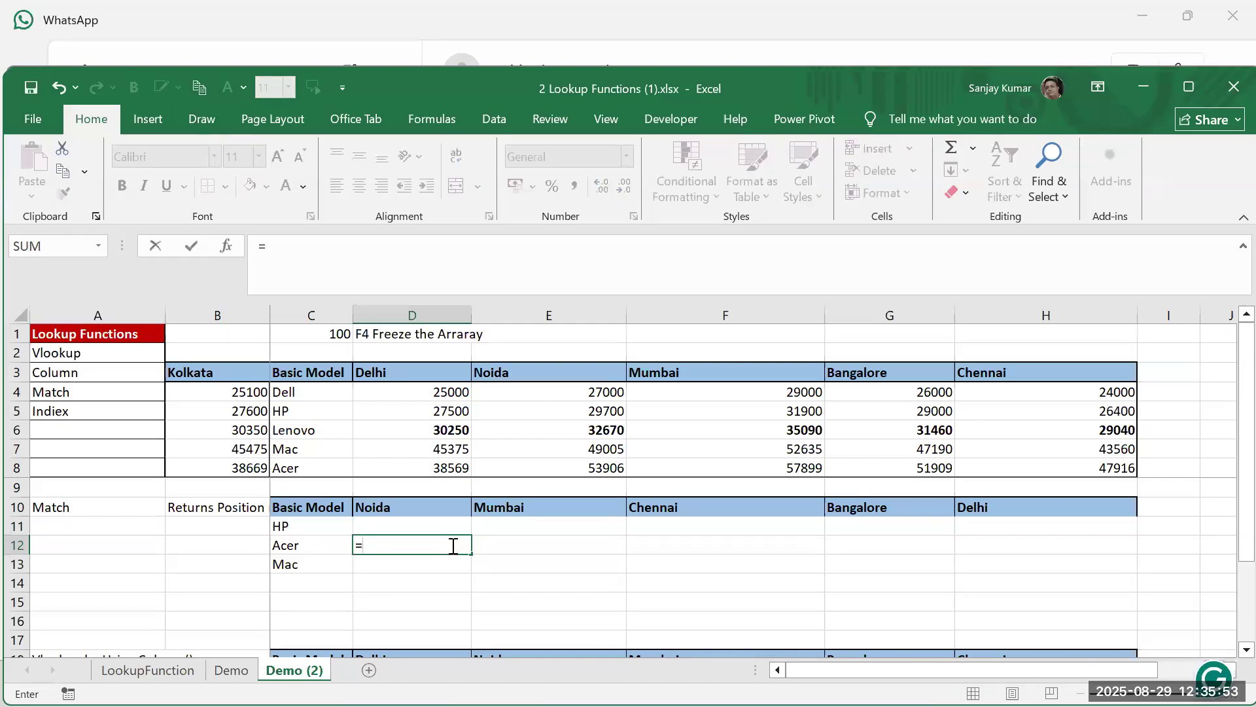
type("match(")
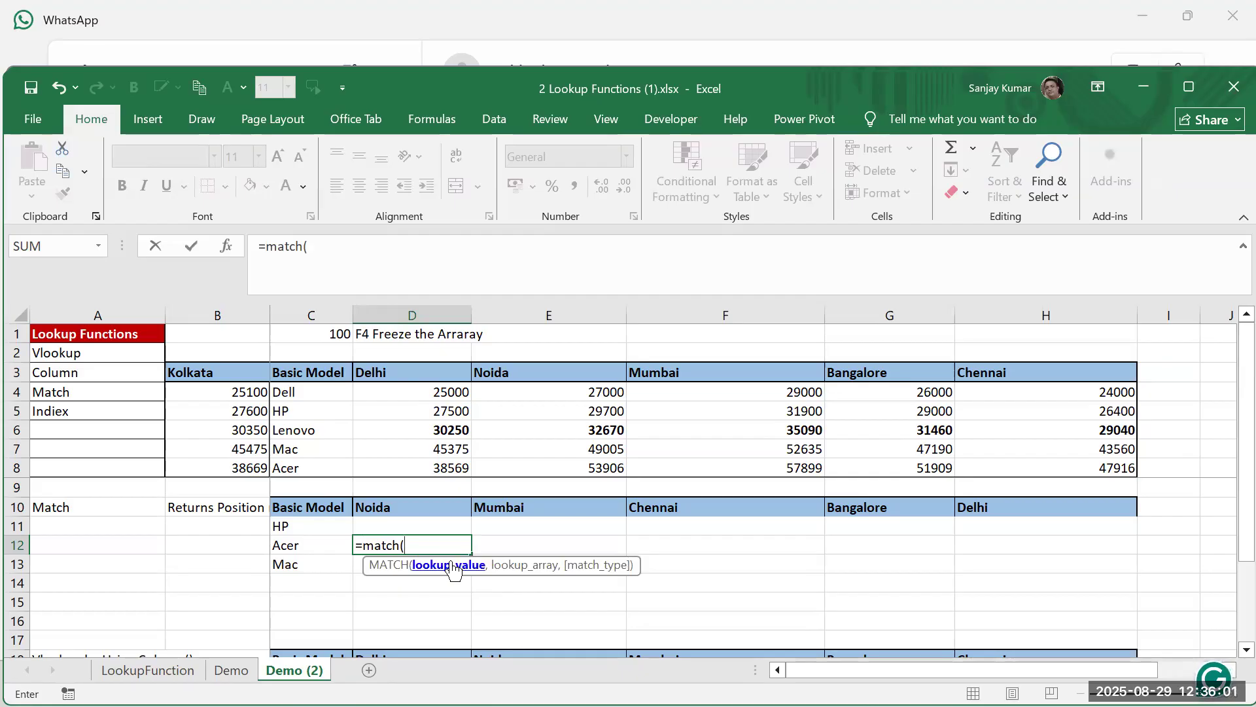
left_click(306, 546)
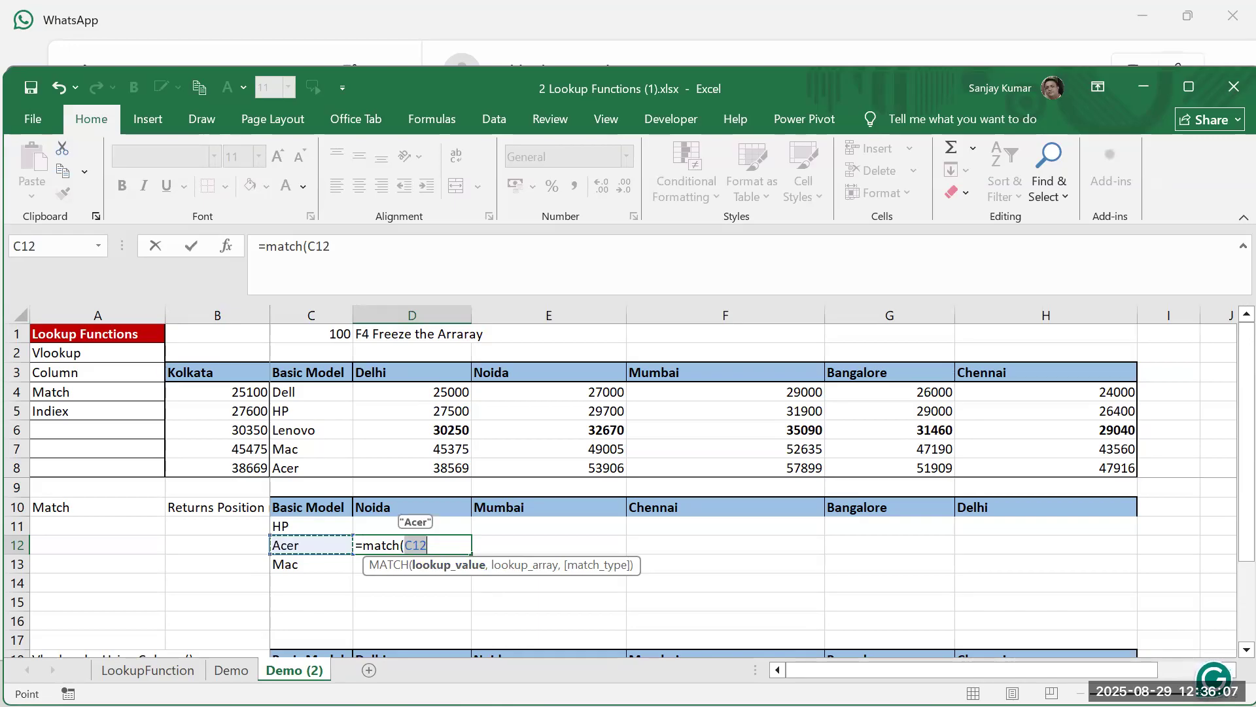
type(",")
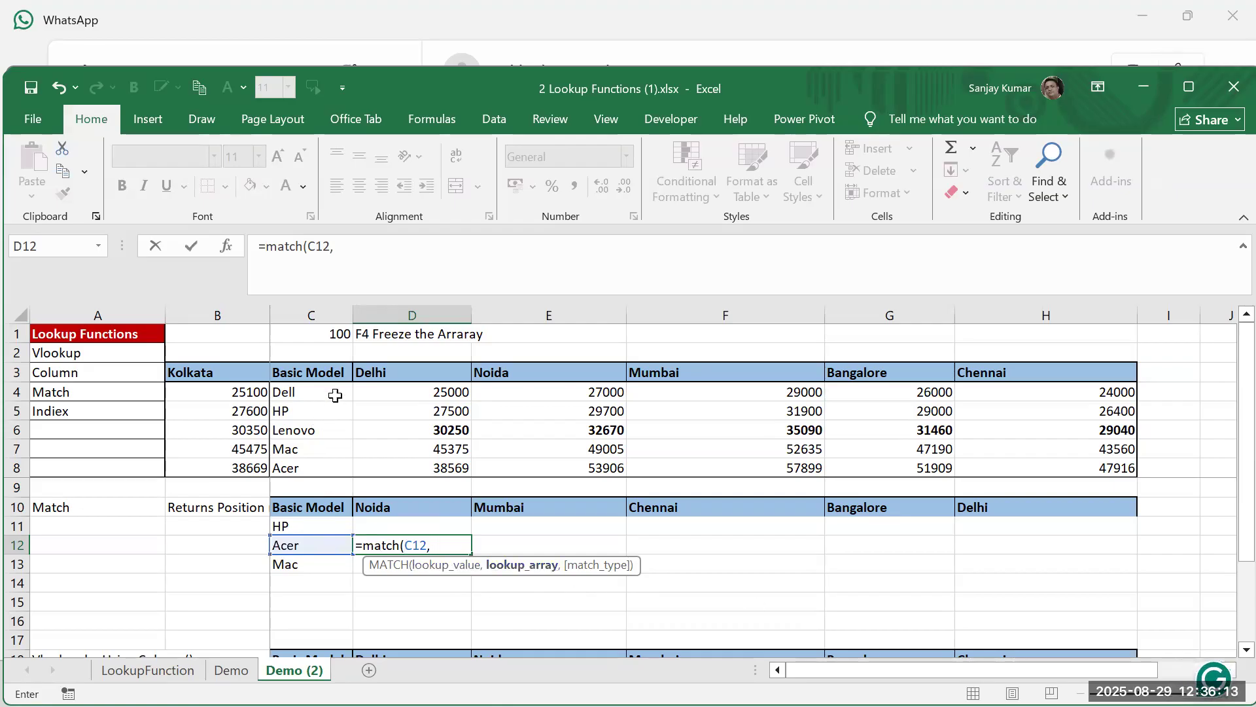
left_click(331, 371)
left_click_drag(330, 407, 338, 469)
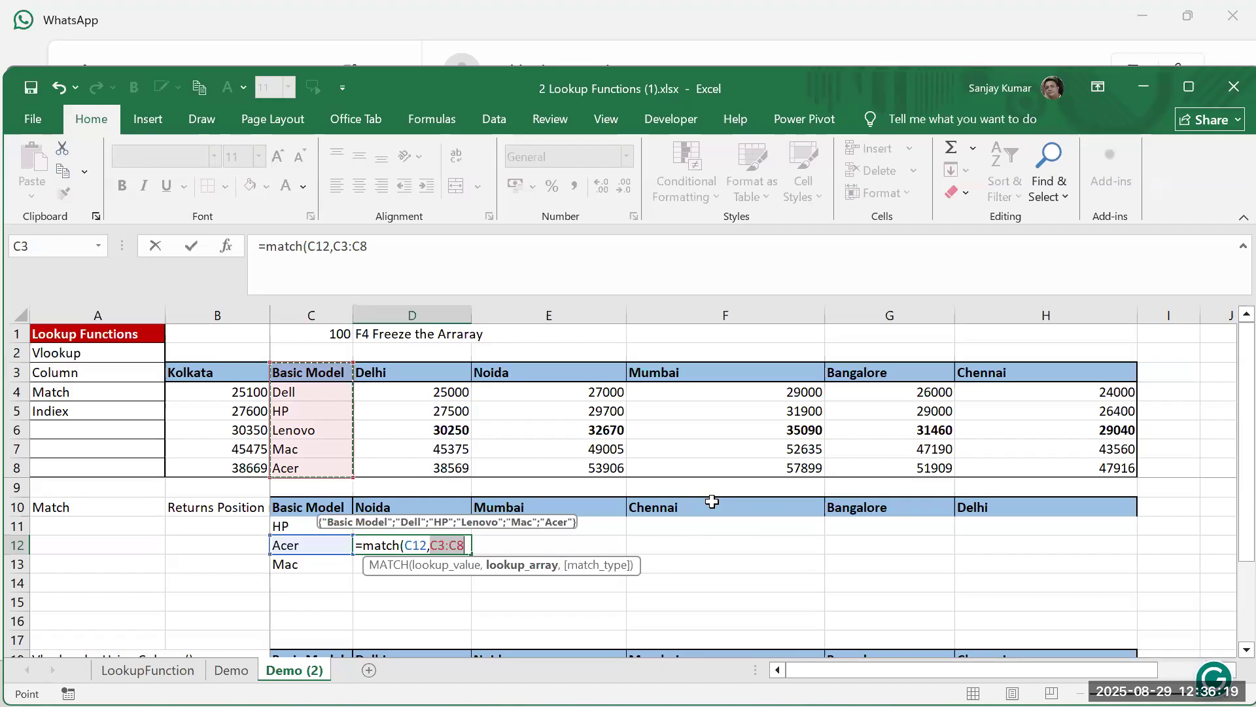
type(",")
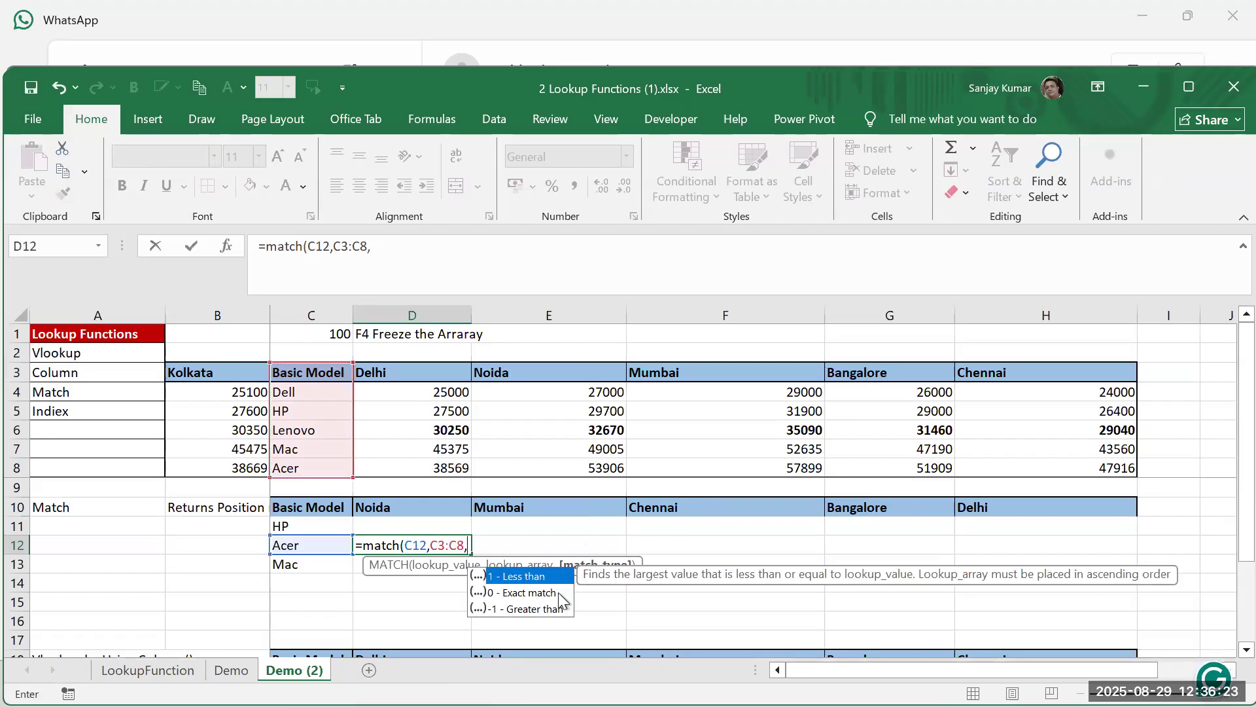
type("0")
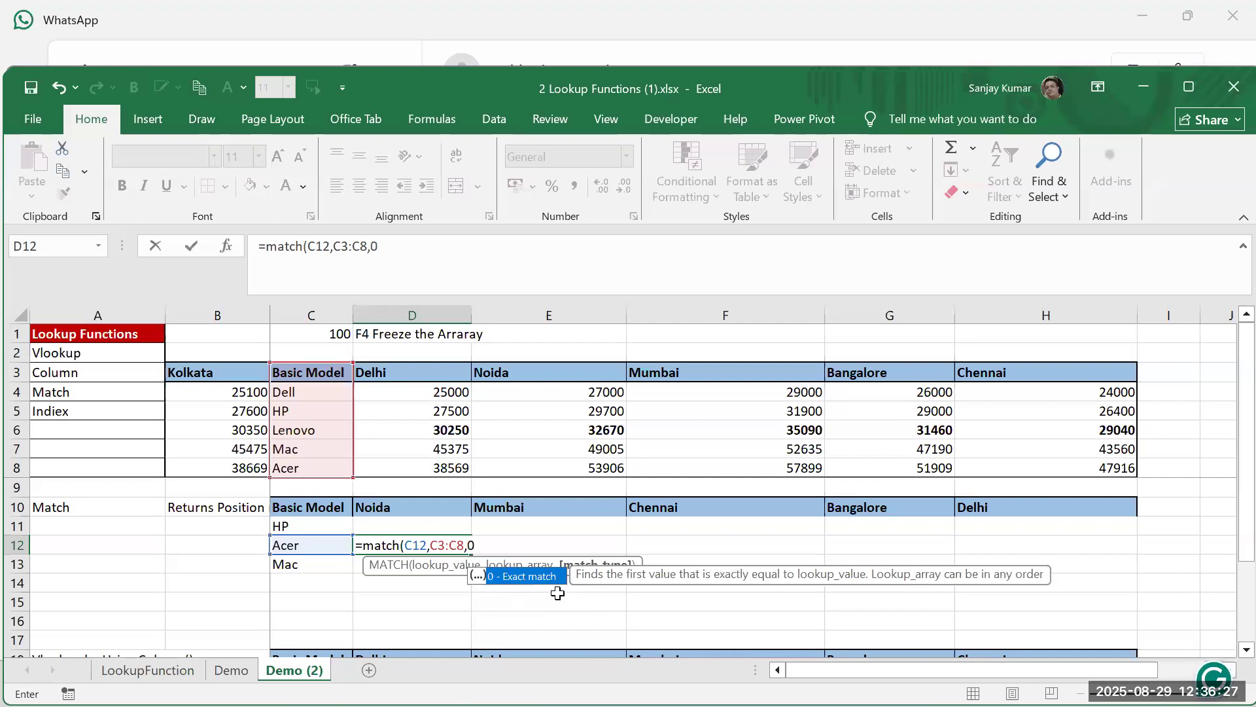
type(")")
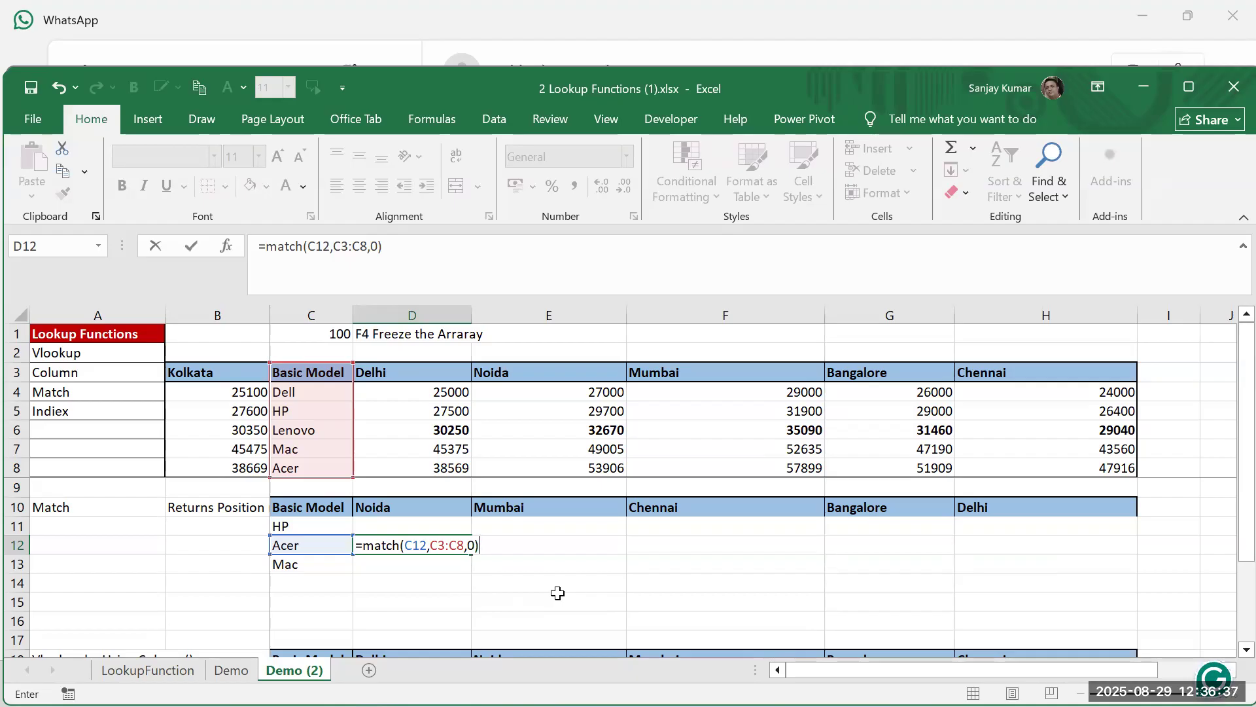
key("Return")
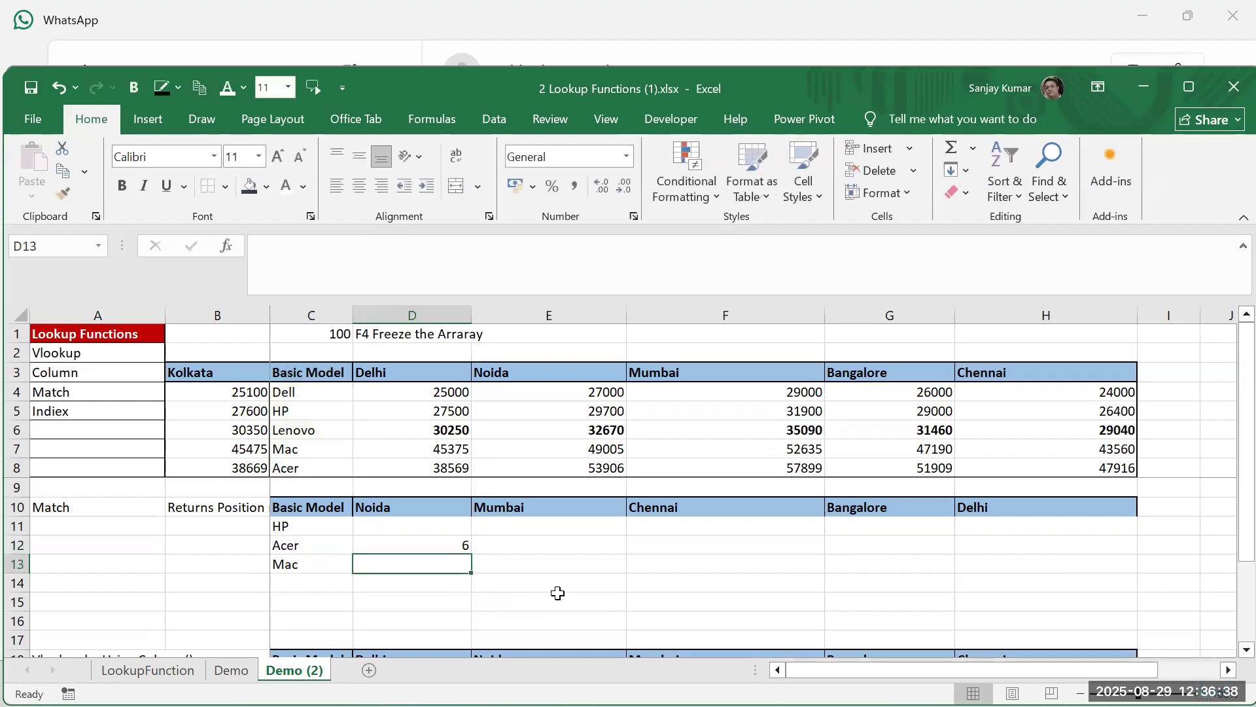
left_click(435, 545)
left_click(333, 545)
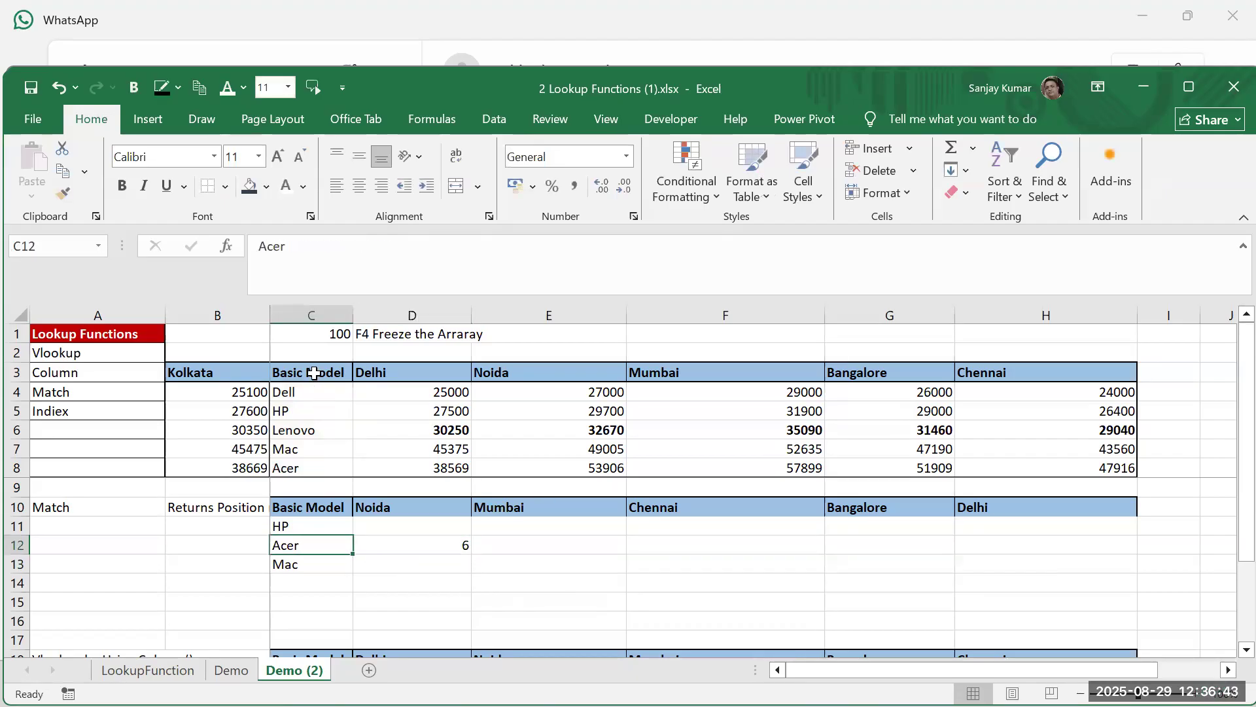
left_click_drag(314, 373, 308, 466)
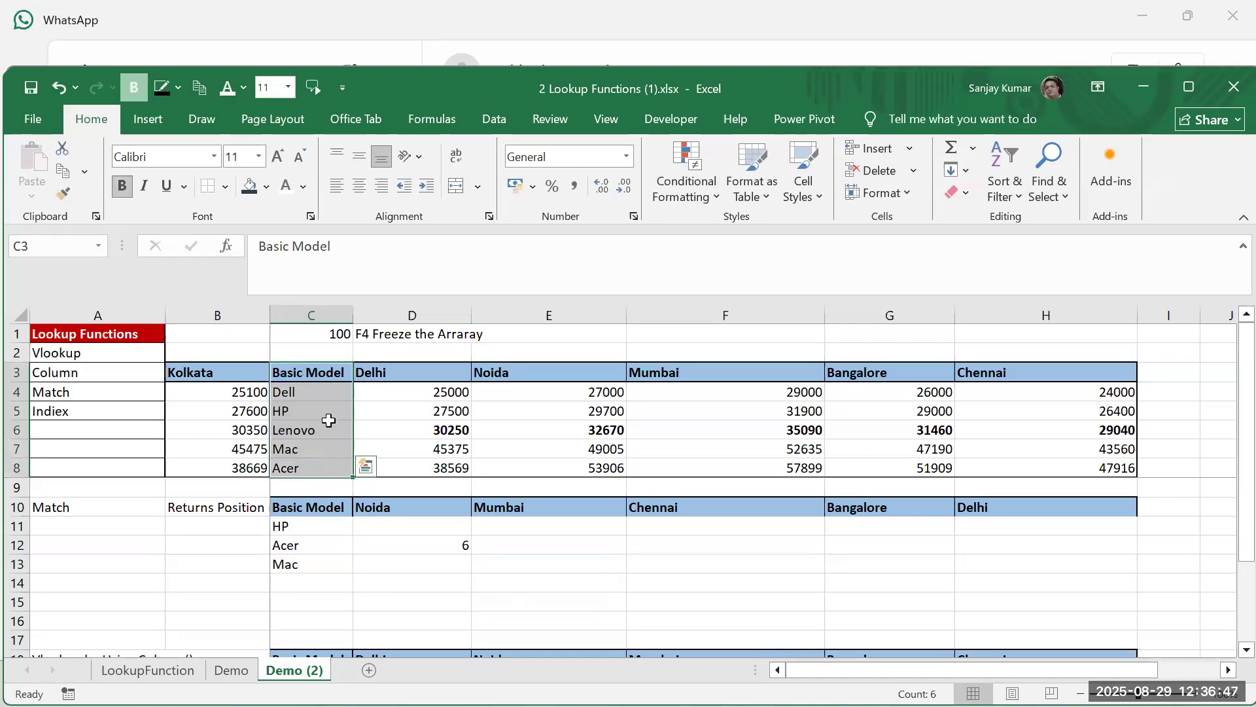
Replace the formula in D12 with =MATCH(D10,$C$3:$H$3,0) to find Noida's position among the price table's headers
left_click(451, 547)
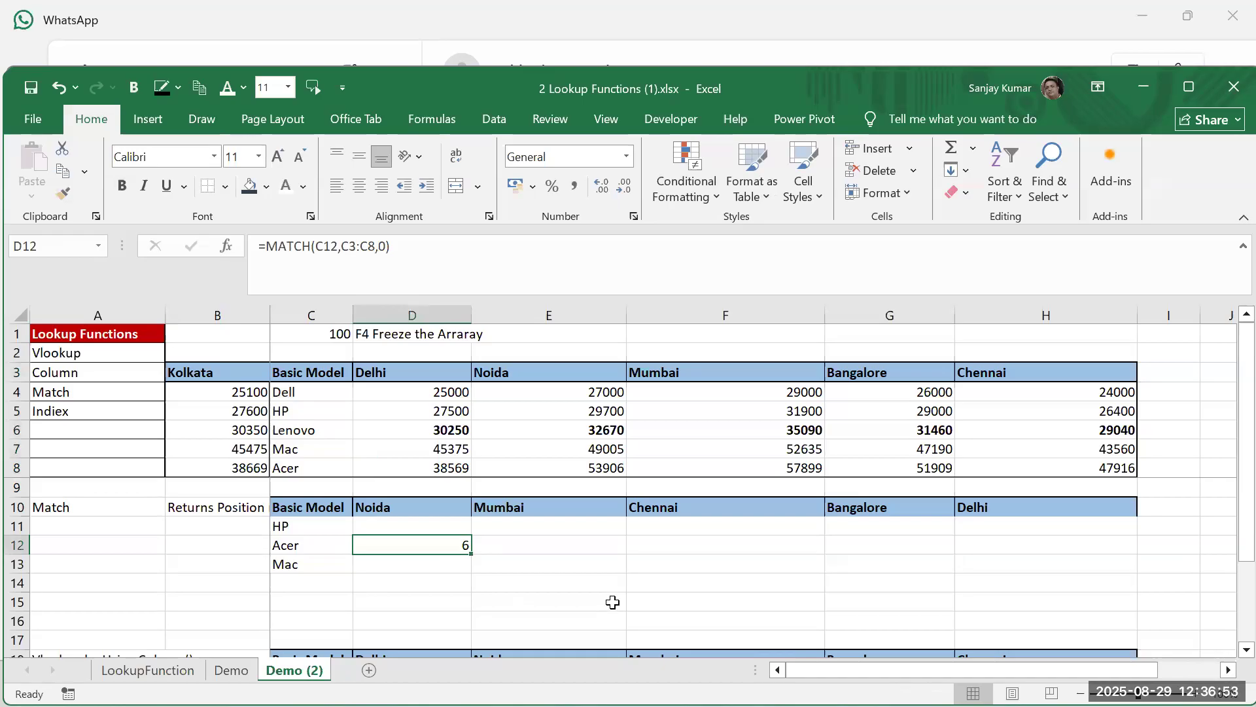
type("=")
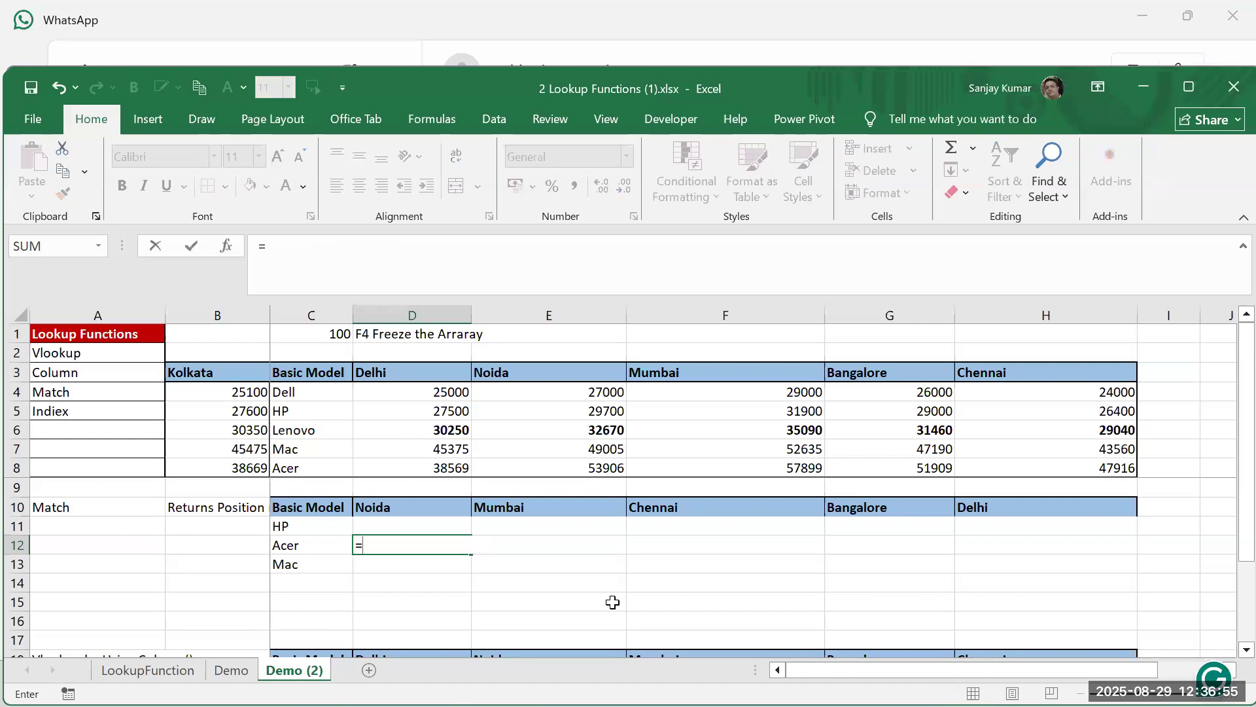
type("match")
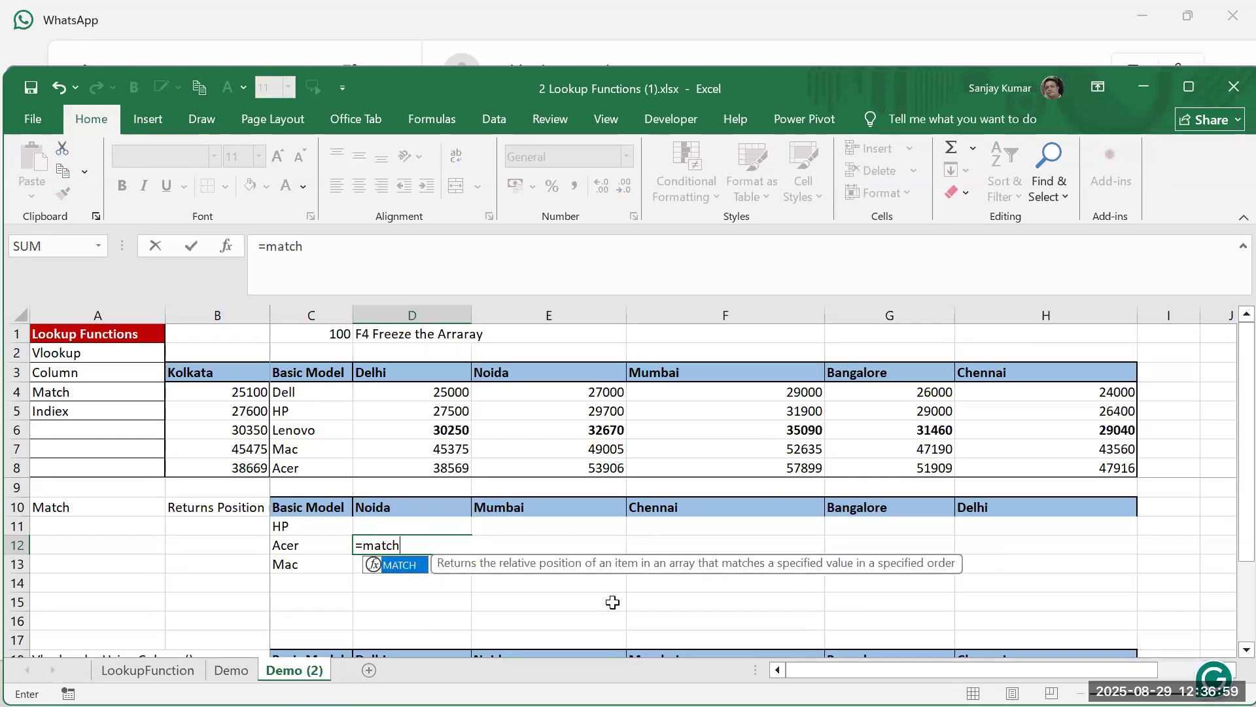
type("(")
left_click(417, 506)
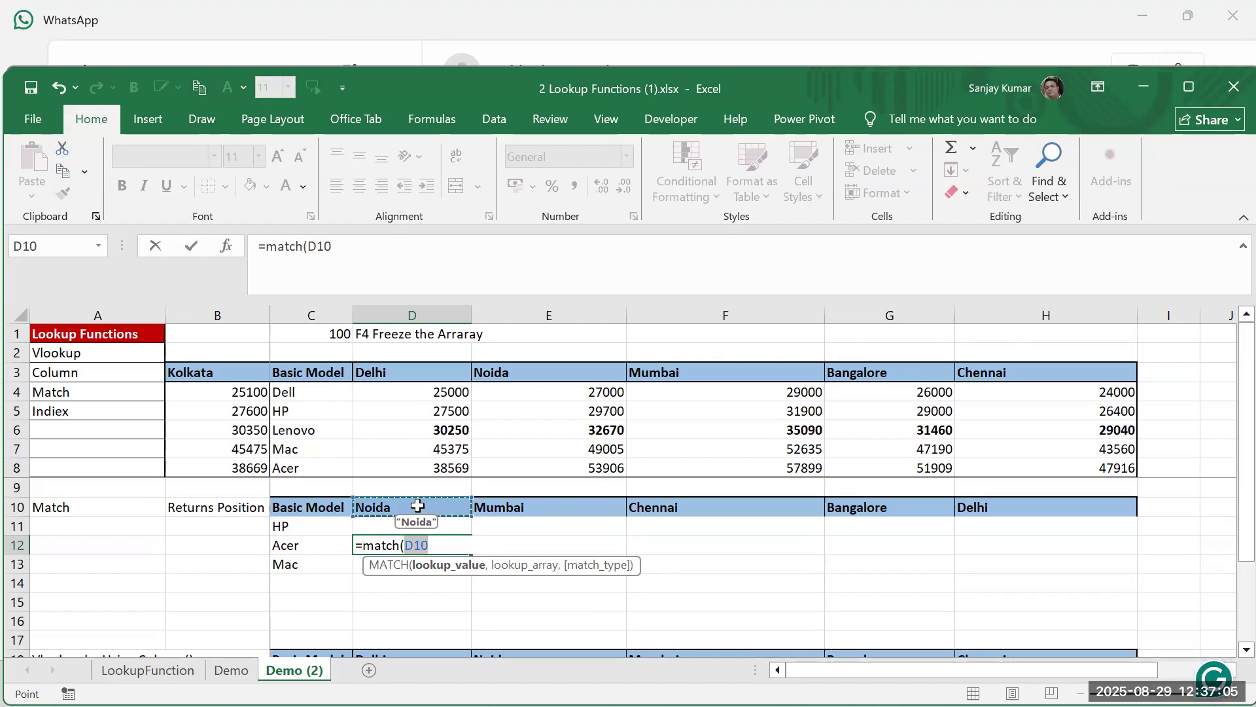
type(",")
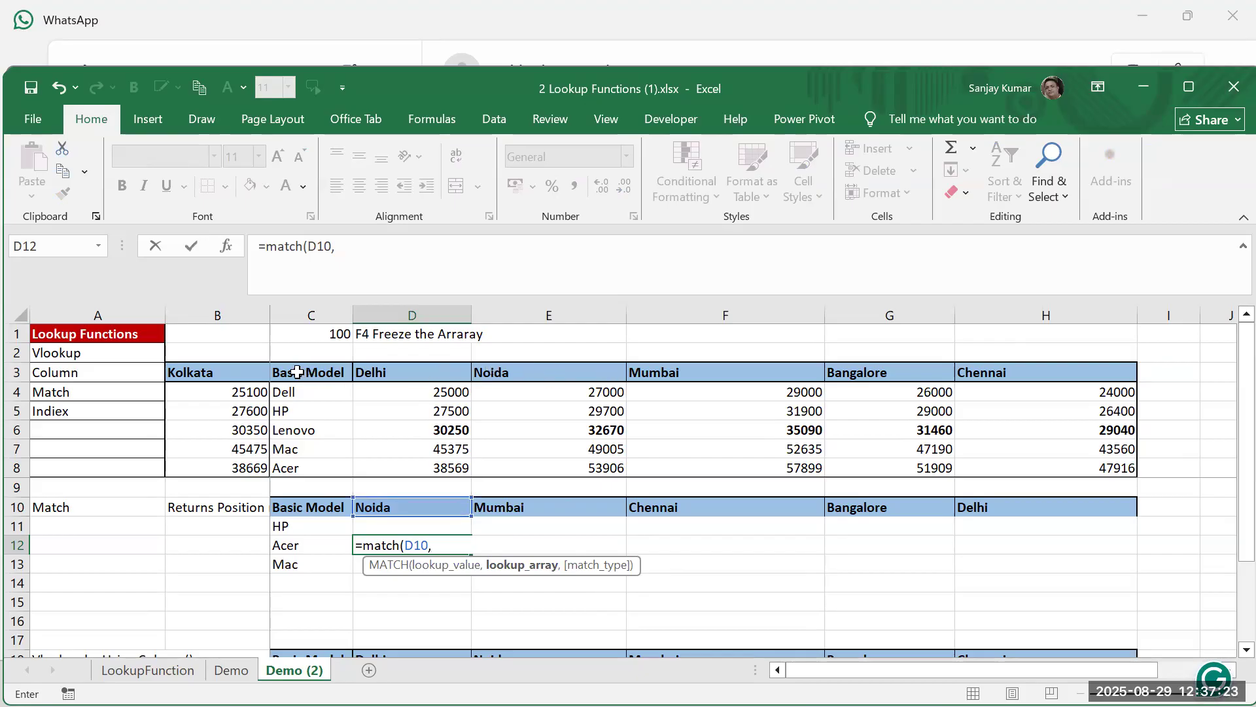
left_click_drag(298, 372, 1085, 364)
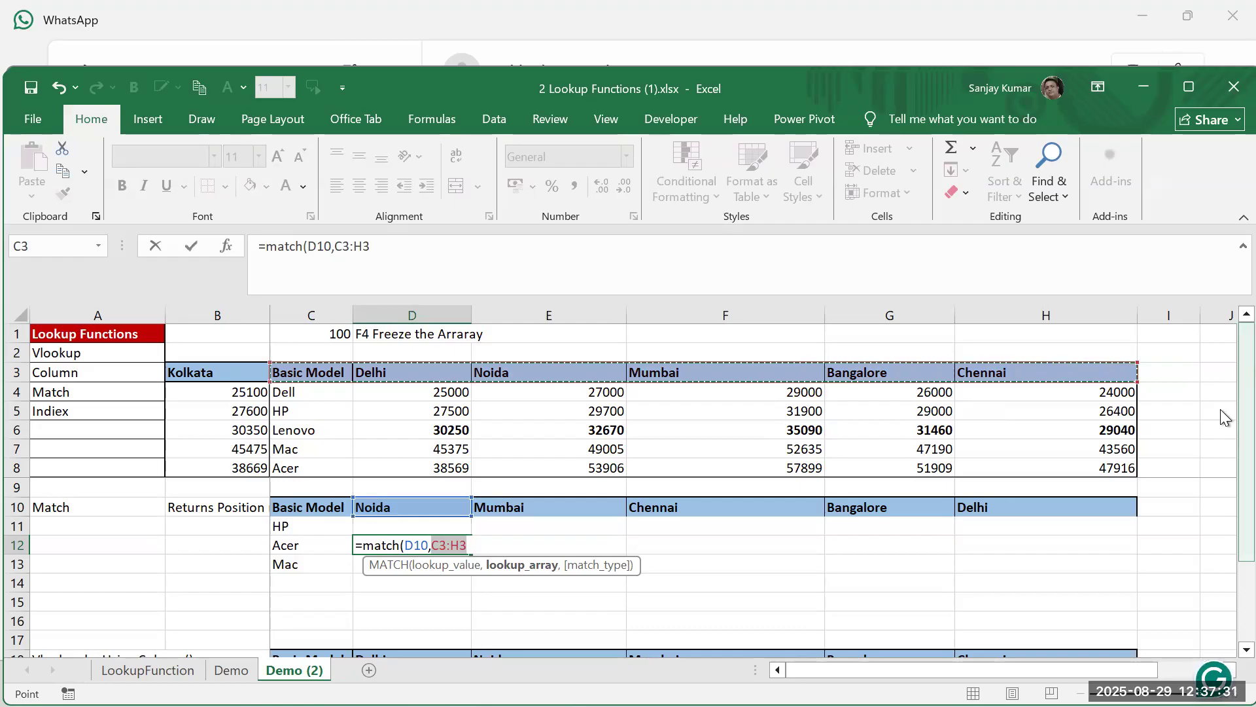
key("F4")
type(",0")
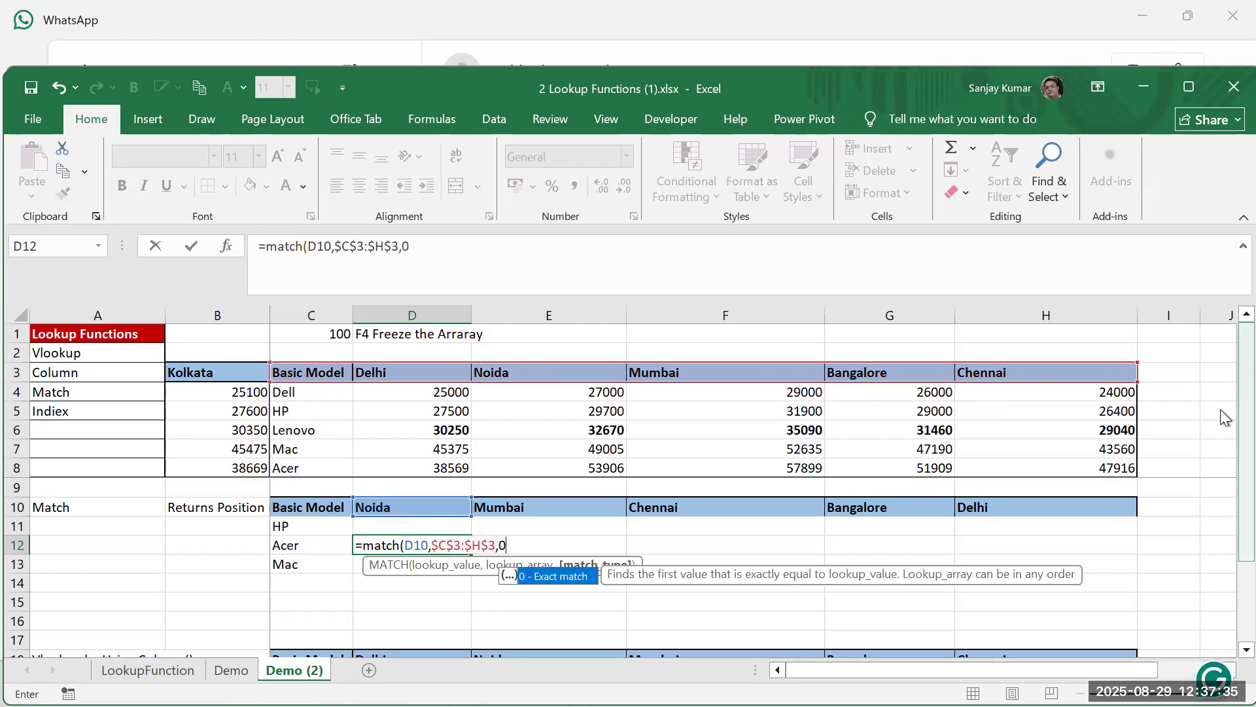
type(")")
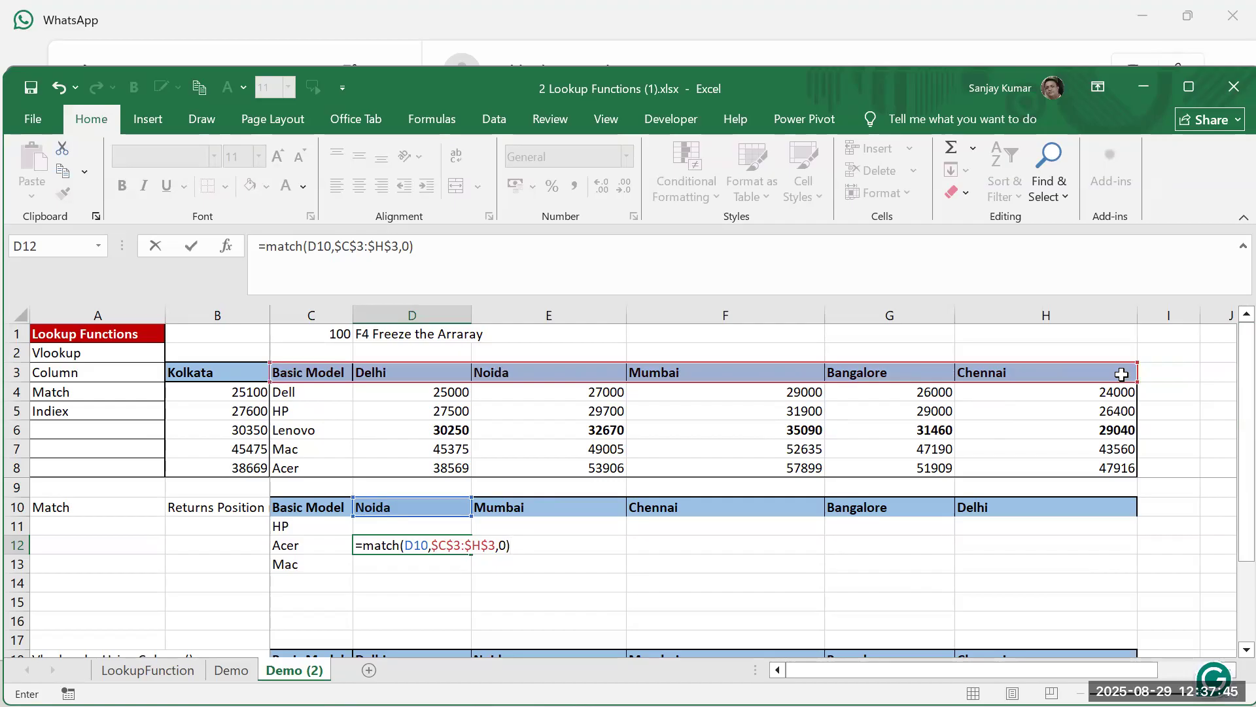
key("Return")
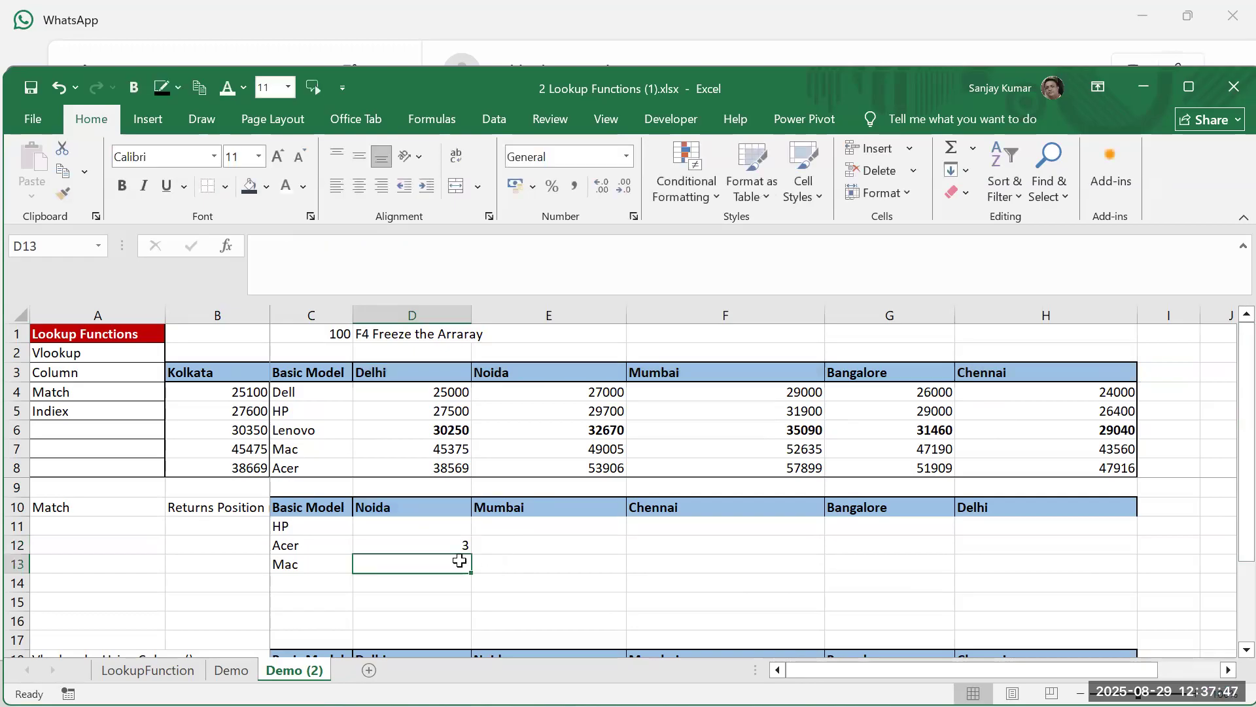
Copy the MATCH formula from D12 into E12 and check its references against the Mumbai header in E10
left_click(454, 549)
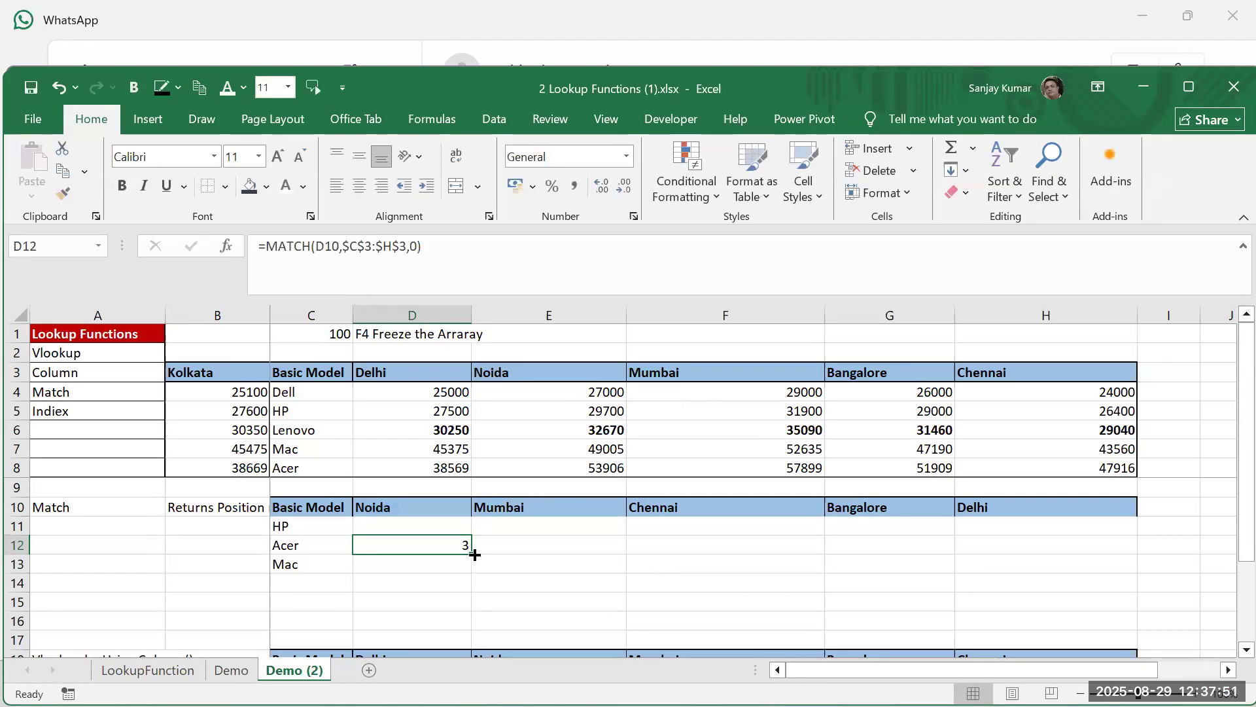
left_click_drag(514, 549, 563, 539)
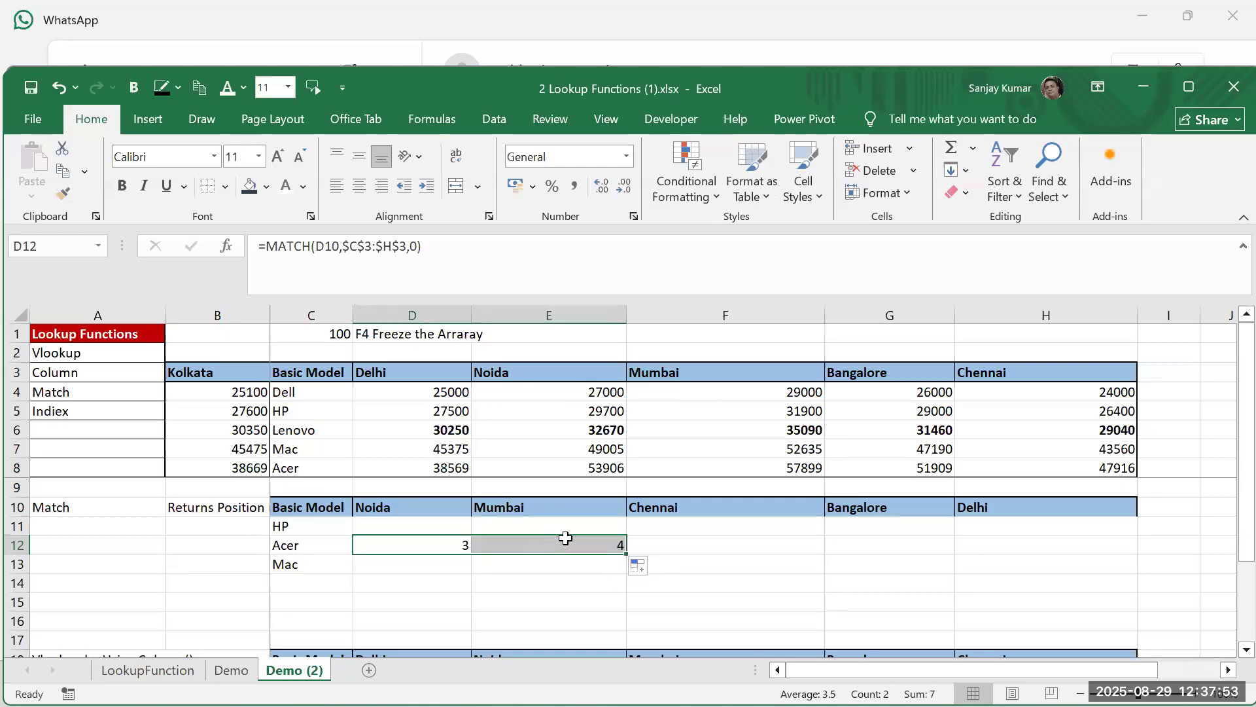
left_click(560, 544)
double_click(557, 544)
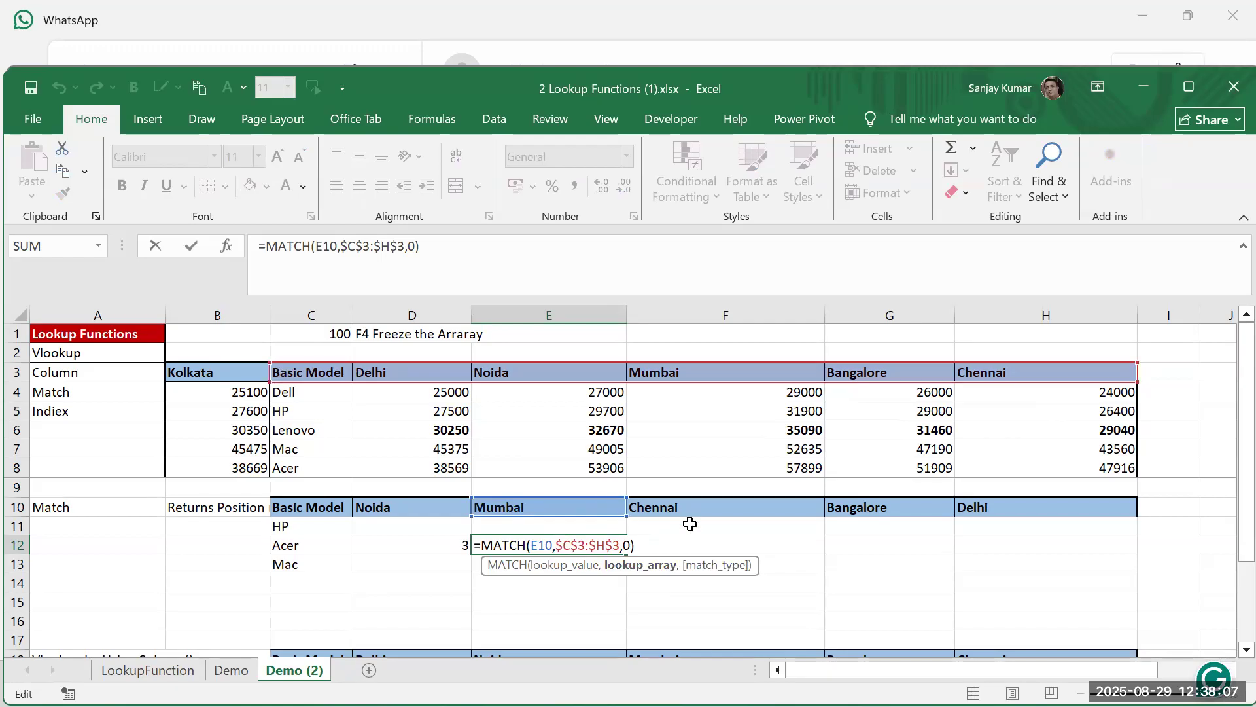
key("Return")
key("Up")
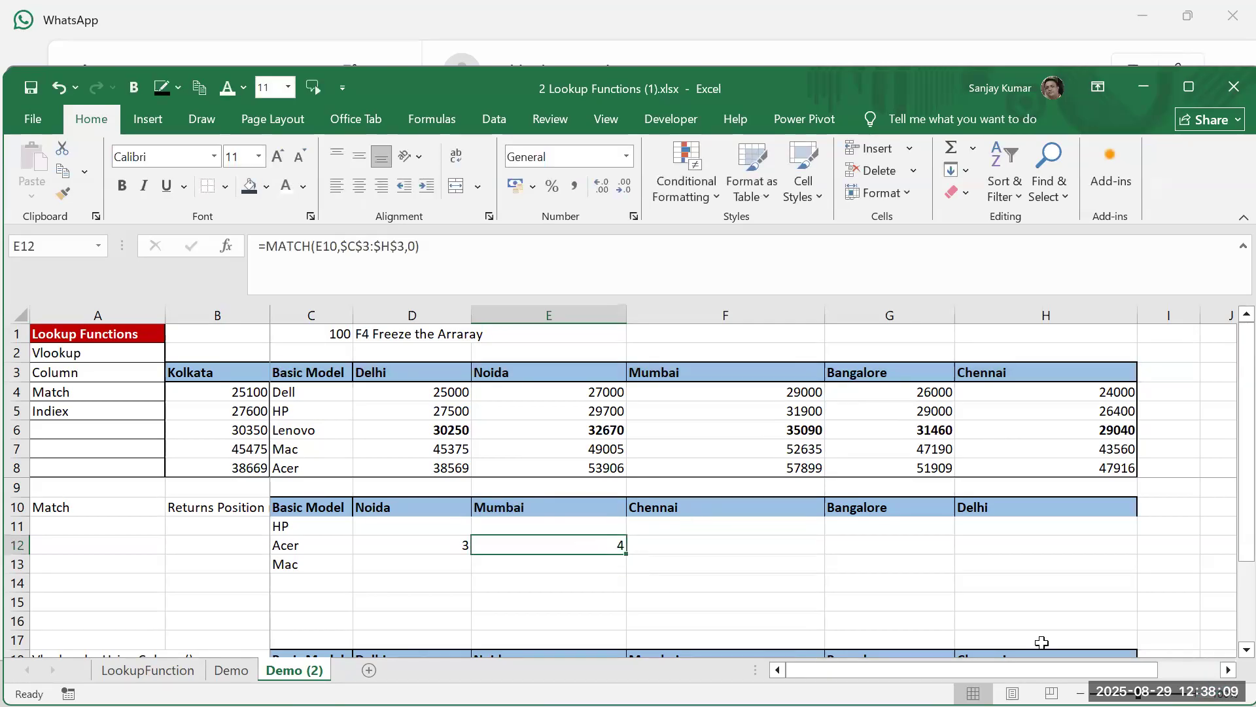
key("Up")
key("Up")
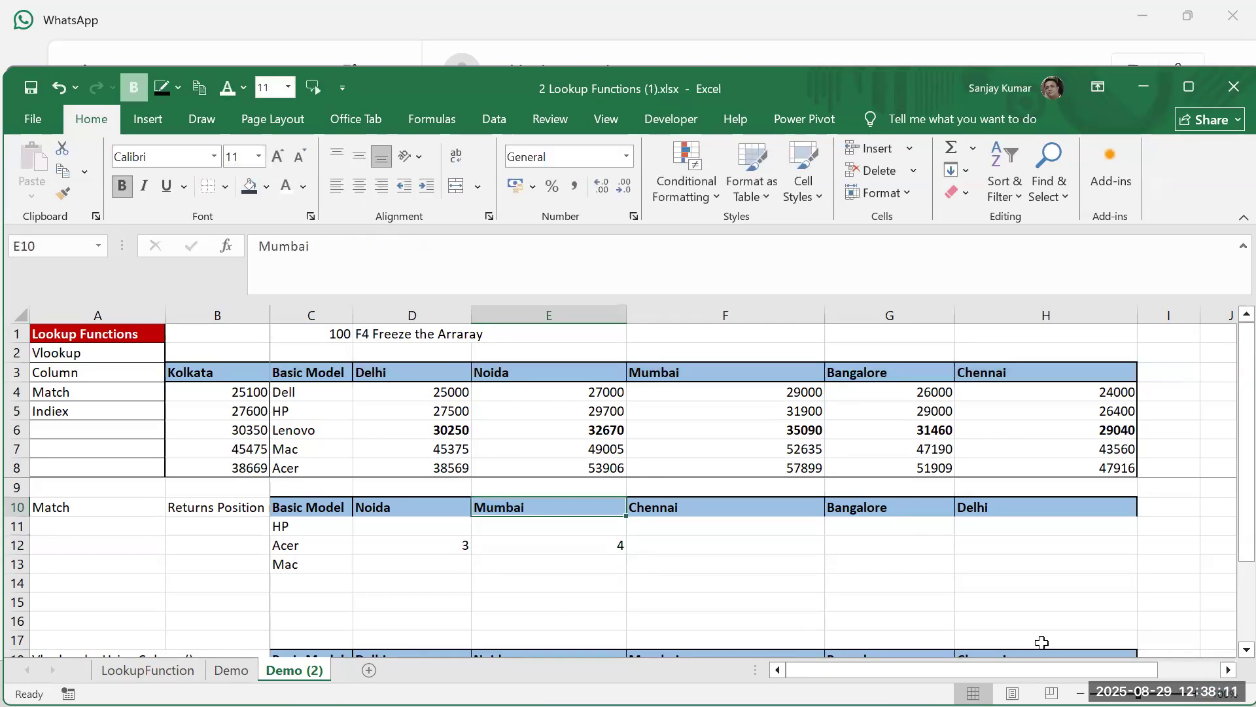
key("Down")
key("Down")
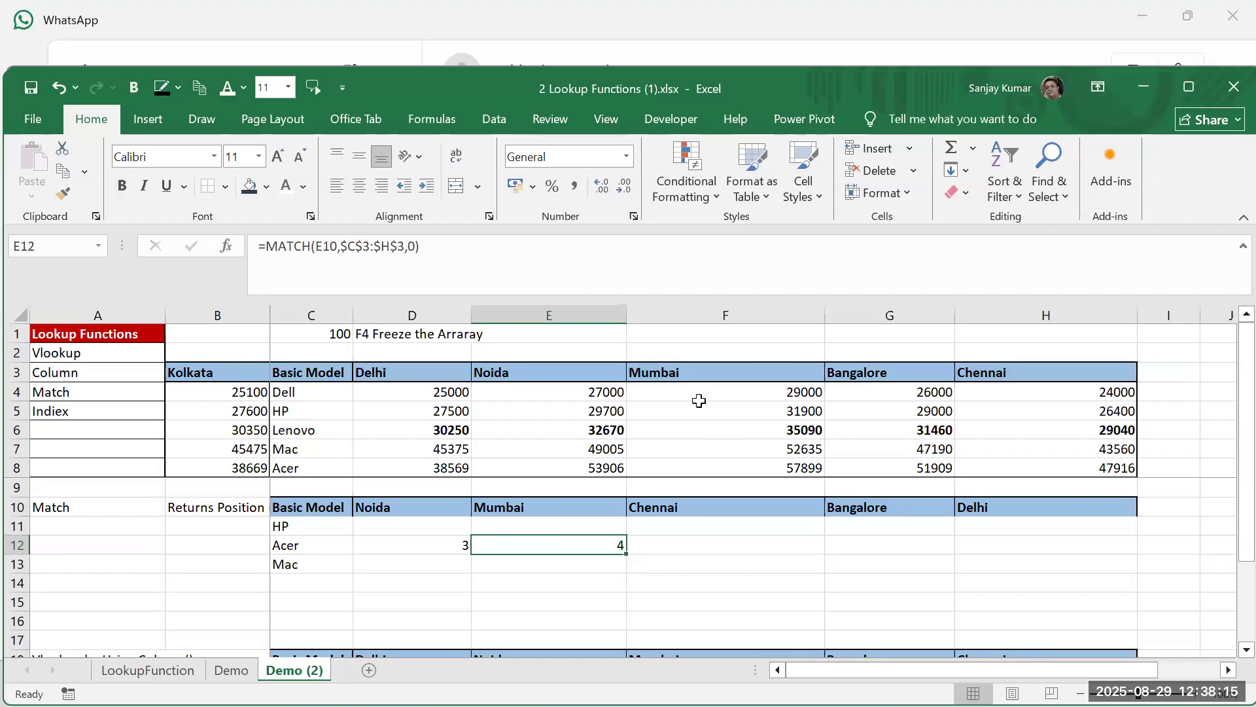
Fill the MATCH formula from E12 across to H12 and review the positions in D12:H12
left_click_drag(627, 554, 1120, 574)
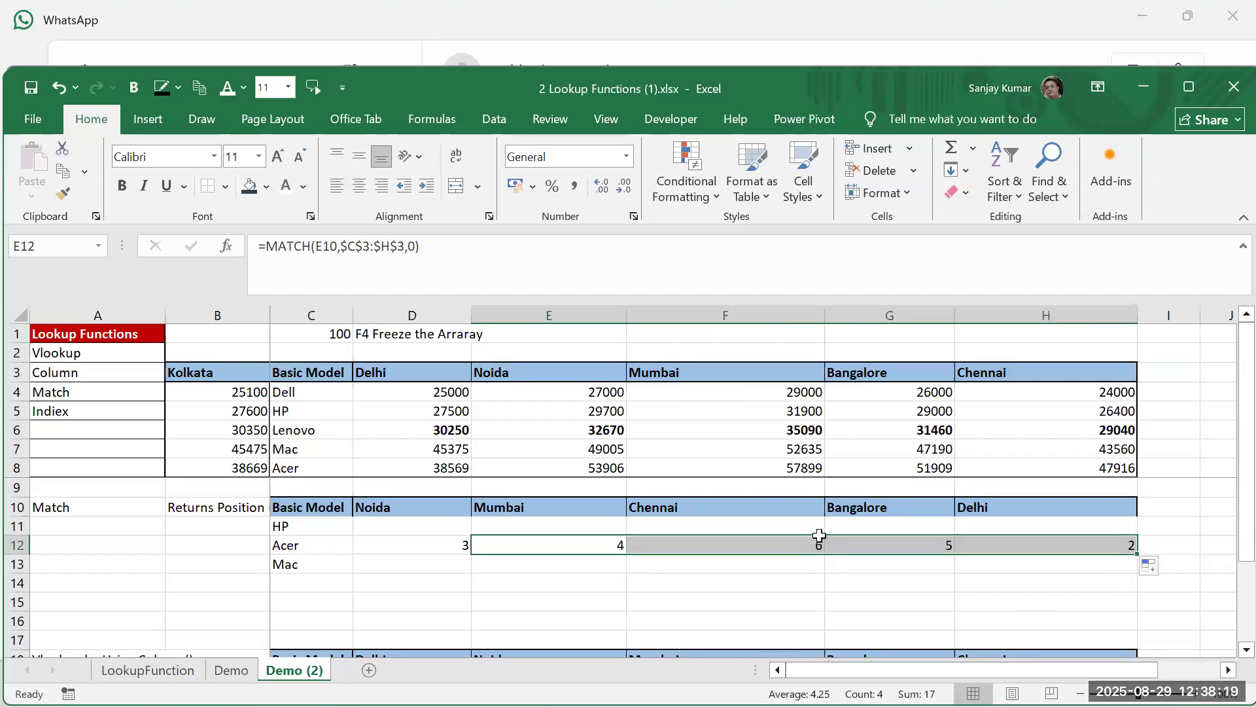
left_click(943, 541)
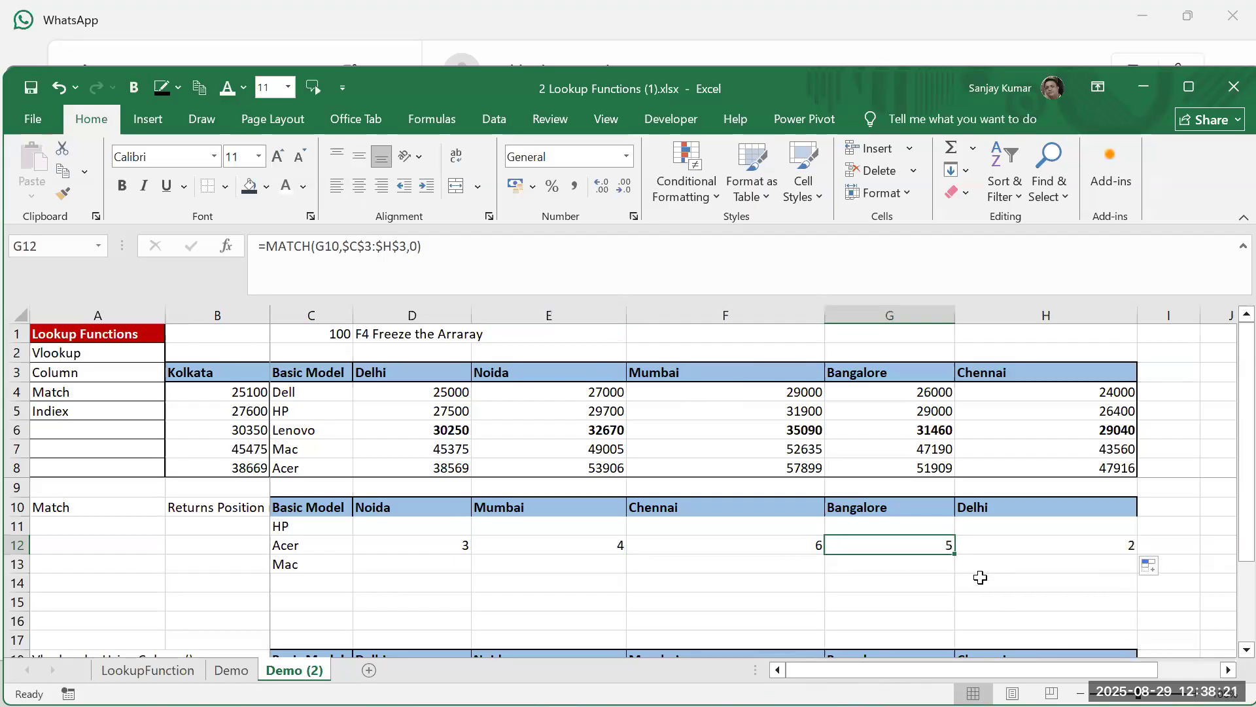
key("Right")
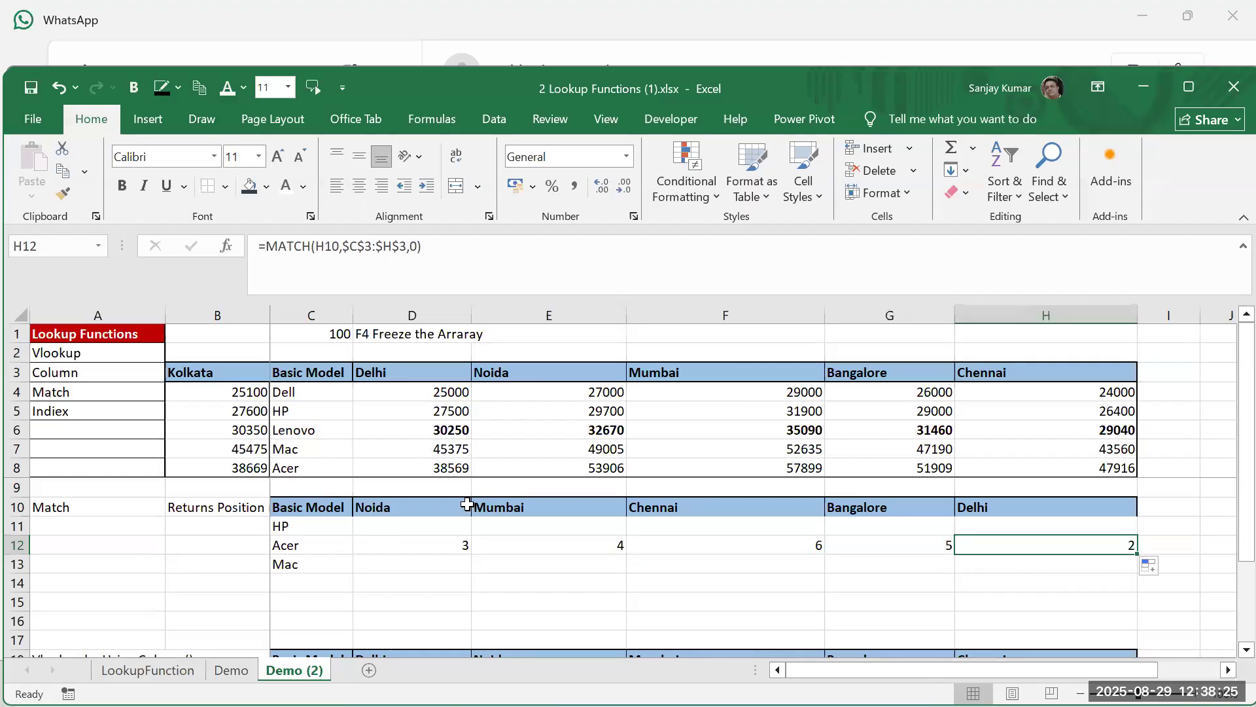
left_click_drag(458, 544, 818, 567)
left_click_drag(906, 567, 1080, 544)
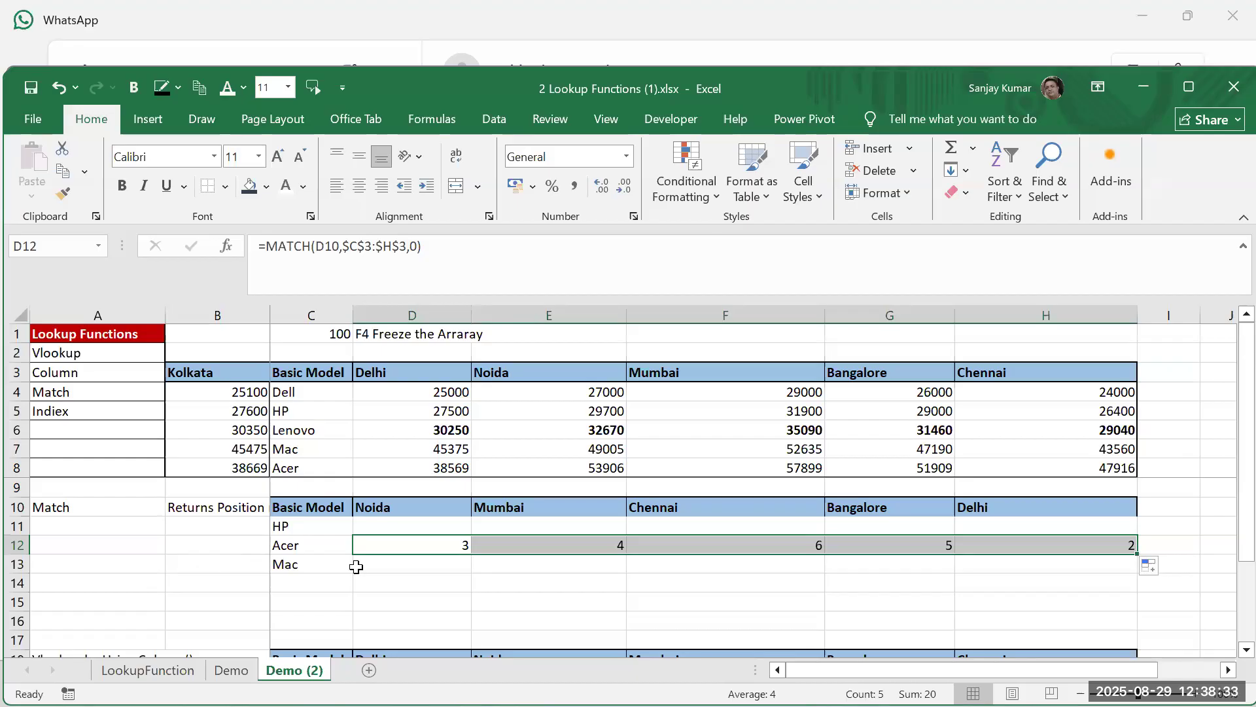
Begin a VLOOKUP formula in D11 with C11 as the lookup value and $C$3:$I$9 as the table array
left_click(383, 528)
type("=vlookup")
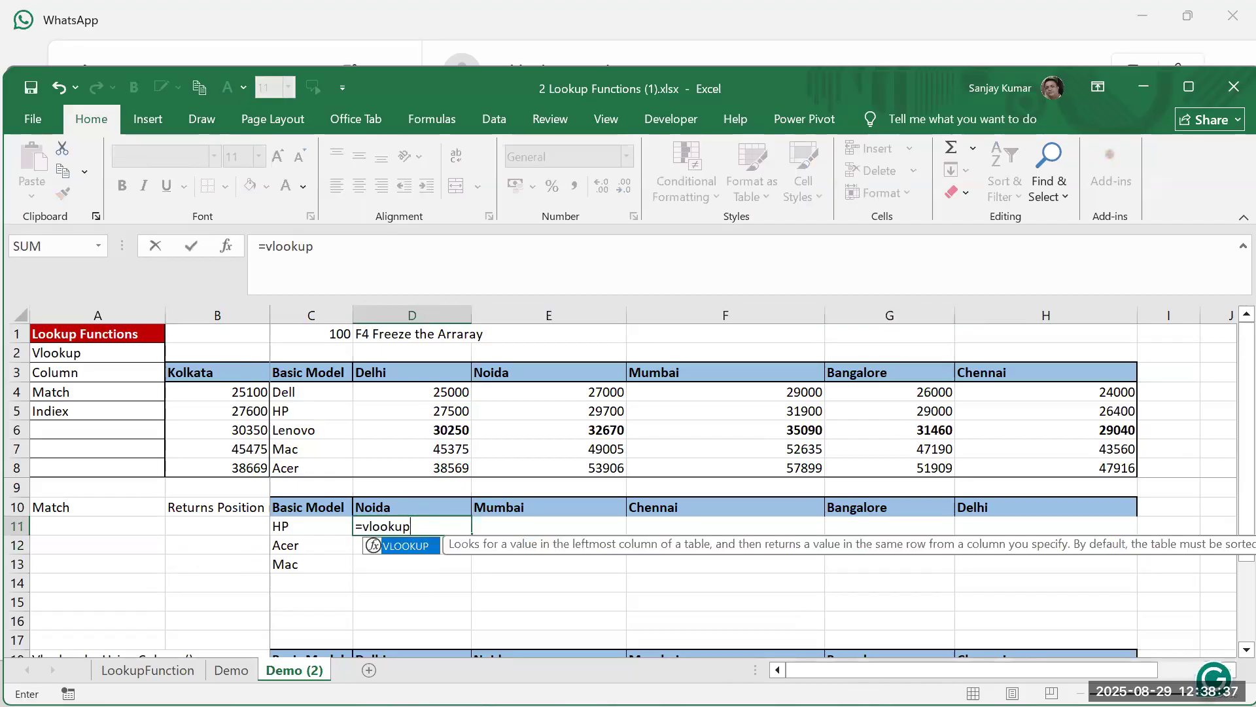
type("(")
key("Left")
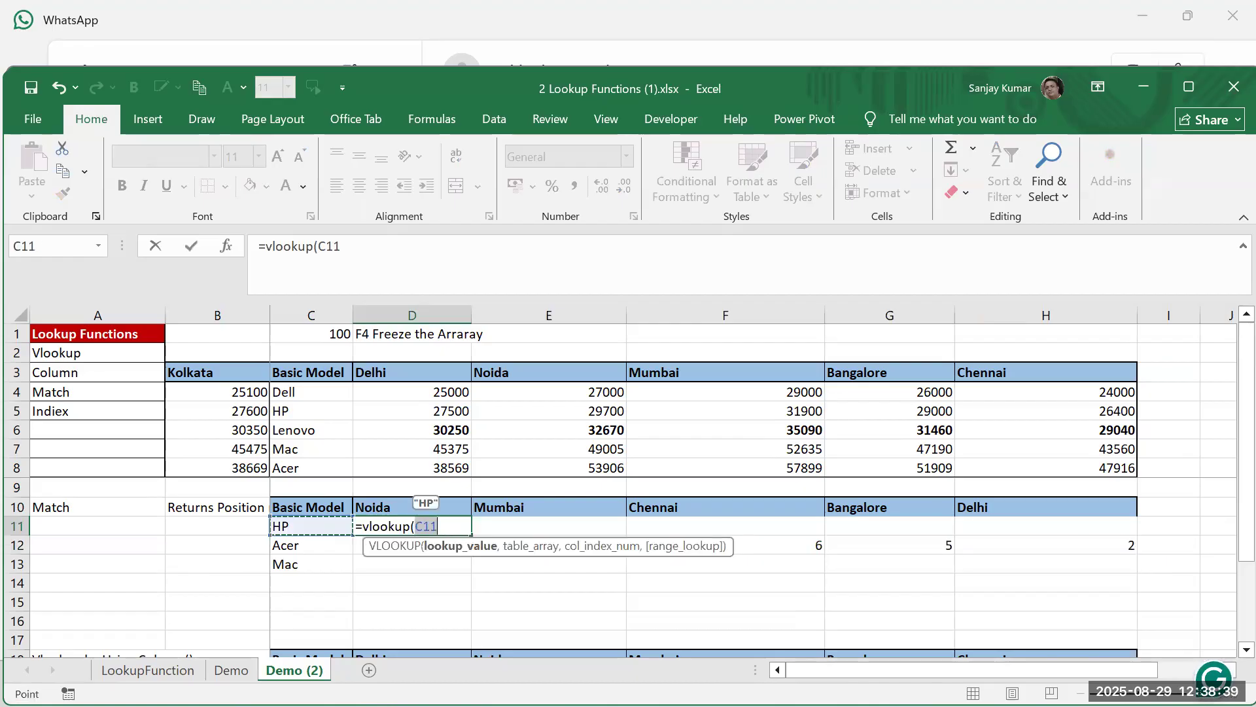
type(",")
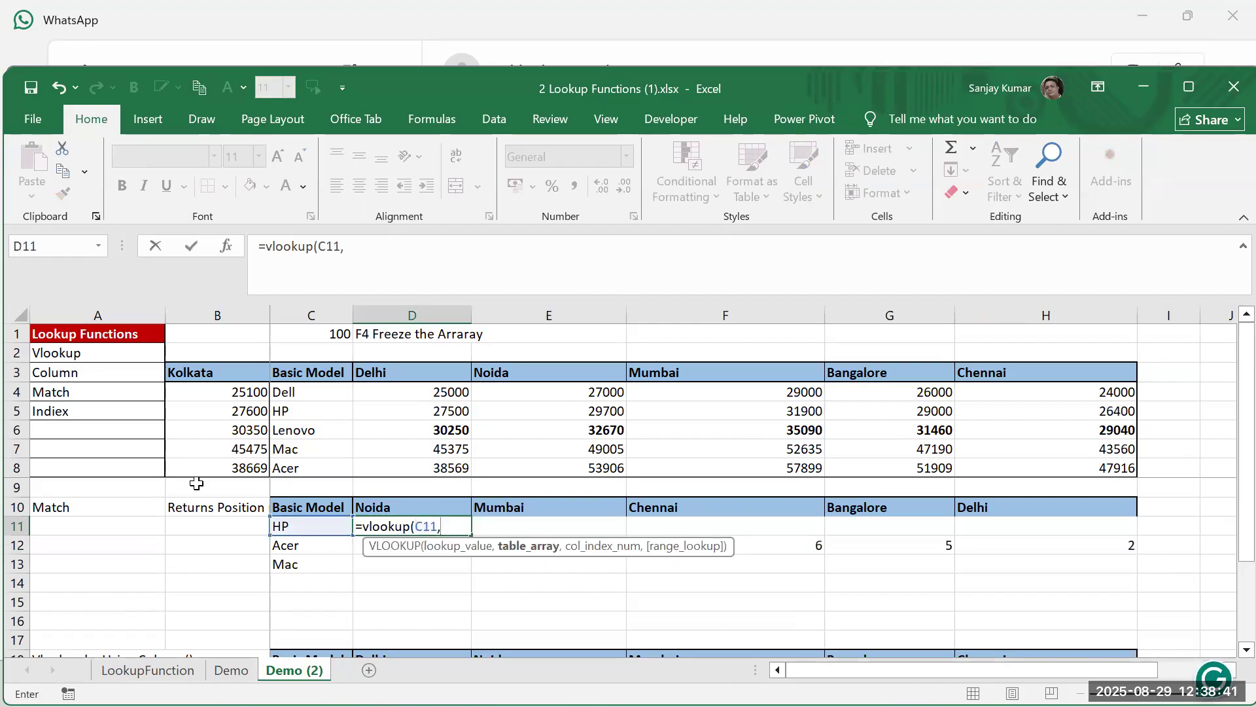
left_click_drag(308, 369, 332, 469)
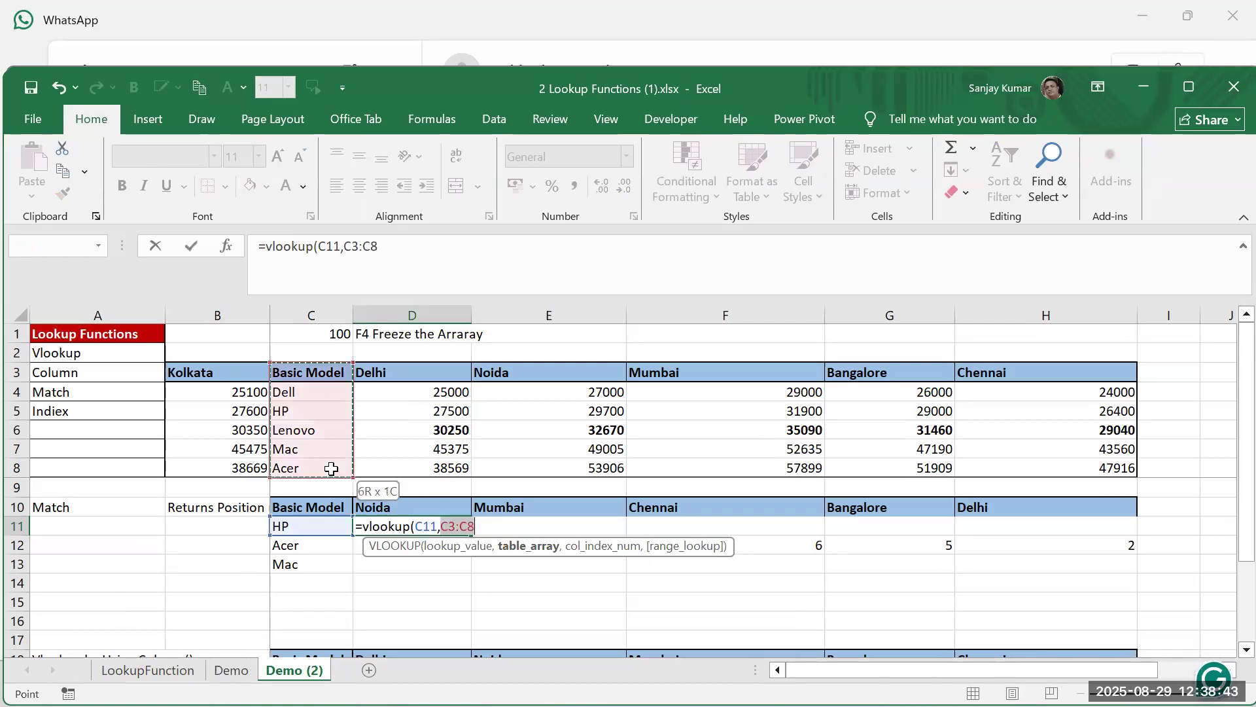
left_click_drag(788, 487, 1180, 482)
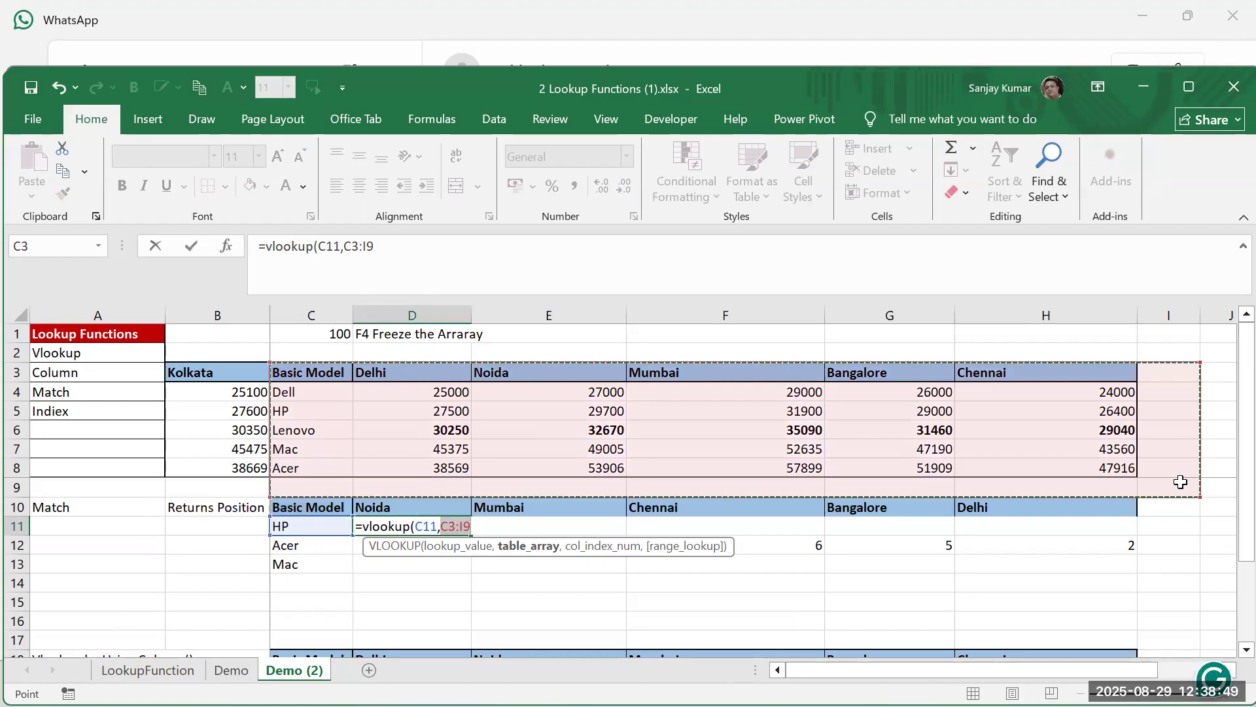
key("F4")
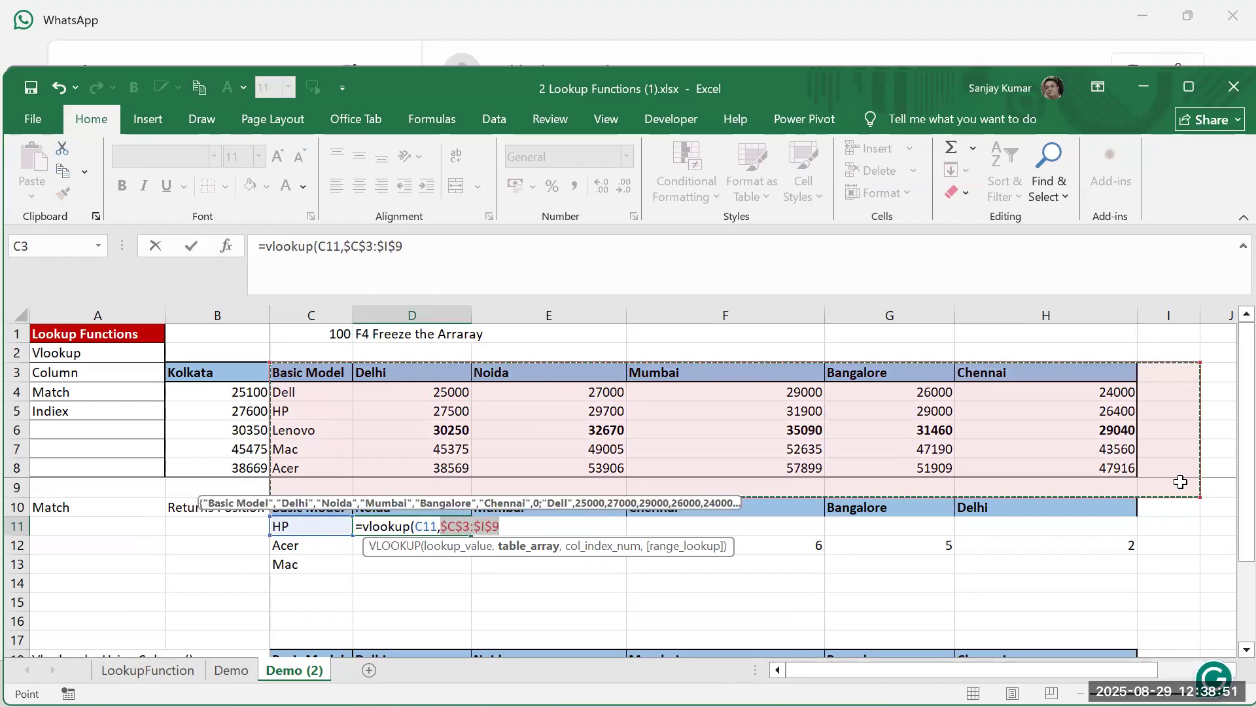
type(",")
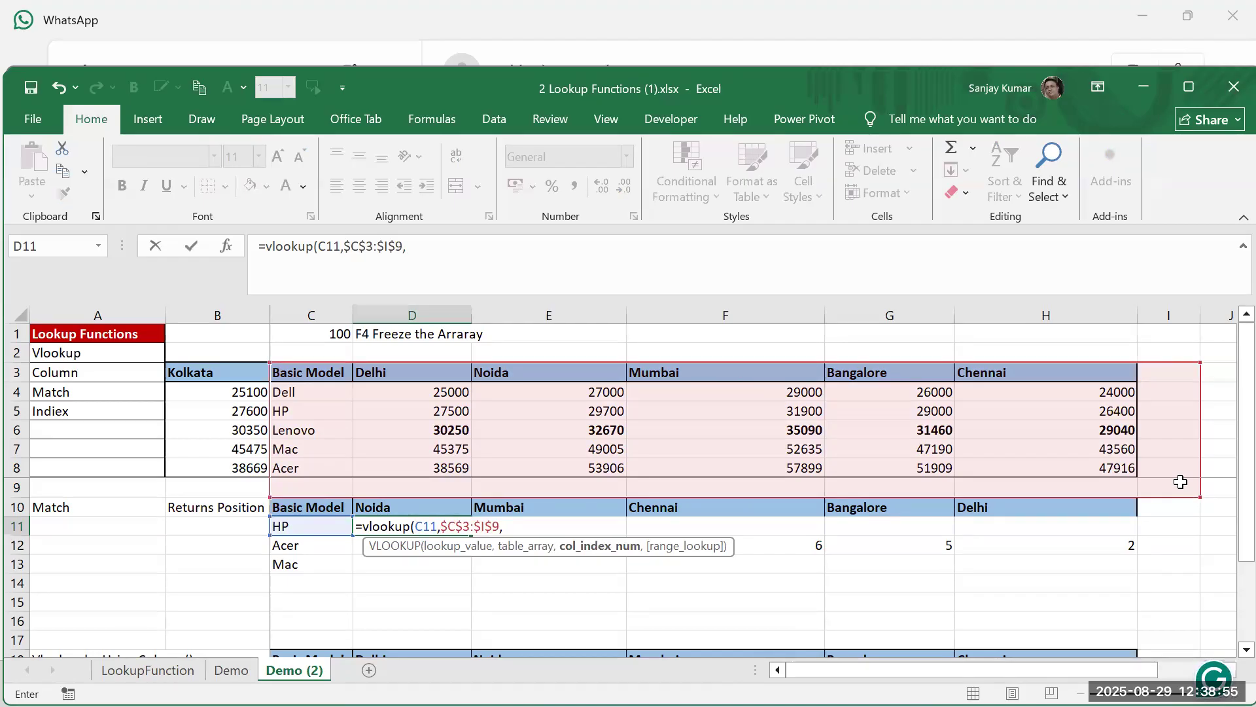
Nest a MATCH function as the VLOOKUP's column index, with the Noida header D10 as its lookup value
type("match")
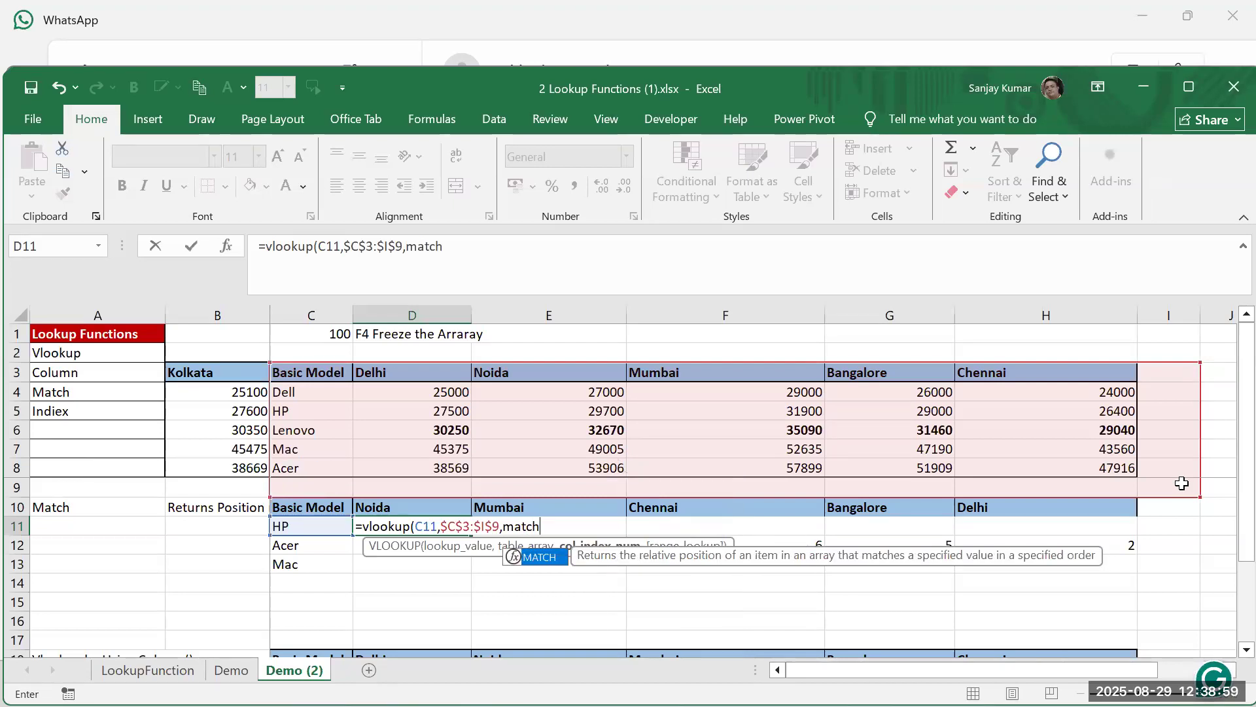
type("(")
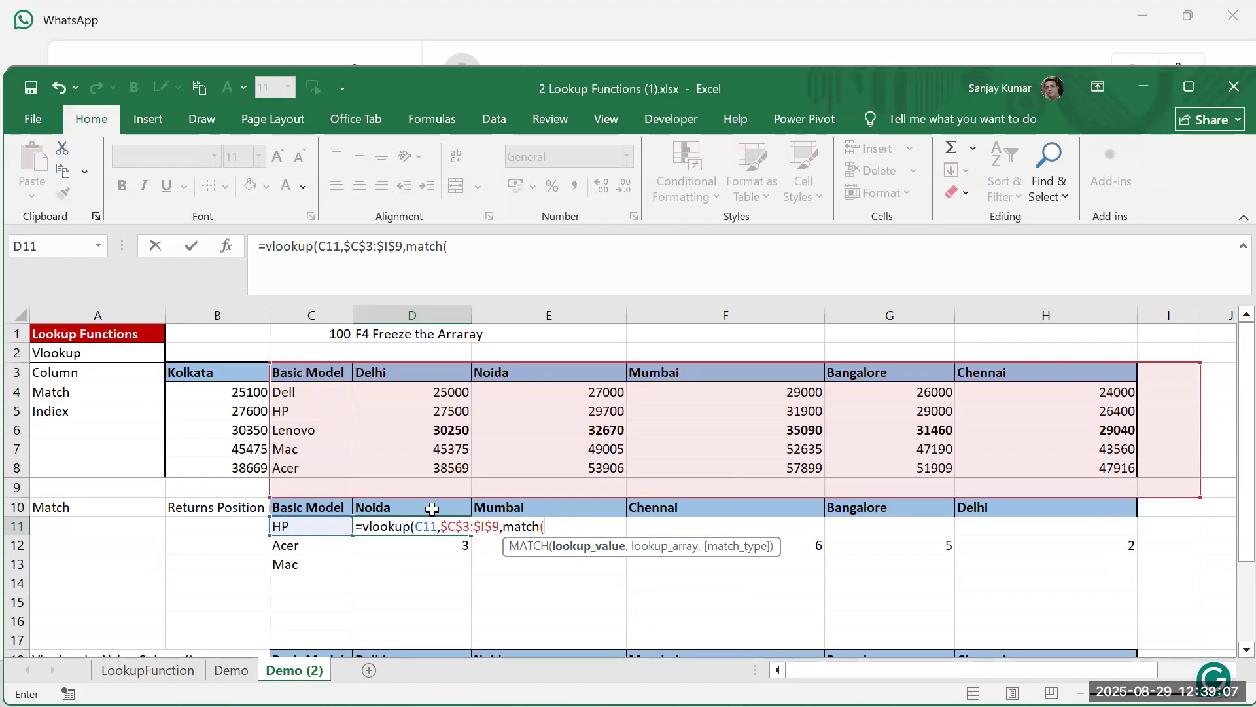
left_click(432, 509)
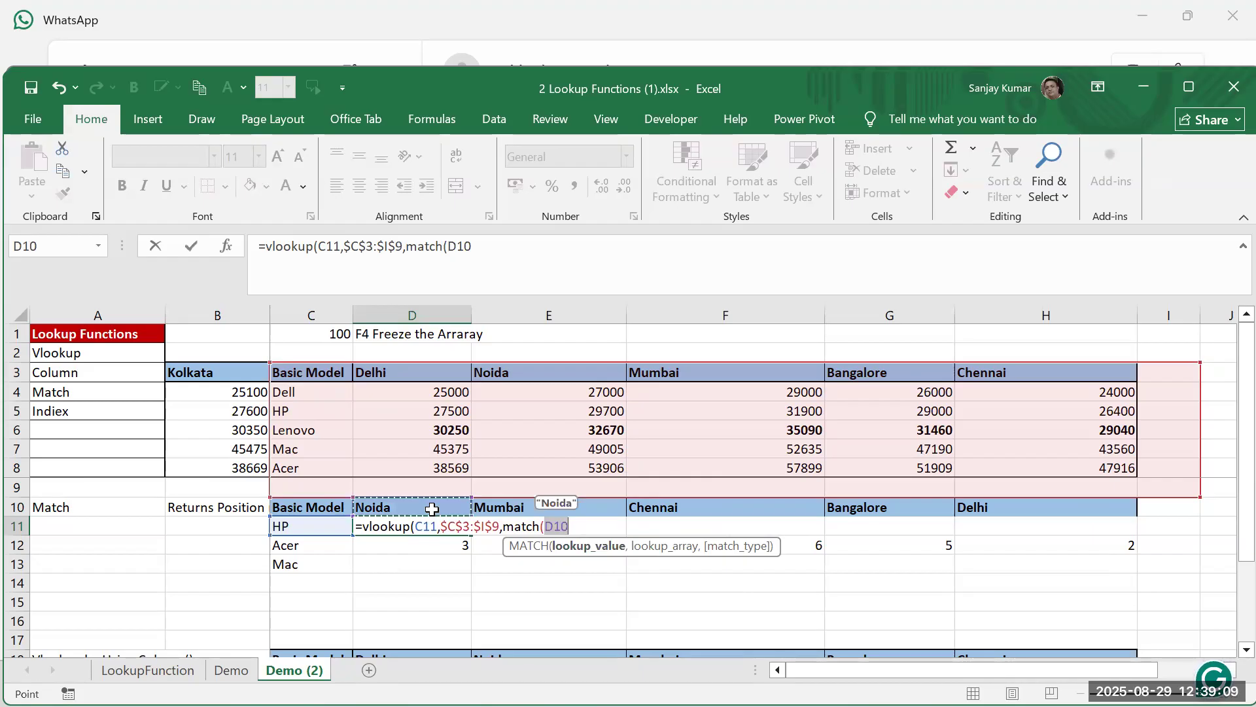
type(",")
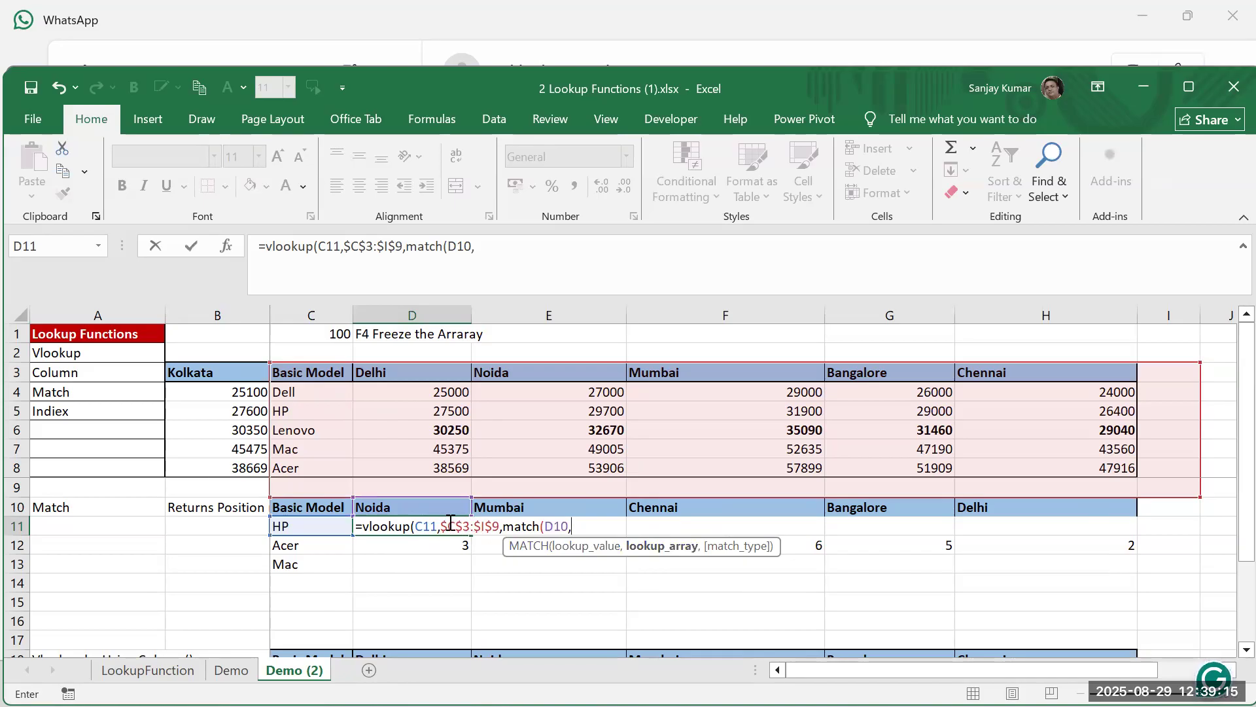
Complete the nested MATCH with the locked header range $C$3:$I$3 as lookup array and 0 as match type
left_click(321, 371)
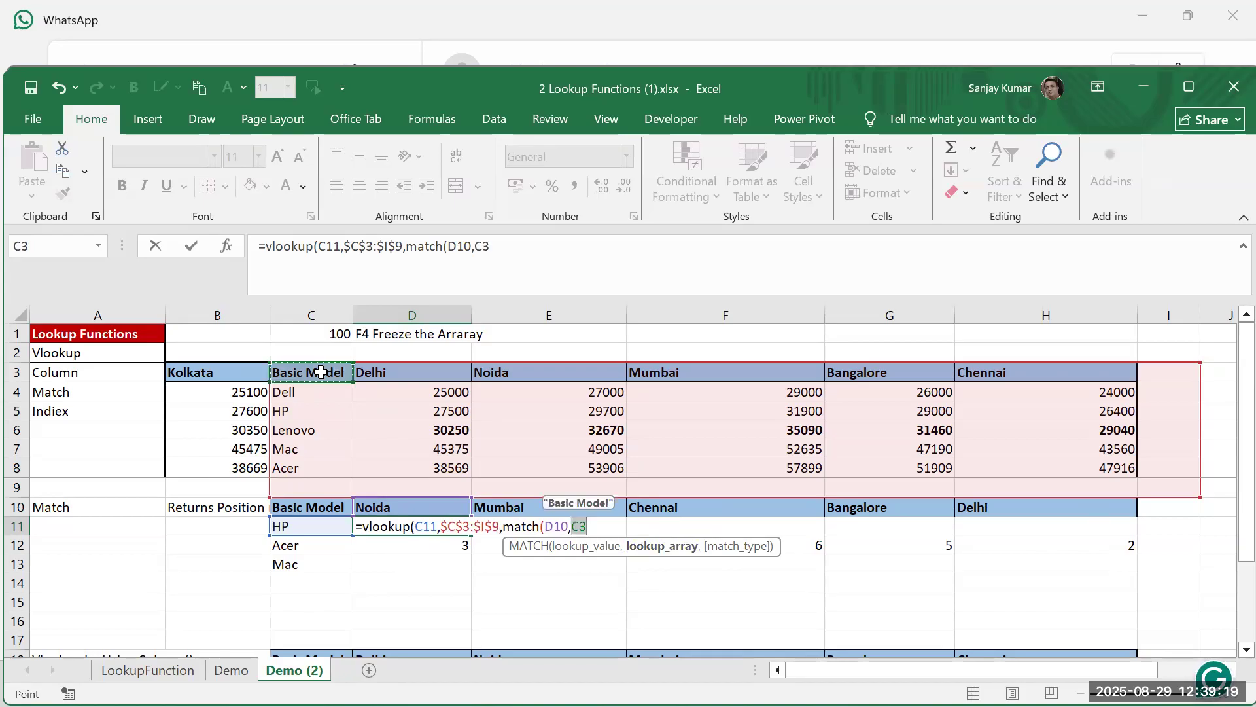
key("ctrl+shift+Right")
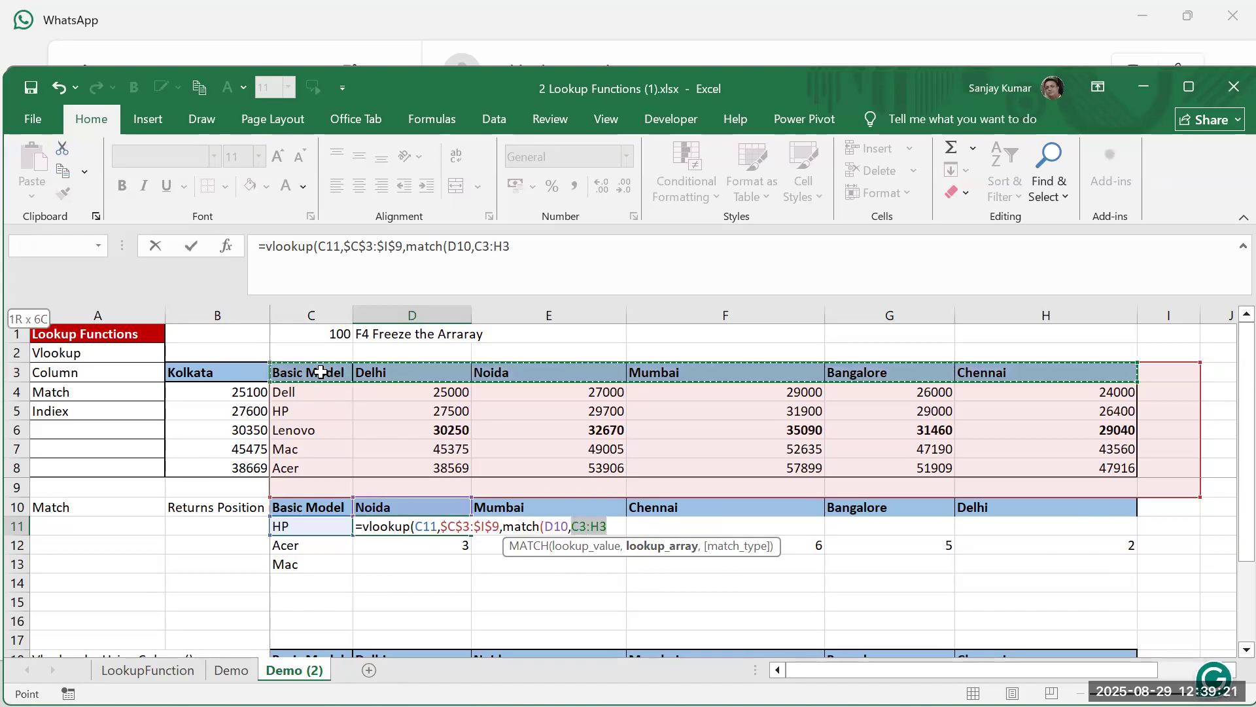
key("shift+Right")
key("shift+Right")
key("shift+Right")
key("shift+Left")
key("shift+Left")
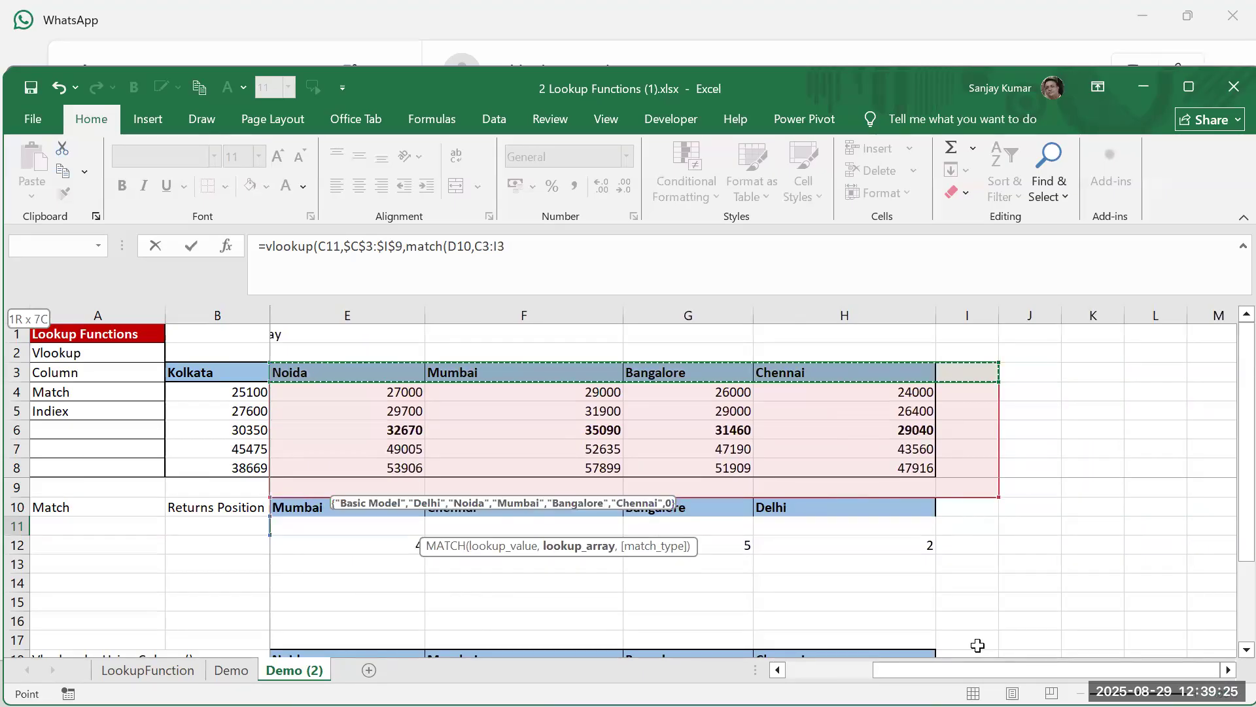
left_click_drag(981, 669, 762, 674)
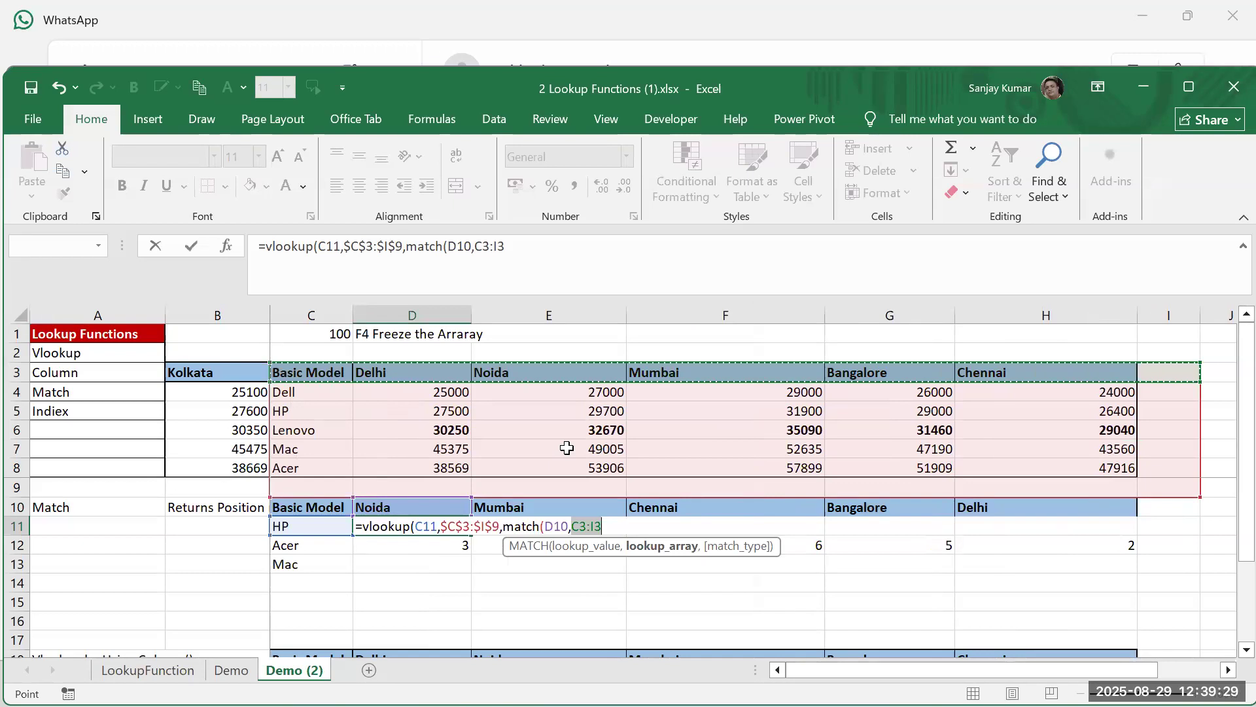
key("F4")
type(",")
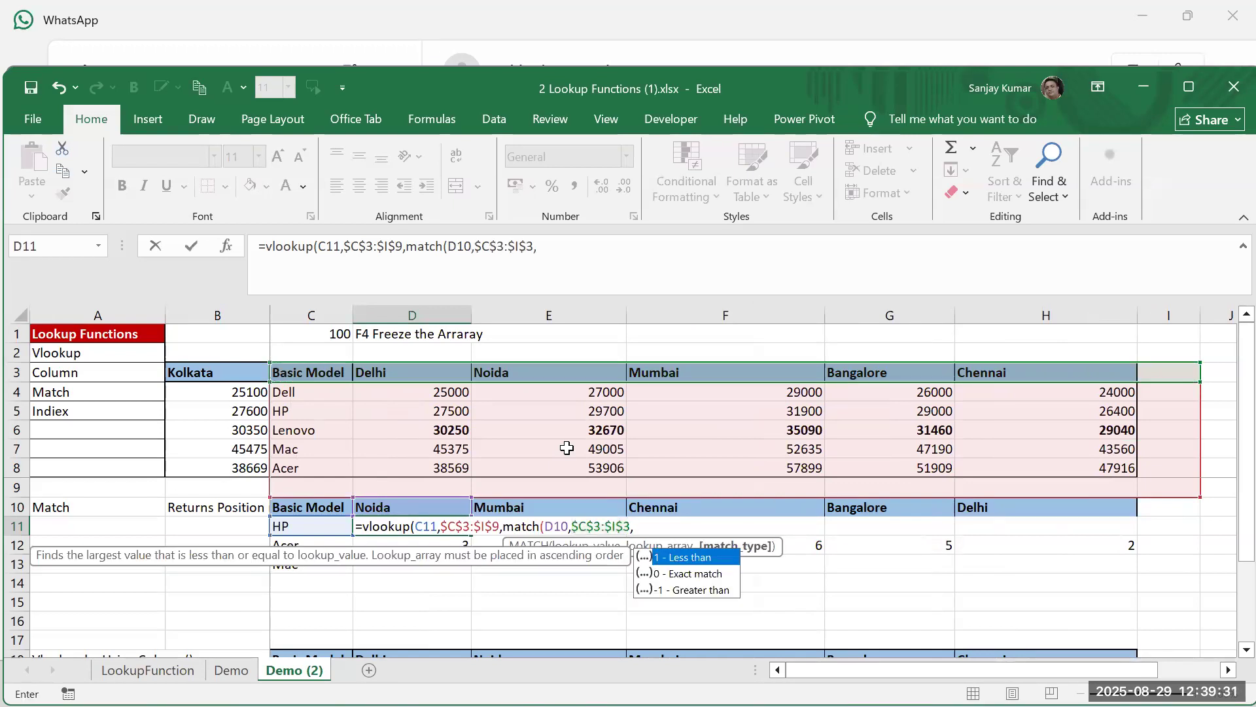
type("0)")
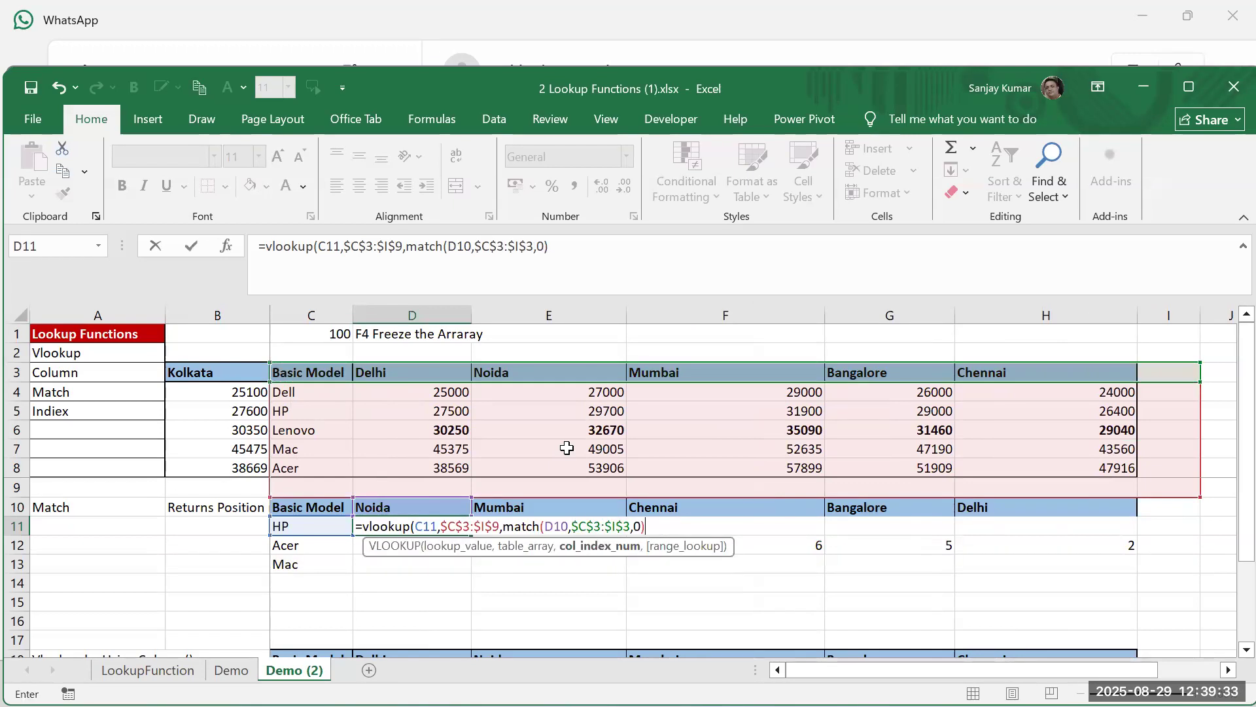
Check the VLOOKUP's first three arguments in D11 and finish it with 0 as the range lookup for an exact match
left_click(457, 551)
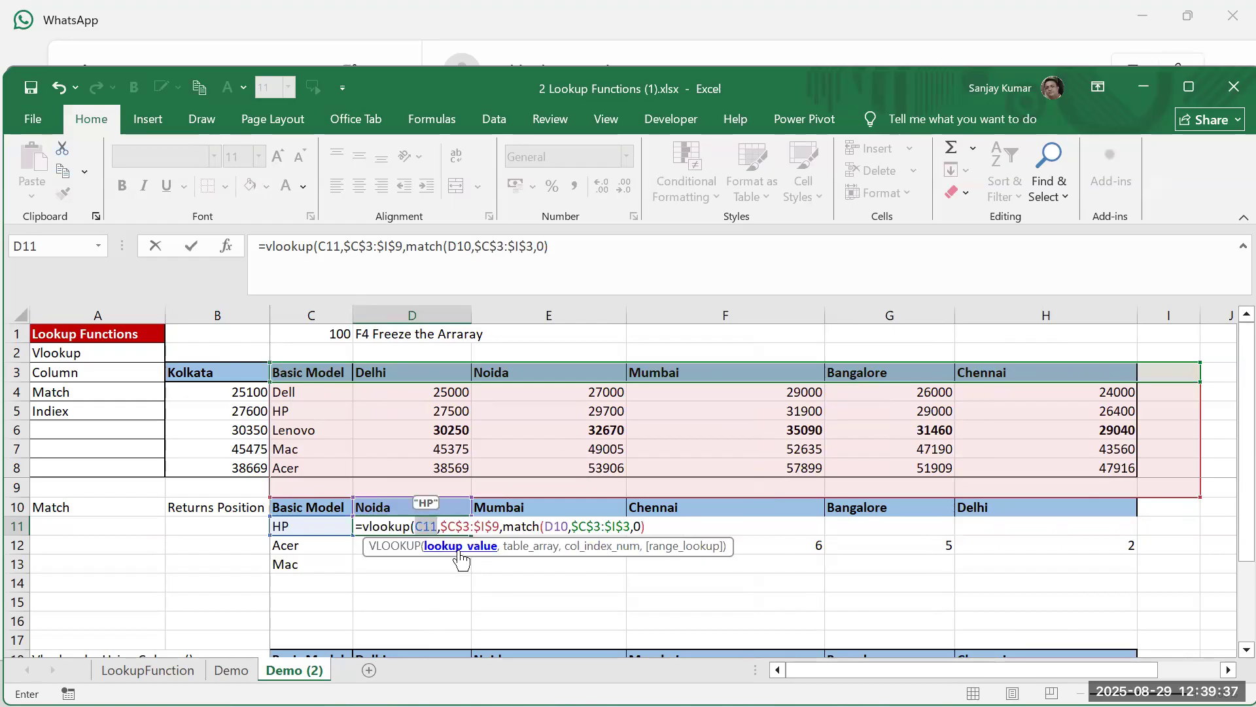
left_click(525, 553)
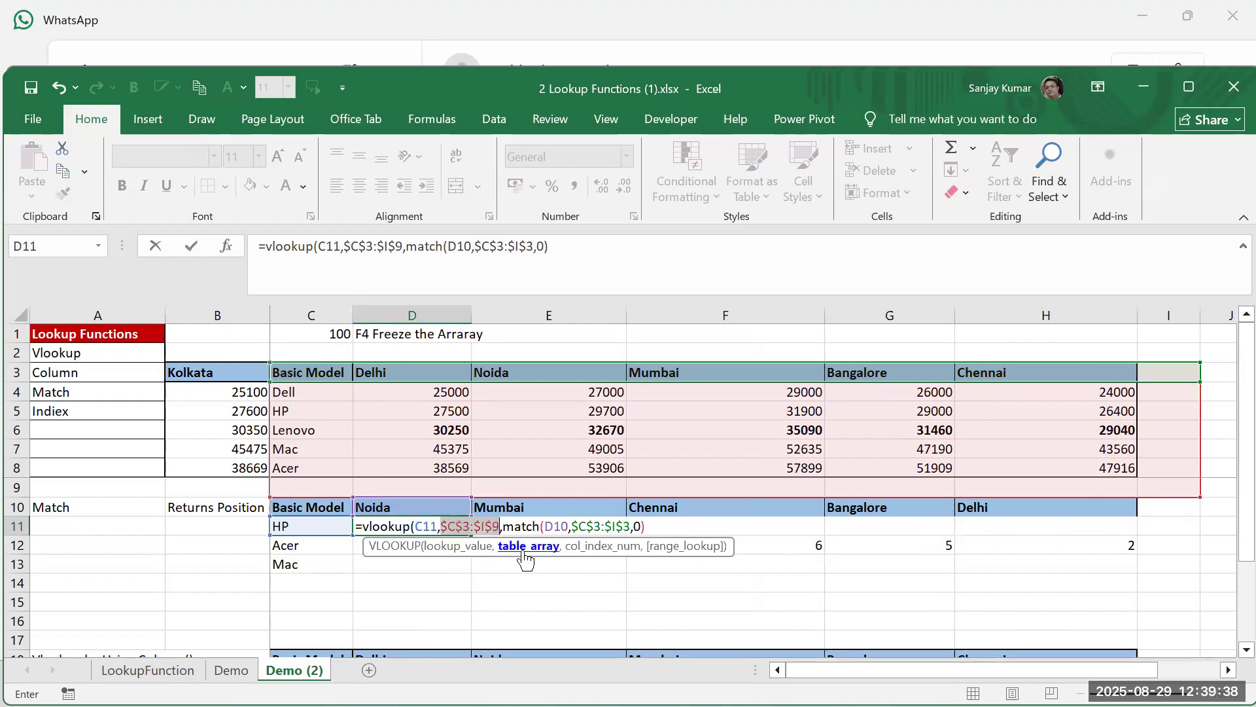
left_click(600, 553)
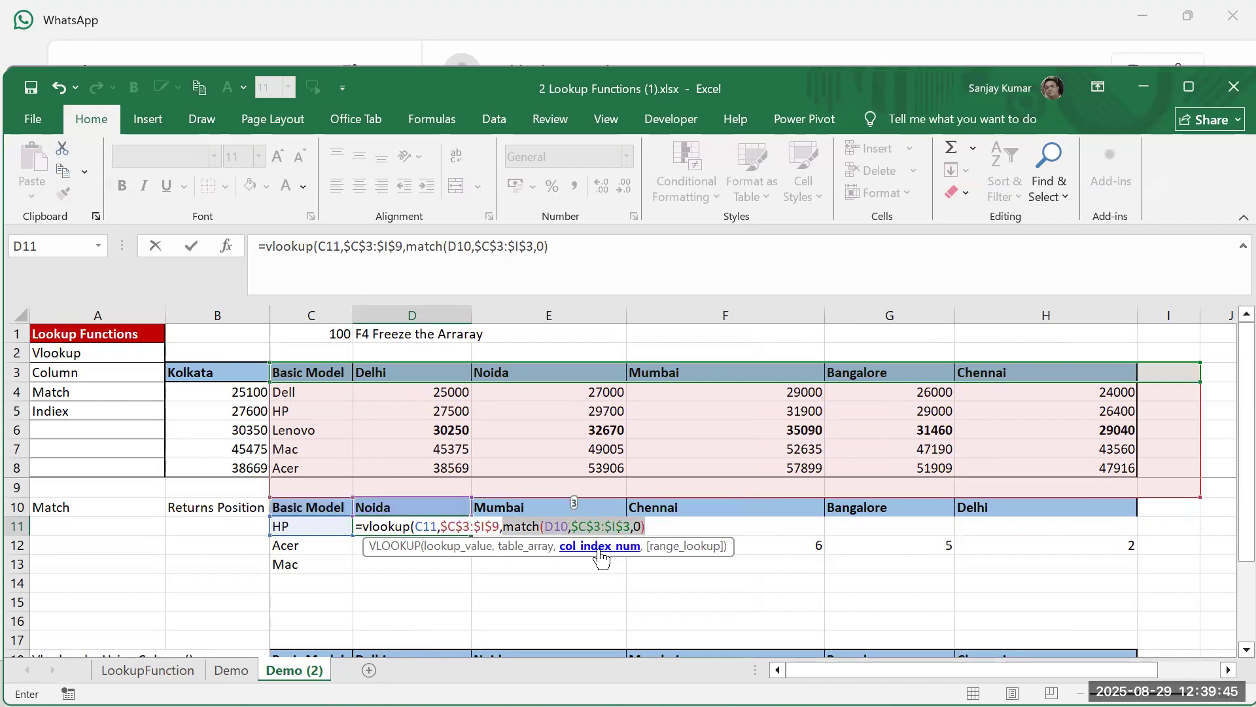
left_click(678, 526)
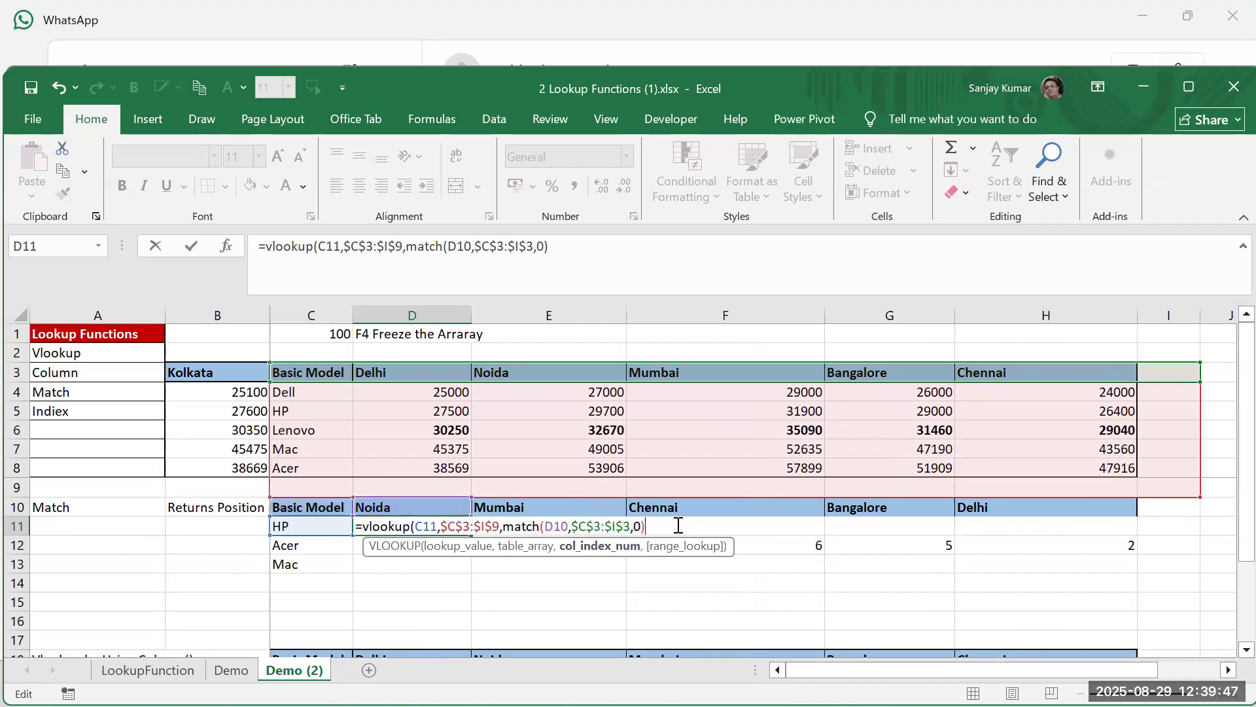
type(",0")
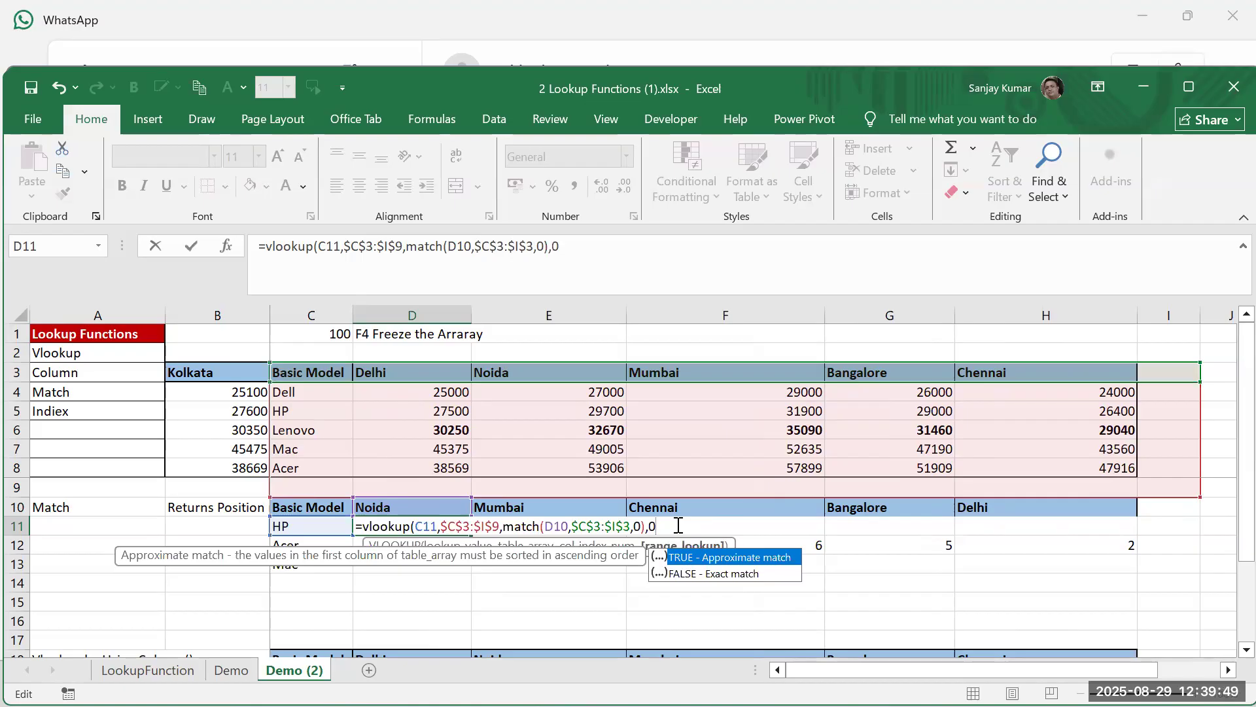
key("Return")
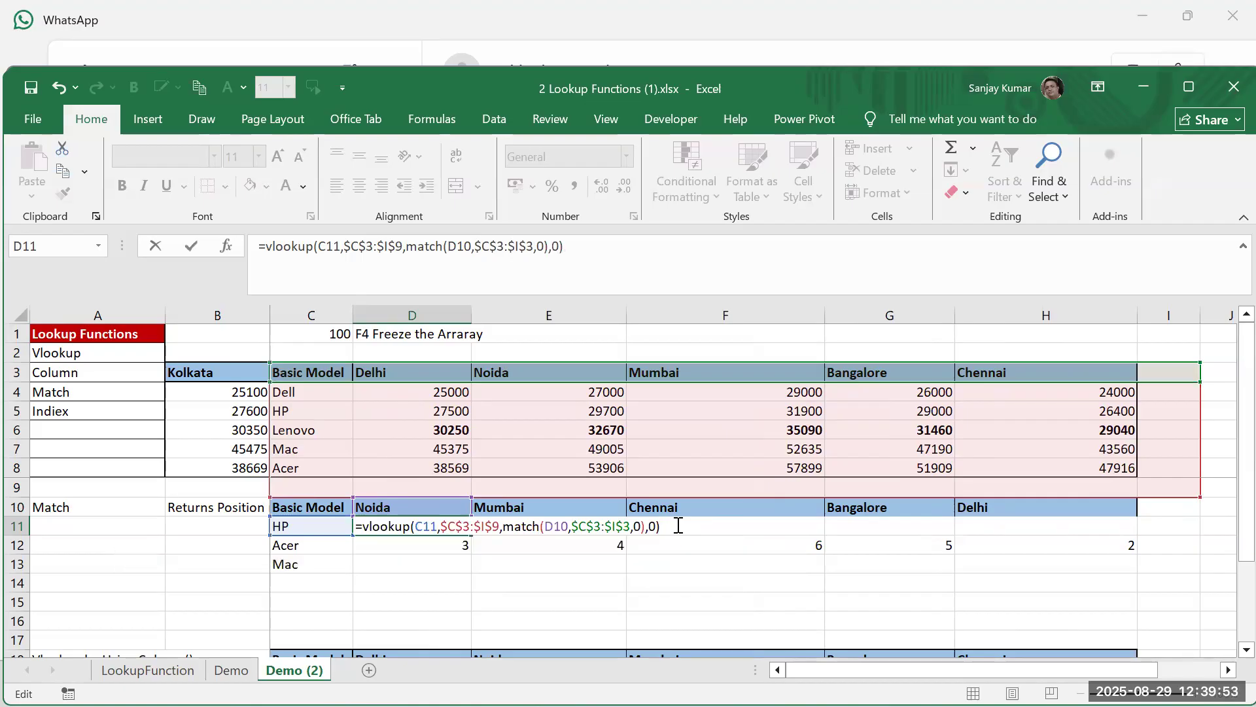
Review the arguments of the nested MATCH and the VLOOKUP in D11, and commit the formula
left_click(598, 522)
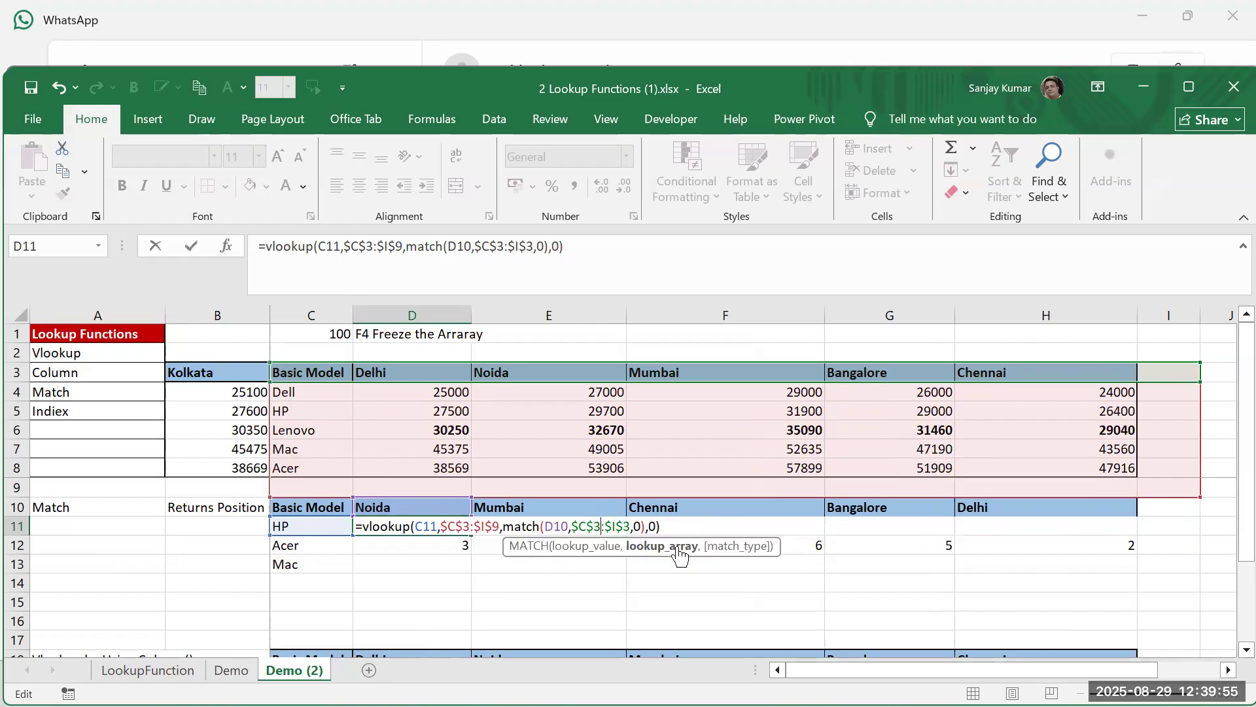
left_click(734, 555)
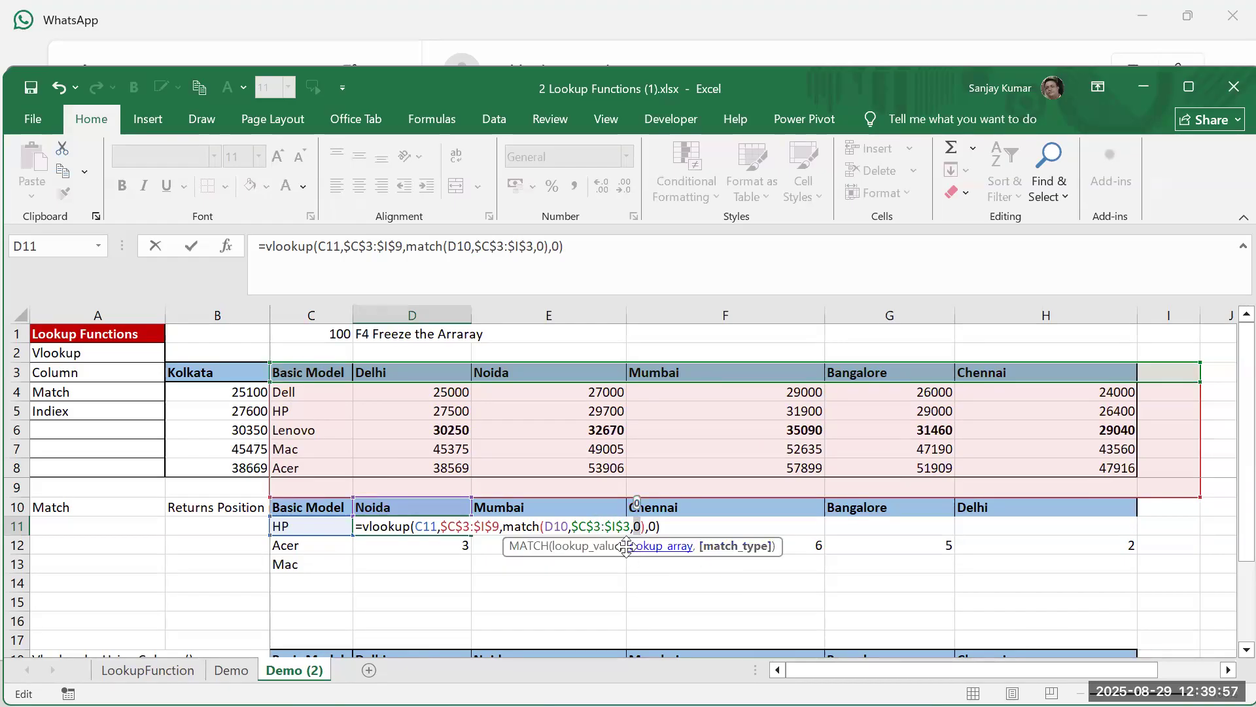
left_click(454, 526)
left_click(449, 545)
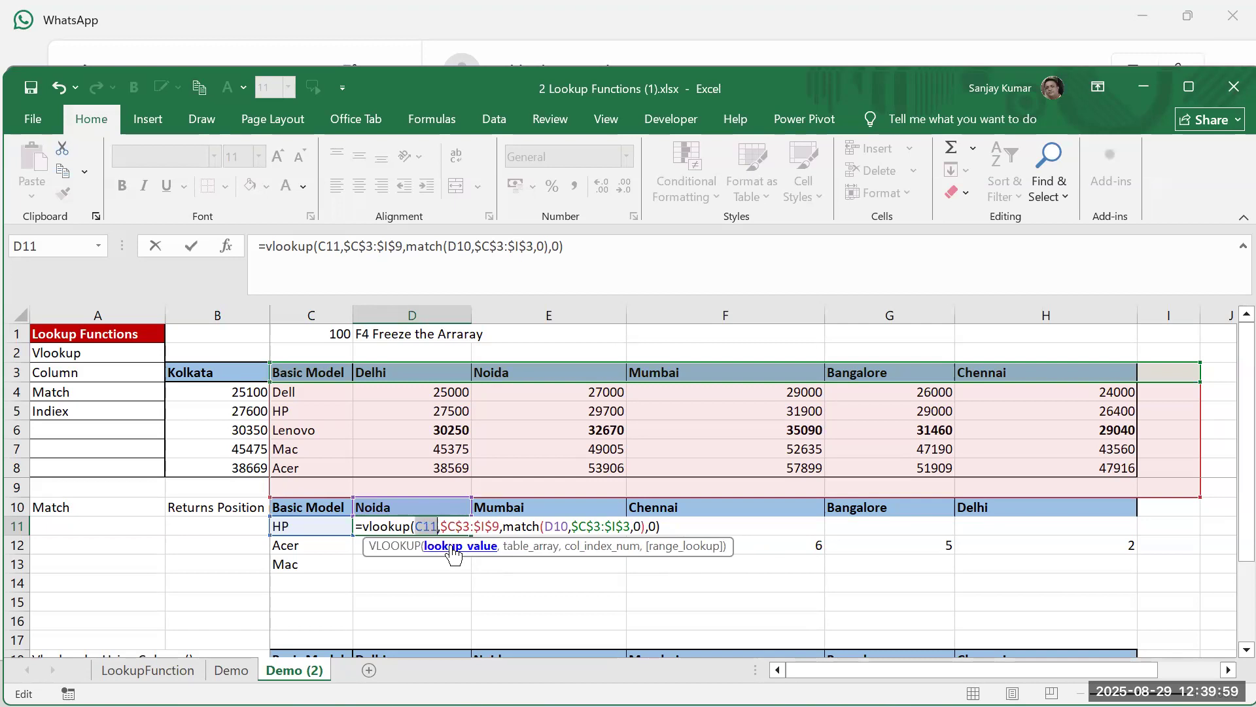
left_click(529, 546)
left_click(587, 555)
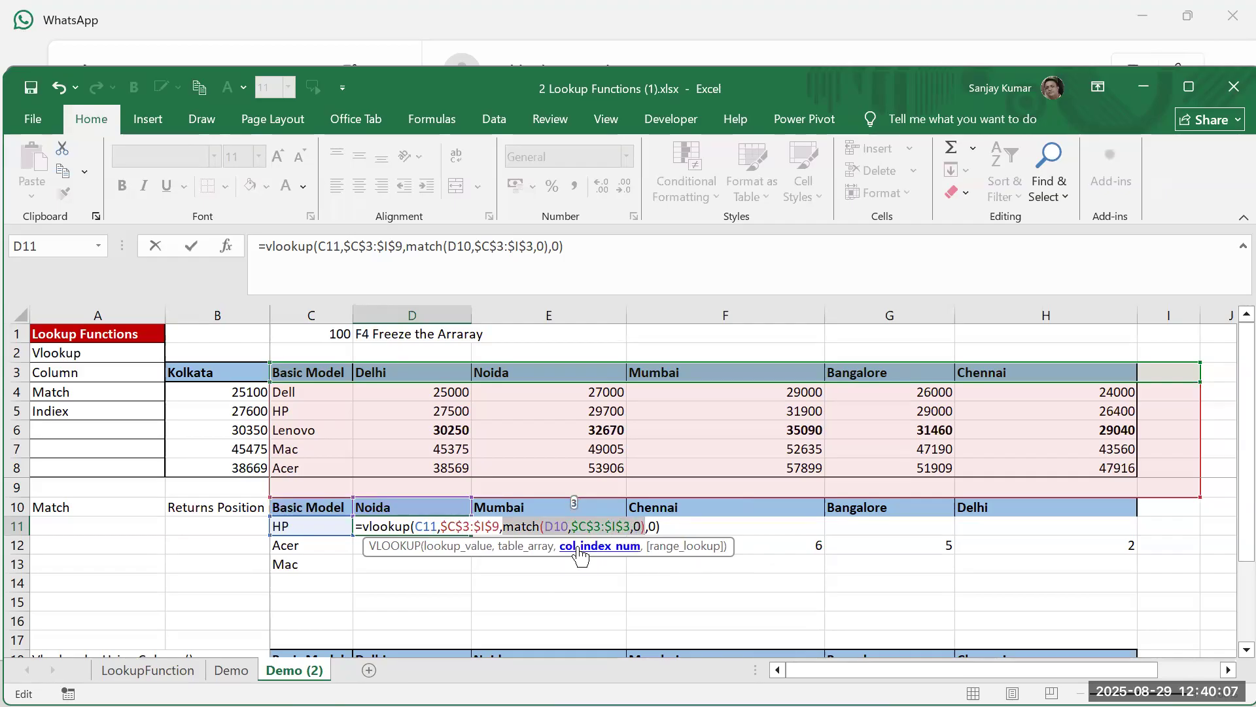
left_click(700, 543)
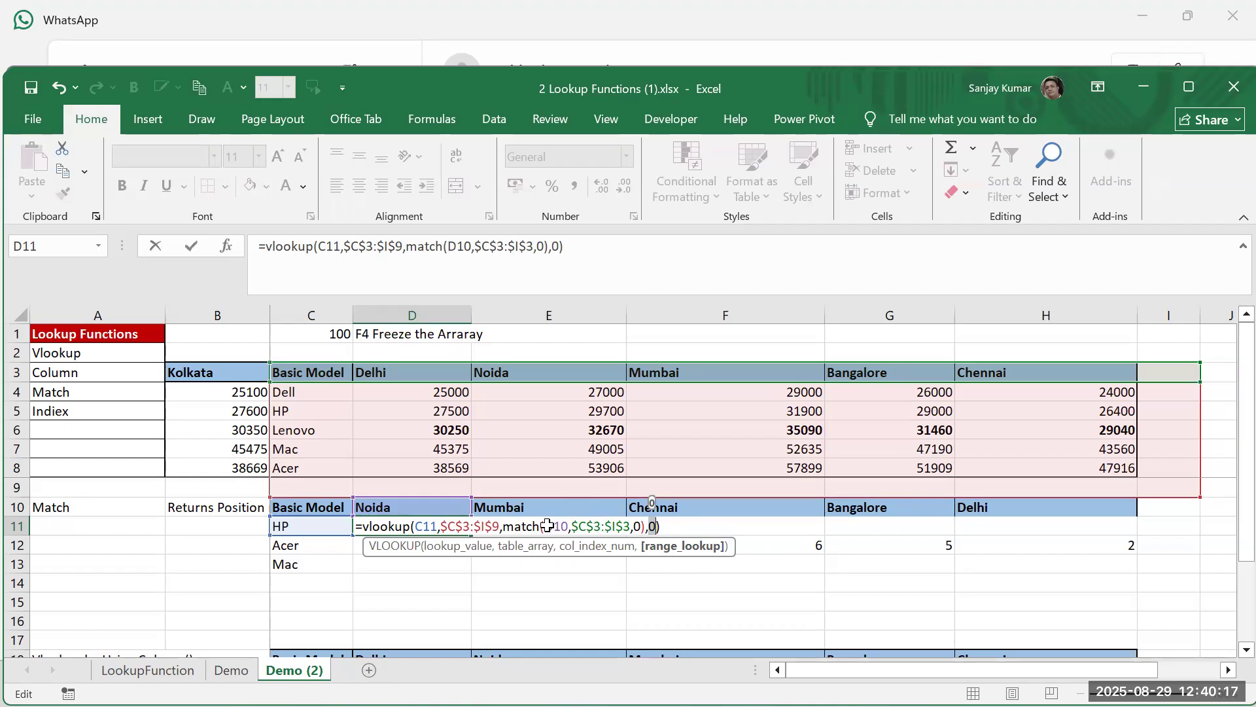
key("Return")
left_click(445, 528)
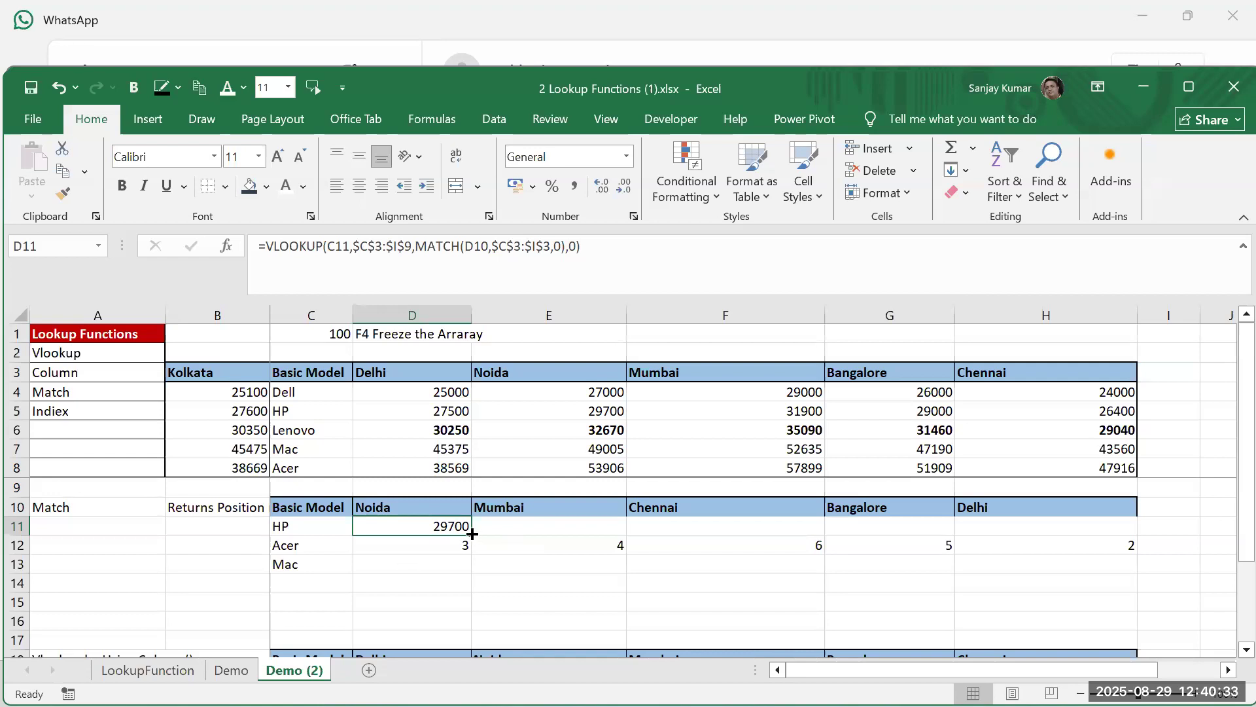
Fill the formula from D11 down to D13, and change D11's lookup value to $C11 to lock the column
left_click_drag(472, 534, 472, 573)
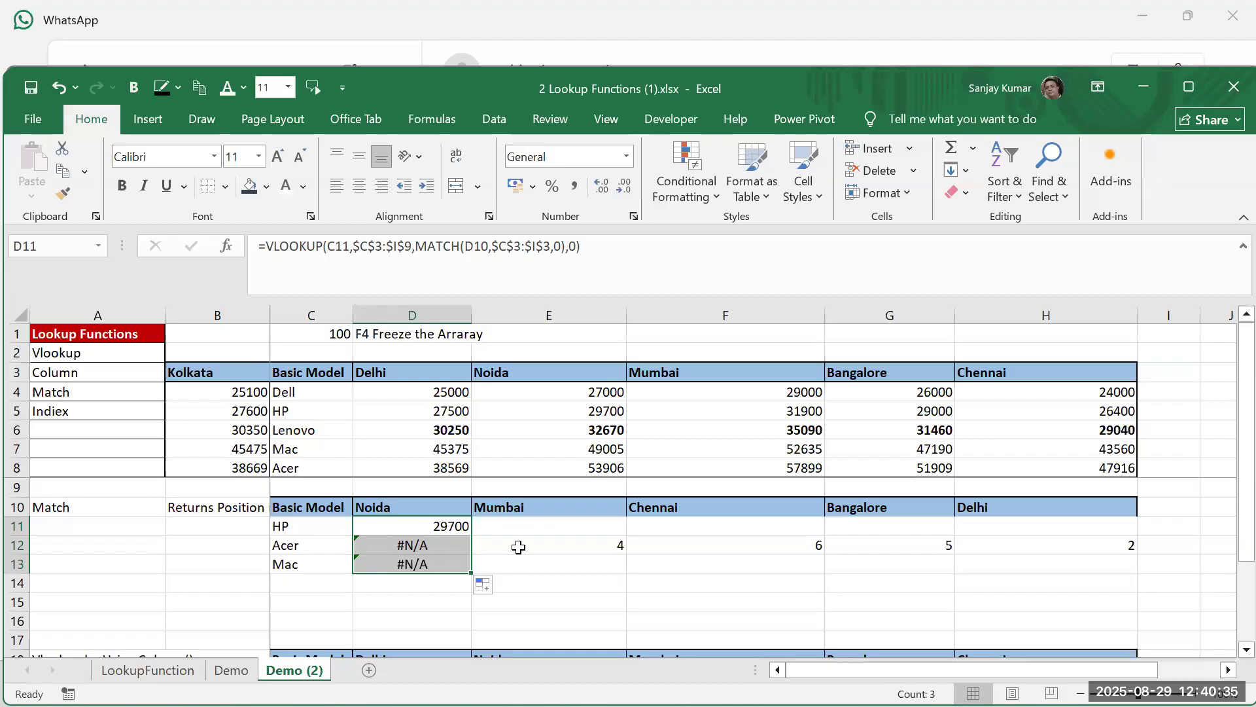
double_click(458, 527)
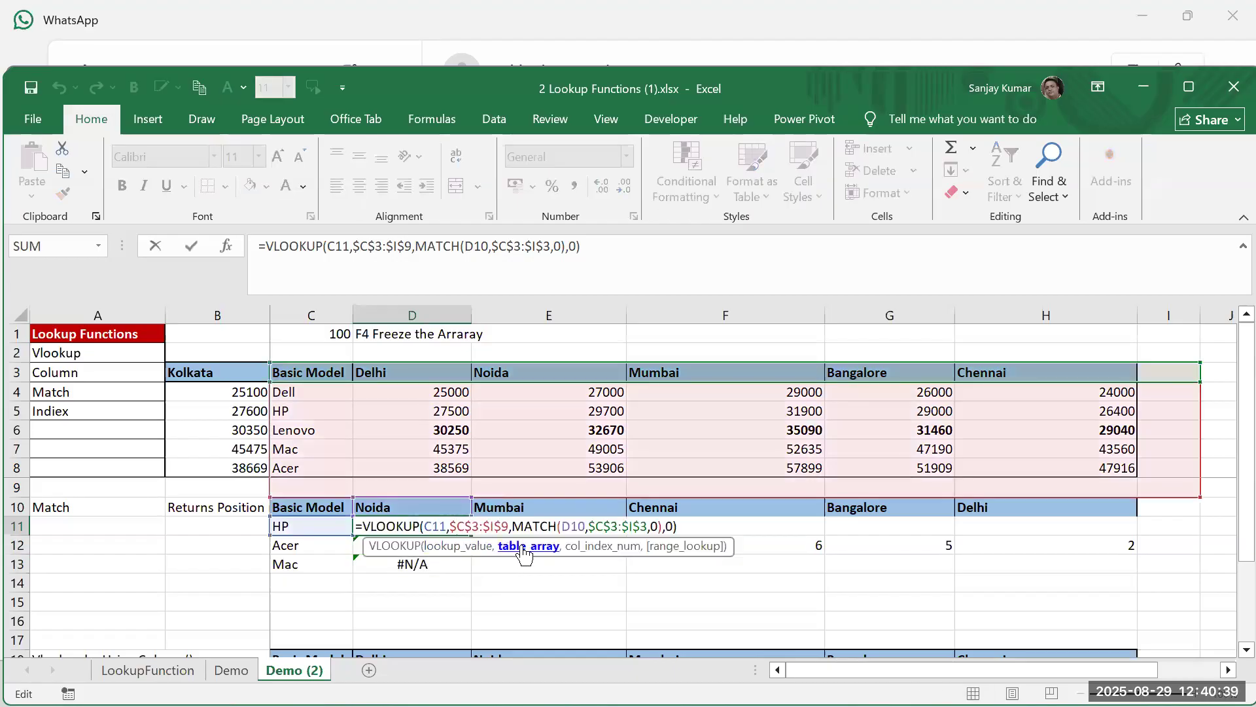
left_click(425, 526)
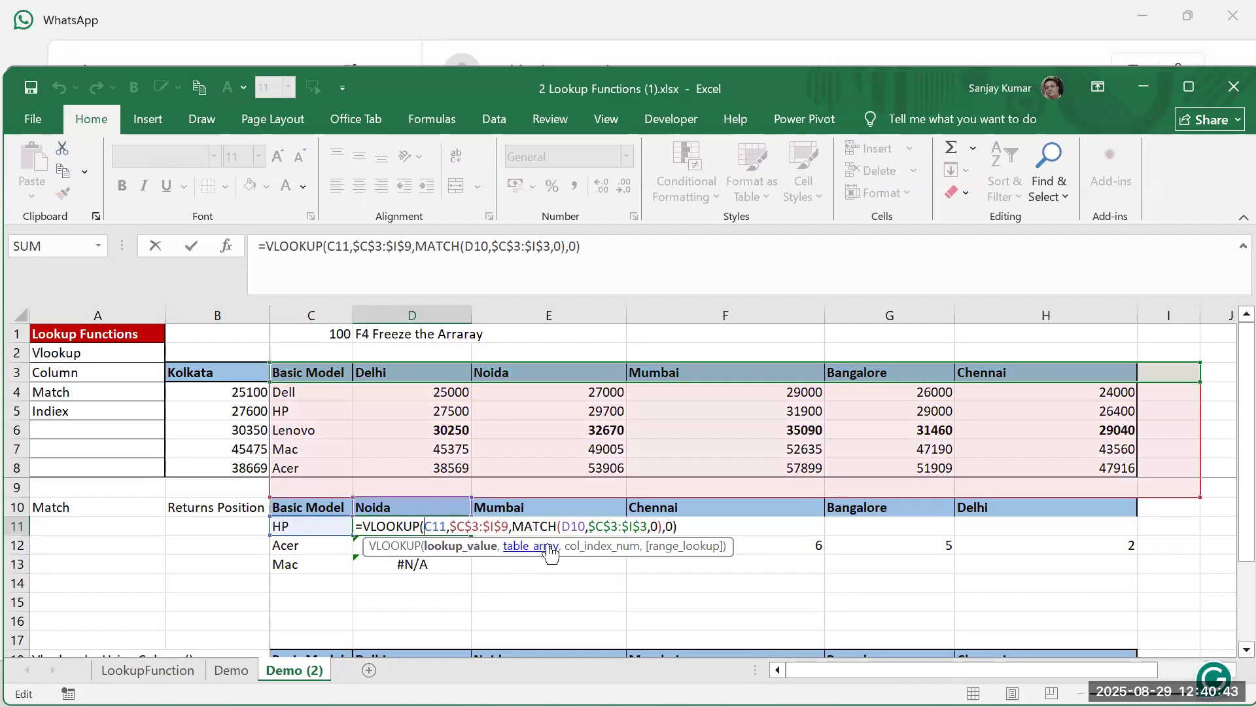
type("$")
key("Return")
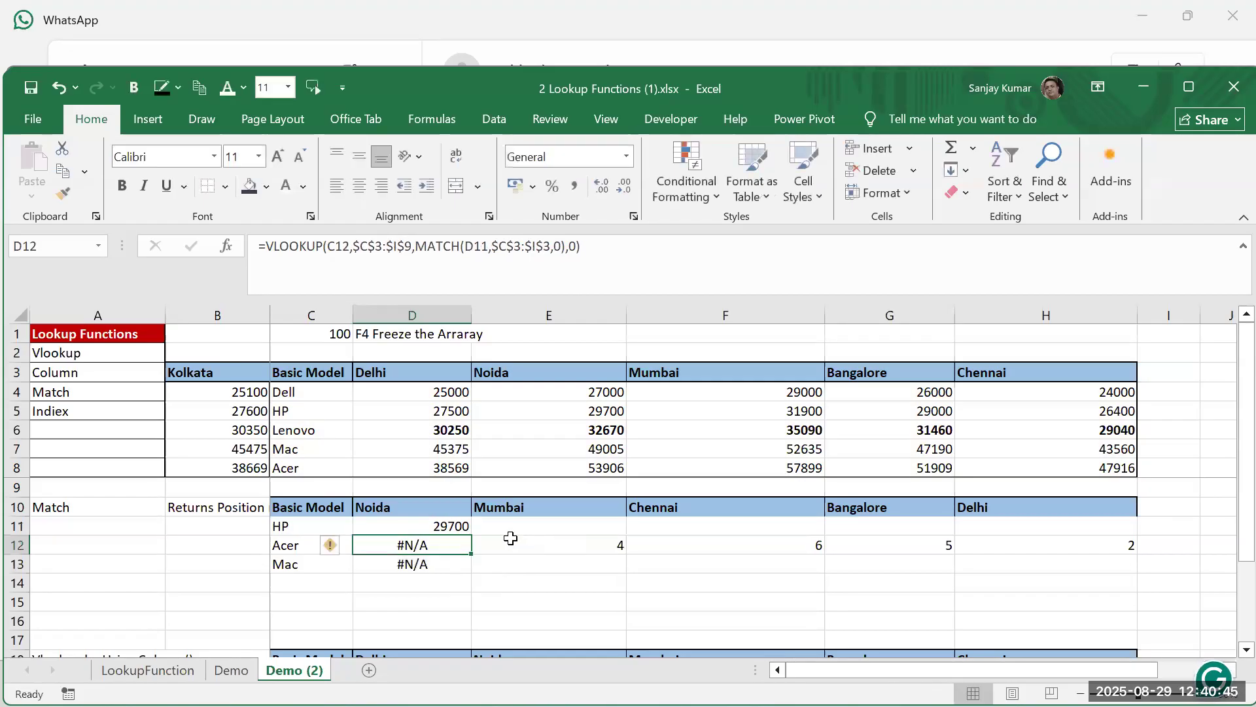
Refill D12:D13 from the D11 formula with the locked $C11 reference, and reselect D11 to inspect it
left_click(450, 524)
left_click_drag(476, 535, 482, 569)
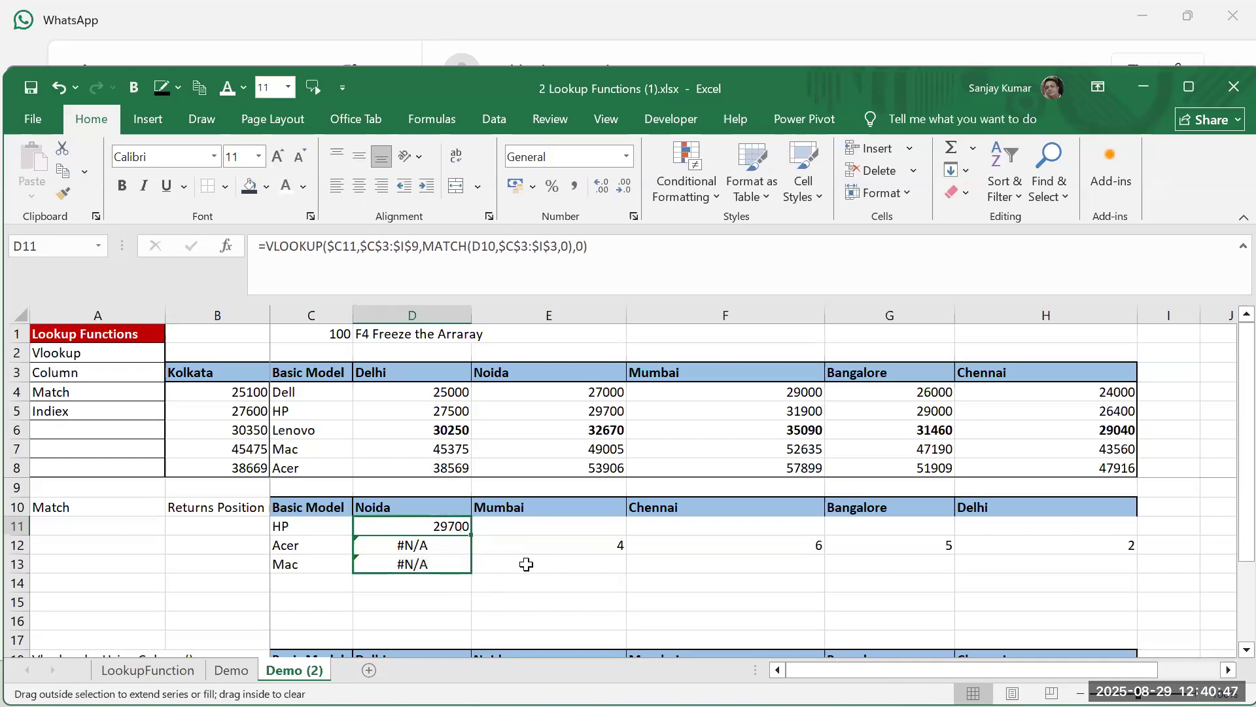
left_click(465, 530)
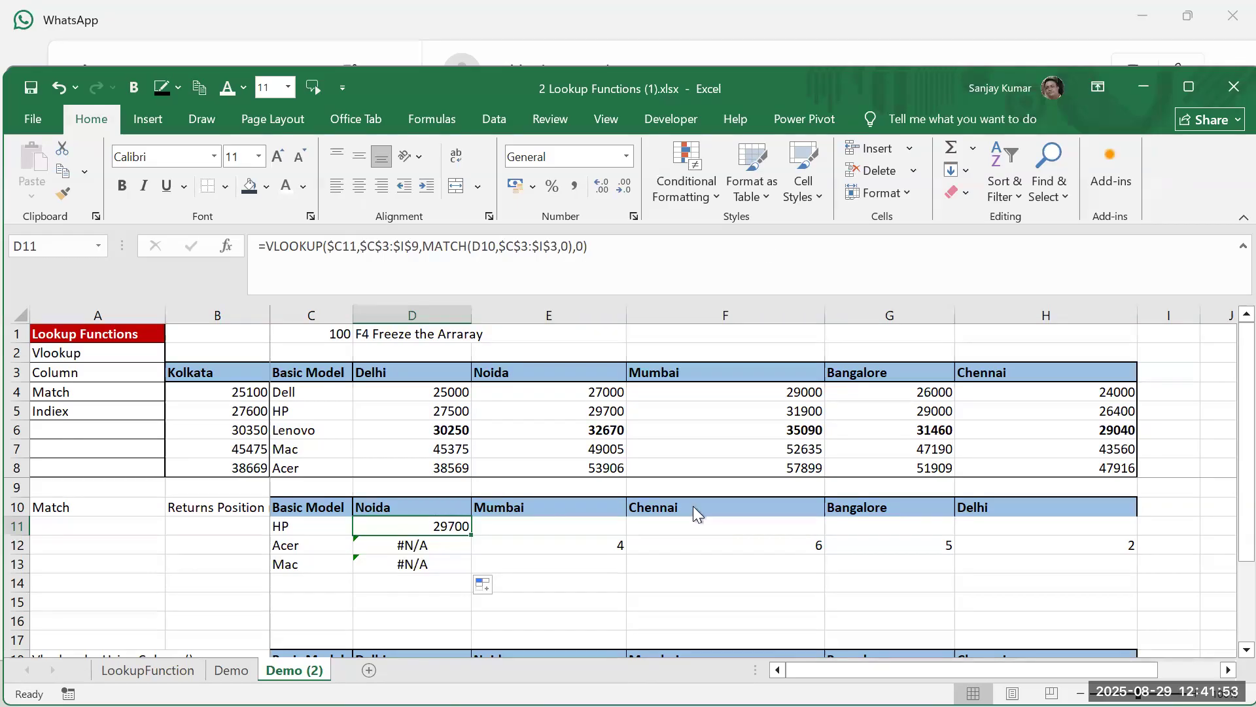
Compare the formulas in D11 and D12, checking which cell the nested MATCH uses as its lookup value
left_click(670, 492)
left_click(449, 531)
double_click(431, 523)
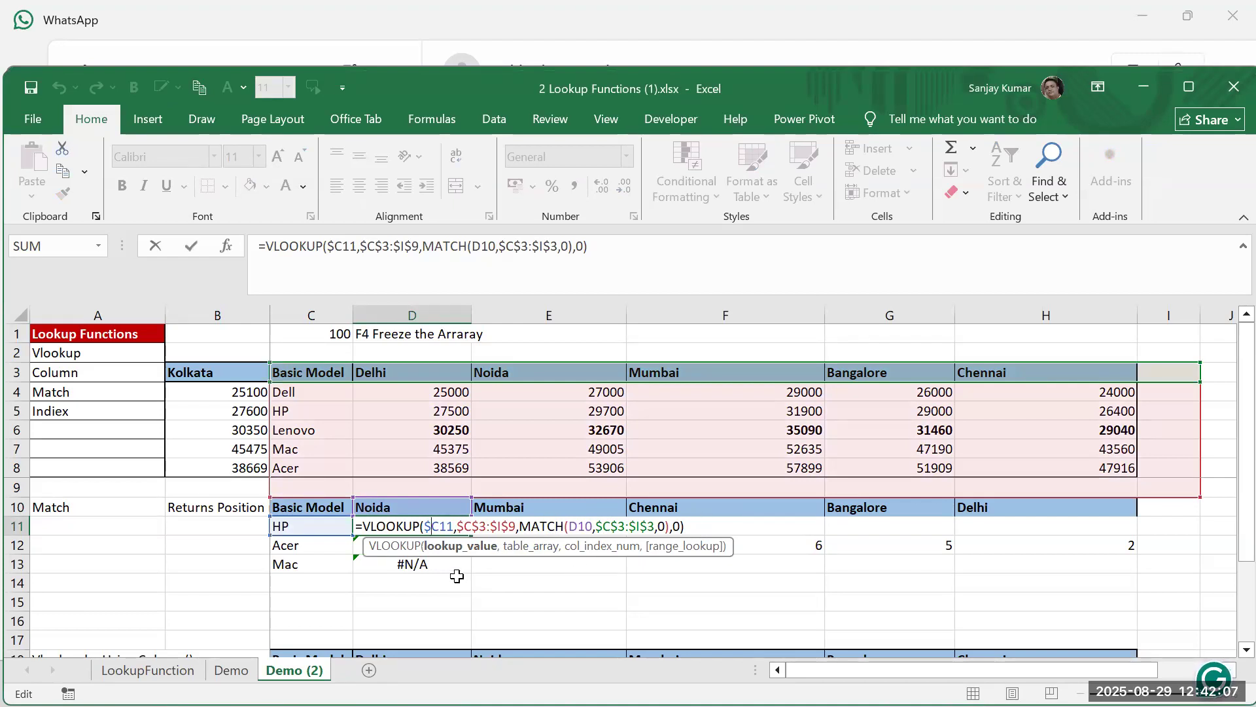
key("ctrl+Return")
left_click(451, 548)
double_click(451, 548)
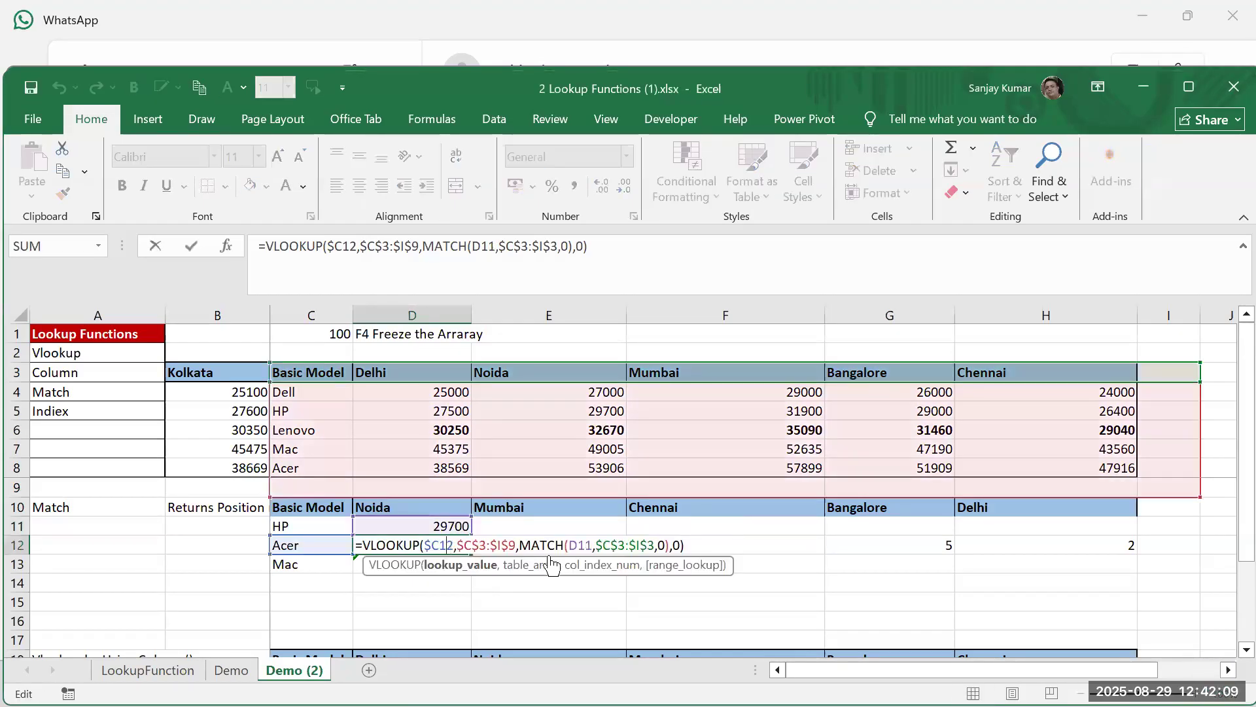
left_click(574, 545)
key("Escape")
Change the nested MATCH's lookup value in D11 to D$10 to lock the header row, and commit the formula
double_click(464, 527)
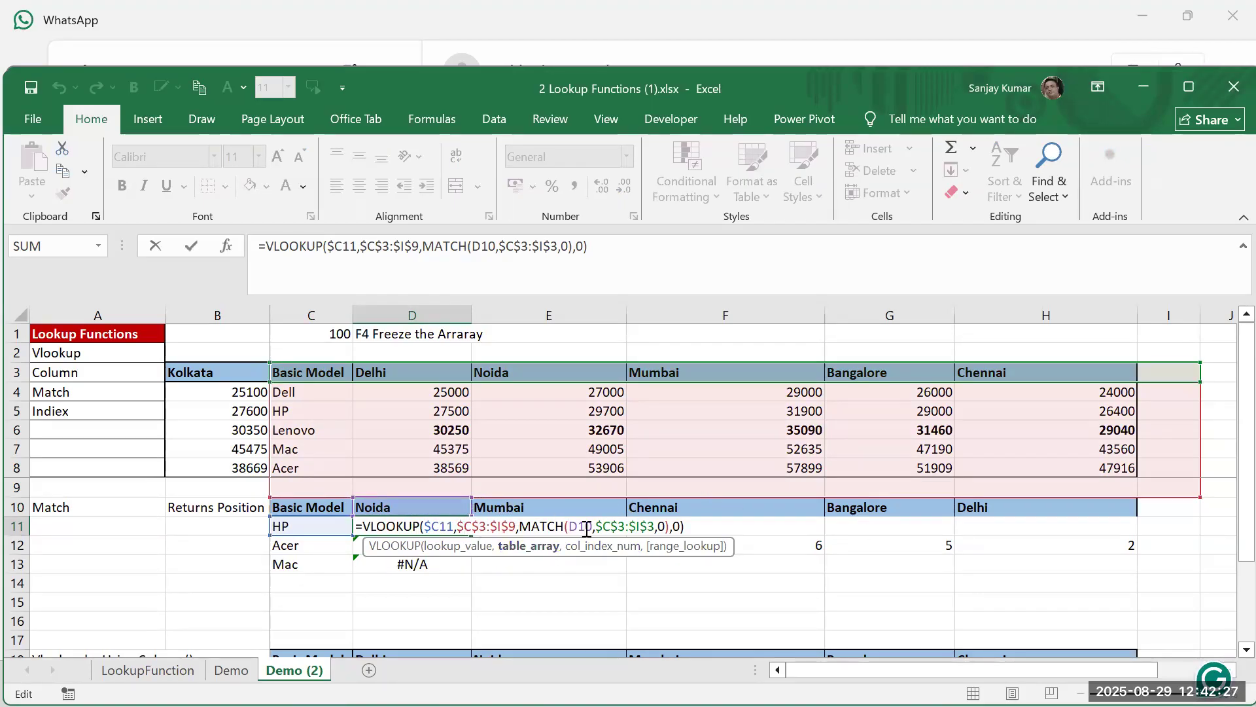
left_click_drag(592, 527, 573, 521)
left_click(577, 526)
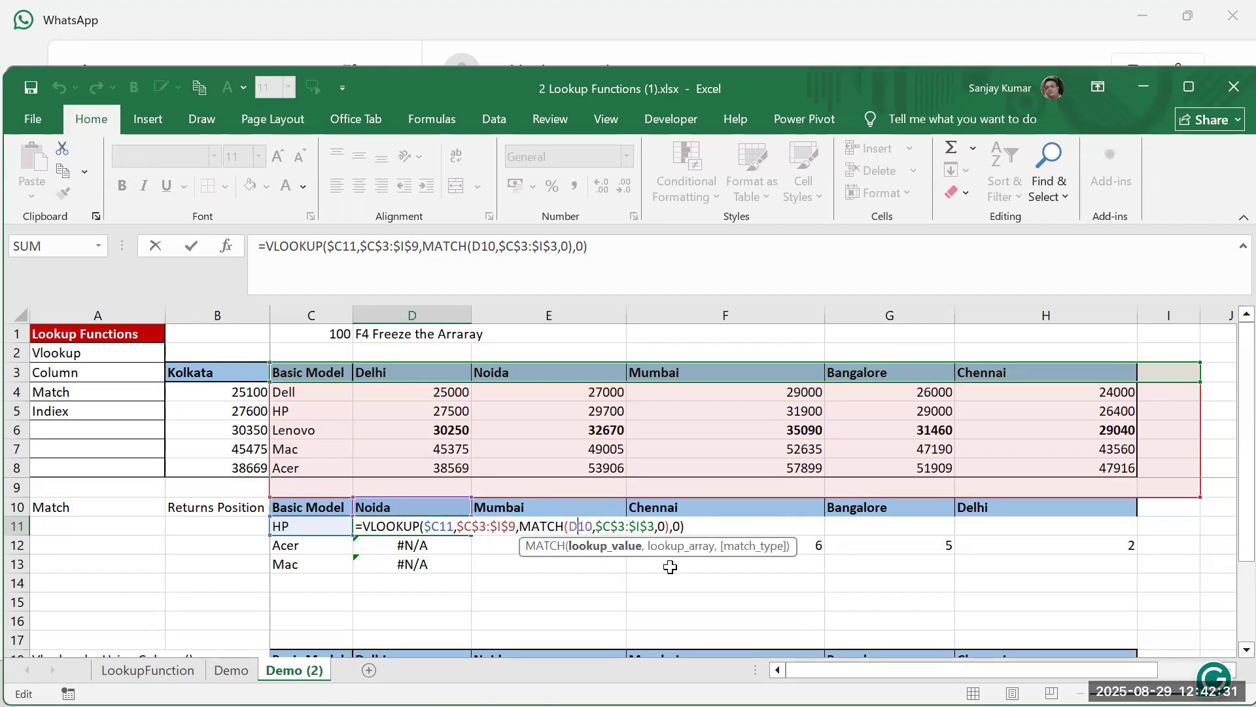
type("$")
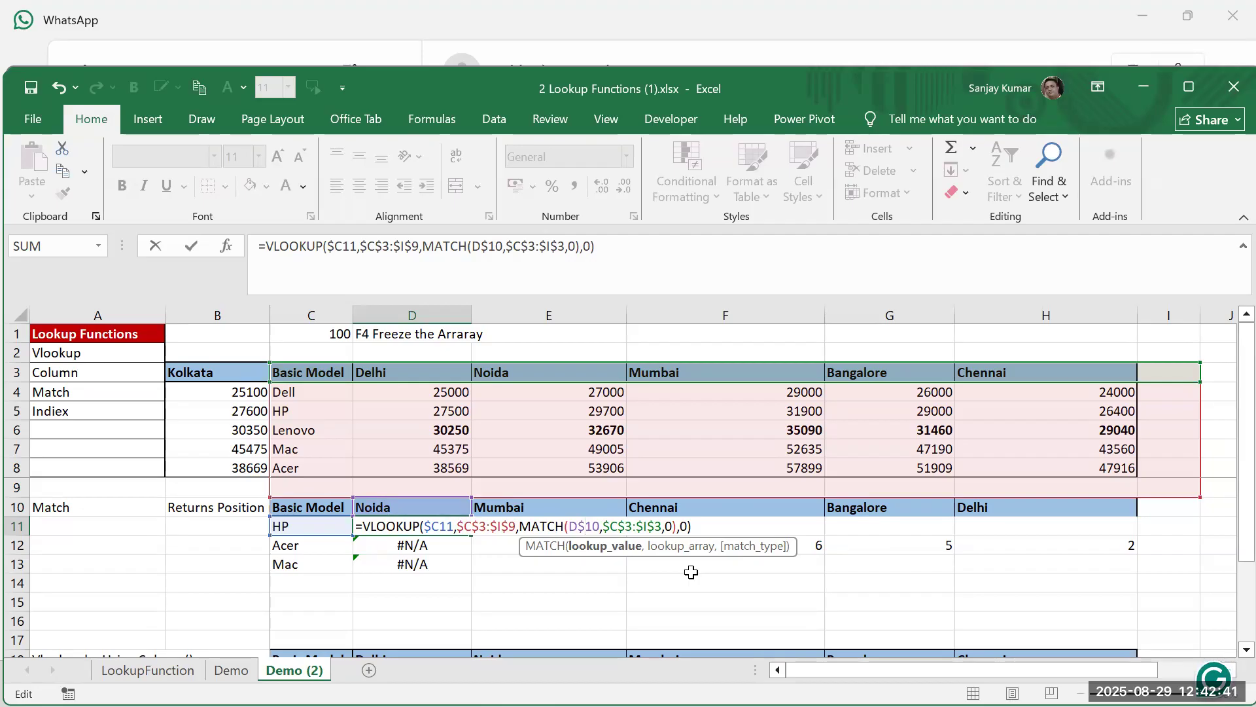
key("Return")
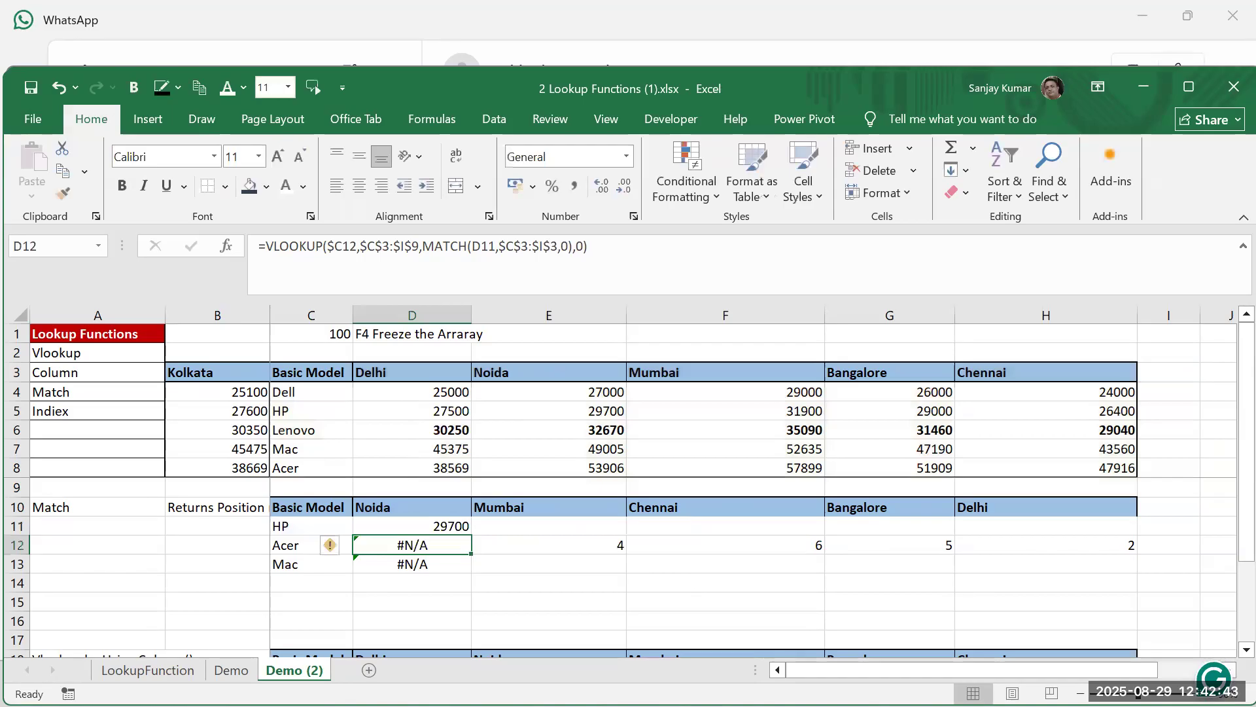
Clear the old results from D12:D13 and E11:H13, keeping only the formula in D11
left_click_drag(410, 548, 408, 559)
key("ctrl+d")
key("Delete")
left_click_drag(549, 525, 1110, 567)
key("Delete")
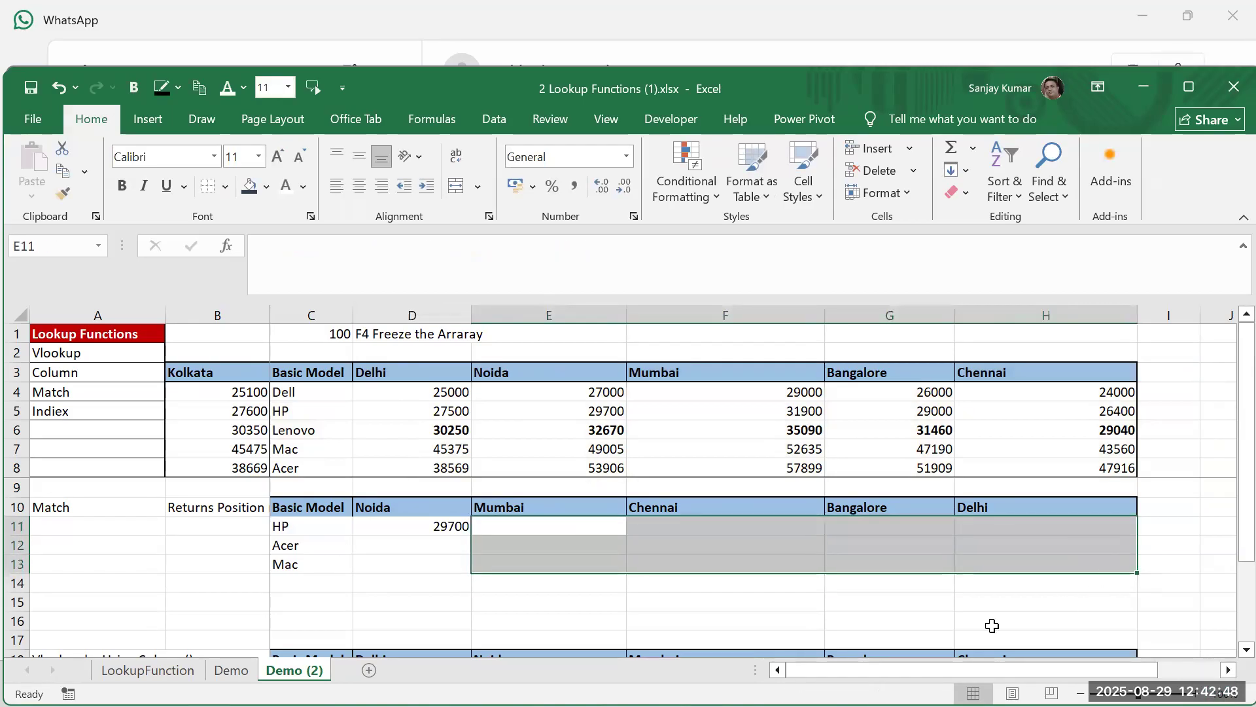
Copy the D11 formula into the whole price range D11:H13
left_click(451, 525)
key("ctrl+c")
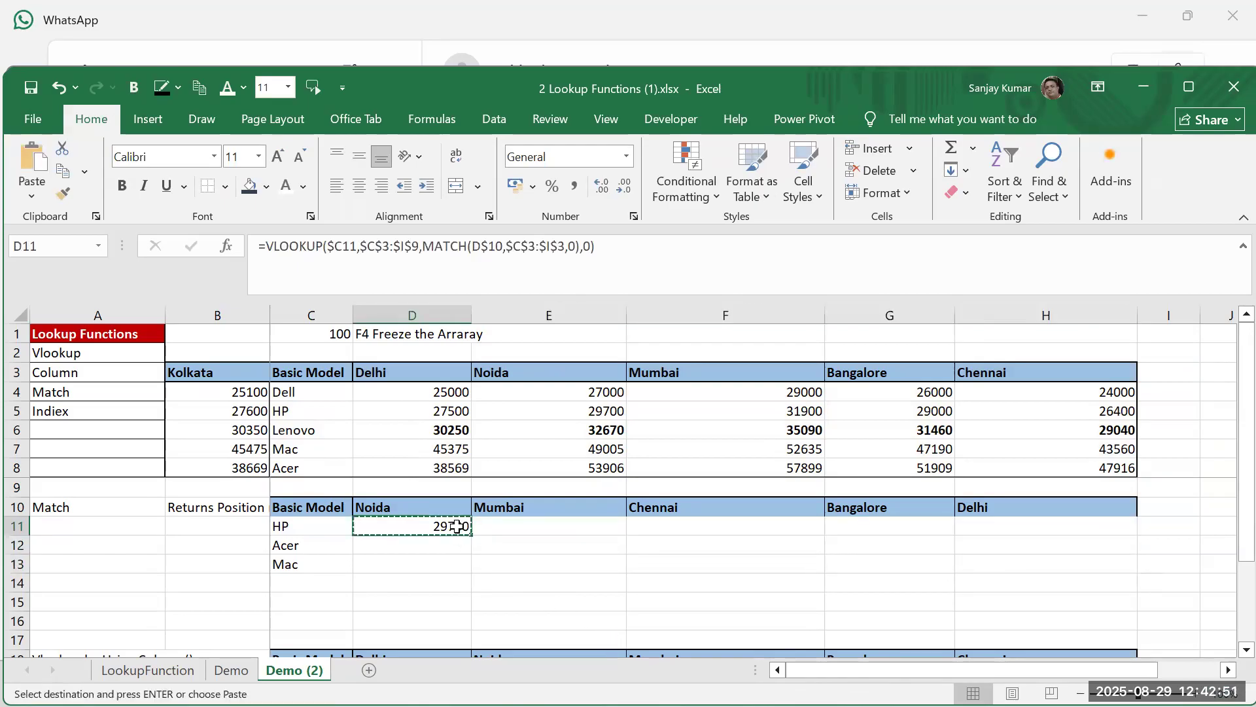
left_click_drag(759, 568, 1066, 558)
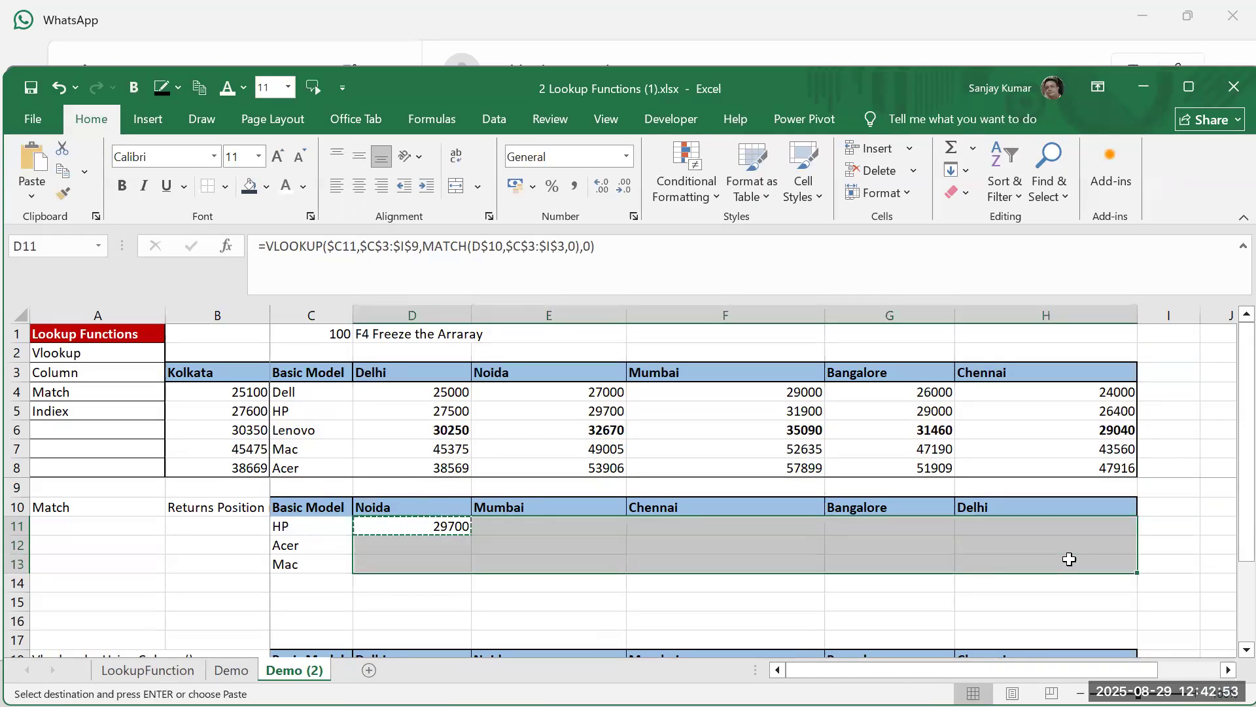
key("ctrl+v")
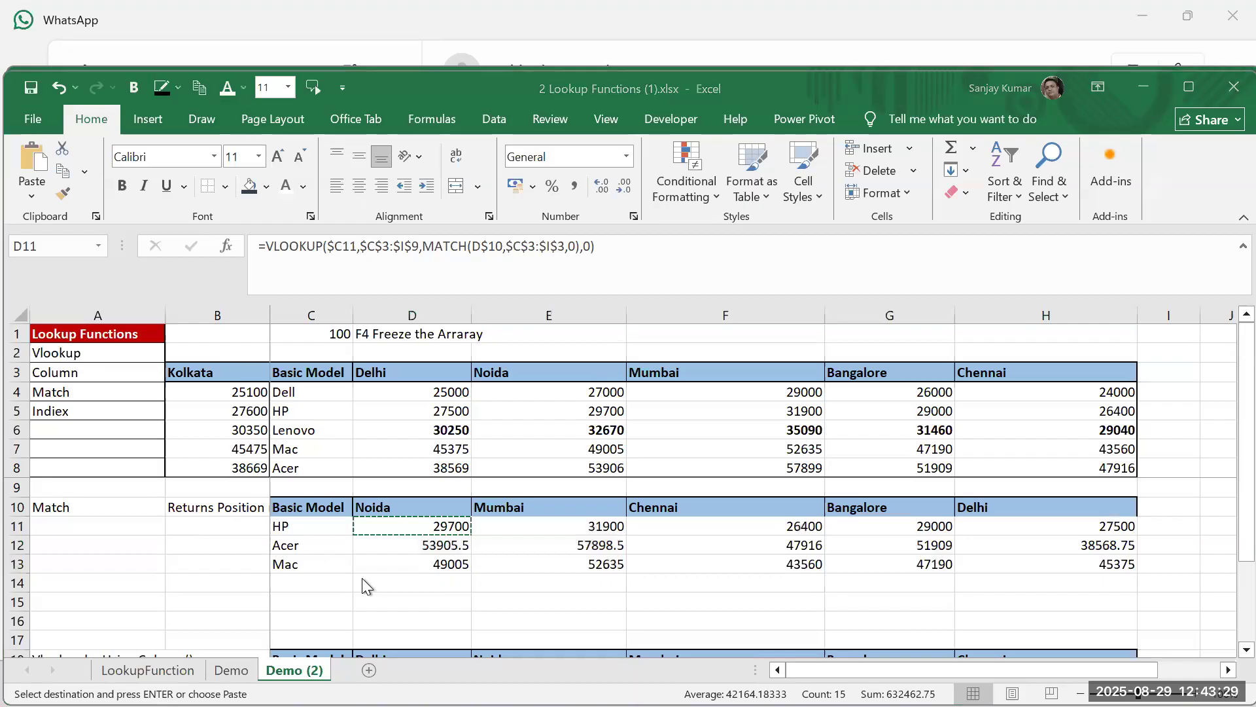
Switch to the DATABASE.xlsx workbook and select the Invoice ID column on the Invoice Data sheet
key("alt+Tab")
key("alt+Tab")
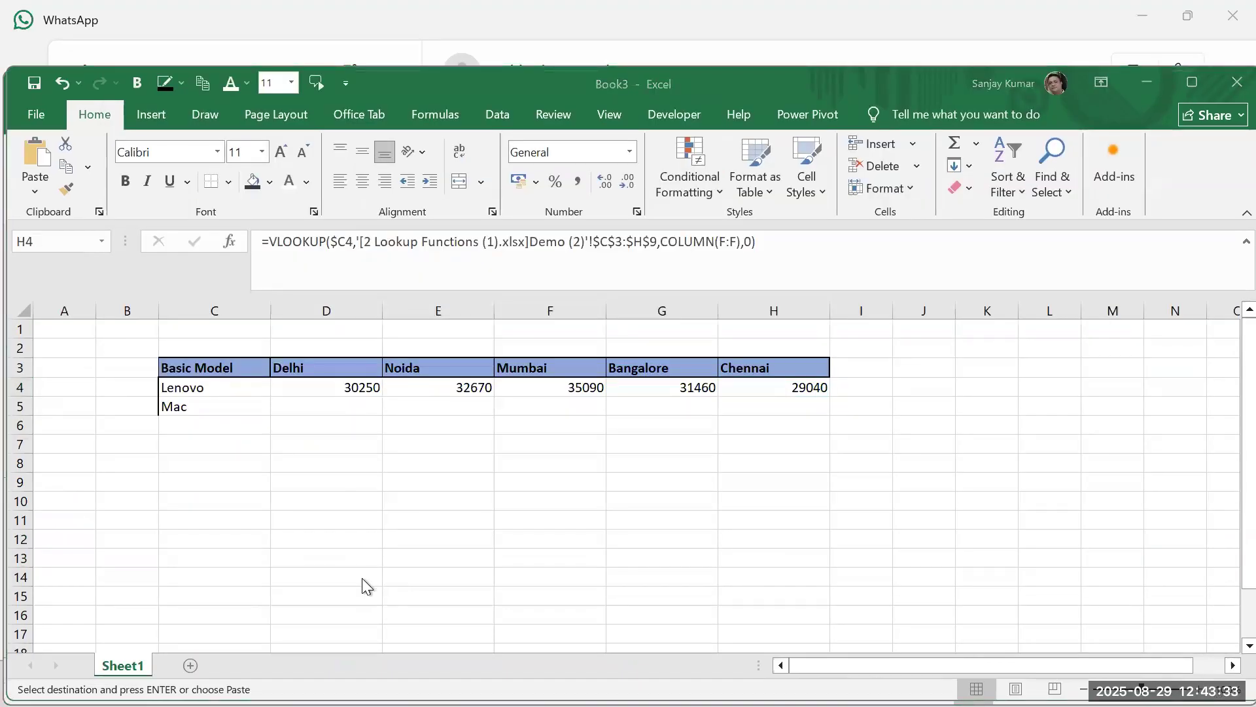
key("alt+Tab")
key("alt+Tab")
key("alt+Tab")
key("alt+Tab")
key("alt+Tab")
key("alt+Tab")
key("alt+Tab")
key("alt+Tab")
key("alt+Tab")
key("alt+Tab")
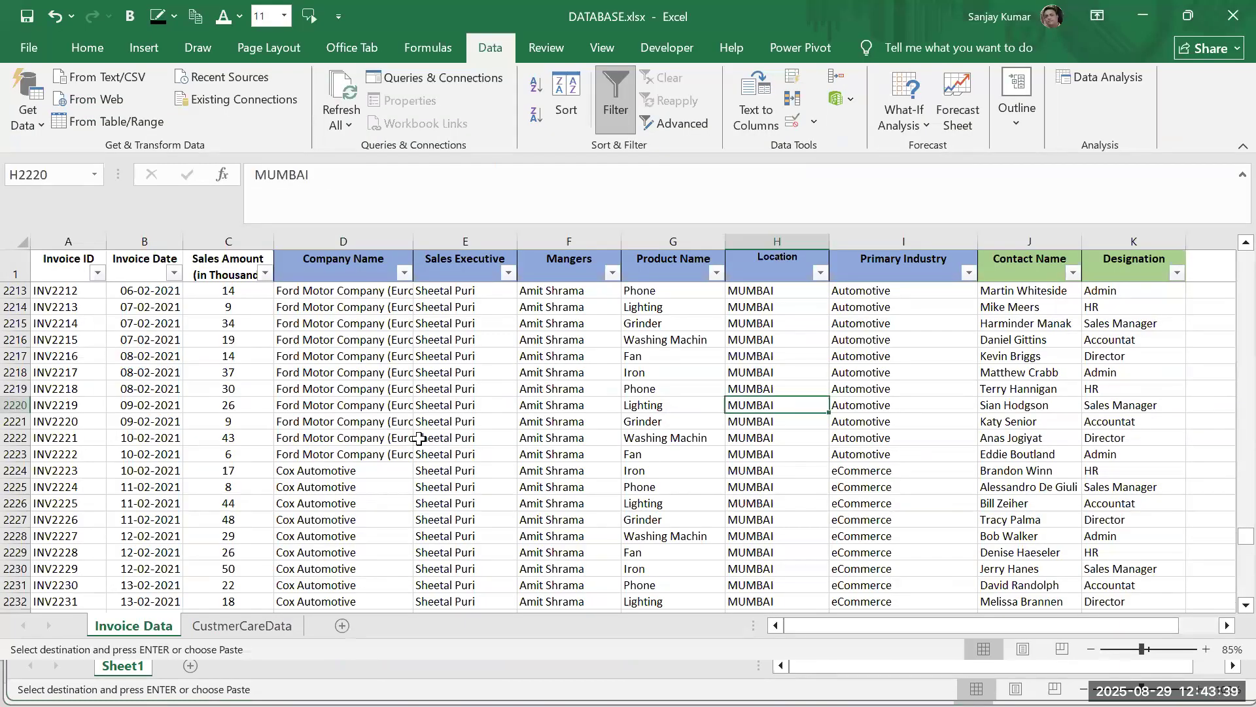
left_click(68, 265)
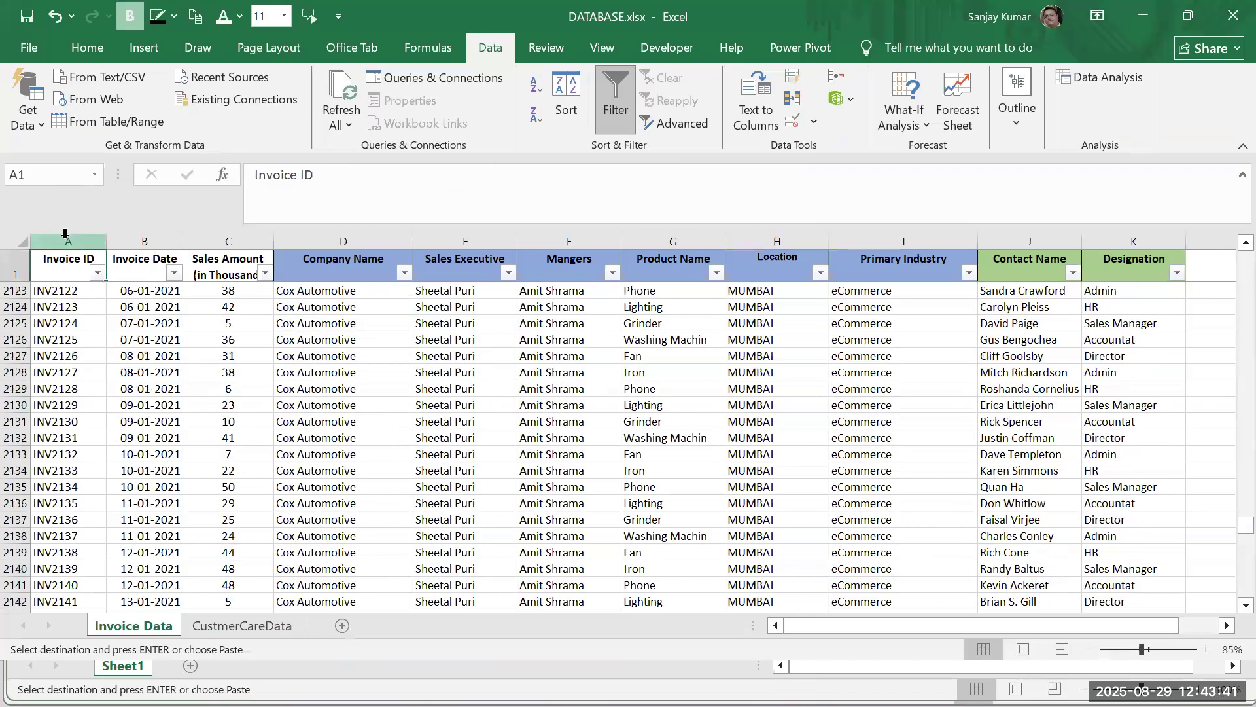
left_click(68, 237)
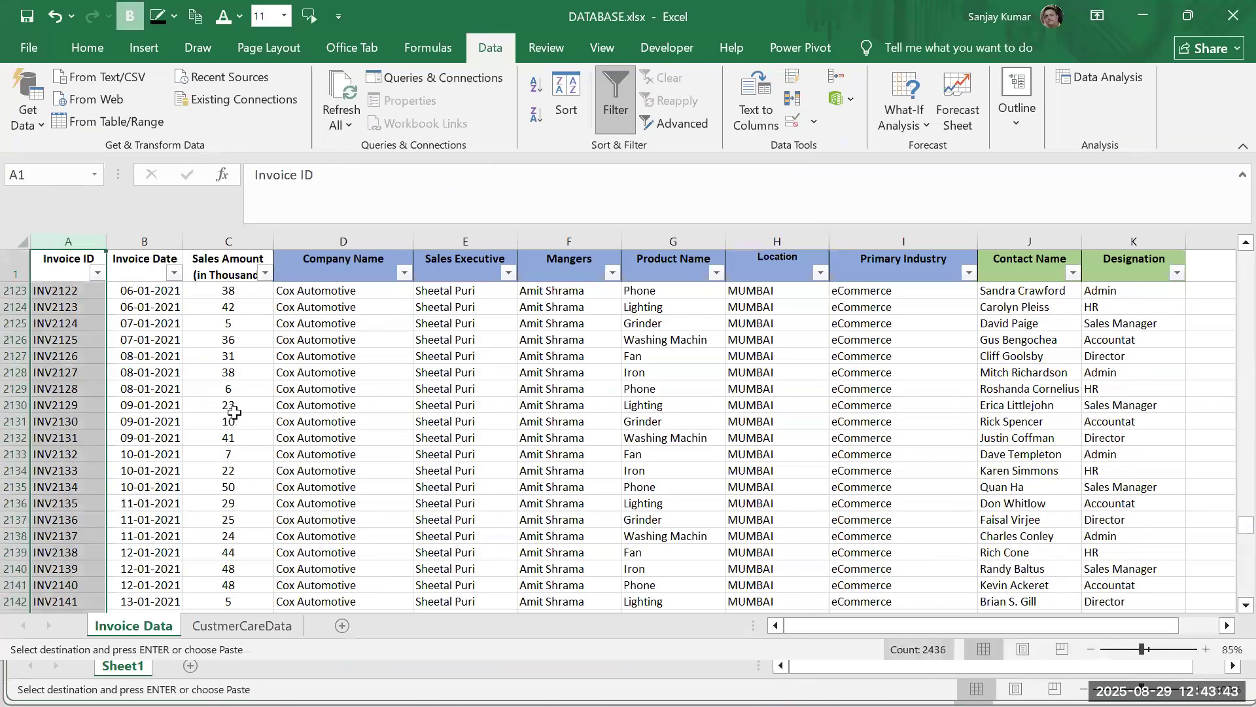
Copy the four invoice IDs in cells A2125, A2126, A2134 and A2137 together
left_click(68, 320)
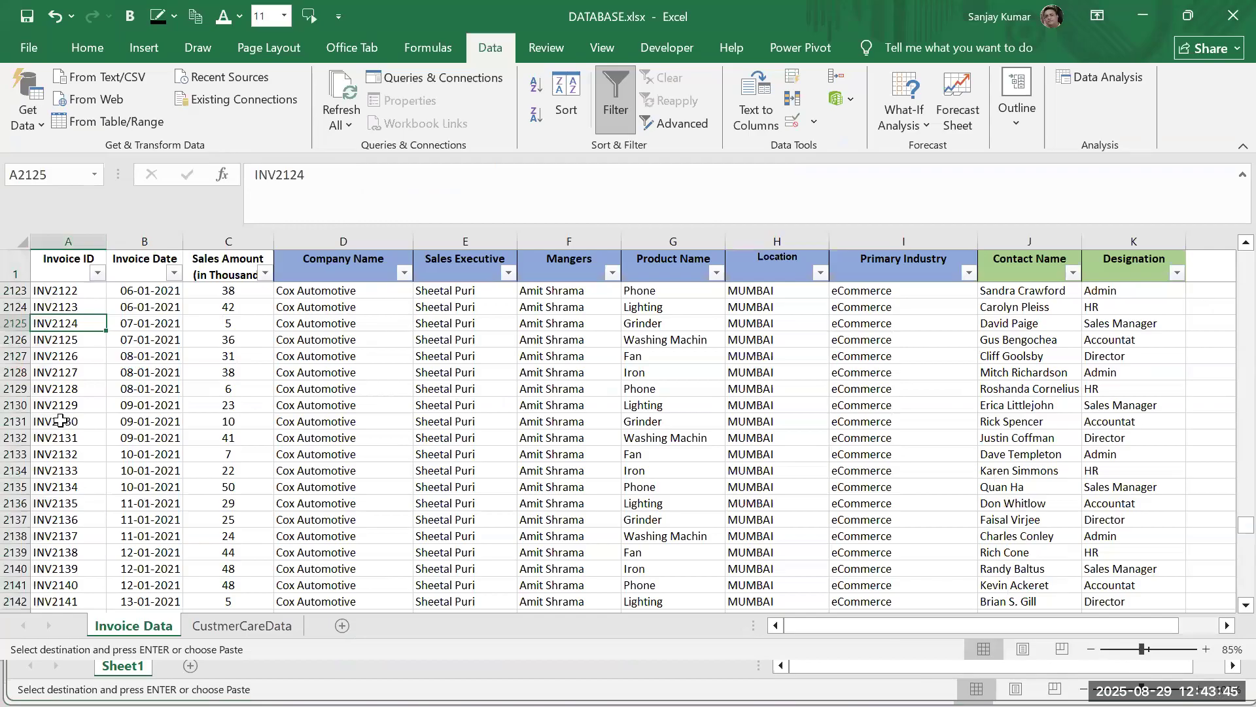
left_click(59, 340, "ctrl")
left_click(61, 470, "ctrl")
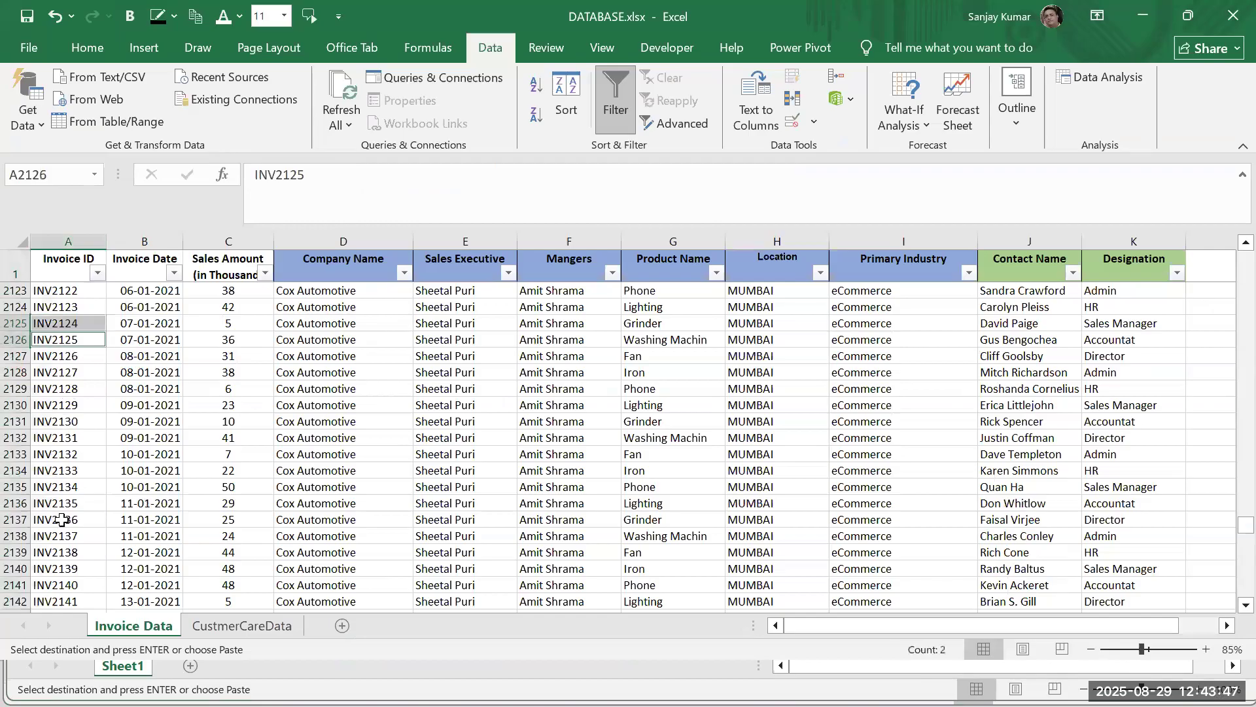
left_click(62, 520, "ctrl")
key("ctrl+c")
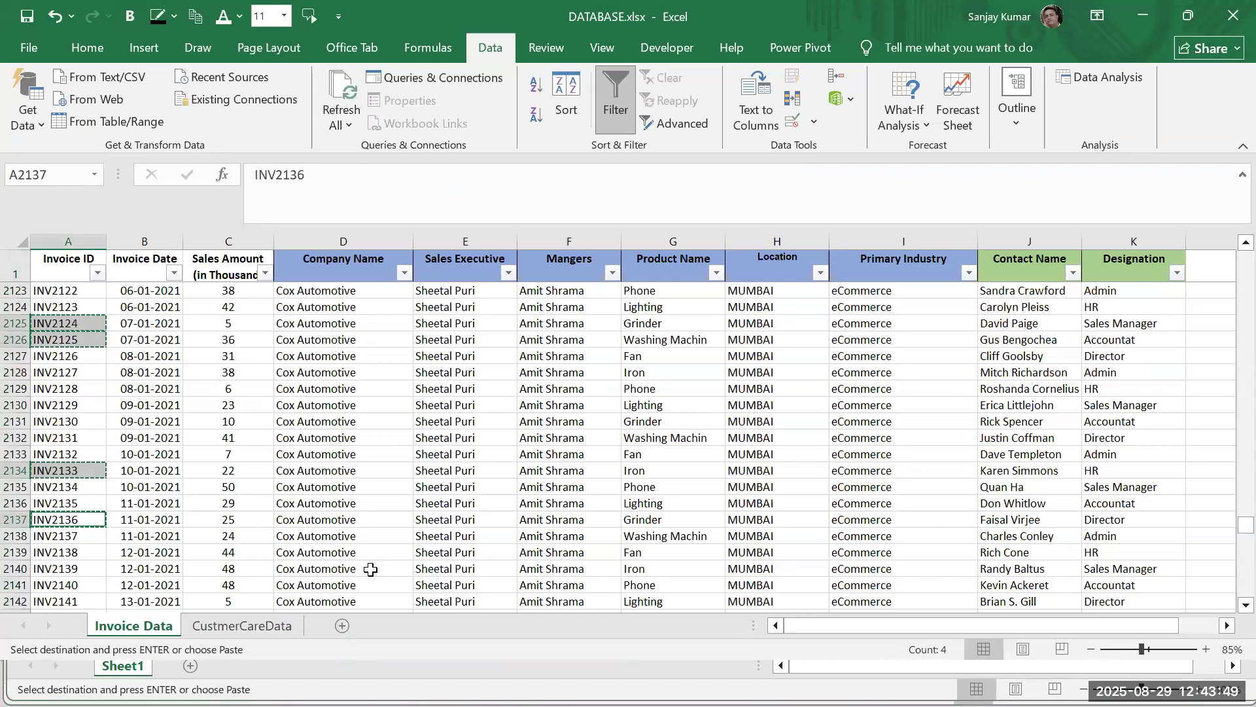
Switch to Book3, add a new sheet, and paste the four copied invoice IDs into D2:D5
key("alt+Tab")
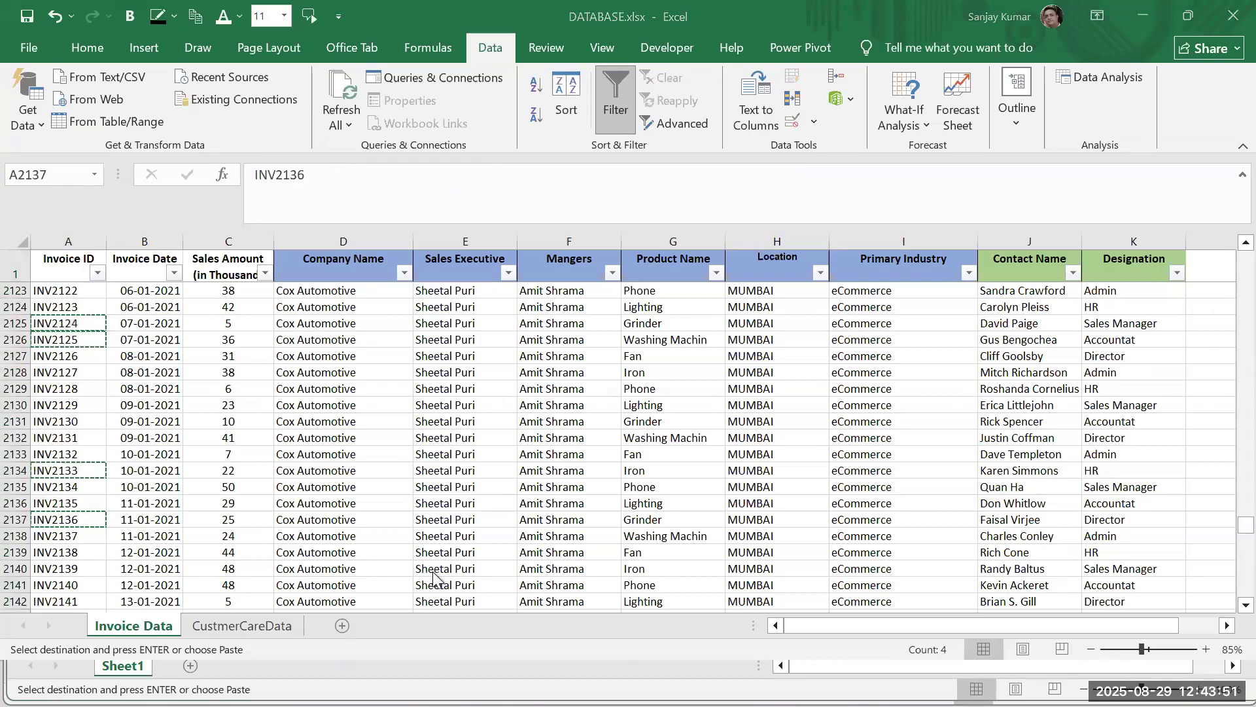
key("alt+Tab")
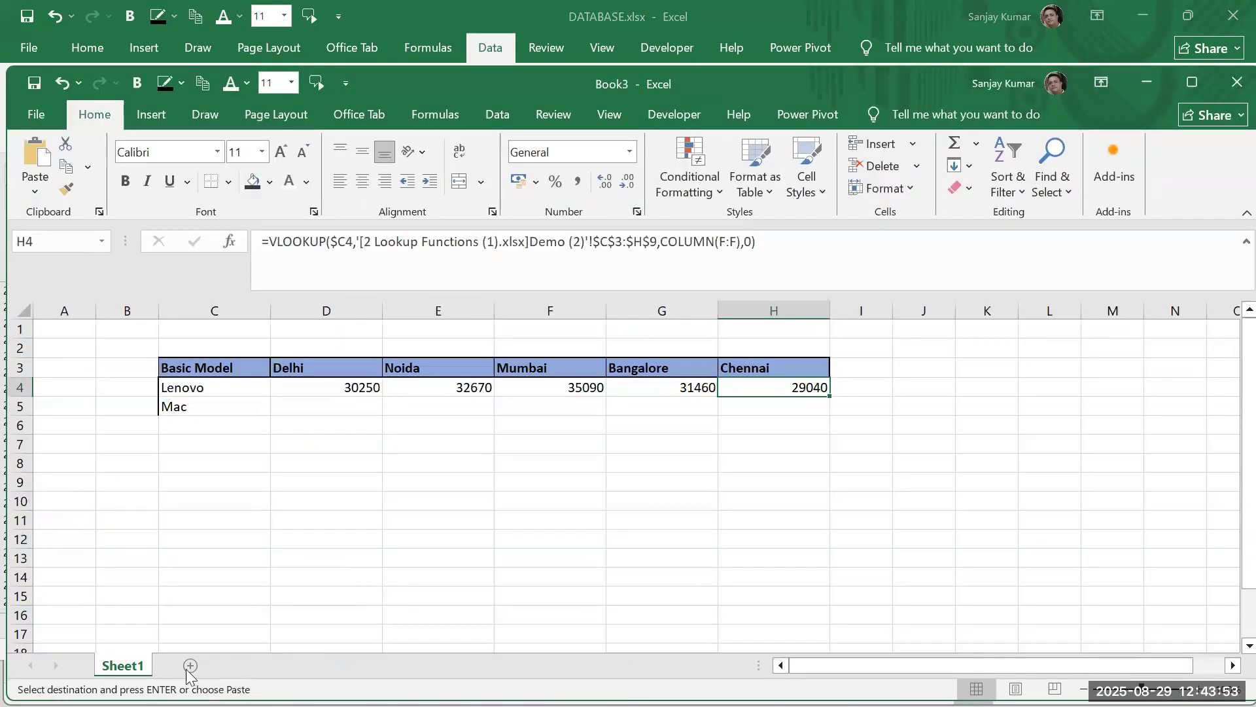
left_click(189, 666)
left_click(245, 331)
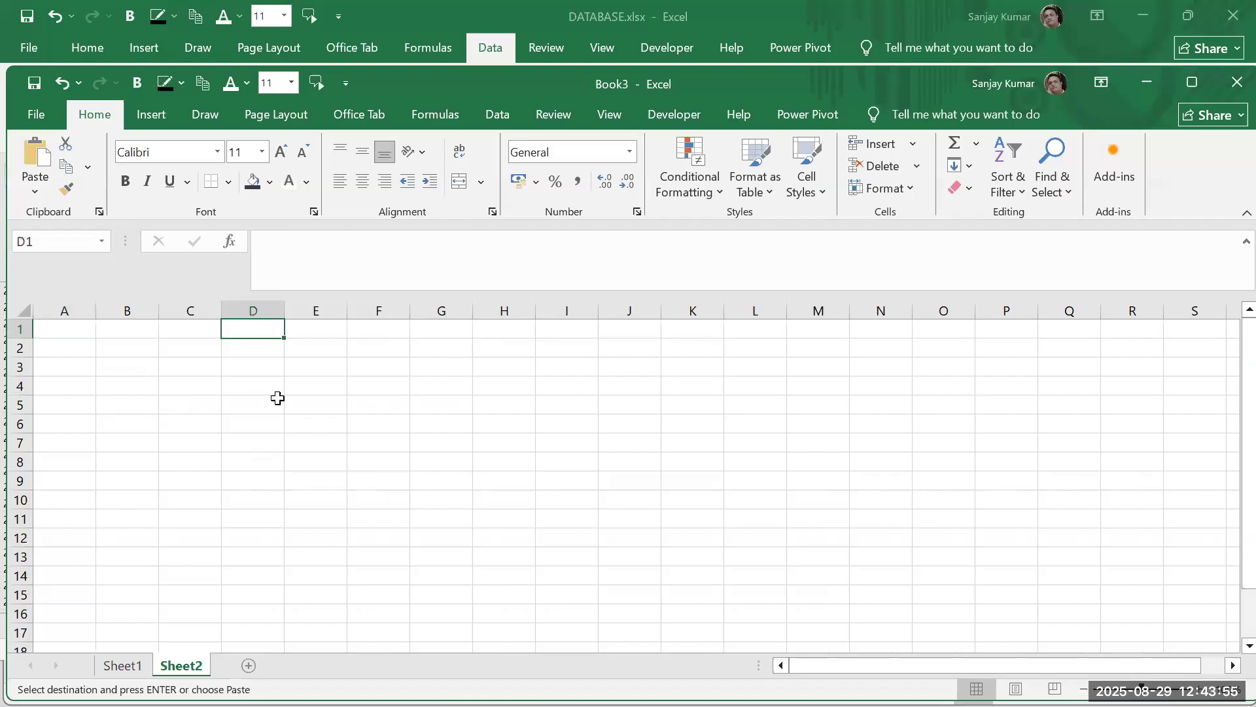
key("Down")
key("ctrl+v")
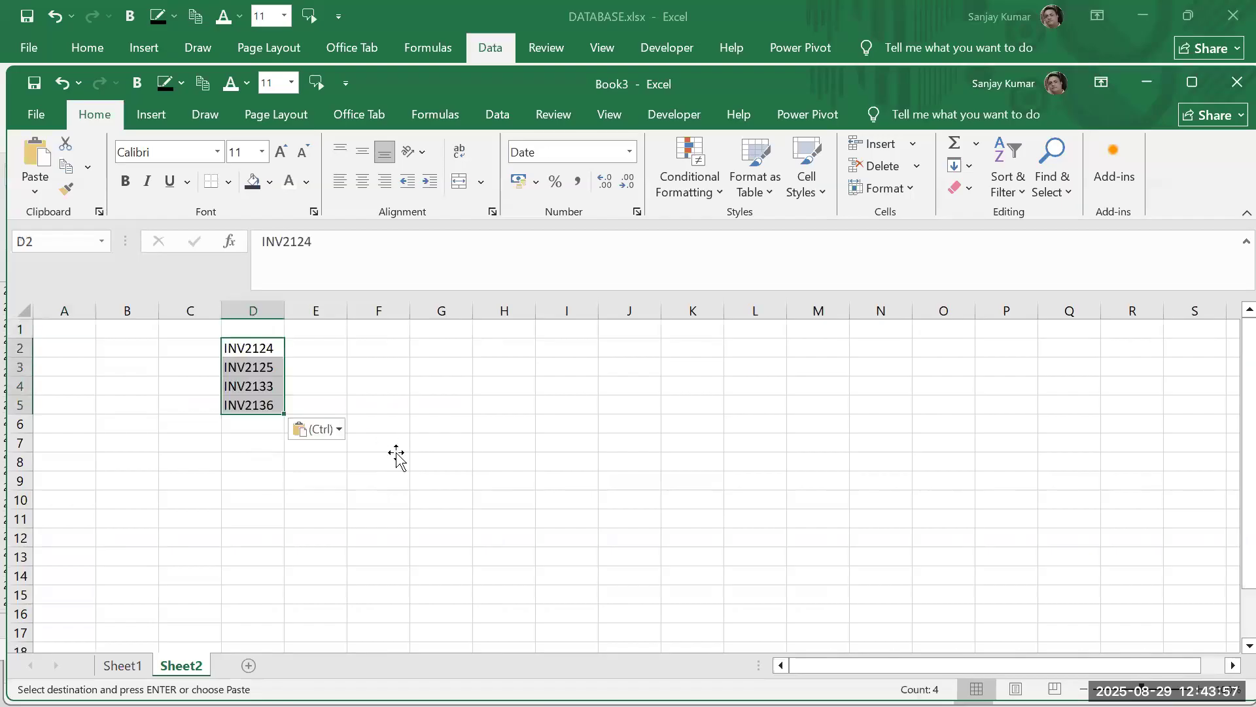
left_click(395, 458)
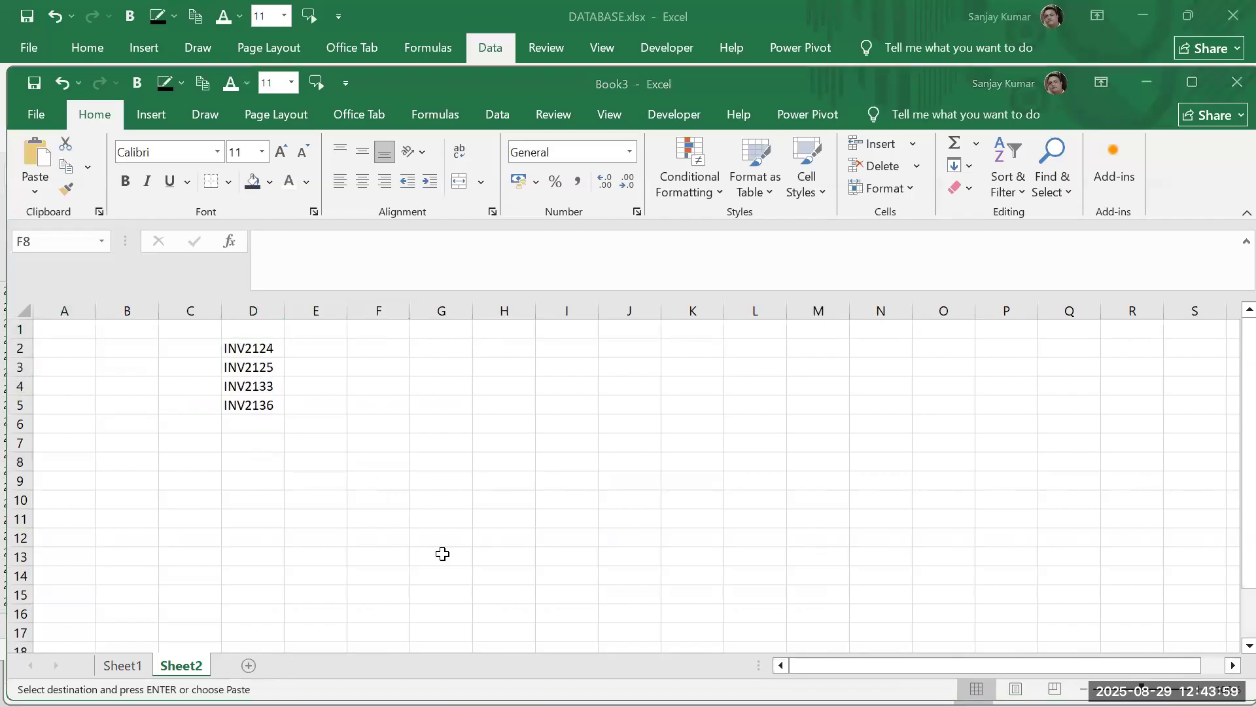
Copy the Invoice ID header from the Invoice Data sheet of DATABASE.xlsx into D1 of Book3's Sheet2
key("alt+Tab")
left_click(77, 261)
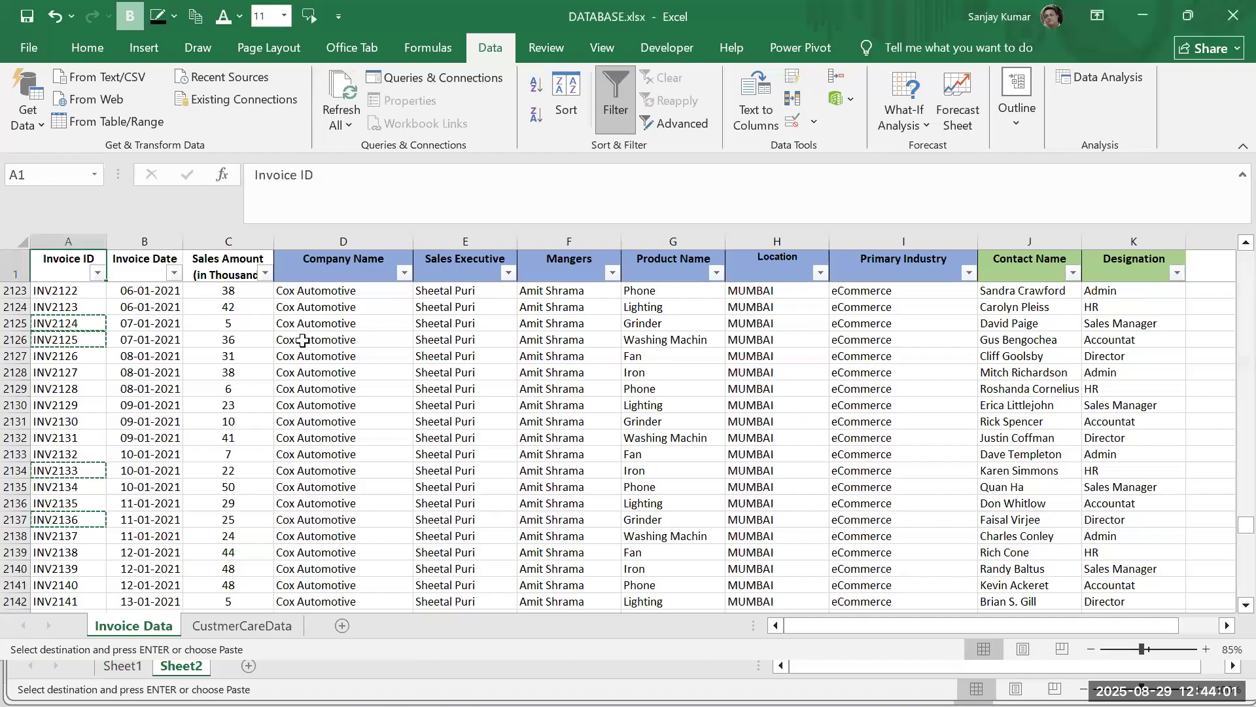
key("alt+Tab")
left_click(278, 329)
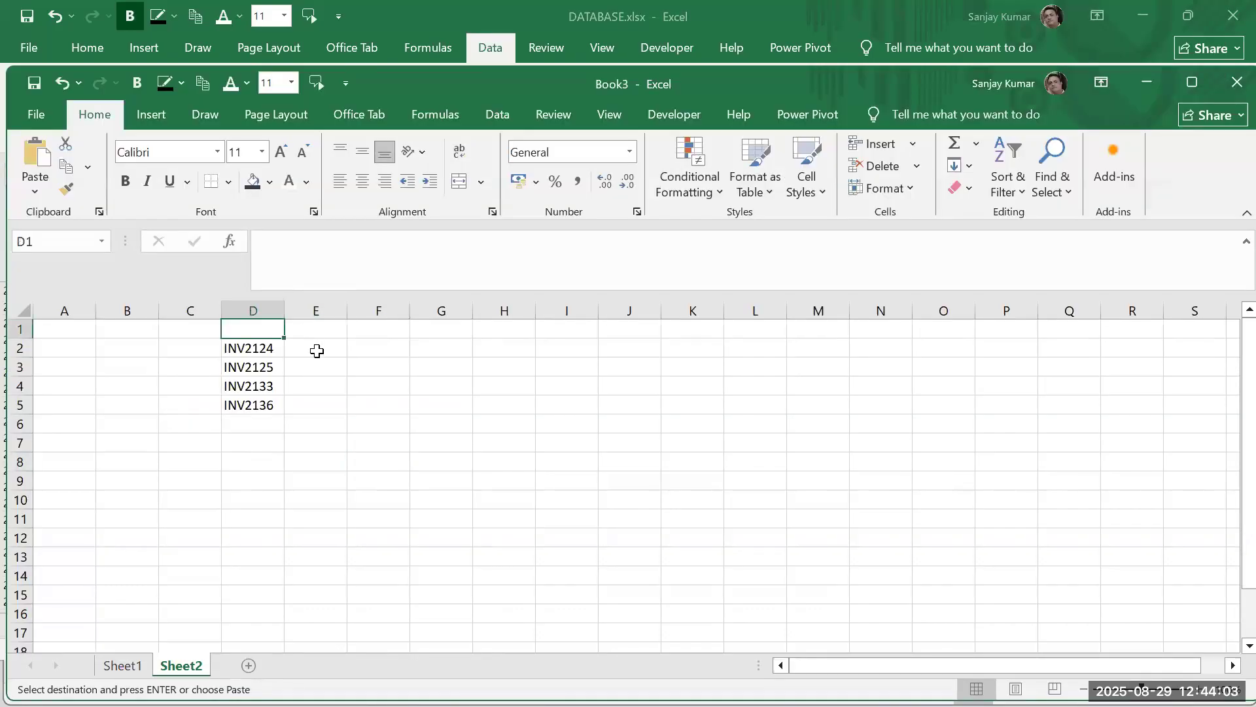
key("ctrl+v")
left_click(283, 306)
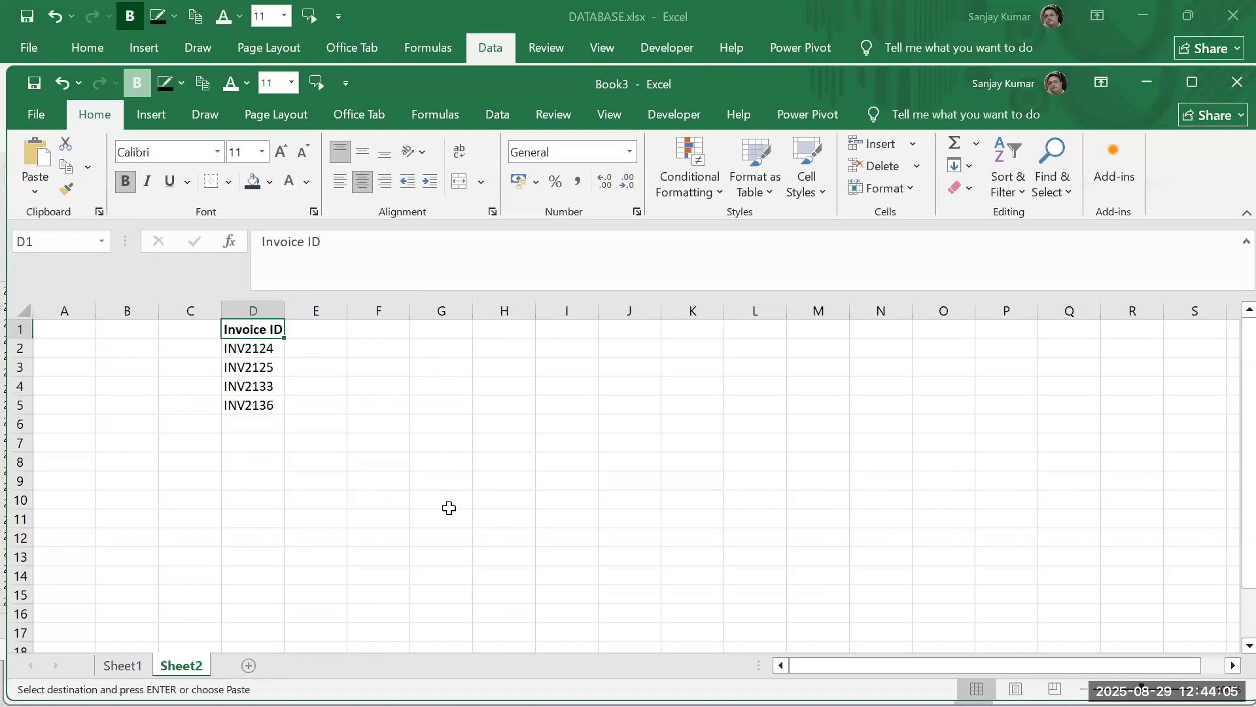
left_click(633, 424)
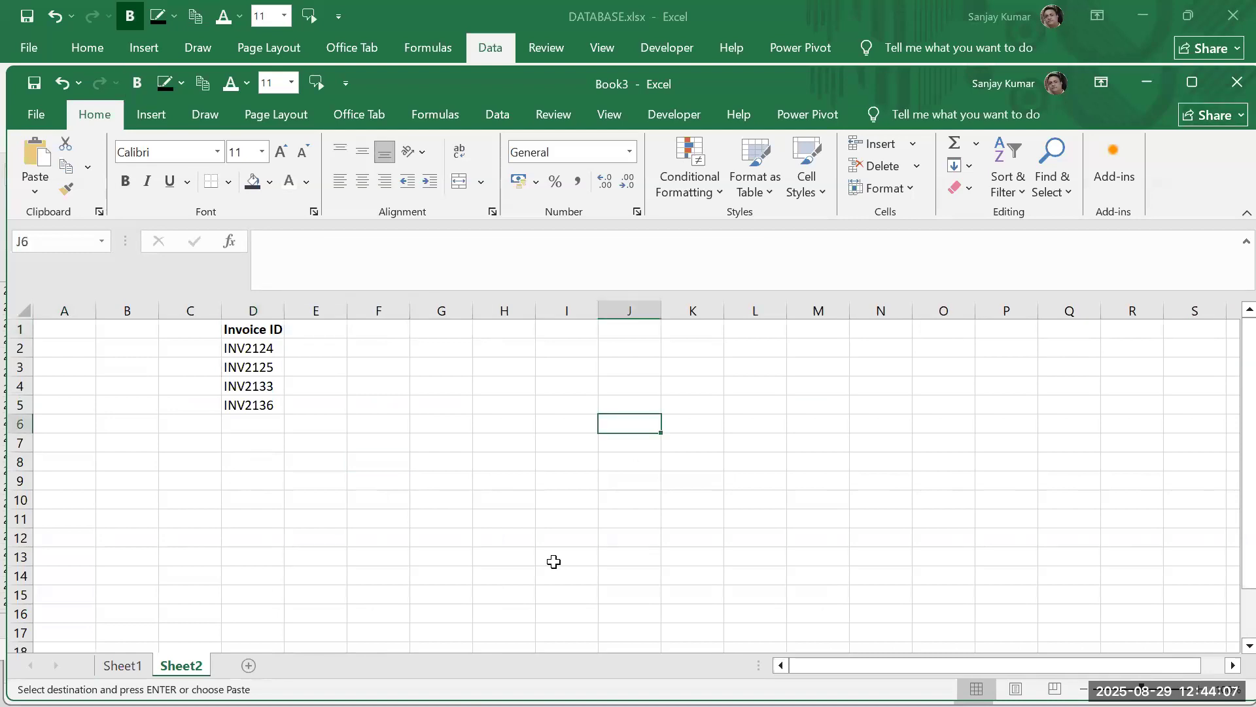
Copy the Designation header from DATABASE.xlsx into E1 of Book3's Sheet2 and widen column E to fit it
key("alt+Tab")
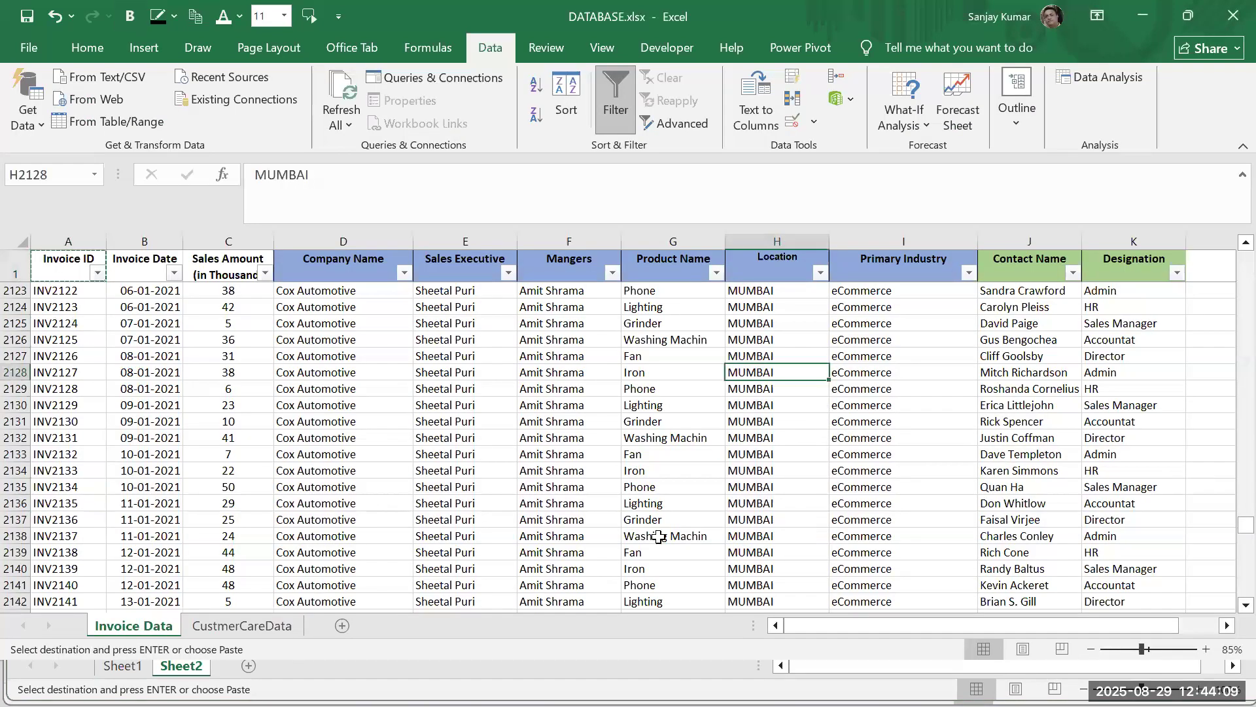
left_click(1110, 267)
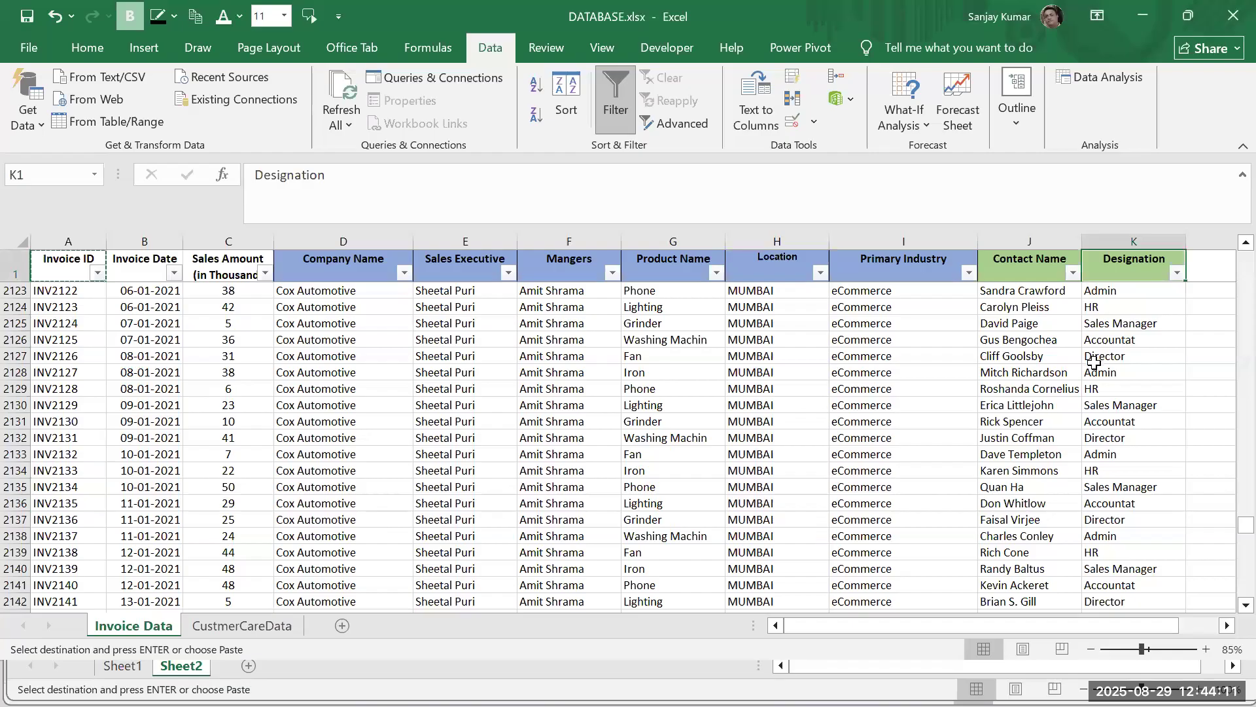
key("alt+Tab")
left_click(325, 311)
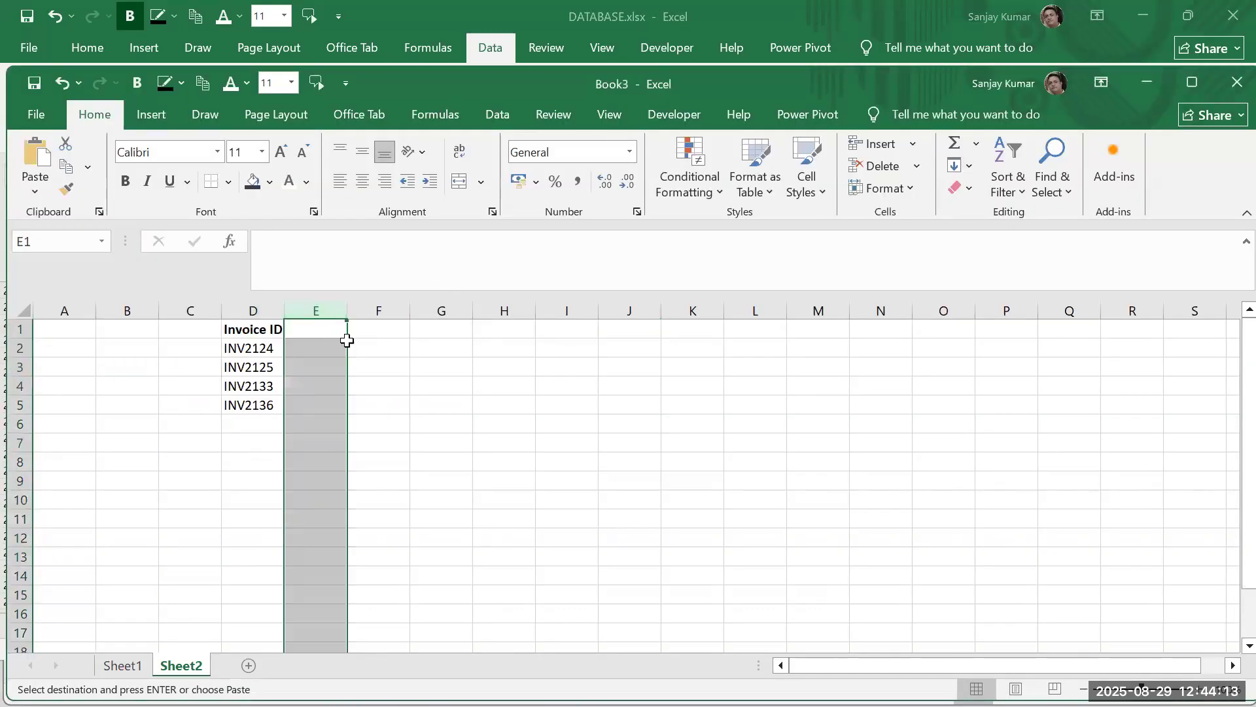
left_click(345, 335)
key("ctrl+v")
left_click(349, 304)
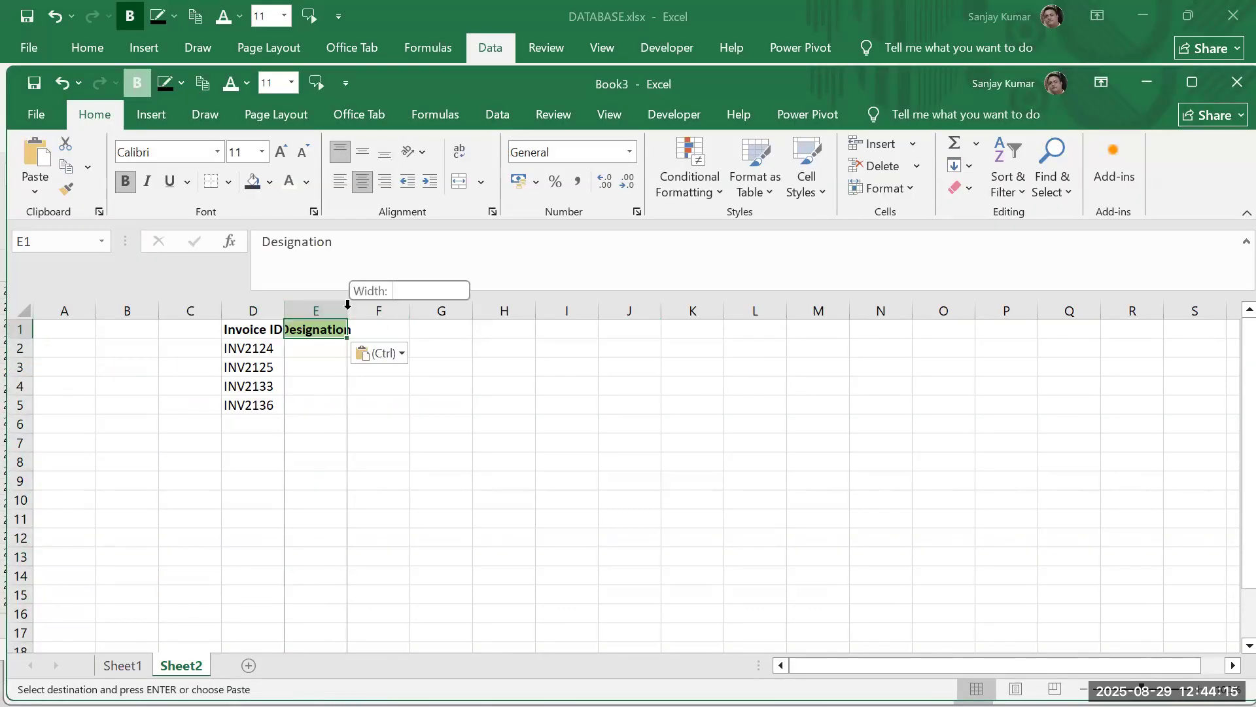
left_click_drag(348, 304, 364, 305)
Copy the Primary Industry header from DATABASE.xlsx into F1 of Book3's Sheet2
key("alt+Tab")
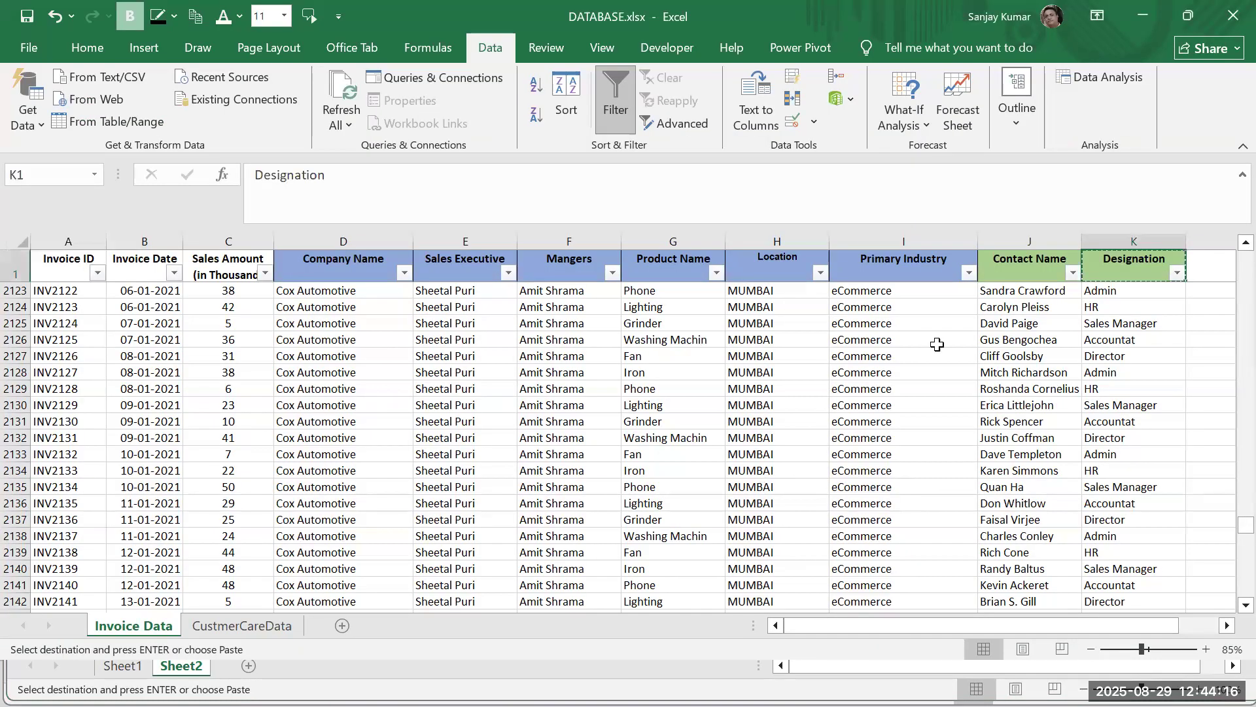
left_click(957, 281)
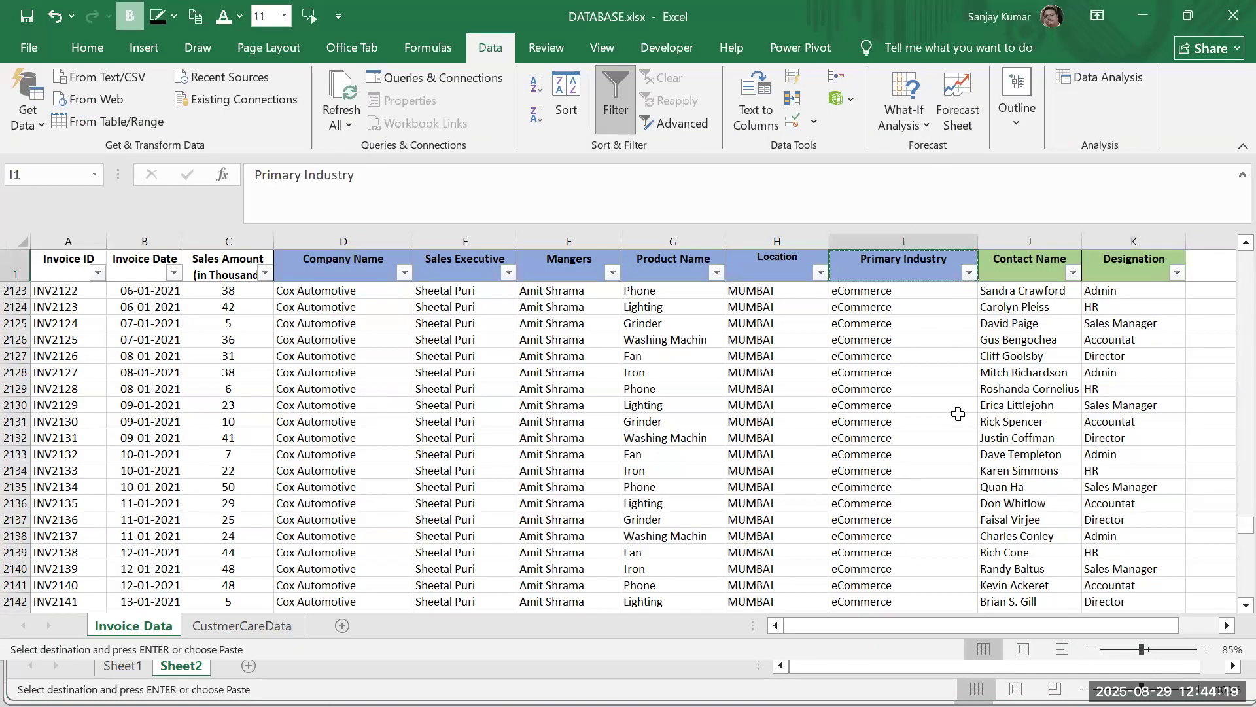
key("alt+Tab")
left_click(412, 337)
key("ctrl+v")
Copy the Sales Executive header from DATABASE.xlsx into G1 of Book3's Sheet2
key("alt+Tab")
left_click(553, 262)
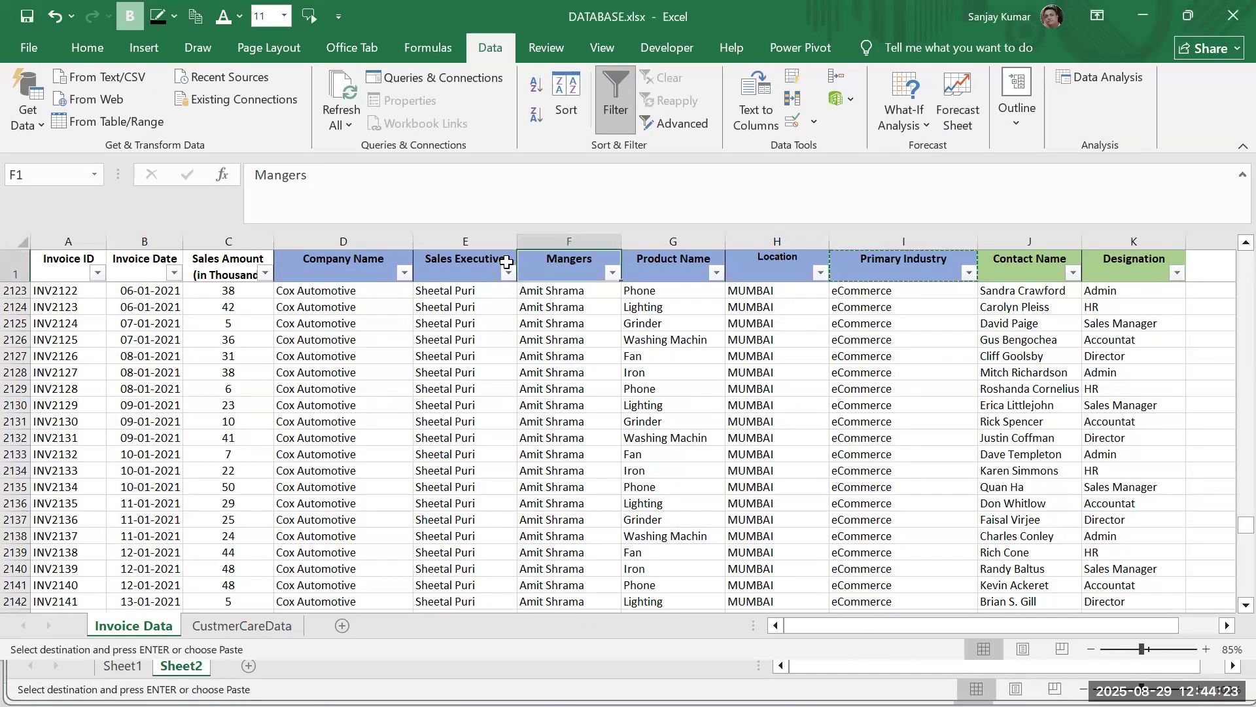
left_click(452, 273)
key("ctrl+c")
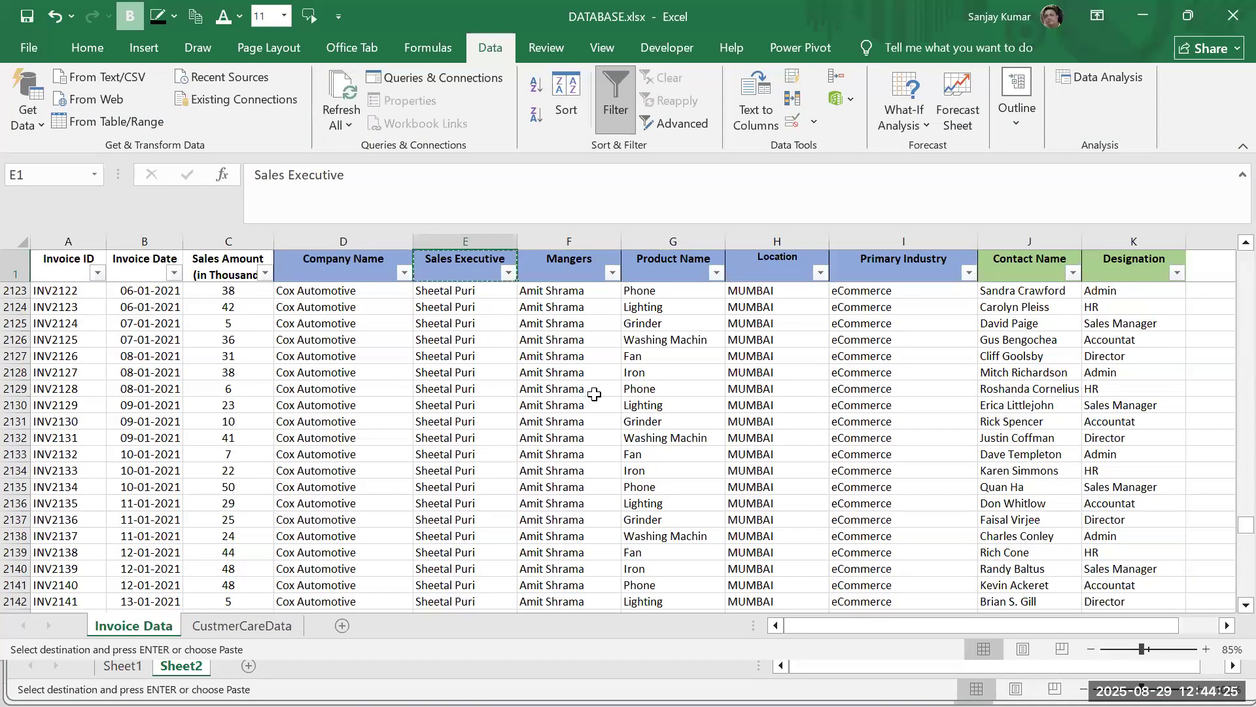
key("alt+Tab")
left_click(465, 332)
key("ctrl+v")
Auto-fit the widths of columns D through H to their contents
left_click_drag(253, 310, 503, 314)
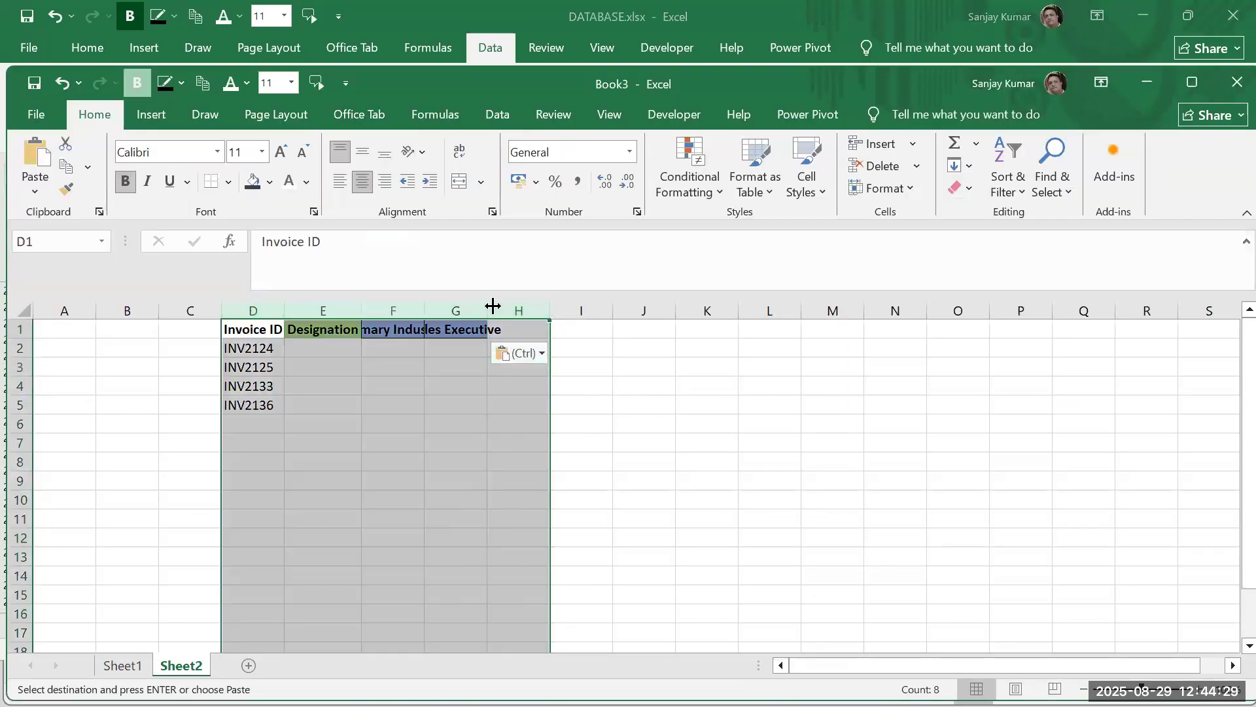
double_click(488, 310)
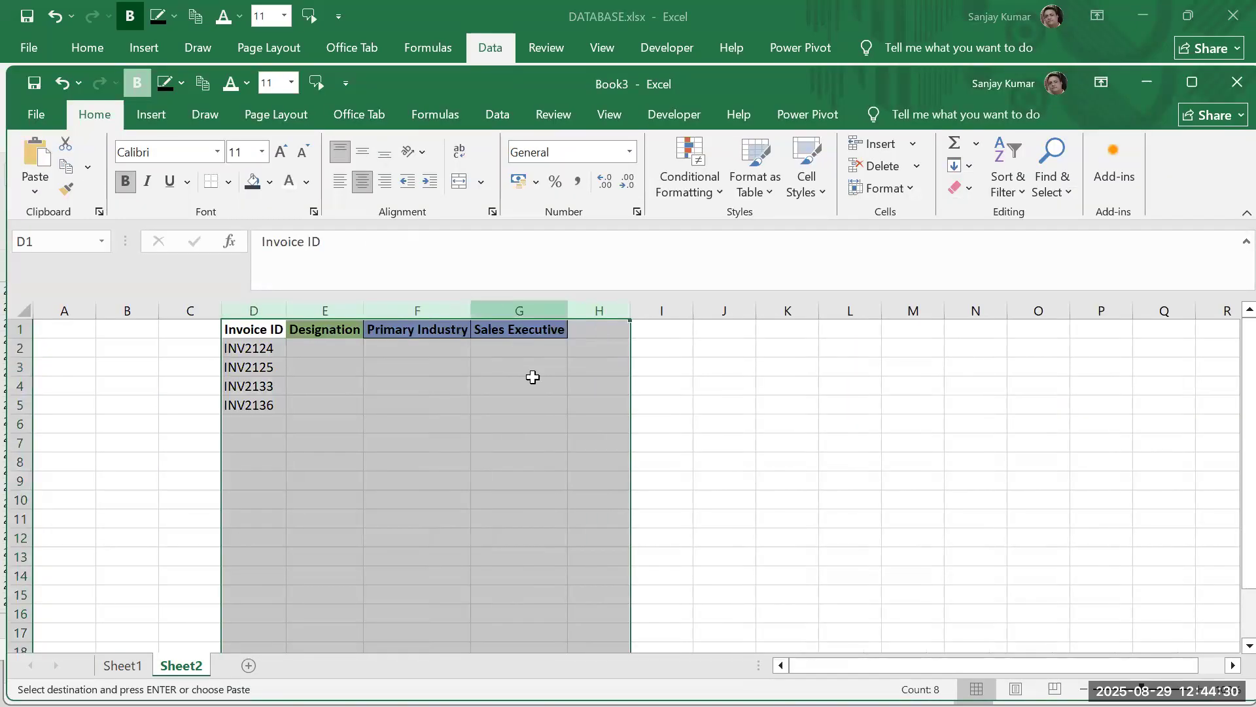
left_click(581, 518)
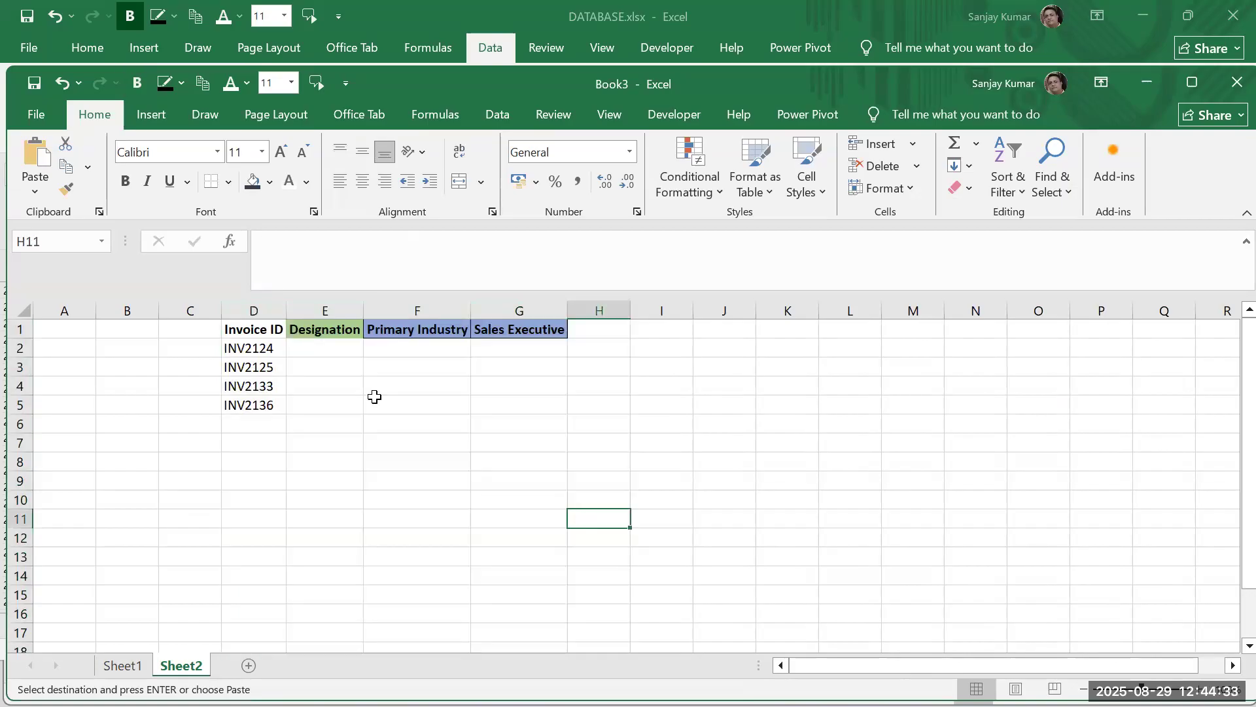
Enter =VLOOKUP(D2,'[DATABASE.xlsx]Invoice Data'!$A:$K,11,0) in E2 under Designation and widen column E
left_click(327, 349)
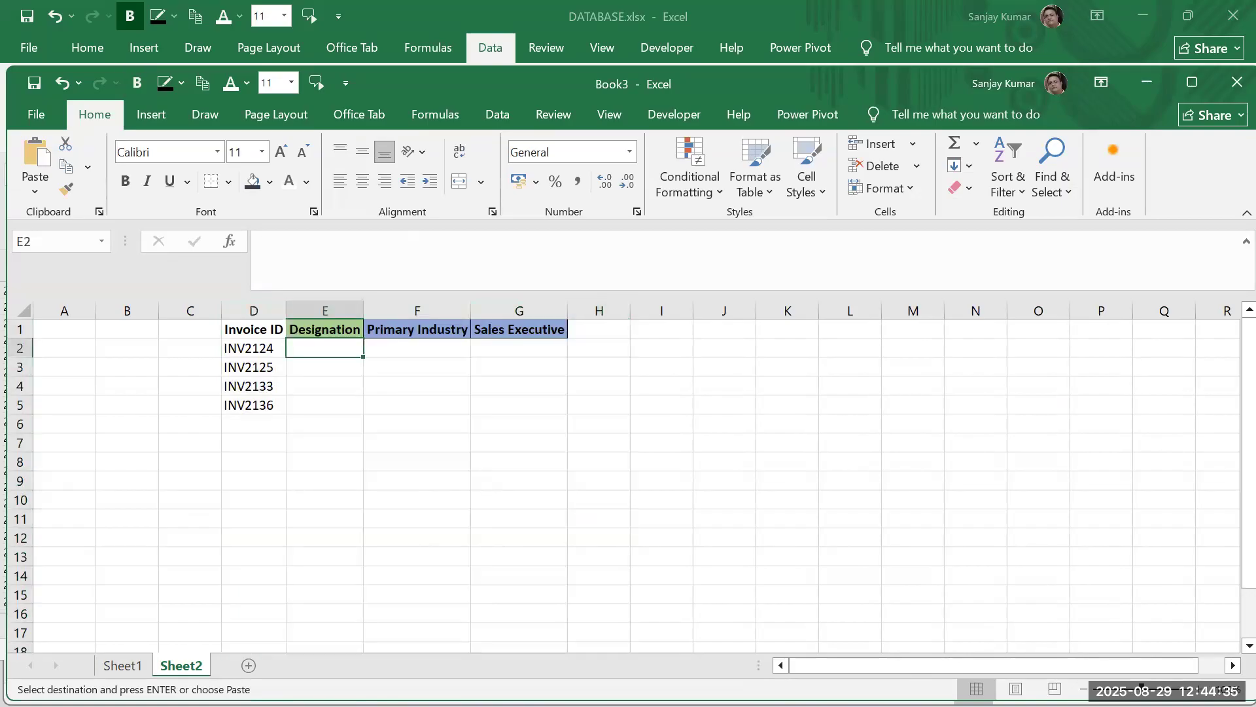
type("=")
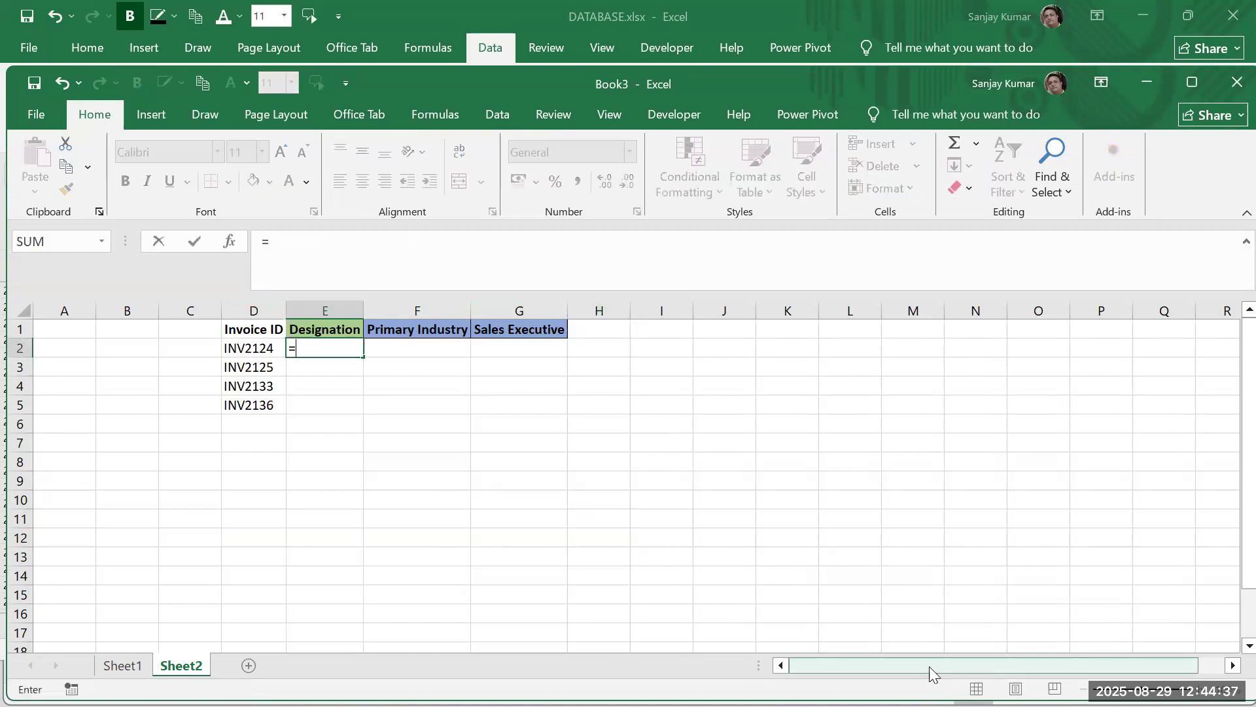
type("vlookup(")
key("Left")
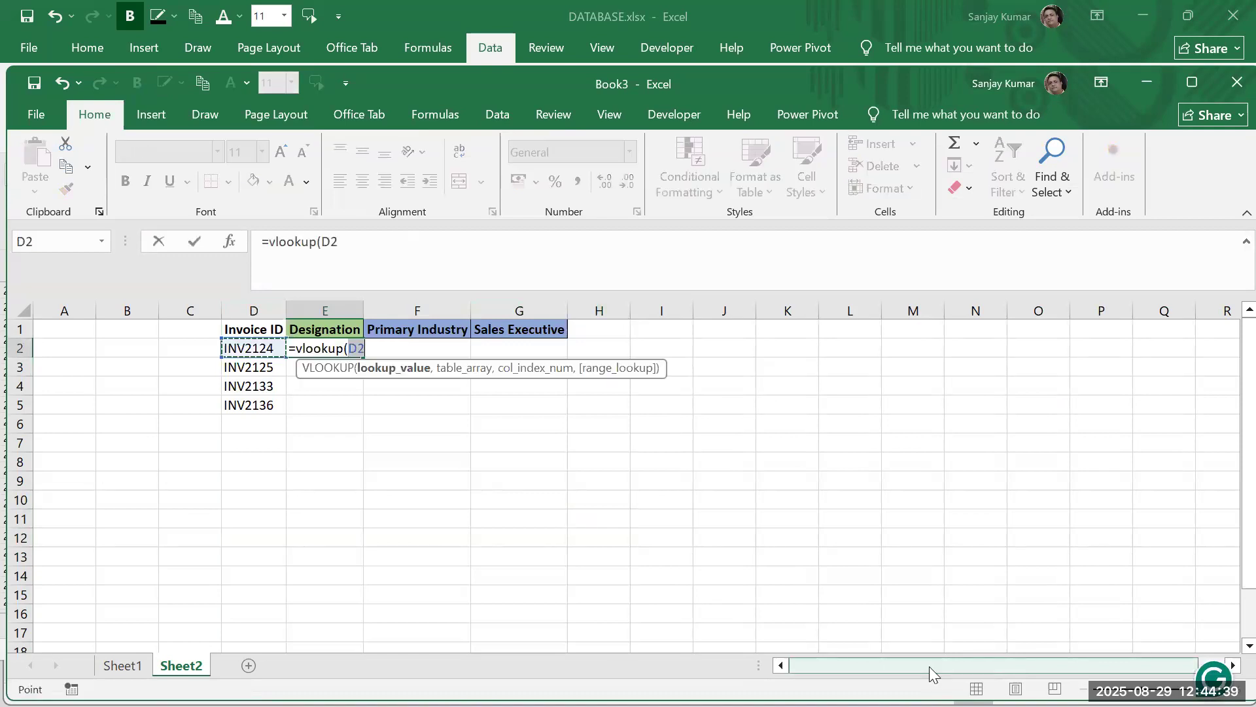
type(",")
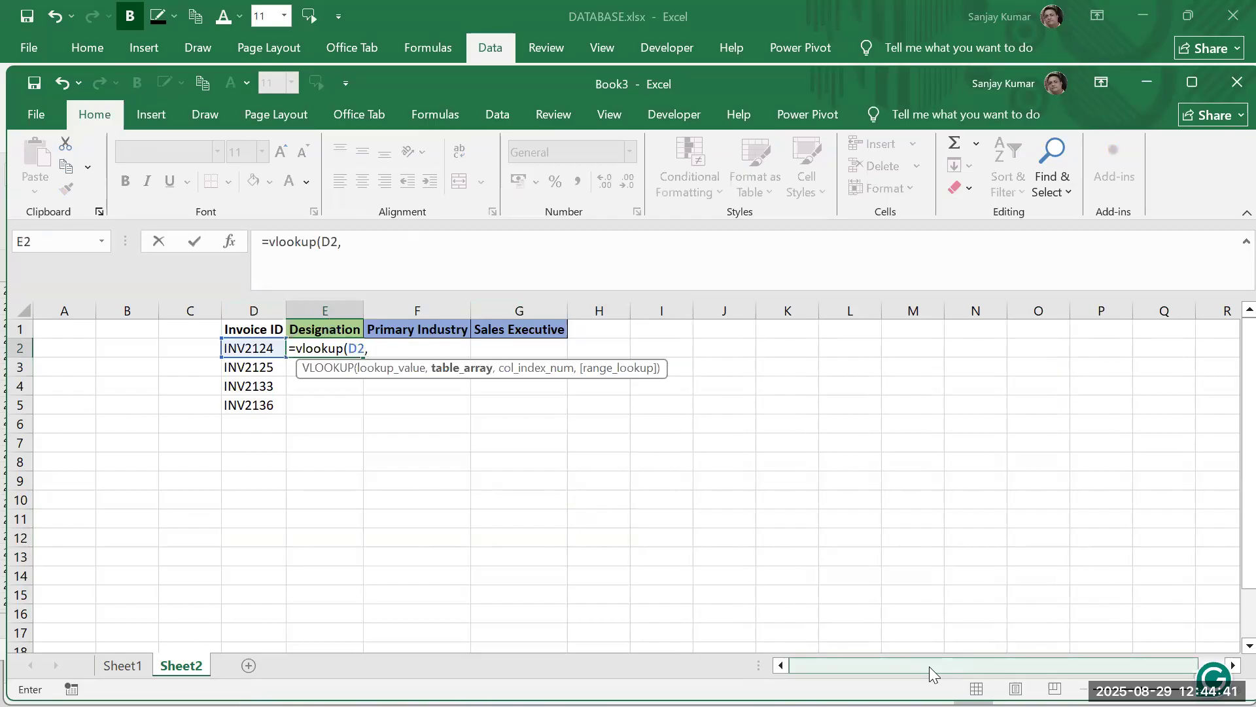
key("alt+Tab")
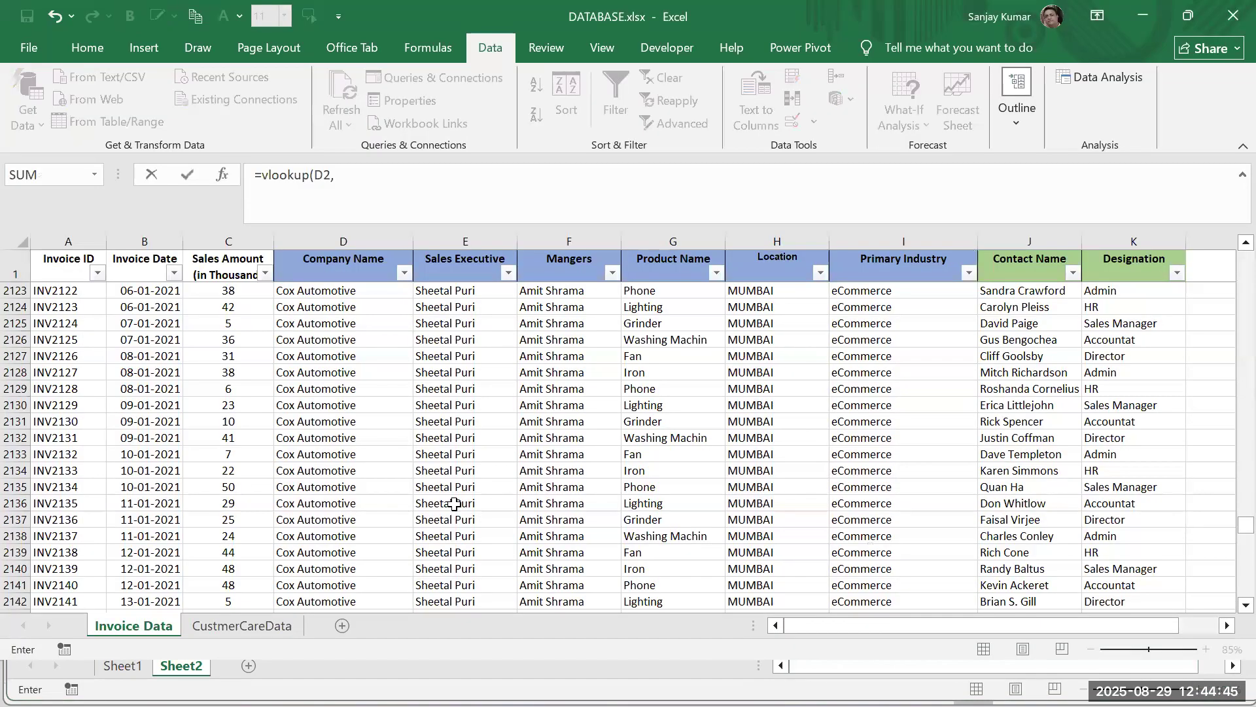
left_click(56, 243)
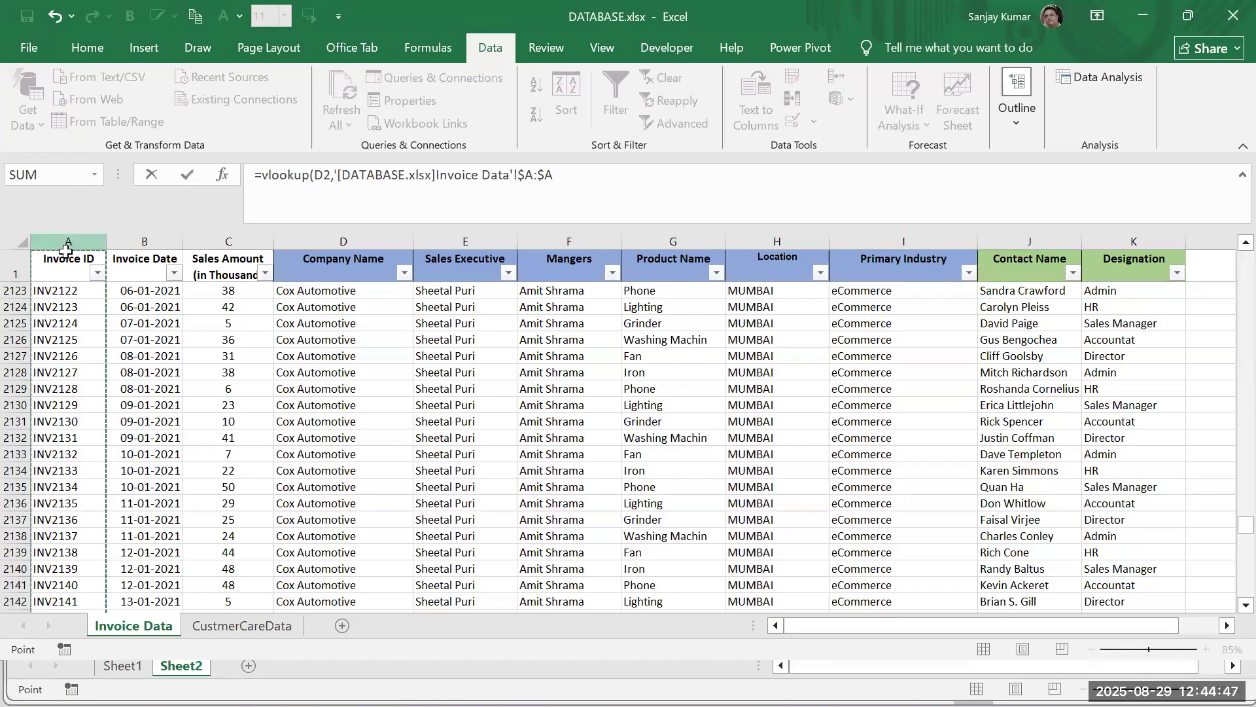
left_click_drag(65, 251, 1112, 396)
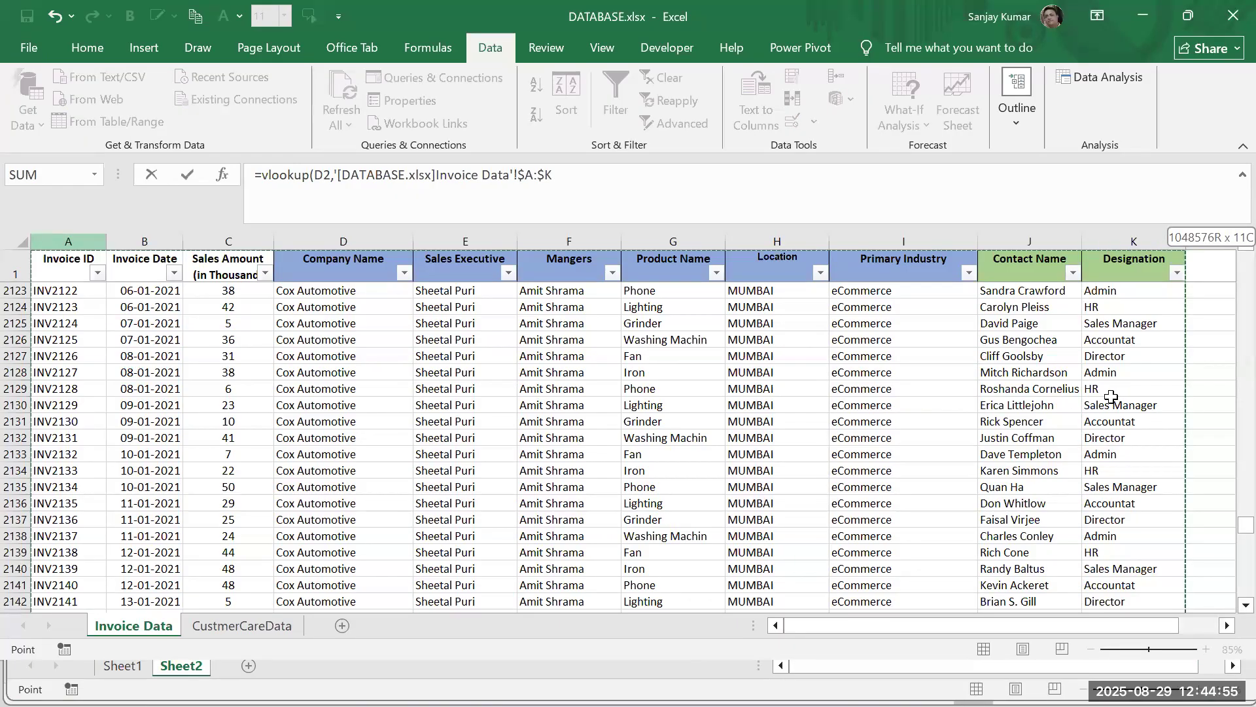
left_click_drag(1111, 396, 1111, 397)
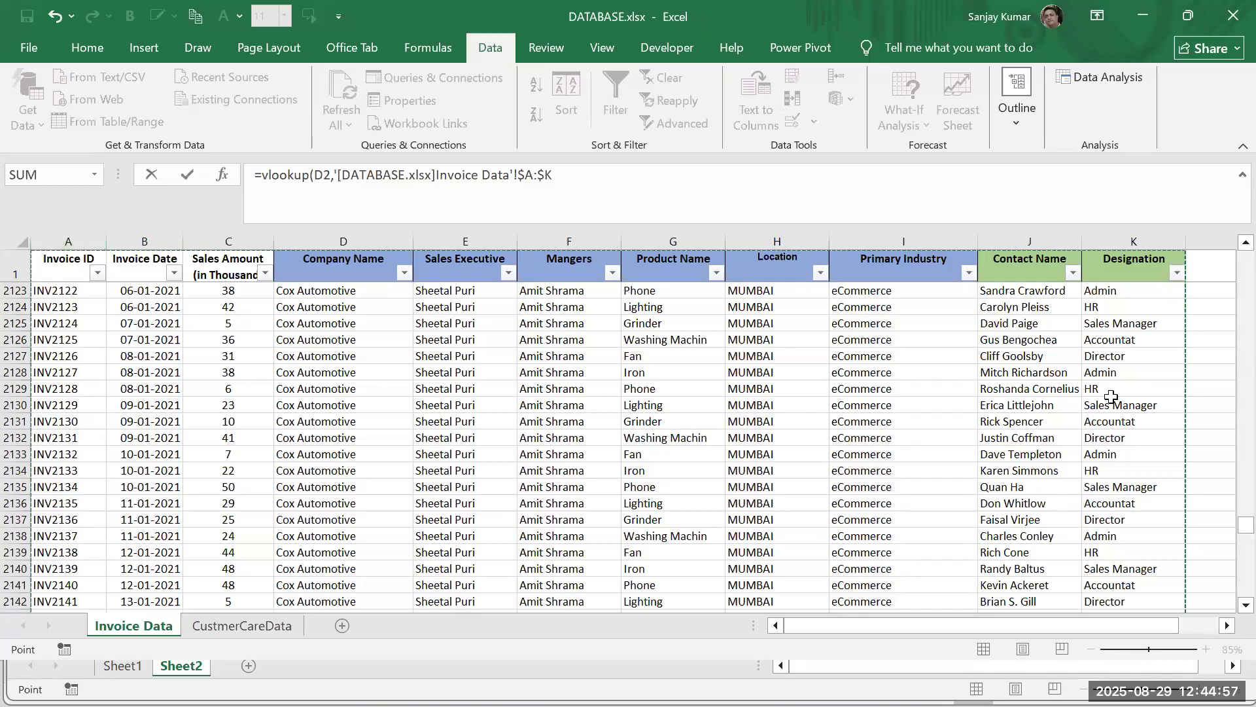
type(",11")
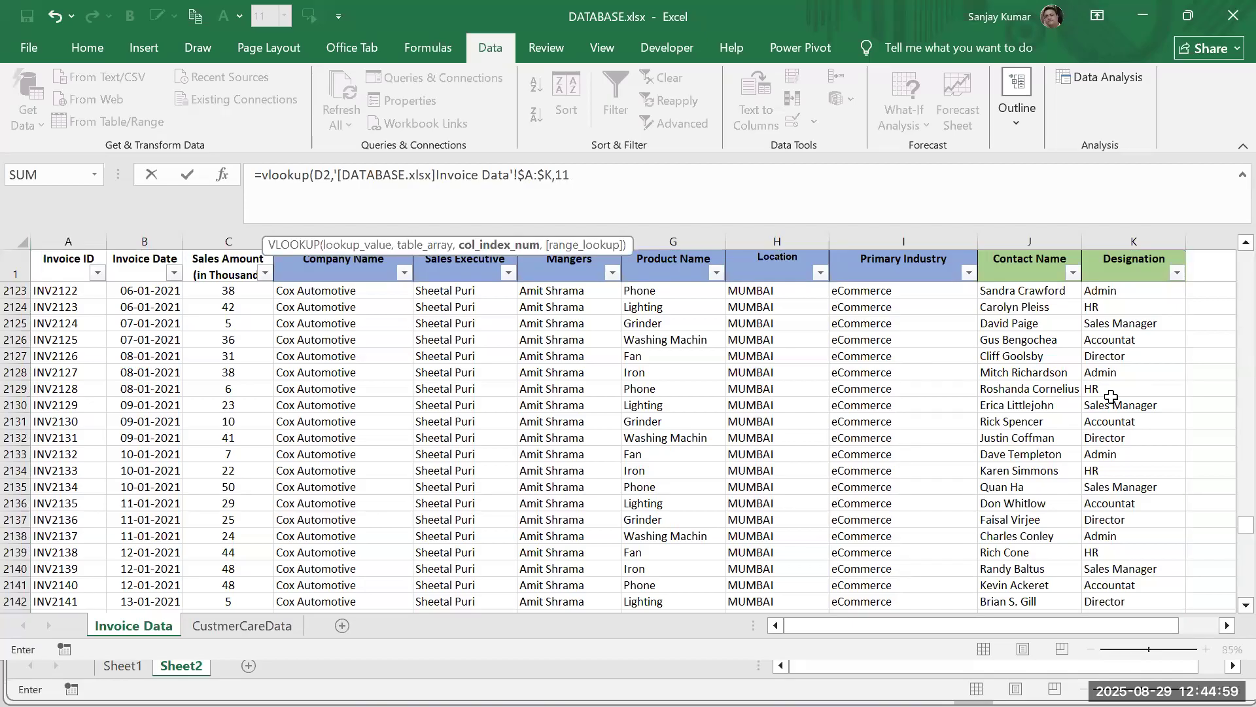
type(",0)")
key("Return")
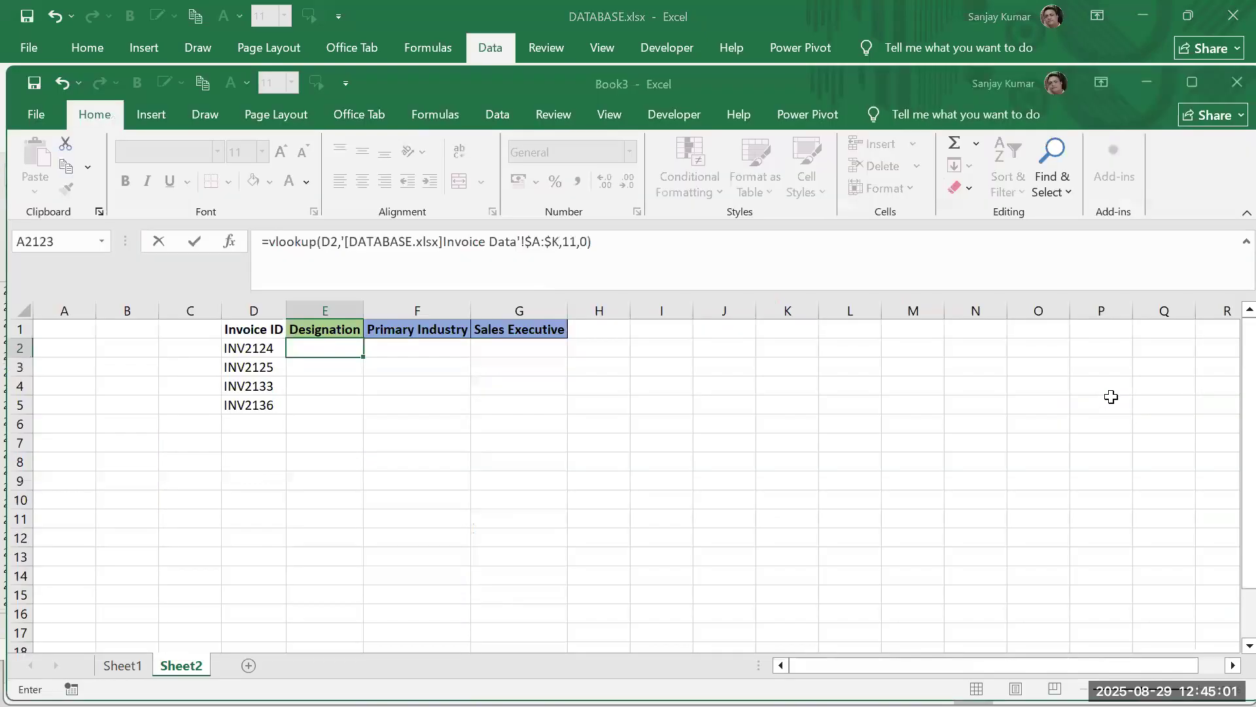
left_click_drag(364, 310, 380, 310)
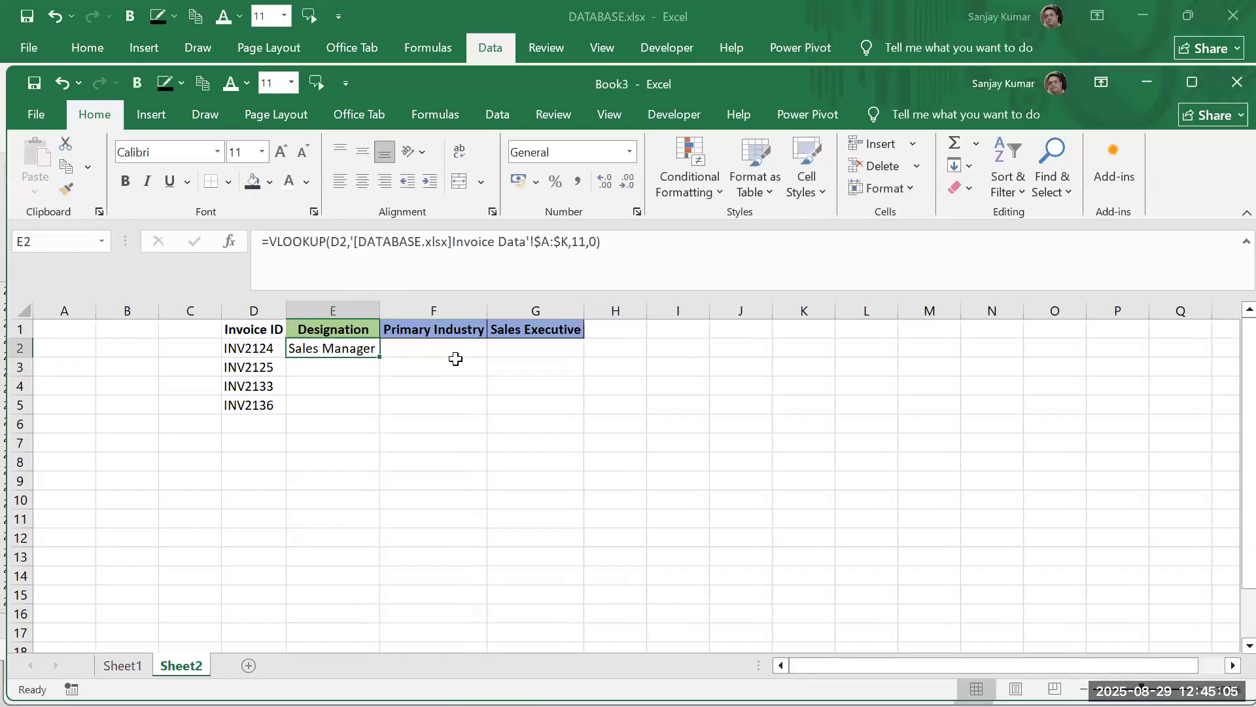
Lock the lookup column as $D2 in the E2 formula and fill the formula across to G2
left_click(331, 242)
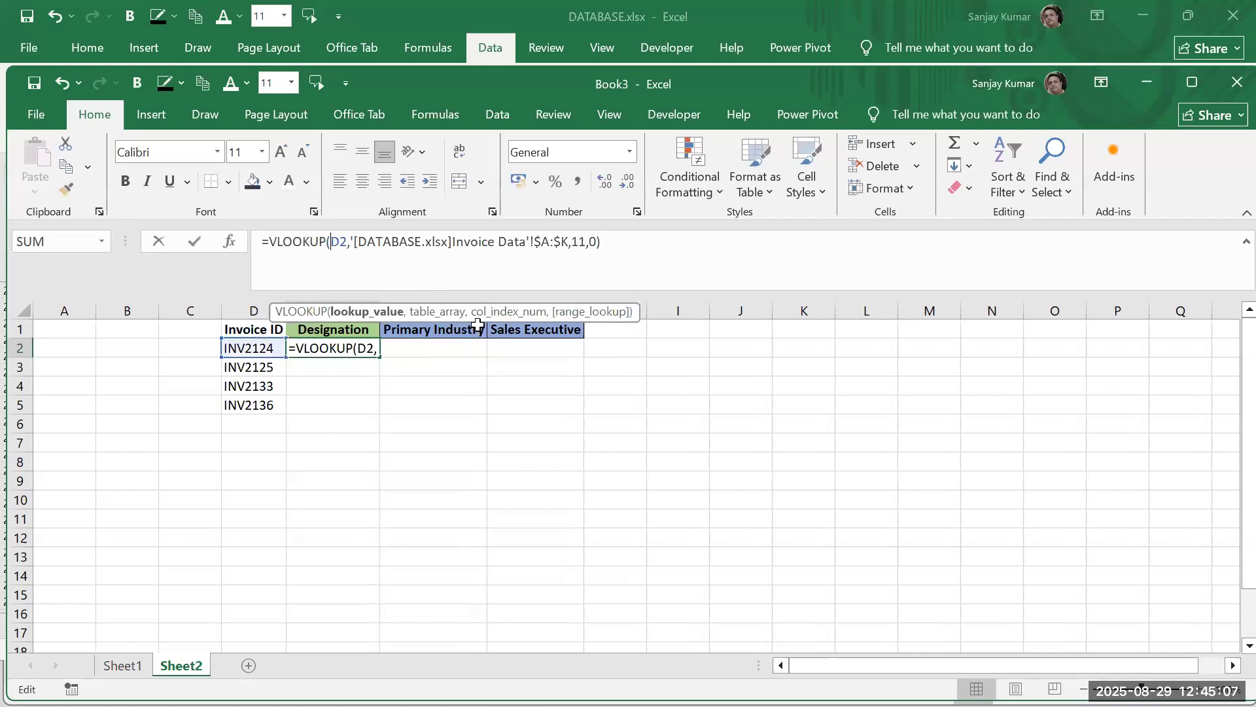
type("$")
key("Return")
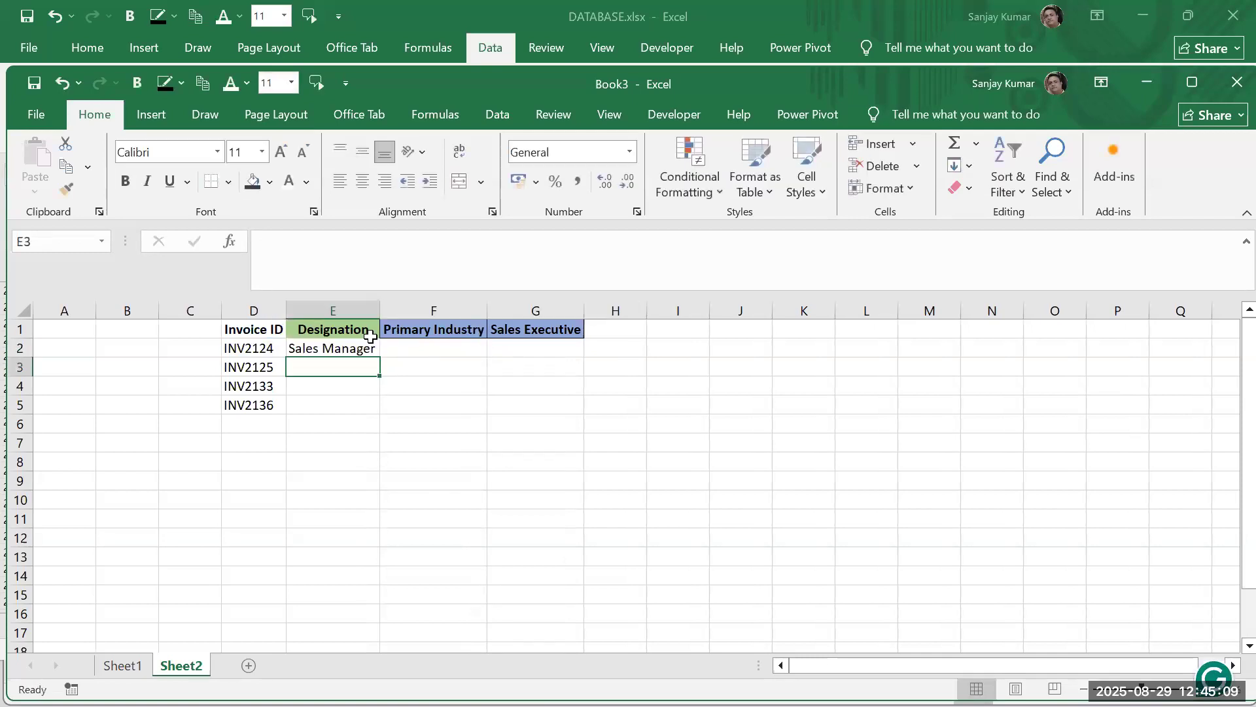
left_click(367, 354)
left_click_drag(378, 357, 570, 359)
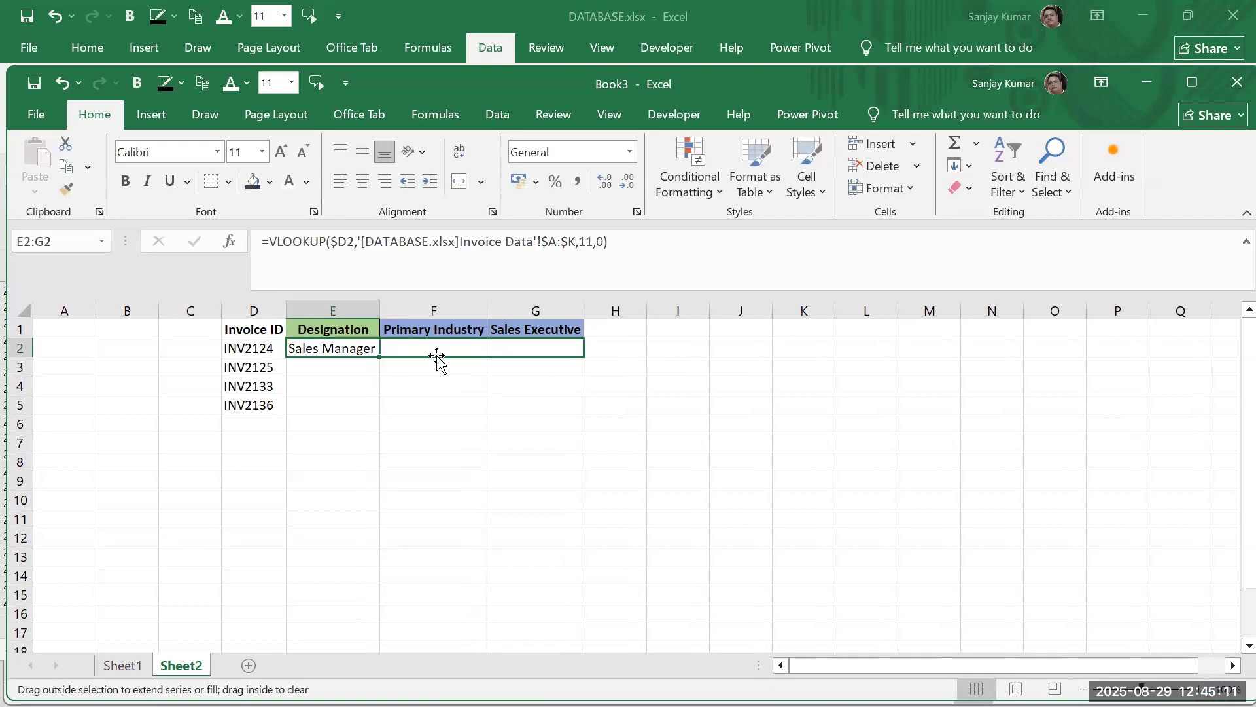
left_click(441, 351)
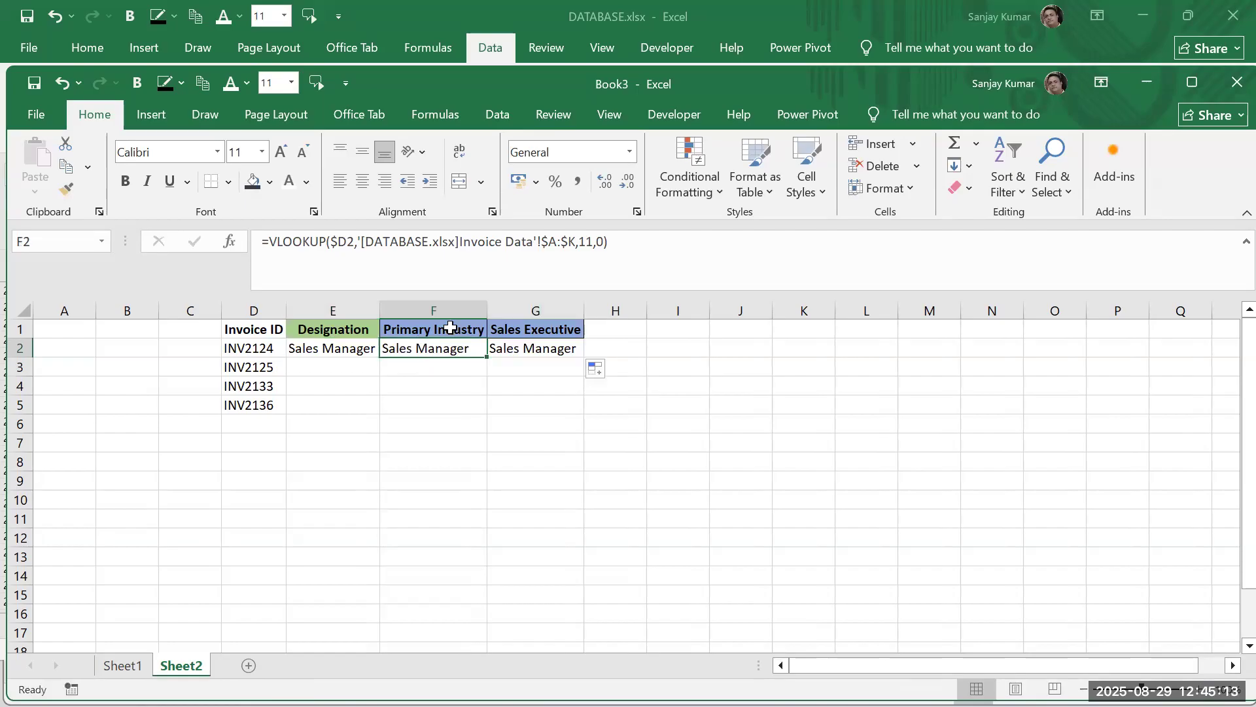
Check the column order in DATABASE.xlsx and change F2's VLOOKUP column index to point to the Primary Industry column
key("alt+Tab")
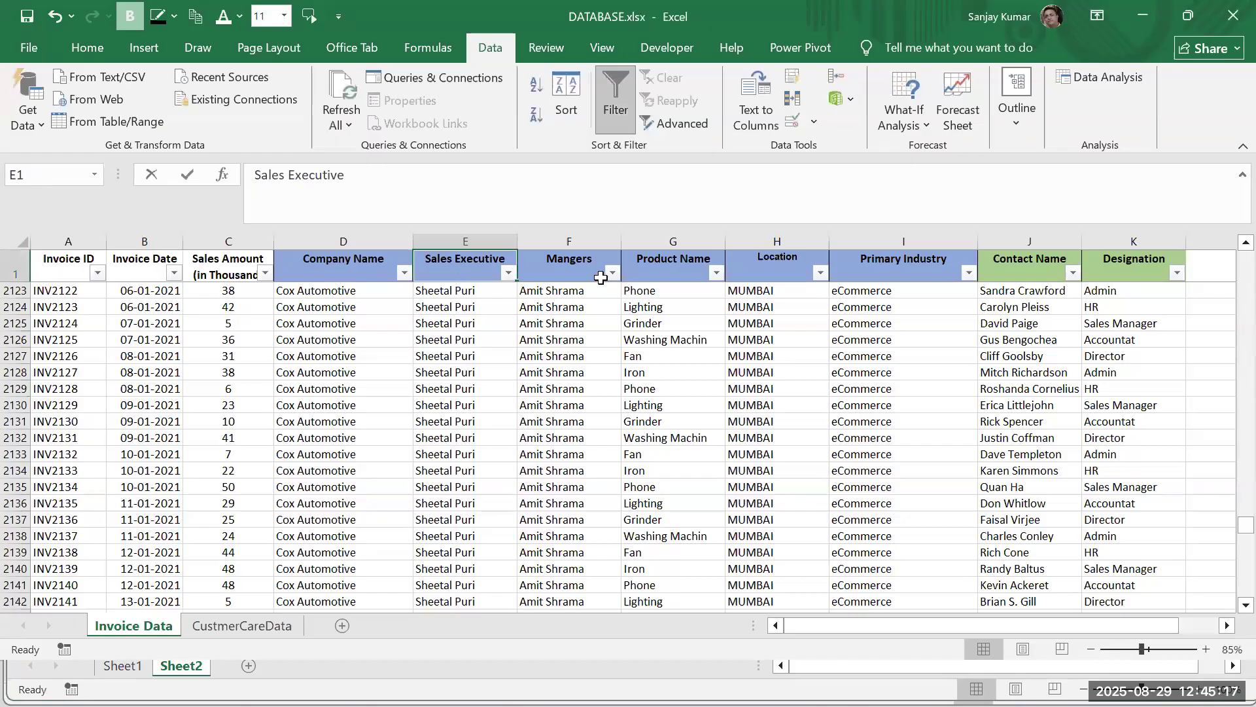
key("alt+Tab")
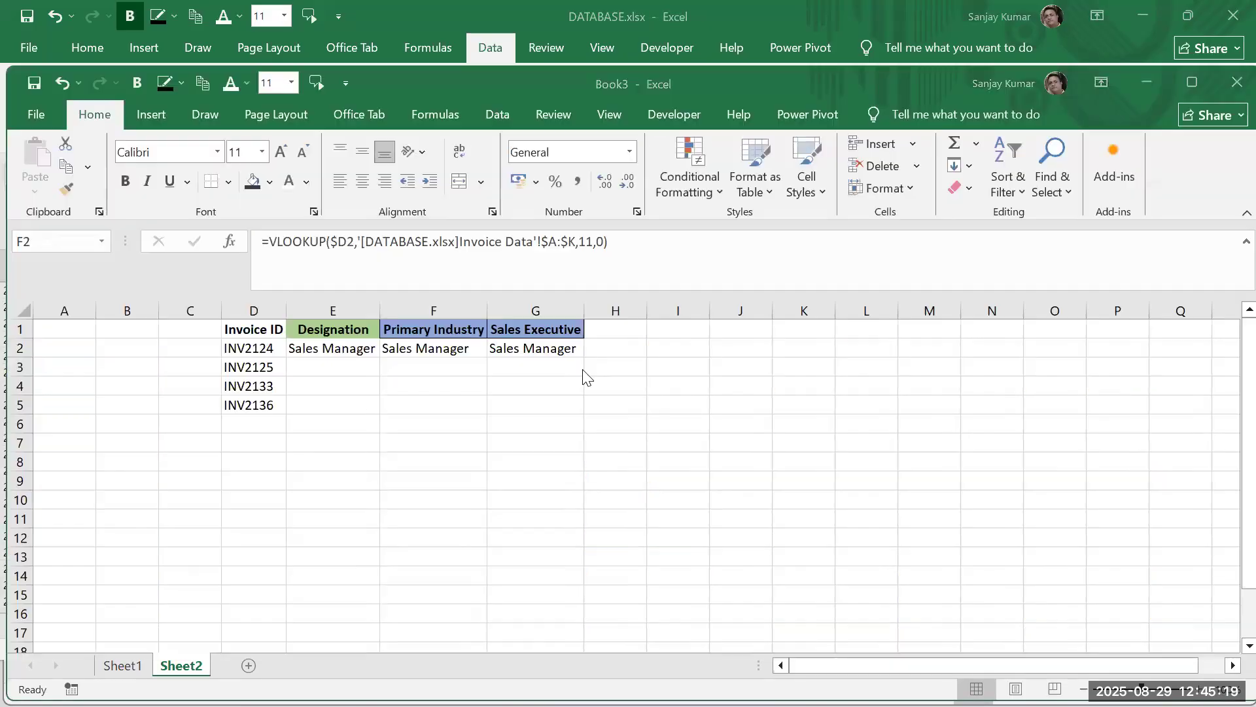
left_click(593, 243)
key("BackSpace")
key("BackSpace")
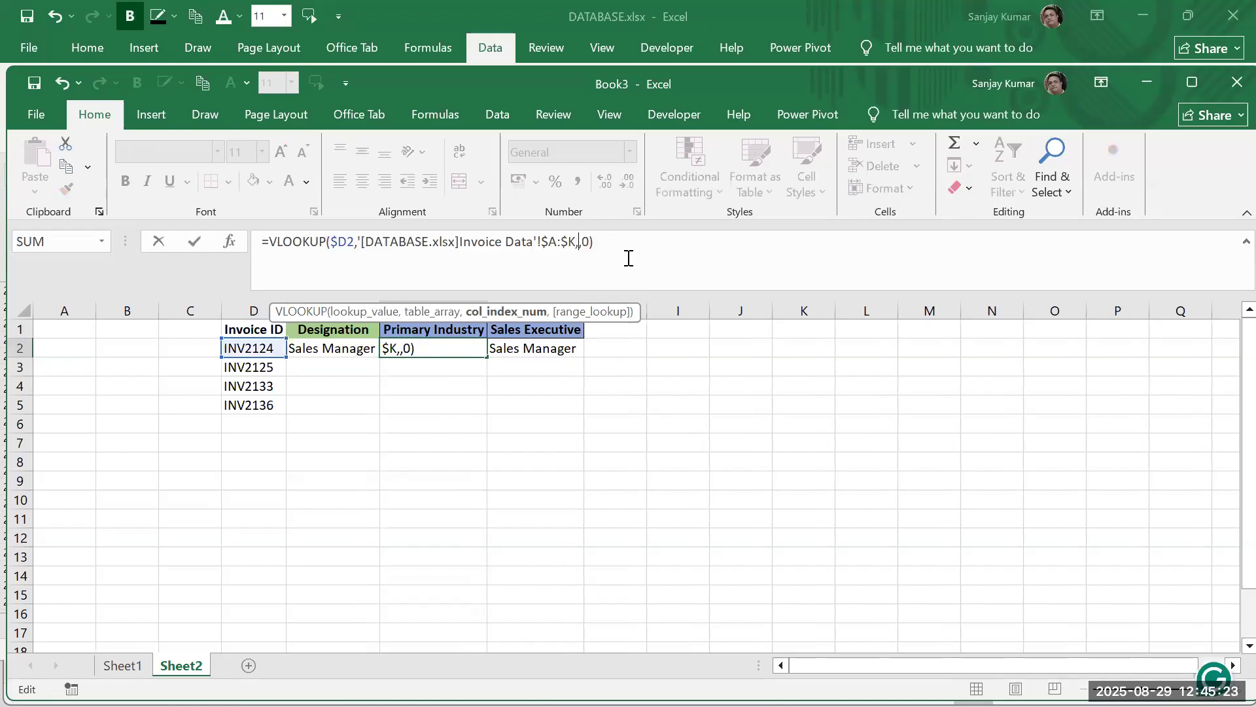
type("11")
key("Return")
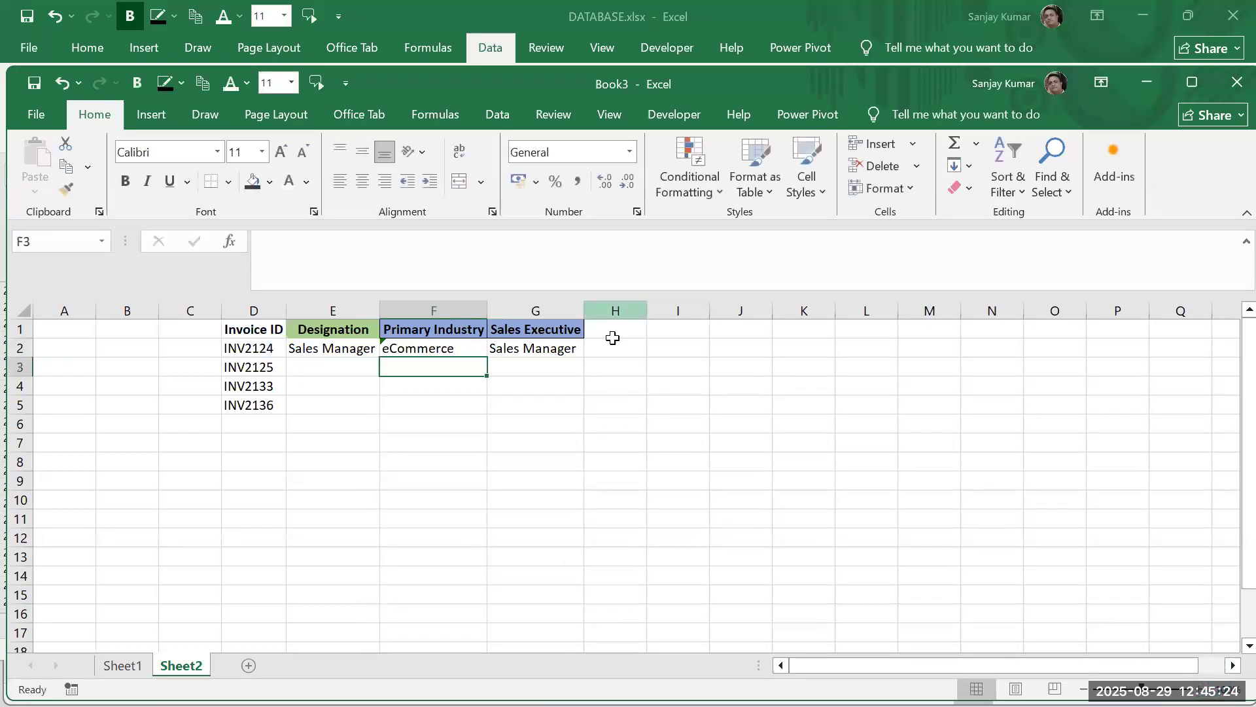
Check the Sales Executive column in DATABASE.xlsx and set the VLOOKUP column index in G2 to 5
left_click(560, 348)
key("alt+Tab")
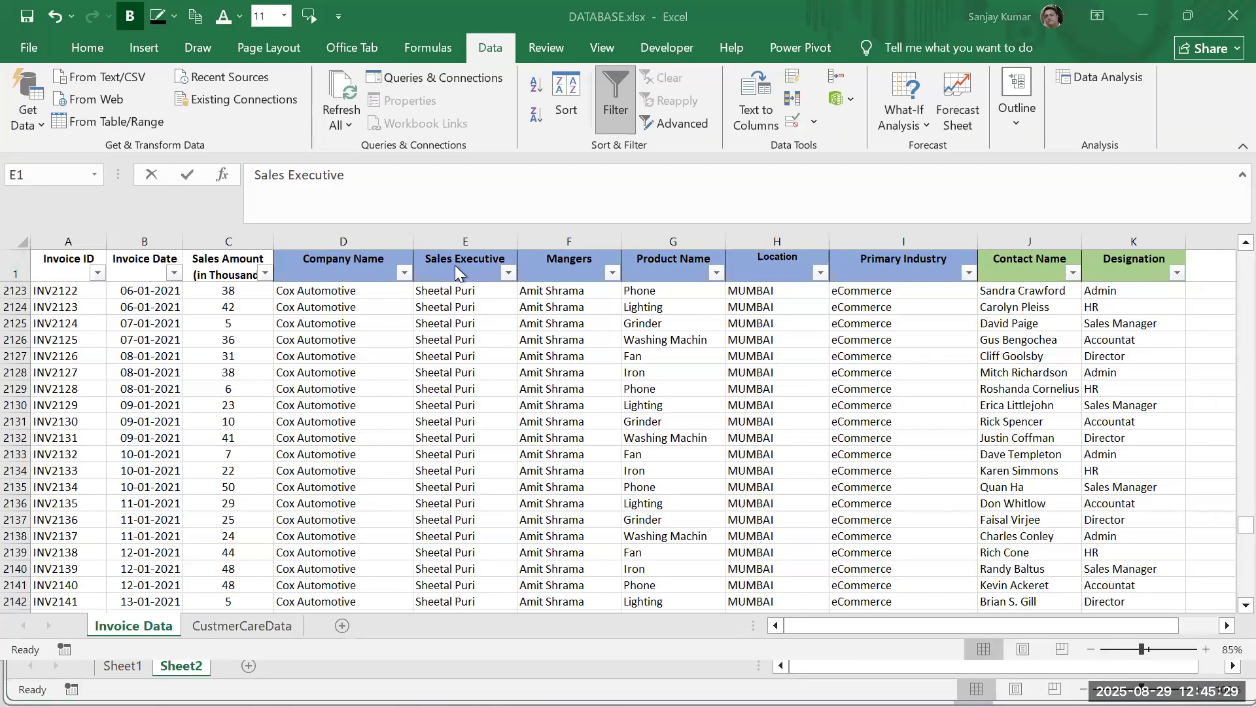
key("alt+Tab")
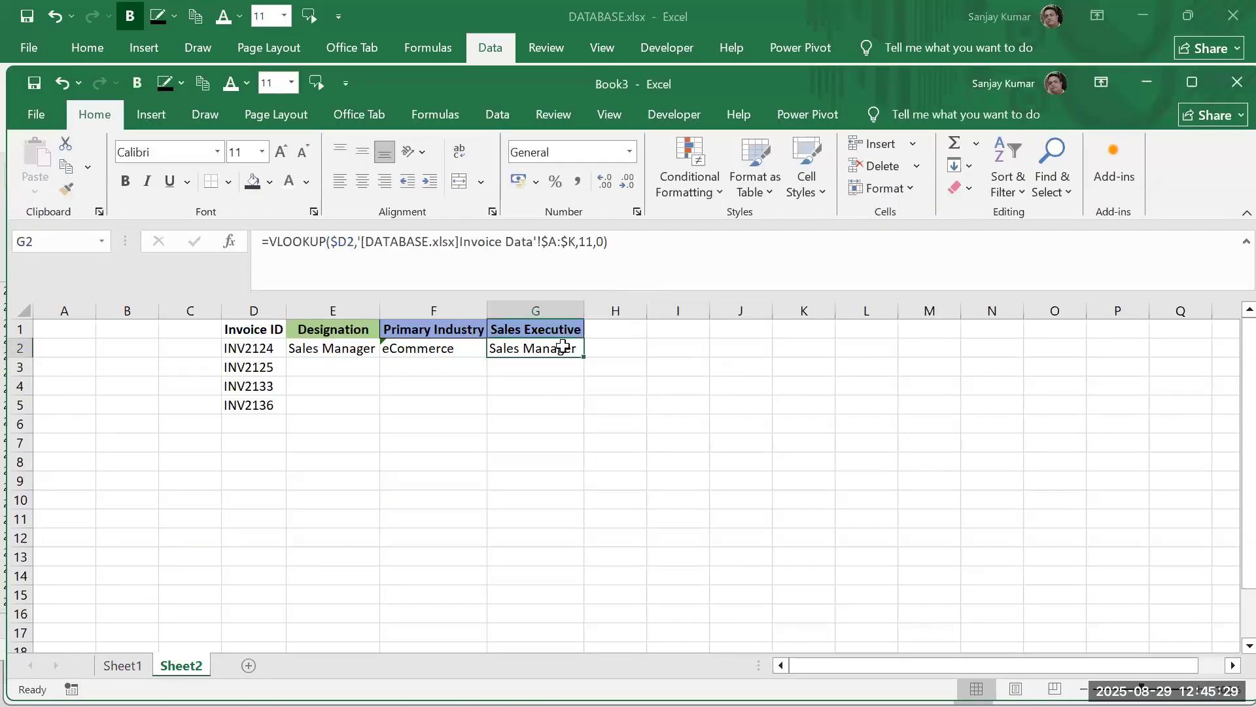
left_click(589, 244)
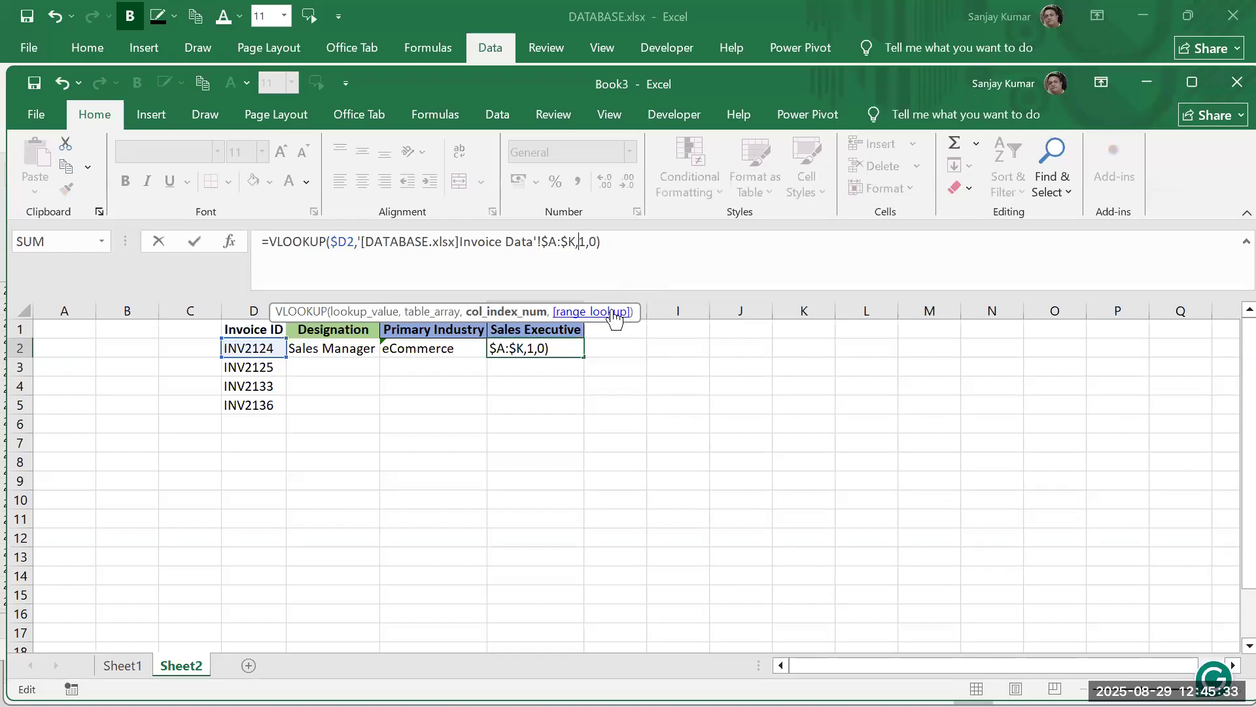
key("BackSpace")
key("Delete")
type("5")
key("Return")
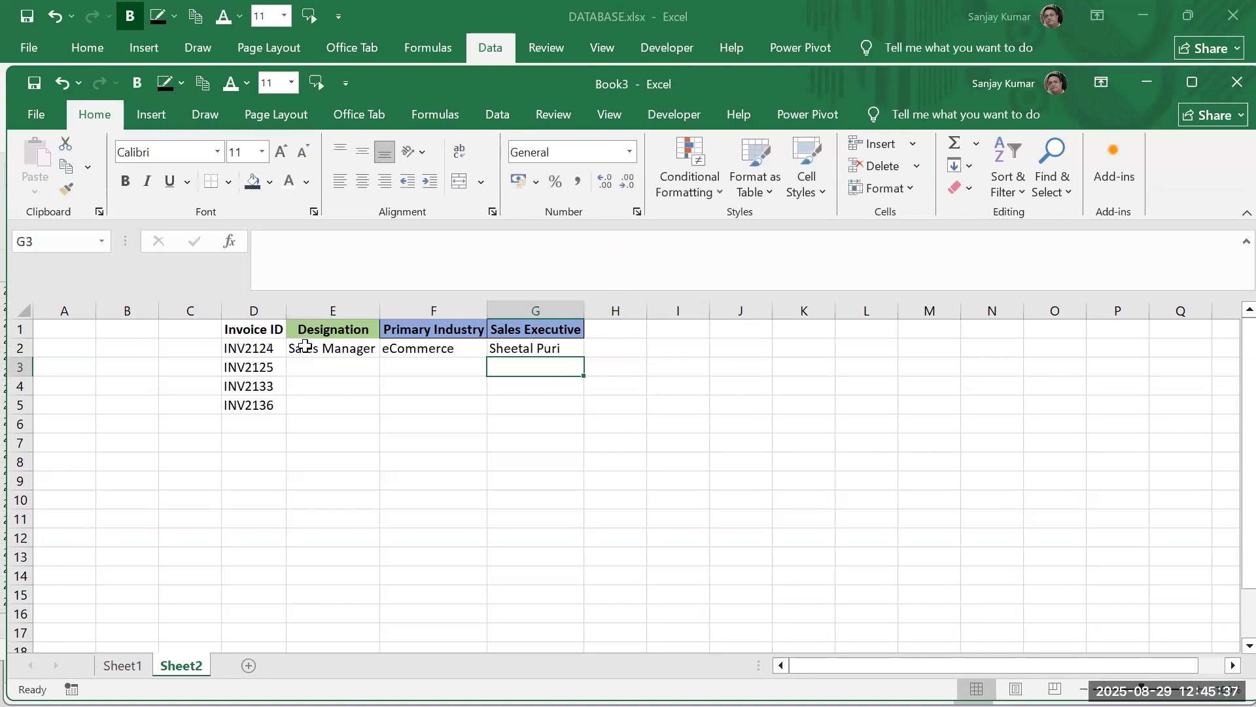
Clear the contents of E2:G10 below the Designation, Primary Industry and Sales Executive headers
left_click(303, 348)
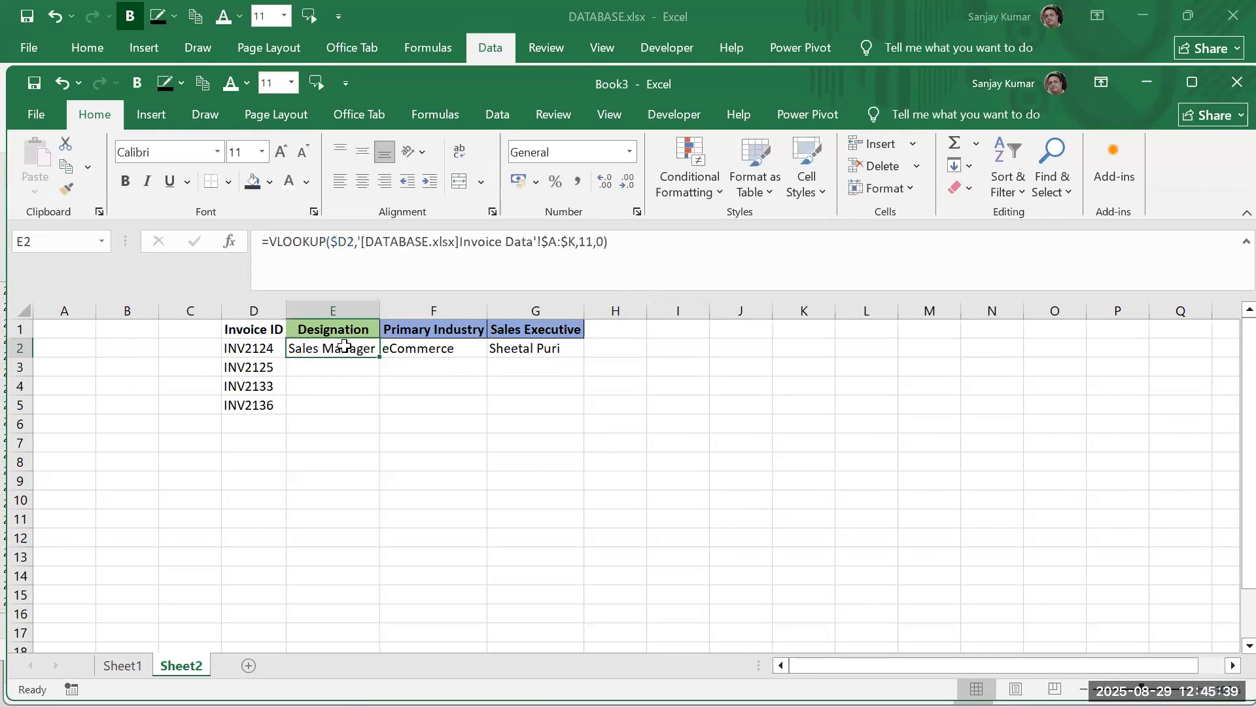
left_click_drag(338, 347, 558, 496)
key("Delete")
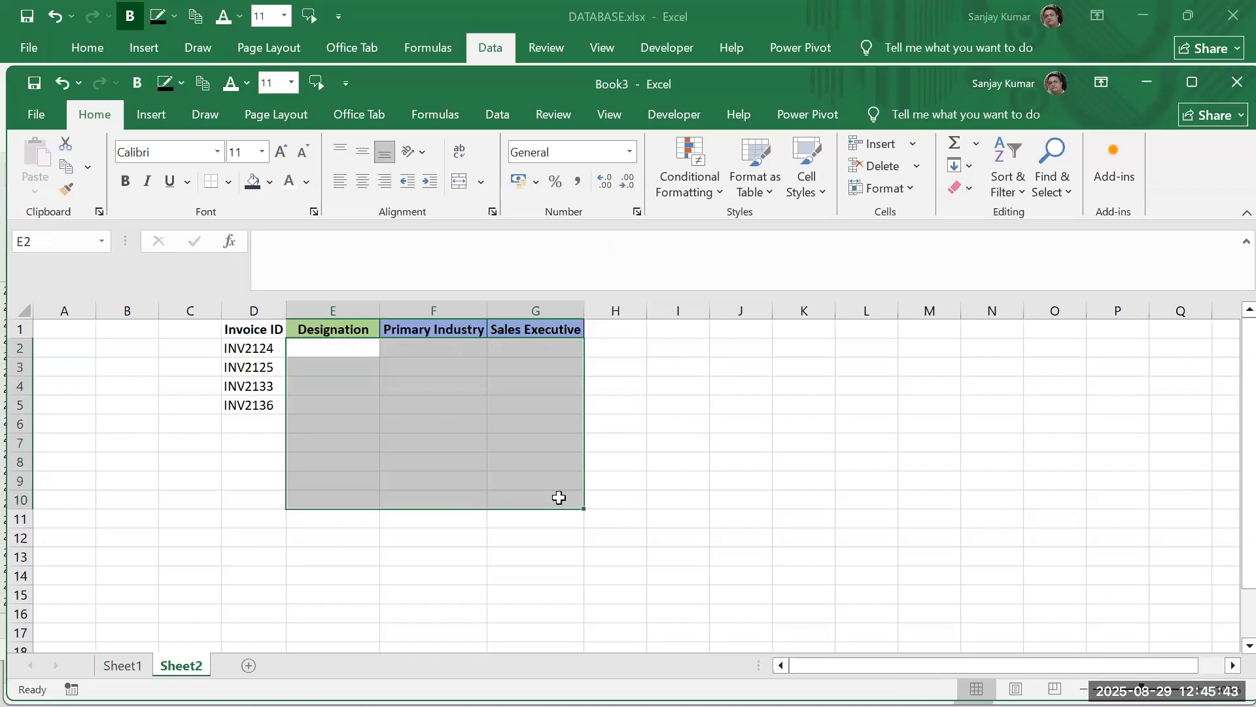
Start a VLOOKUP formula in E2 under Designation with D2 as the lookup value
key("Up")
key("Down")
type("=vlookup")
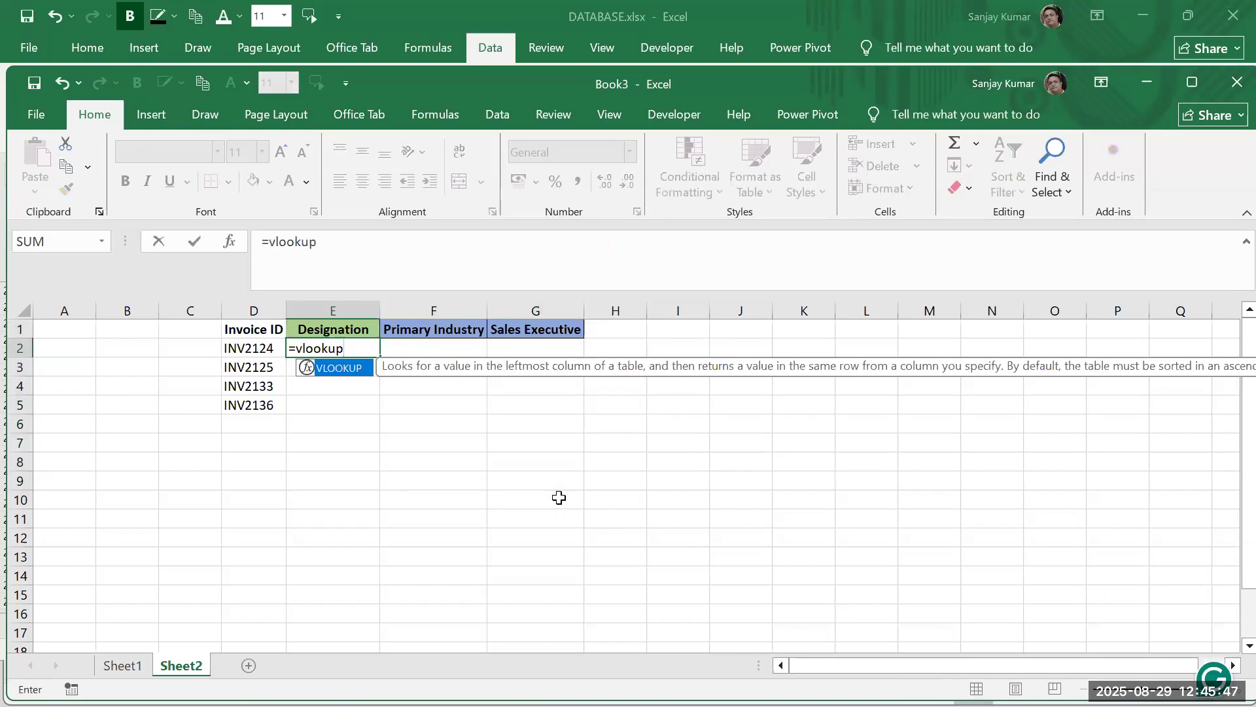
type("(")
key("Left")
type(",")
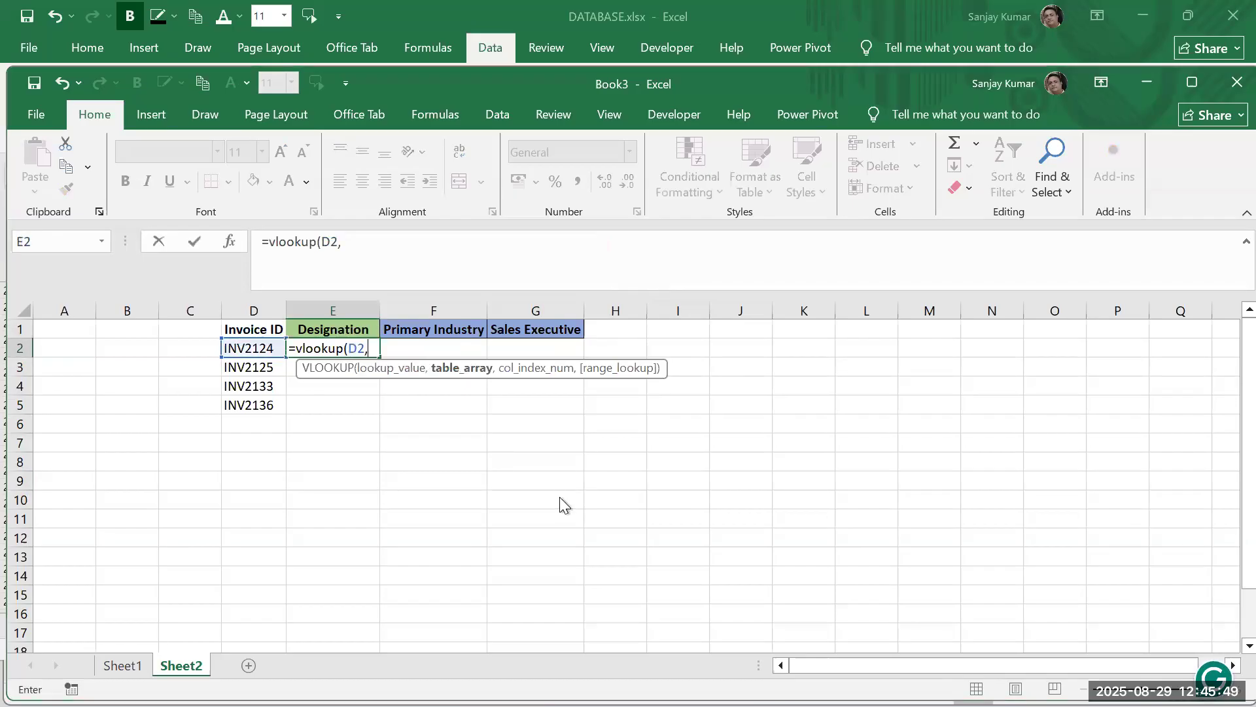
Set the VLOOKUP table array to columns $A:$K of the Invoice Data sheet in DATABASE.xlsx
key("ctrl+Tab")
left_click(72, 243)
key("ctrl+shift+Right")
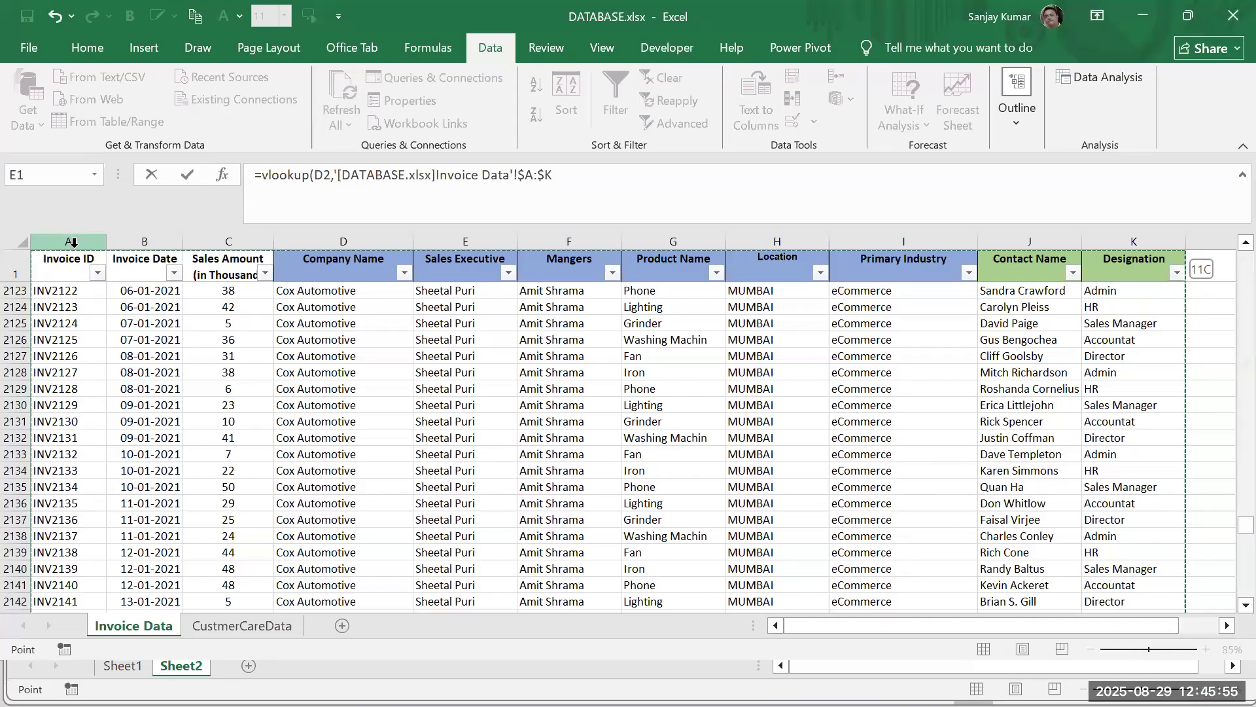
key("ctrl+shift+Right")
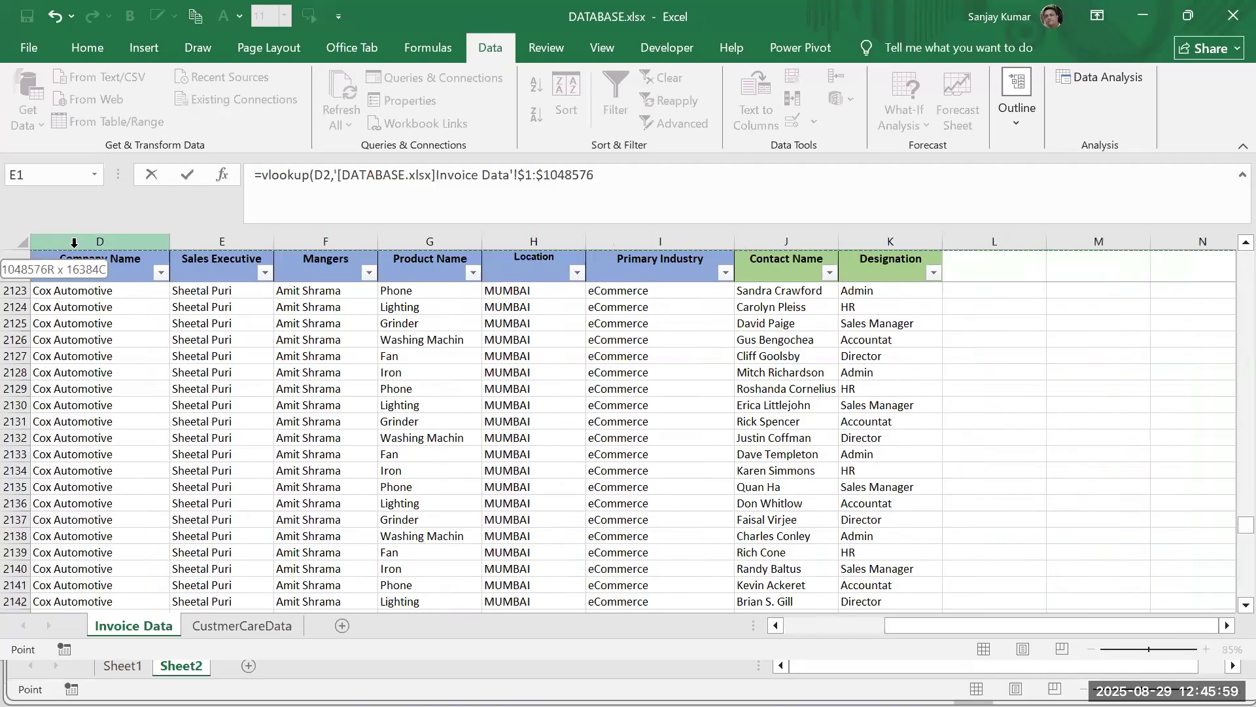
key("ctrl+shift+Left")
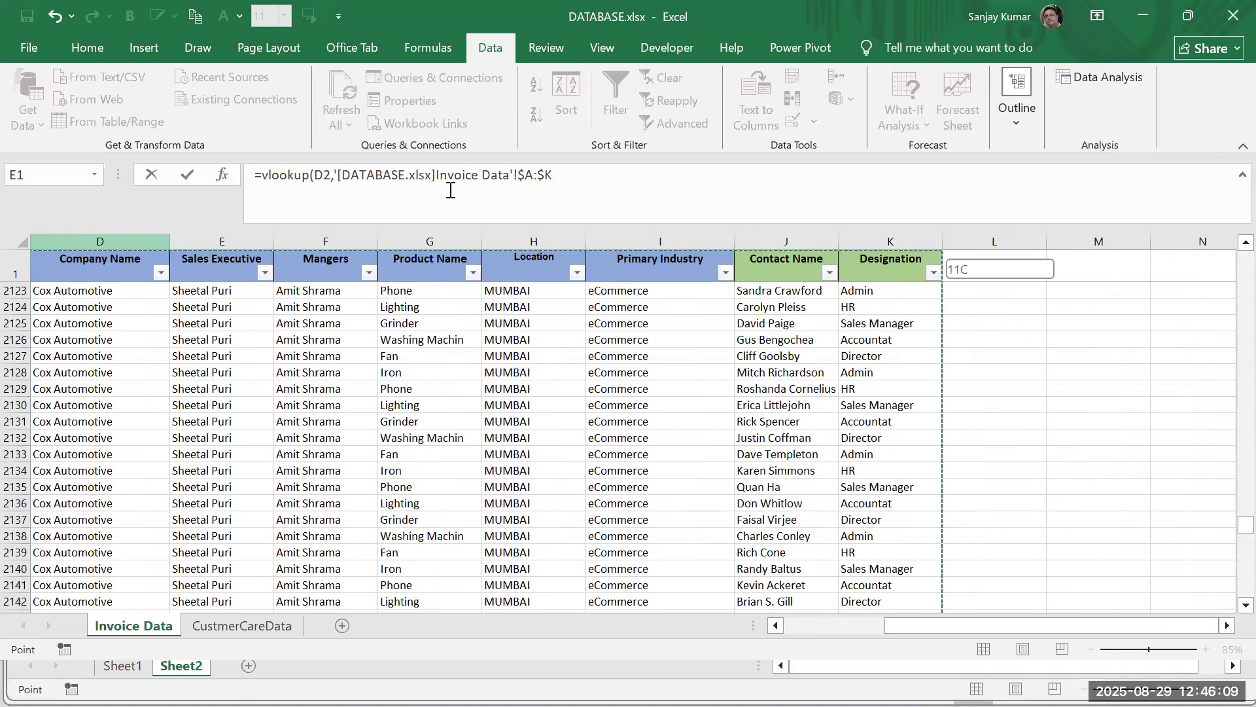
left_click_drag(1239, 531, 1227, 663)
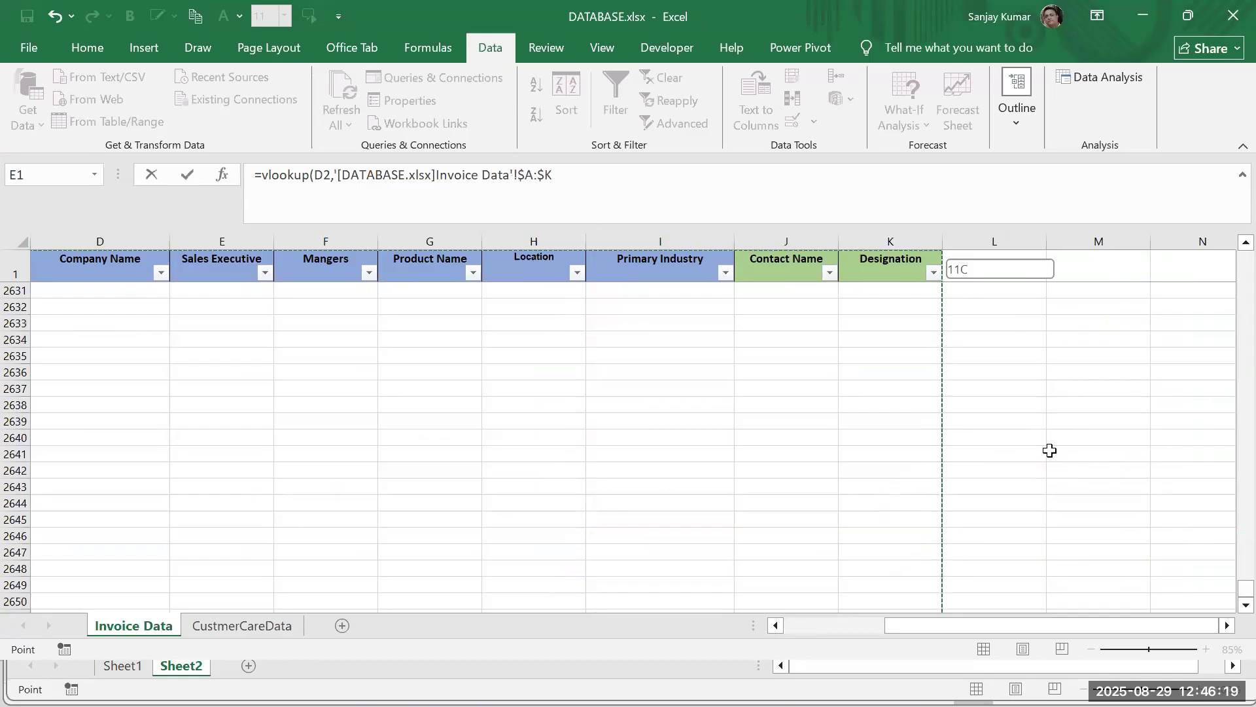
left_click_drag(1229, 587, 1230, 234)
left_click_drag(1043, 625, 780, 612)
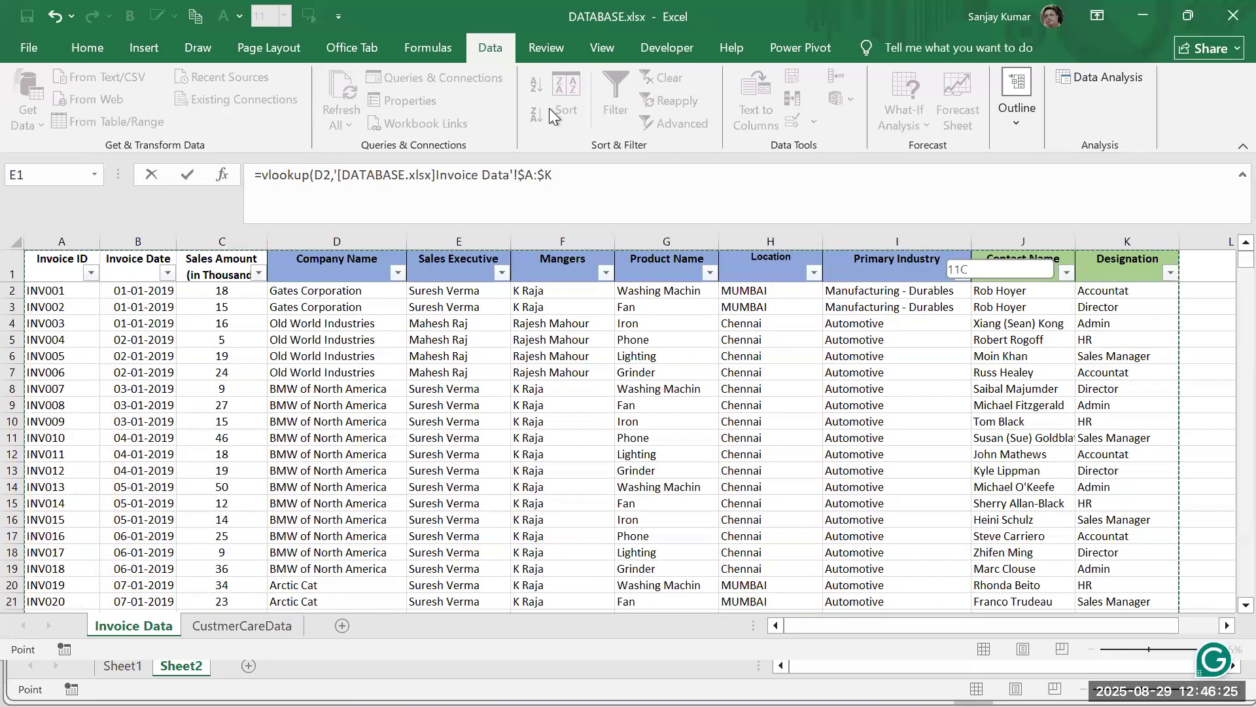
left_click(559, 175)
type(",")
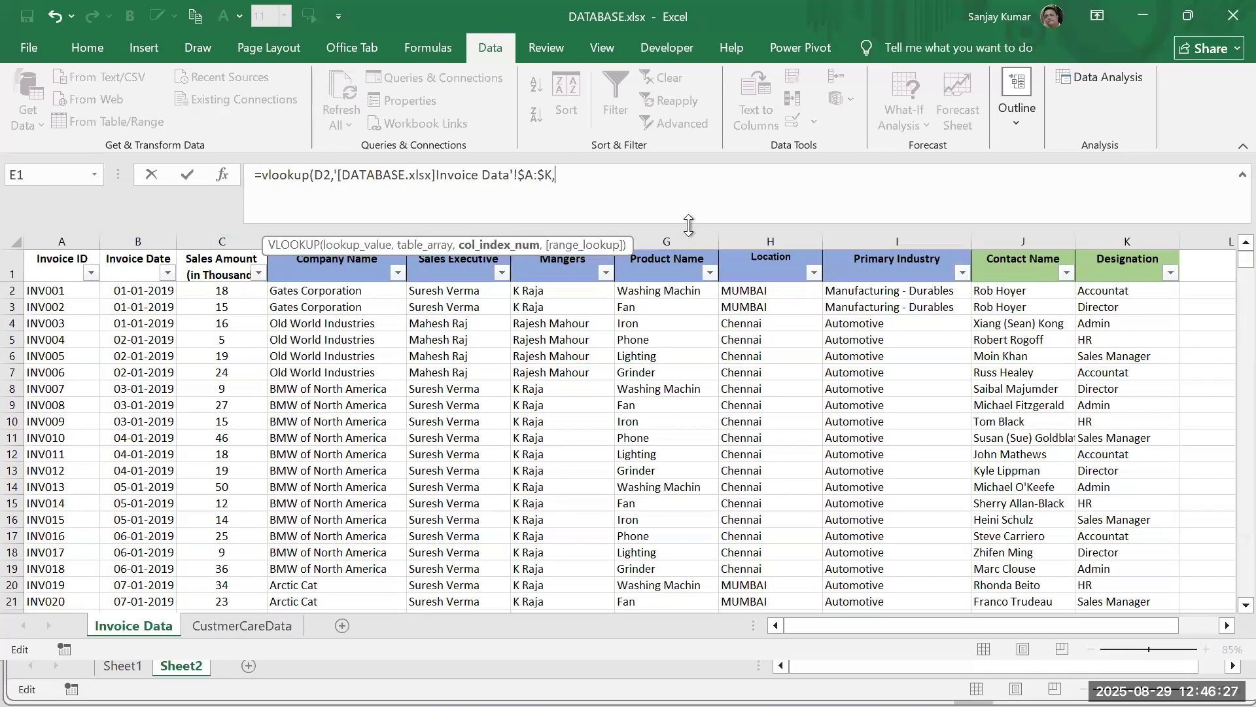
Nest a MATCH function as the column index, with the Designation header in E1 as its lookup value
type("match")
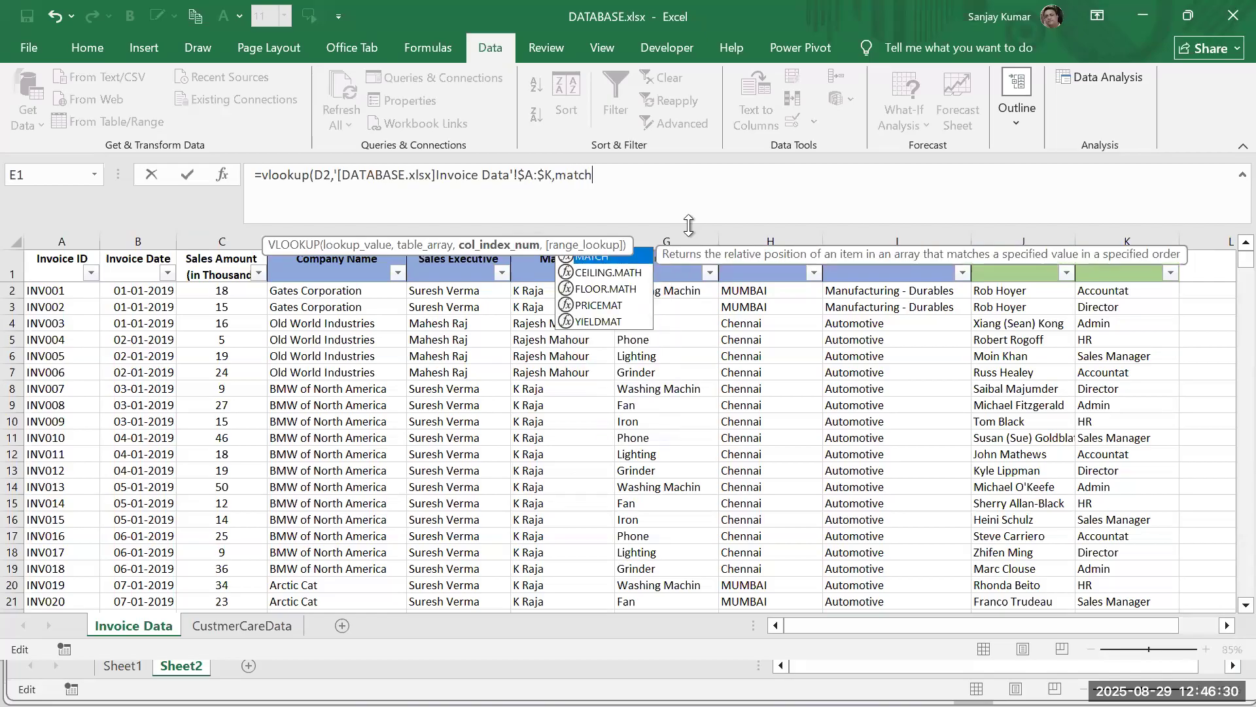
key("alt+Tab")
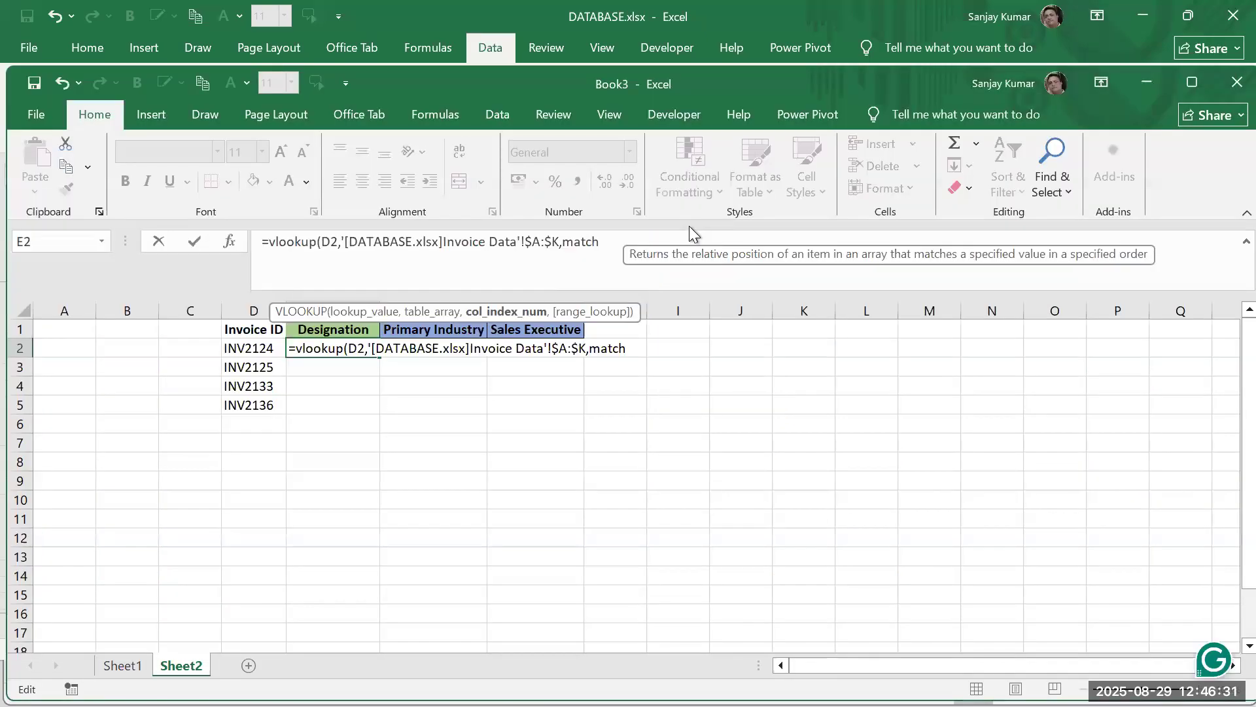
left_click(638, 349)
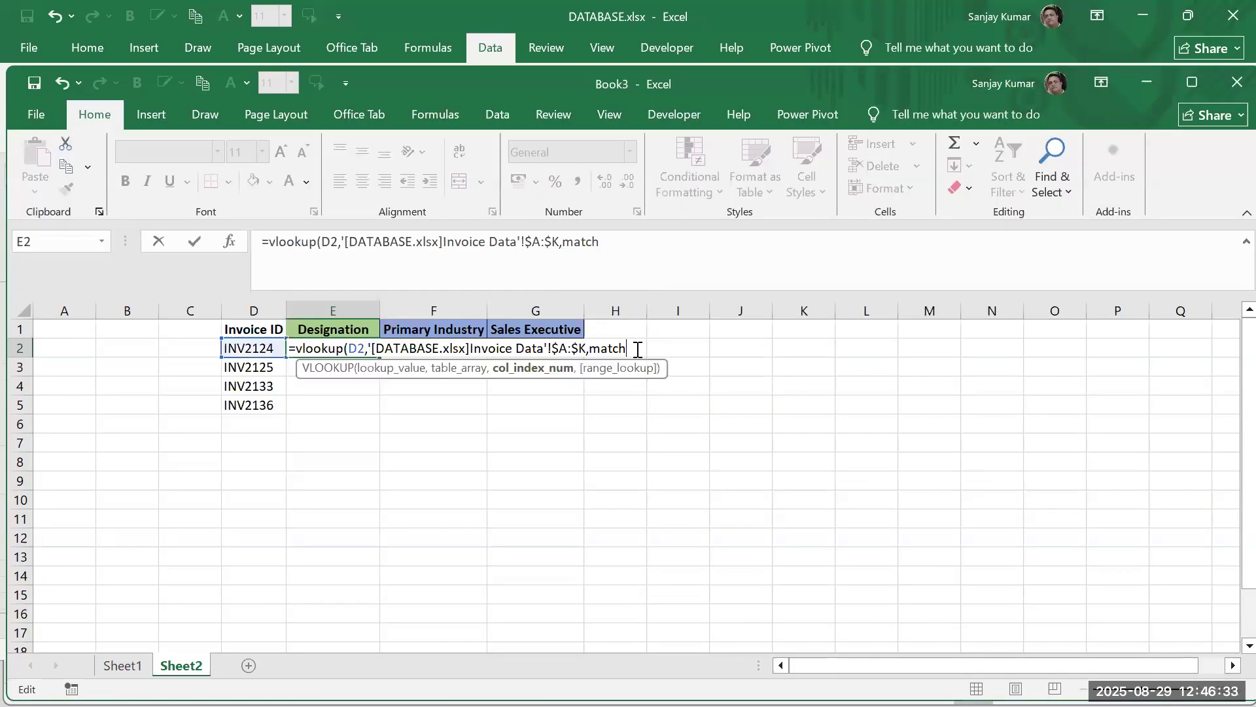
type("(")
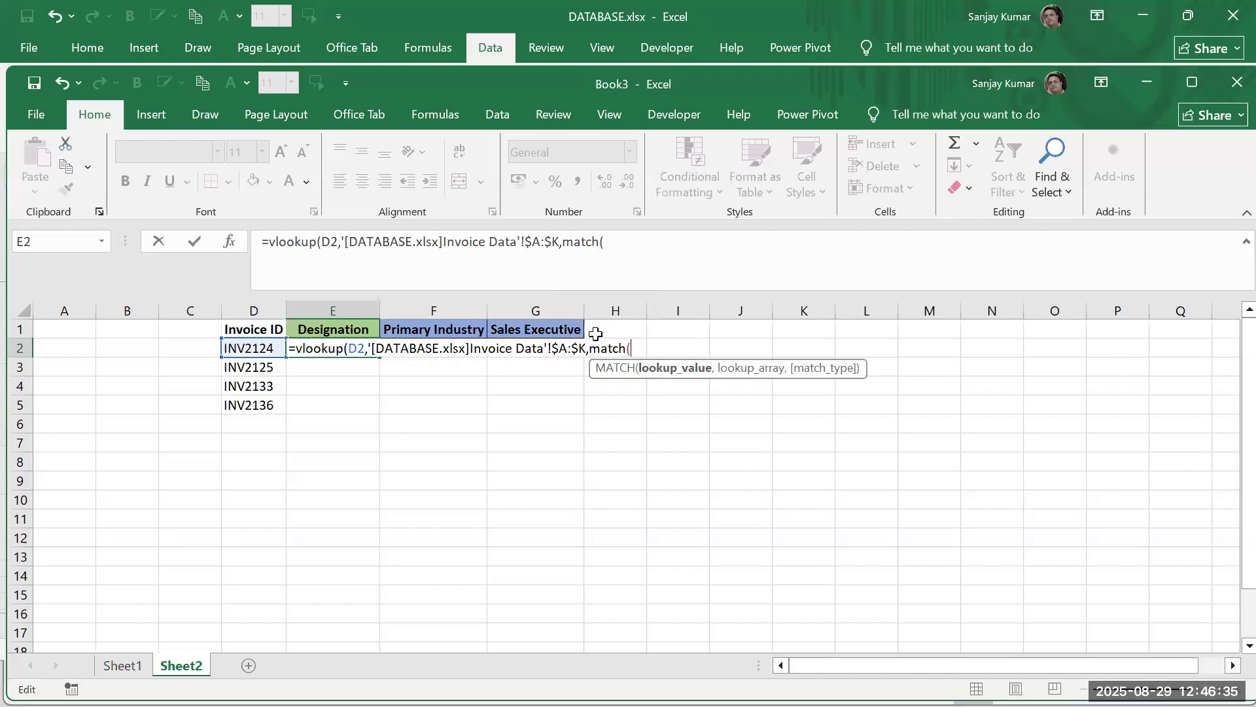
left_click(343, 329)
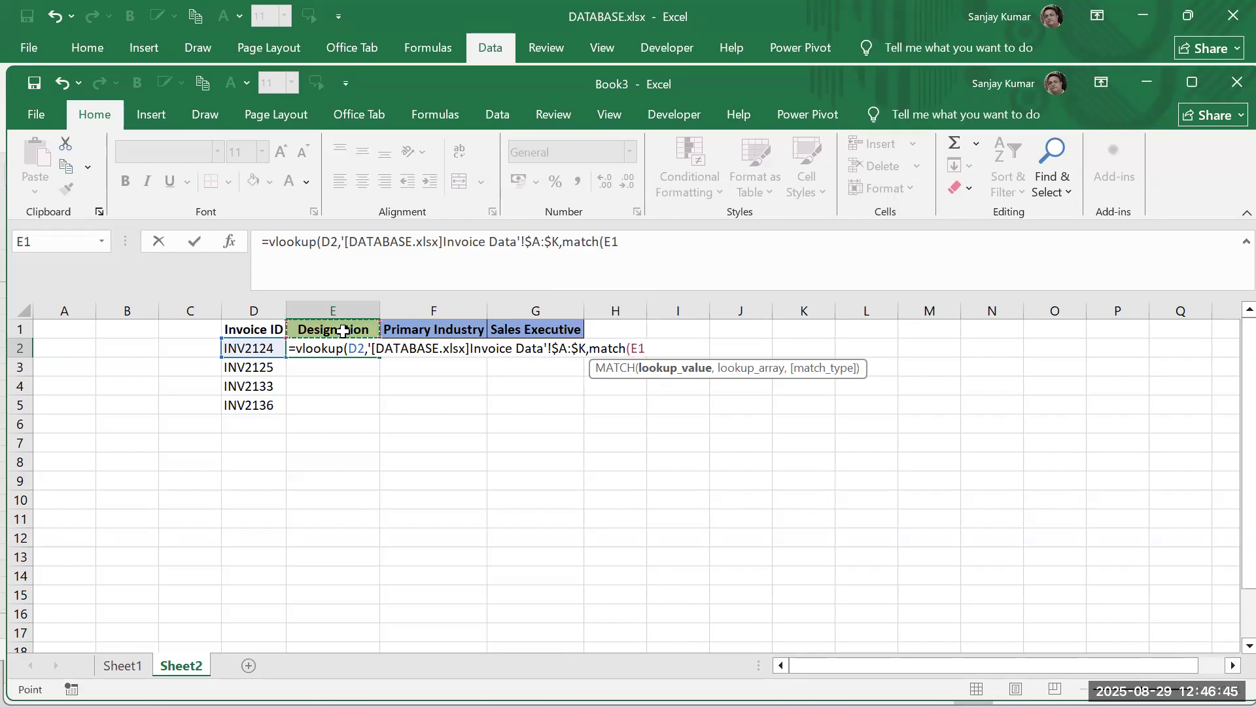
type(",")
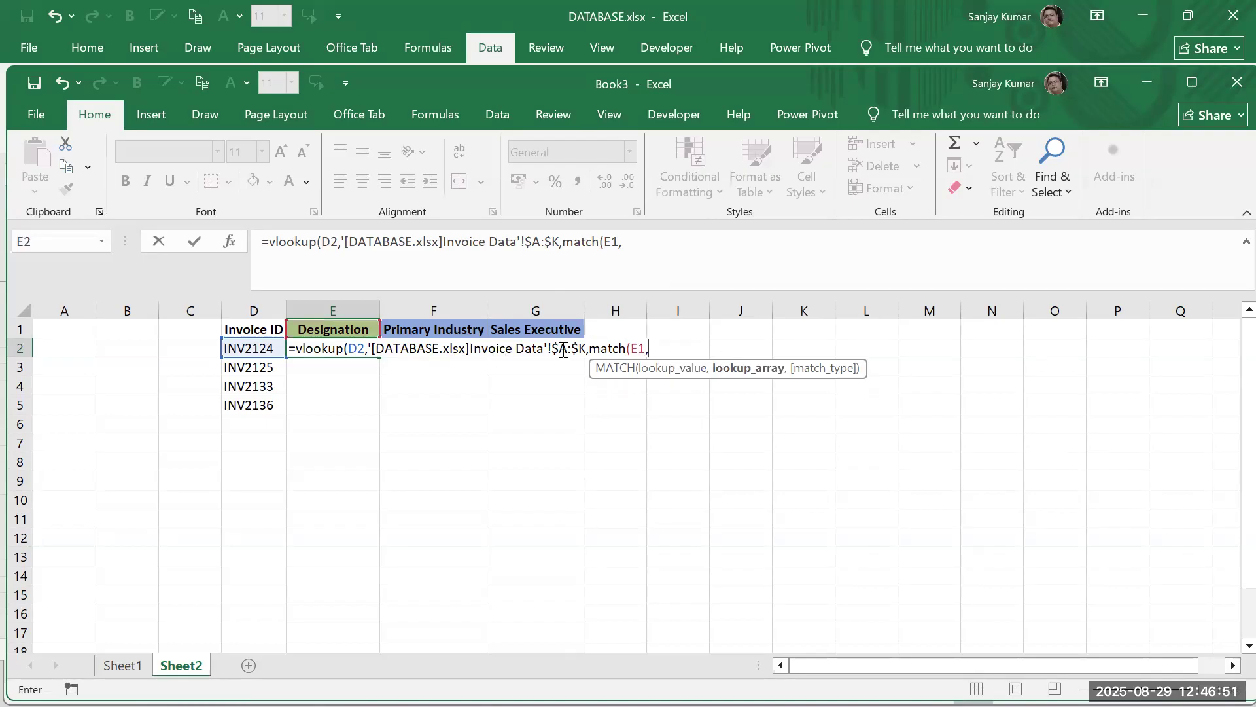
Set MATCH's lookup array to the header row $A$1:$K$1 of DATABASE.xlsx's Invoice Data with match type 0
key("ctrl+Tab")
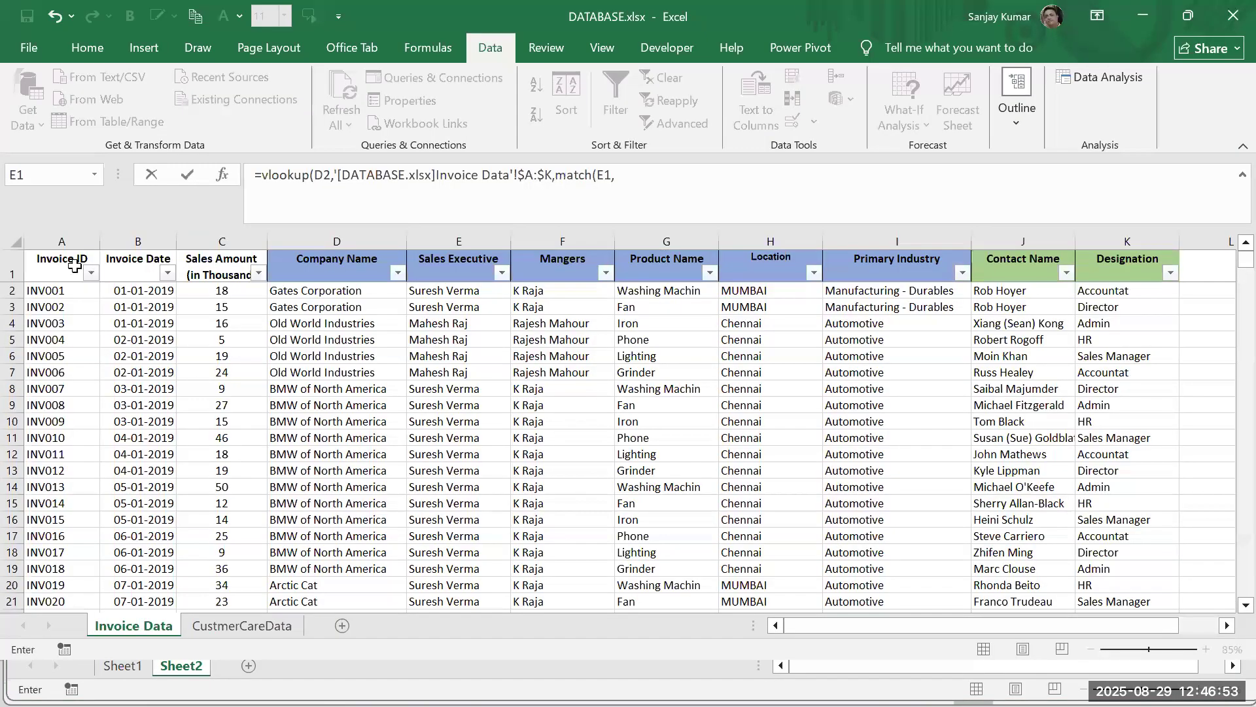
left_click(68, 260)
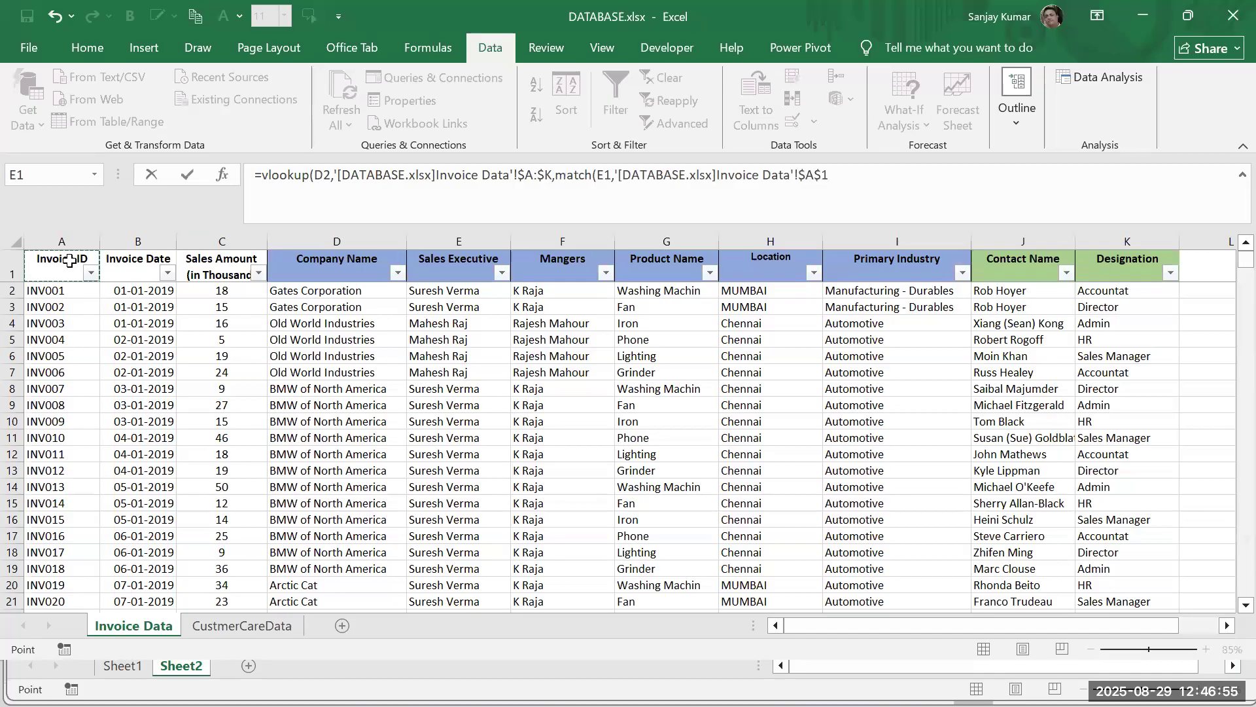
key("ctrl+shift+Right")
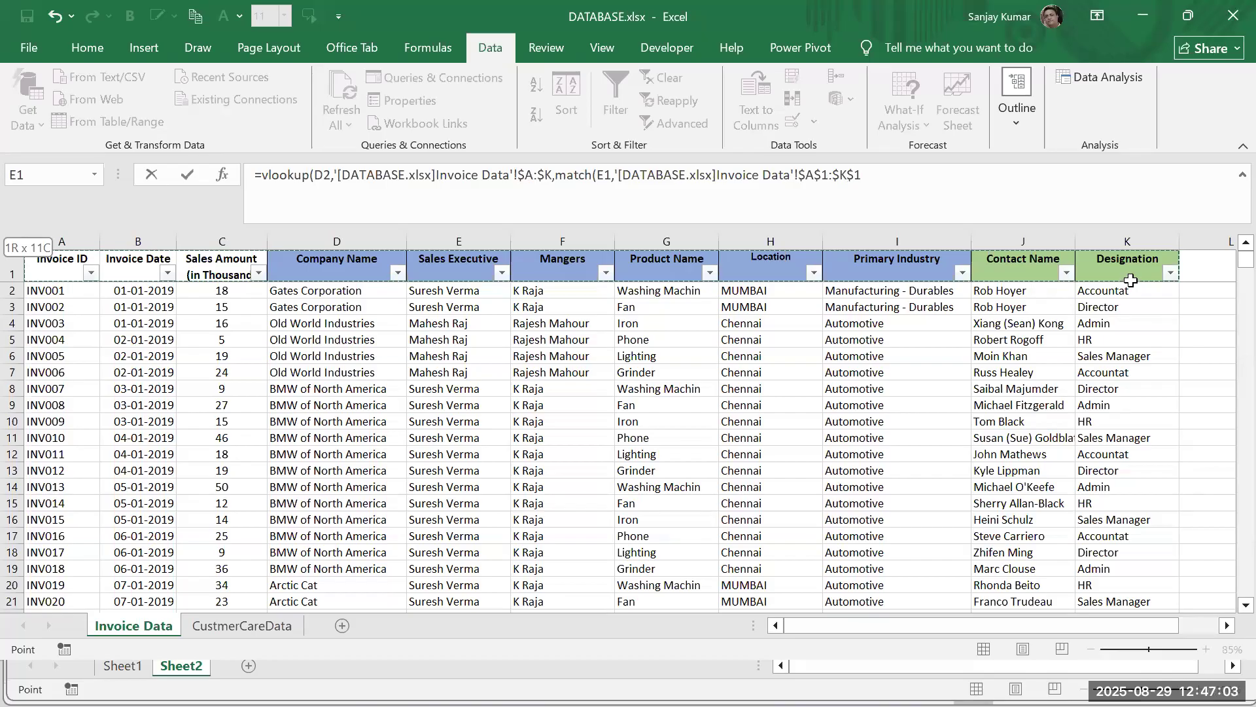
type(",0)")
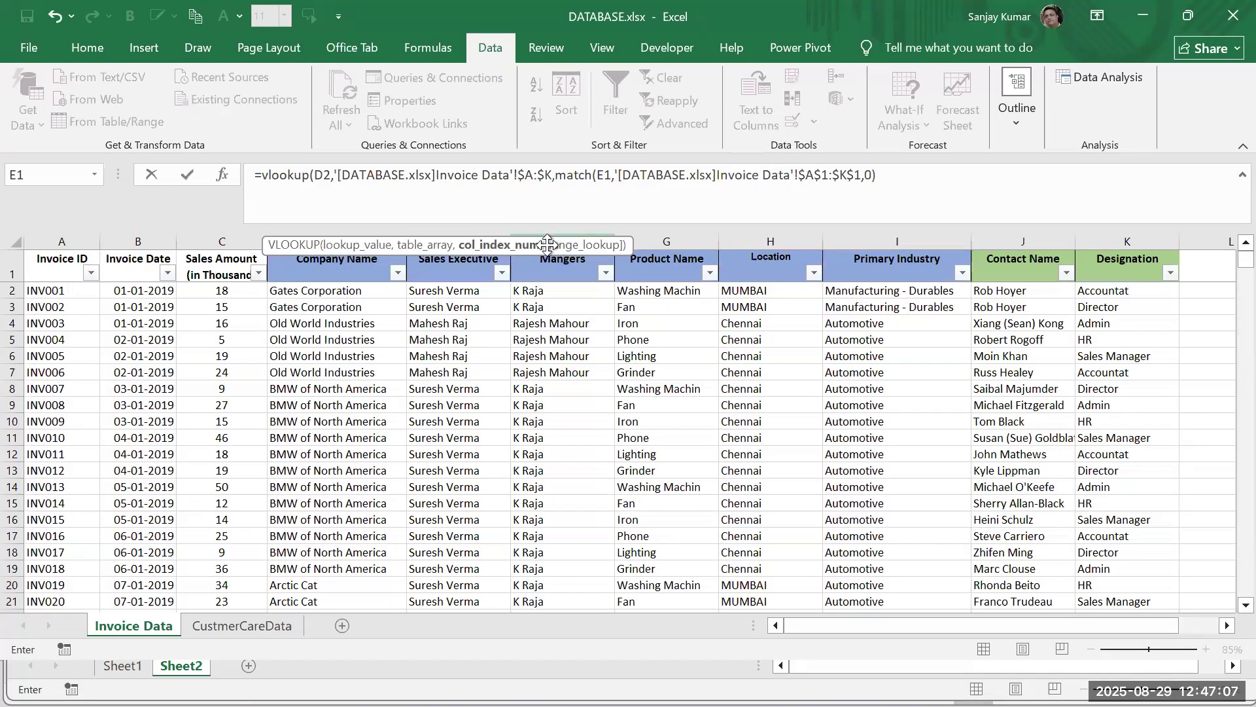
Set the VLOOKUP range lookup to FALSE, close the formula and enter it in E2
type(",")
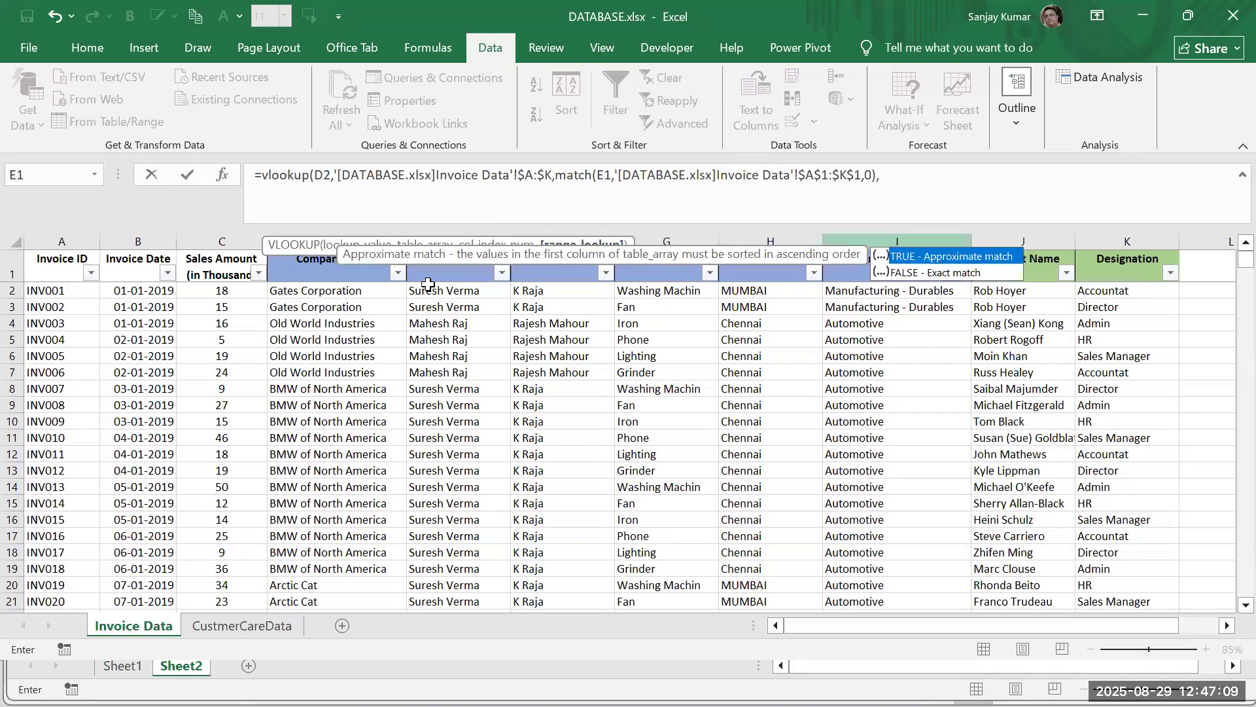
left_click(905, 276)
double_click(905, 273)
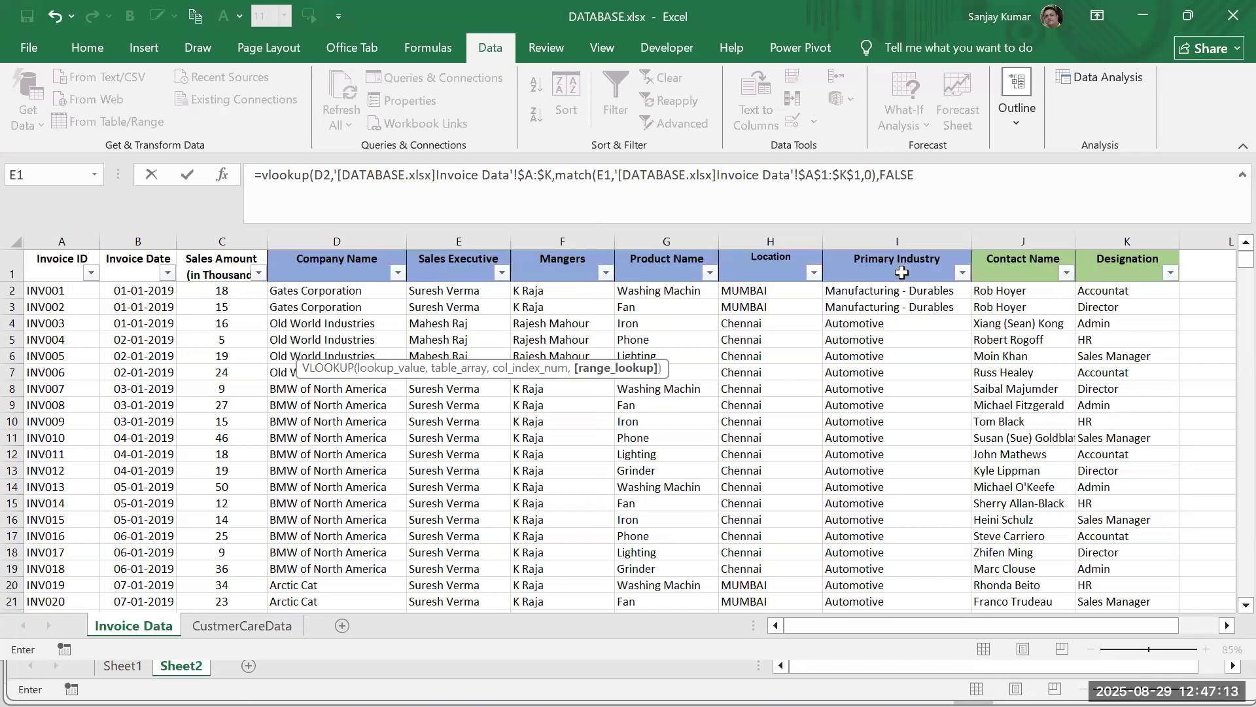
type(")")
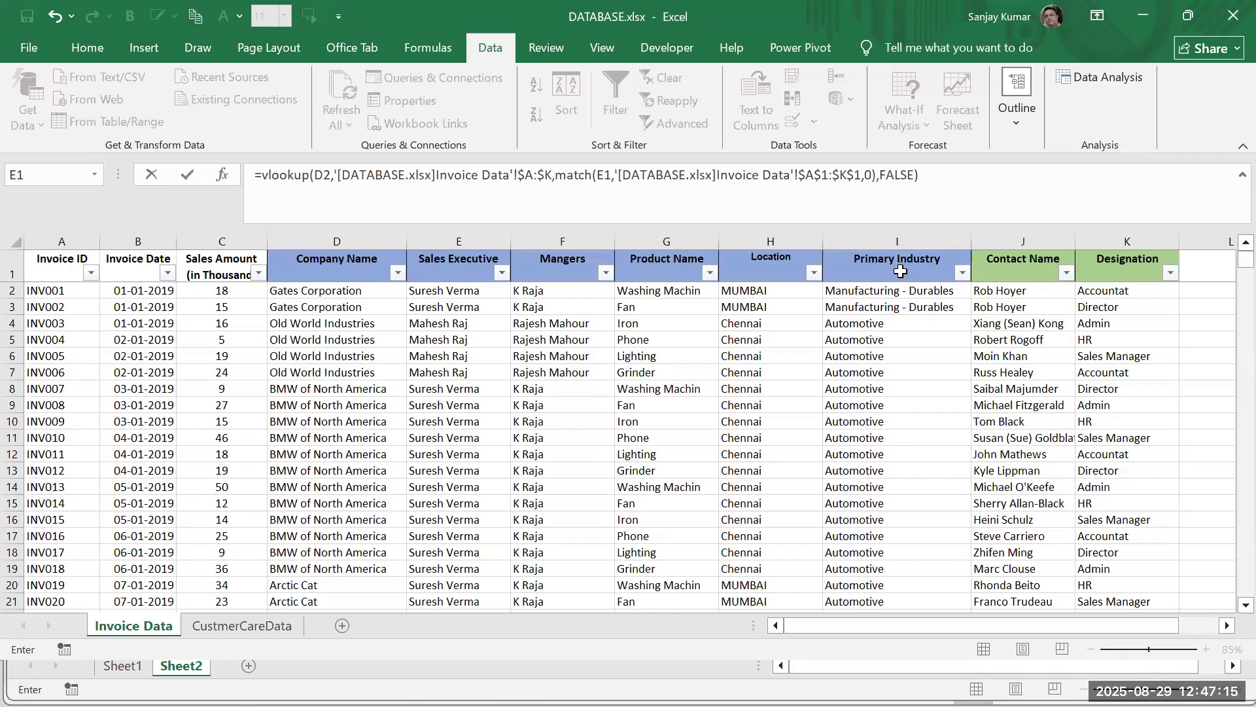
key("Return")
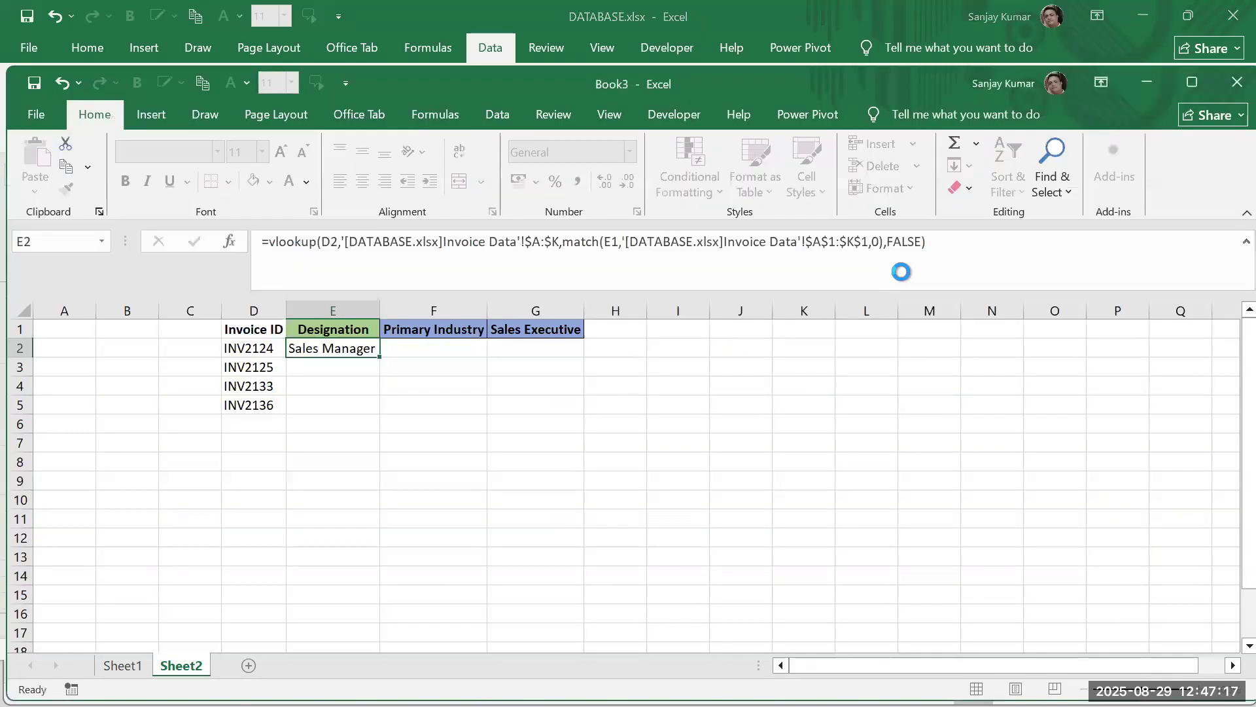
Change the E2 formula to use mixed references: $D2 as the VLOOKUP lookup value and E$1 as the MATCH lookup value
double_click(310, 350)
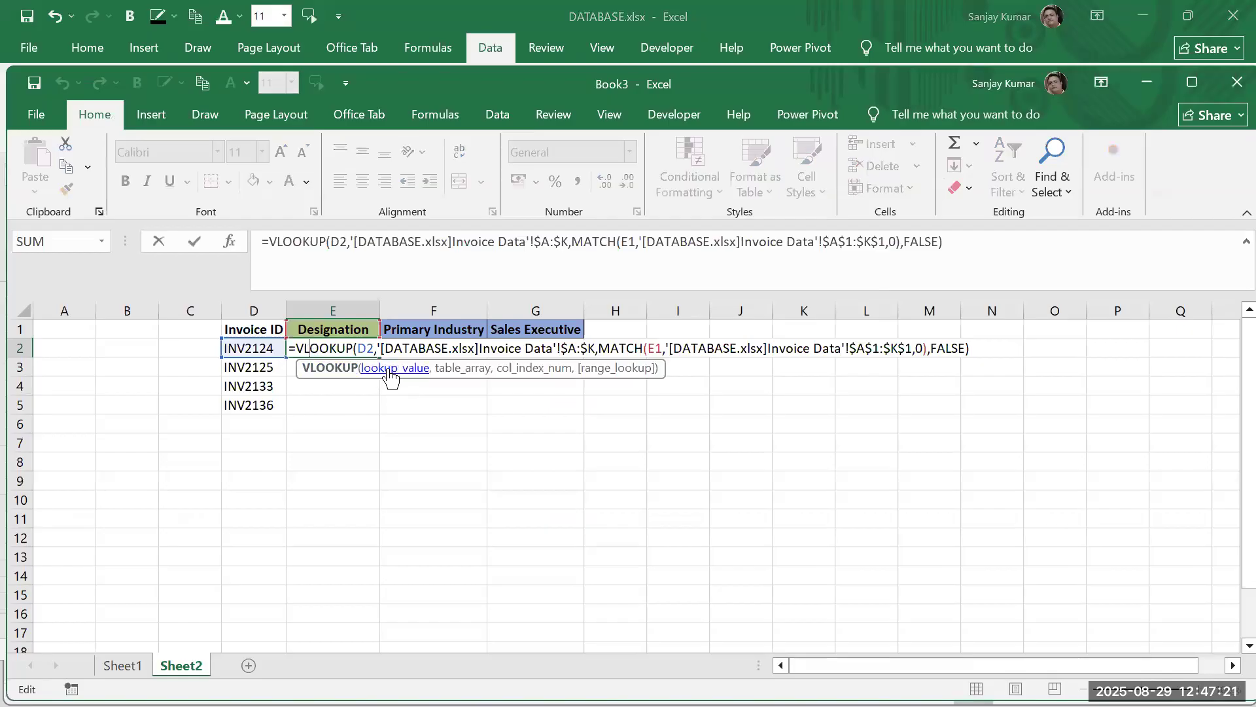
left_click(391, 377)
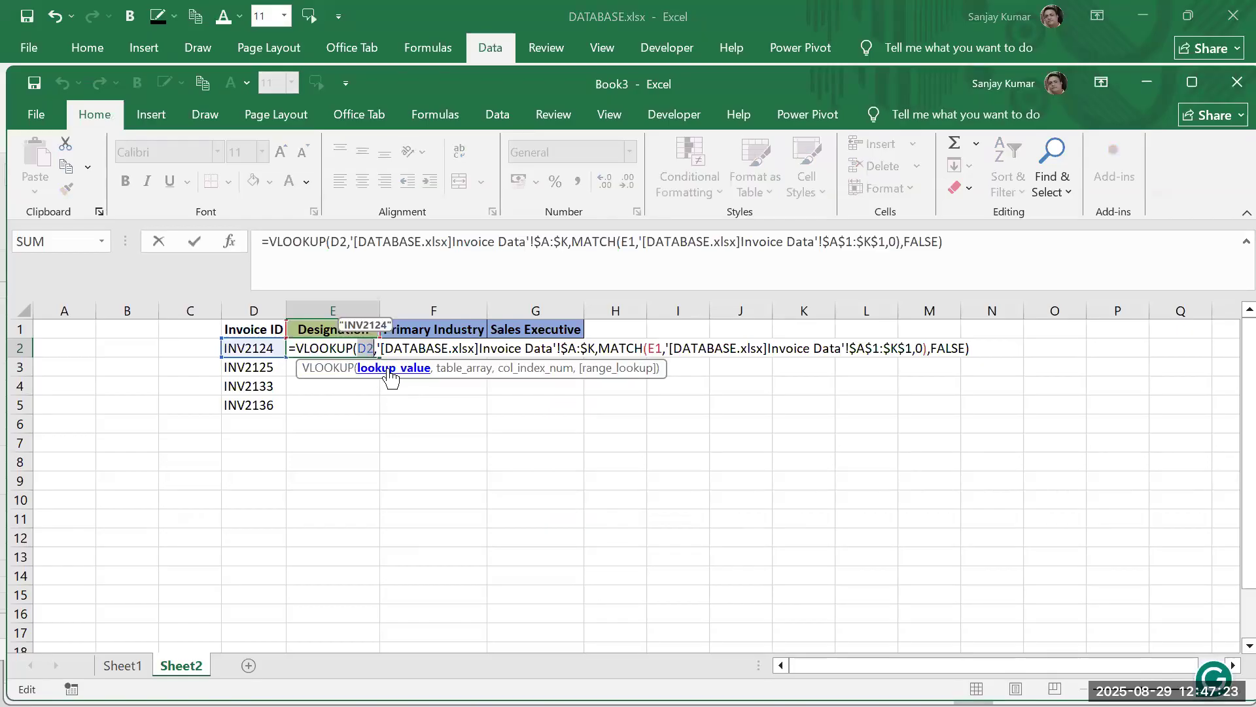
left_click(466, 369)
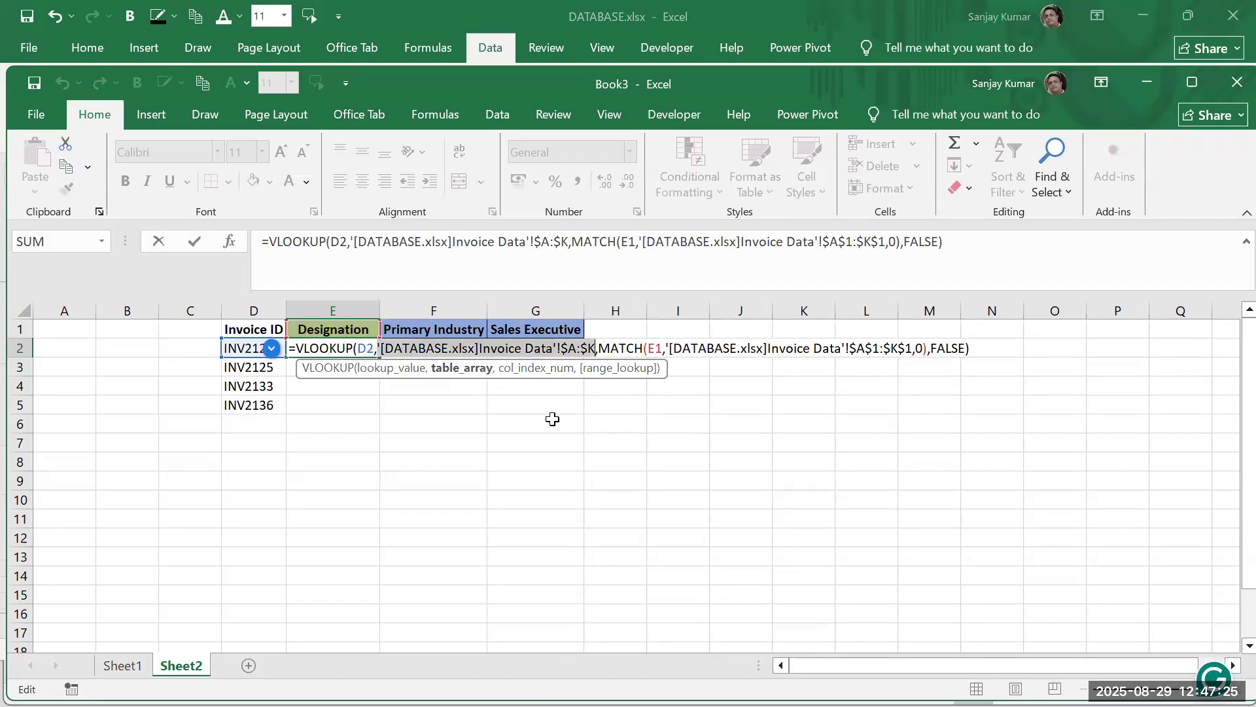
left_click(548, 371)
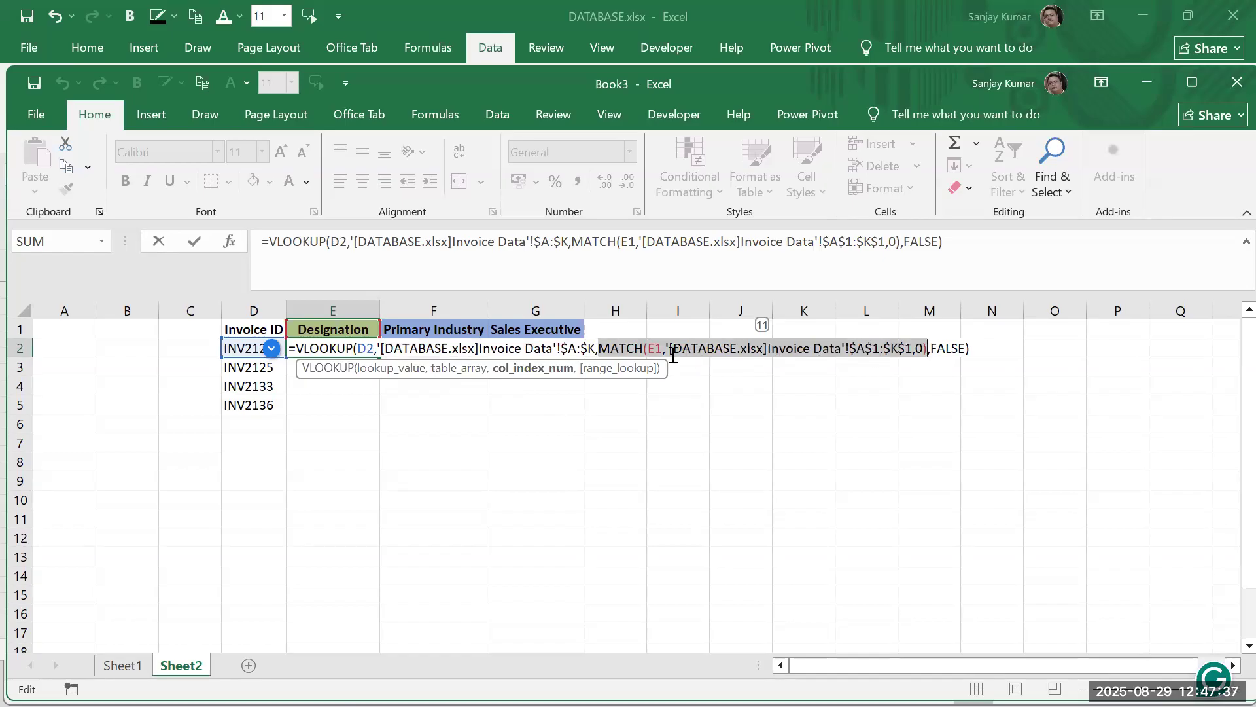
left_click(654, 347)
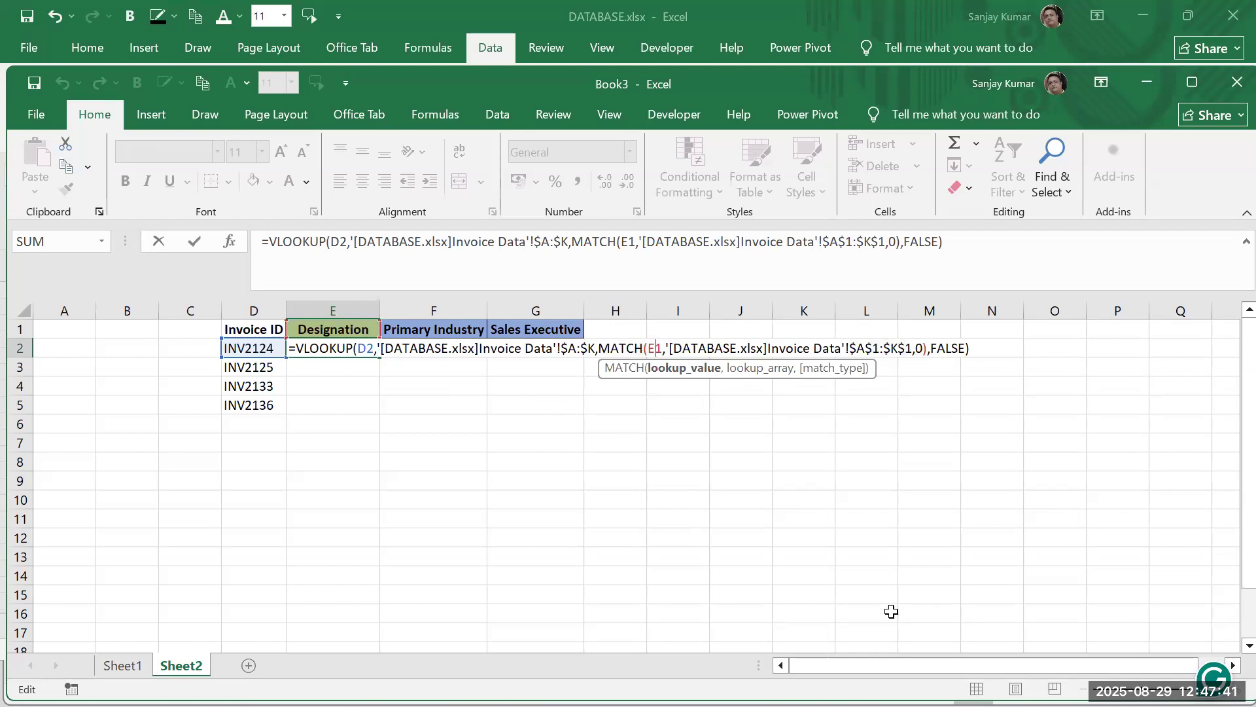
type("$")
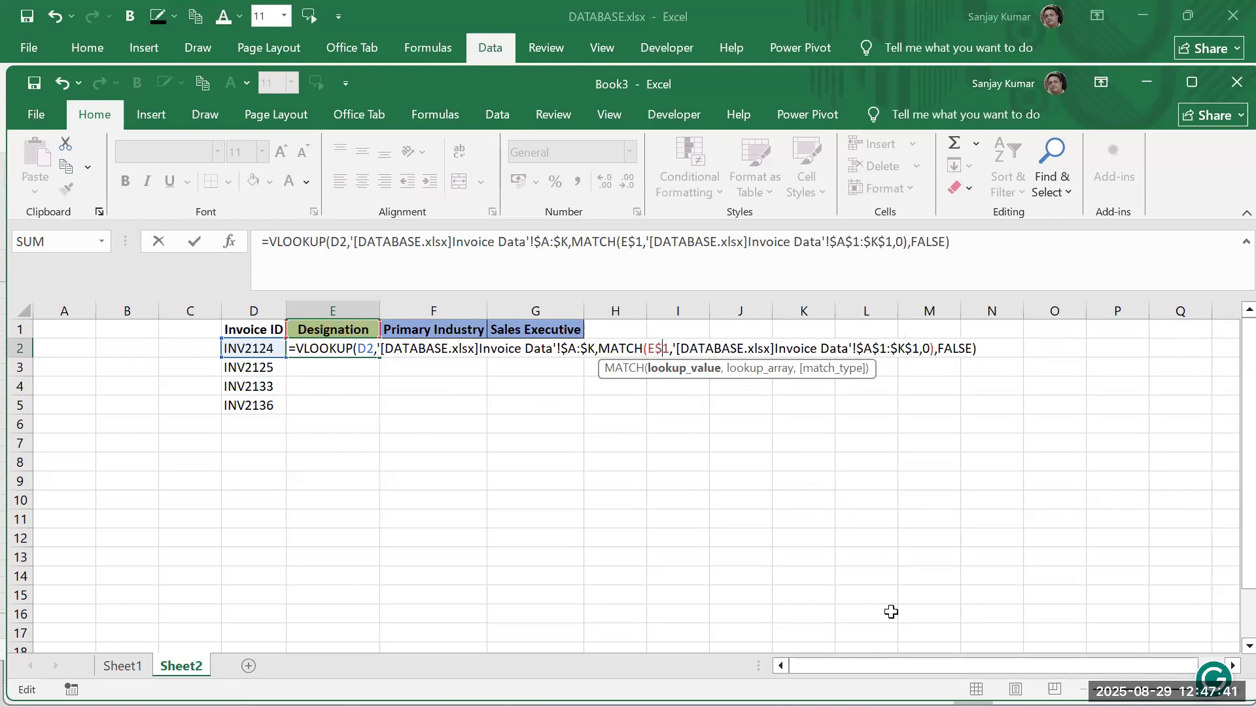
left_click(366, 352)
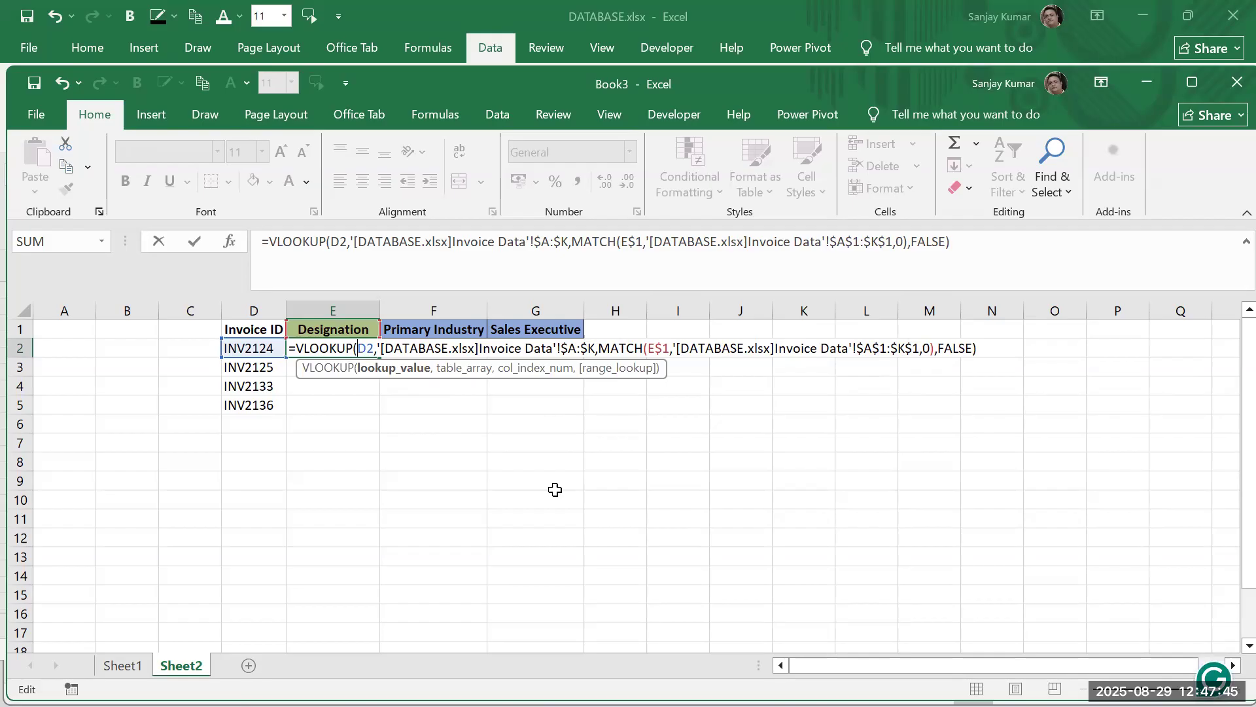
type("$")
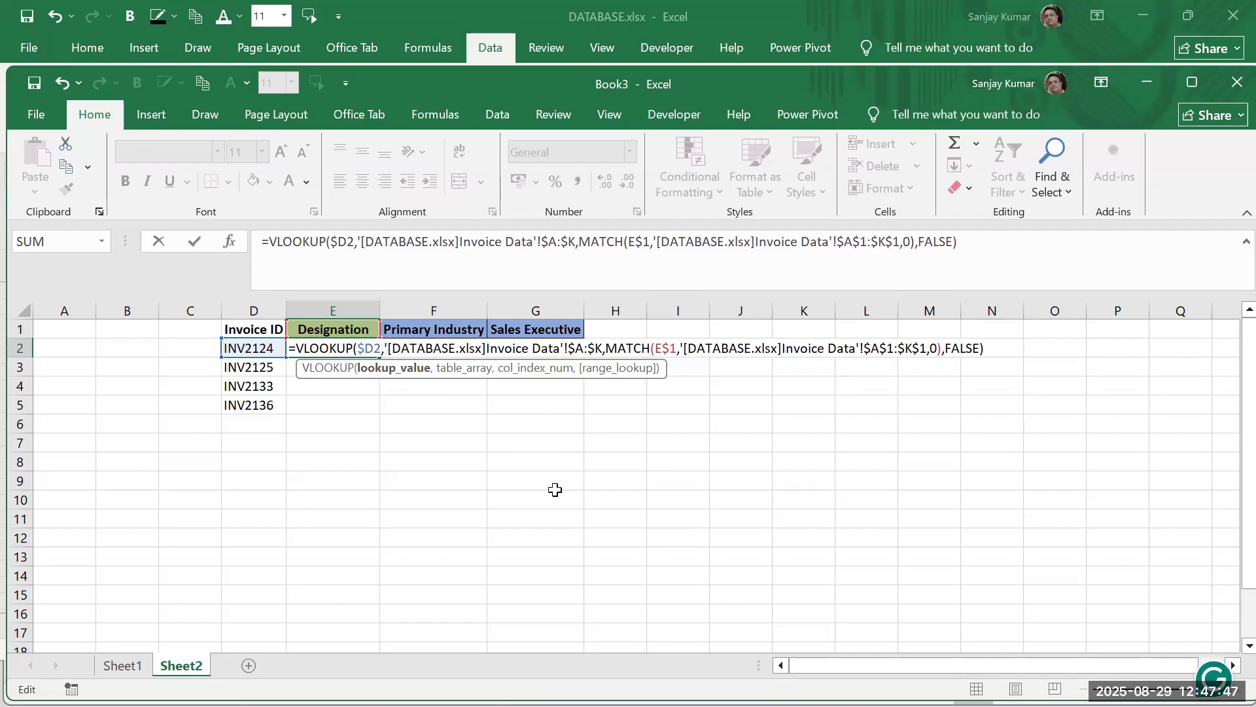
key("Return")
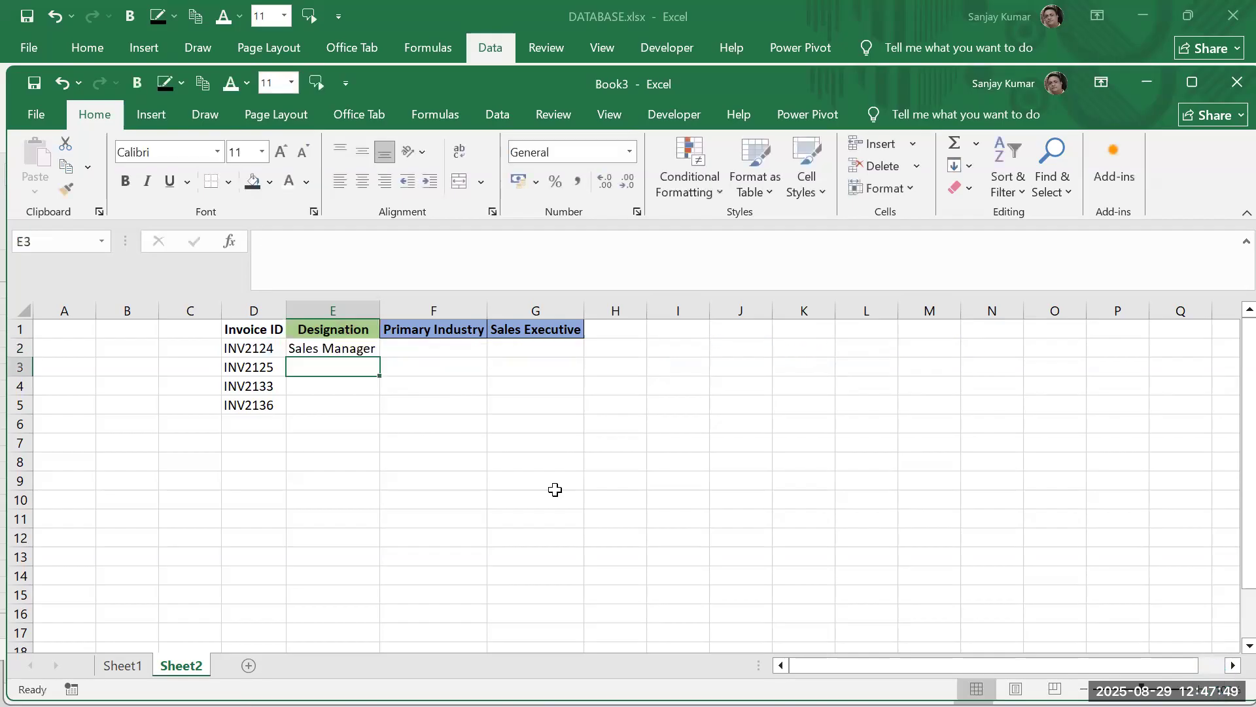
Copy the invoice IDs from A34 to the last row of DATABASE.xlsx's Invoice Data and paste them into Book3's Sheet2 starting at D6
key("alt+Tab")
scroll(74, 478, "down", 7)
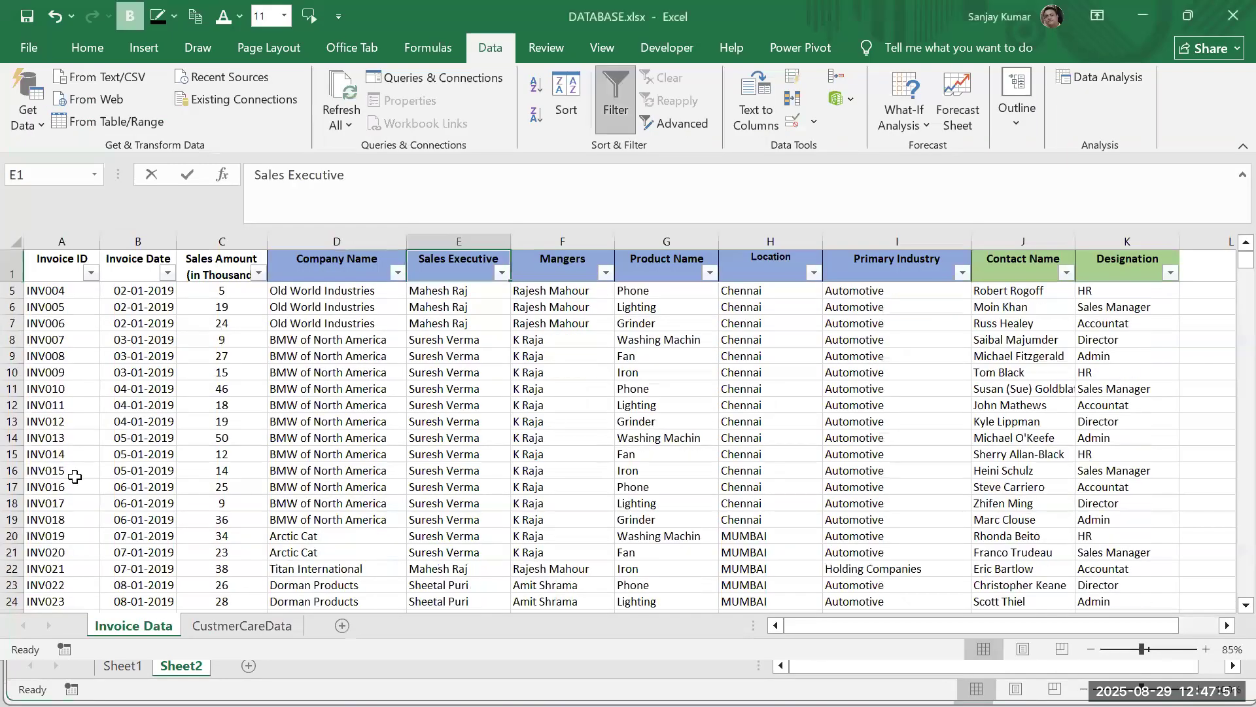
left_click(73, 474)
key("ctrl+shift+Down")
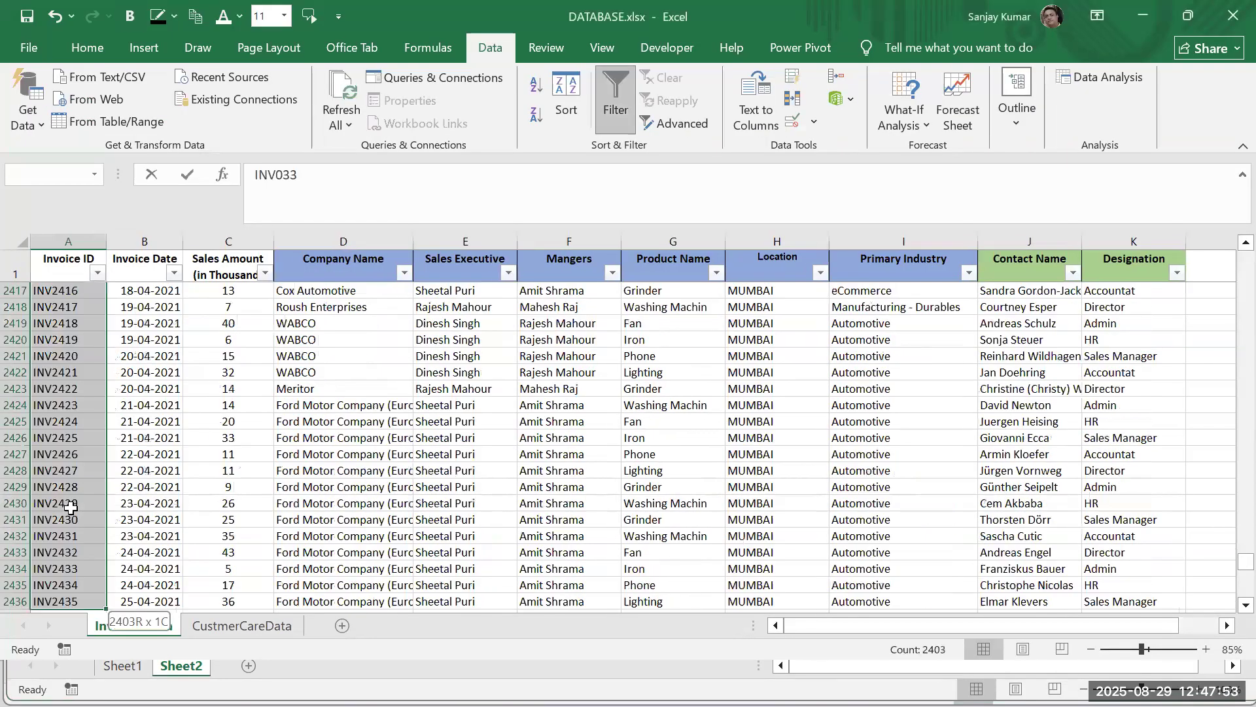
key("ctrl+c")
key("alt+Tab")
key("Down")
key("Down")
key("Down")
key("Left")
key("ctrl+v")
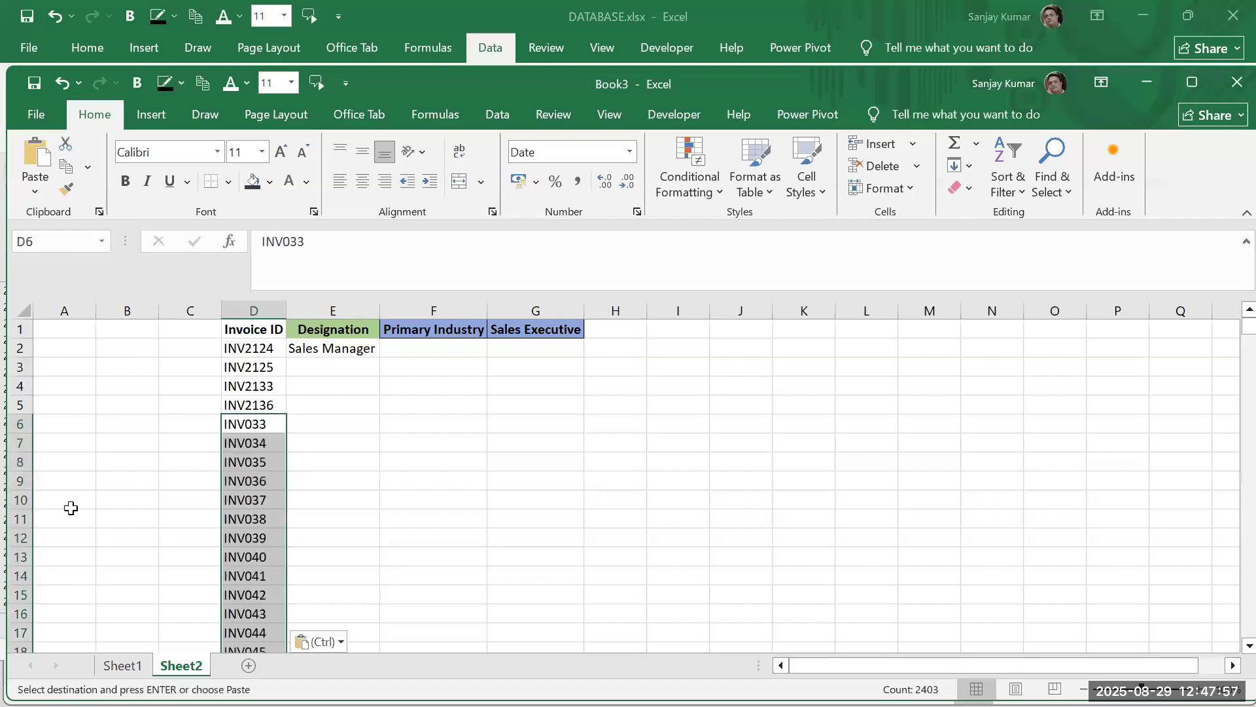
Copy the E2 lookup formula into the Designation, Primary Industry and Sales Executive columns for every invoice row down to 2408
key("Up")
key("Up")
key("Up")
key("Right")
key("Up")
key("ctrl+c")
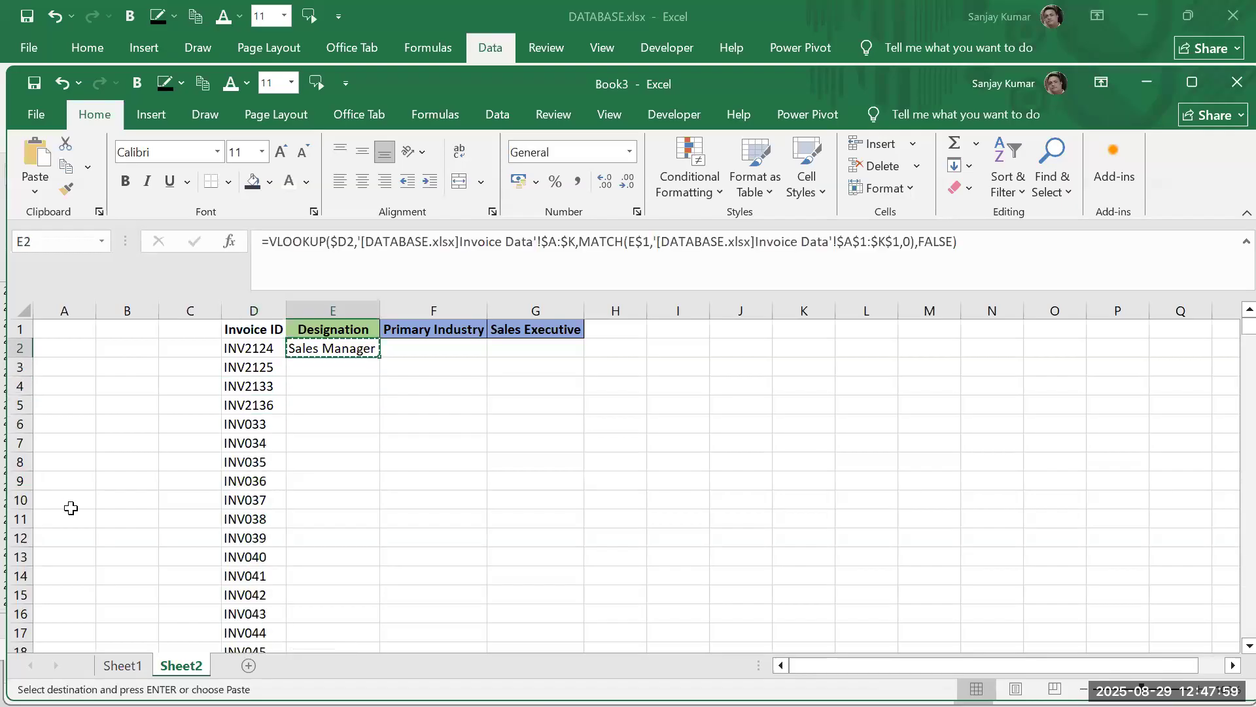
key("Left")
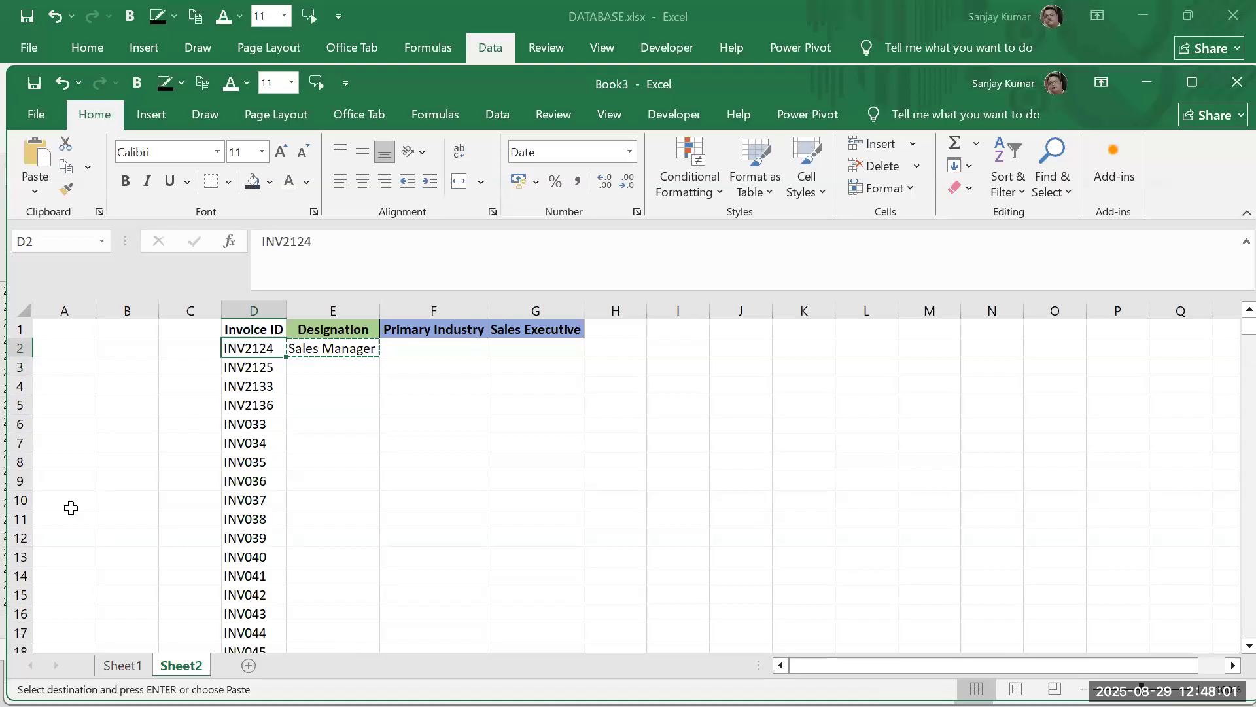
key("ctrl+Down")
key("Right")
key("ctrl+shift+Up")
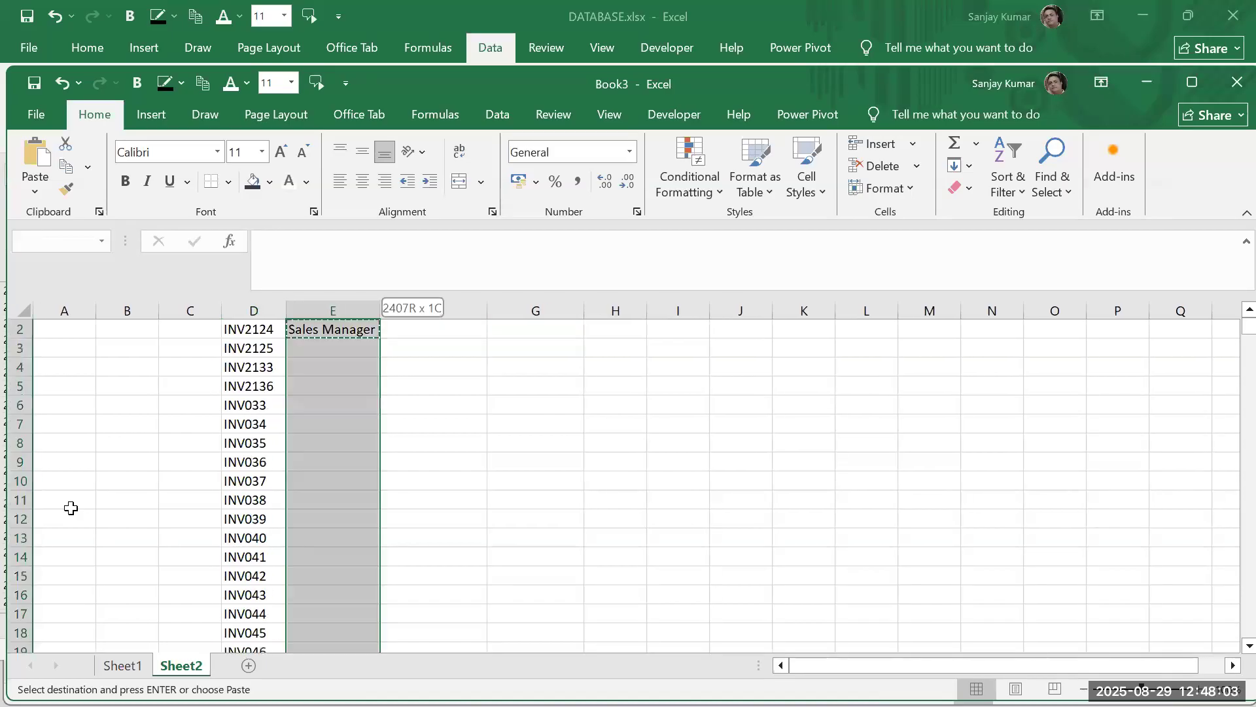
scroll(71, 508, "up", 1)
key("shift+Right")
key("shift+Right")
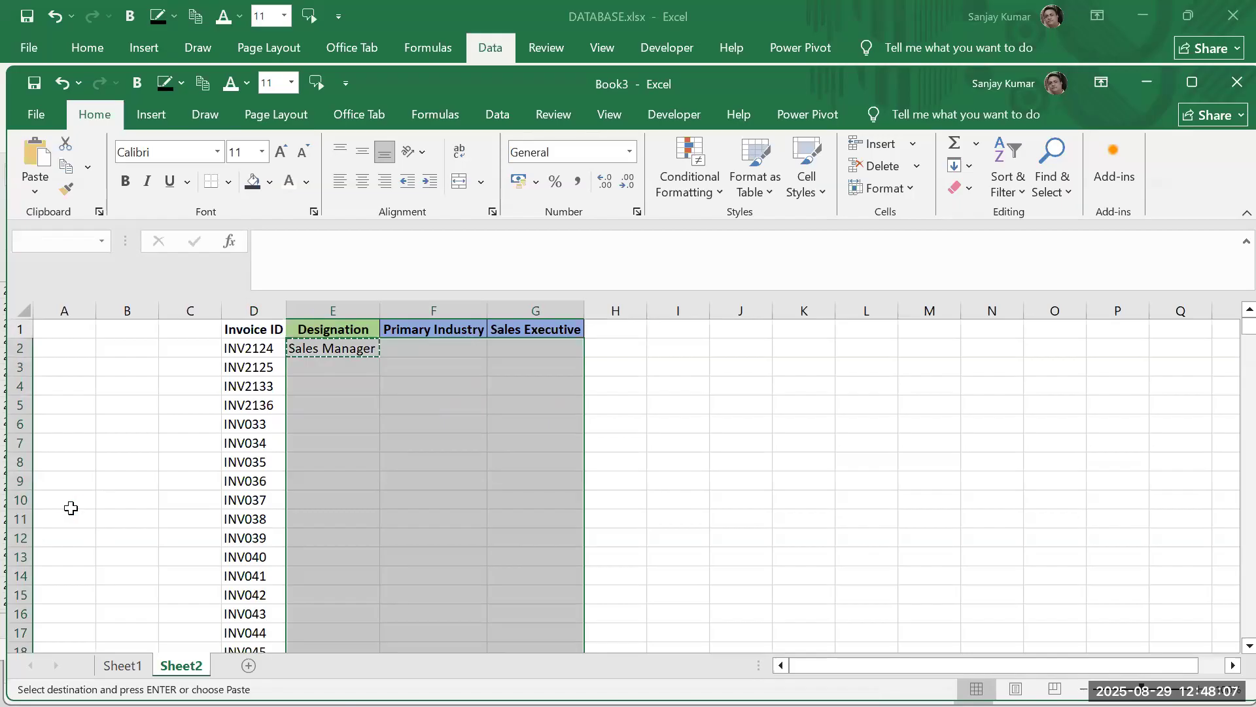
key("ctrl+v")
key("ctrl+Up")
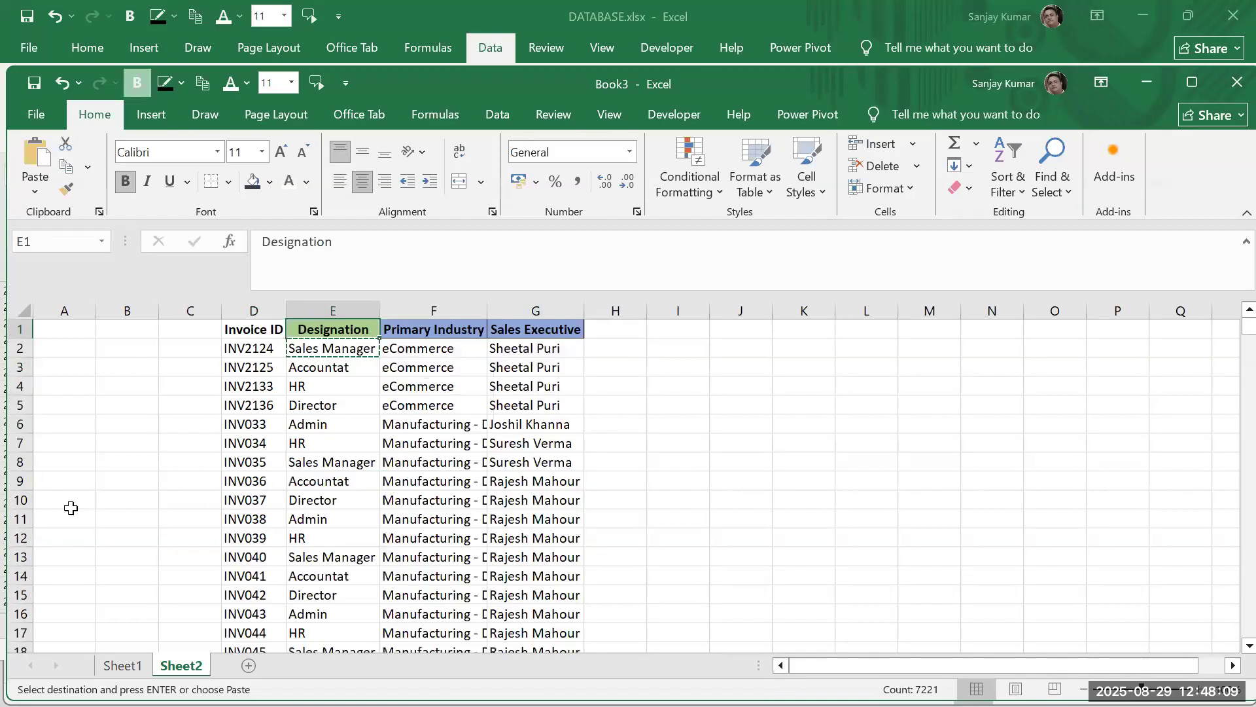
key("Escape")
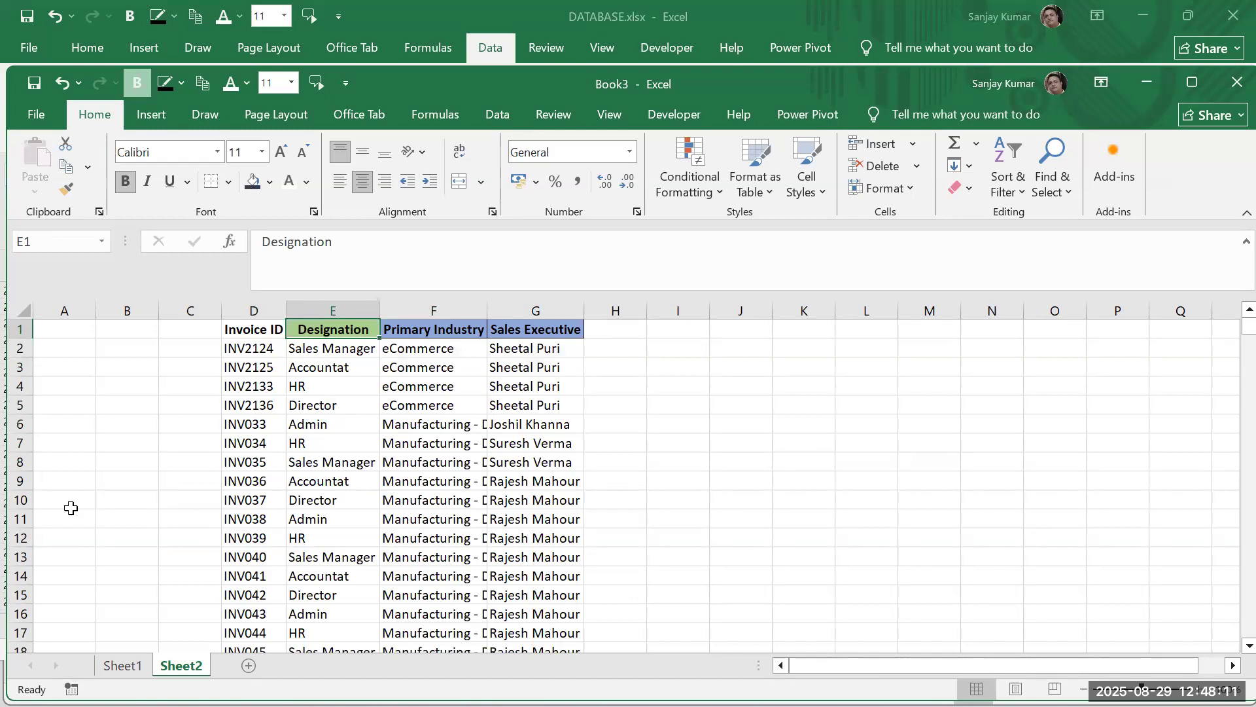
Check how far down the Invoice ID list and its lookup results extend in Sheet2
key("Down")
key("Left")
key("ctrl+shift+Down")
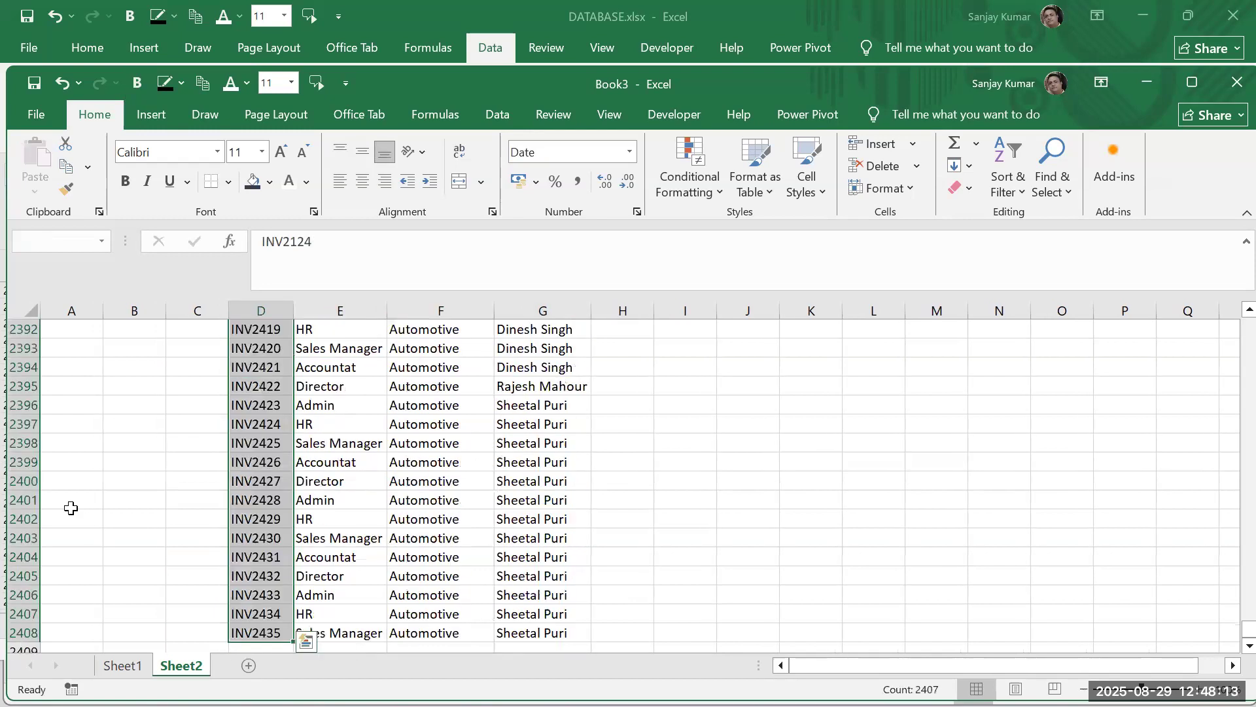
key("ctrl+Up")
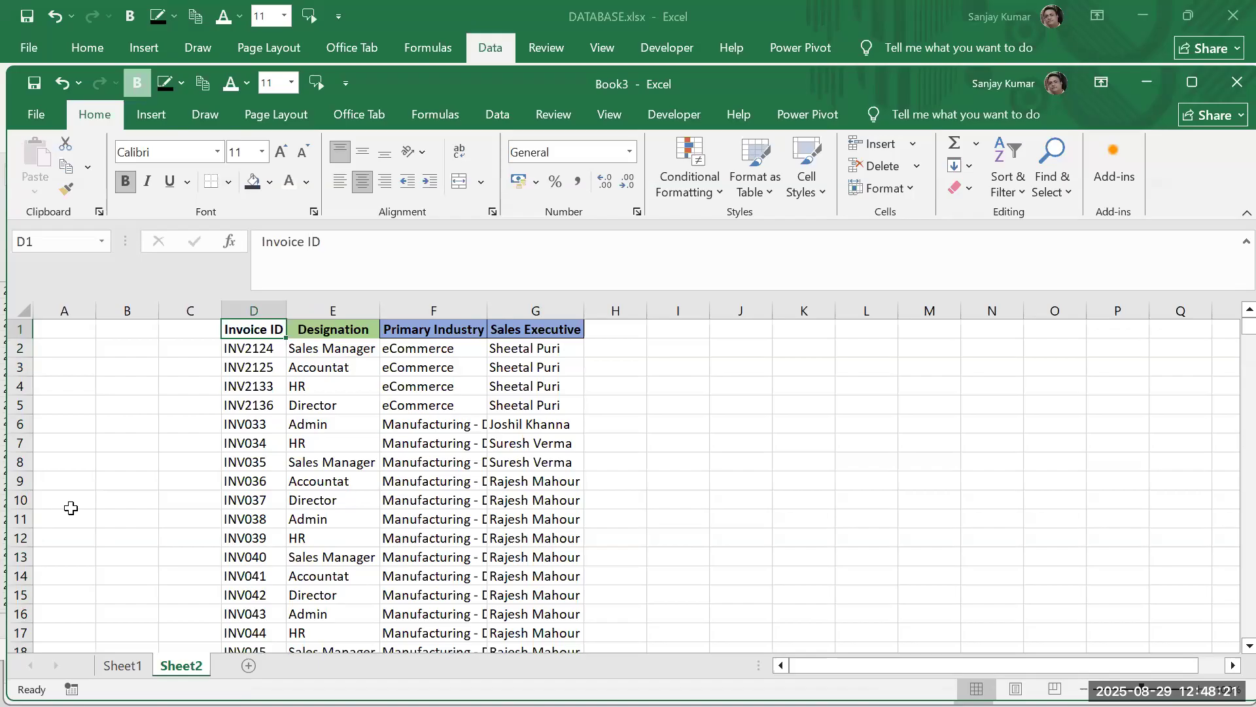
Review the lookup value, table array and column index arguments of the VLOOKUP formula in E2 without changing it
key("Down")
key("Right")
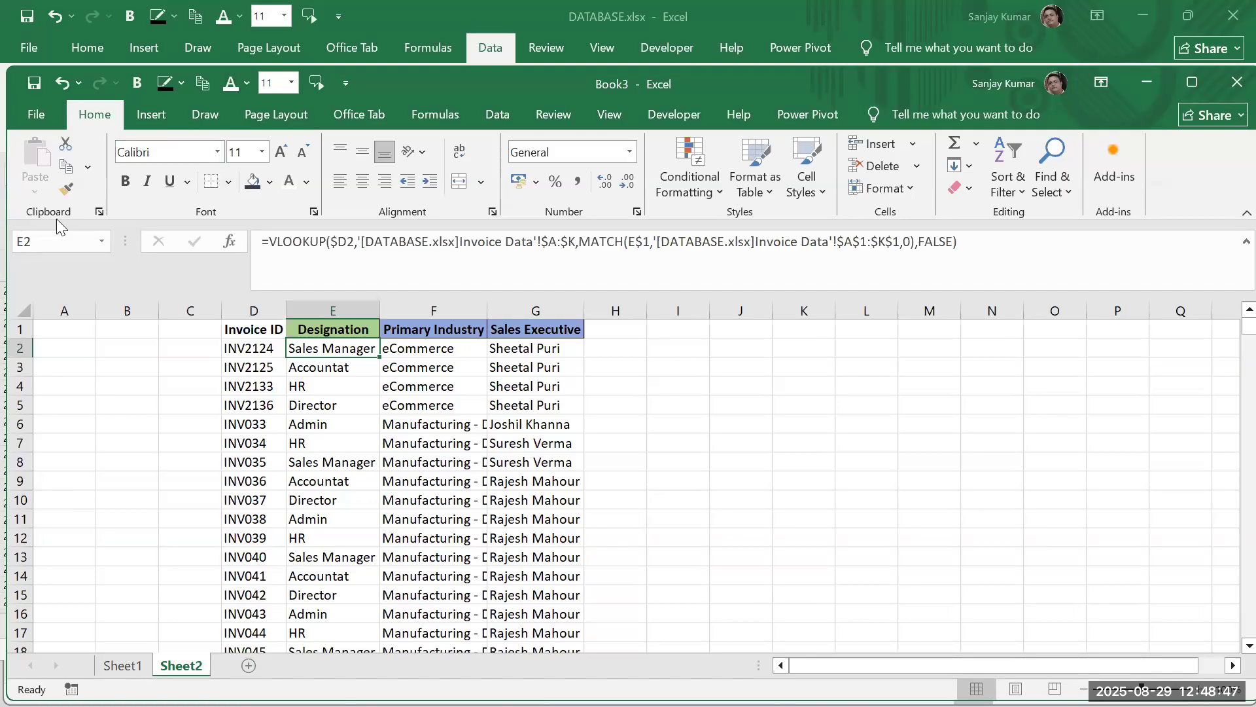
double_click(314, 348)
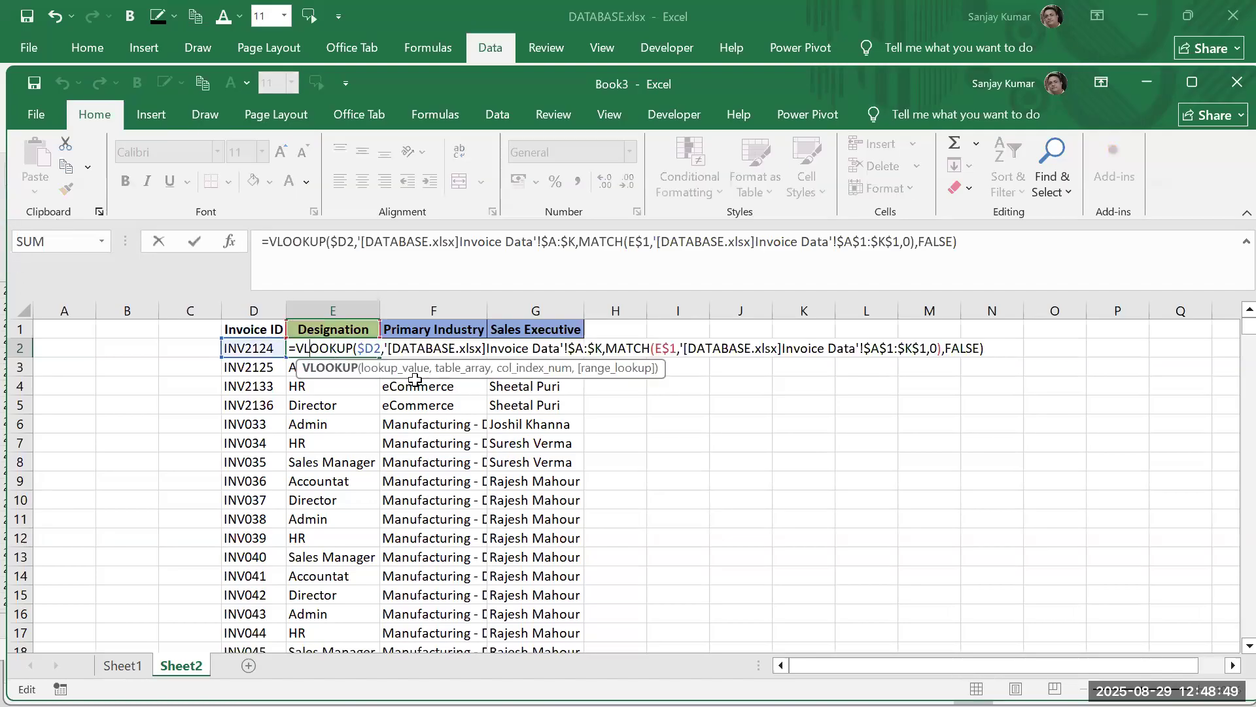
left_click(393, 367)
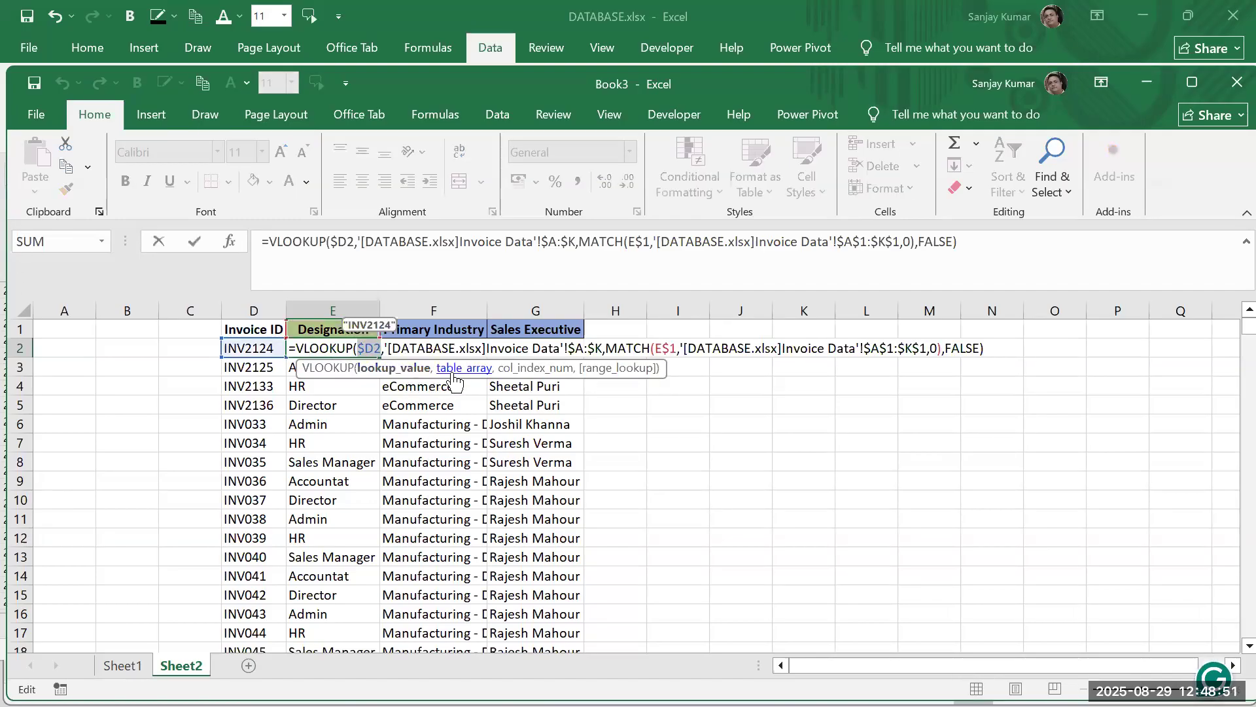
left_click(461, 368)
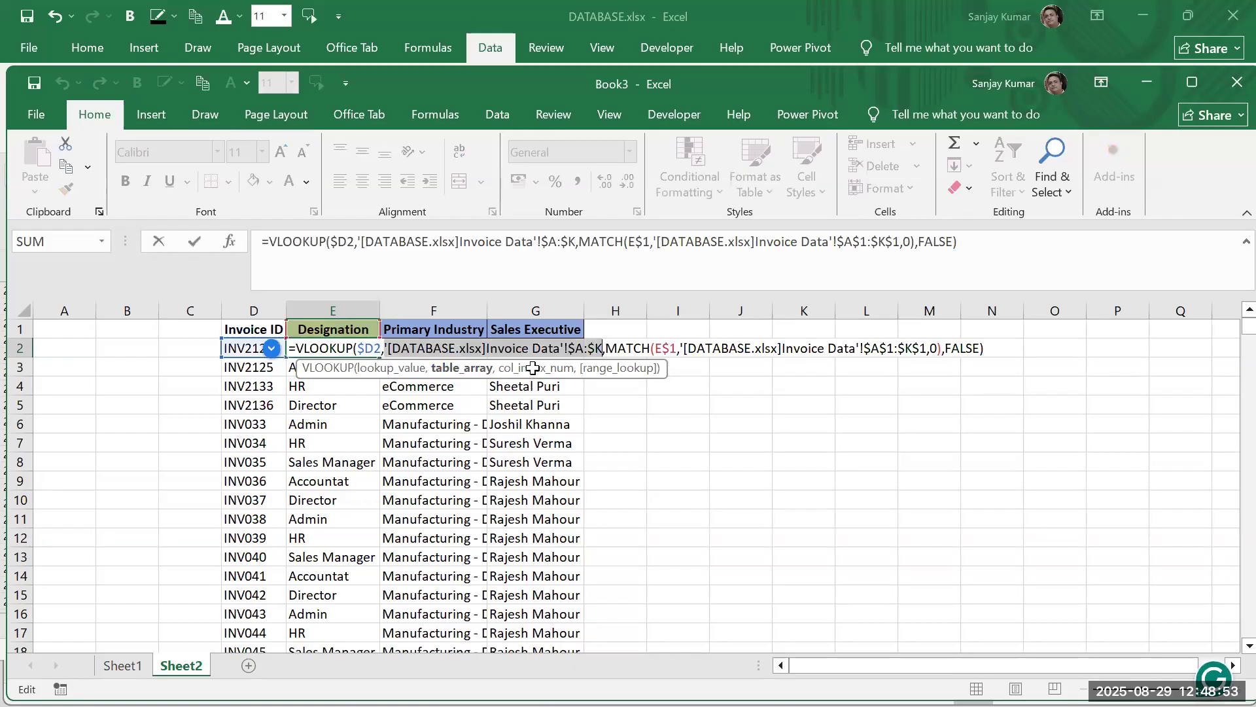
left_click(566, 368)
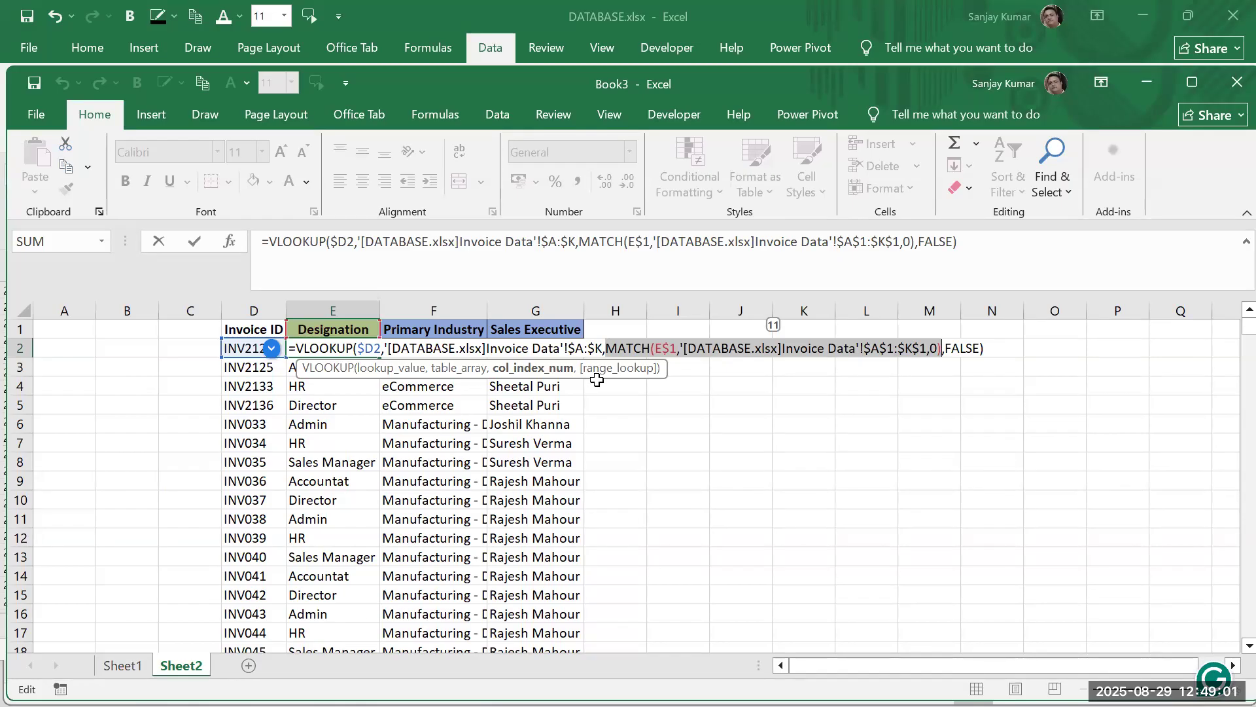
left_click(663, 494)
key("Escape")
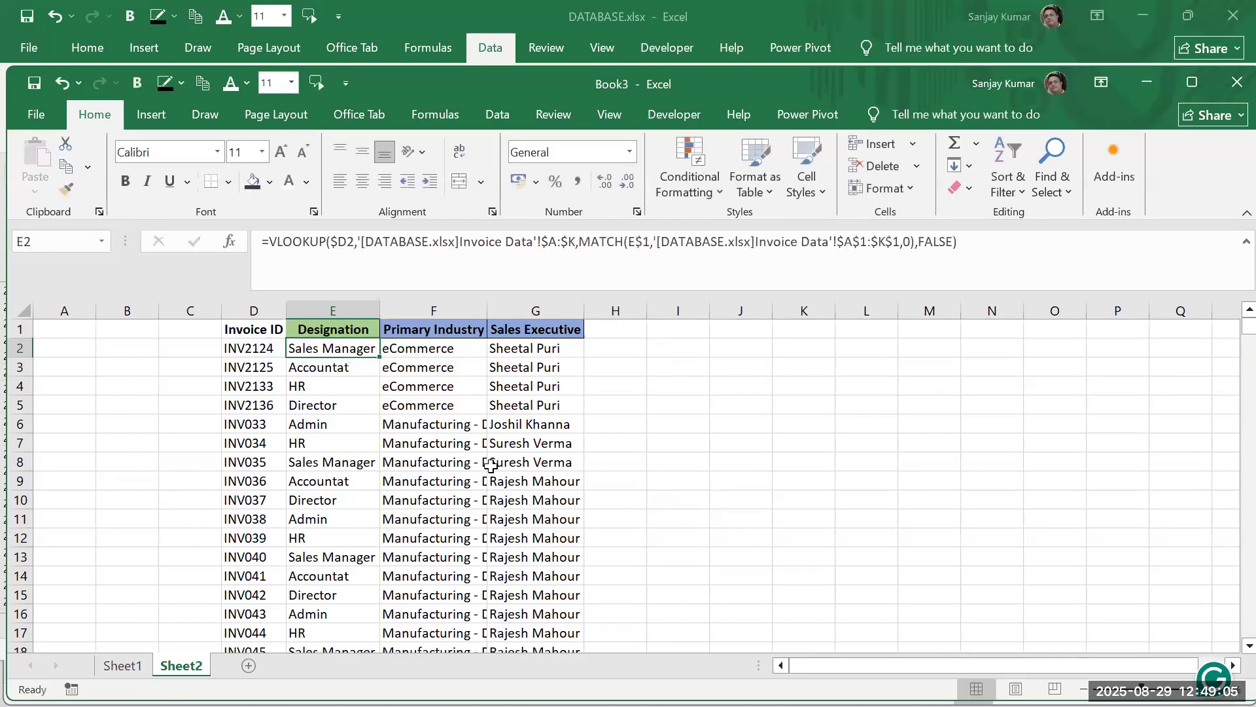
Compare Sheet2's Invoice ID, Designation, Primary Industry and Sales Executive headers with the header row of Invoice Data in DATABASE.xlsx
left_click(263, 331)
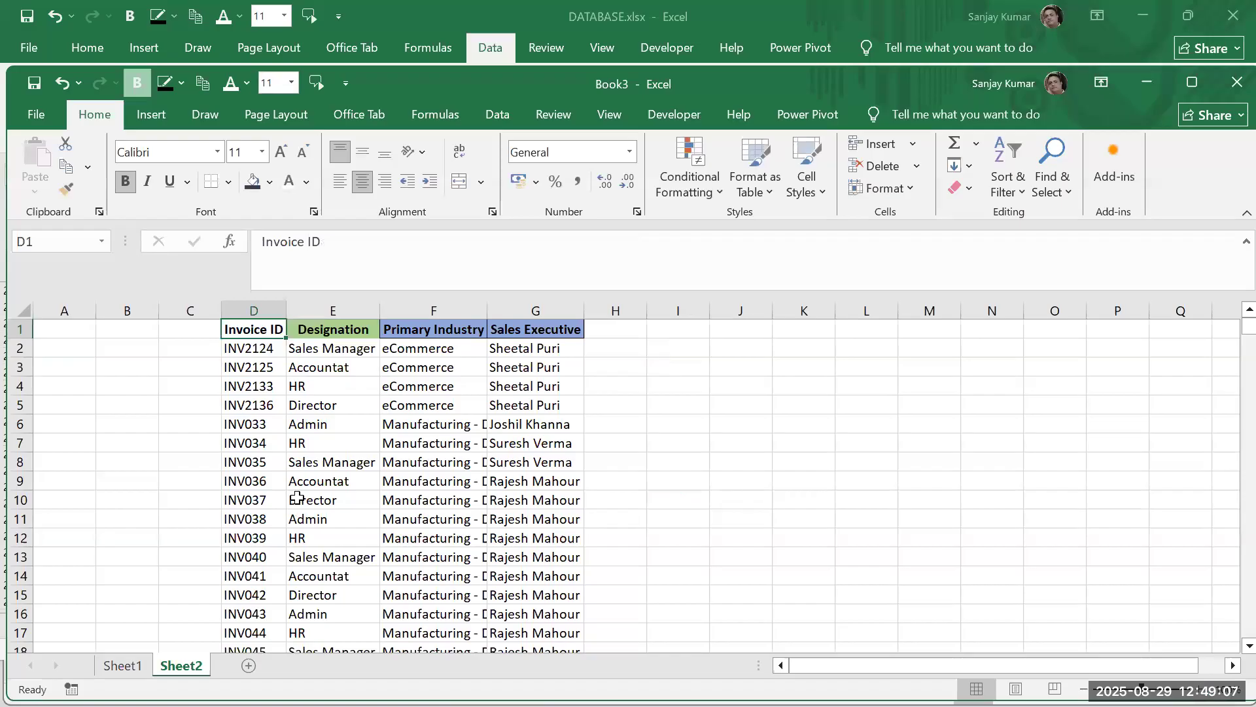
left_click_drag(366, 335, 556, 327)
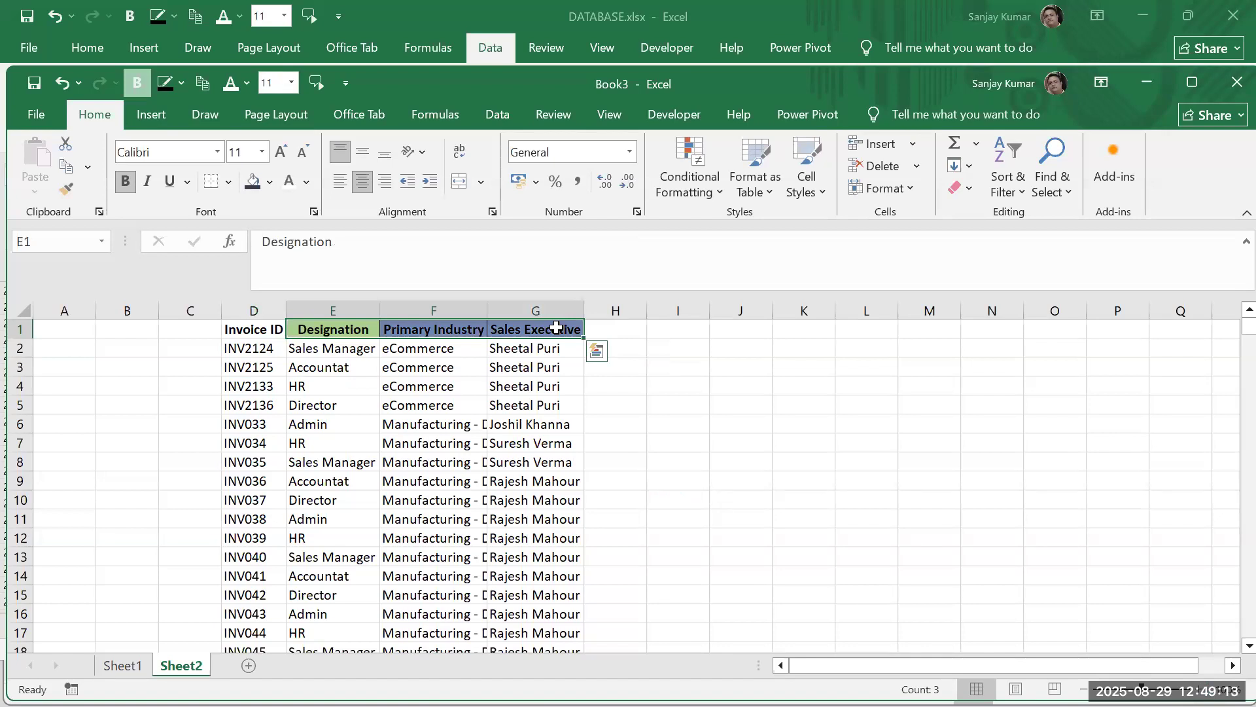
left_click(360, 328)
left_click_drag(499, 342, 519, 328)
key("alt+Tab")
left_click_drag(61, 258, 1161, 264)
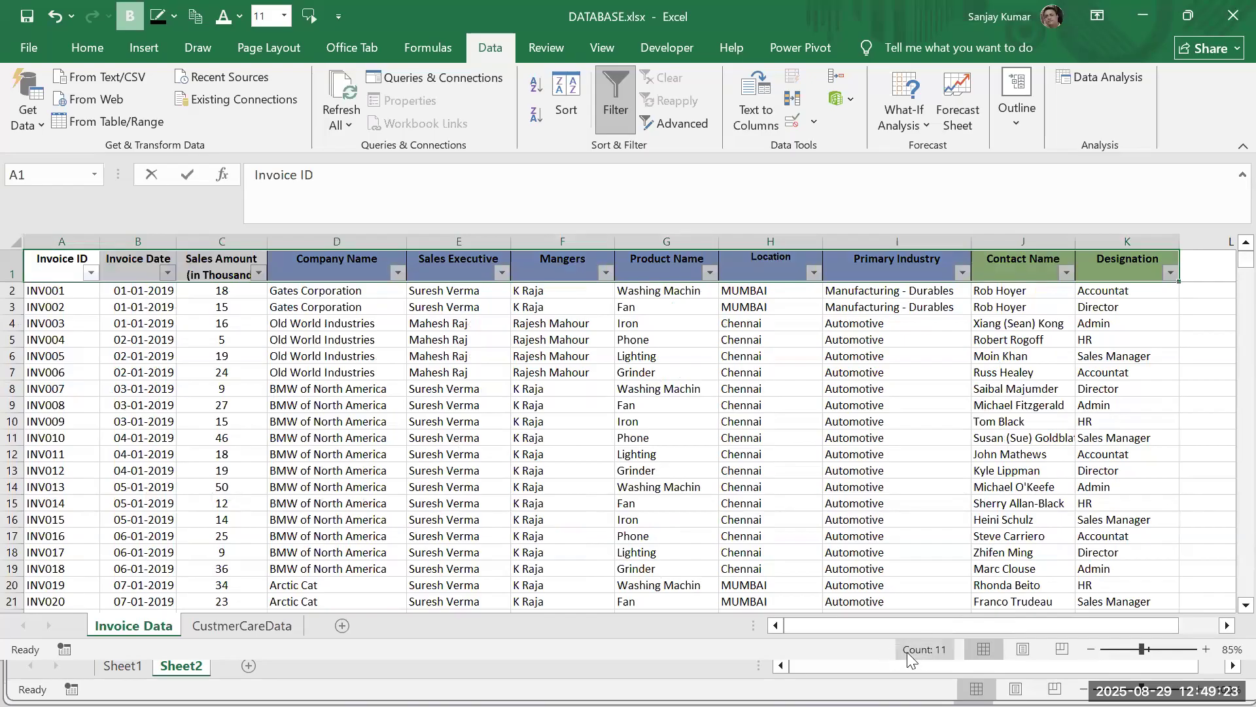
key("alt+Tab")
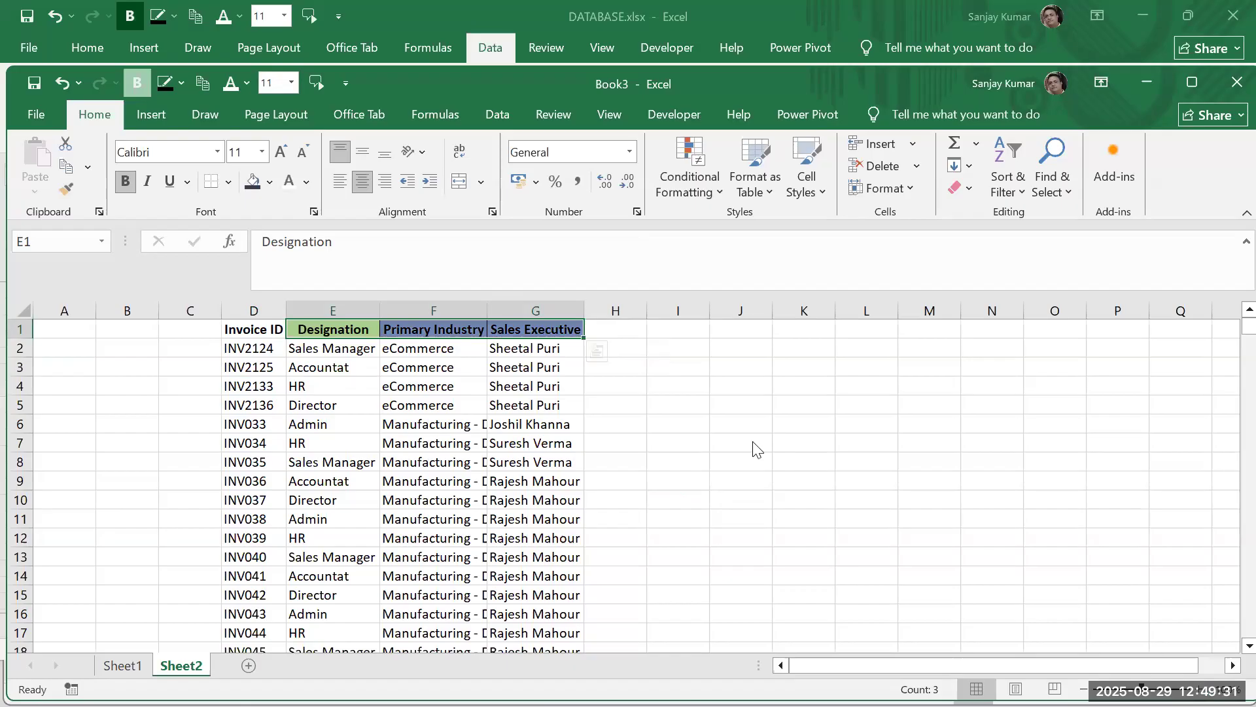
key("alt+Tab")
left_click(64, 272)
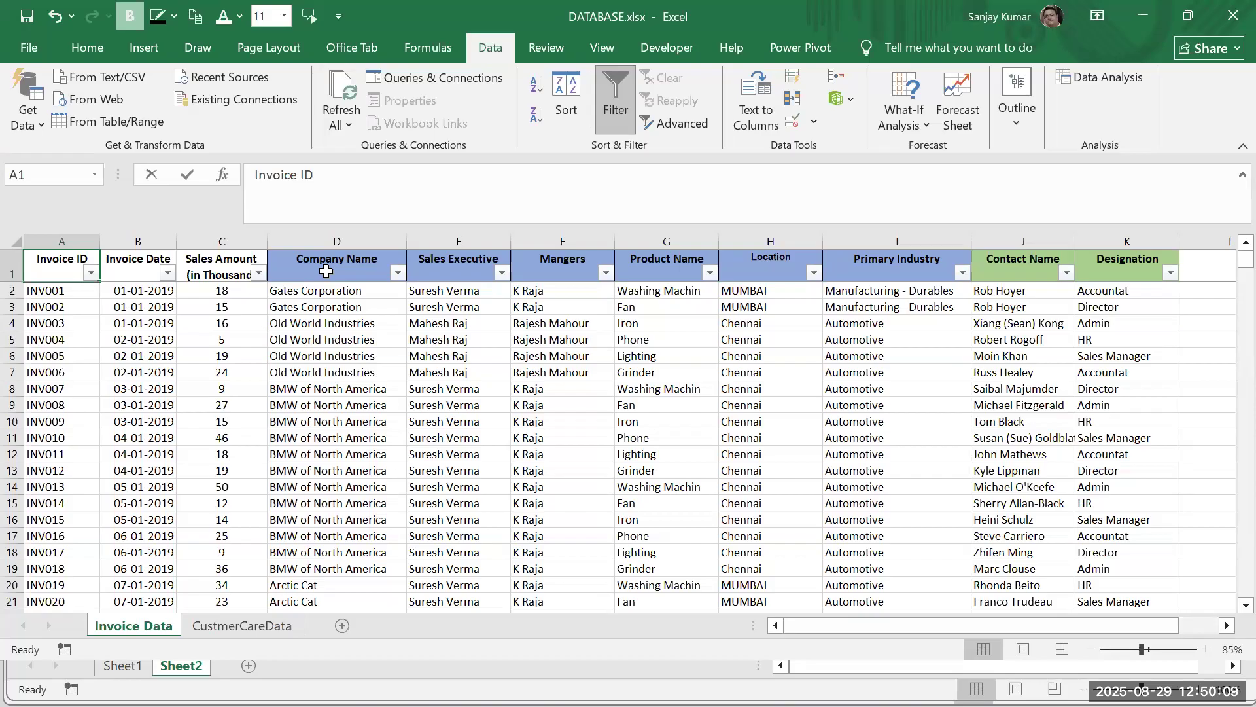
Insert a blank column between Invoice ID and Designation in Book3's Sheet2 and select the first invoice ID in D2
key("alt+Tab")
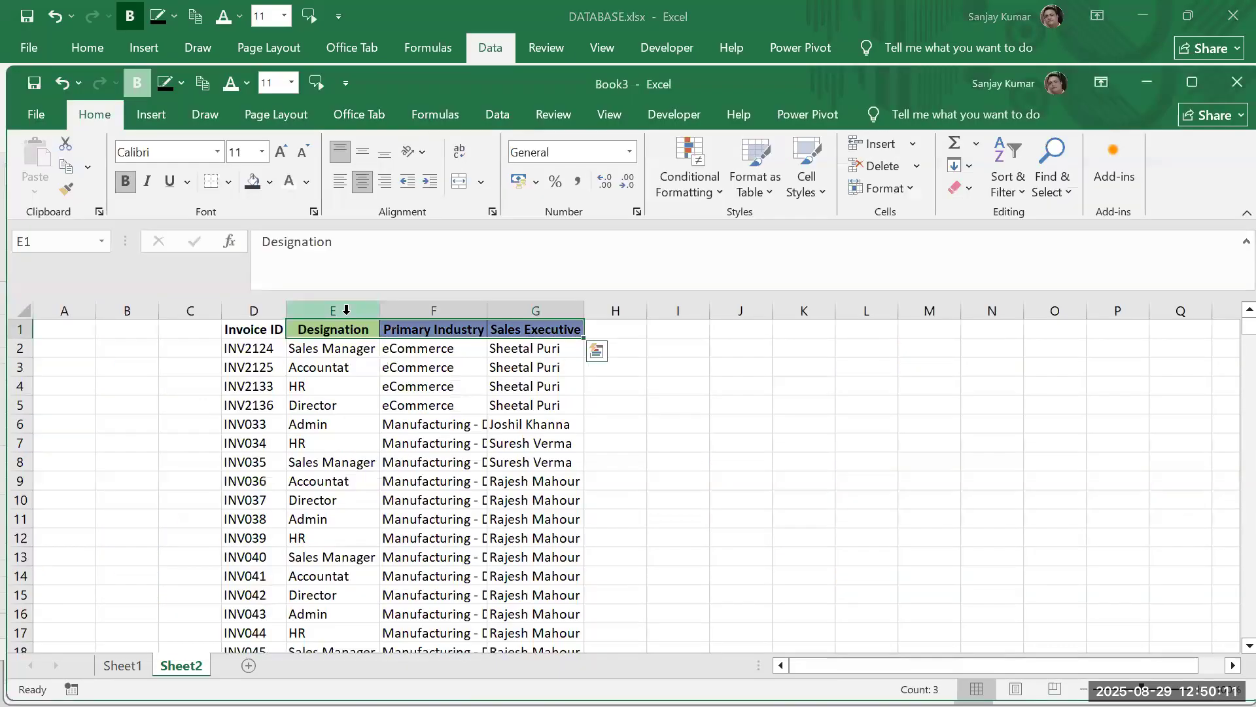
right_click(358, 376)
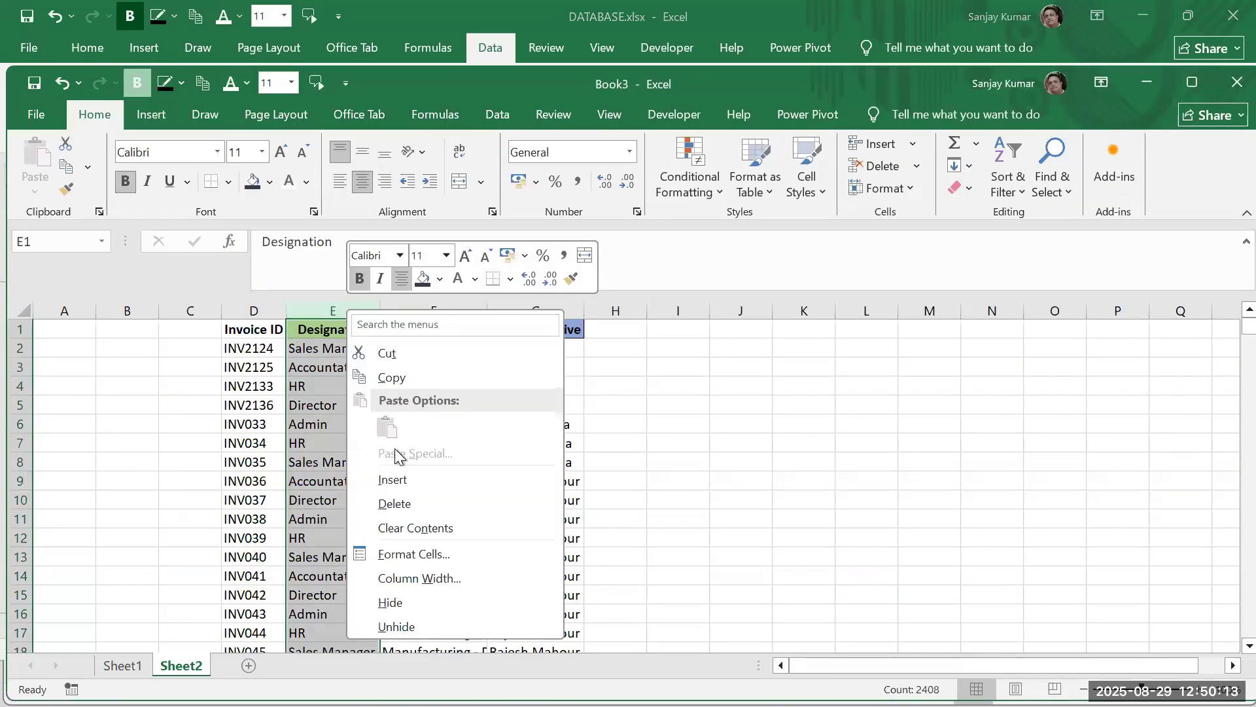
left_click(392, 481)
left_click(300, 374)
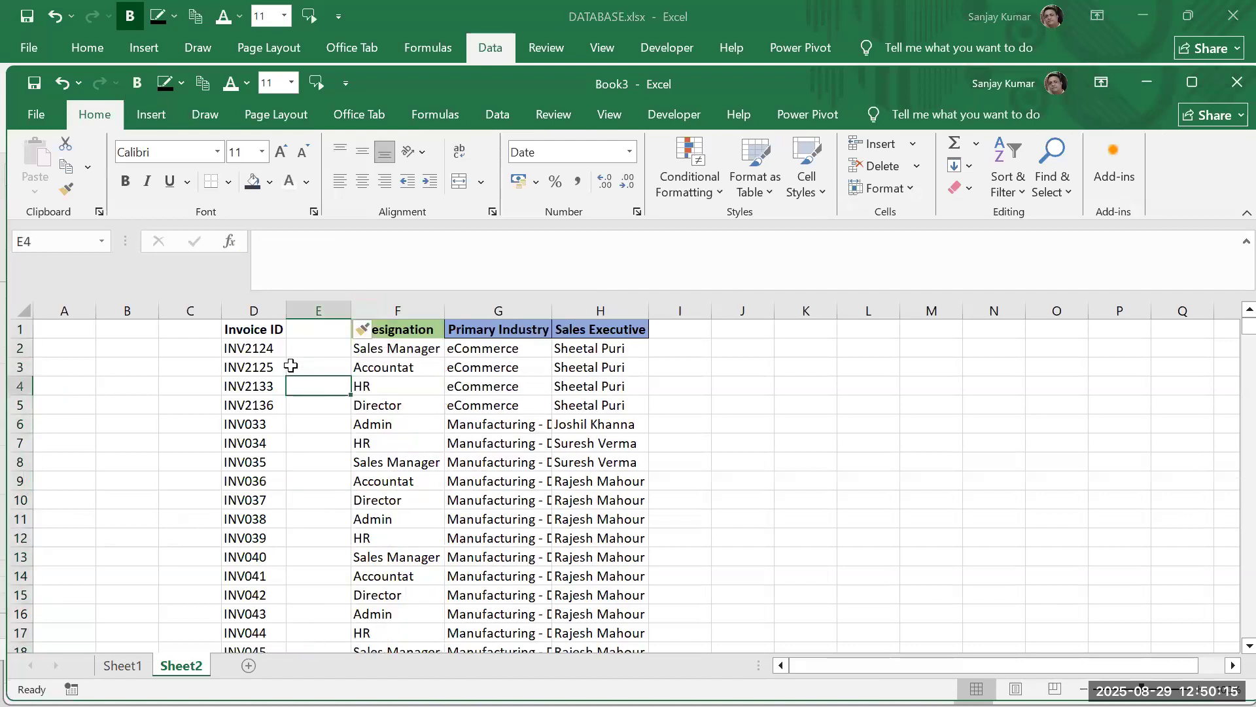
left_click(253, 354)
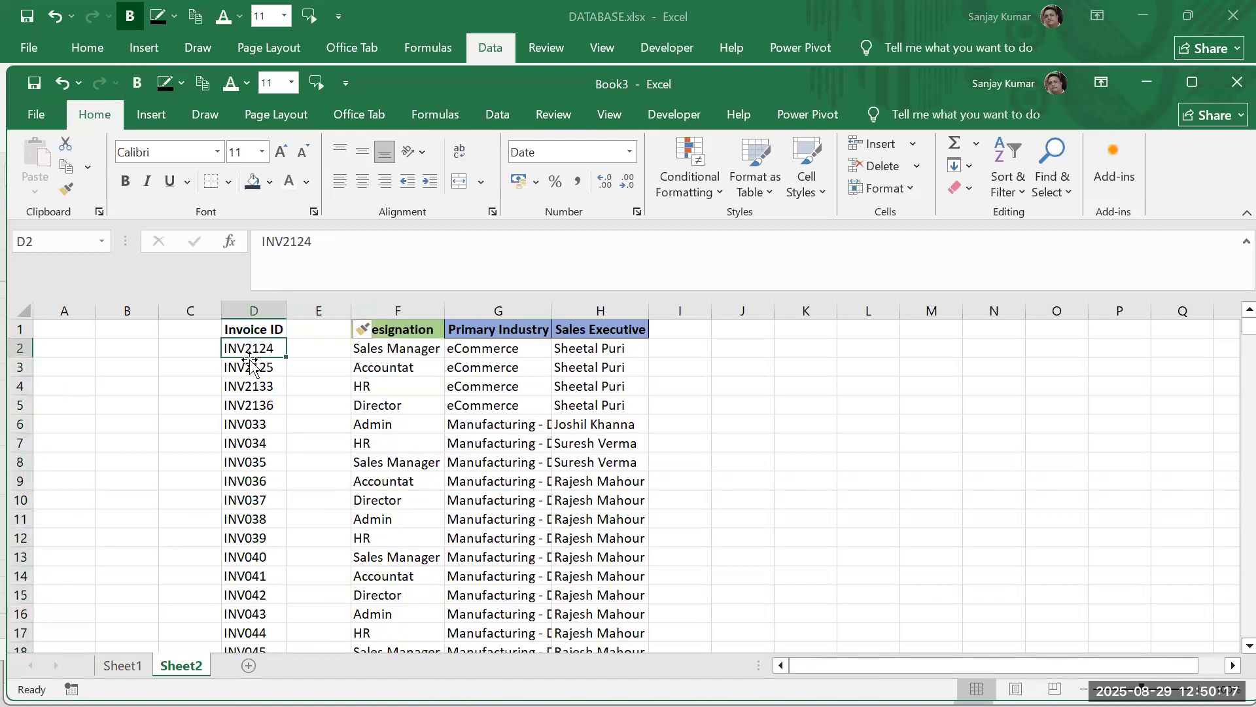
key("alt+Tab")
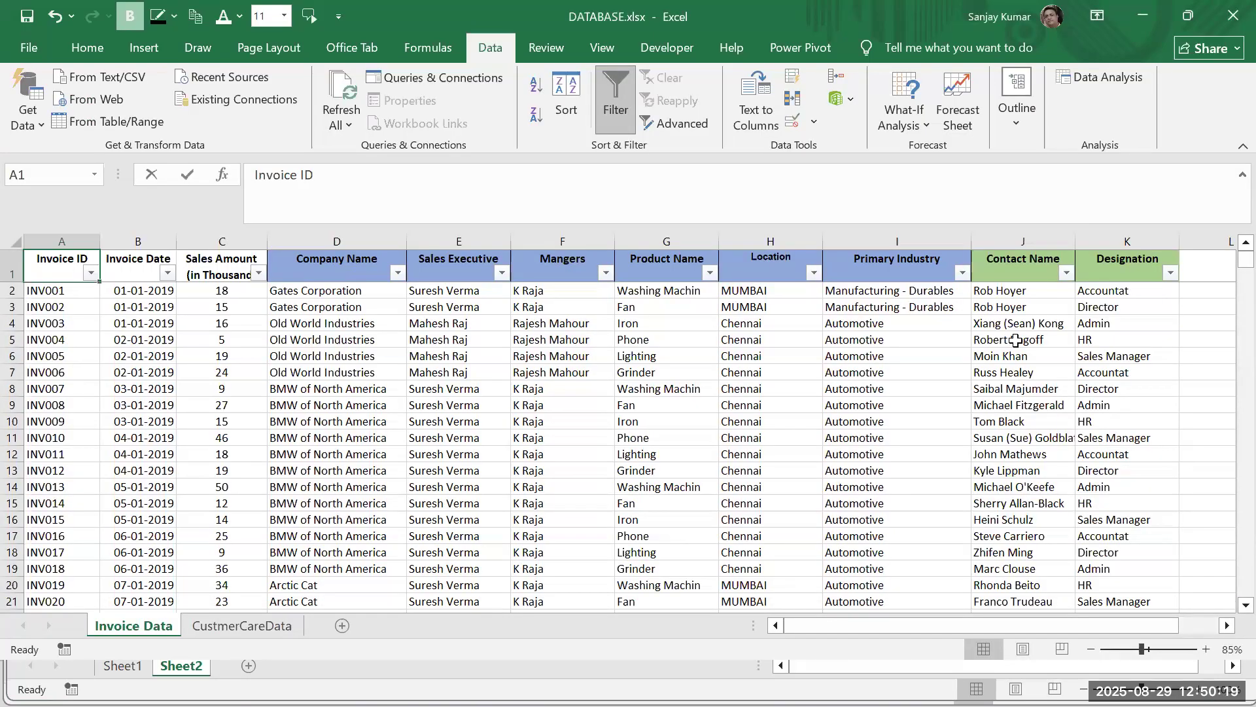
left_click(1035, 273)
key("ctrl+c")
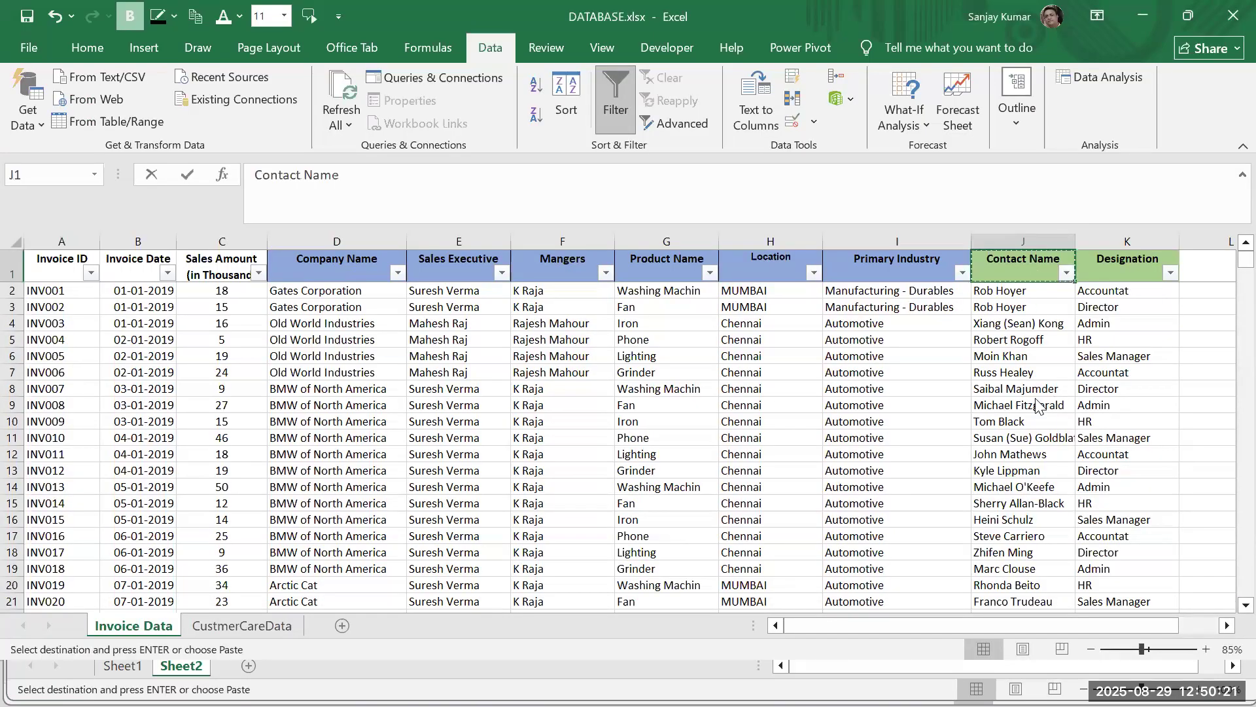
key("alt+Tab")
key("Up")
key("Right")
key("ctrl+v")
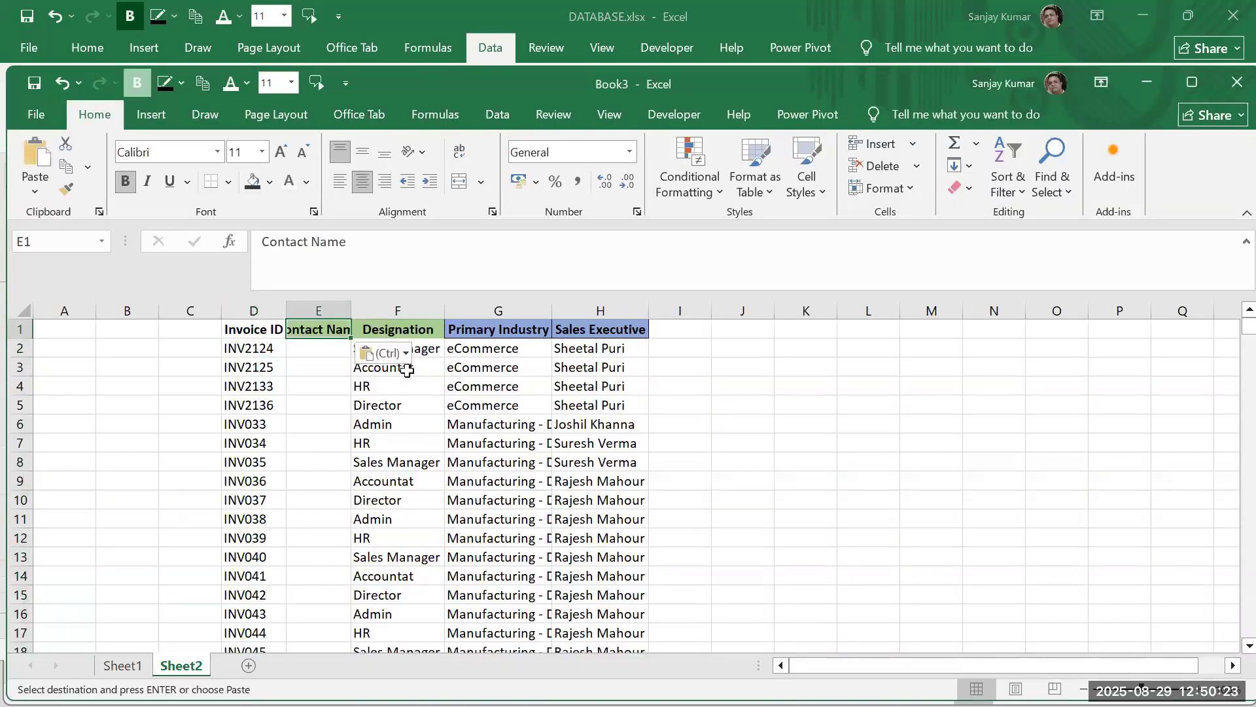
key("Delete")
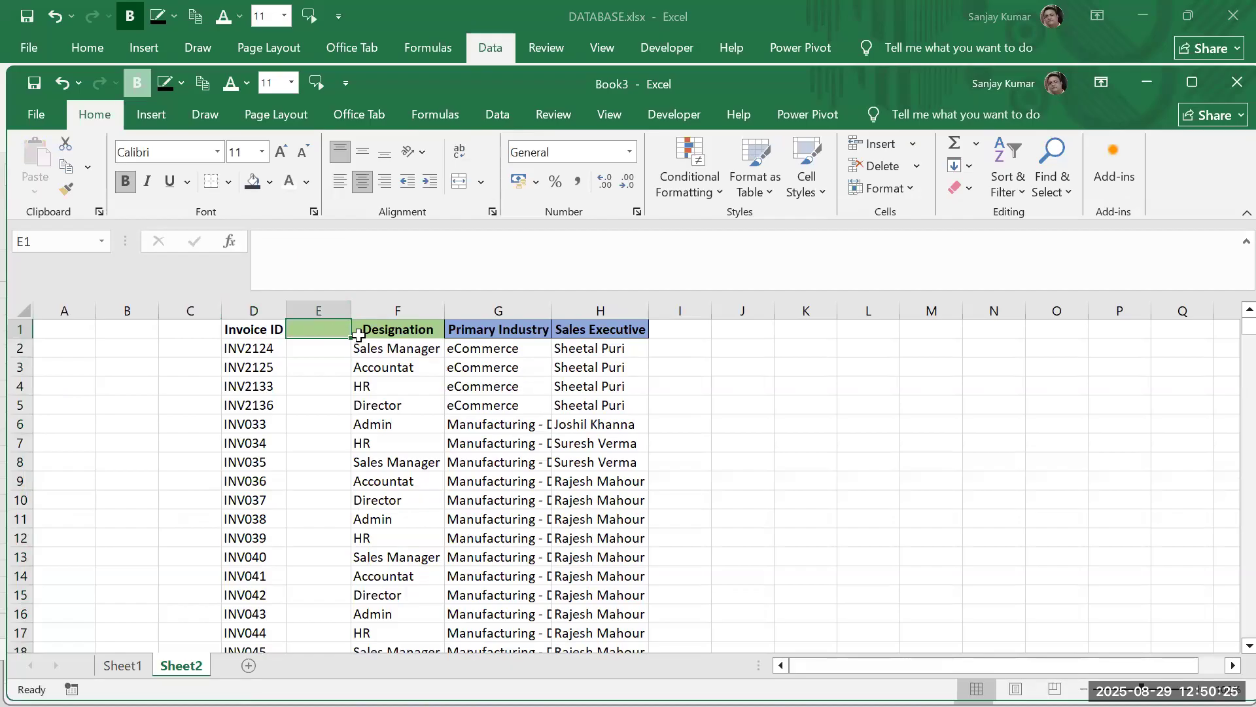
Copy the Sales Amount (in Thousand) header from Invoice Data in DATABASE.xlsx into E1 of Book3's Sheet2 and widen column E
key("alt+Tab")
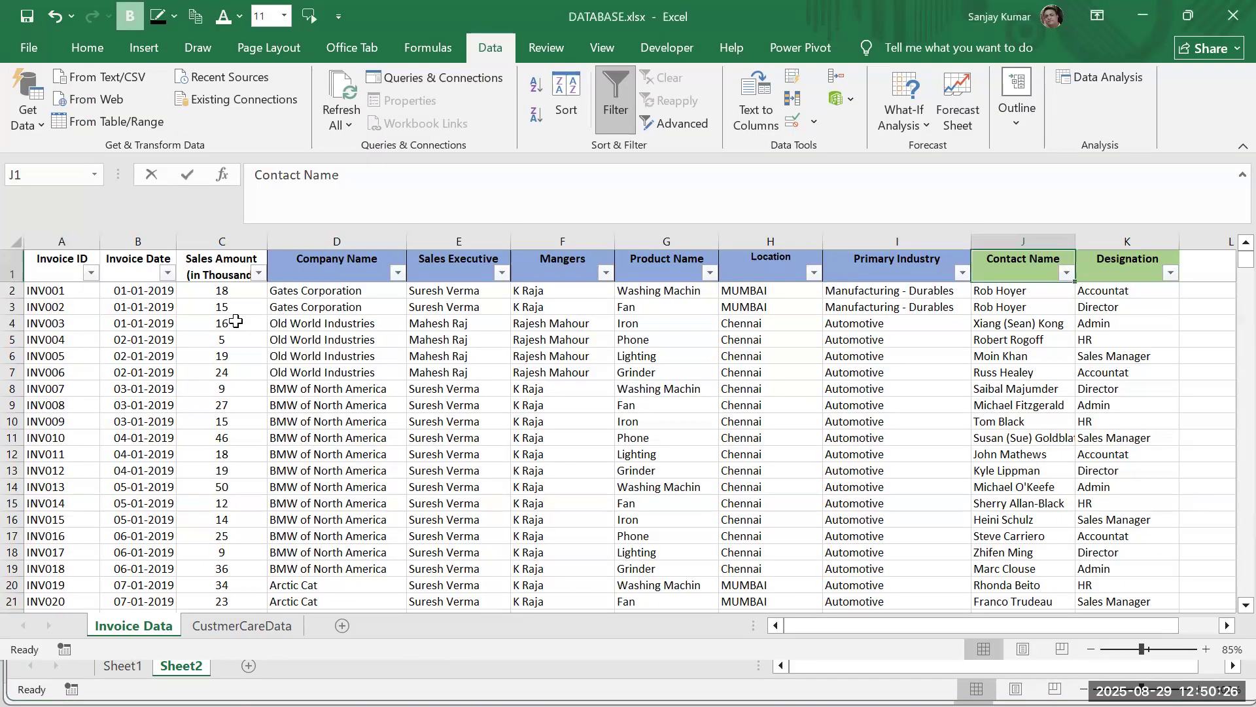
left_click(221, 264)
key("ctrl+c")
key("alt+Tab")
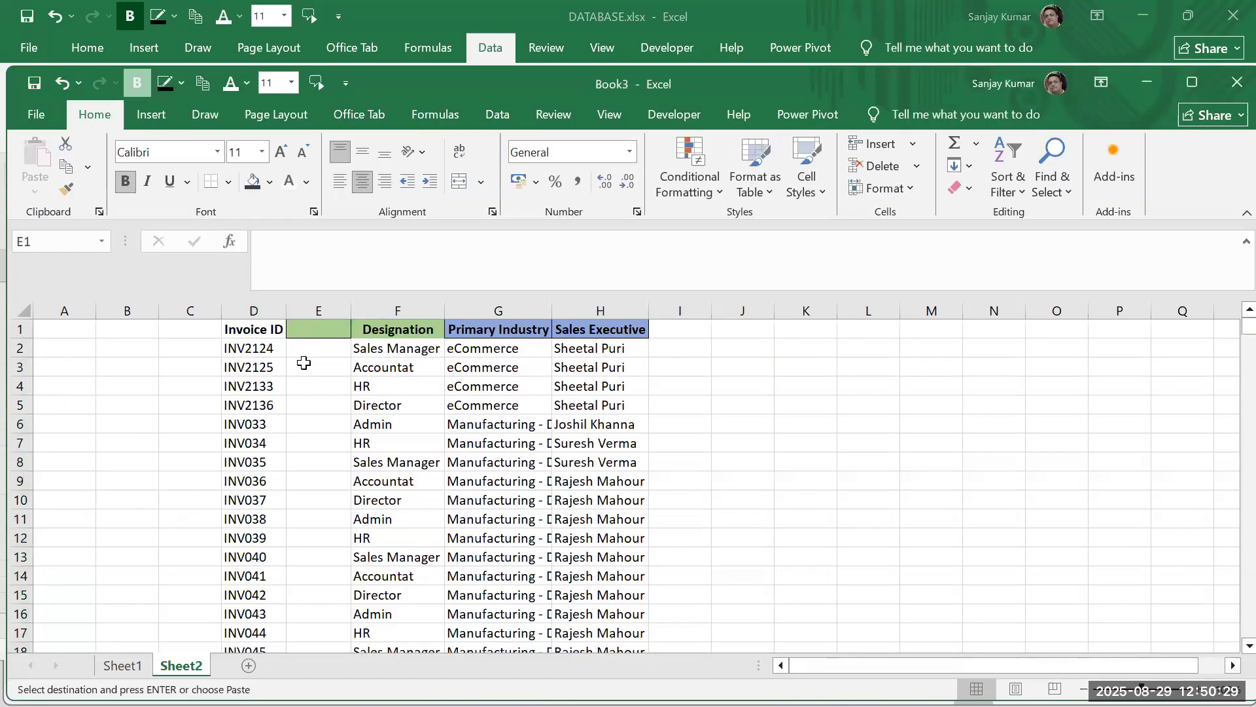
key("ctrl+v")
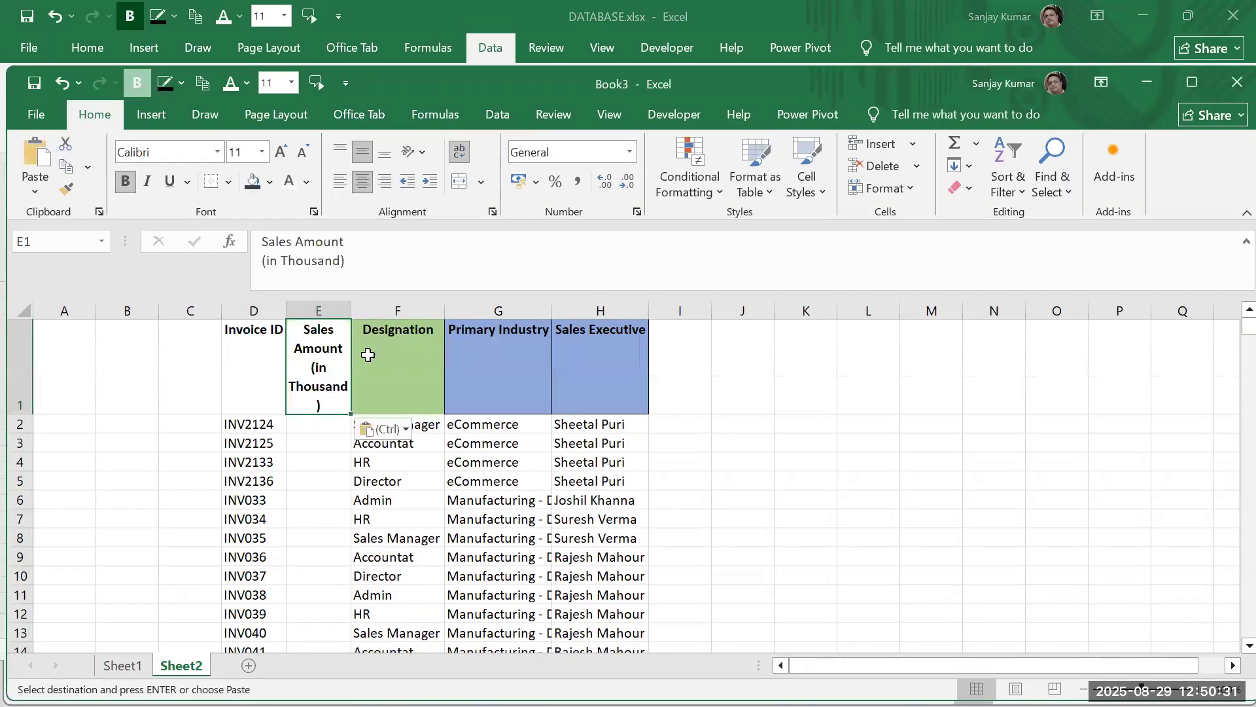
left_click_drag(350, 310, 597, 345)
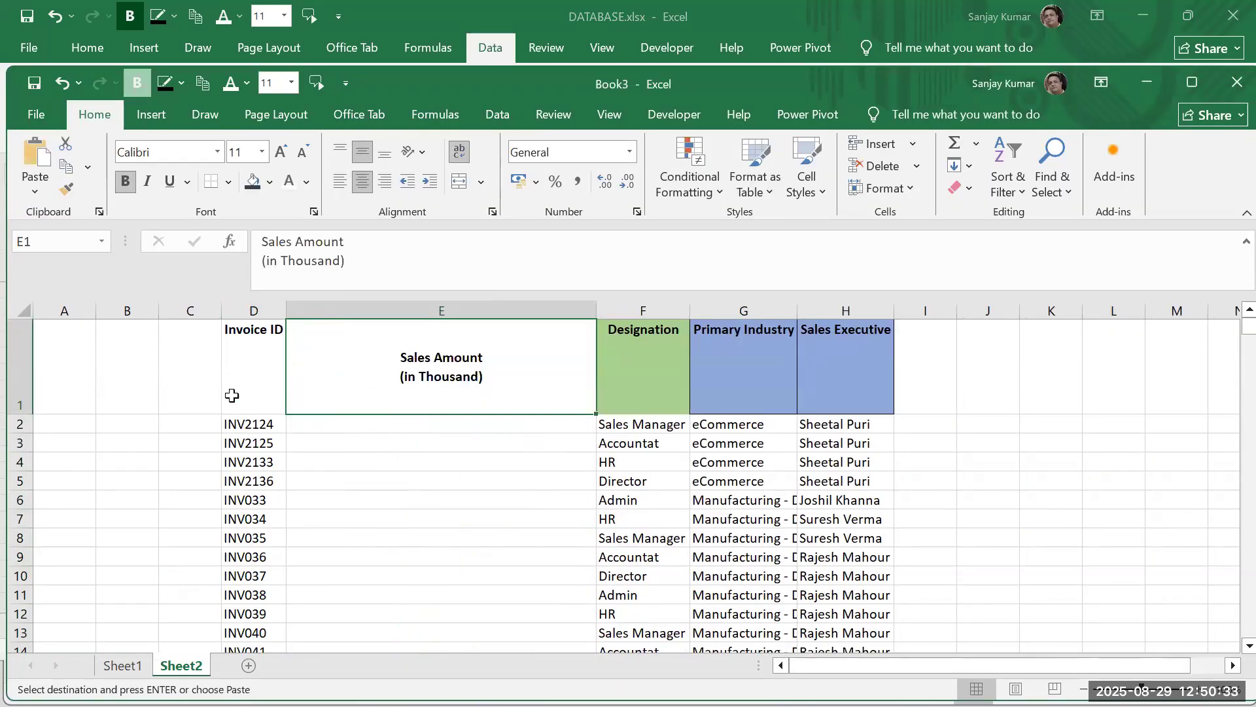
Delete columns F through J, including Designation, Primary Industry and Sales Executive, from Sheet2
mouse_move(643, 312)
left_mouse_down()
mouse_move(901, 328)
mouse_move(988, 314)
left_mouse_up()
right_click(785, 312)
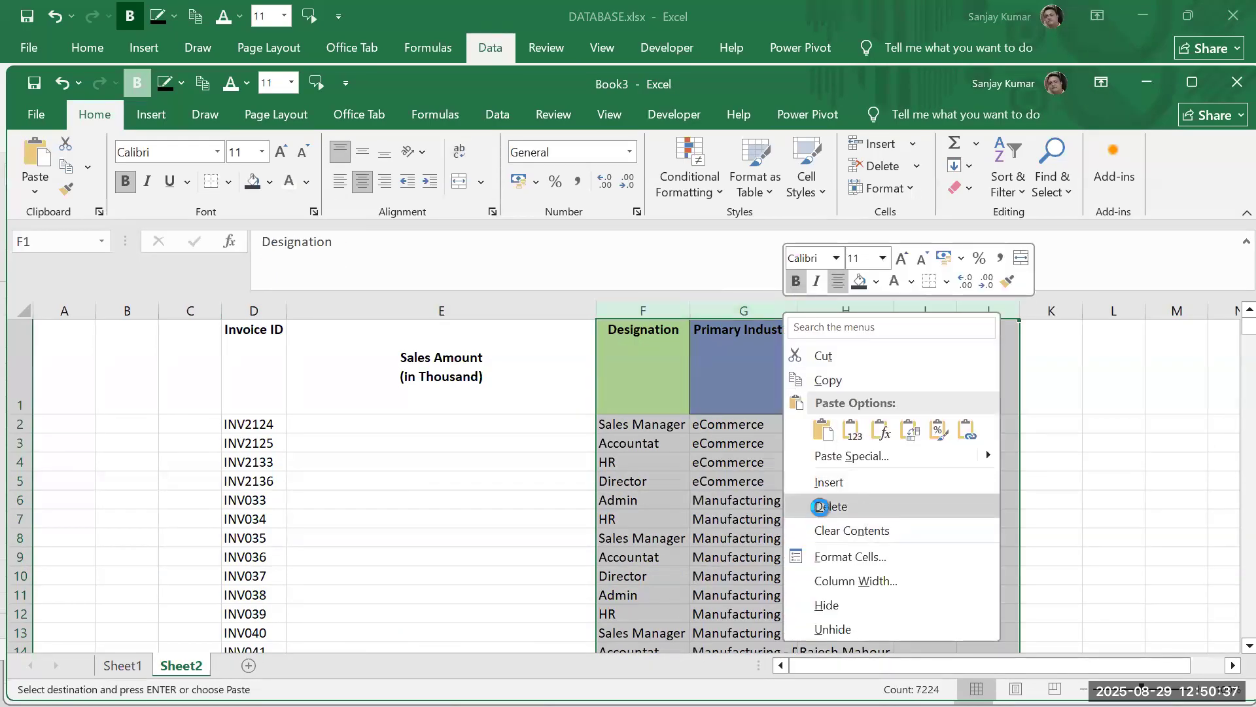
left_click(820, 506)
Enter =VLOOKUP(D2,'[DATABASE.xlsx]Invoice Data'!$A:$C,3,0) in E2 to look up the sales amount for the first invoice ID
left_click(423, 364)
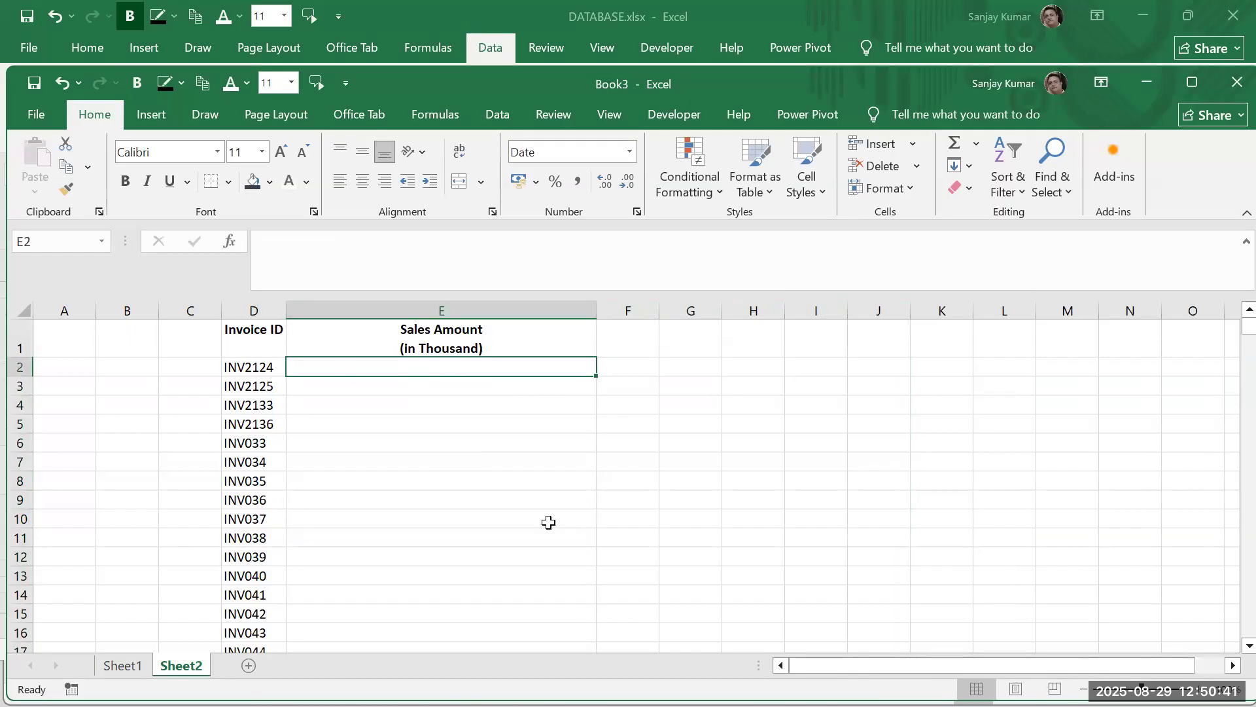
type("=")
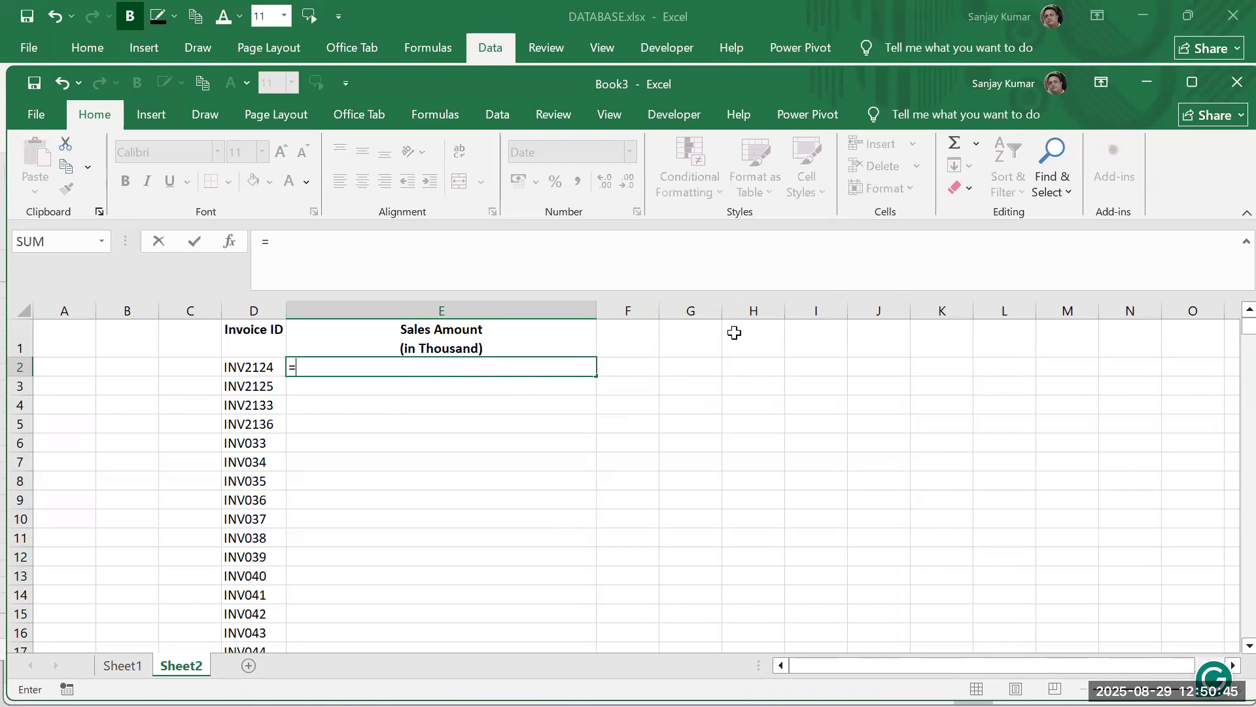
type("vlookup(")
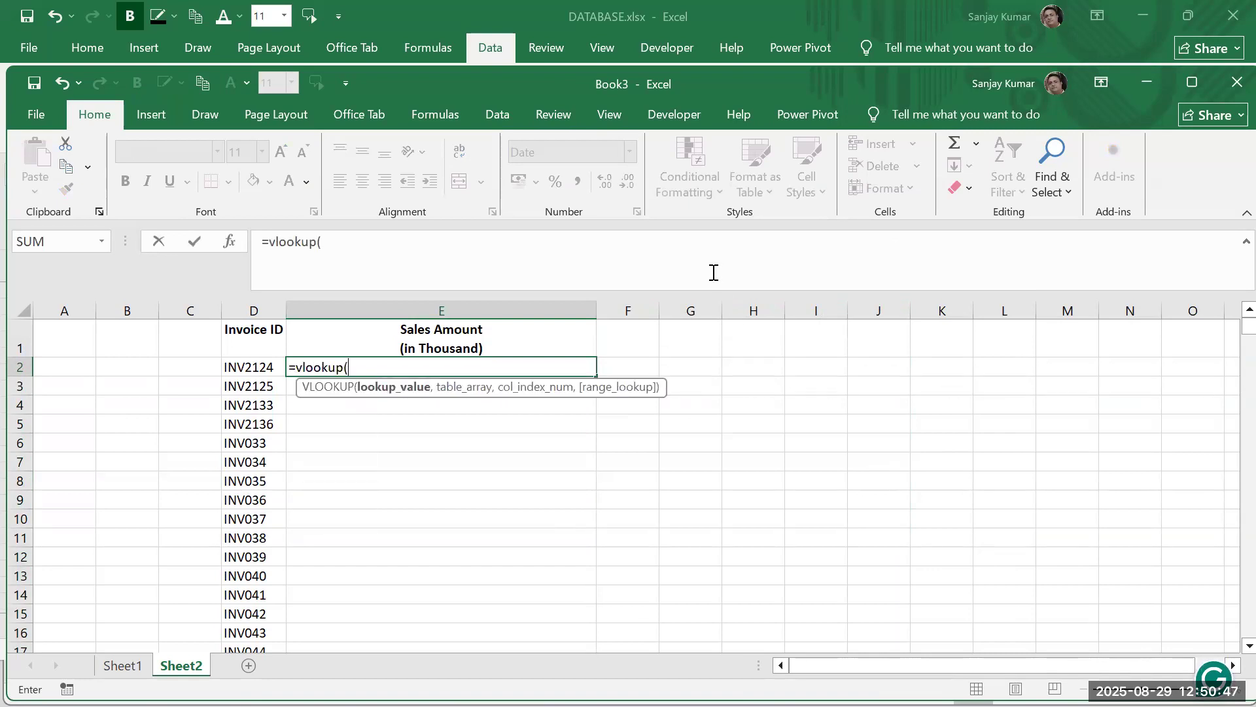
key("Left")
type(",")
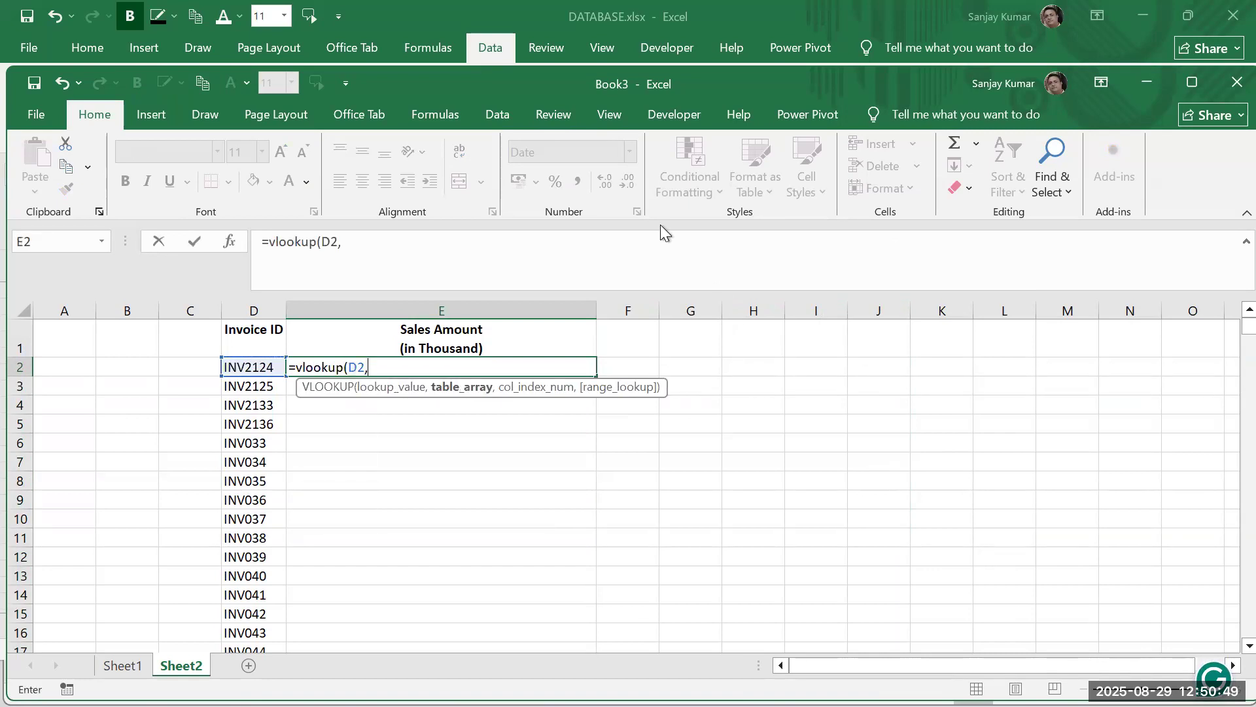
left_click(4, 177)
left_click_drag(58, 242, 241, 276)
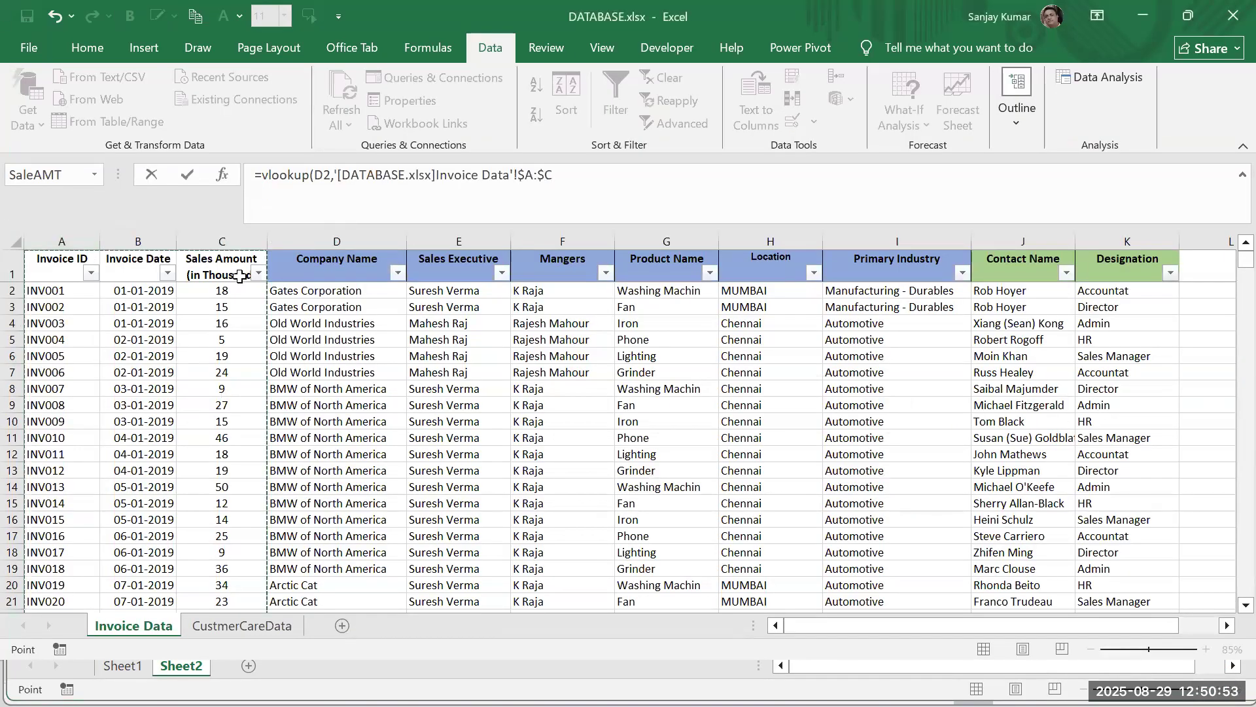
type(",3,0)")
key("ctrl+Return")
Set the number format of column E to General
key("Left")
key("Right")
right_click(408, 309)
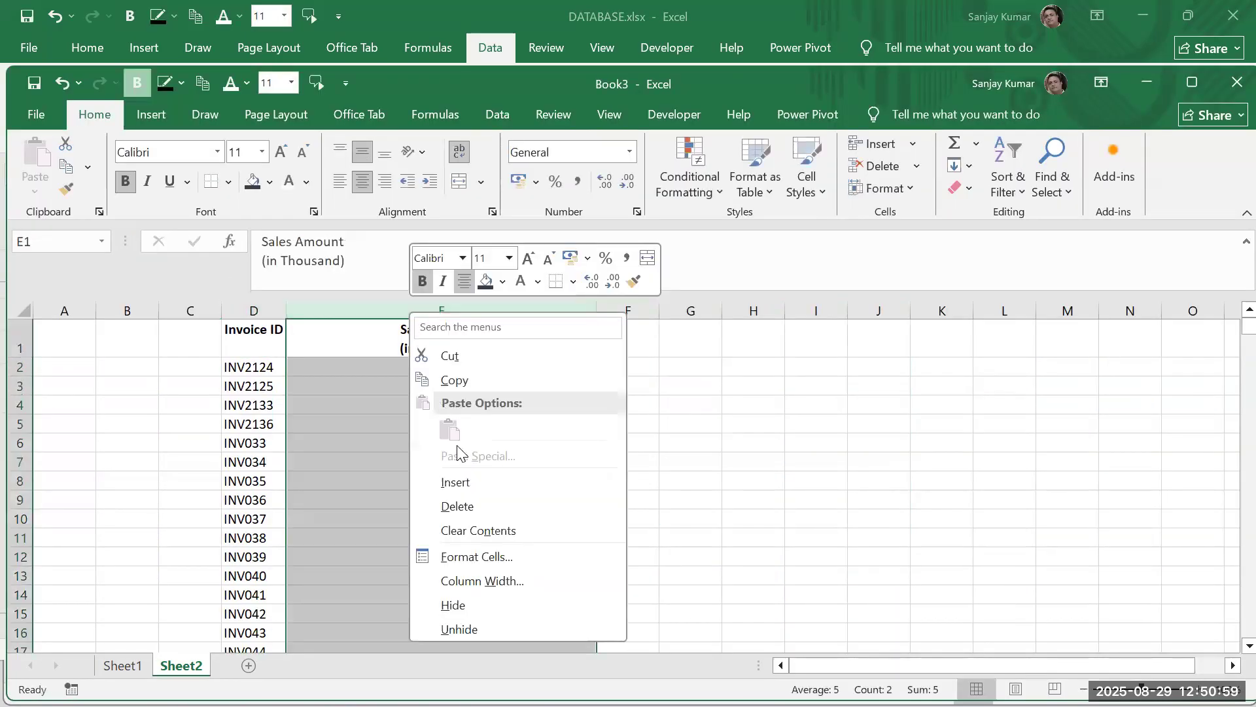
left_click(484, 556)
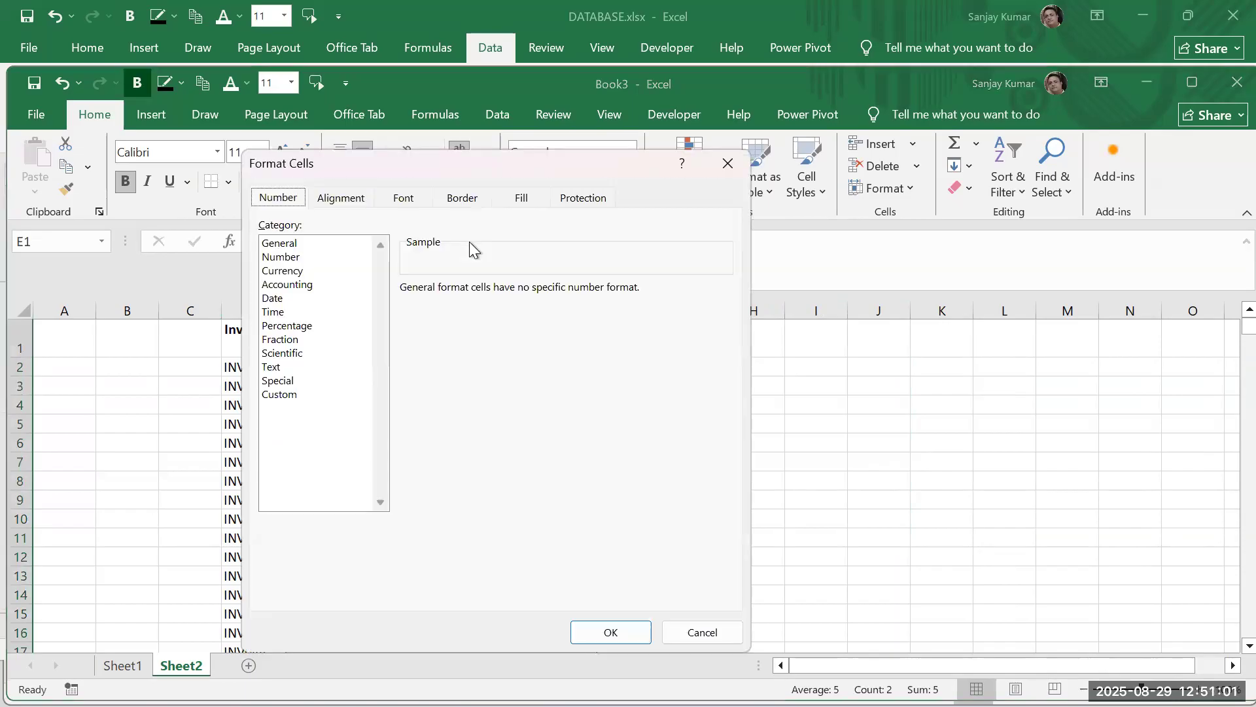
left_click(276, 243)
left_click(606, 630)
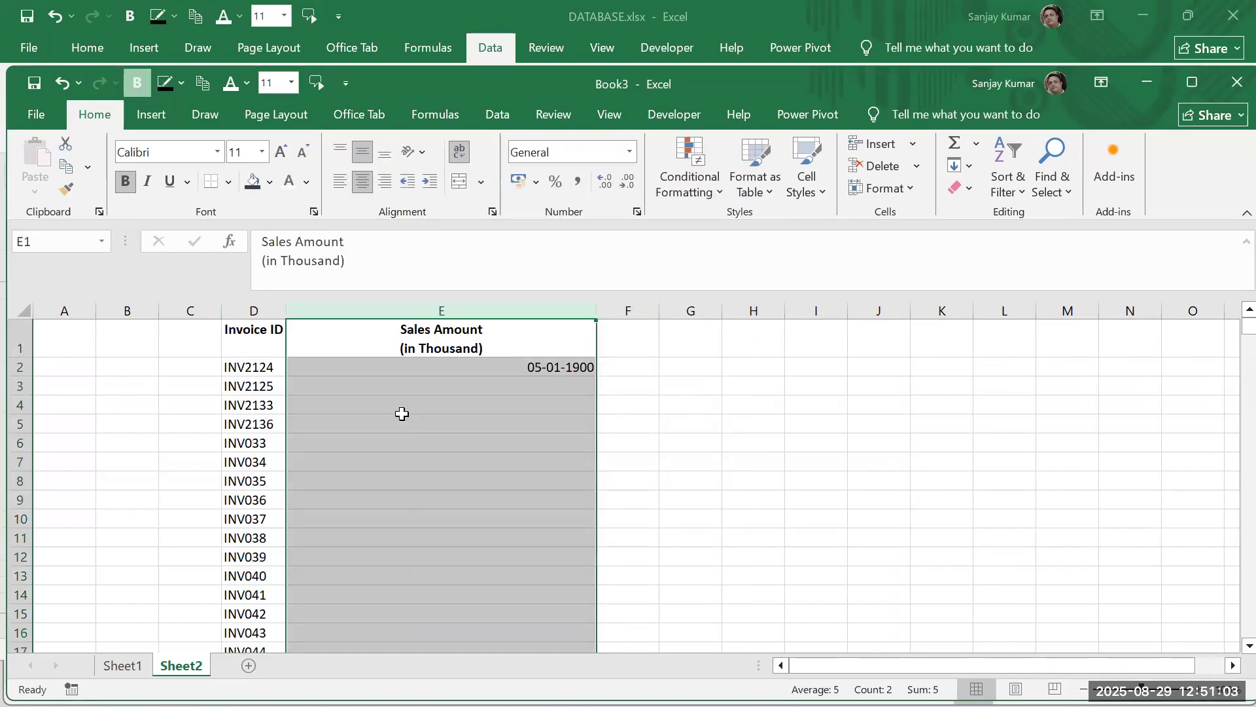
Fill the E2 lookup formula down the whole Invoice ID list and narrow the Sales Amount column
left_click(394, 385)
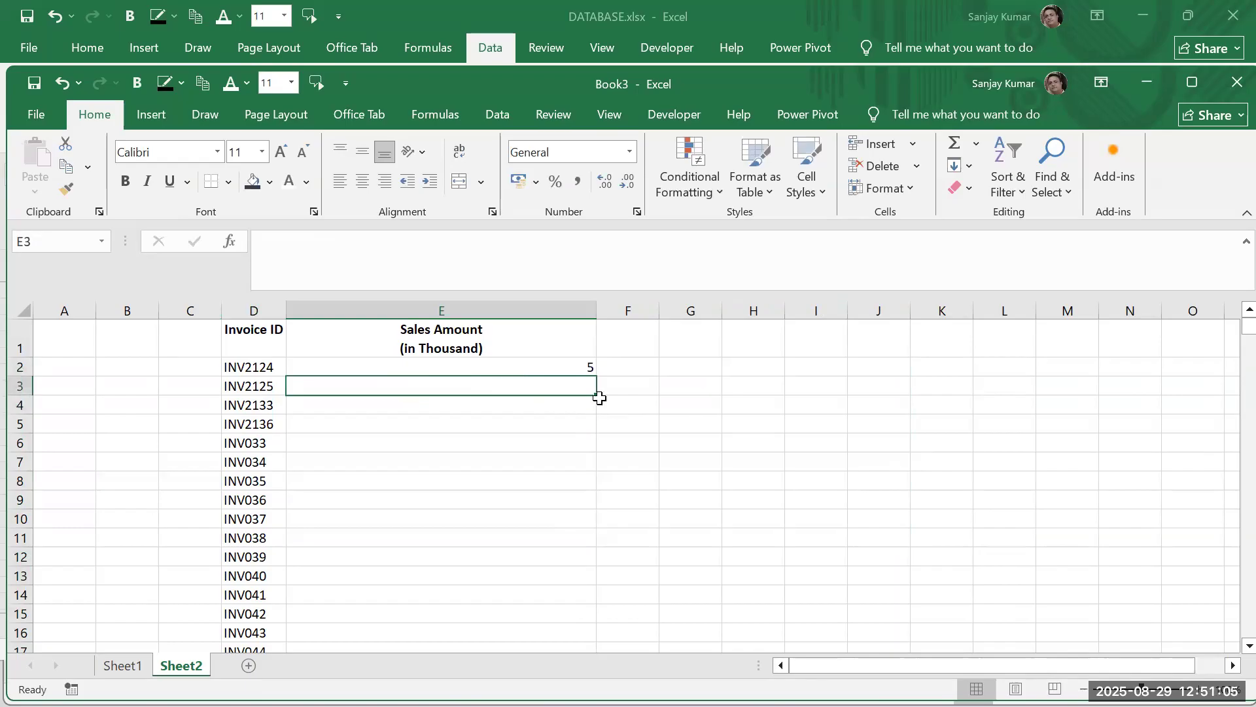
left_click(593, 370)
double_click(600, 374)
left_click(596, 310)
left_click_drag(421, 298, 417, 308)
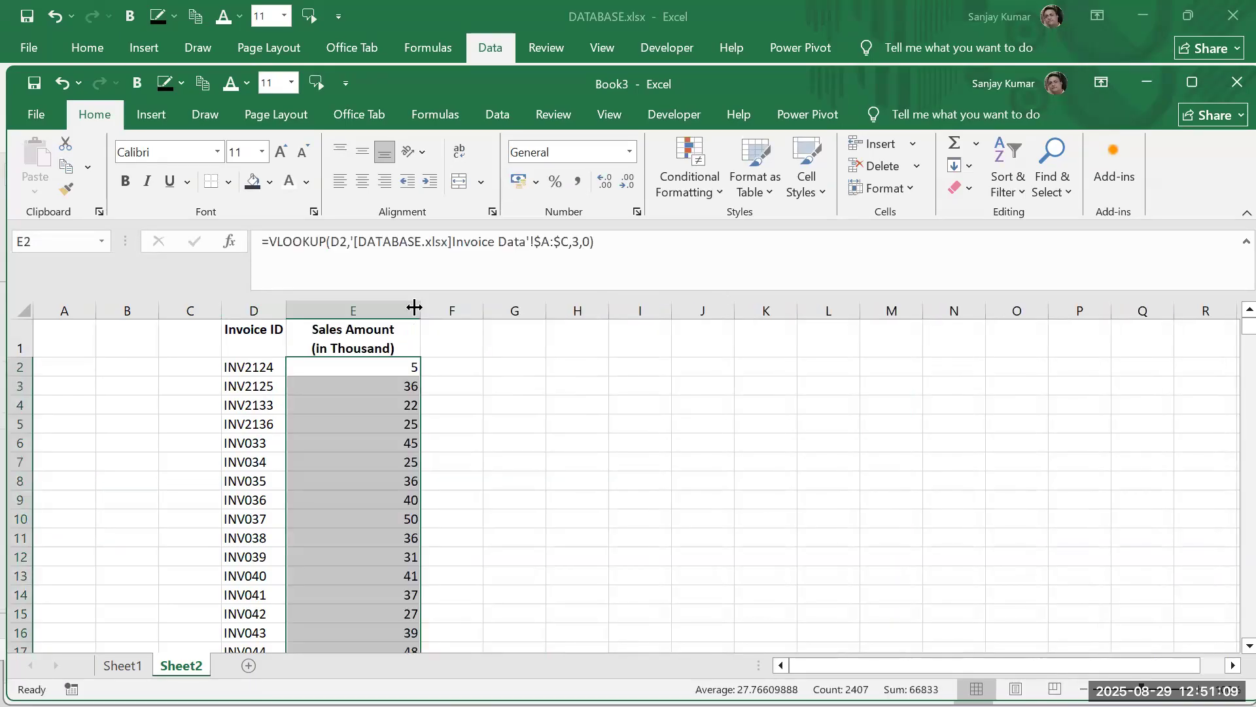
left_click(450, 345)
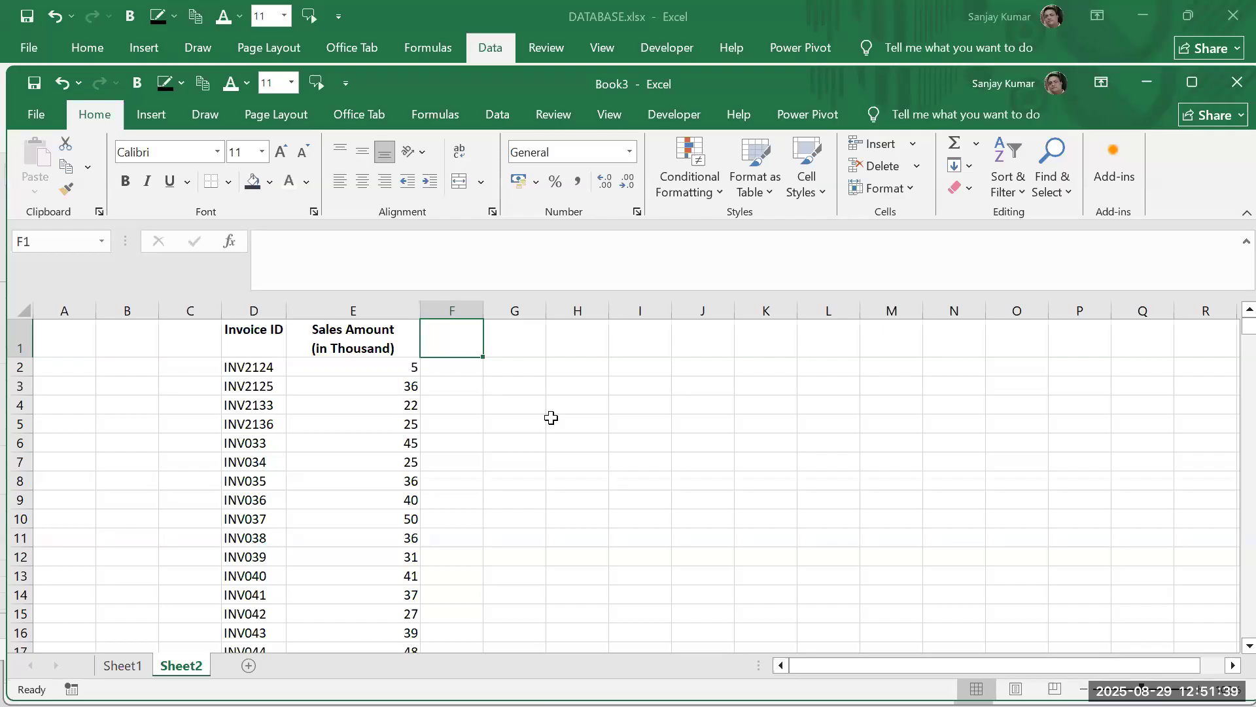
Switch to 2 Lookup Functions (1).xlsx and make the Match label in A10 of the Demo (2) sheet bold
key("alt+Tab")
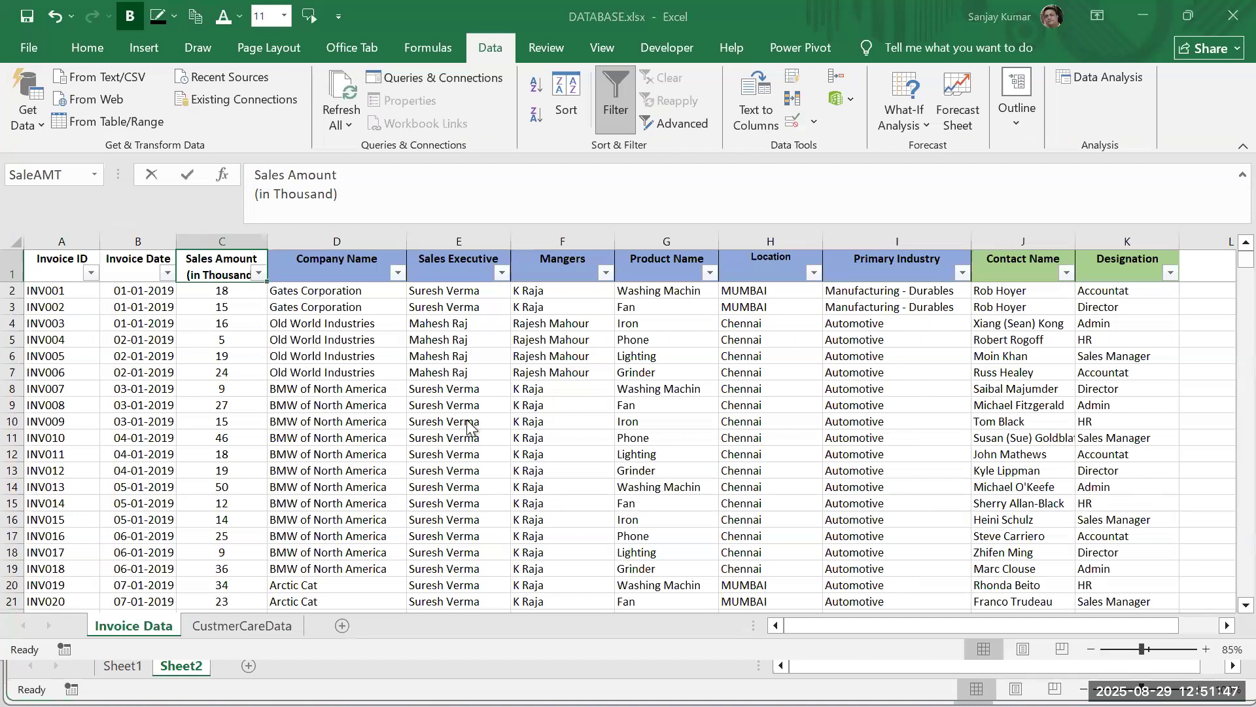
key("alt+Tab")
key("alt+Tab")
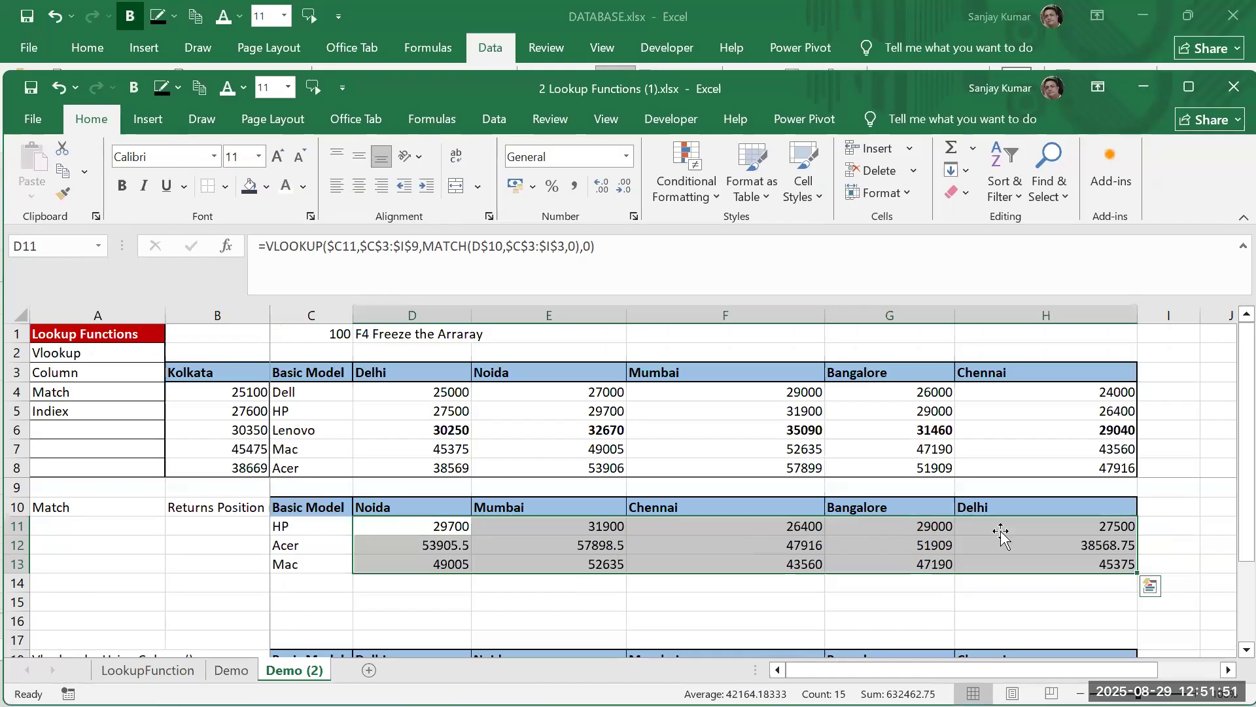
left_click(442, 527)
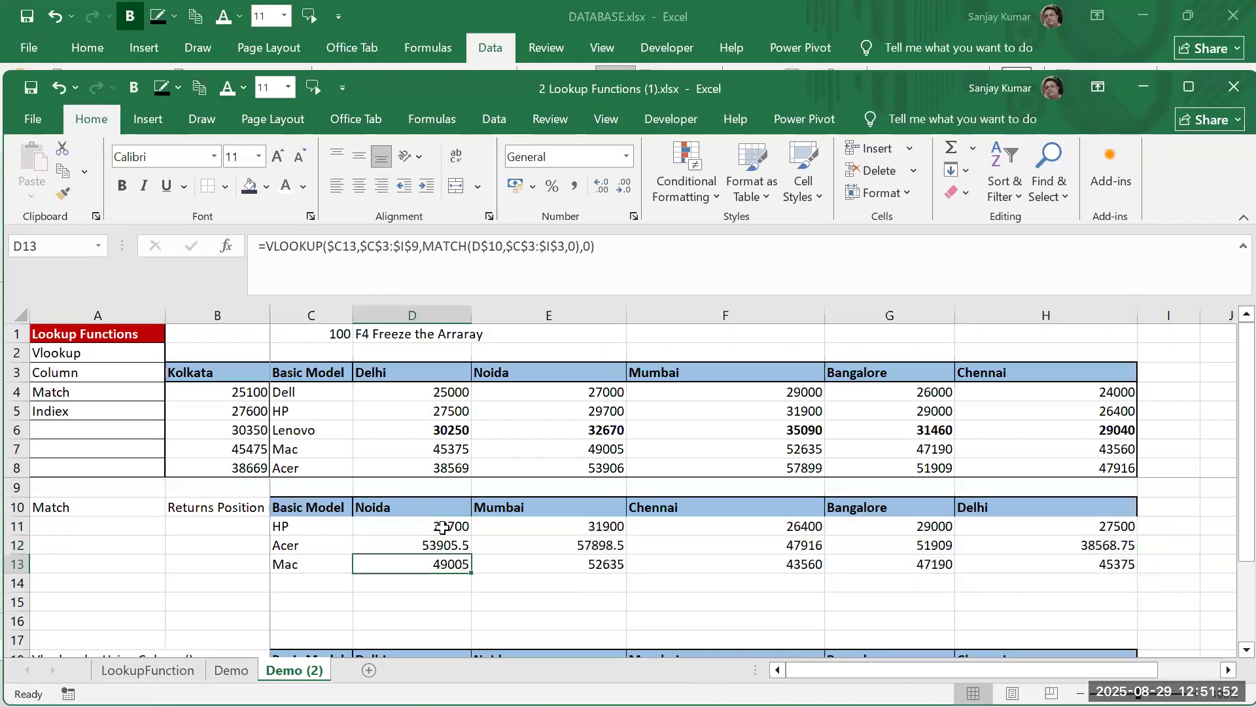
left_click(70, 510)
key("ctrl+b")
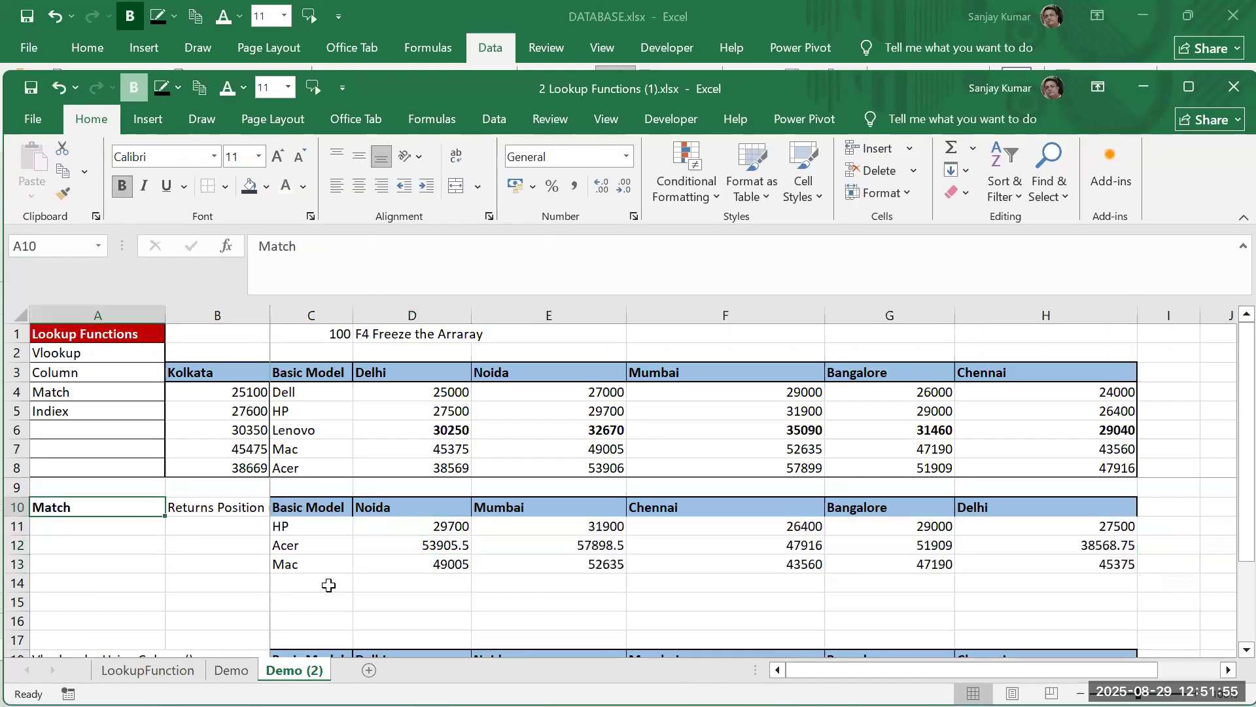
left_click(327, 583)
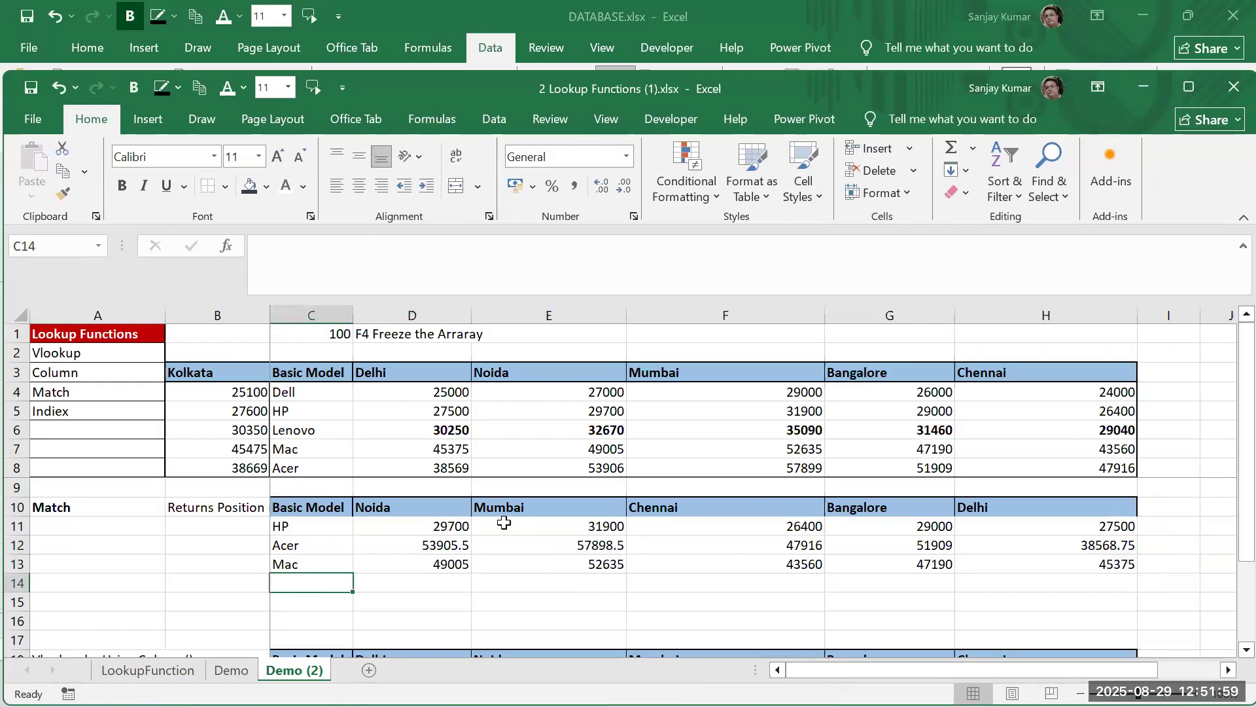
Insert six blank rows above the Match section on the Demo (2) sheet
scroll(253, 539, "down", 4)
scroll(252, 539, "up", 4)
mouse_move(16, 506)
left_mouse_down()
mouse_move(17, 645)
mouse_move(32, 583)
mouse_move(26, 497)
left_mouse_up()
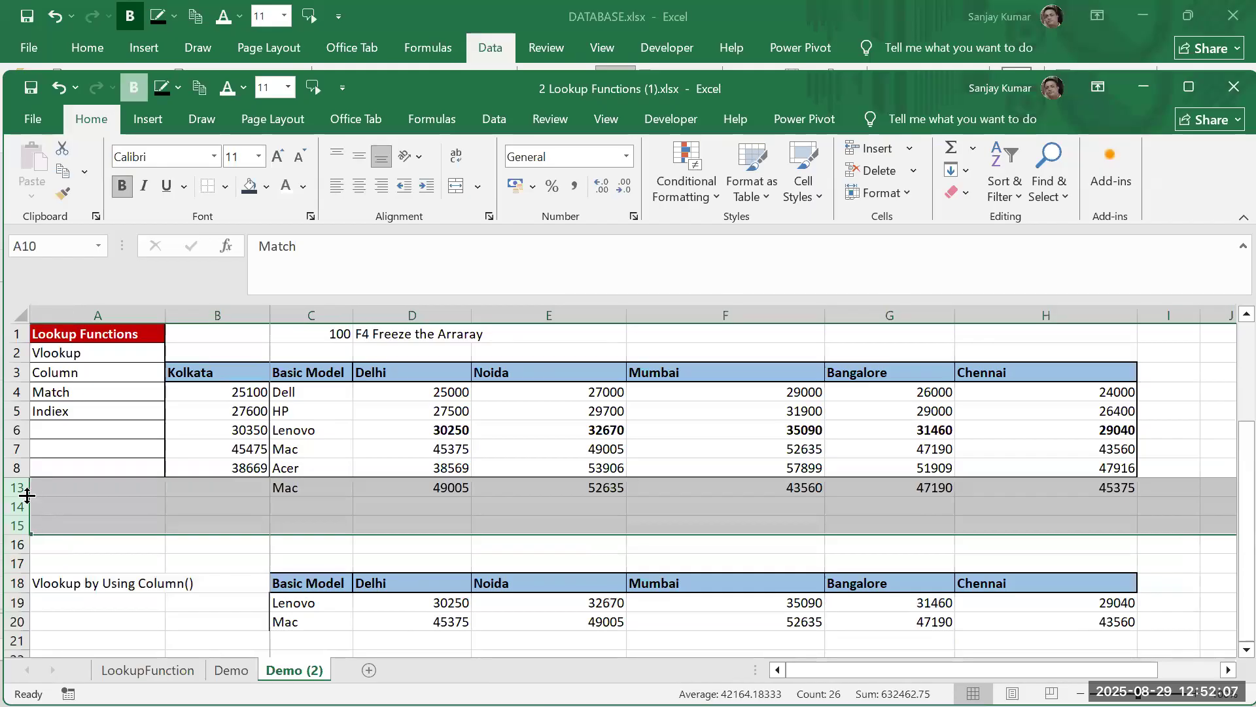
right_click(26, 496)
key("Escape")
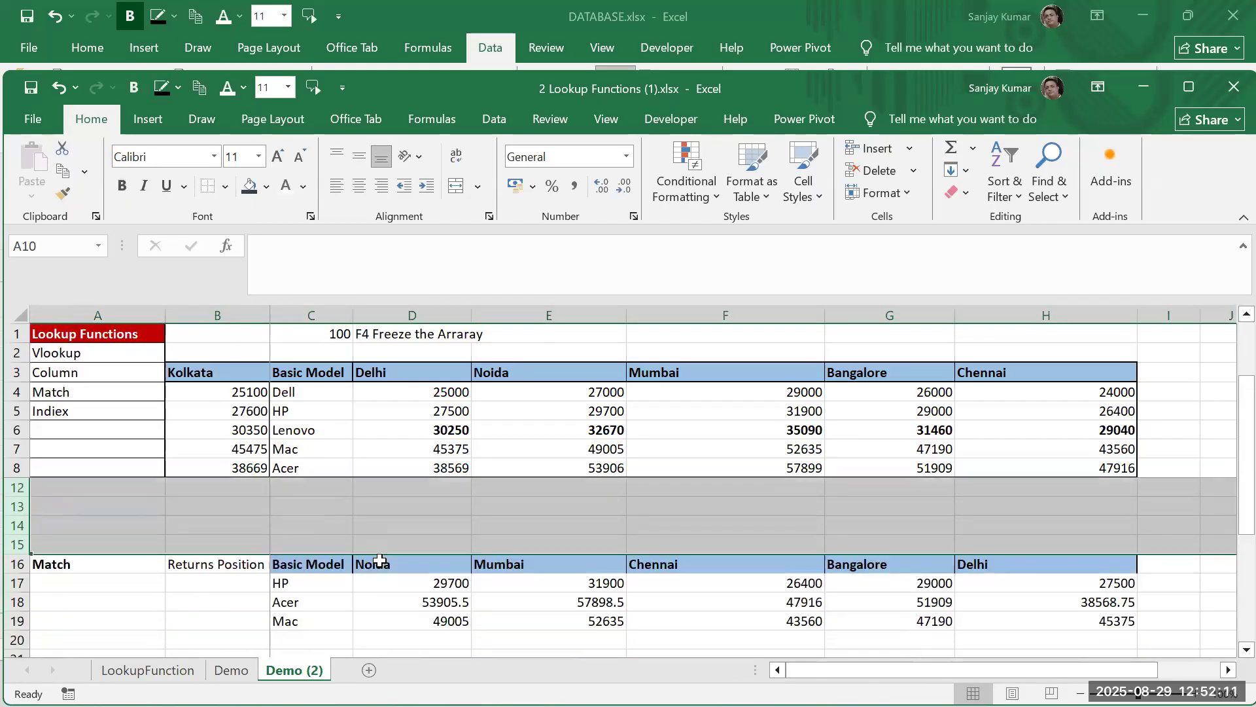
Copy the Match table's header row with its HP and Acer rows into the blank area starting at C10
left_click(290, 564)
left_click_drag(296, 594, 1099, 599)
key("ctrl+c")
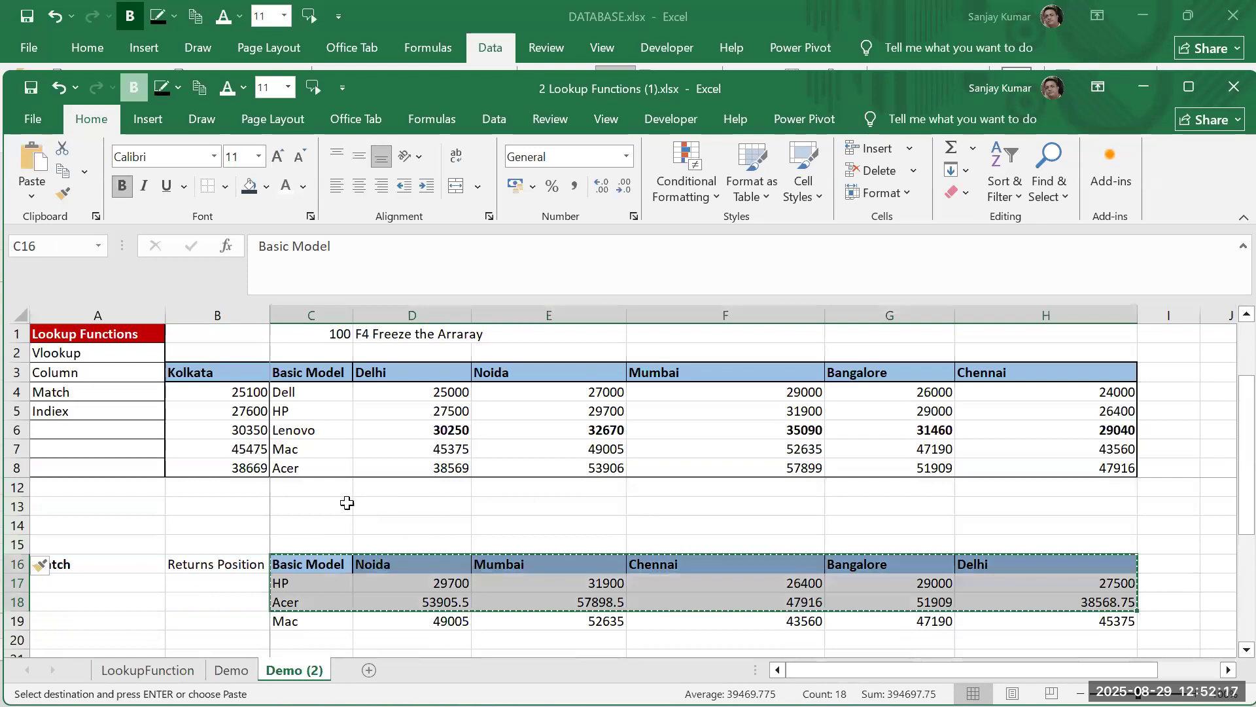
scroll(353, 536, "up", 1)
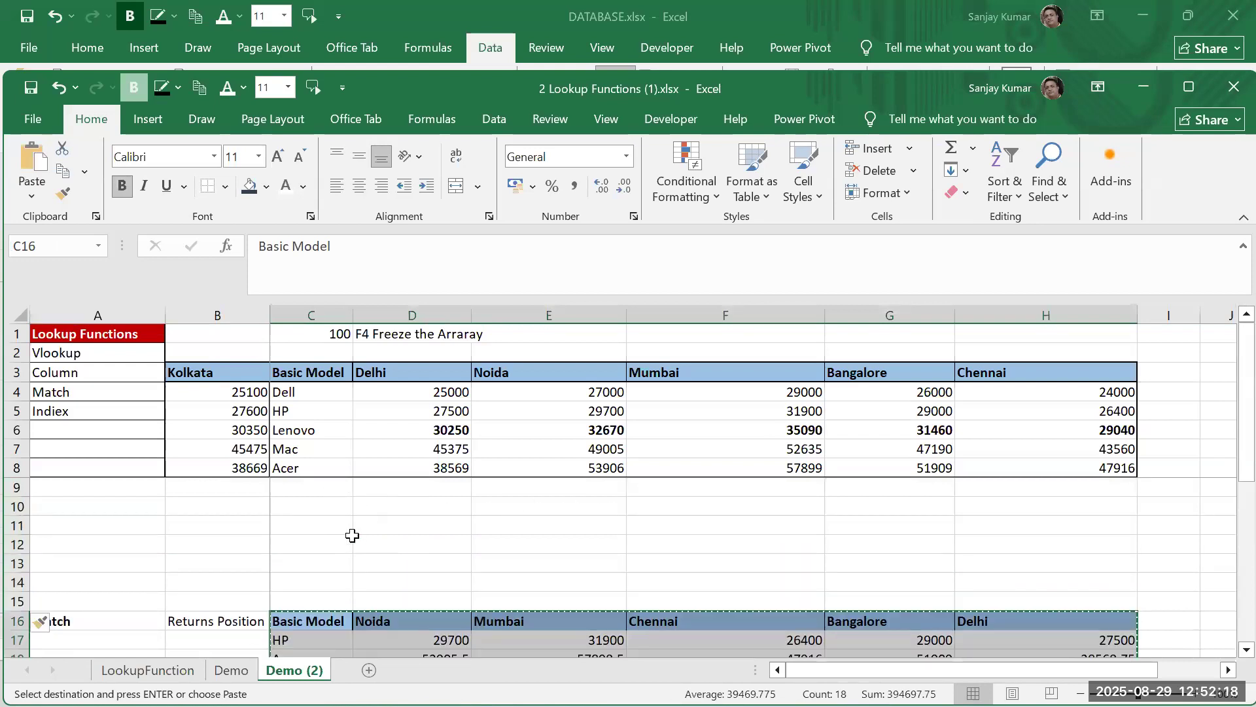
left_click(328, 507)
key("ctrl+v")
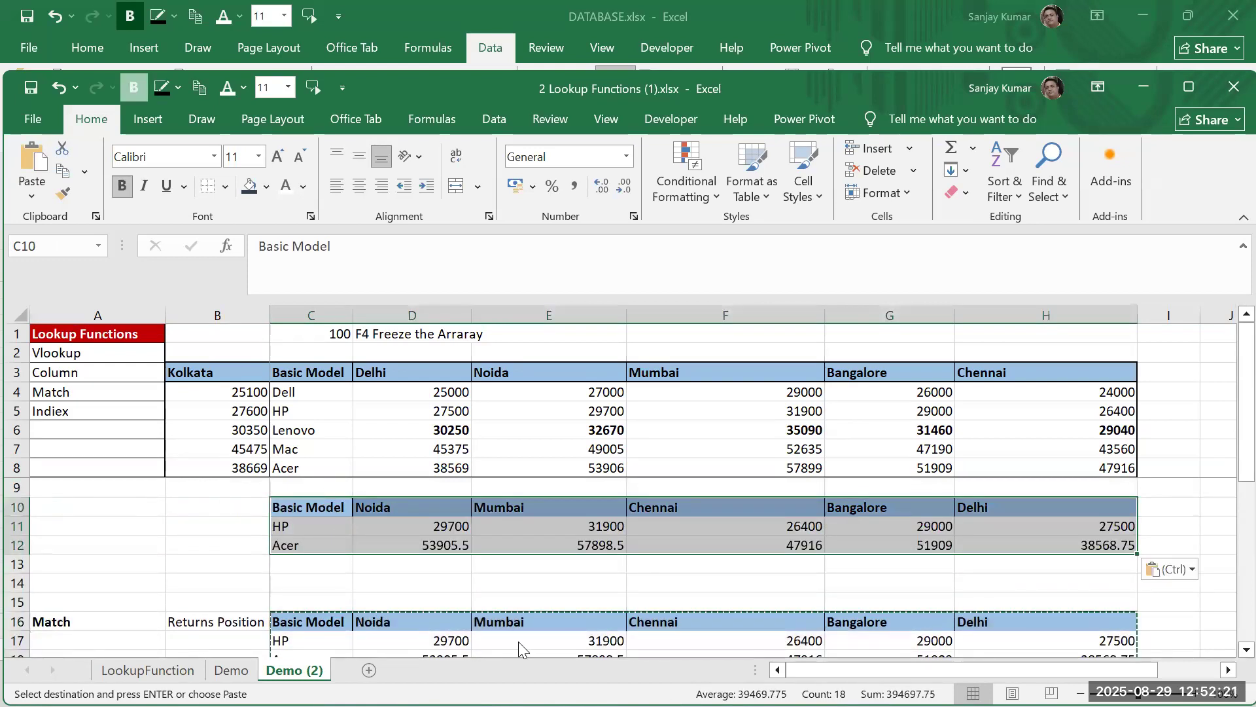
Label the new table section Index in A10
key("Home")
type("Inde")
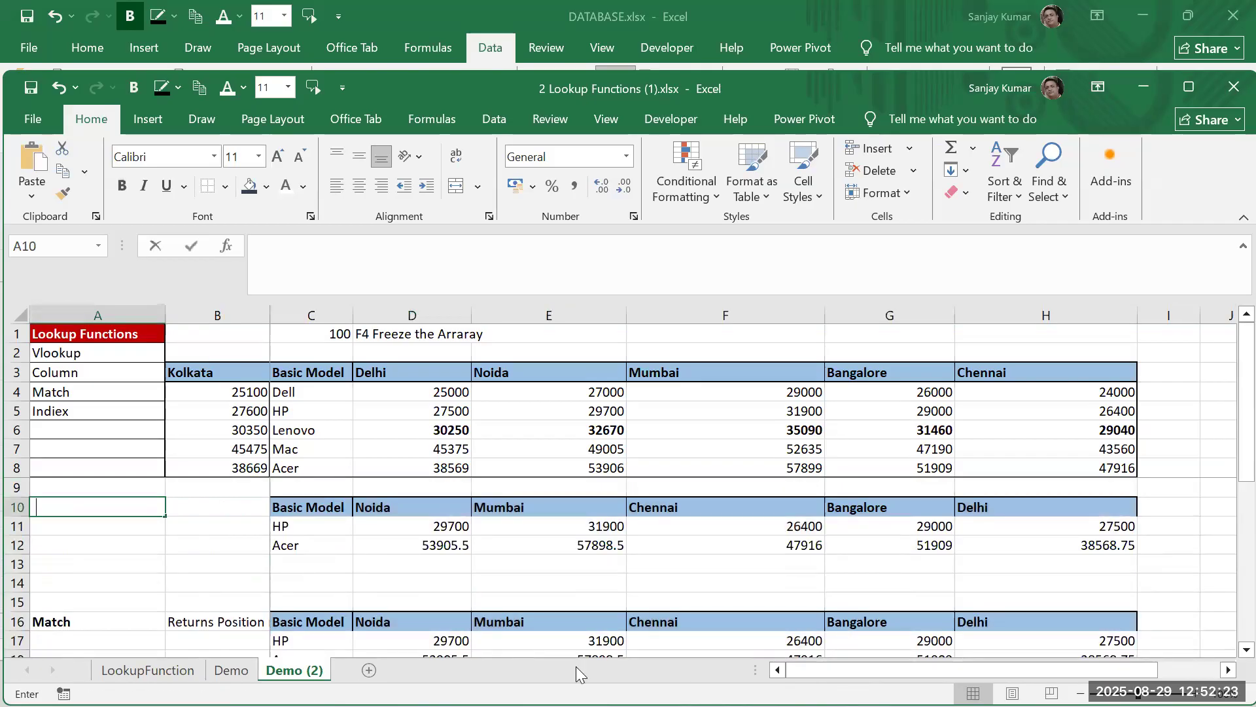
type("x")
key("Return")
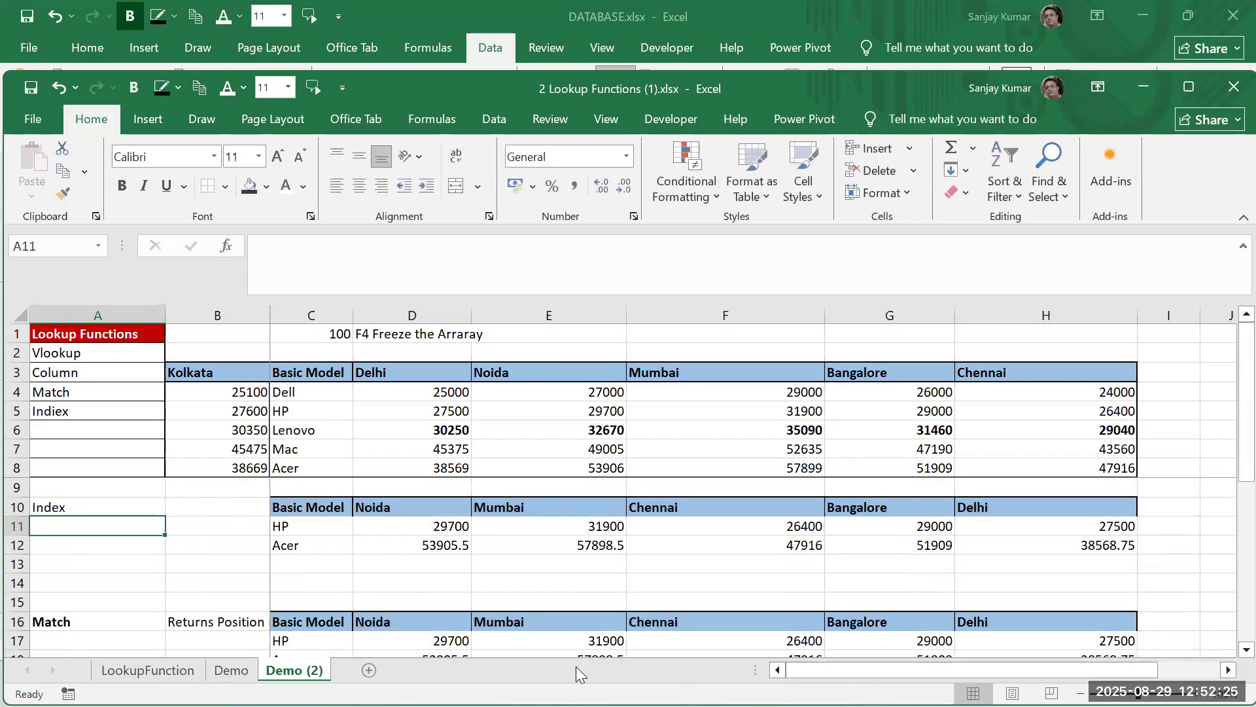
left_click(123, 507)
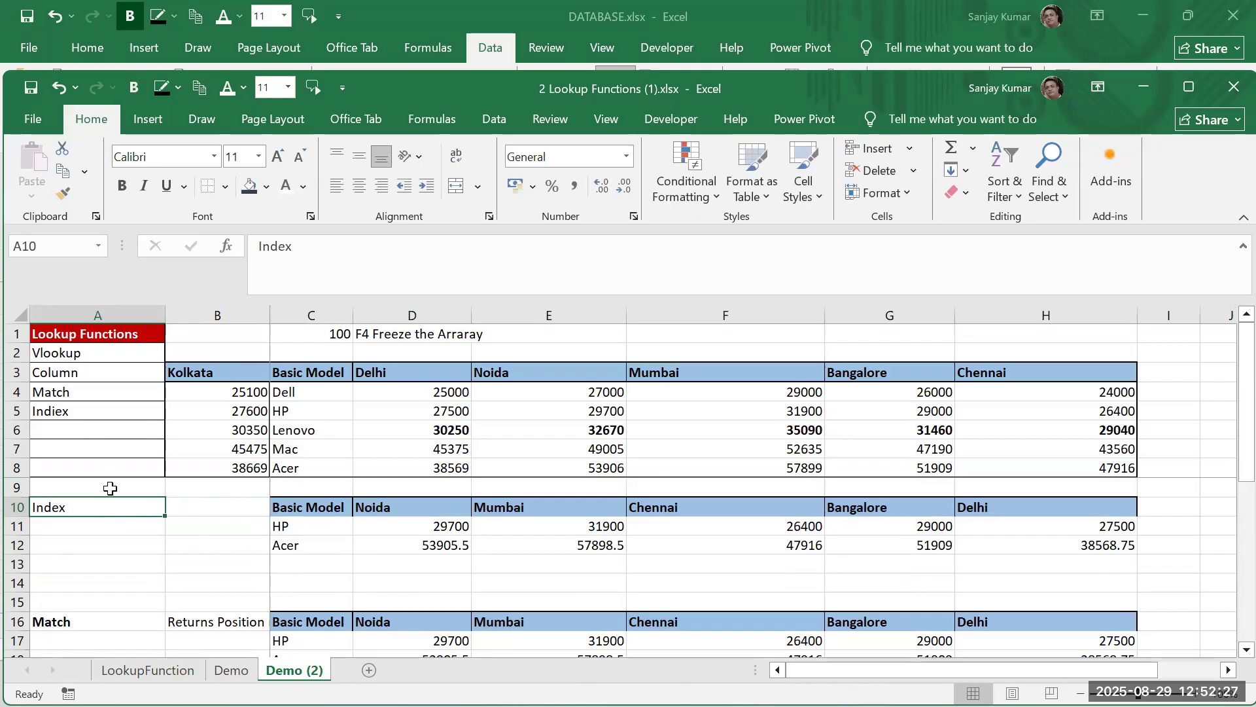
Correct the misspelled function name in A5 to Index and return to the label in A10
double_click(55, 411)
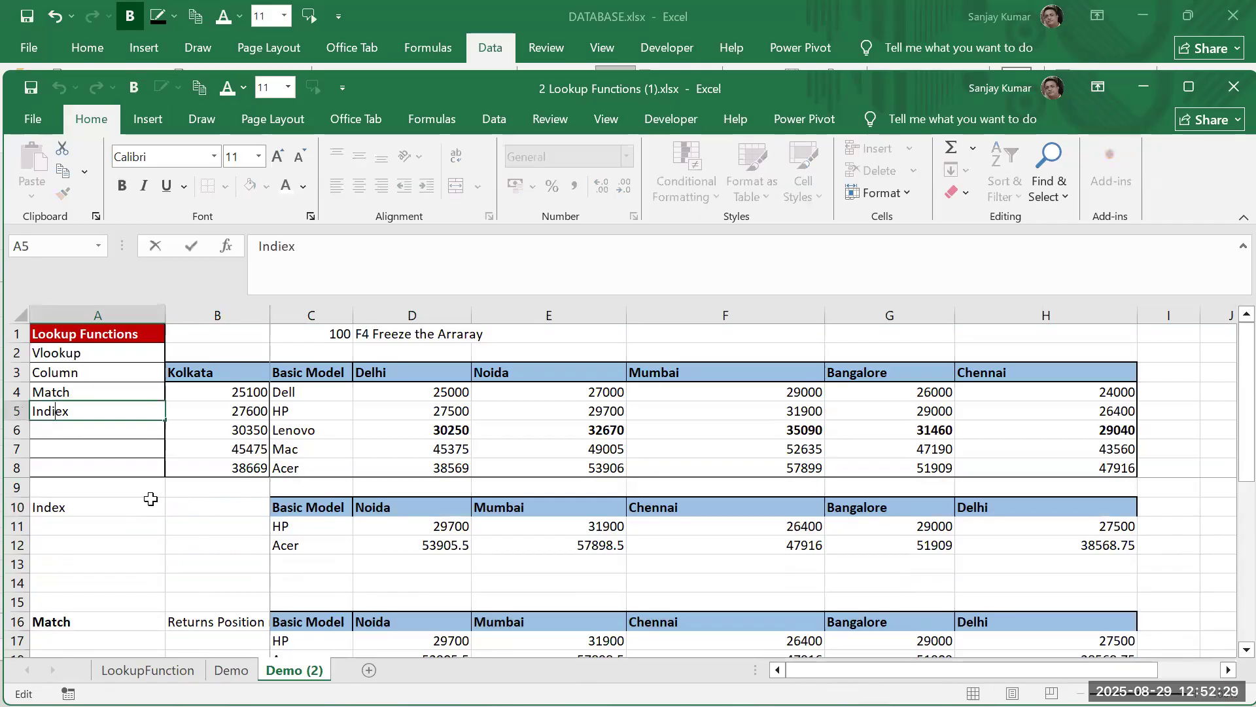
key("BackSpace")
key("Return")
left_click(161, 502)
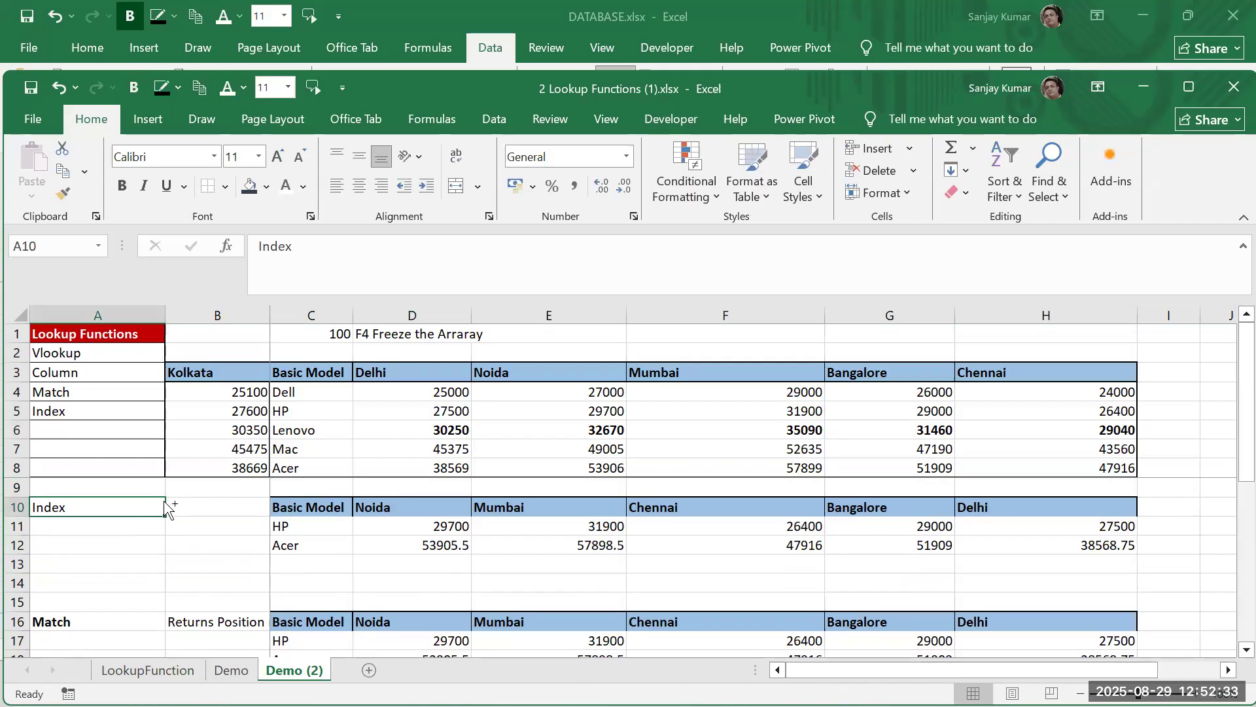
Bold the Index label in A10 and clear the copied formulas from D11:H12
key("ctrl+b")
key("Right")
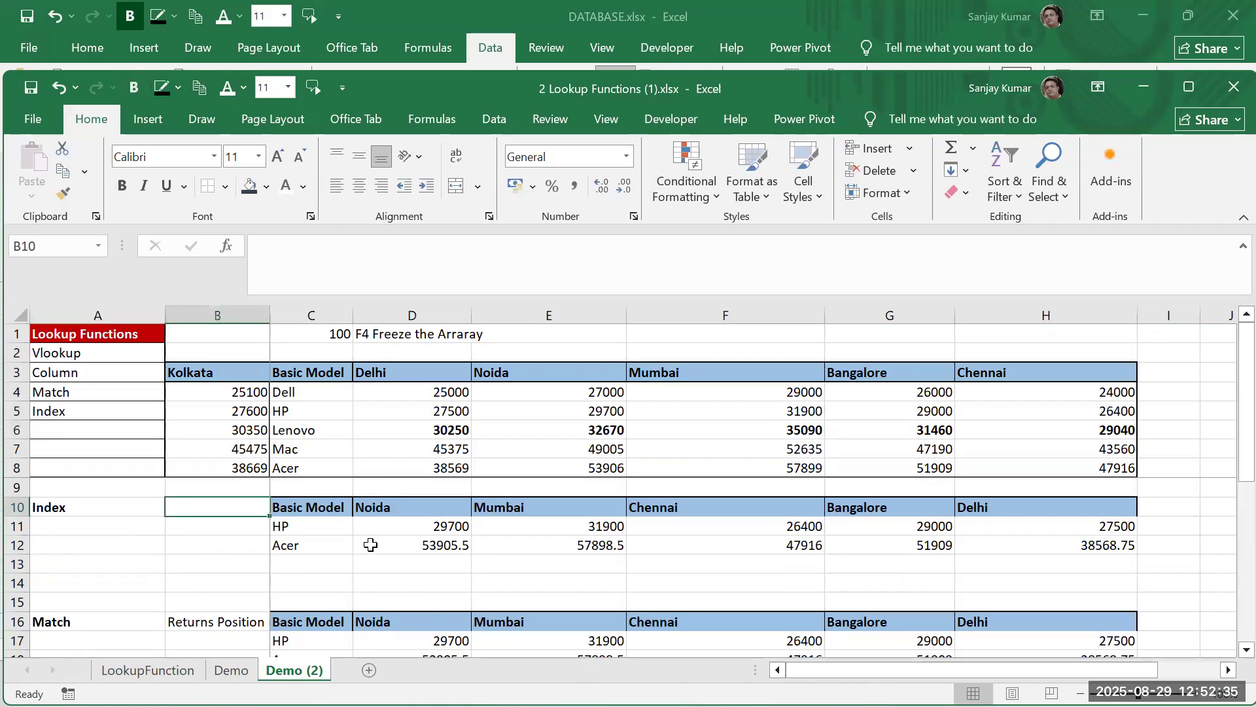
left_click(401, 523)
left_click_drag(550, 554, 1051, 555)
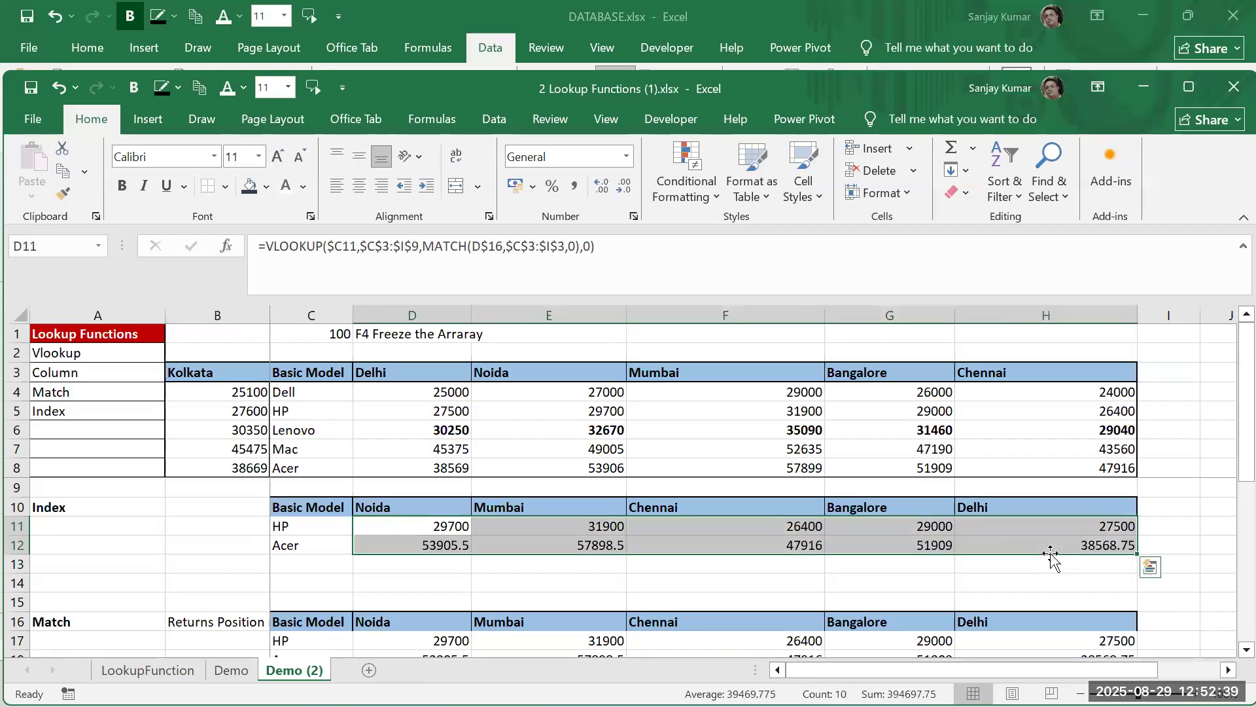
key("Delete")
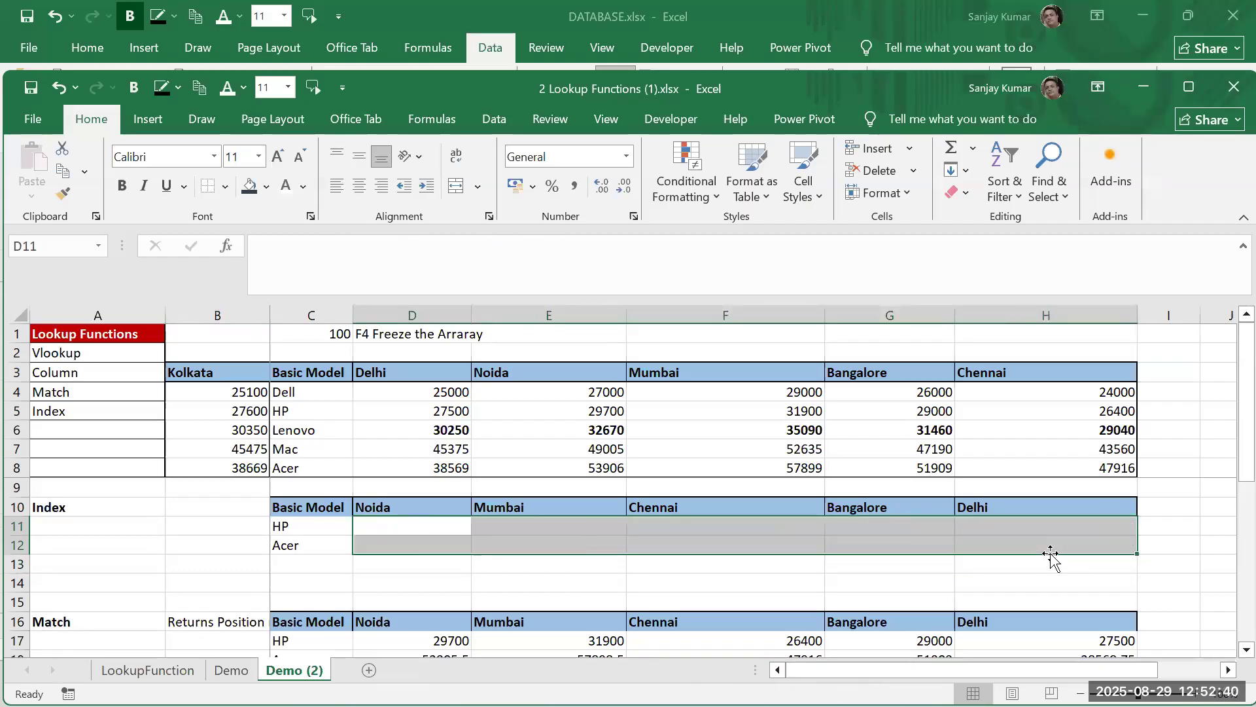
Replace the Chennai header in F10 with the Kolkata header copied from B3
left_click(242, 379)
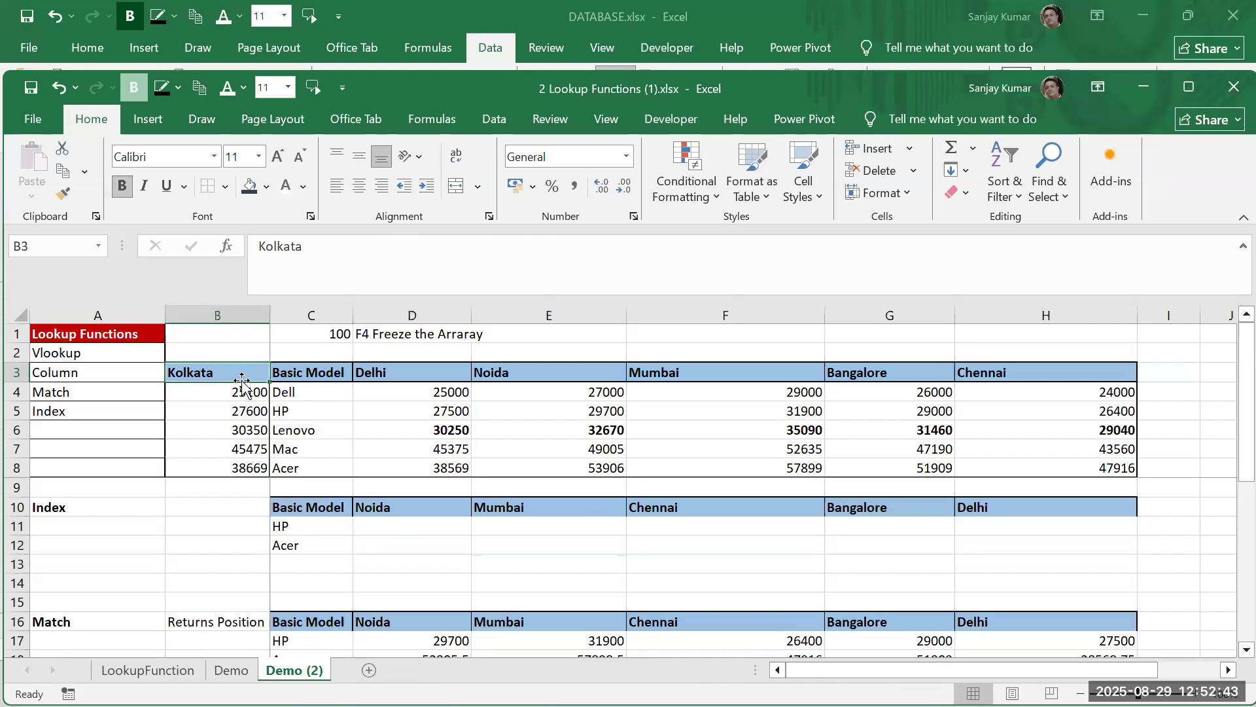
key("ctrl+c")
left_click(660, 510)
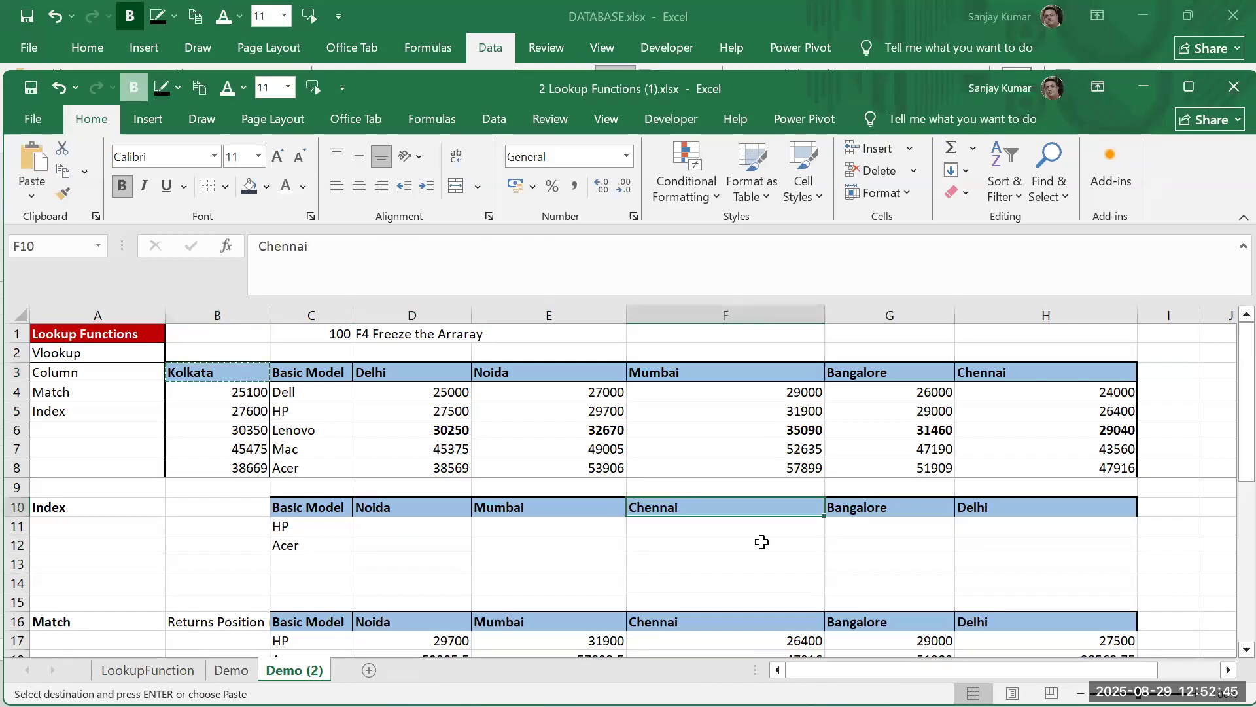
key("ctrl+v")
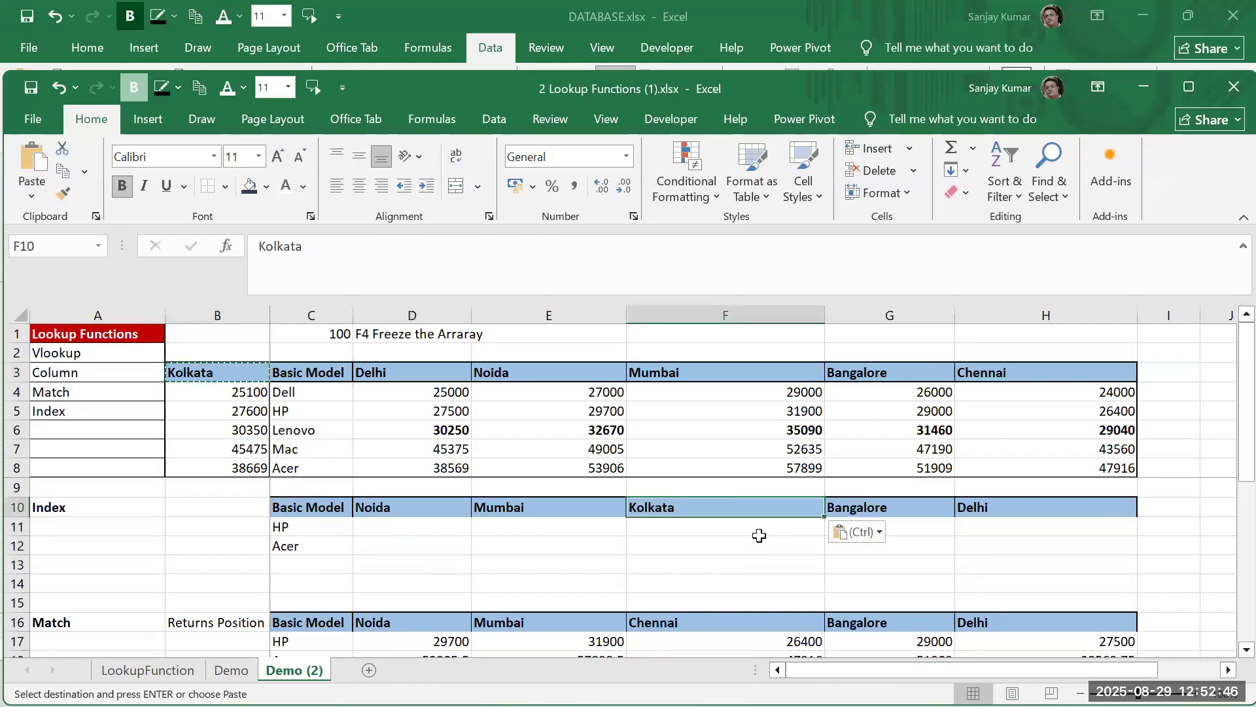
left_click(681, 549)
key("Escape")
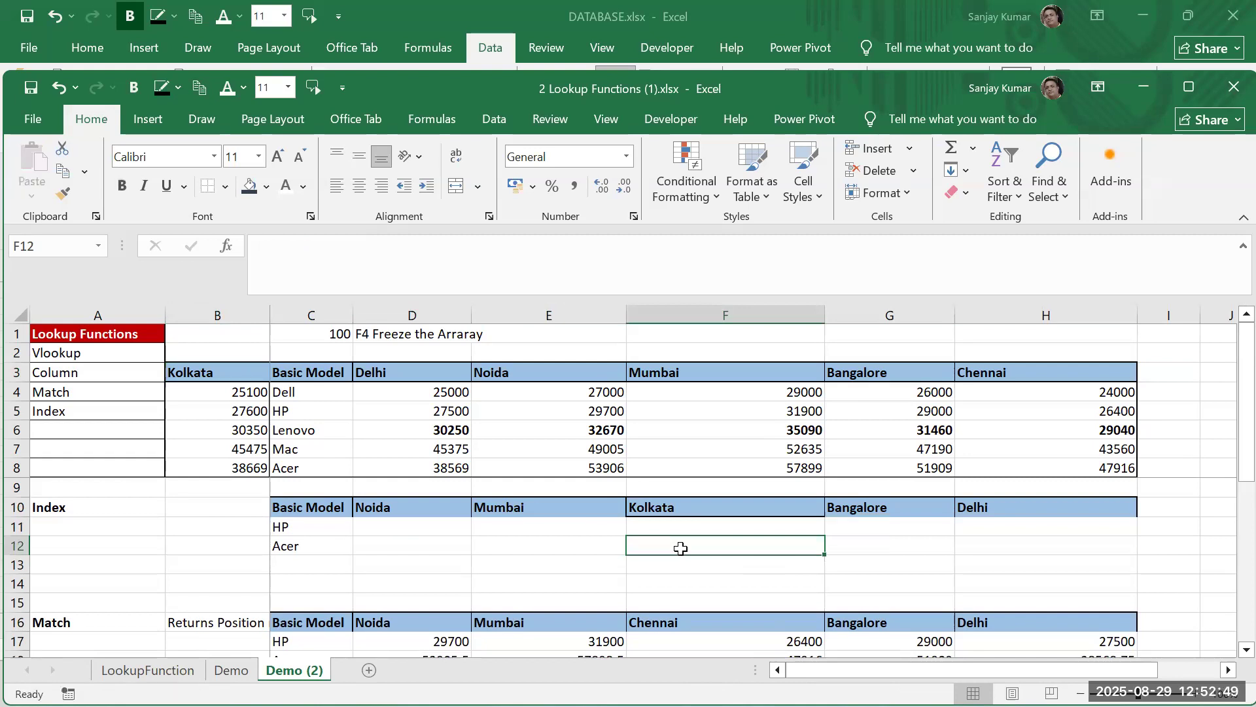
left_click_drag(313, 371, 1076, 463)
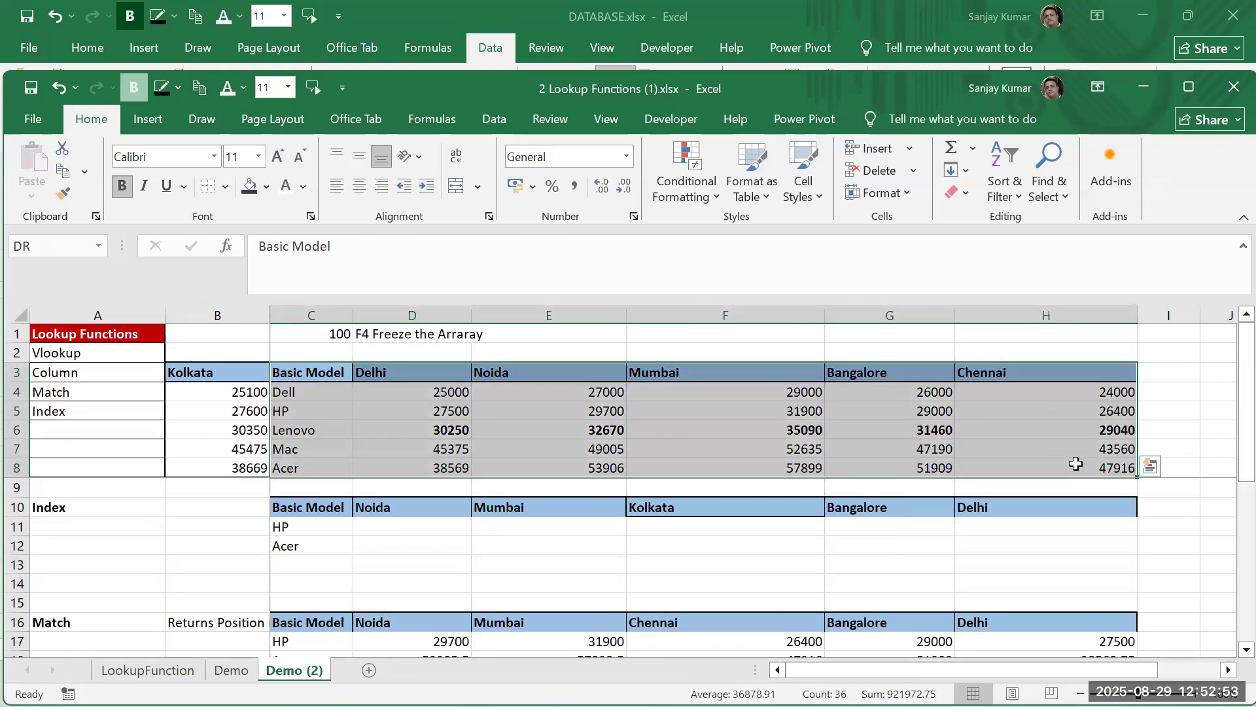
left_click_drag(214, 372, 226, 468)
left_click_drag(594, 481, 981, 469)
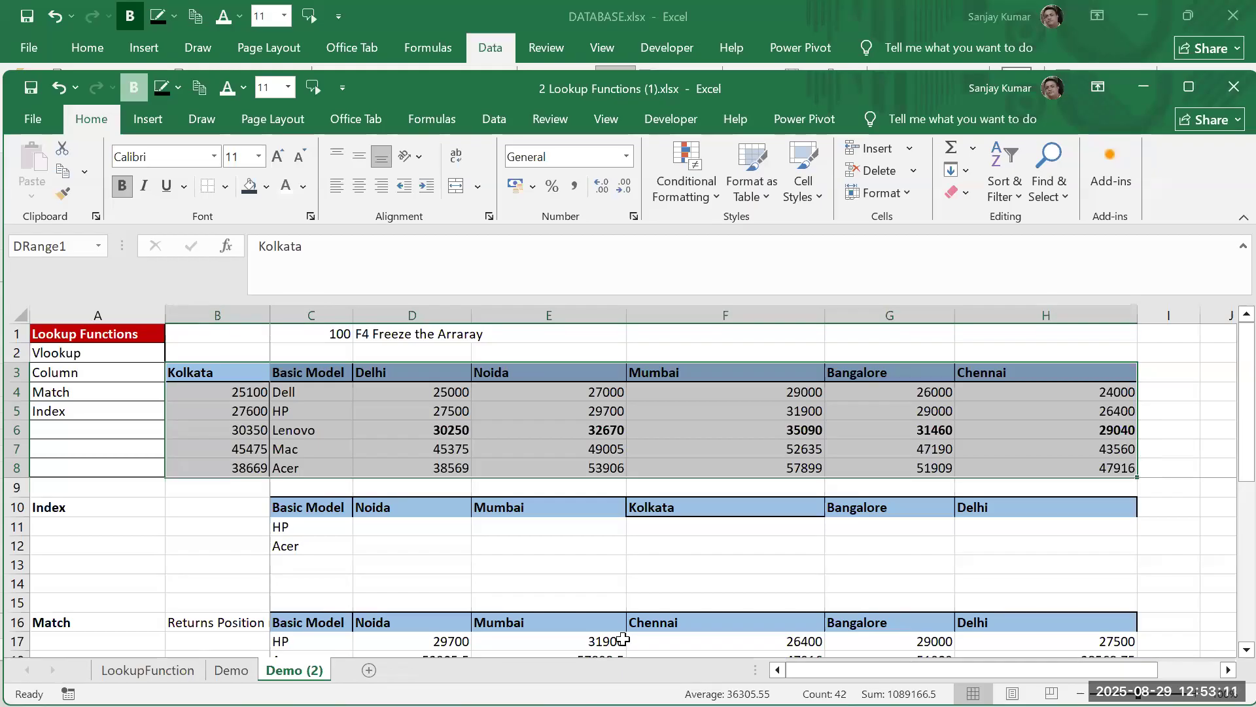
Start an INDEX formula in D11 using the absolute range $B$3:$J$8 as the array
left_click(443, 528)
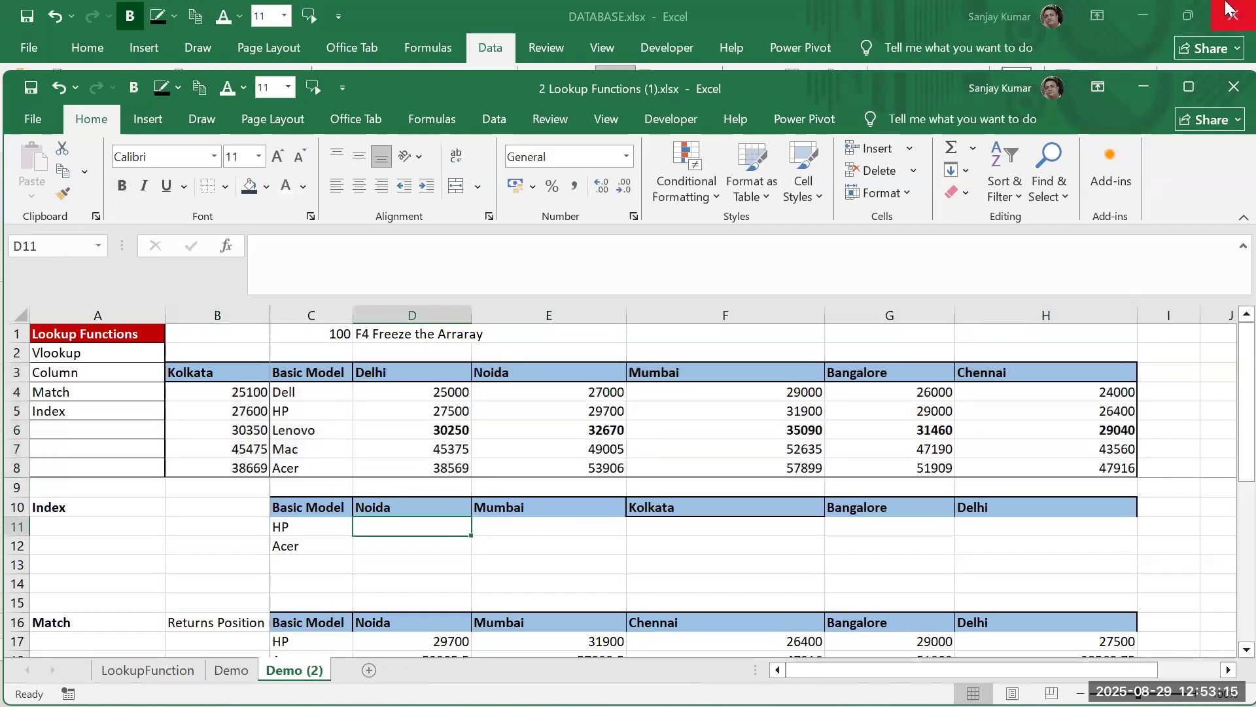
type("=")
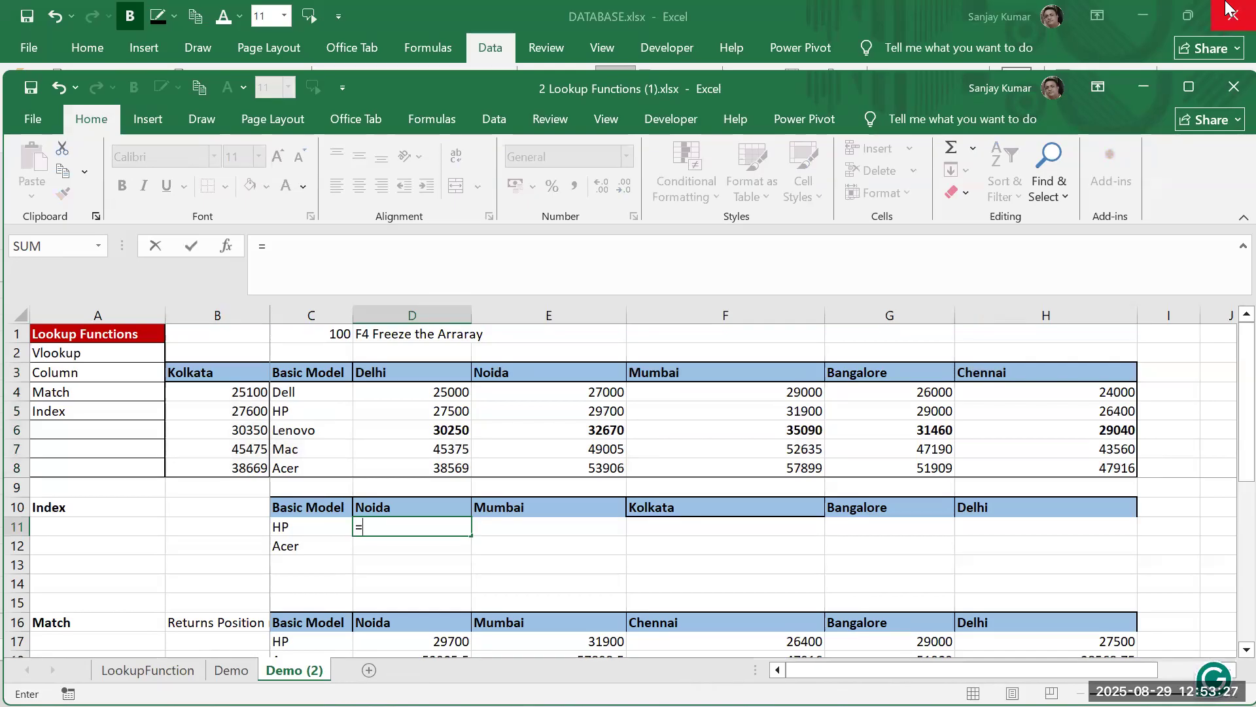
type("ind")
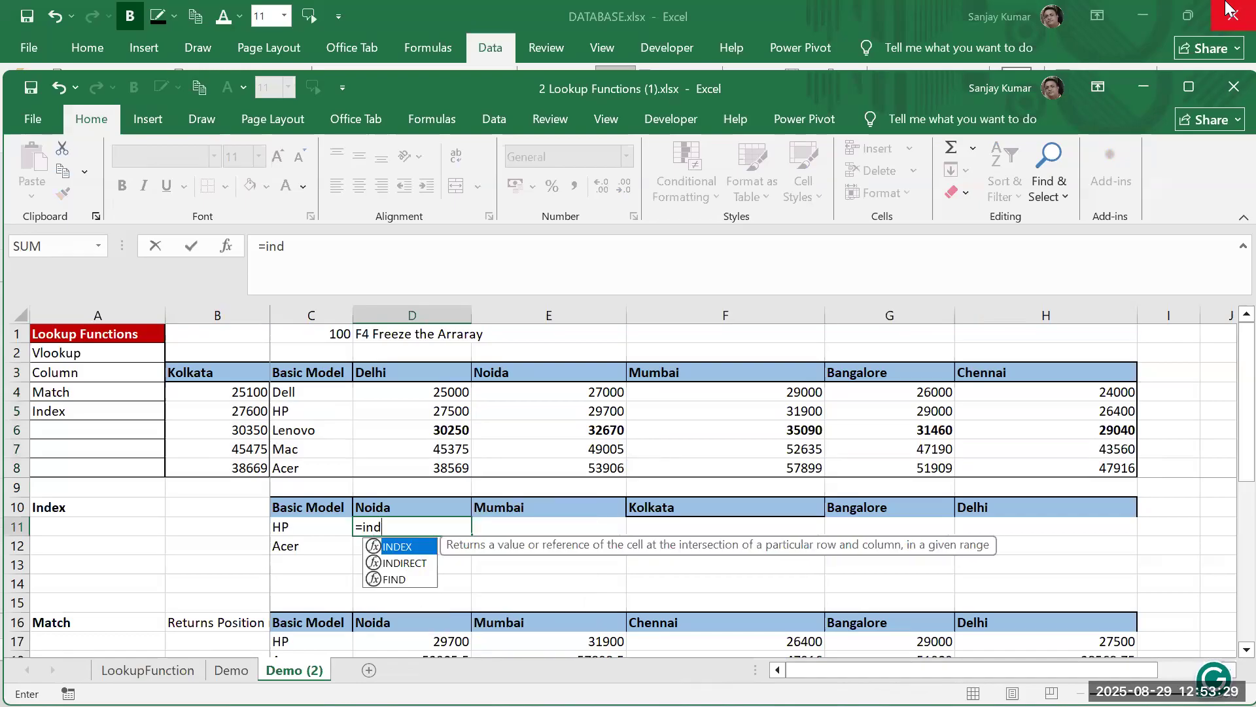
type("ex(")
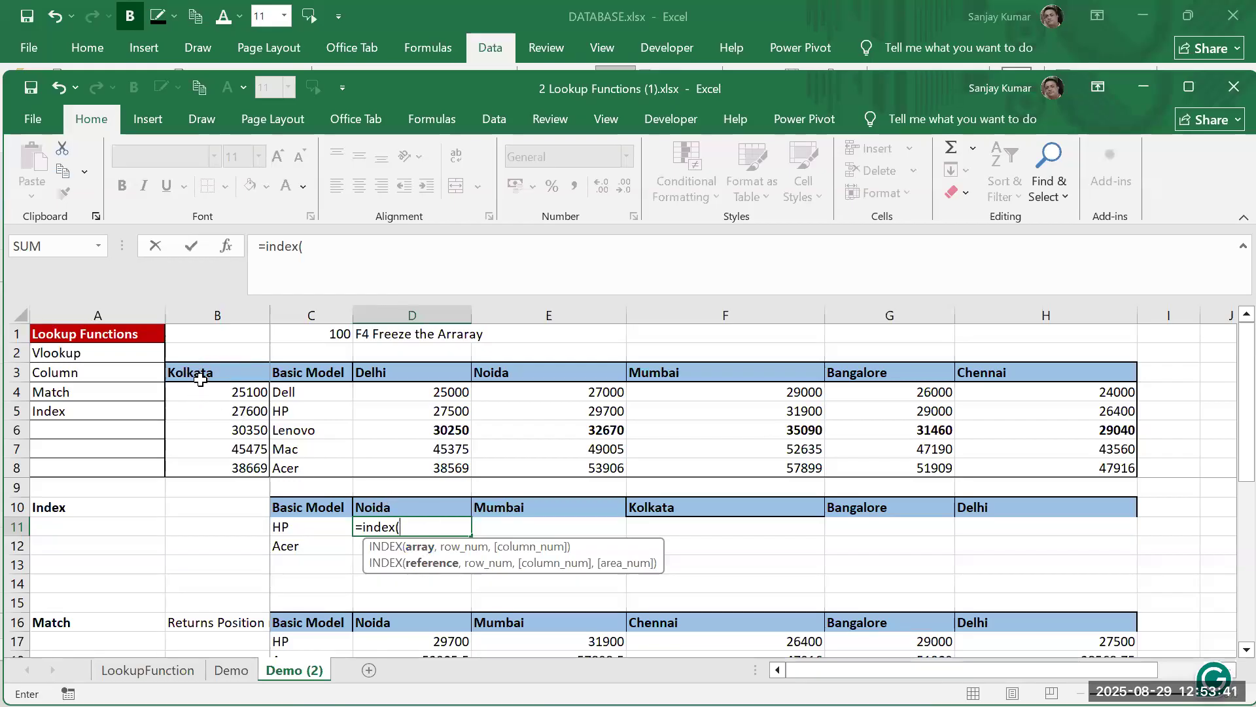
left_click_drag(199, 372, 1205, 470)
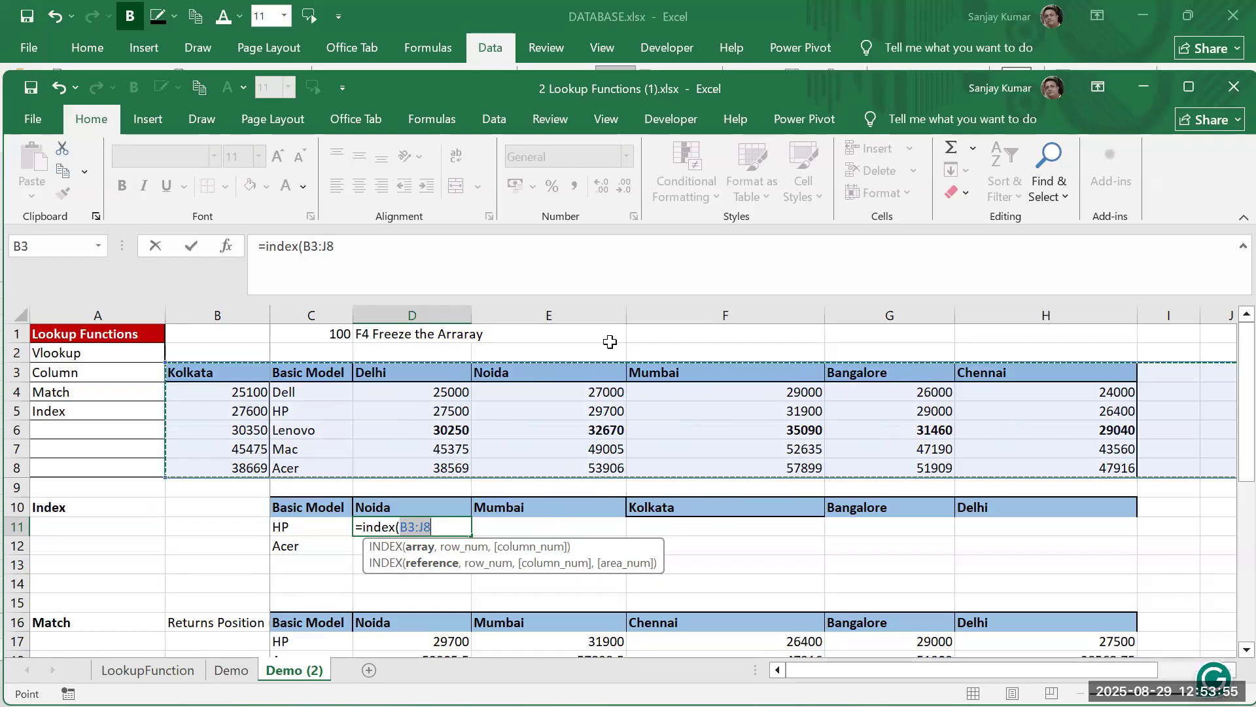
key("F4")
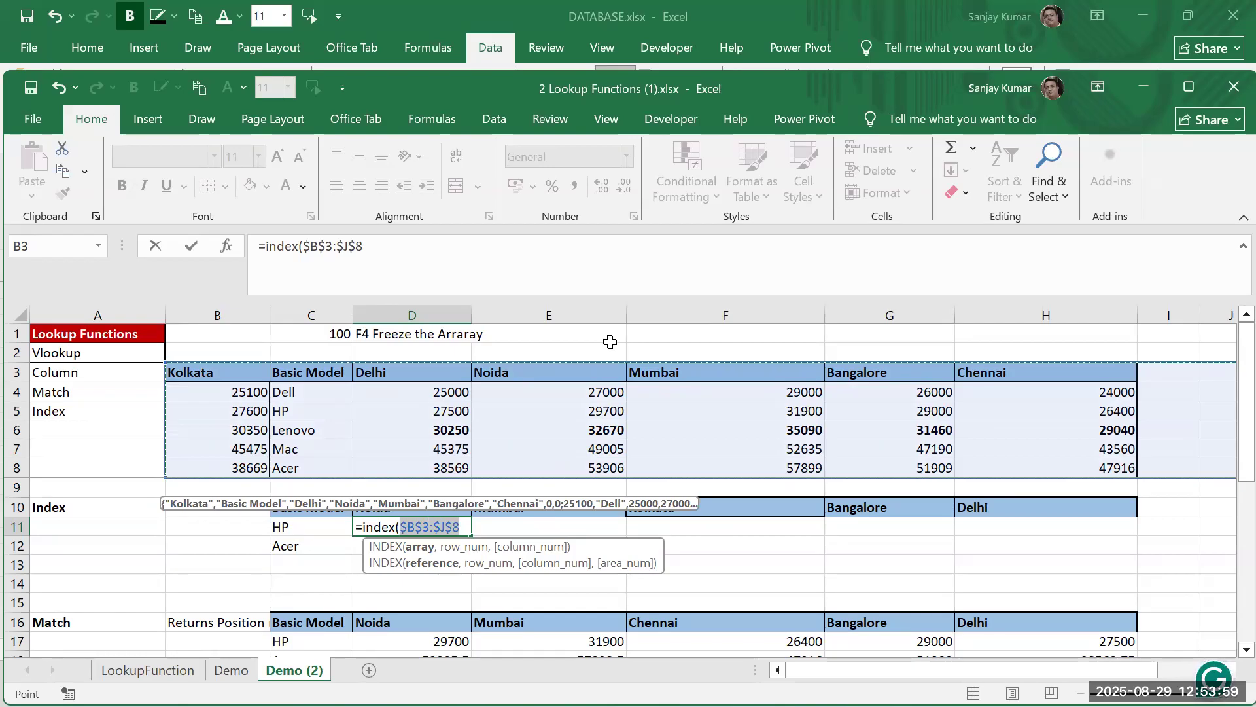
Complete the D11 INDEX formula with row number 3 and column number 4
type(",")
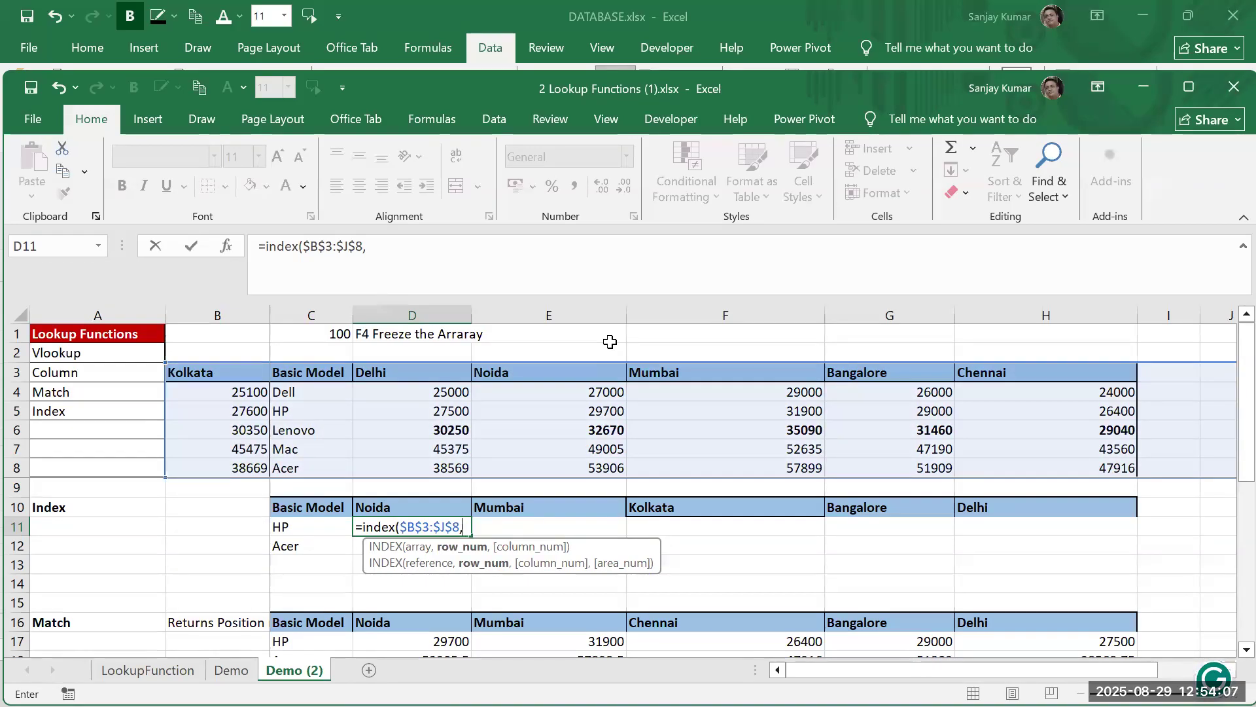
left_click(287, 3)
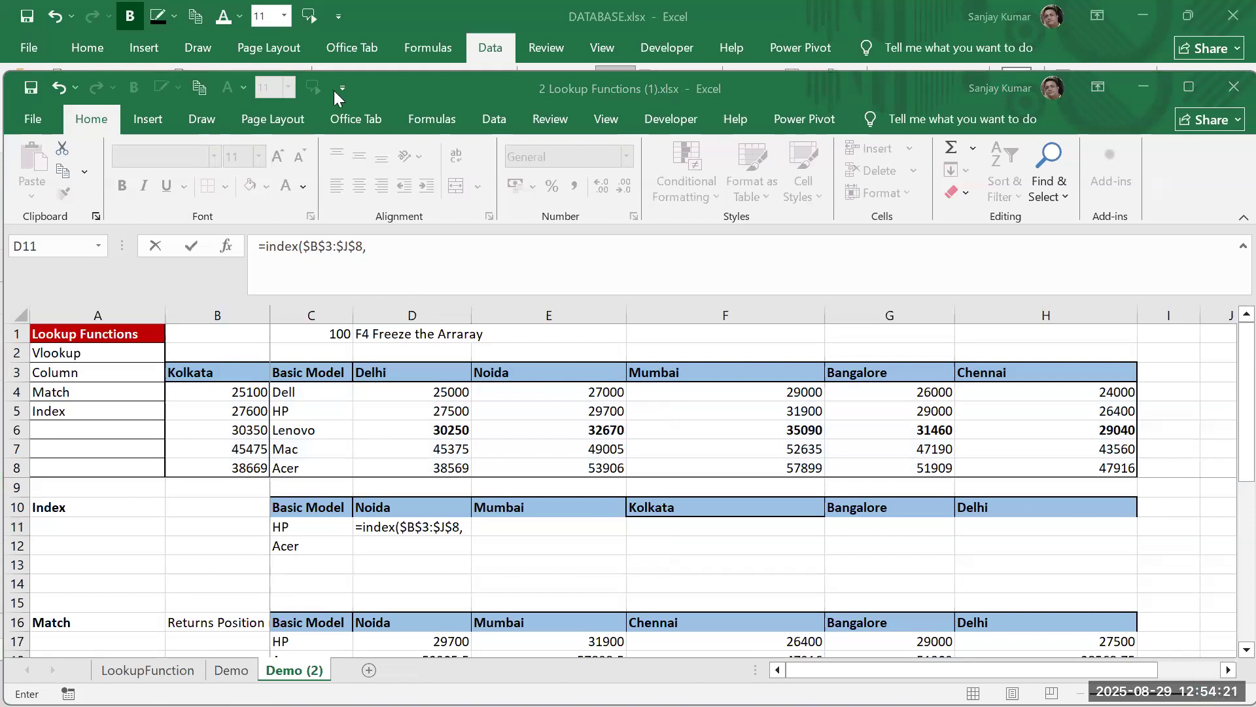
left_click(463, 527)
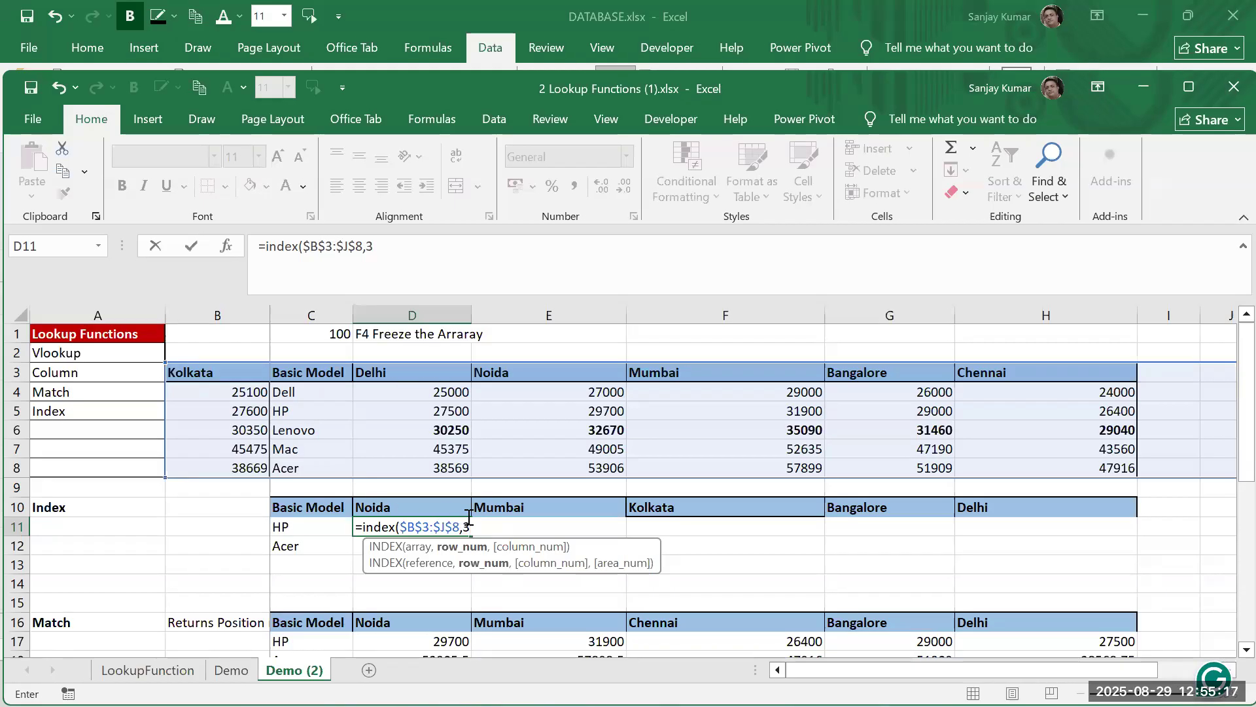
type(",")
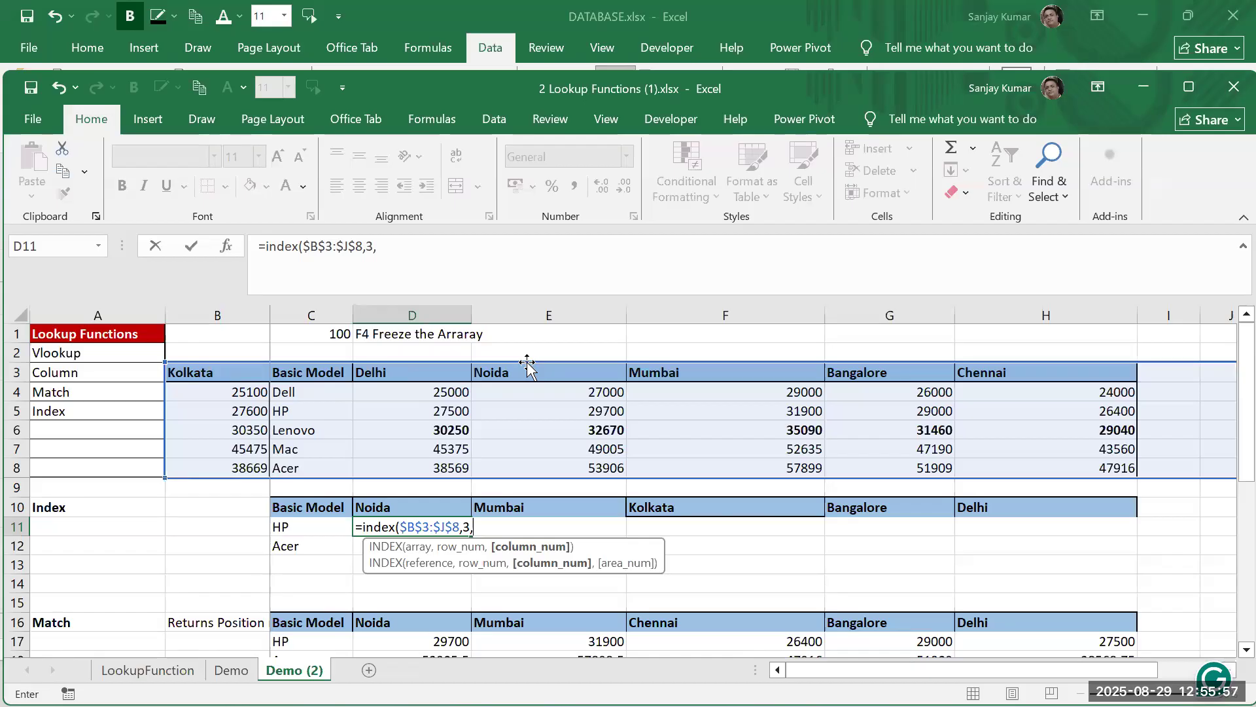
type("4)")
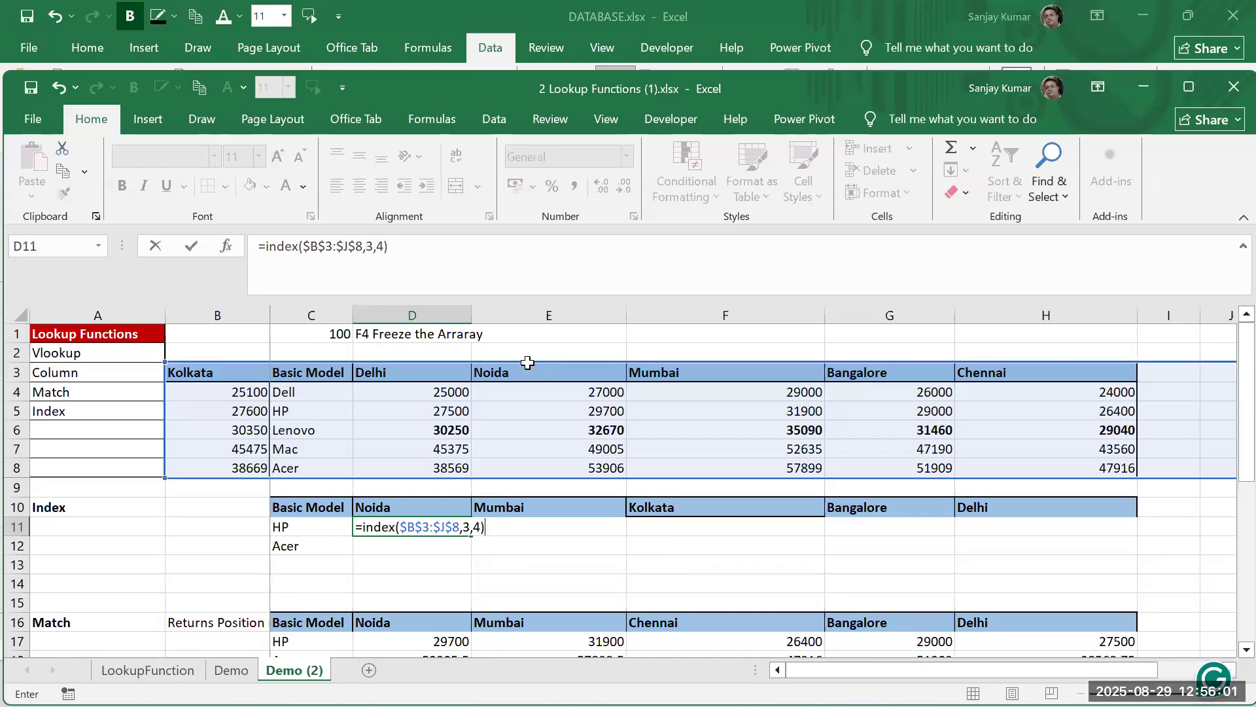
key("Return")
key("Up")
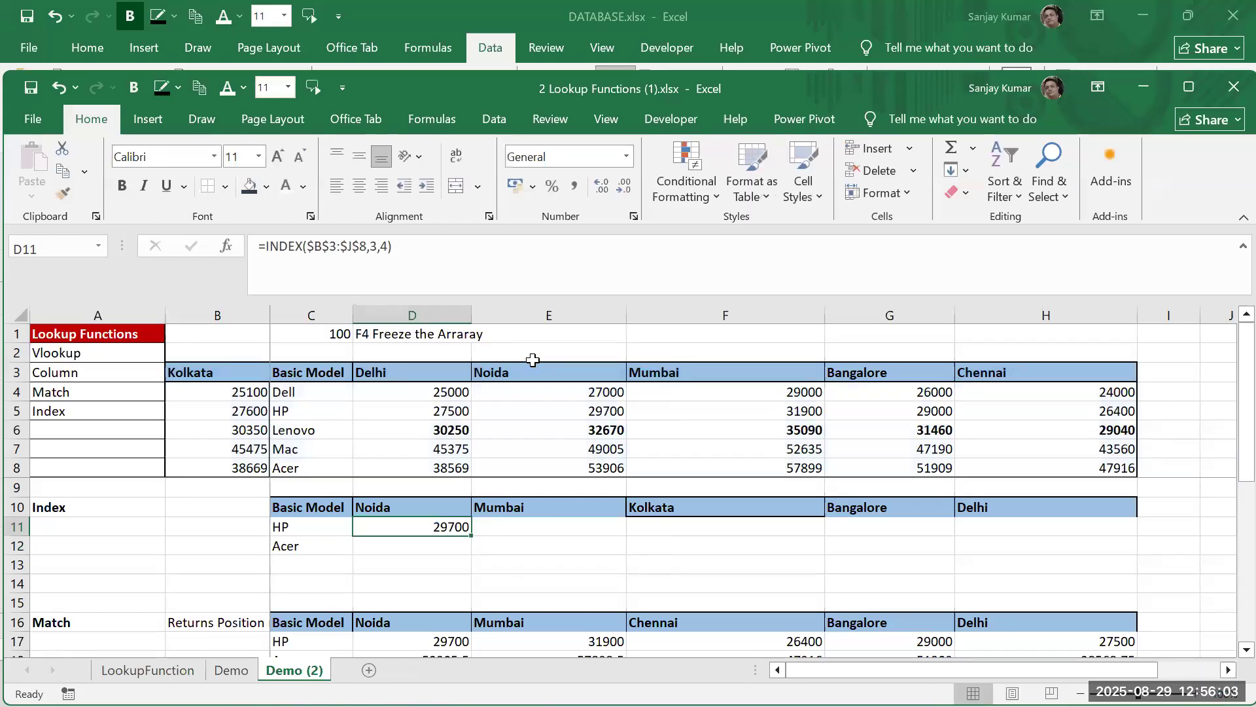
Color the HP price for Noida in E5 orange
left_click(597, 416)
left_click(303, 187)
left_click(434, 307)
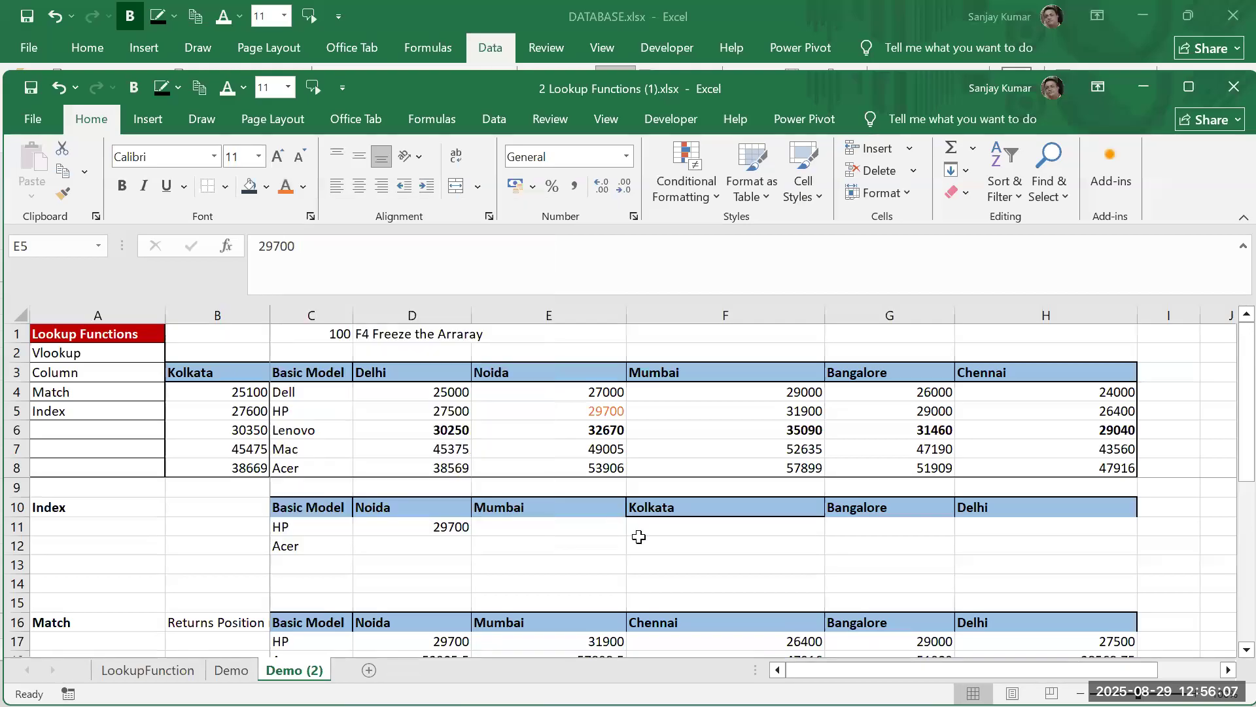
Replace the row number 3 in the D11 INDEX formula with a MATCH function that looks up C11
left_click(454, 527)
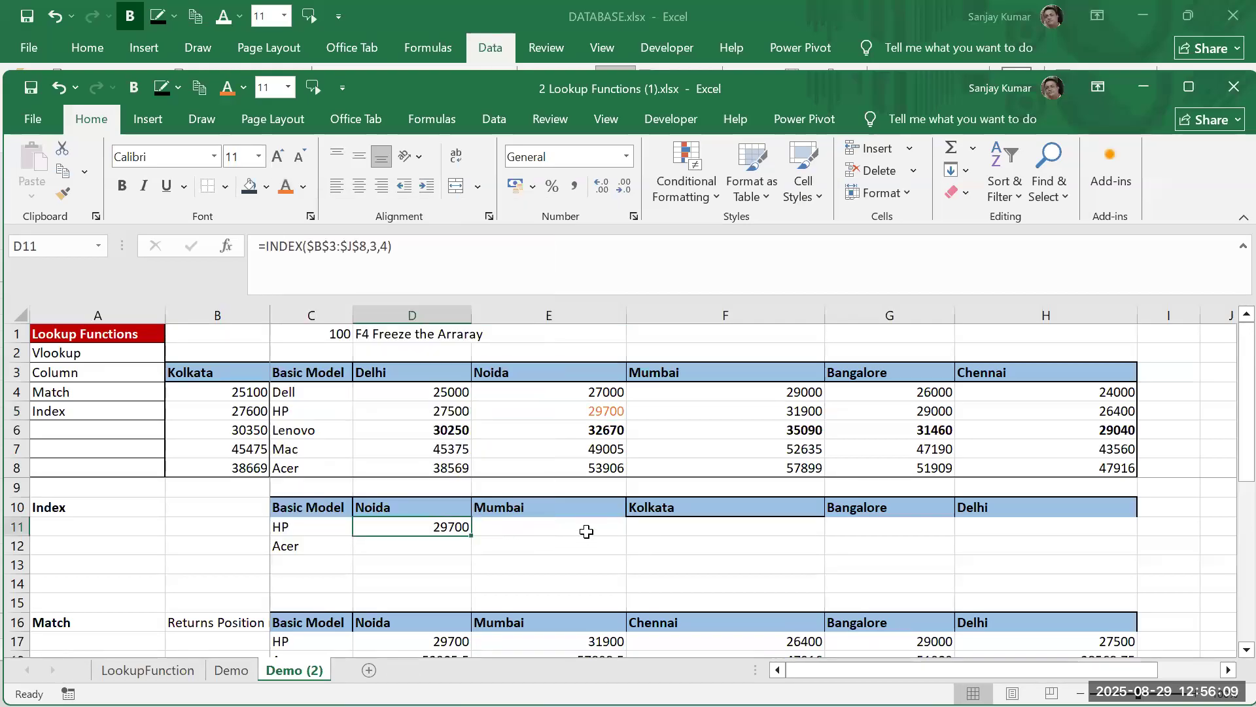
double_click(437, 526)
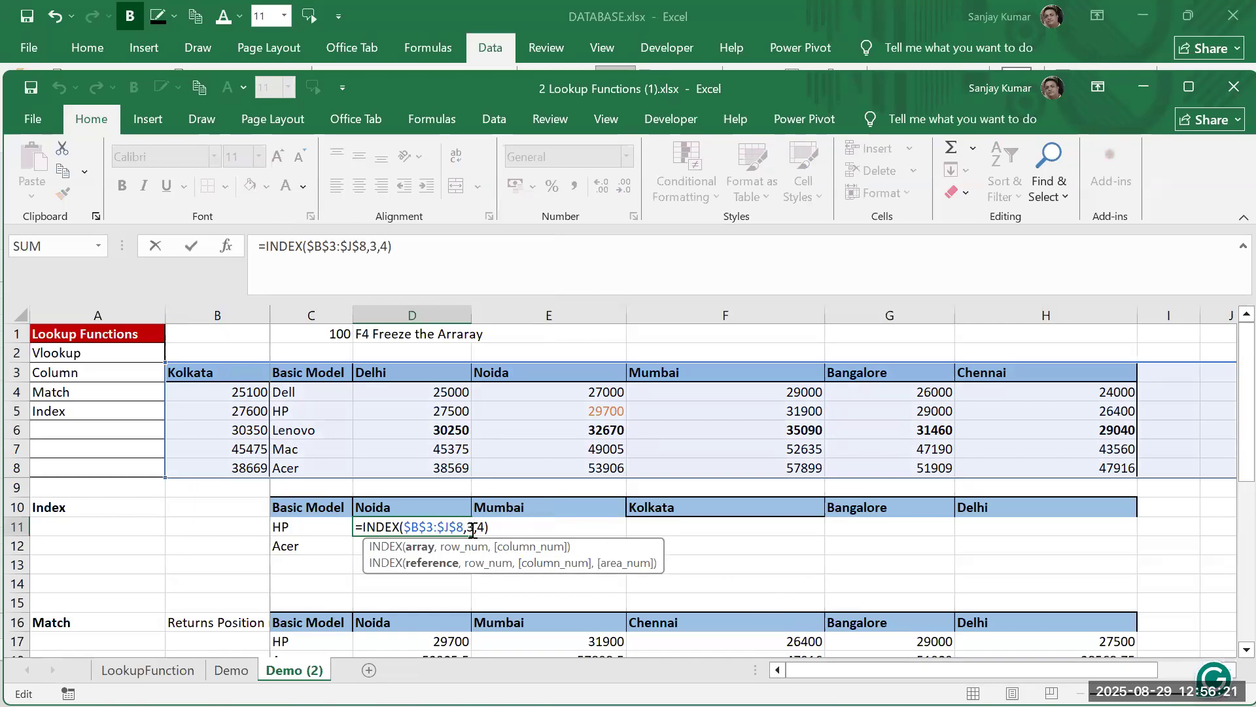
left_click_drag(469, 527, 469, 531)
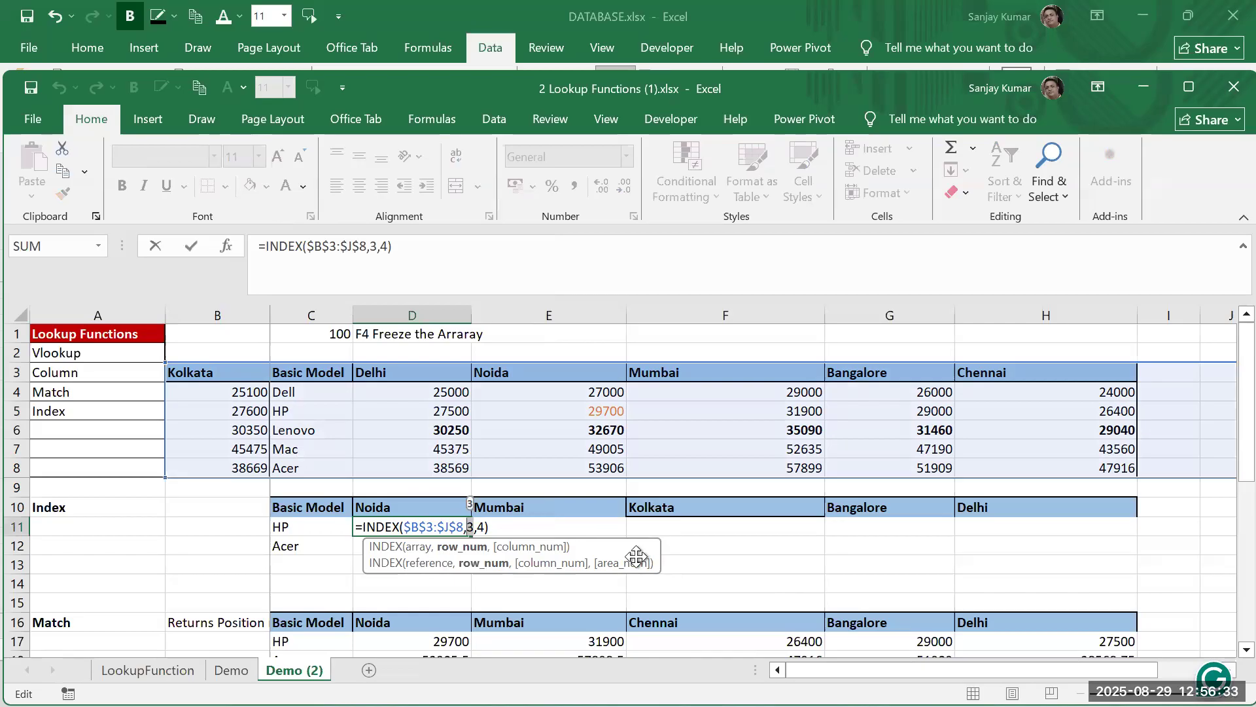
type("match")
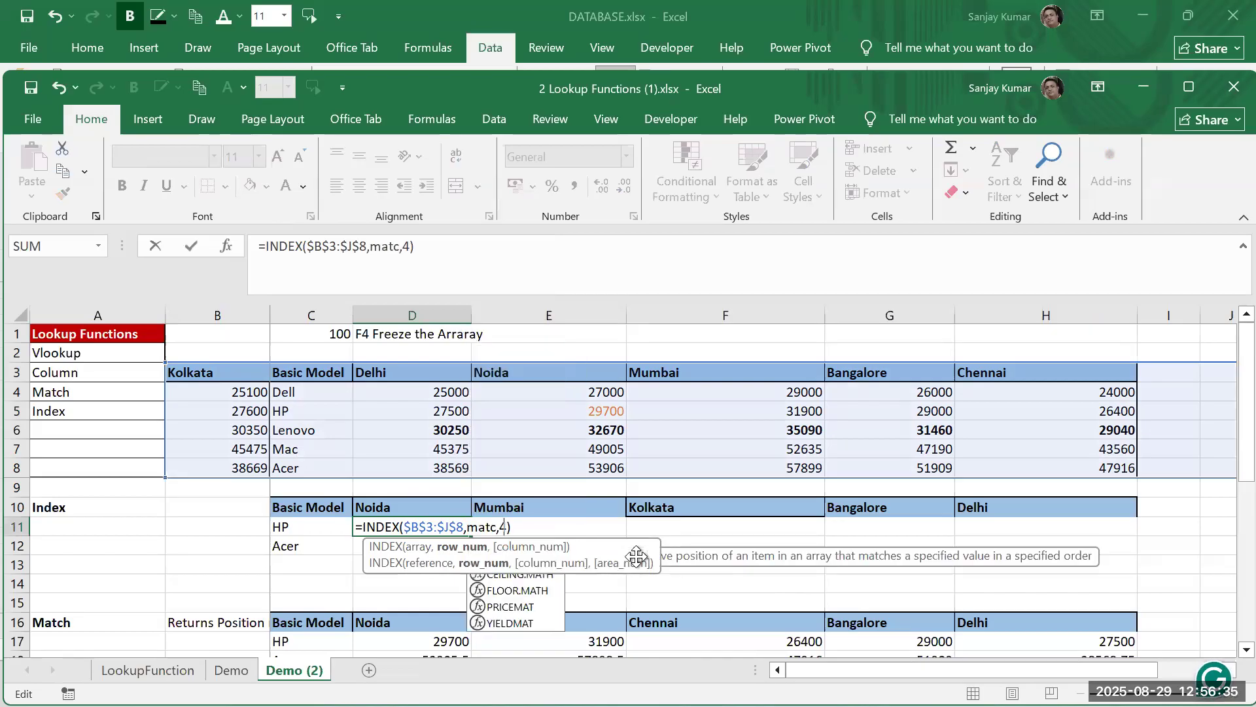
type("(")
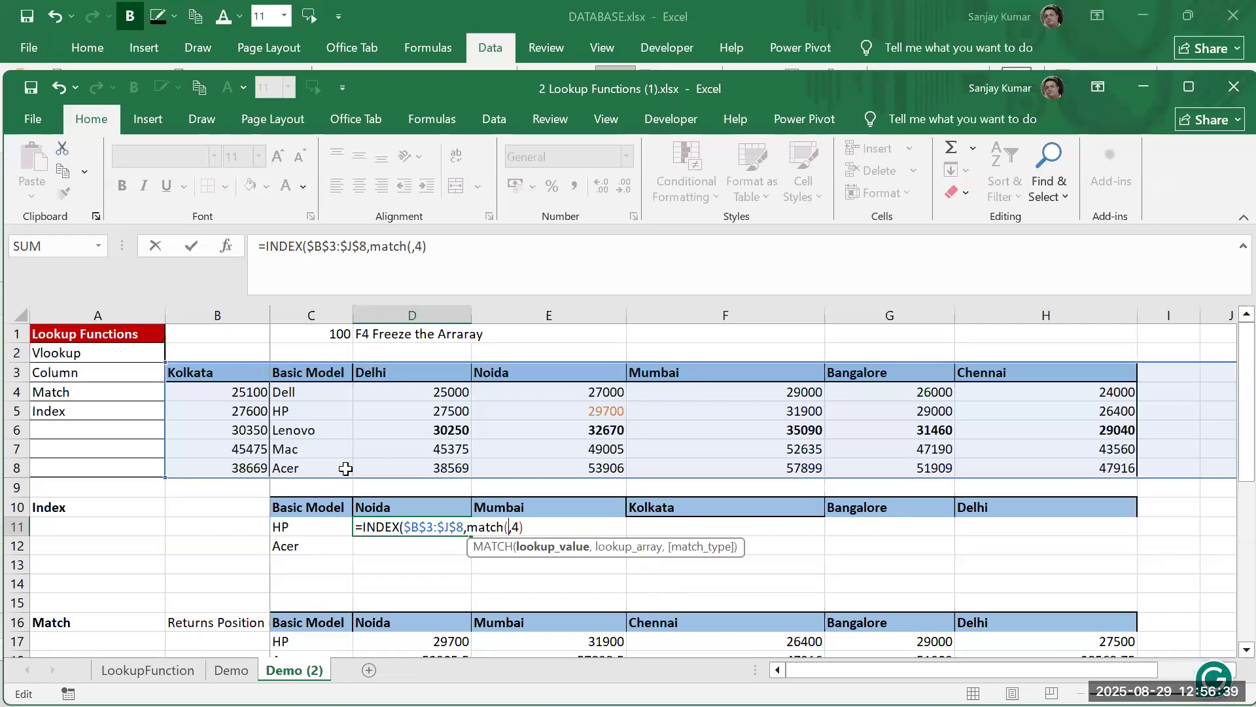
left_click(297, 530)
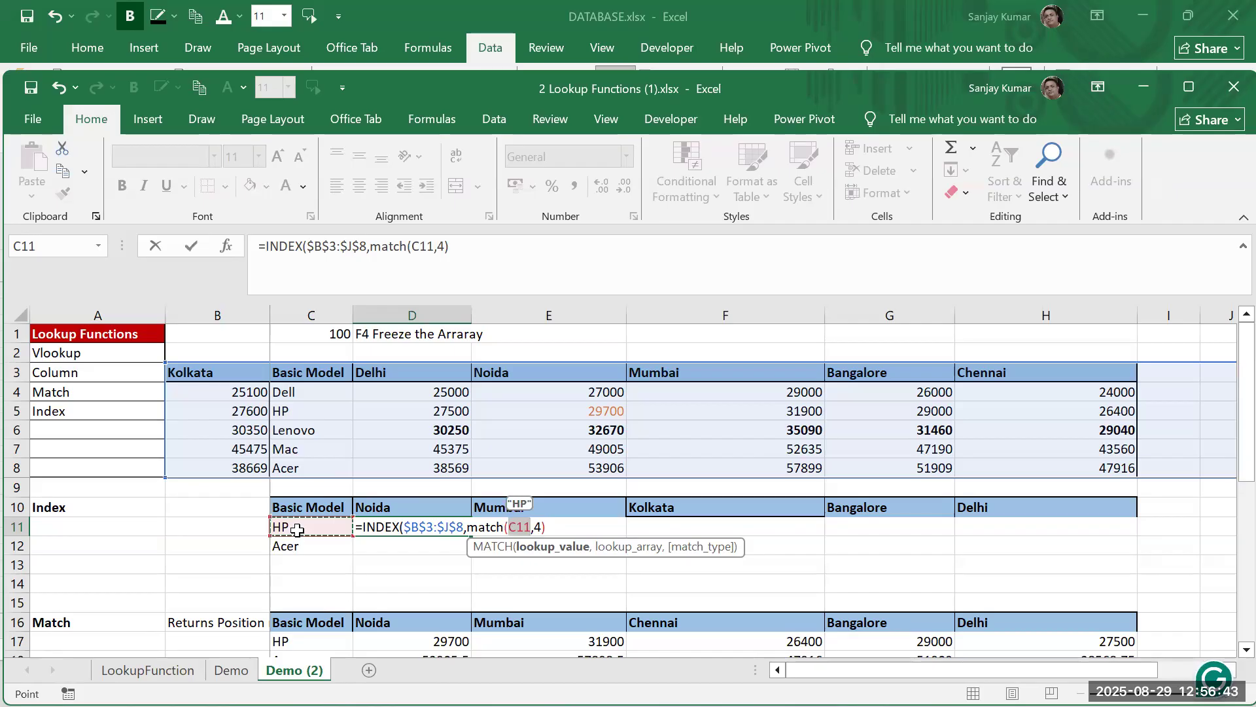
type(",")
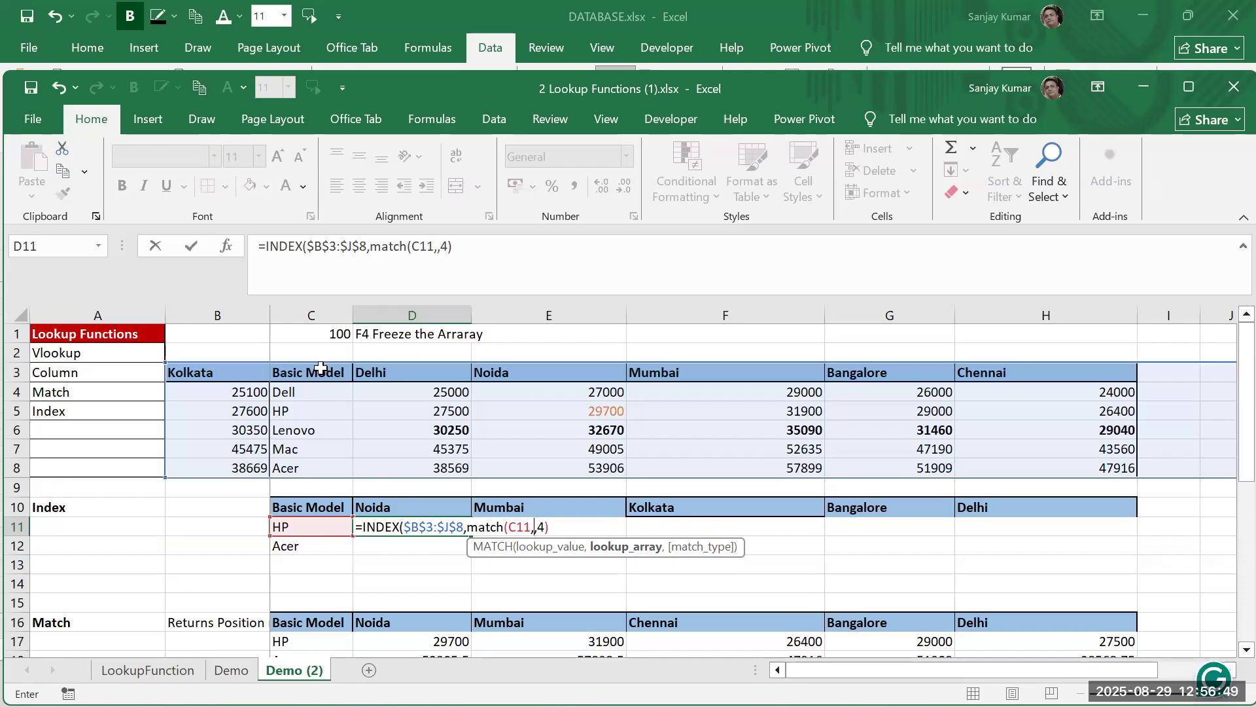
Give the MATCH function the absolute lookup array $C$3:$C$8 and match type 0, and close it
left_click_drag(320, 368, 318, 438)
left_click_drag(316, 461, 317, 467)
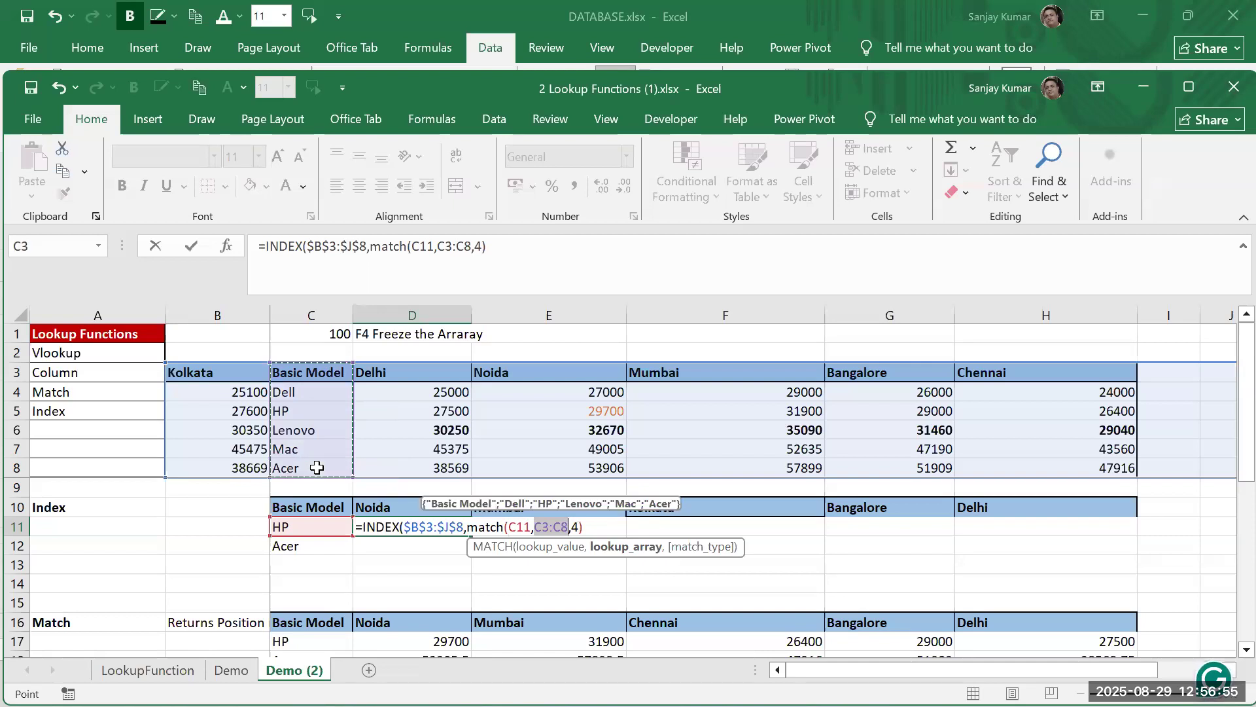
key("F4")
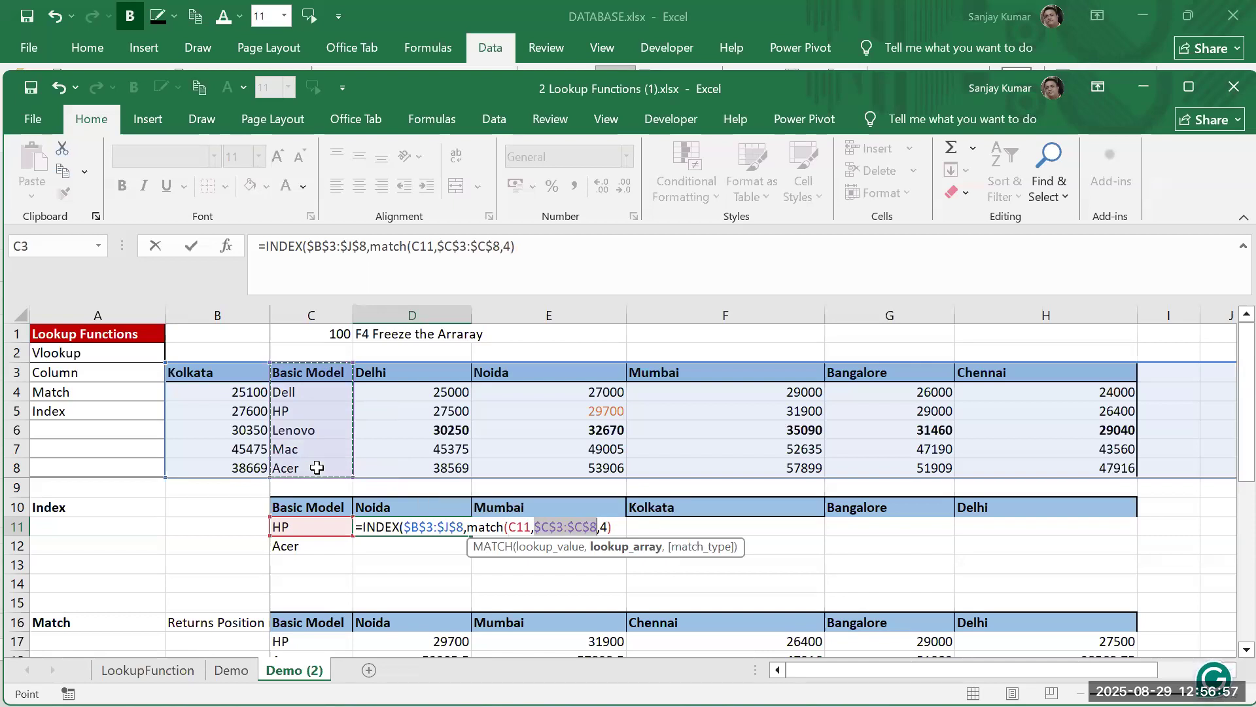
type(",0)")
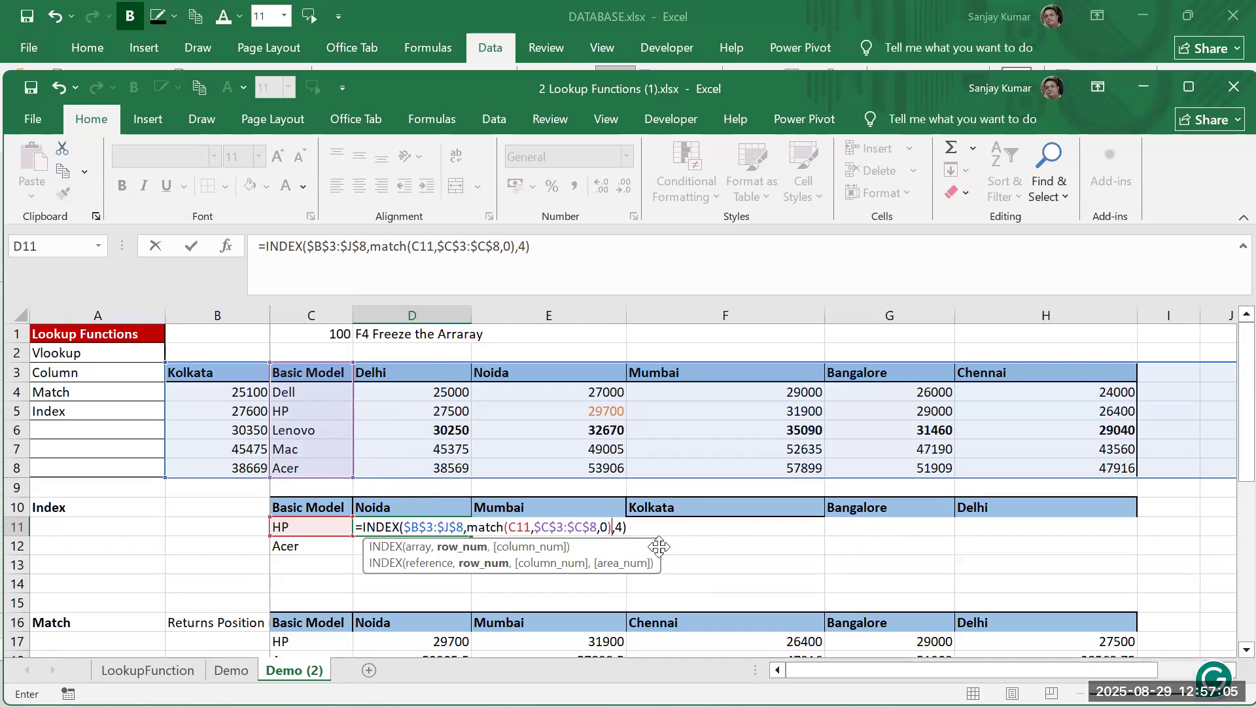
Lock the column of the MATCH lookup value as $C11 and return to the end of the formula
left_click(511, 526)
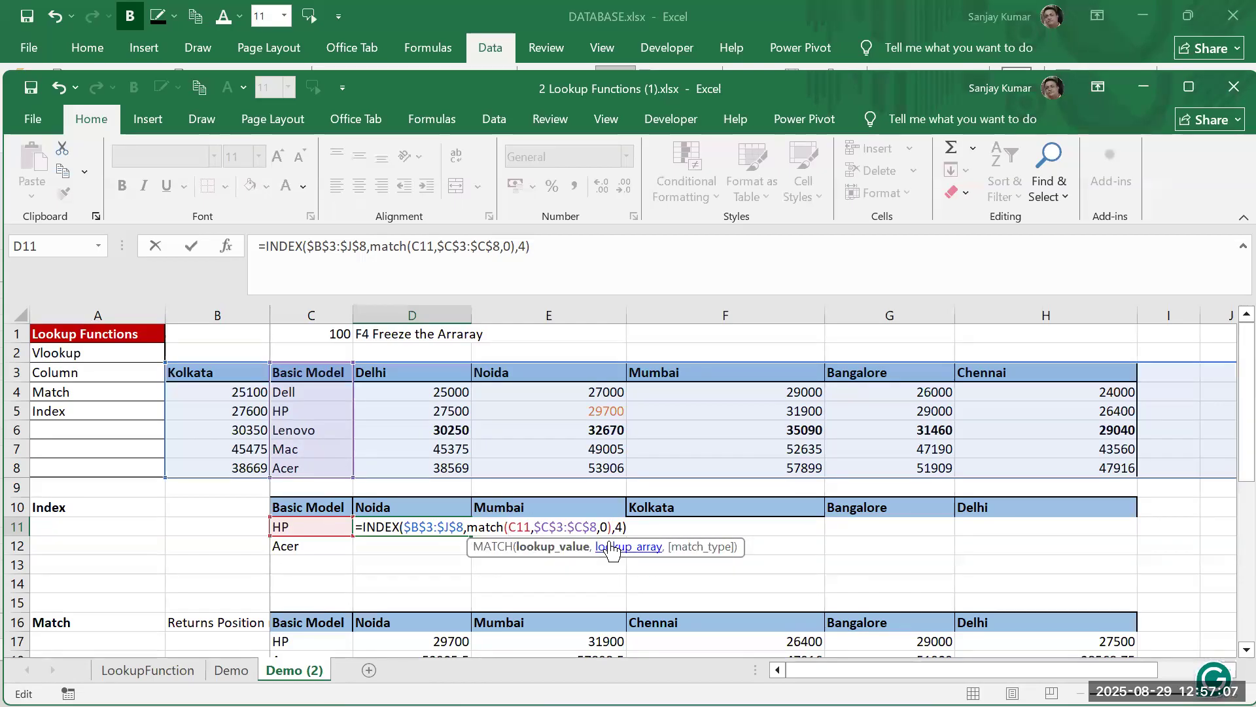
type("$")
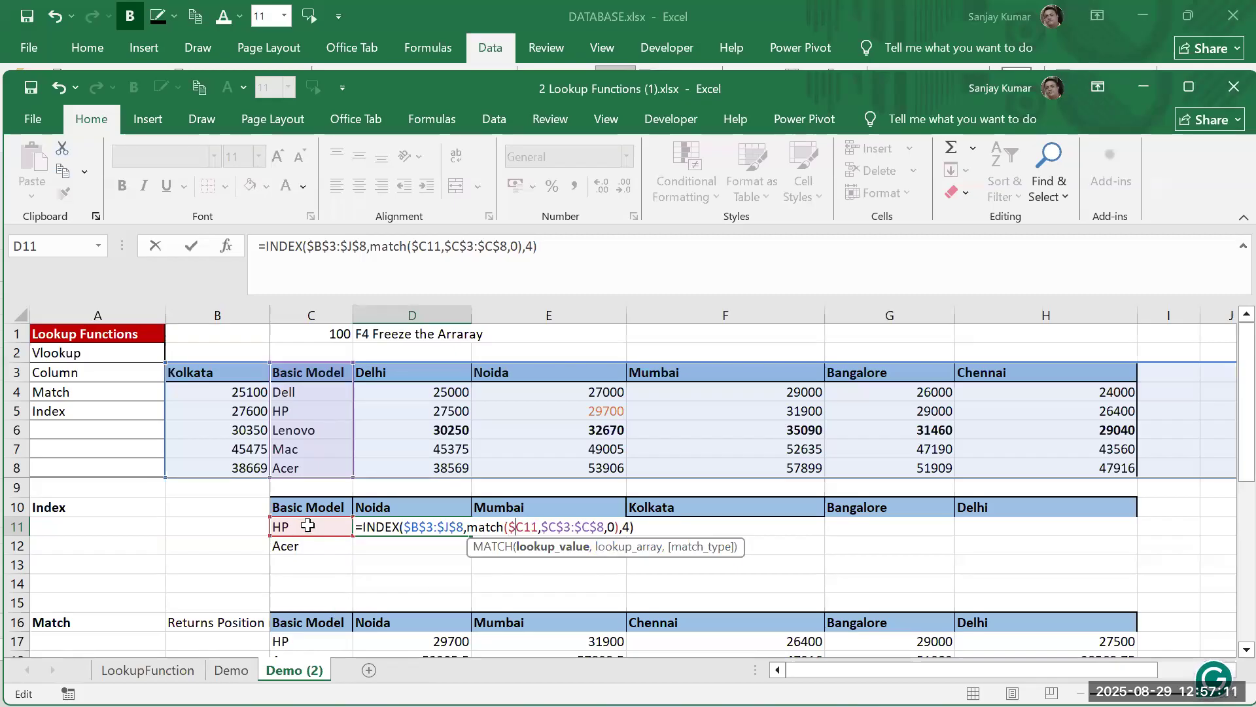
left_click(645, 528)
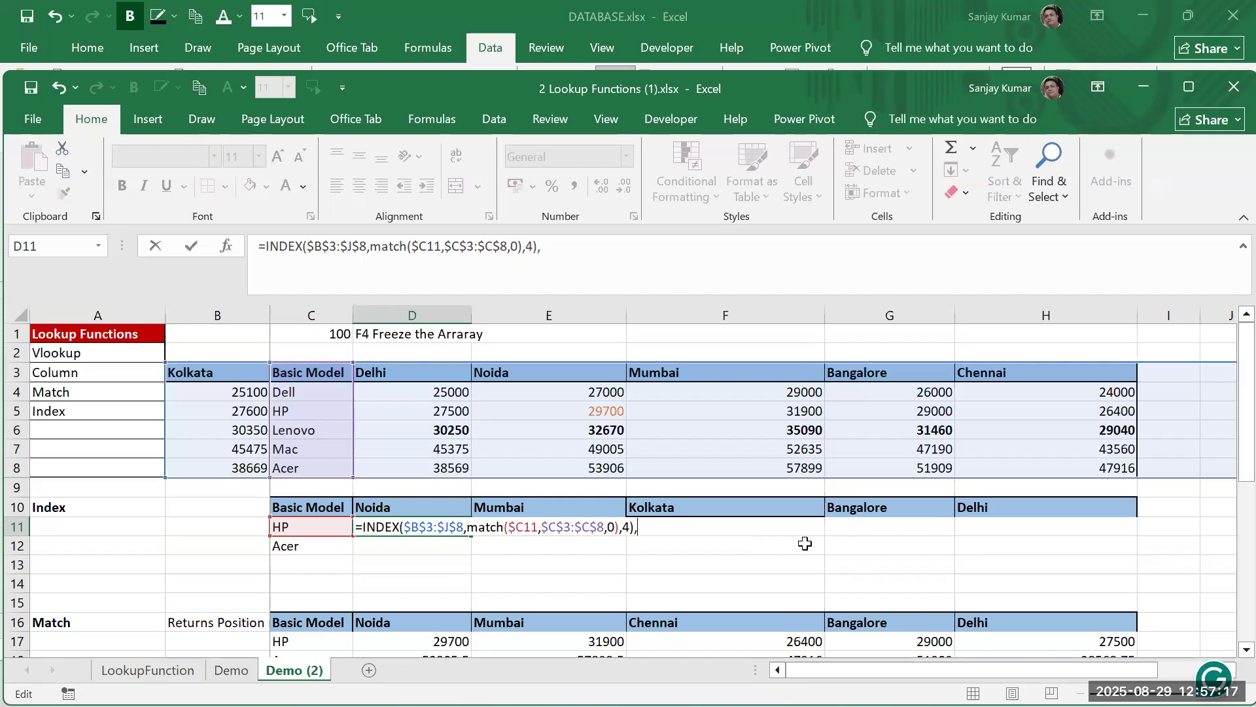
Append a second MATCH function to the D11 formula with the city header D10 as its lookup value
type("match")
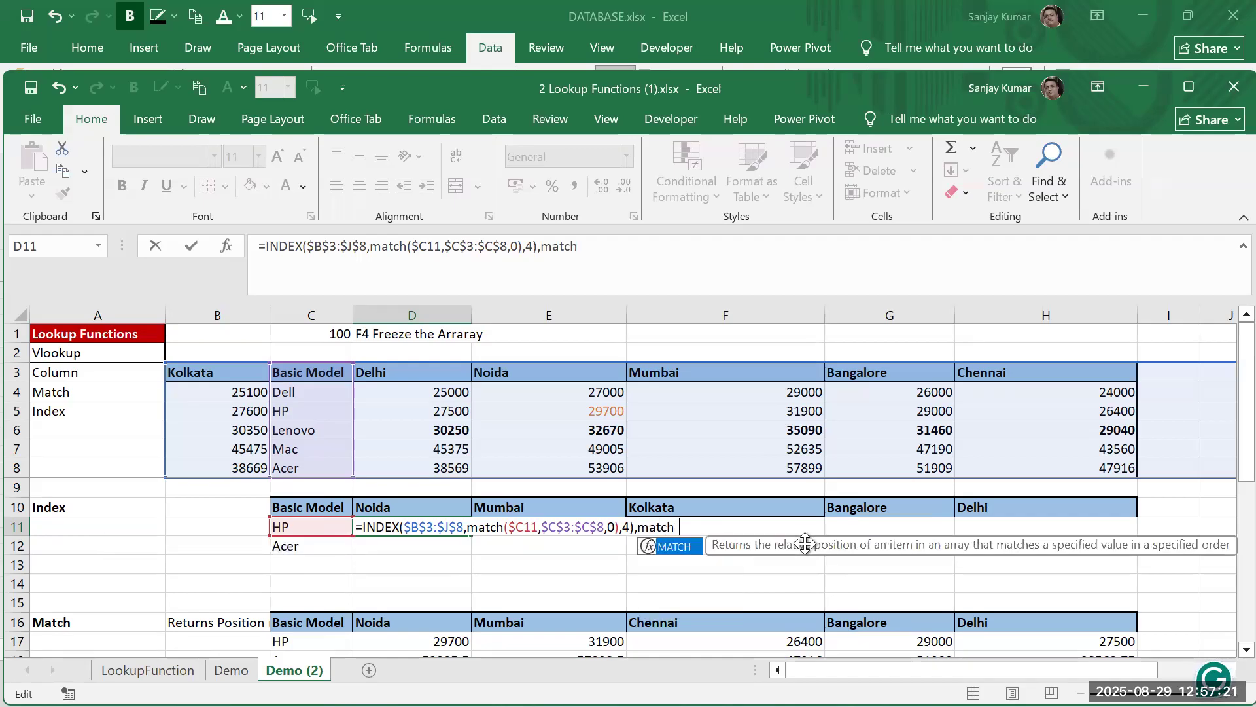
type("(")
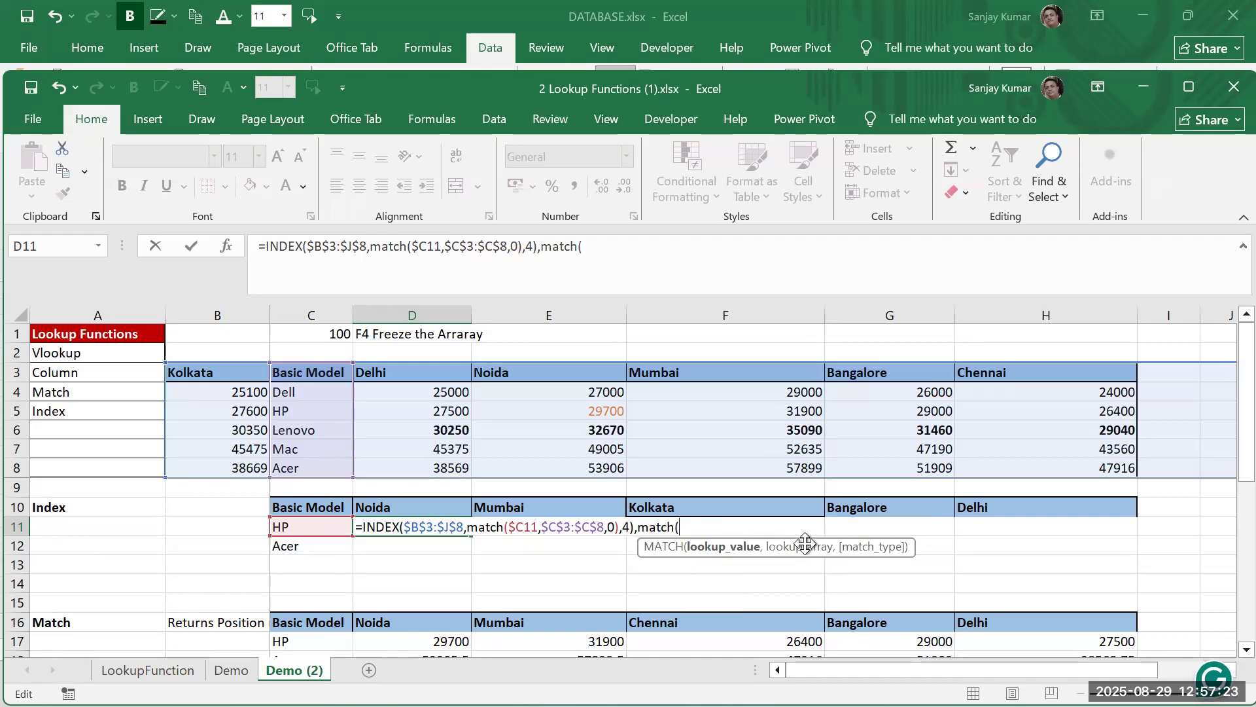
left_click(438, 506)
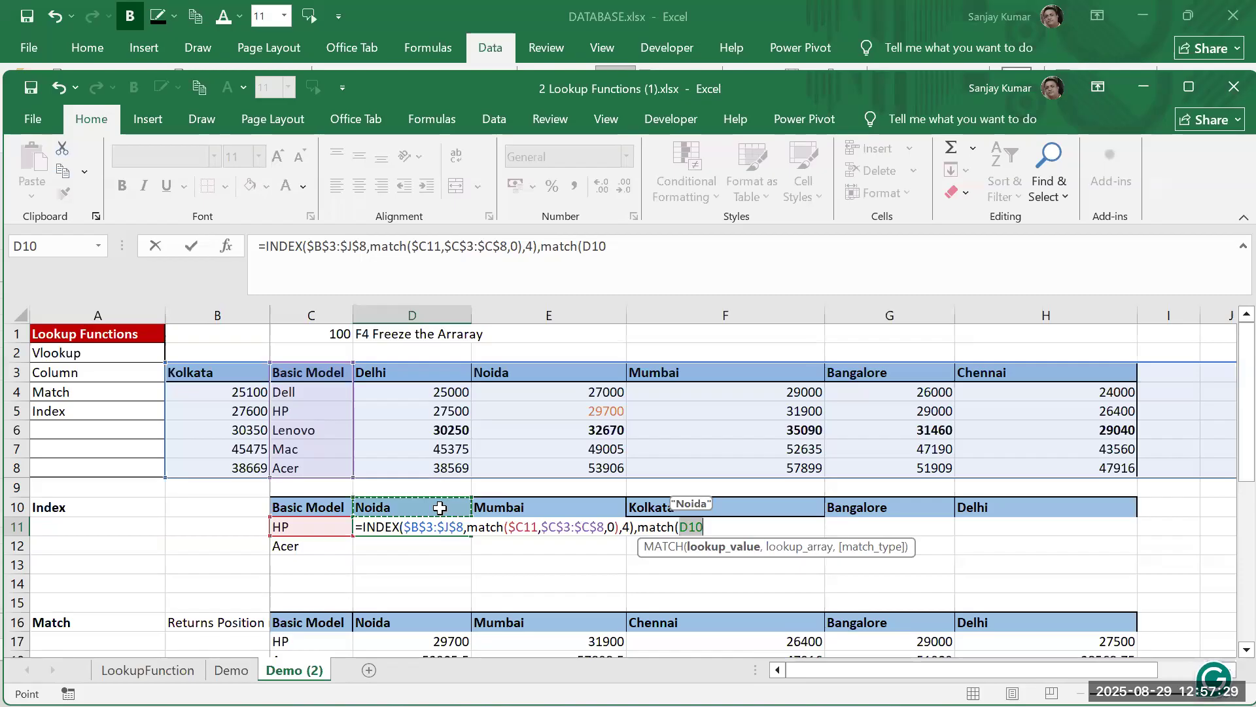
type(",")
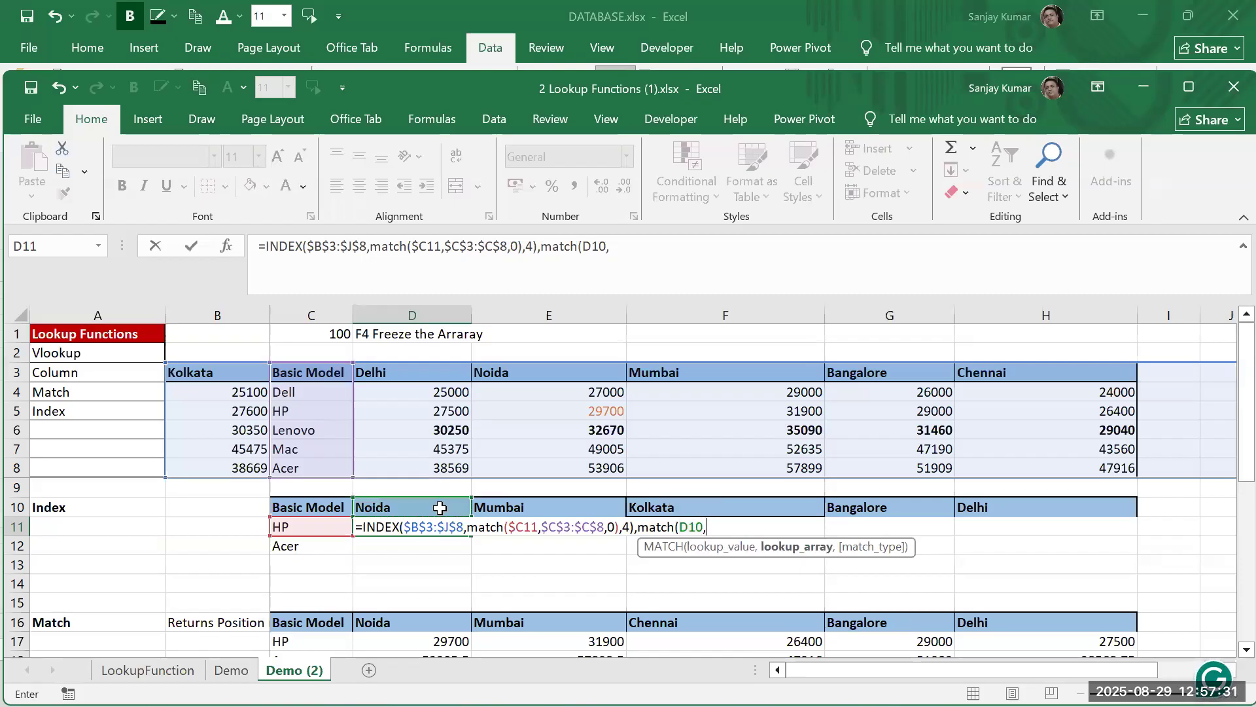
Give the second MATCH the absolute lookup array $B$3:$J$3 and match type 0, and close the formula
left_click(188, 374)
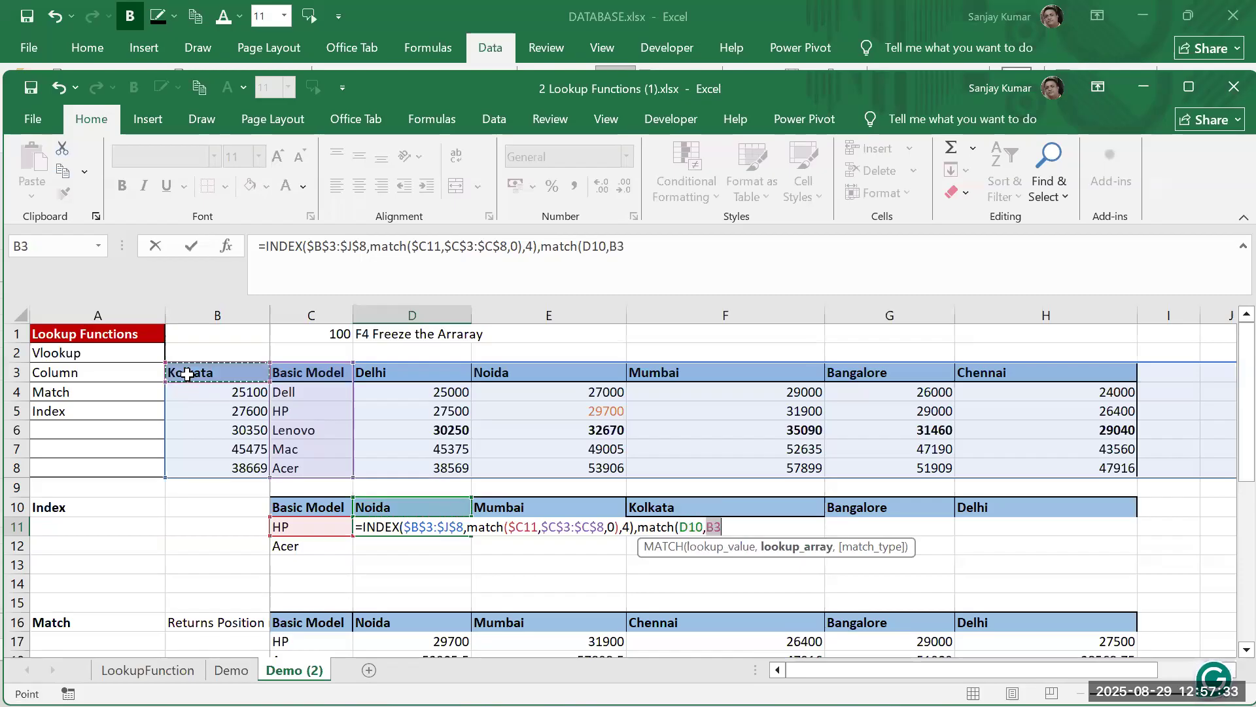
key("shift+Right")
key("shift+Right")
key("shift+Right")
key("shift+Right")
key("shift+Right")
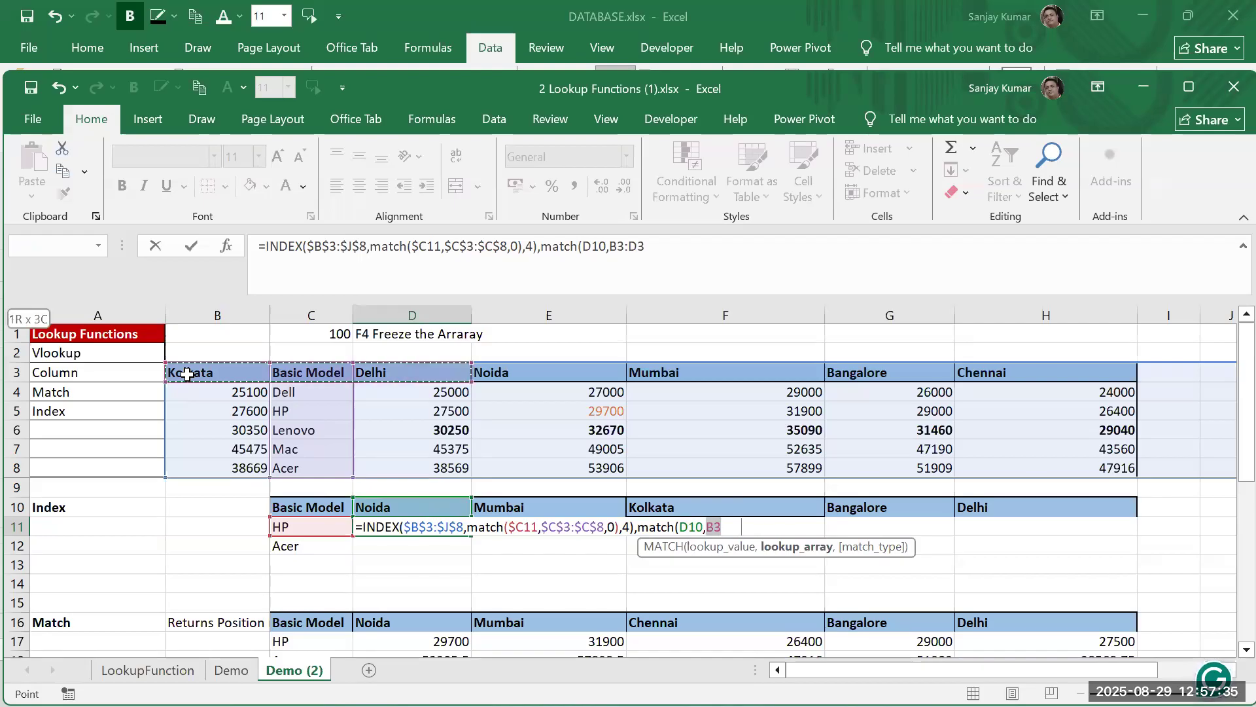
key("shift+Right")
key("shift+Right")
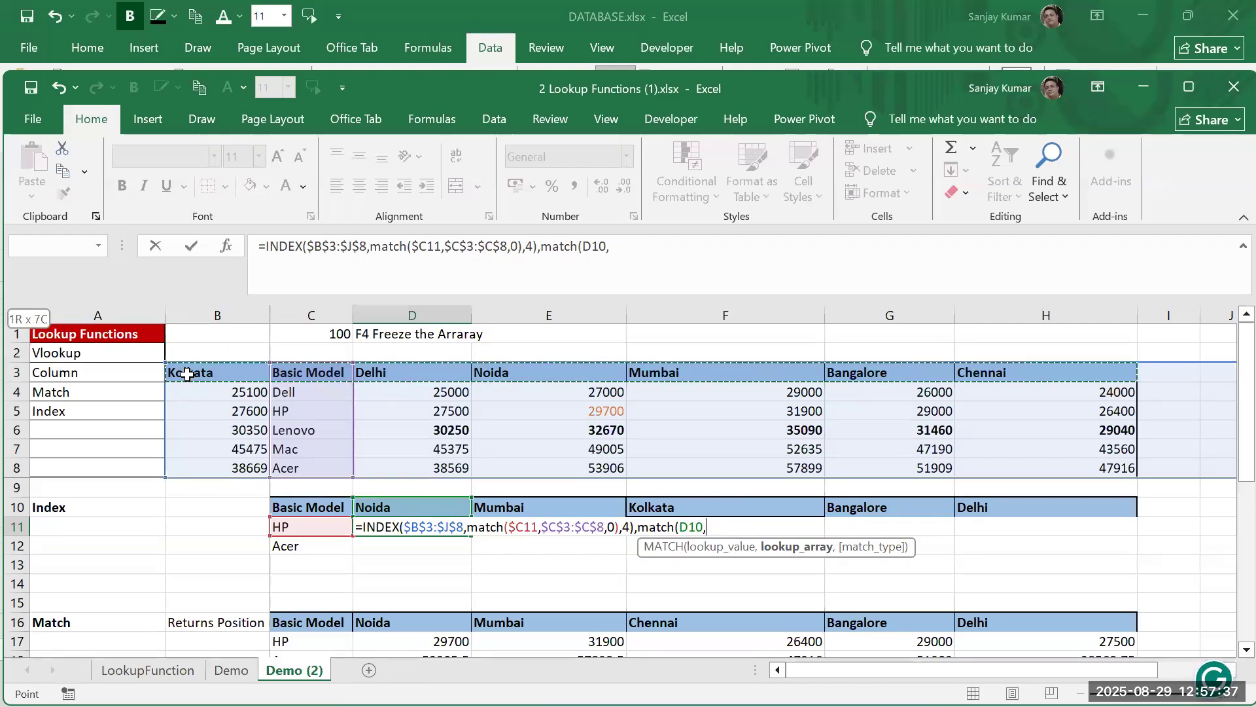
key("shift+Right")
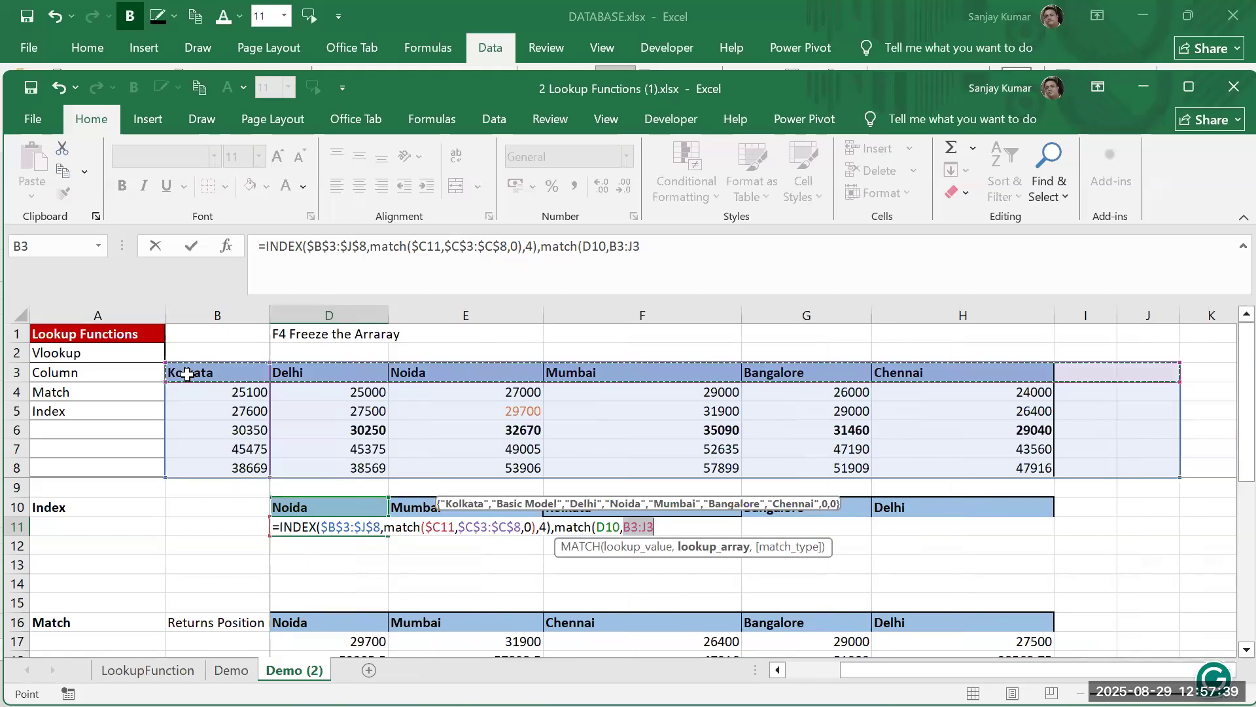
key("F4")
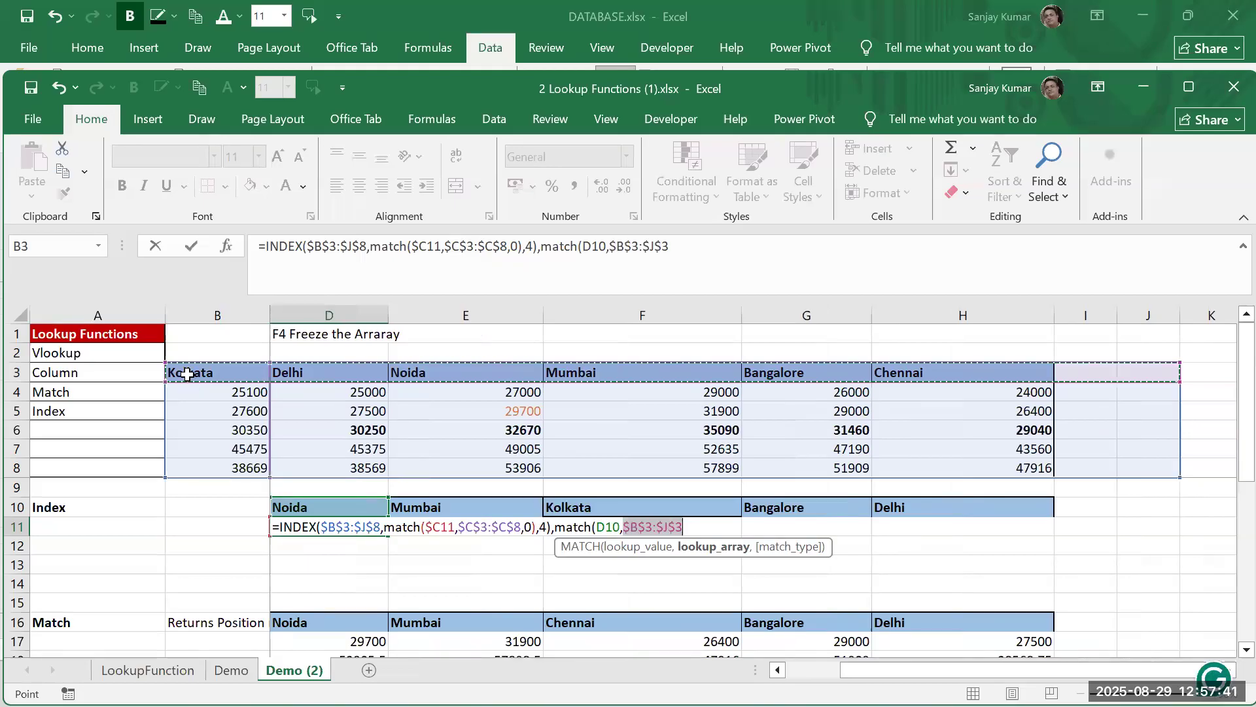
type(",0")
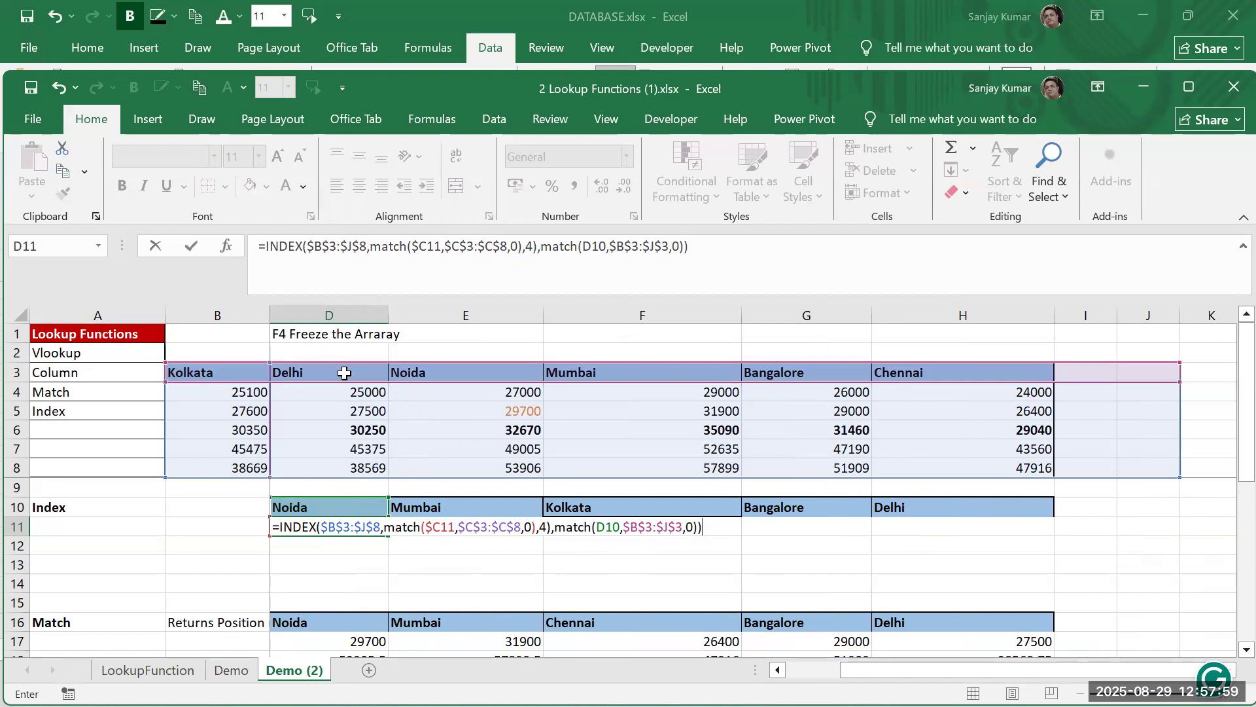
Lock the row of the second MATCH lookup value as D$10 and try to enter the formula
left_click(607, 526)
type("$")
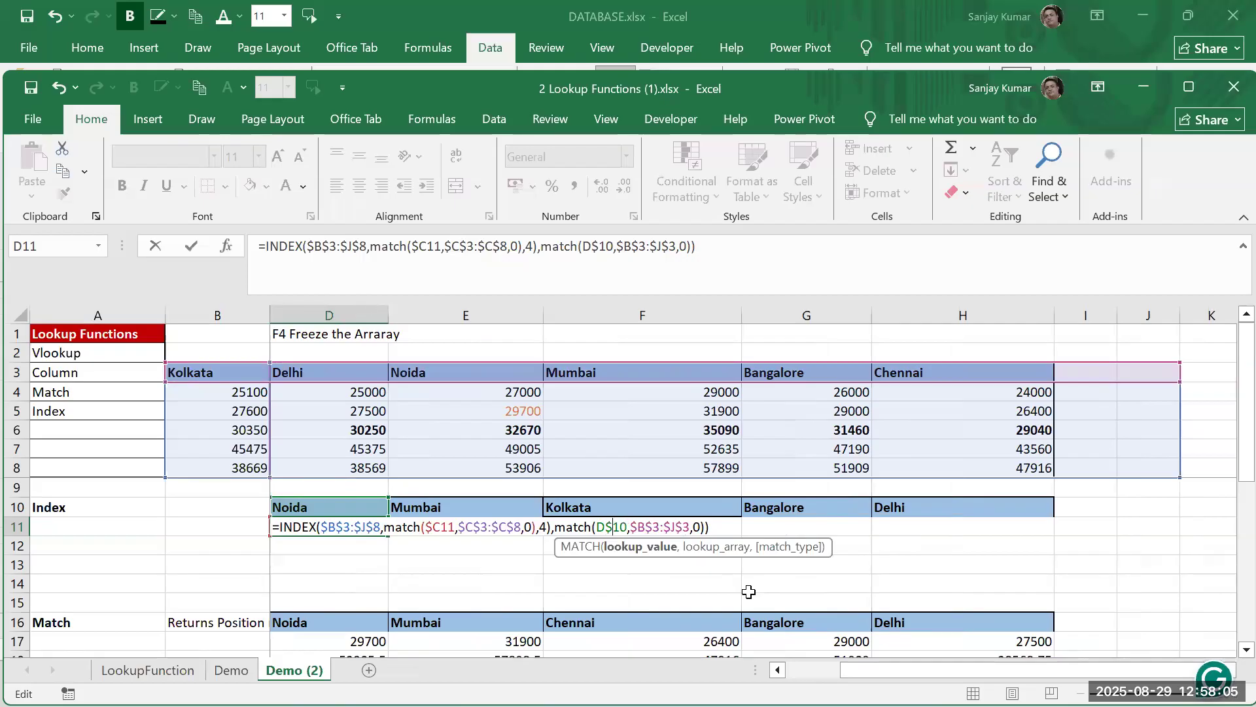
key("Return")
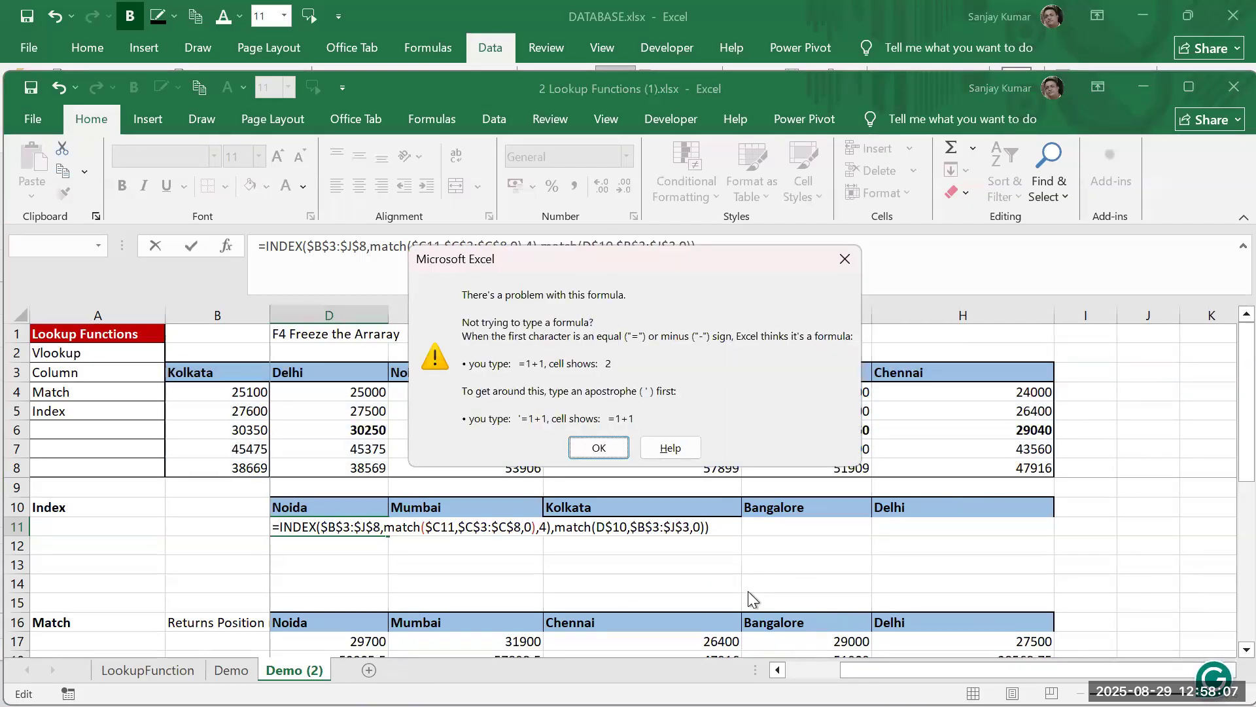
key("Return")
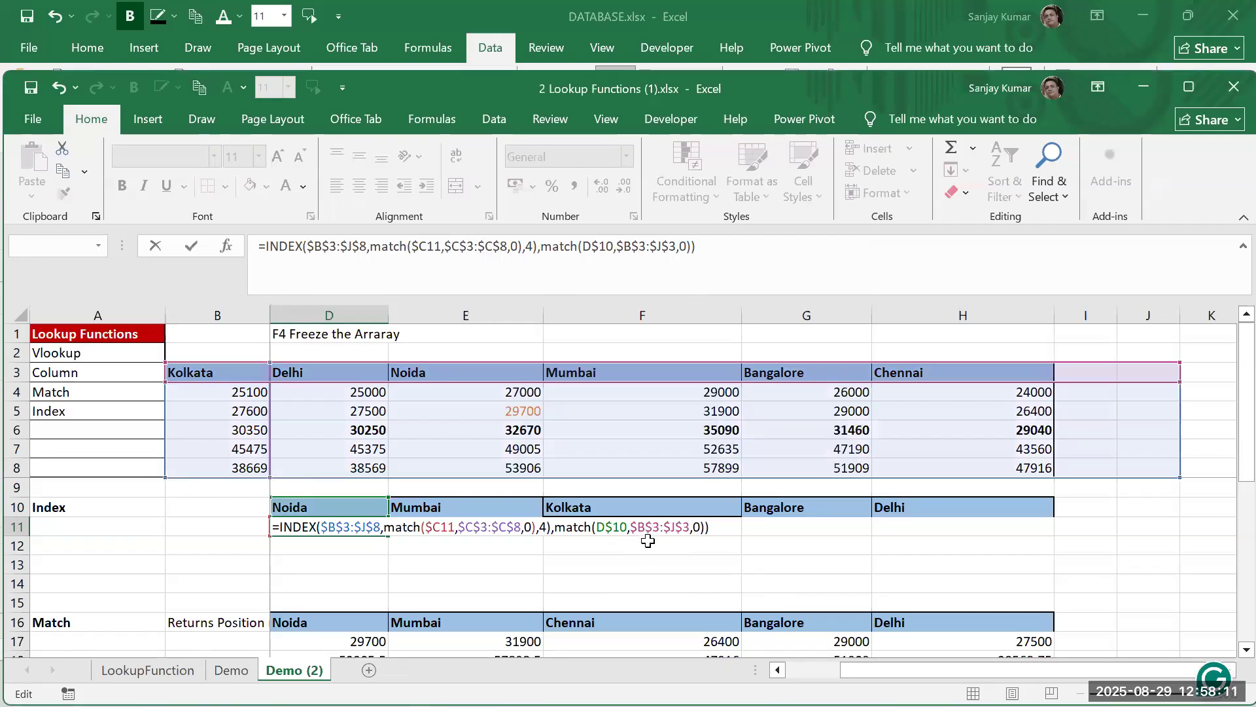
Remove the fixed column number 4 and its closing parenthesis so the second MATCH becomes the INDEX column argument in D11
left_click(343, 531)
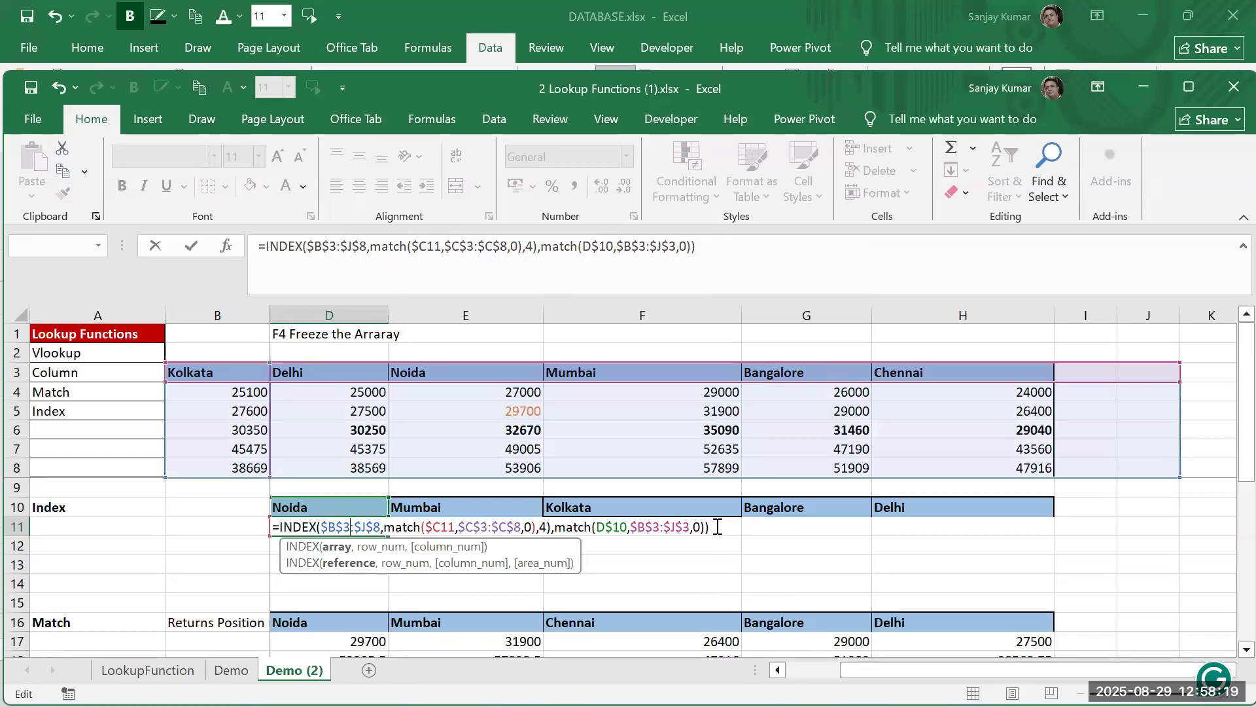
left_click(547, 528)
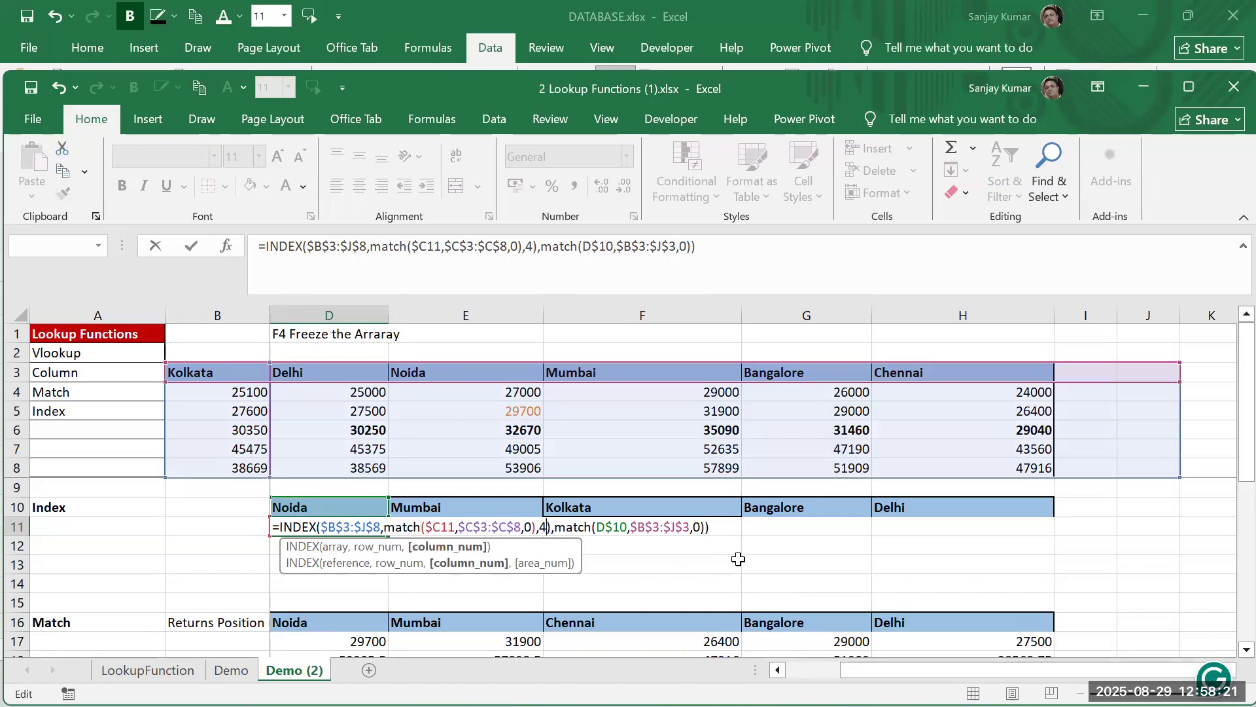
key("BackSpace")
key("BackSpace")
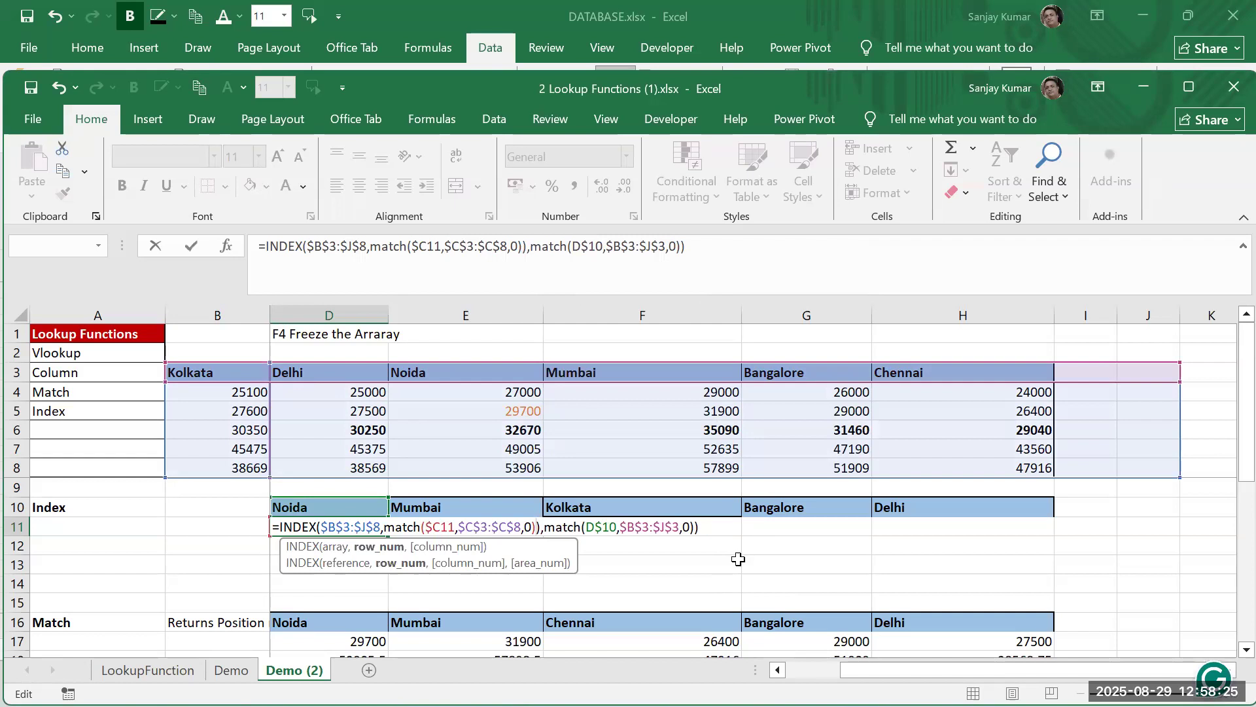
key("Delete")
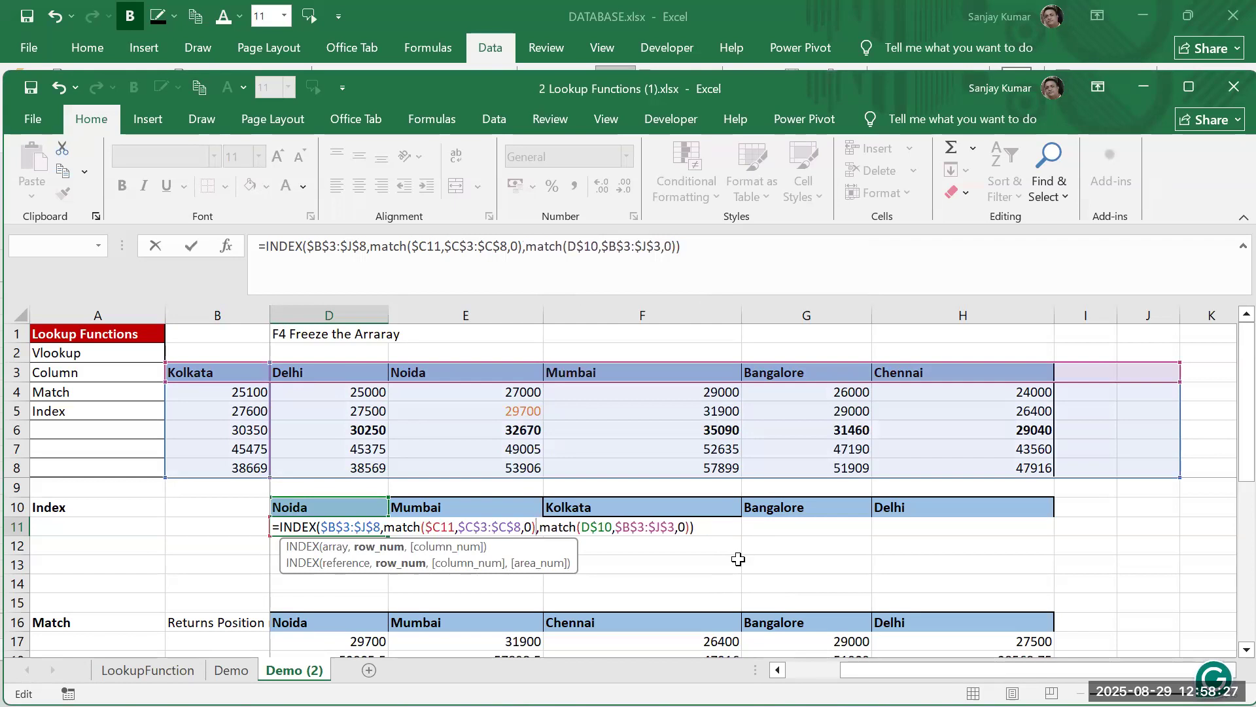
Check the row_num and column_num arguments of the INDEX formula and enter it in D11
left_click(335, 547)
left_click(392, 550)
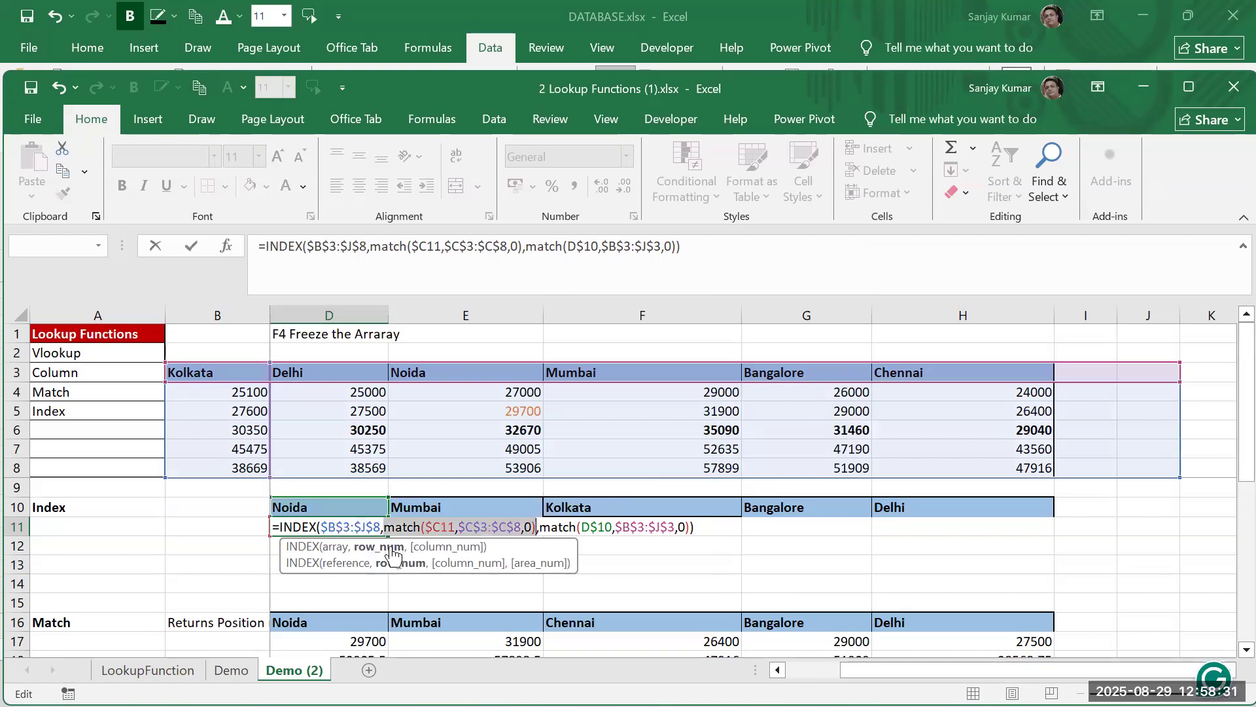
left_click(449, 547)
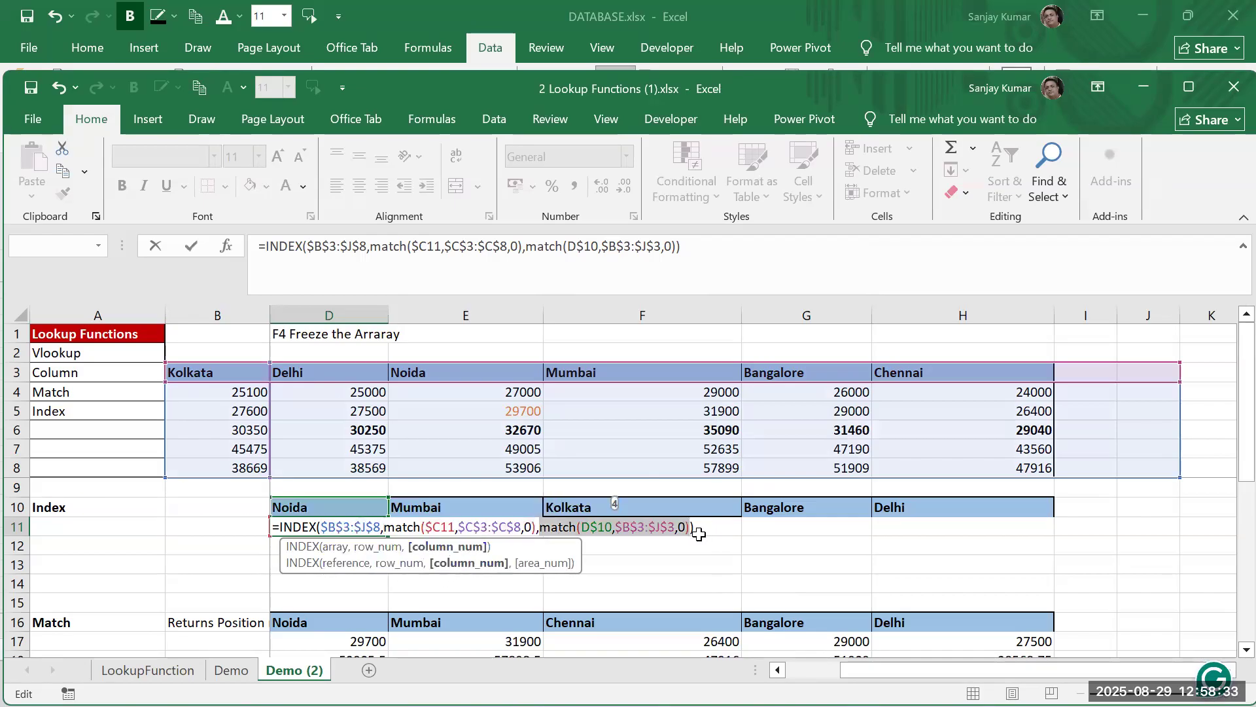
key("ctrl+Return")
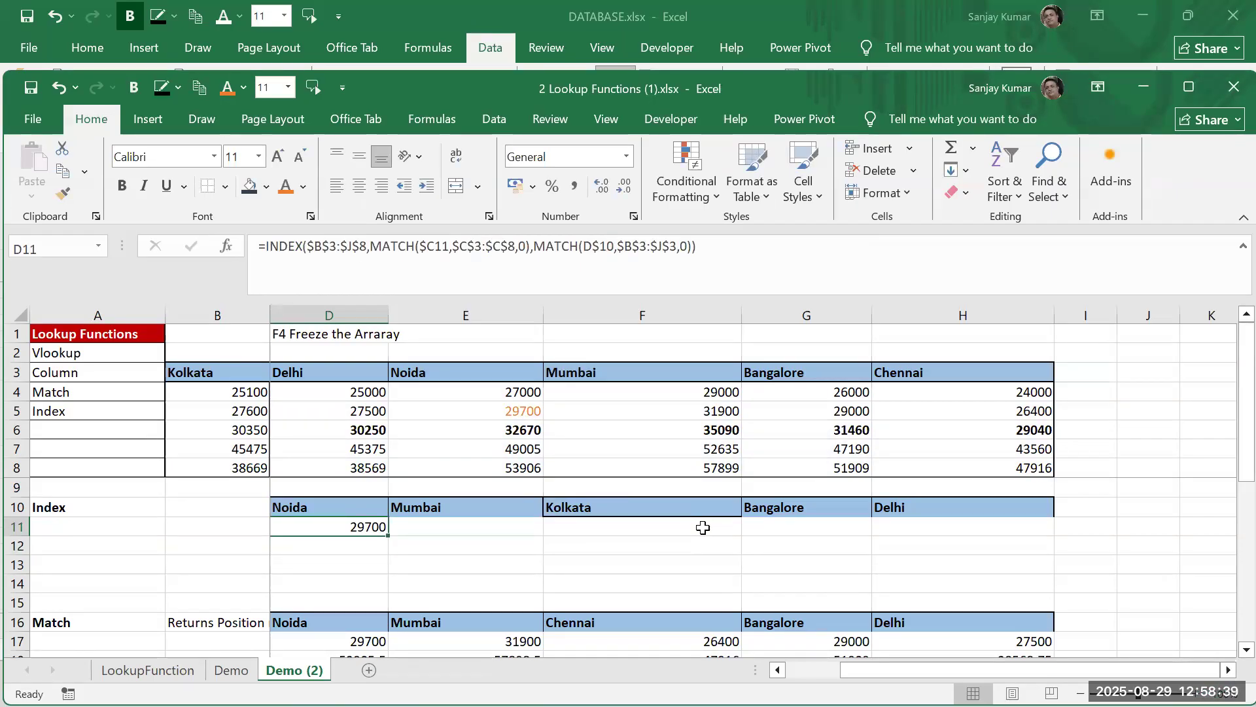
Copy the D11 formula across D11:H12 to fill the HP and Acer prices for every city
key("ctrl+c")
key("shift+Down")
key("shift+Down")
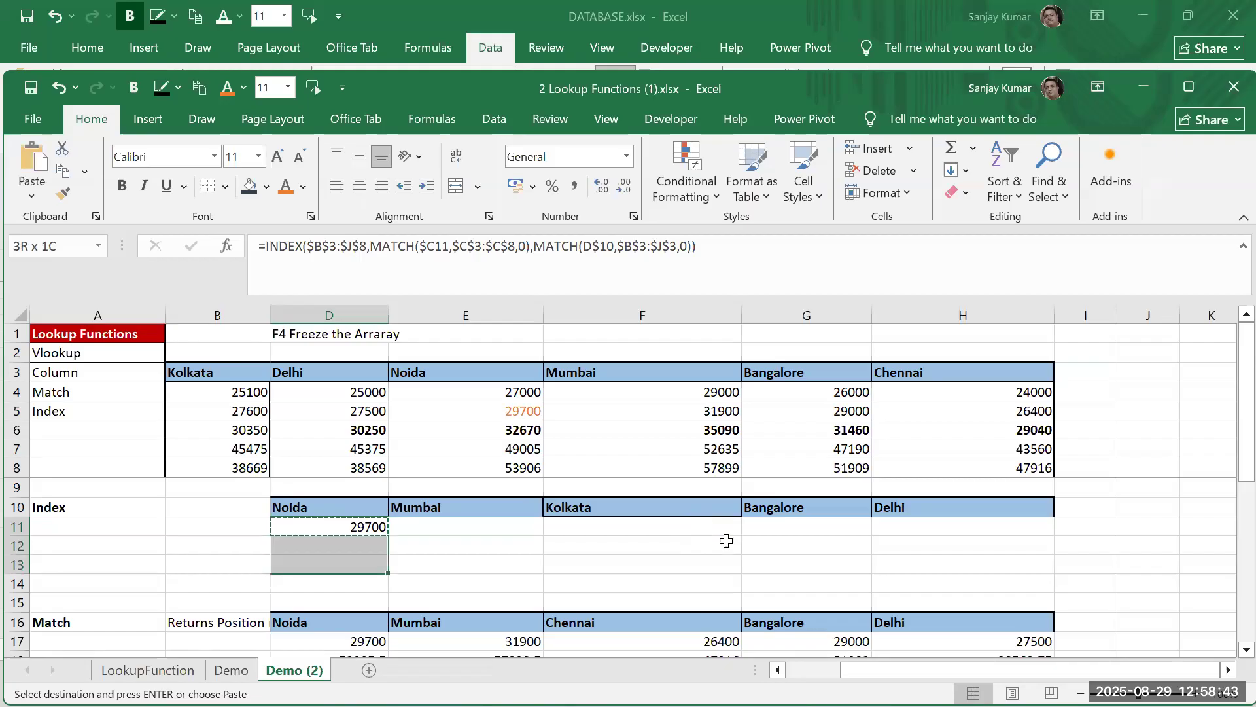
left_click_drag(851, 670, 796, 670)
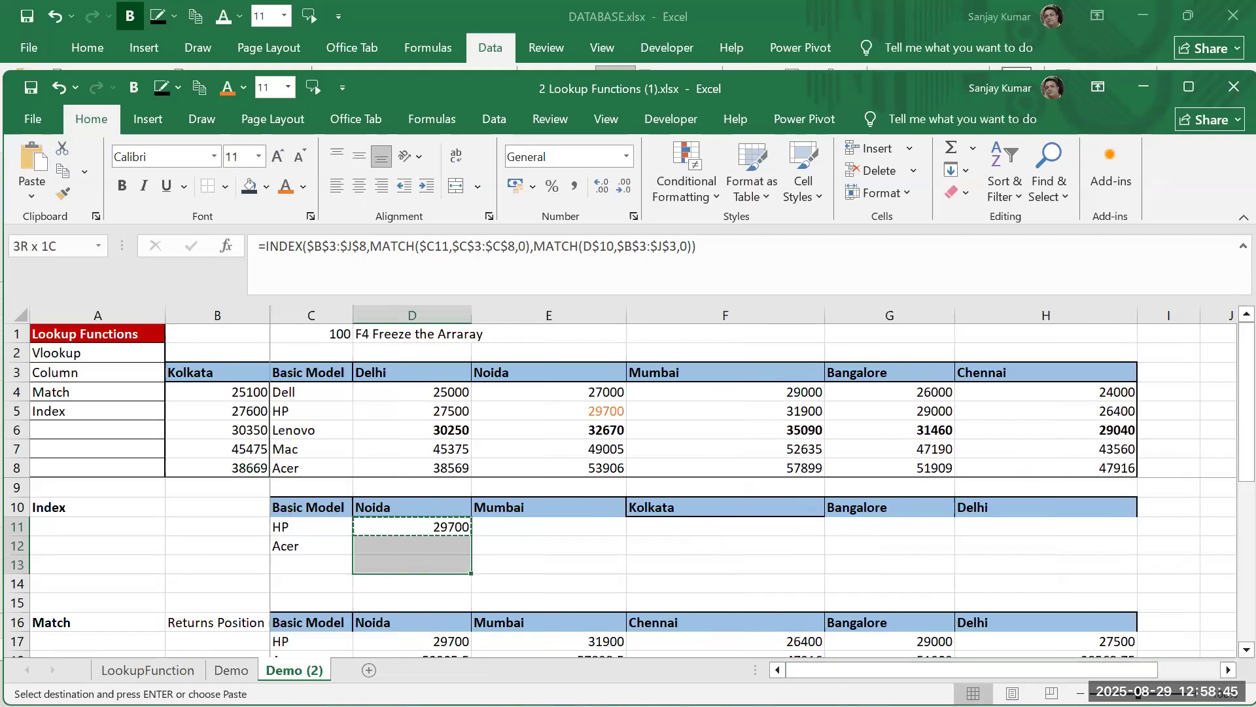
left_click_drag(458, 527, 456, 545)
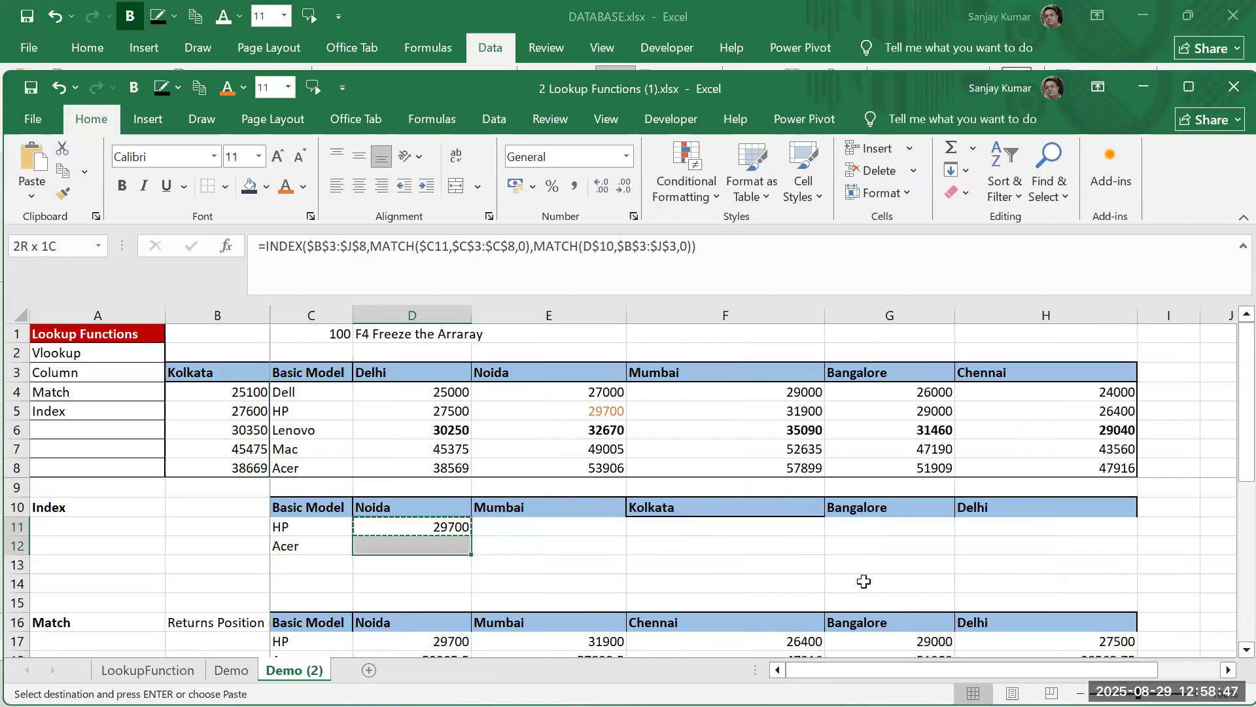
left_click(1016, 550, "shift")
key("ctrl+v")
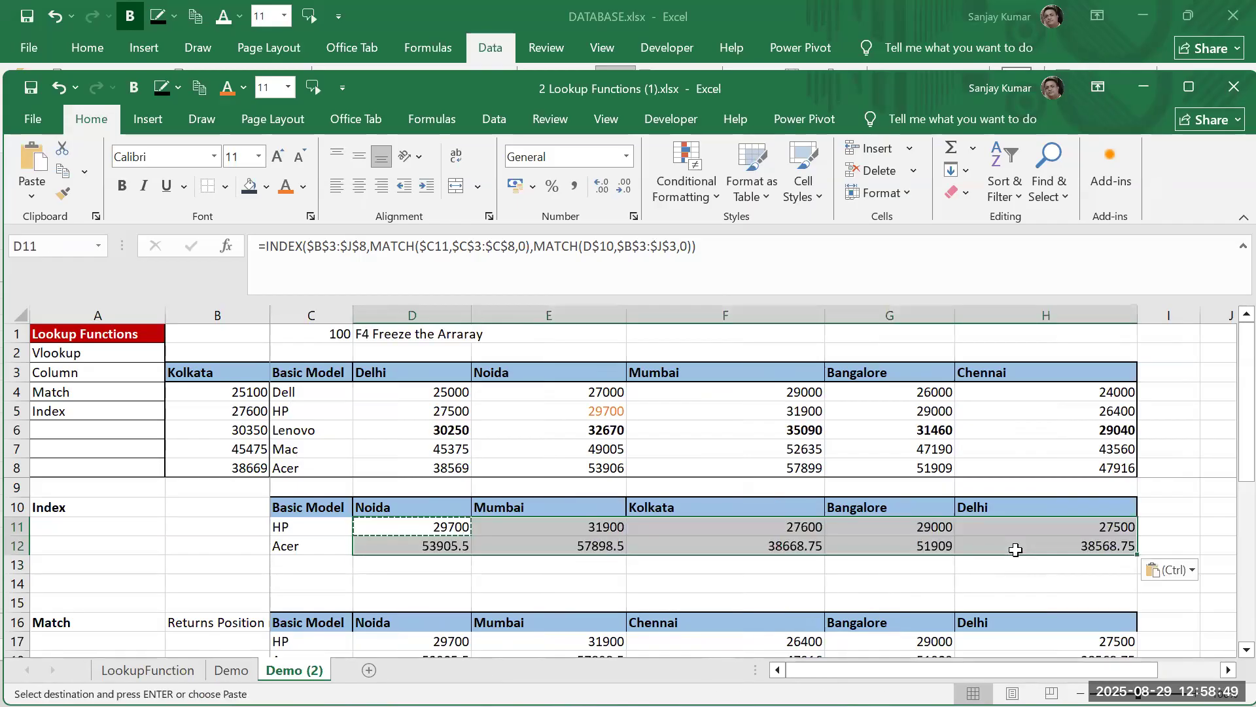
Compare the Kolkata prices for HP and Acer in the Index section with those in the source table
left_click(804, 523)
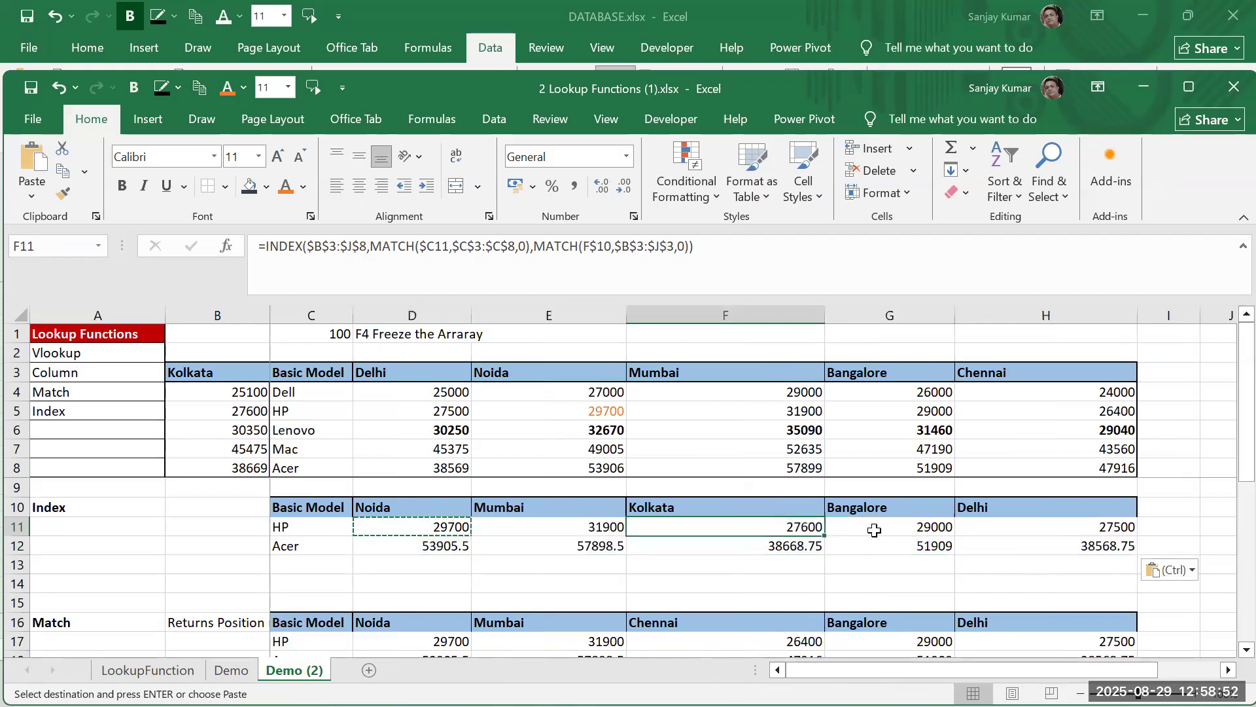
left_click(234, 414)
left_click(765, 529)
left_click(244, 414)
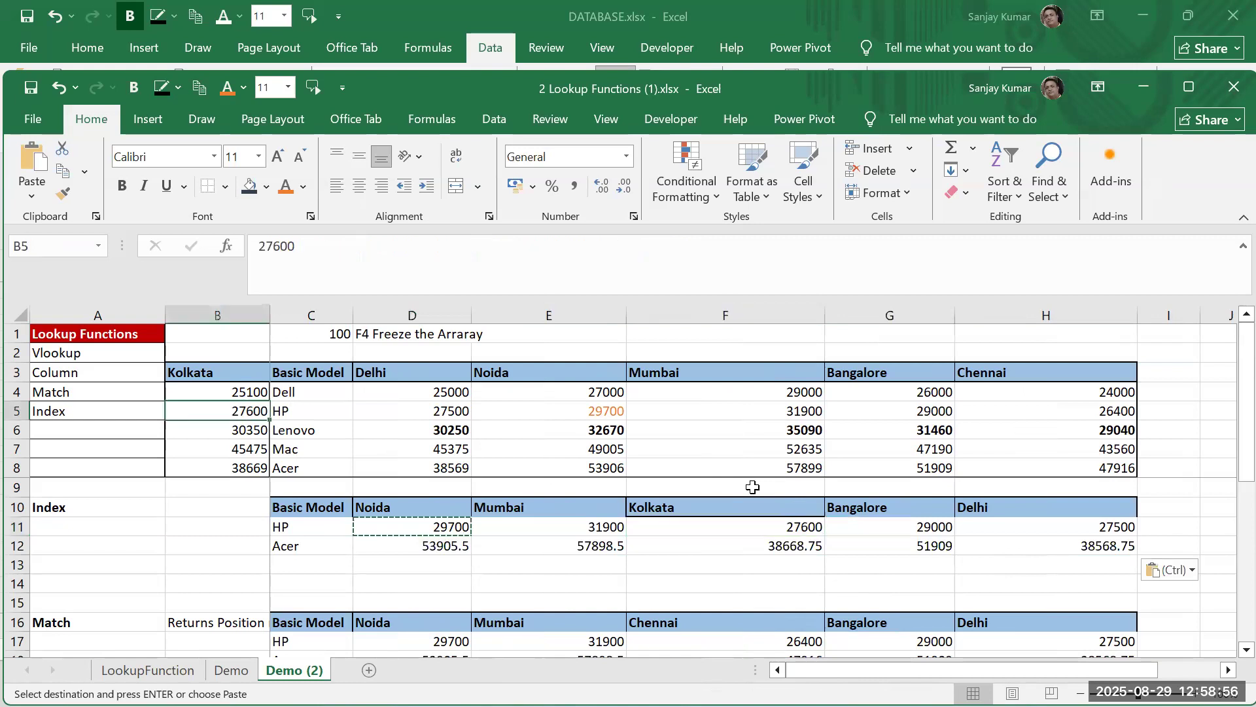
left_click(813, 546)
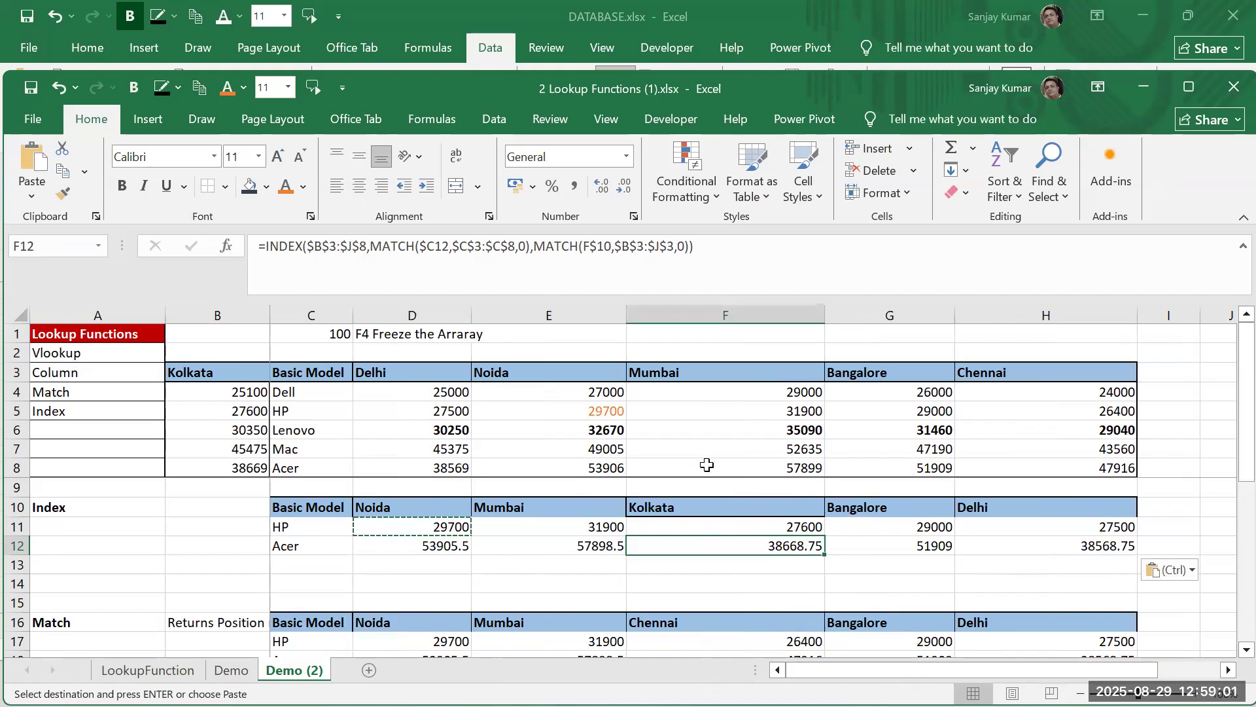
left_click(257, 471)
Show the Acer price for Kolkata in F12 without decimals
left_click(786, 551)
left_click(624, 185)
left_click(624, 186)
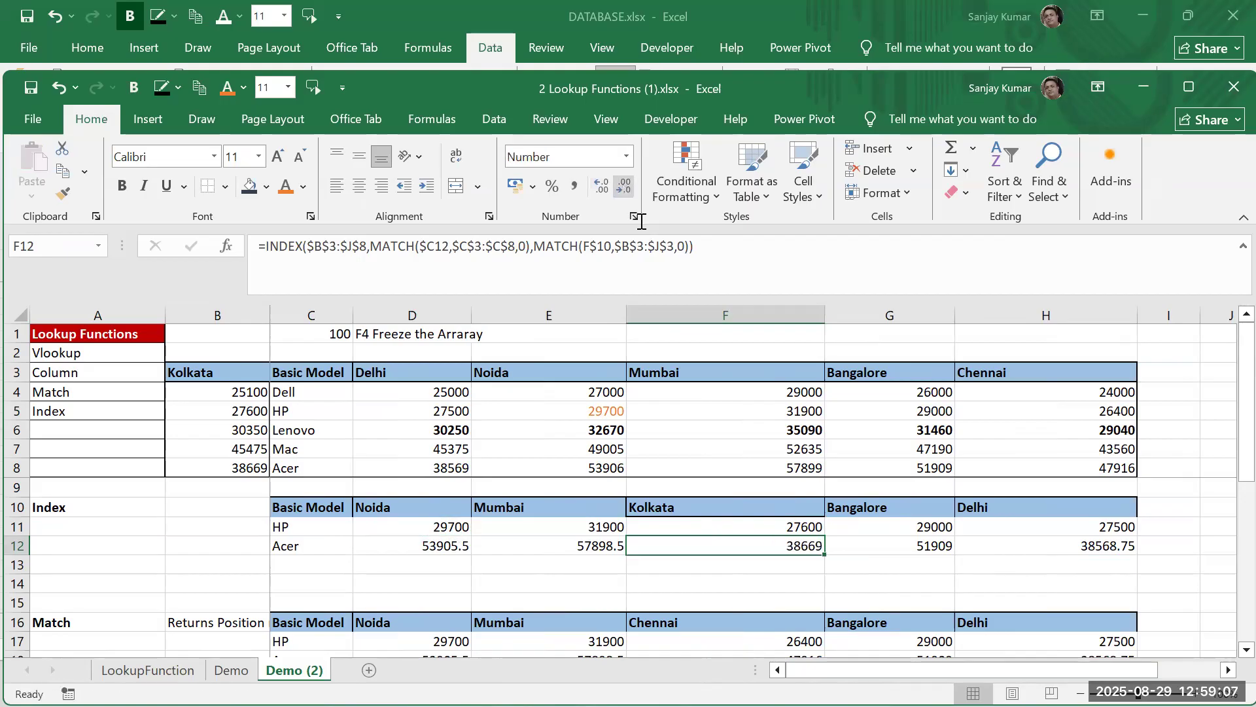
Open the D11 formula to review its INDEX and MATCH arguments, and close it unchanged
left_click(438, 529)
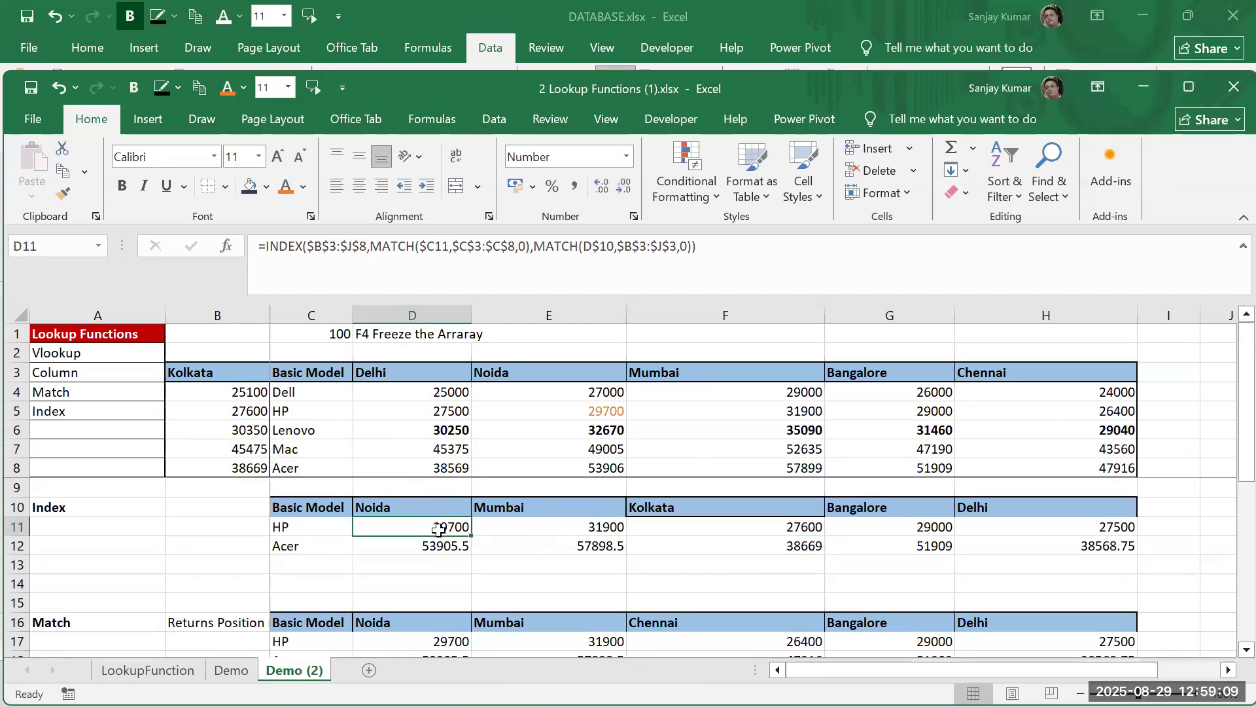
double_click(438, 529)
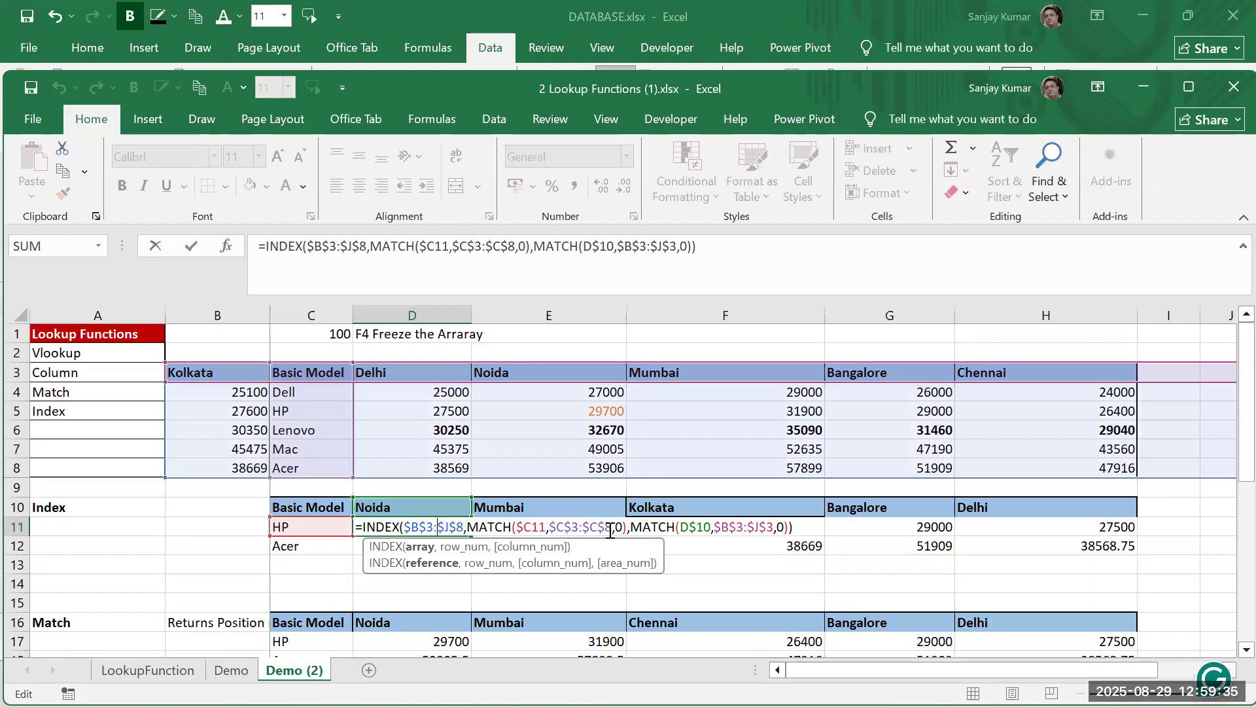
key("ctrl+Return")
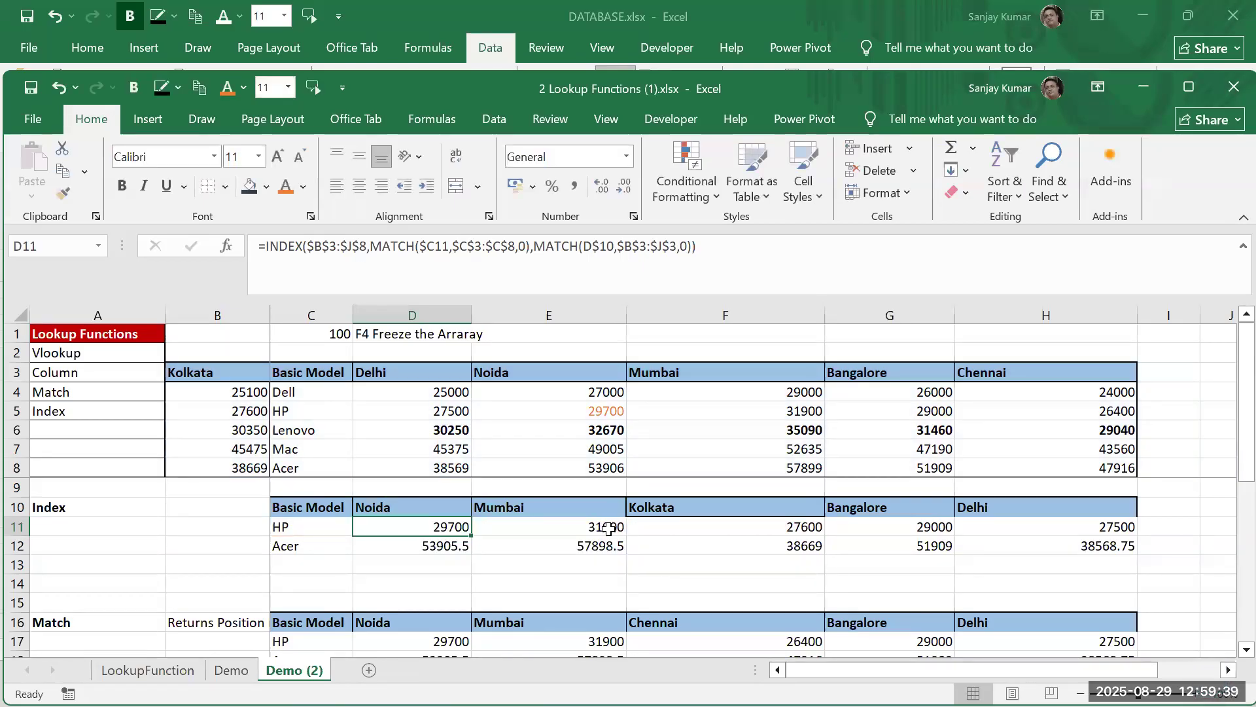
Start an INDEX formula in D12 with the absolute range $B$3:$I$7 as its array
key("Up")
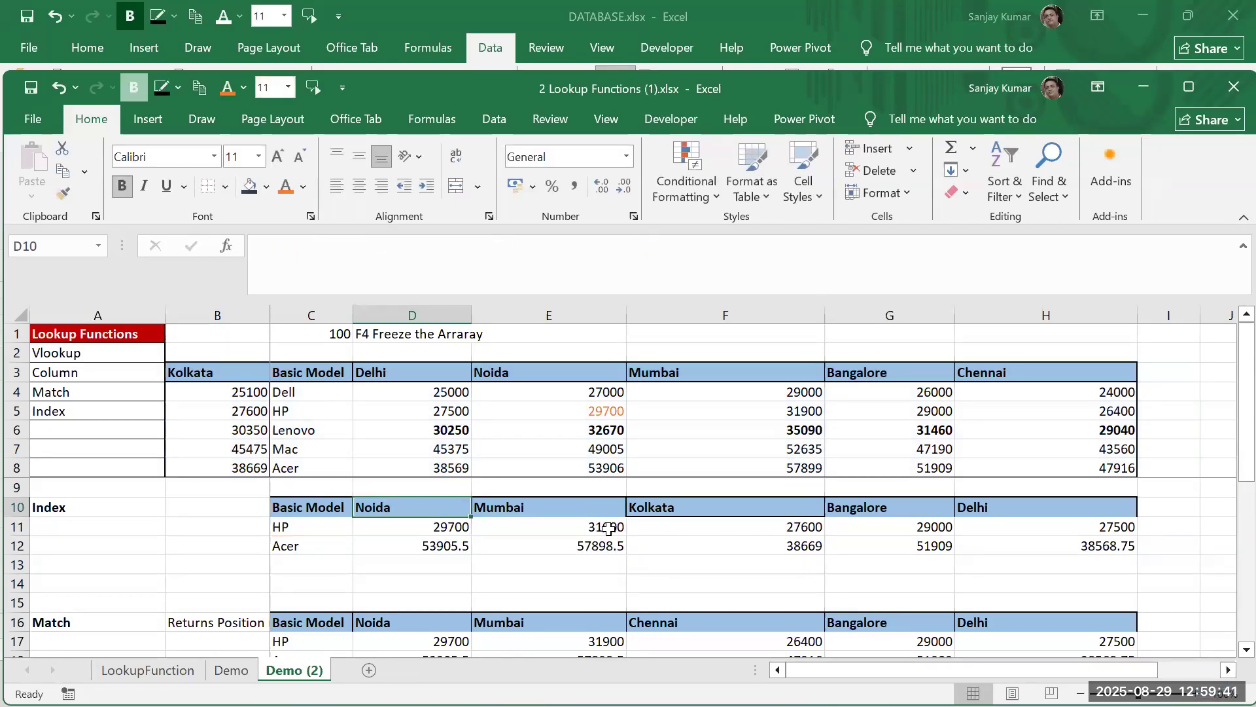
key("Down")
key("Down")
type("=")
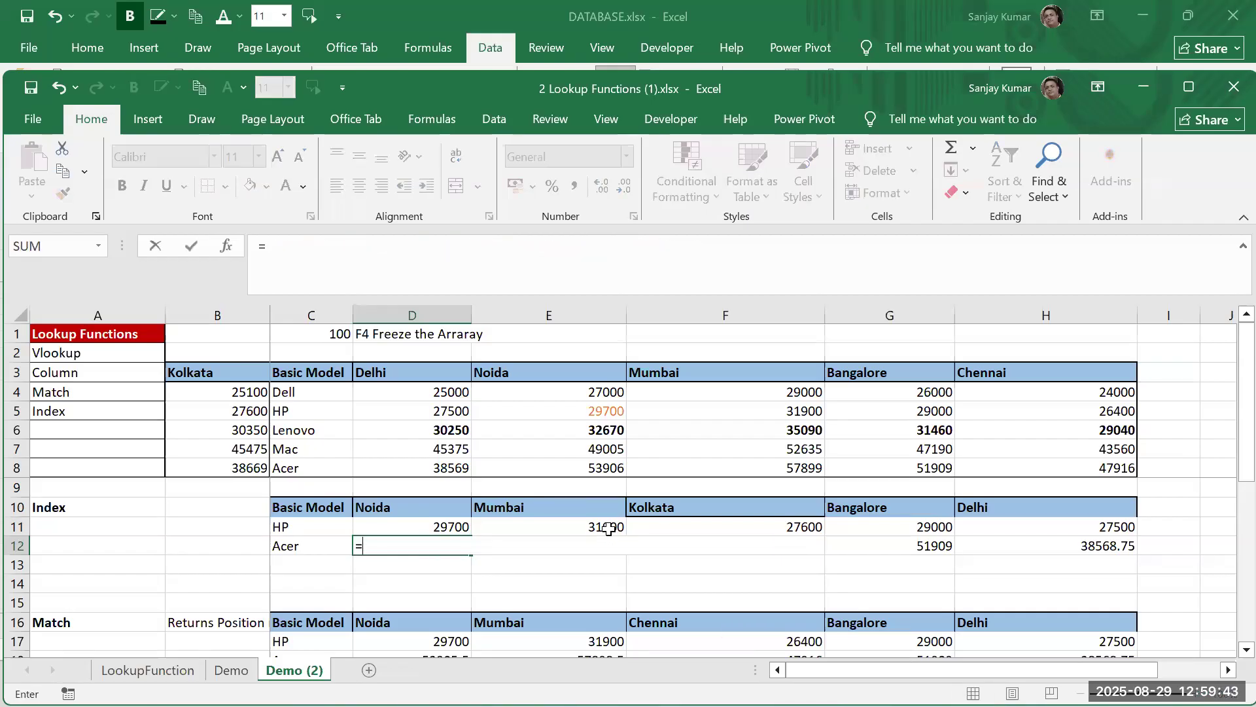
type("index")
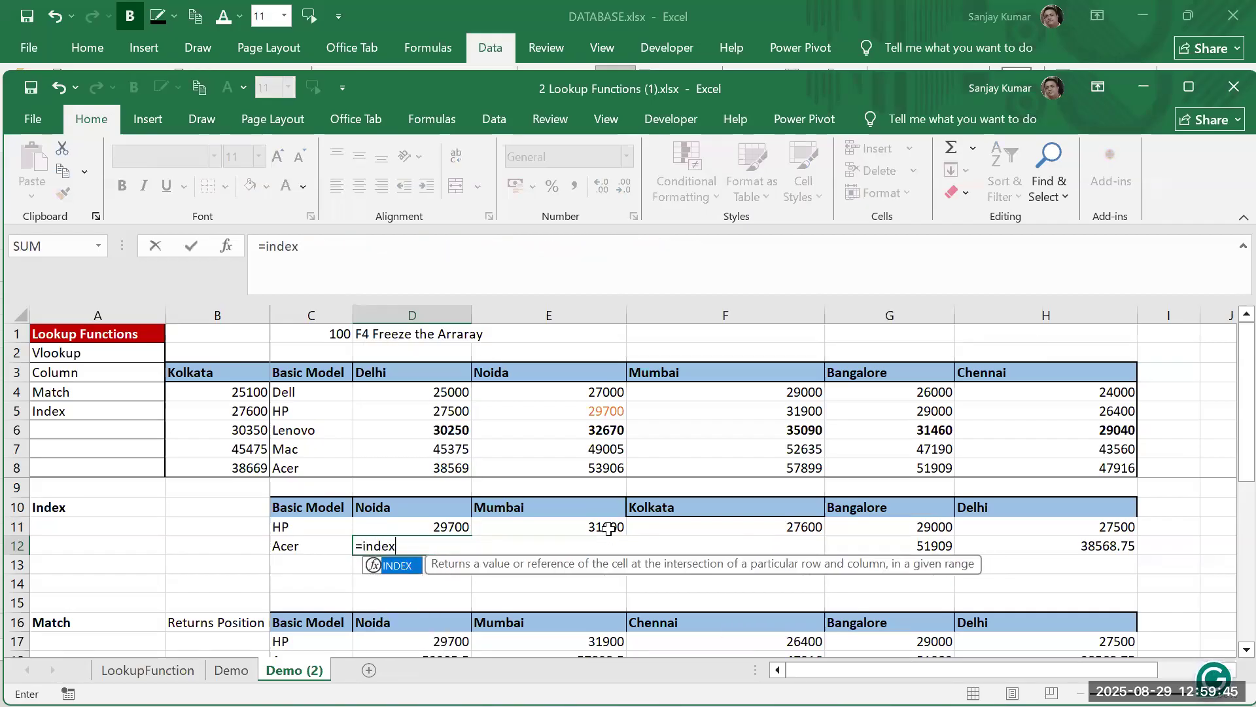
type("(")
scroll(419, 451, "down", 1)
left_click_drag(220, 377, 1191, 445)
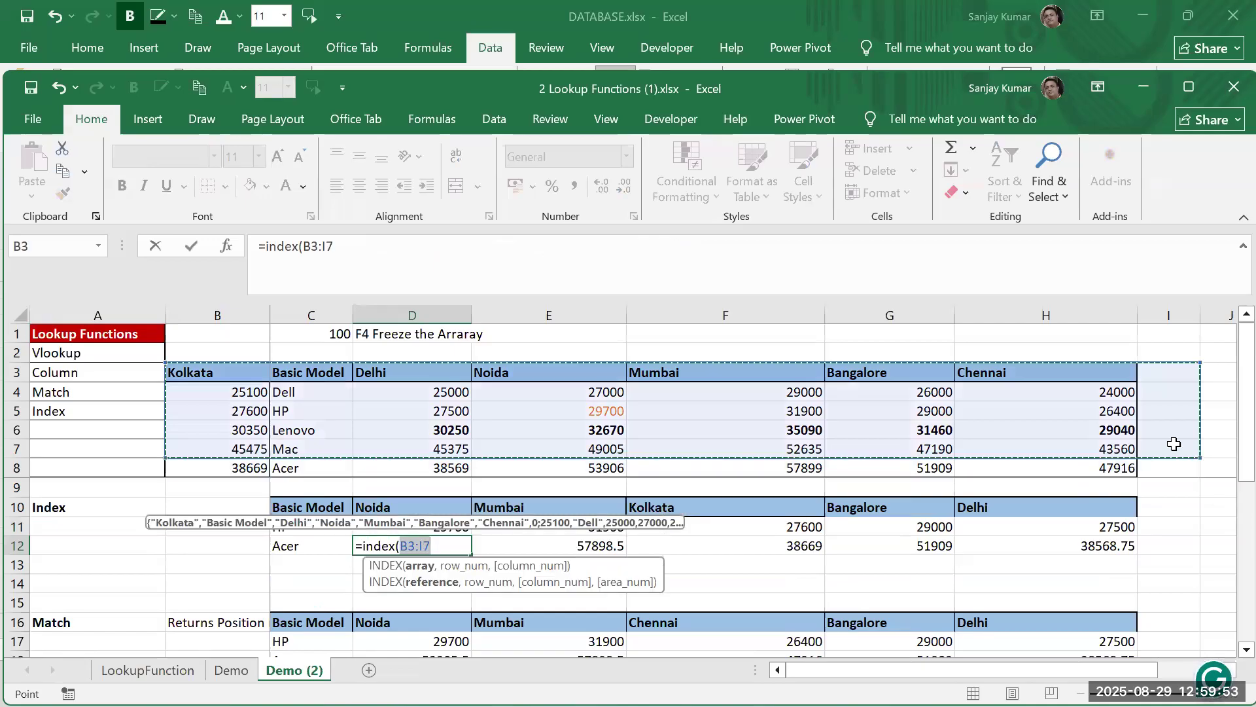
key("F4")
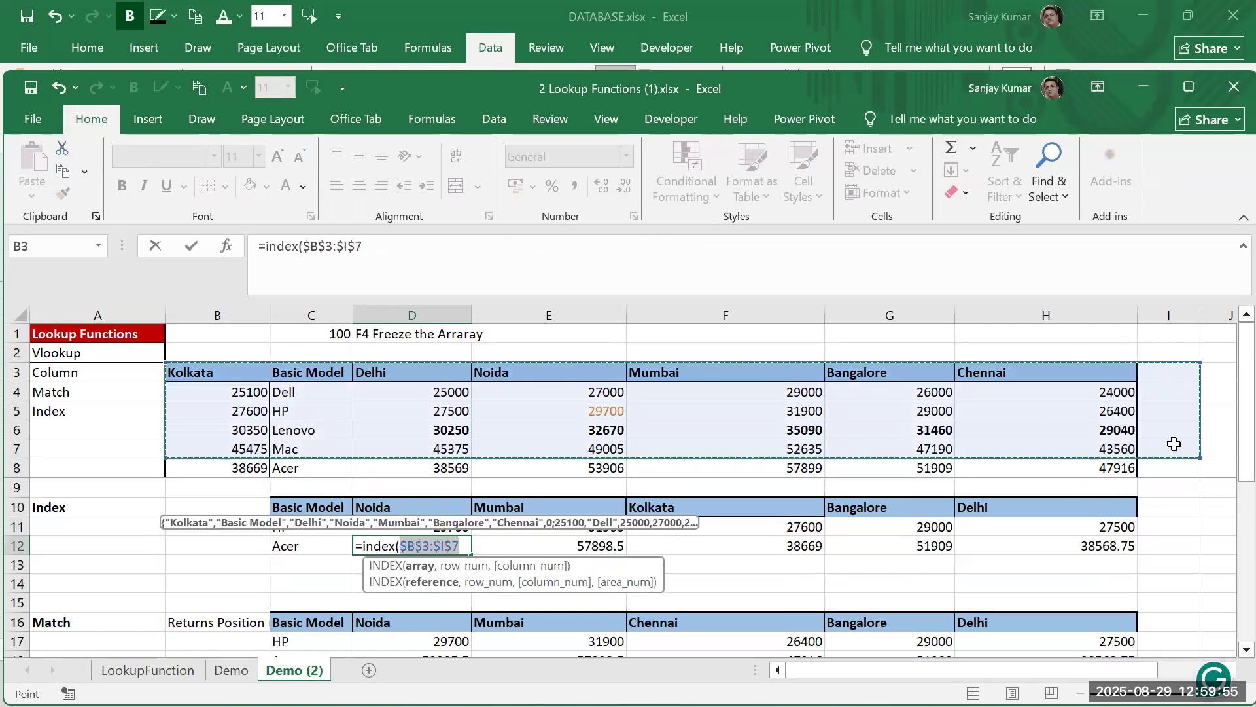
Complete the D12 INDEX formula with row number 6 and column number 4
type(",")
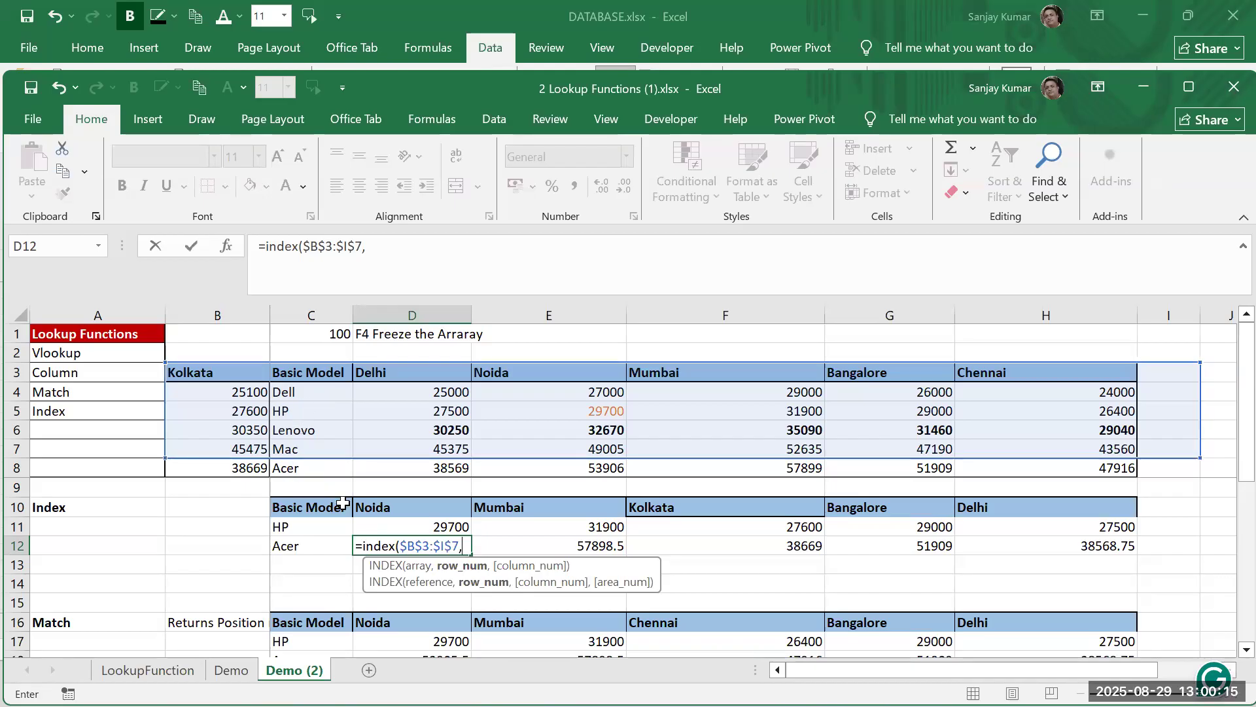
type("6")
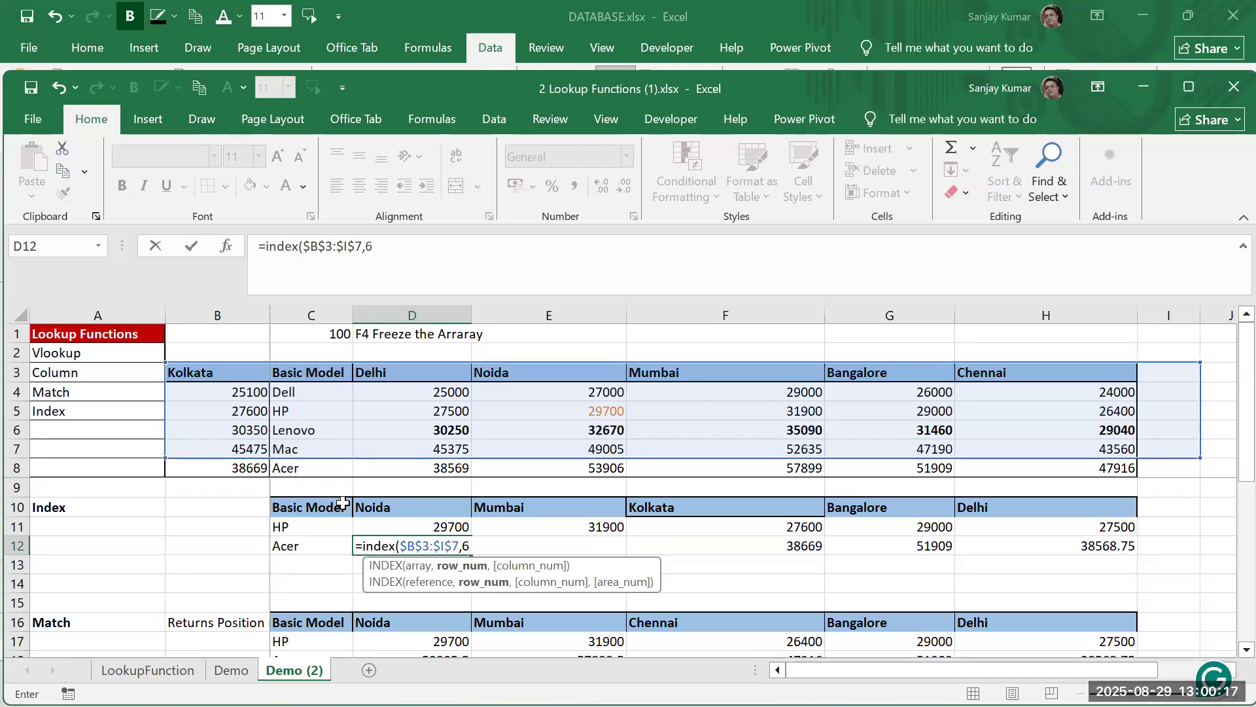
type(",4")
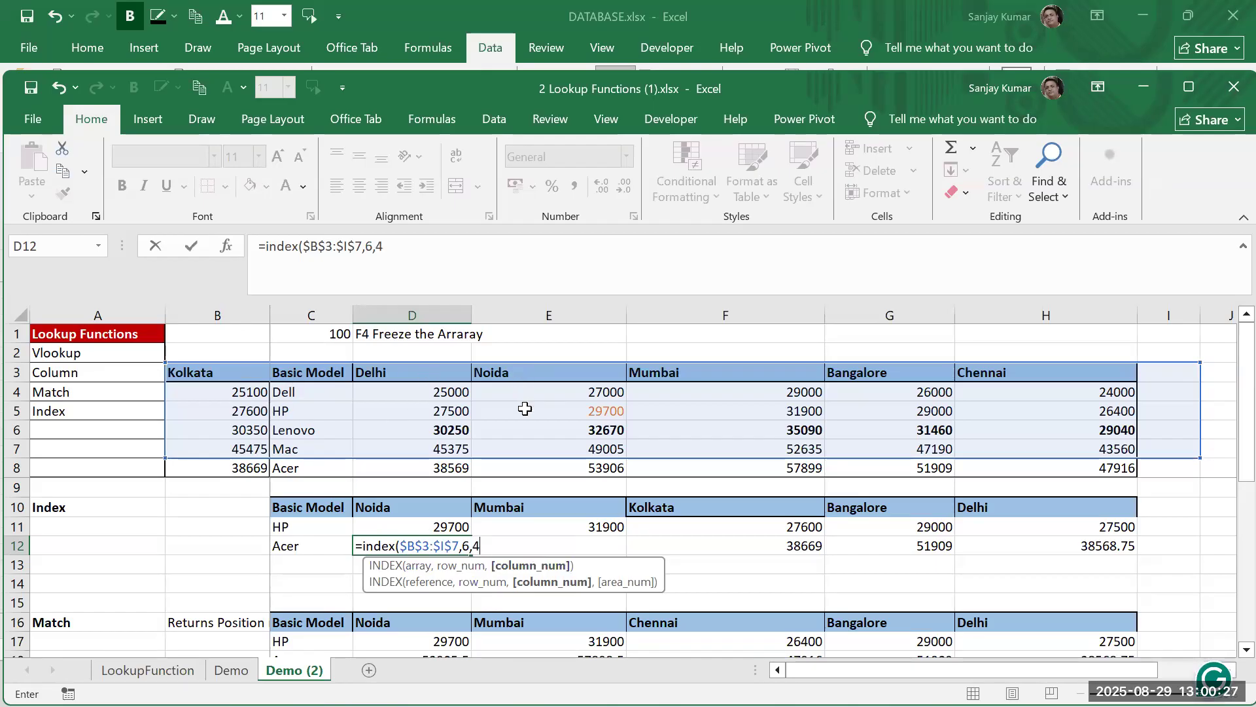
type(")")
key("Return")
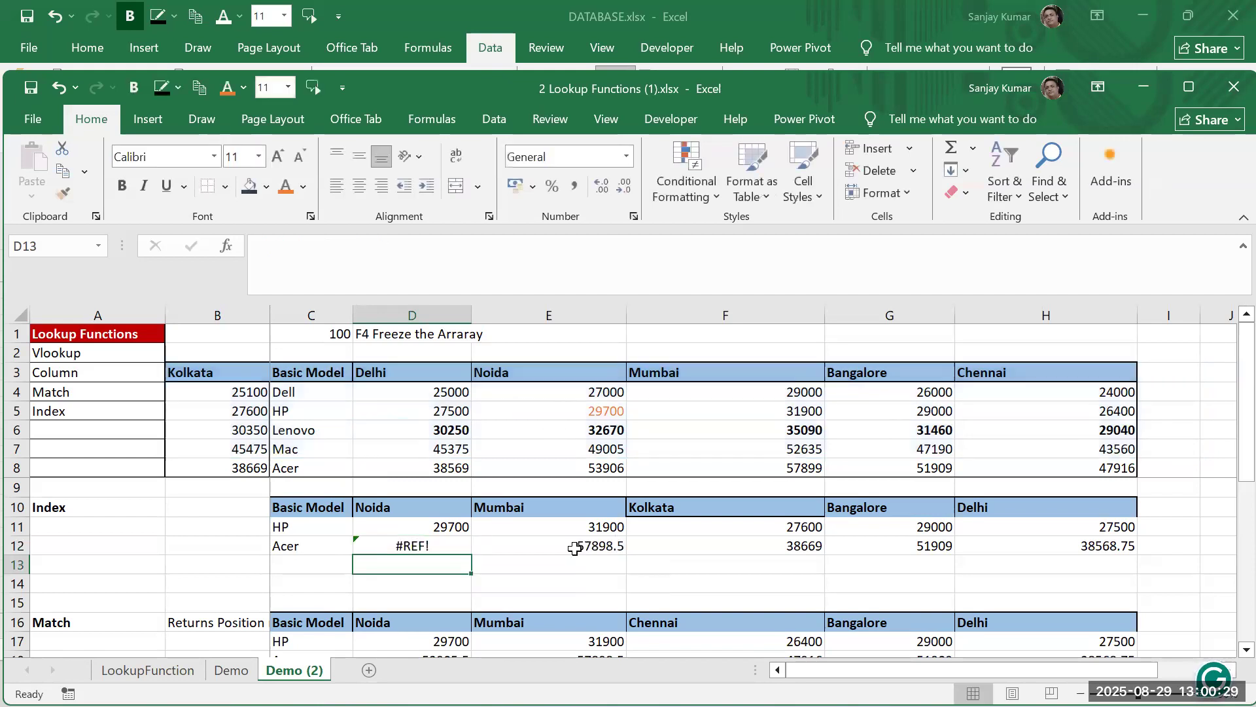
Extend the array in the D12 INDEX formula to $B$3:$I$8
double_click(412, 546)
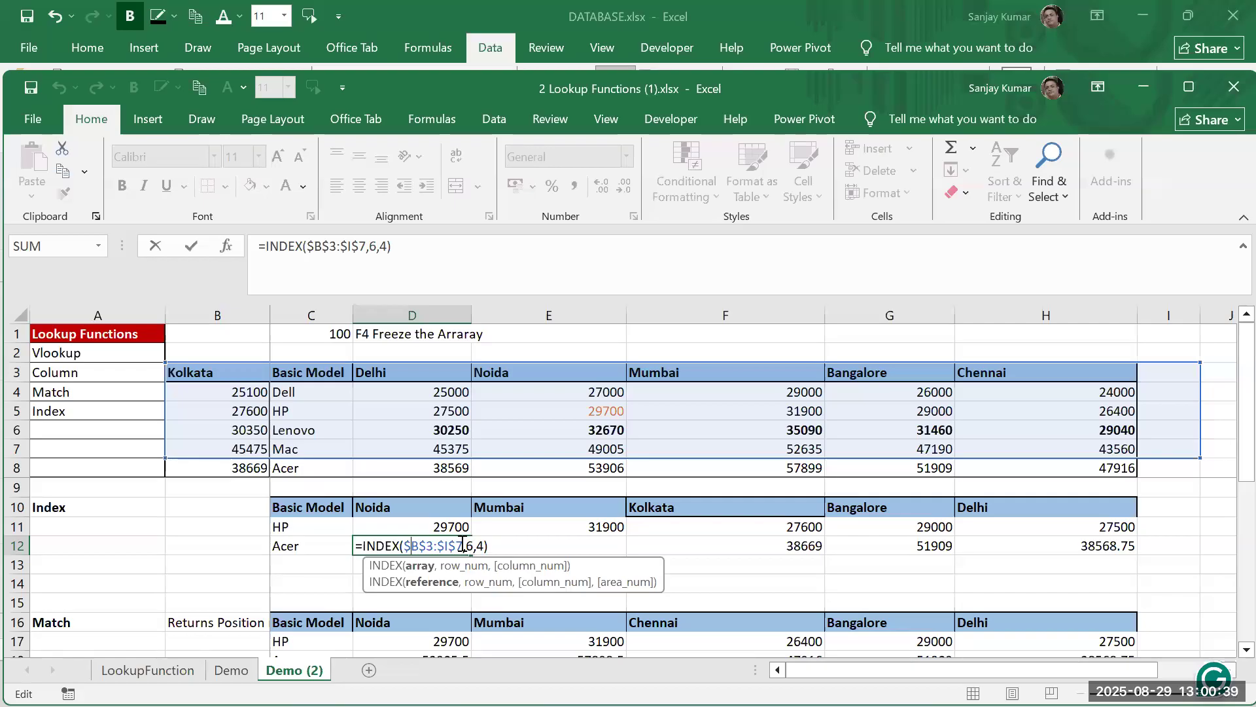
left_click(327, 544)
left_click(427, 547)
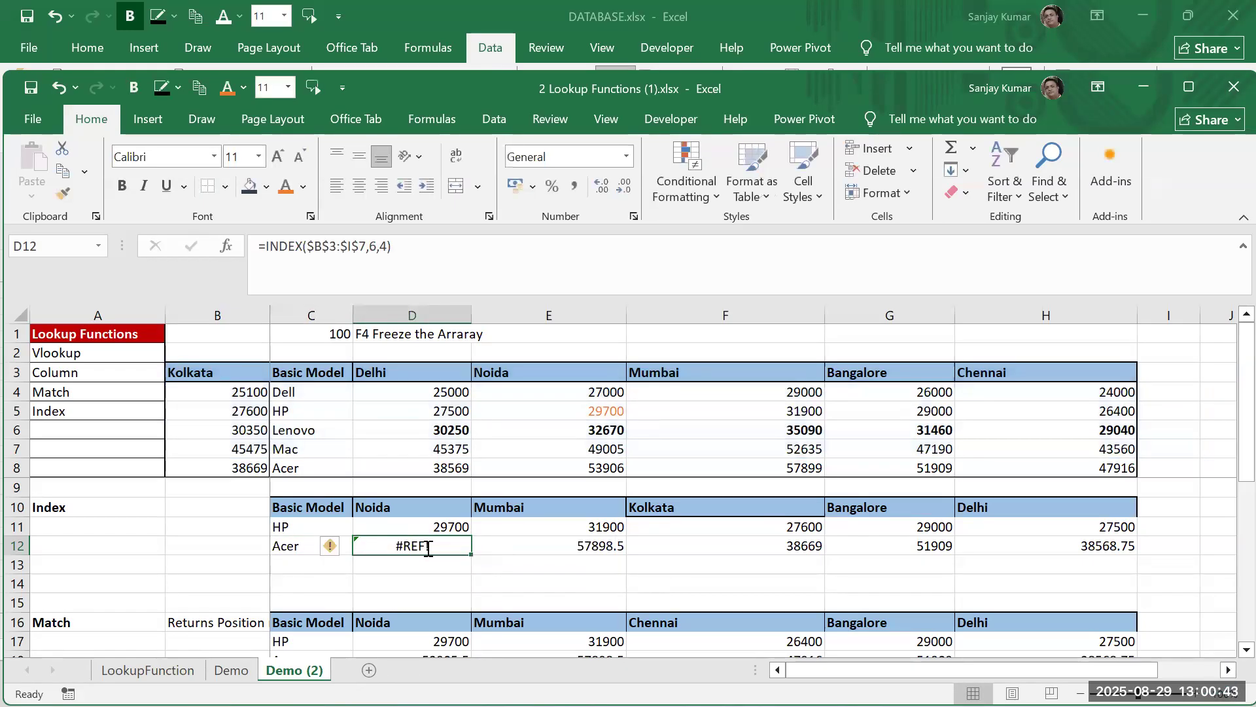
double_click(429, 548)
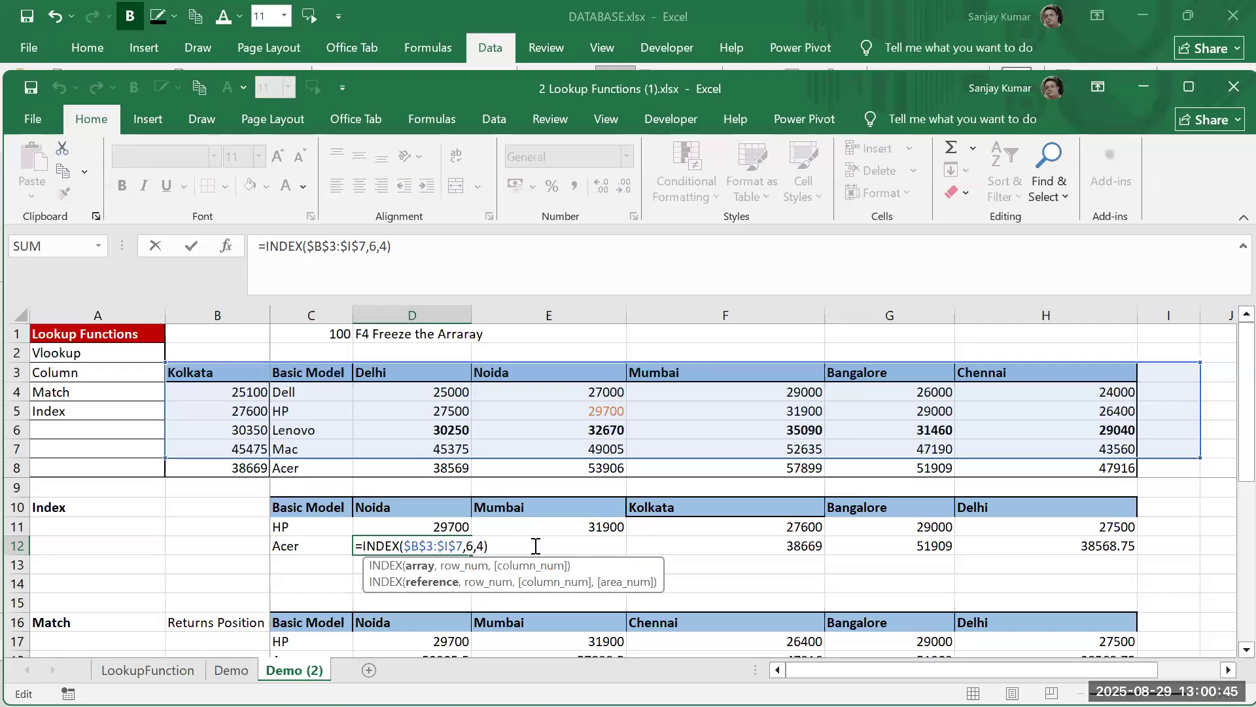
key("BackSpace")
type("8")
key("Return")
key("Up")
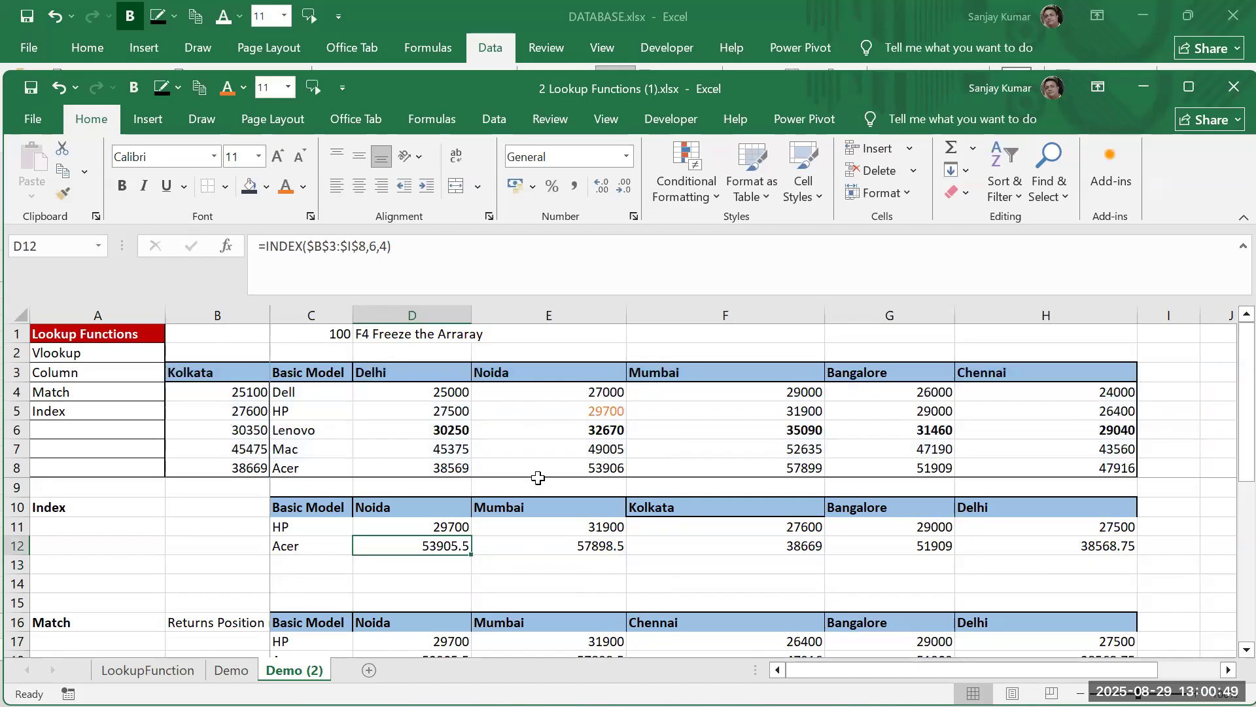
Compare D12 with the Acer price for Noida in the source table and review its INDEX row and column arguments, keeping the formula unchanged
left_click(589, 469)
left_click(406, 546)
double_click(406, 547)
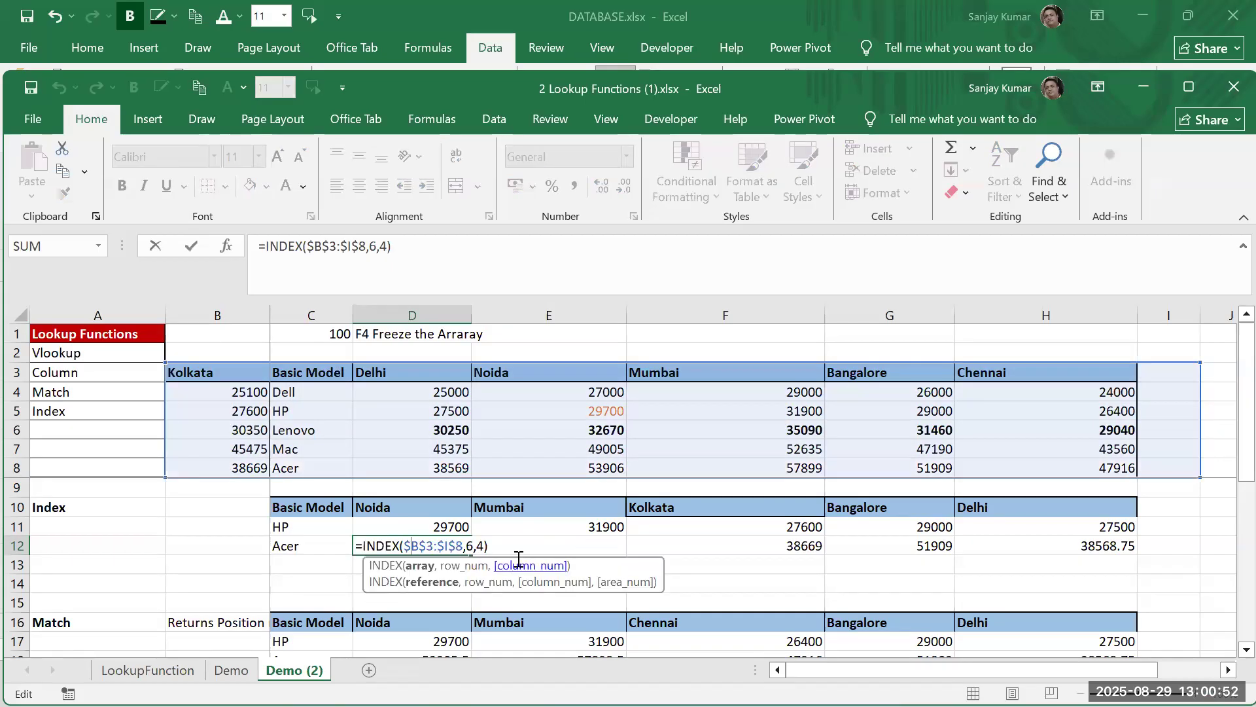
left_click(467, 547)
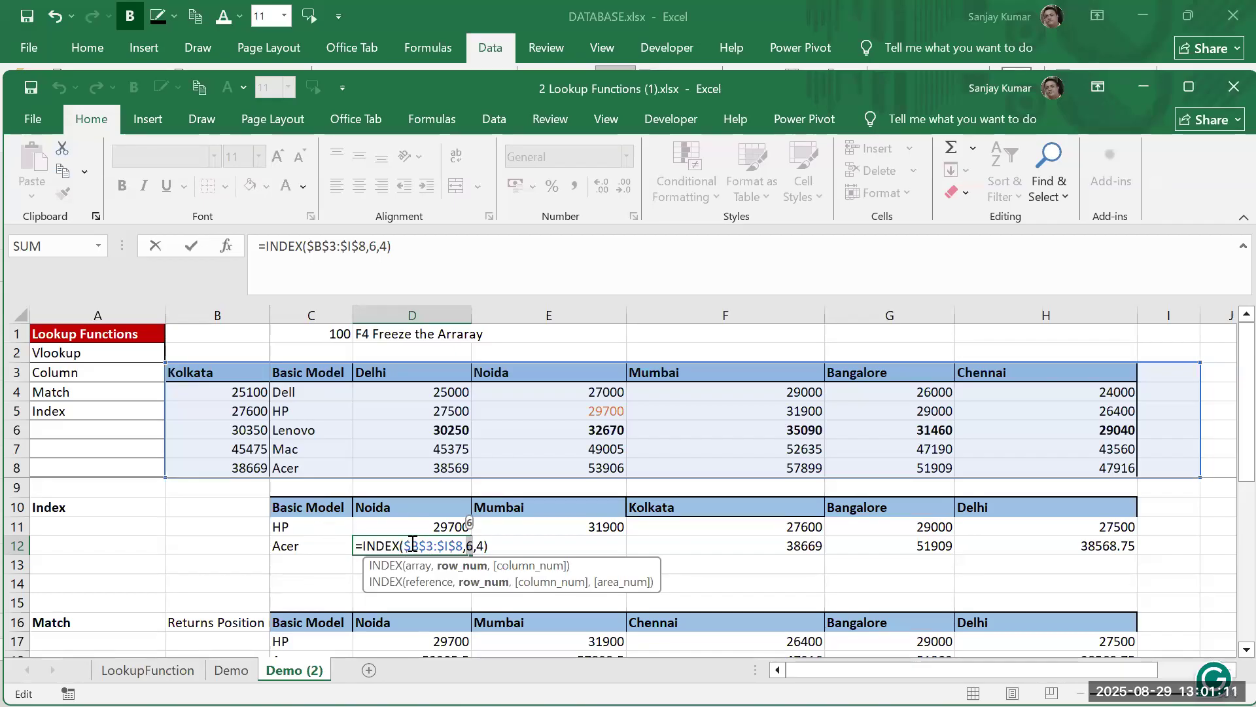
left_click(477, 545)
type("`")
key("Return")
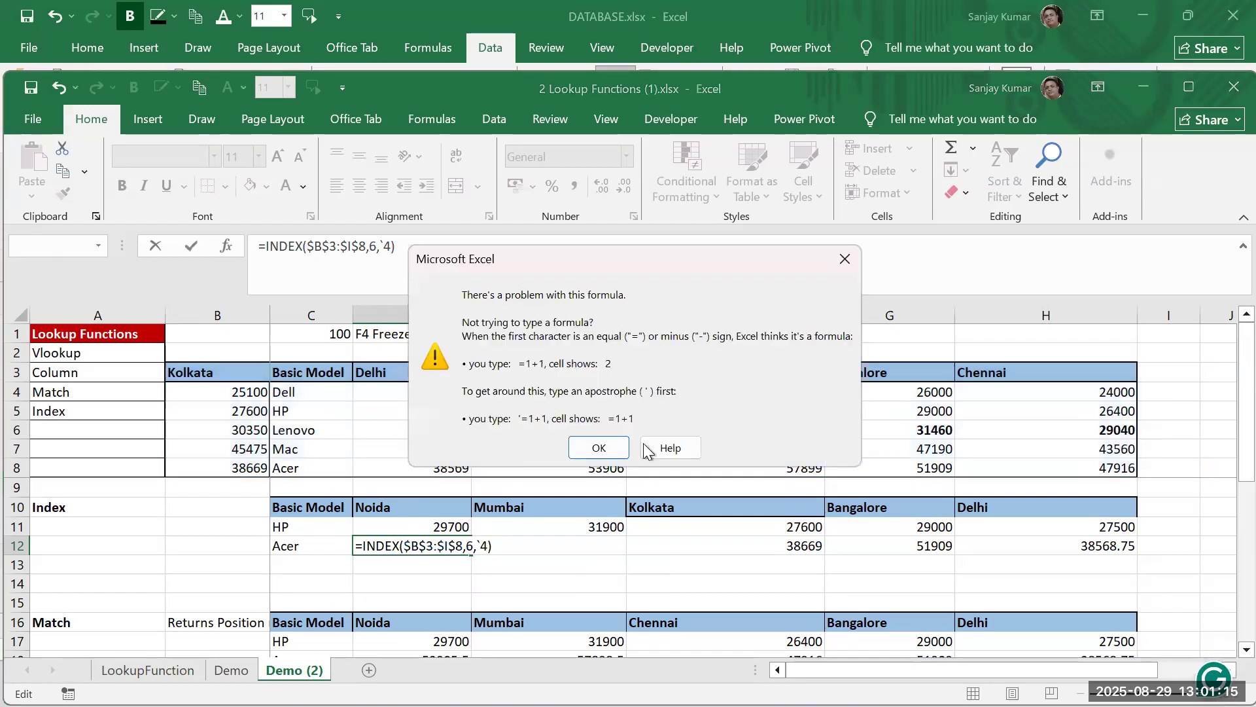
key("Return")
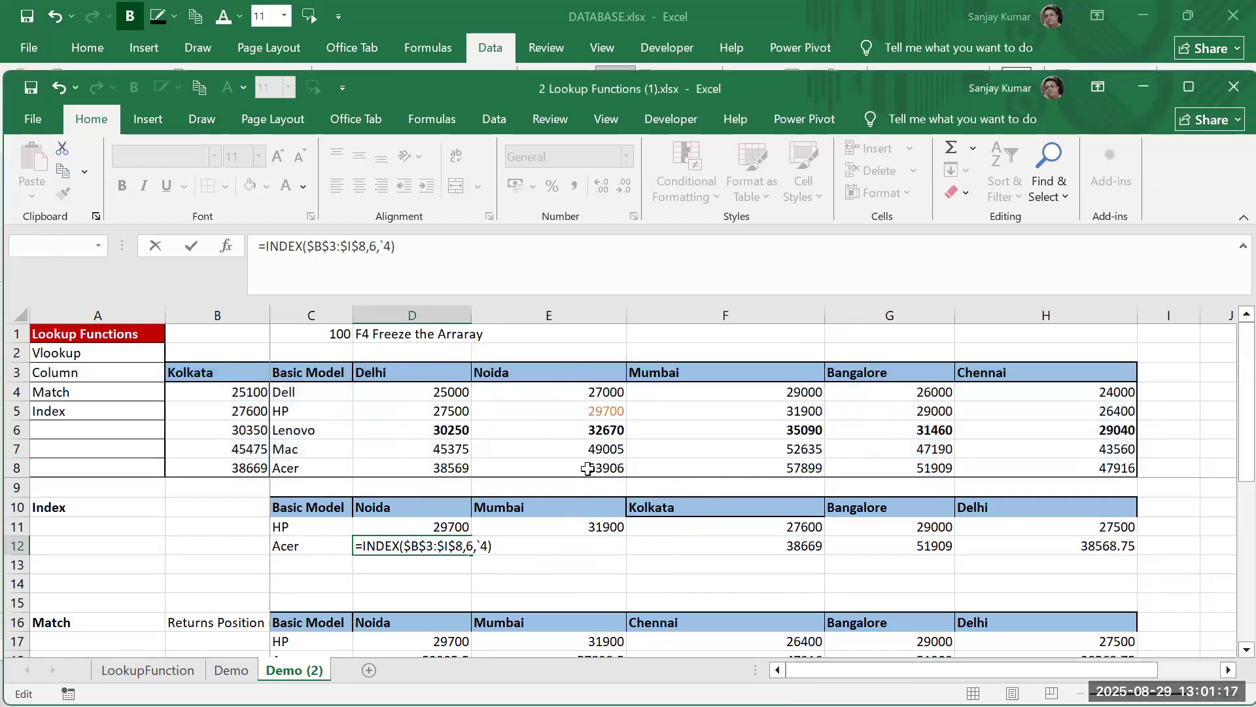
key("BackSpace")
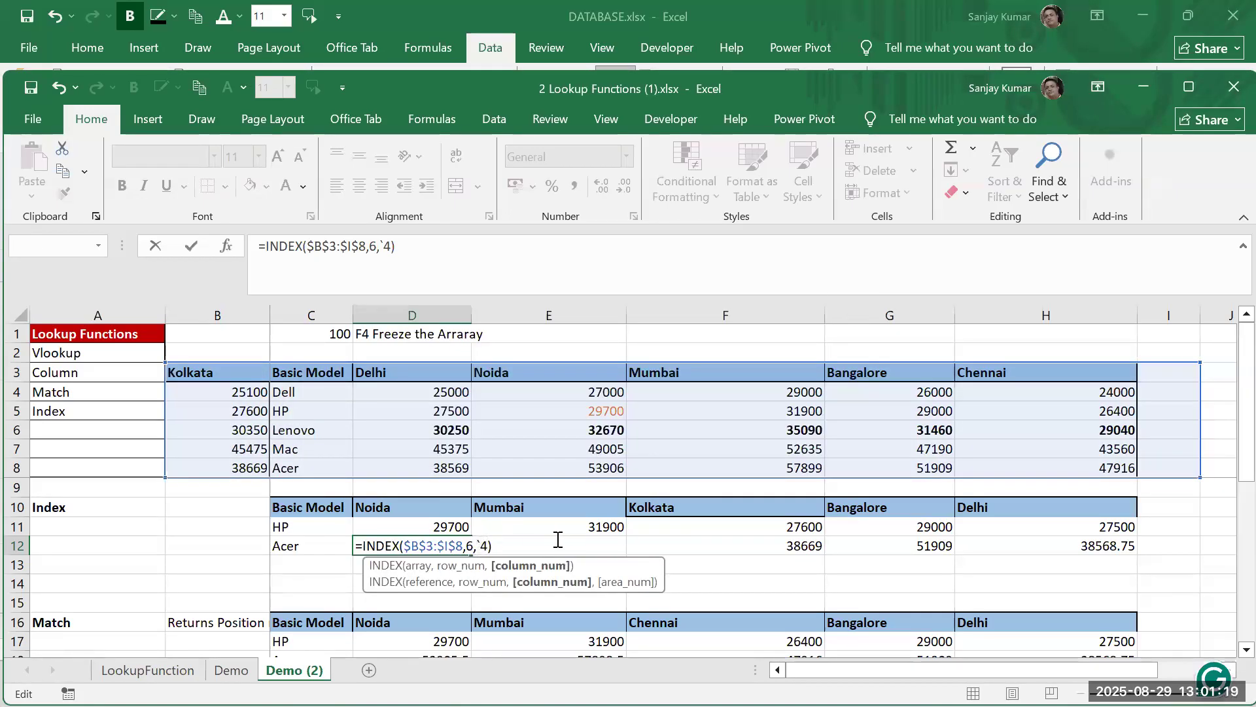
key("Return")
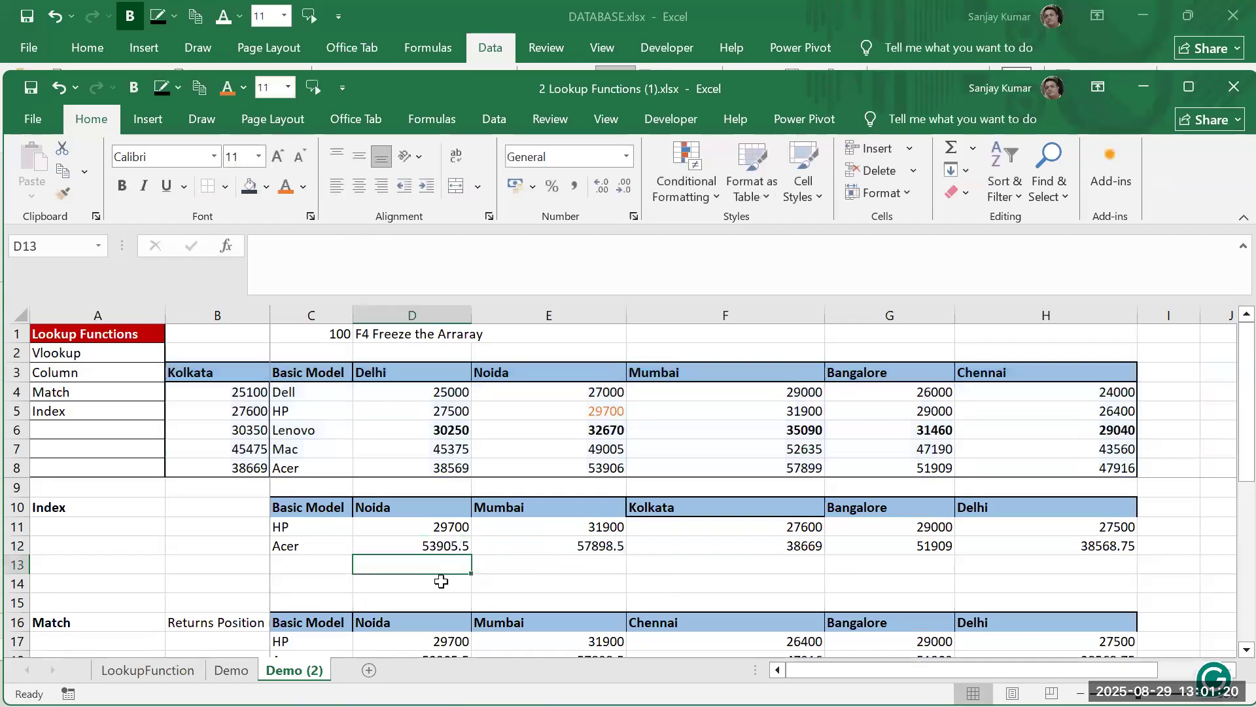
Clear the prices in D11:H12 and start a MATCH formula in D11
left_click(454, 549)
left_click_drag(430, 527, 1060, 549)
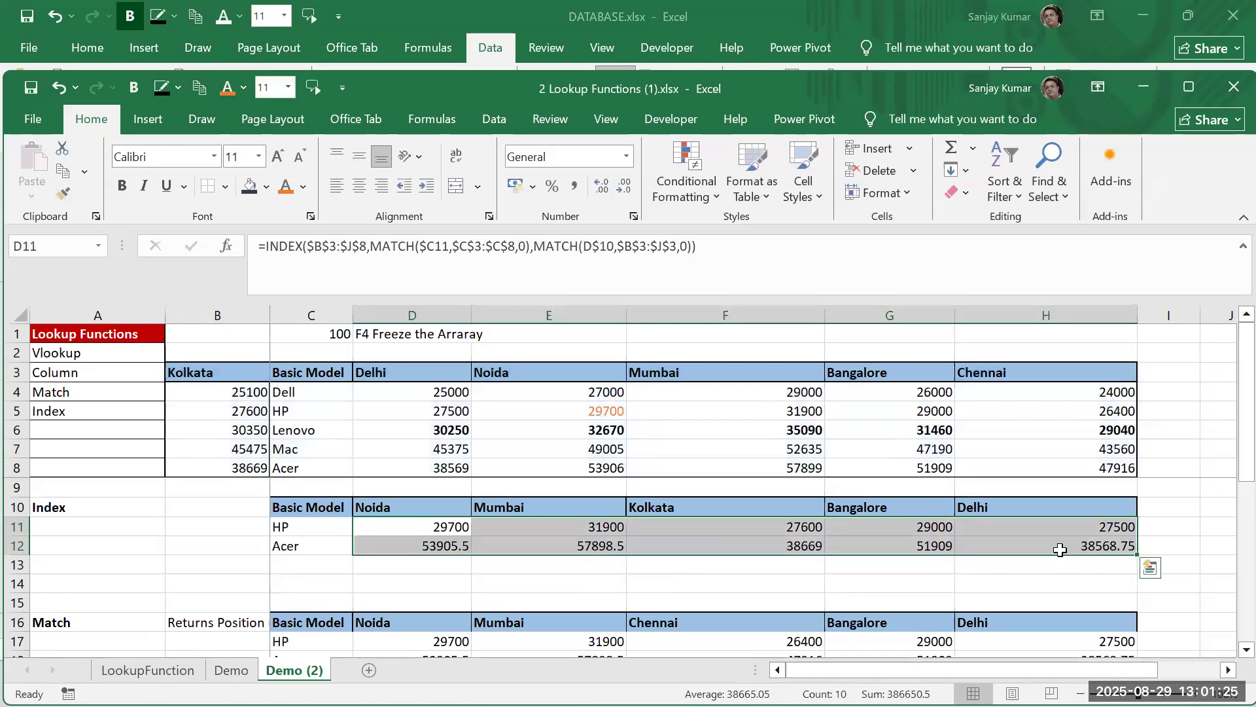
key("Delete")
key("Up")
key("Down")
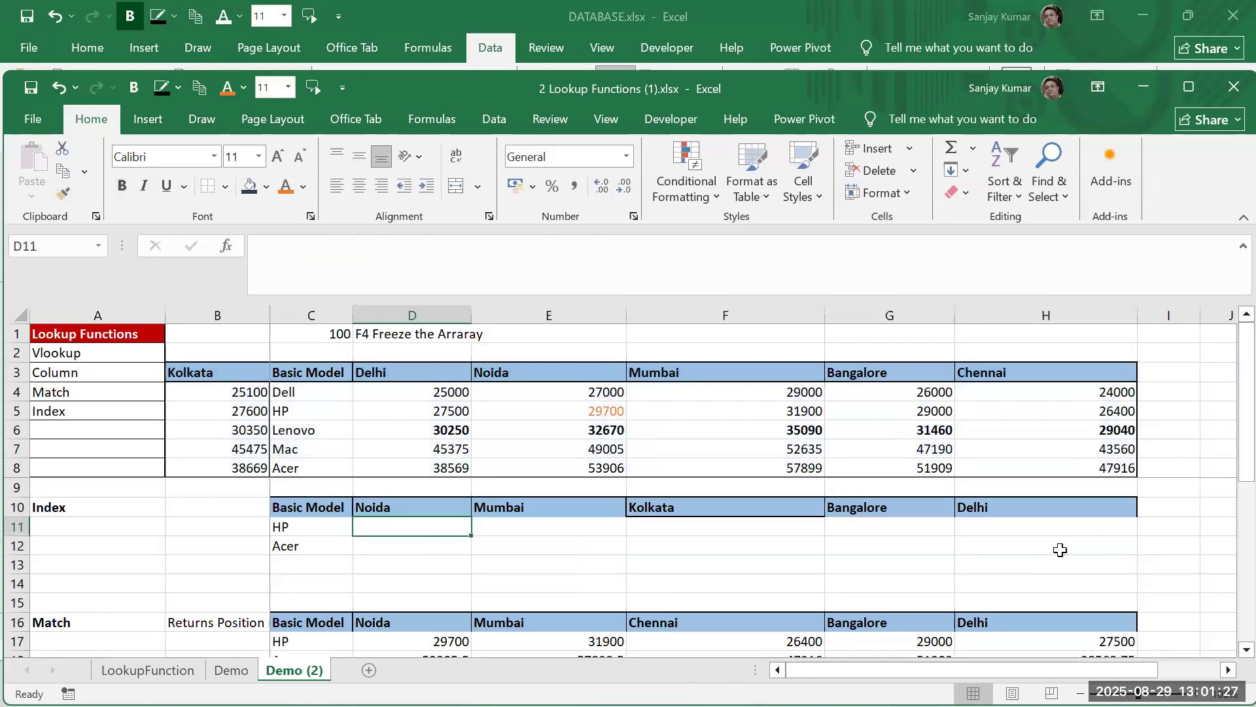
type("=match(")
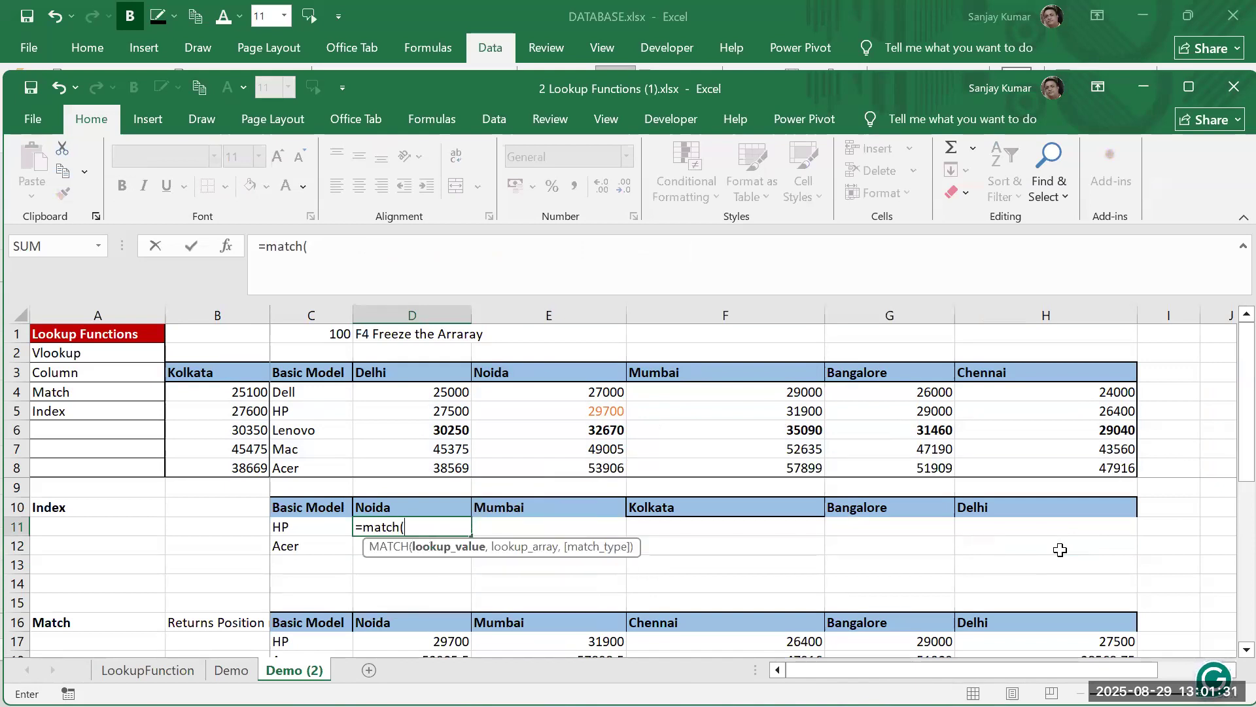
key("Left")
key("Up")
key("Up")
key("Up")
key("Up")
key("Up")
key("Up")
key("Up")
key("Up")
key("Up")
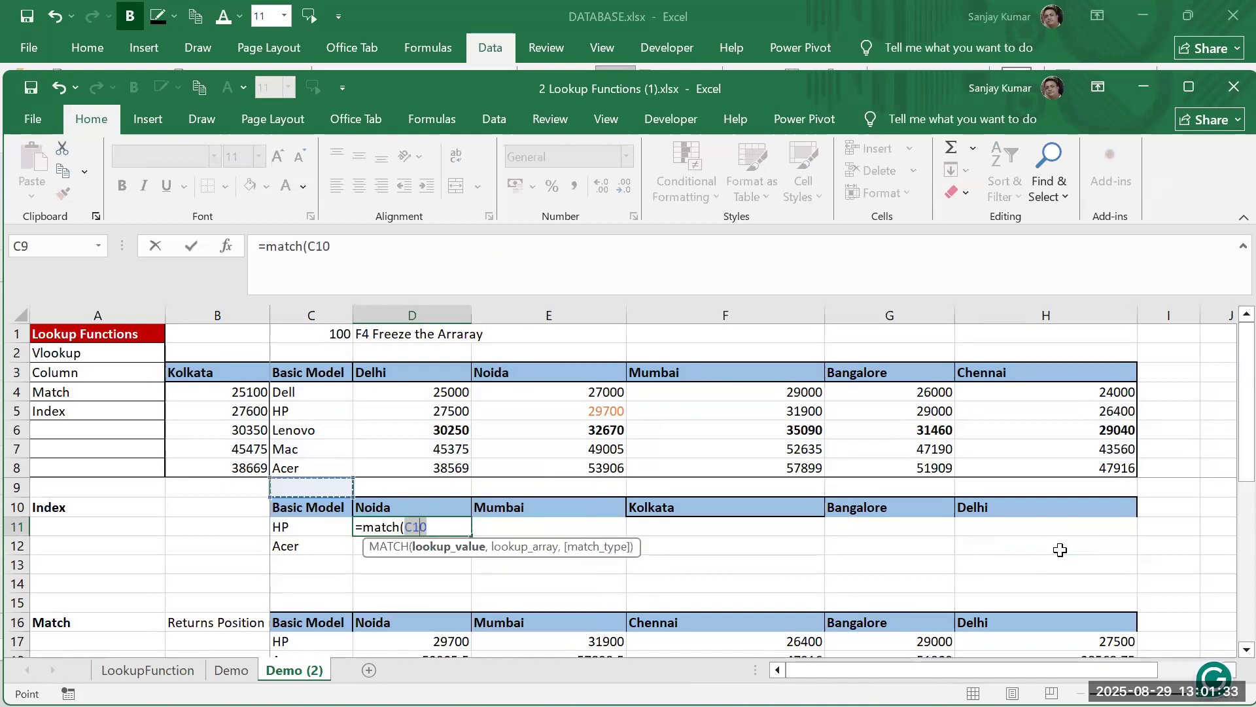
key("Down")
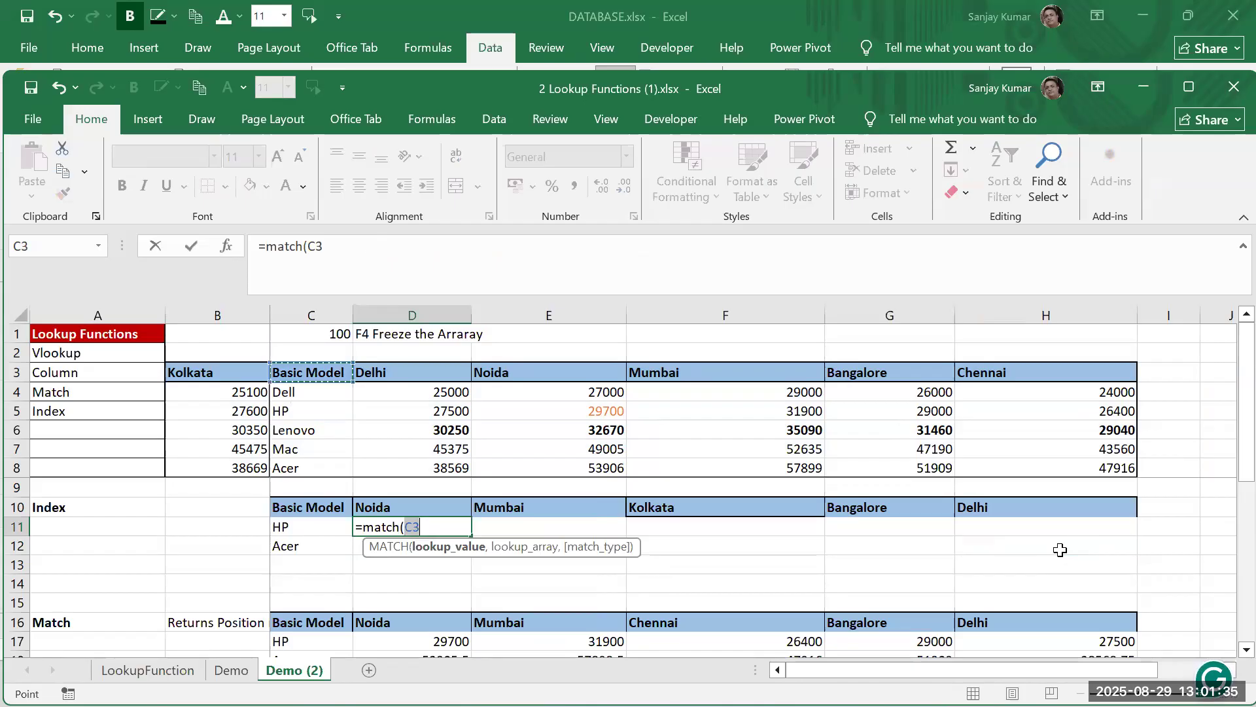
key("shift+Down")
key("shift+Down")
key("shift+Down")
key("shift+Down")
key("shift+Down")
key("shift+Down")
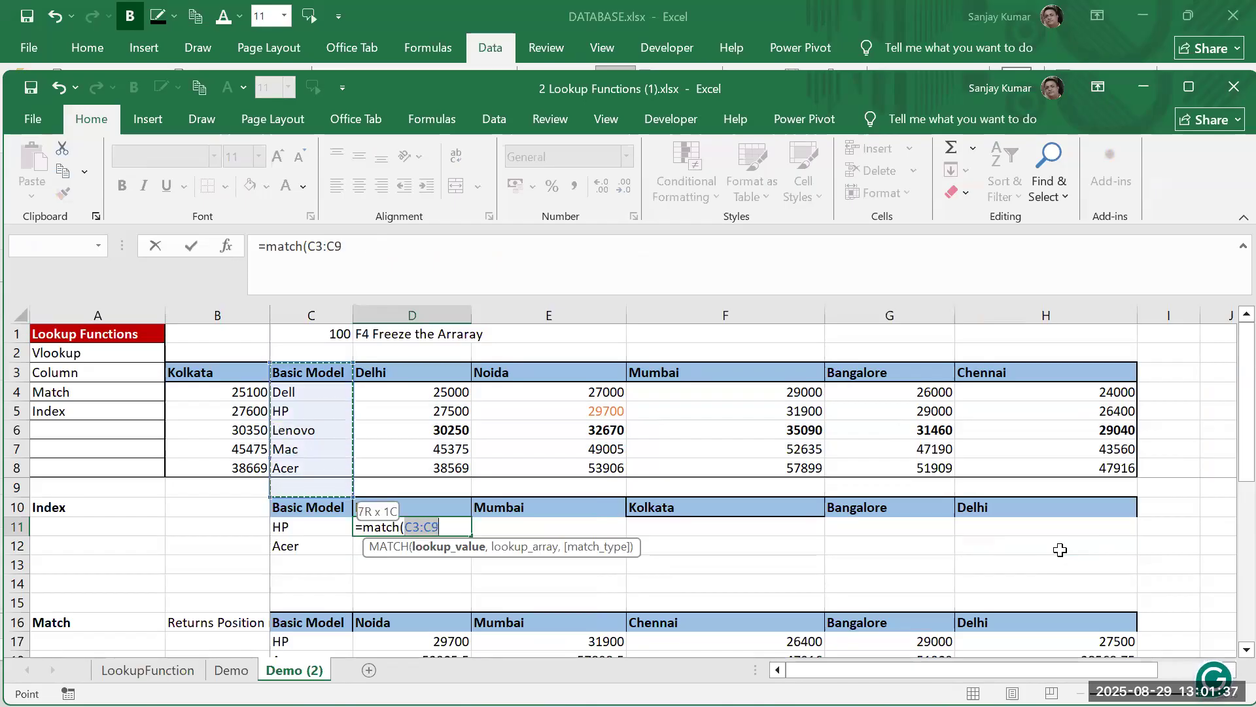
key("shift+Up")
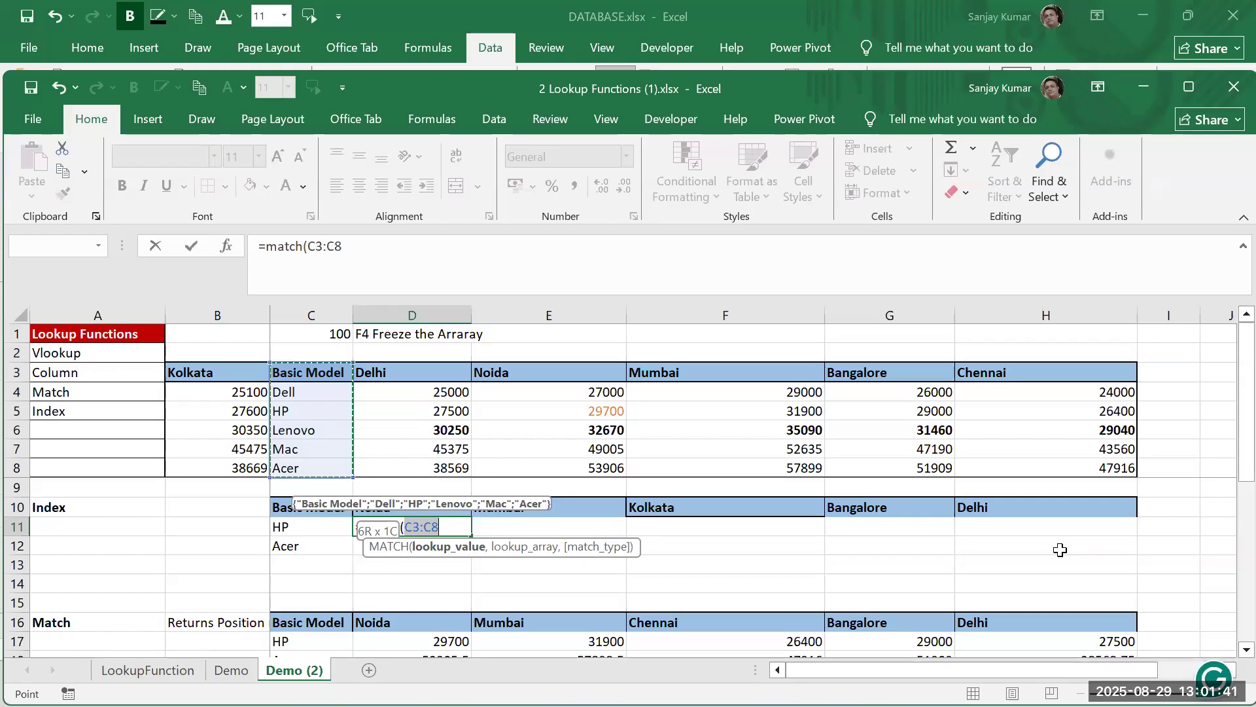
key("F4")
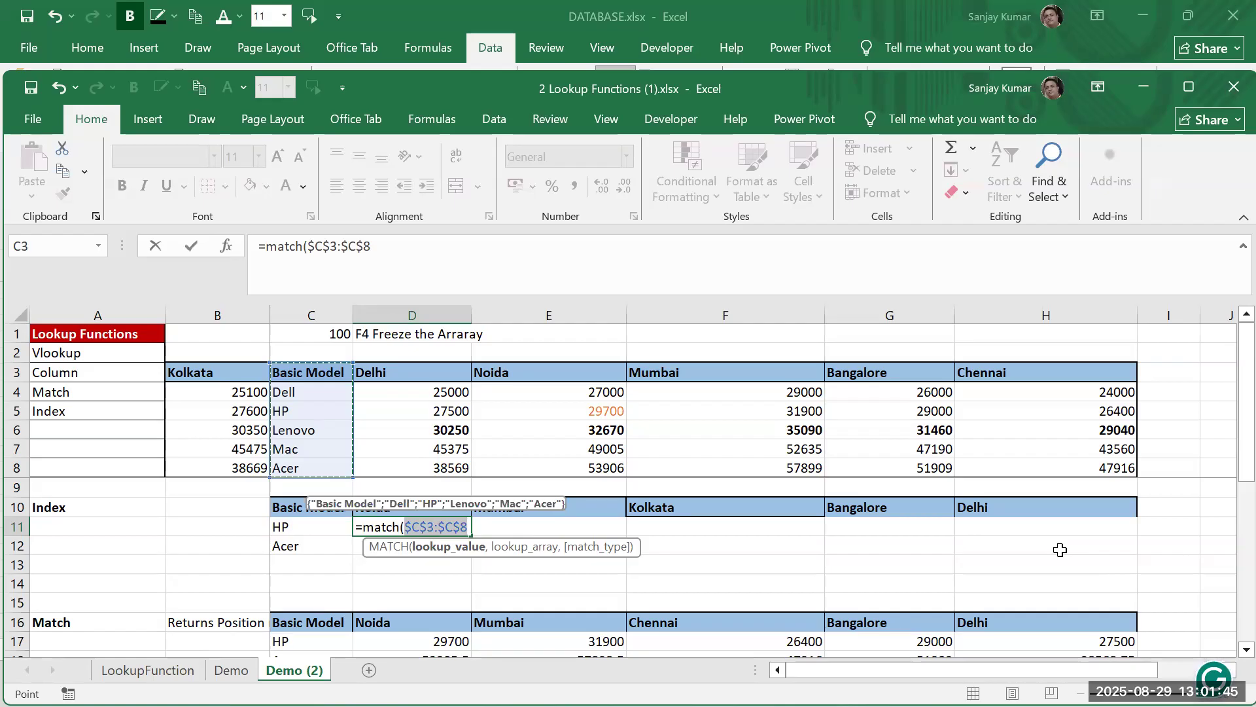
type(",")
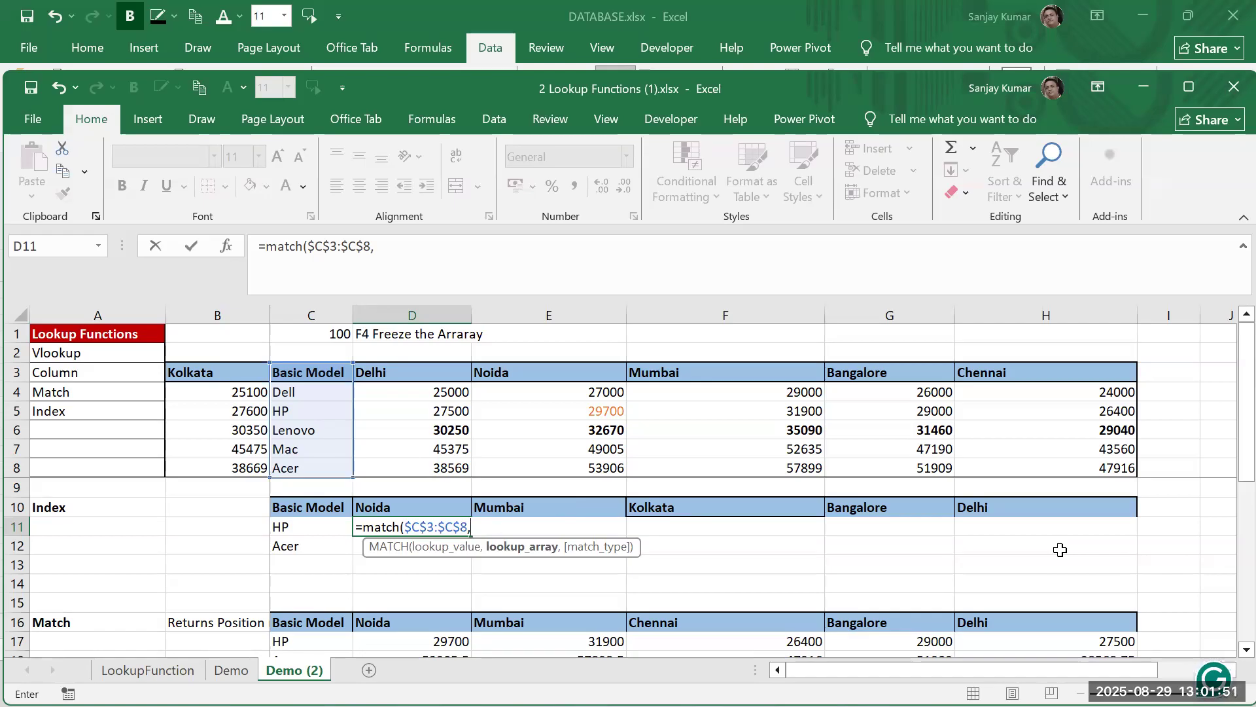
key("BackSpace")
key("BackSpace")
key("BackSpace")
key("BackSpace")
key("BackSpace")
key("BackSpace")
key("BackSpace")
key("BackSpace")
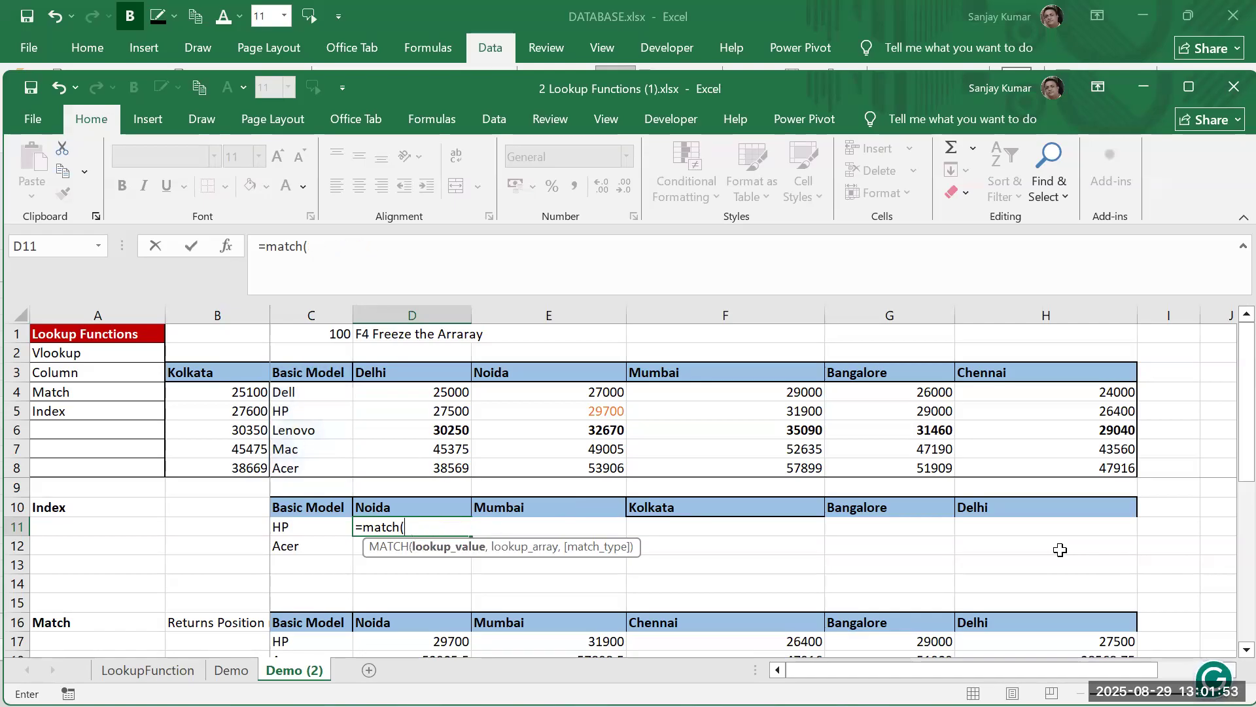
Complete the D11 MATCH formula with C11 as lookup value, C3:C9 as lookup array and match type 0
left_click(296, 523)
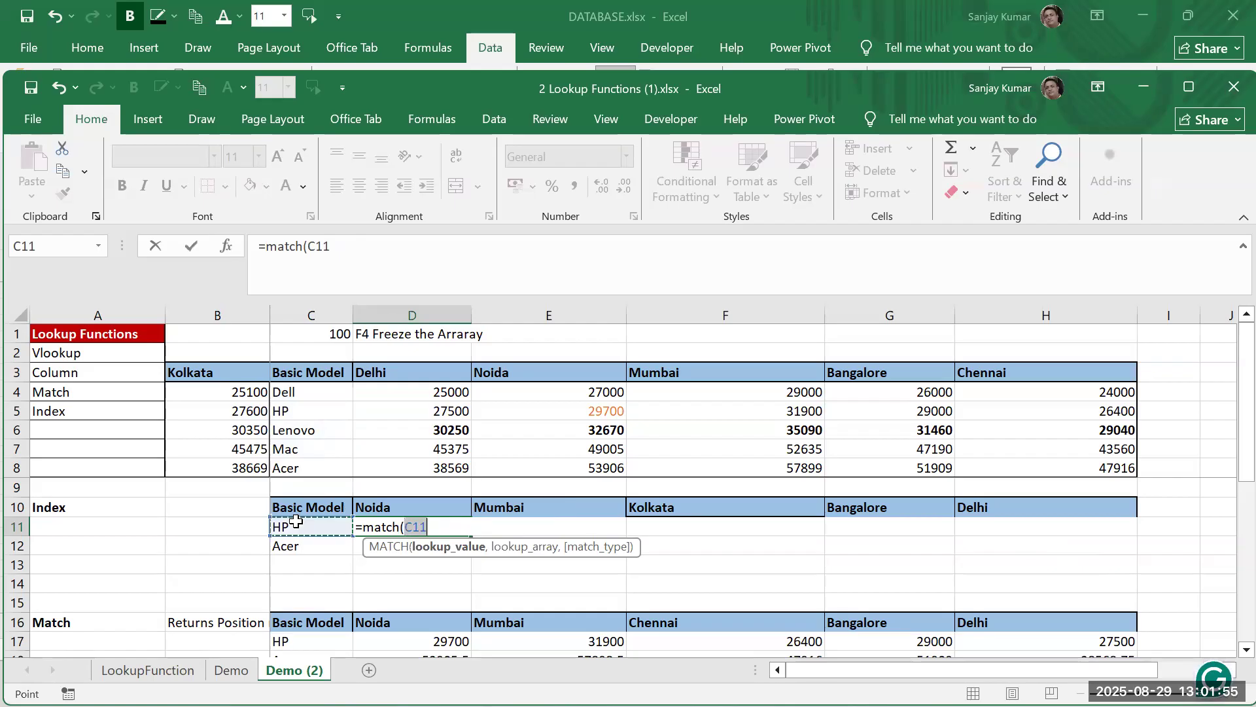
type(",")
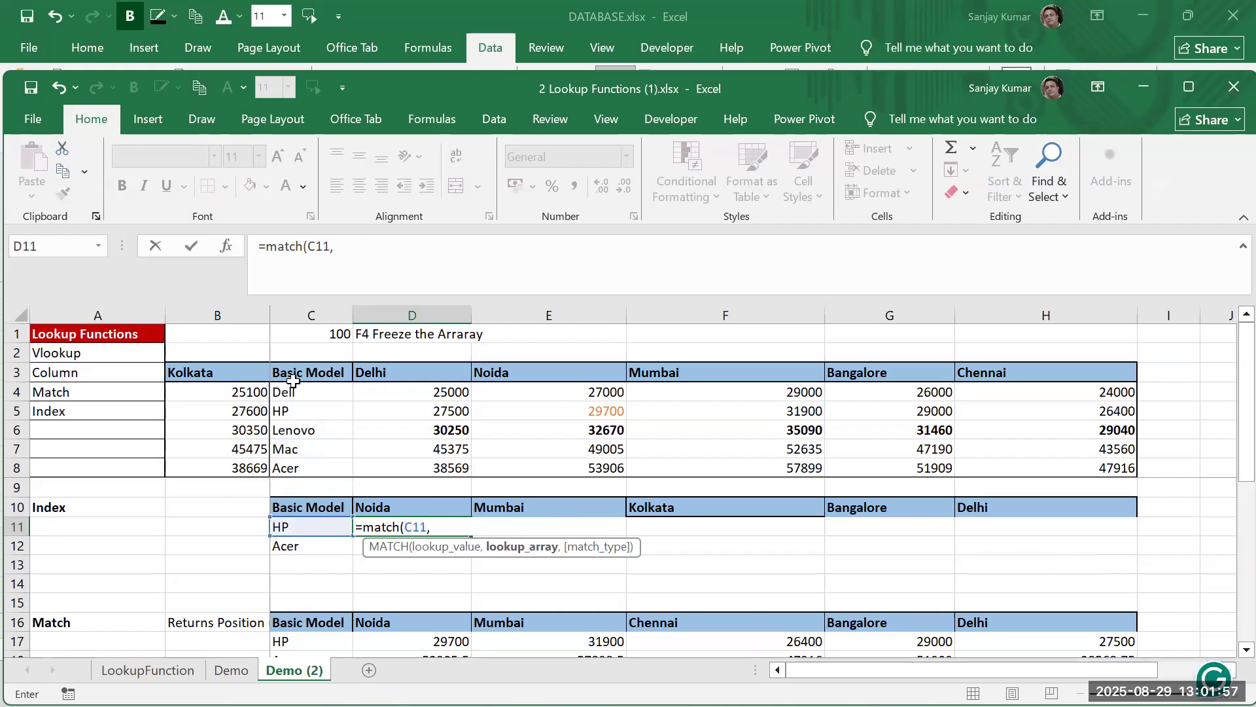
left_click_drag(299, 372, 299, 483)
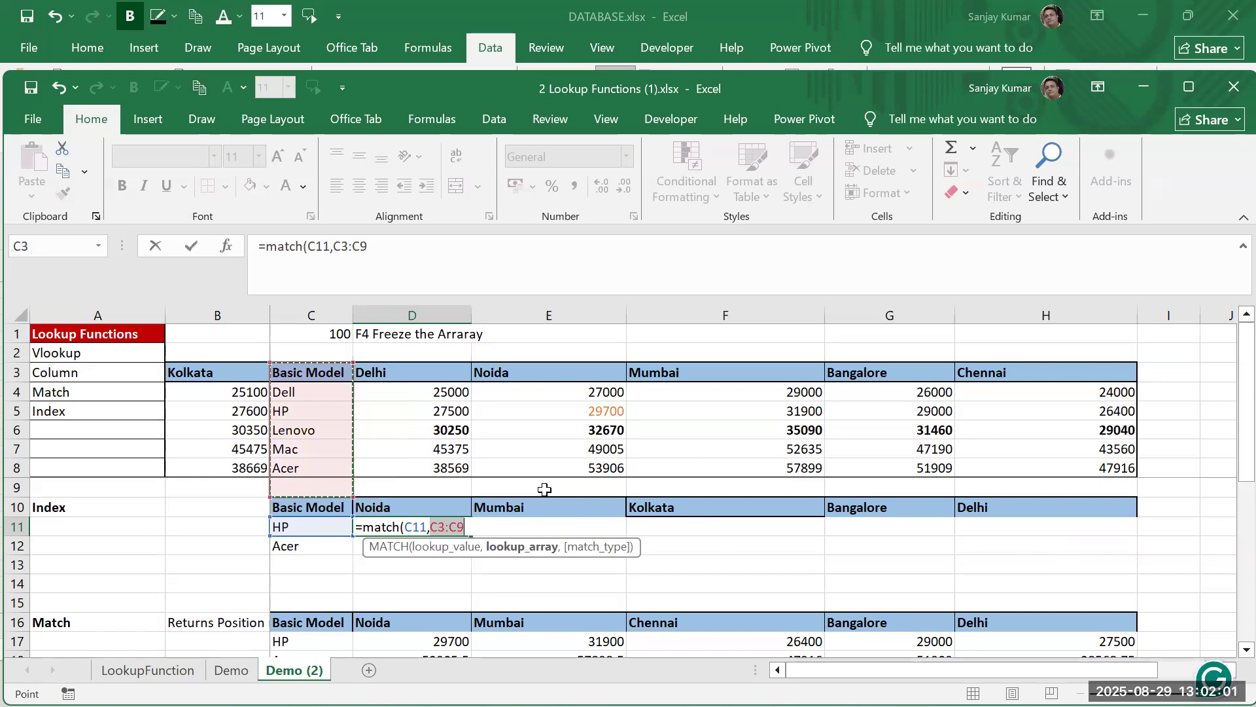
type(",0)")
key("Return")
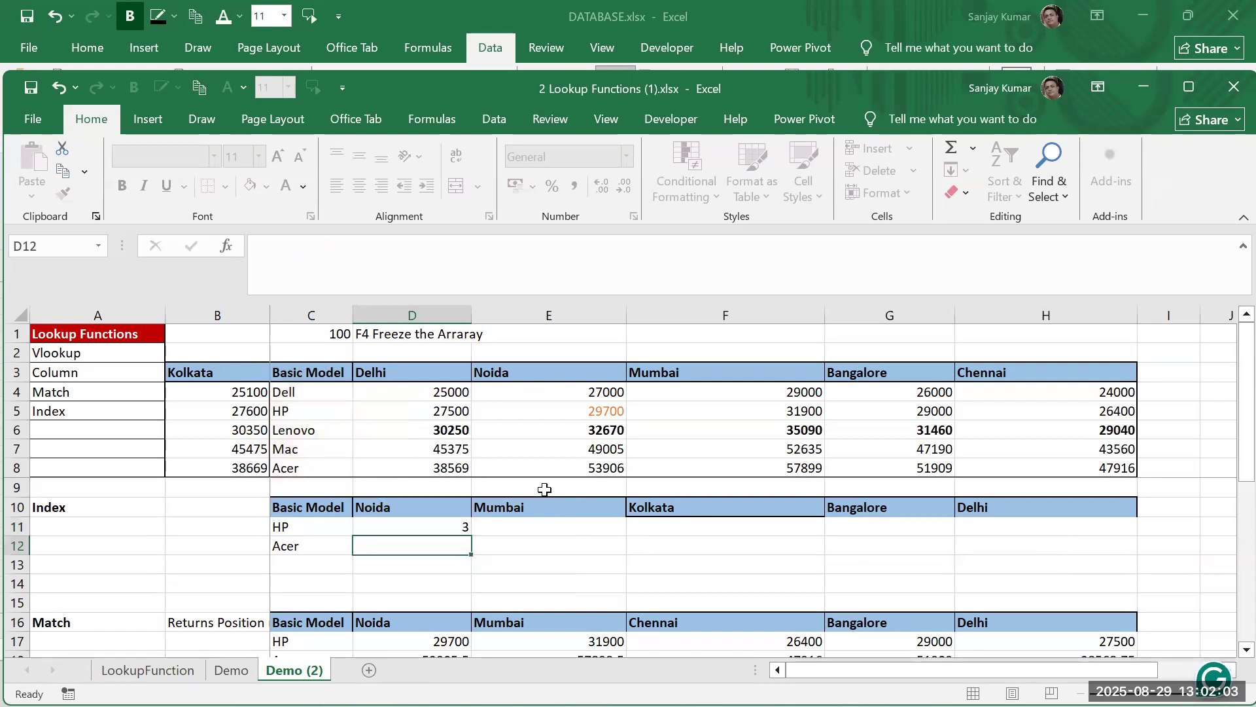
Rewrite the MATCH formula in D11 with C11 as lookup value, C4:C8 as lookup array and match type 0
key("Up")
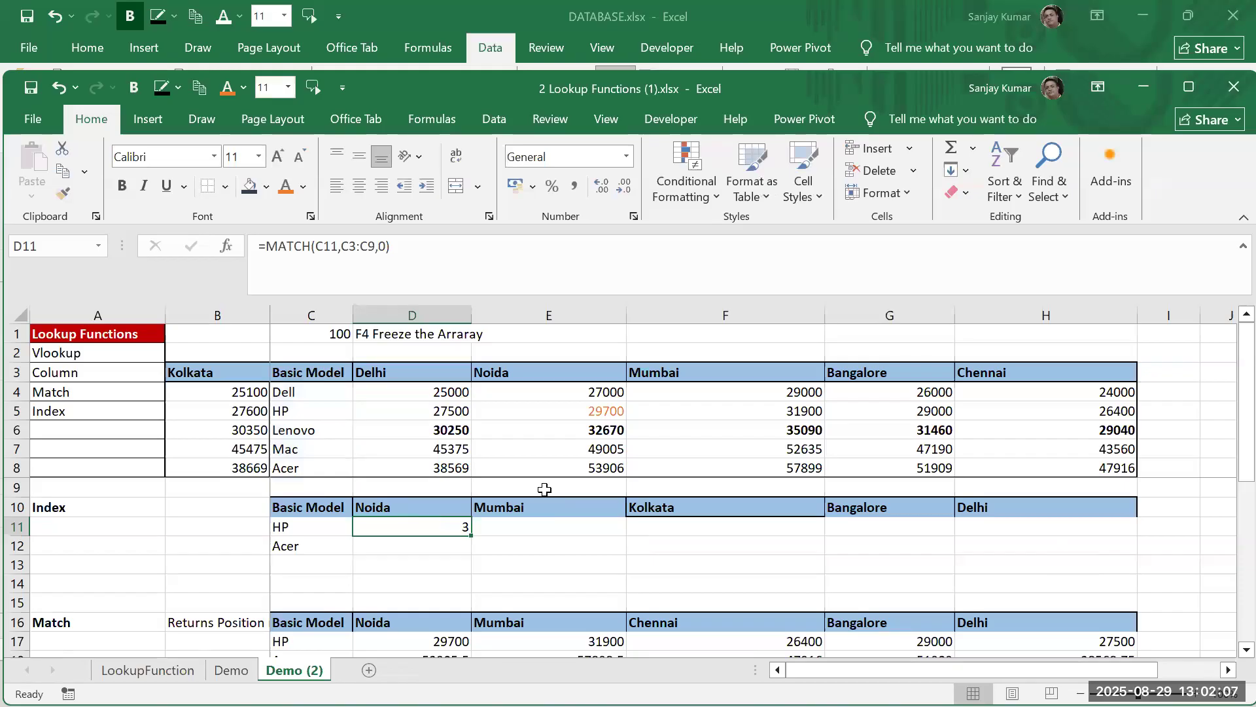
type("=")
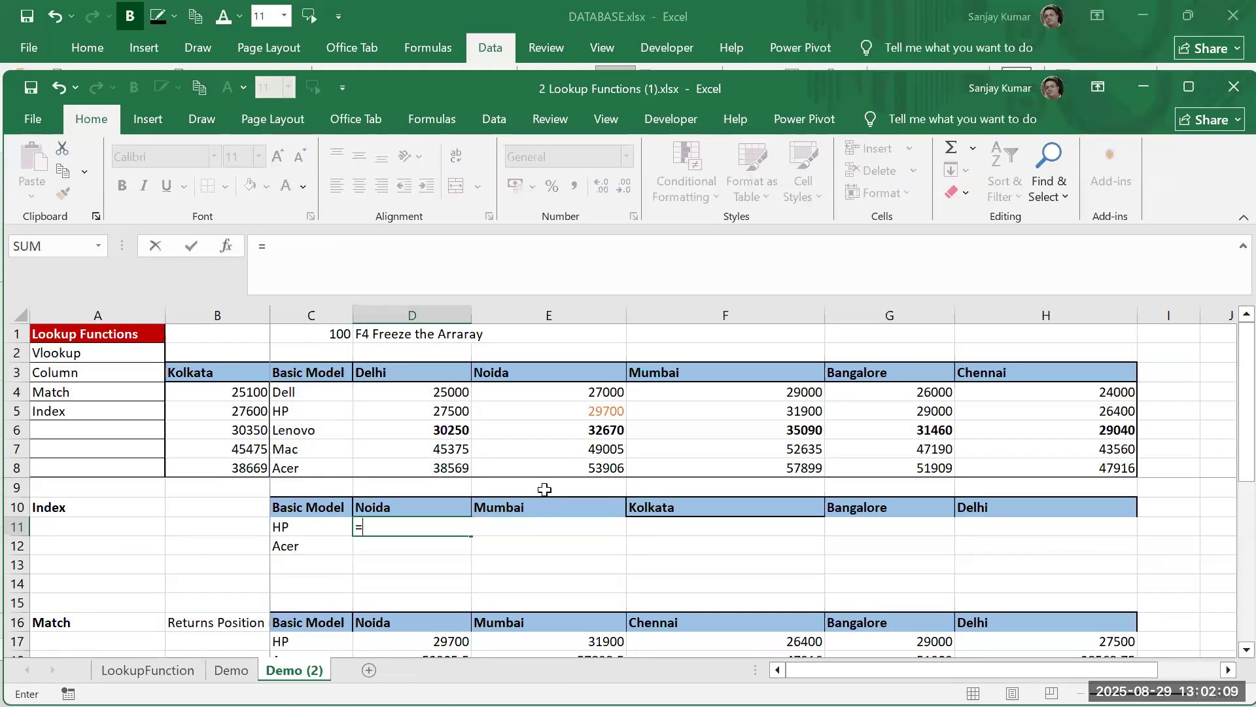
type("match(C11,")
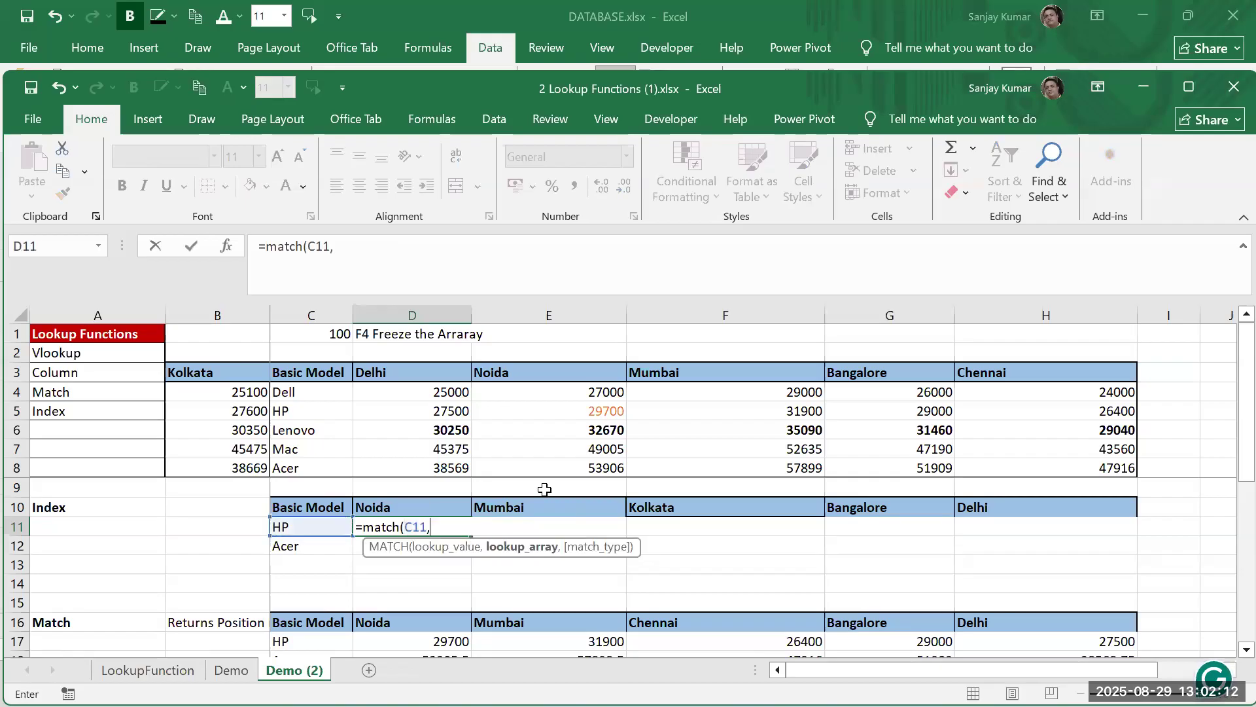
left_click(310, 393)
left_click_drag(307, 434, 308, 461)
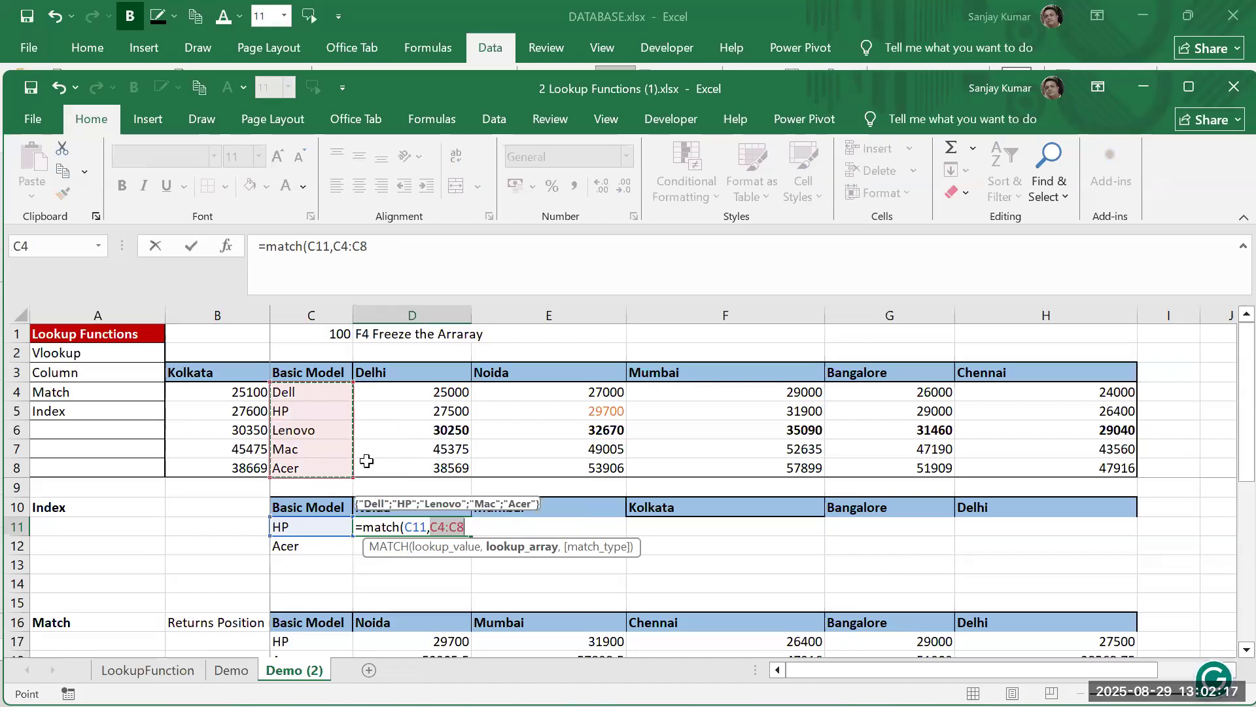
type(",0)")
key("Return")
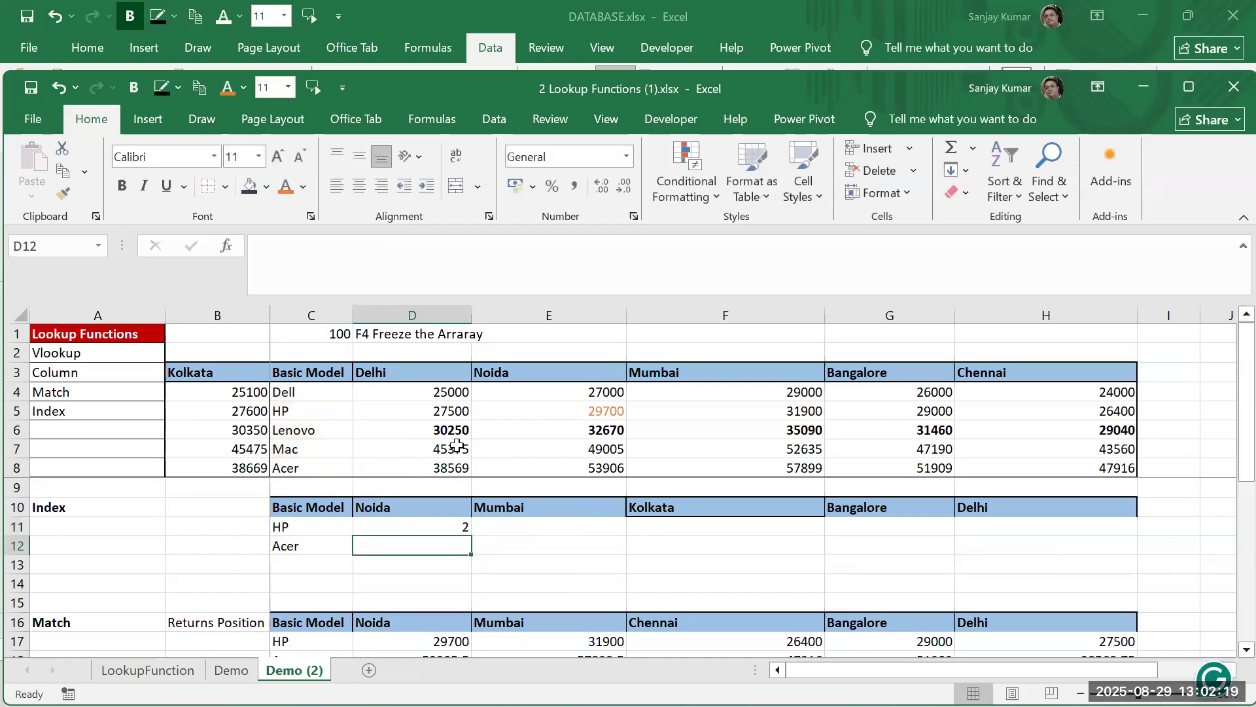
Make the D11 lookup array absolute as $C$4:$C$8 and fill the MATCH formula down to D12
key("Up")
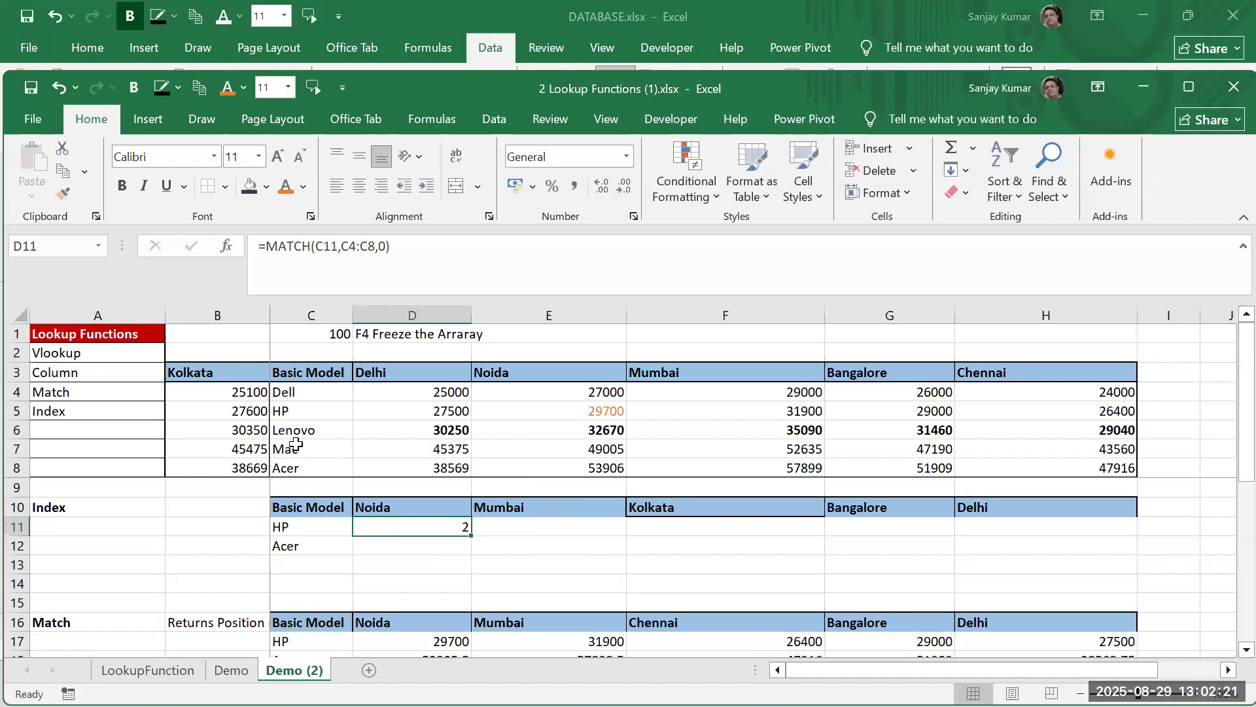
double_click(466, 527)
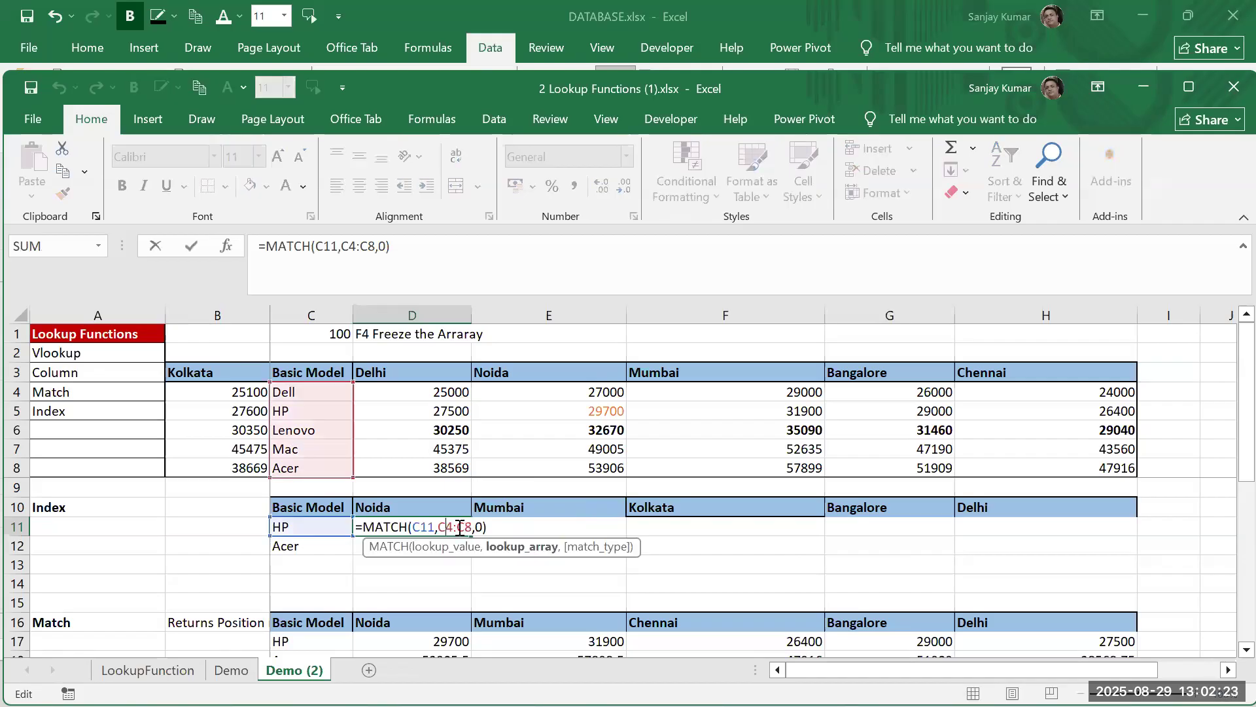
left_click(520, 547)
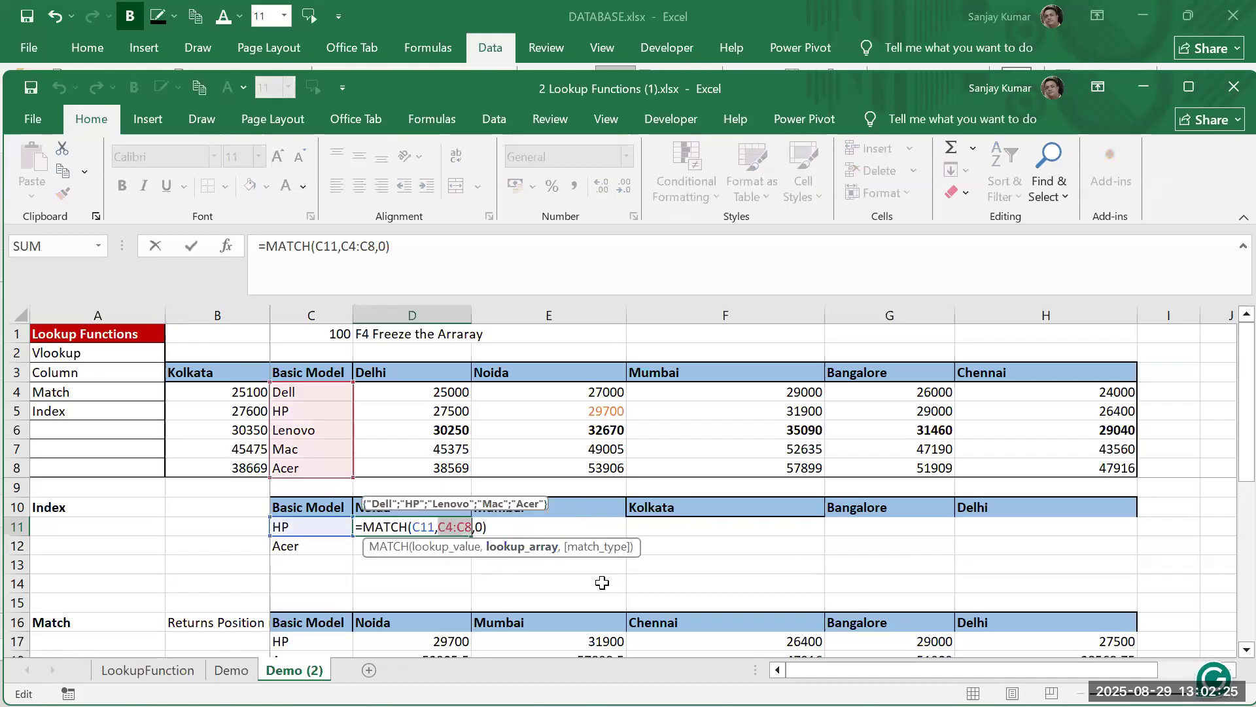
key("F4")
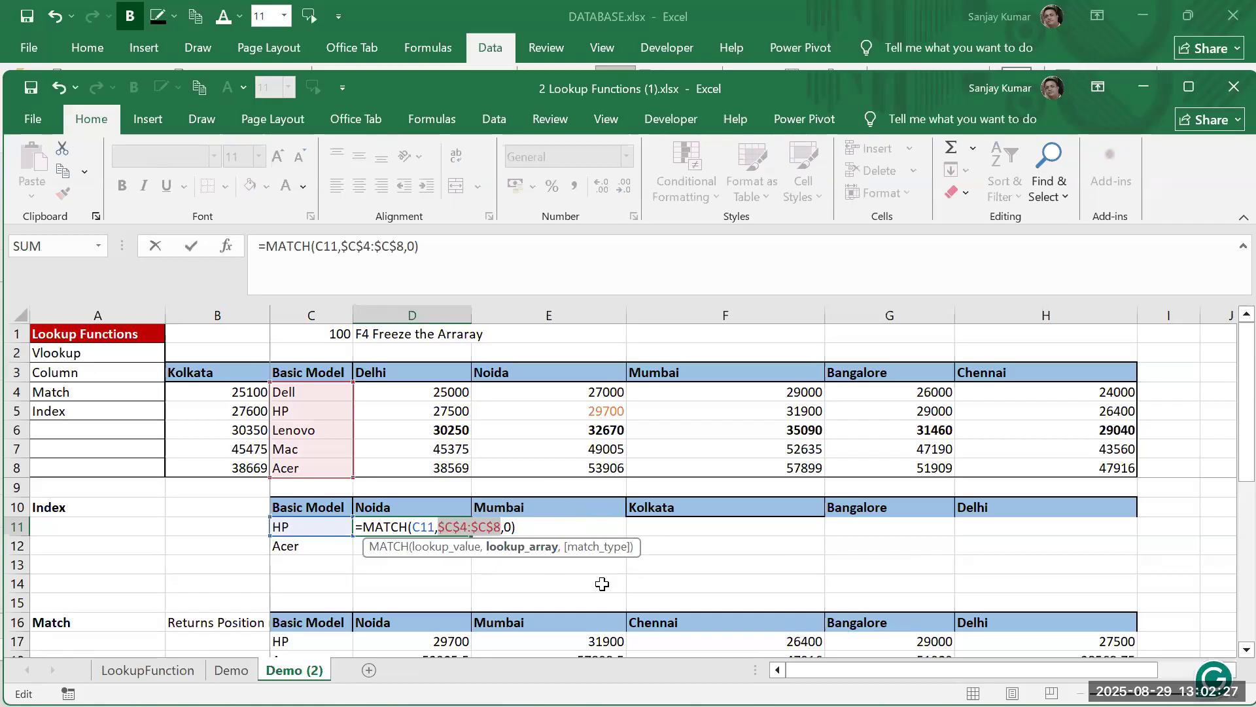
key("Return")
key("ctrl+d")
Compare the MATCH positions in D11:D12 with where HP and Acer sit in the source table's Basic Model column
key("Up")
key("Down")
key("Up")
key("Up")
key("Up")
key("Up")
key("Up")
key("Up")
key("Up")
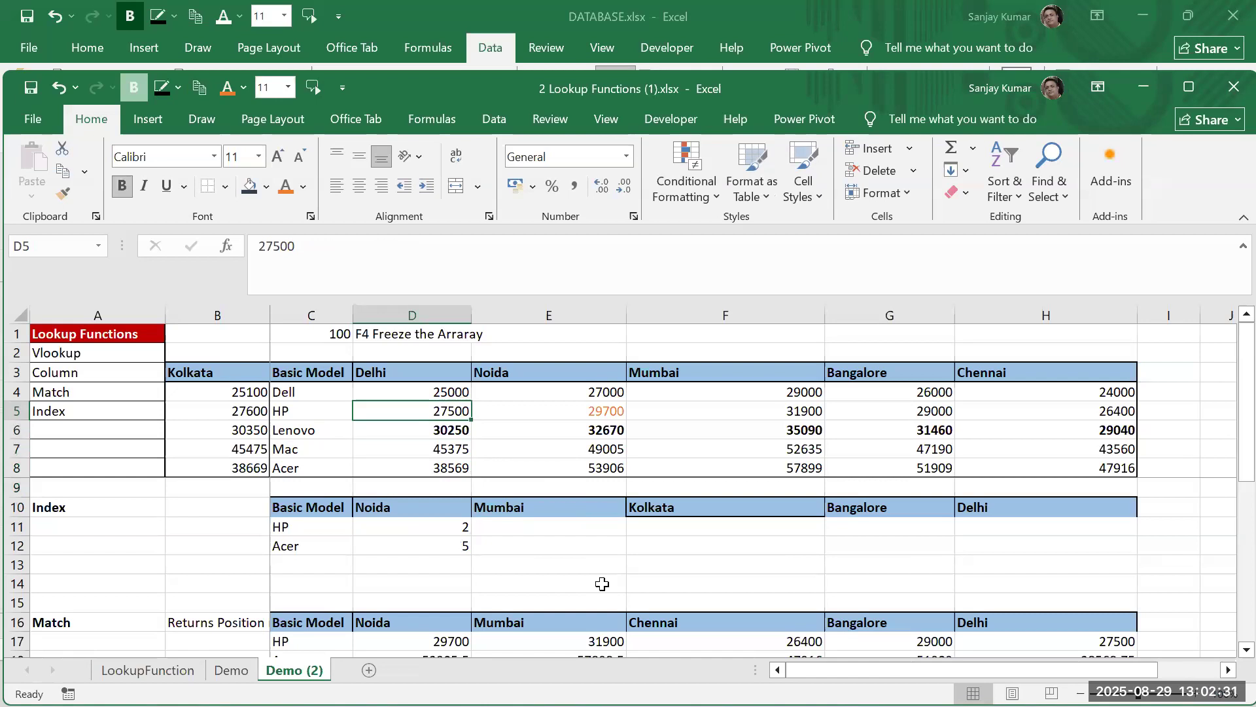
key("Up")
key("Left")
key("Down")
key("Down")
key("Down")
key("Down")
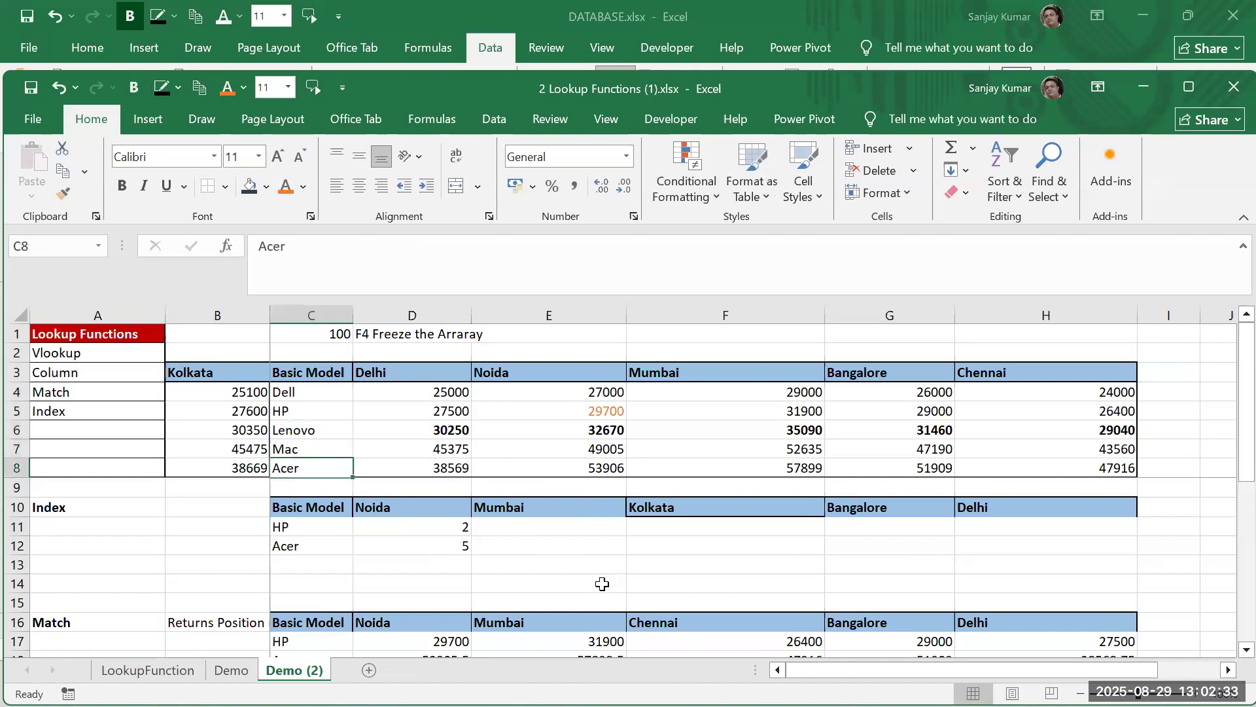
key("Down")
key("Down")
key("Down")
key("Down")
key("Right")
key("Up")
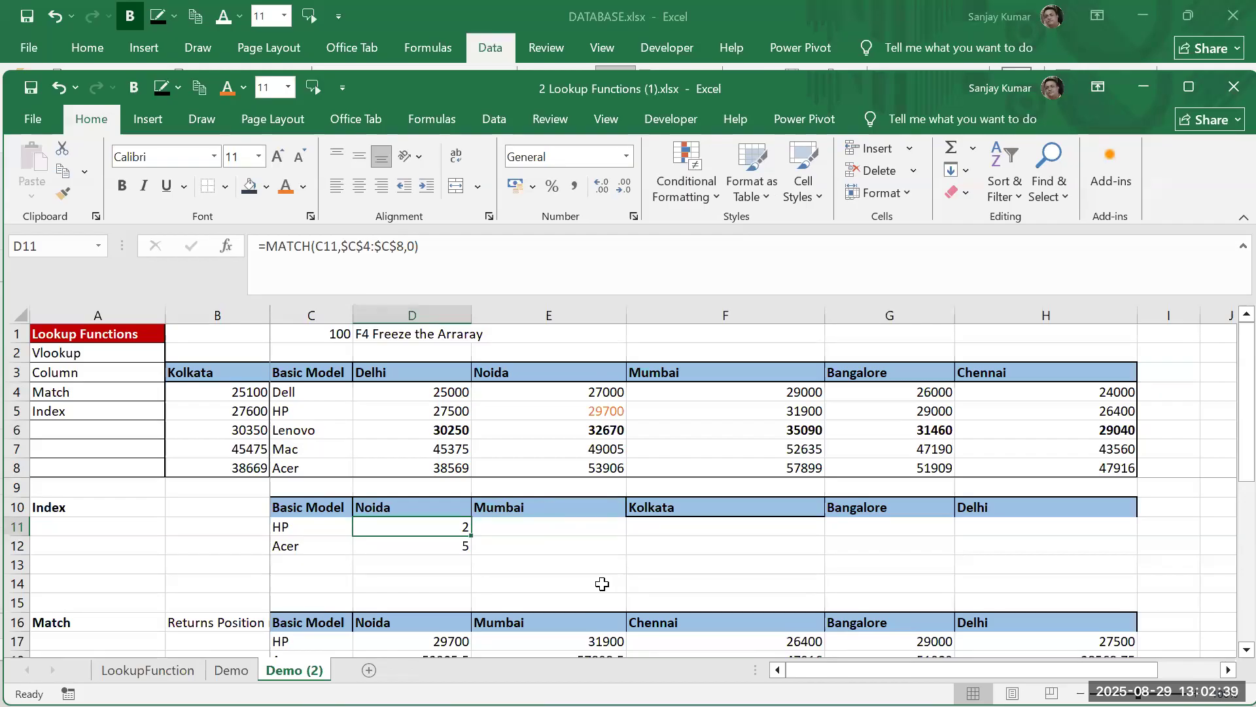
Enter a MATCH formula in D14 that finds D10 in the header row B3:H3 with match type 0
key("Down")
key("Down")
key("Down")
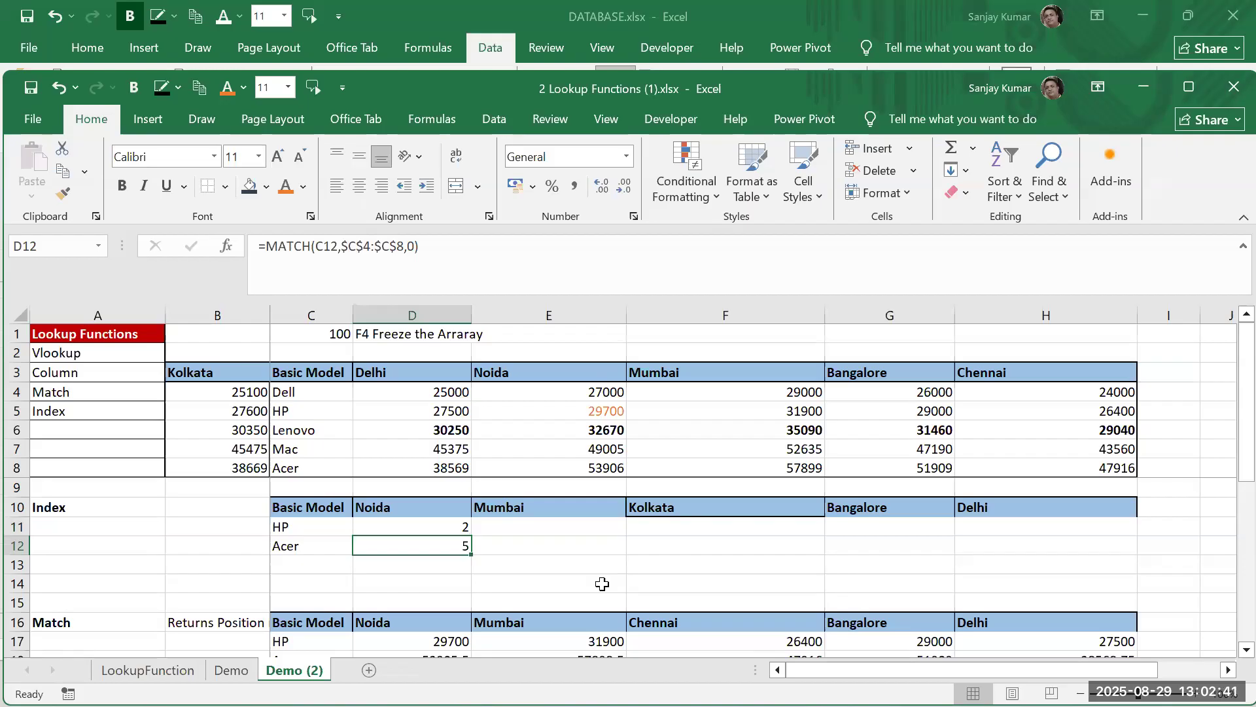
type("=")
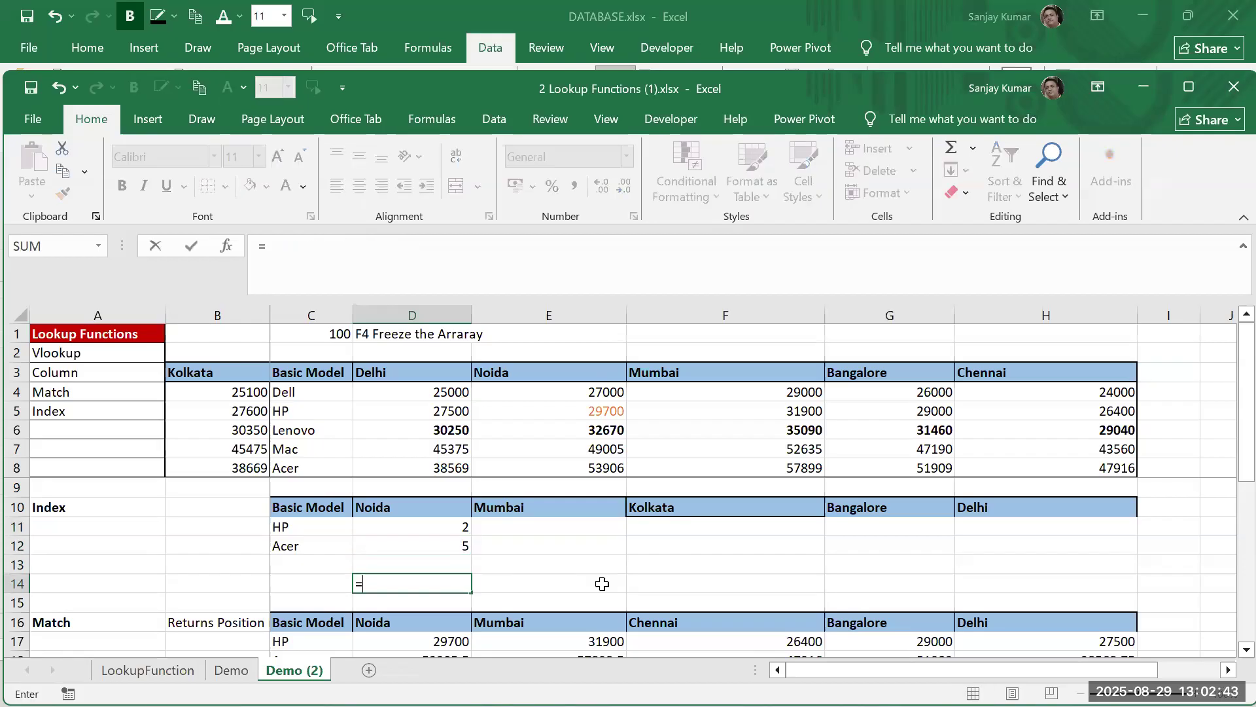
type("match(")
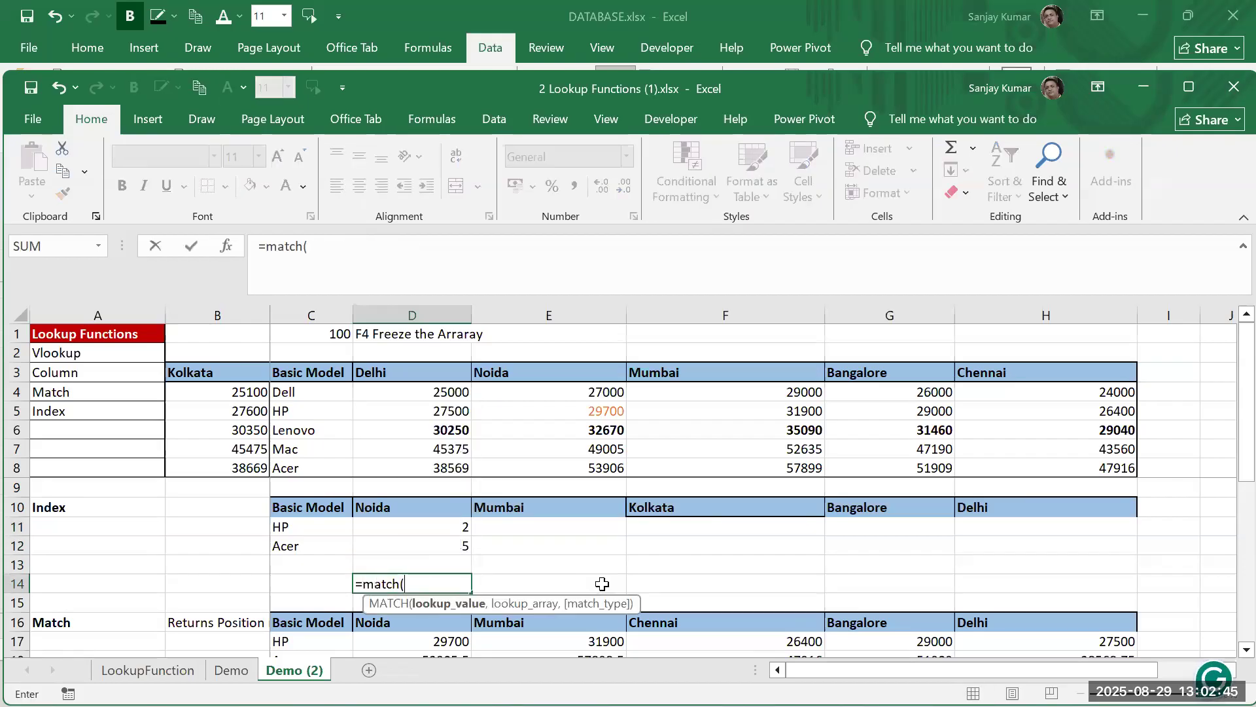
left_click(409, 508)
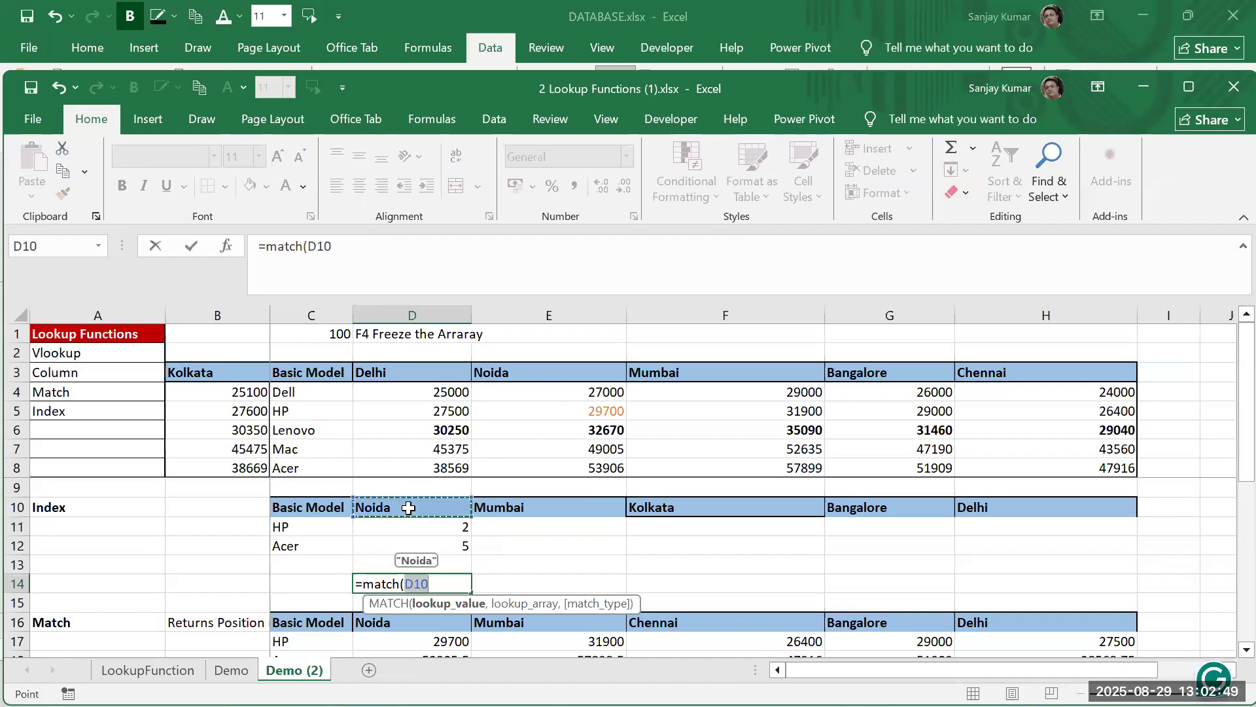
type(",")
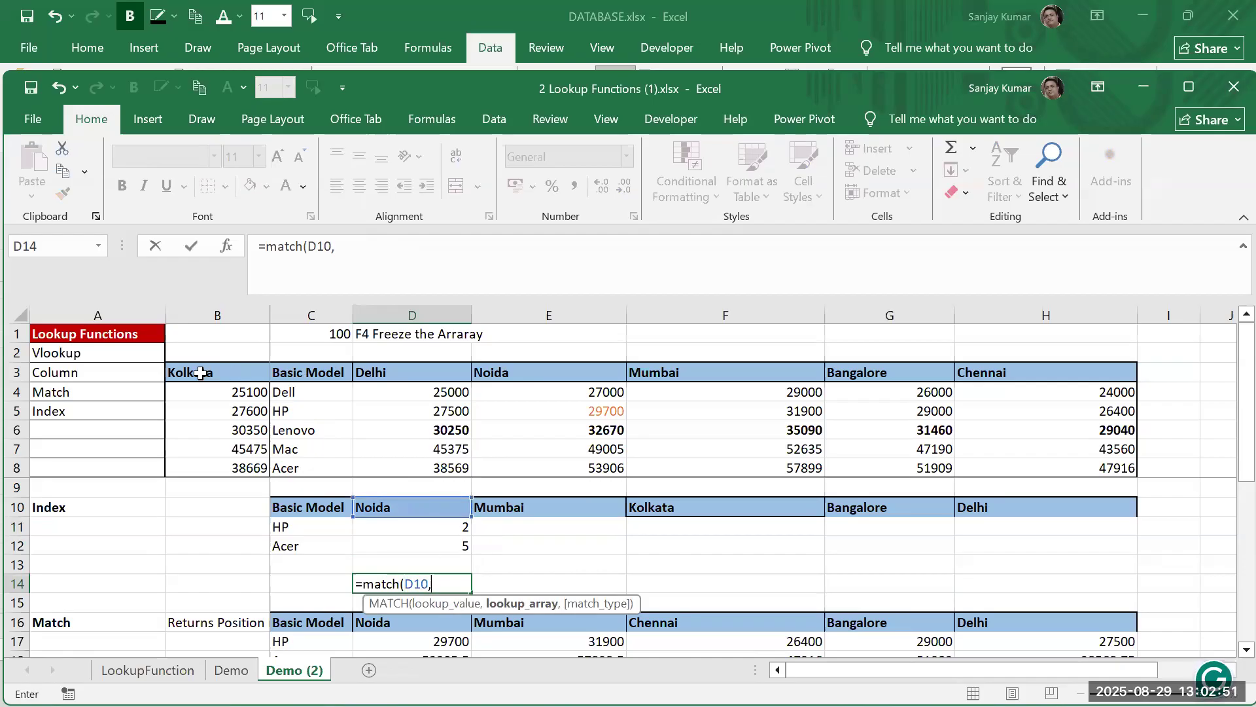
left_click_drag(336, 373, 1113, 369)
left_click_drag(189, 373, 1103, 368)
type(",0)")
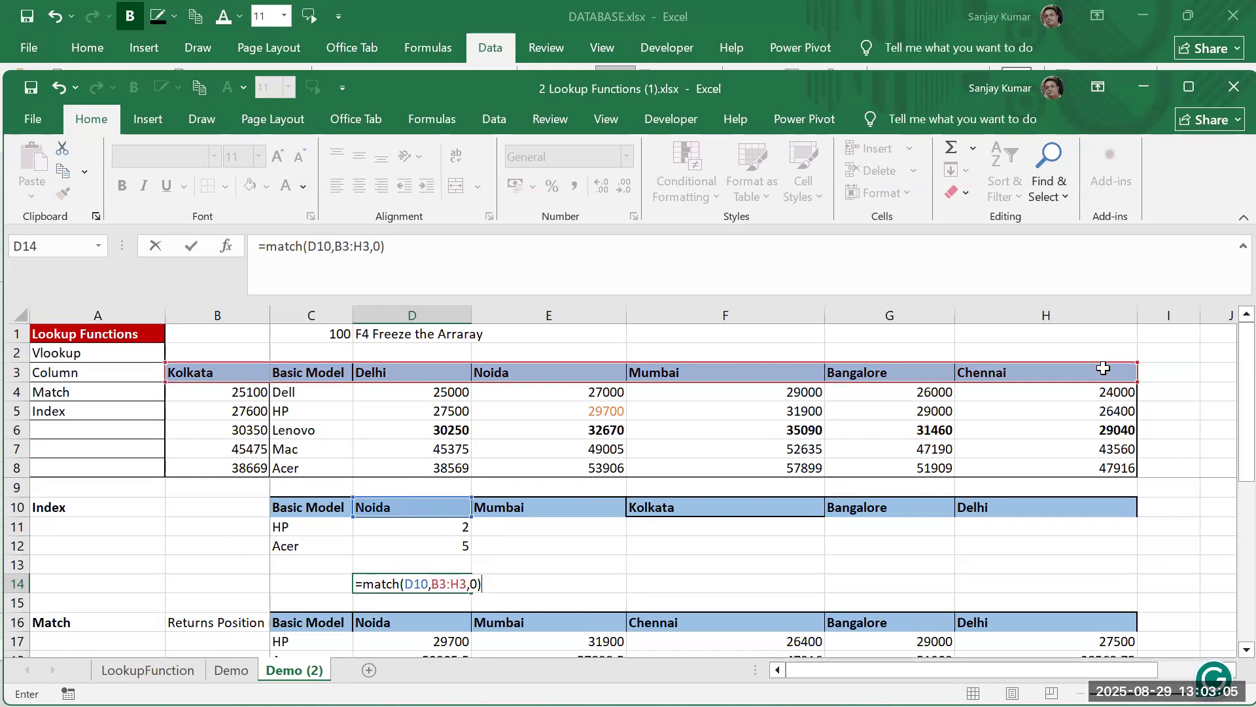
key("Return")
key("Up")
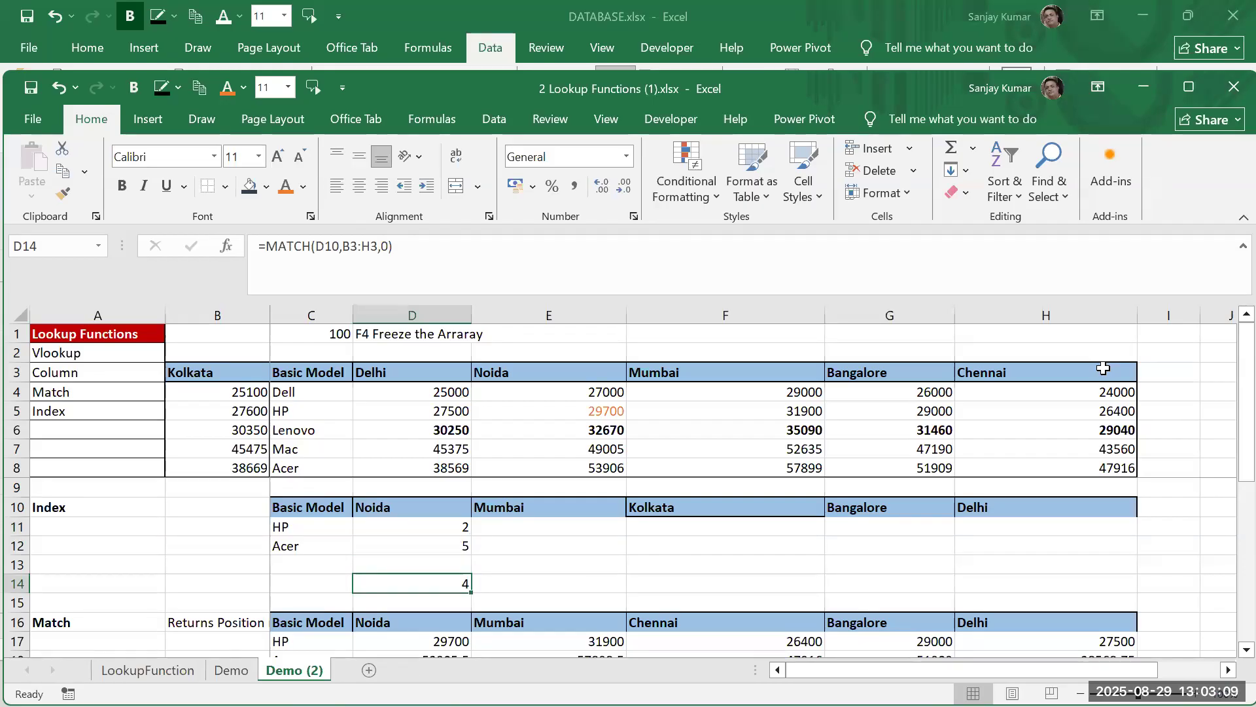
Enter an INDEX formula in E11 with array B3:I9, row number 3 and column number 9
left_click(558, 527)
type("=minde")
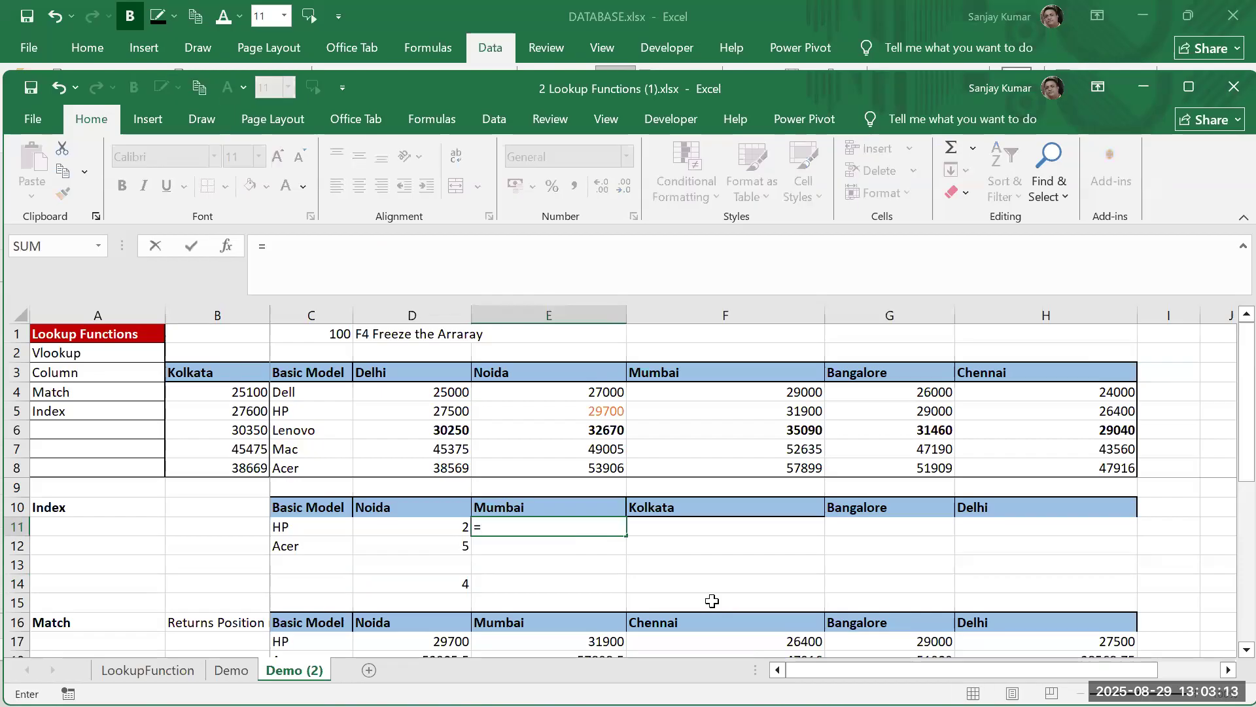
key("BackSpace")
key("BackSpace")
key("BackSpace")
key("BackSpace")
key("BackSpace")
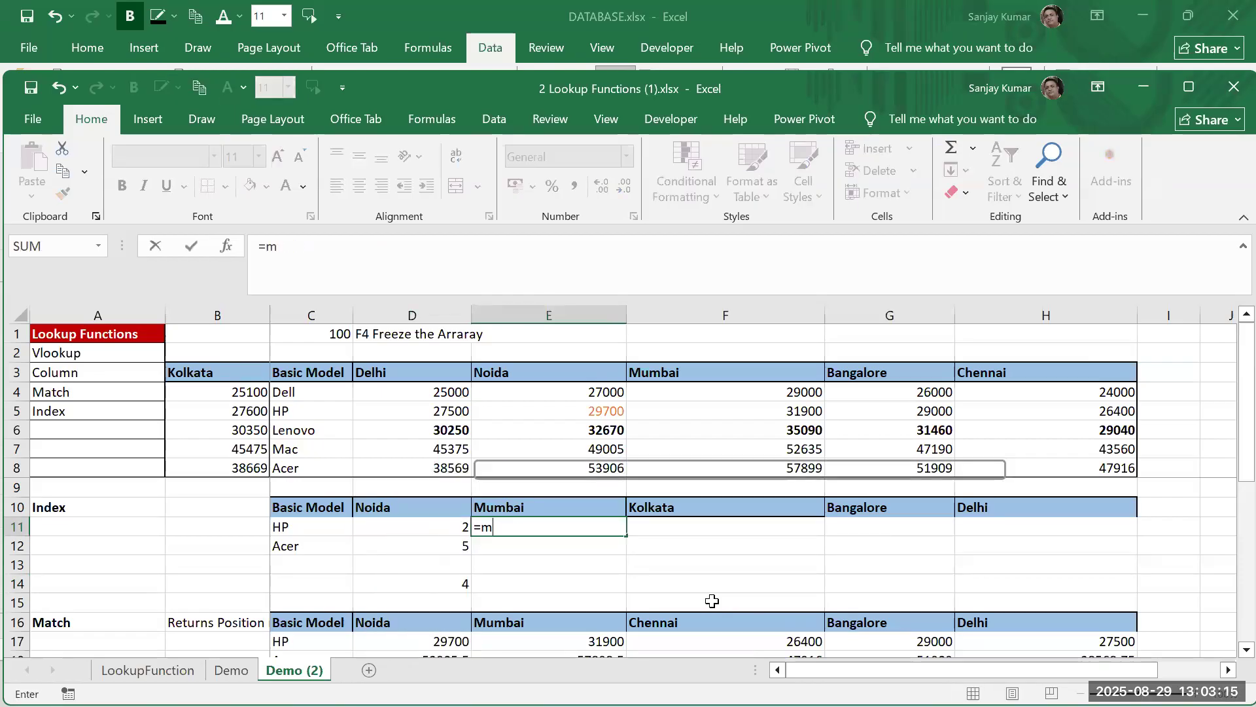
type("in")
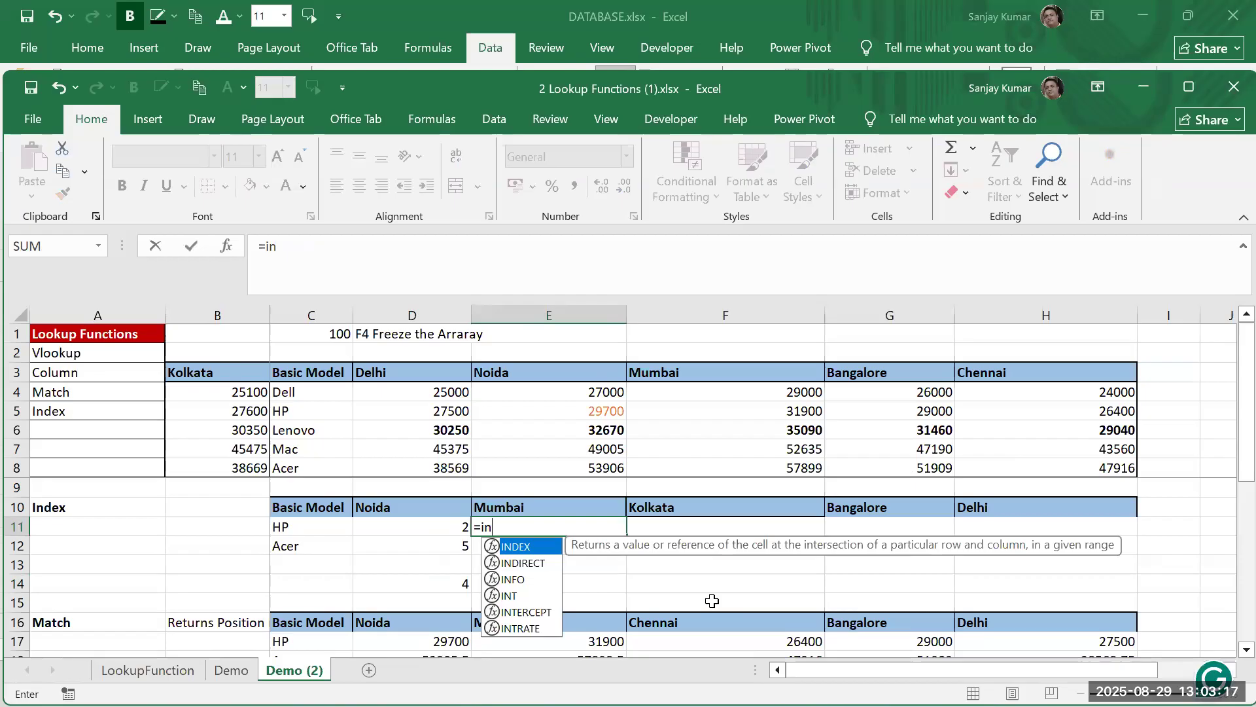
type("dex(")
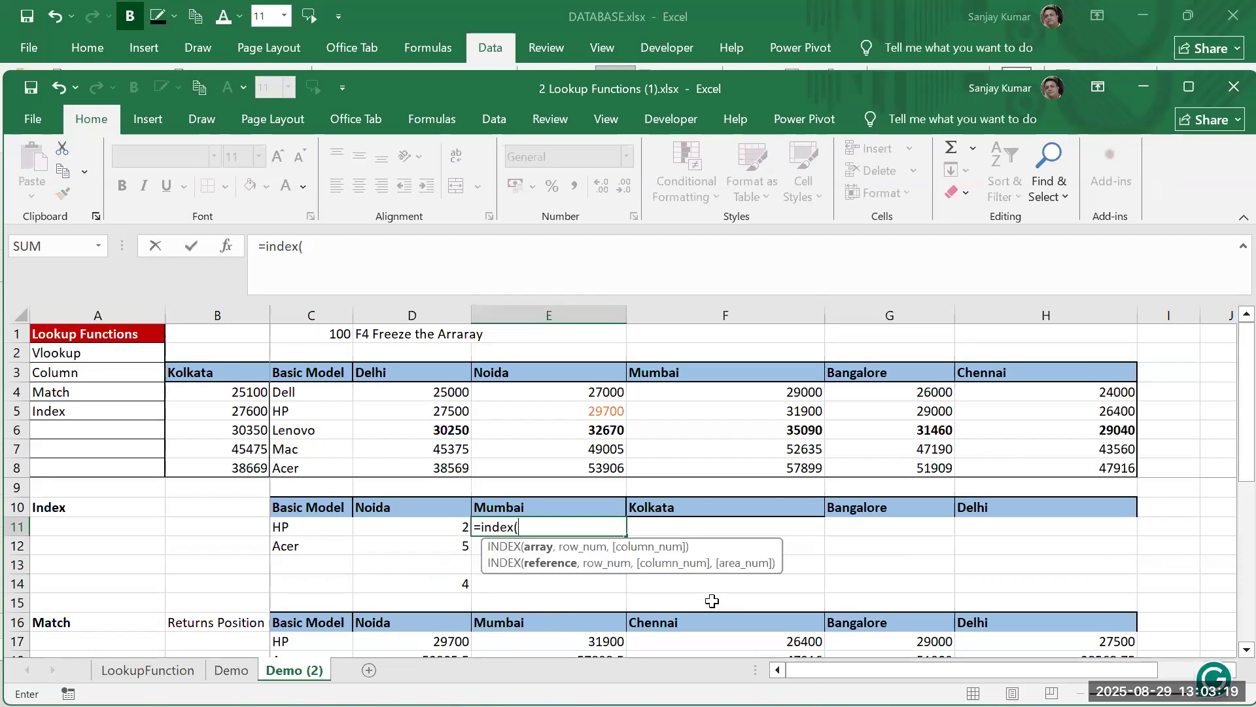
left_click(253, 378)
left_click_drag(252, 411, 1142, 481)
type(",3,")
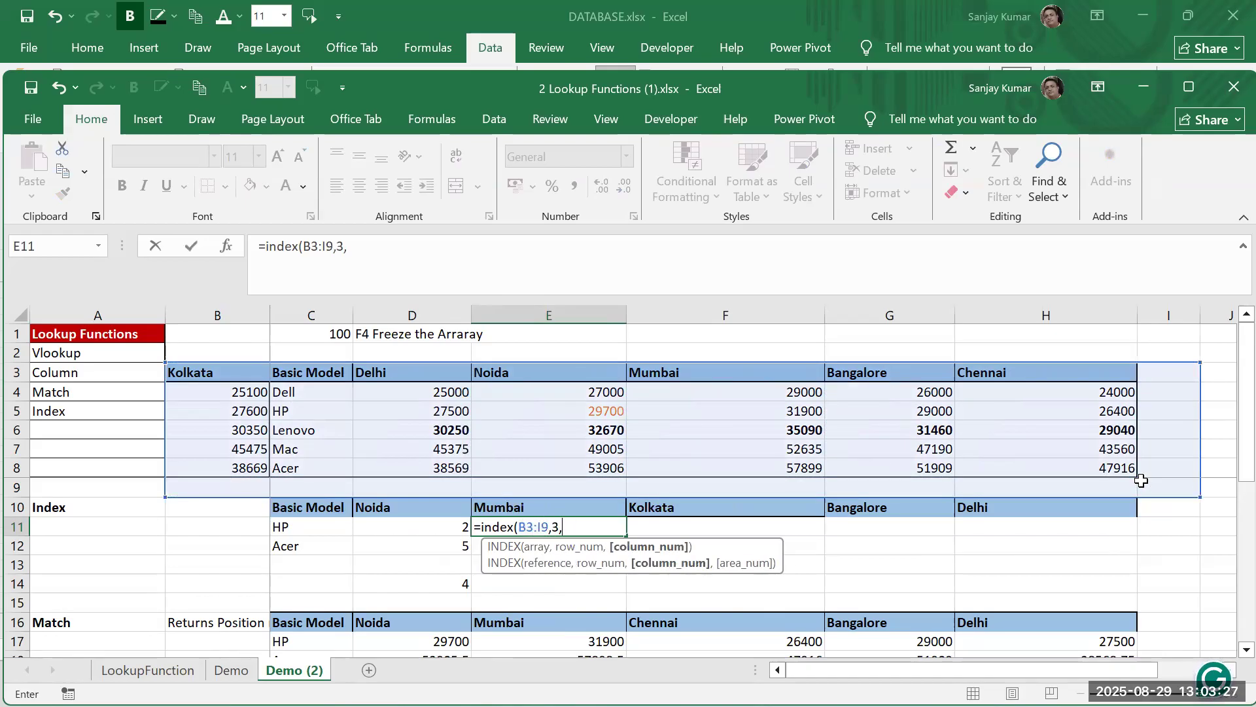
type("9)")
key("Return")
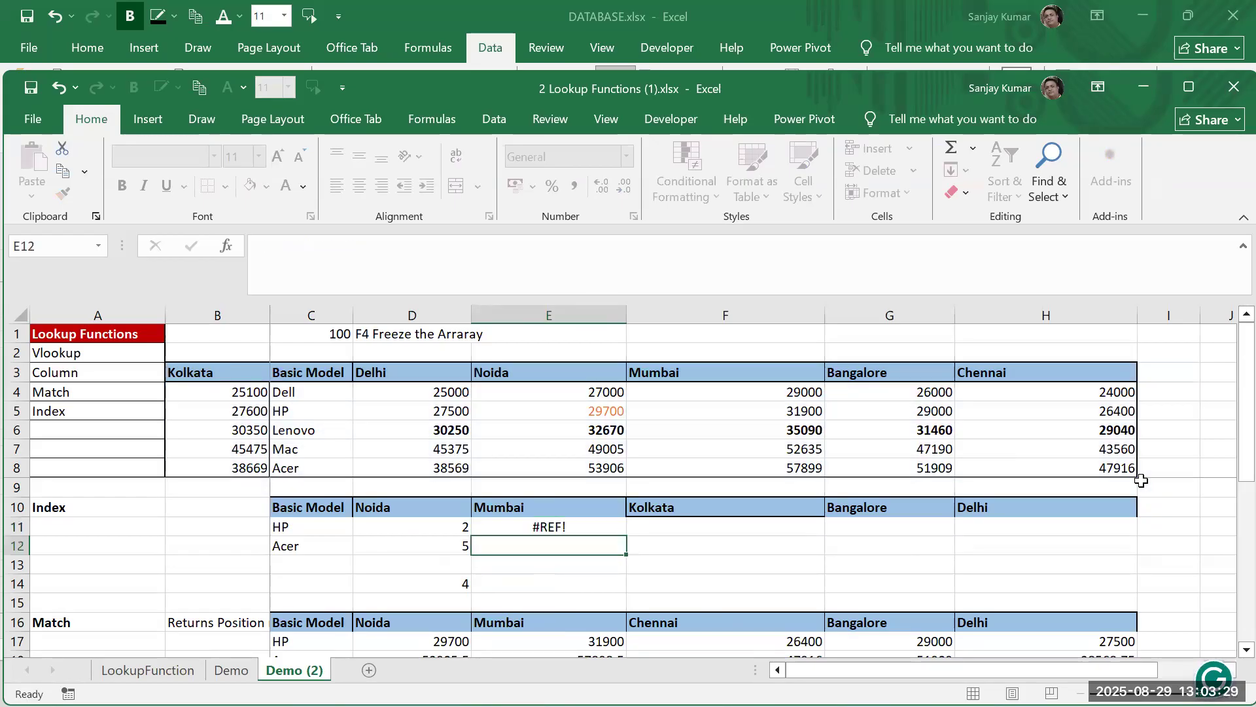
Copy the MATCH expression from the D11 formula without its equals sign, keeping D11 unchanged
key("Return")
key("Up")
key("Up")
key("Left")
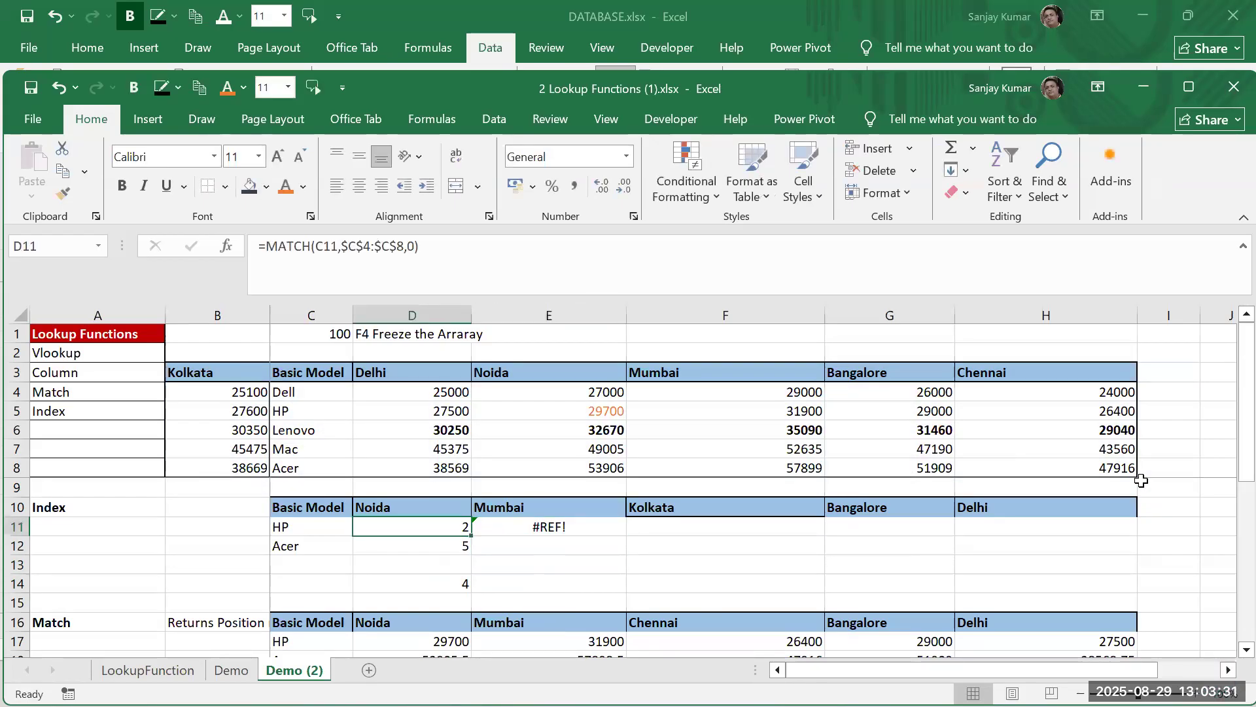
left_click(381, 246)
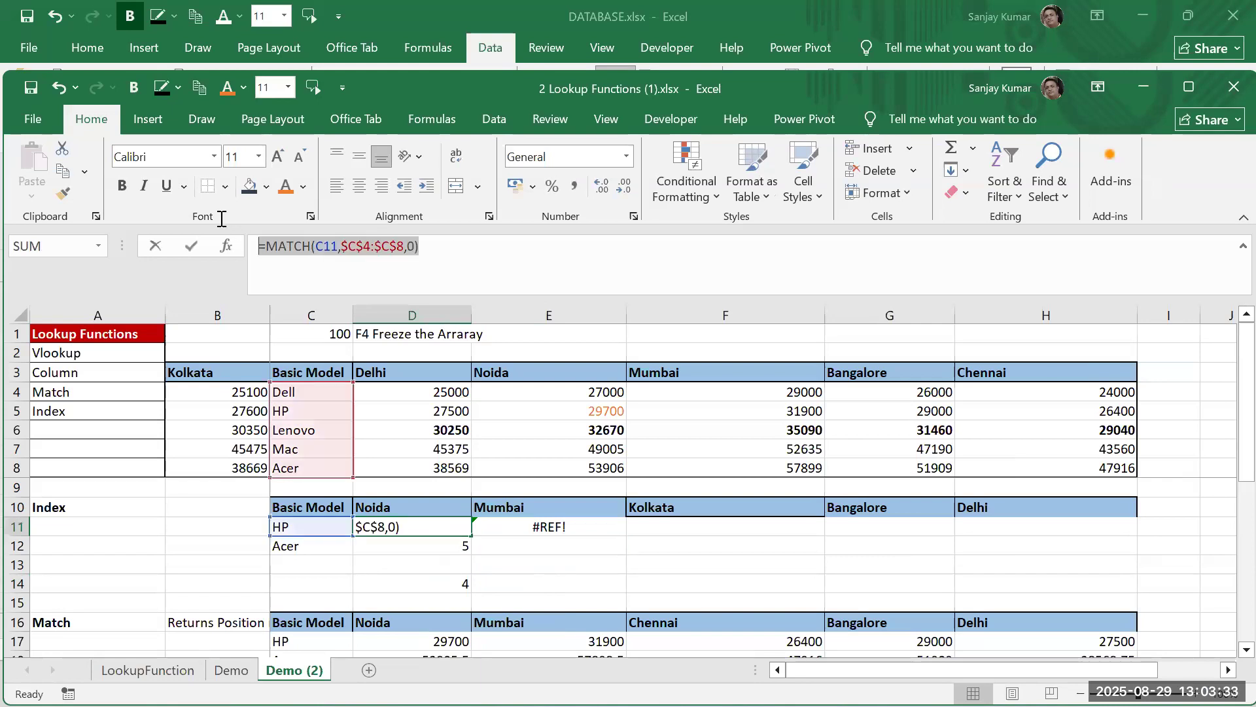
left_click_drag(458, 272, 283, 245)
key("ctrl+c")
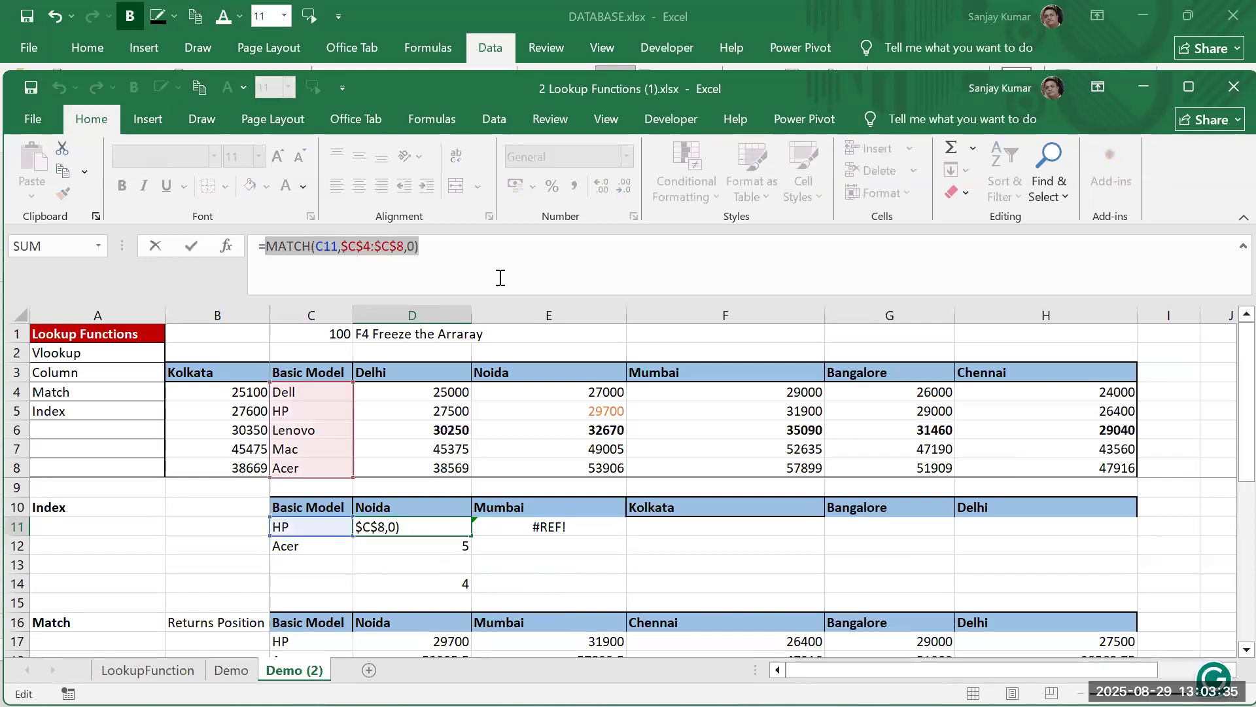
key("ctrl+Return")
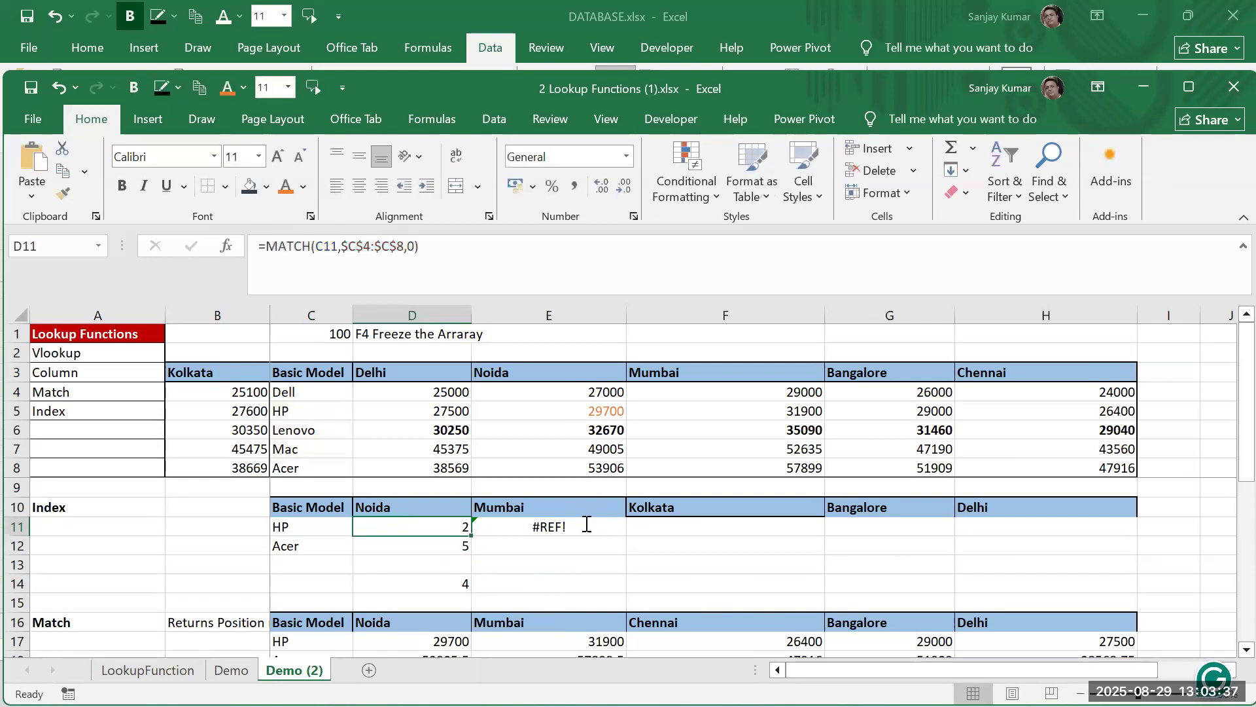
Replace the row number in the E11 INDEX formula with the copied MATCH(C11,$C$4:$C$8,0) expression
double_click(585, 522)
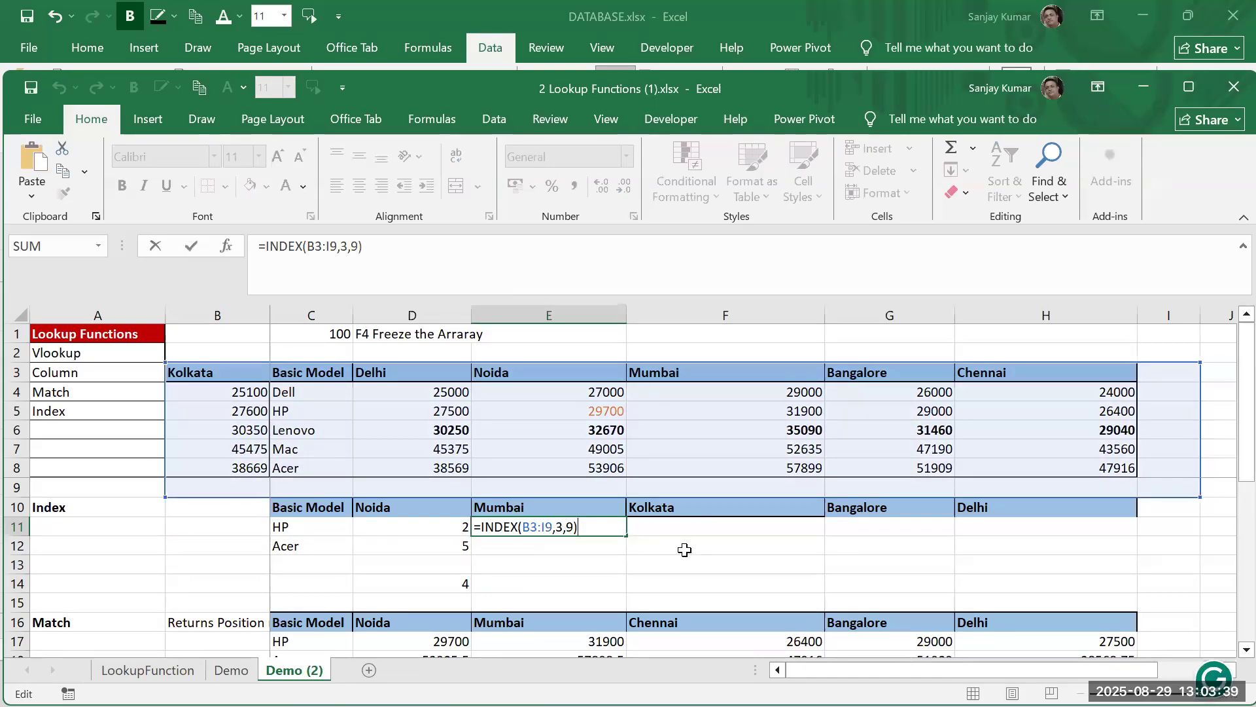
key("Left")
key("Left")
key("Left")
key("Delete")
key("ctrl+v")
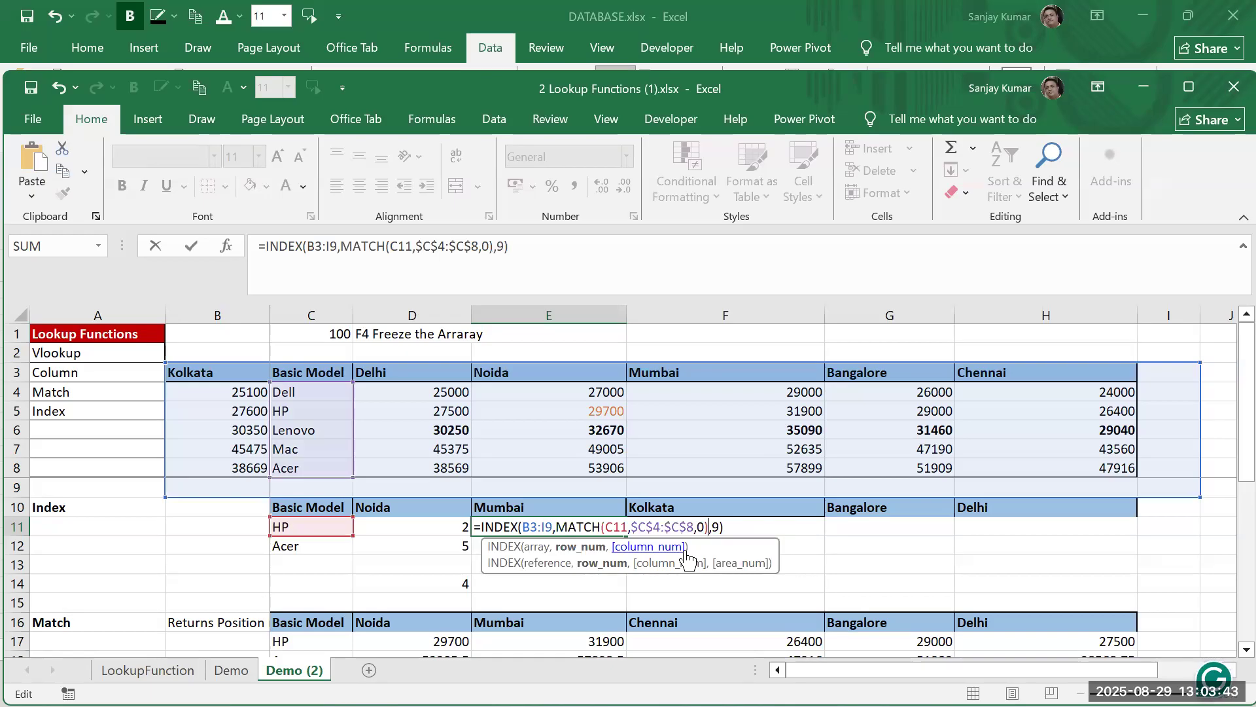
key("Return")
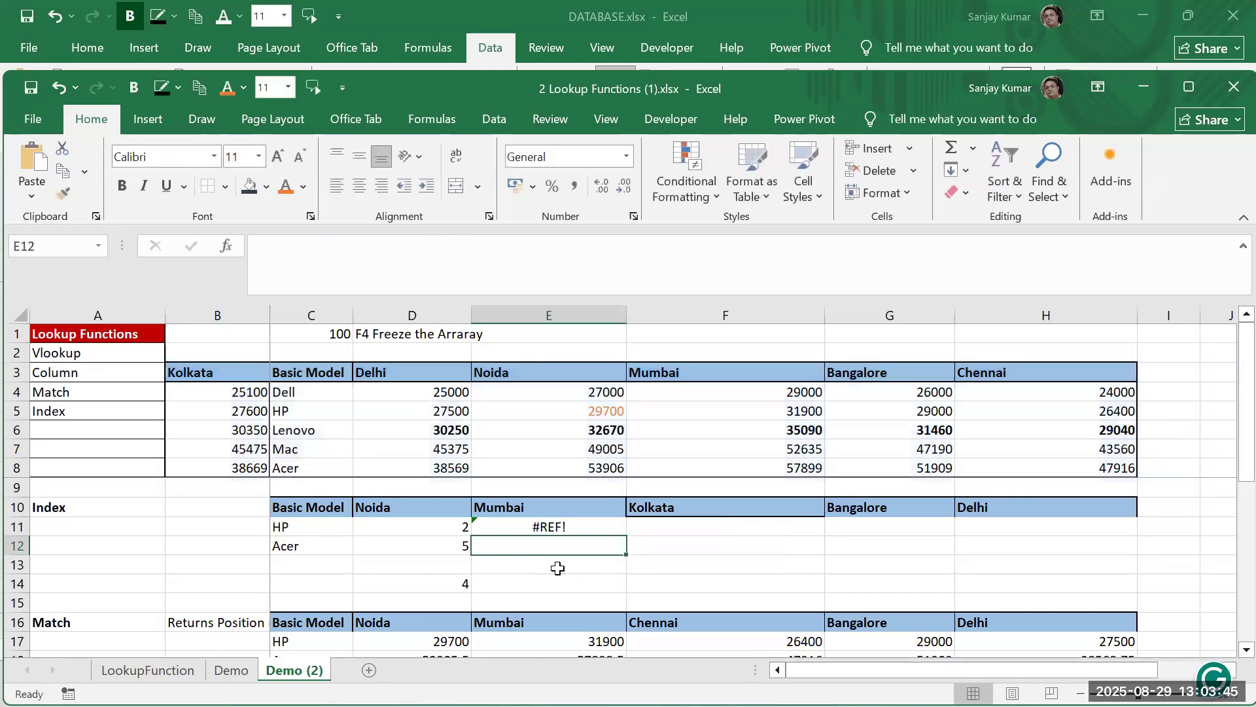
Copy the MATCH(D10,B3:H3,0) expression from the D14 formula without its equals sign, leaving D14 as it is
left_click(455, 582)
left_click_drag(394, 246, 266, 247)
key("ctrl+c")
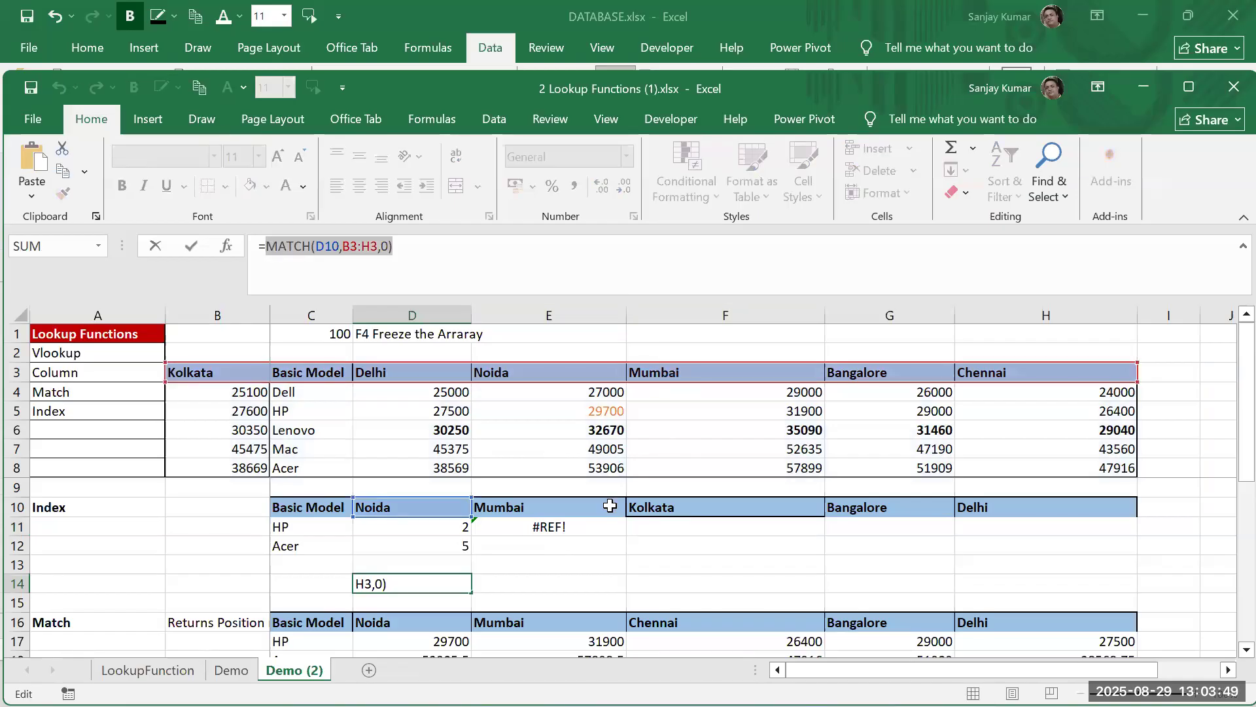
key("Escape")
Replace the column number 9 in the E11 INDEX formula with the copied MATCH(D10,B3:H3,0) expression
double_click(592, 527)
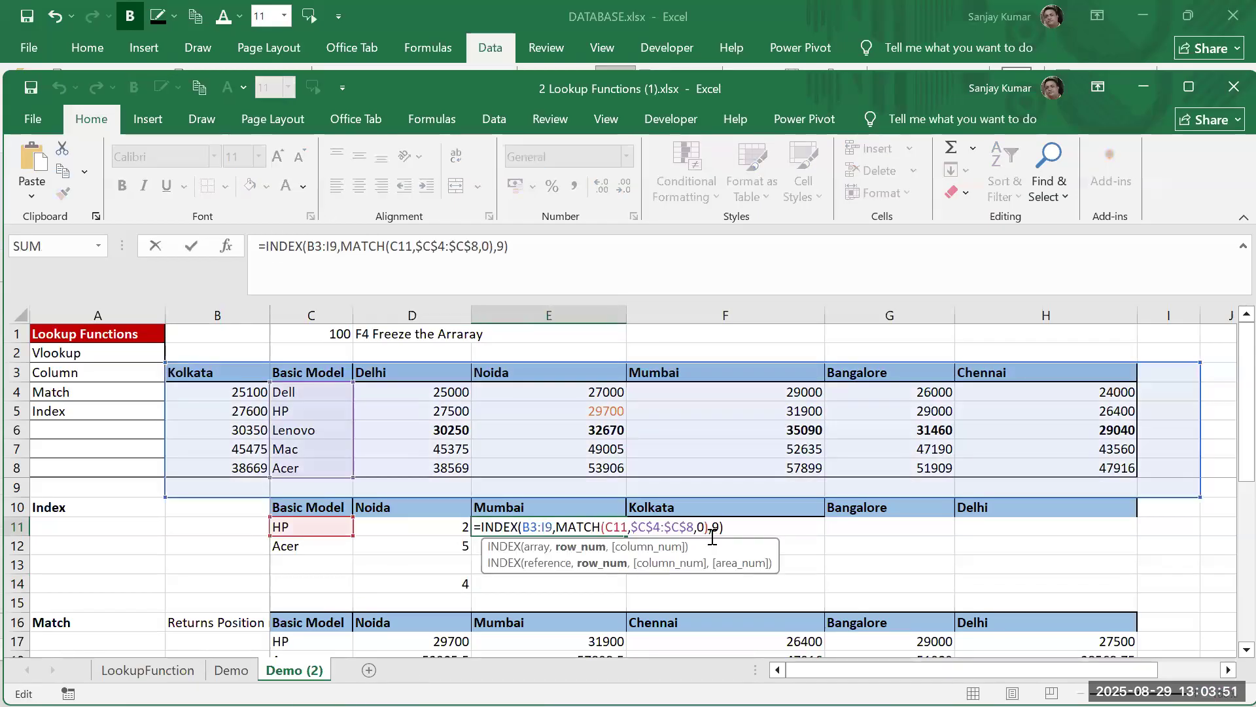
left_click(720, 528)
key("BackSpace")
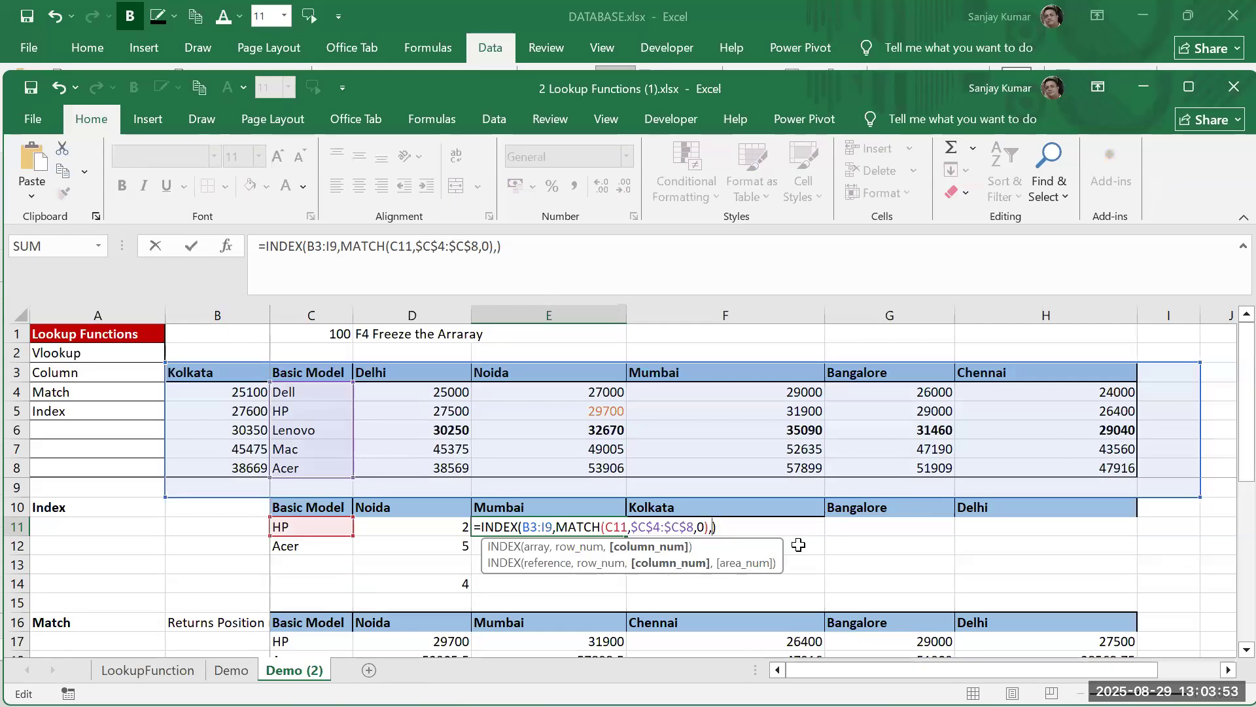
key("ctrl+v")
key("Return")
key("Up")
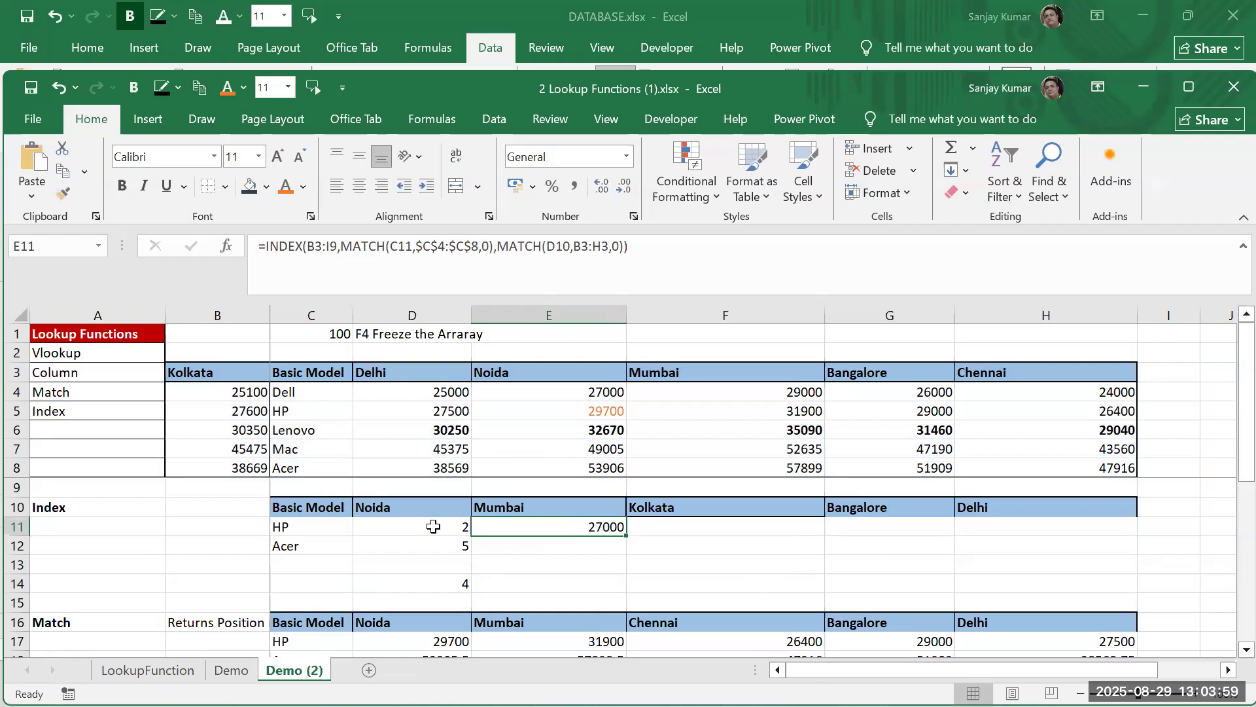
Examine the array, row number and column number arguments of the nested INDEX formula in E11
double_click(608, 528)
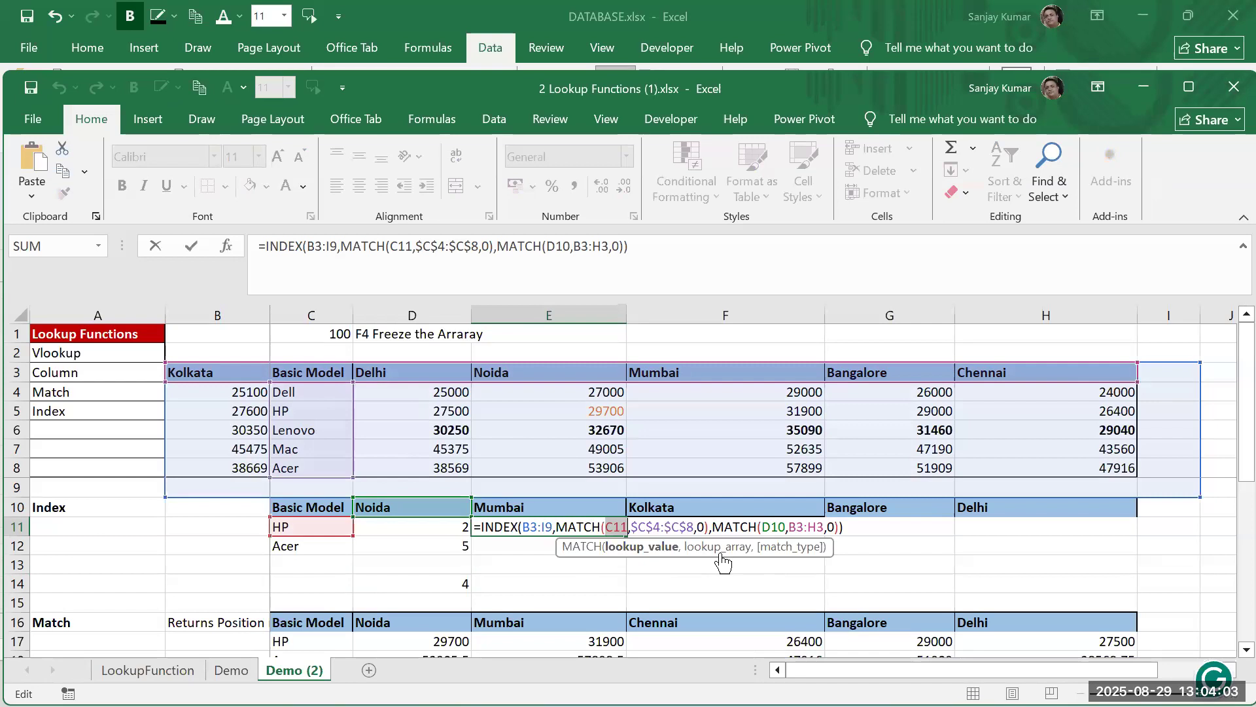
left_click(718, 547)
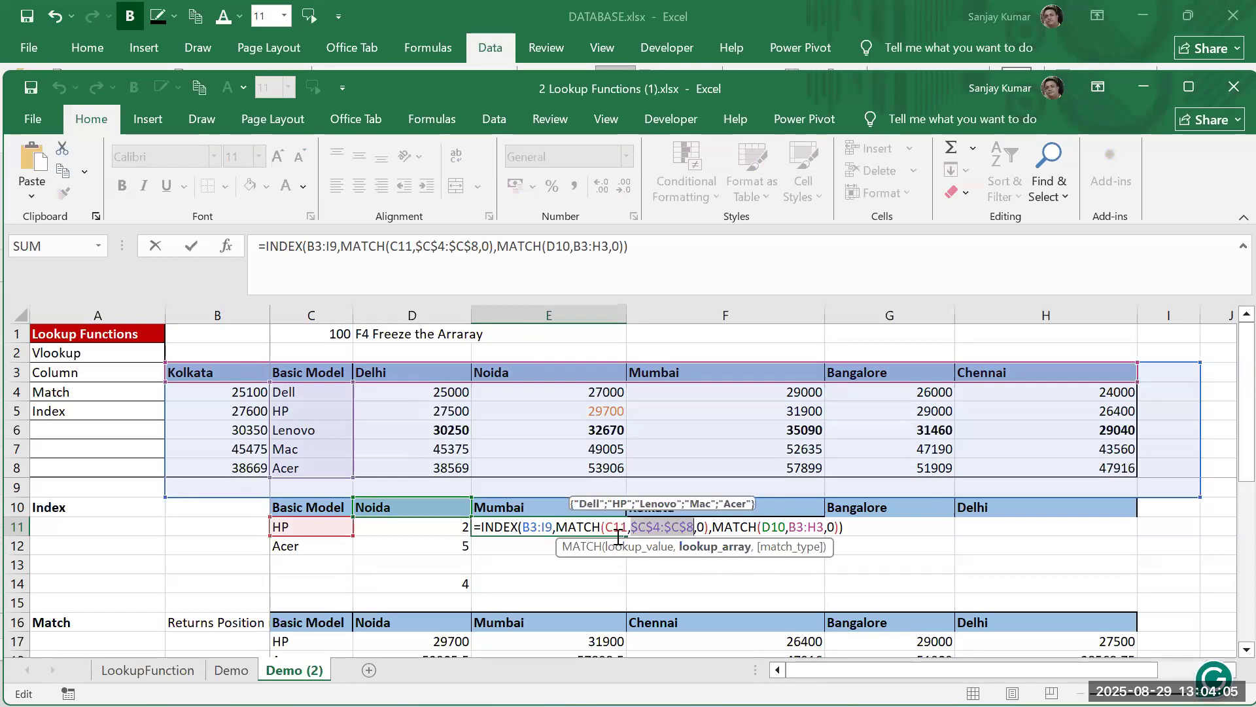
left_click(538, 527)
left_click(544, 548)
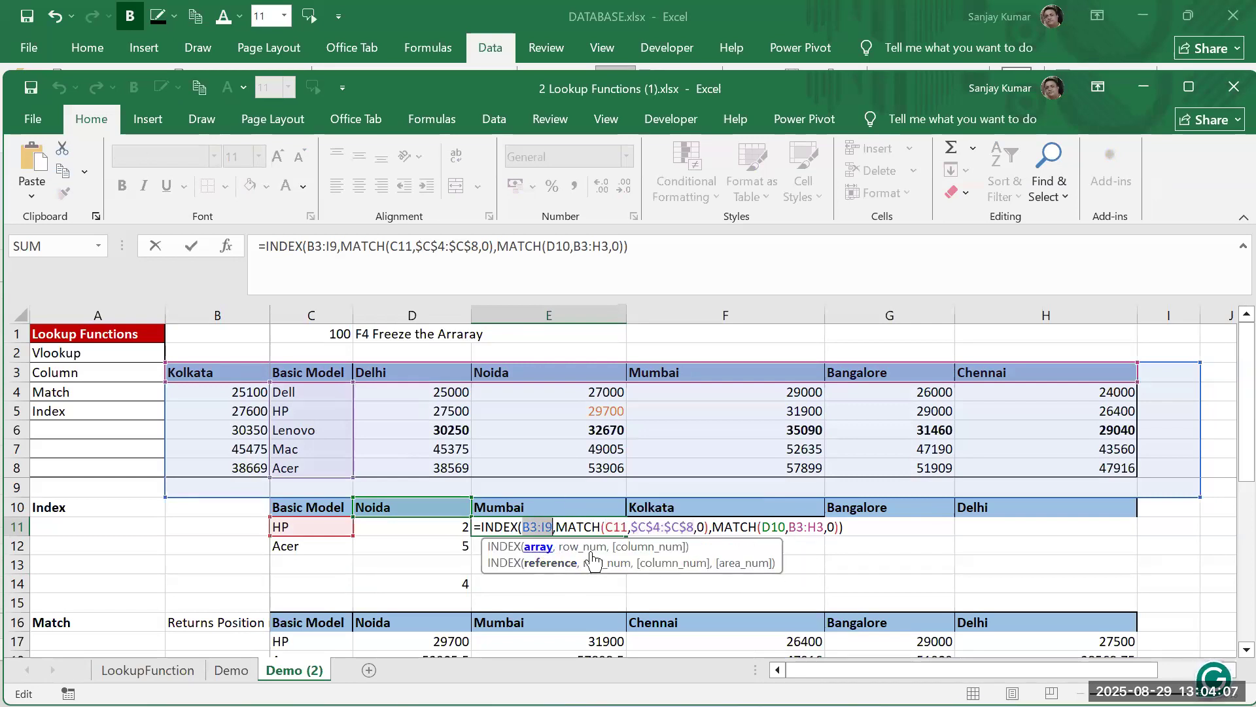
left_click(577, 546)
left_click(650, 547)
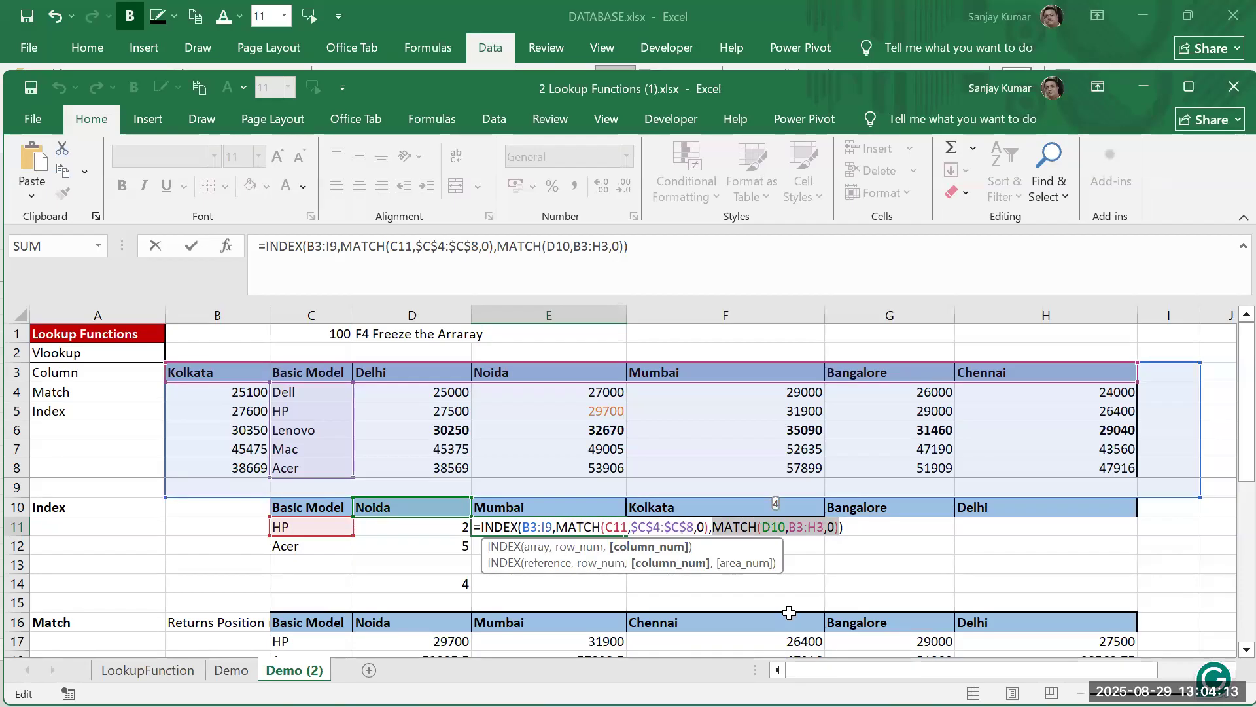
key("Return")
Begin a new INDEX formula in D11 with the absolute array $B$3:$J$9
key("Up")
key("Left")
type("=index(")
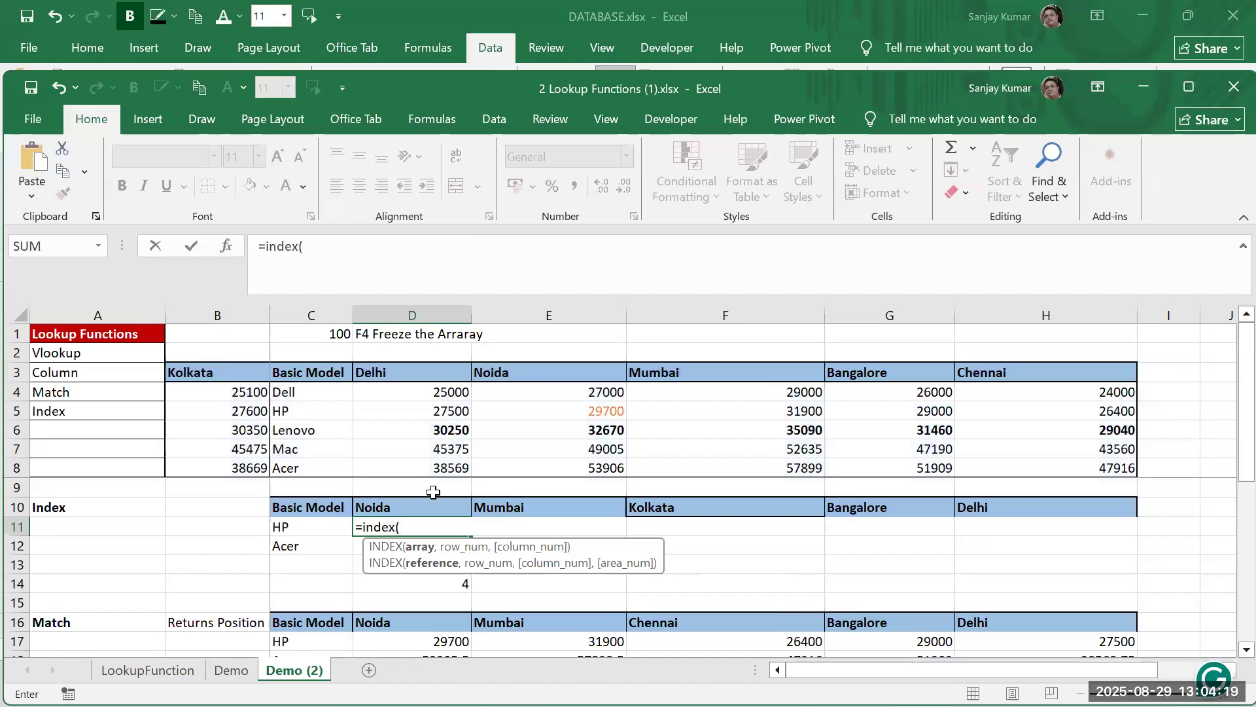
left_click(265, 376)
left_click_drag(288, 380, 1204, 490)
key("F4")
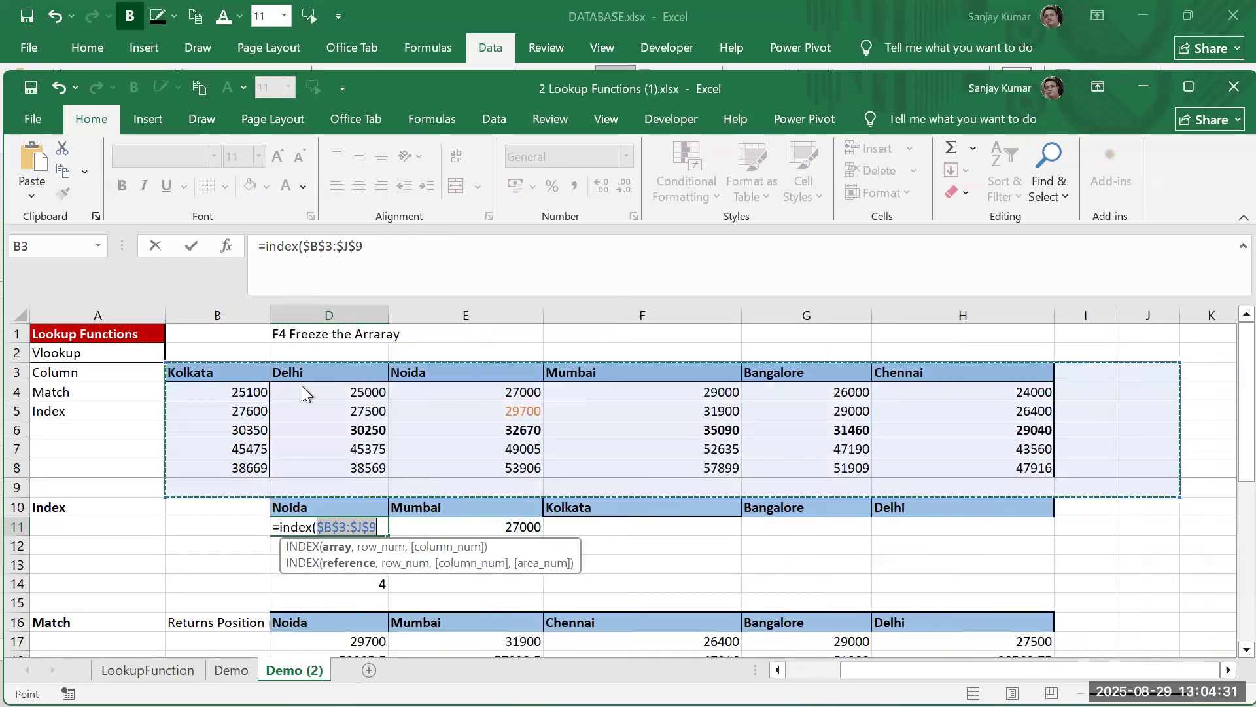
Add MATCH(C11,$C$3:$C$9,0) as the row number argument of the D11 INDEX formula
type(",match(")
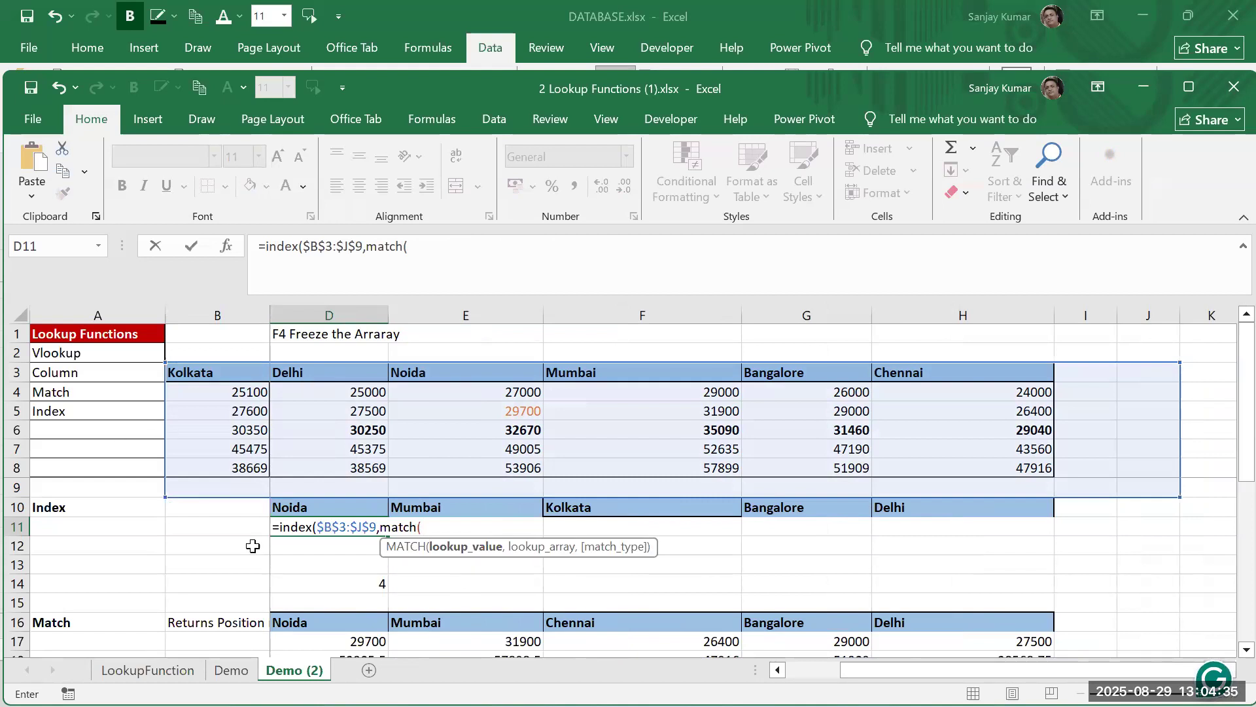
scroll(705, 662, "left", 1)
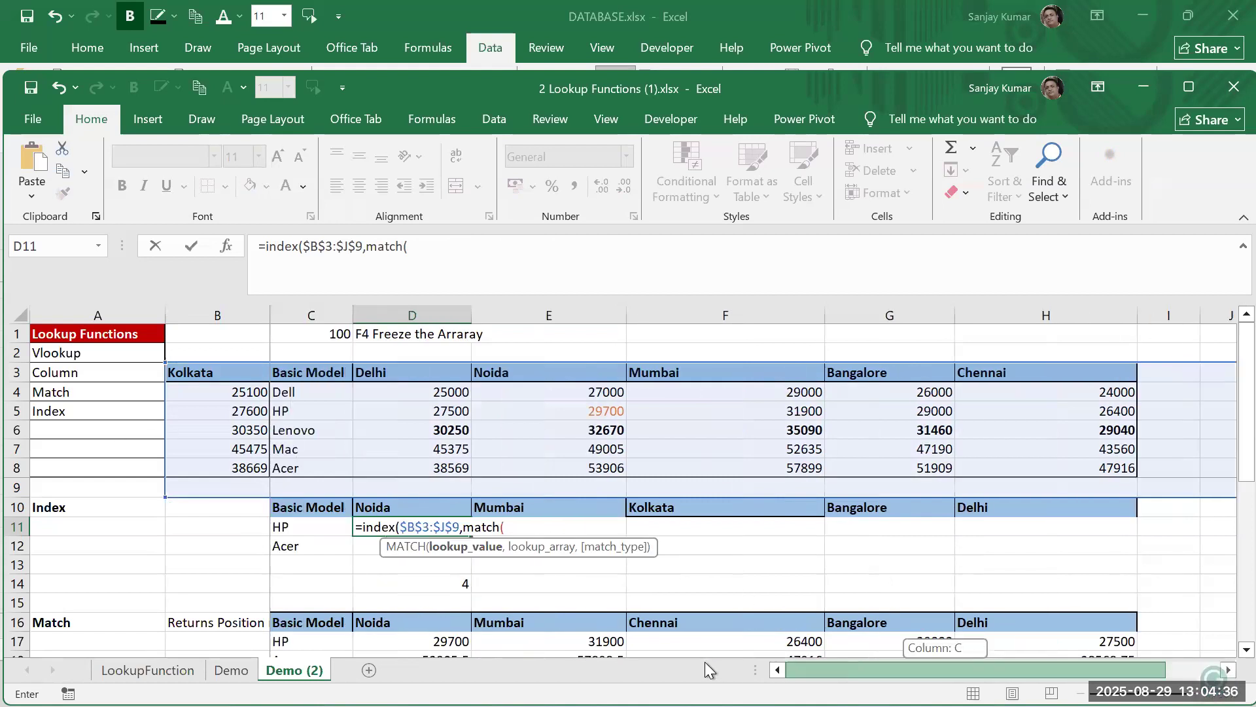
left_click(324, 533)
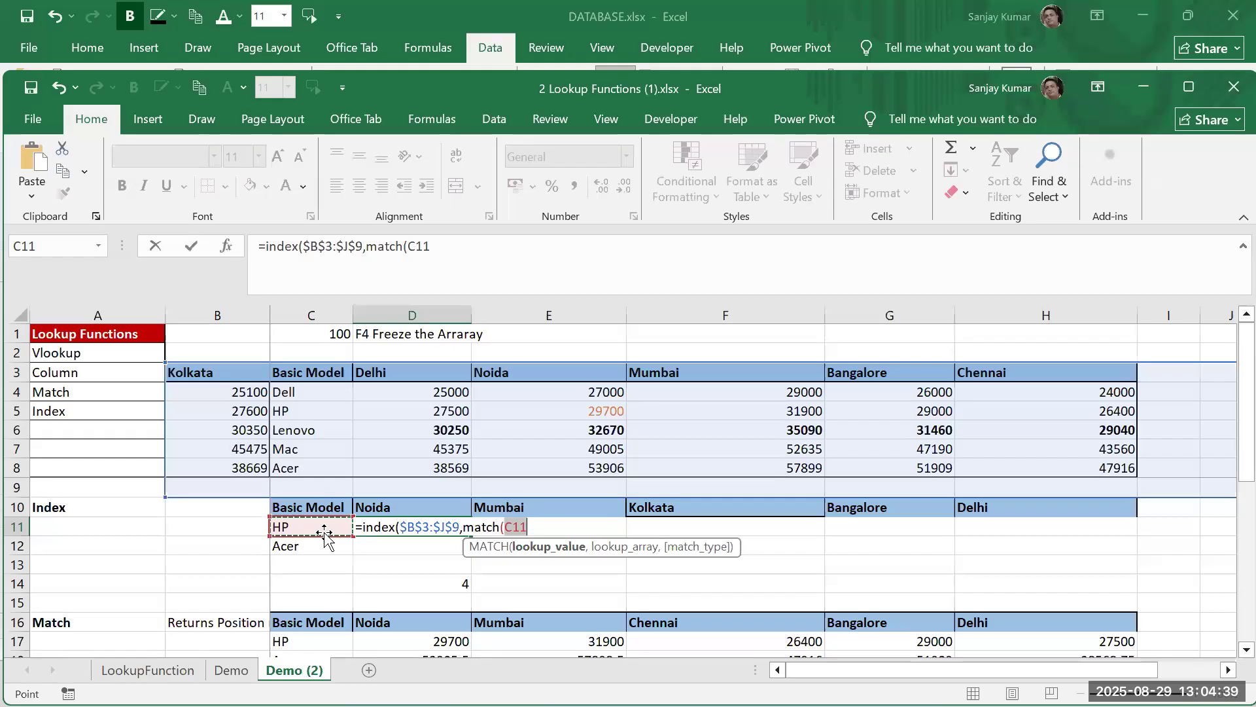
type(",")
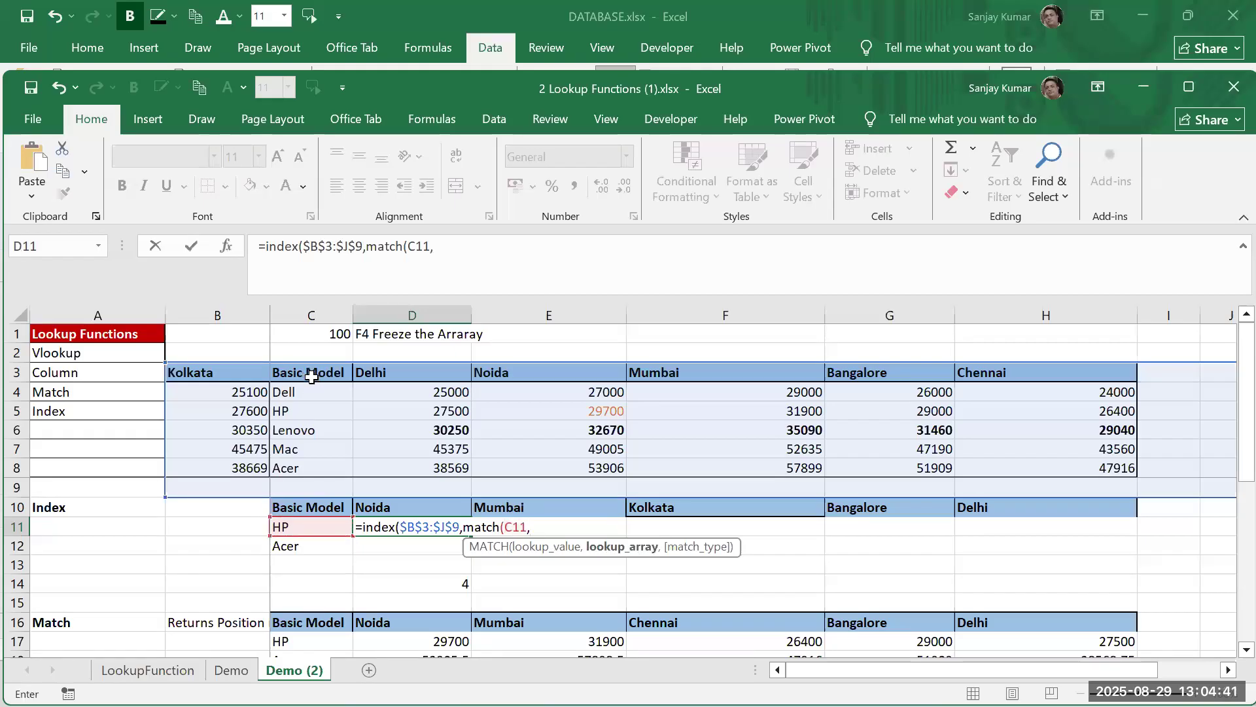
left_click_drag(297, 372, 287, 489)
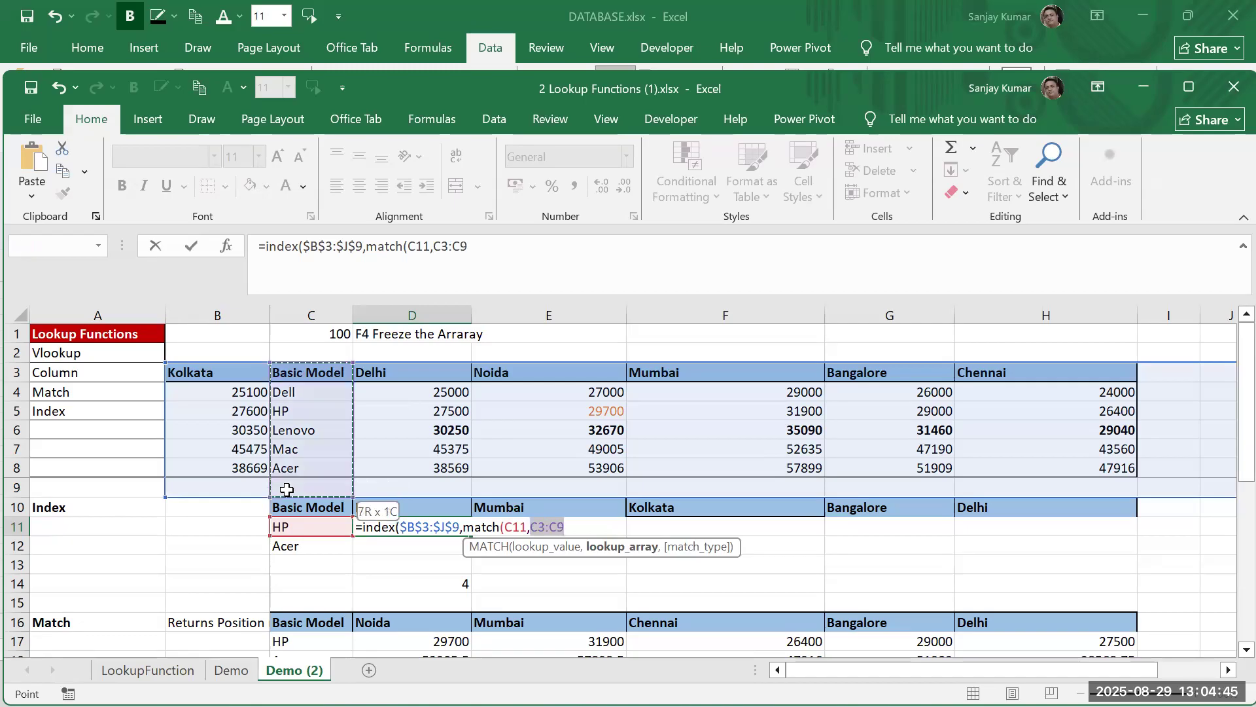
key("F4")
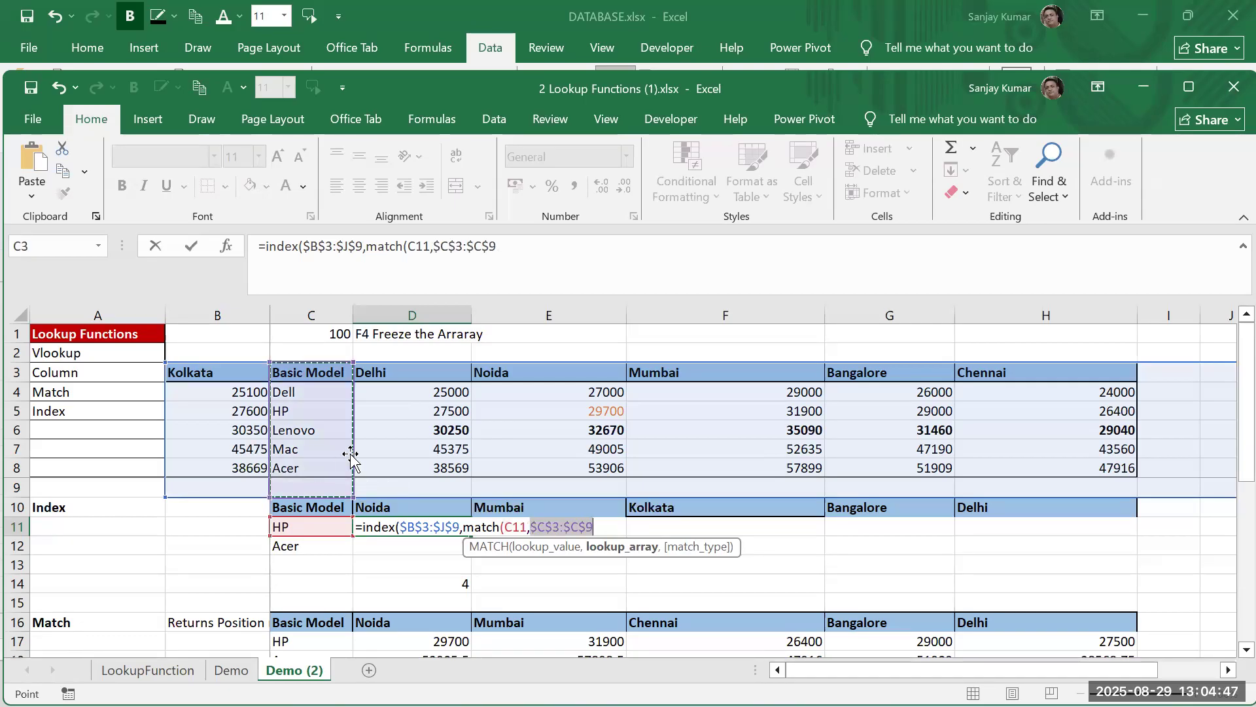
type(",0")
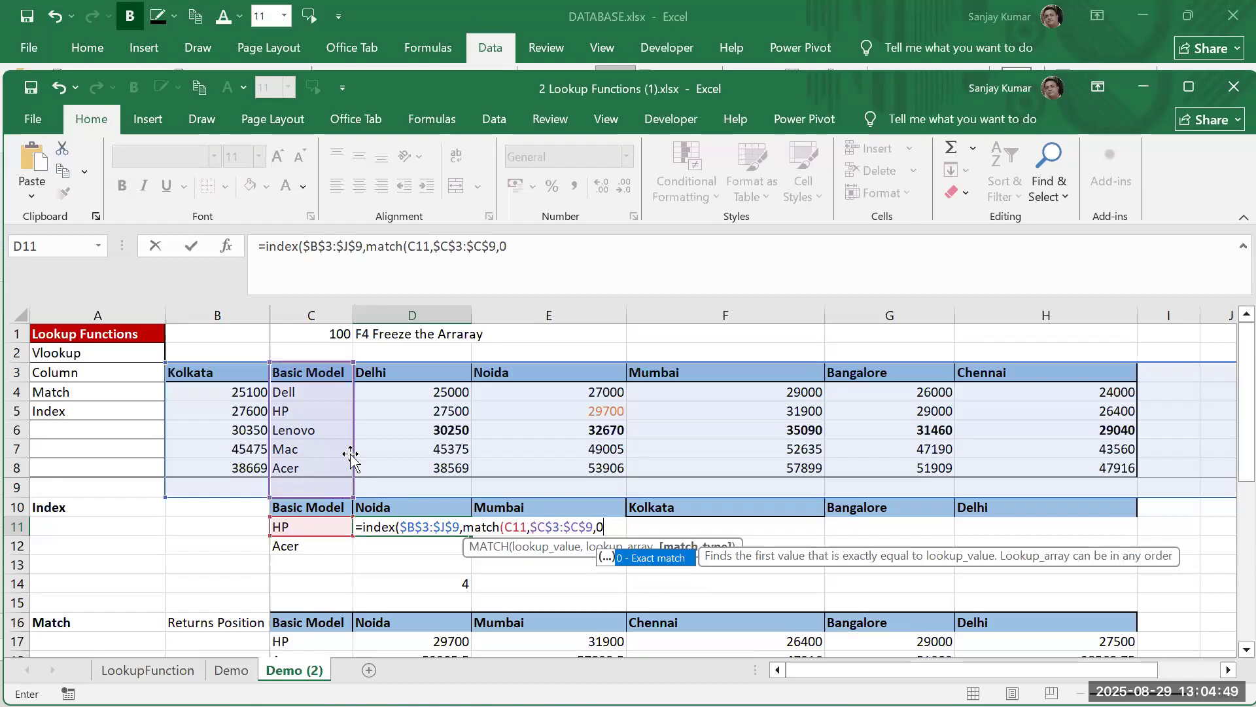
type("),")
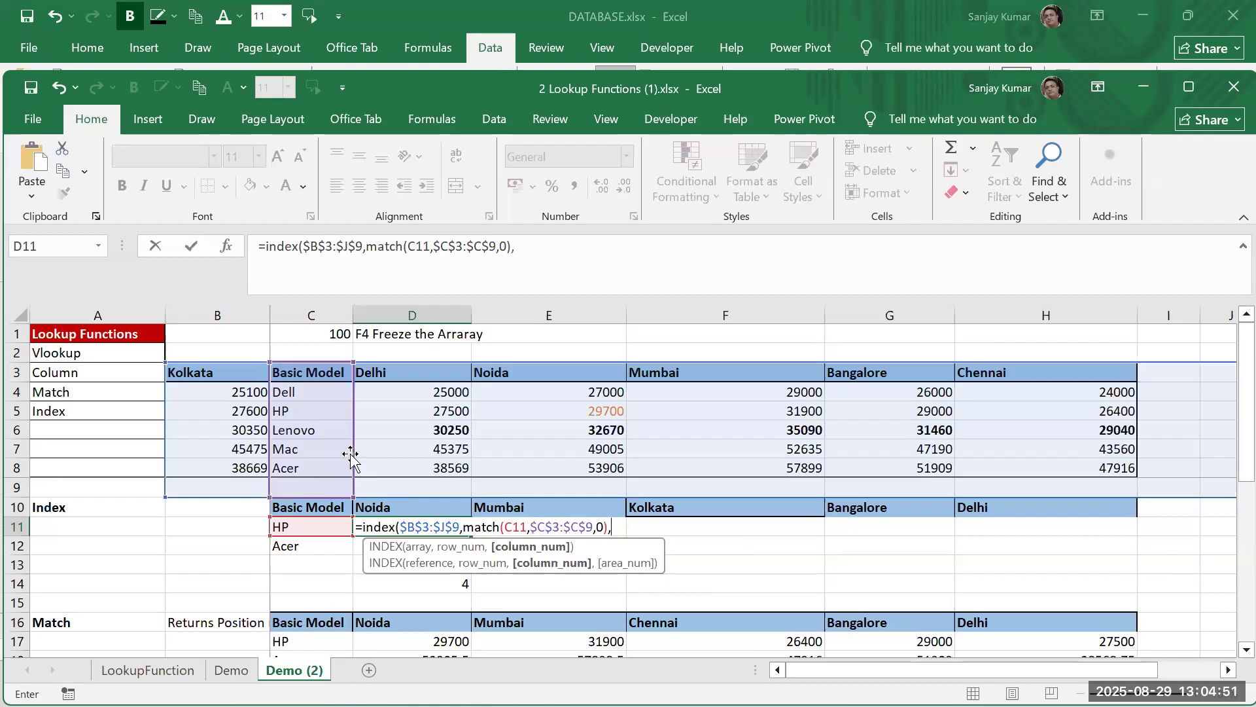
Add MATCH(D10,$B$3:$H$3,0) as the column number argument and commit the D11 formula, accepting the proposed closing-parenthesis correction
type("match(")
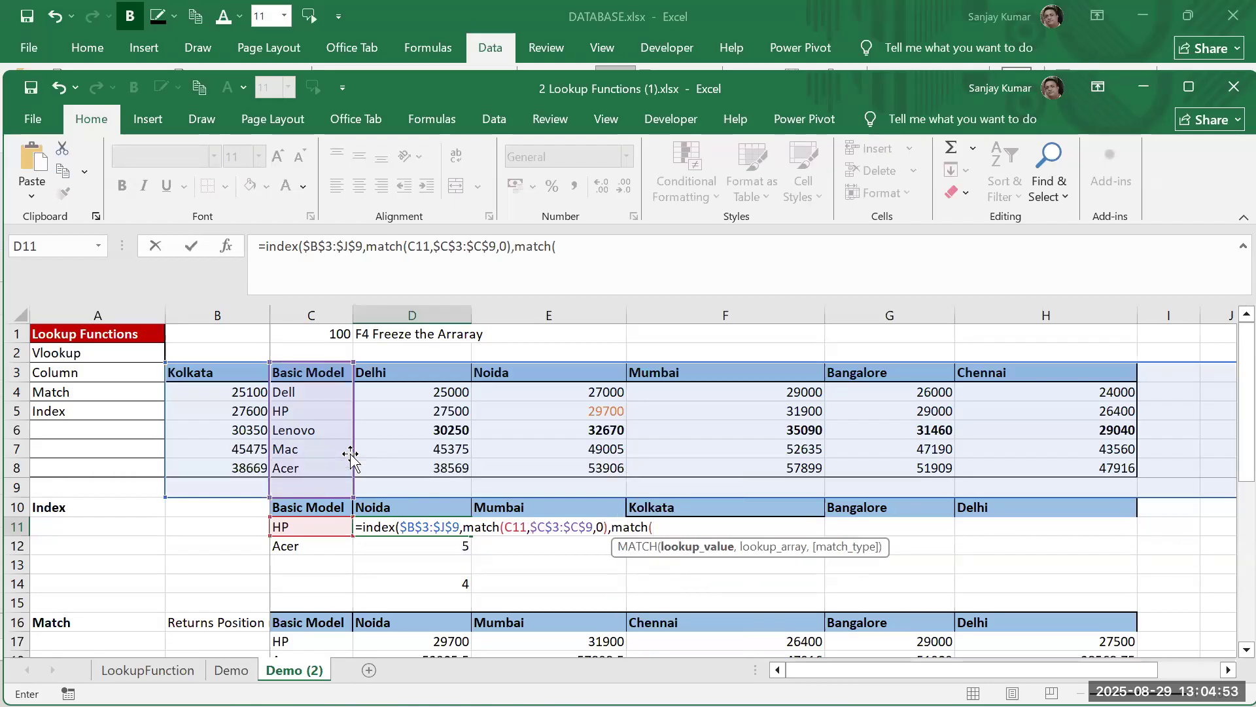
left_click(414, 508)
type(",")
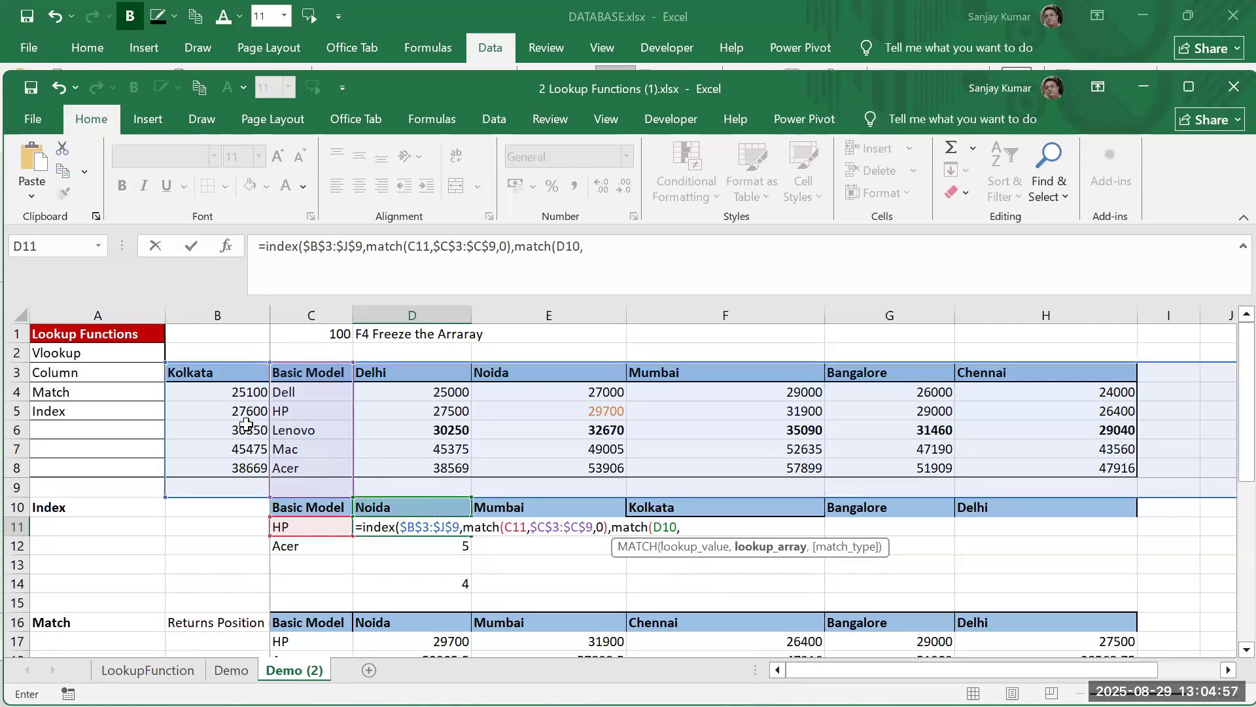
left_click_drag(238, 370, 1058, 371)
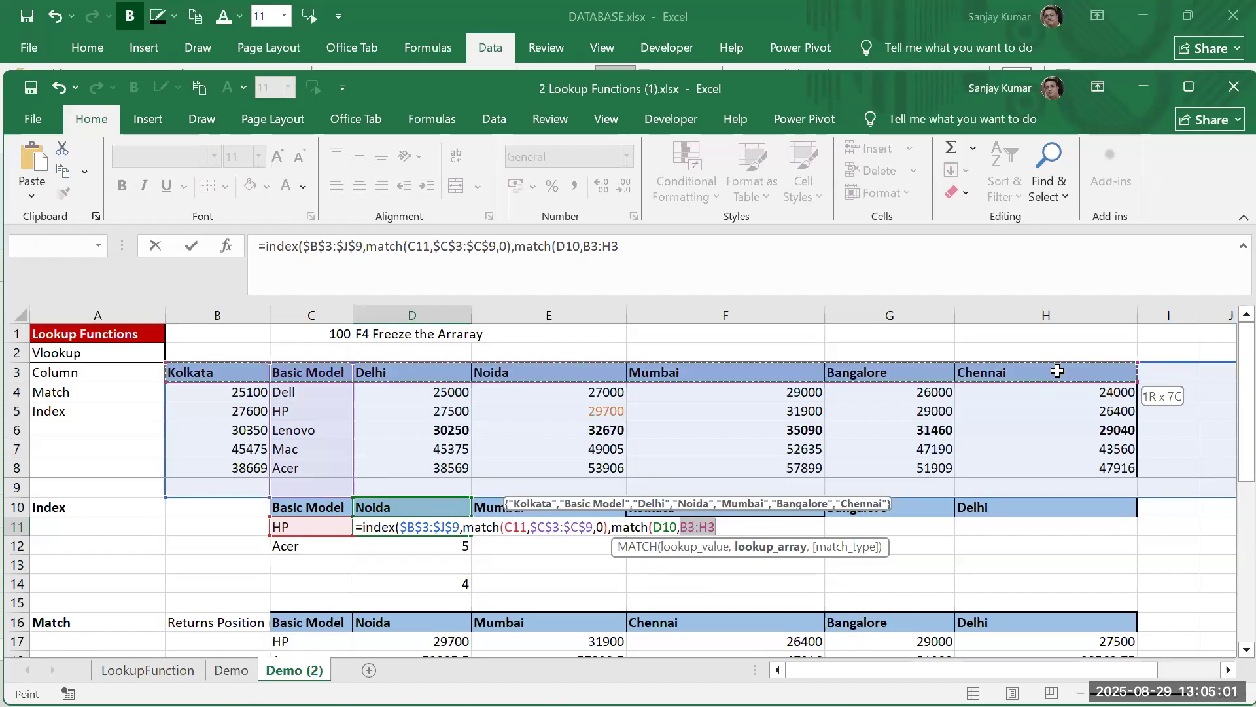
key("F4")
type(",0)")
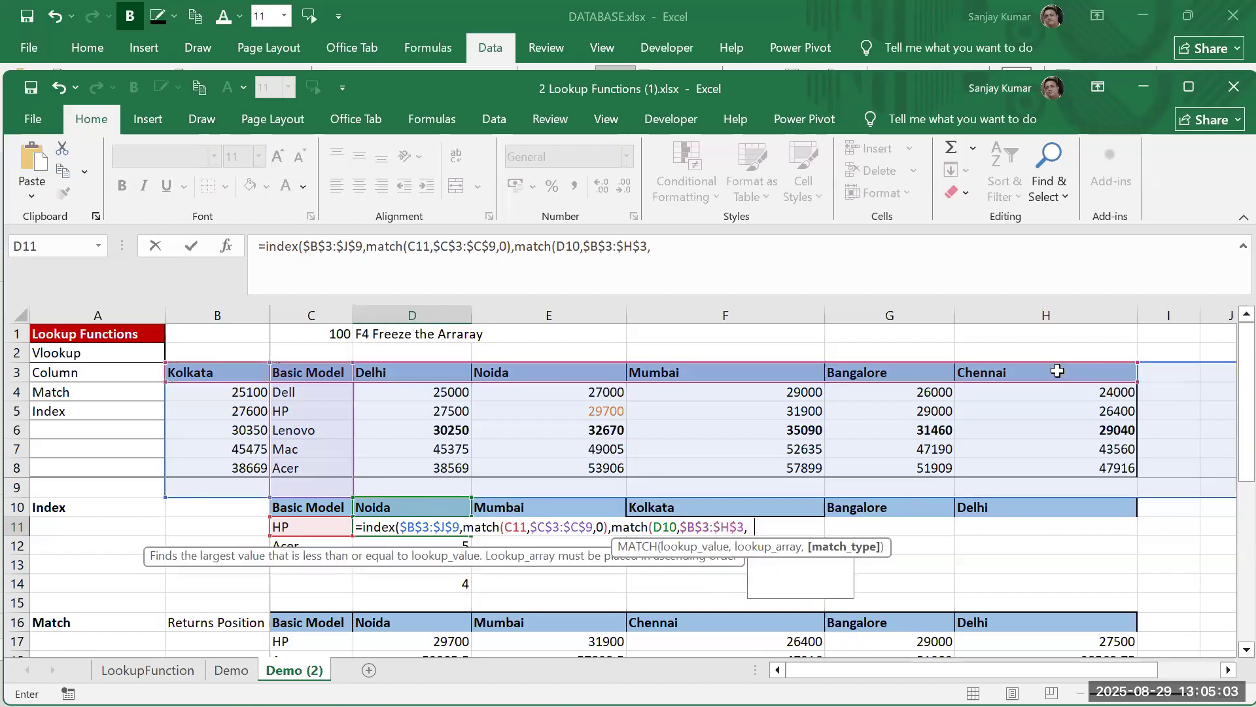
key("Return")
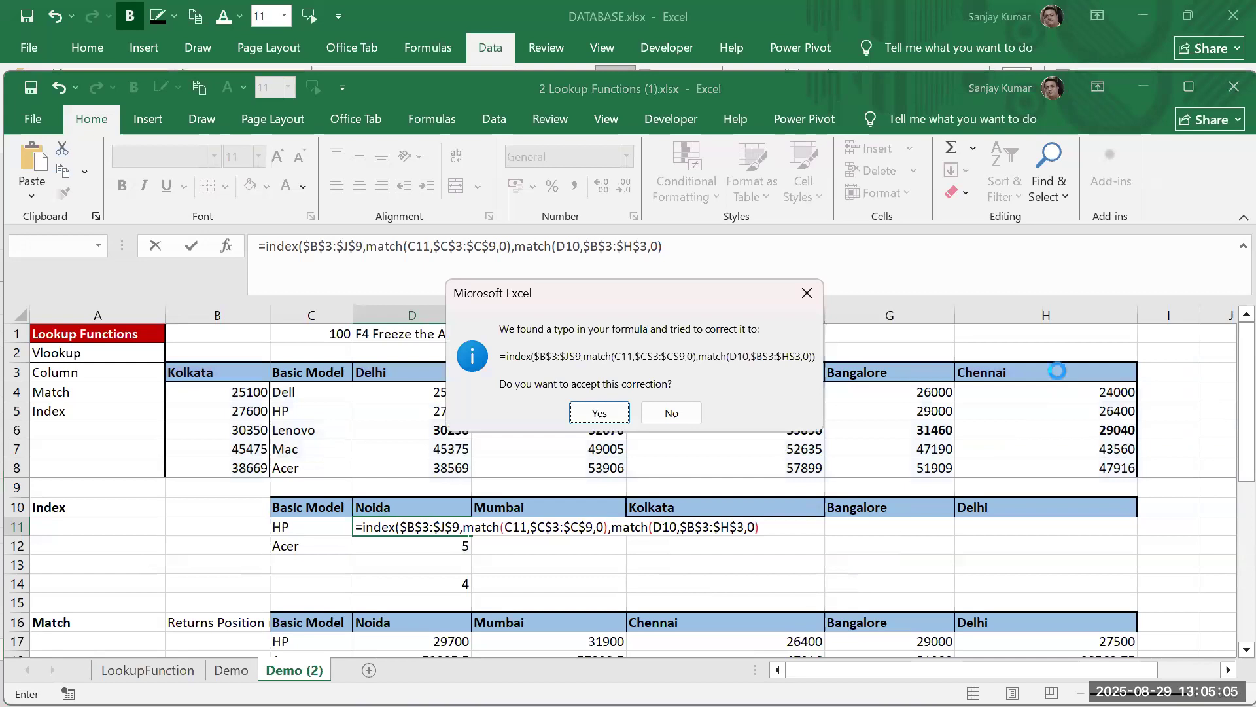
key("Return")
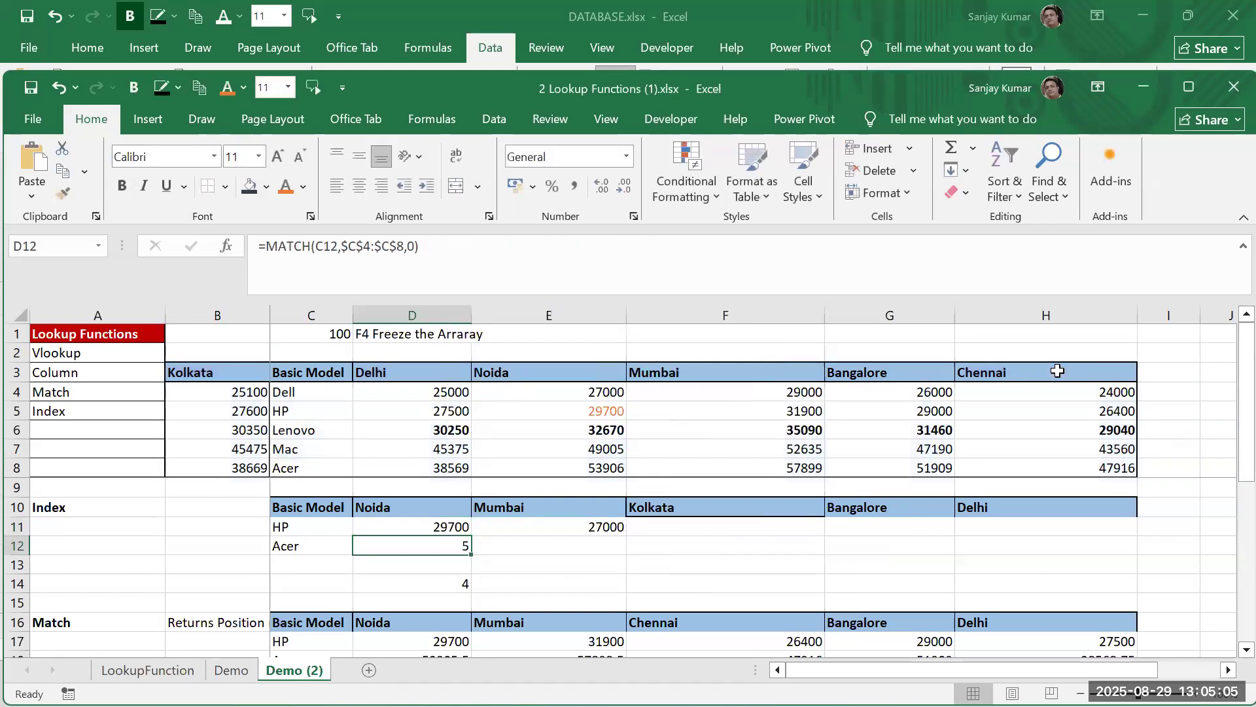
Change the lookup references in the D11 formula to $C11 and D$10, locking the column and the row respectively
left_click(450, 526)
double_click(446, 528)
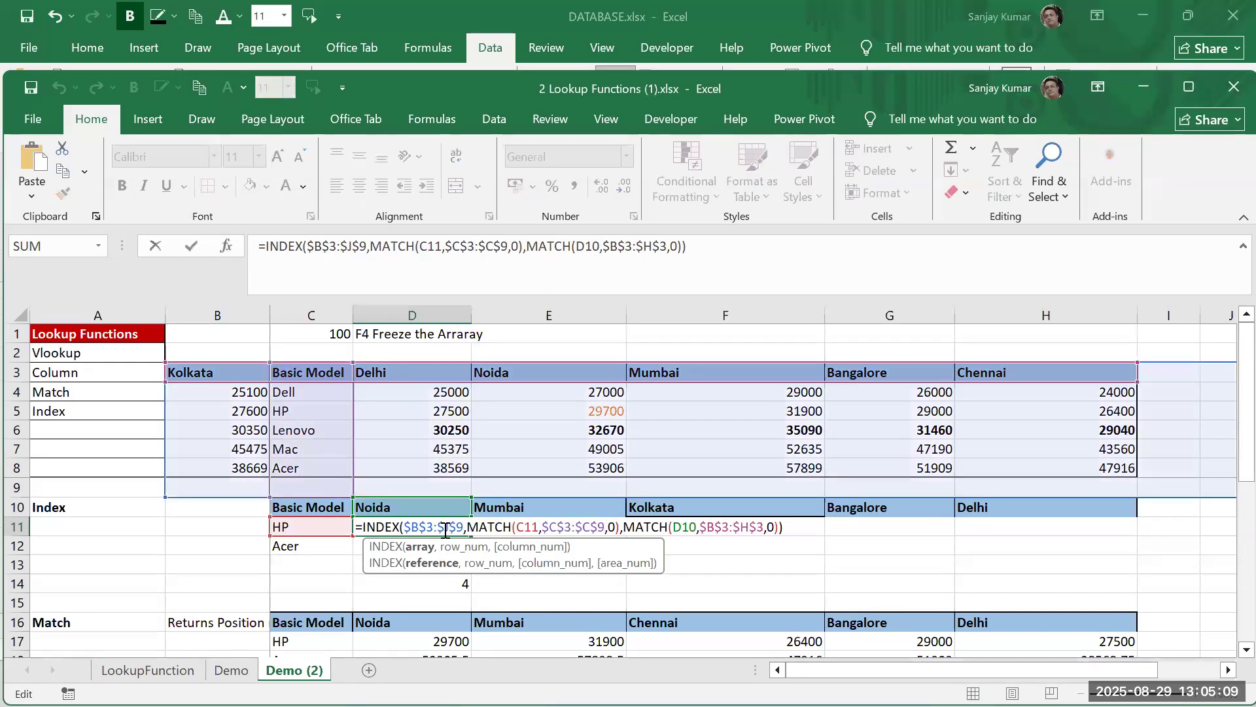
left_click(525, 528)
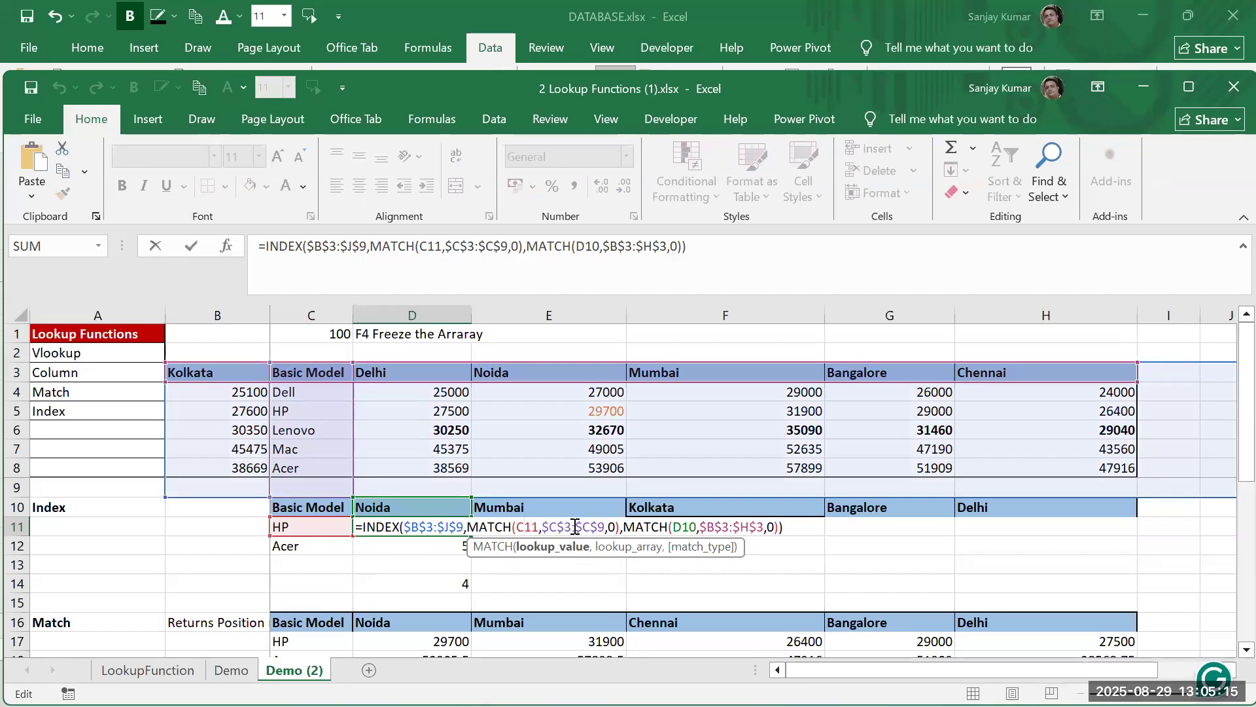
type("$")
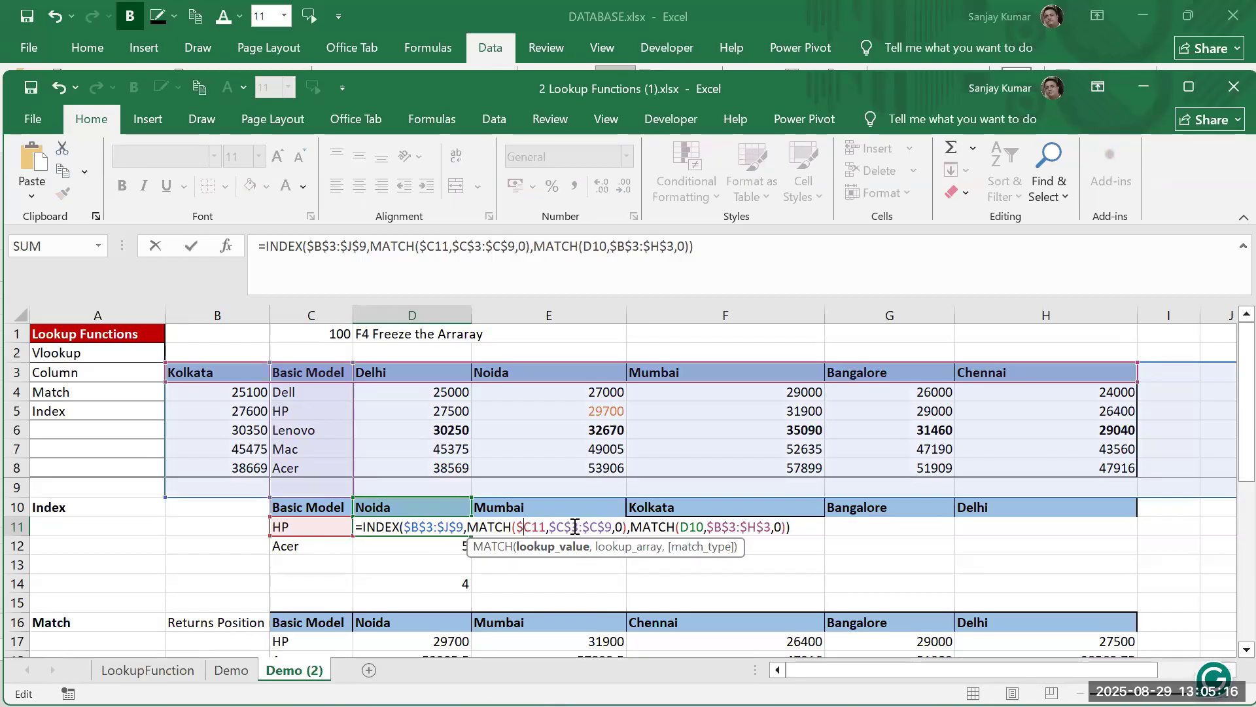
left_click(693, 528)
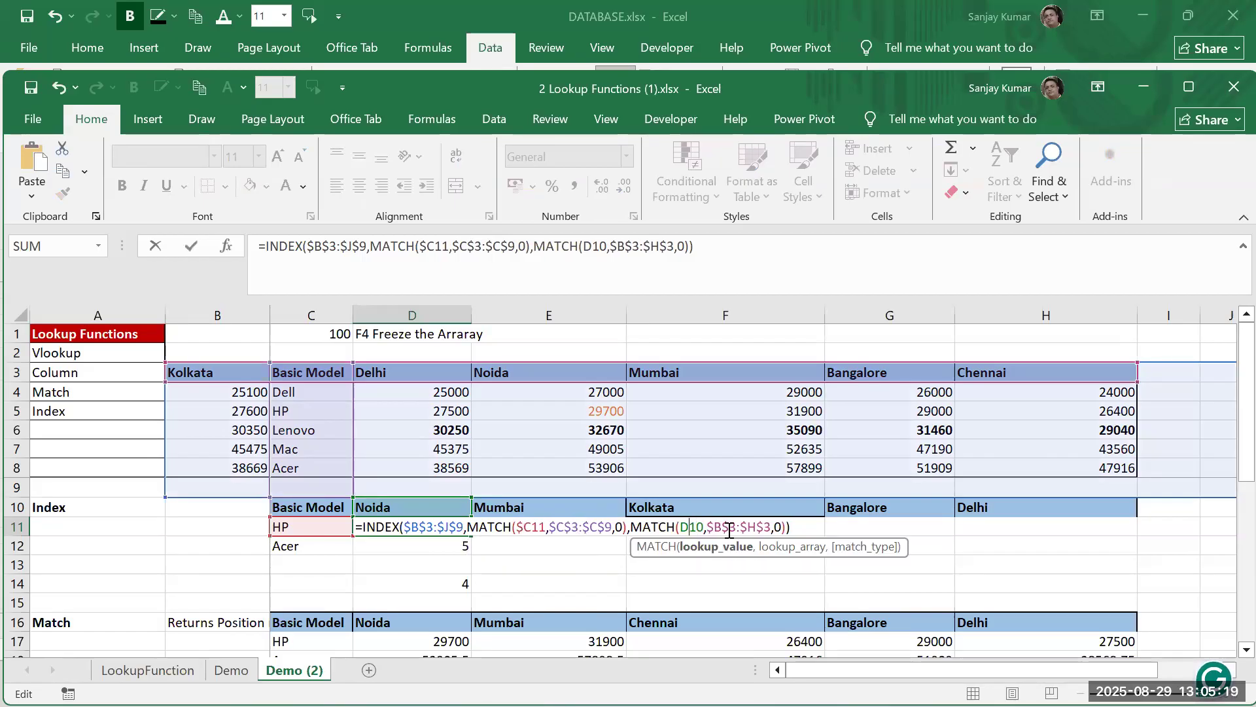
type("$")
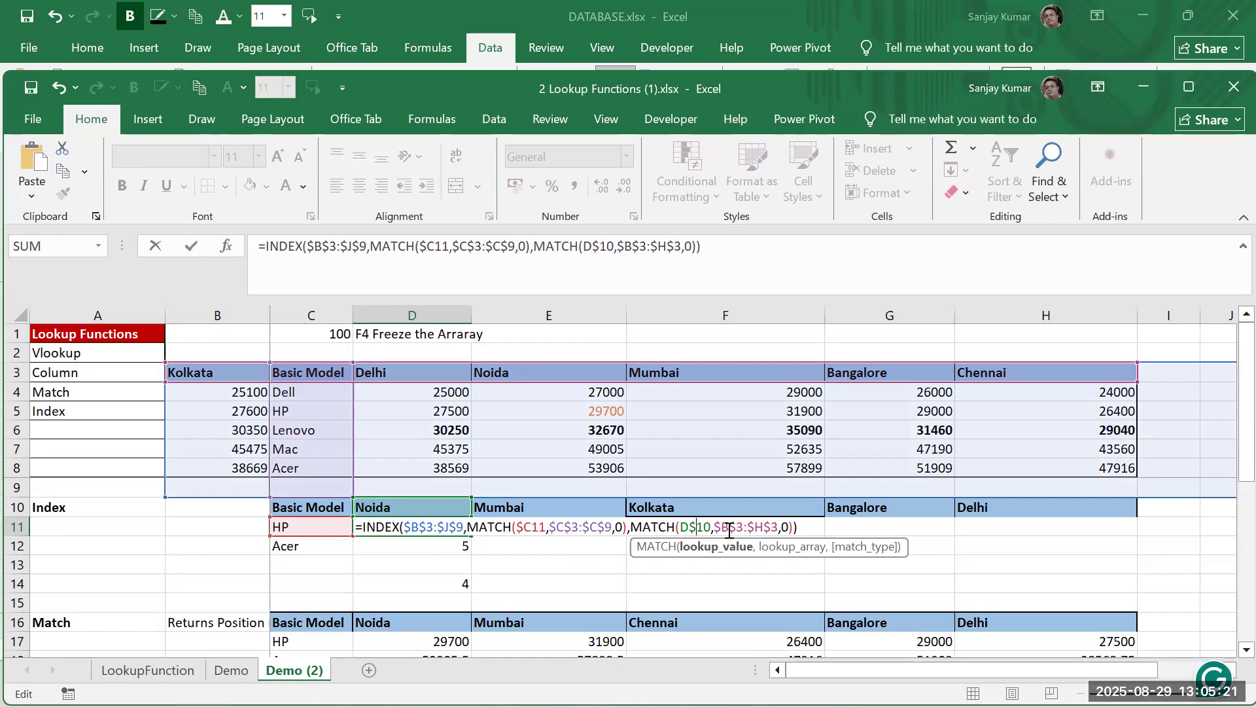
key("Return")
key("Up")
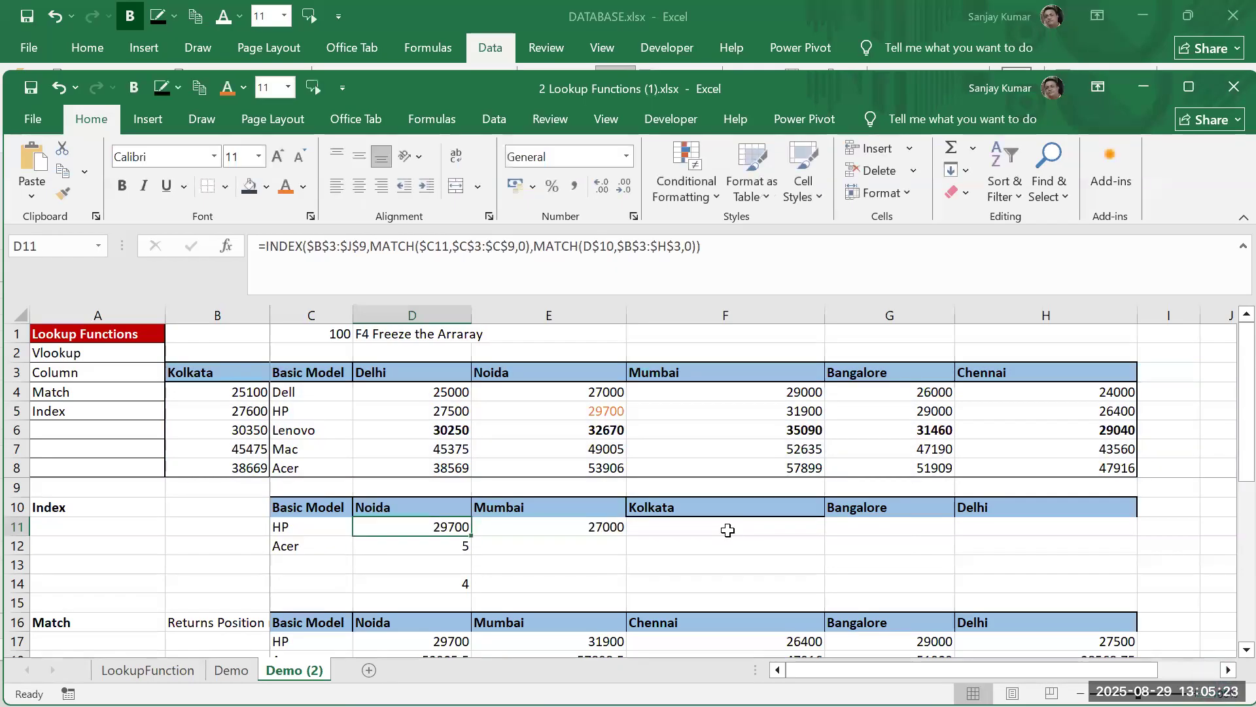
Copy the D11 formula into D11:H12 to fill the prices for both models across all five cities
key("ctrl+c")
key("shift+Down")
key("shift+Right")
key("shift+Right")
key("shift+Right")
key("shift+Right")
key("ctrl+v")
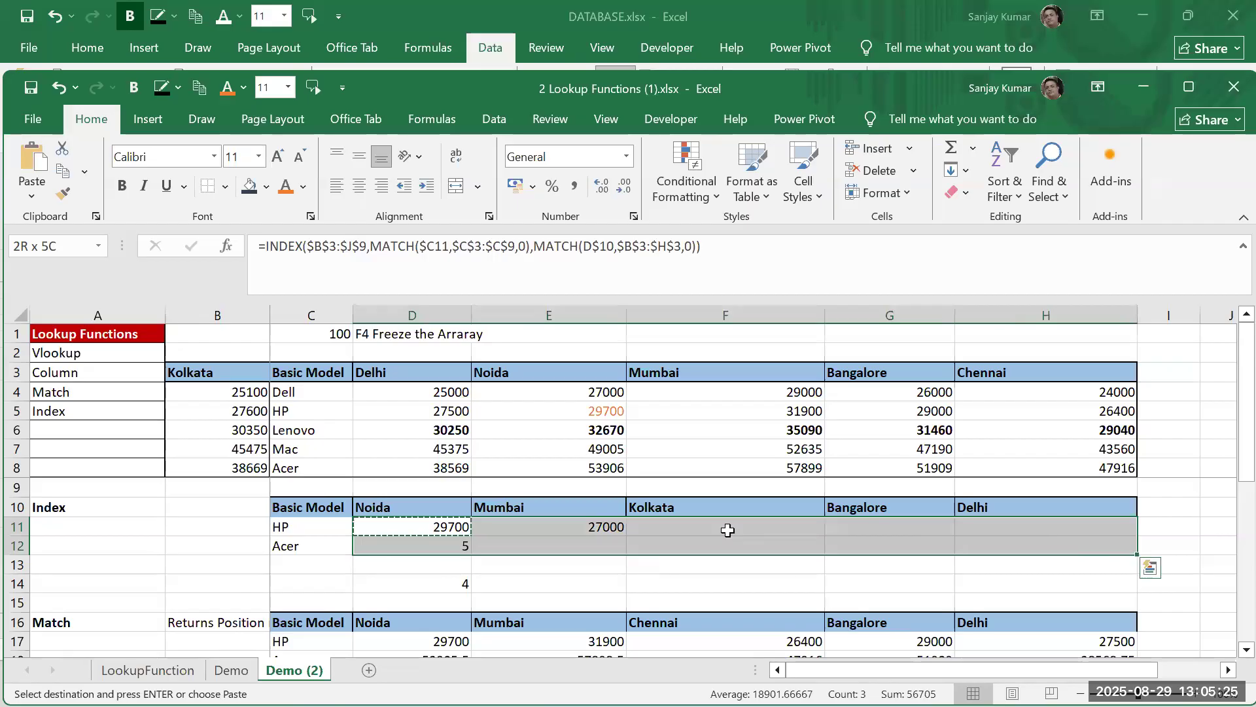
key("Down")
key("Down")
key("Up")
key("Up")
key("Down")
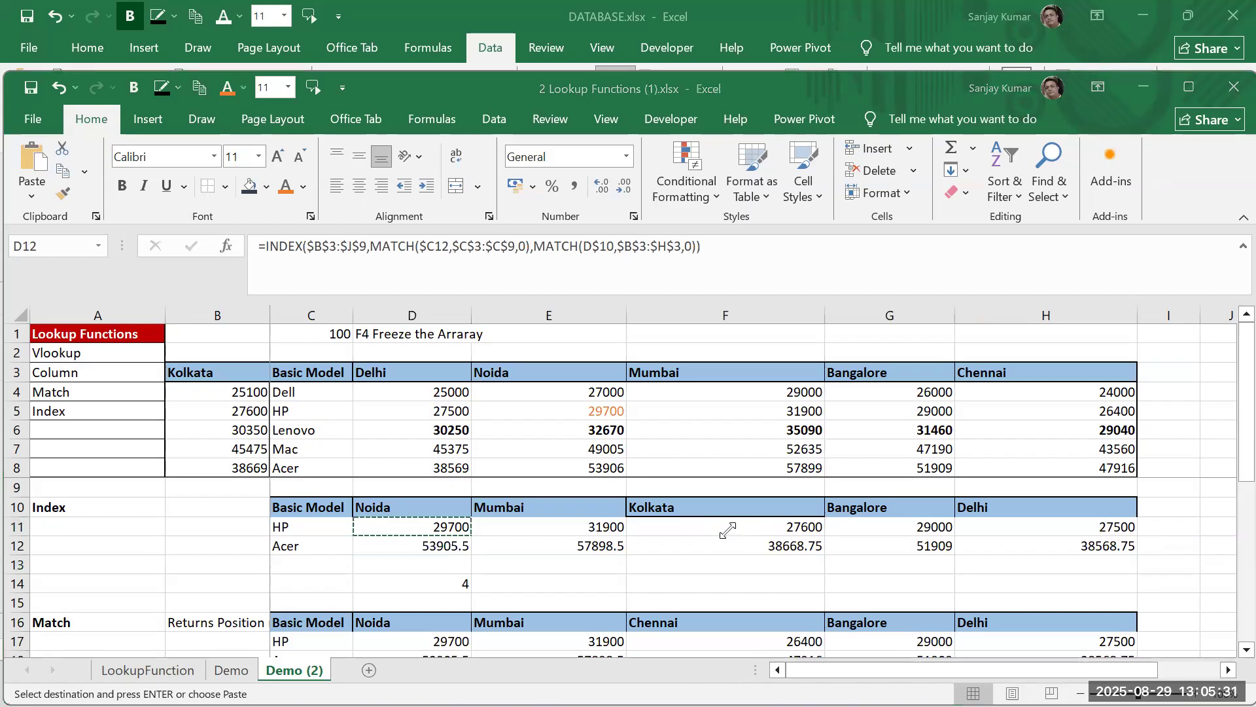
Switch to the Book3 workbook showing Sheet2 with the Invoice ID and Sales Amount columns
key("alt+Tab")
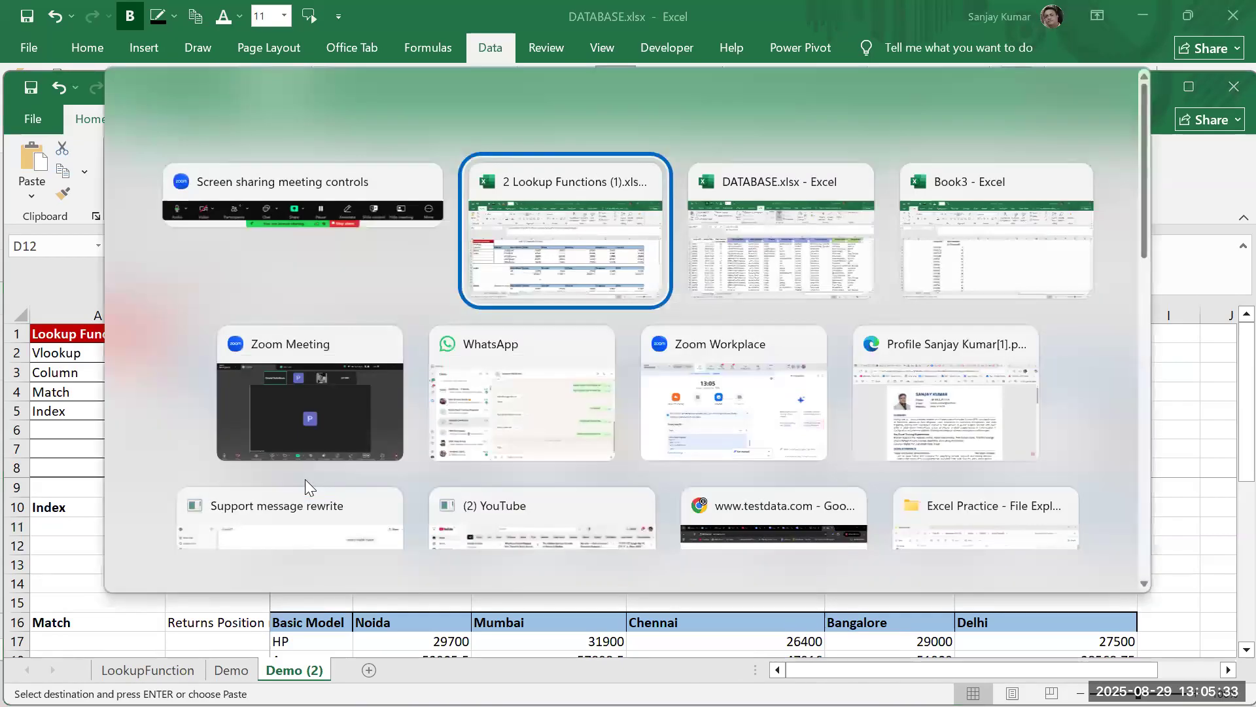
key("alt+Tab")
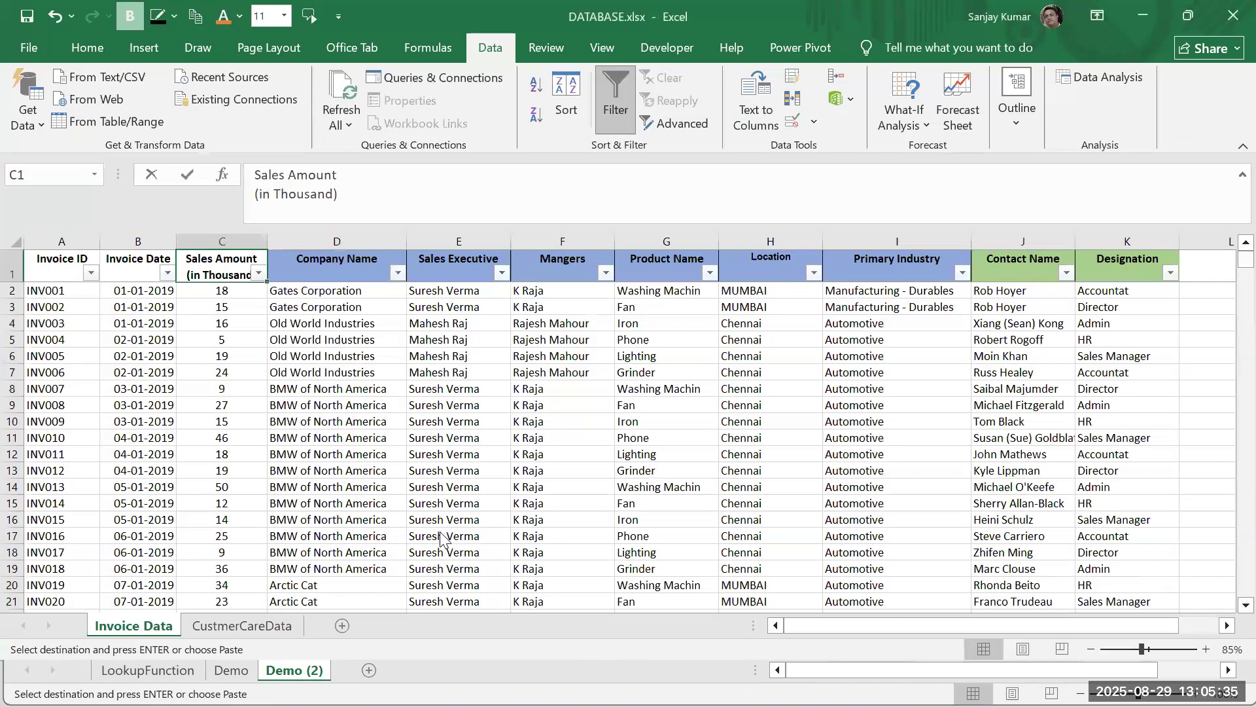
key("alt+Tab")
key("alt+Tab")
key("alt+Tab")
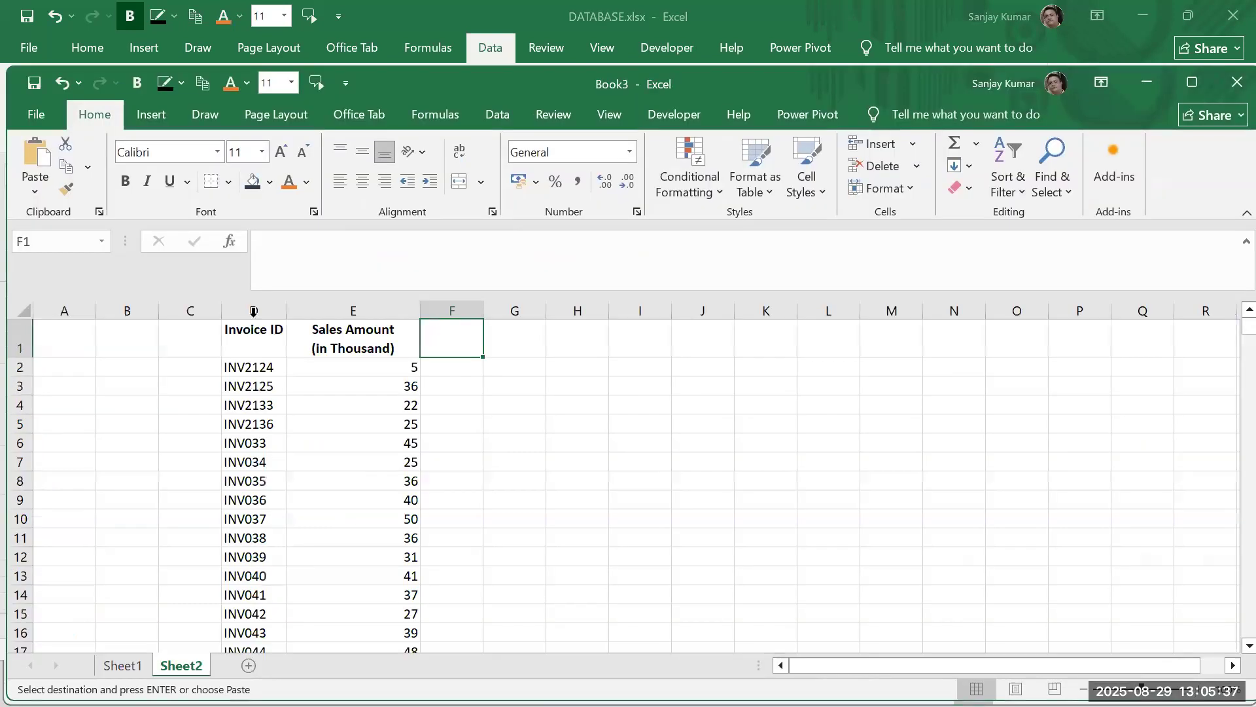
Clear the Invoice ID and Sales Amount data from columns D and E of Sheet2
left_click(243, 310)
left_click_drag(244, 310, 350, 317)
key("Delete")
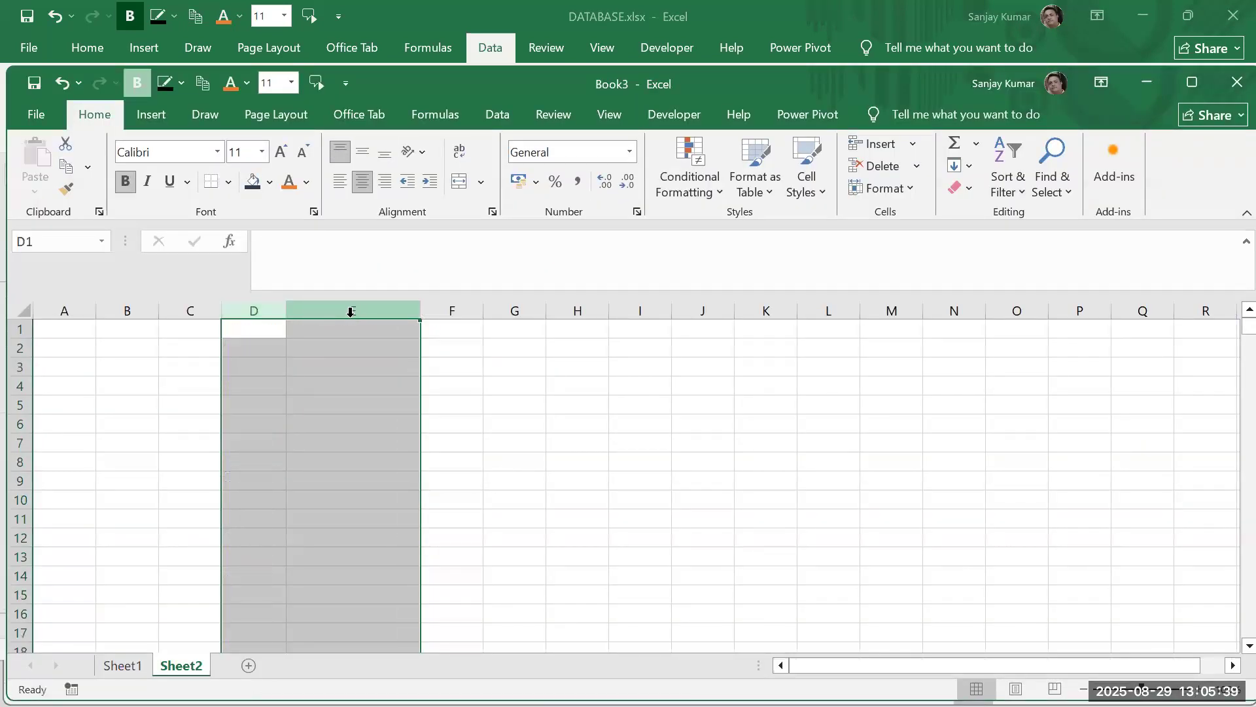
Switch to DATABASE.xlsx and insert a copy of the Invoice ID column before the Mangers column on Invoice Data
key("alt+Tab")
left_click(62, 241)
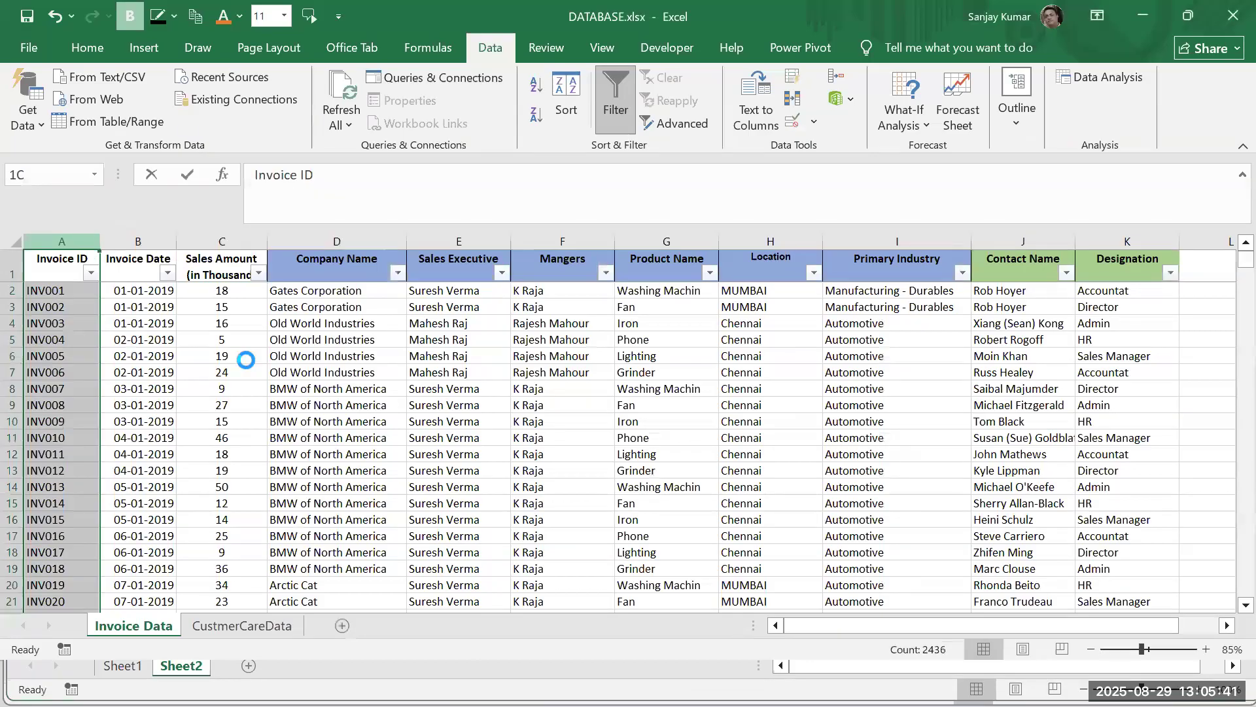
key("ctrl+c")
left_click(579, 239)
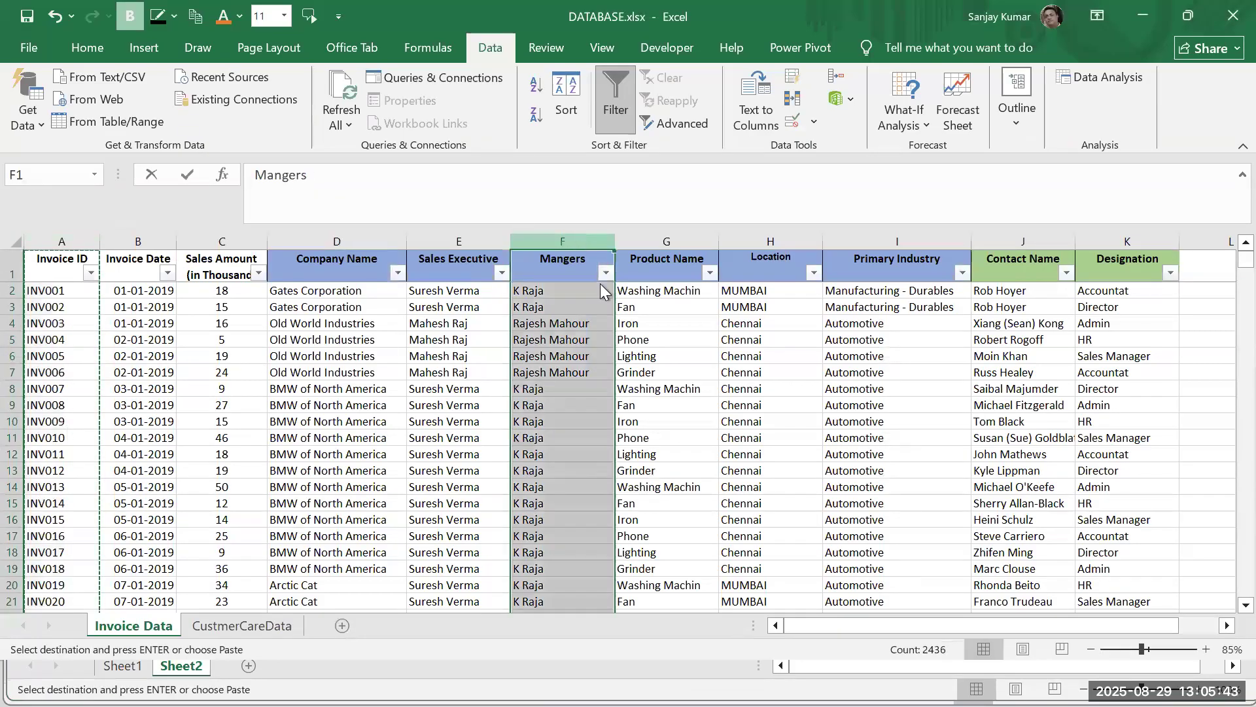
right_click(579, 244)
left_click(645, 415)
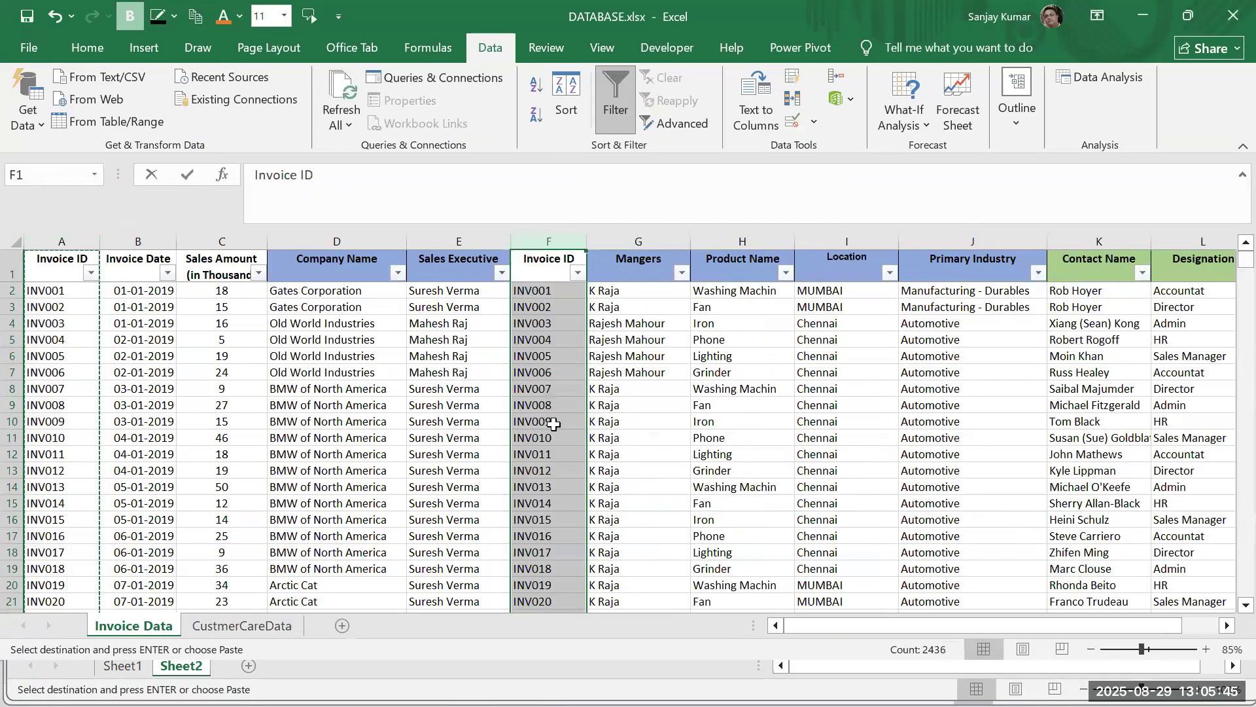
left_click(713, 377)
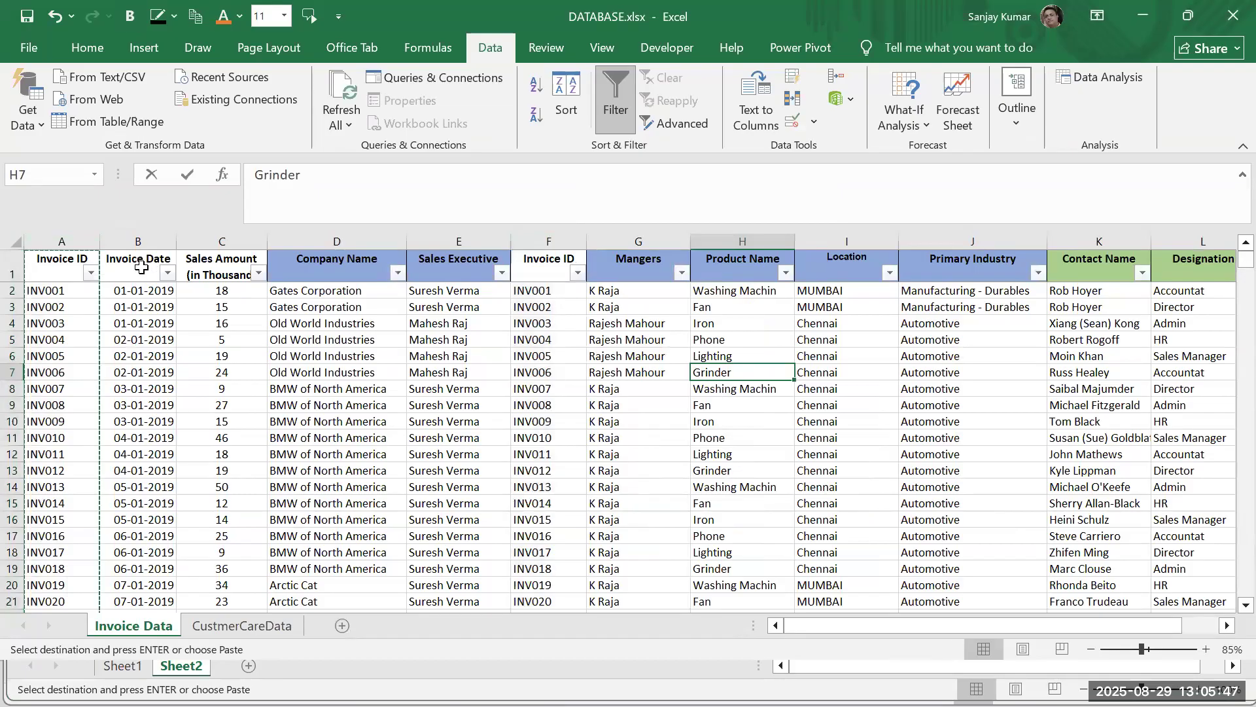
key("Escape")
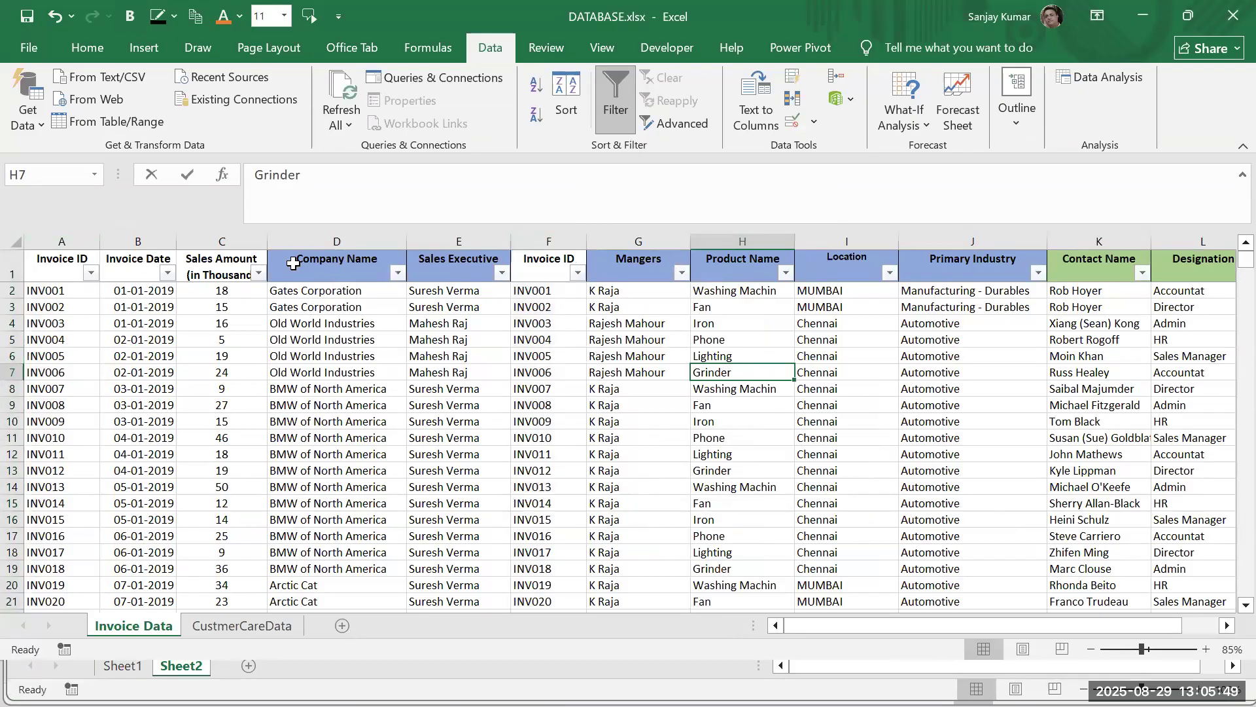
Copy the headers D1:K1, Company Name through Contact Name, to A1 of Sheet2 in Book3 and fit the Invoice ID column's width
left_click_drag(352, 261, 1090, 271)
key("ctrl+c")
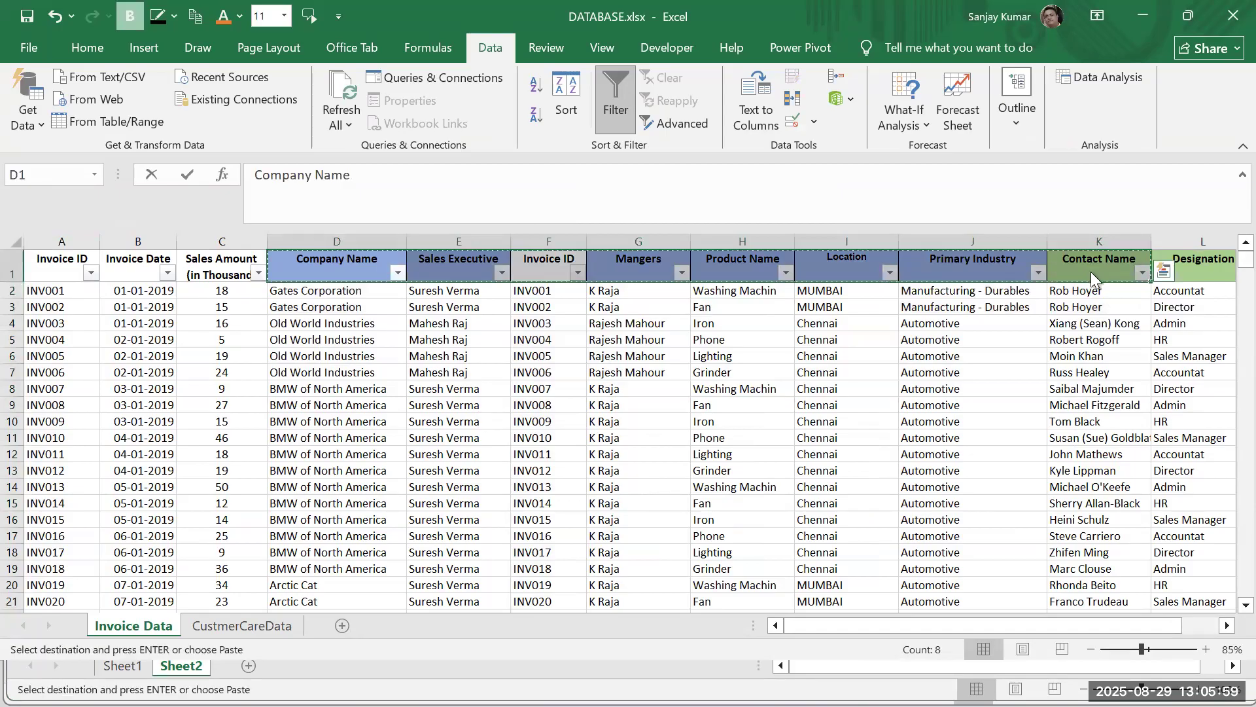
key("alt+Tab")
left_click(92, 331)
key("ctrl+v")
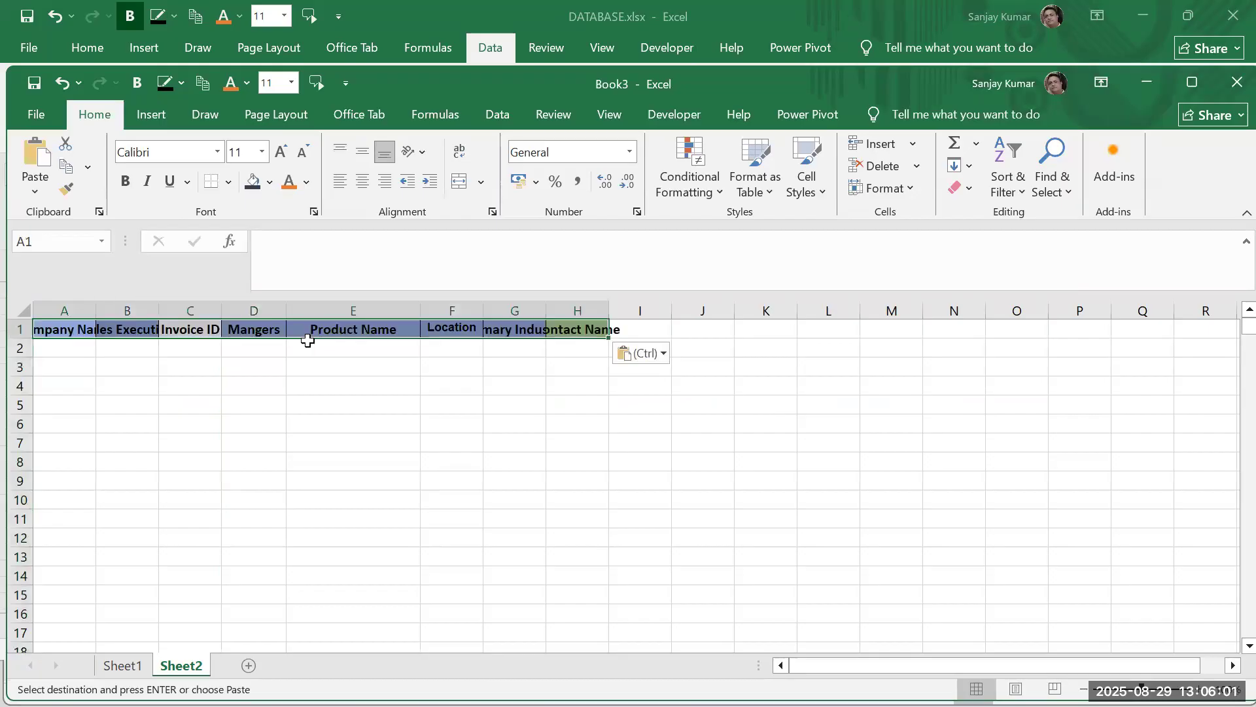
left_click(425, 370)
left_click_drag(217, 312, 217, 313)
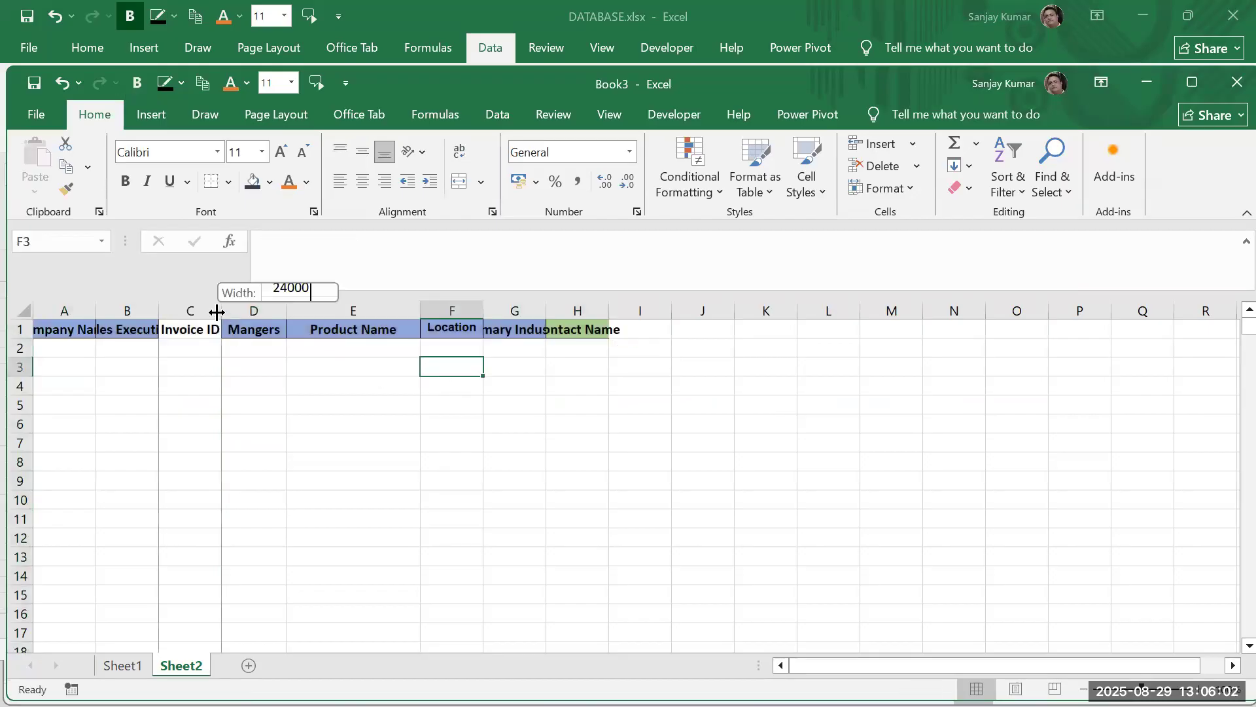
Copy INV012, INV017, INV023 and INV033 from the inserted Invoice ID column in DATABASE.xlsx into C2:C5 of Book3's Sheet2
left_click(208, 346)
key("alt+Tab")
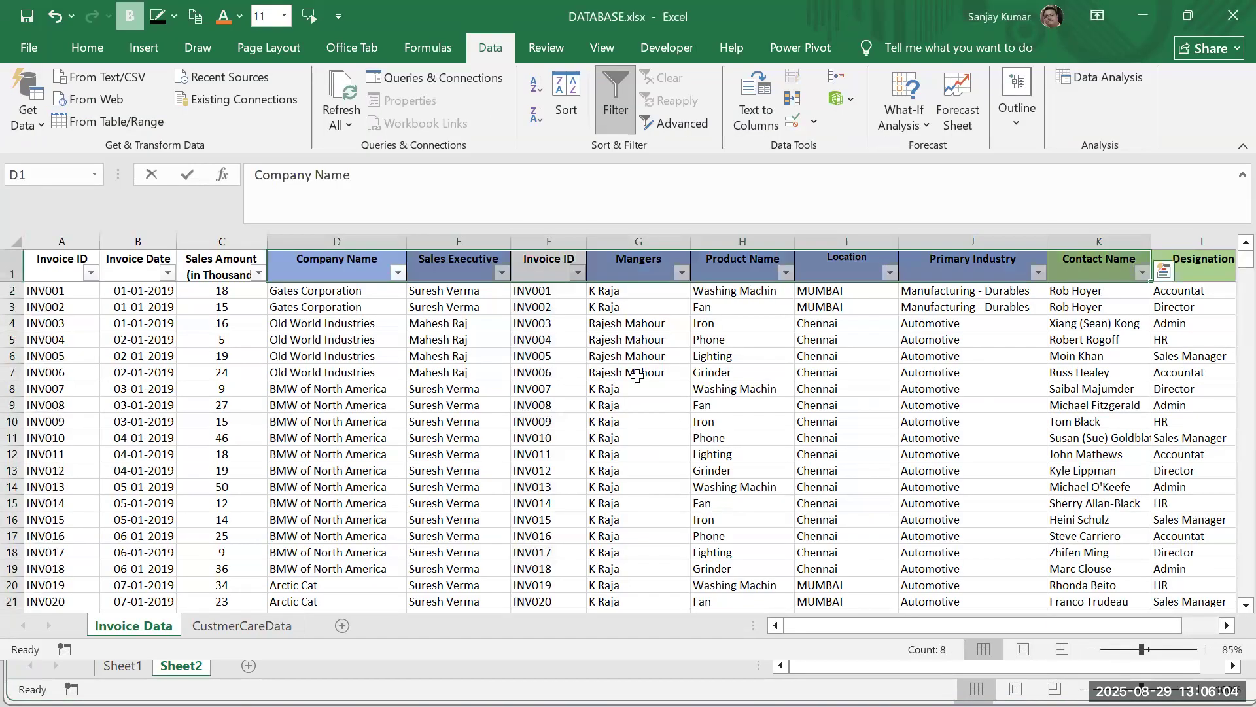
left_click(544, 466)
key("ctrl+c")
left_click(544, 552, "ctrl")
scroll(589, 490, "down", 3)
left_click(542, 505, "ctrl")
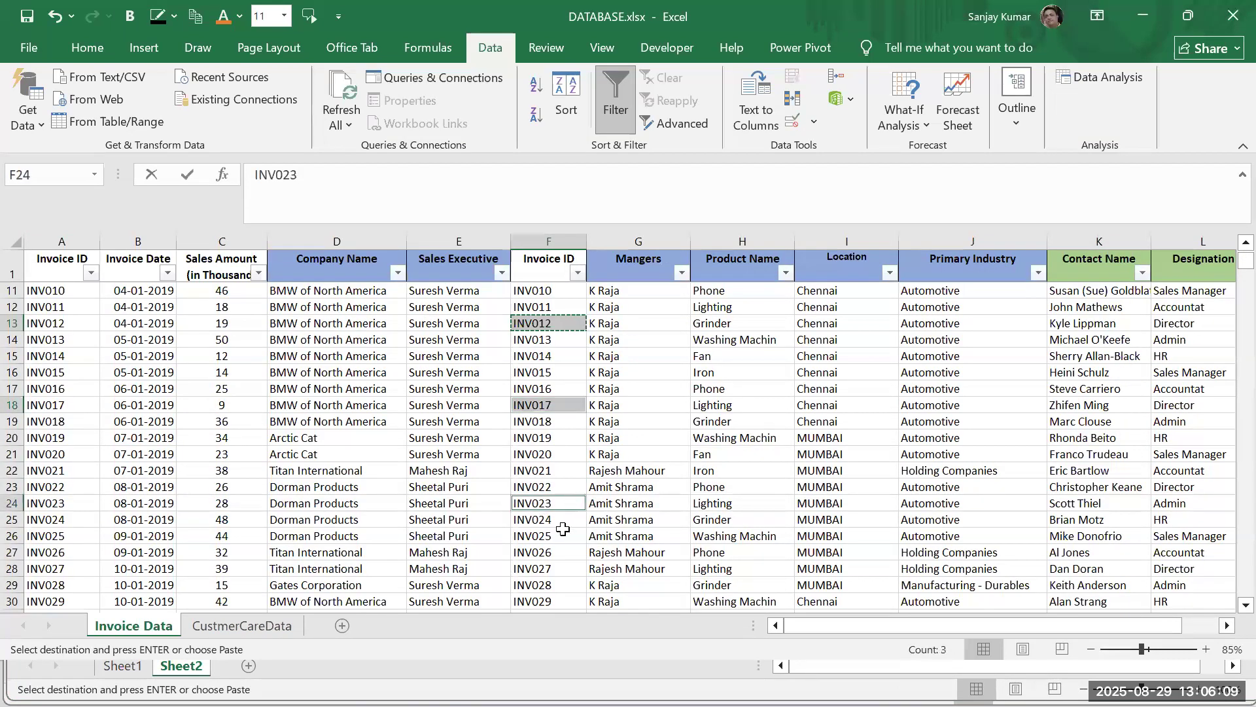
scroll(562, 529, "down", 3)
left_click(536, 519, "ctrl")
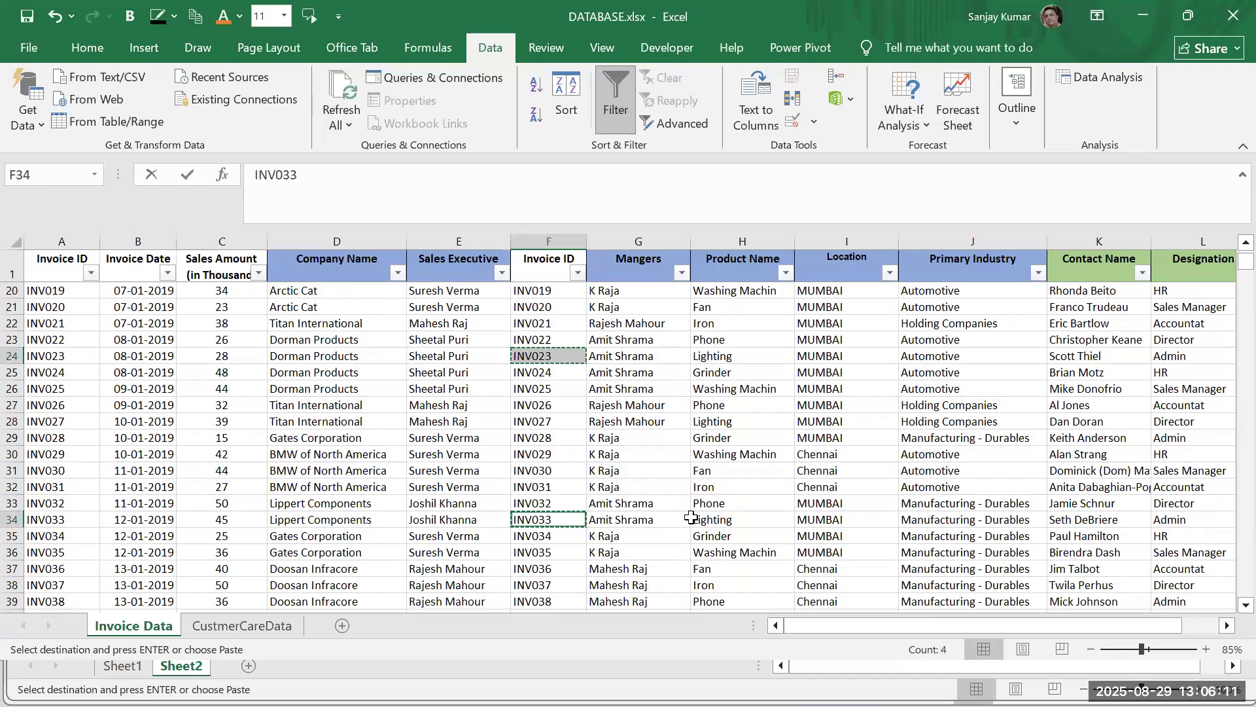
key("alt+Tab")
key("ctrl+v")
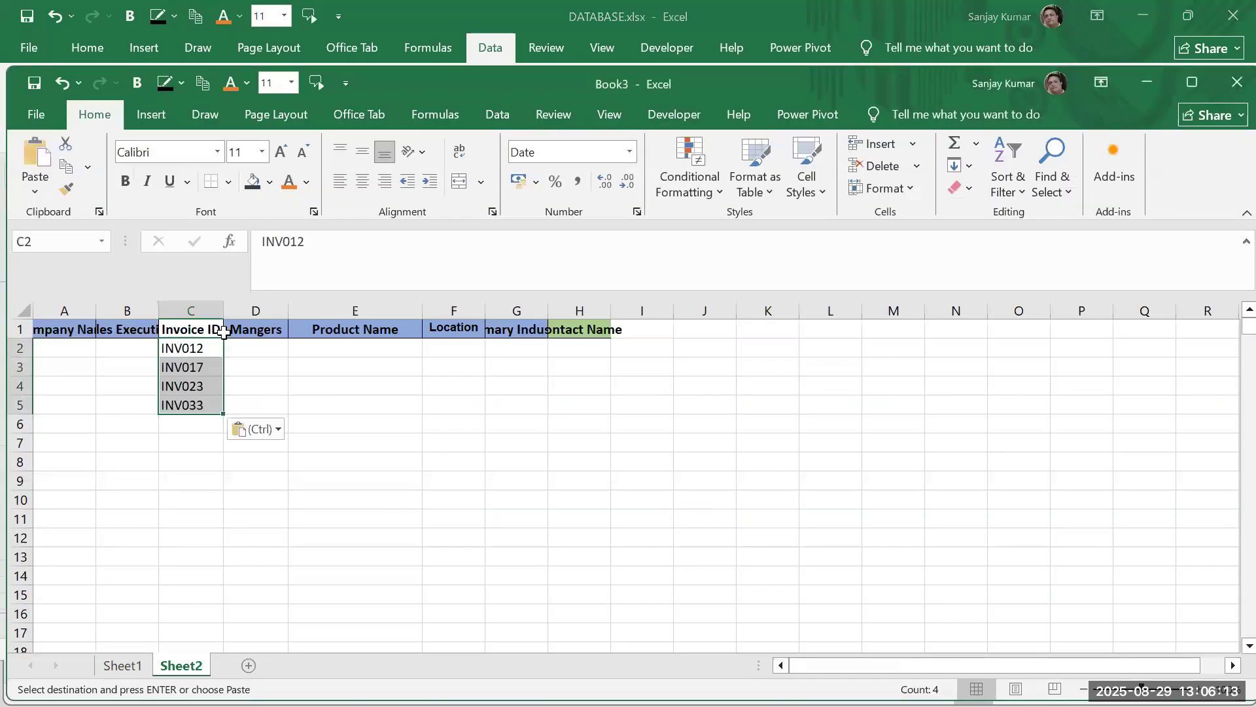
Autofit the widths of columns A through H to their headers
double_click(151, 310)
left_click_drag(65, 309, 633, 308)
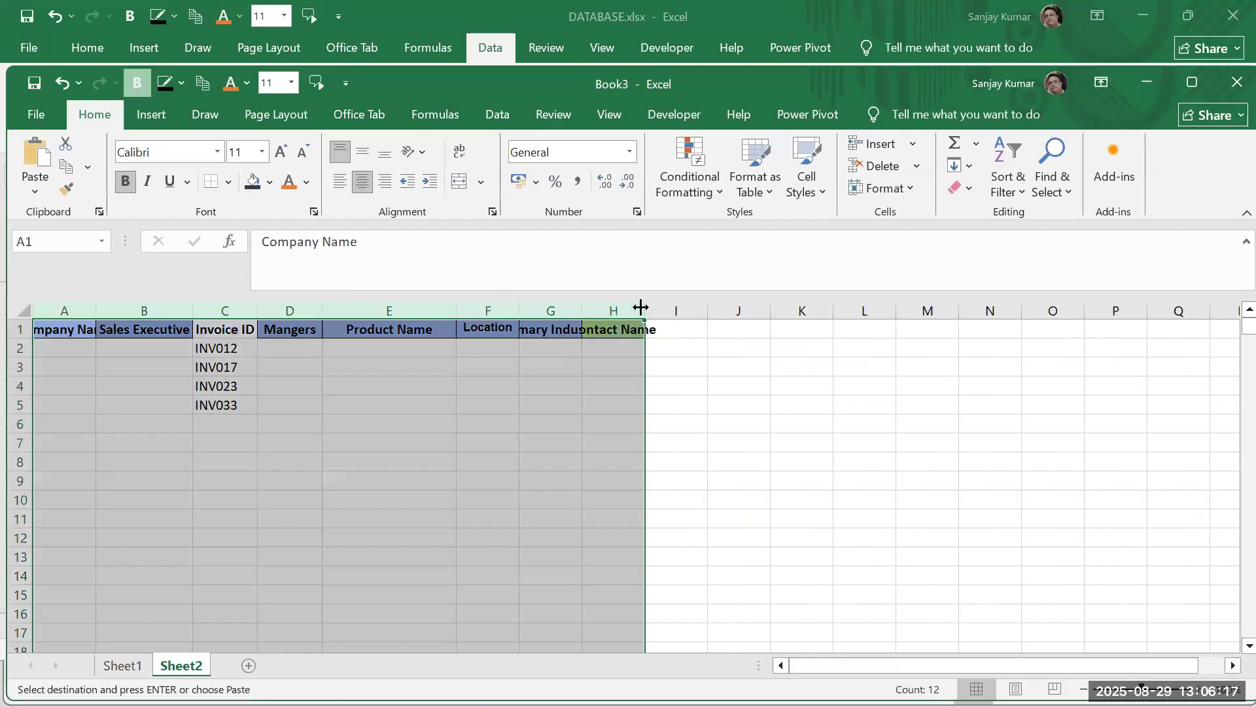
double_click(645, 309)
left_click(303, 438)
Begin an INDEX formula in D2 under the Mangers header
left_click(174, 346)
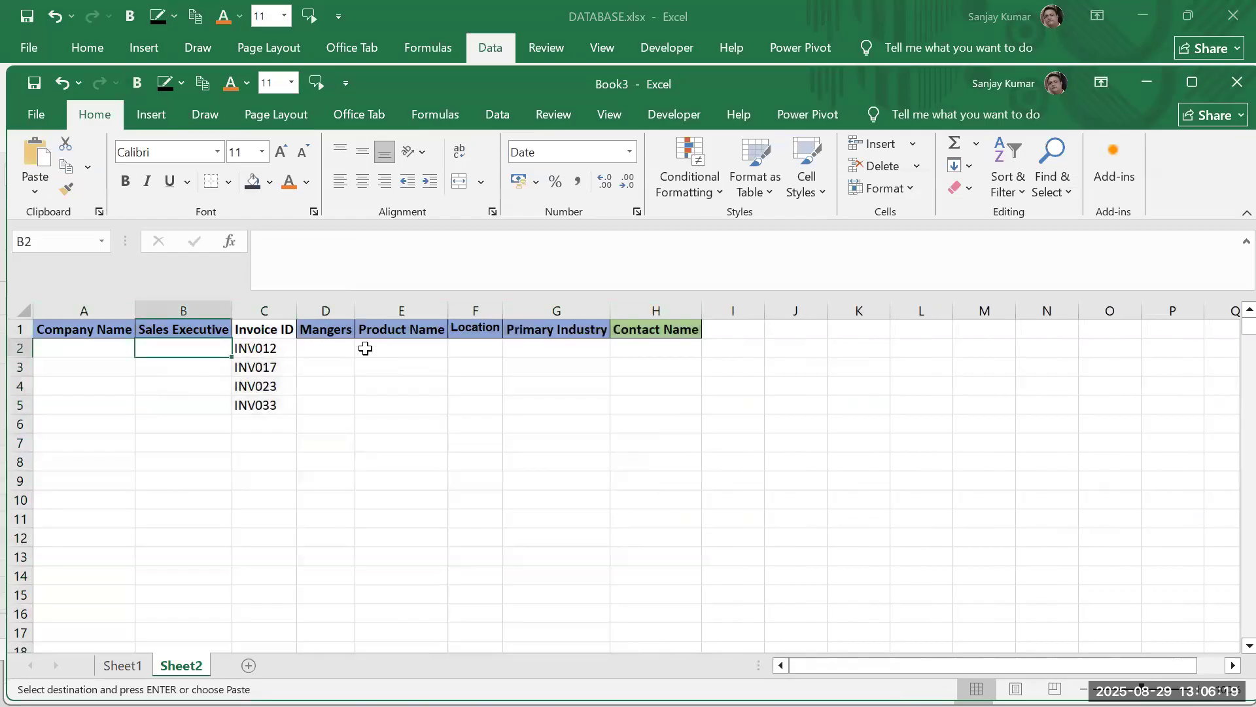
left_click(323, 346)
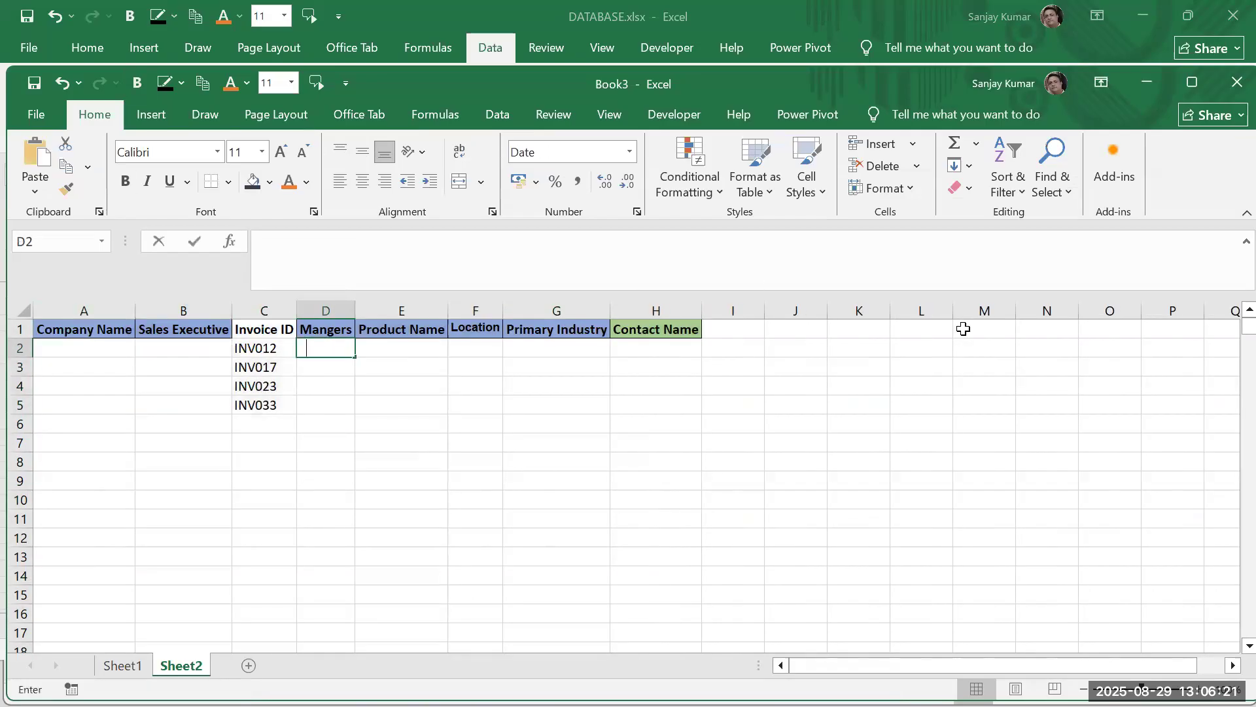
type("=inex")
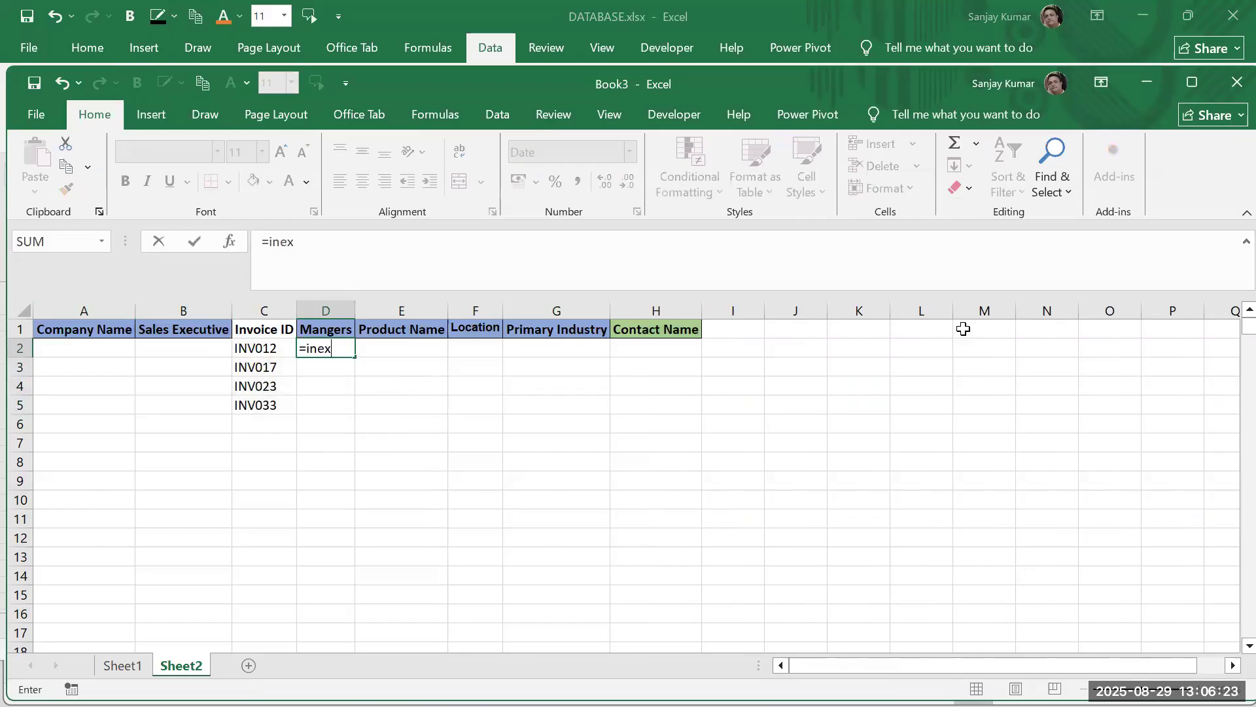
type("(")
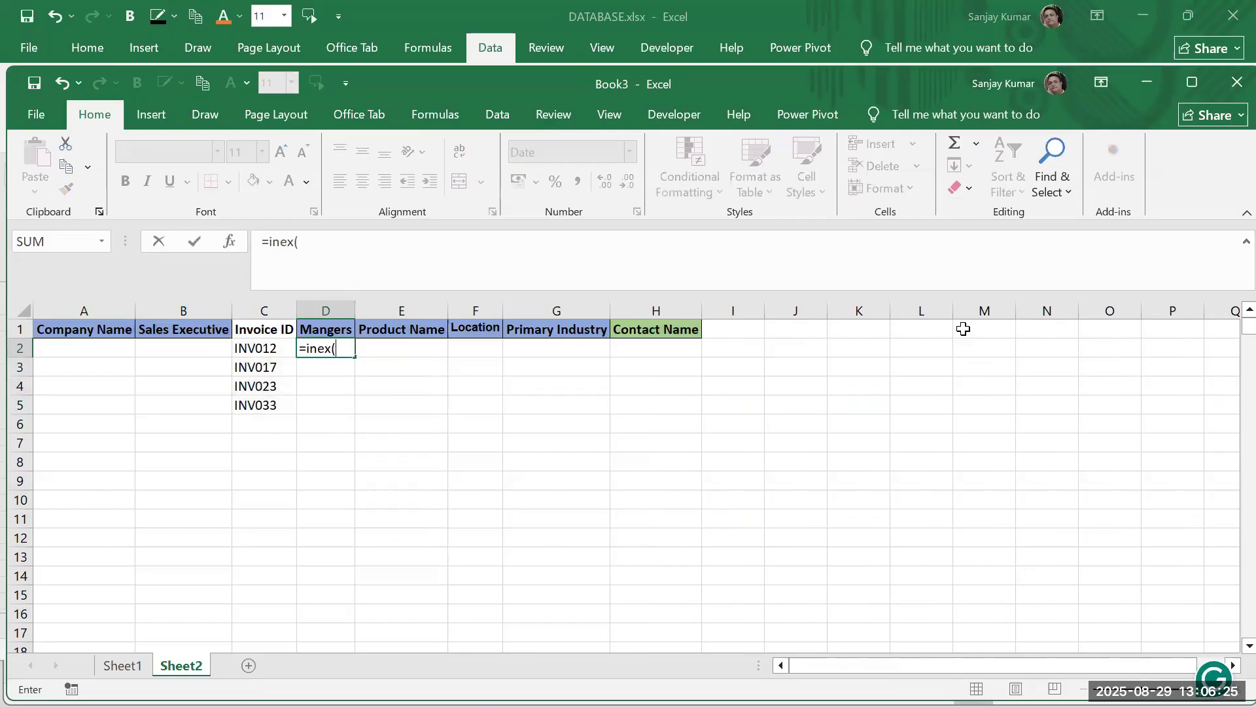
key("BackSpace")
key("BackSpace")
key("BackSpace")
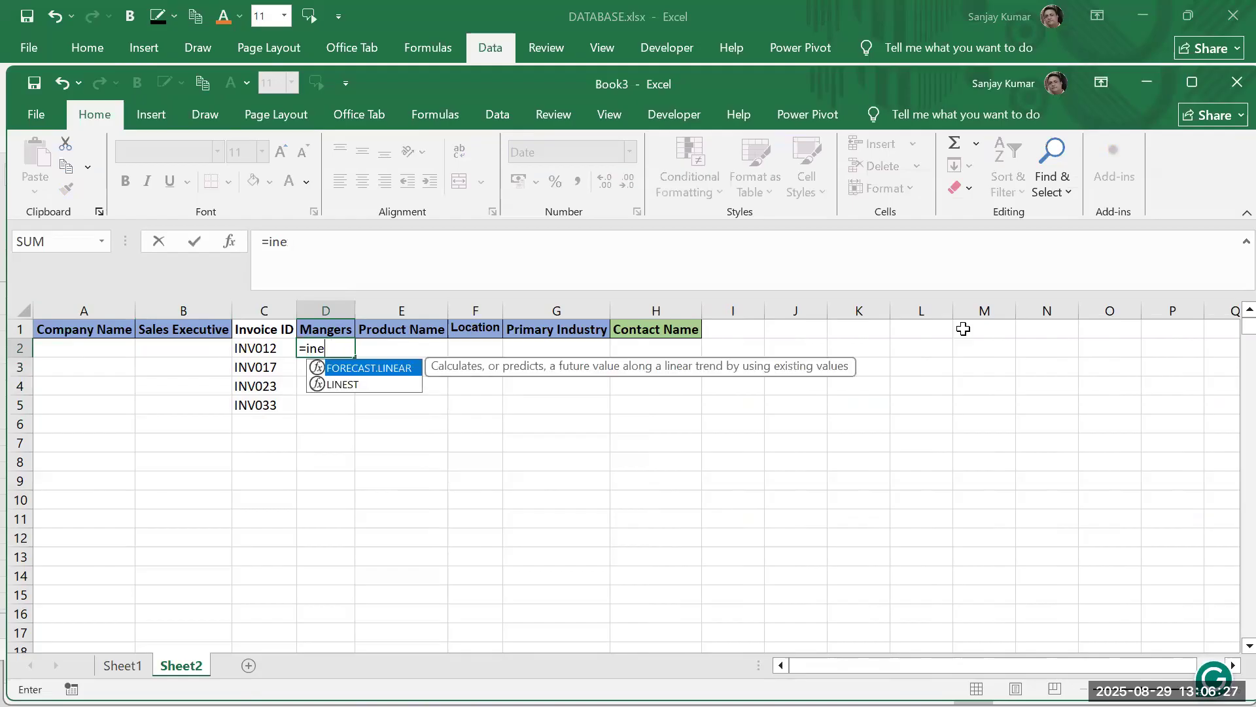
type("dex(")
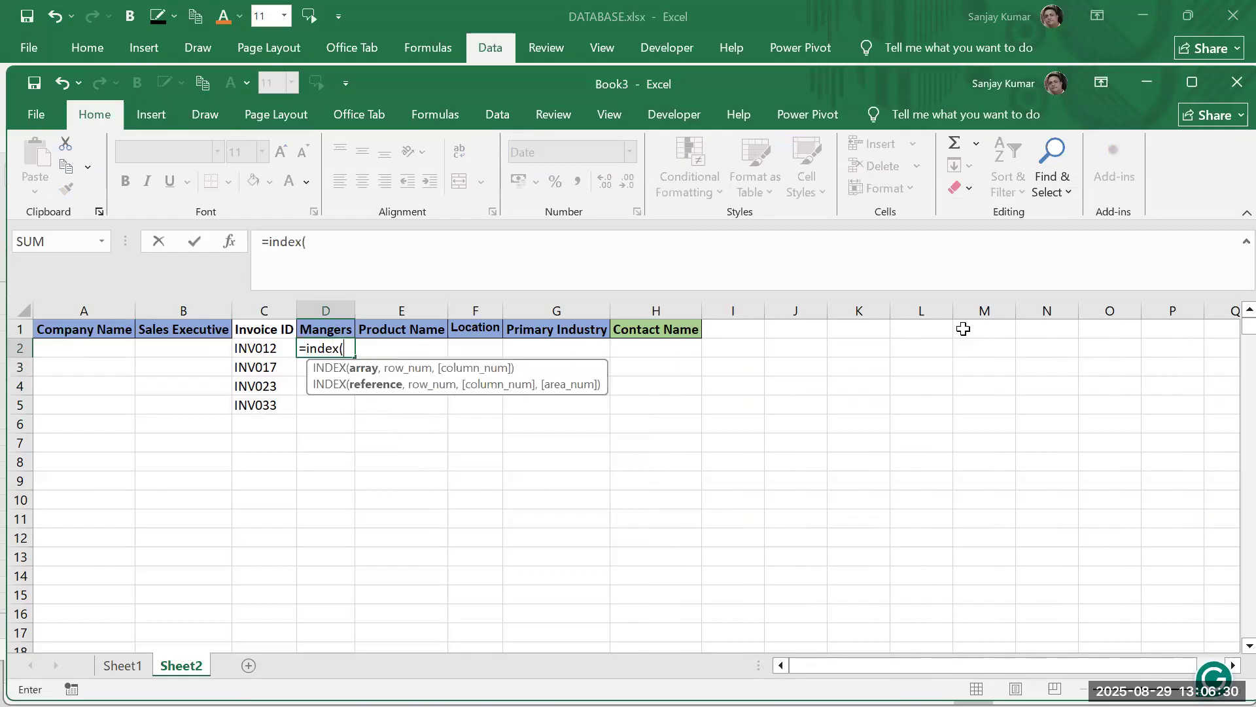
Set the INDEX array to columns $B:$L of the Invoice Data sheet in DATABASE.xlsx
key("alt+Tab")
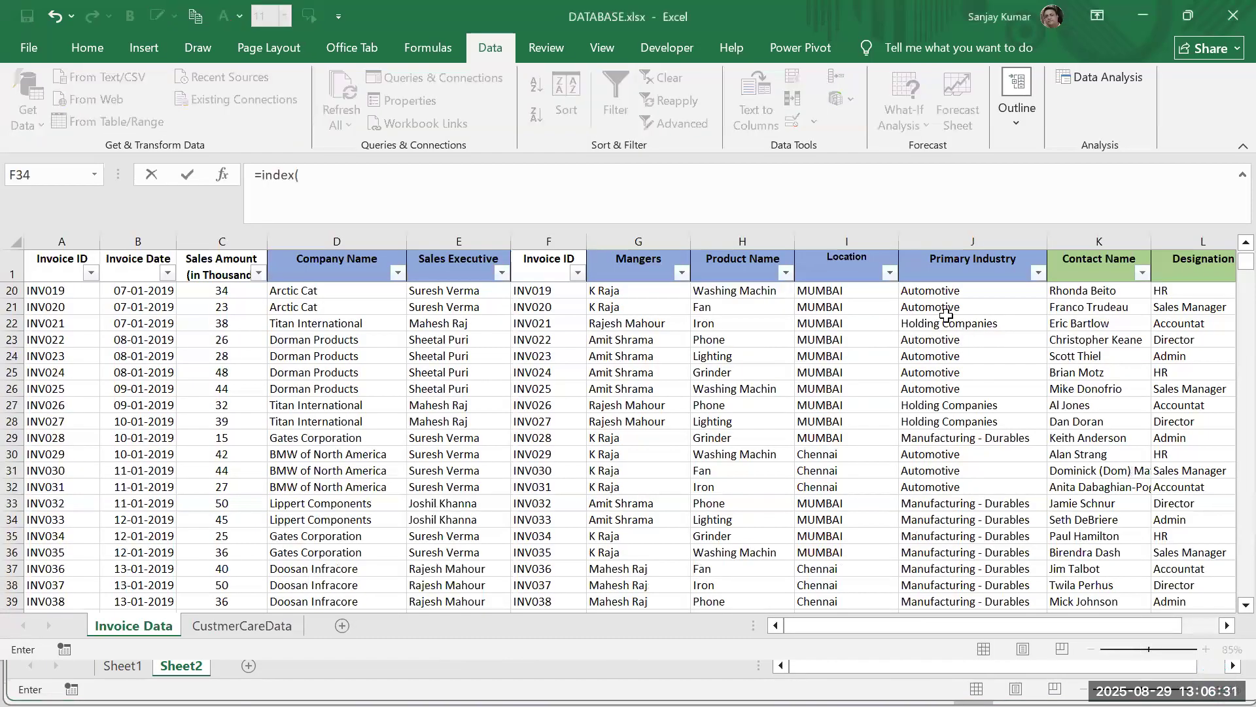
left_click(81, 234)
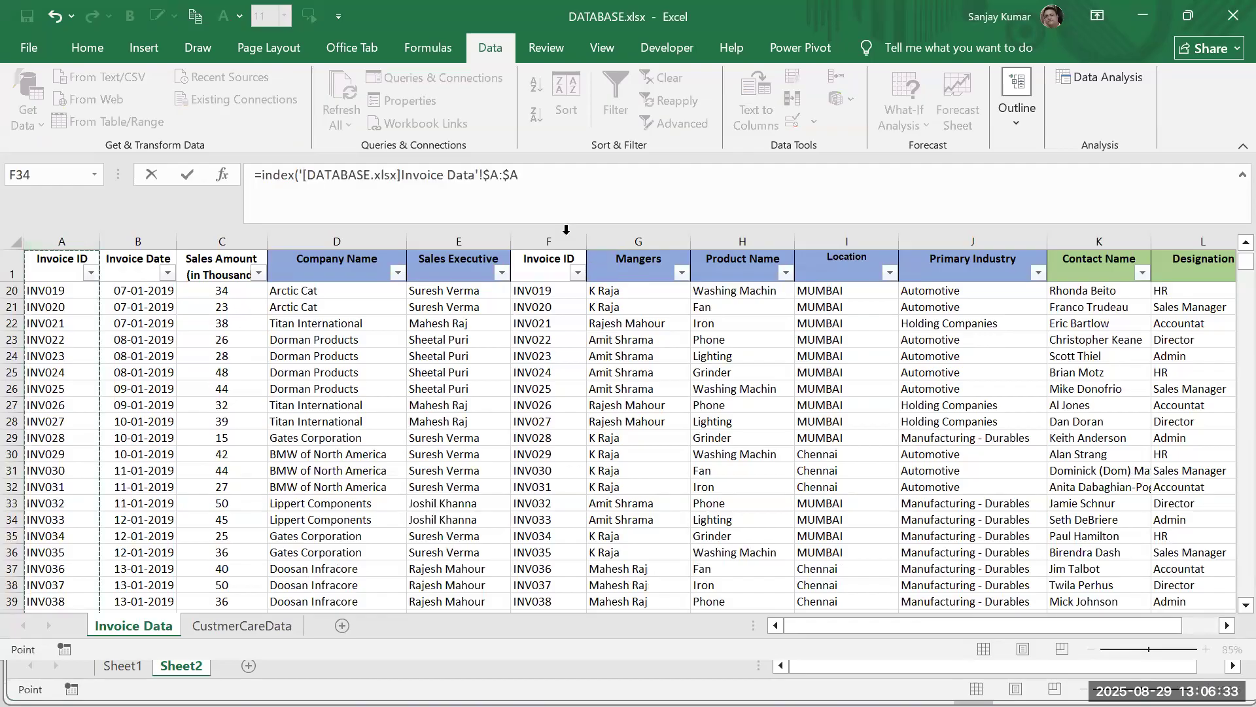
left_click(116, 241)
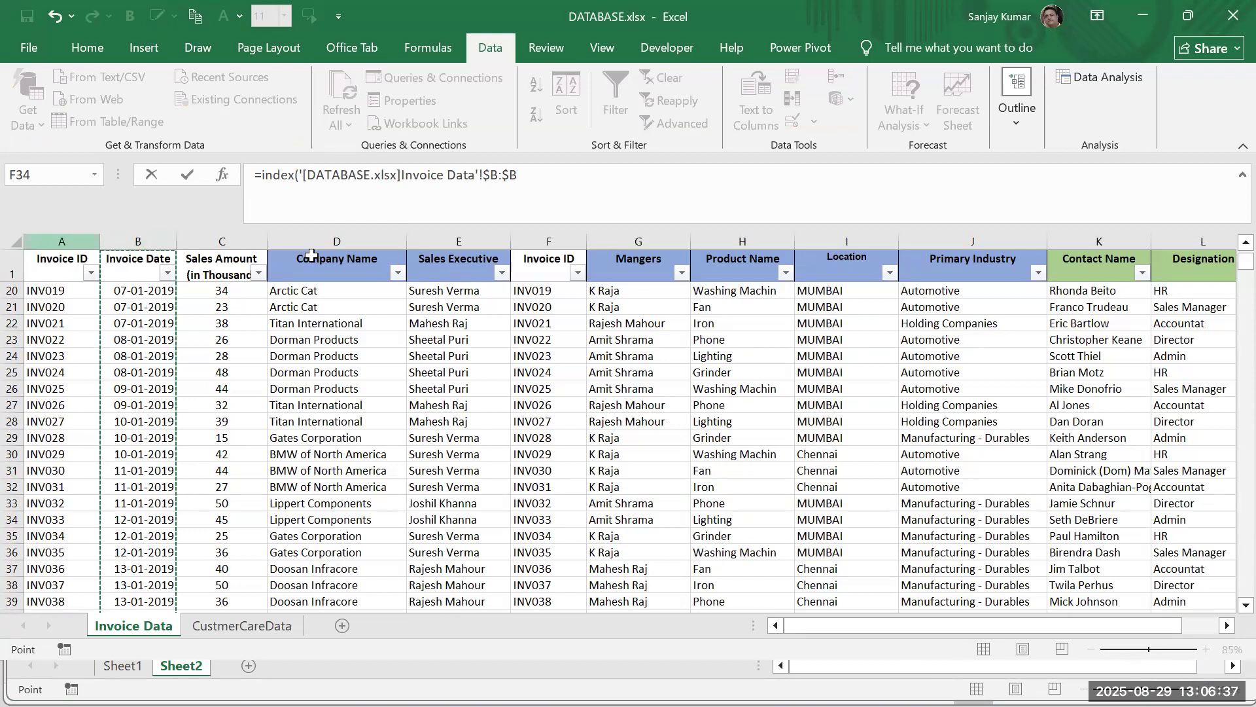
left_click(155, 243)
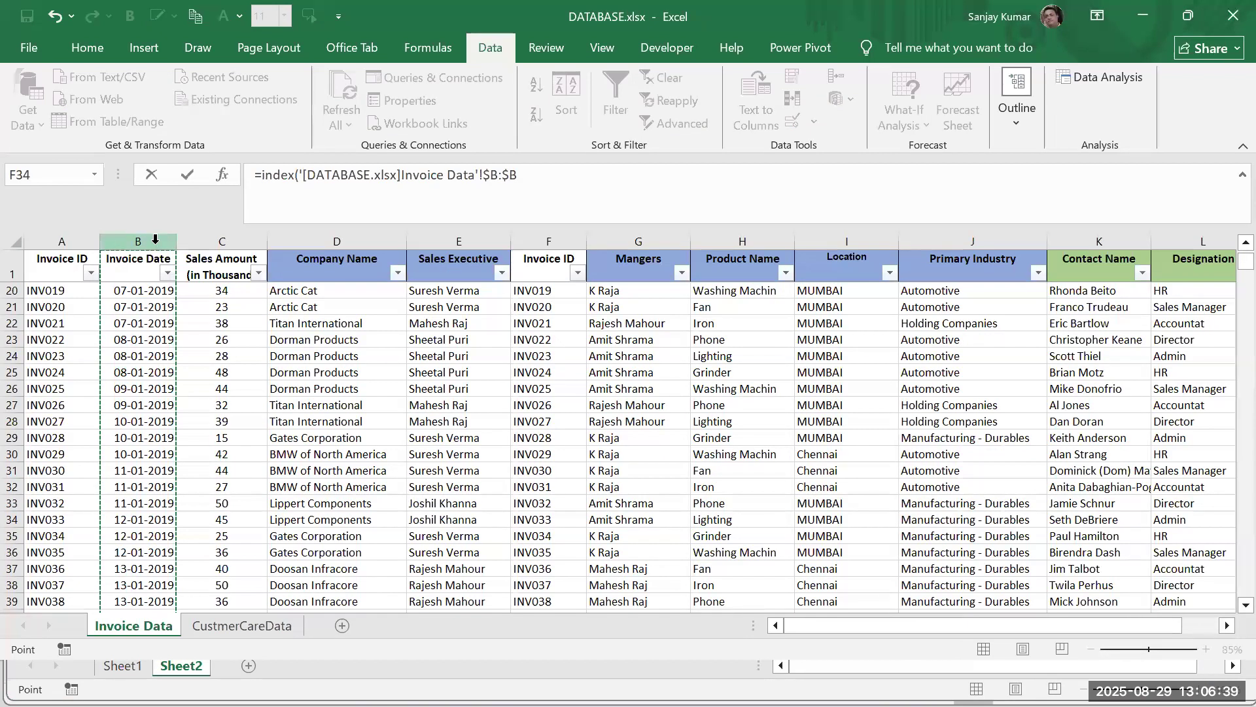
key("ctrl+shift+Right")
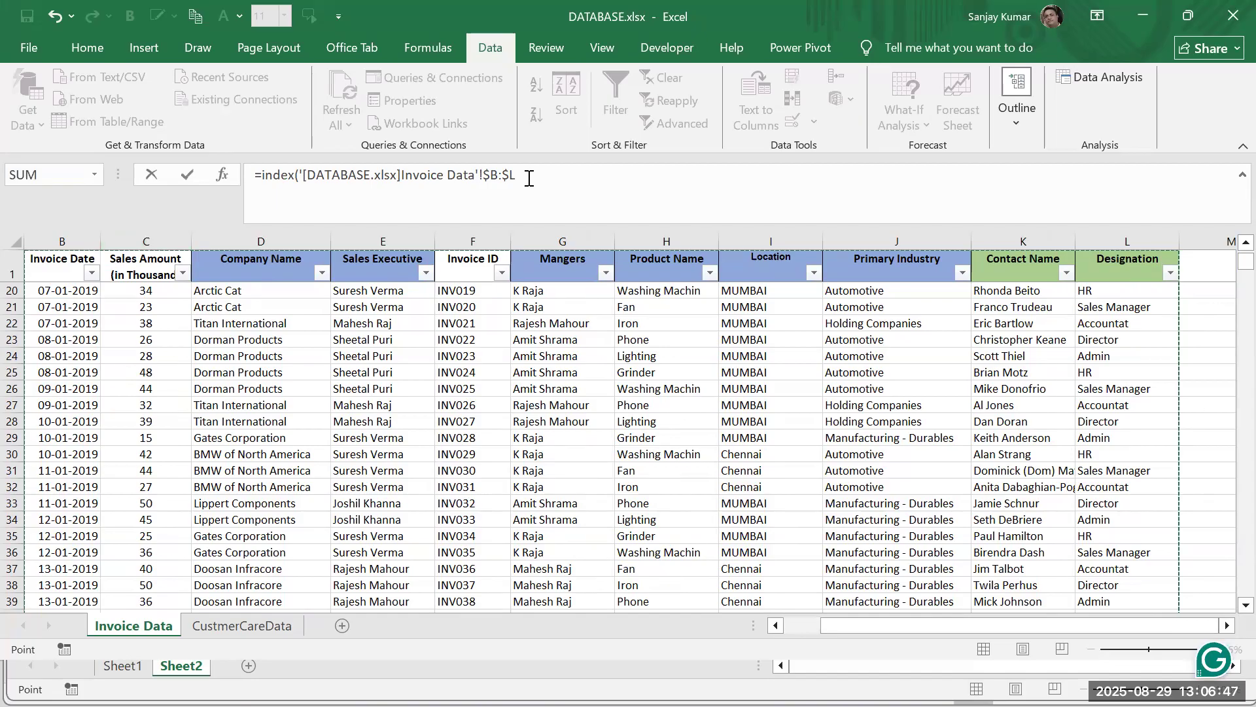
type(",")
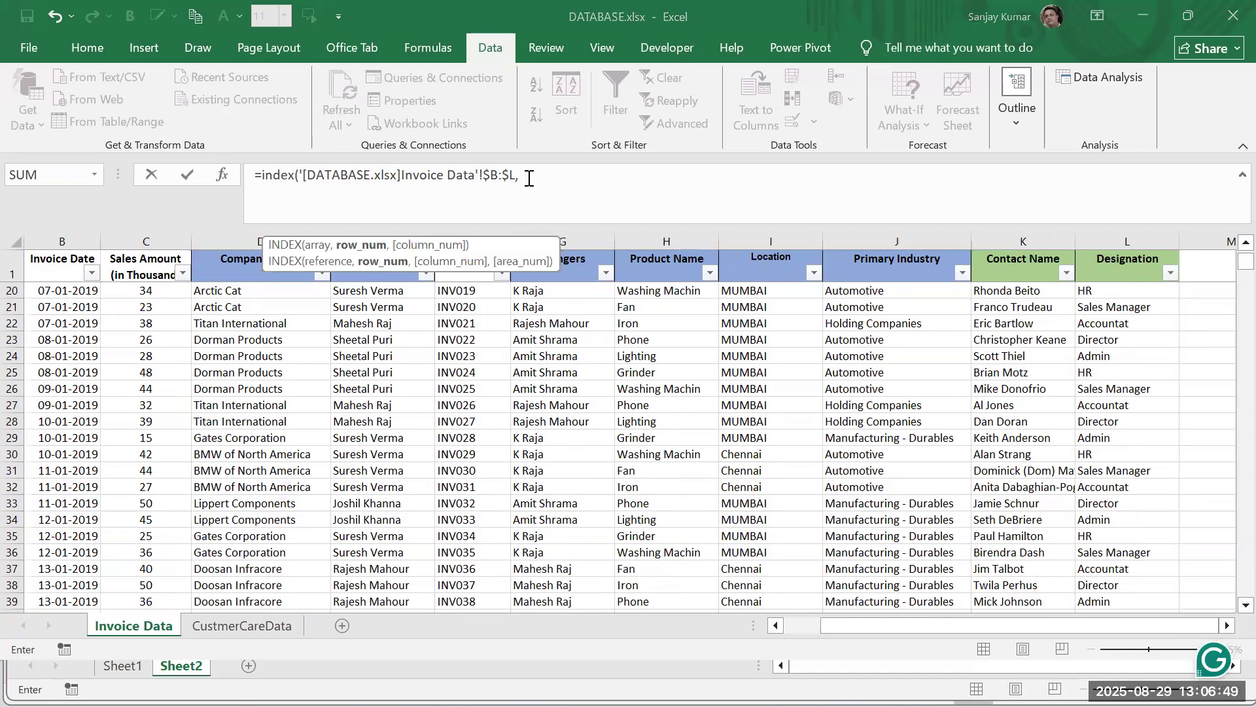
Add MATCH of C2 against Invoice Data column $F:$F with match type 0 as the INDEX row number argument
key("ctrl+Tab")
type("match")
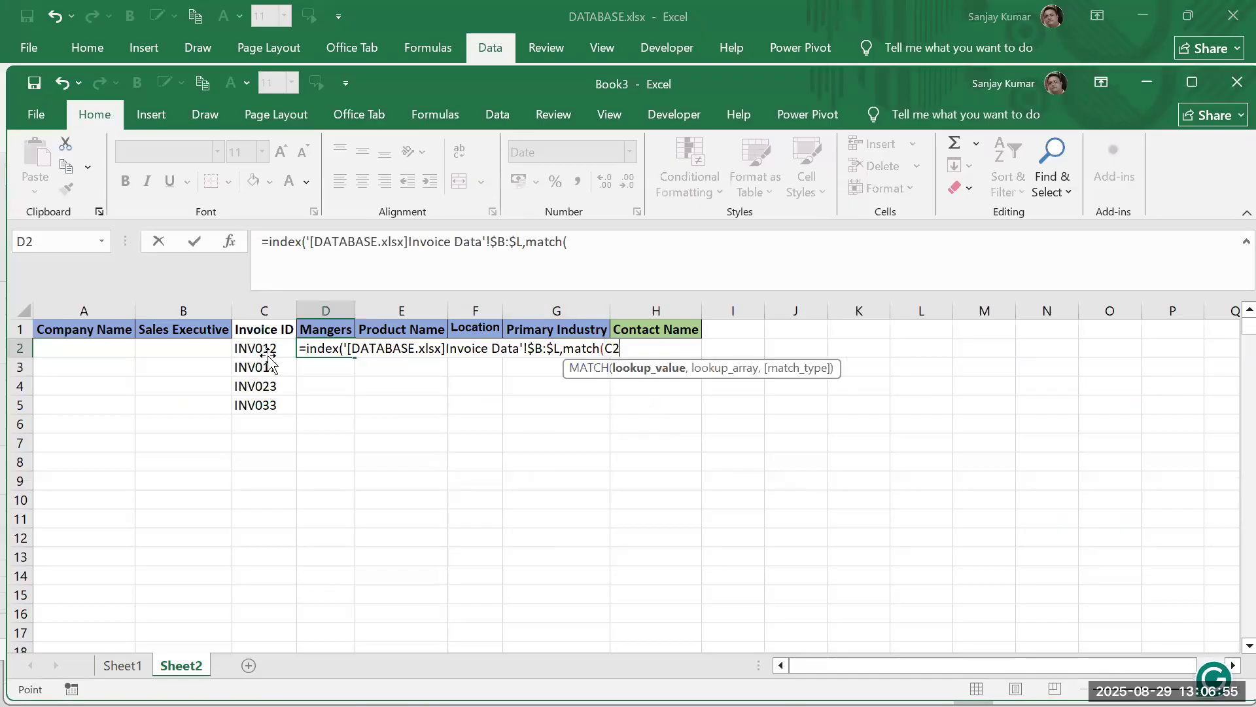
left_click(262, 352)
type(",")
key("alt+Tab")
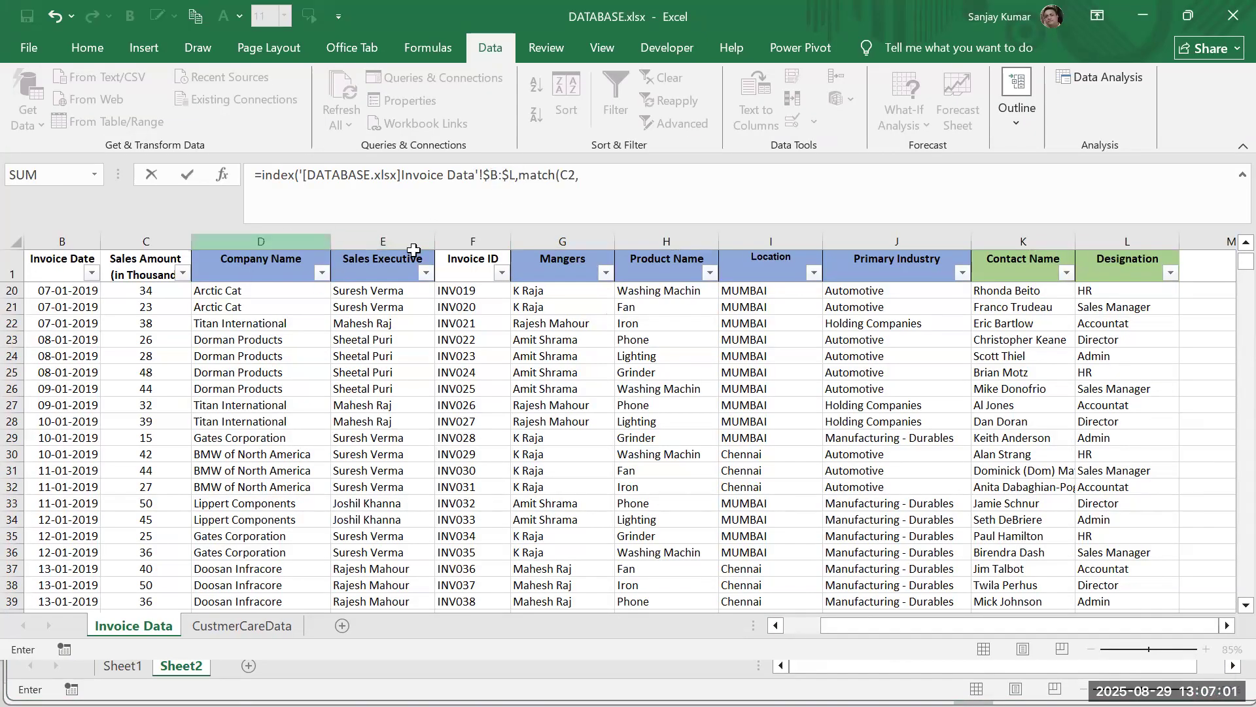
left_click(470, 240)
type(",0)")
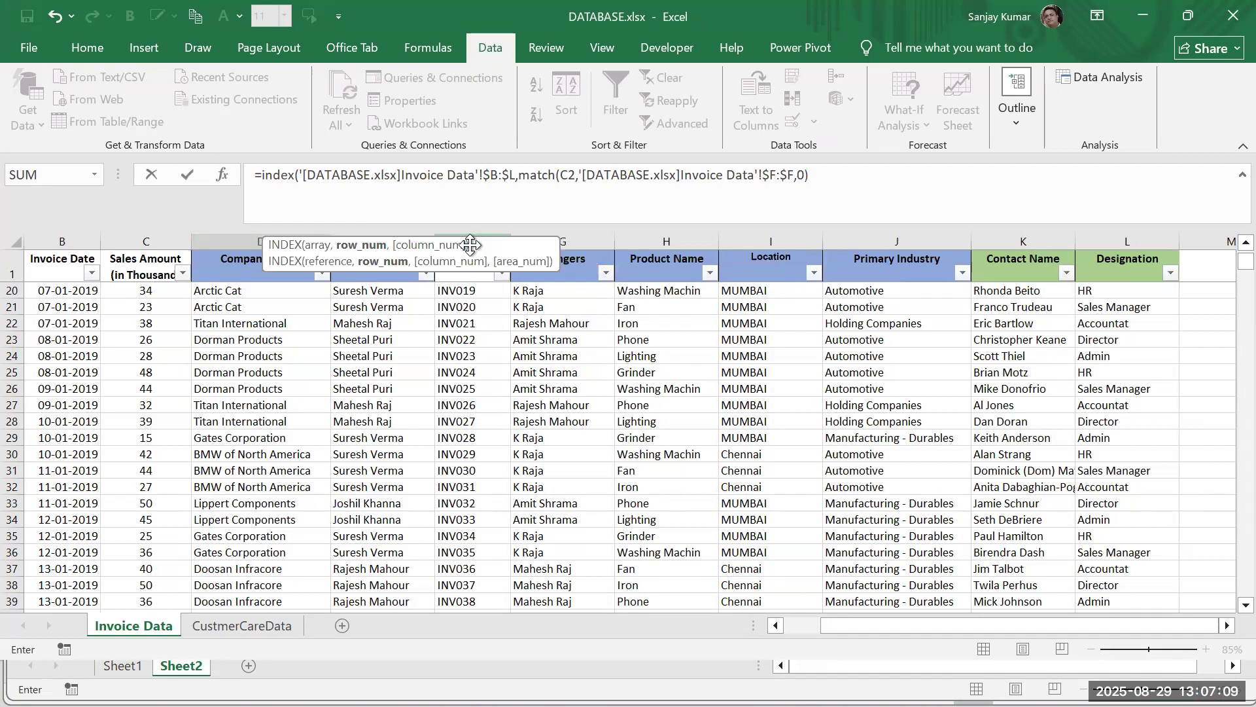
type(",")
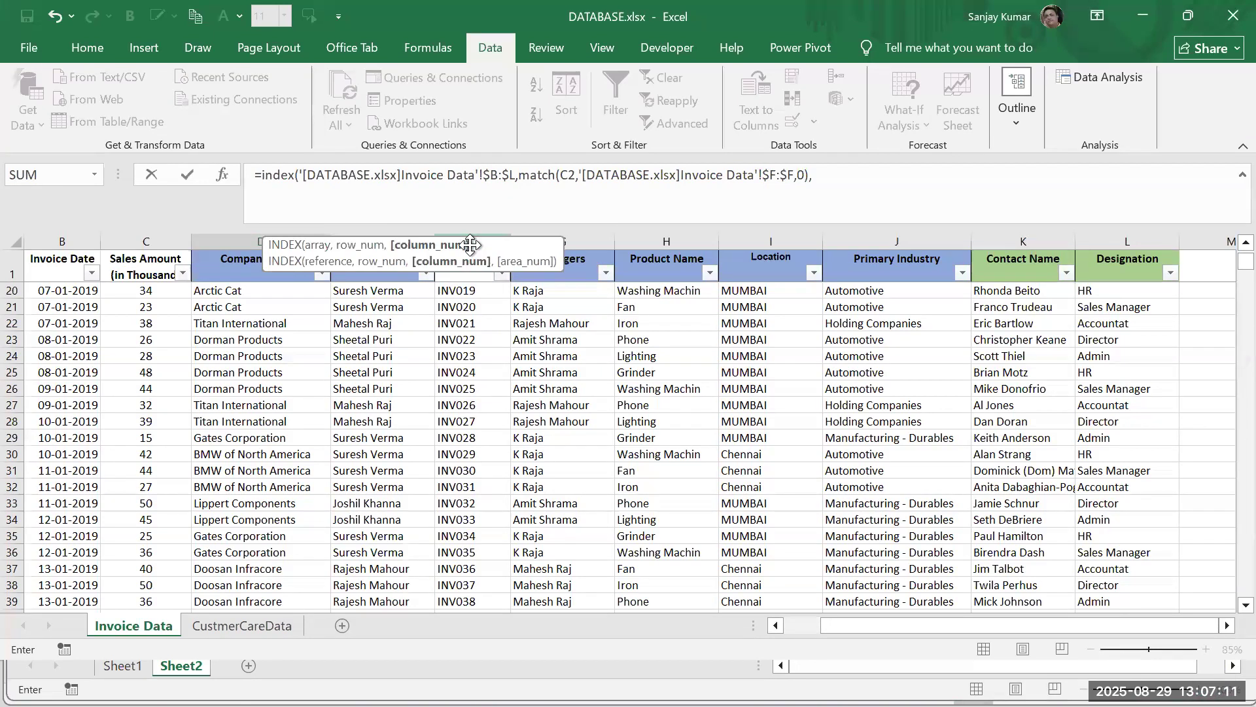
Start a second MATCH as the INDEX column number argument in D2, using header cell D1 as its lookup value
type("match")
key("alt+Tab")
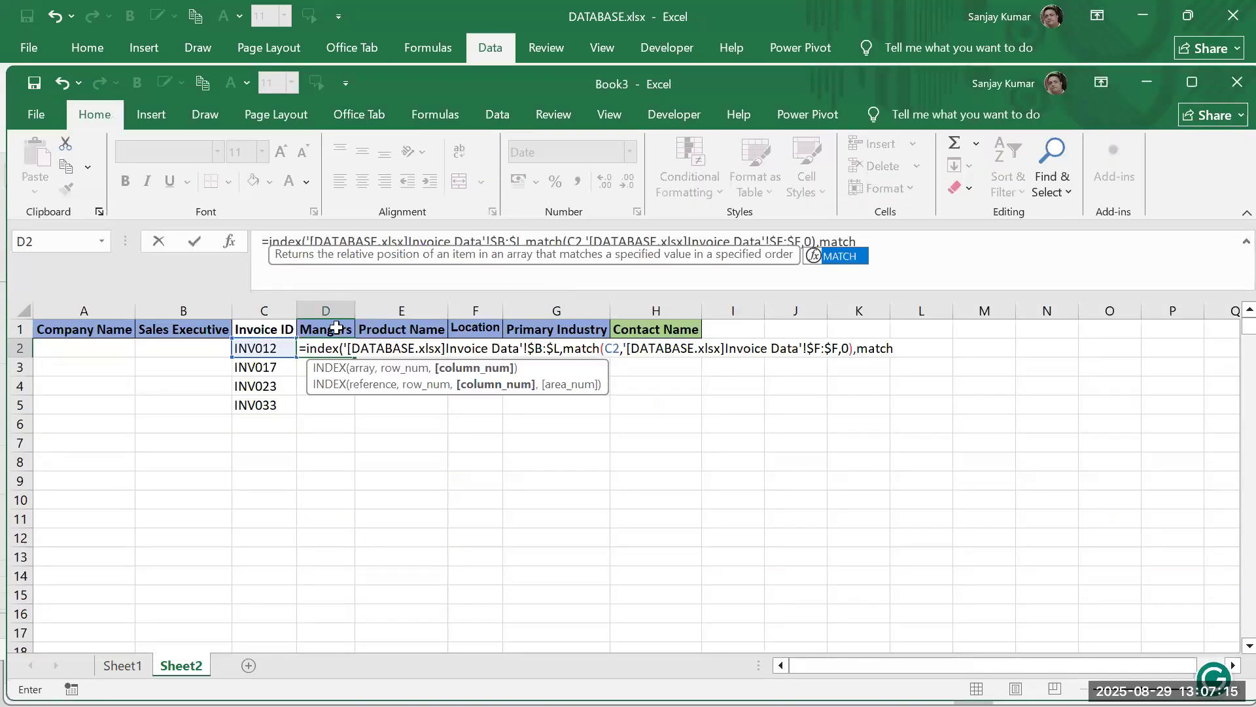
left_click(336, 328)
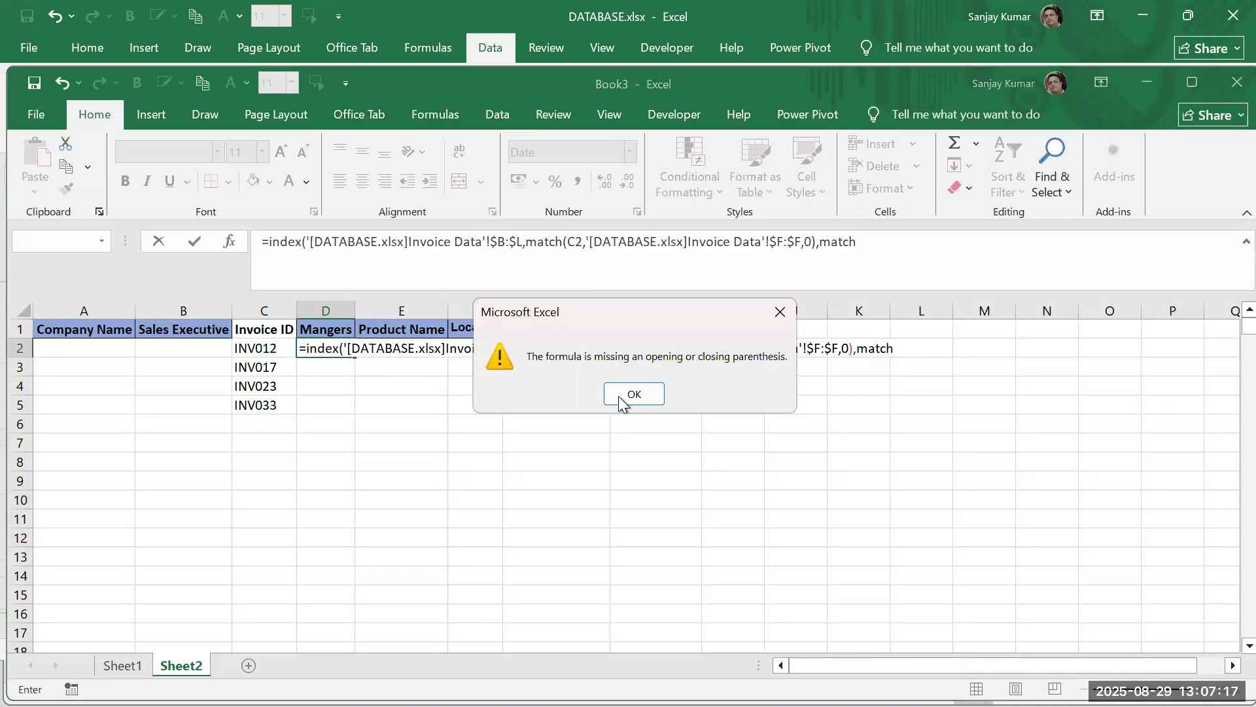
left_click(619, 395)
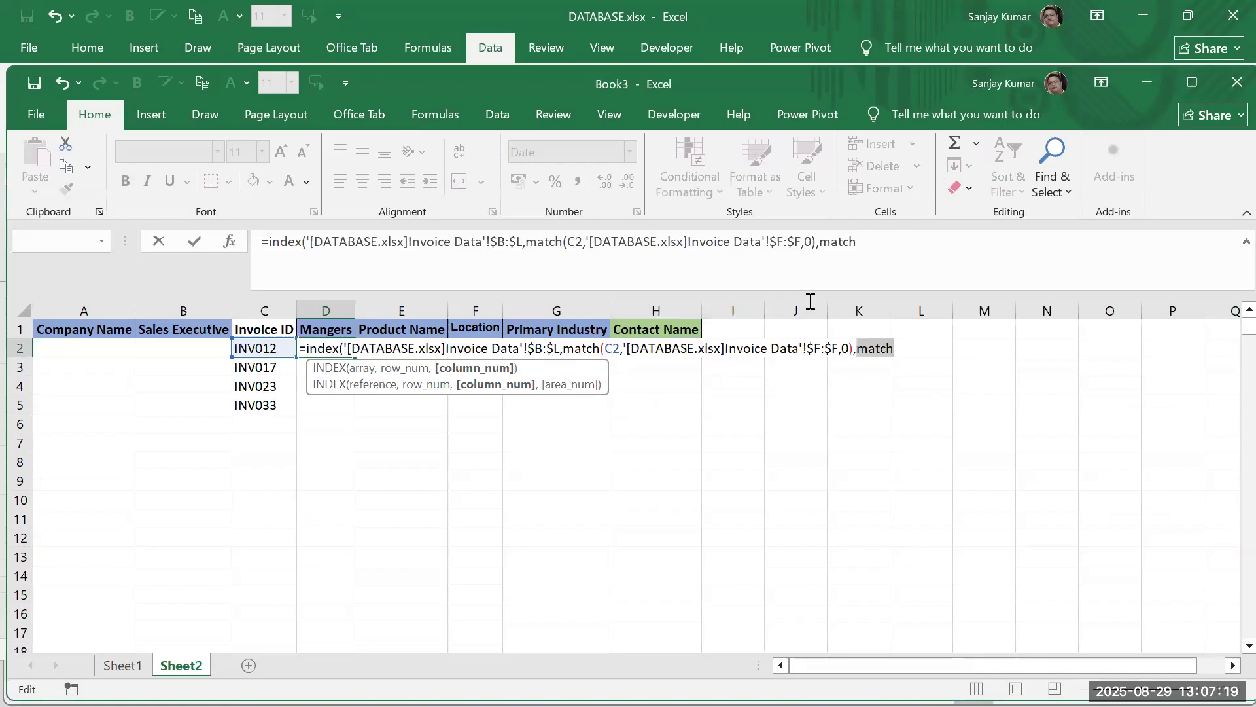
left_click(827, 287)
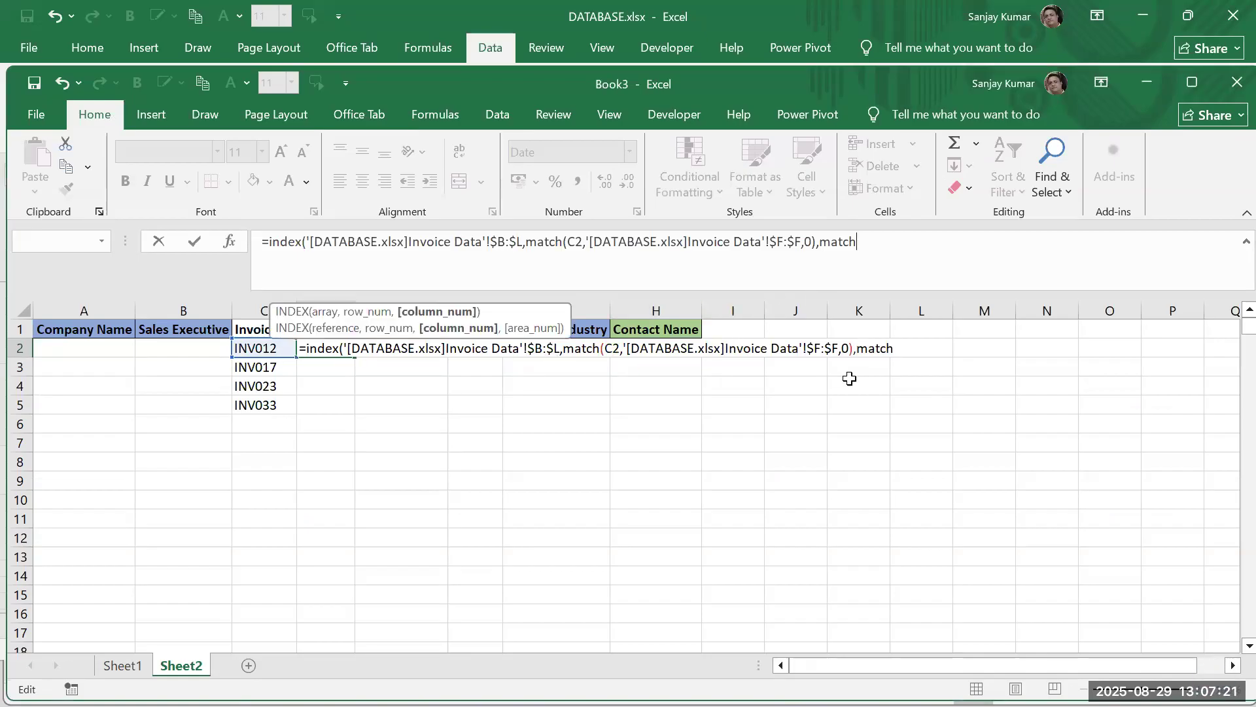
left_click(849, 349)
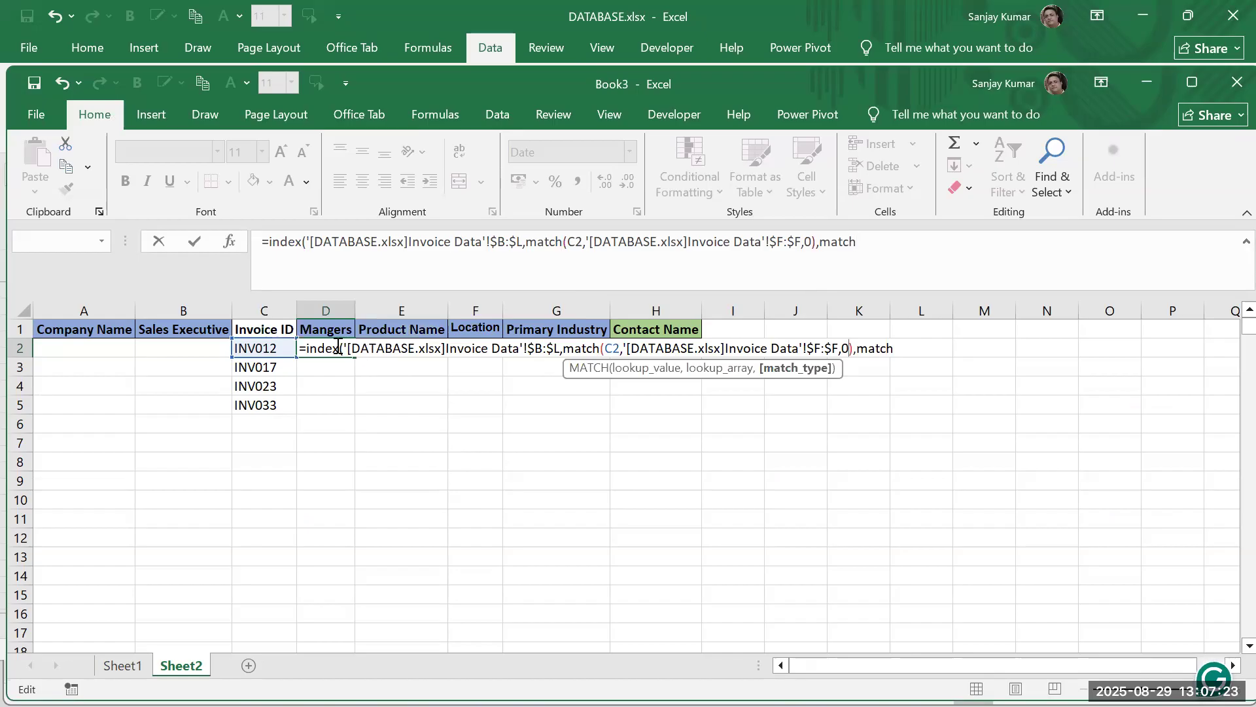
left_click(894, 348)
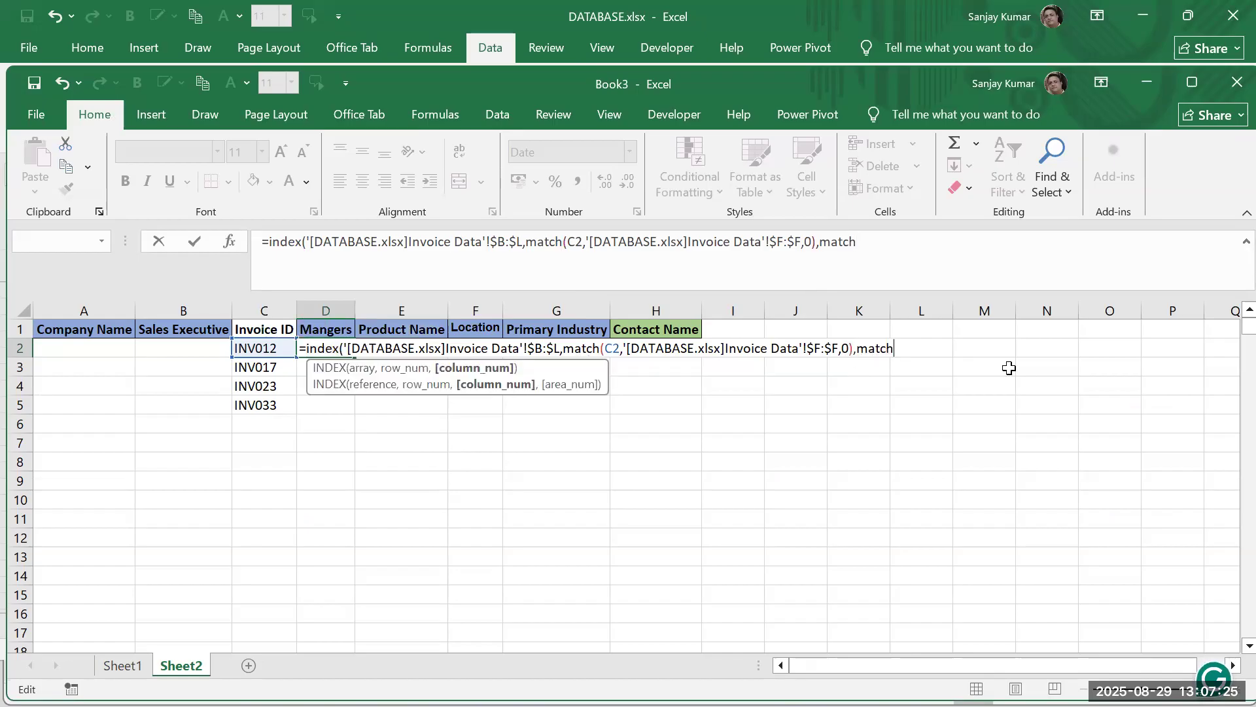
type("(")
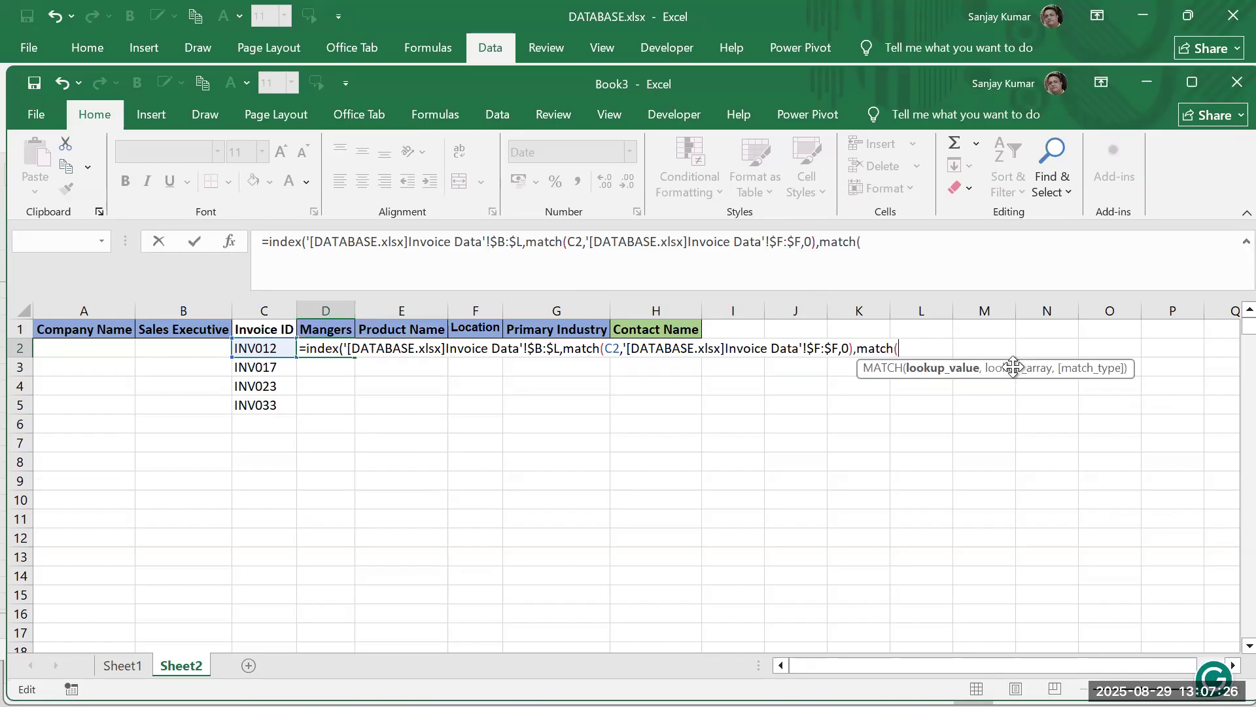
left_click(314, 330)
type(",")
Set the second MATCH's lookup array to Invoice Data headers $B$1:$L$1 in DATABASE.xlsx with match type 0, and complete the formula
key("ctrl+Tab")
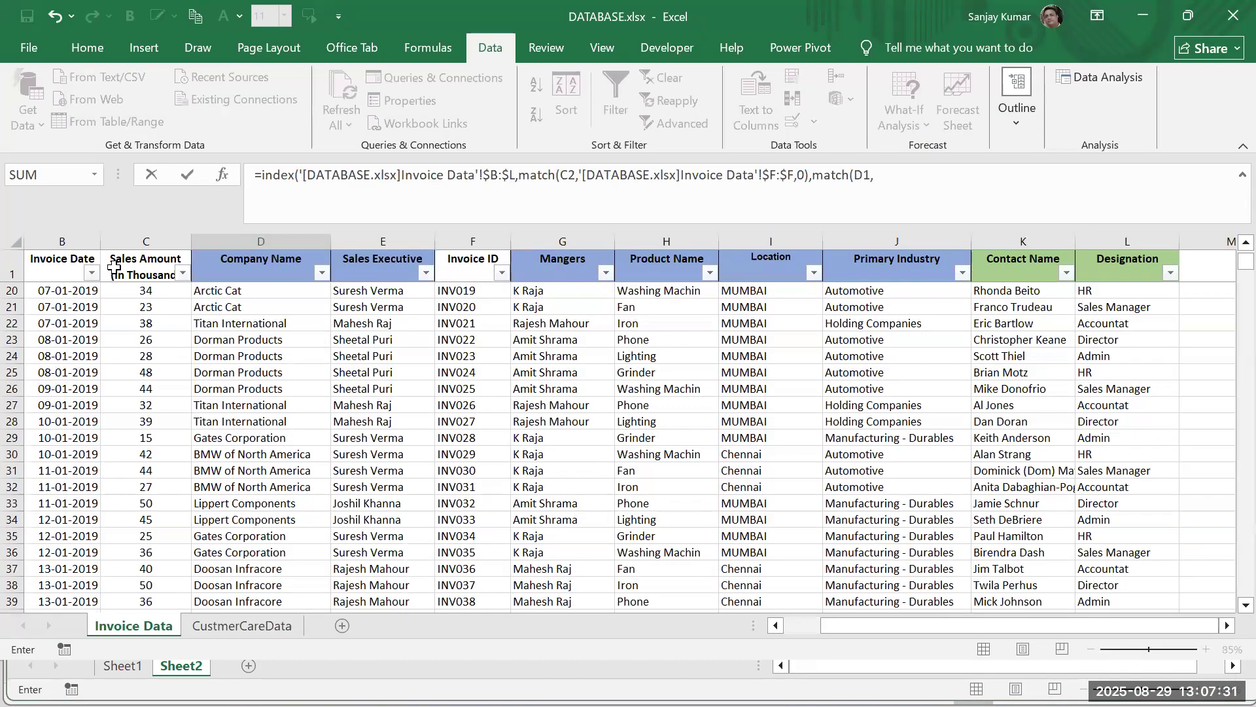
left_click(63, 261)
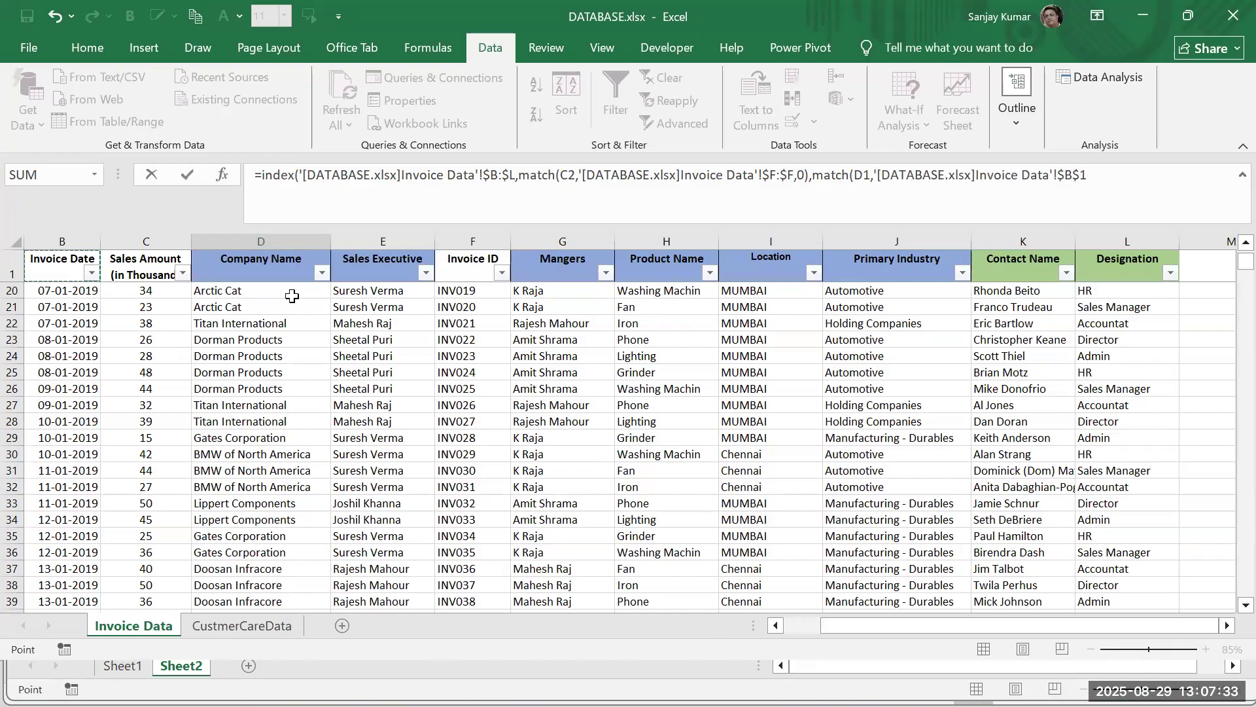
key("ctrl+shift+Right")
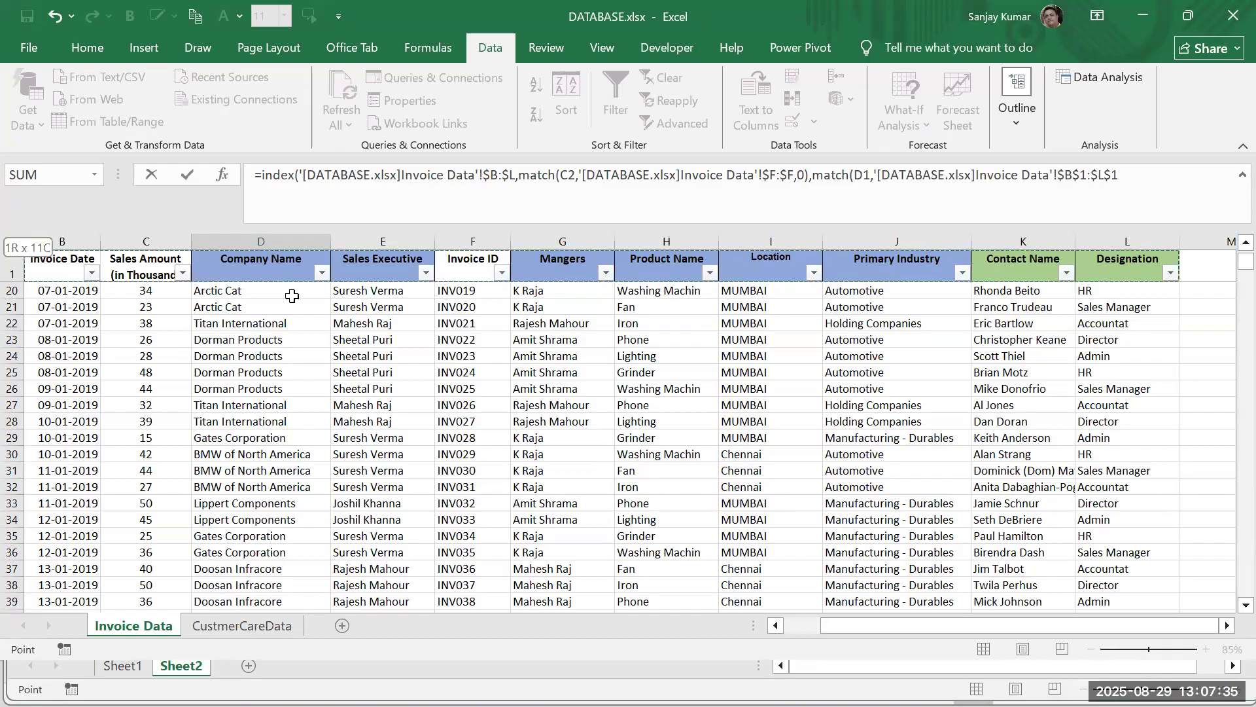
type(",0)")
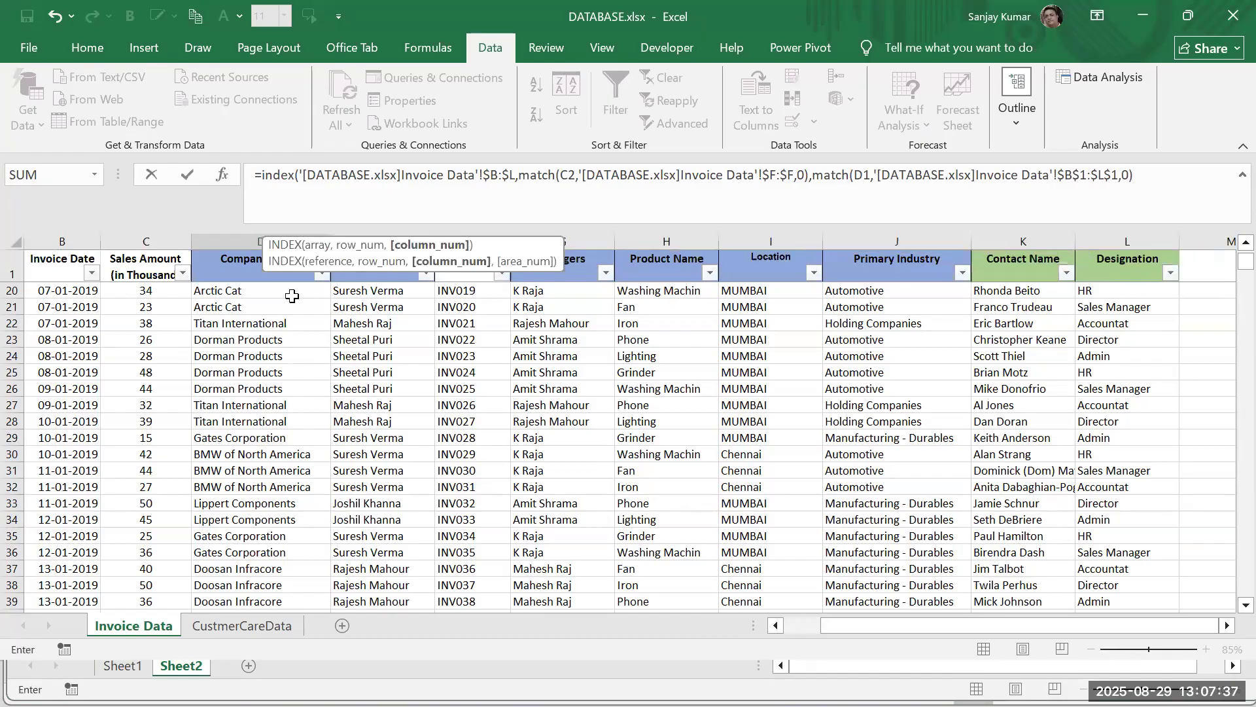
key("ctrl+Tab")
key("Return")
key("Return")
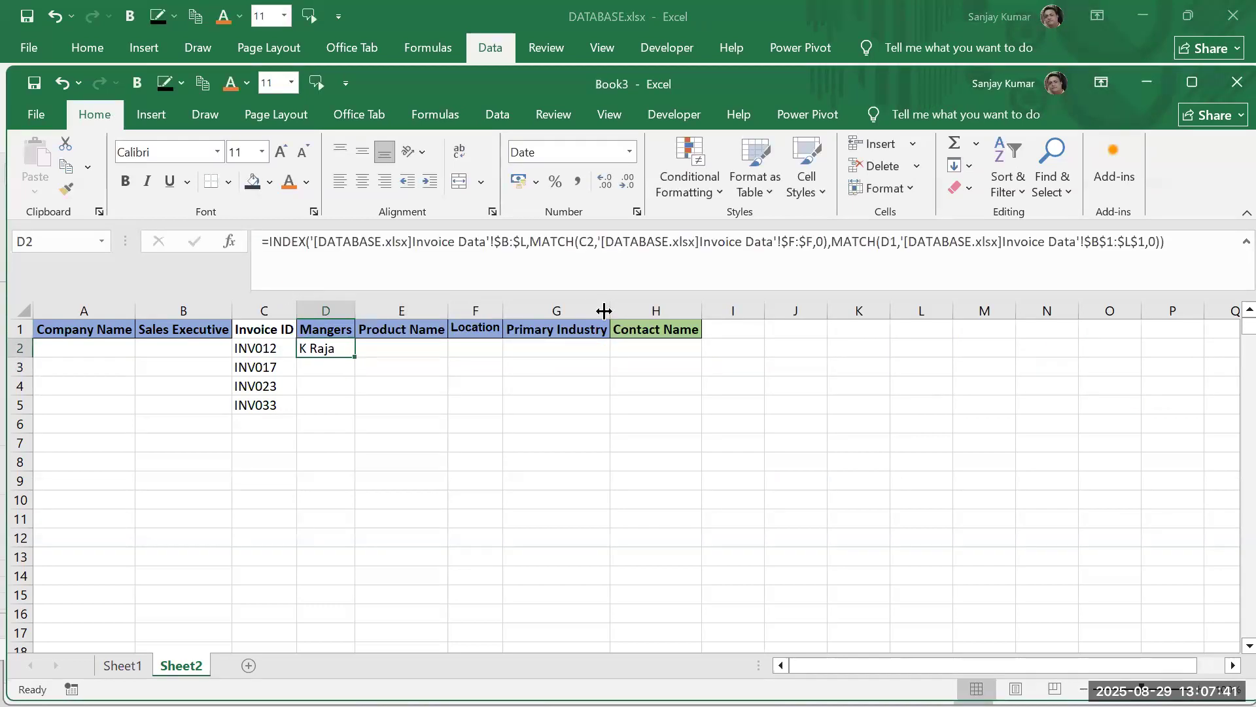
Change the lookup values in the D2 formula to the mixed references $C2 and D$1
double_click(345, 351)
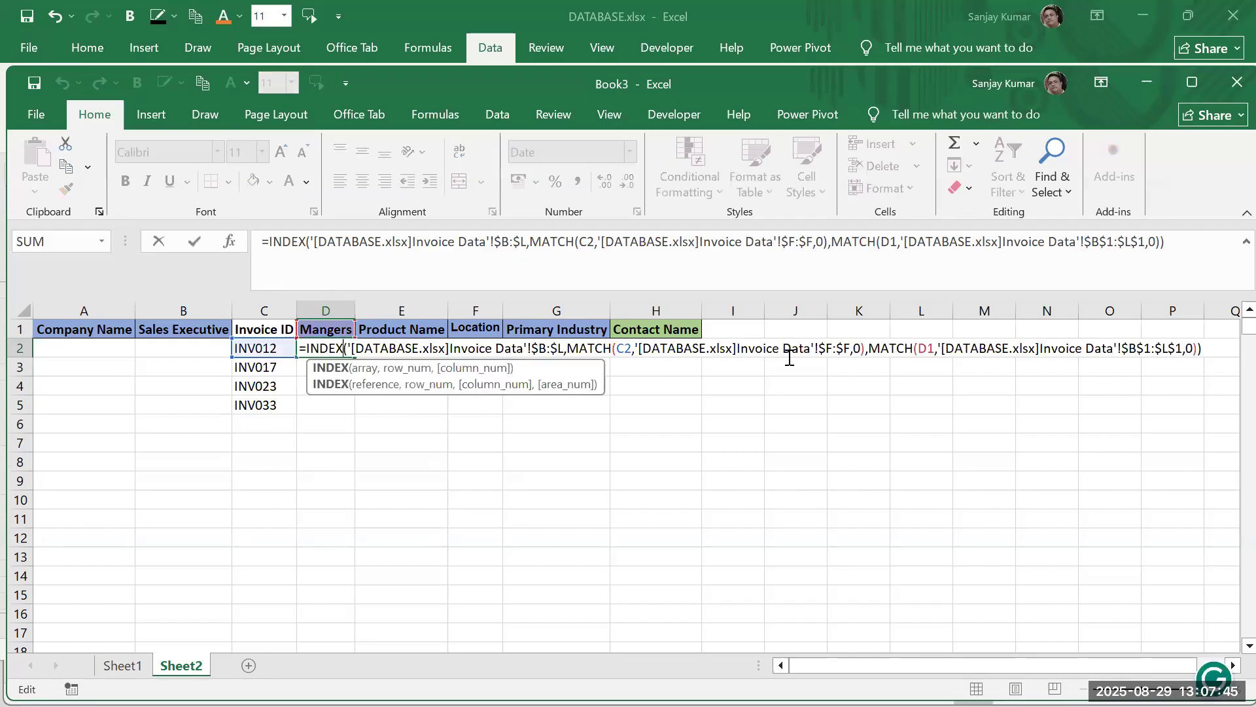
left_click(623, 349)
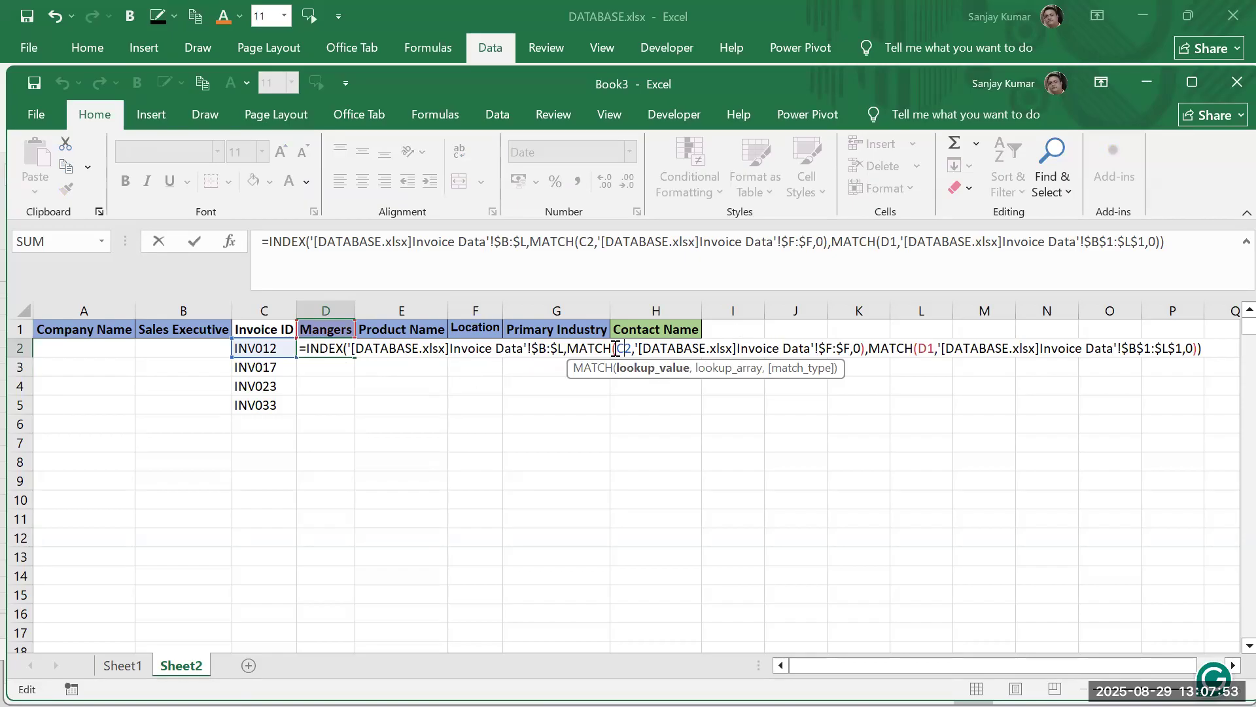
type("$")
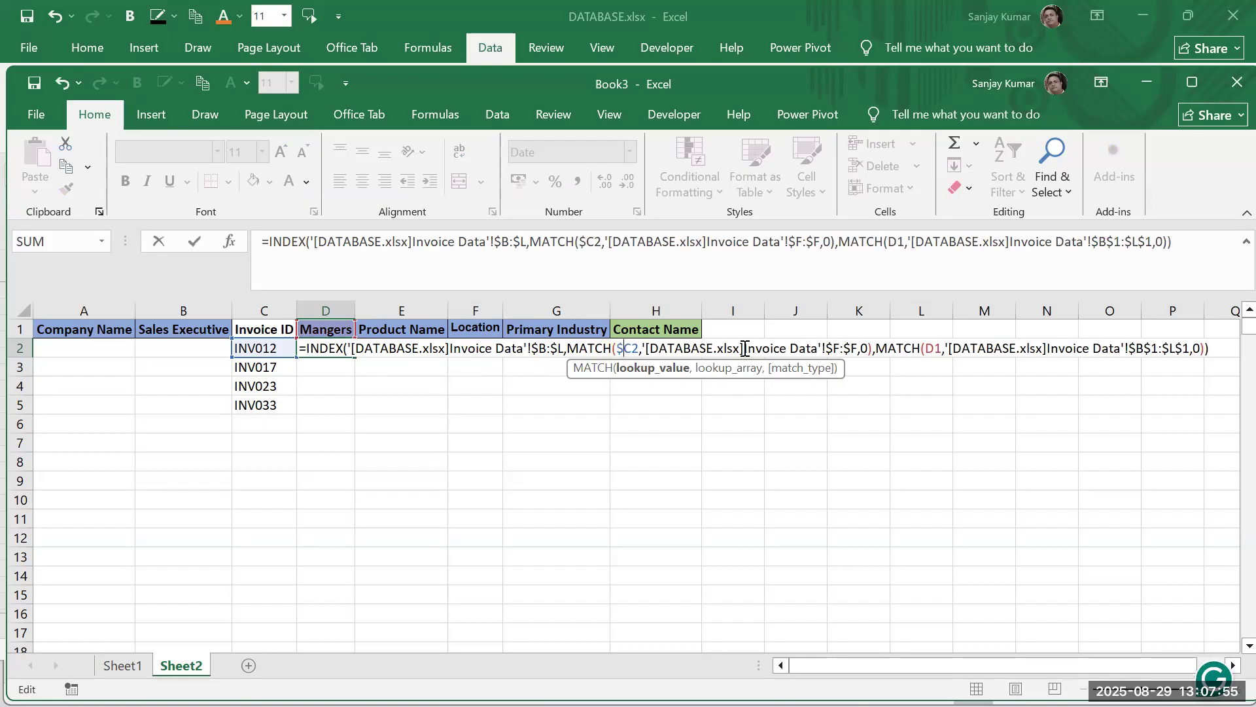
left_click(934, 347)
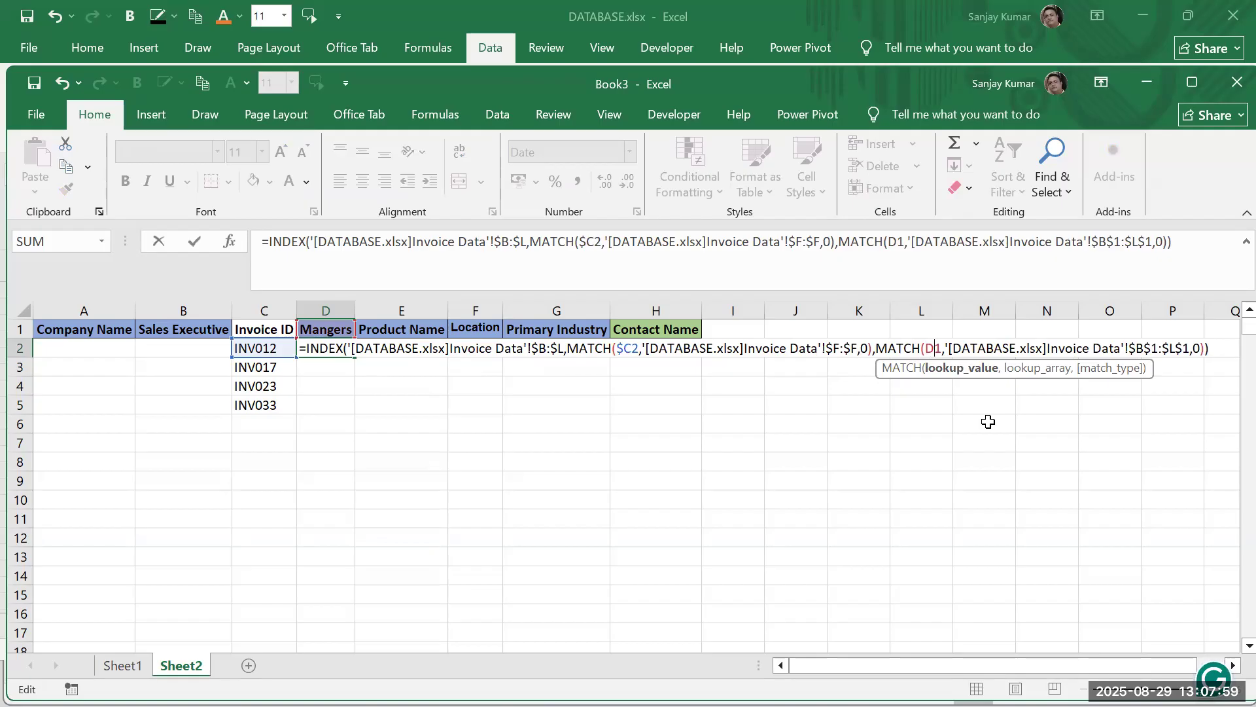
type("$")
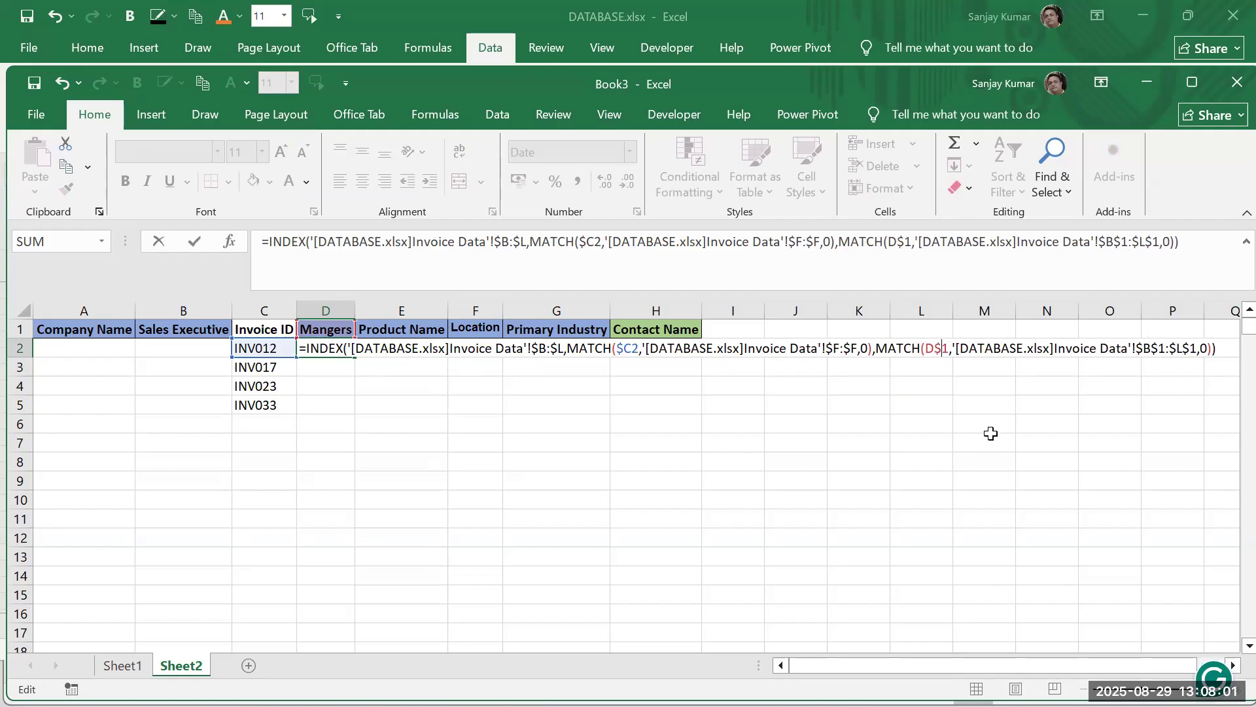
key("ctrl+Return")
Copy the D2 lookup formula across D2:H5, from the Mangers column through the Contact Name column
key("ctrl+c")
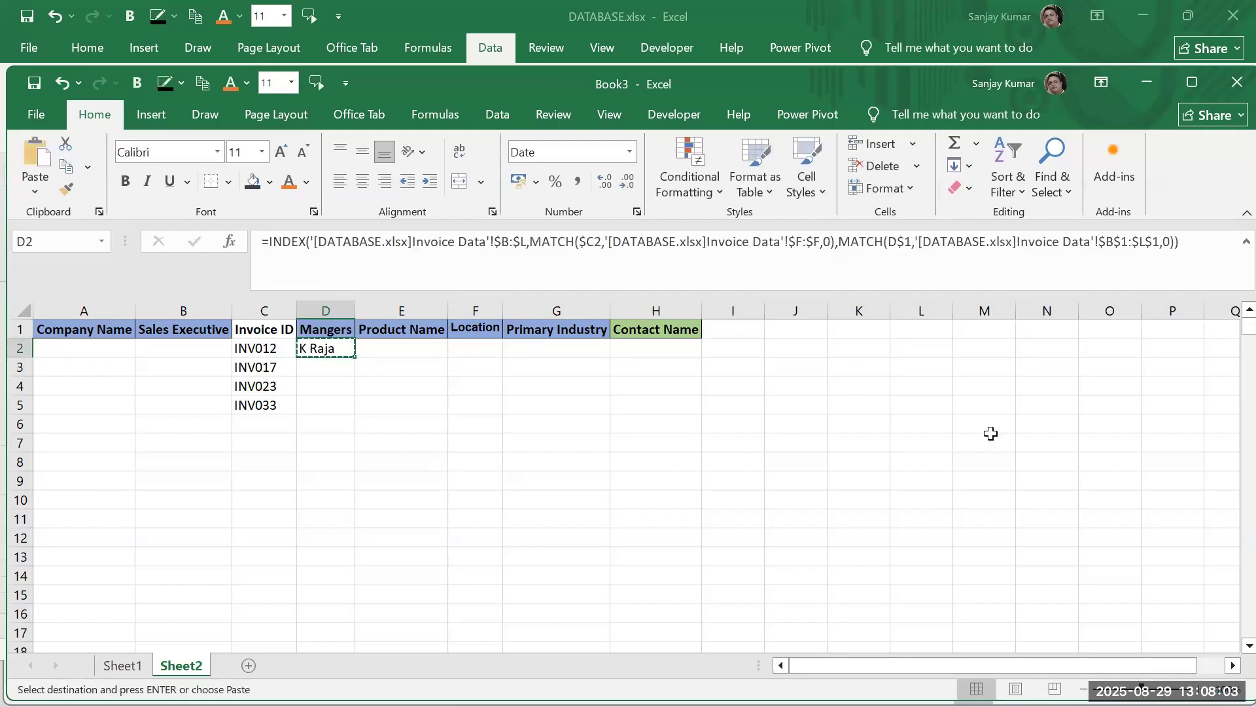
key("shift+Down")
key("shift+Down")
key("shift+Down")
key("shift+Right")
key("shift+Right")
key("shift+Right")
key("shift+Right")
key("ctrl+v")
Paste the same lookup formula into A2:B5 under the Company Name and Sales Executive headers
key("Left")
key("Left")
key("Left")
key("shift+Right")
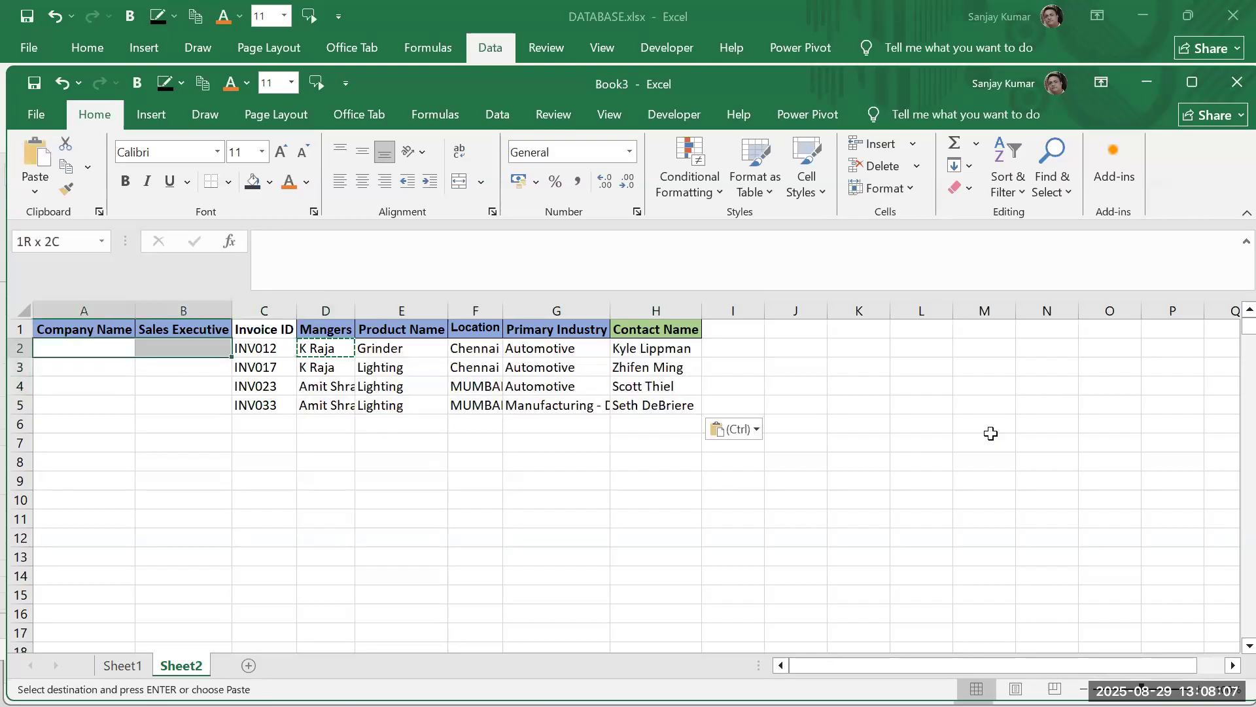
key("shift+Down")
key("shift+Down")
key("shift+Down")
key("ctrl+v")
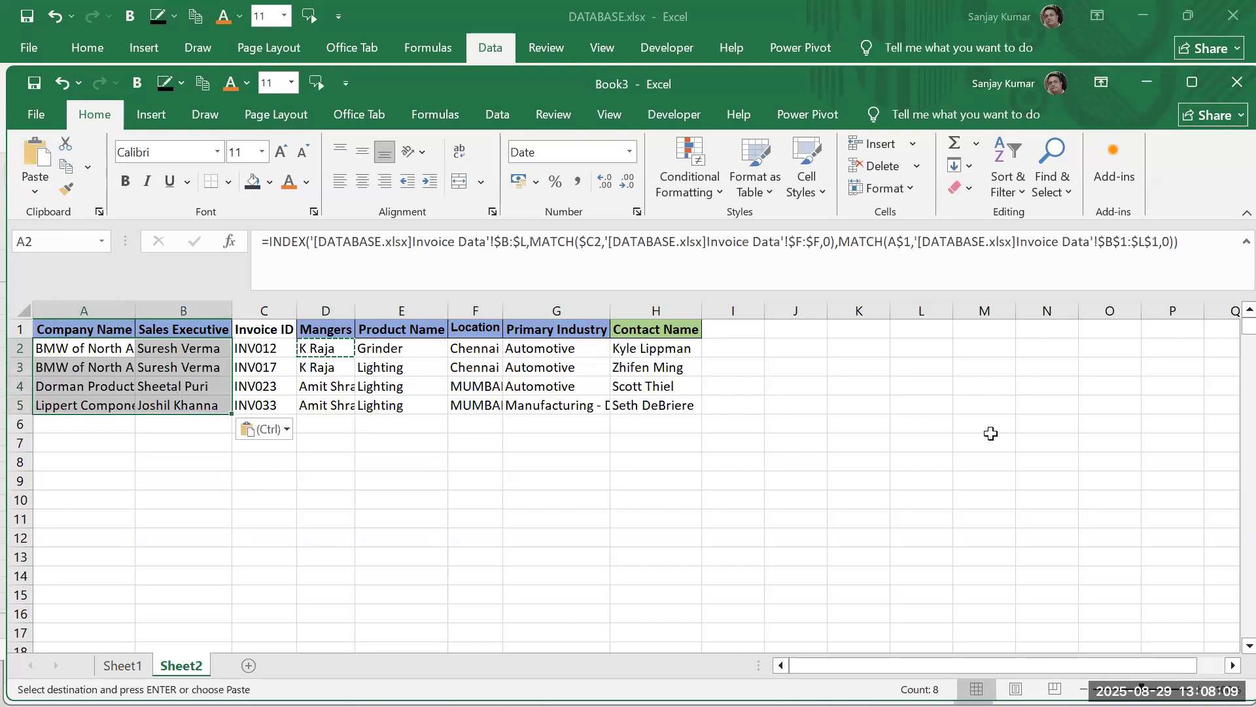
Autofit columns A through H to their contents and clear the copy selection
mouse_move(120, 309)
left_mouse_down()
mouse_move(655, 325)
mouse_move(694, 306)
mouse_move(98, 310)
left_mouse_up()
left_click(692, 310)
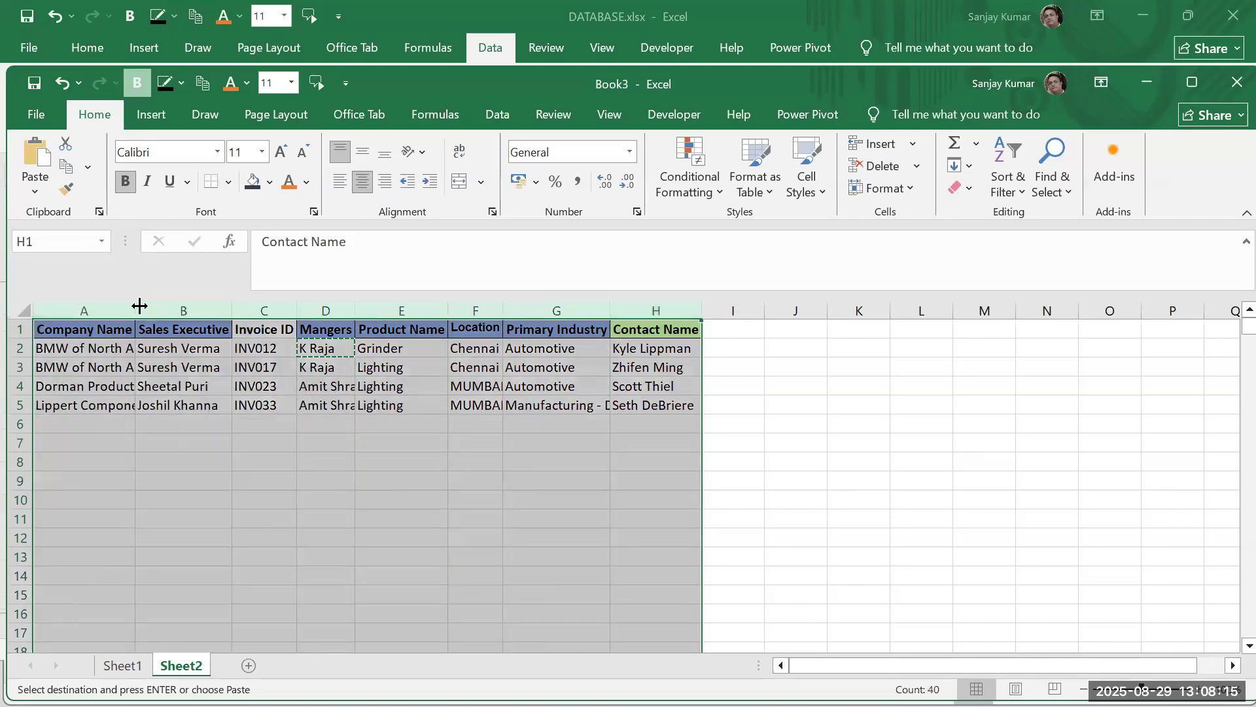
double_click(135, 311)
left_click(309, 386)
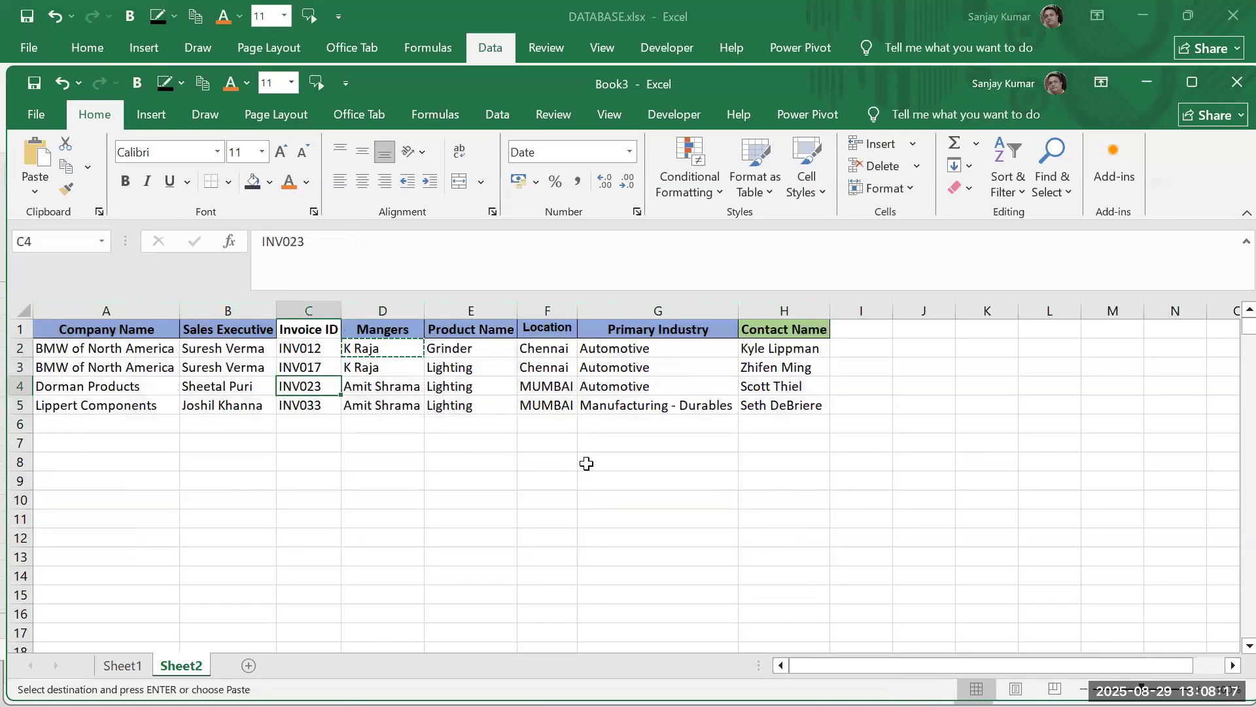
key("Escape")
left_click_drag(108, 354, 101, 406)
left_click_drag(206, 350, 204, 405)
left_click_drag(375, 354, 791, 411)
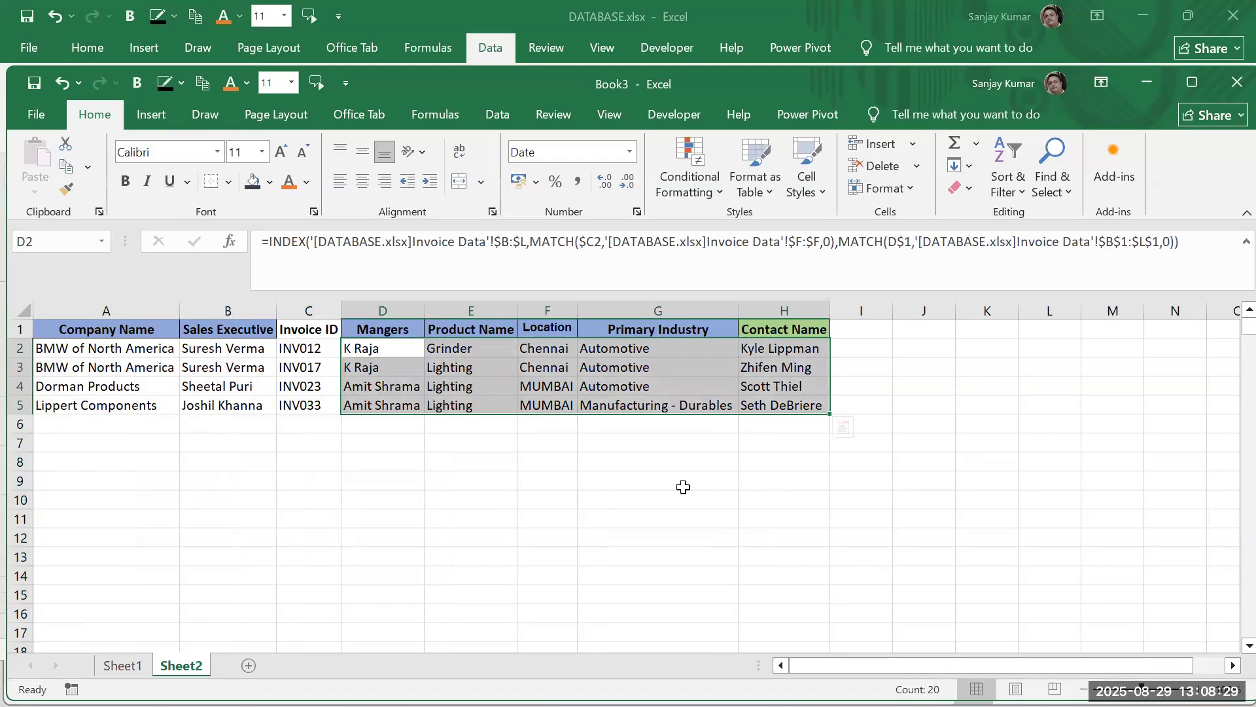
key("alt+Tab")
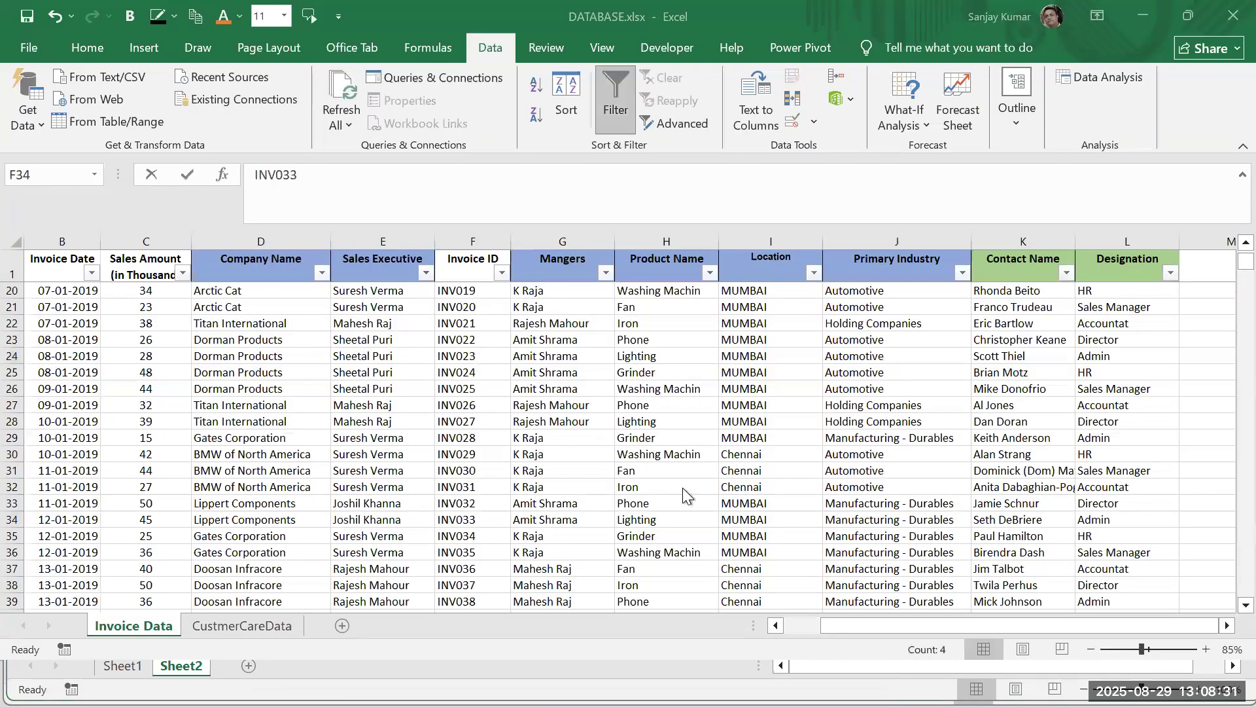
key("alt+Tab")
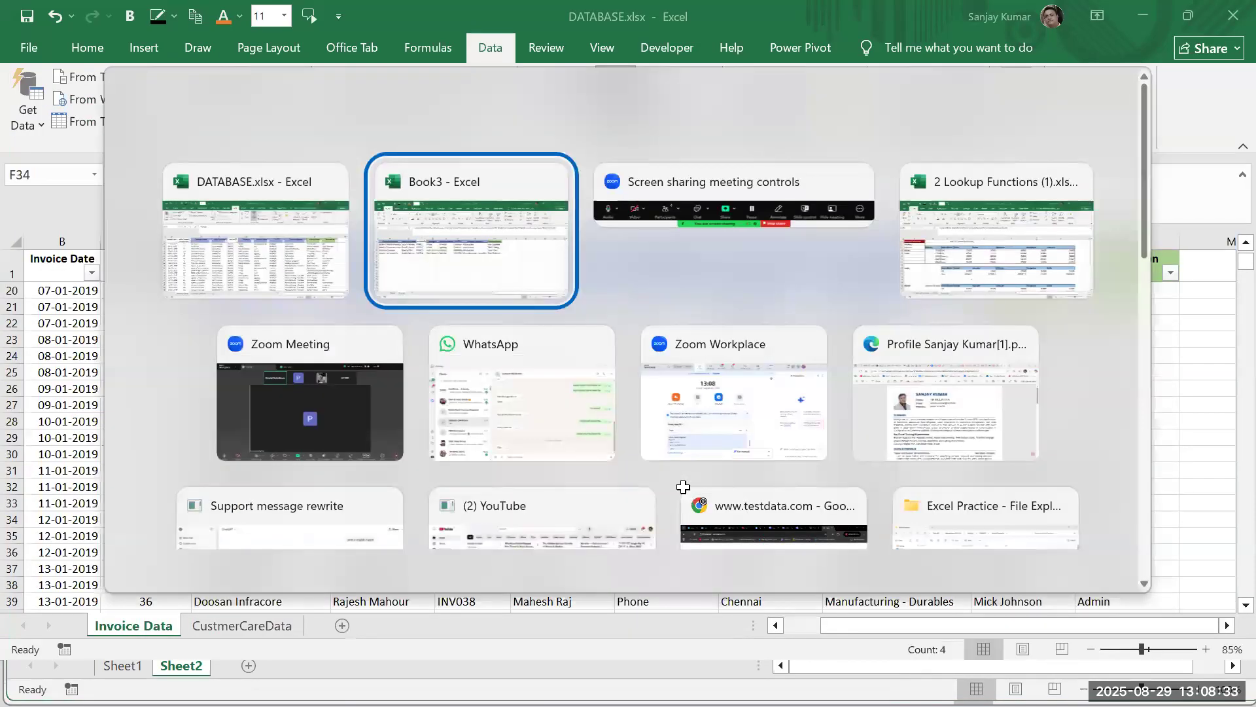
Switch to the 2 Lookup Functions (1).xlsx workbook and examine the price table's Kolkata column, the empty column I and the range C3:I8
key("alt+Tab")
key("alt+Tab")
key("alt+Tab")
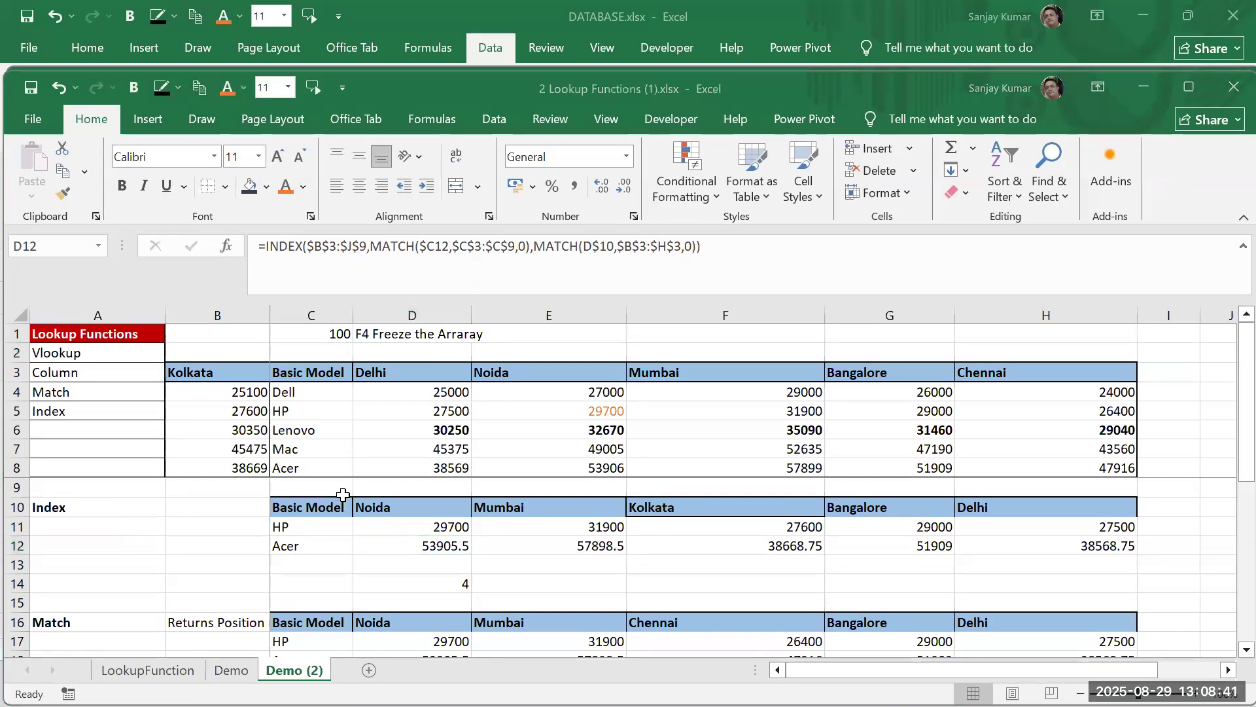
key("alt+Tab")
key("alt+Tab")
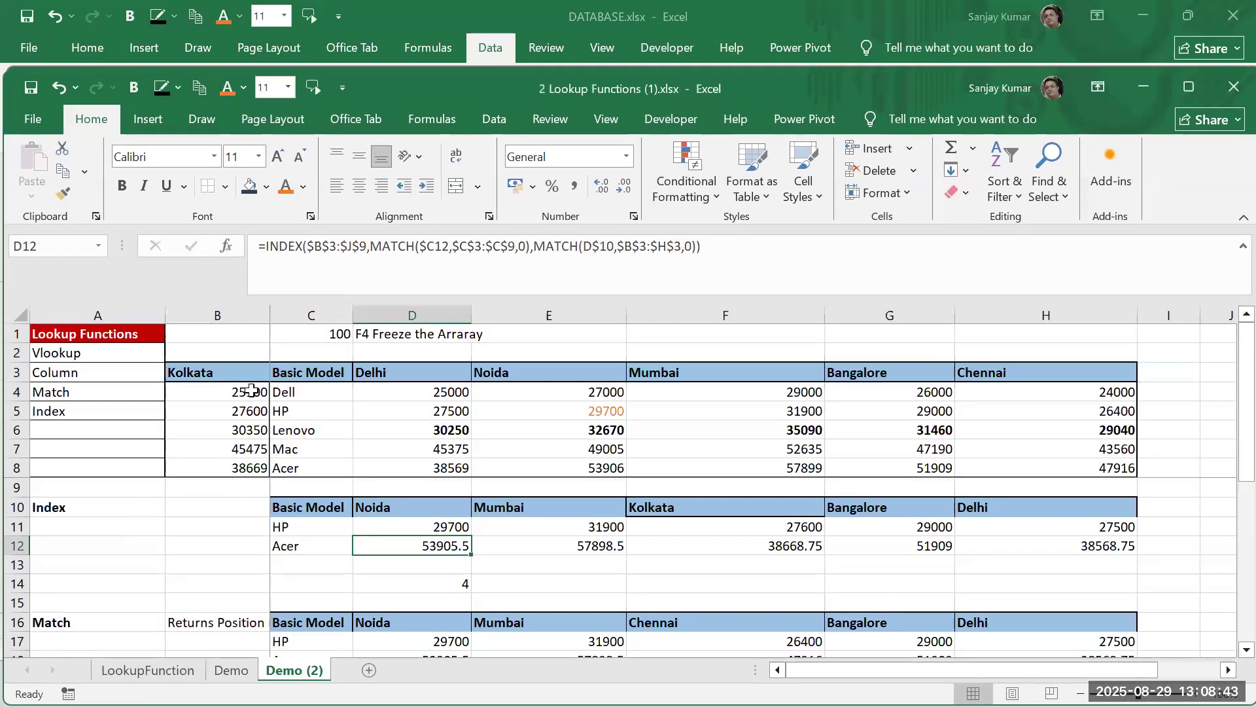
left_click(225, 374)
left_click(230, 315)
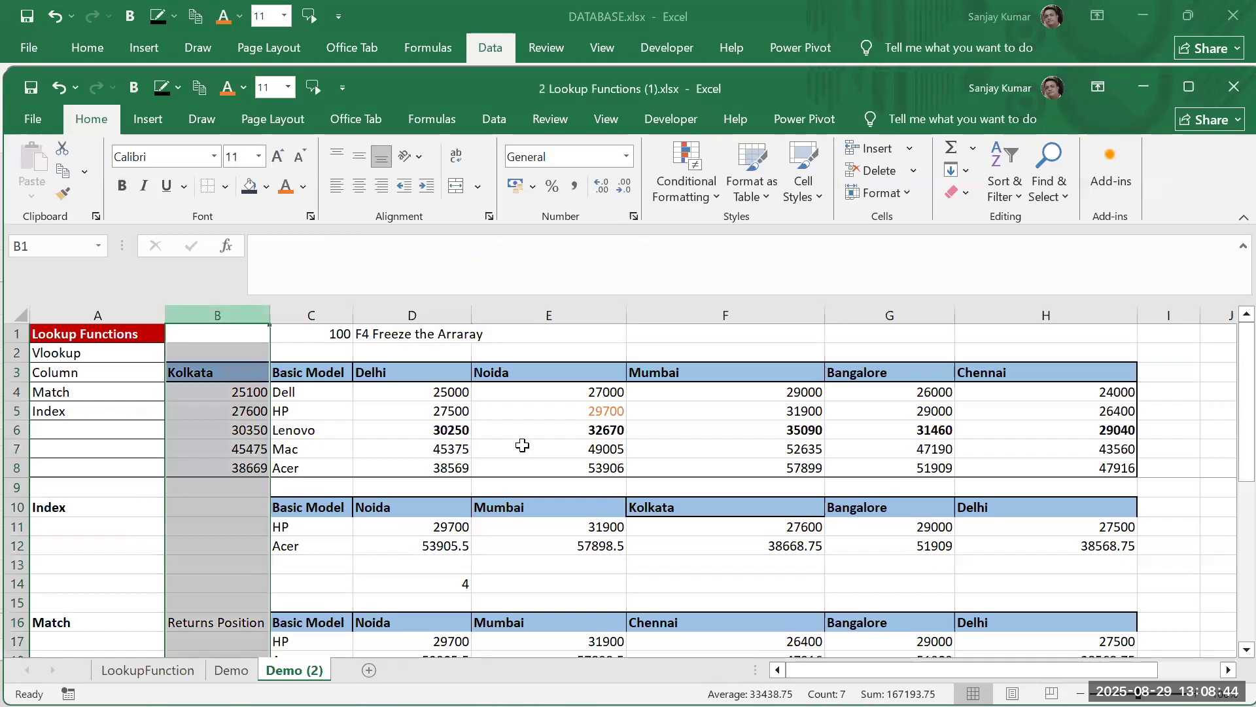
left_click(1149, 374)
left_click_drag(1155, 398, 1166, 466)
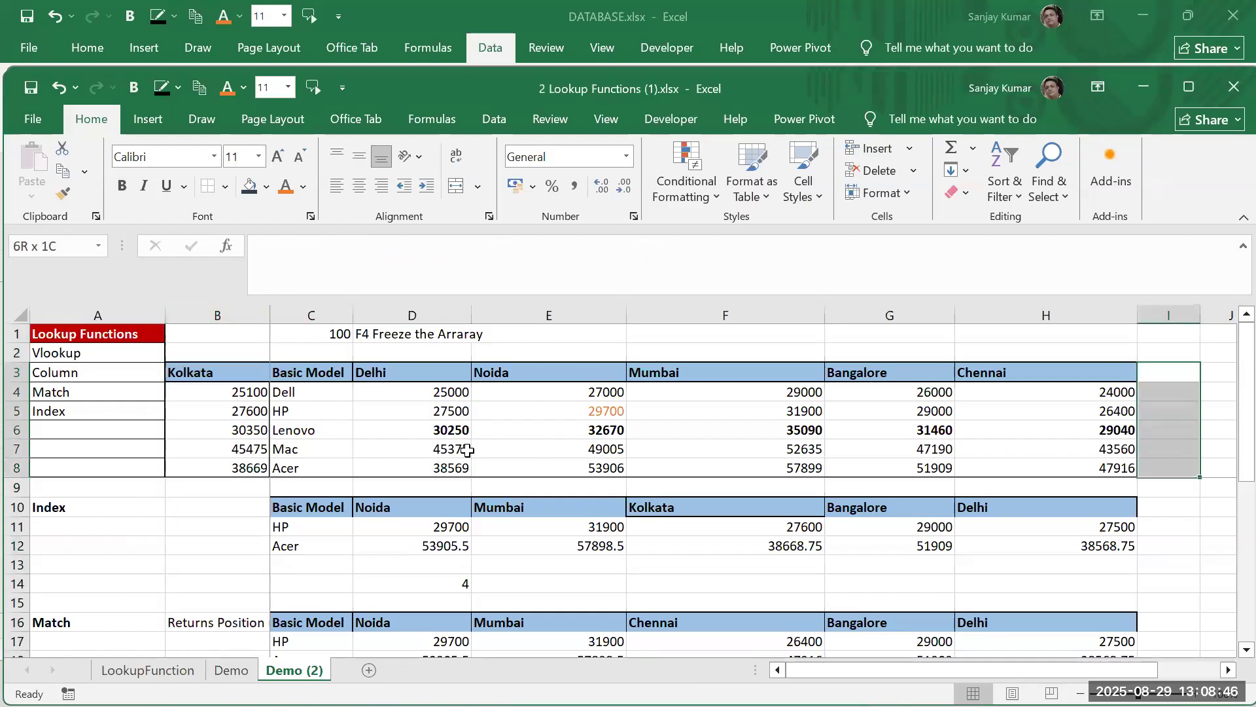
left_click(340, 374)
left_click_drag(339, 437, 1176, 461)
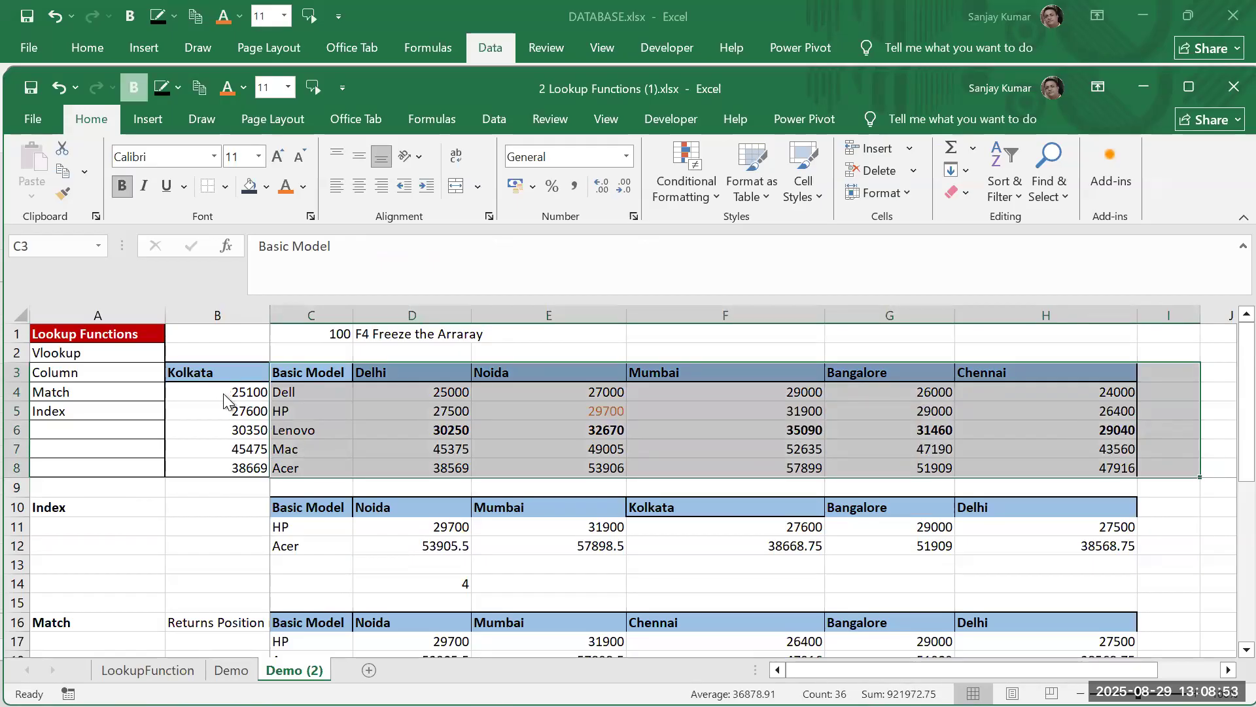
Switch to DATABASE.xlsx and move the Invoice ID column F of the Invoice Data sheet to before column A
key("alt+Tab")
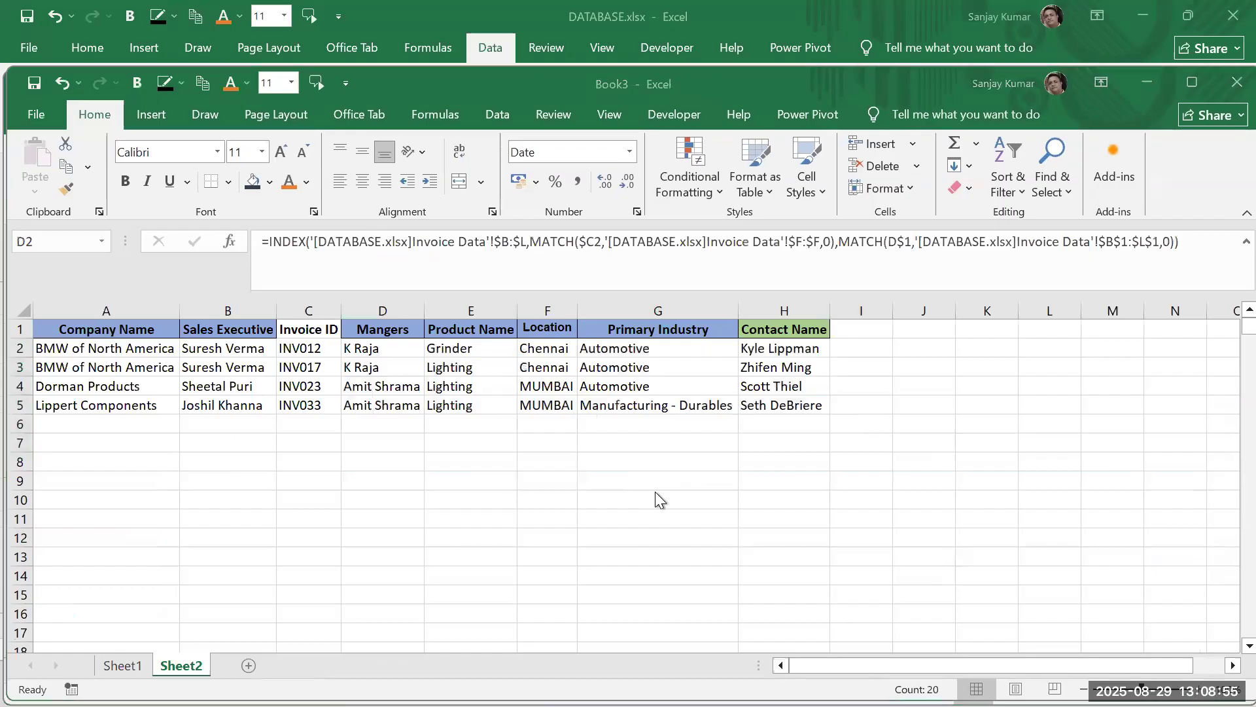
key("alt+Tab+Tab")
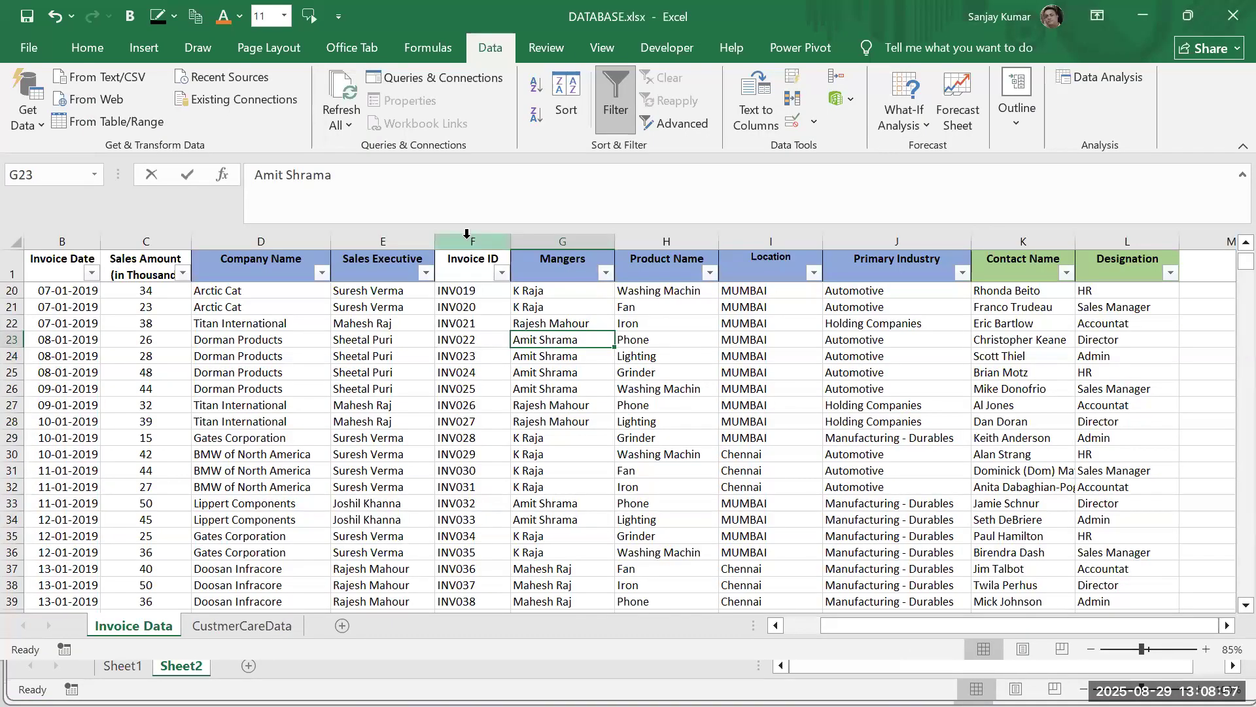
left_click(467, 234)
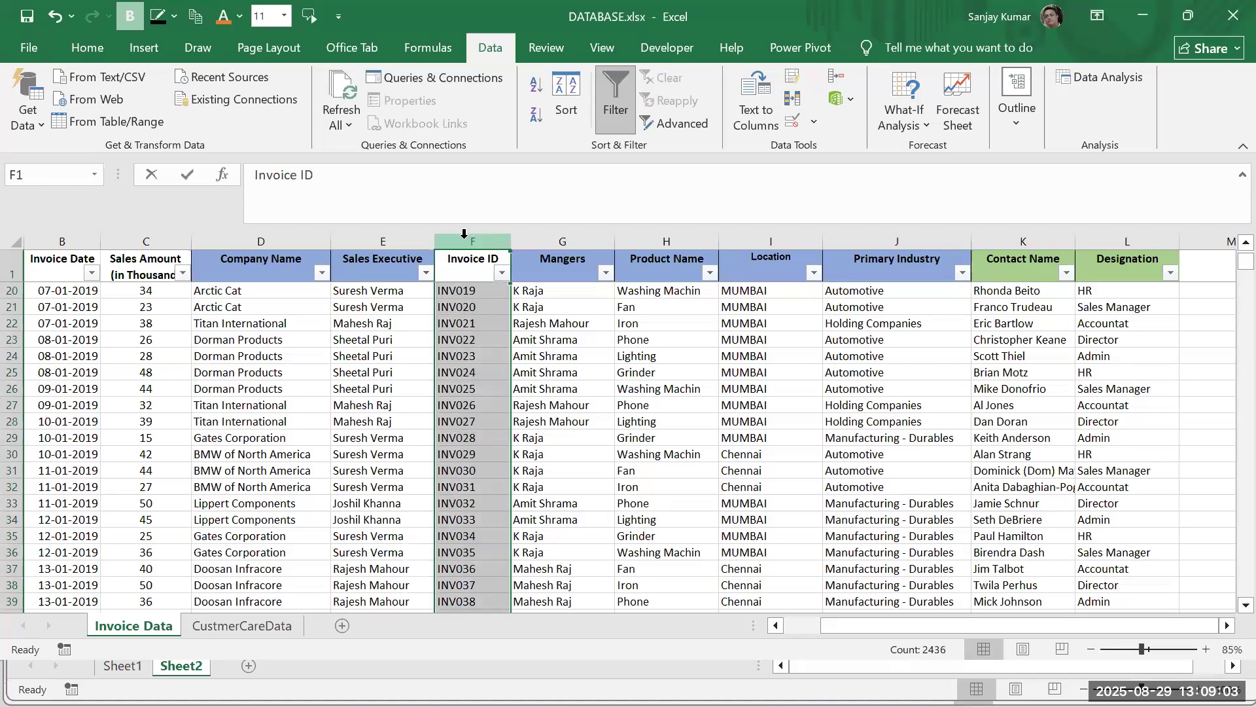
key("ctrl+c")
left_click_drag(910, 626, 650, 622)
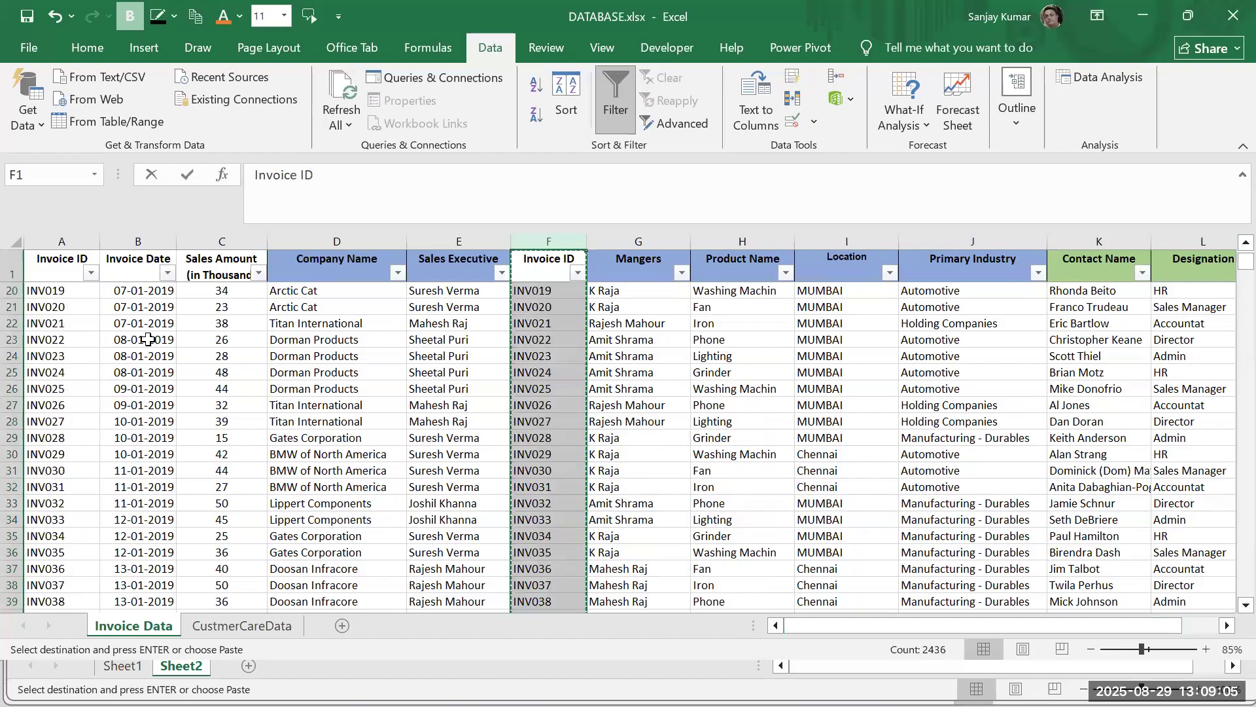
left_click(78, 242)
right_click(88, 246)
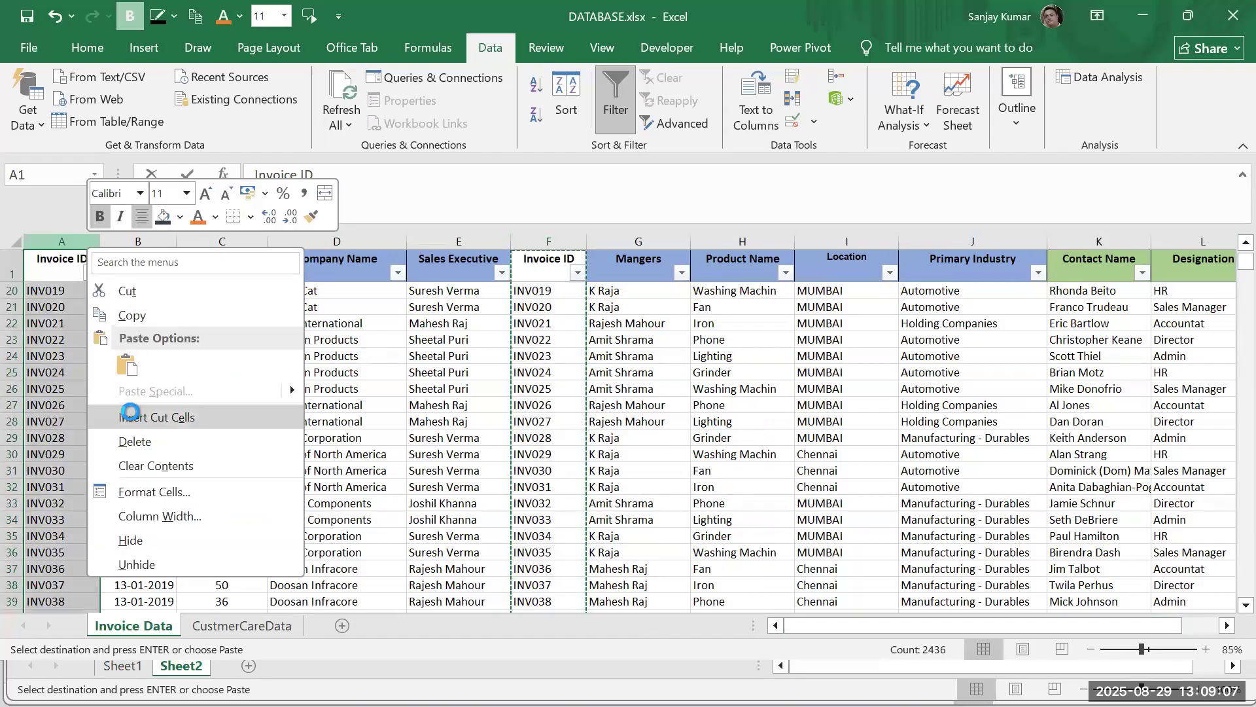
left_click(130, 417)
left_click(67, 238)
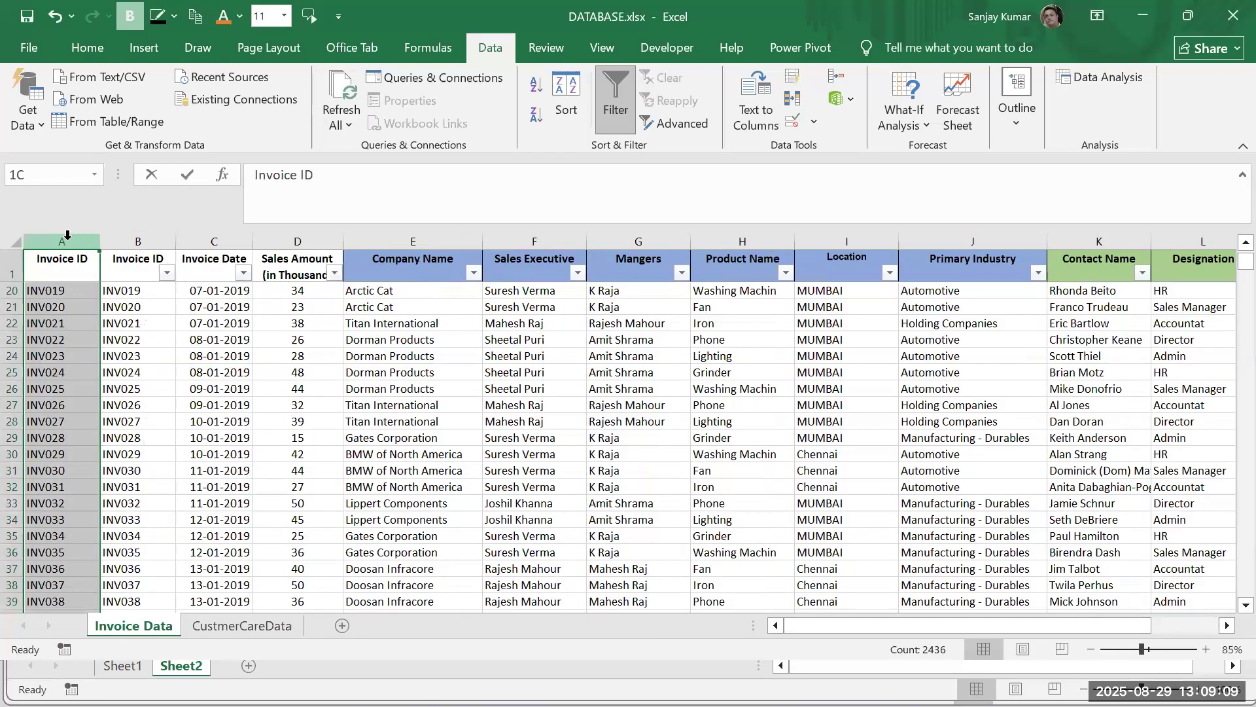
left_click_drag(474, 254, 785, 319)
left_click(662, 373)
left_click_drag(642, 670, 590, 656)
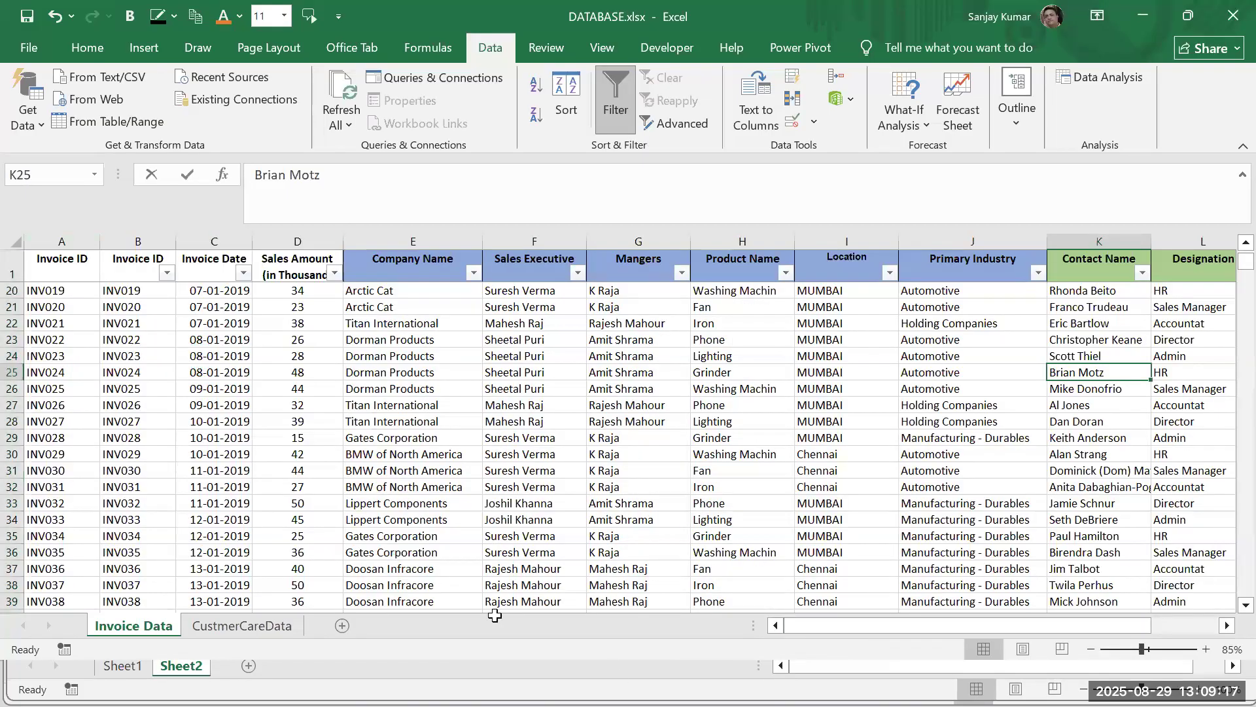
Delete the duplicate Invoice ID column B from the Invoice Data sheet
left_click(143, 243)
right_click(143, 243)
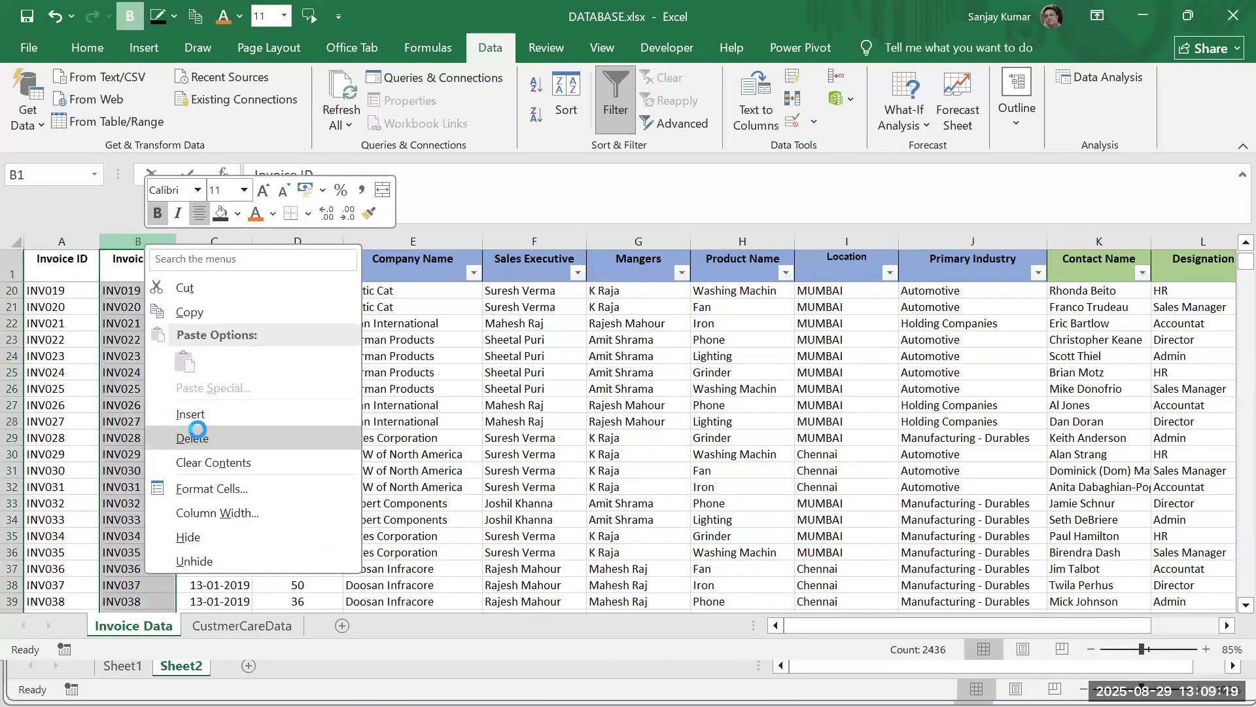
left_click(196, 437)
left_click(263, 375)
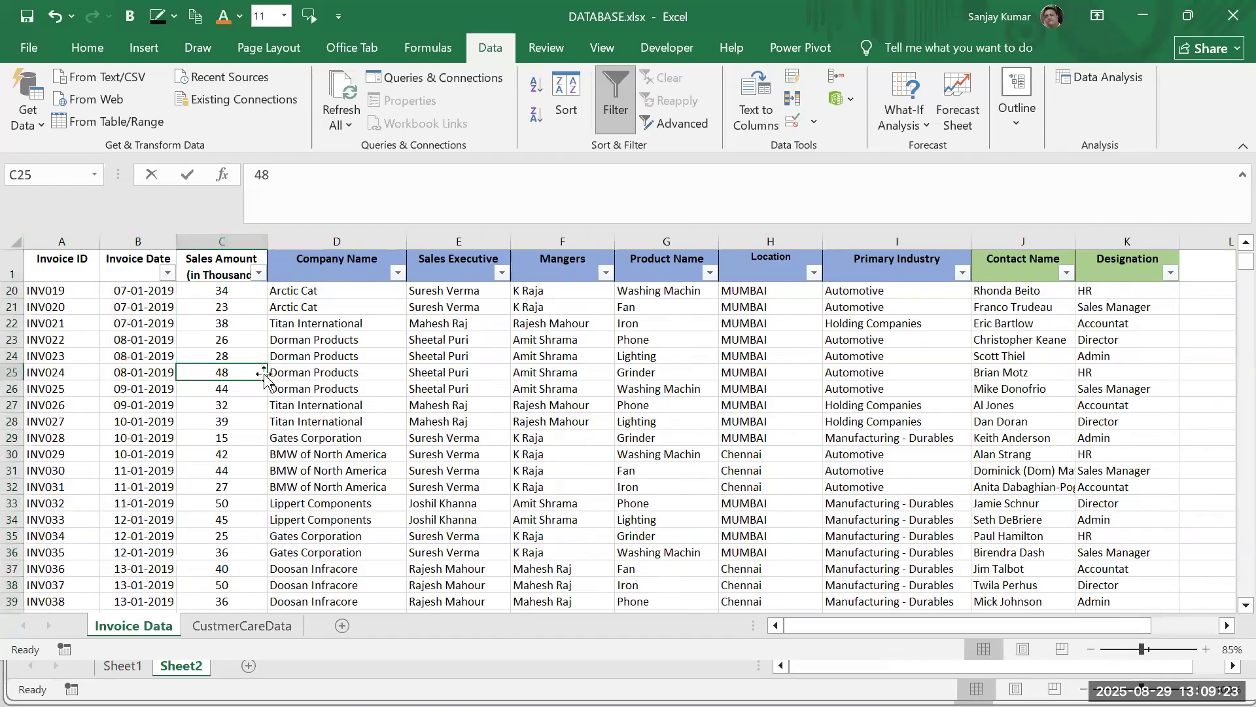
Switch to the 2 Lookup Functions (1).xlsx workbook and clear the formulas in D11:H12 of the Index table
key("alt+Tab")
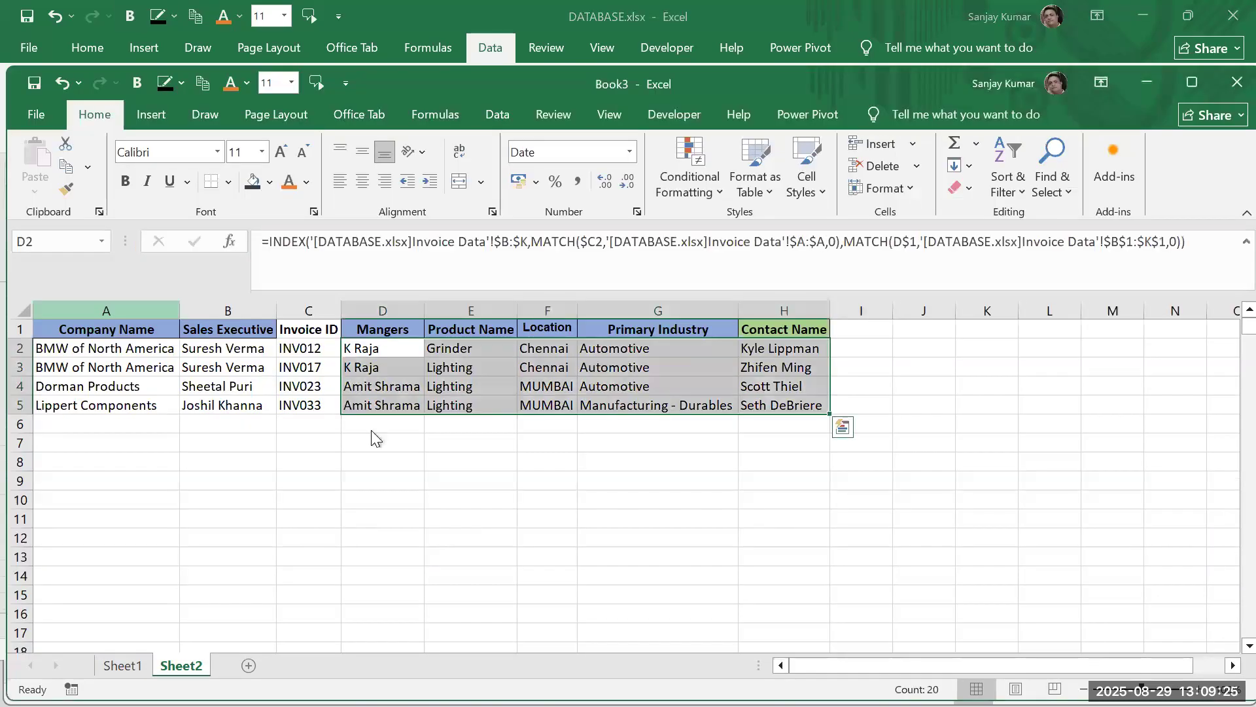
key("alt+Tab")
key("alt+Tab")
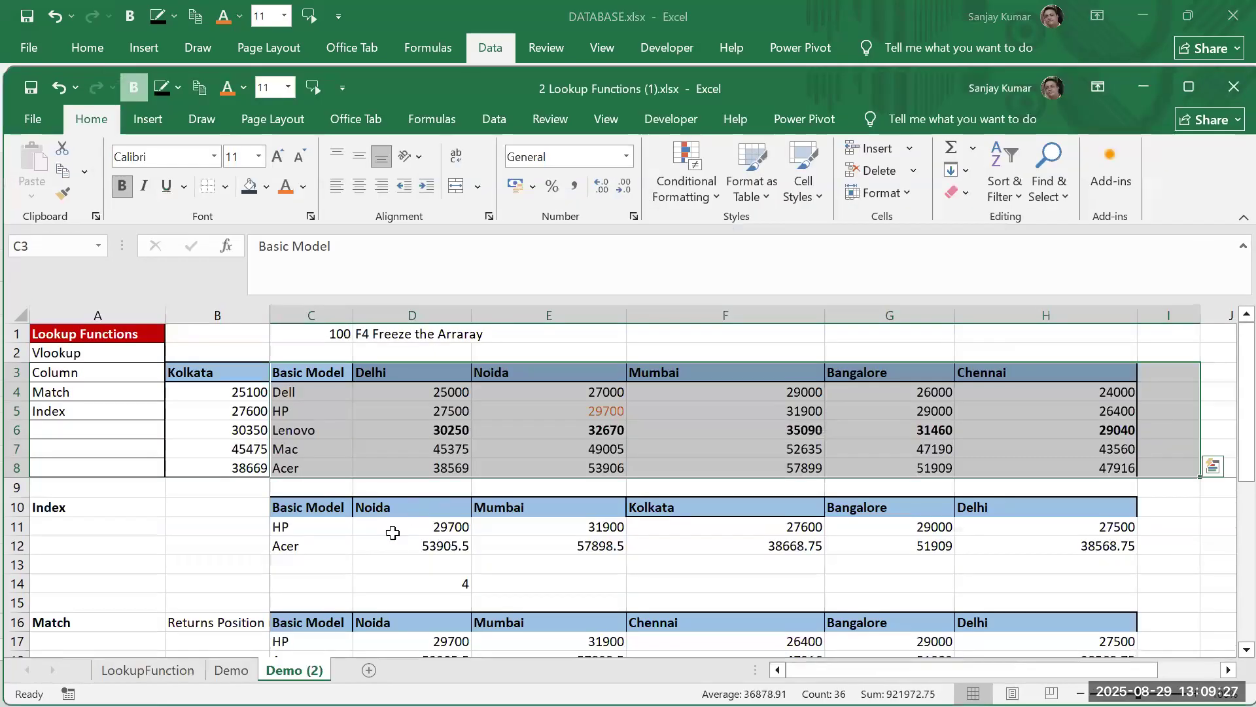
left_click(393, 533)
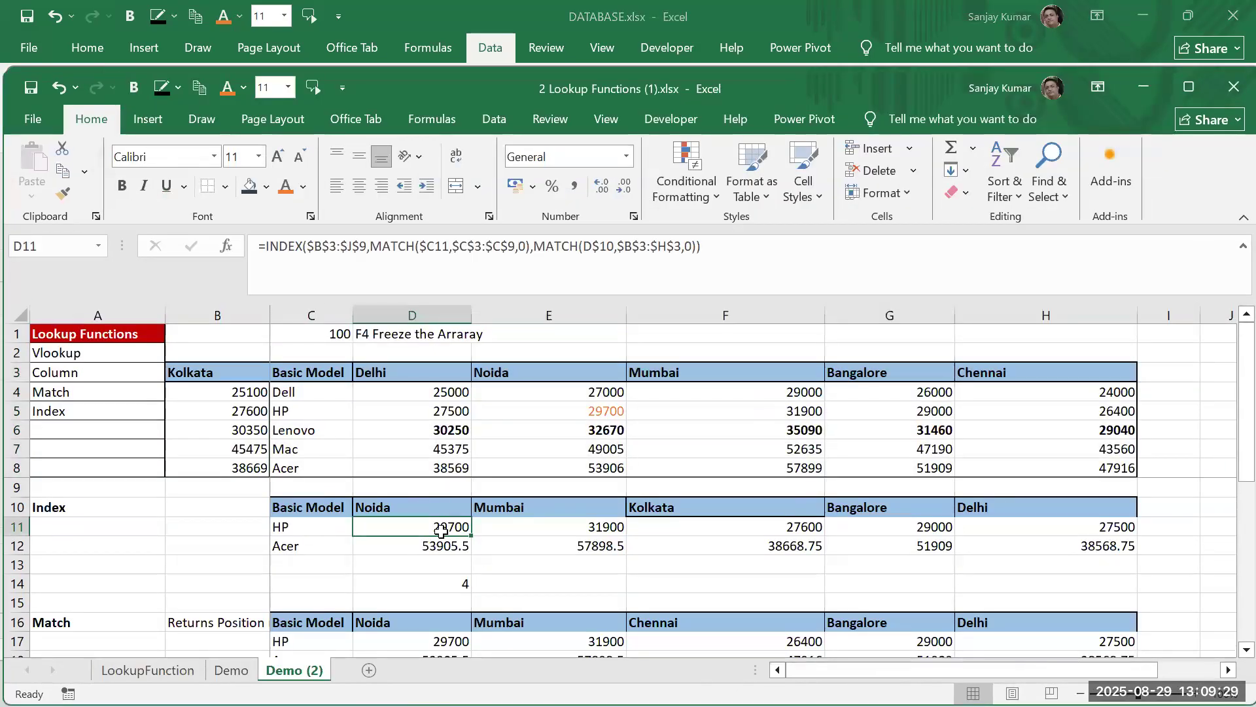
left_click_drag(445, 526, 1090, 537)
key("BackSpace")
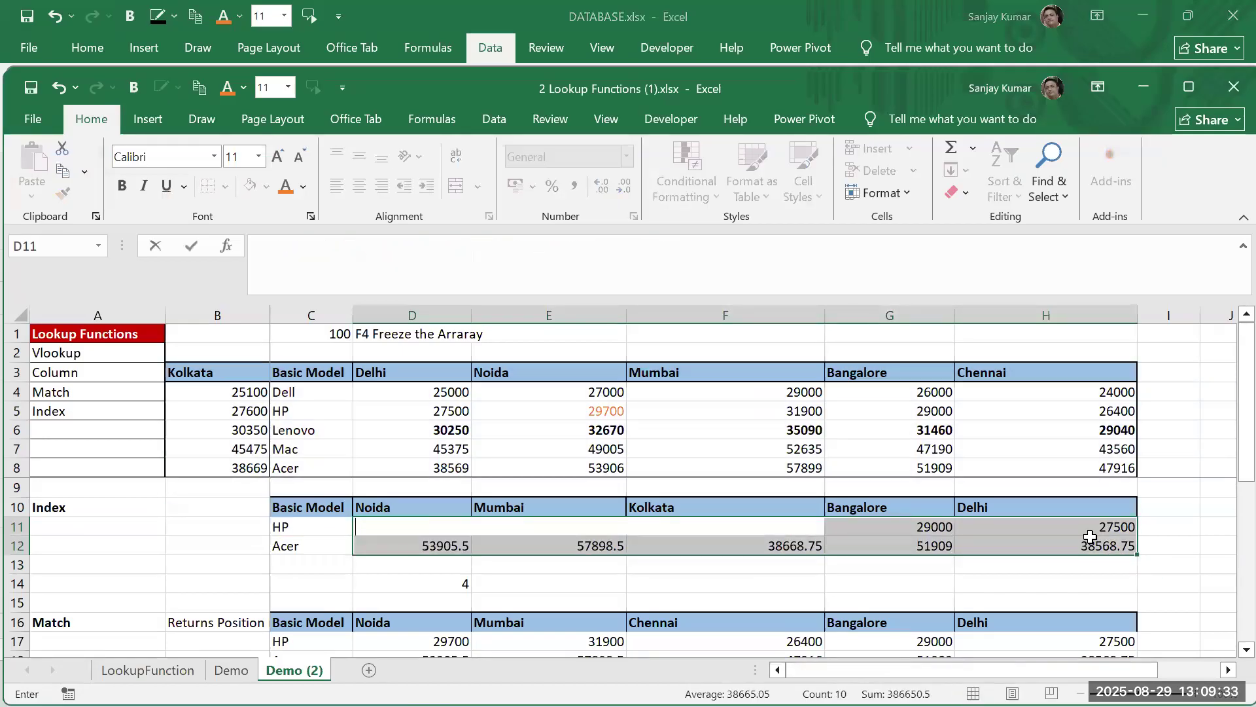
key("ctrl+Return")
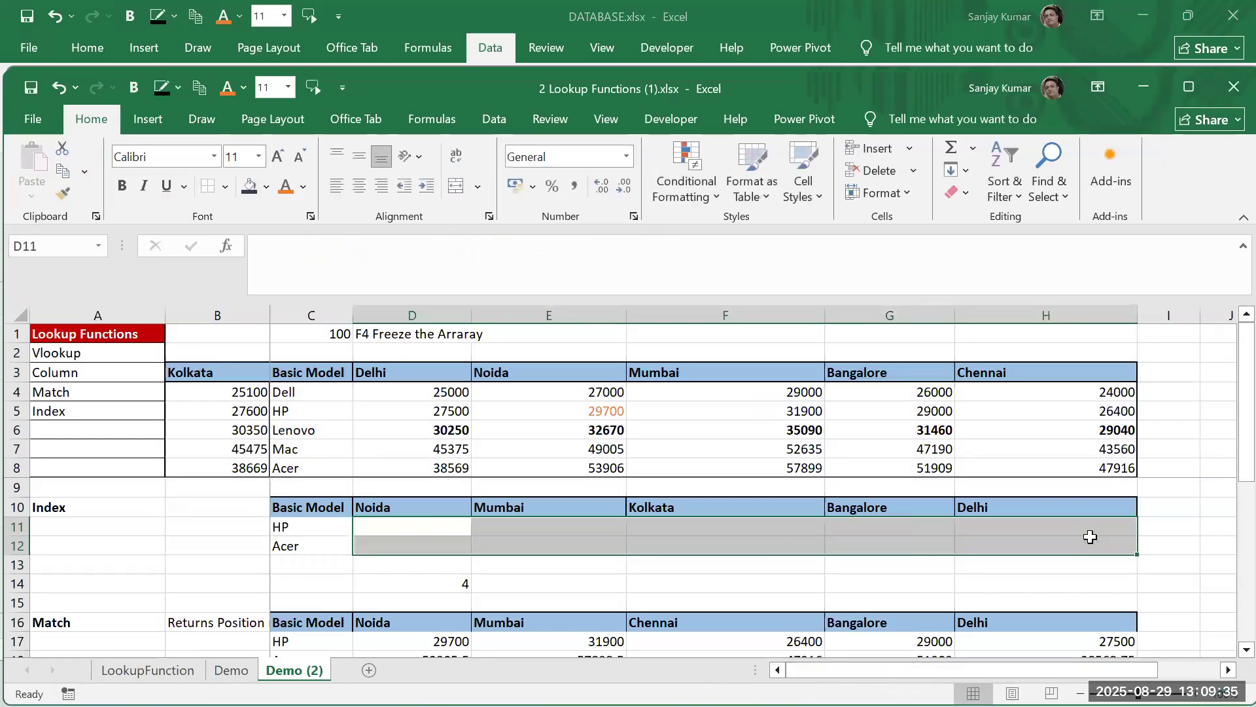
Name the whole price table range B3:H8 PRNG
mouse_move(225, 373)
left_mouse_down()
mouse_move(222, 432)
mouse_move(1004, 422)
mouse_move(1110, 462)
left_mouse_up()
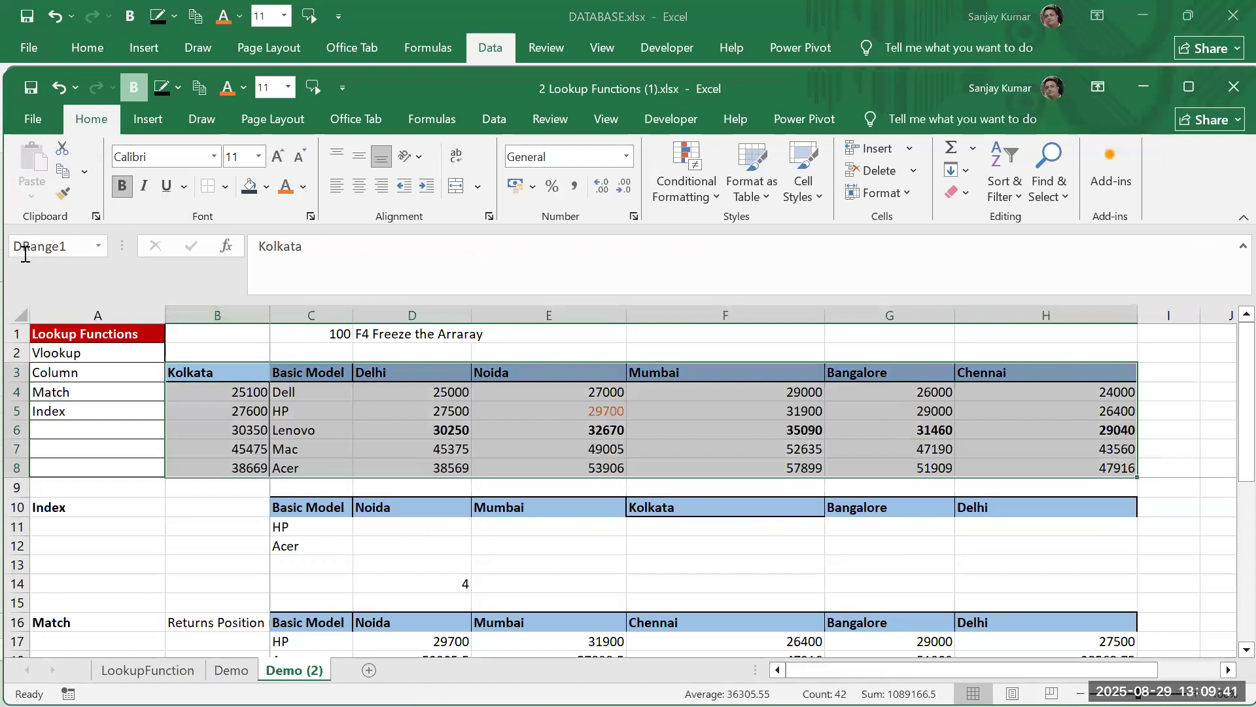
left_click(66, 243)
type("P")
key("Escape")
Name the price table's header row B3:H3 HRNG
left_click(201, 368)
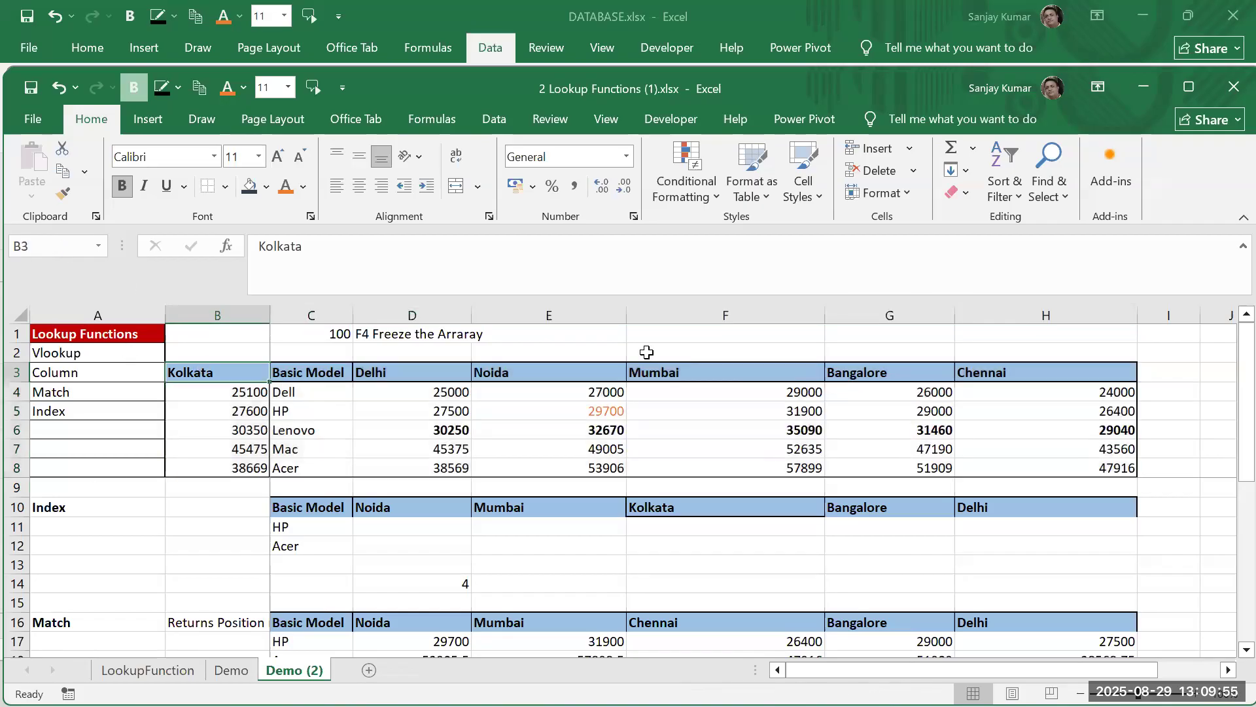
key("ctrl+shift+Right")
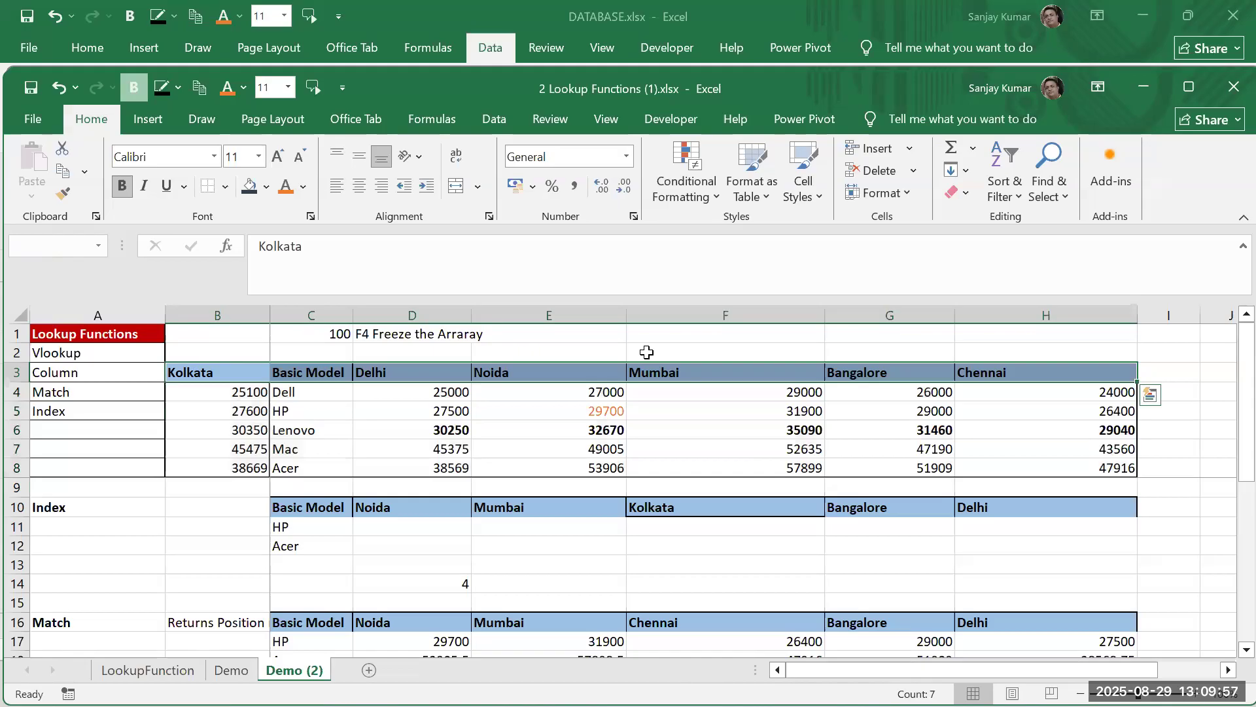
left_click(67, 253)
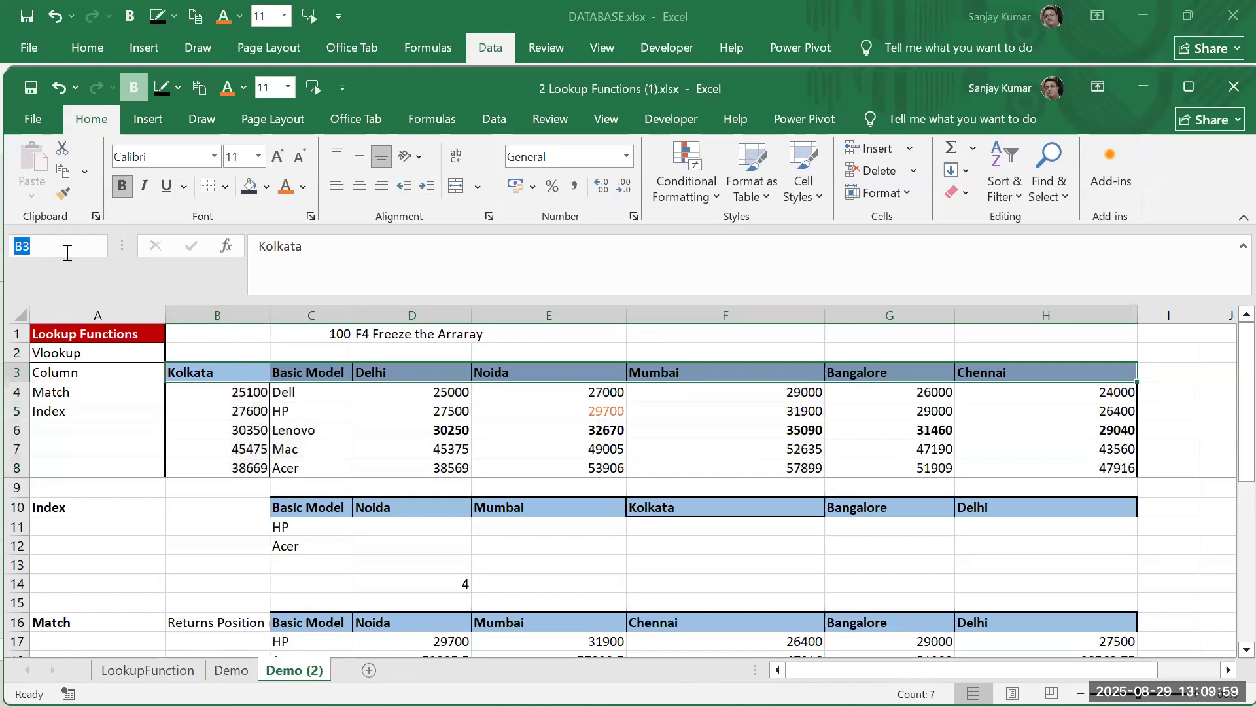
type("HRNG")
key("Return")
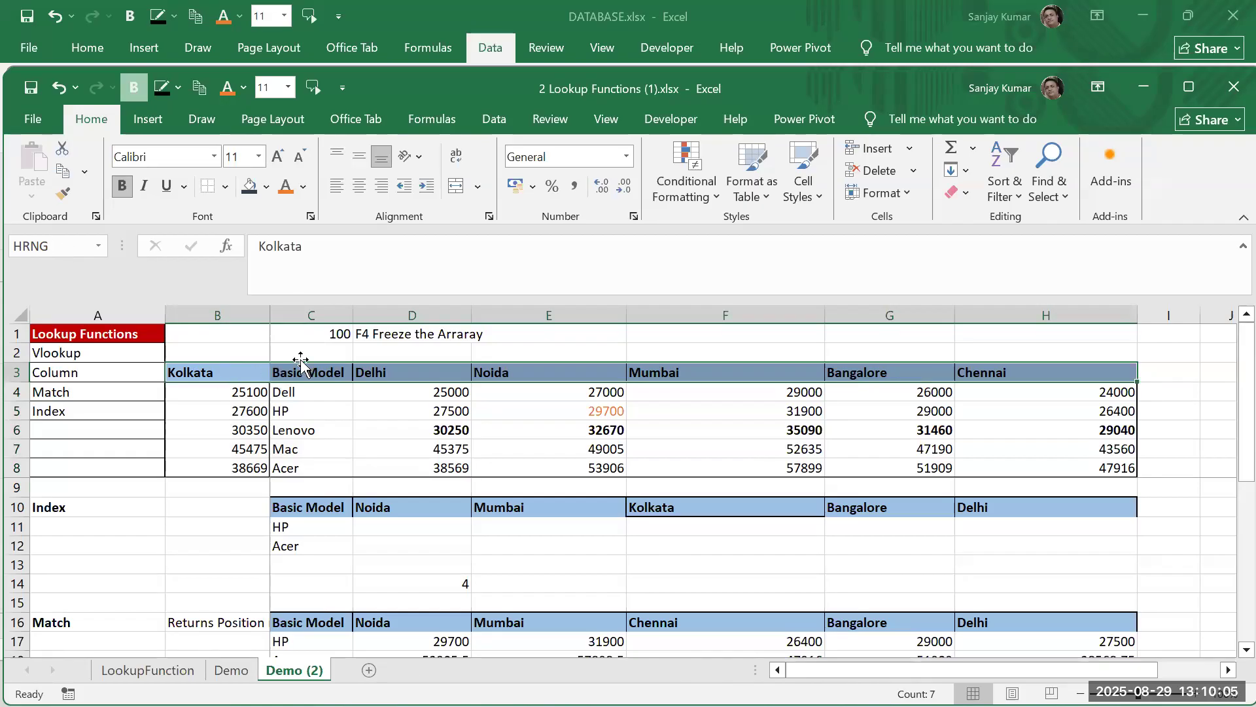
Name the Basic Model column range C3:C8 RwRng
left_click_drag(303, 373, 302, 467)
left_click(45, 244)
type("RwRng")
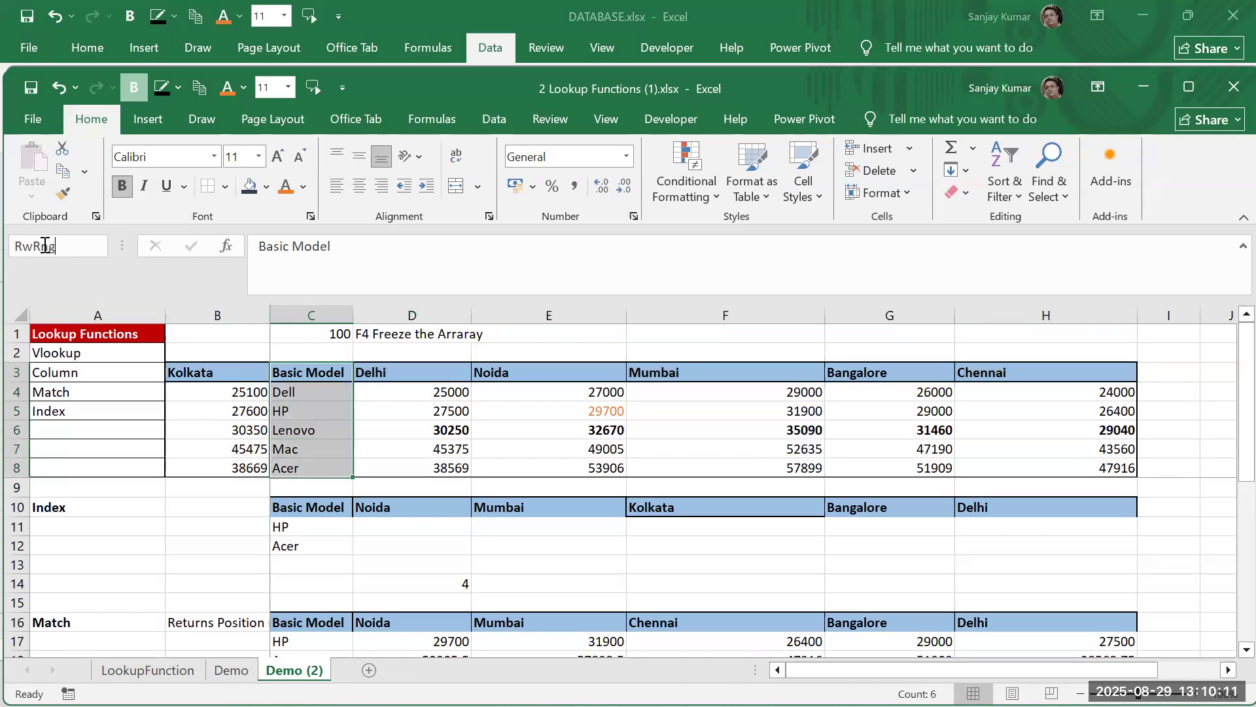
key("Return")
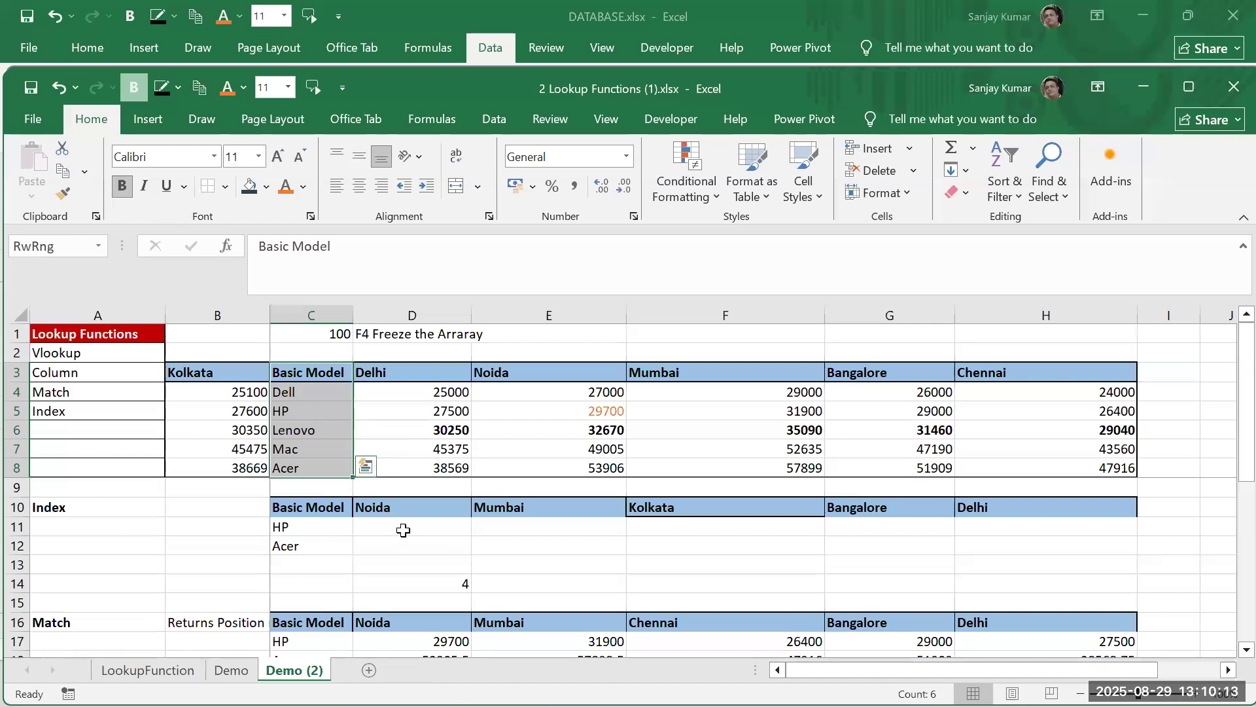
left_click(406, 536)
type("=i")
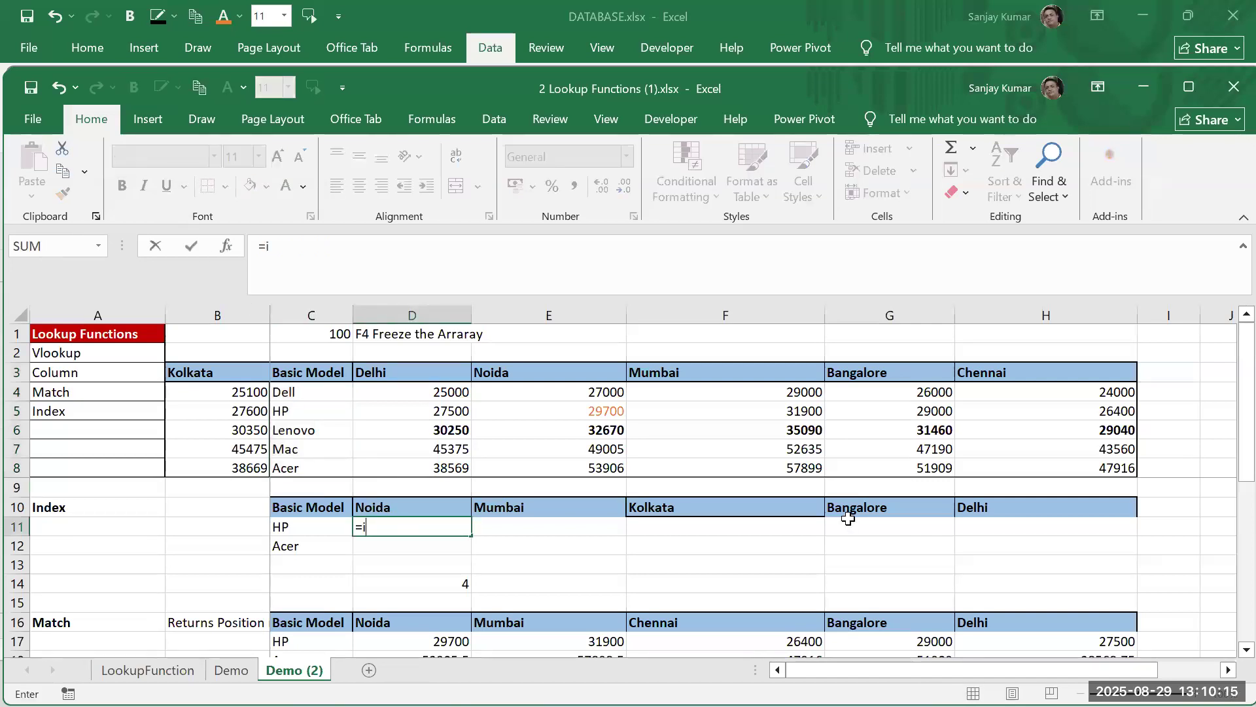
type("nd")
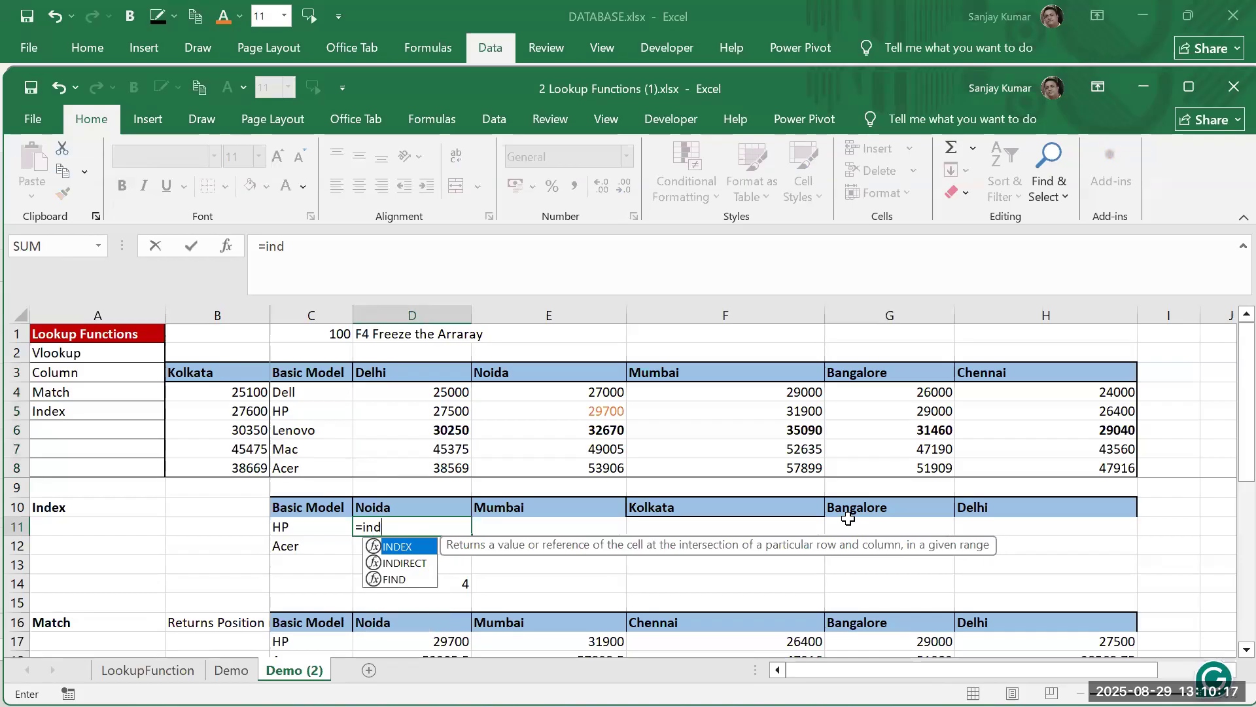
type("ex(")
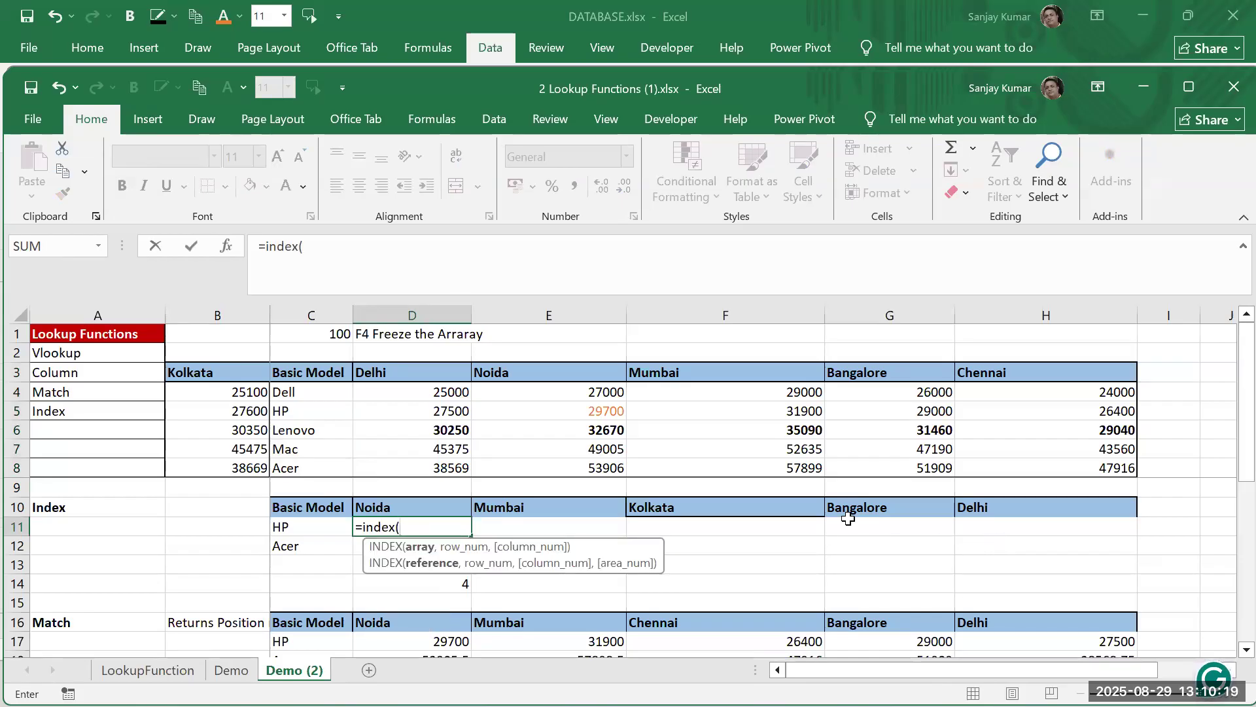
type("pr")
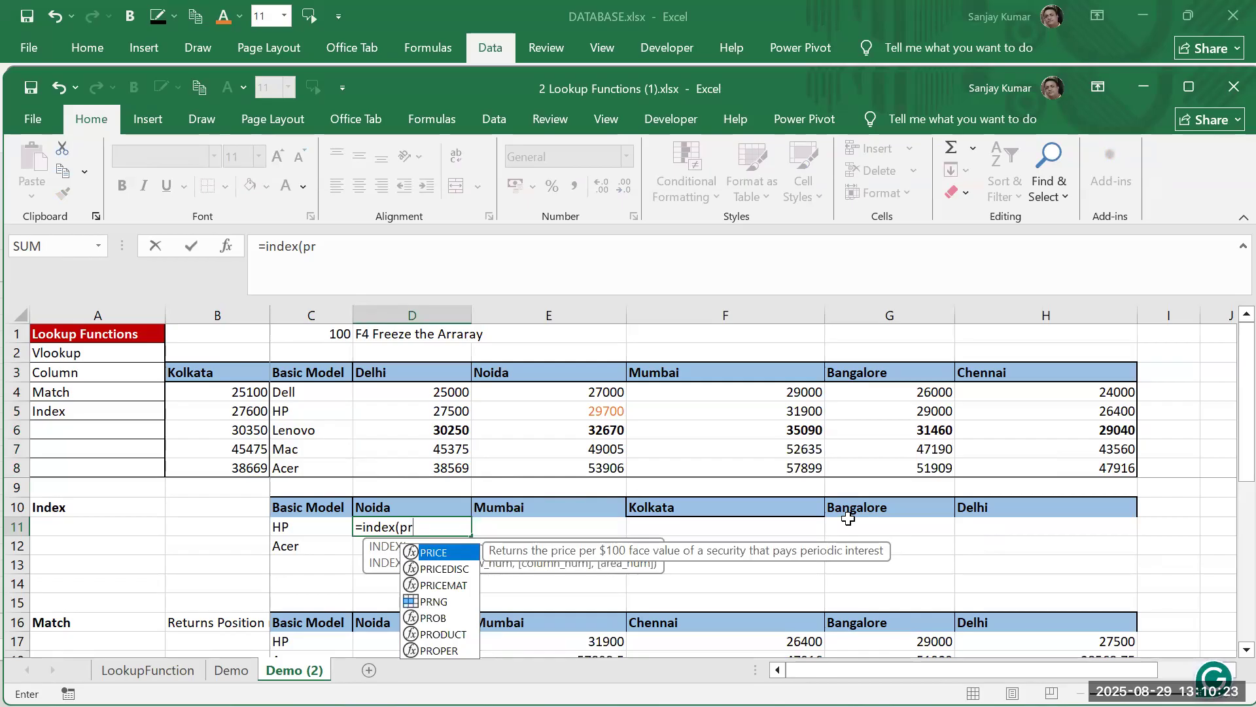
double_click(432, 602)
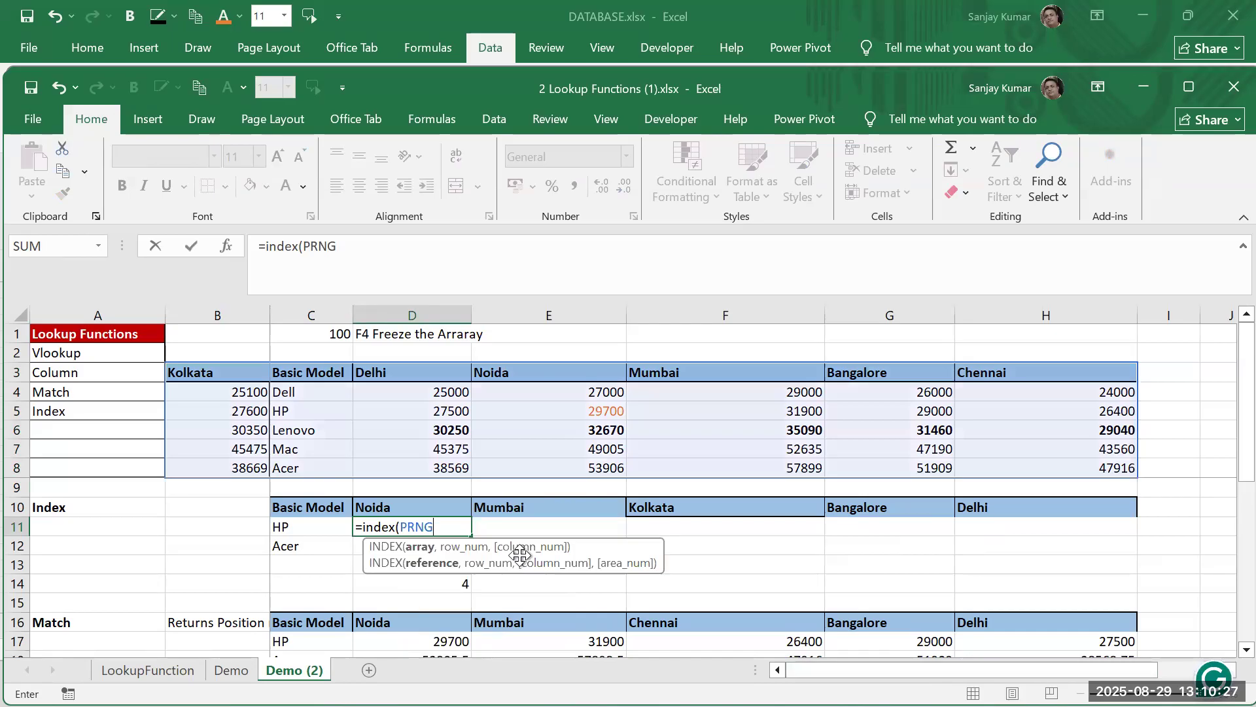
type(",")
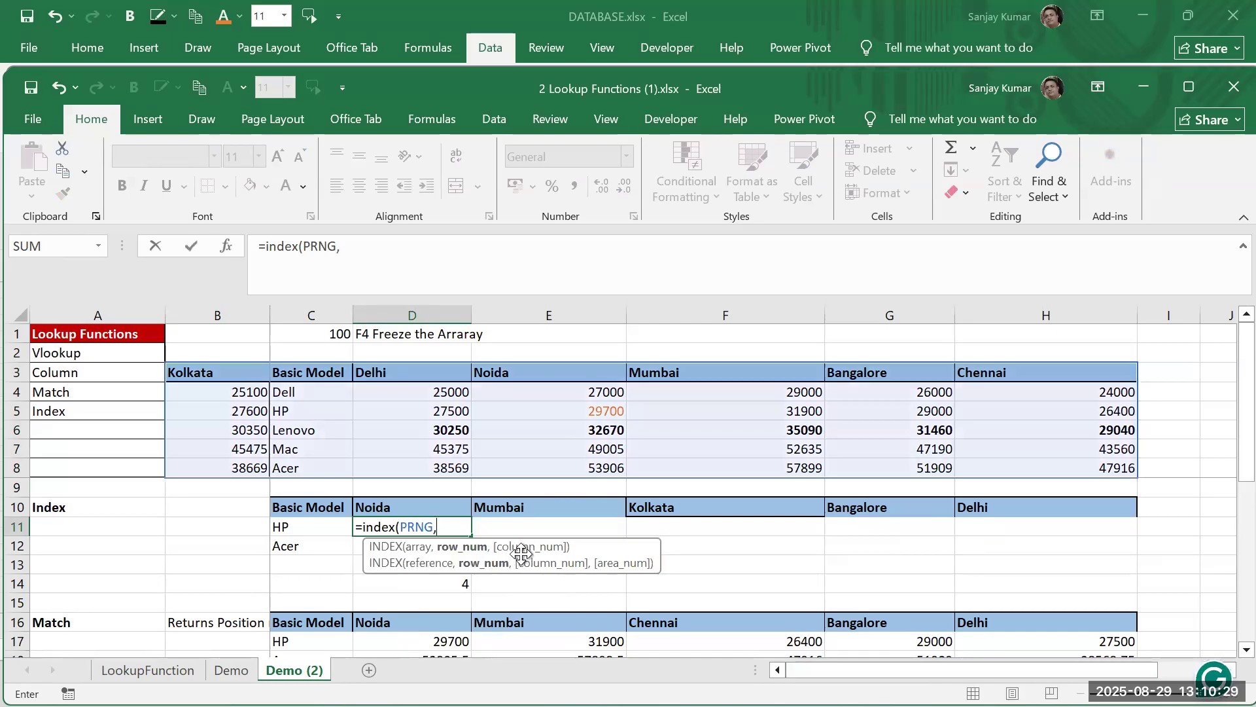
type("match")
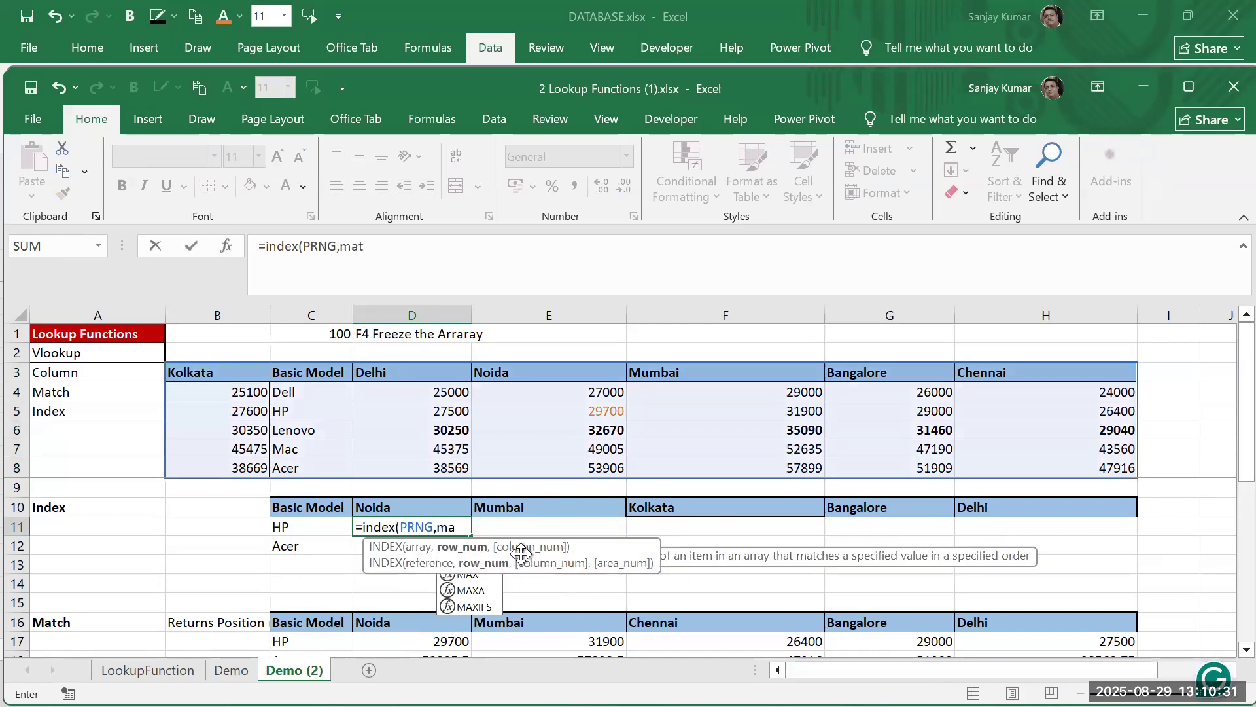
type("(")
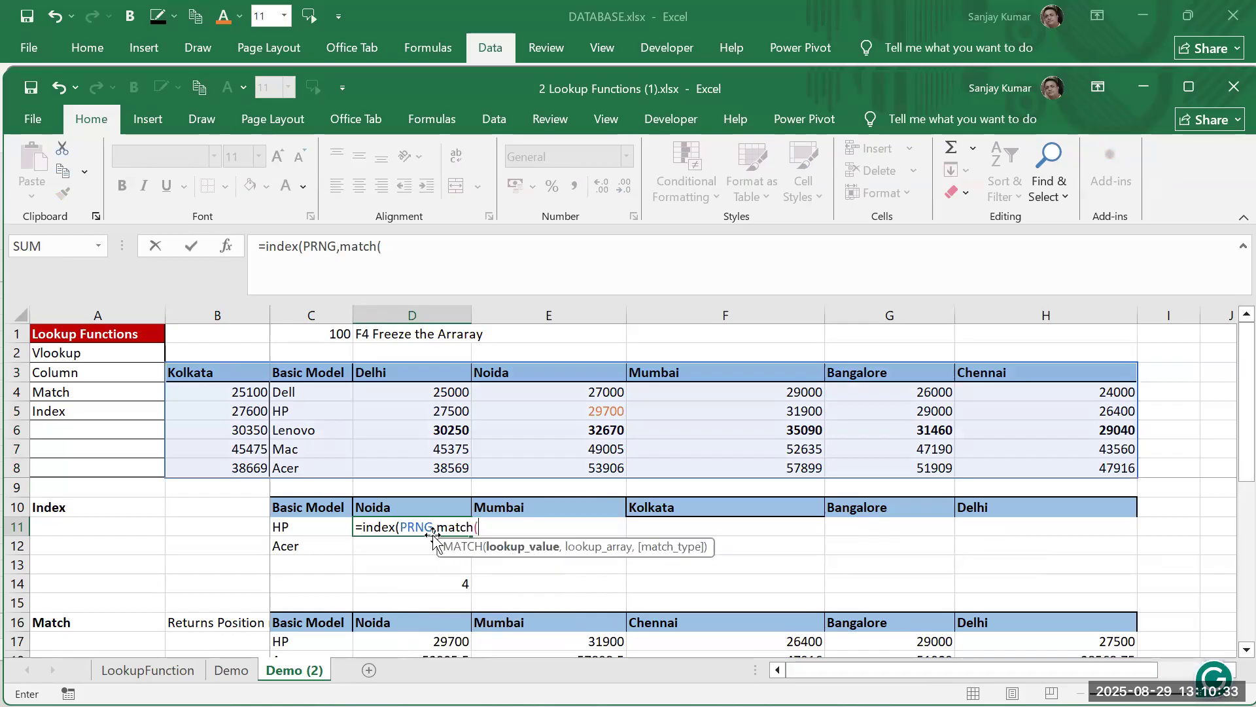
left_click(299, 527)
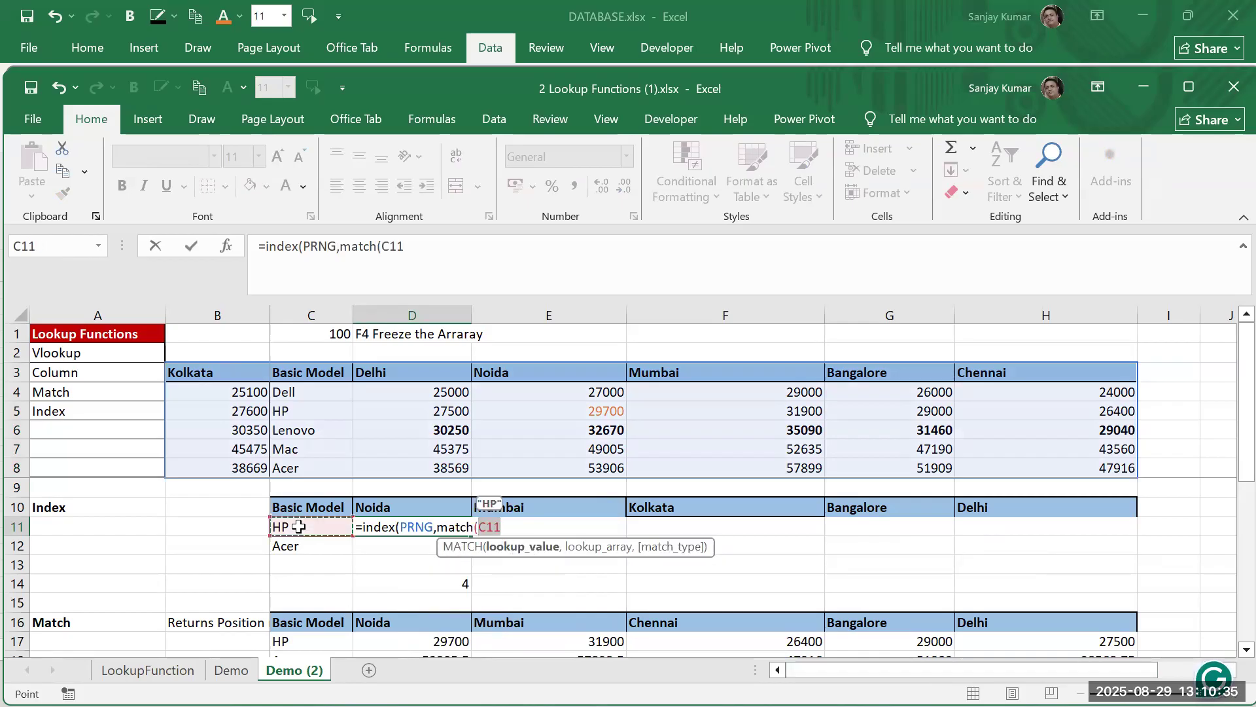
type(",r")
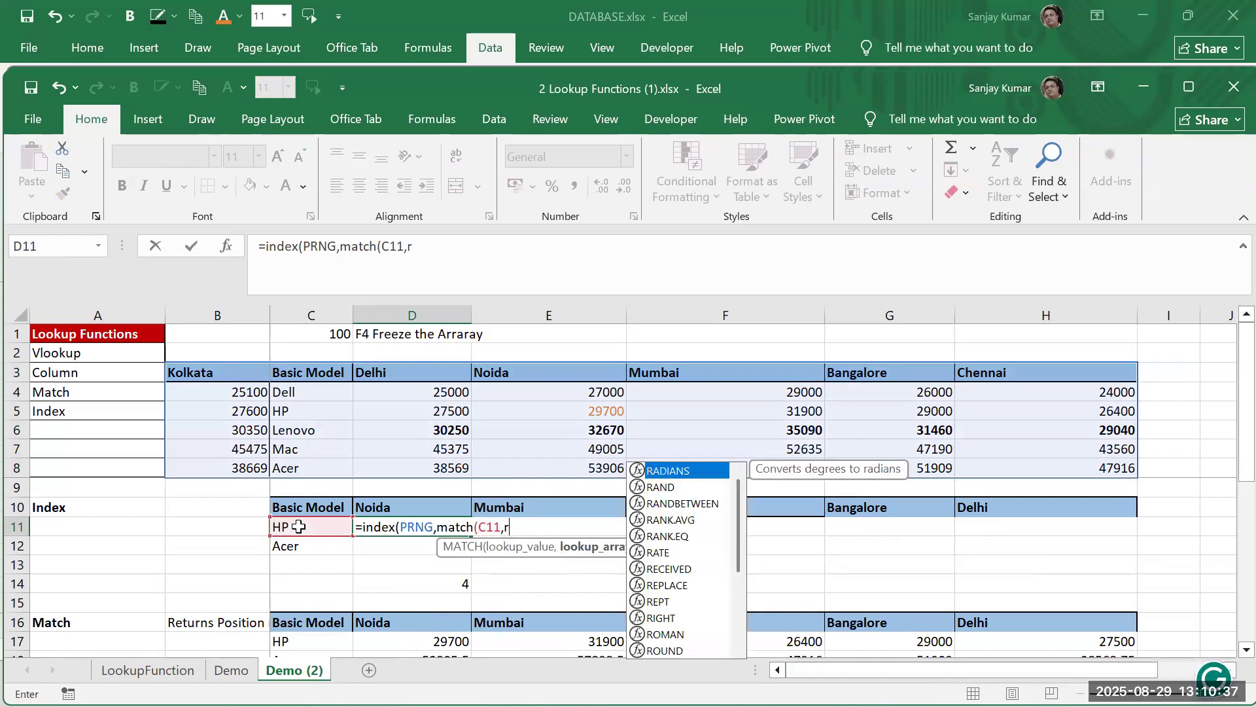
type("n")
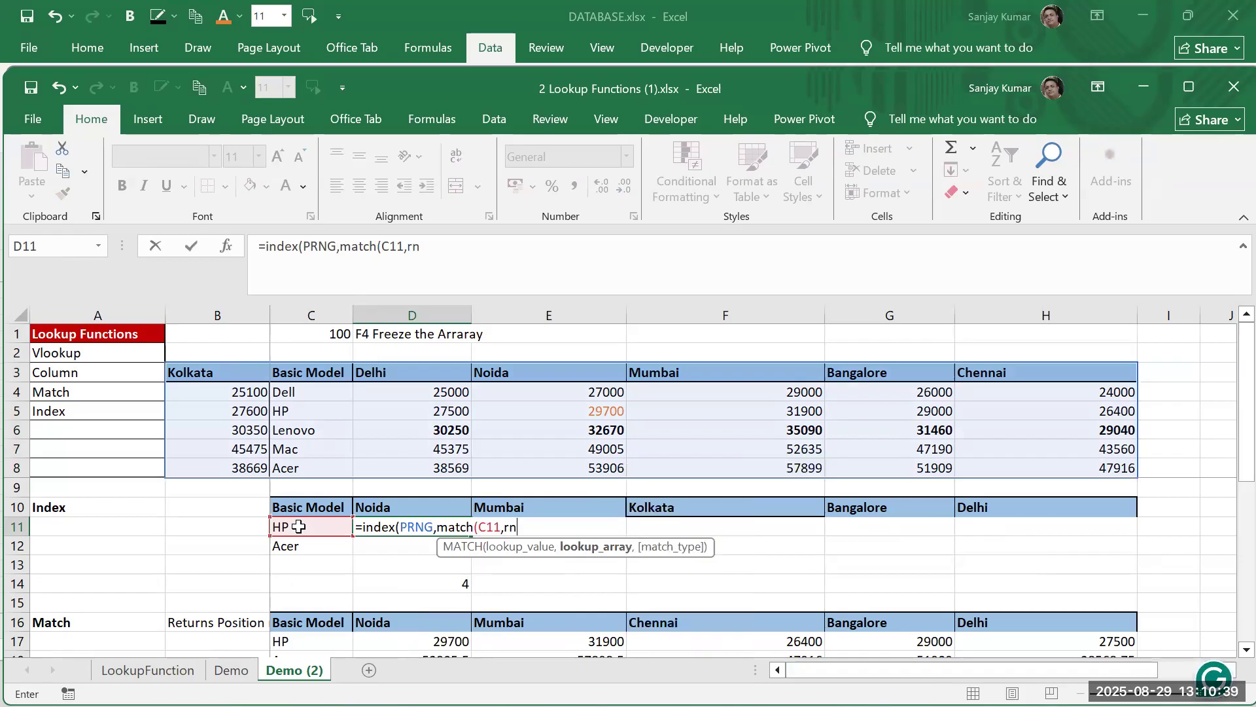
key("BackSpace")
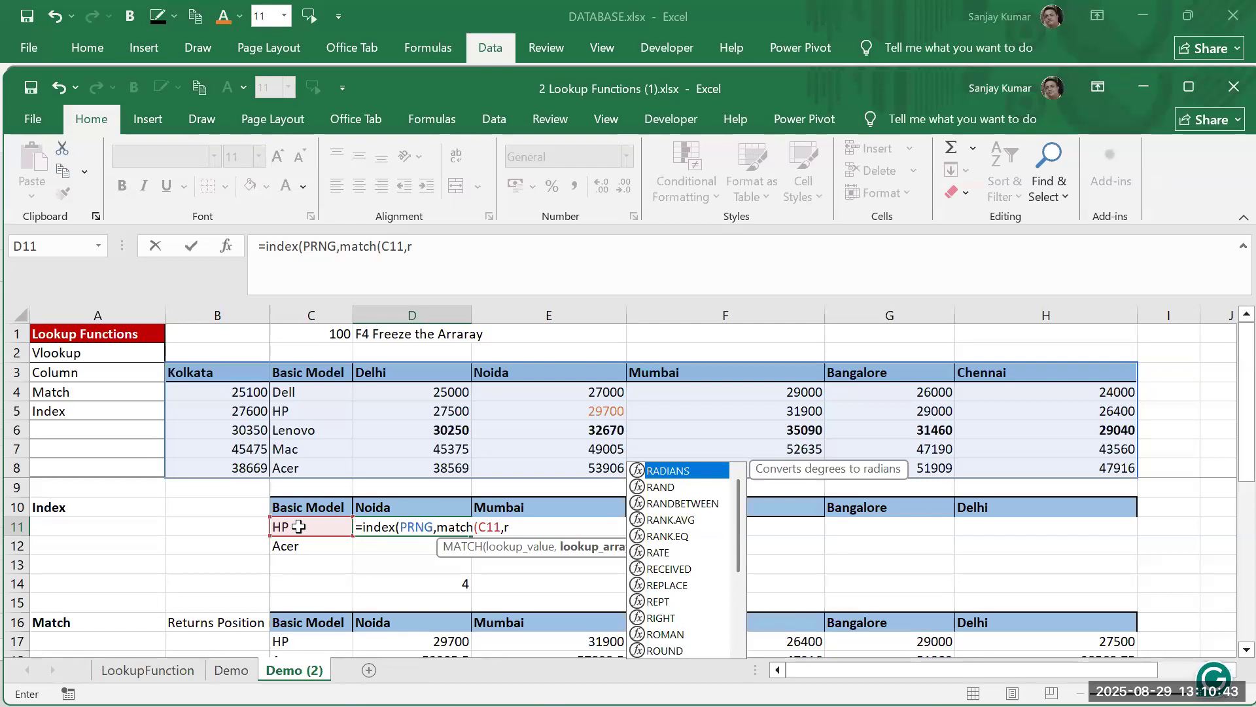
type("an")
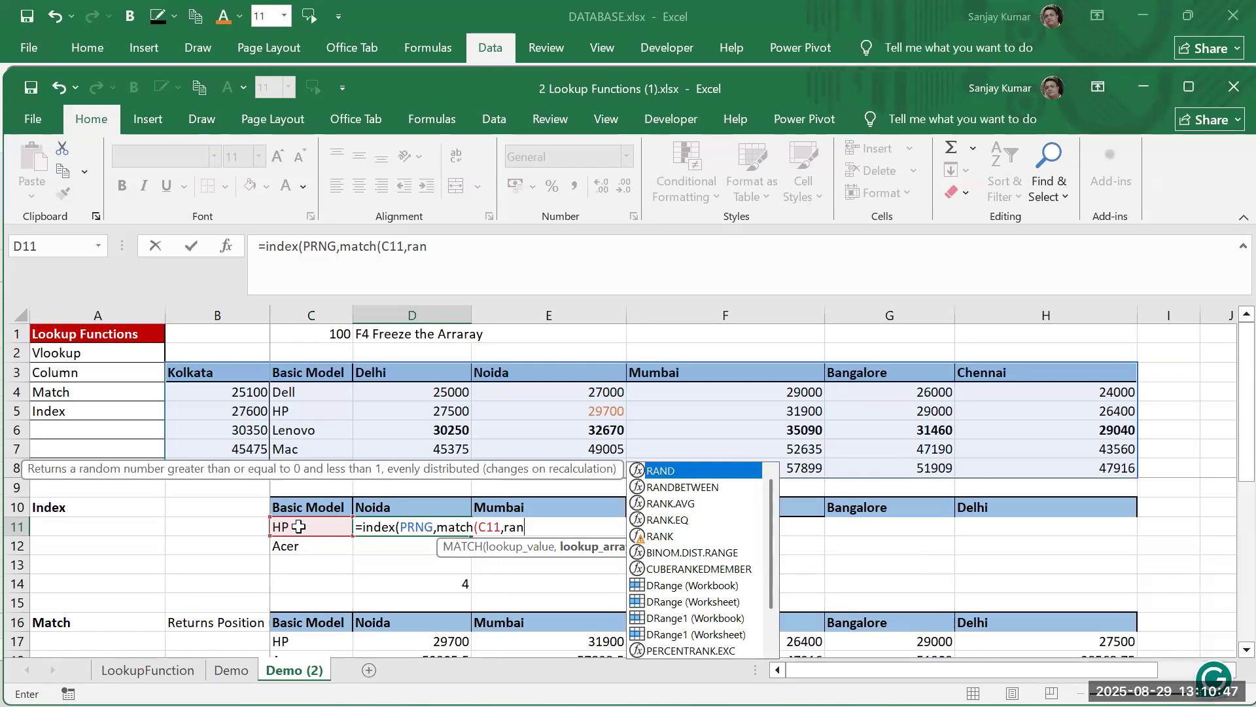
key("Escape")
key("Escape")
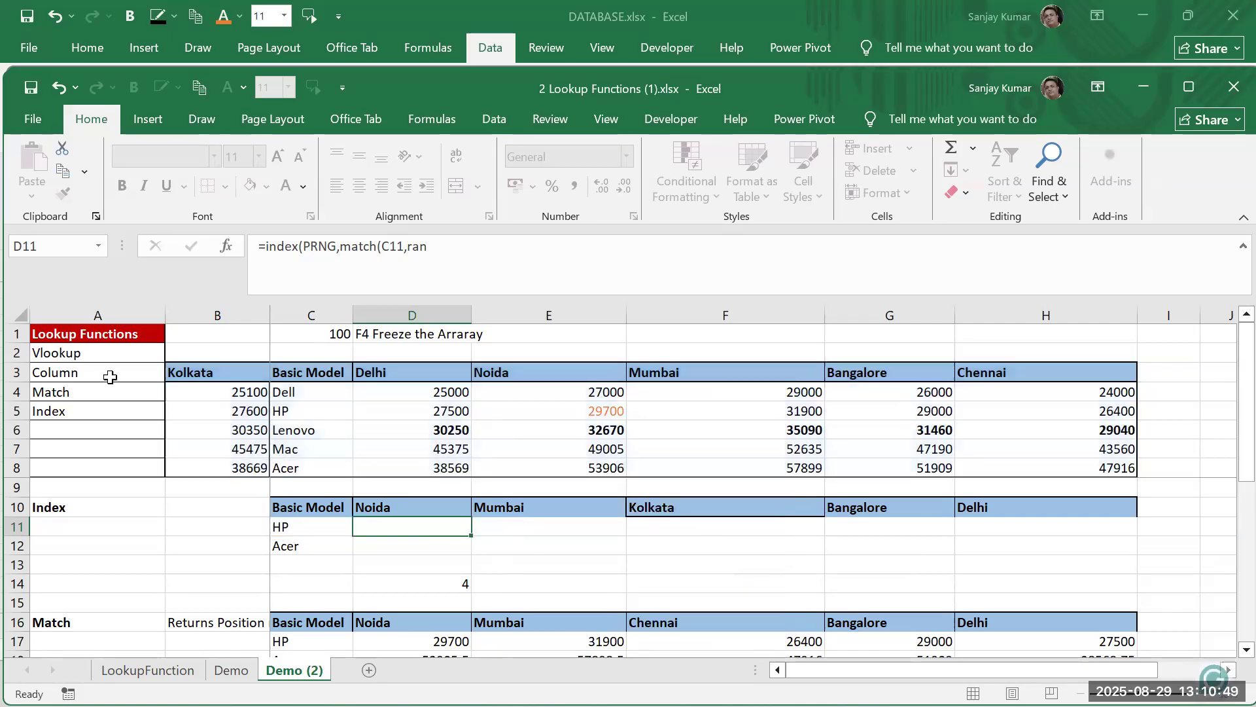
left_click(100, 247)
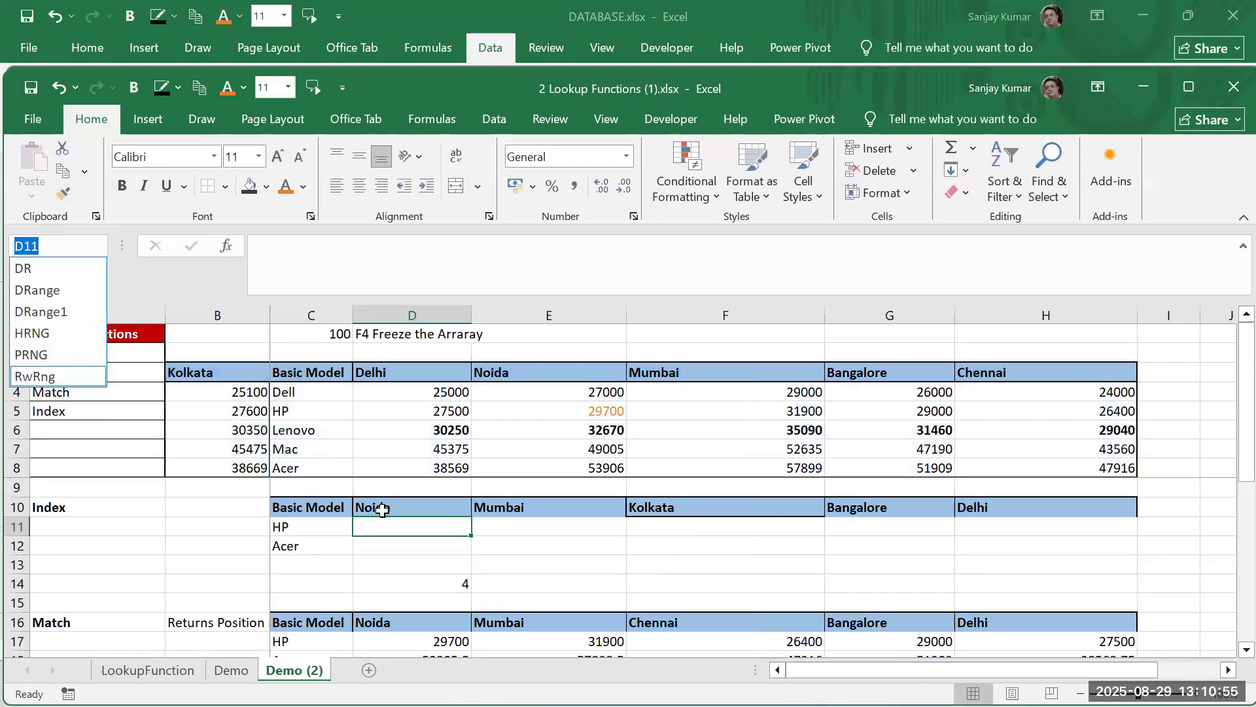
Start an INDEX formula in D11 of the Index table with the named range PRNG as its array
left_click(392, 527)
type("=index")
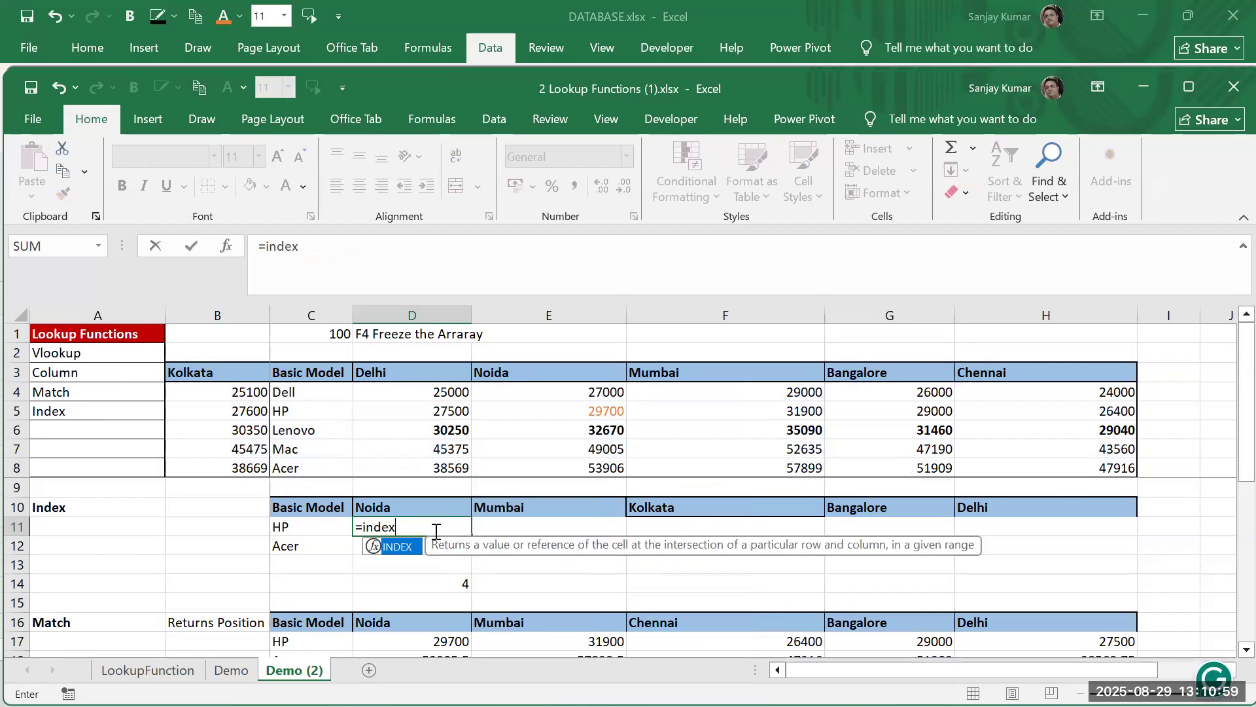
type("(")
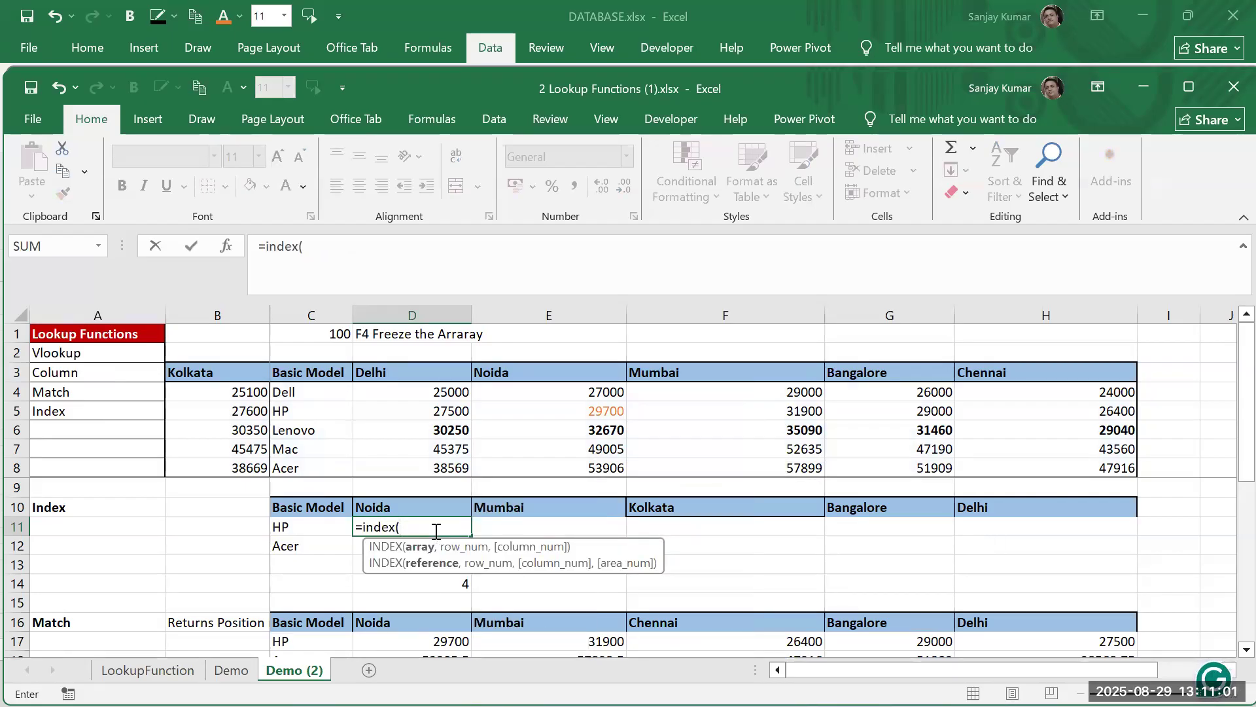
type("pr")
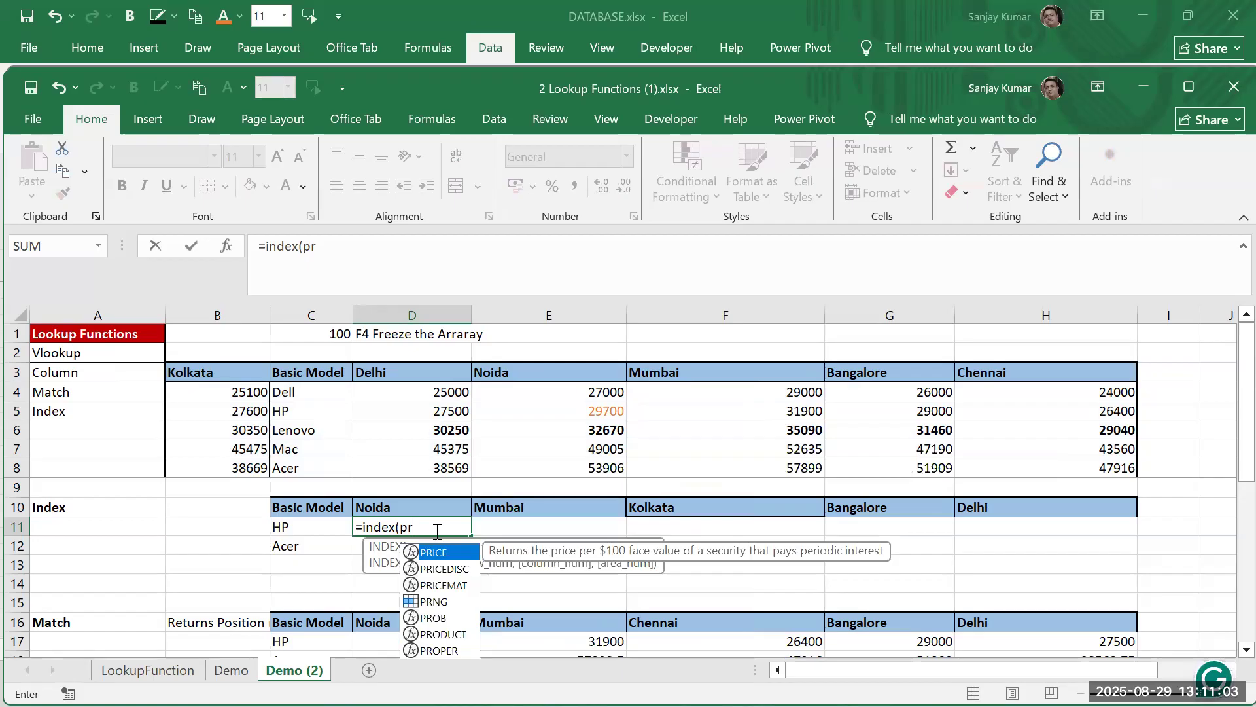
double_click(435, 602)
Add MATCH(C11,RwRng,0) as the row number argument of the INDEX formula in D11
type(",match")
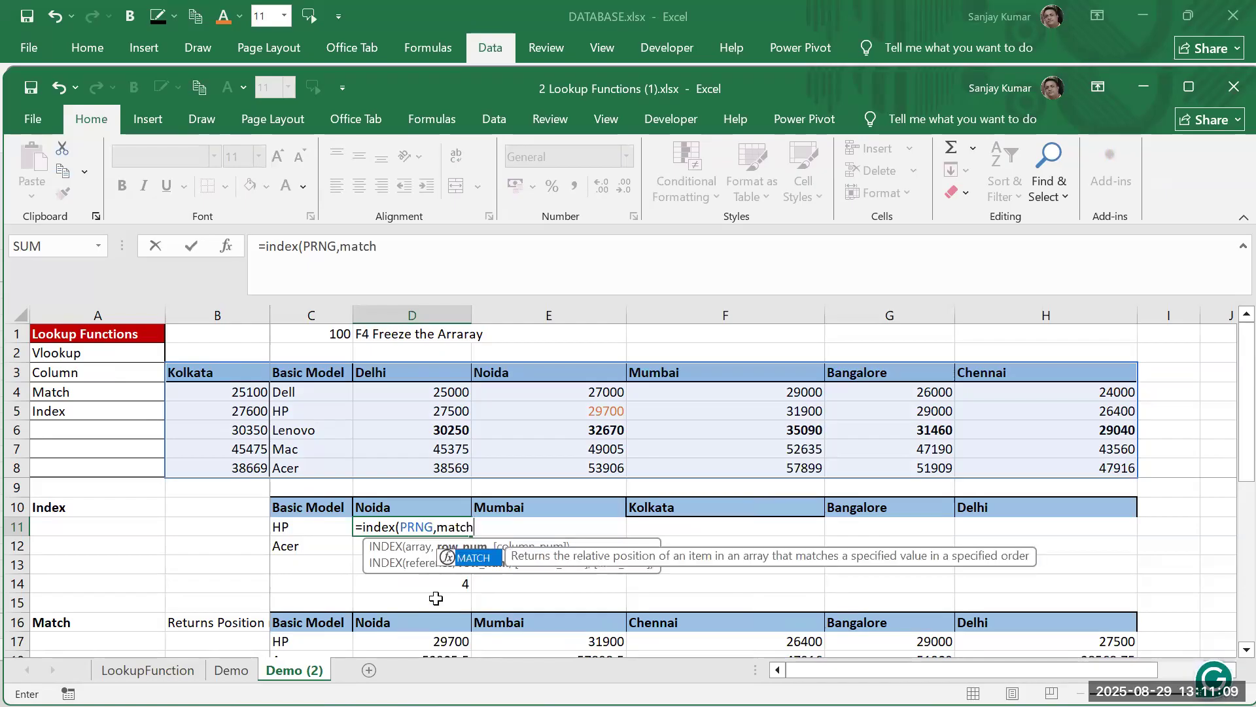
type("(")
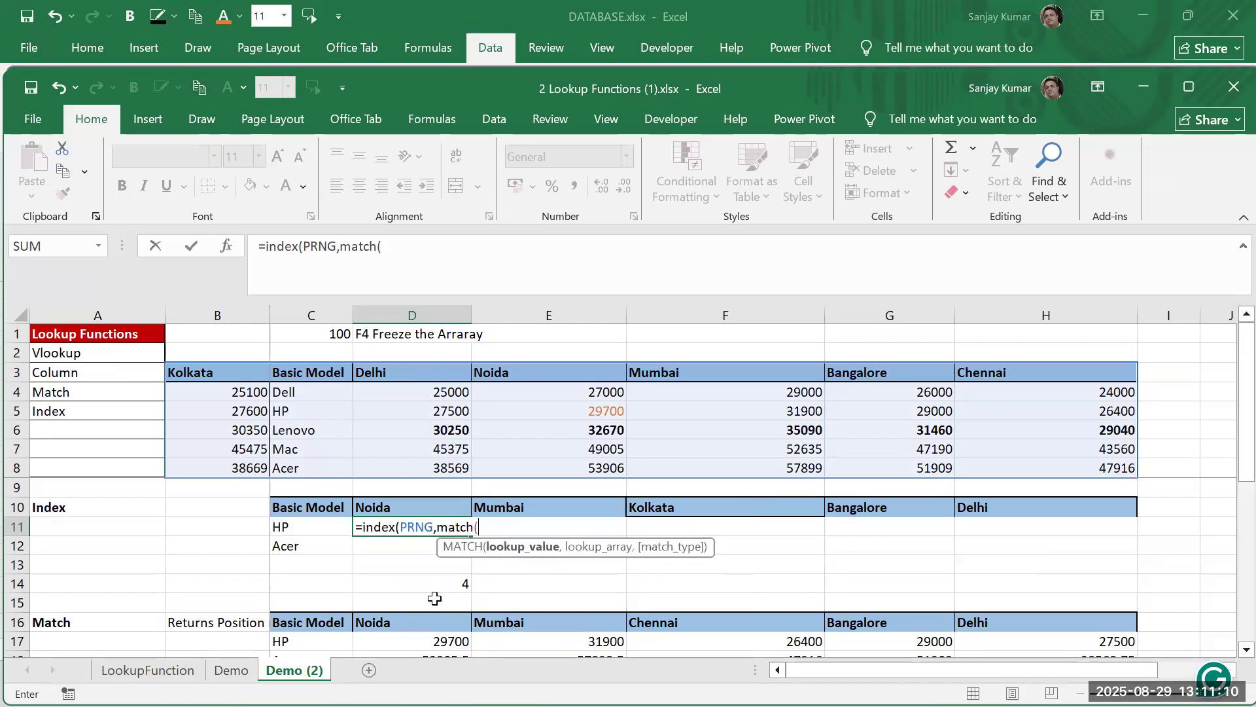
left_click(317, 529)
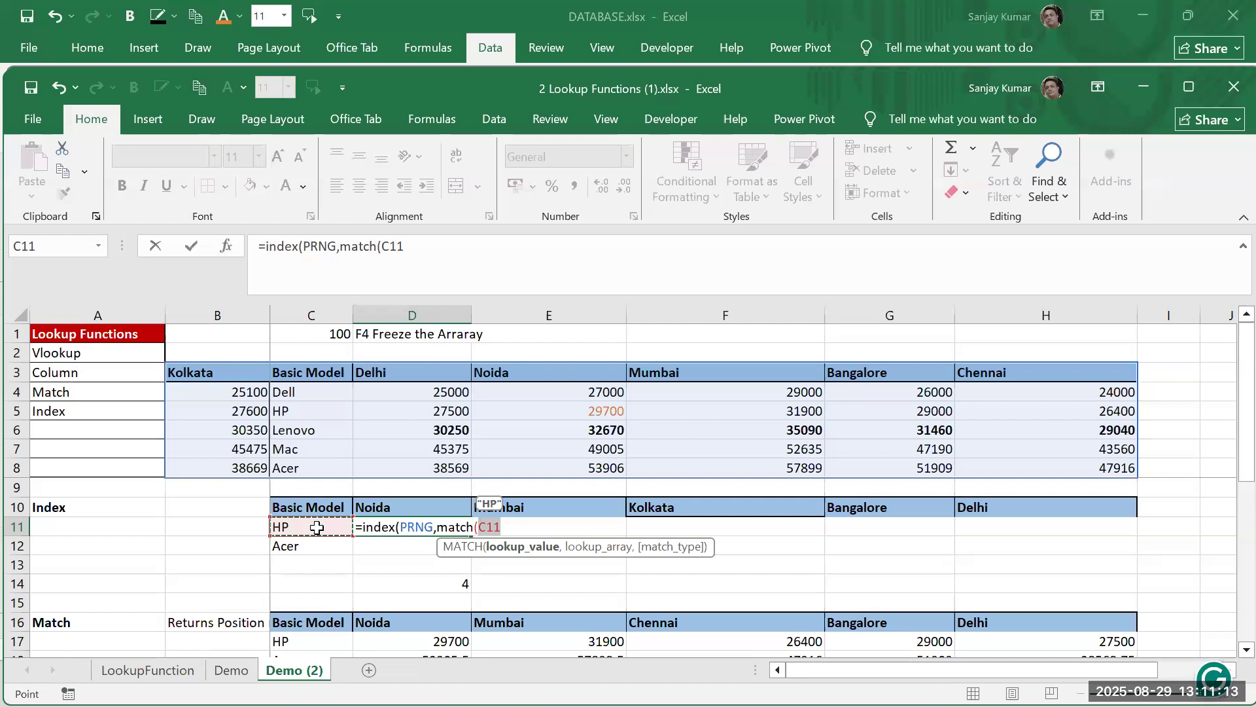
type(",")
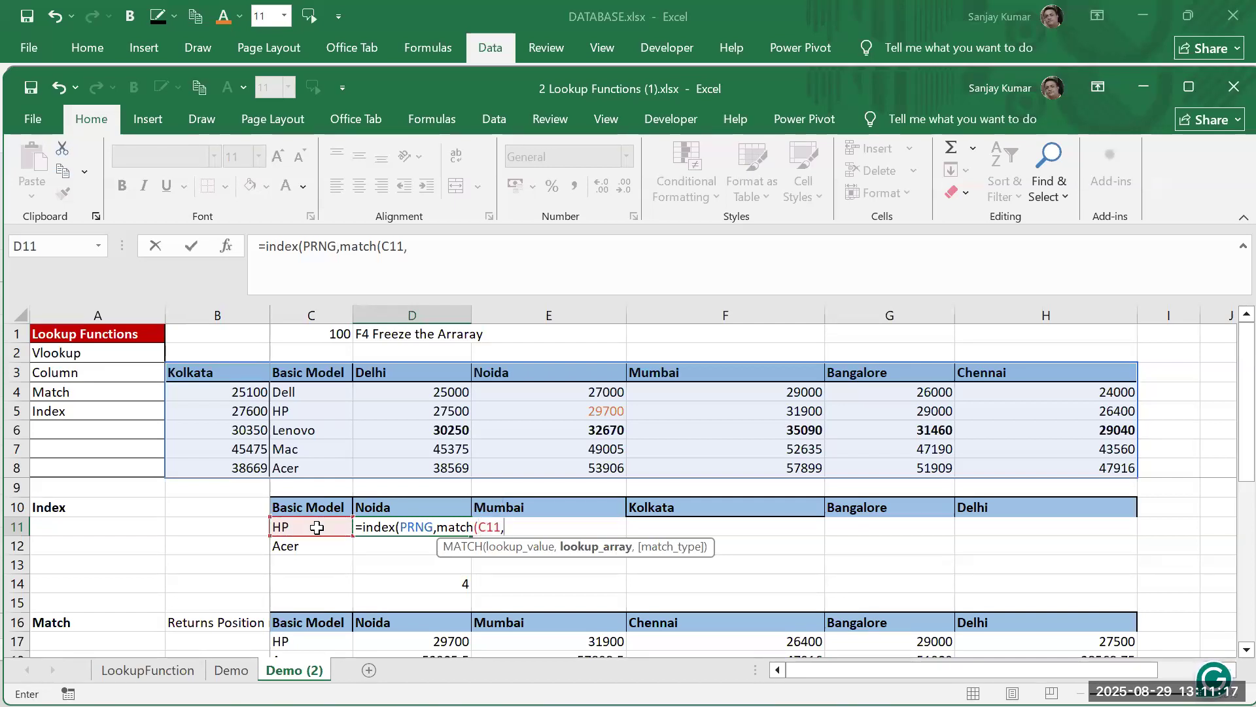
type("rw")
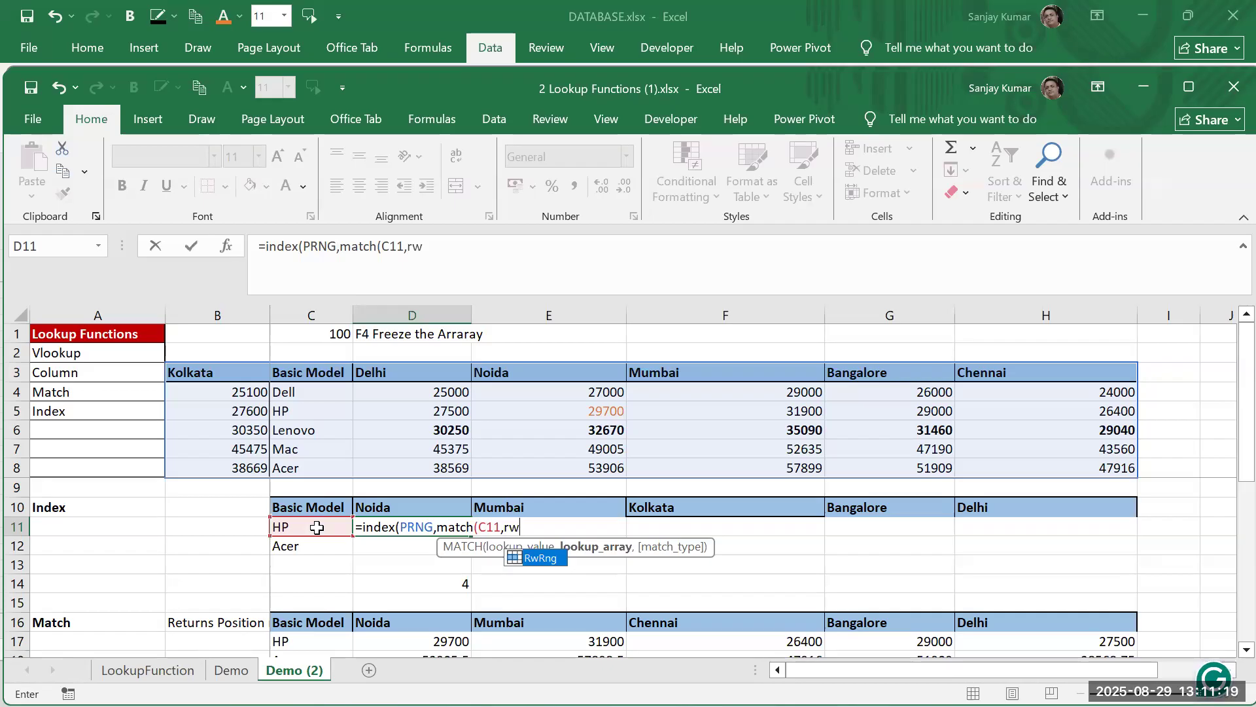
double_click(551, 560)
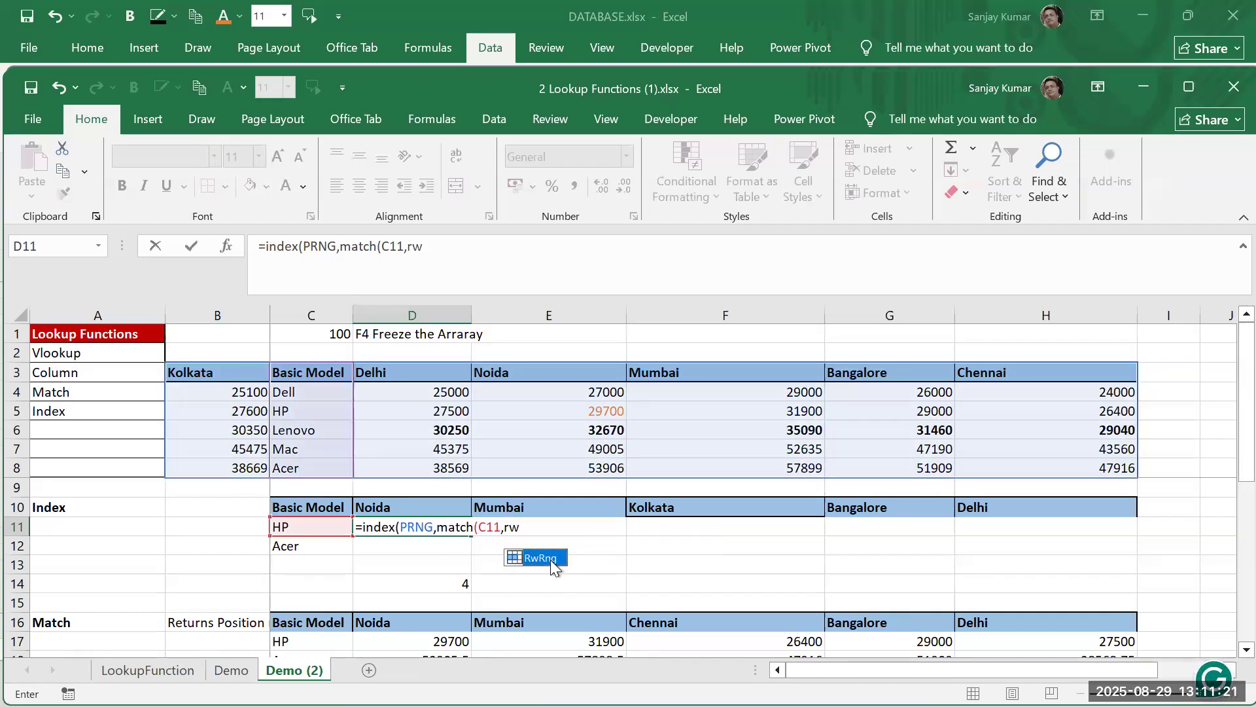
type(",0)")
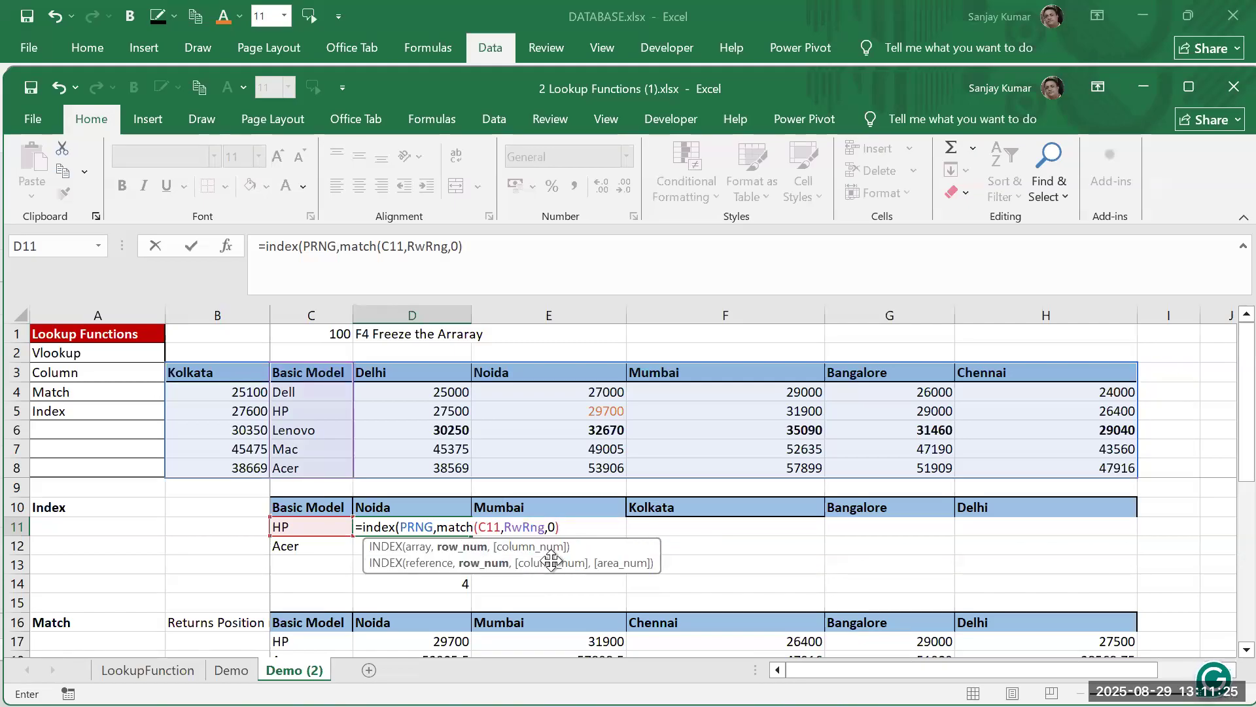
type("m")
key("BackSpace")
Add MATCH(D10,HRNG,0) as the column number argument of the INDEX formula
type(",")
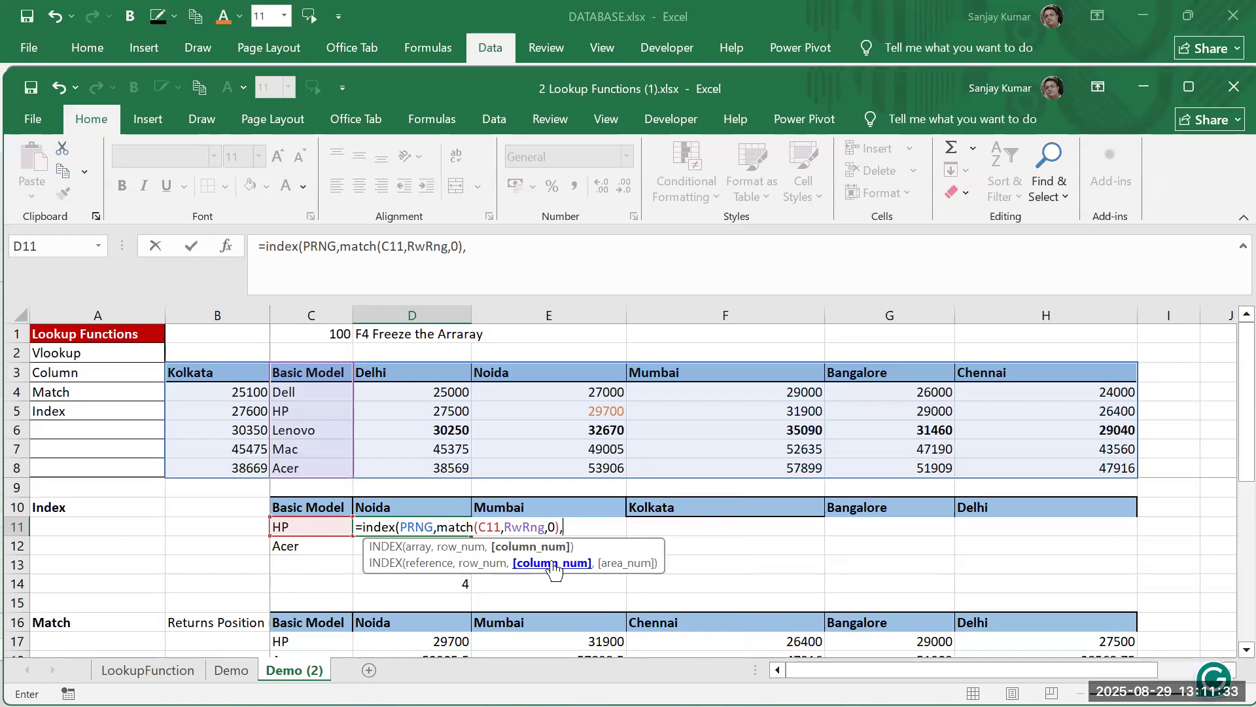
type("match")
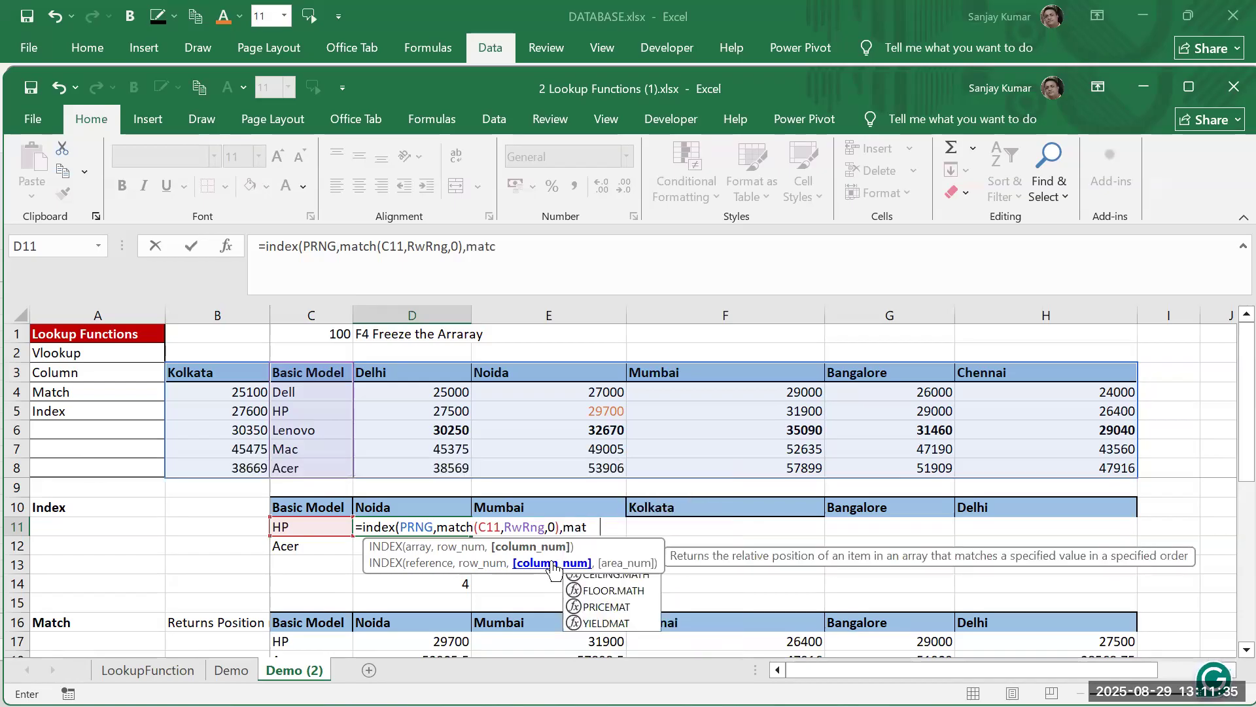
type("(")
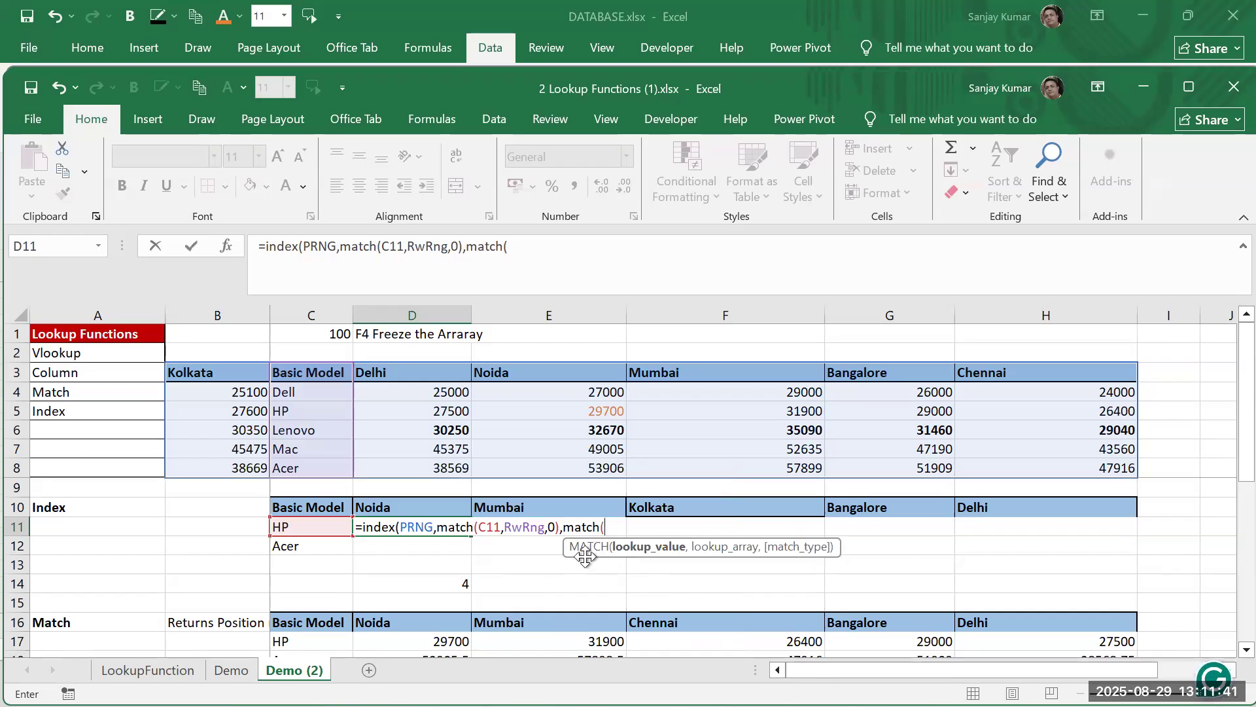
left_click(405, 505)
type(",h")
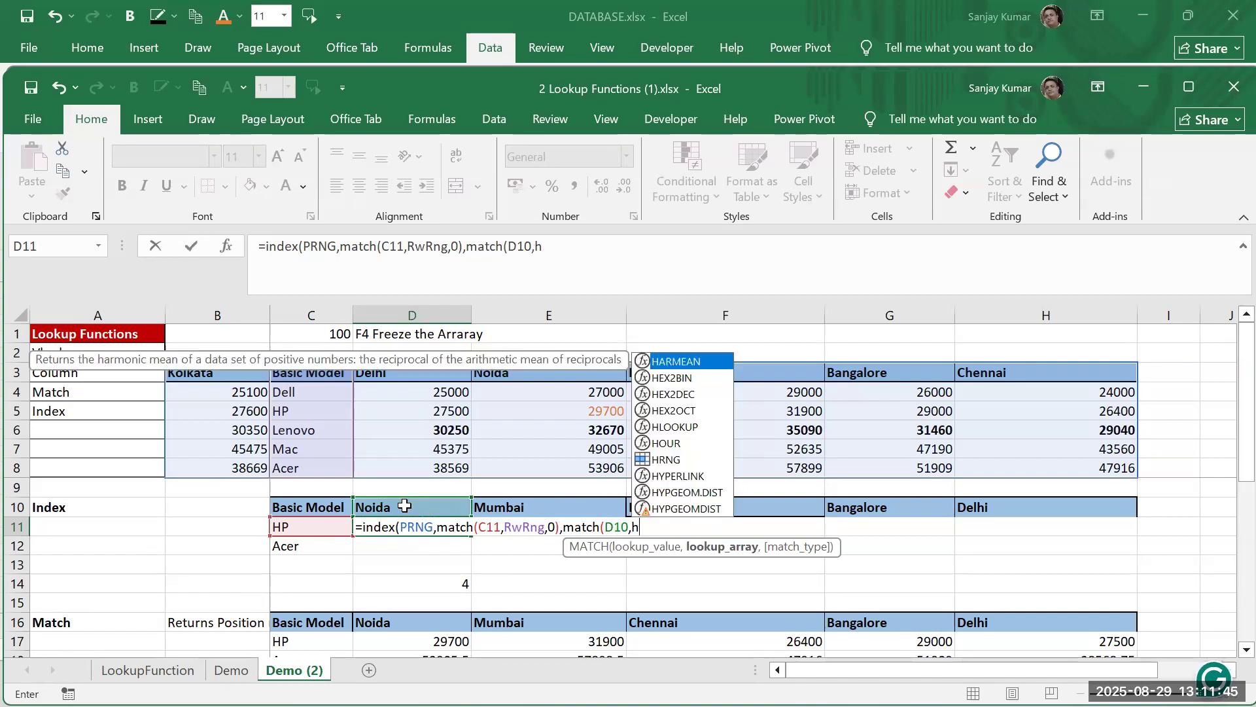
type("r")
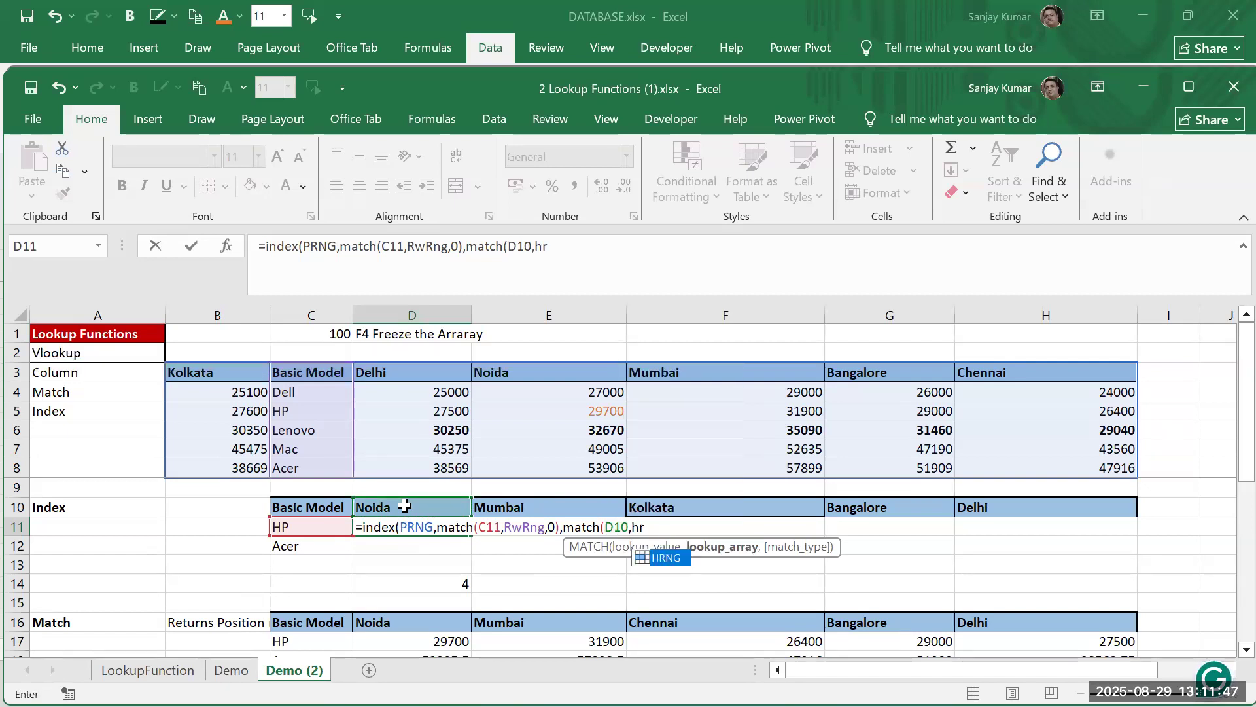
double_click(675, 558)
type(",0)")
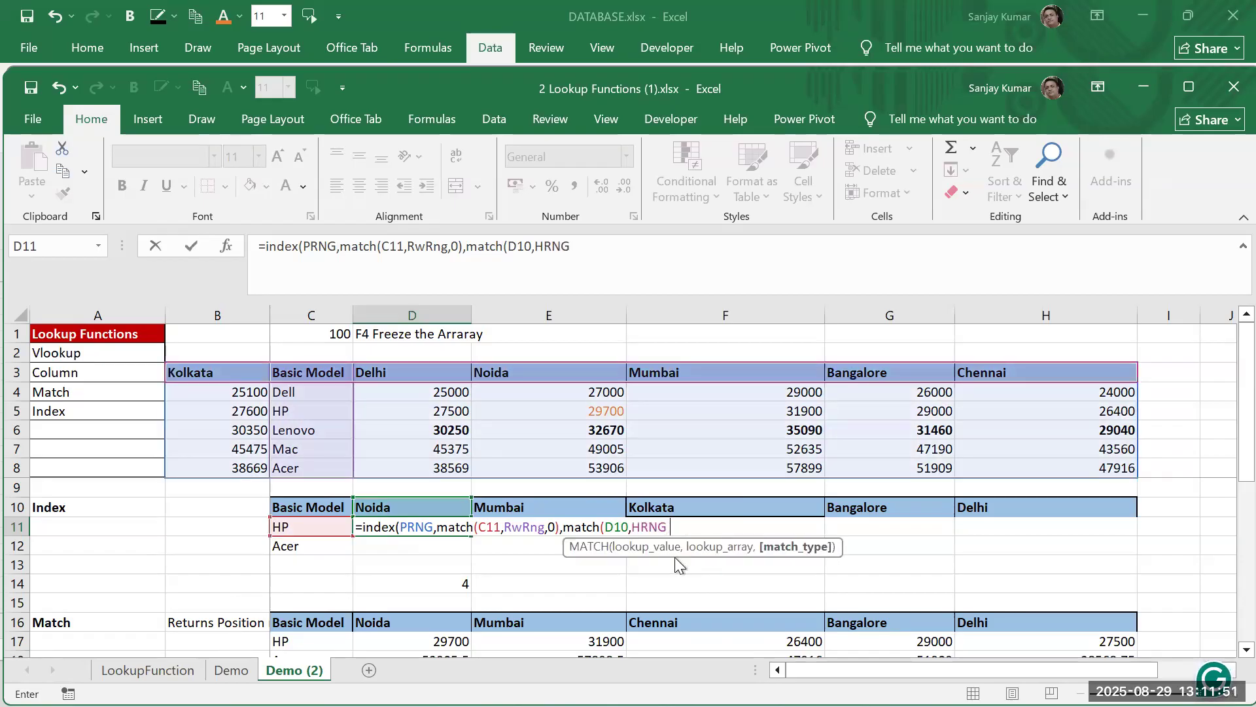
Change the lookup references to D$10 and $C11, enter the formula in D11 and accept the closing parenthesis correction
left_click(613, 527)
type("$")
left_click(479, 527)
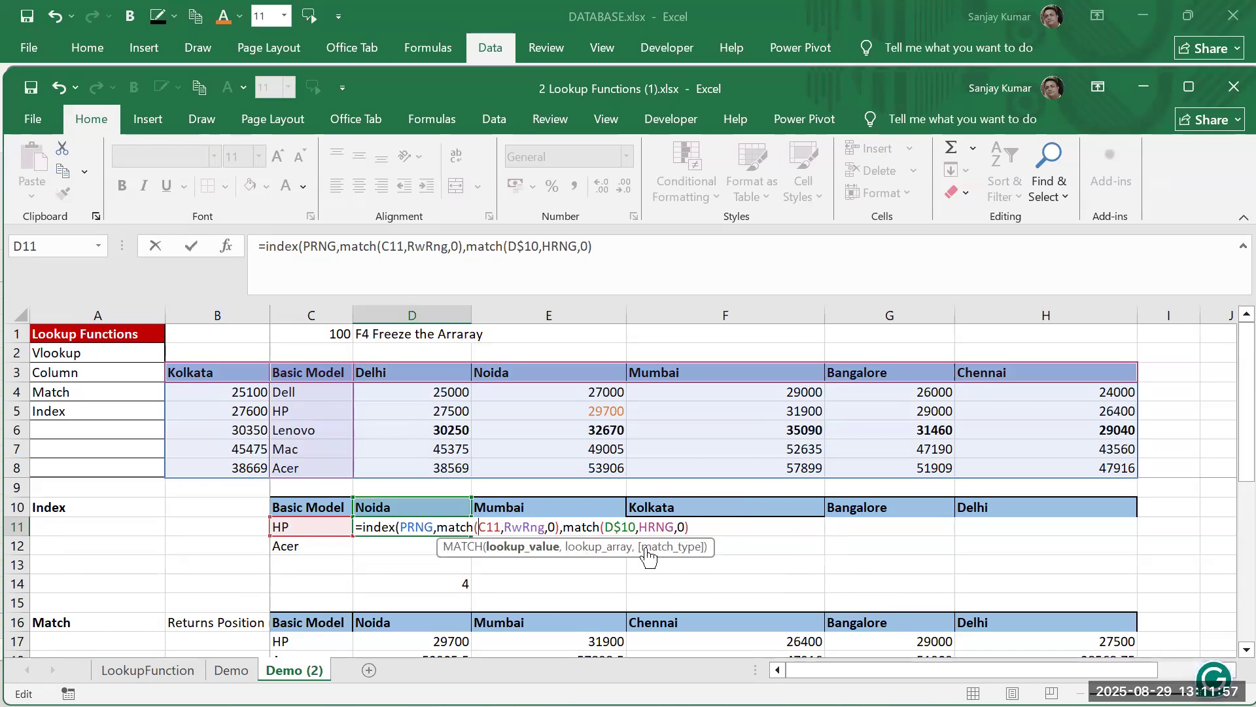
type("$")
key("Return")
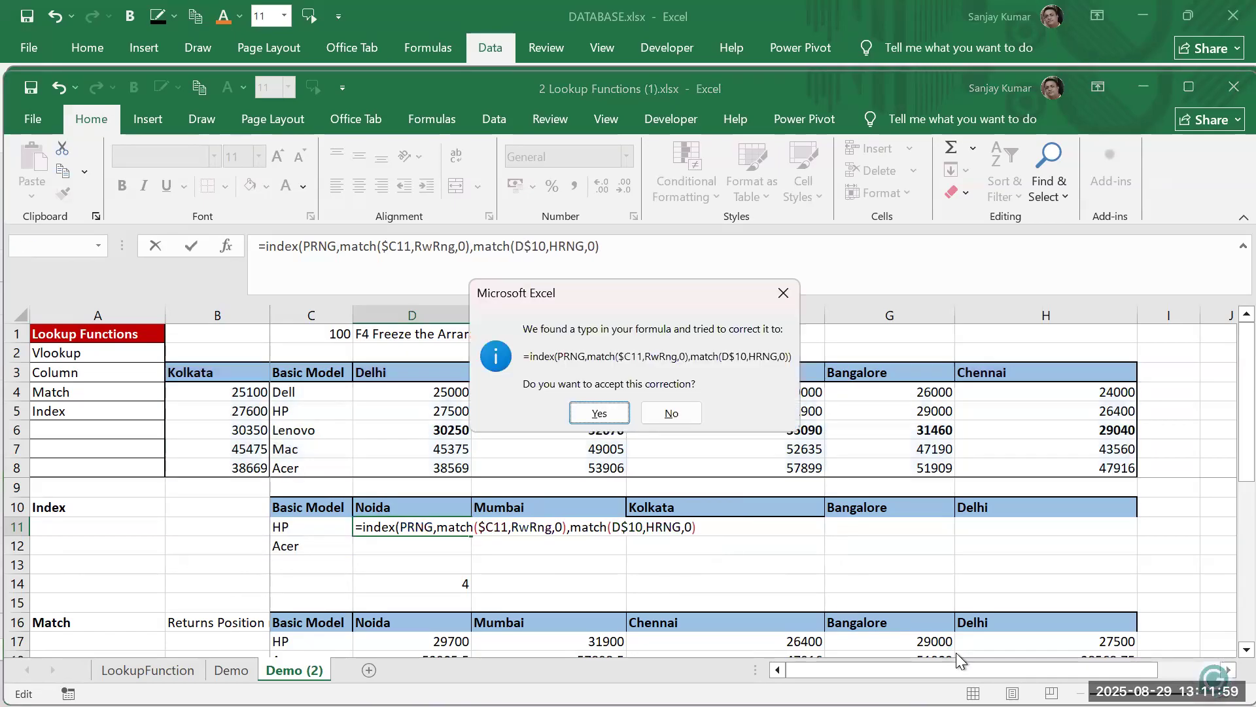
key("Return")
key("Up")
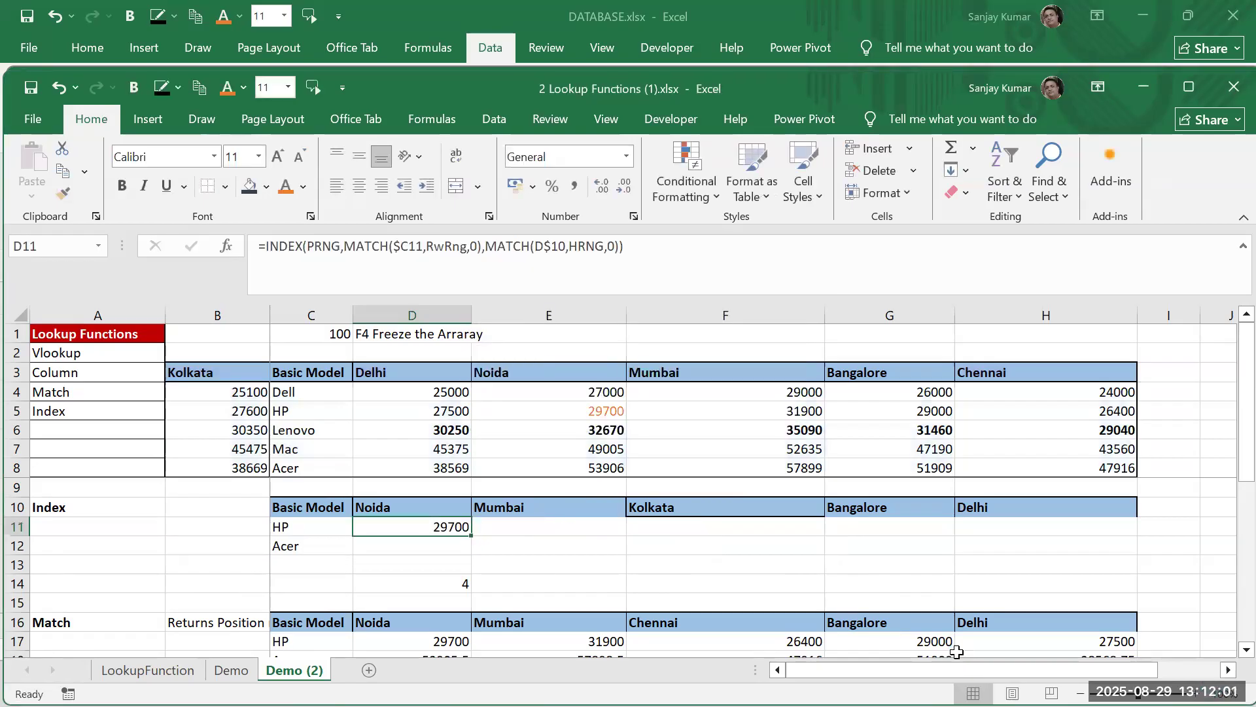
Copy the INDEX/MATCH formula from D11 across the Index table range D11:H12
key("ctrl+c")
key("shift+Down")
key("shift+Down")
key("shift+Up")
key("shift+Right")
key("shift+Right")
key("shift+Right")
key("shift+Right")
key("ctrl+v")
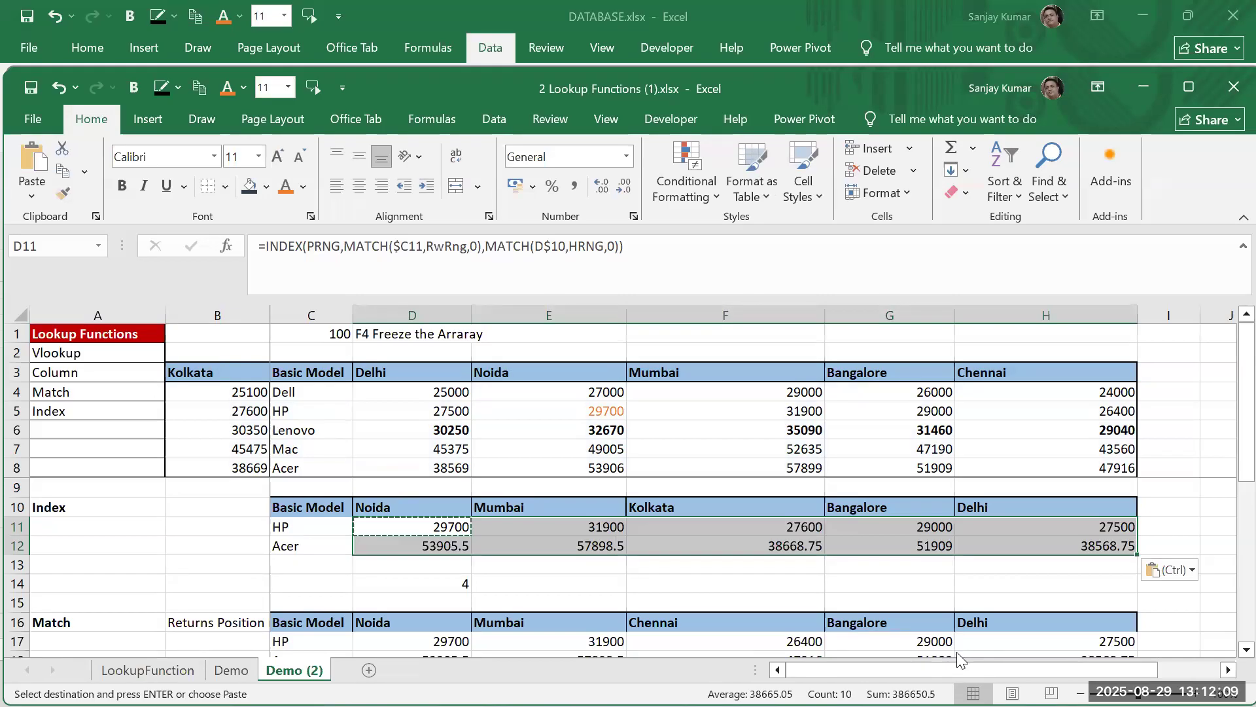
Examine the INDEX/MATCH formula in D2 of Book3 and the Index and Match tables on the Demo (2) sheet
key("alt+Tab")
left_click(368, 355)
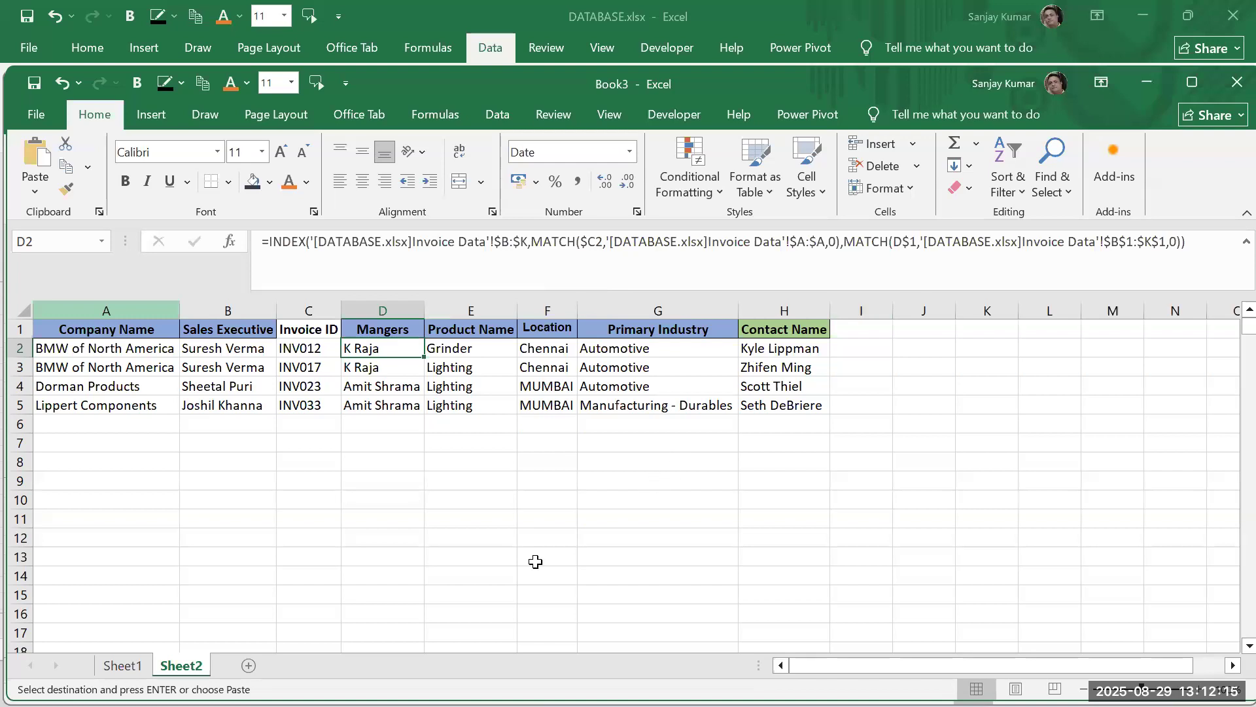
left_click(404, 501)
key("alt+Tab")
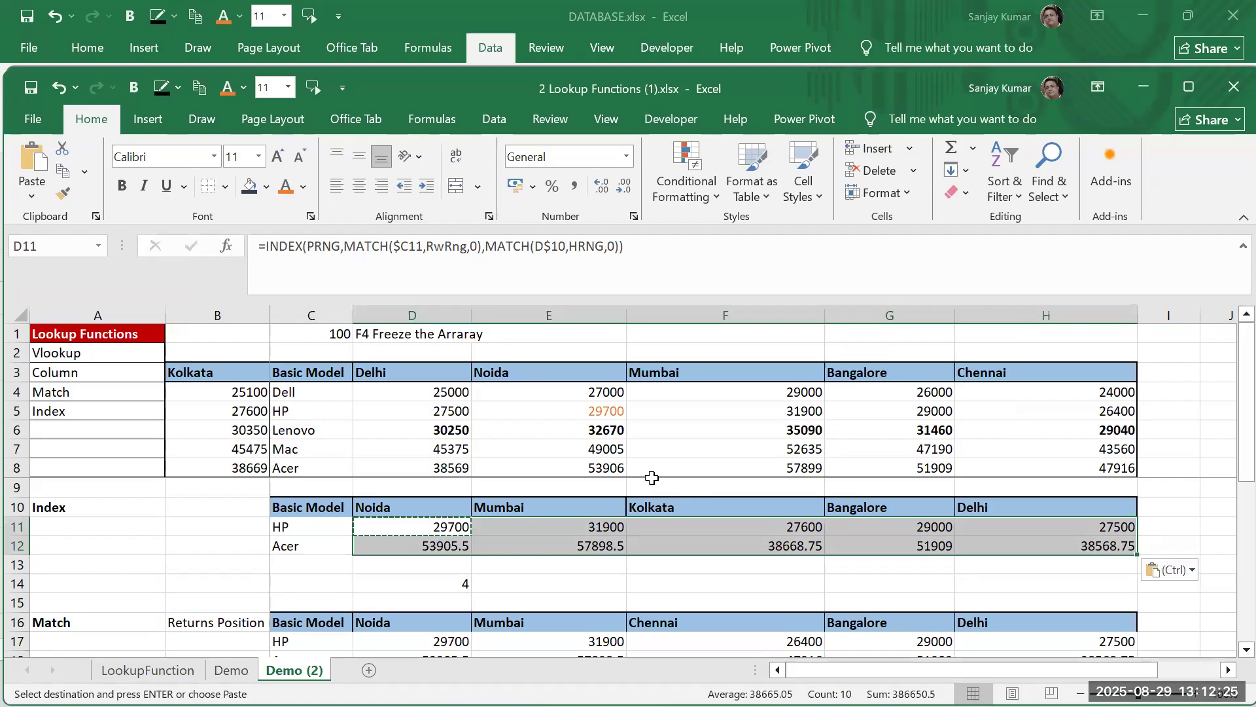
scroll(652, 477, "down", 3)
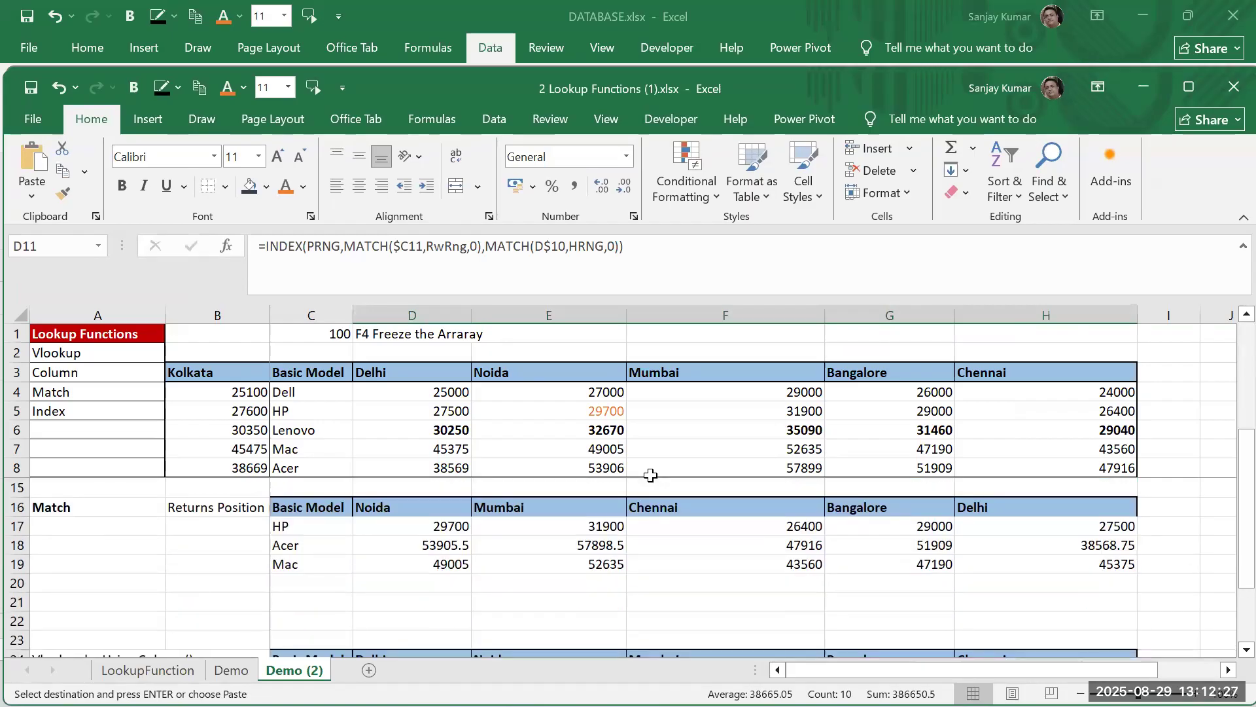
scroll(651, 475, "up", 3)
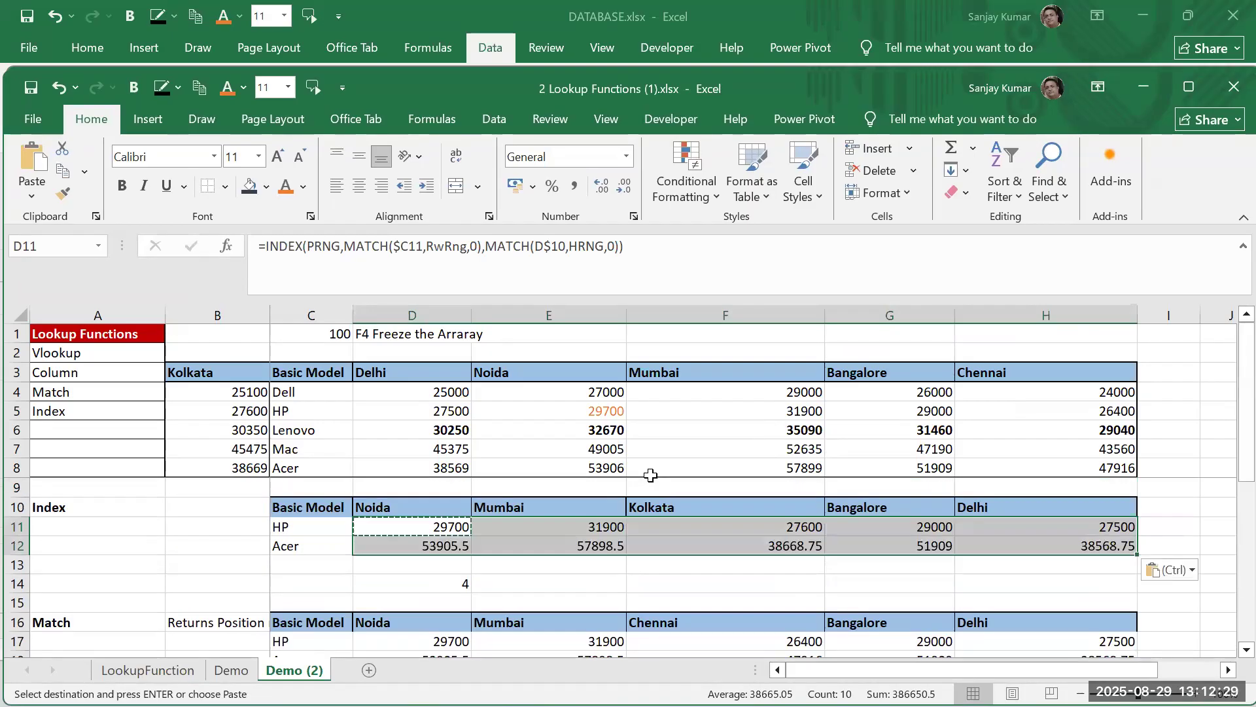
key("Escape")
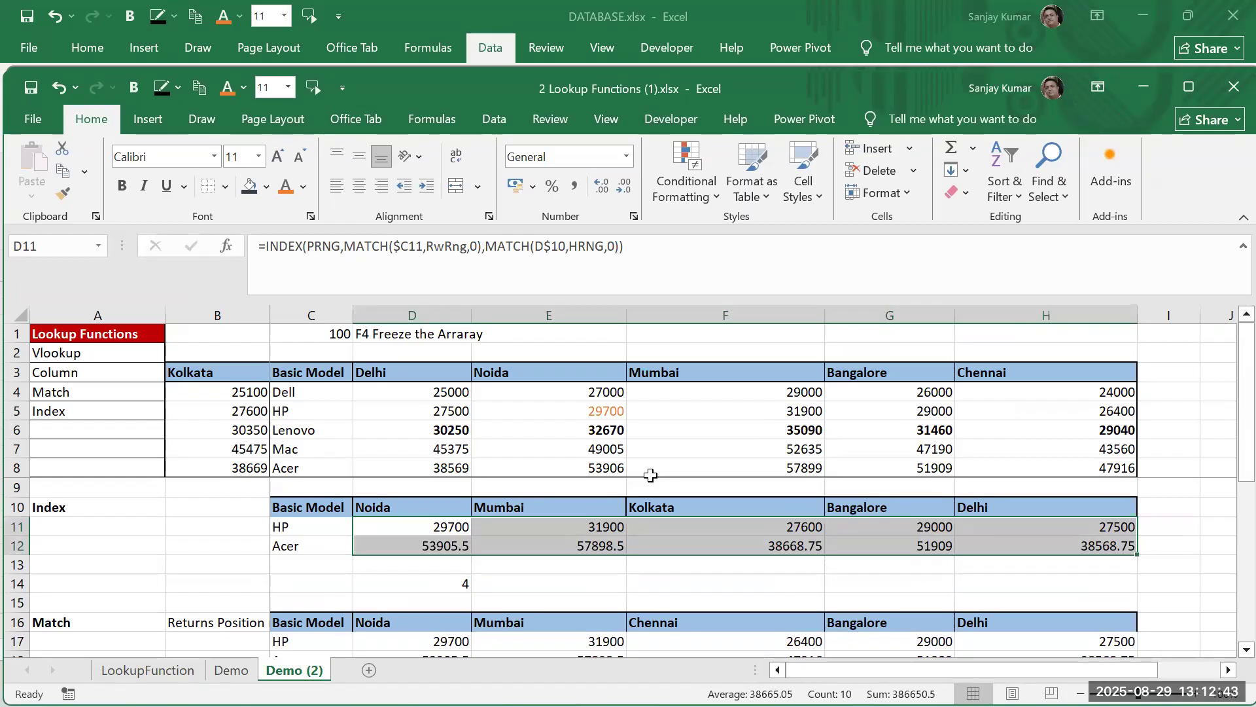
Switch to Book3 and move the Invoice ID column on Sheet2 to just after the Contact Name column
key("alt+Tab")
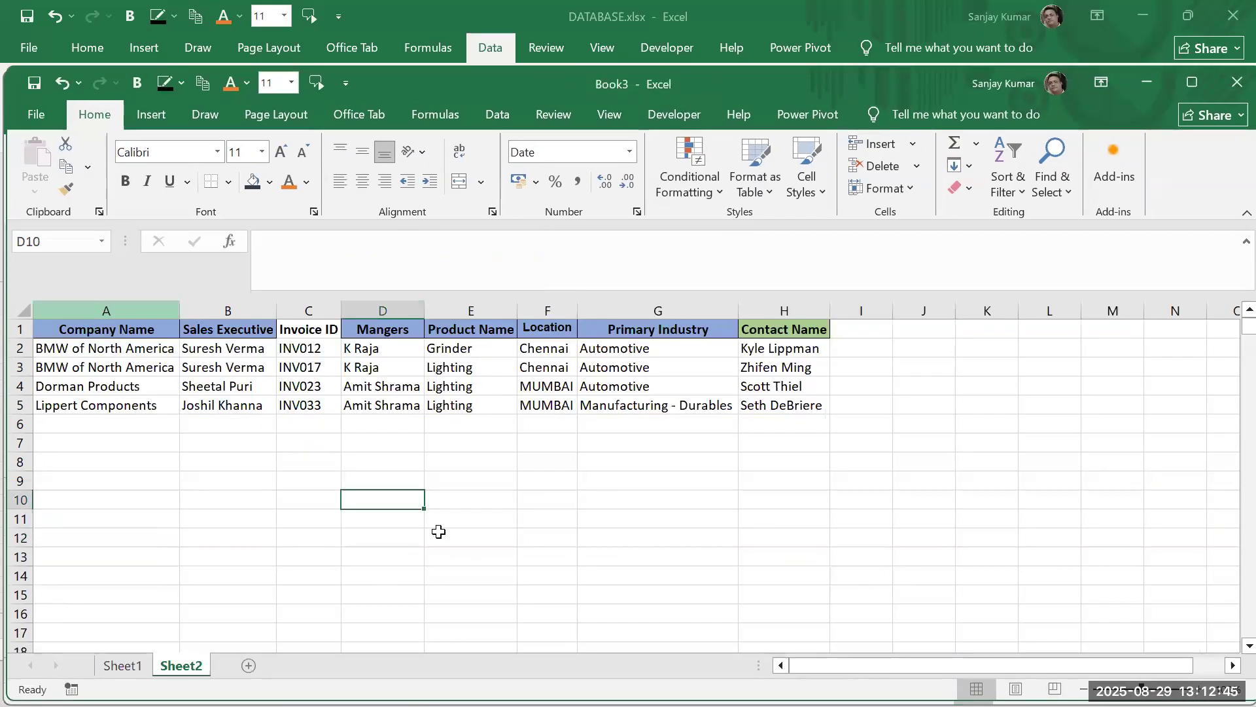
left_click(312, 309)
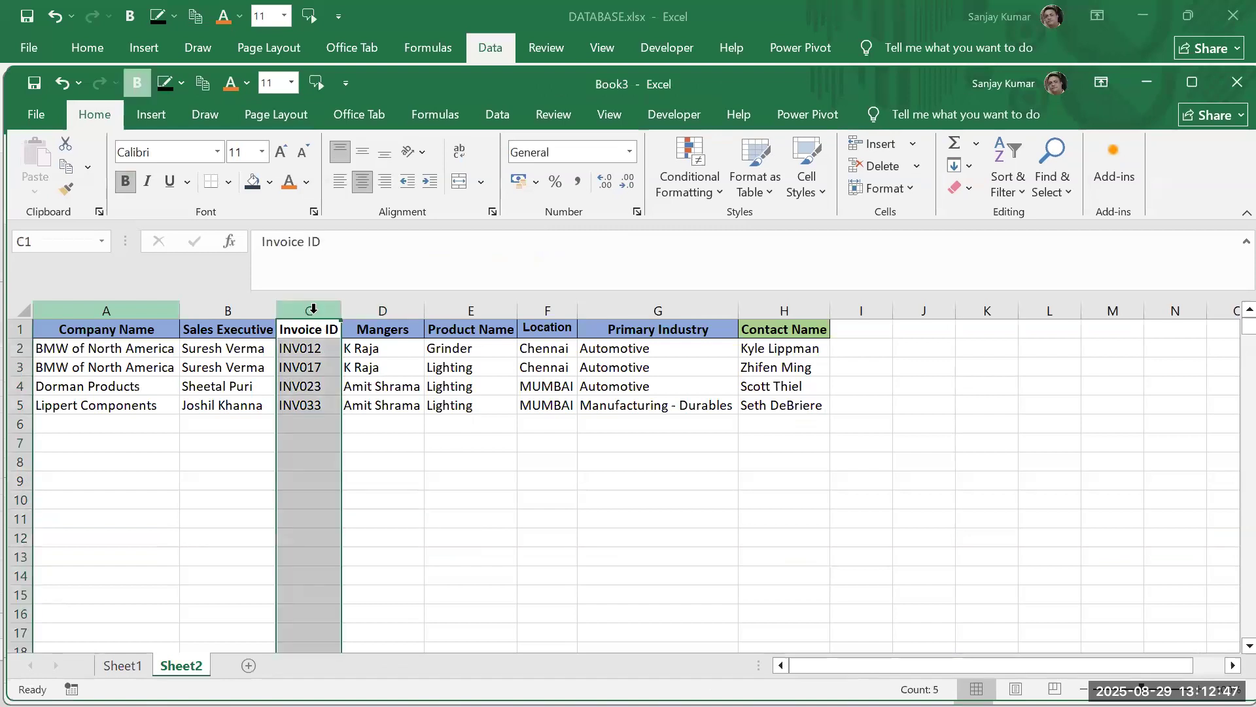
key("ctrl+c")
right_click(313, 310)
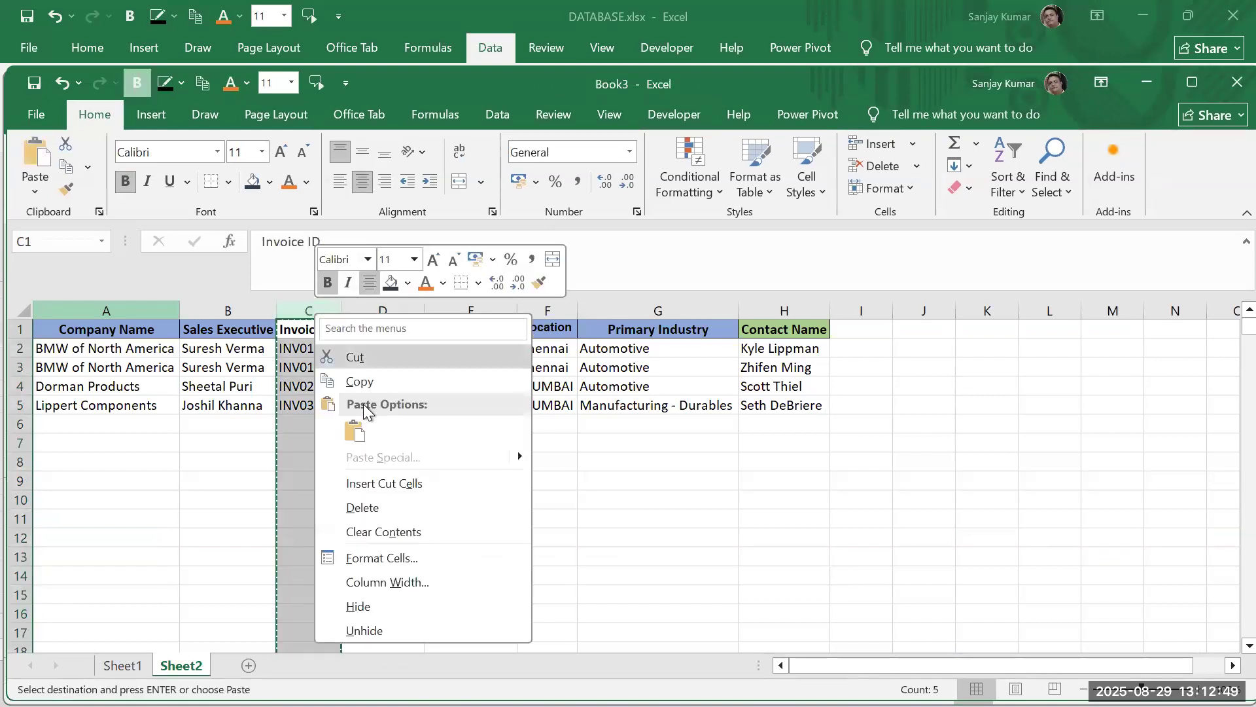
left_click(364, 356)
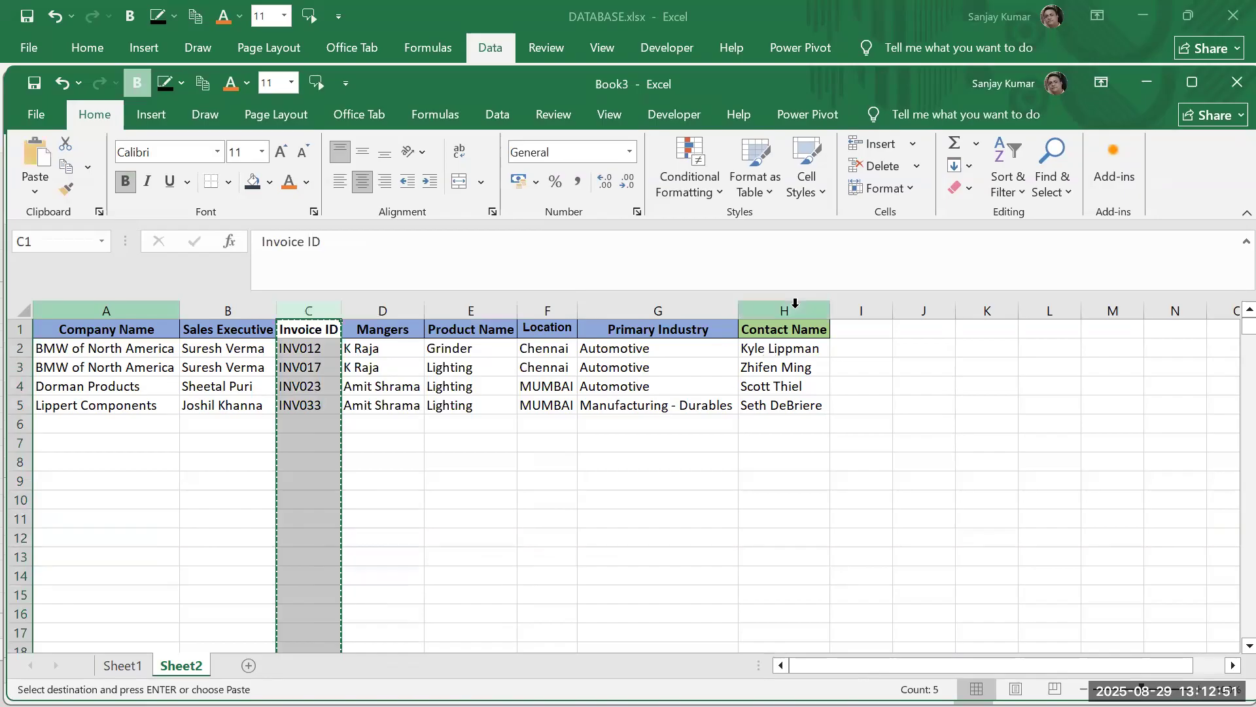
left_click(845, 303)
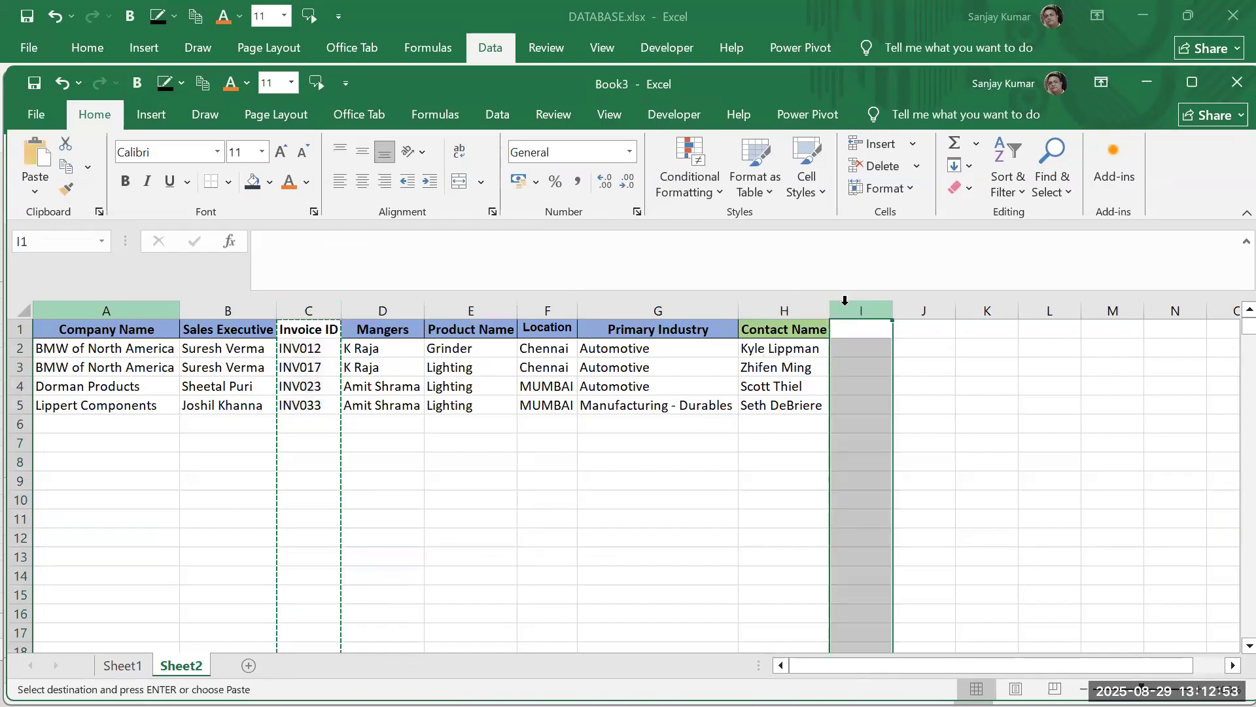
right_click(845, 303)
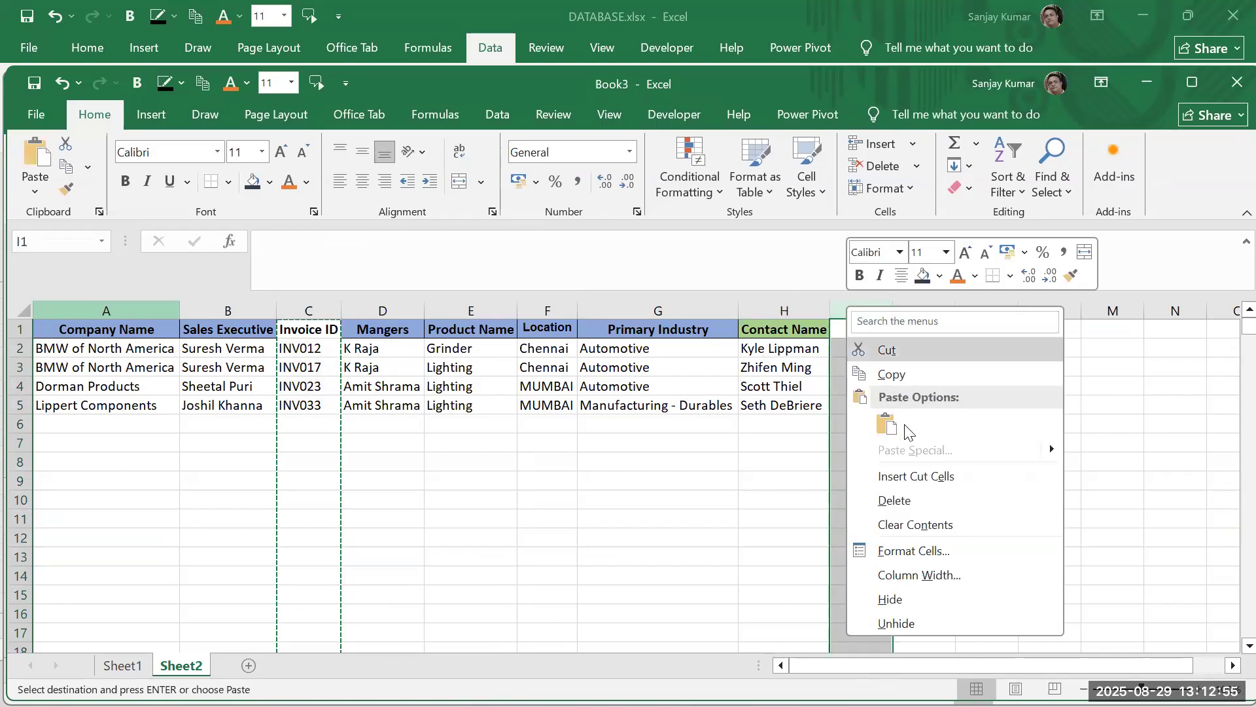
left_click(904, 483)
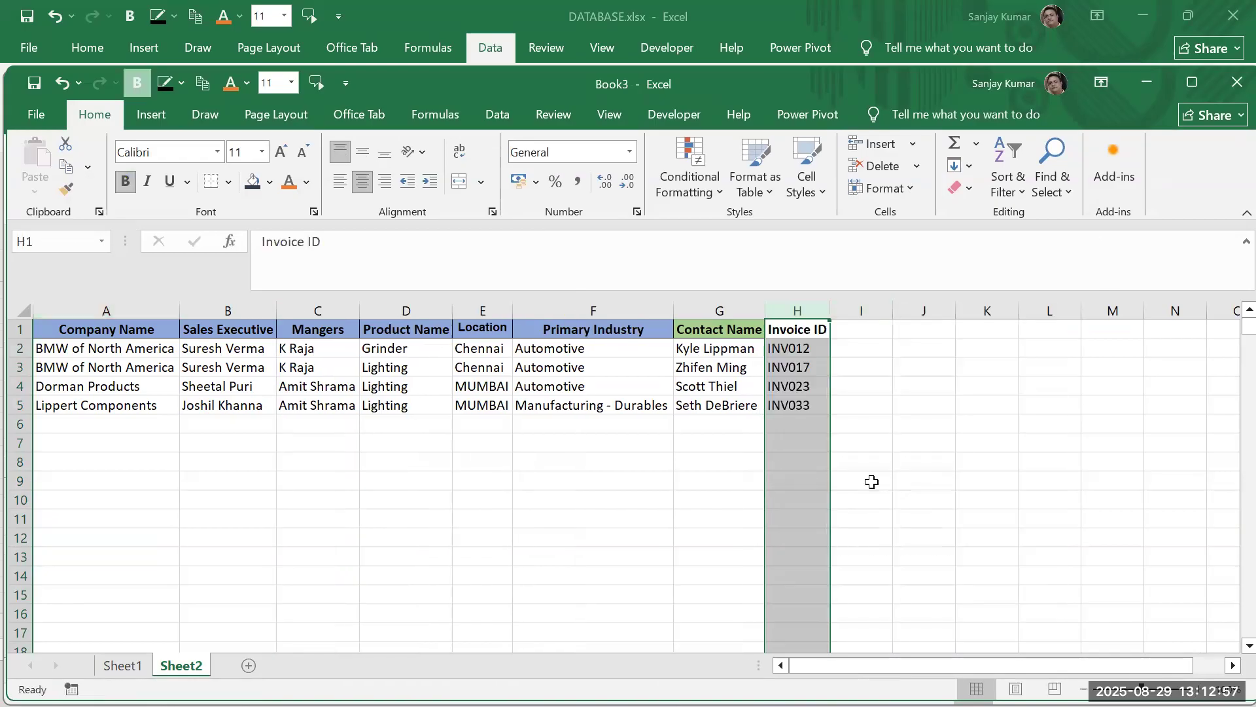
Examine the relocated Invoice ID cells and the Contact Name formula beside them on Sheet2
left_click(803, 357)
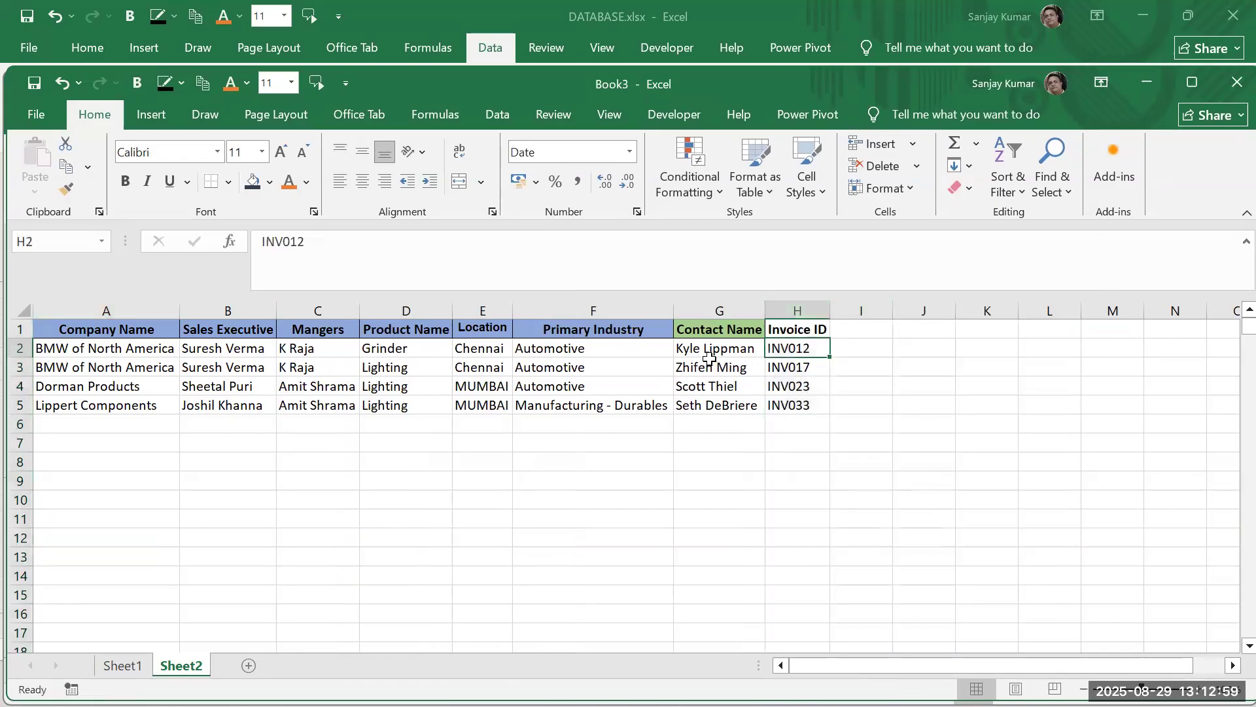
left_click(709, 357)
left_click(795, 354)
left_click(800, 388)
left_click(802, 407)
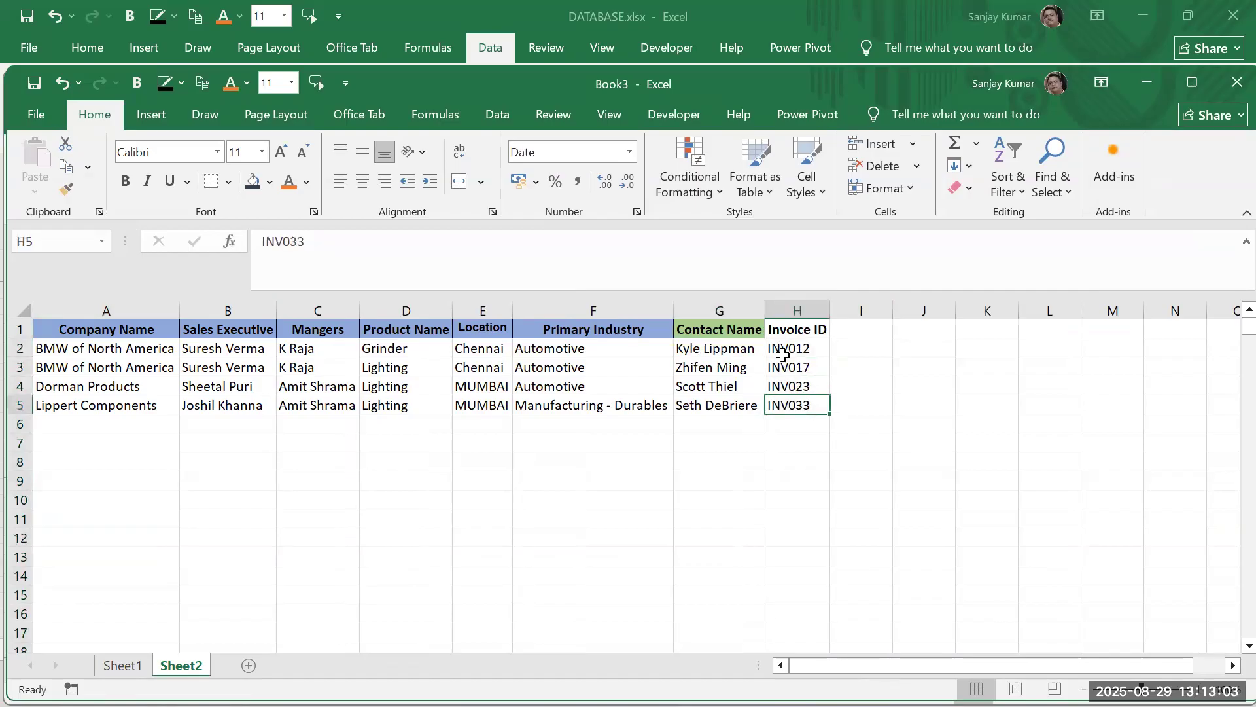
left_click(783, 356)
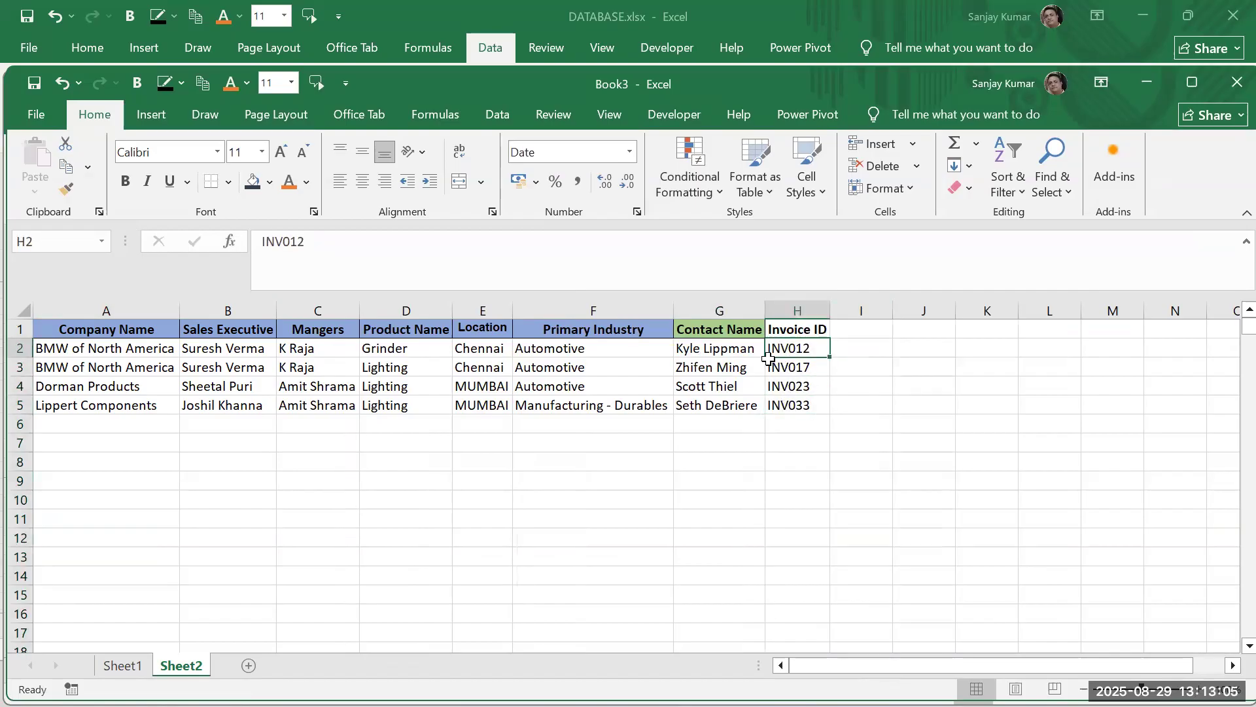
left_click(797, 310)
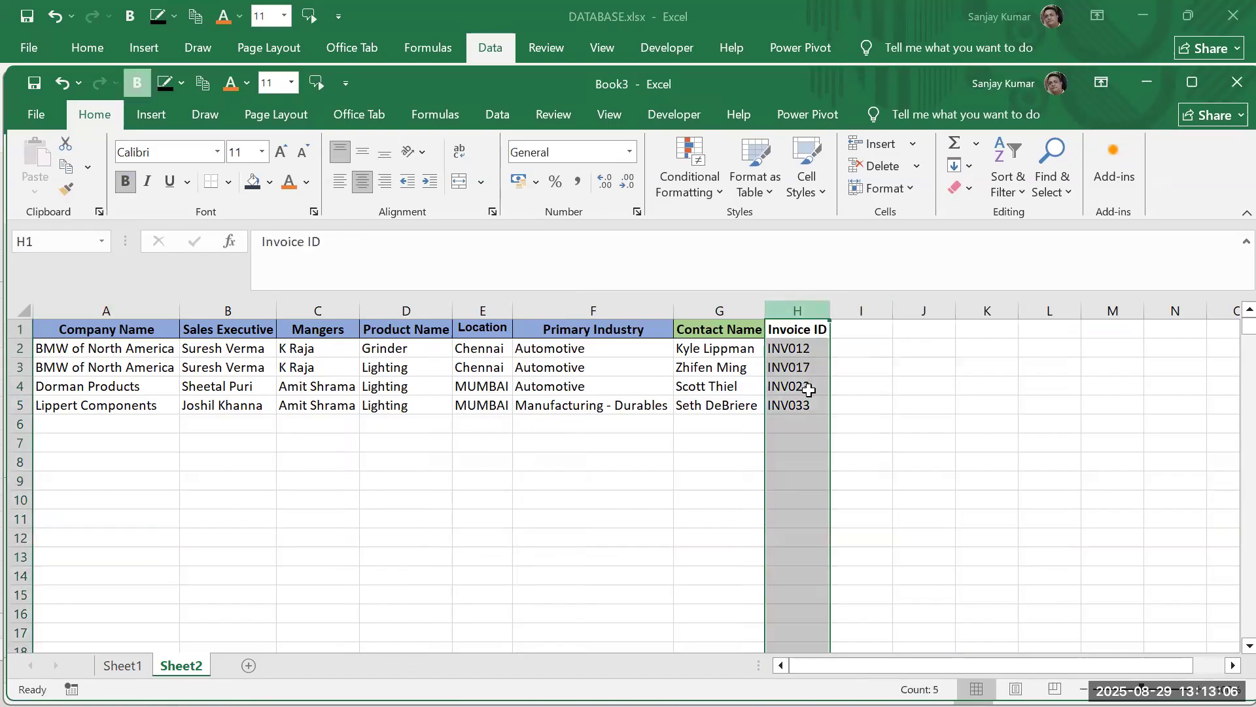
left_click(803, 430)
Review the Invoice Data columns A:K in DATABASE.xlsx, from Invoice ID to Designation, and check the first Invoice ID in Book3
key("alt+Tab")
key("alt+Tab")
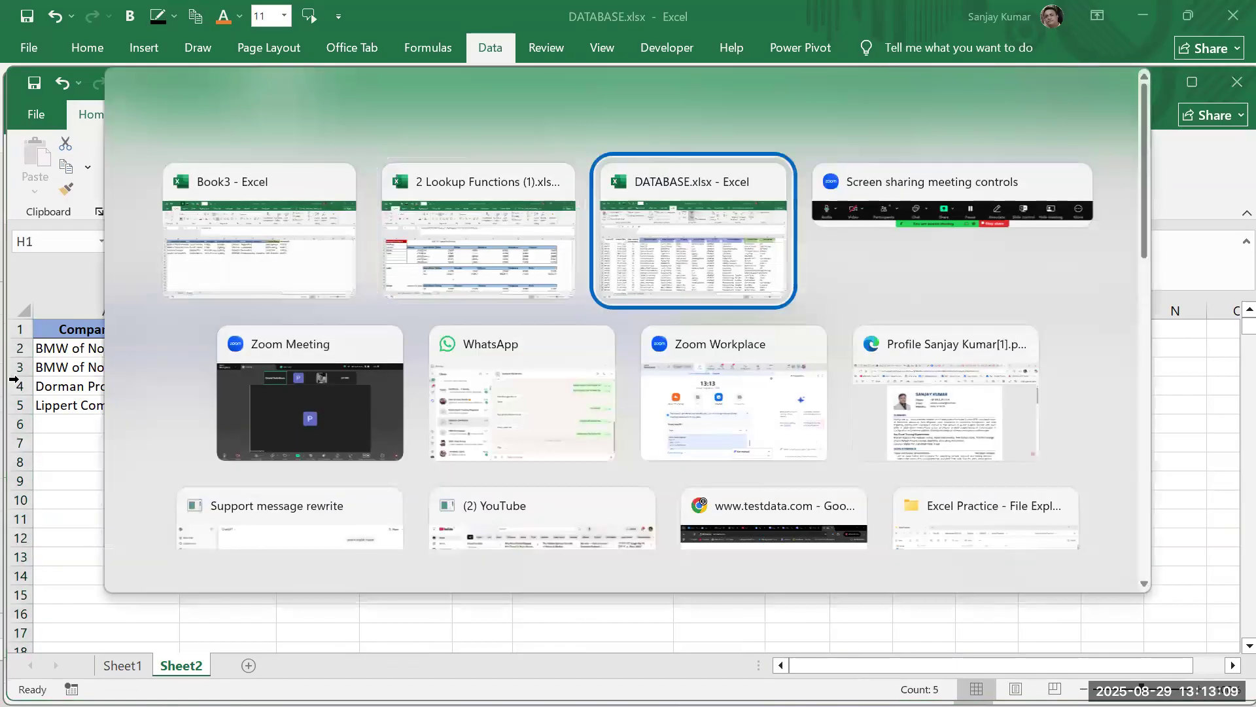
left_click(72, 243)
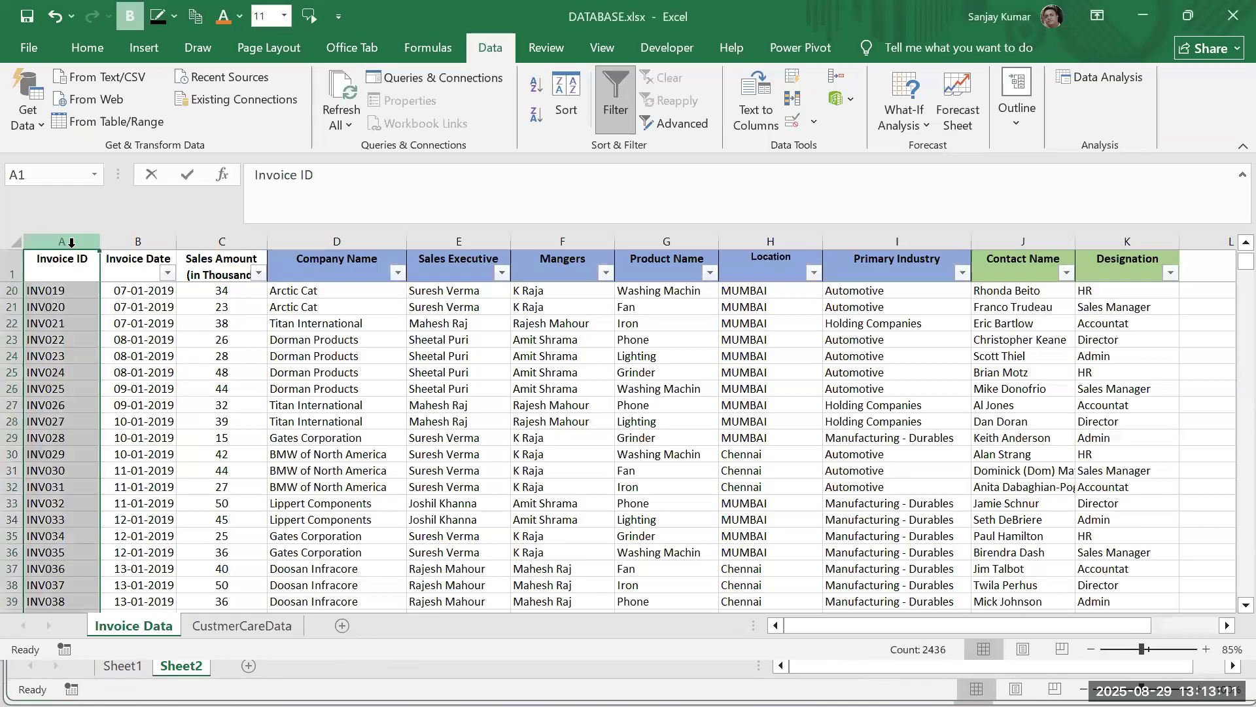
left_click_drag(72, 242, 916, 242)
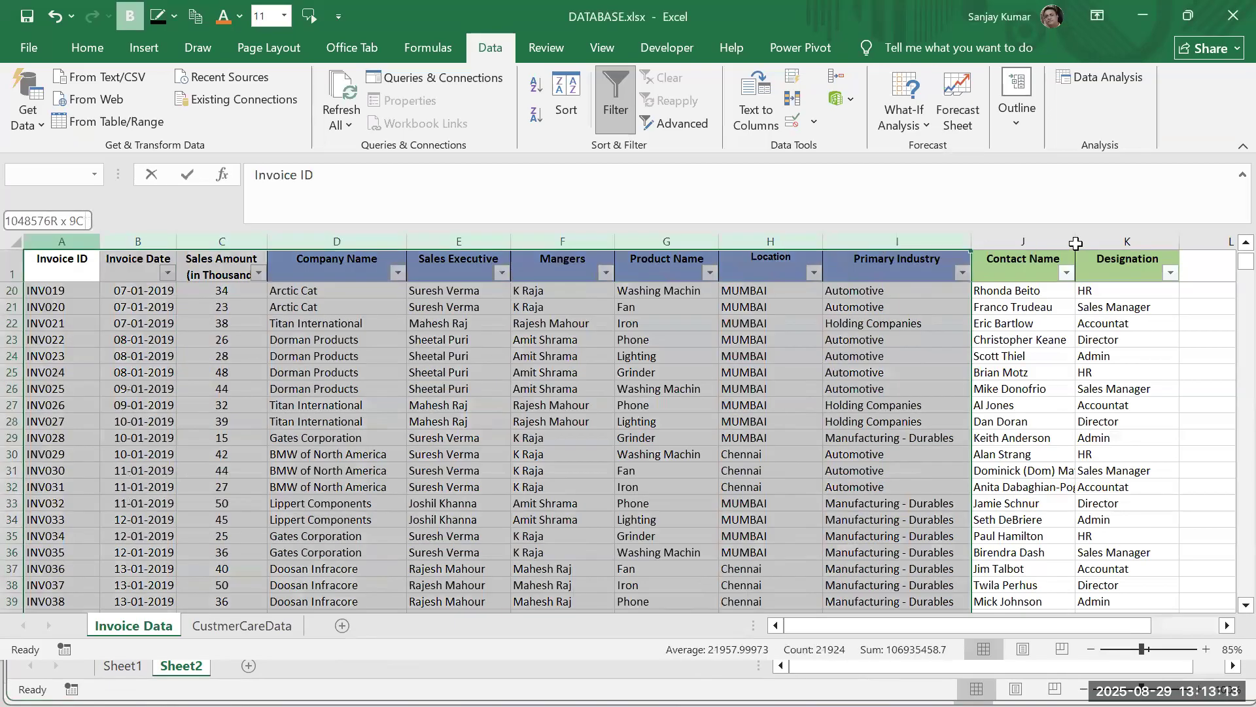
left_click_drag(1077, 243, 1127, 243)
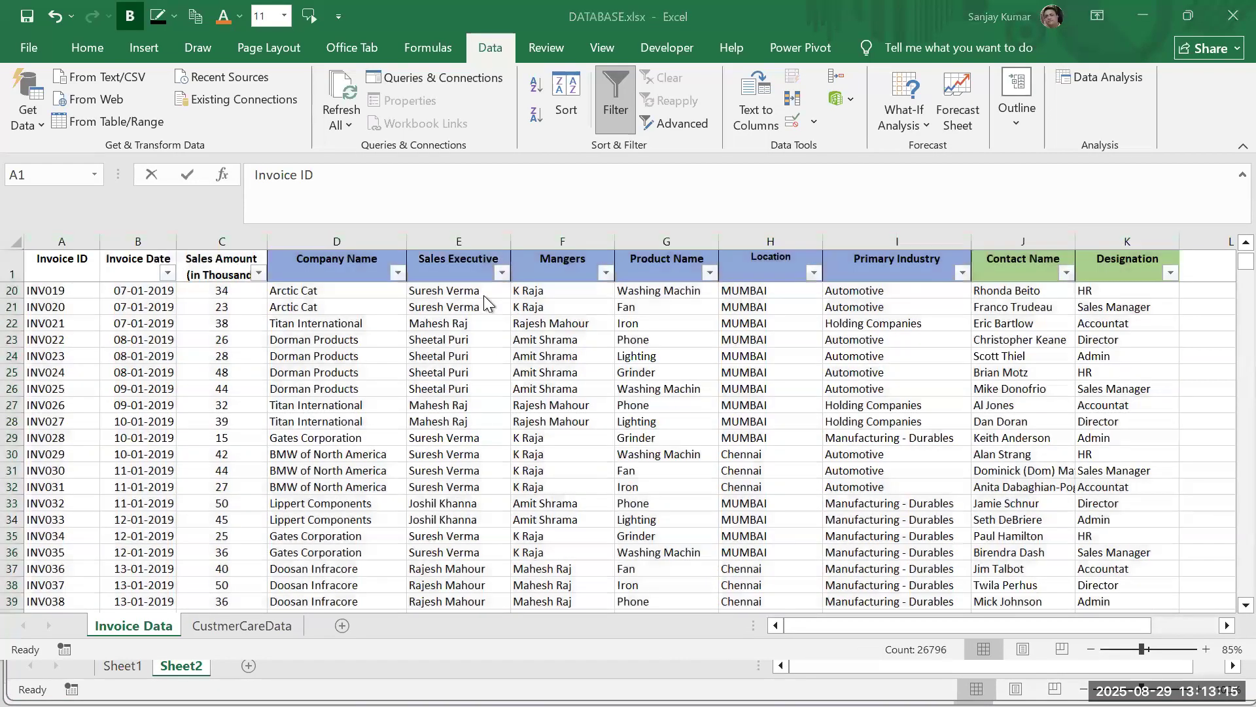
key("alt+Tab")
left_click(791, 353)
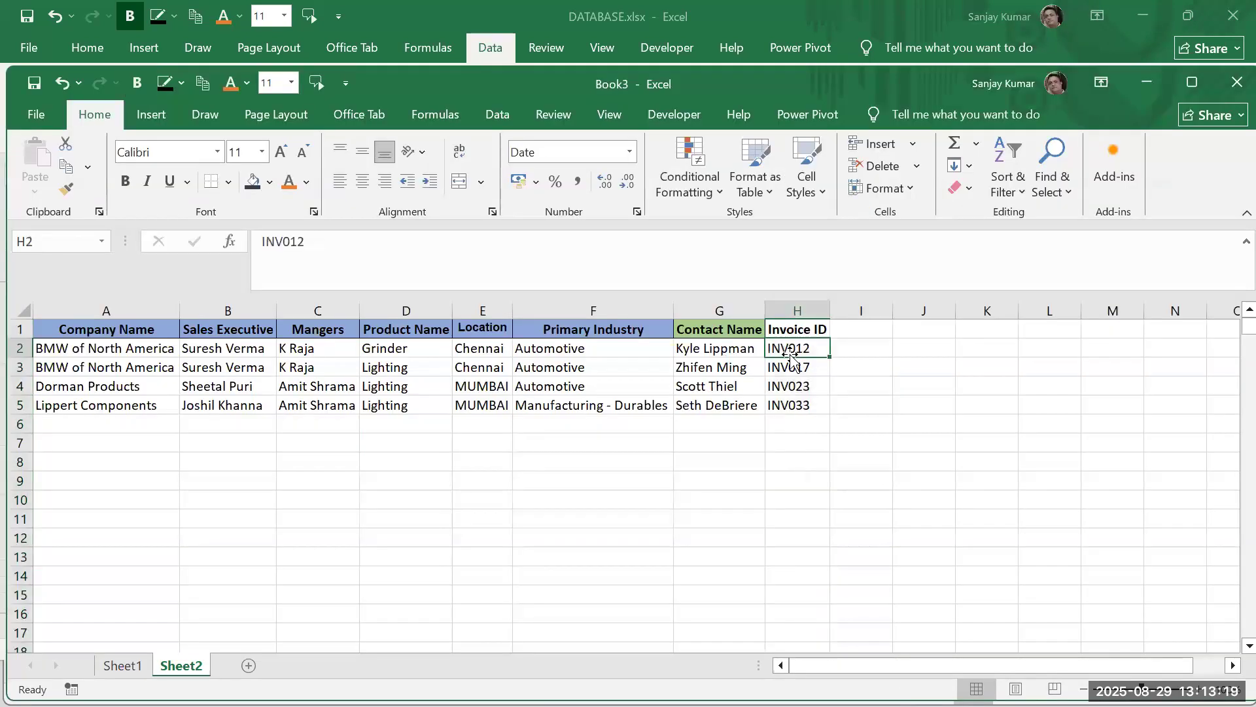
In DATABASE.xlsx, move the Invoice ID column on the Invoice Data sheet to just after the Designation column
key("alt+Tab")
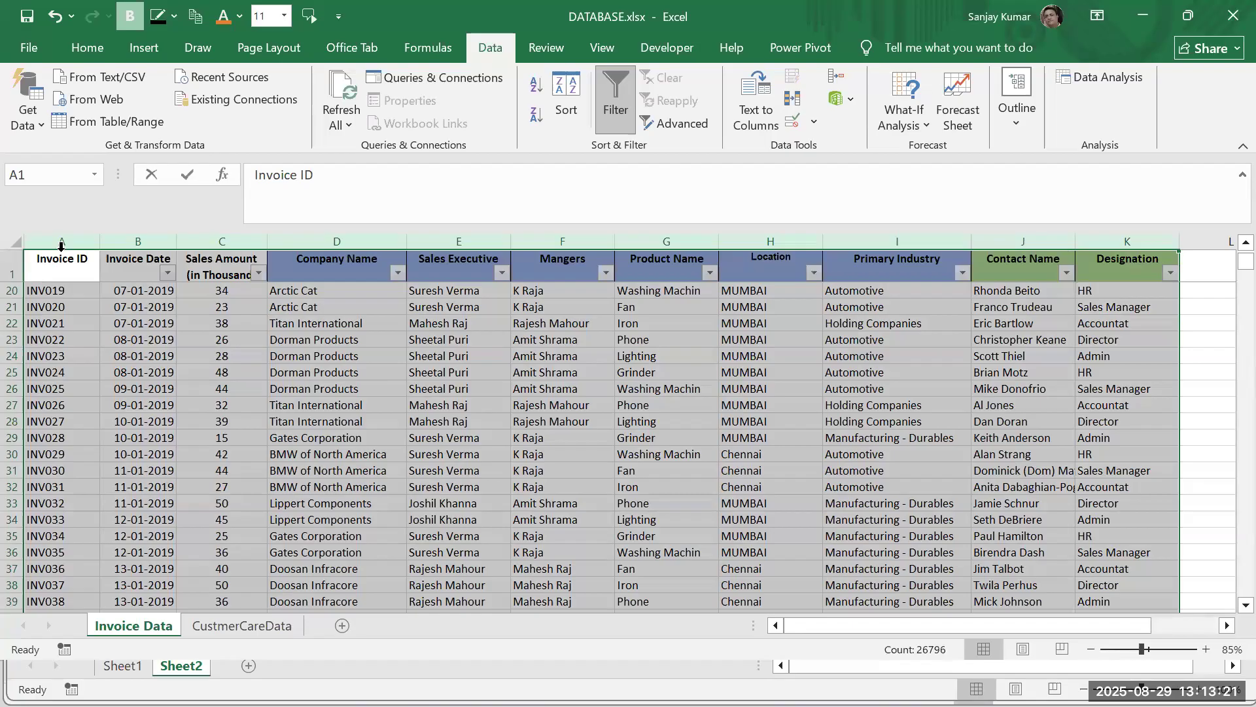
left_click(63, 242)
key("ctrl+c")
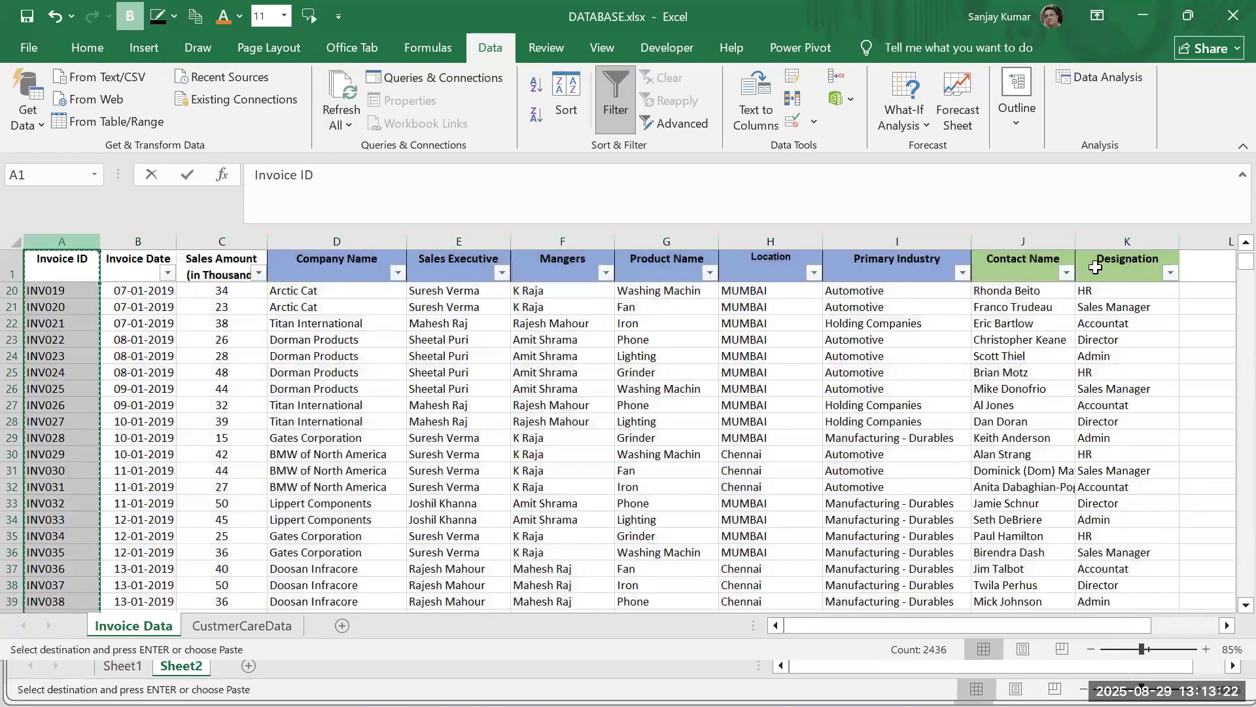
left_click(1210, 233)
right_click(1210, 234)
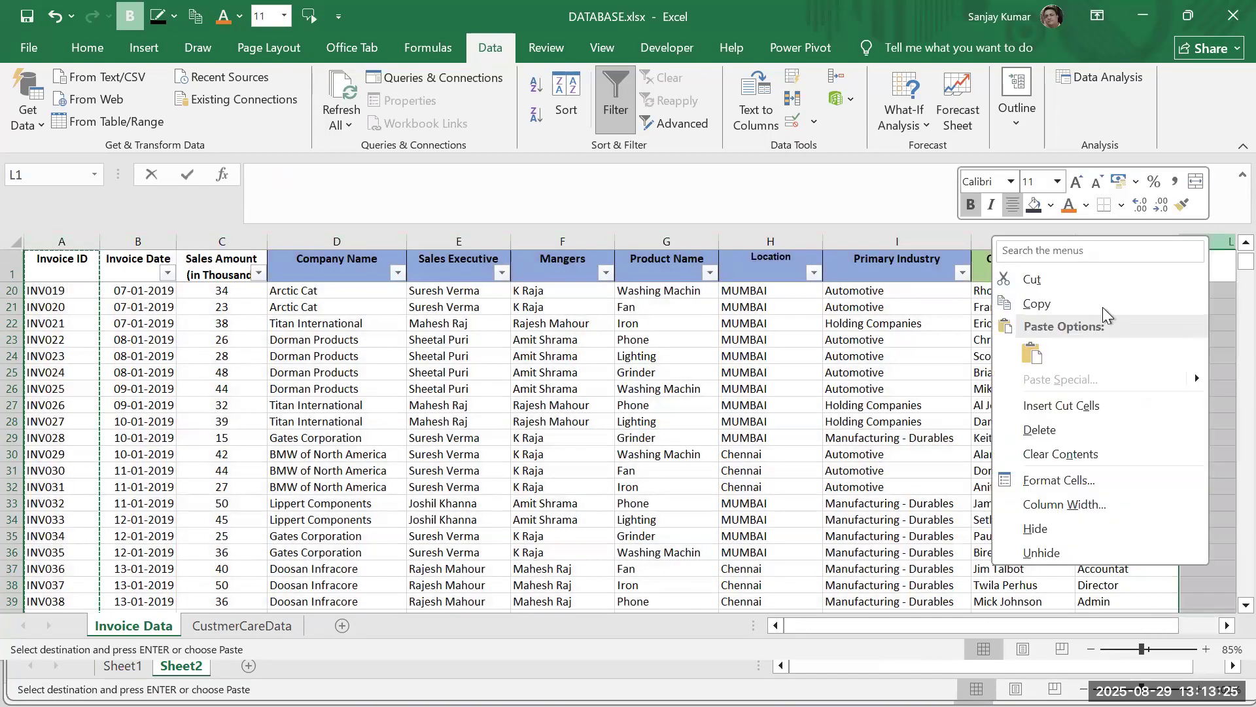
left_click(1047, 404)
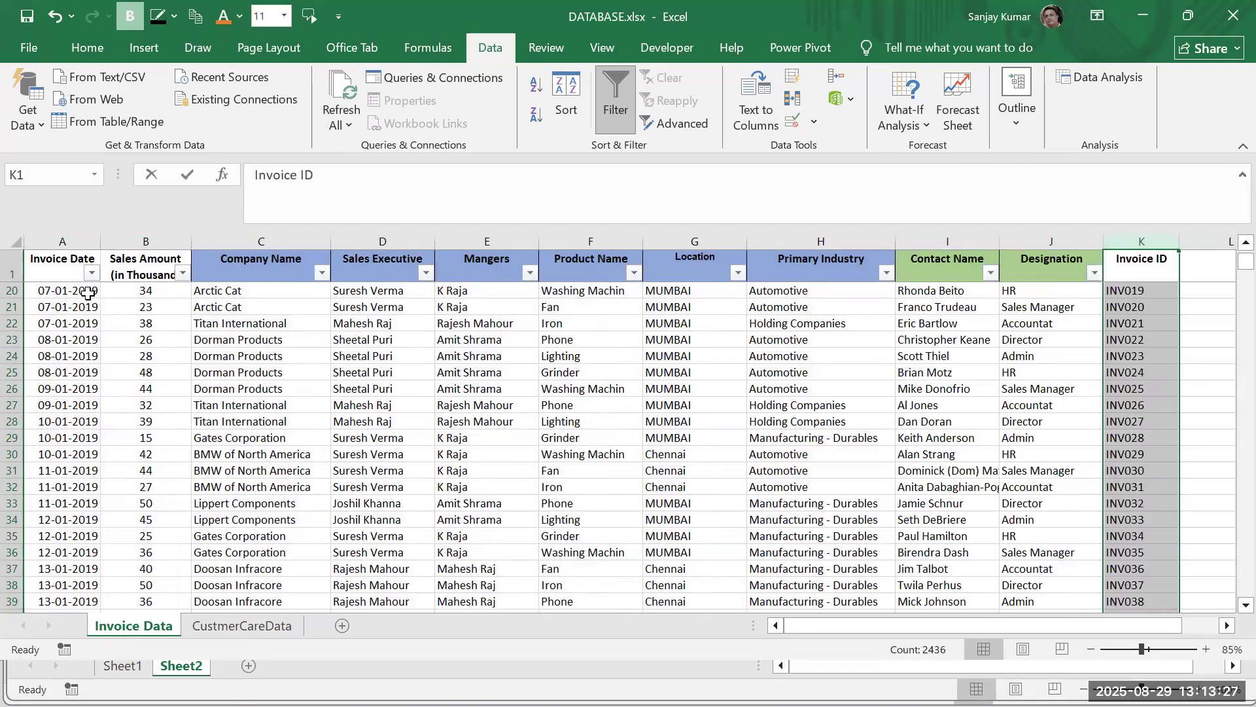
Inspect the Invoice Data header row and the Primary Industry lookup formula in F2 of Book3
left_click_drag(77, 271, 1041, 289)
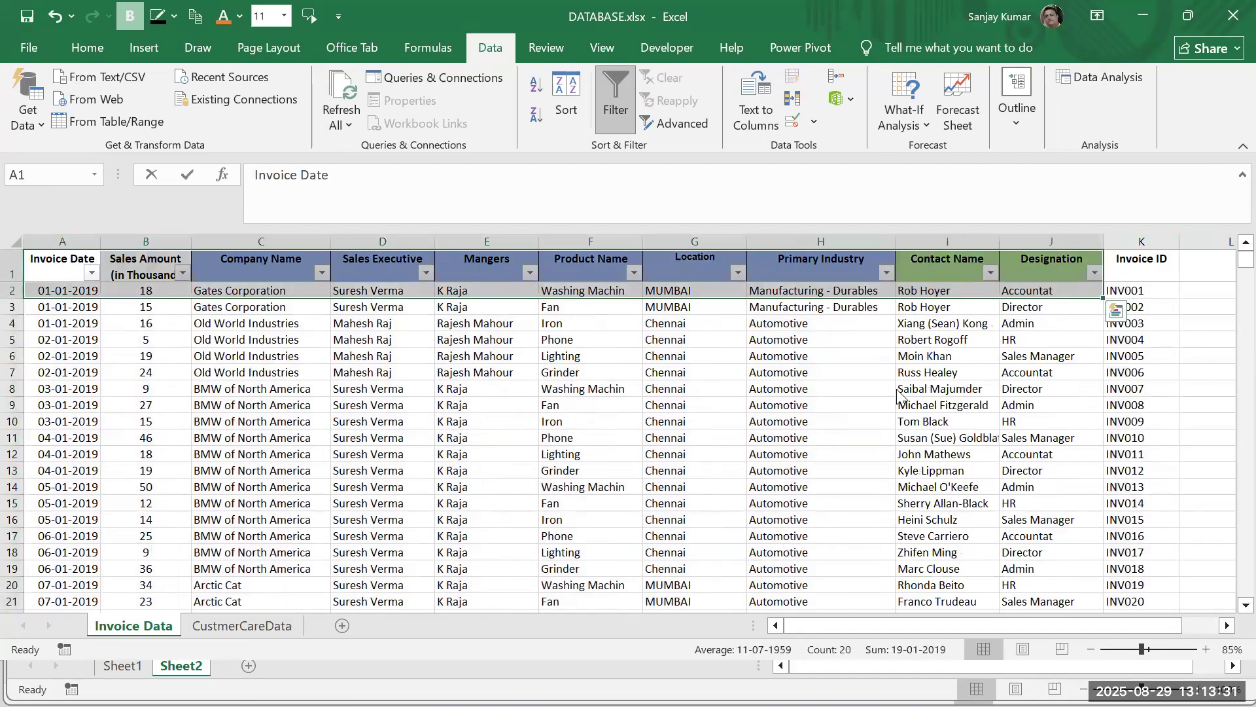
key("alt+Tab")
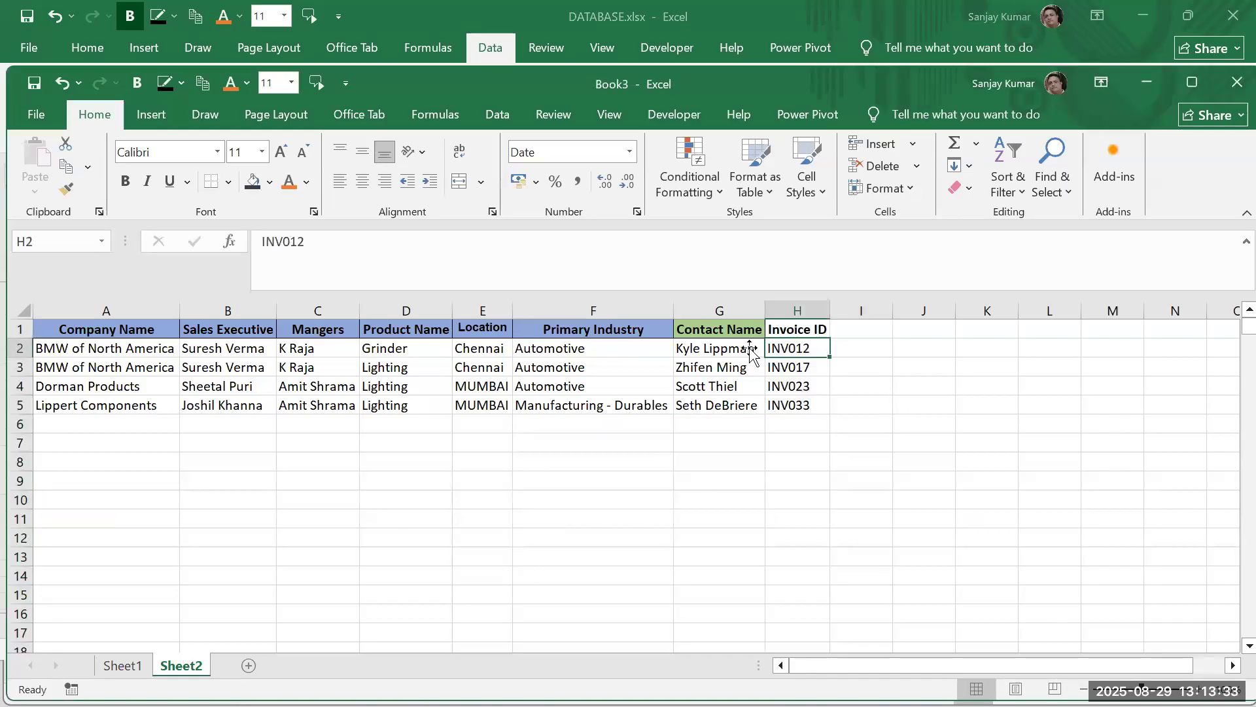
left_click(538, 348)
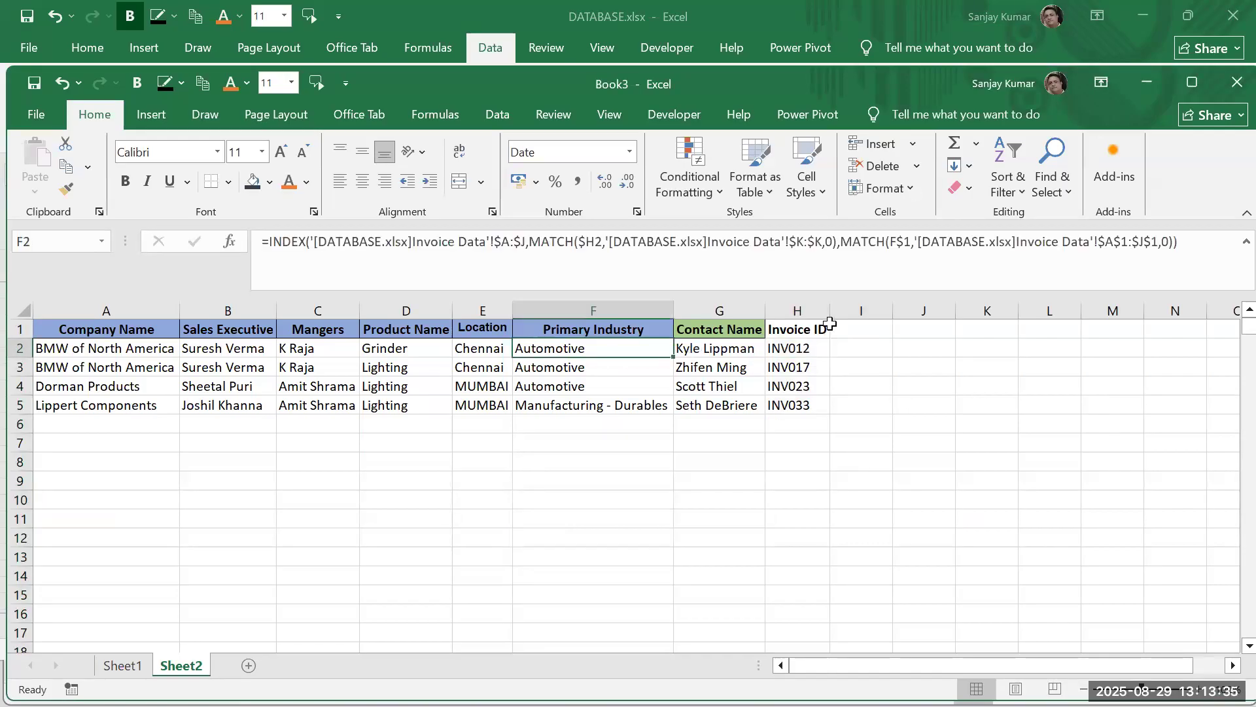
Start a new INDEX formula in A2 of Sheet2 with columns $A:$K of DATABASE.xlsx's Invoice Data sheet as the array
left_click(70, 345)
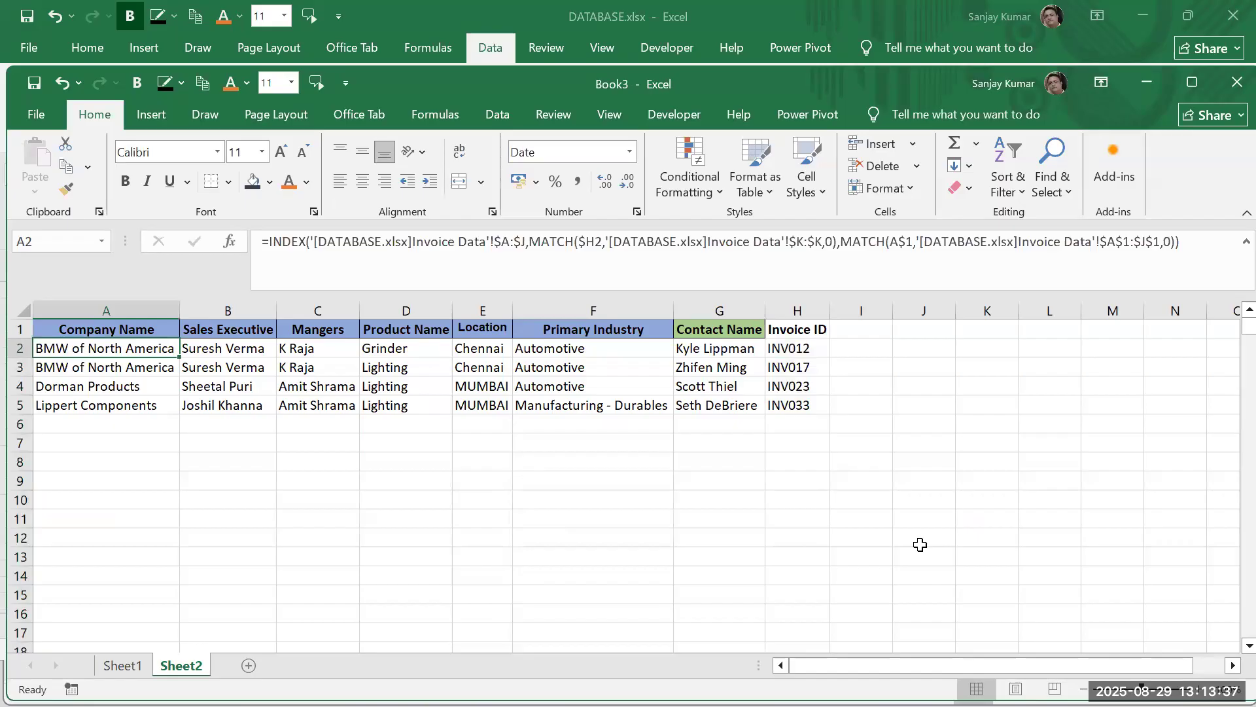
type("=")
type("vl")
key("BackSpace")
key("BackSpace")
type("index(")
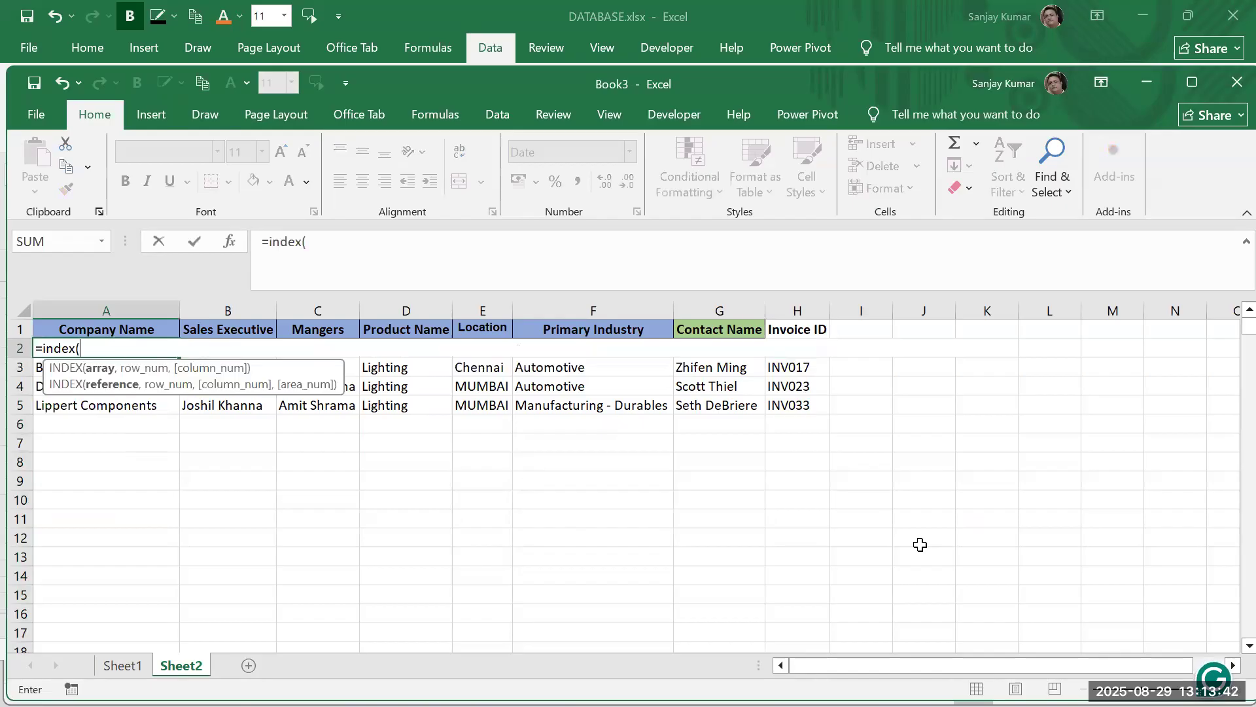
key("alt+Tab")
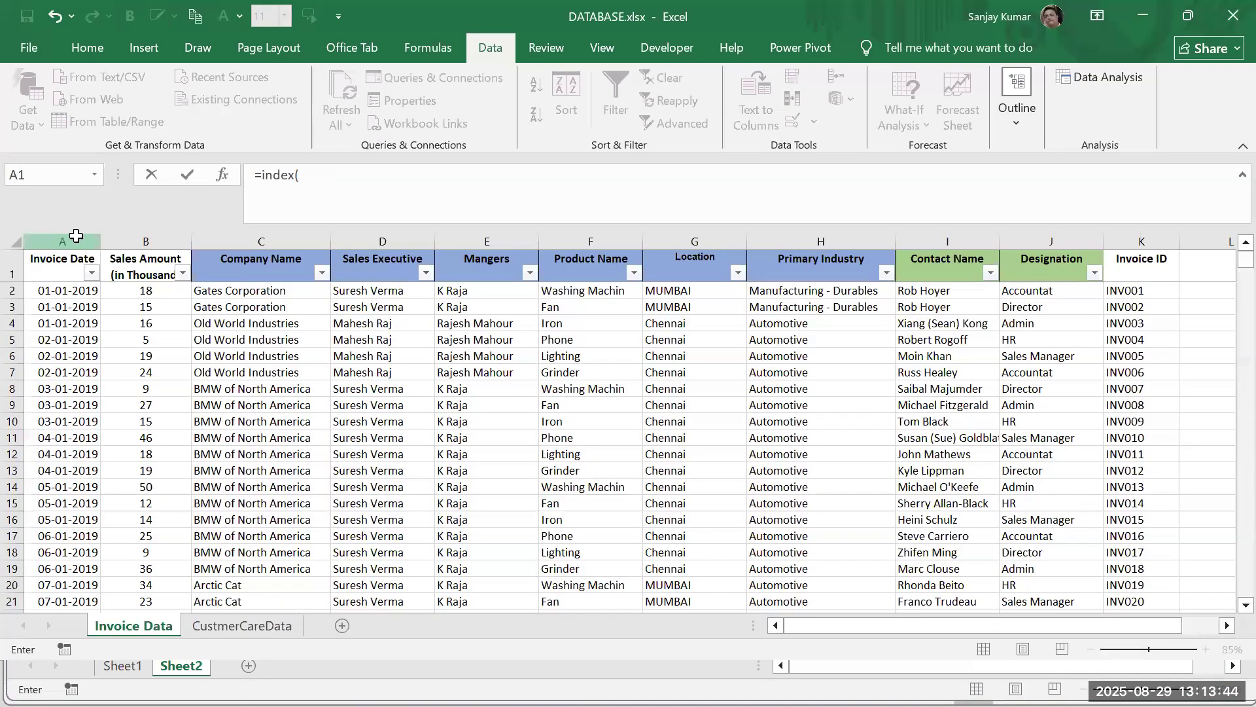
left_click(76, 235)
key("ctrl+shift+Right")
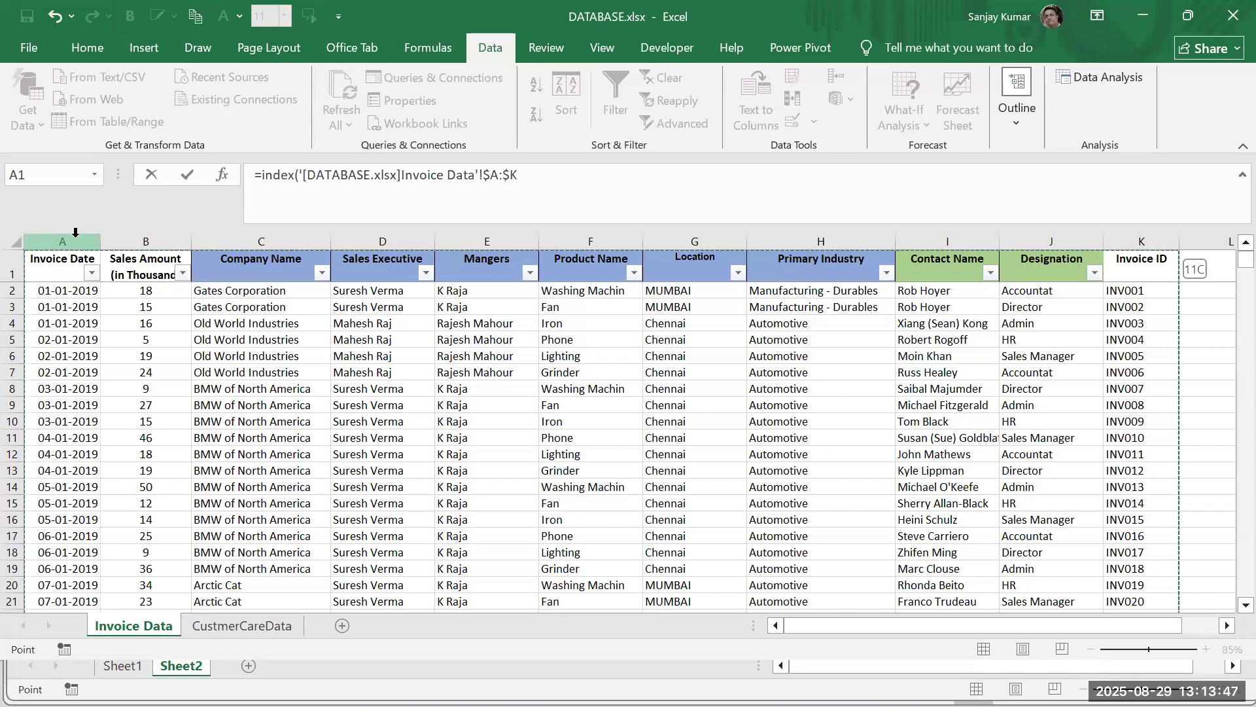
Add MATCH as the row argument, looking up H2 in column $K:$K of DATABASE.xlsx's Invoice Data with match type 0
type(",match")
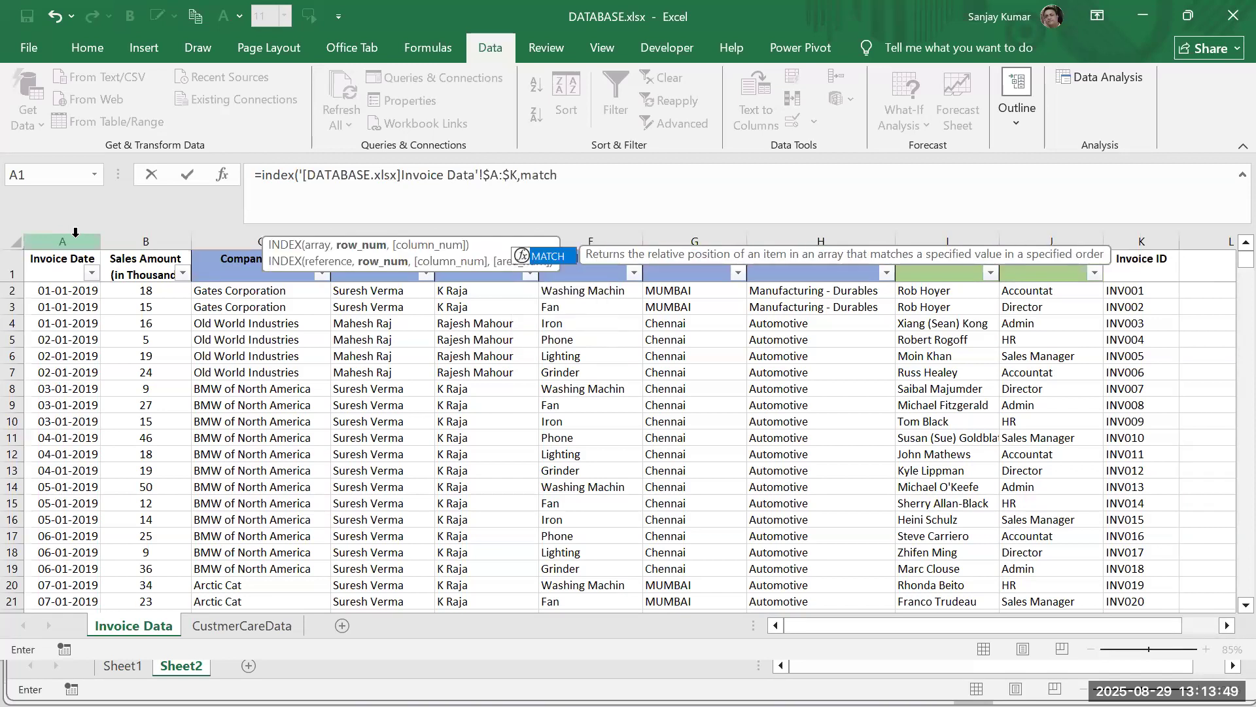
type("(")
key("alt+Tab")
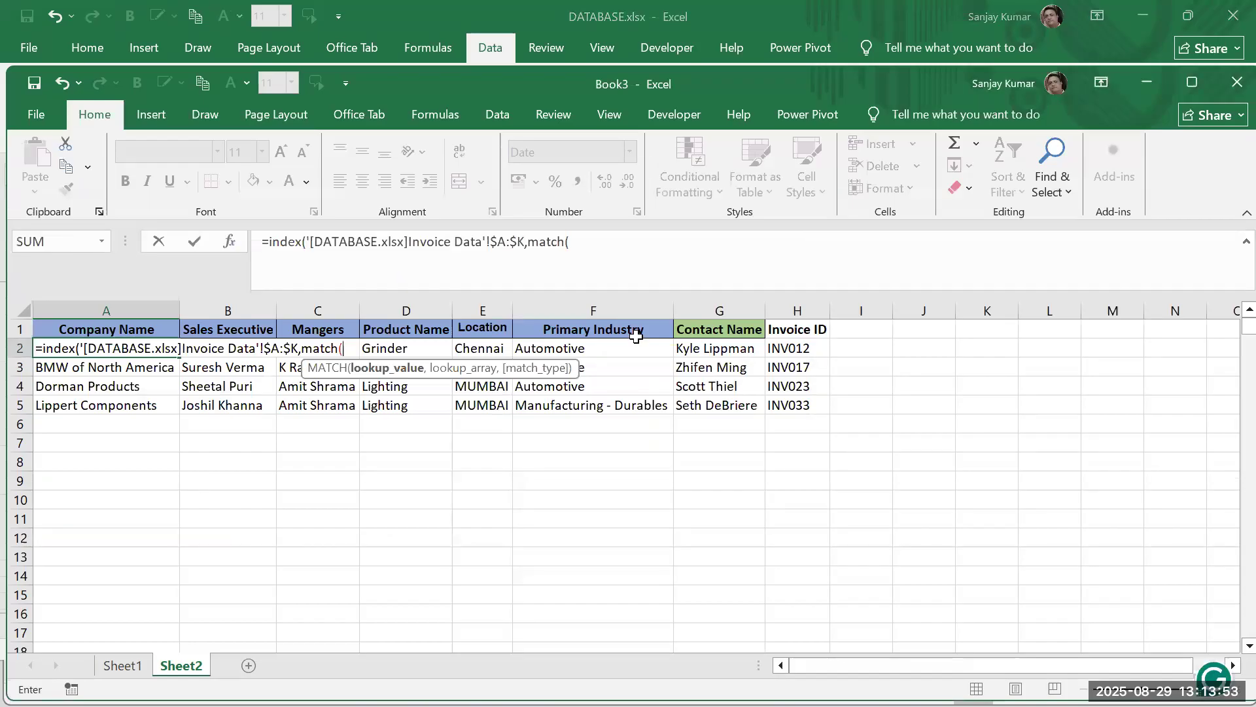
left_click(819, 353)
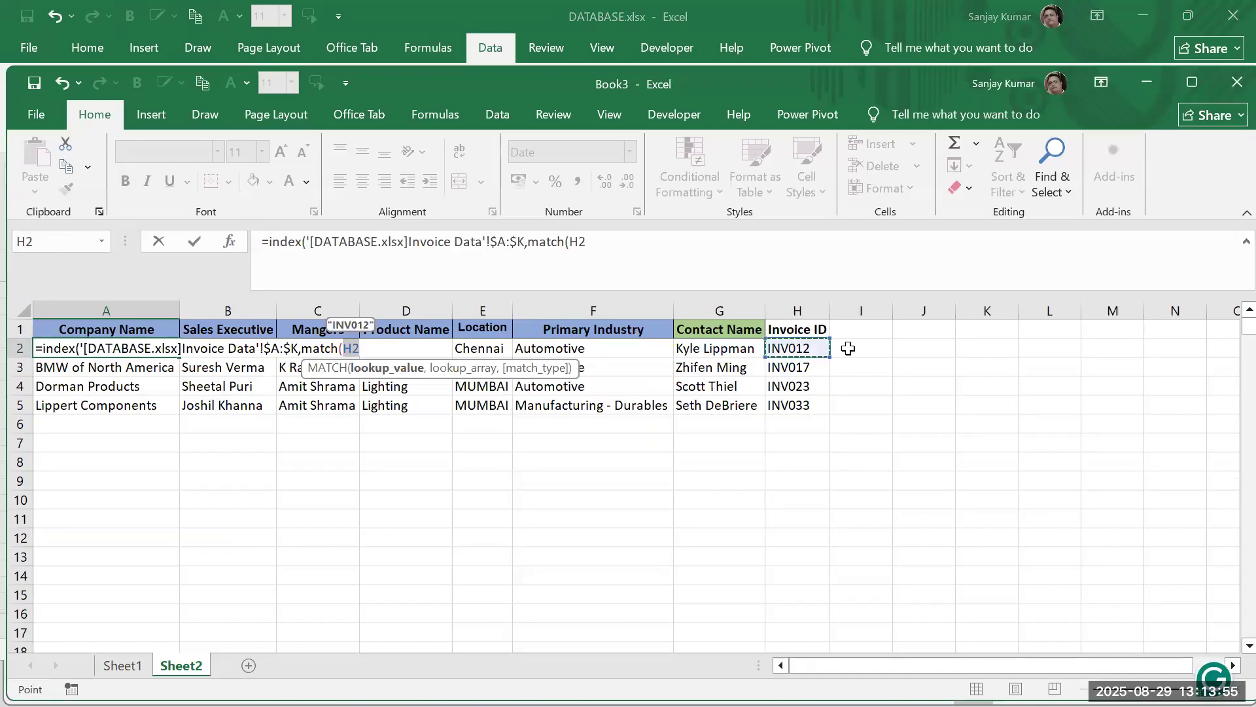
type(",")
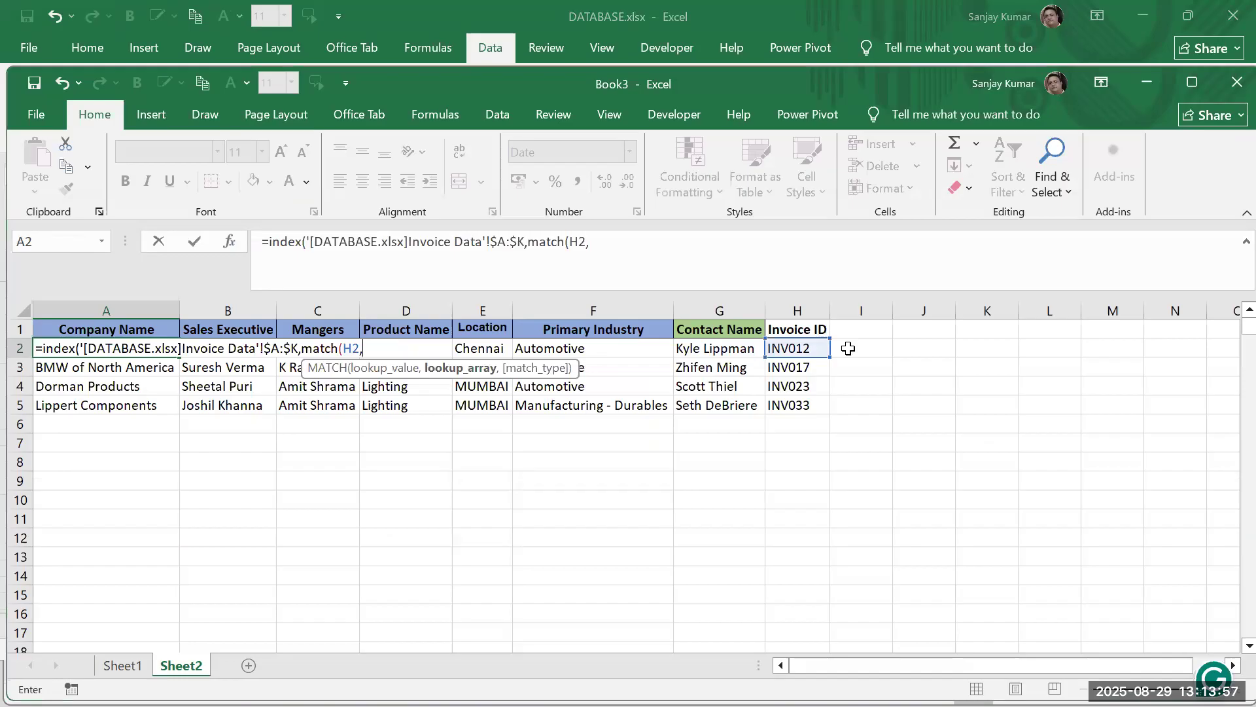
key("alt+Tab")
left_click(1153, 237)
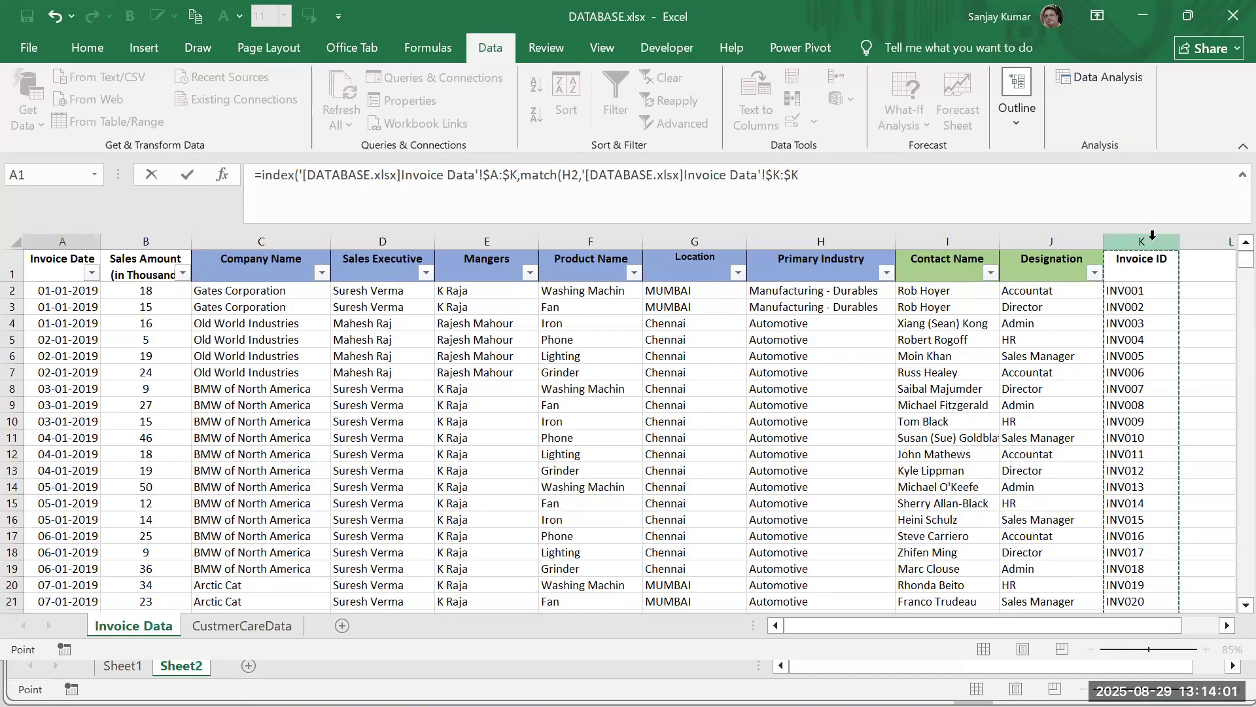
type(",0)")
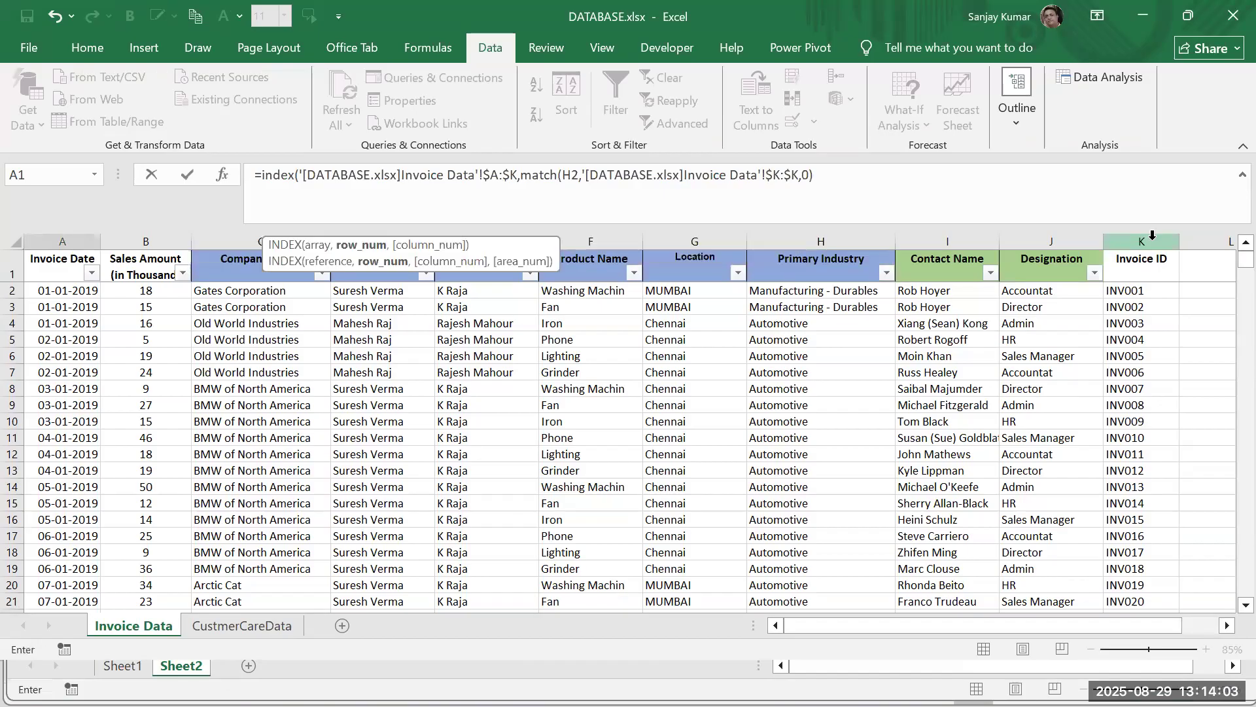
Add MATCH as the column argument, looking up A1 in Invoice Data's headers $A$1:$K$1 with match type 0, and complete the formula
type(",")
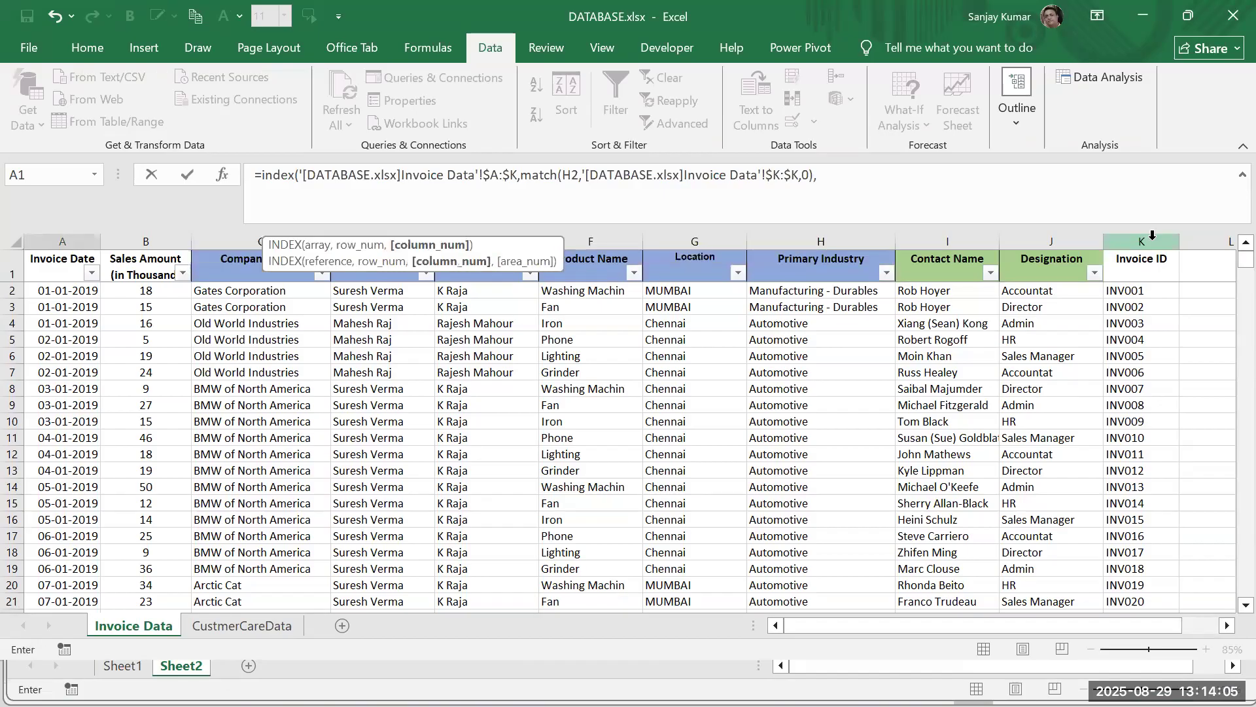
type("match")
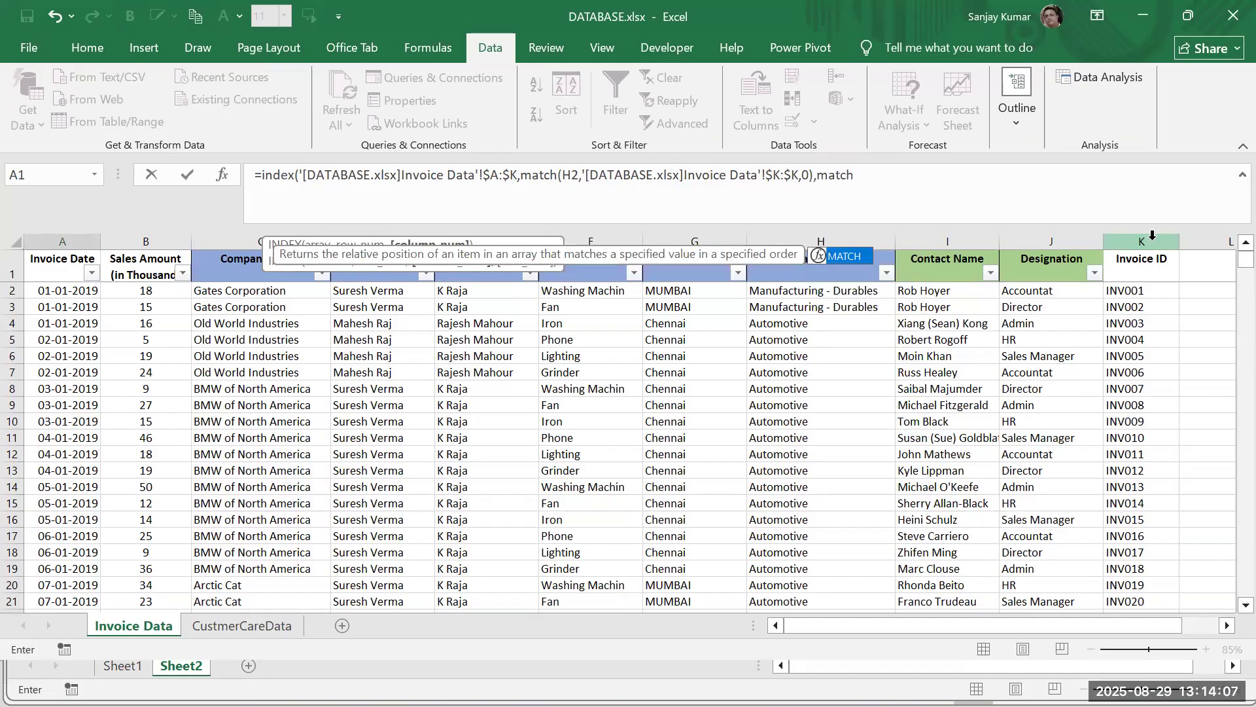
type("(")
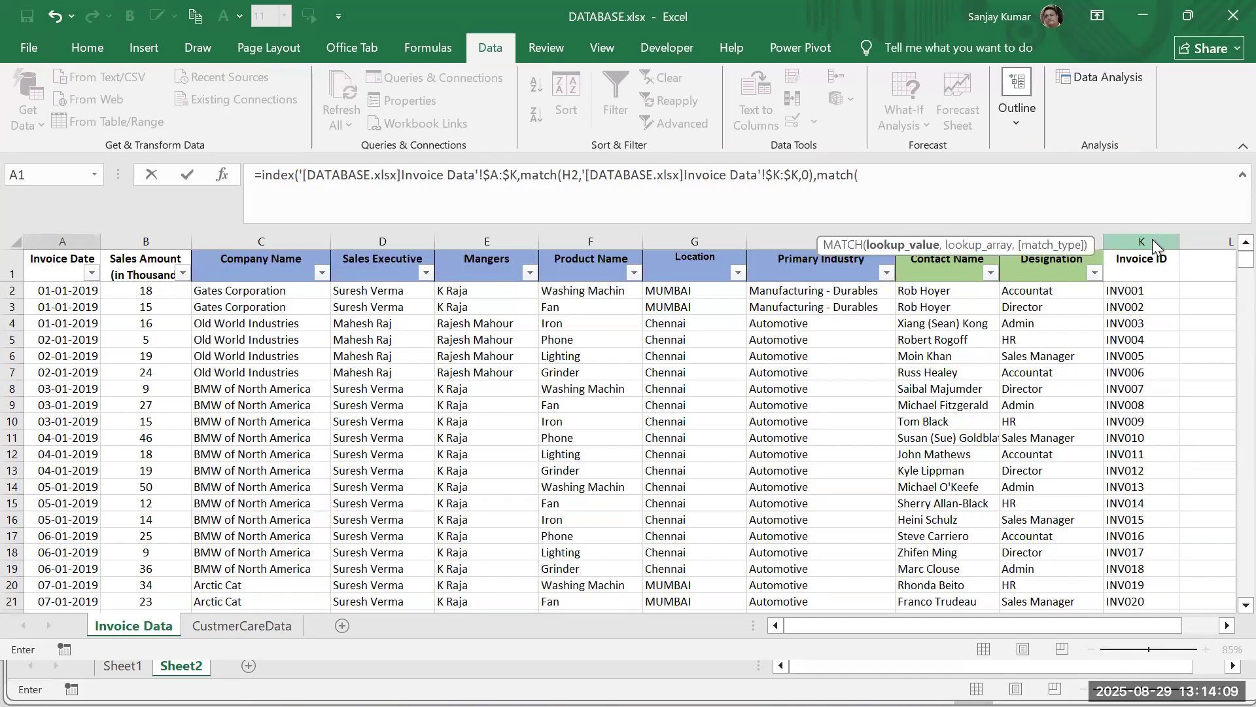
key("alt+Tab")
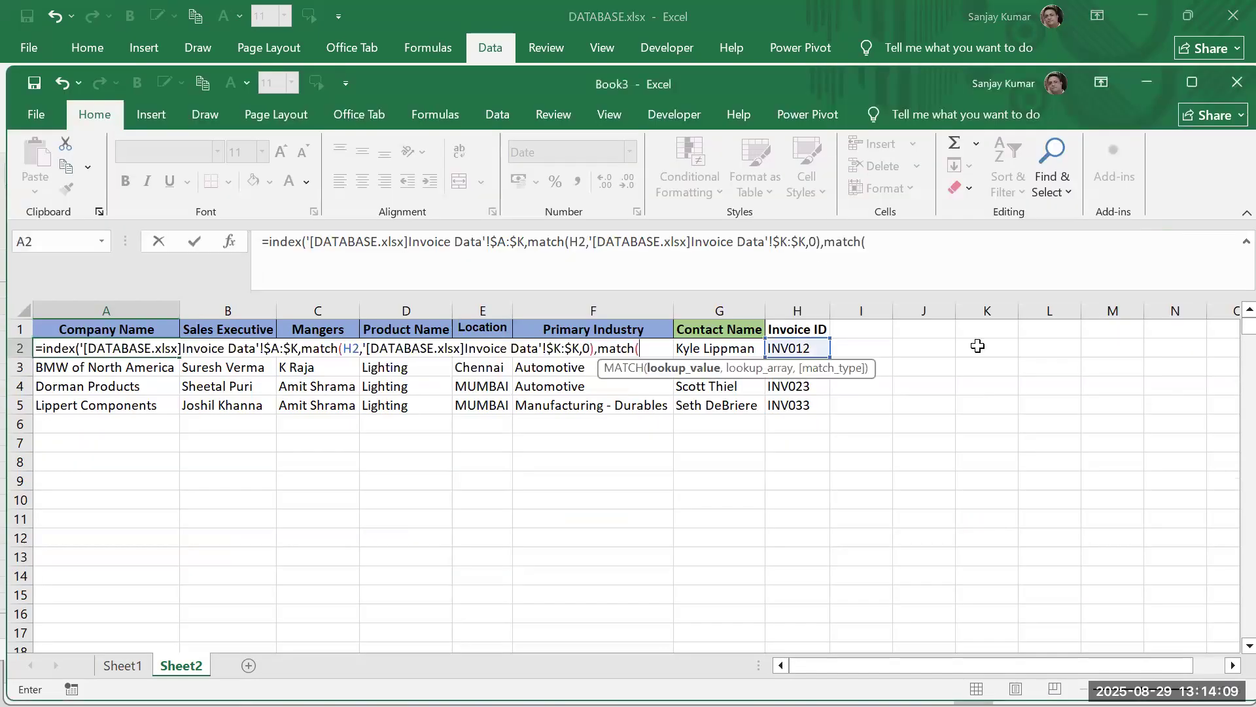
left_click(143, 327)
type(",")
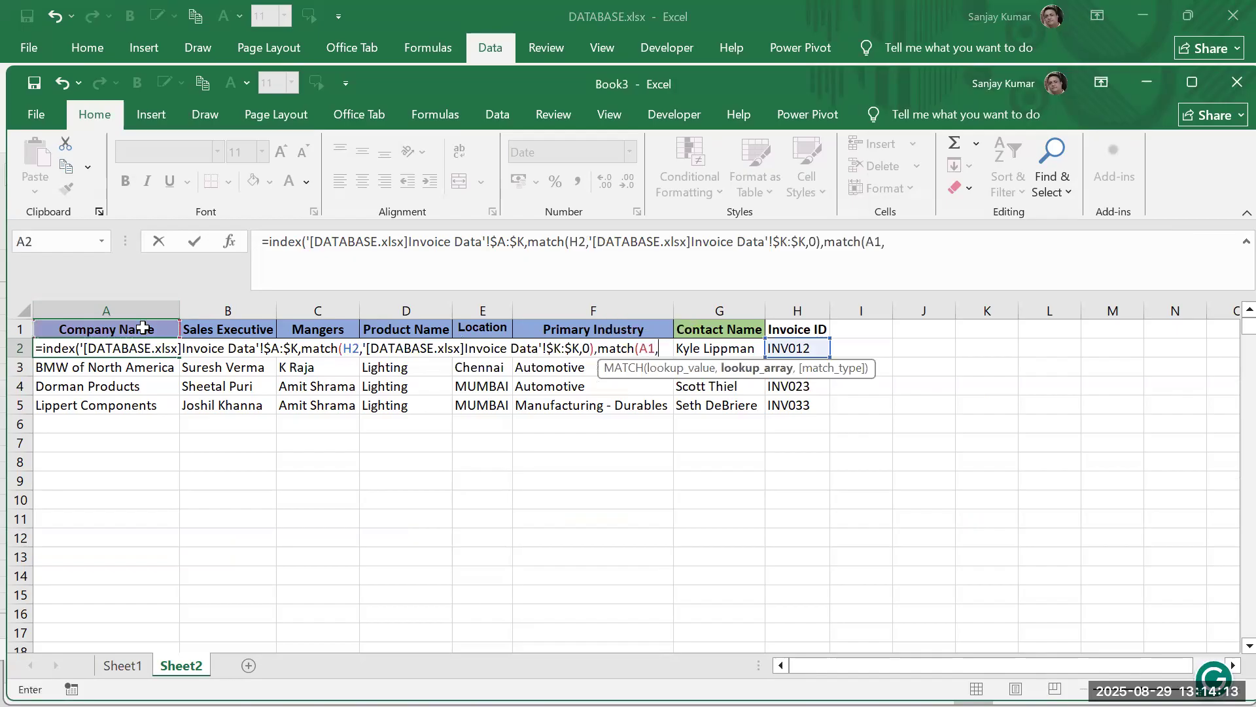
key("alt+Tab")
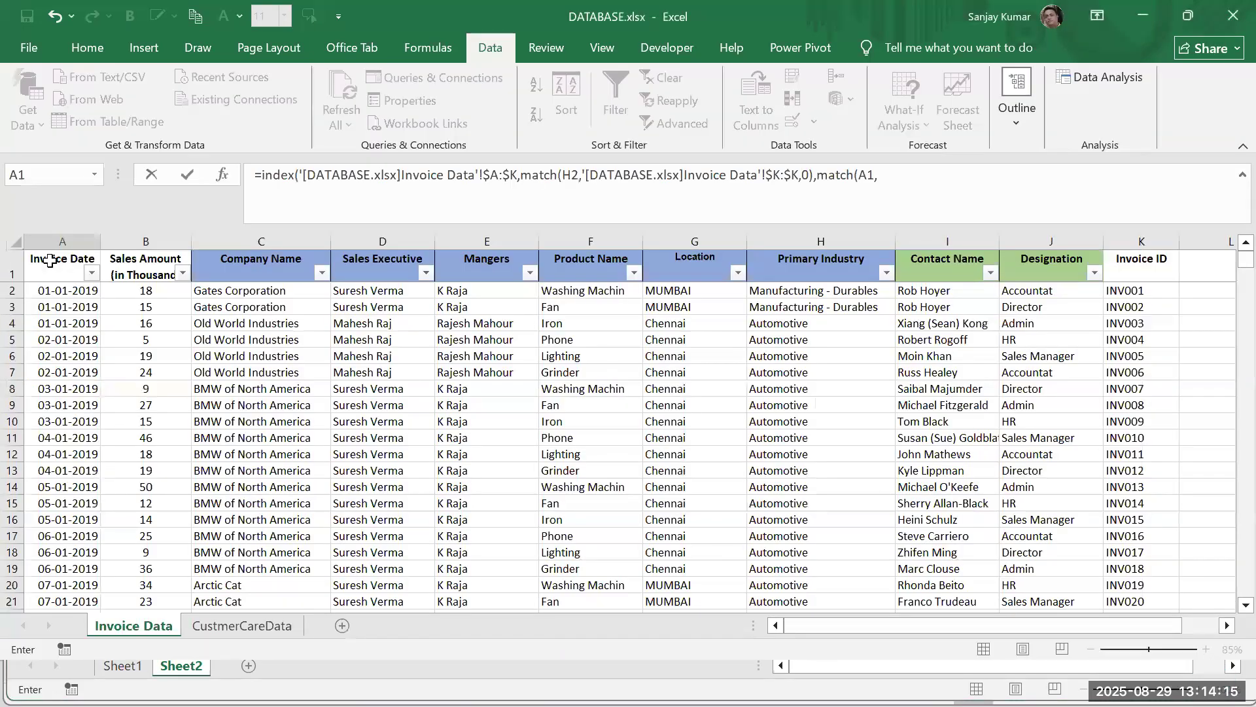
left_click(50, 261)
key("ctrl+shift+Right")
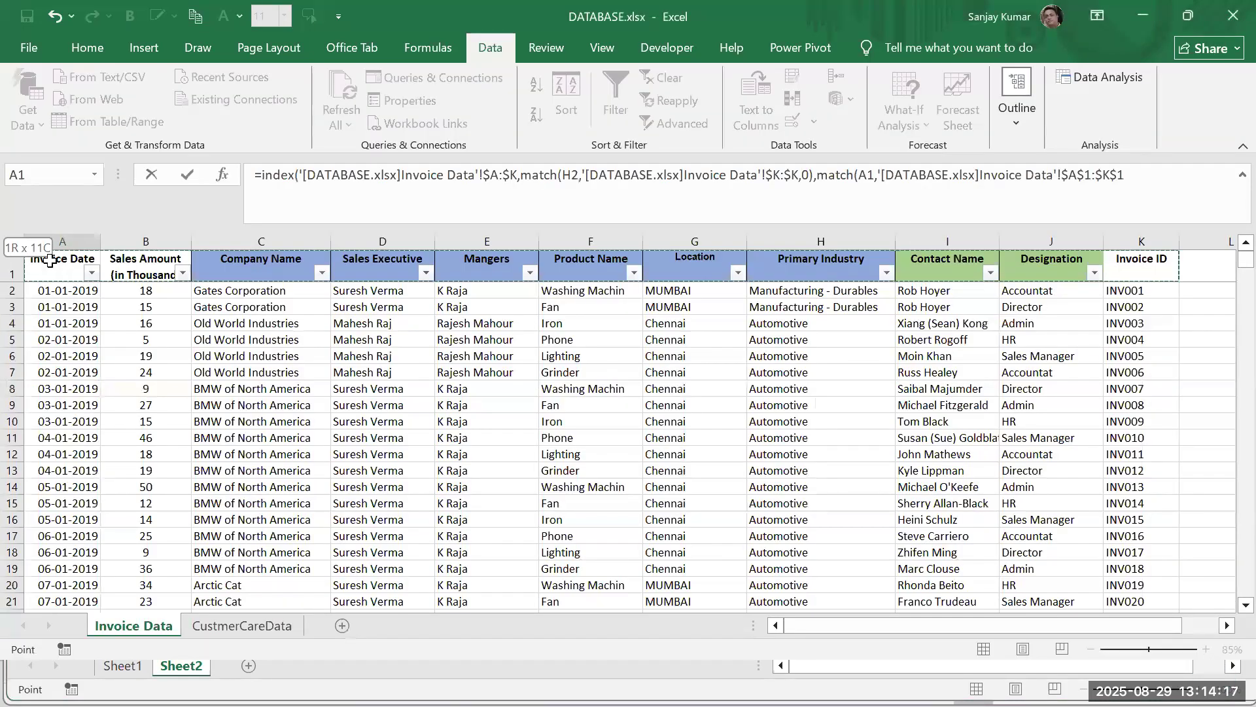
type(",0)")
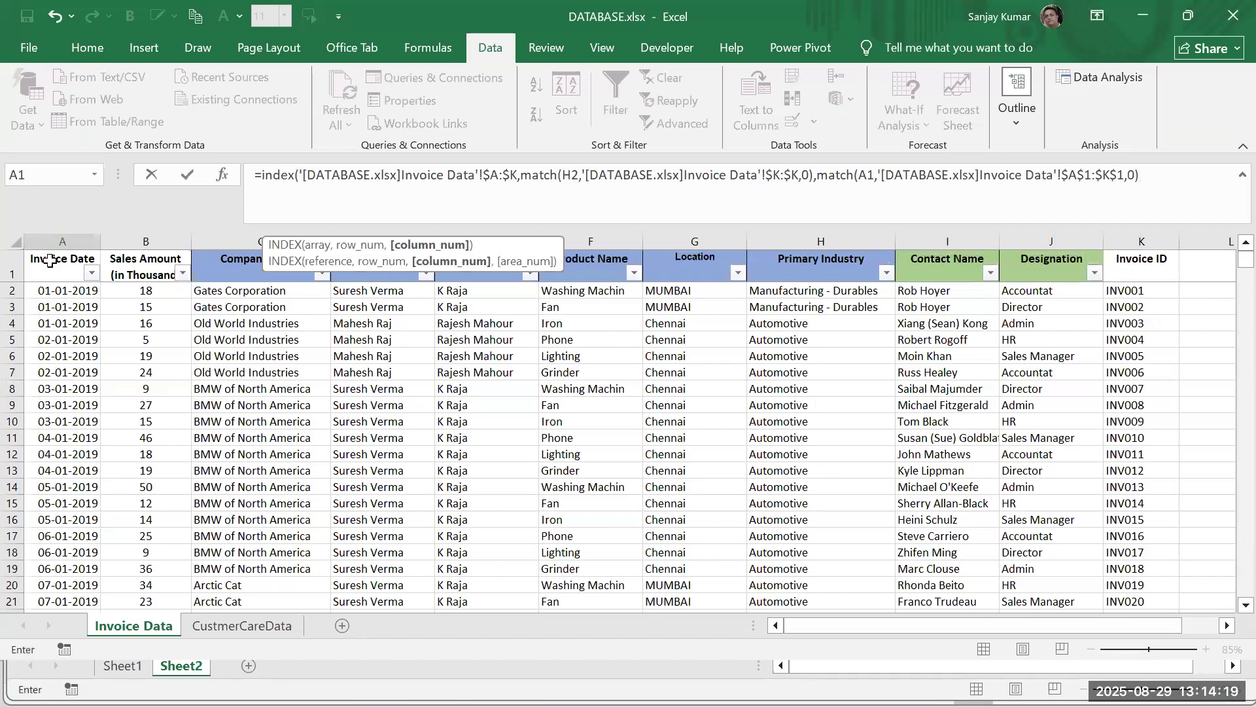
key("Return")
key("Return")
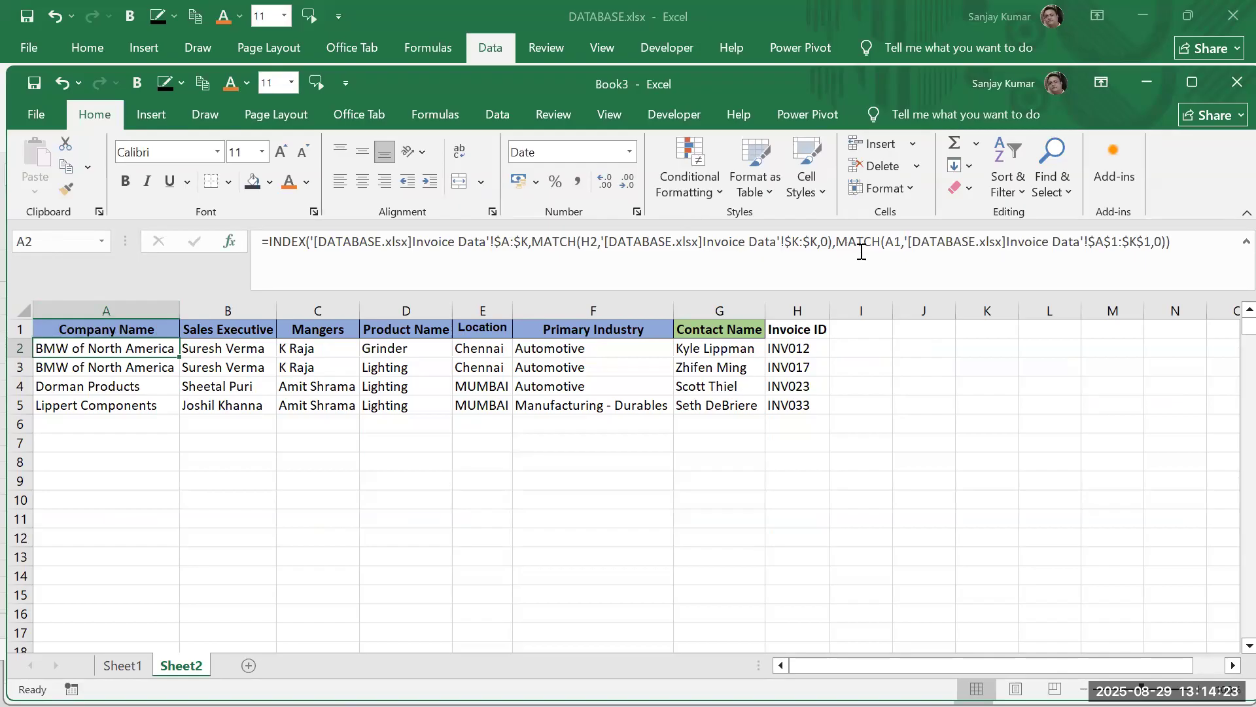
Change the lookup references in A2's formula to the mixed references $H2 and A$1
left_click(722, 278)
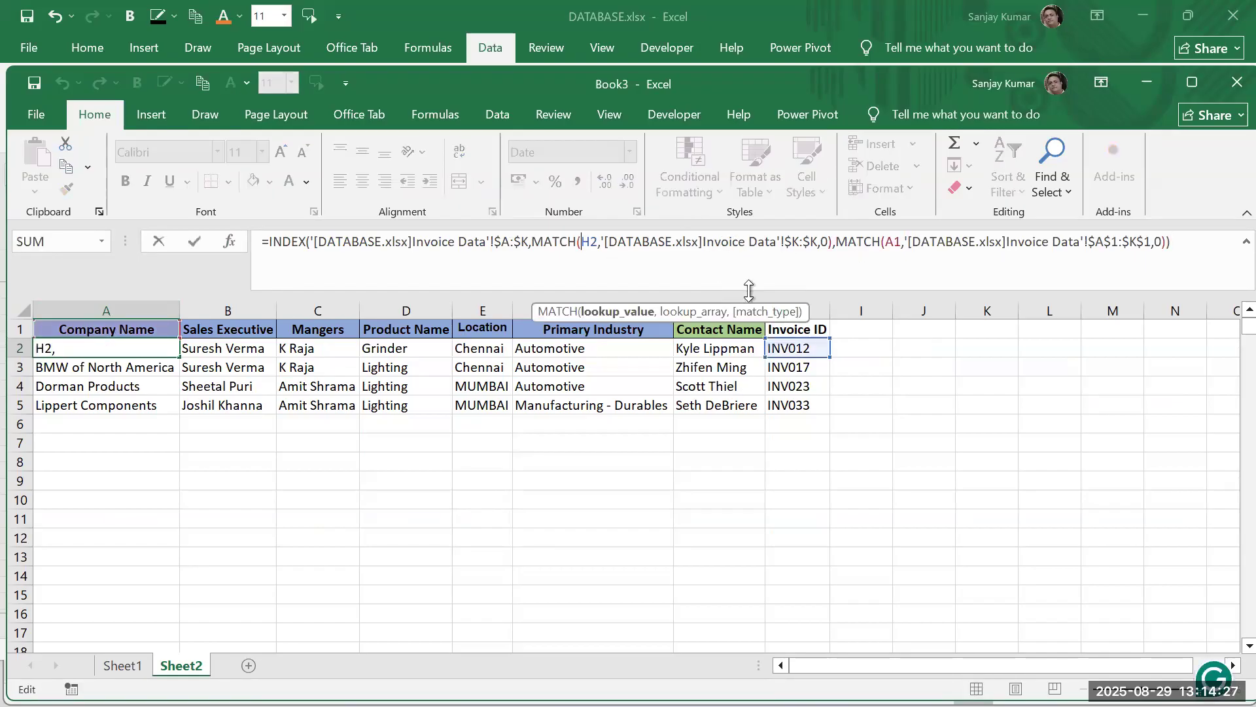
type("$")
left_click(902, 242)
type("$")
key("Return")
key("Up")
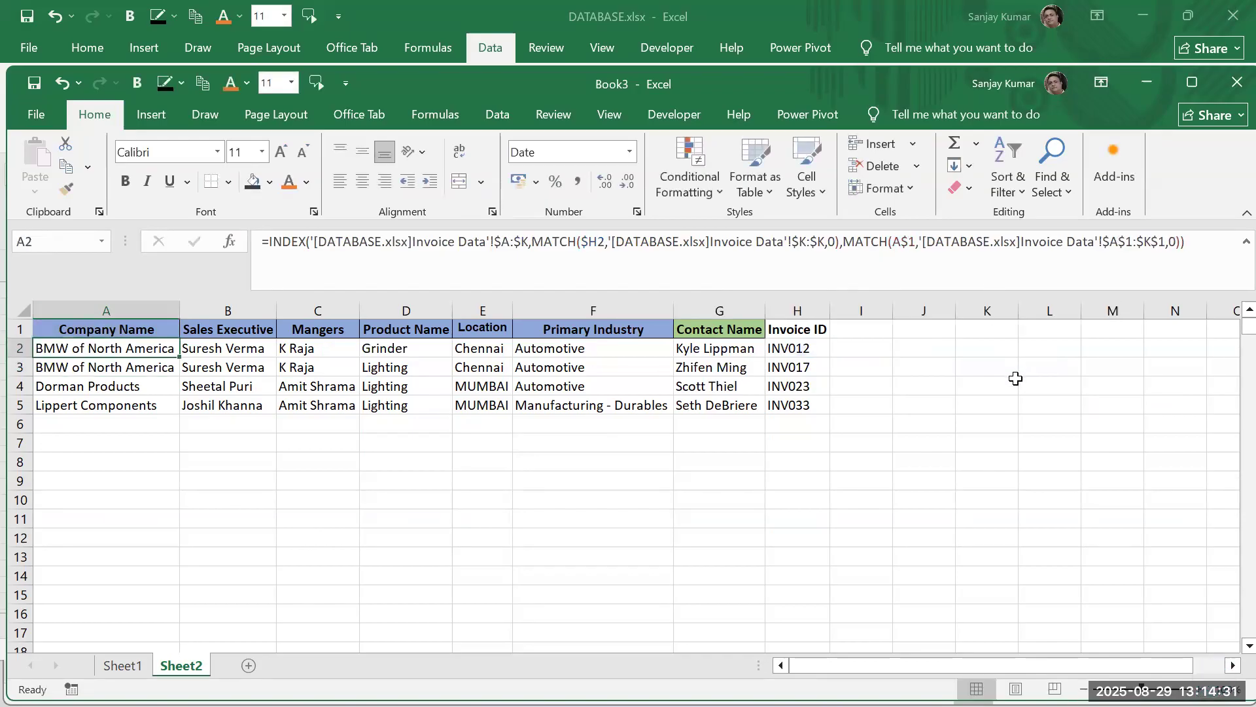
Copy the formula in A2 to the whole range A2:G5
key("ctrl+c")
key("shift+Down")
key("shift+Down")
key("shift+Down")
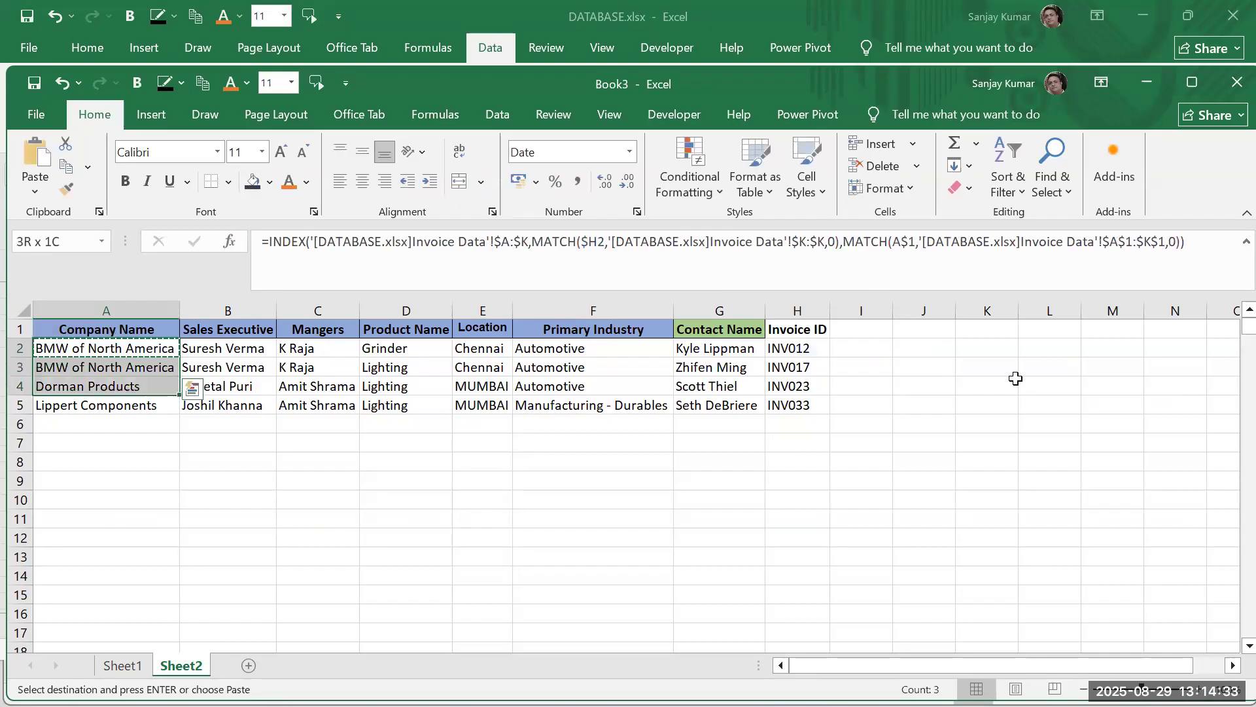
key("shift+Right")
key("shift+Right")
key("shift+Right")
key("shift+Right")
key("shift+Right")
key("shift+Right")
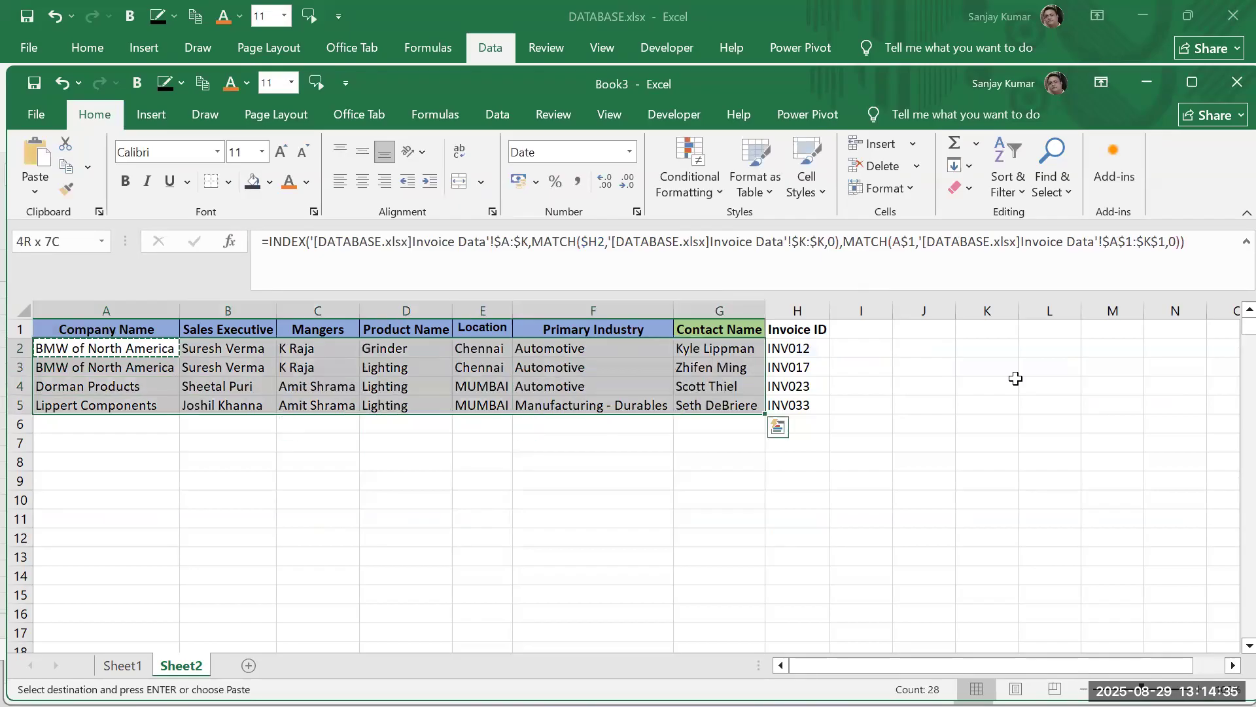
key("ctrl+v")
Change the Invoice ID in H2 of Sheet2 to INV030
key("Right")
key("Right")
key("Right")
key("Right")
key("Right")
key("Right")
key("Right")
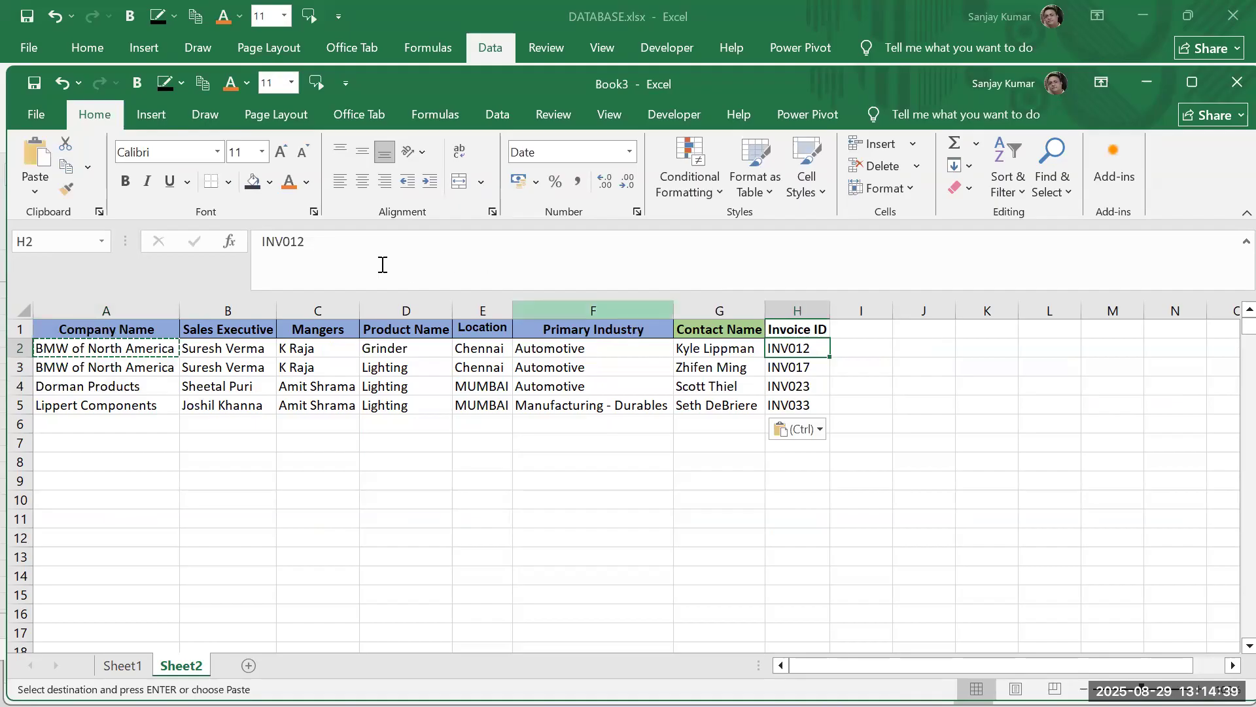
key("Escape")
key("F2")
key("BackSpace")
key("BackSpace")
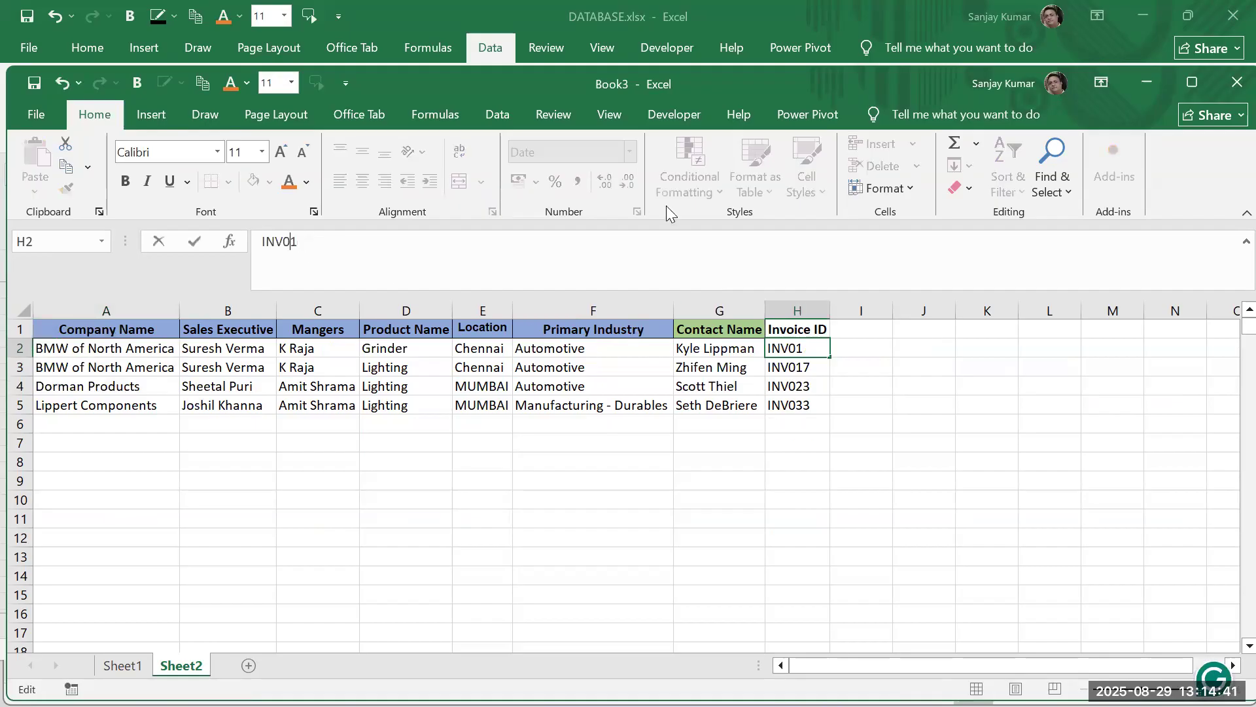
type("30")
key("Return")
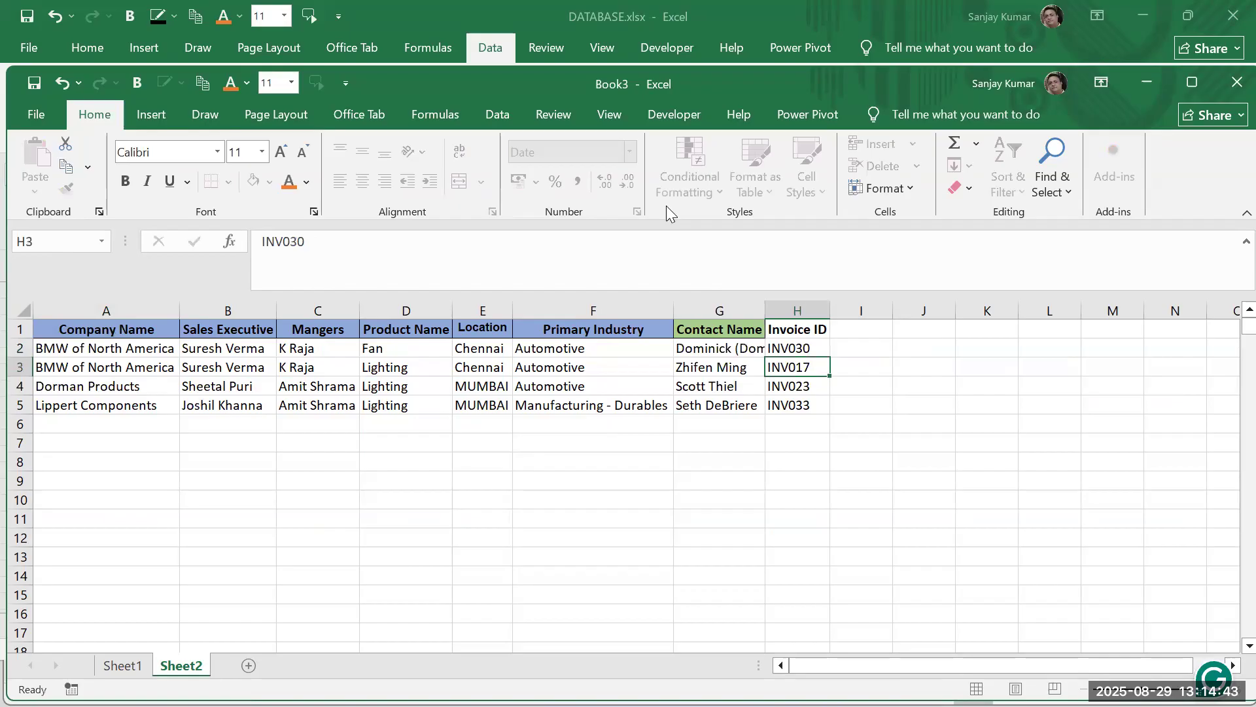
Examine the INDEX/MATCH formulas across row 2 and down the Company Name column of Sheet2
key("Up")
key("Left")
key("Left")
key("Left")
key("Left")
key("Left")
key("Left")
key("Left")
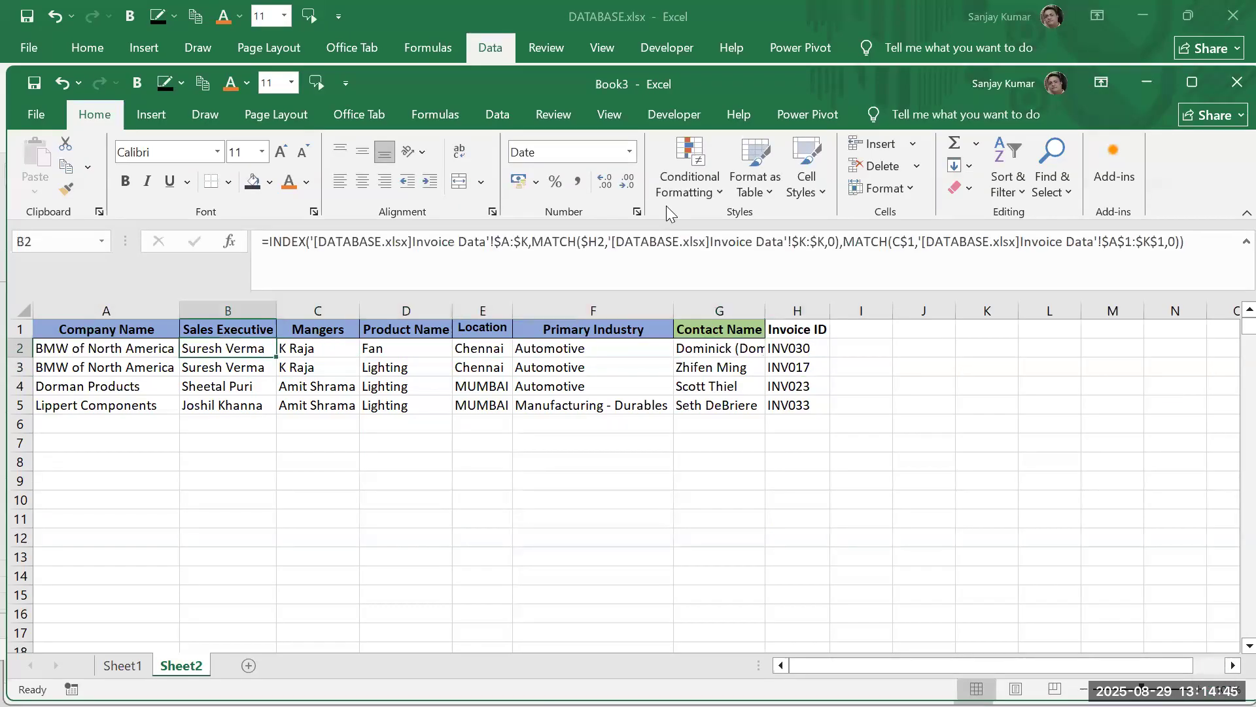
key("Down")
key("Down")
key("Down")
key("Up")
key("Up")
key("Up")
key("Up")
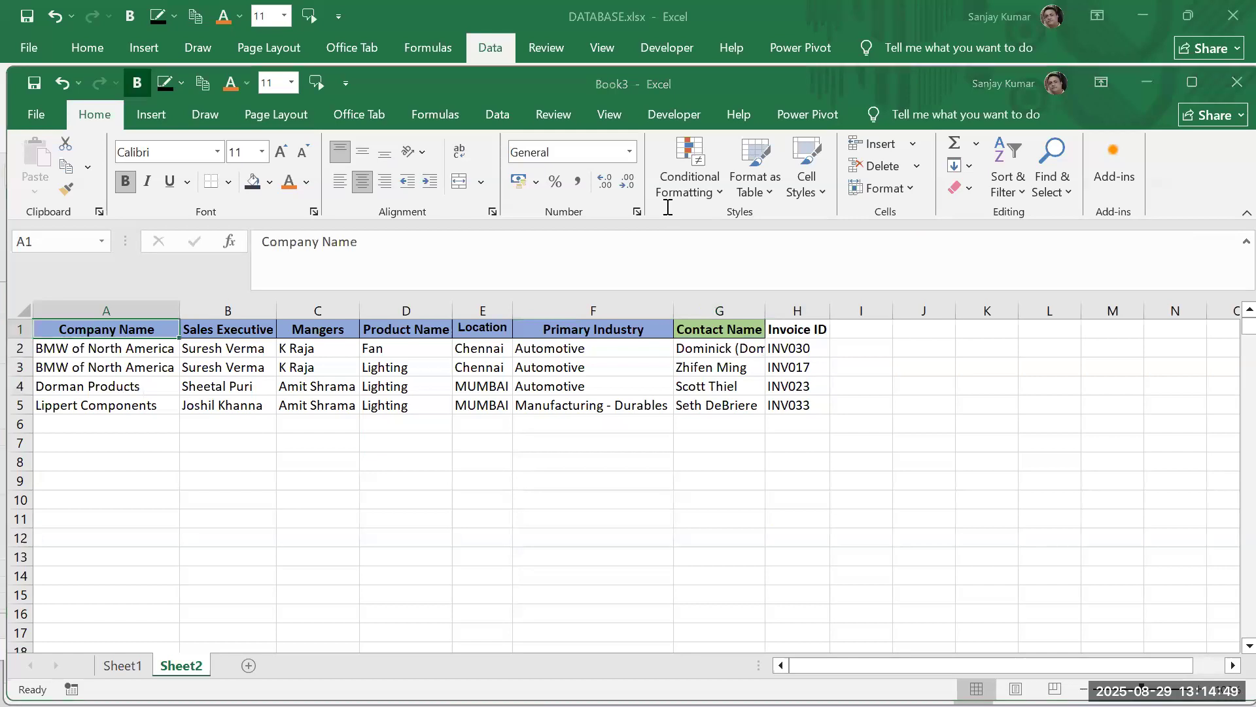
Copy the Sales Amount (in Thousand) header from DATABASE.xlsx's Invoice Data over the Primary Industry header in F1 of Book3
key("alt+Tab")
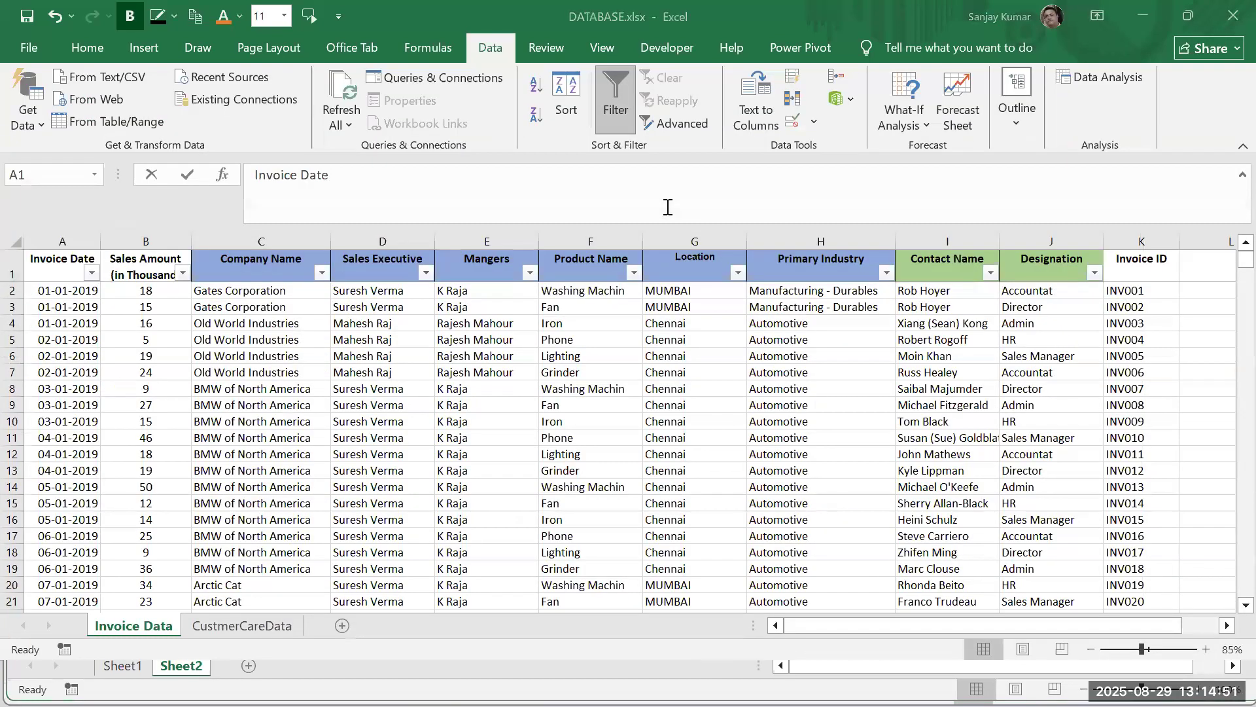
key("alt+Tab")
key("Right")
key("Right")
key("Right")
key("Right")
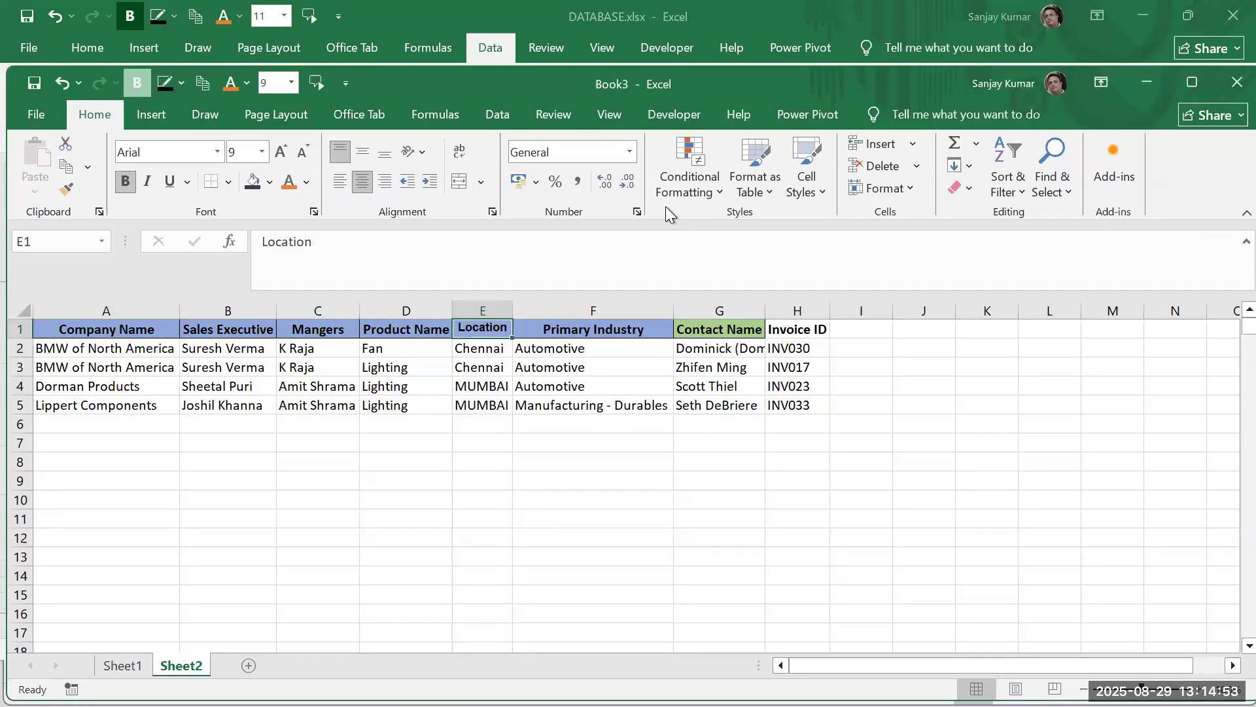
key("Right")
key("Right")
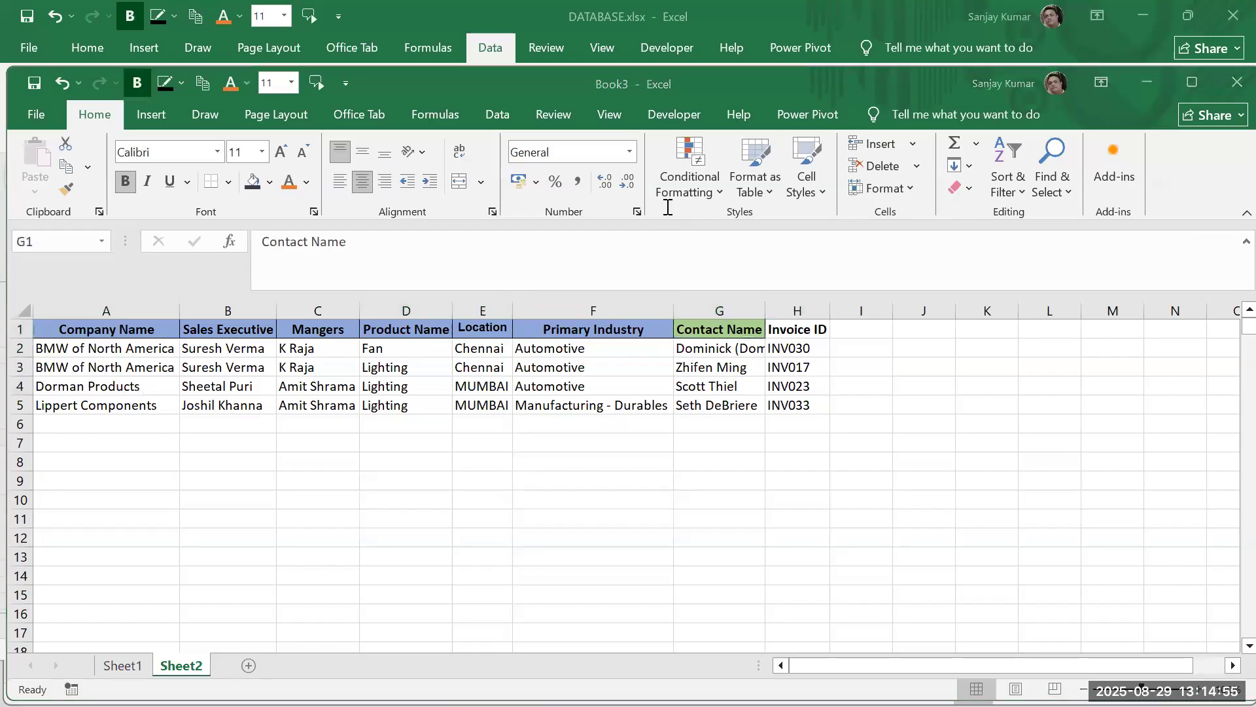
key("alt+Tab")
key("Right")
key("ctrl+c")
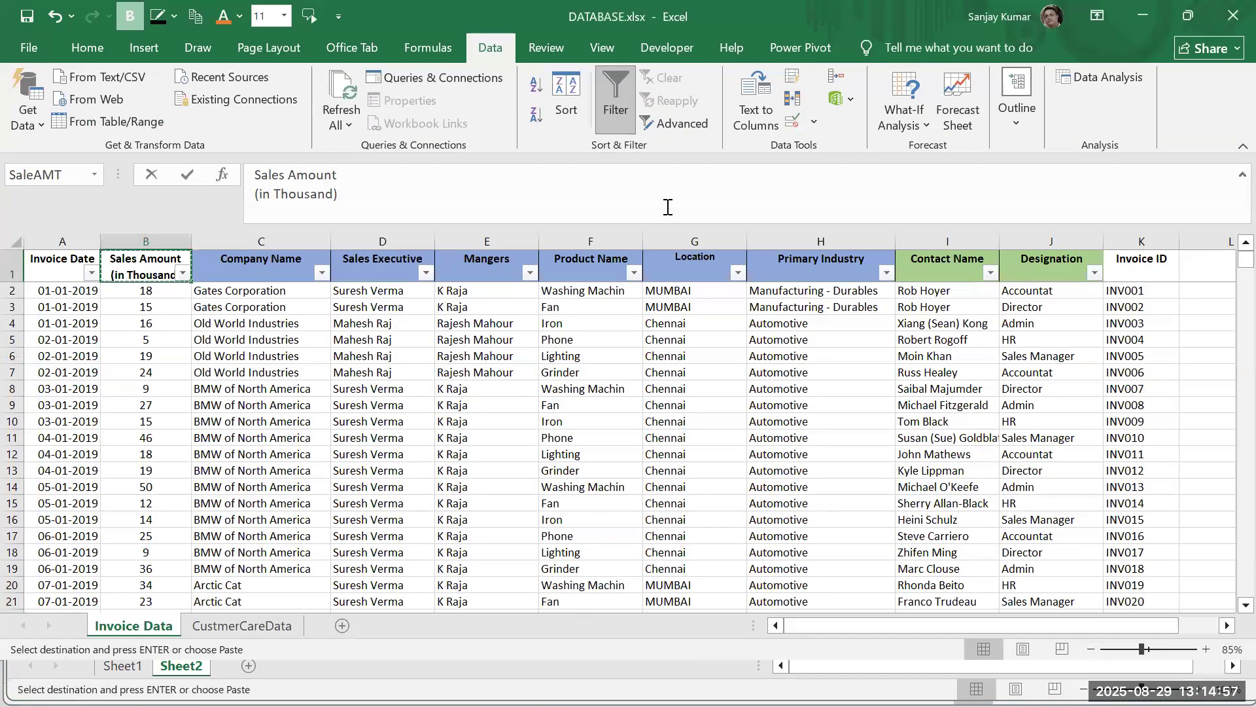
key("alt+Tab")
key("Left")
key("Left")
key("Right")
key("ctrl+v")
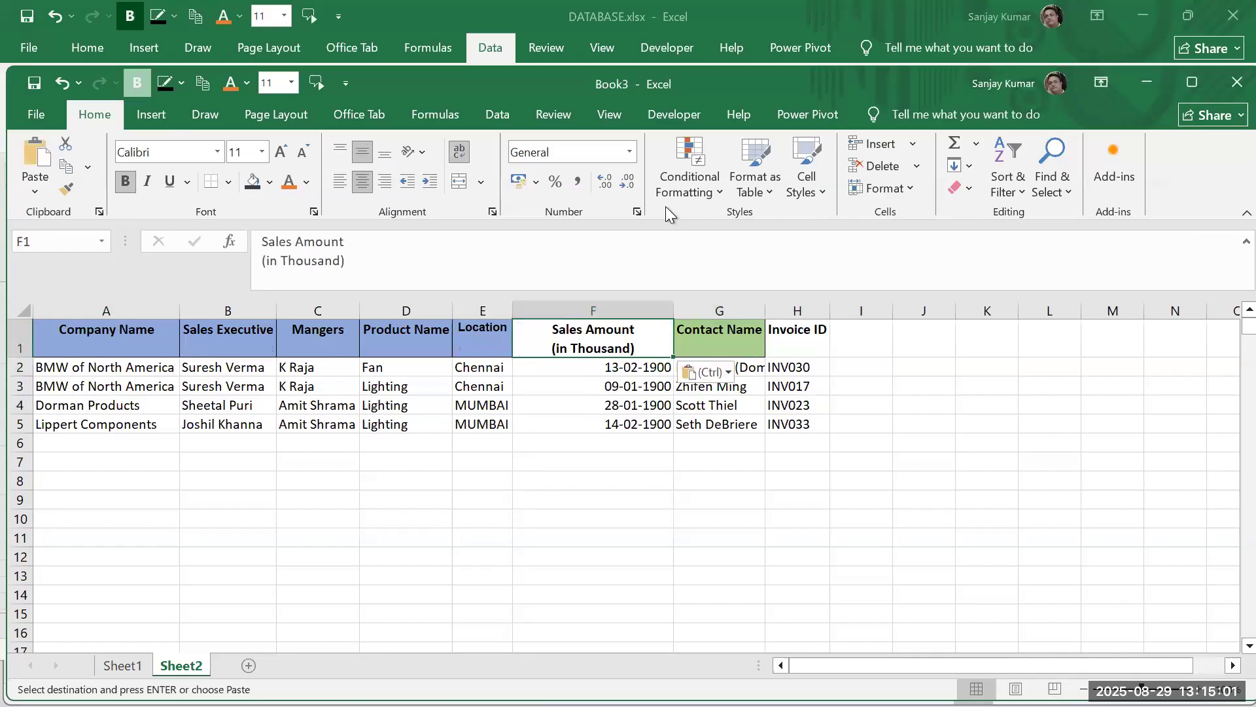
Format column F as General and narrow it to fit the Sales Amount column
key("Down")
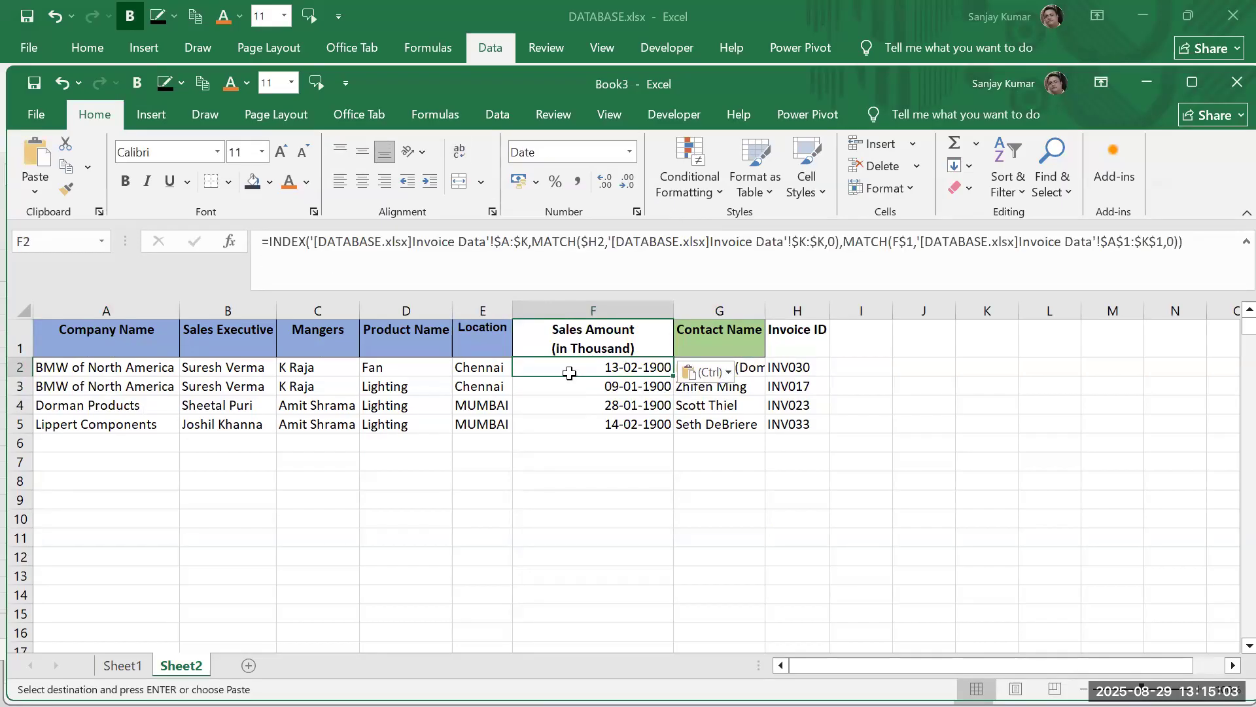
left_click(597, 308)
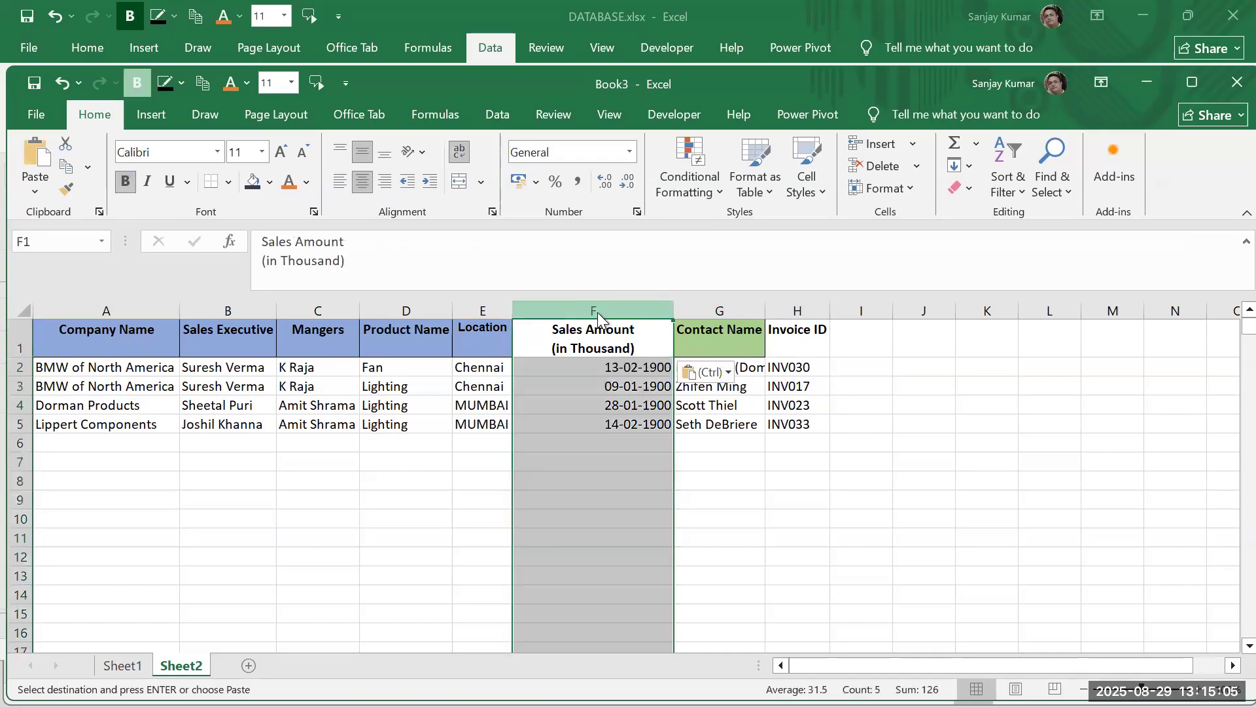
right_click(598, 312)
left_click(641, 556)
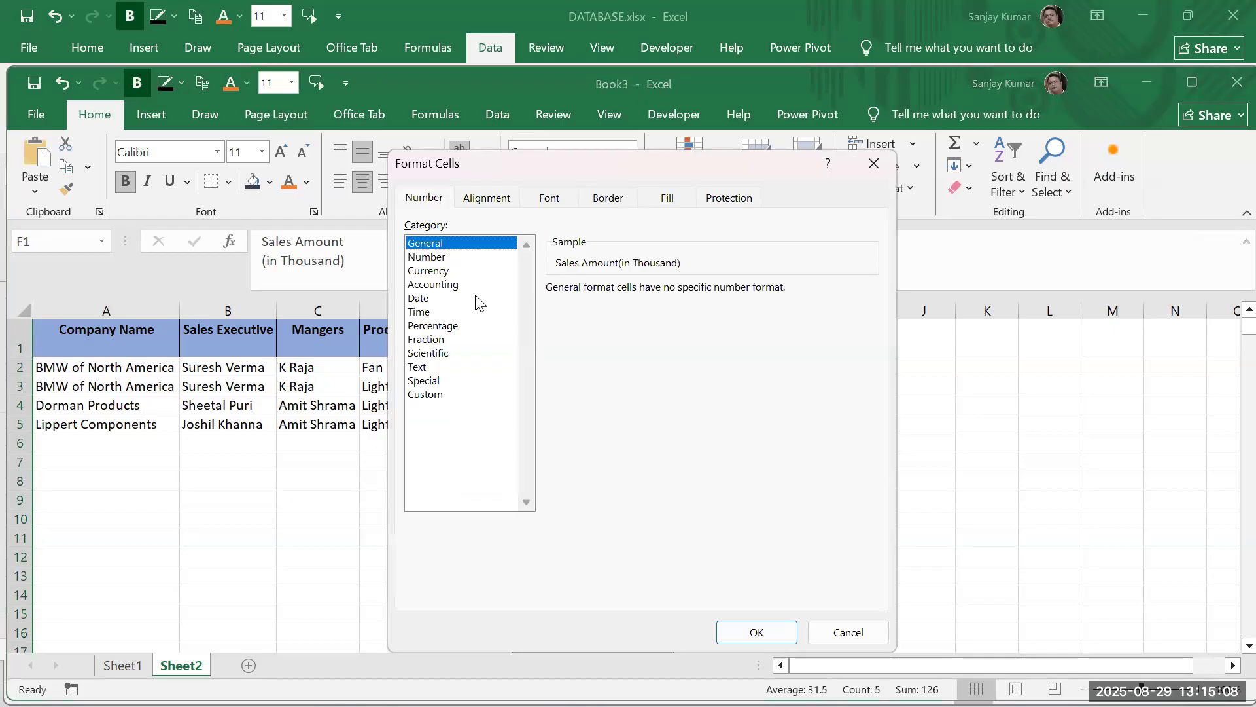
left_click(757, 631)
left_click(611, 367)
left_click_drag(666, 310, 583, 330)
left_click(705, 496)
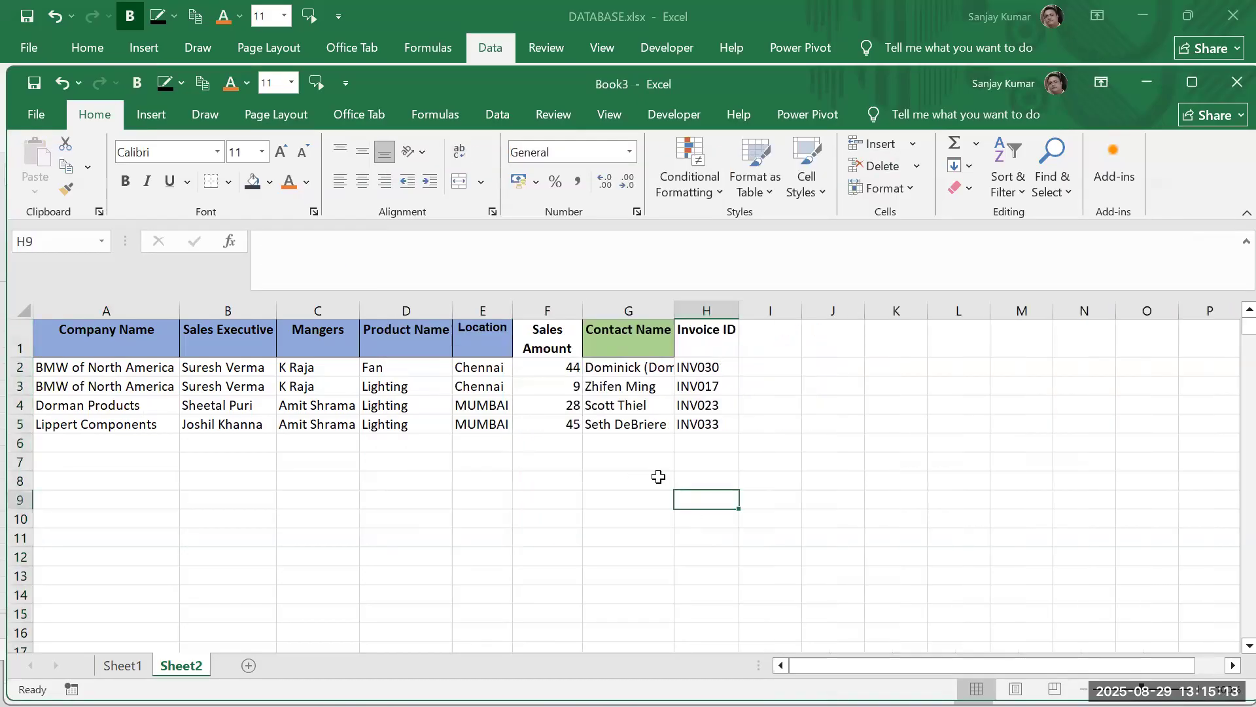
Select the headers A1:H1 in Book3 and compare them with the Invoice Data headers in DATABASE.xlsx
left_click_drag(78, 328, 695, 339)
key("alt+Tab")
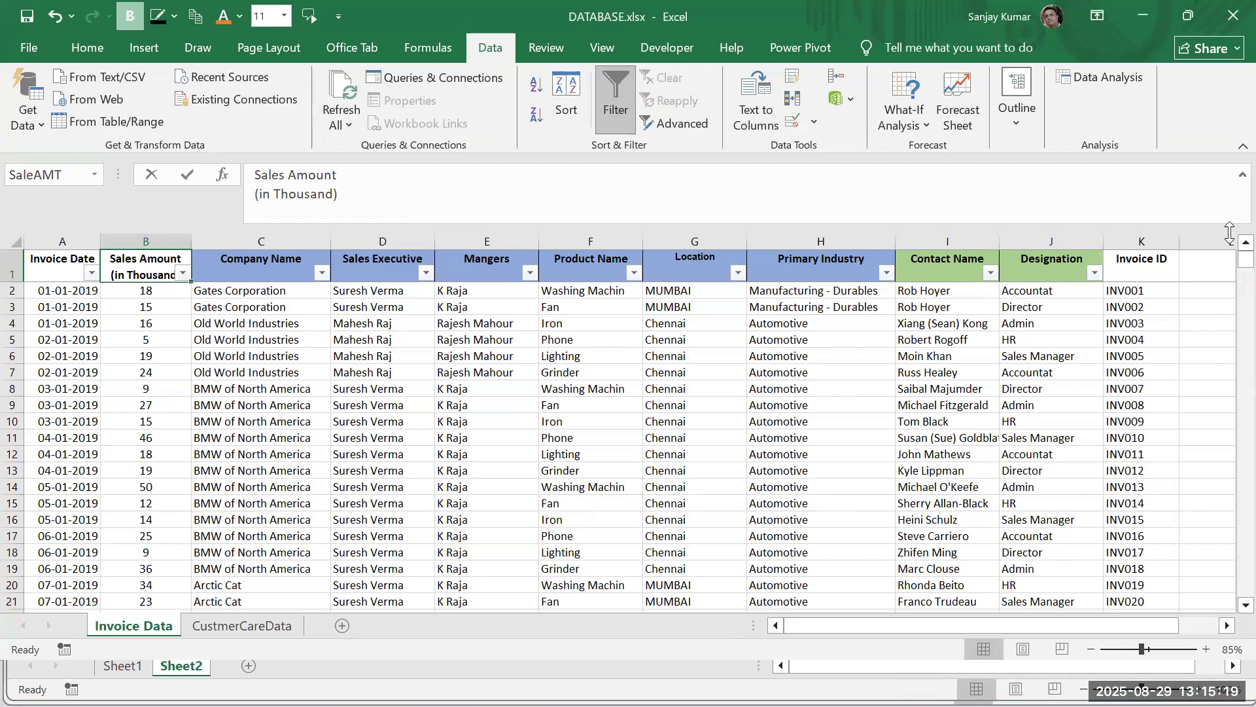
key("alt+Tab")
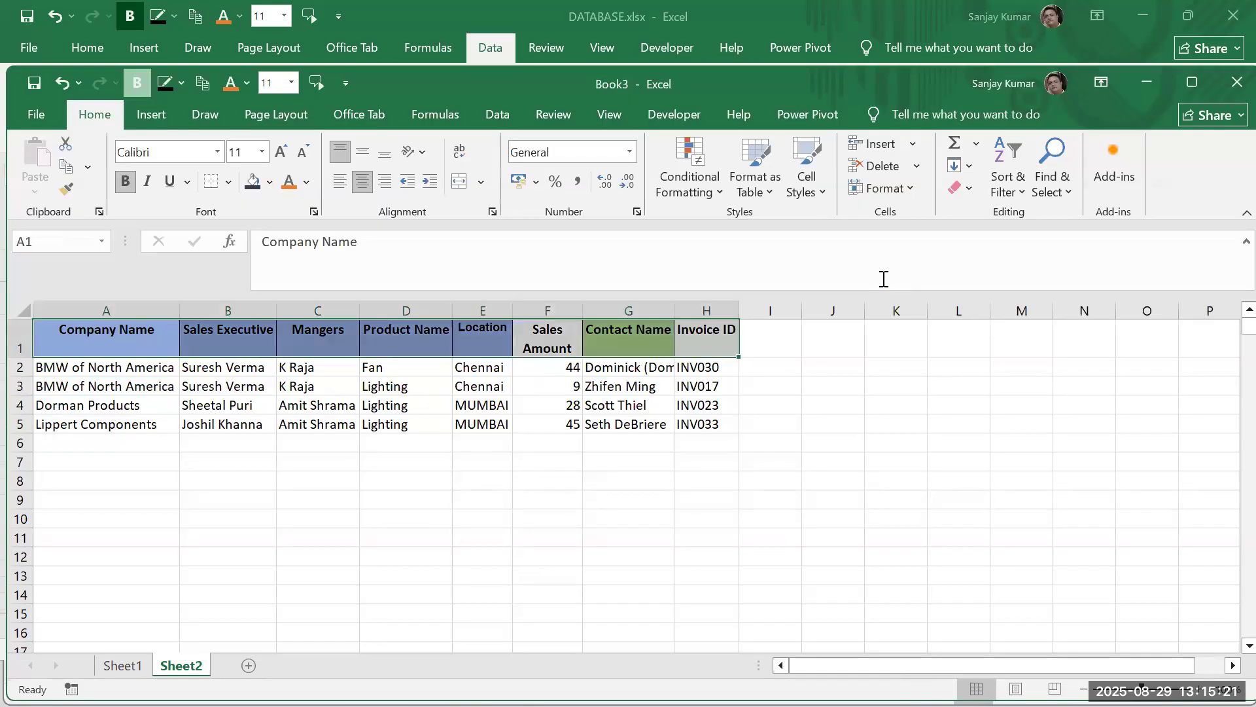
Examine the completed lookup table in A1:H5 on Sheet2 of Book3
left_click(839, 442)
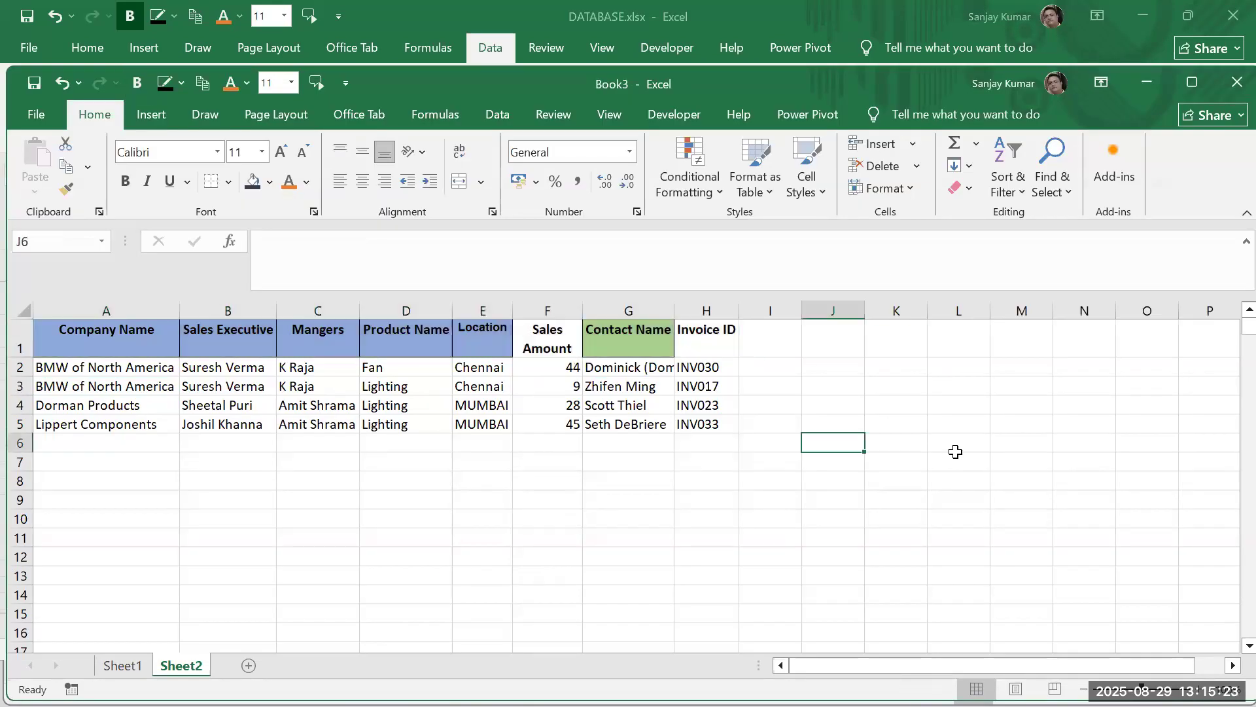
left_click_drag(150, 339, 727, 422)
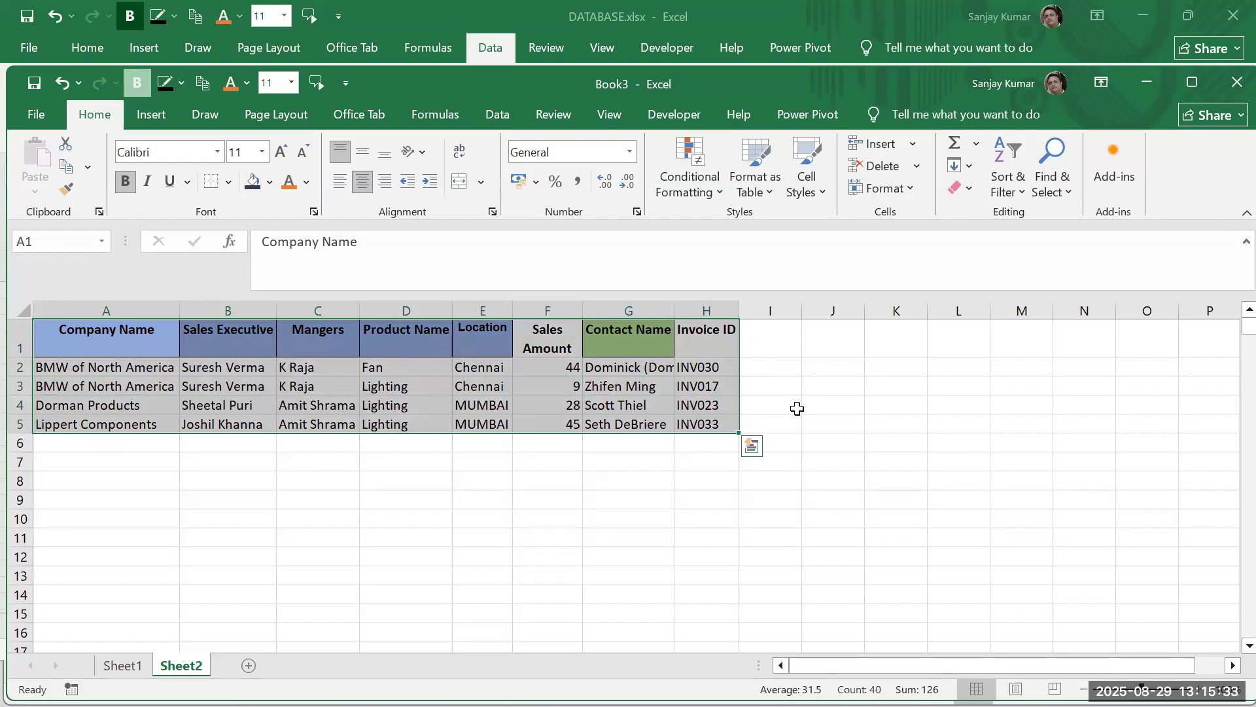
key("super")
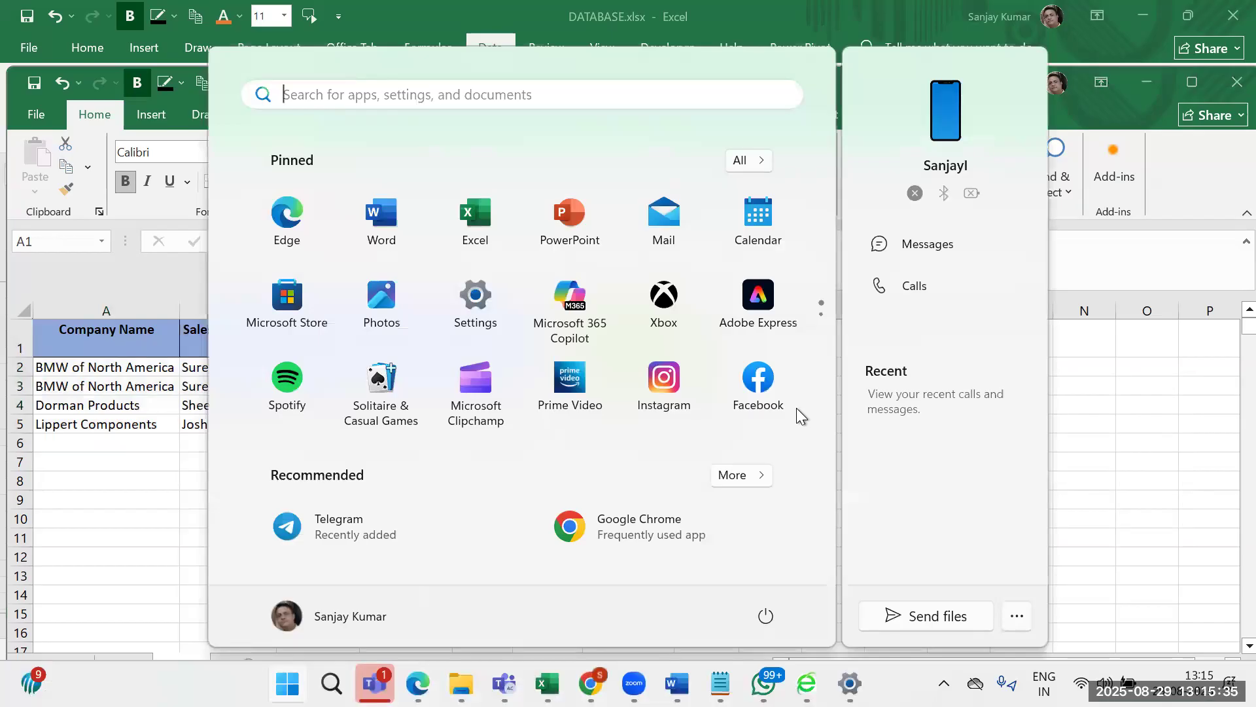
key("Escape")
left_click(222, 386)
left_click_drag(68, 350, 497, 407)
left_click_drag(685, 409, 723, 424)
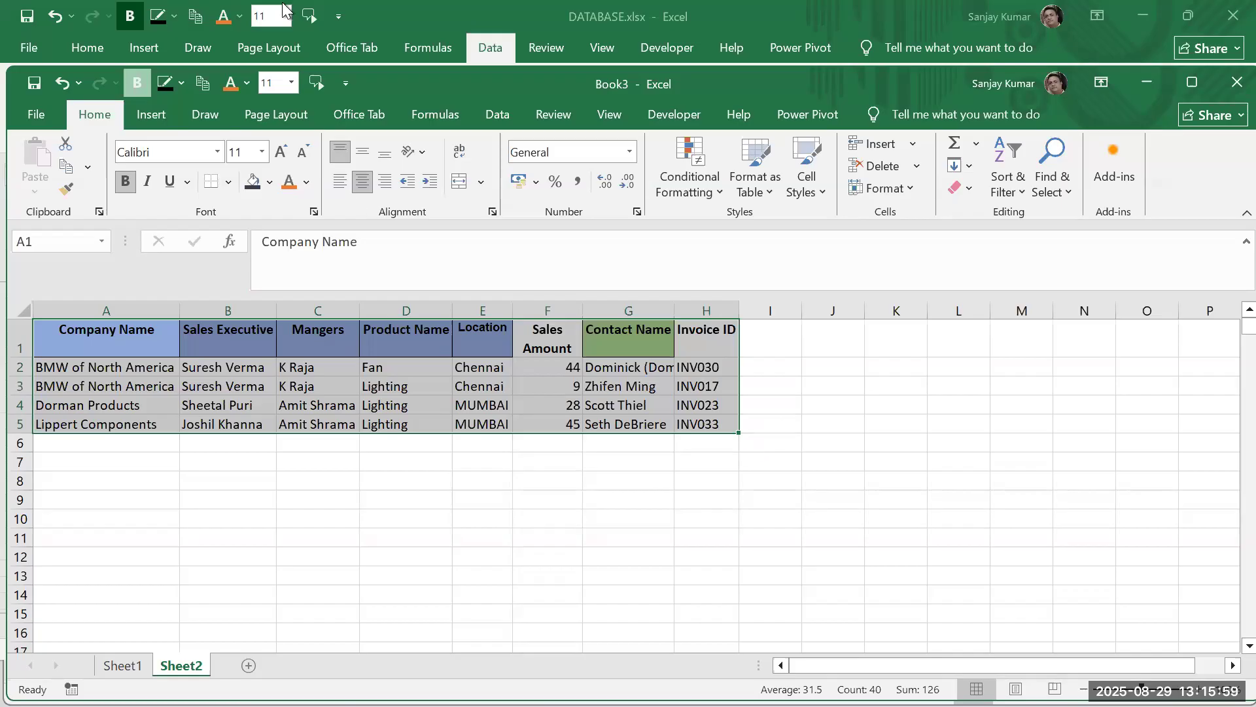
left_click(284, 4)
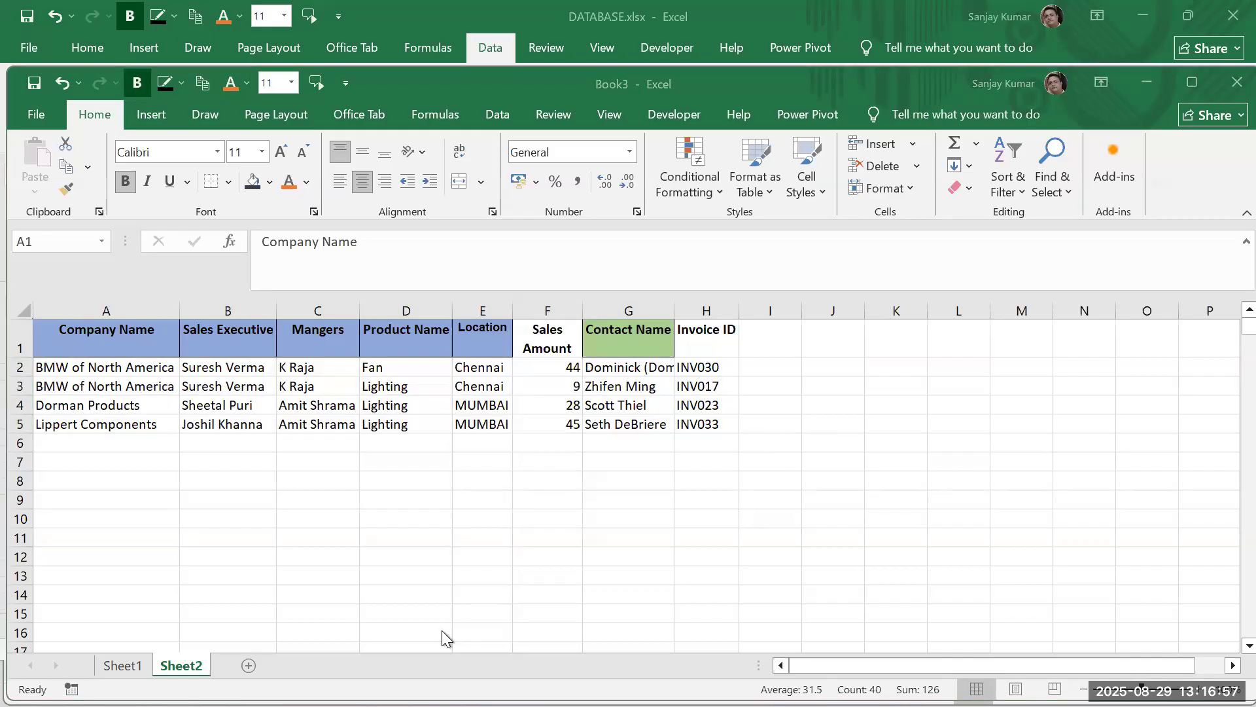
Switch to the 2 Lookup Functions (1).xlsx workbook and add a new worksheet after Demo (2)
key("alt+Tab")
key("alt+Tab")
key("alt+Tab")
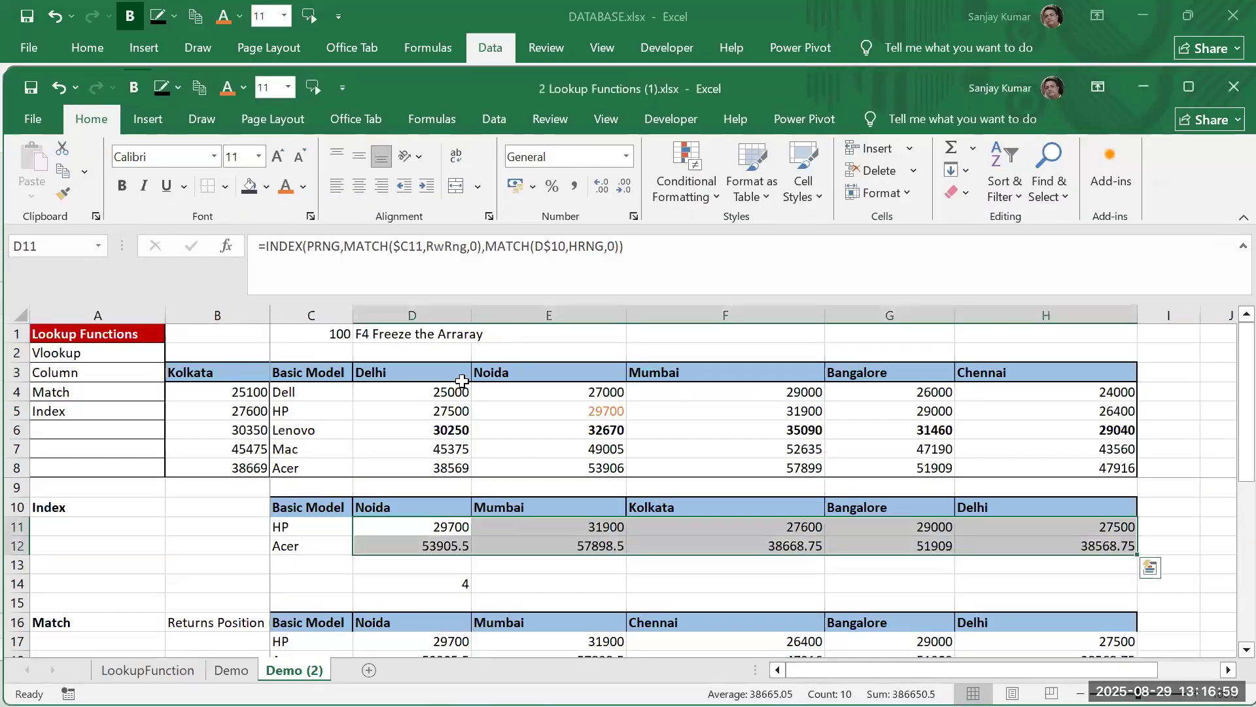
left_click(317, 392)
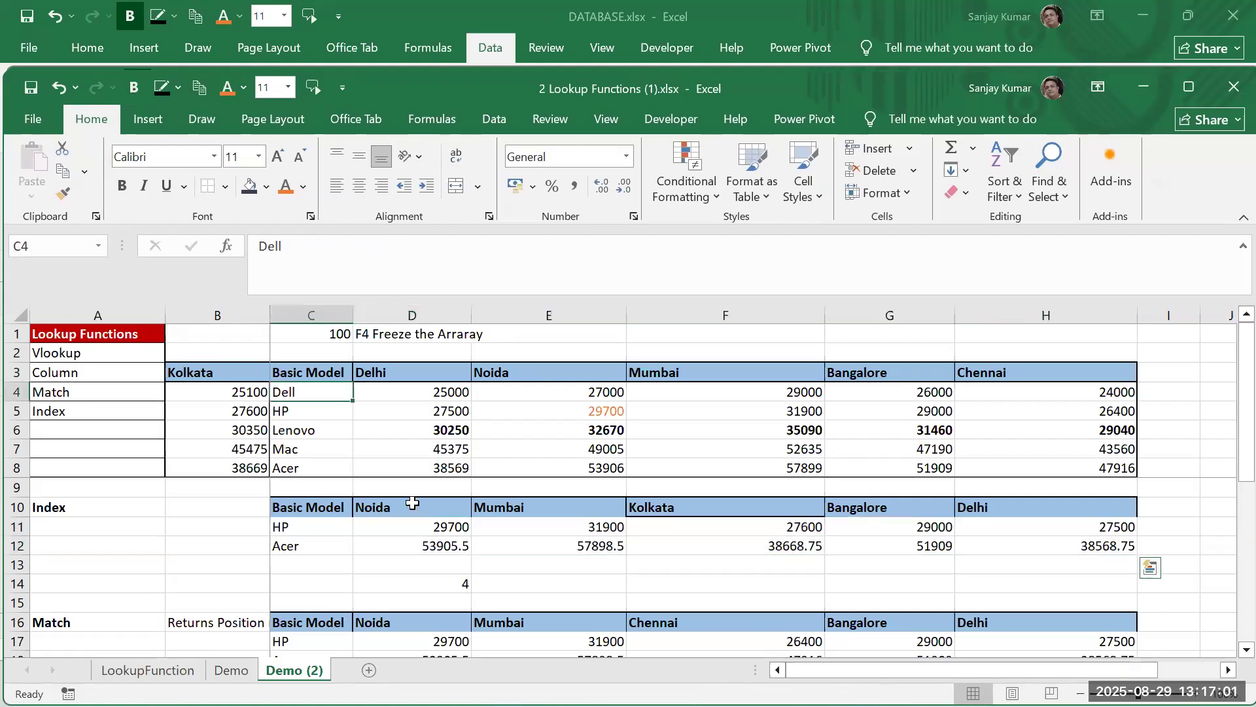
left_click(369, 670)
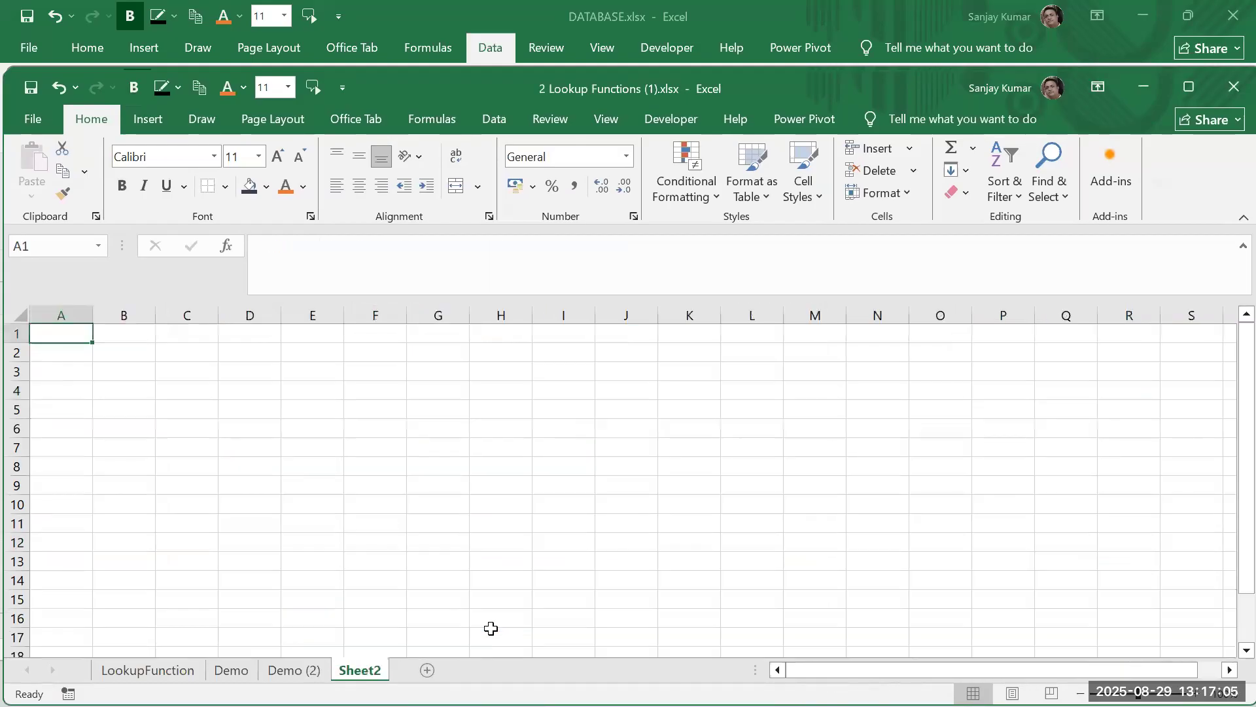
Enter the labels Invoice in F4 and Product in F6 on the new sheet
left_click(374, 396)
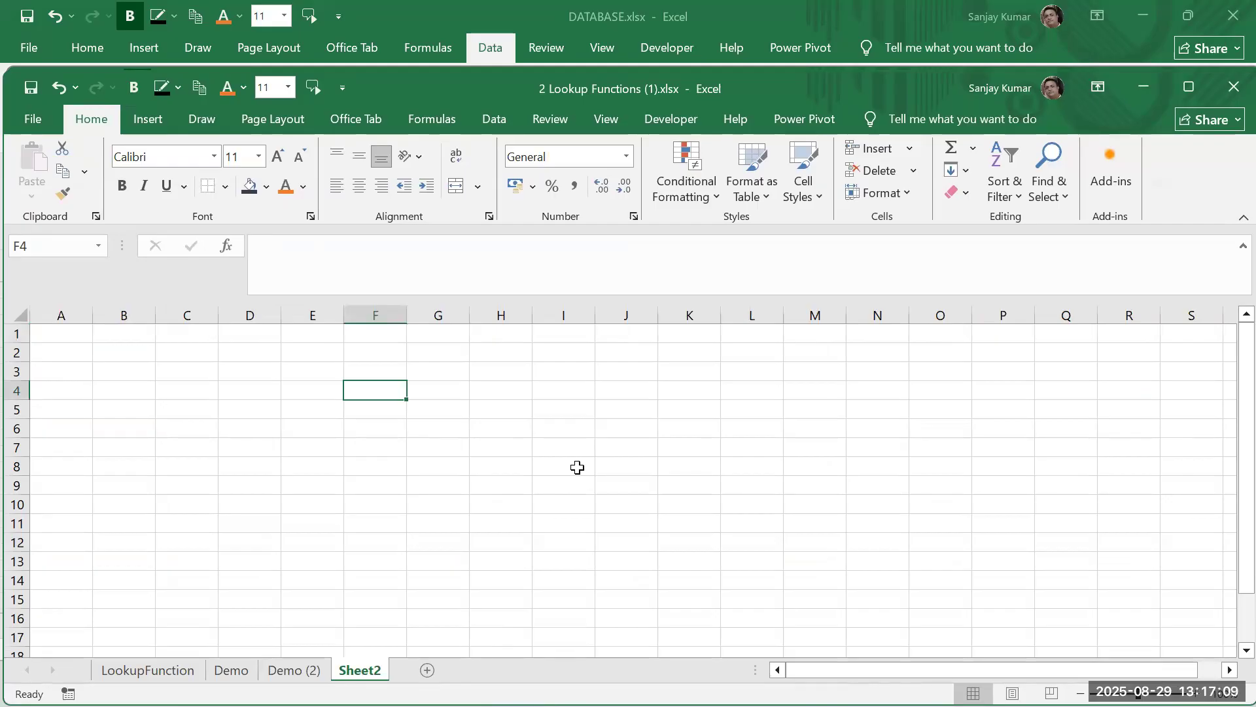
type("Invoice")
key("Return")
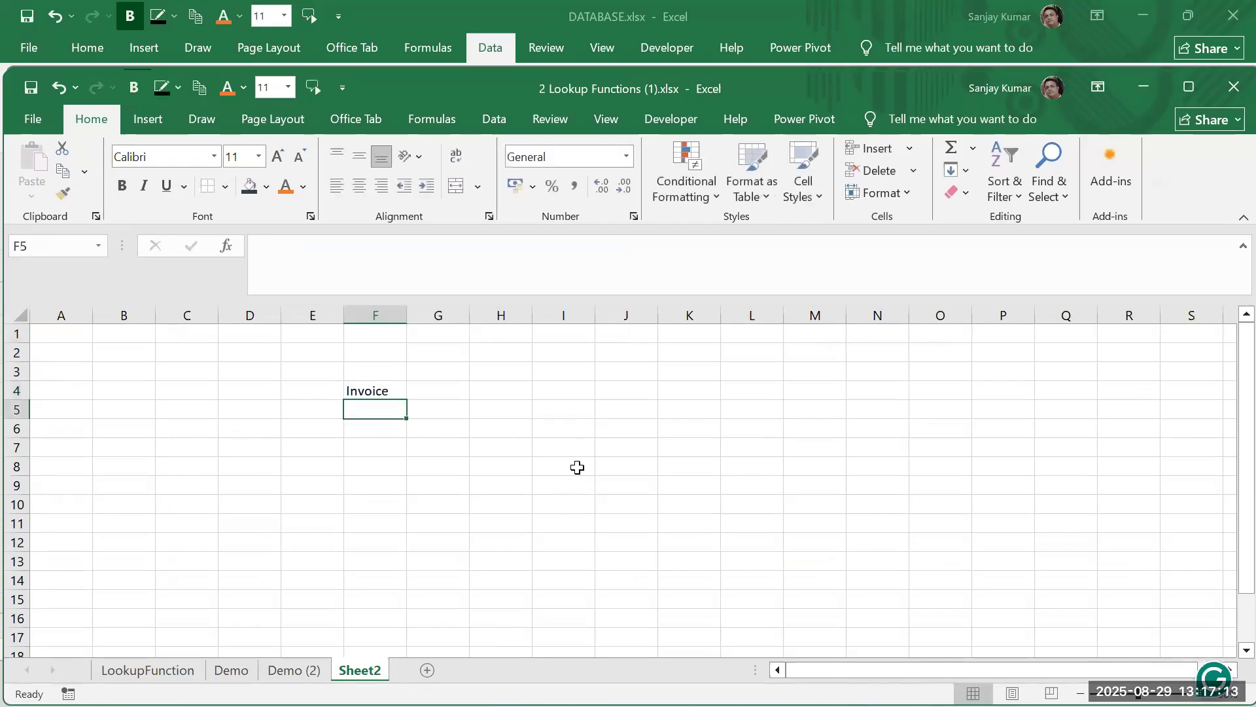
key("Return")
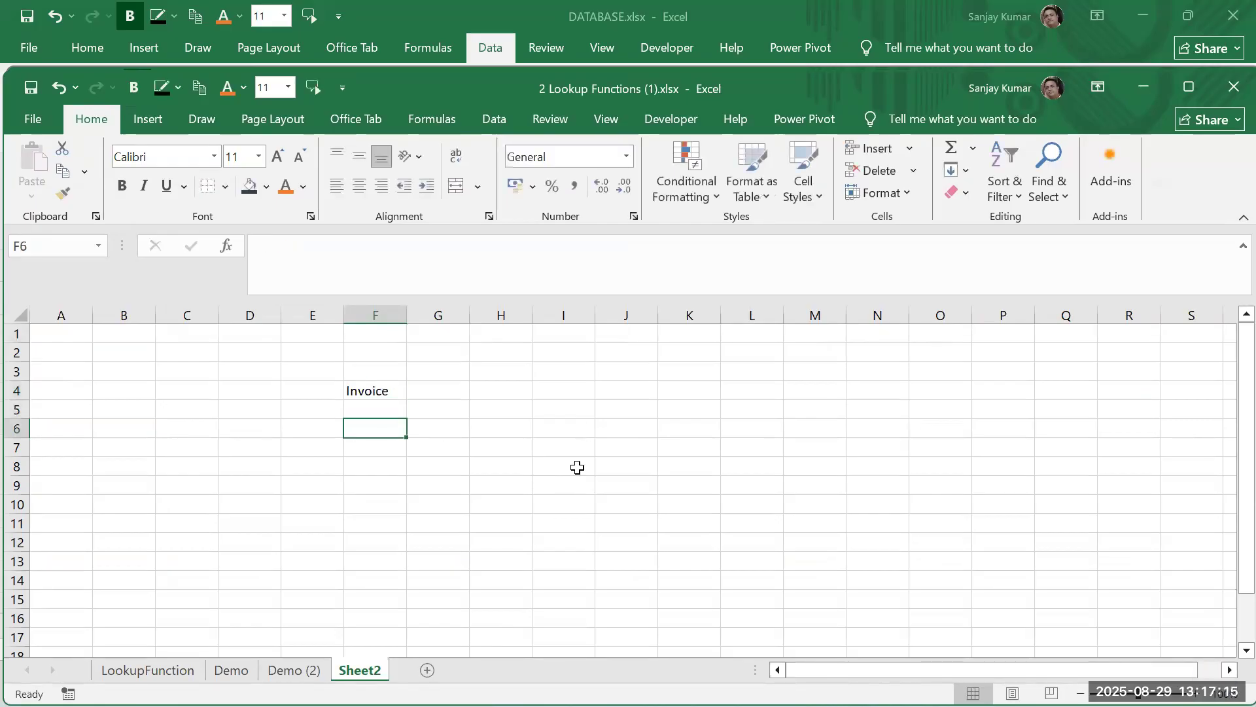
type("Prod")
type("ucts")
key("BackSpace")
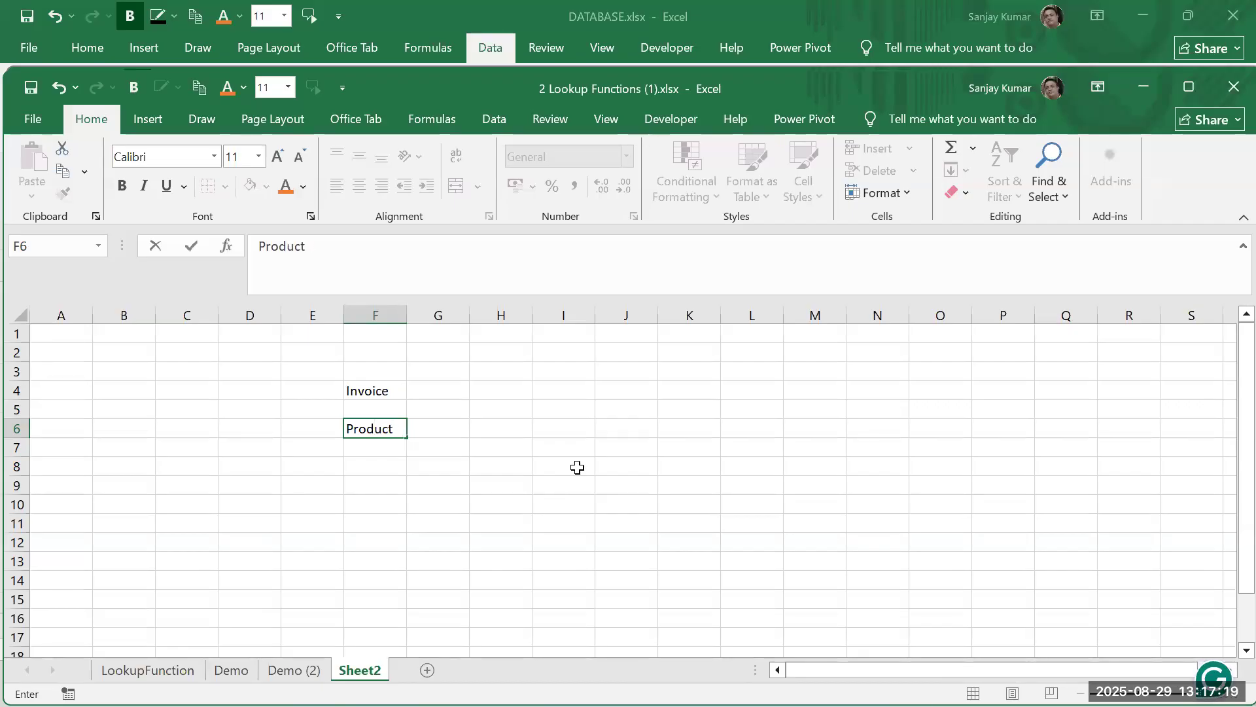
key("Return")
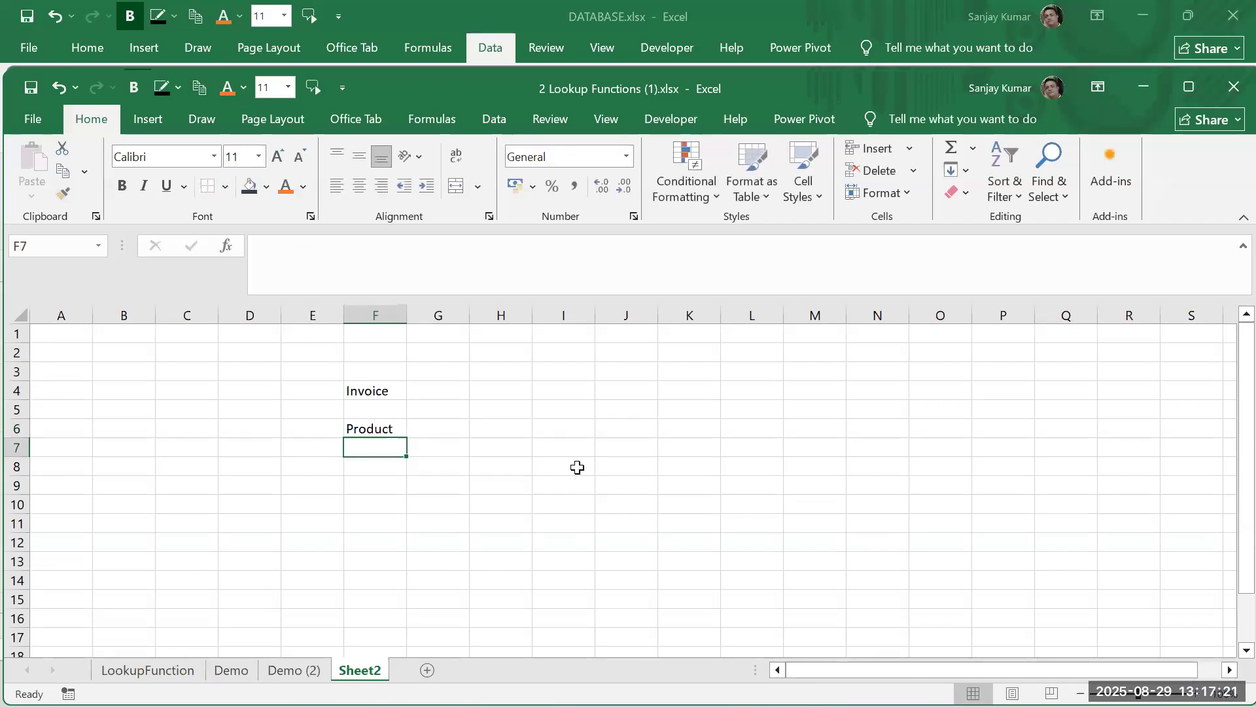
Enter the invoice column headers Name, Price, Tax and Total in G5:J5
key("Up")
key("Right")
key("Up")
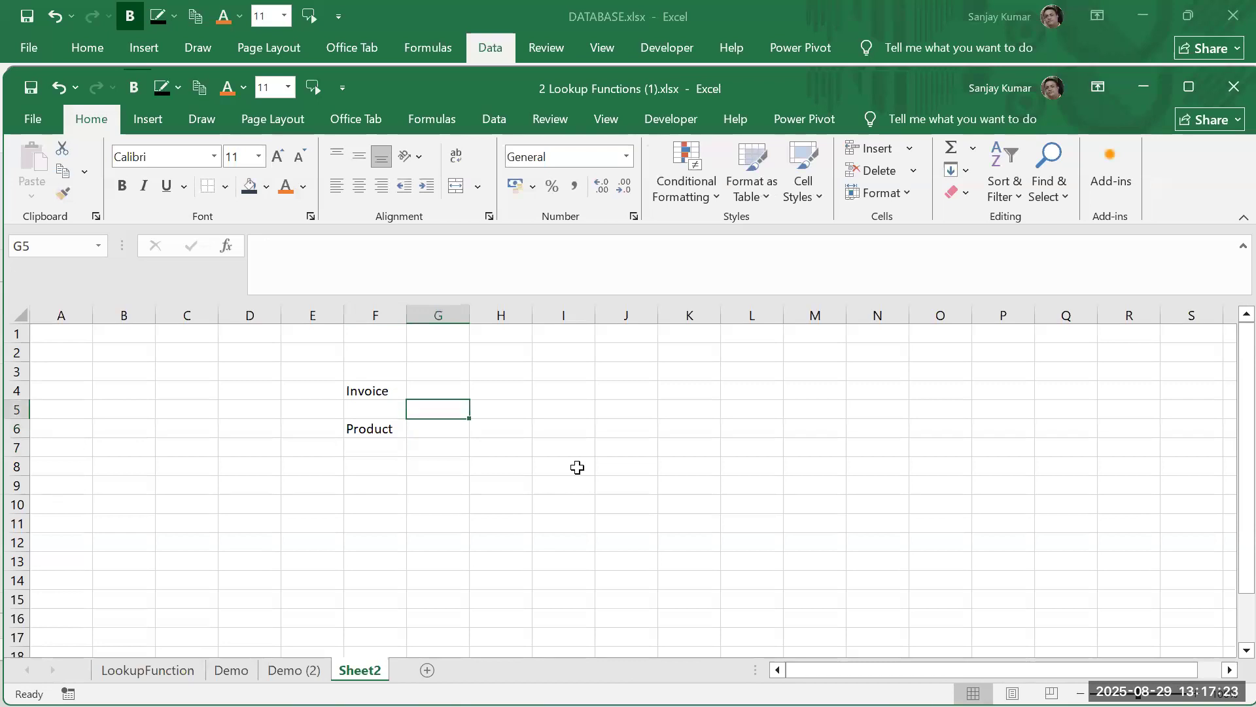
type("Name")
key("Tab")
type("Pri")
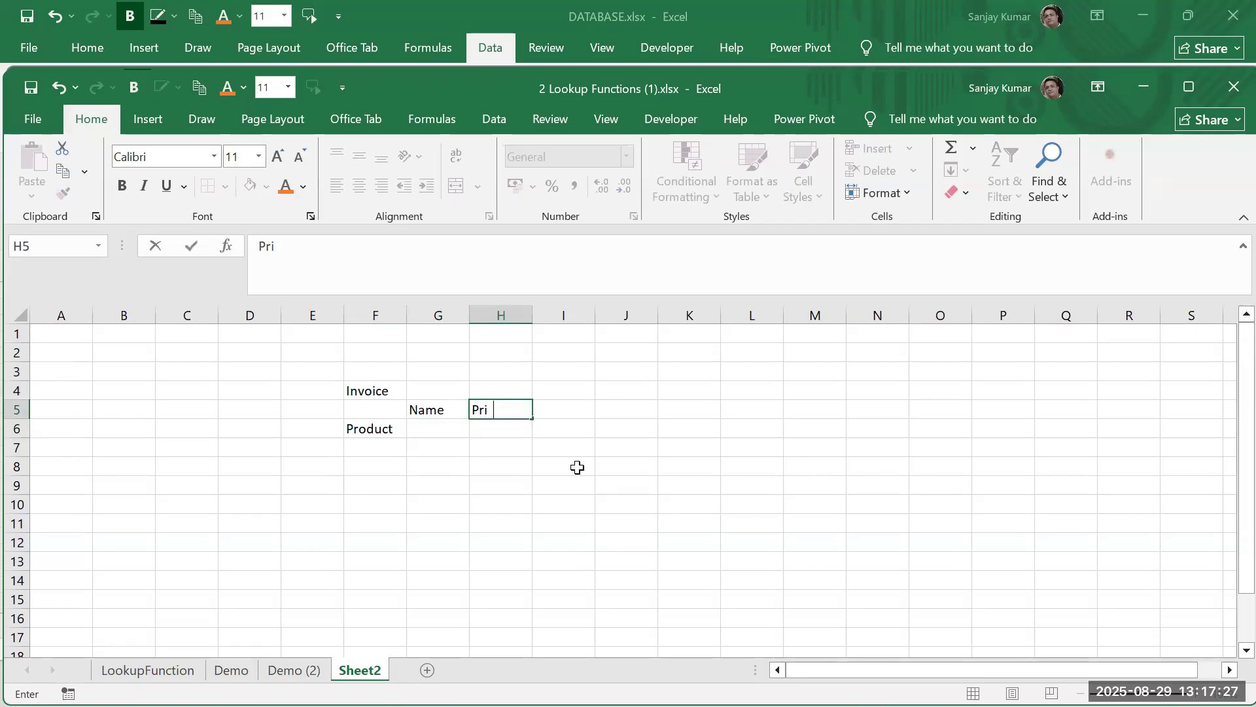
type("ce")
key("Tab")
type("T")
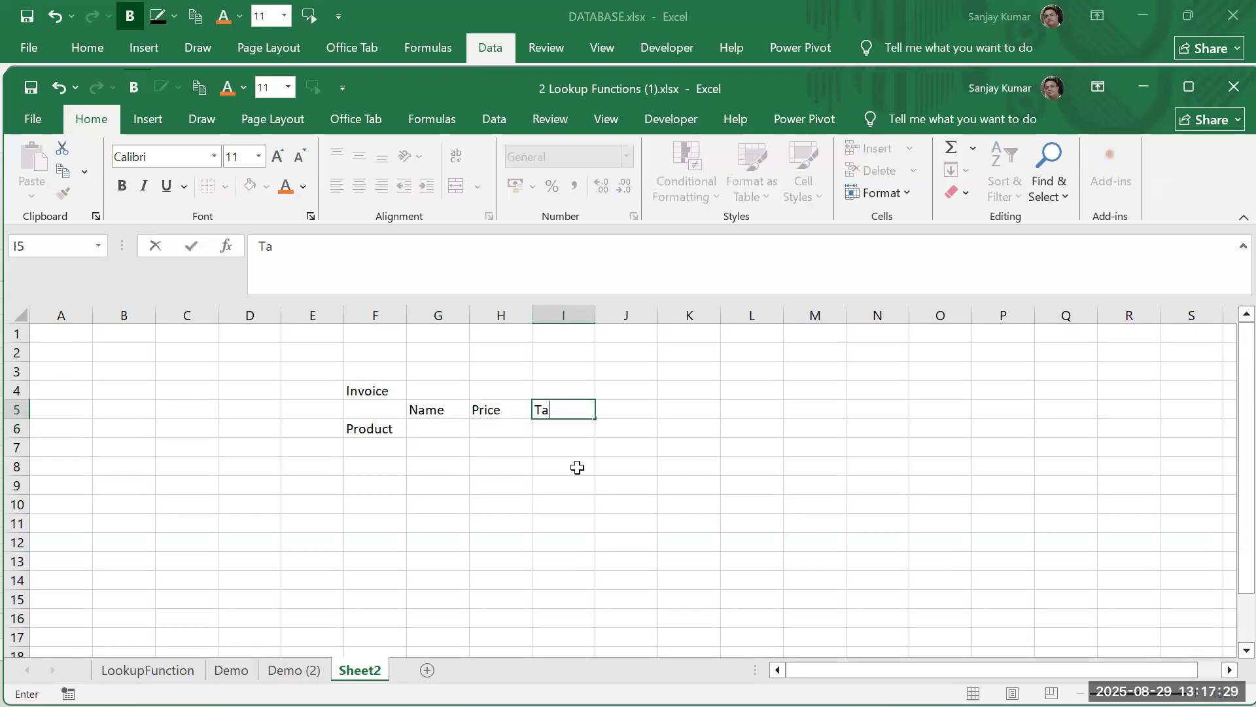
key("Tab")
type("Tota")
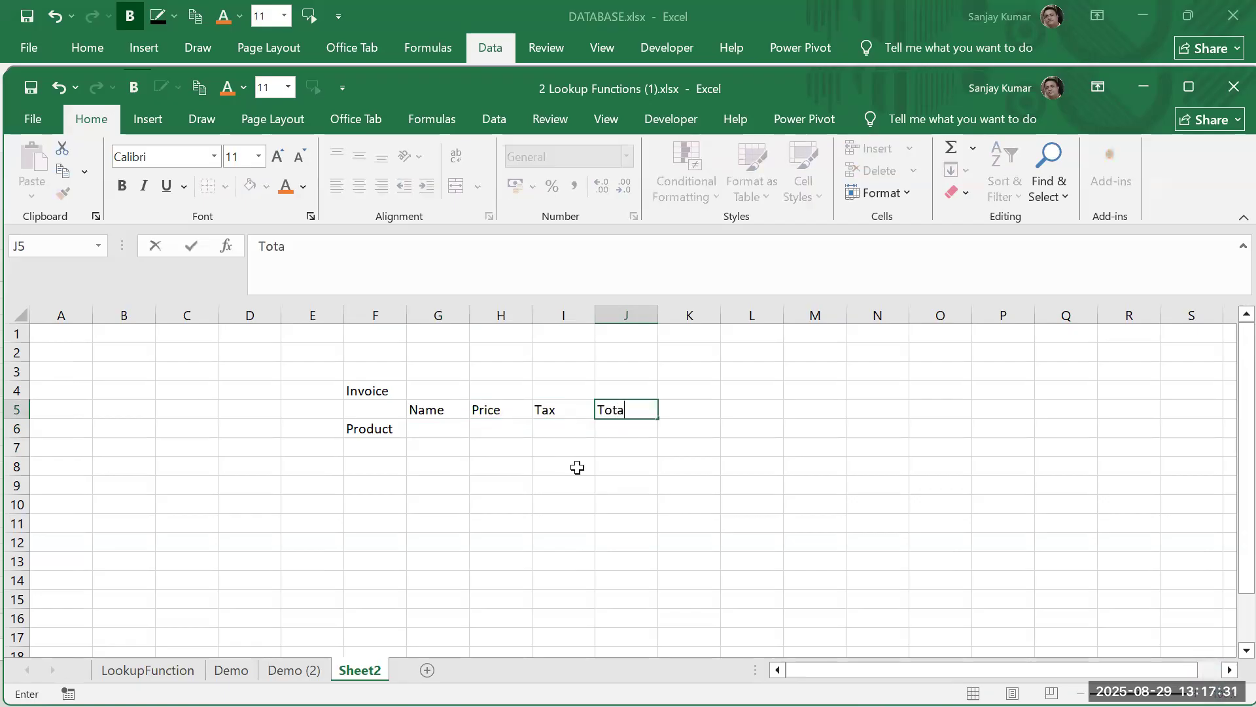
key("Return")
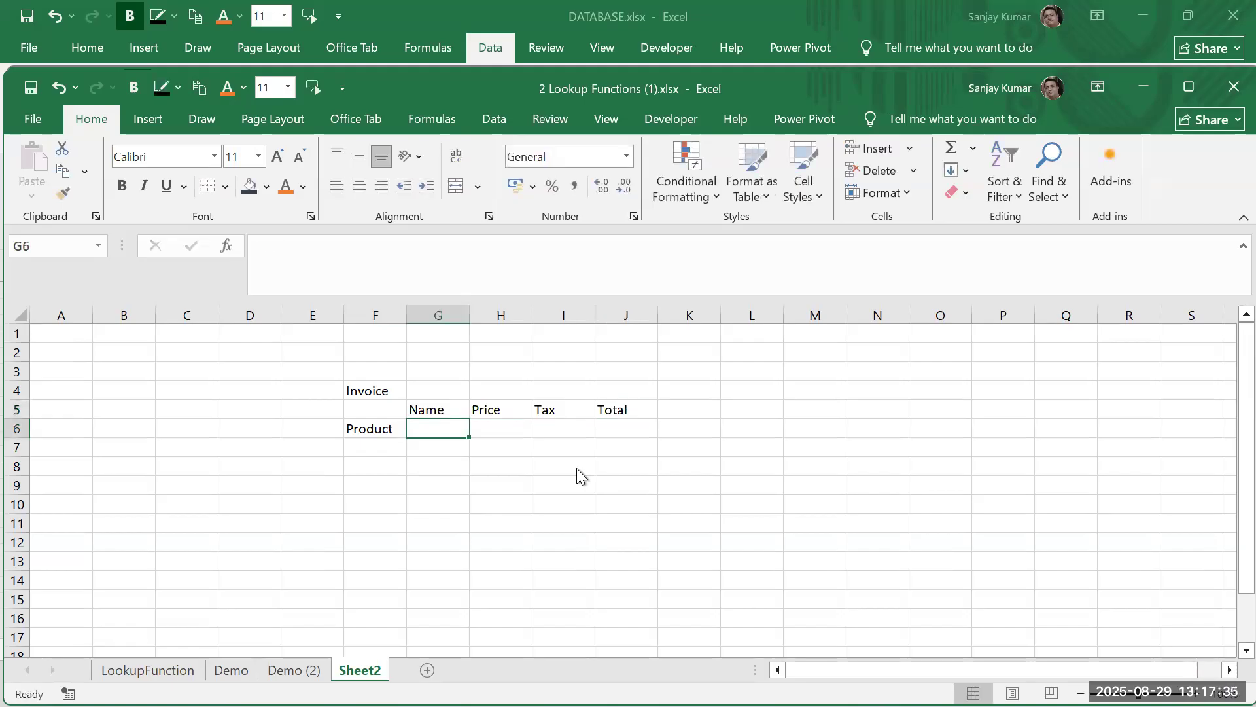
Widen column G to about two and a half times its width for the product names
key("Right")
key("Right")
key("Left")
key("Left")
left_click_drag(469, 315, 562, 315)
Copy Lenovo from C6 of the Demo (2) sheet into G6 under the Name header on Sheet2
left_click(293, 671)
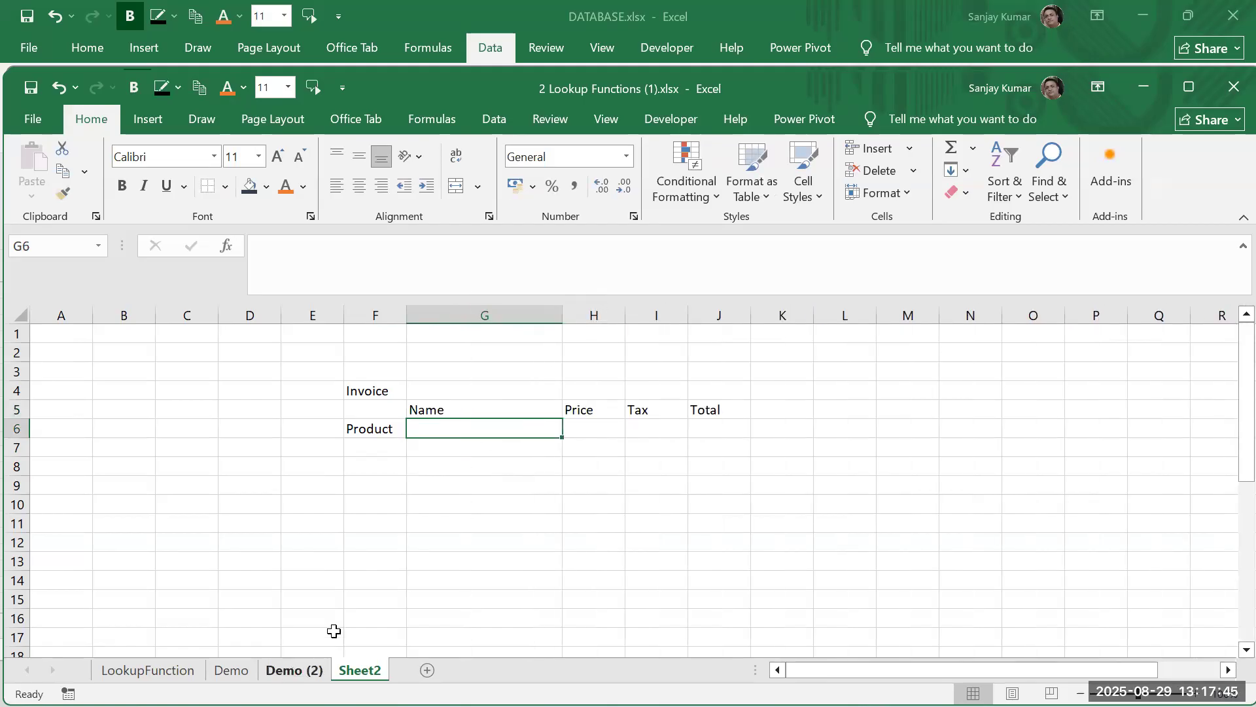
key("ctrl+c")
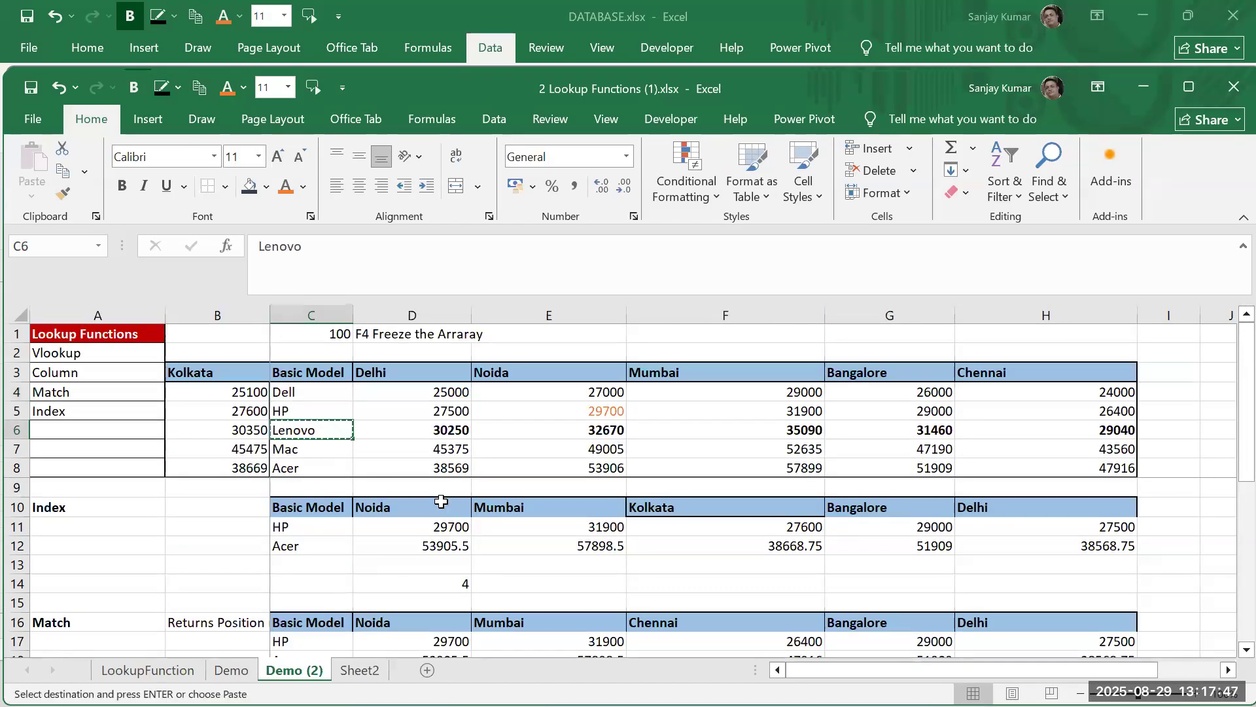
left_click(366, 671)
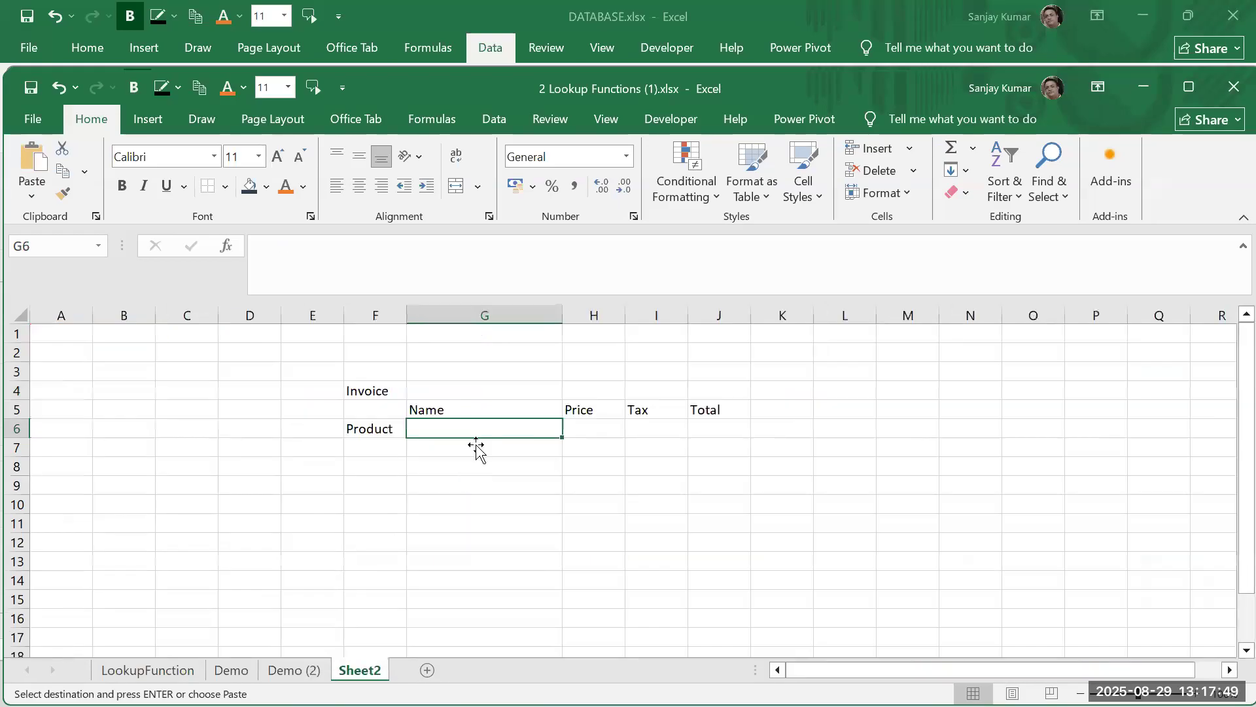
key("ctrl+v")
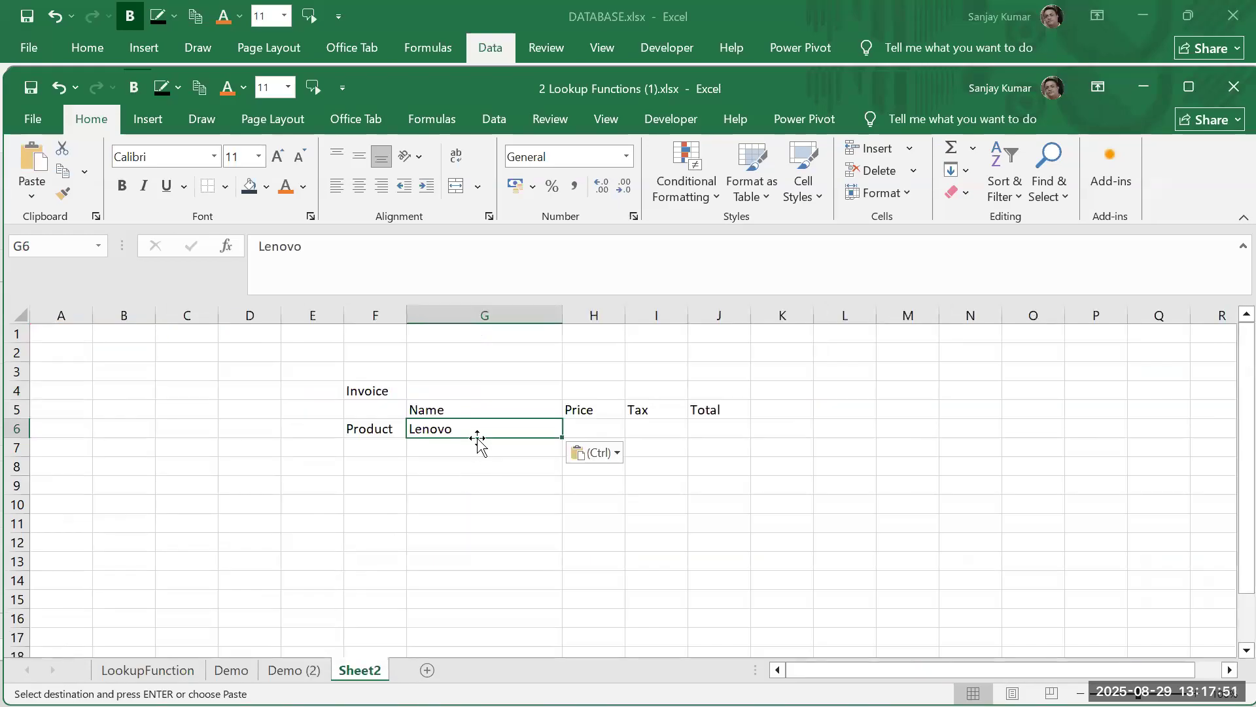
Apply All Borders to the invoice range G5:J9
left_click_drag(435, 410, 695, 492)
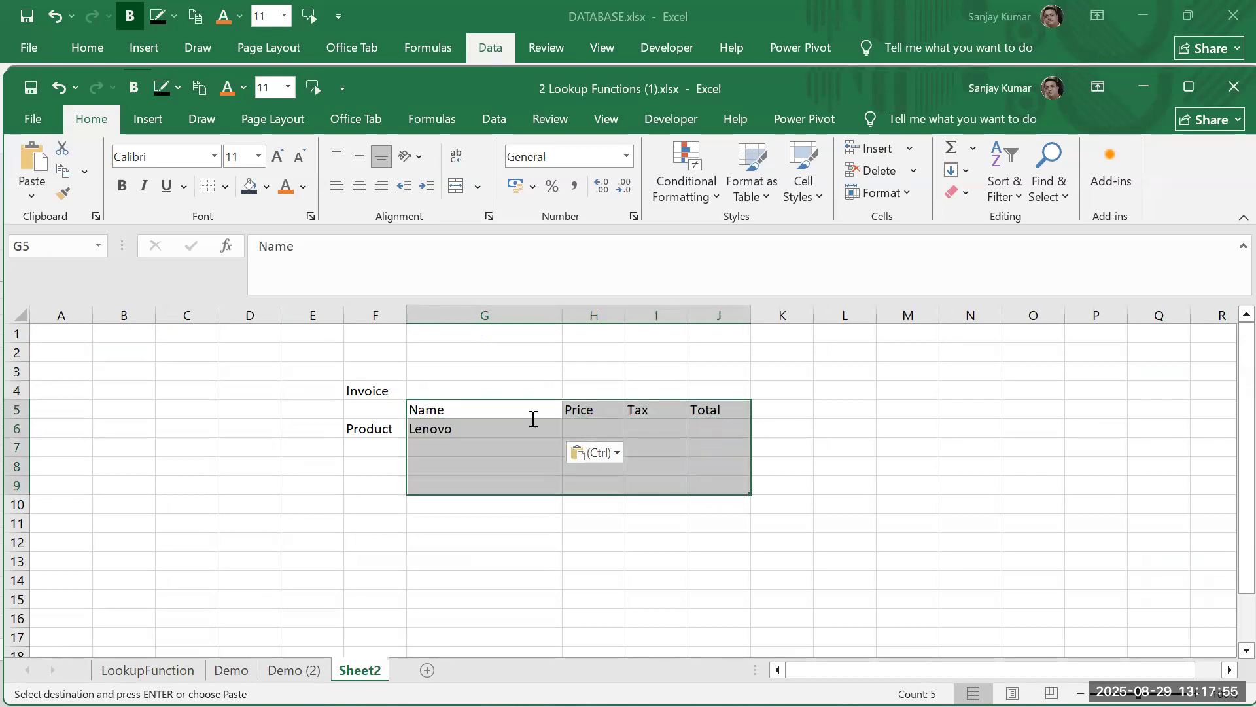
left_click(226, 187)
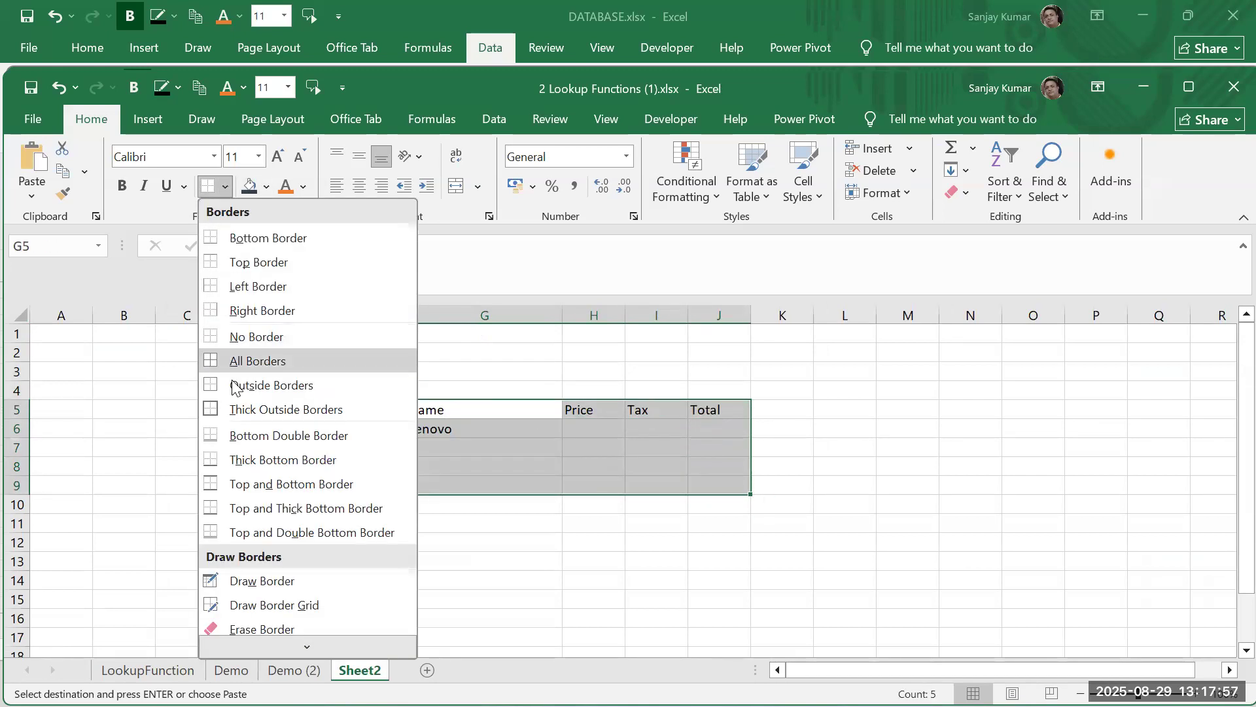
left_click(216, 359)
left_click(541, 467)
left_click(468, 490)
left_click(549, 469)
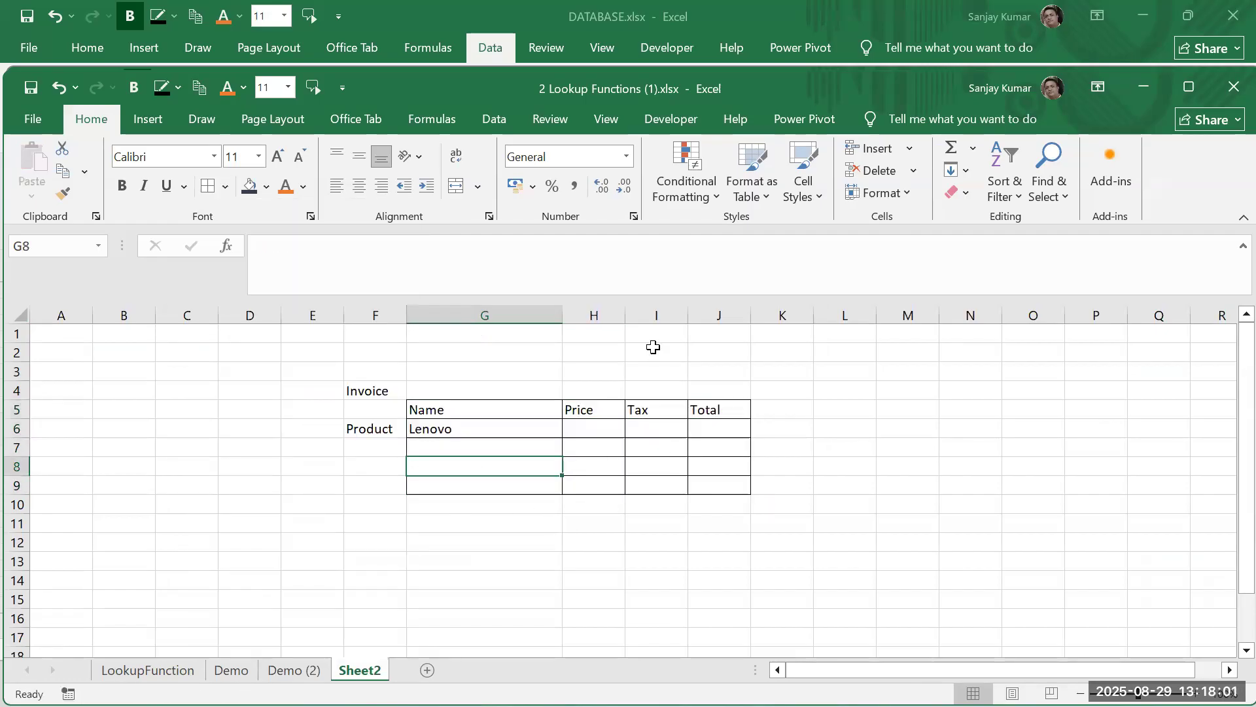
left_click(661, 433)
left_click(724, 424)
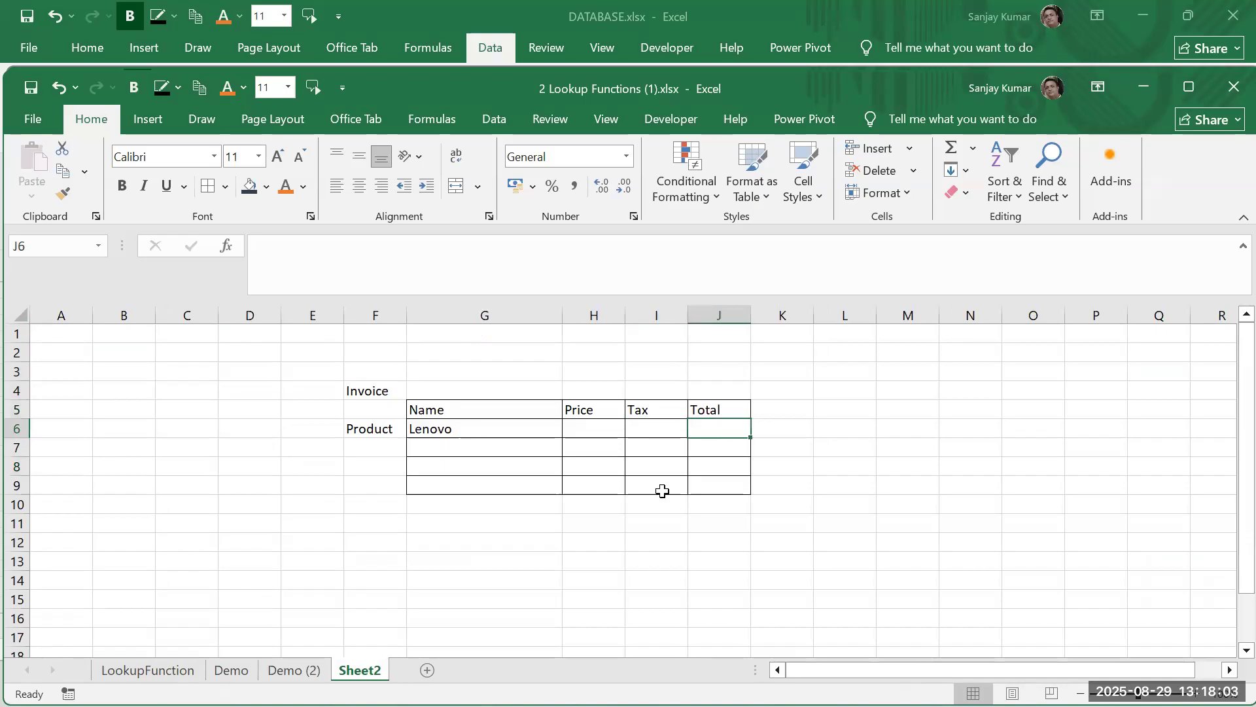
Enter the label Total Invoice Value in G8
left_click(486, 467)
type("Tota")
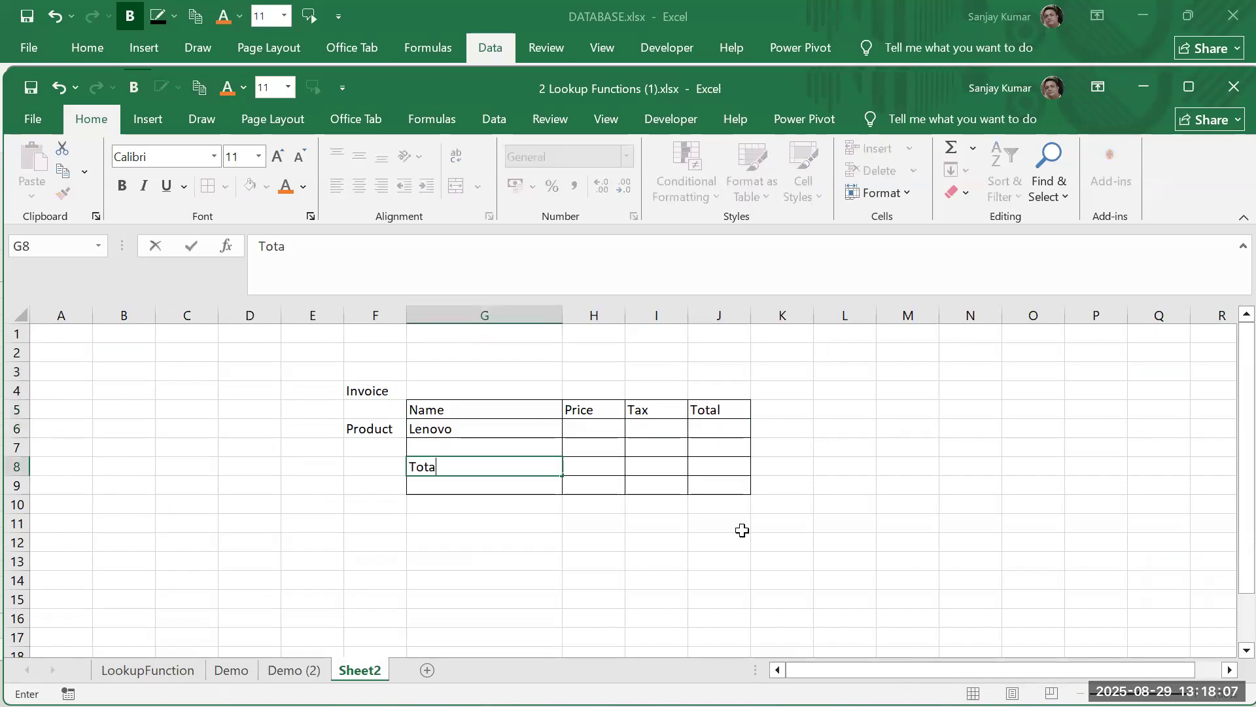
type("l Invoice Value")
key("Return")
Make the invoice headers in G5:J5 bold
key("Up")
key("Up")
key("Up")
key("Up")
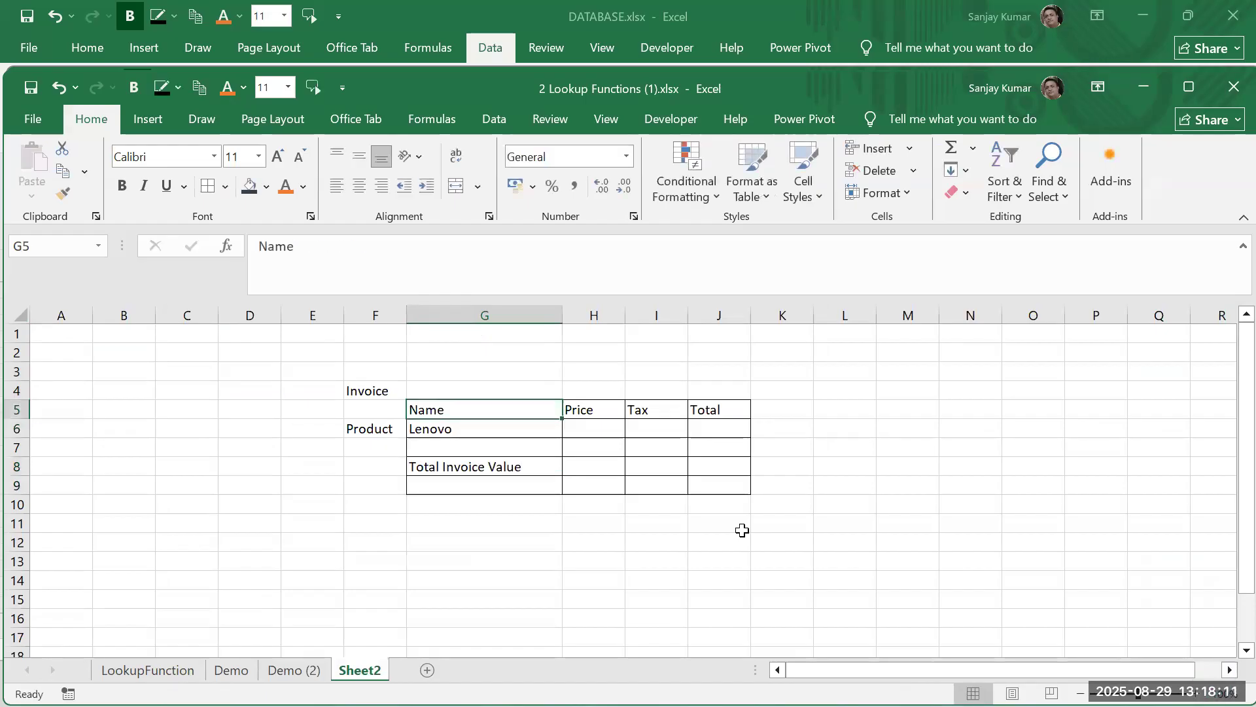
key("shift+Right")
key("shift+Right")
key("shift+Right")
key("ctrl+b")
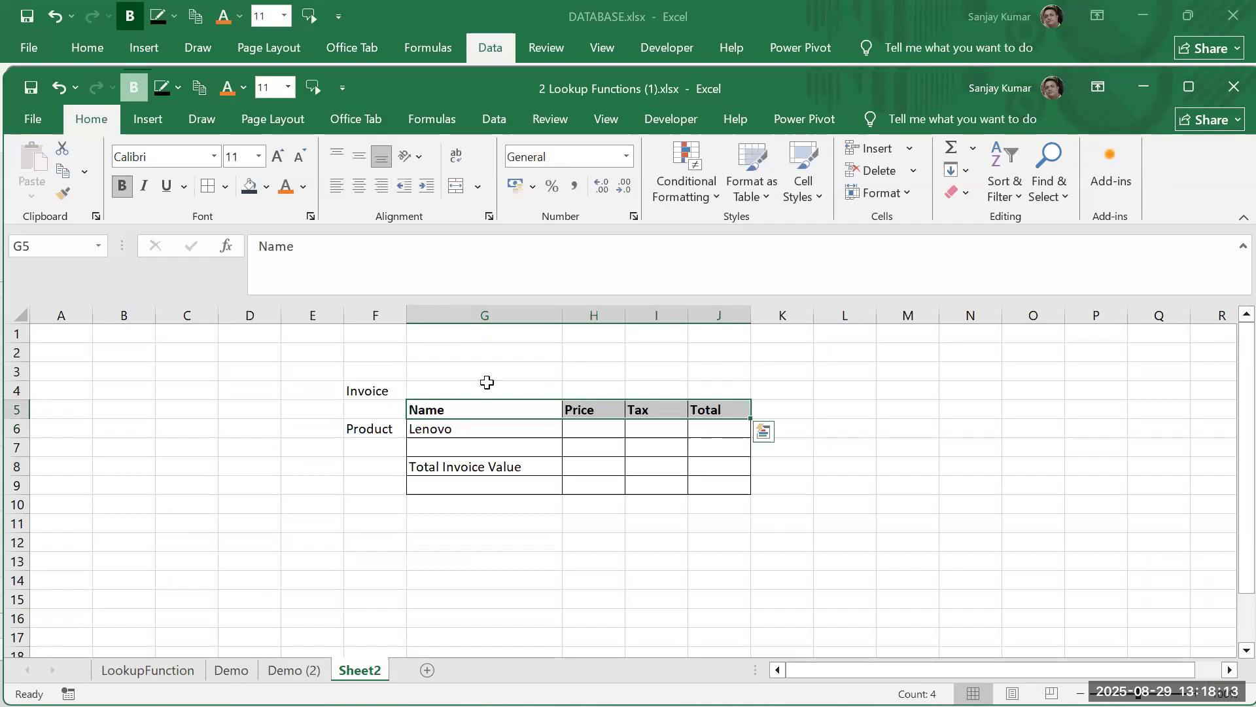
Give the header cells G5:J5 a darker blue fill and white text
left_click(267, 187)
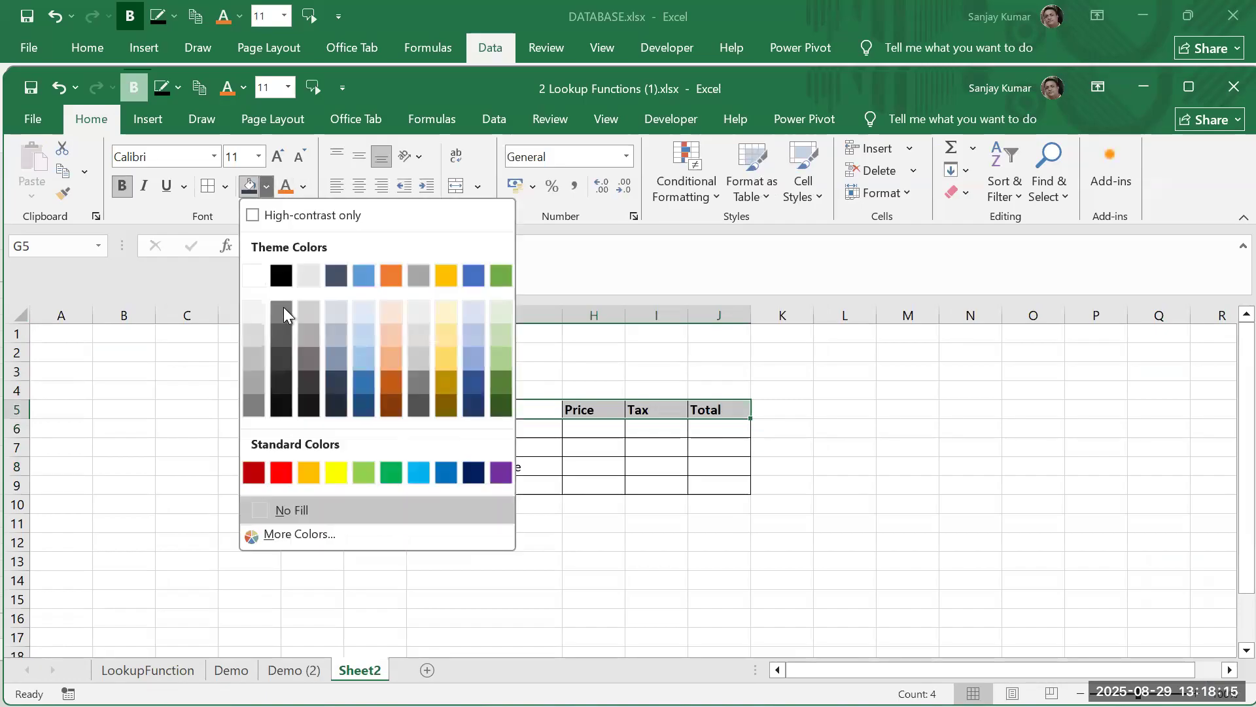
left_click(359, 378)
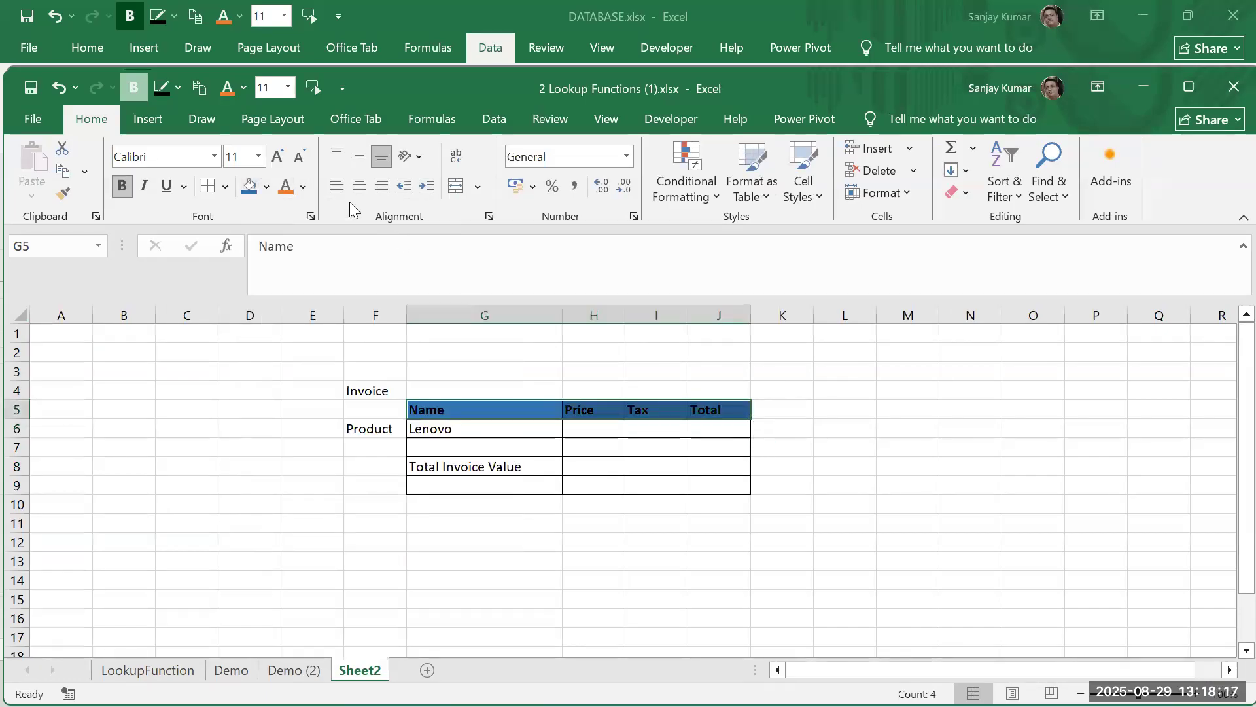
left_click(304, 188)
left_click(294, 308)
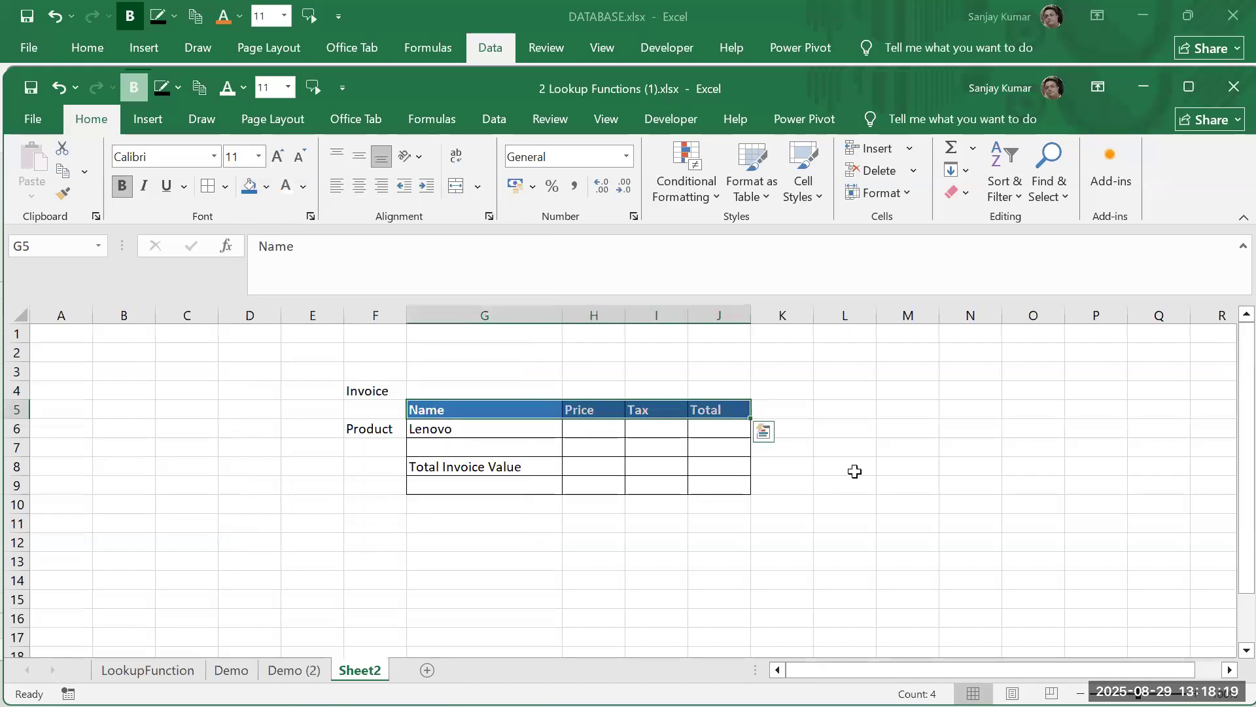
left_click(853, 471)
left_click(544, 432)
left_click(592, 432)
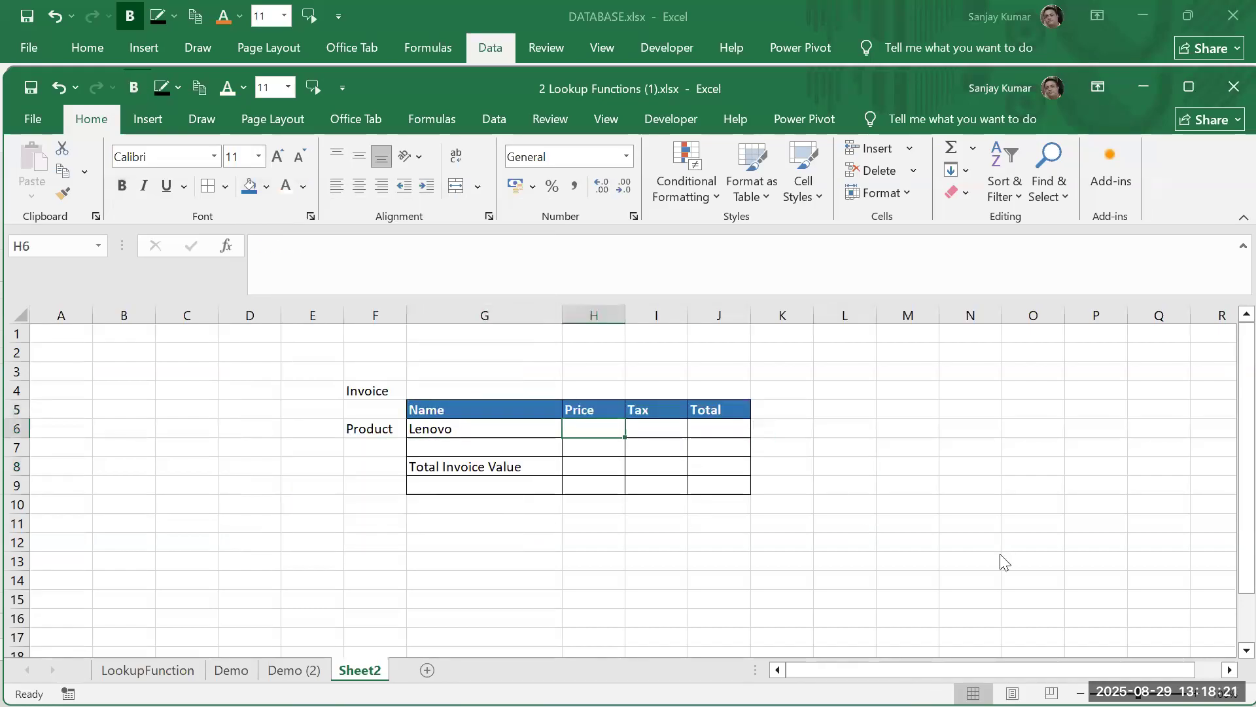
type("=vlo")
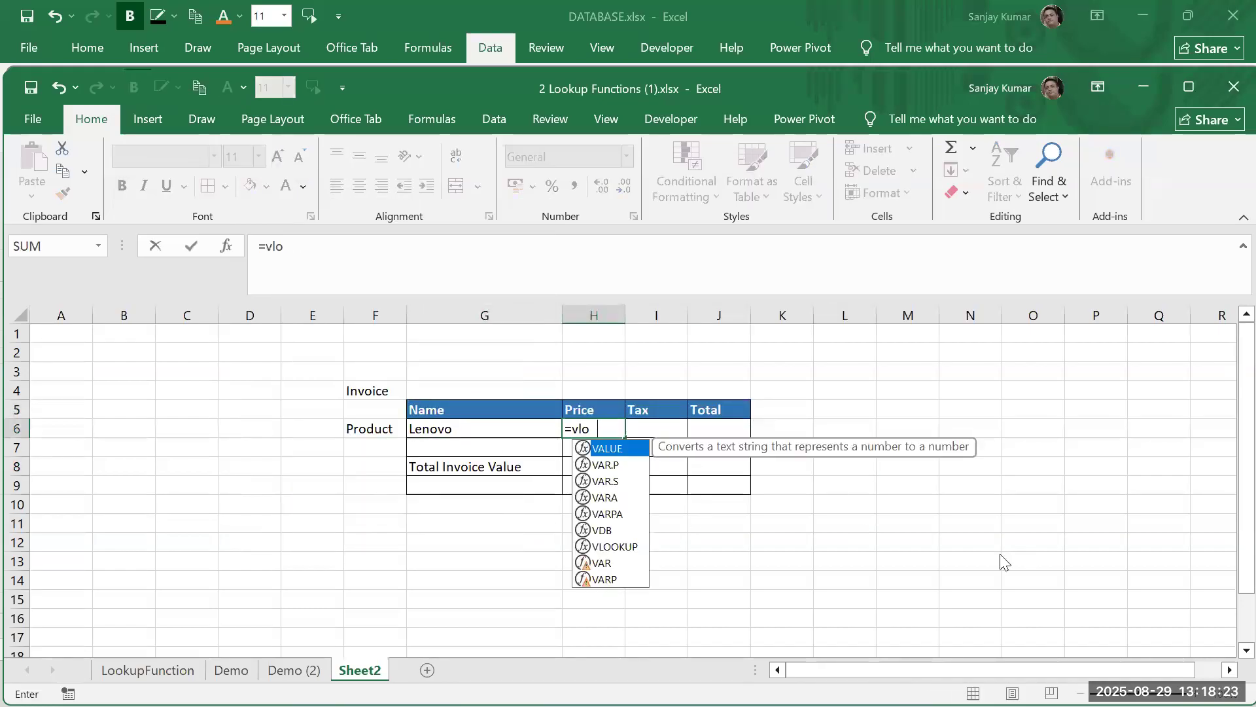
type("okup(")
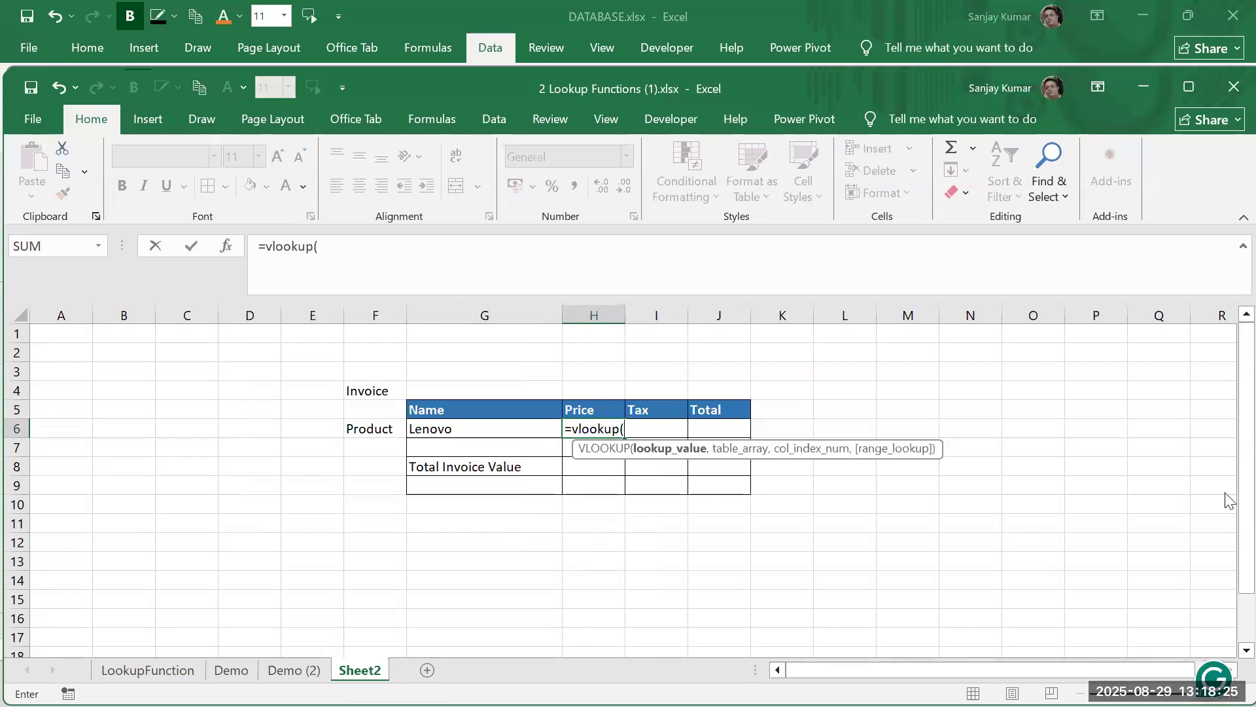
key("Left")
type(",")
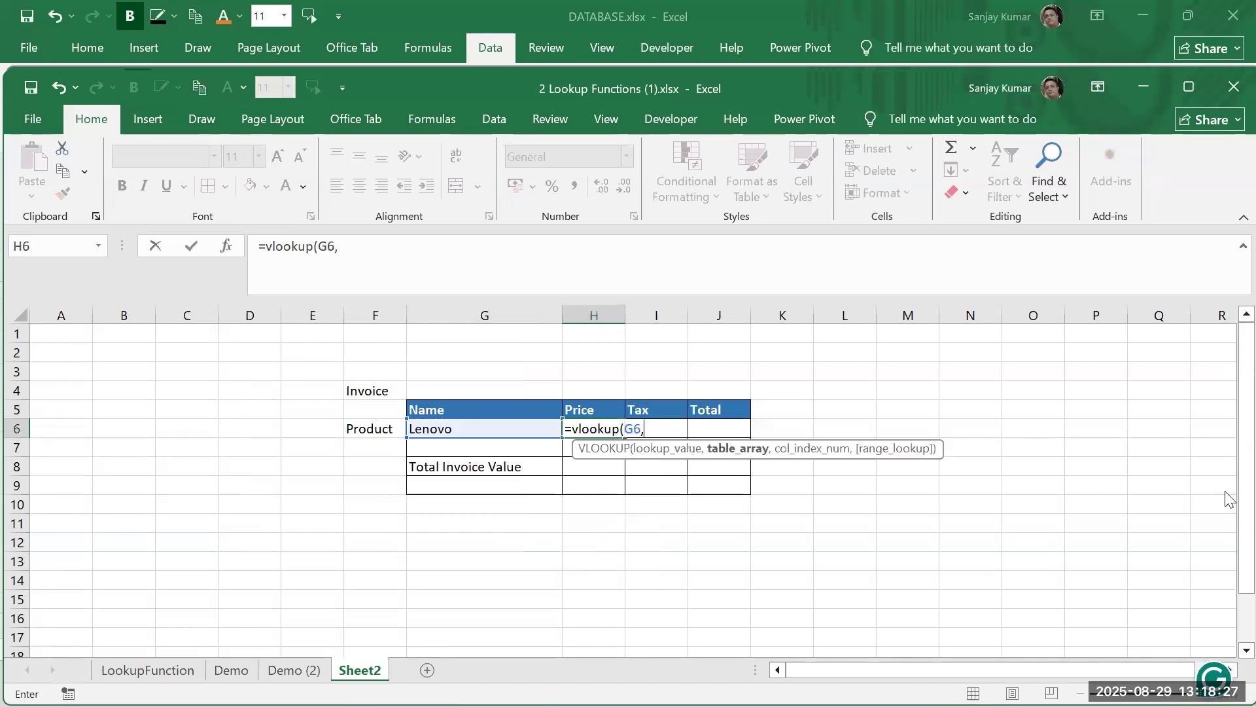
left_click(292, 670)
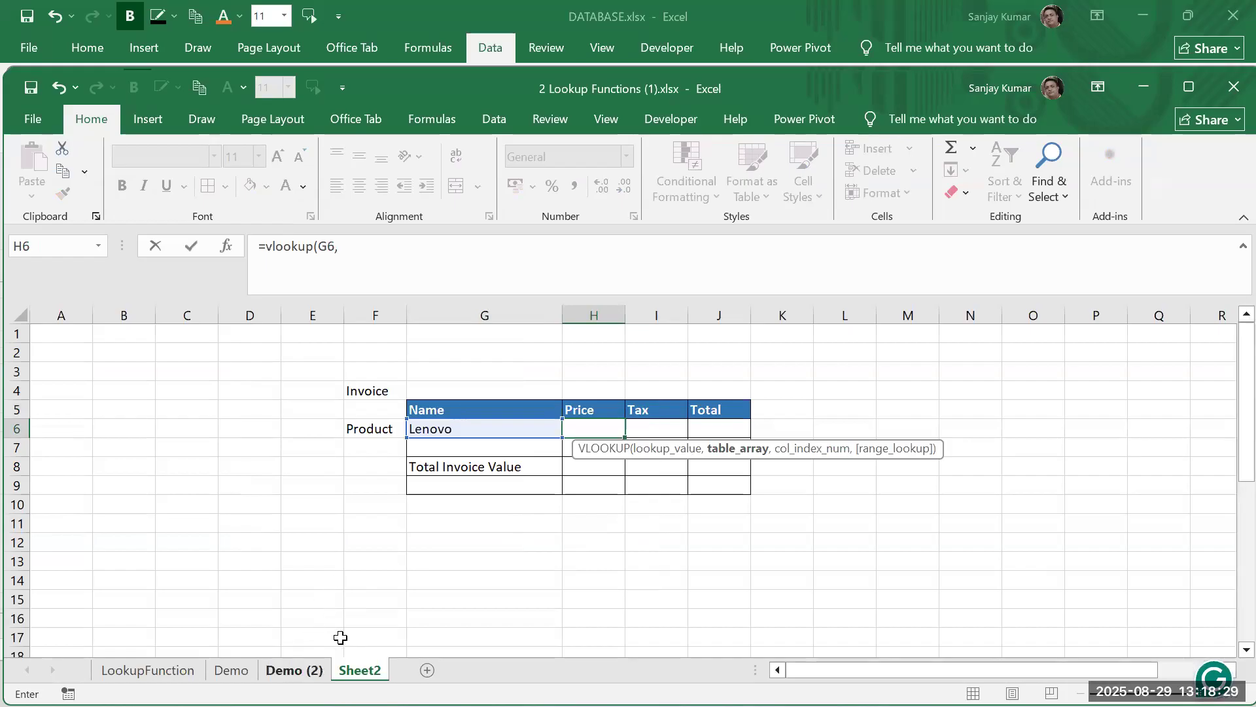
left_click_drag(304, 374, 1093, 471)
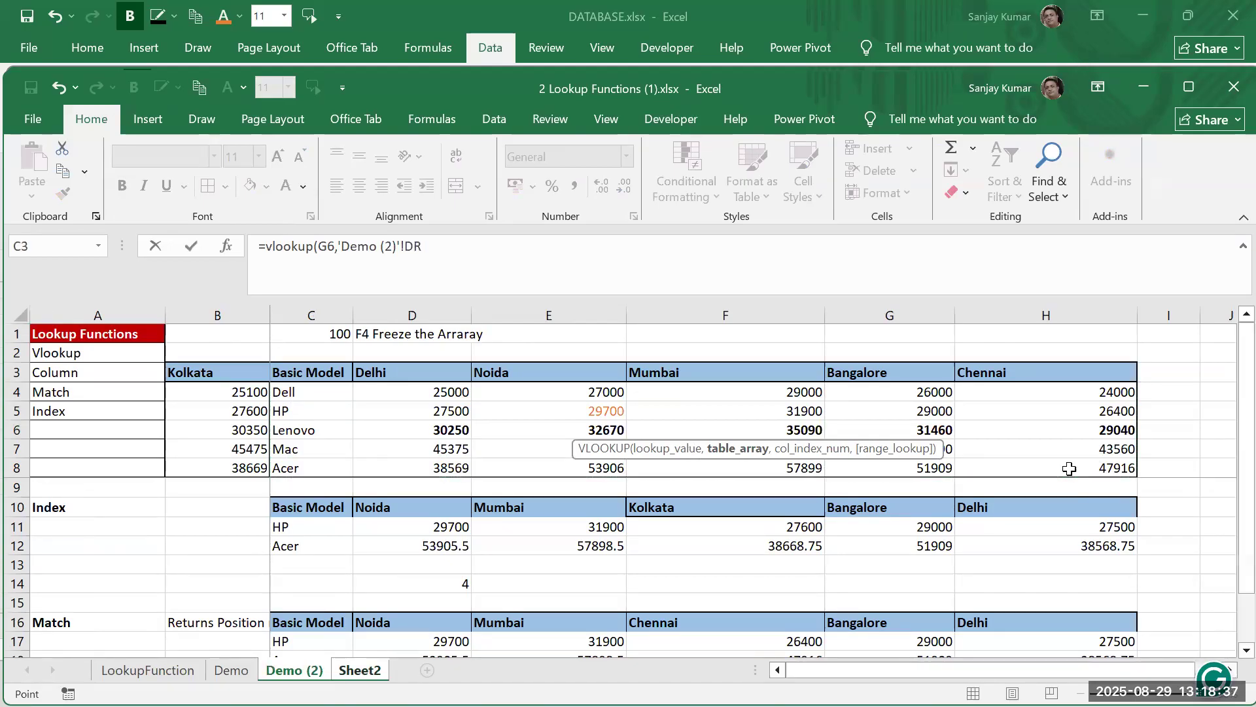
key("Escape")
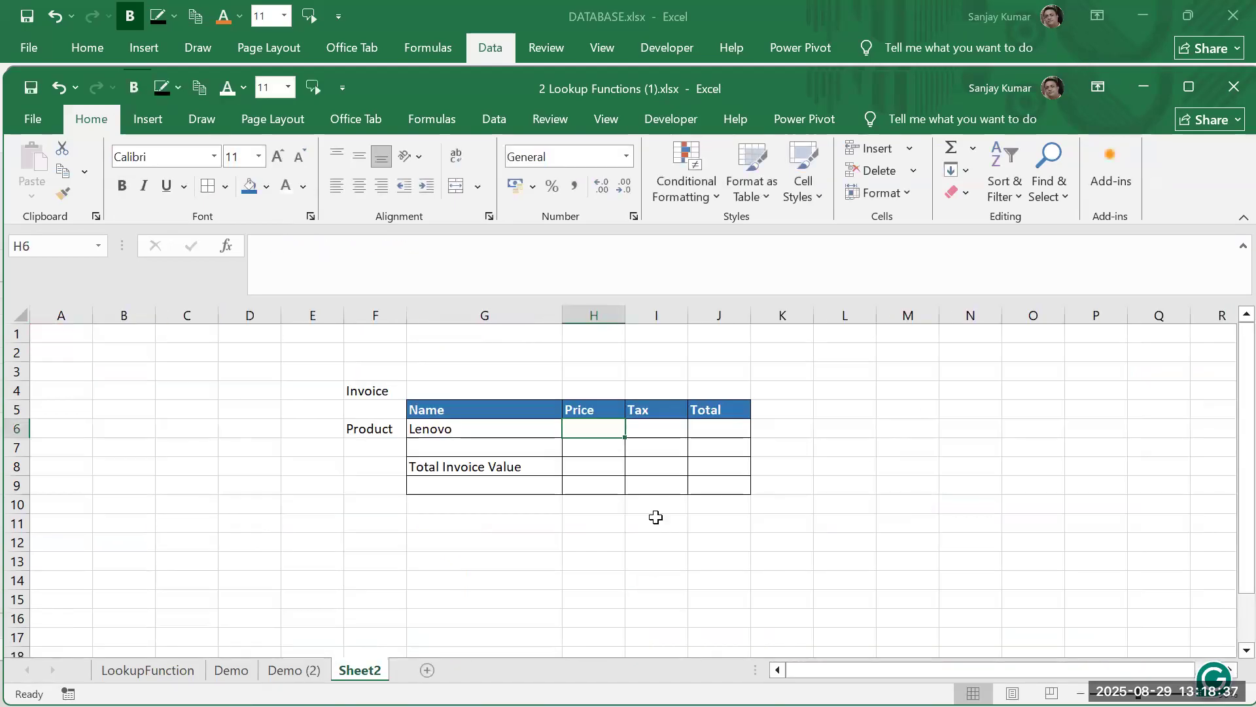
Enter the location Noida in G4, next to the Invoice label
left_click(484, 429)
left_click(522, 393)
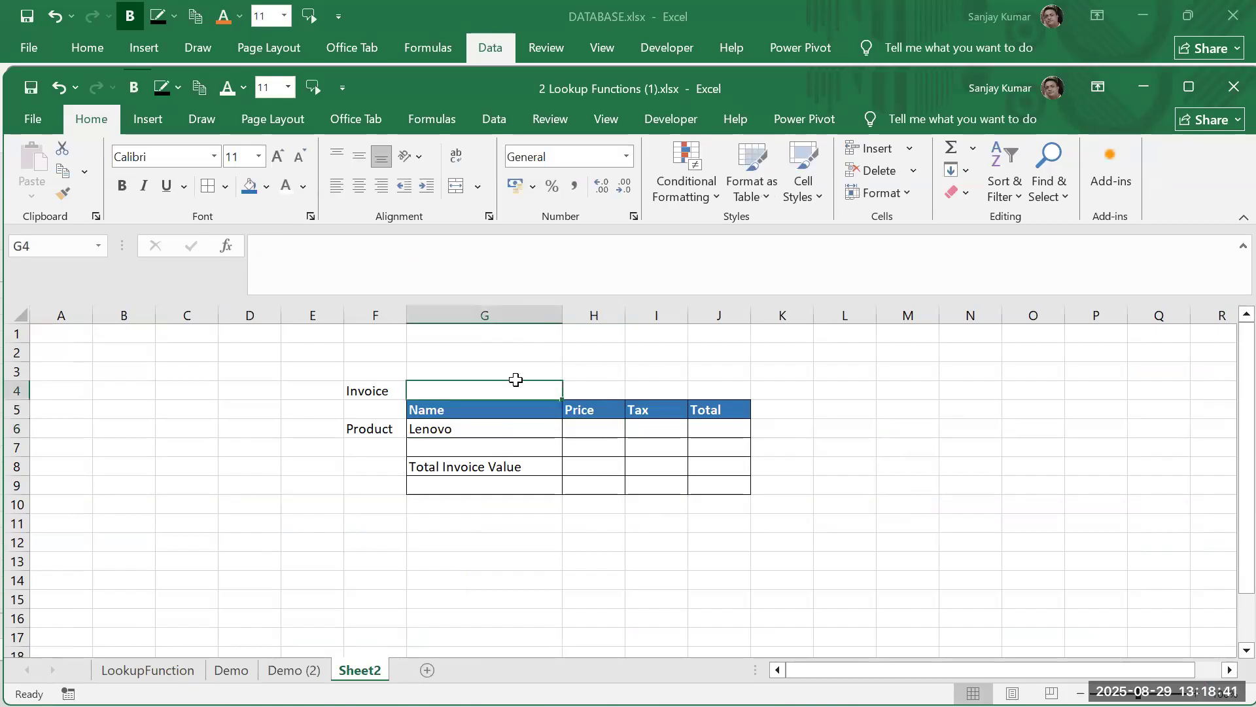
type("Noida")
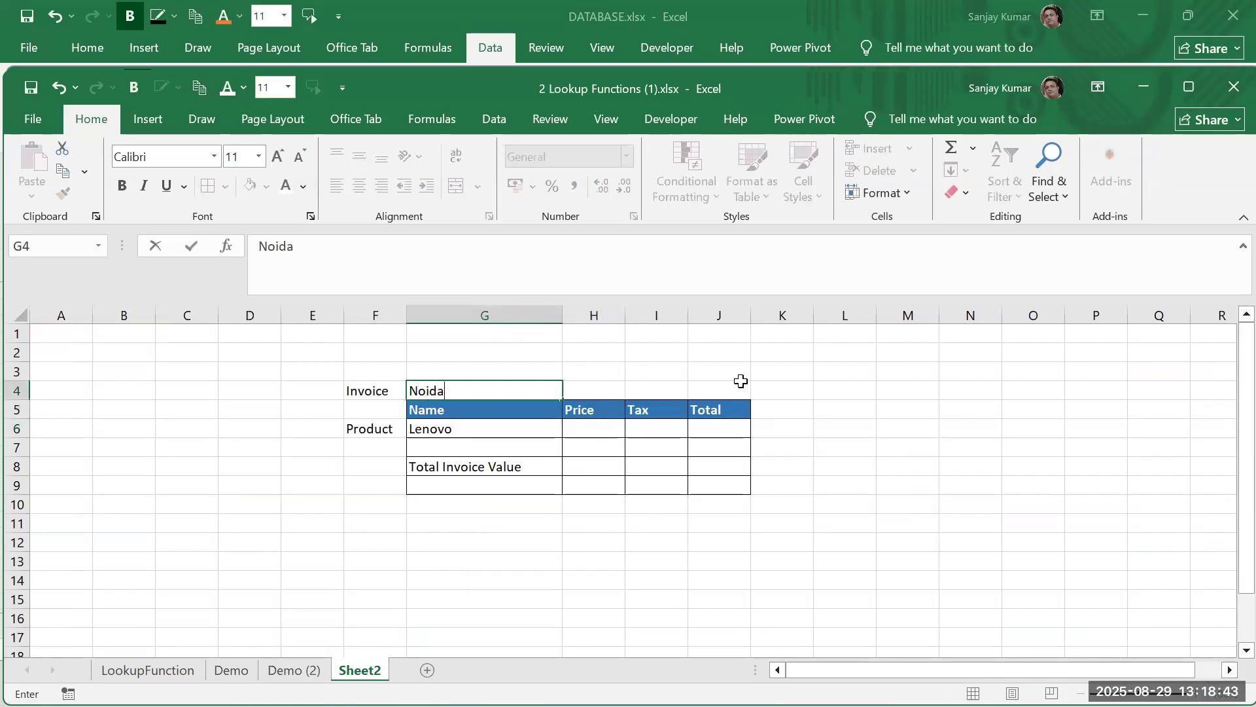
key("Return")
In H6, enter a VLOOKUP of G6 in 'Demo (2)'!$C$3:$I$8 with column index 2 and exact match 0
left_click(594, 431)
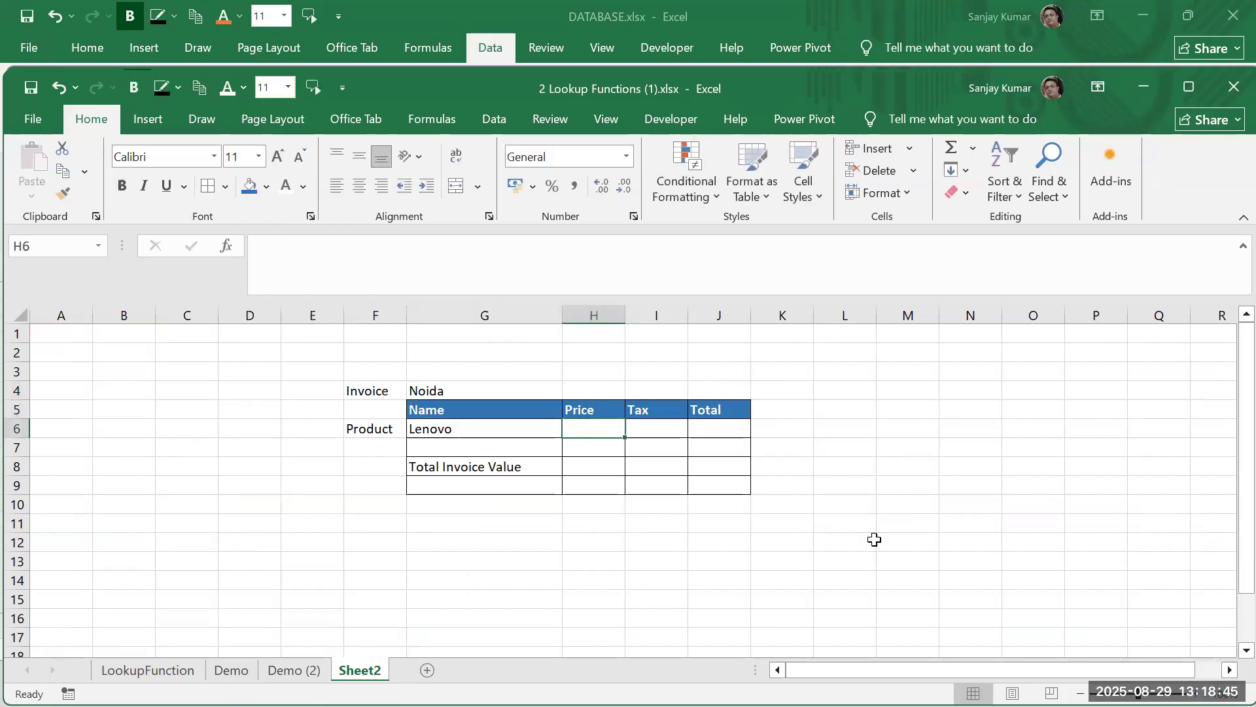
type("=vl")
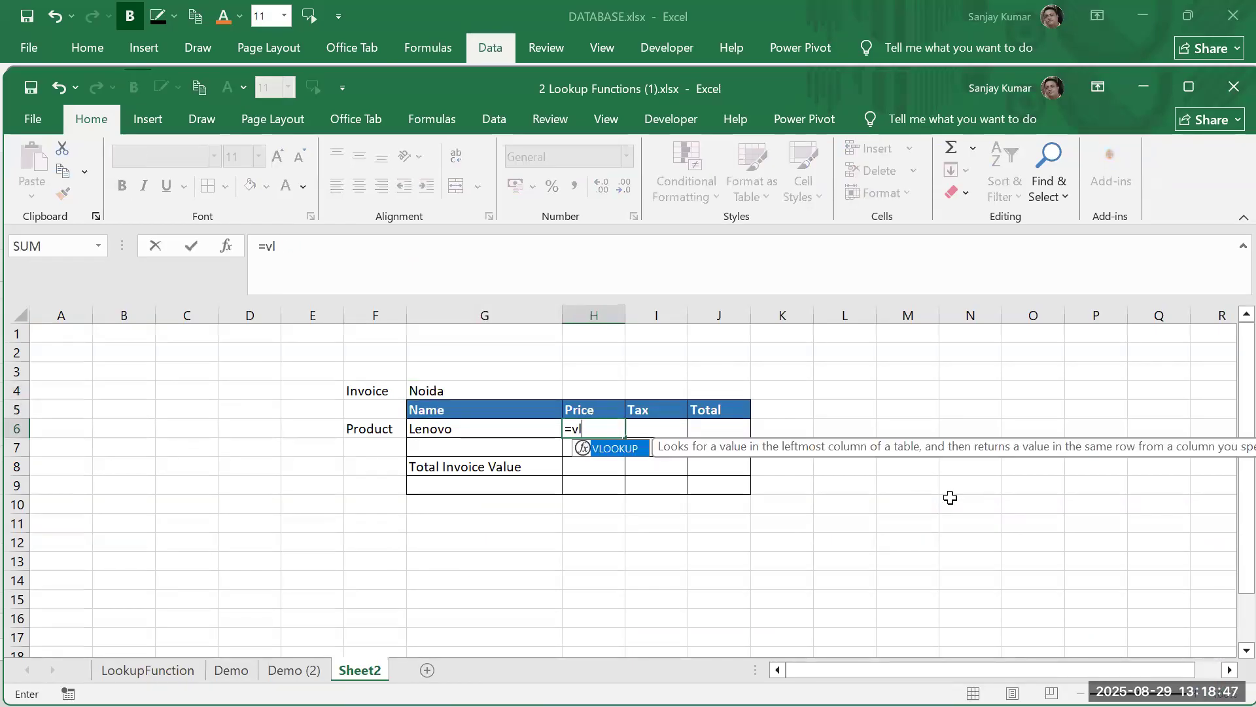
type("ookup(")
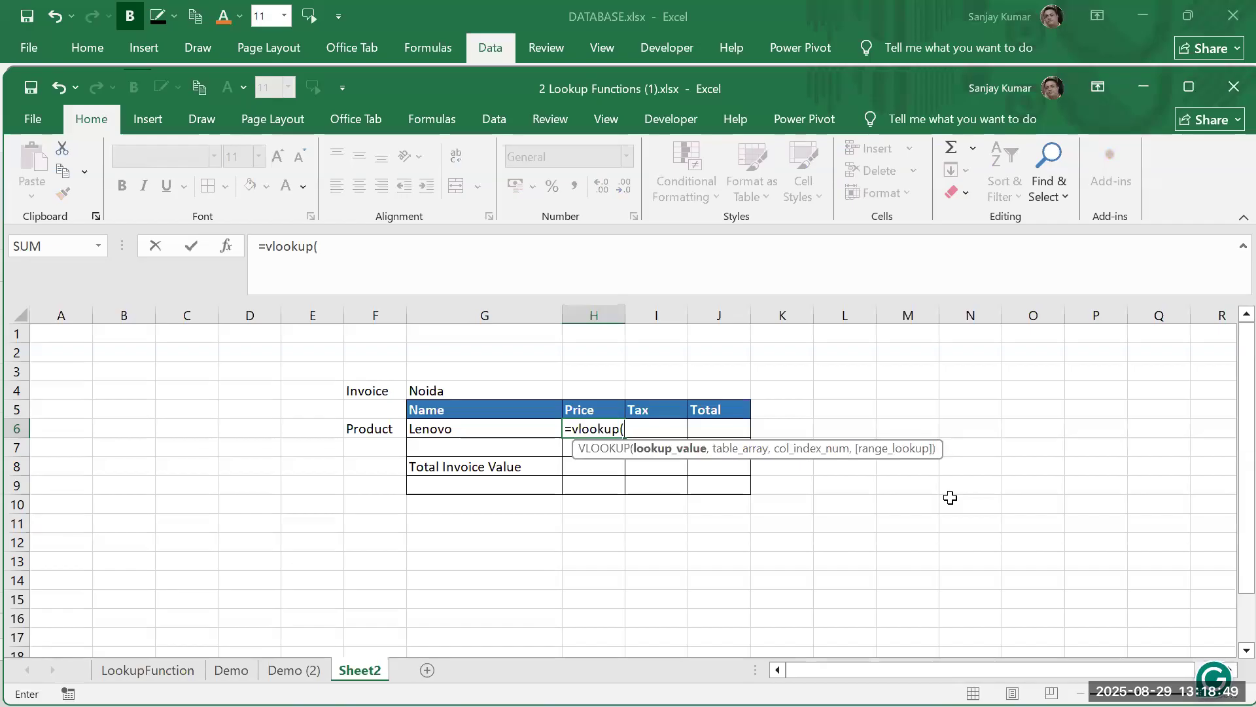
key("Left")
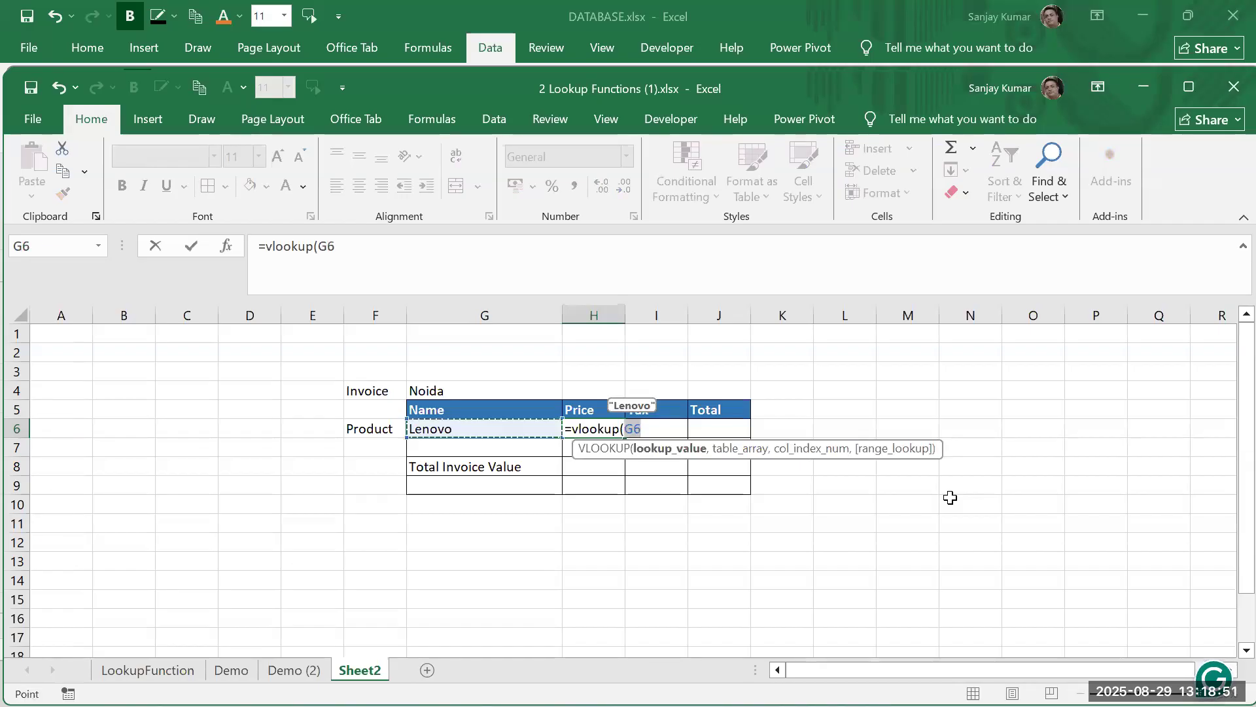
type(",")
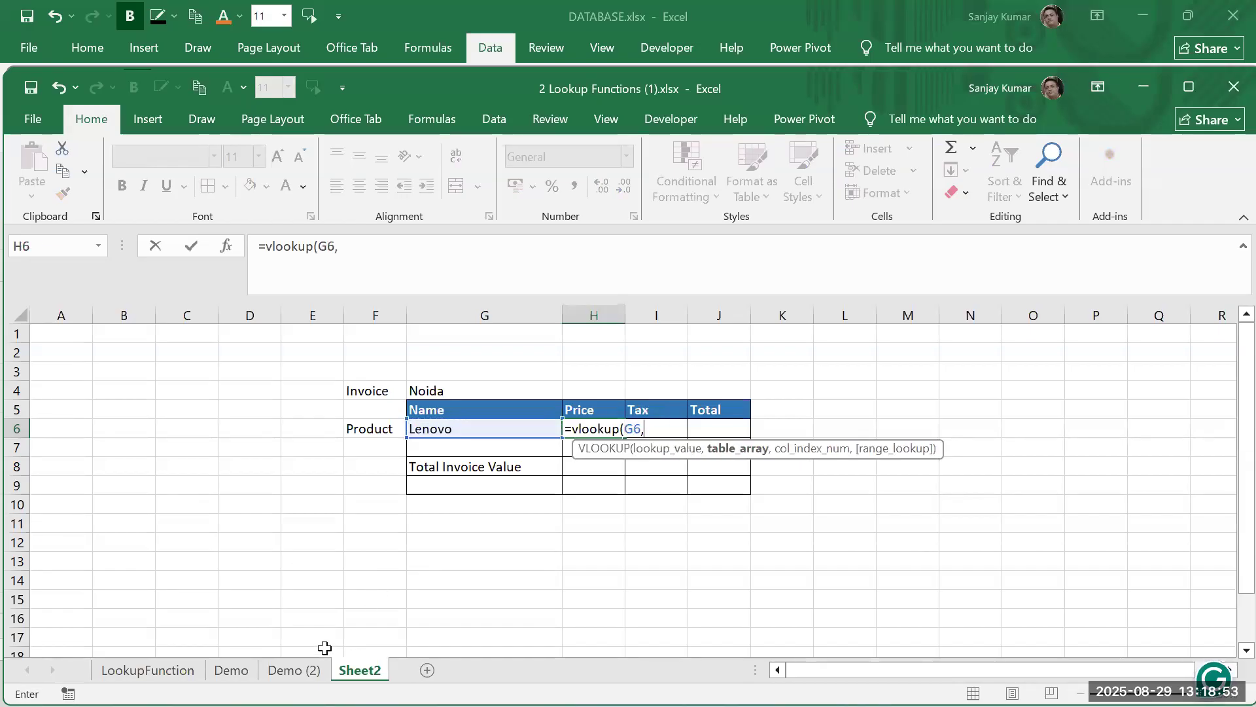
left_click(276, 672)
left_click_drag(312, 375, 1118, 467)
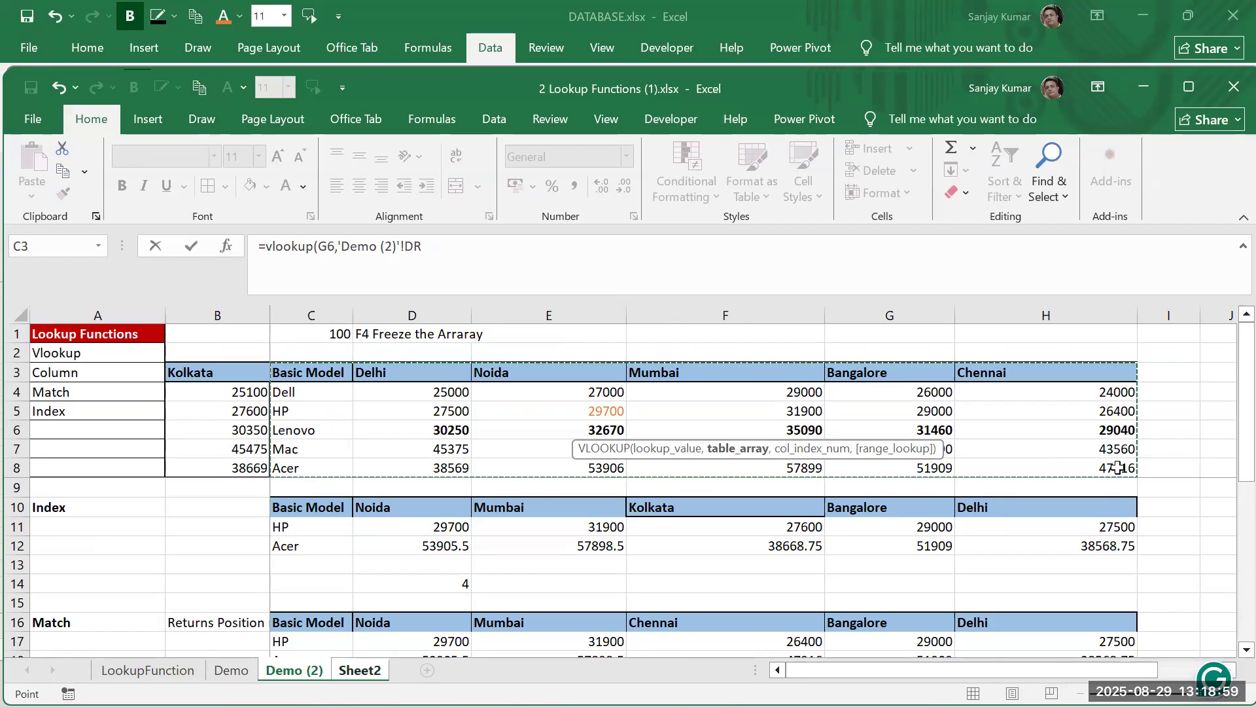
left_click(1173, 464, "shift")
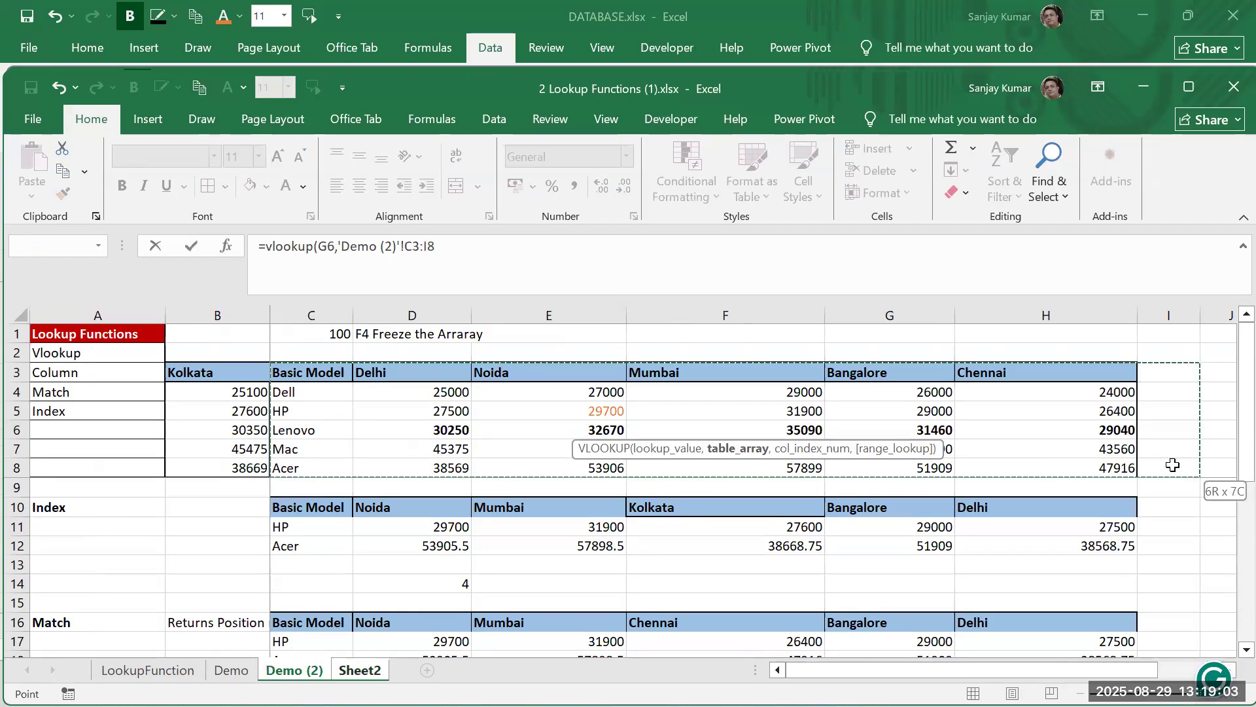
key("F4")
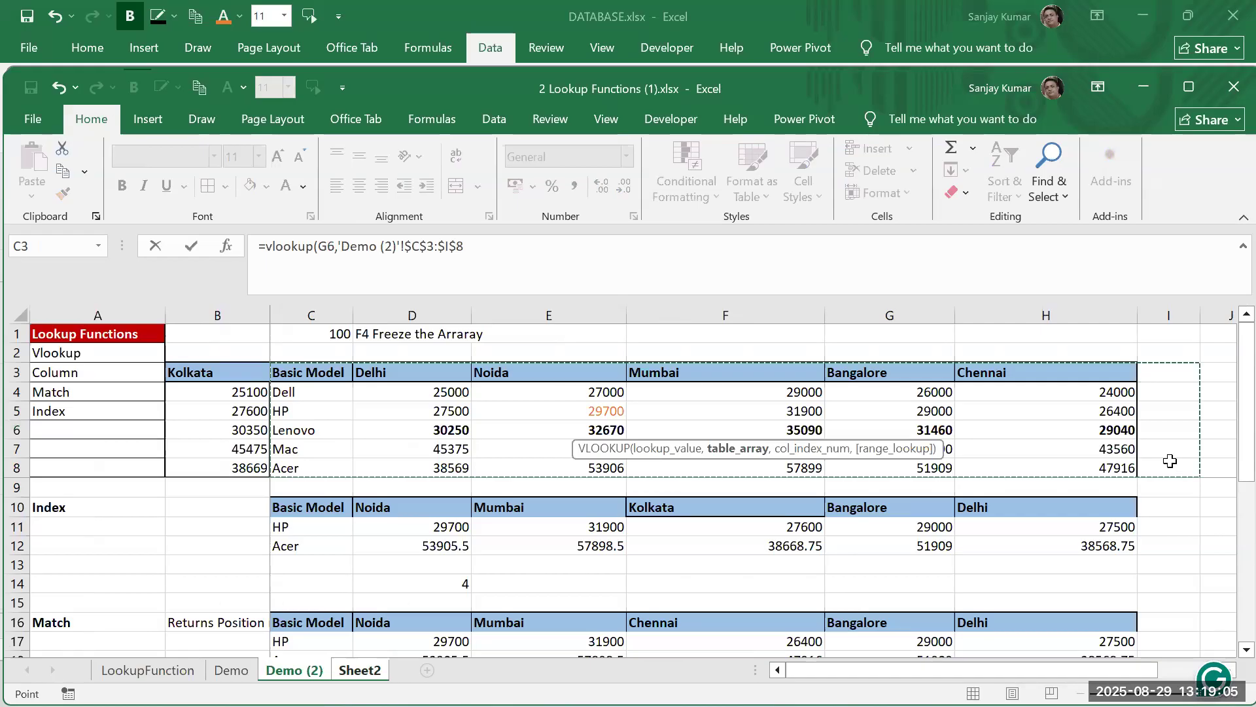
type(",")
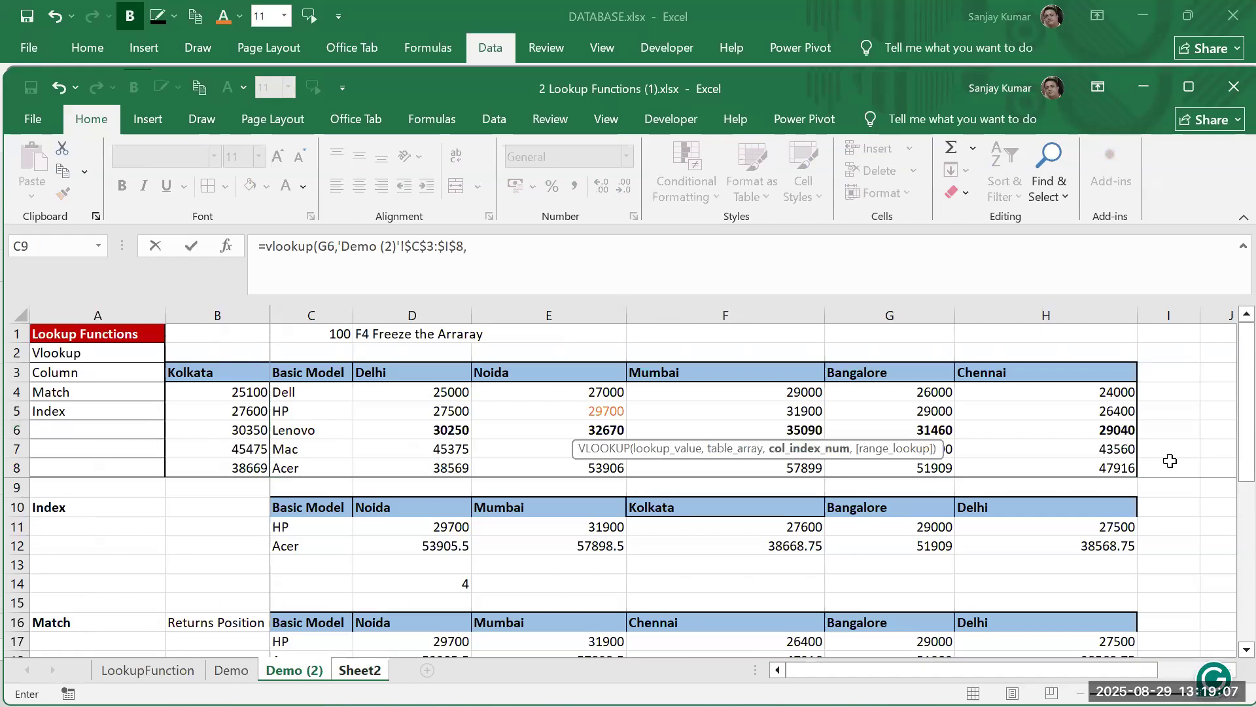
type("2,0")
key("Return")
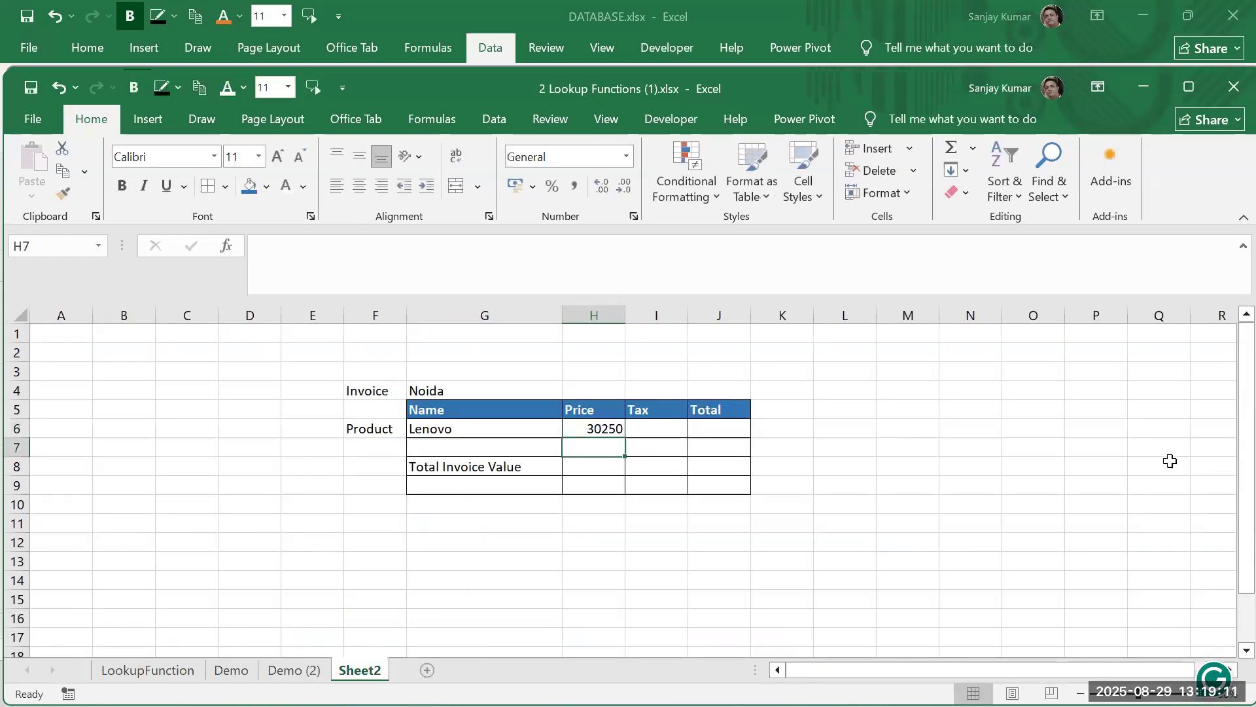
Compare the price in H6 with Lenovo's Delhi and Noida prices on the Demo (2) sheet
key("Up")
key("ctrl+Tab")
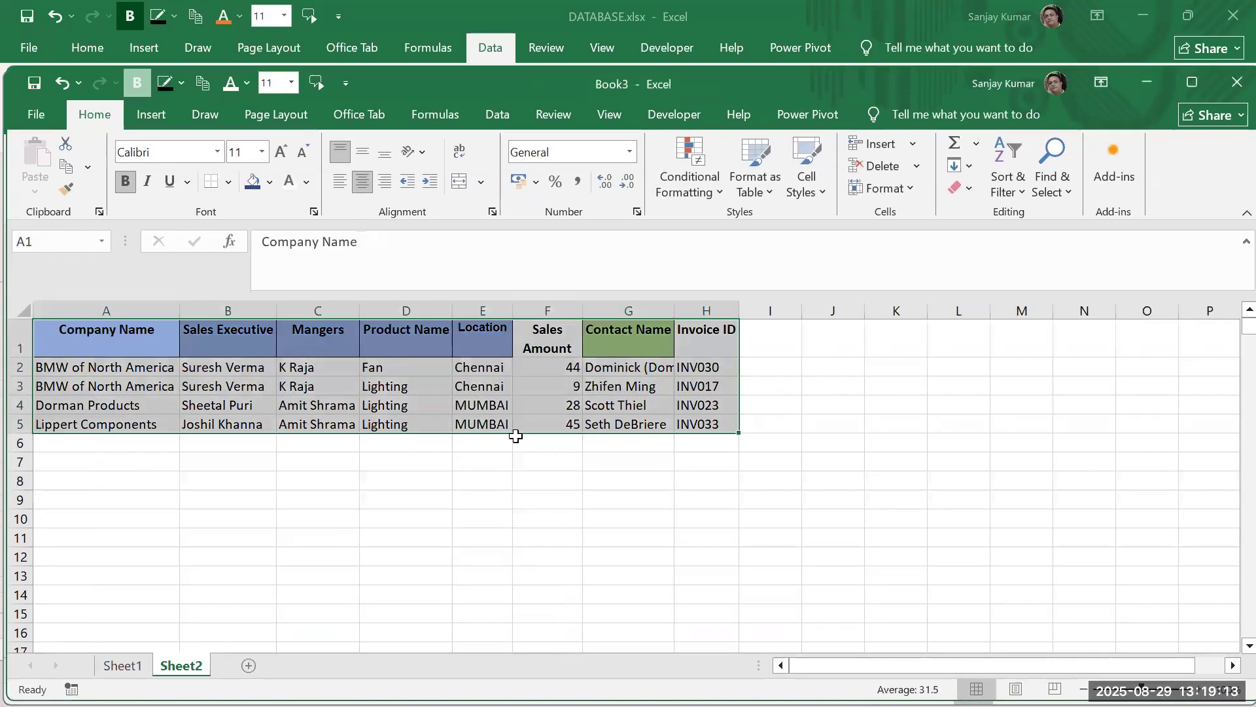
key("ctrl+Tab")
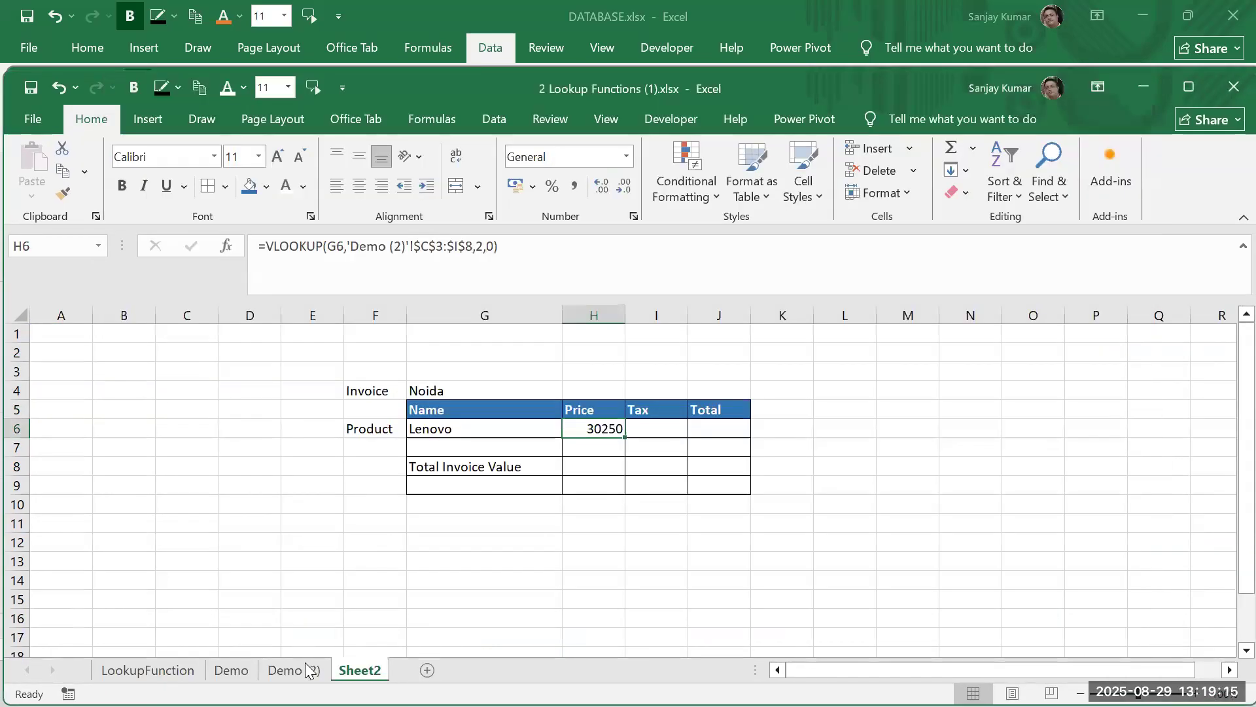
left_click(294, 670)
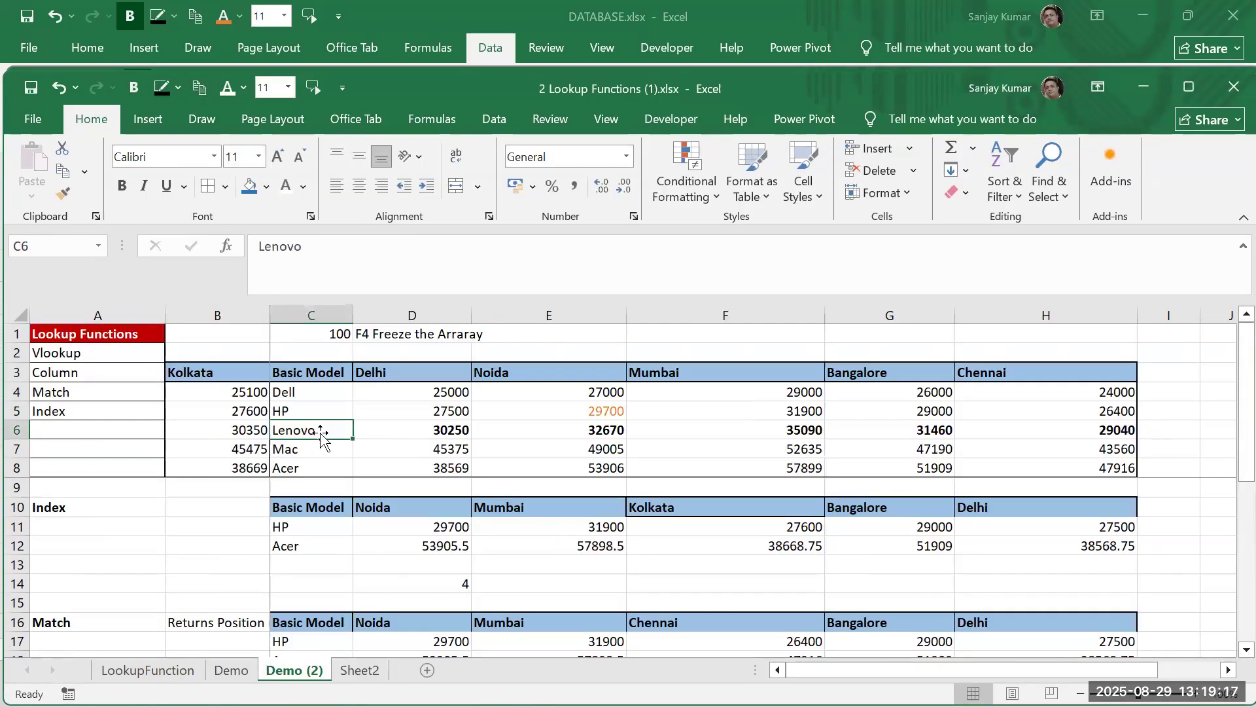
left_click(574, 435)
left_click(442, 429)
left_click(316, 431)
left_click(359, 670)
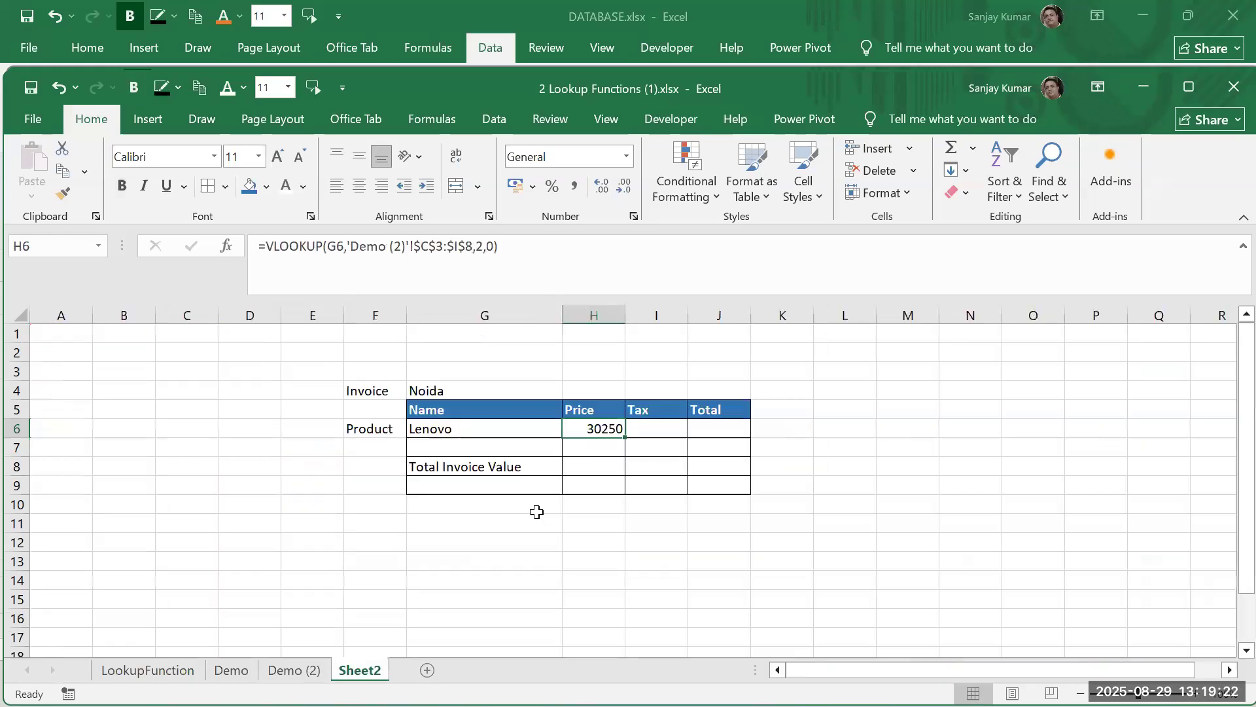
Replace the column index in H6's VLOOKUP with MATCH(G4,'Demo (2)'!C3:H3,0)
left_click(485, 247)
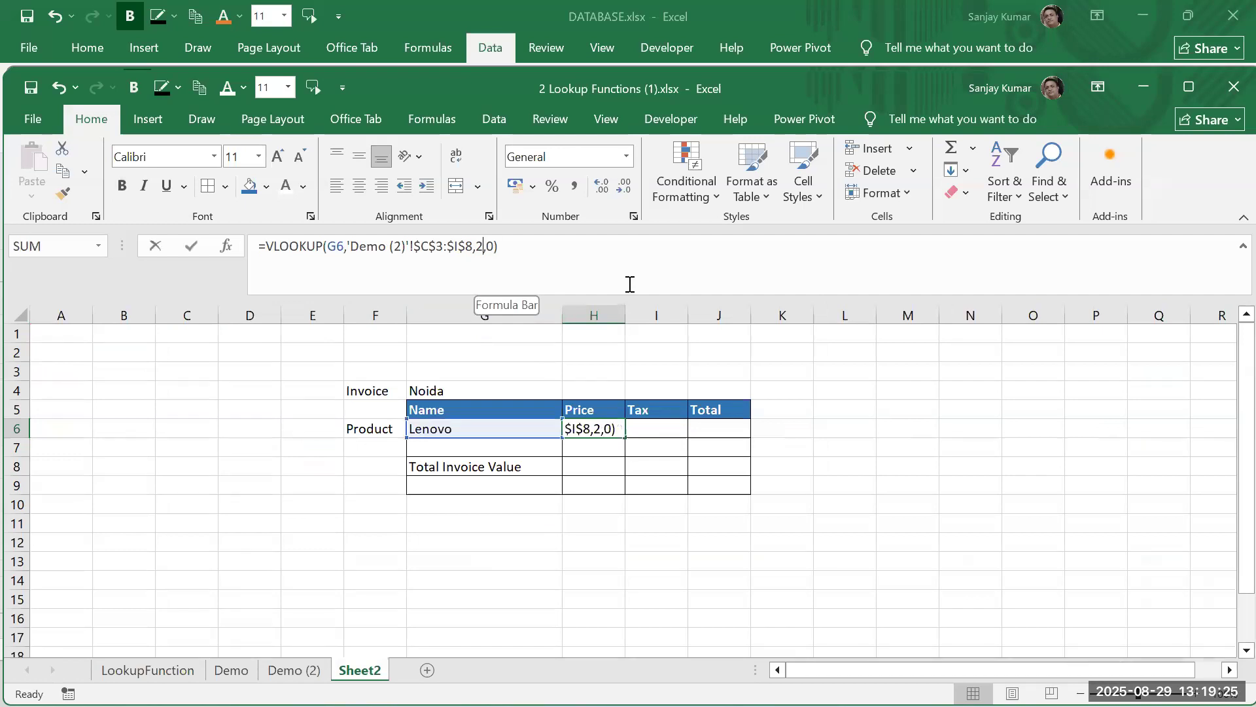
key("BackSpace")
type("match")
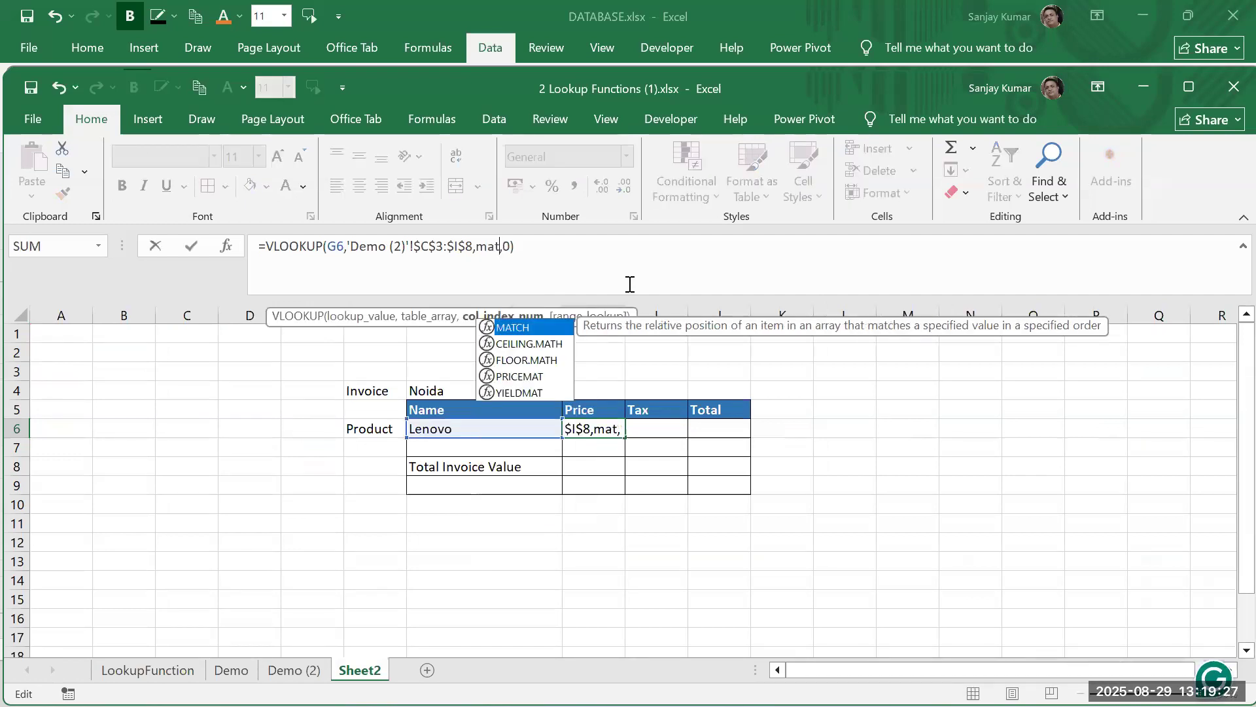
type("(")
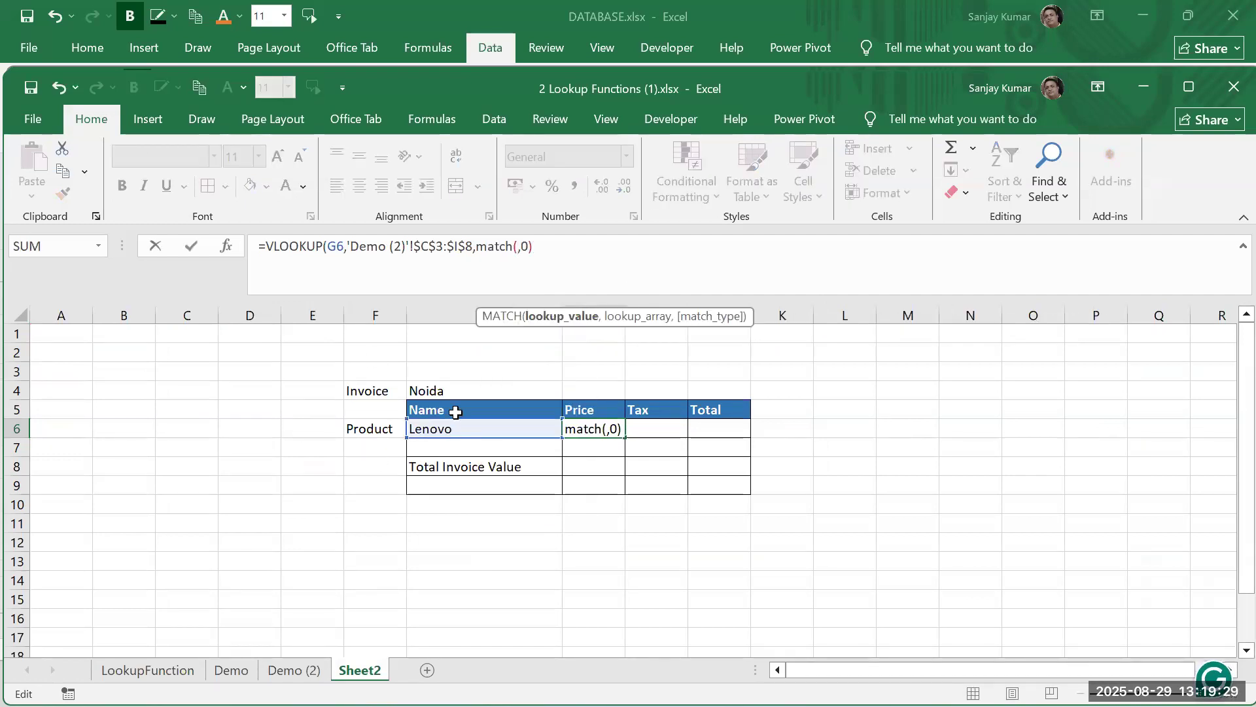
left_click(461, 387)
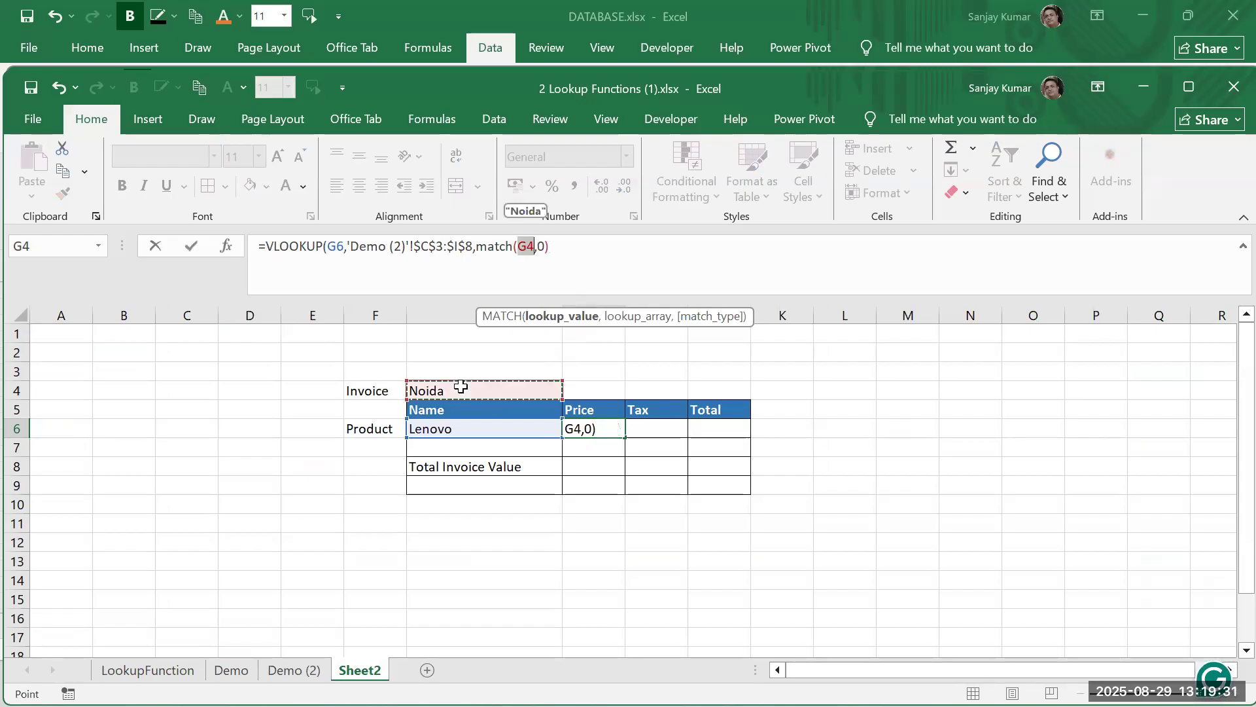
type(",")
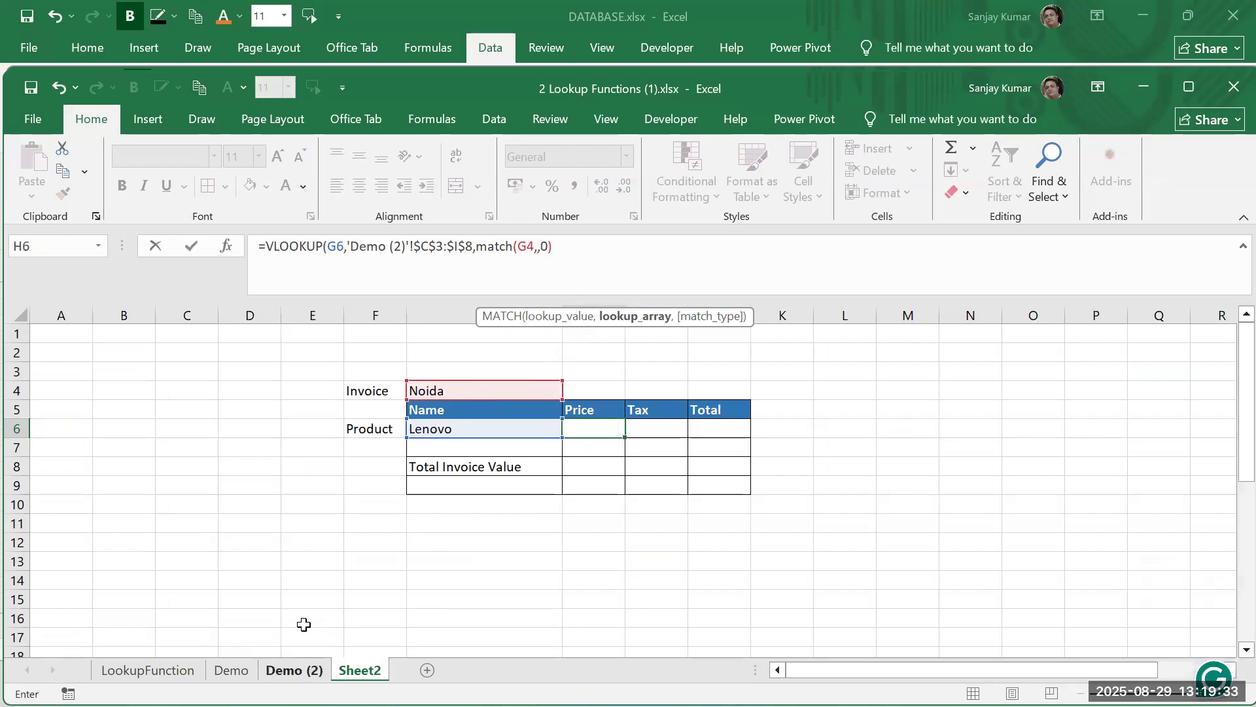
left_click(294, 670)
left_click(351, 374)
key("ctrl+shift+Right")
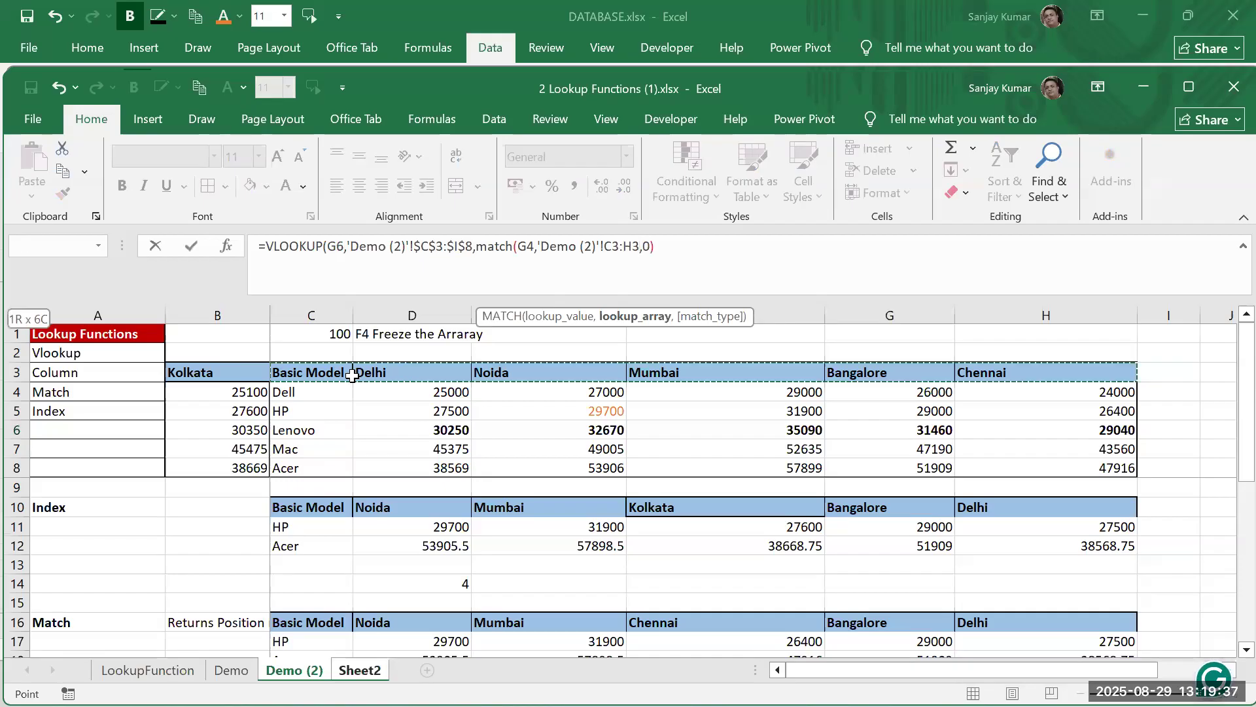
type(",0)")
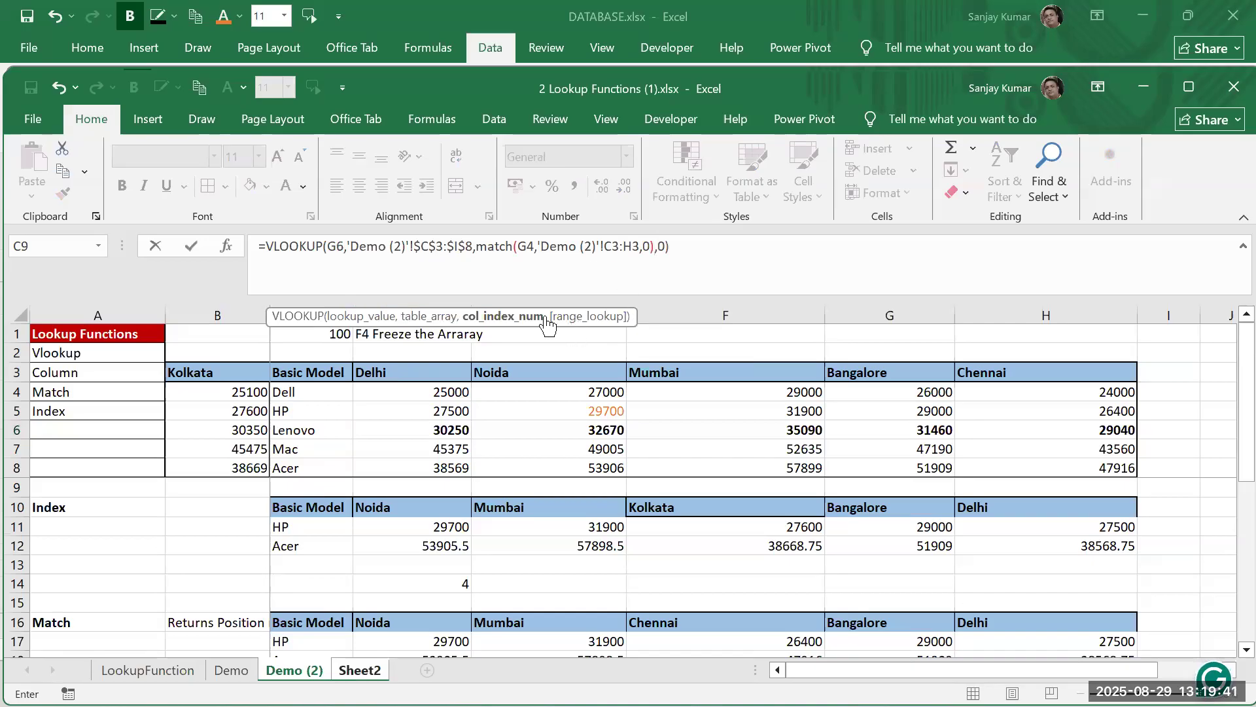
Make the MATCH lookup array 'Demo (2)'!C3:H3 an absolute reference and commit the formula in H6
left_click(623, 239)
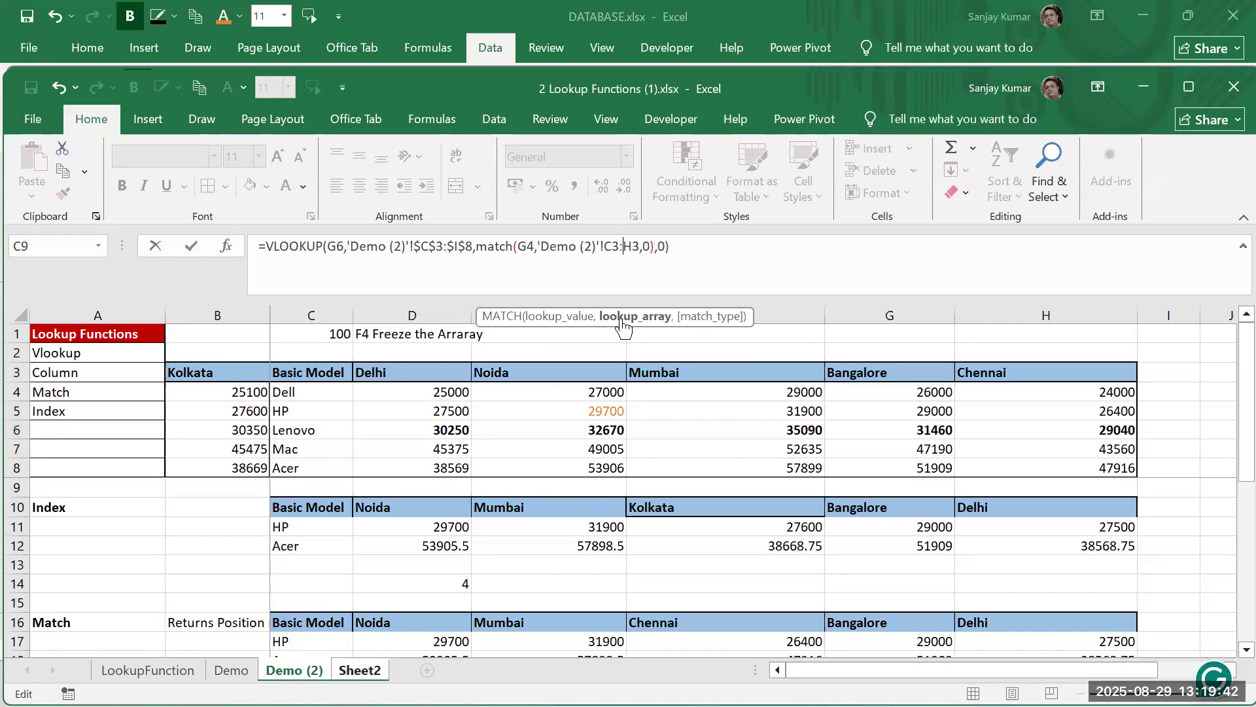
left_click(658, 322)
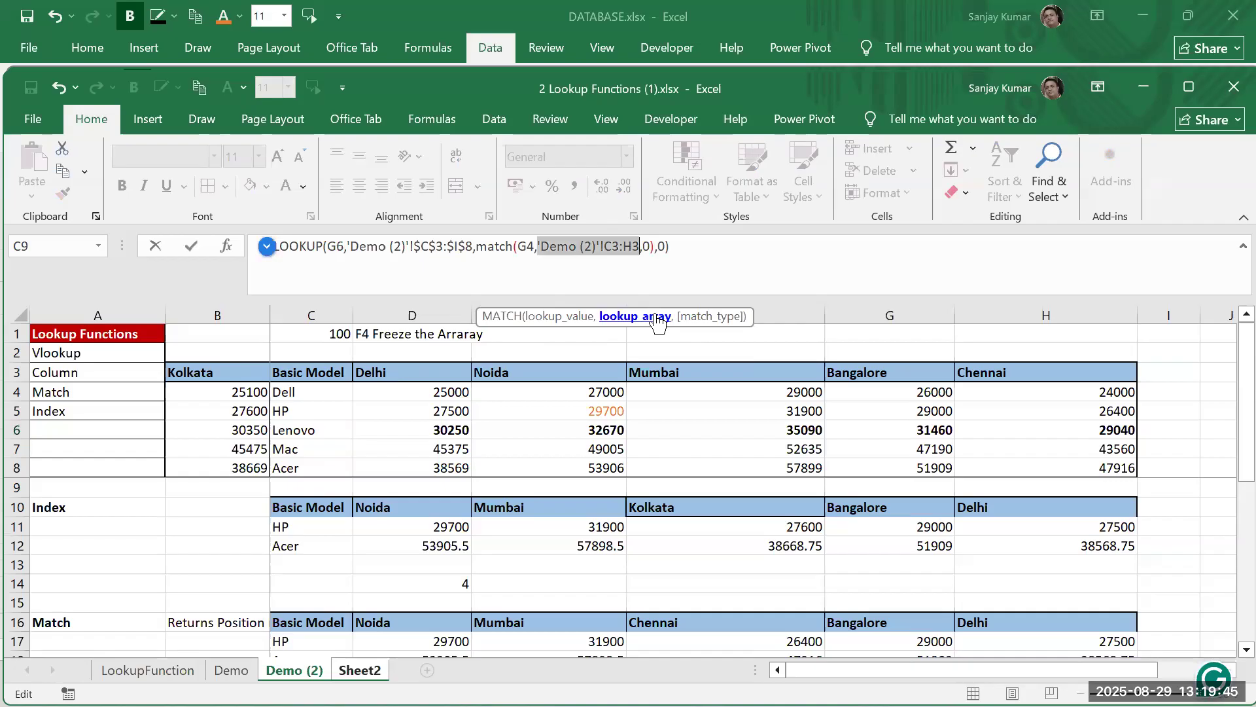
key("F4")
key("Return")
key("Up")
Check Lenovo's Delhi and Noida prices in row 6 of the Demo (2) sheet against the invoice price
left_click(294, 669)
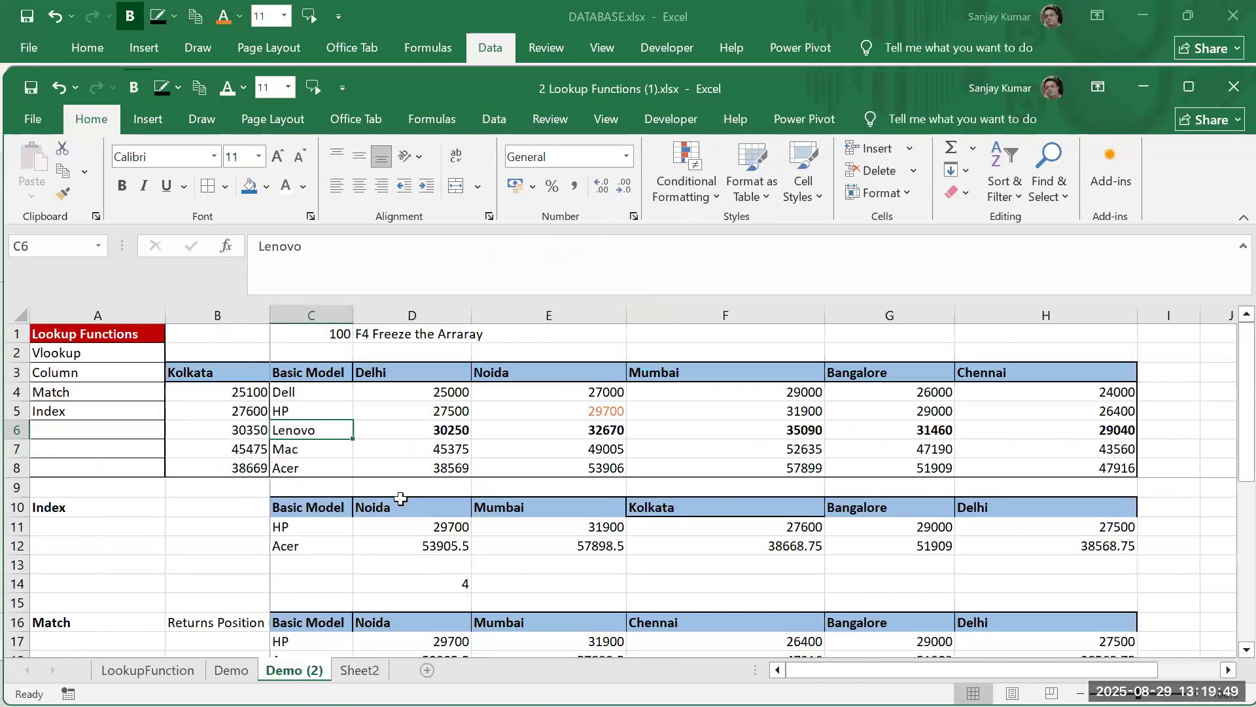
left_click(429, 430)
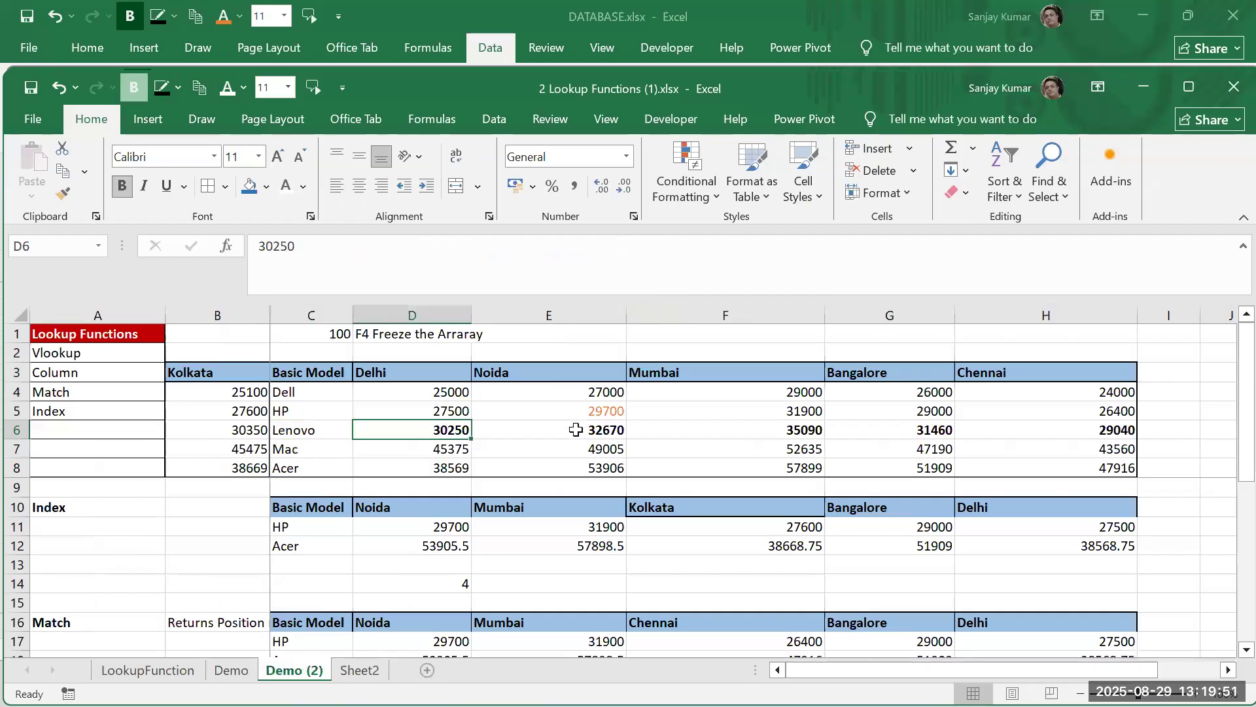
left_click(576, 430)
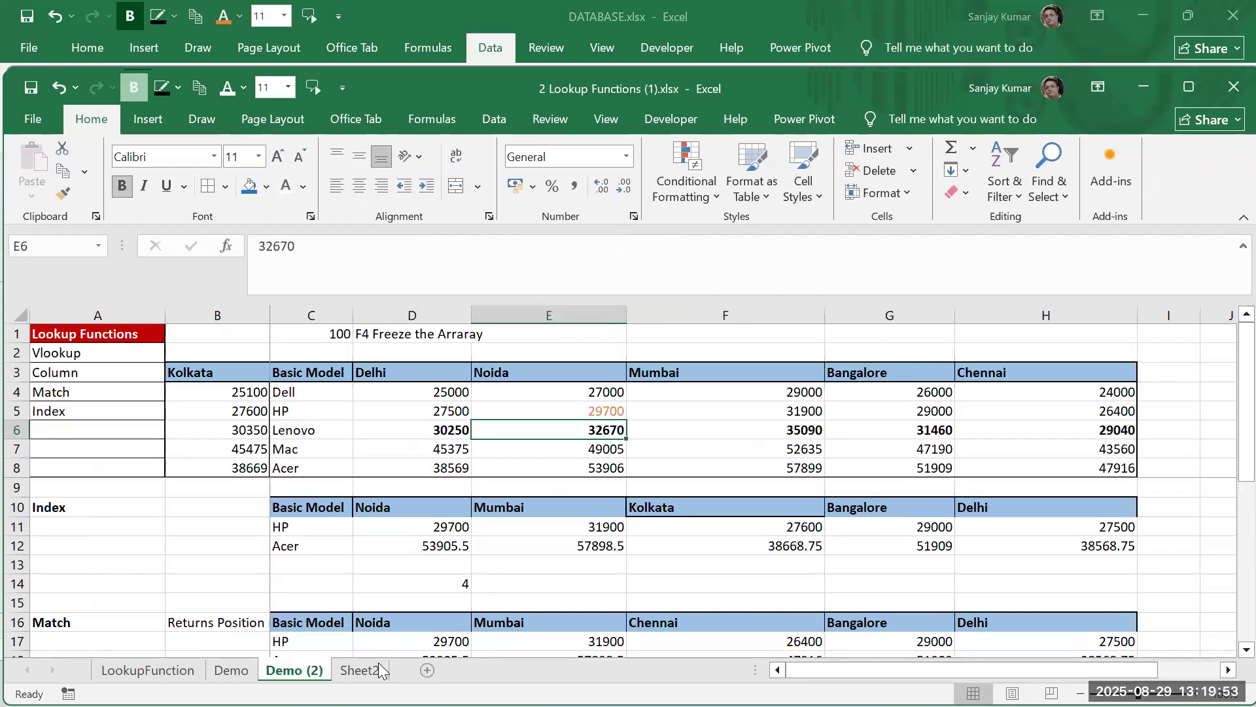
Copy the model name Mac from C7 of the Demo (2) sheet into product cell G6 on Sheet2
key("ctrl+Page_Down")
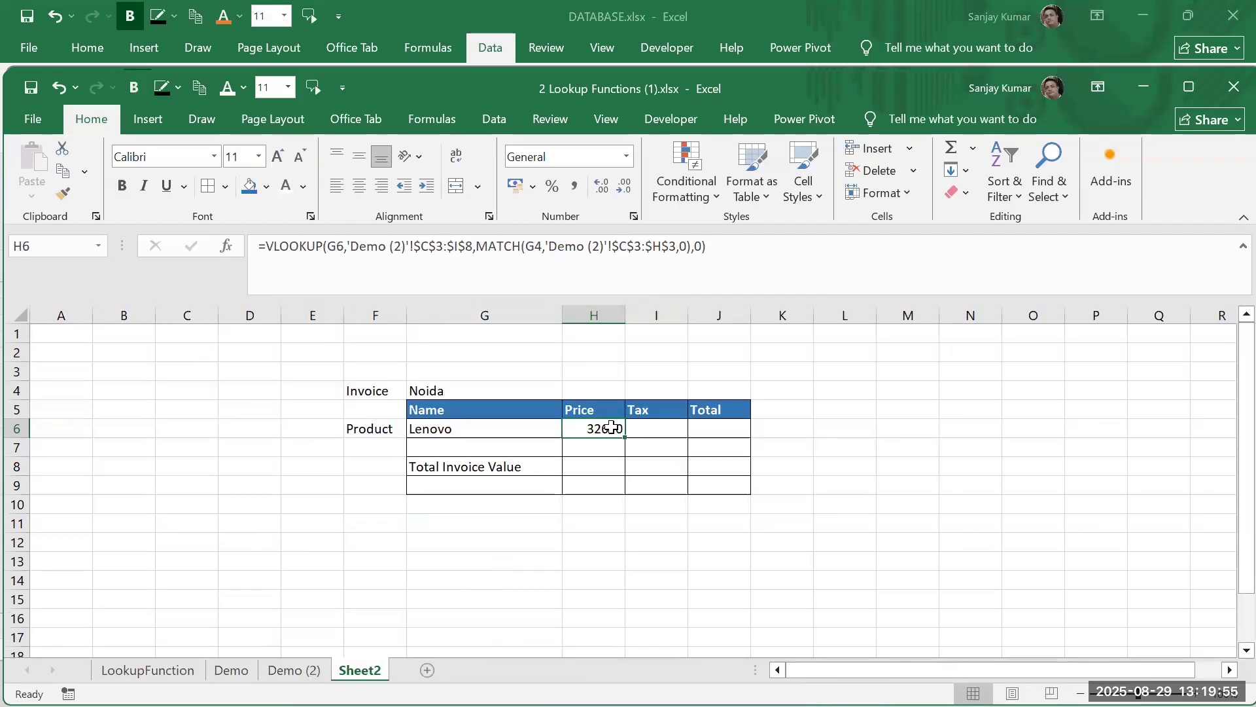
left_click(501, 432)
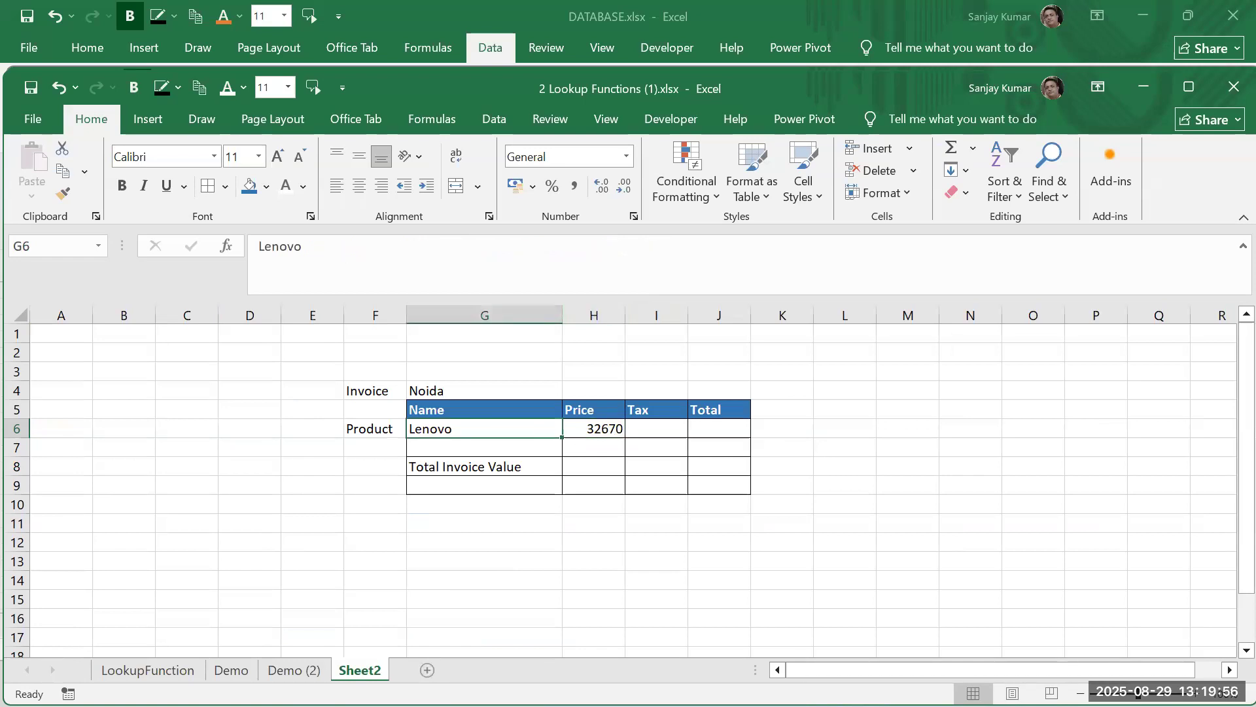
left_click(272, 670)
left_click(323, 457)
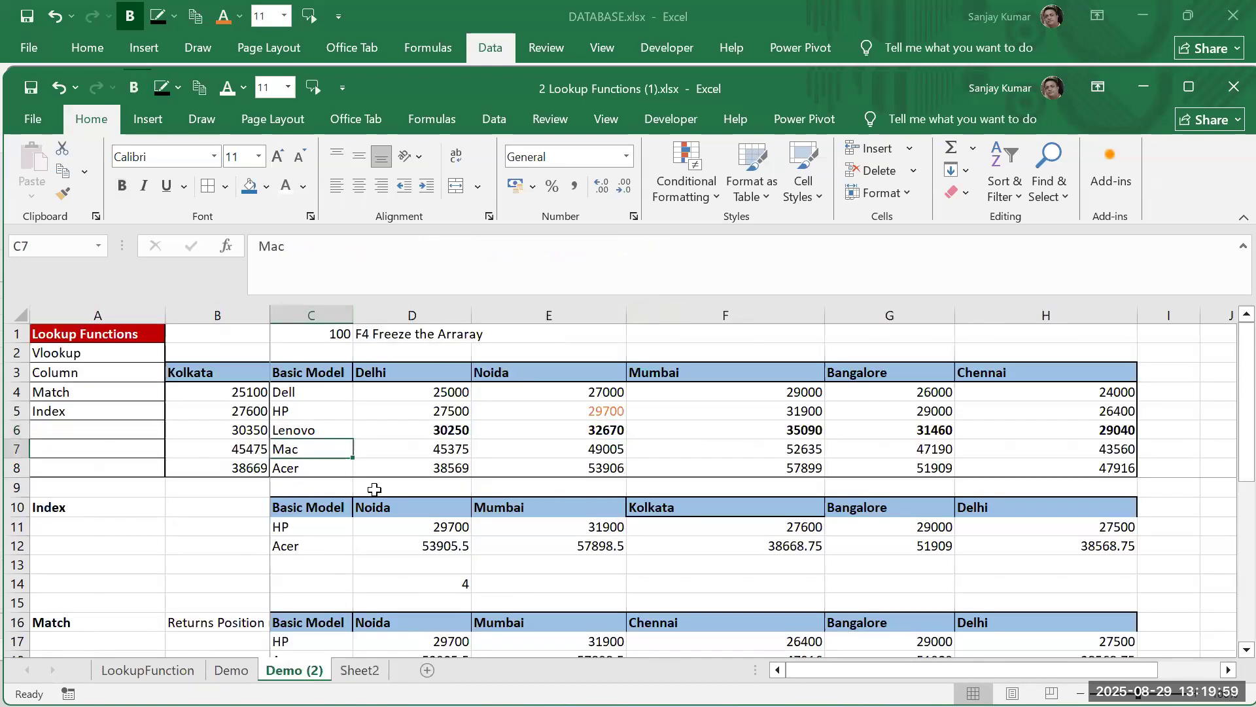
key("ctrl+c")
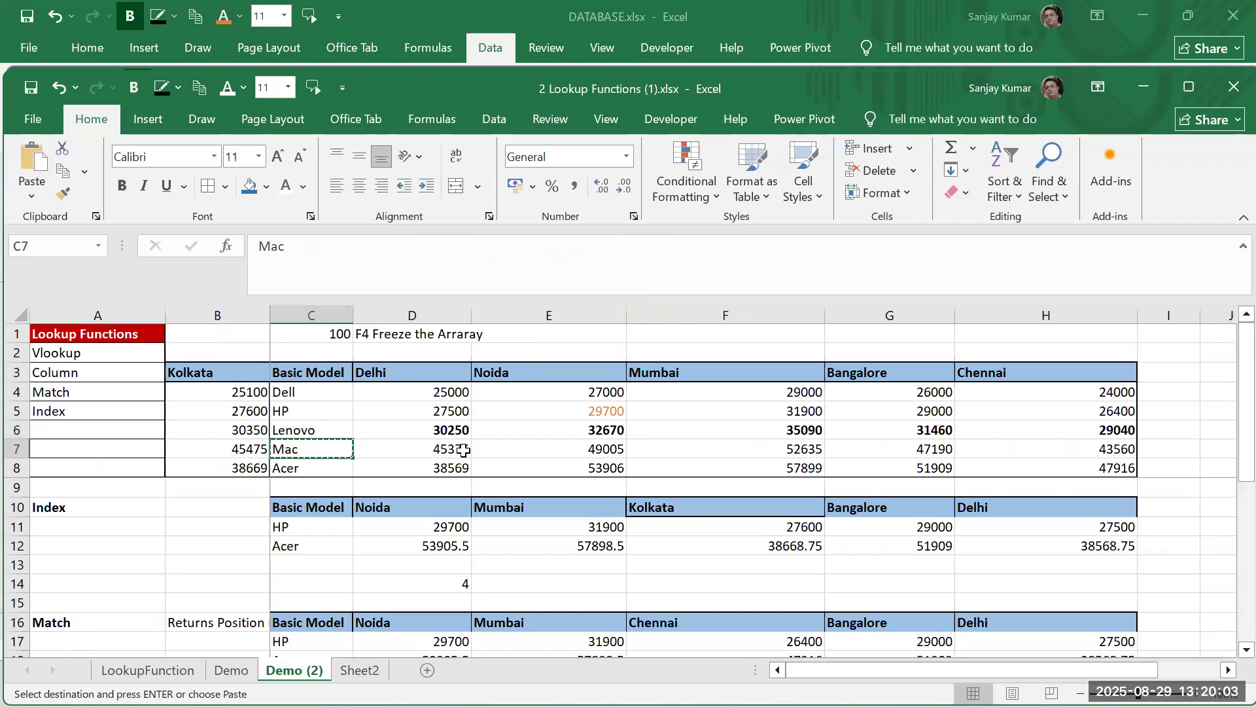
left_click(359, 669)
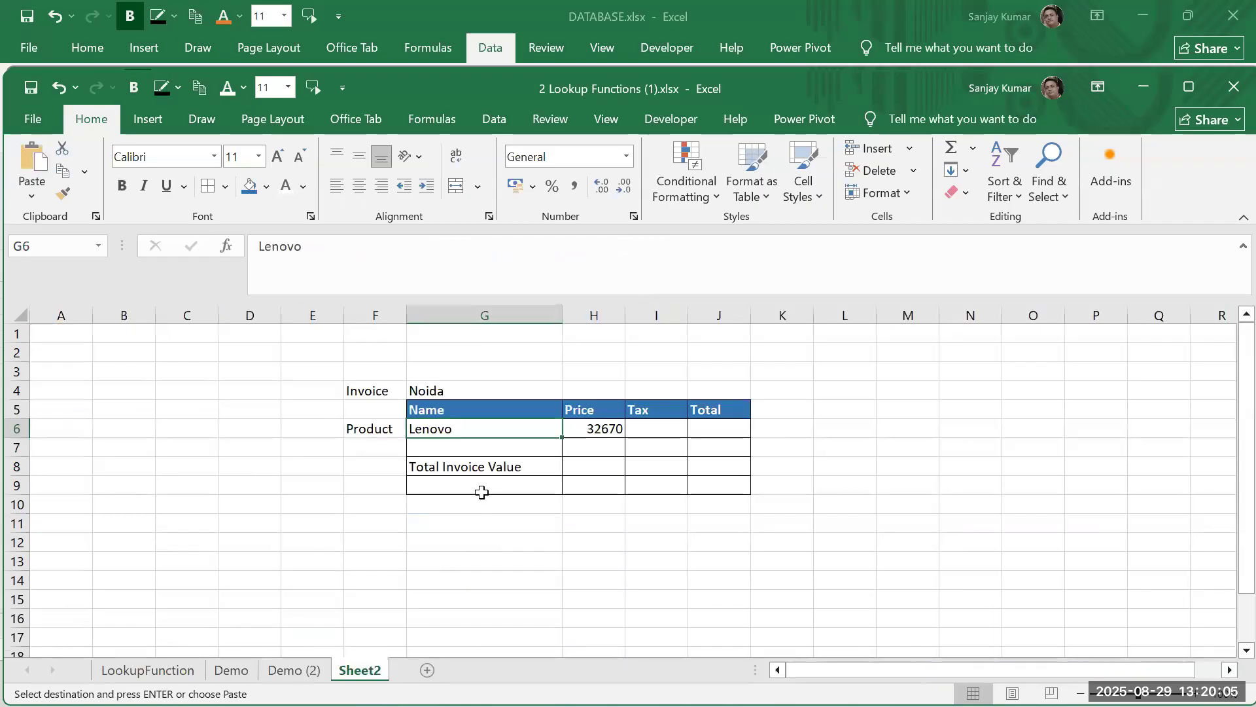
key("ctrl+v")
Set the invoice location in G4 to Delhi
left_click(449, 391)
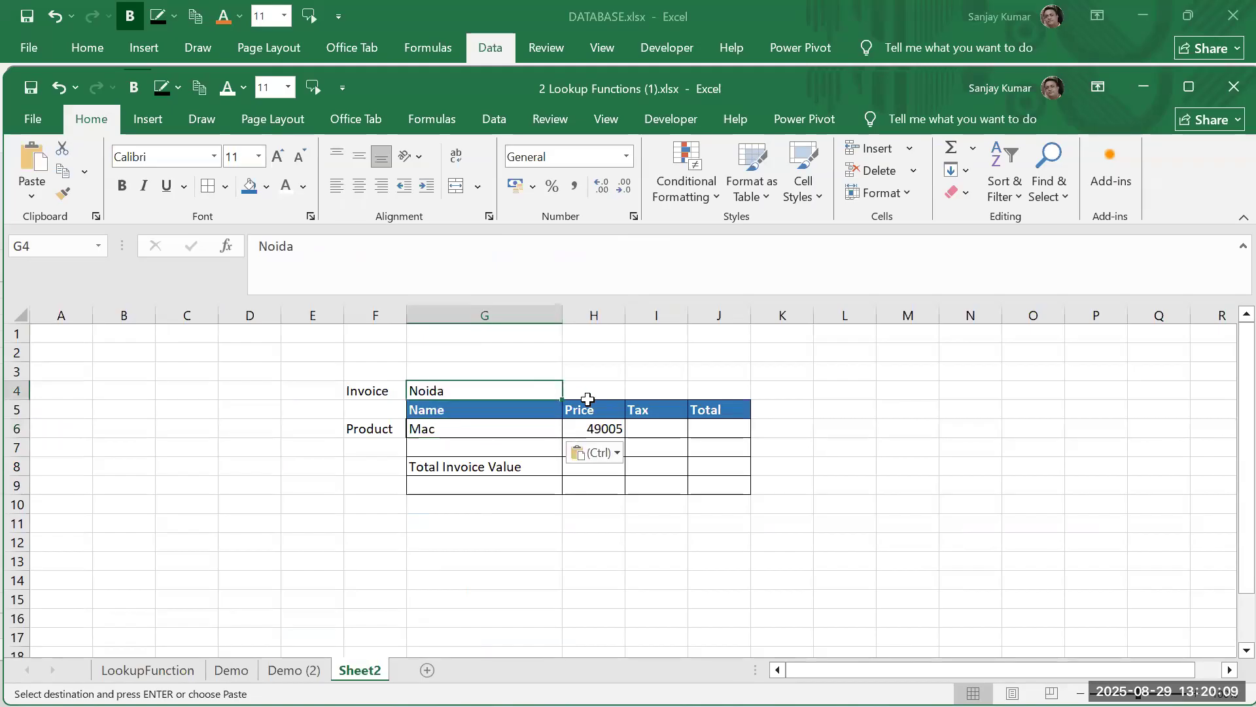
type("Delhi")
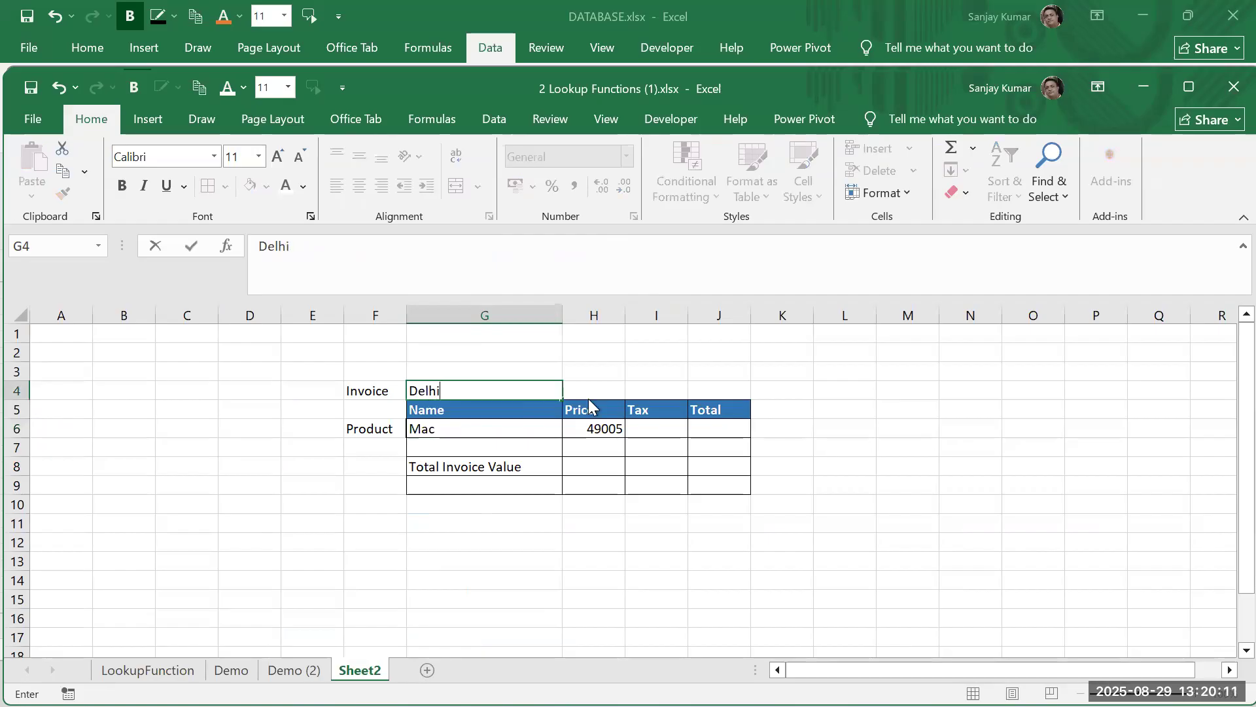
key("Return")
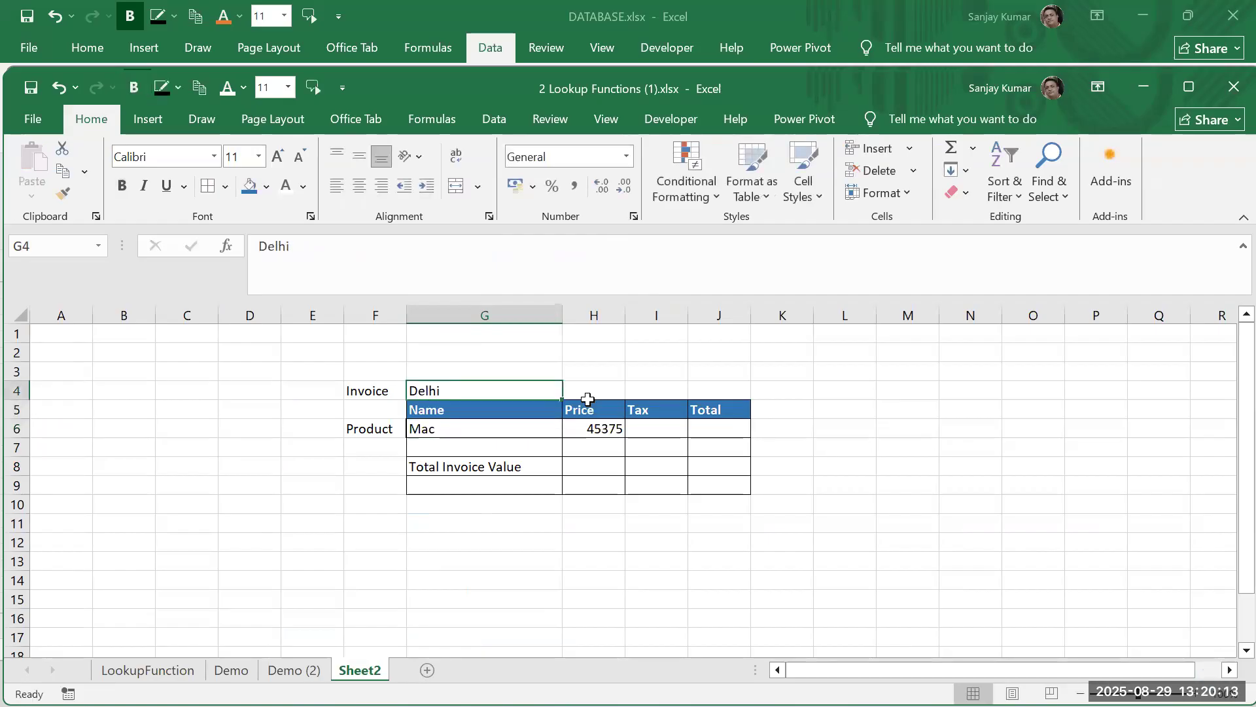
Clear the product name in G6 and the location in G4
key("Down")
key("Down")
key("Down")
key("Up")
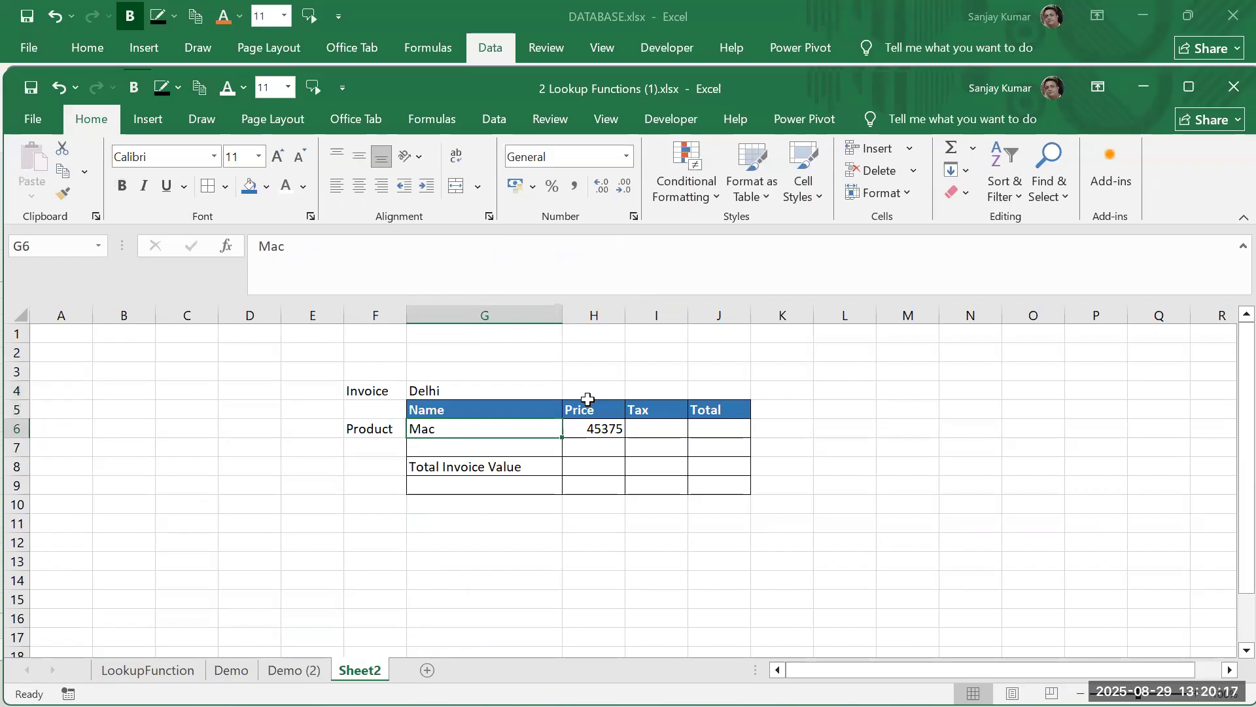
key("Delete")
key("Up")
key("Up")
key("Delete")
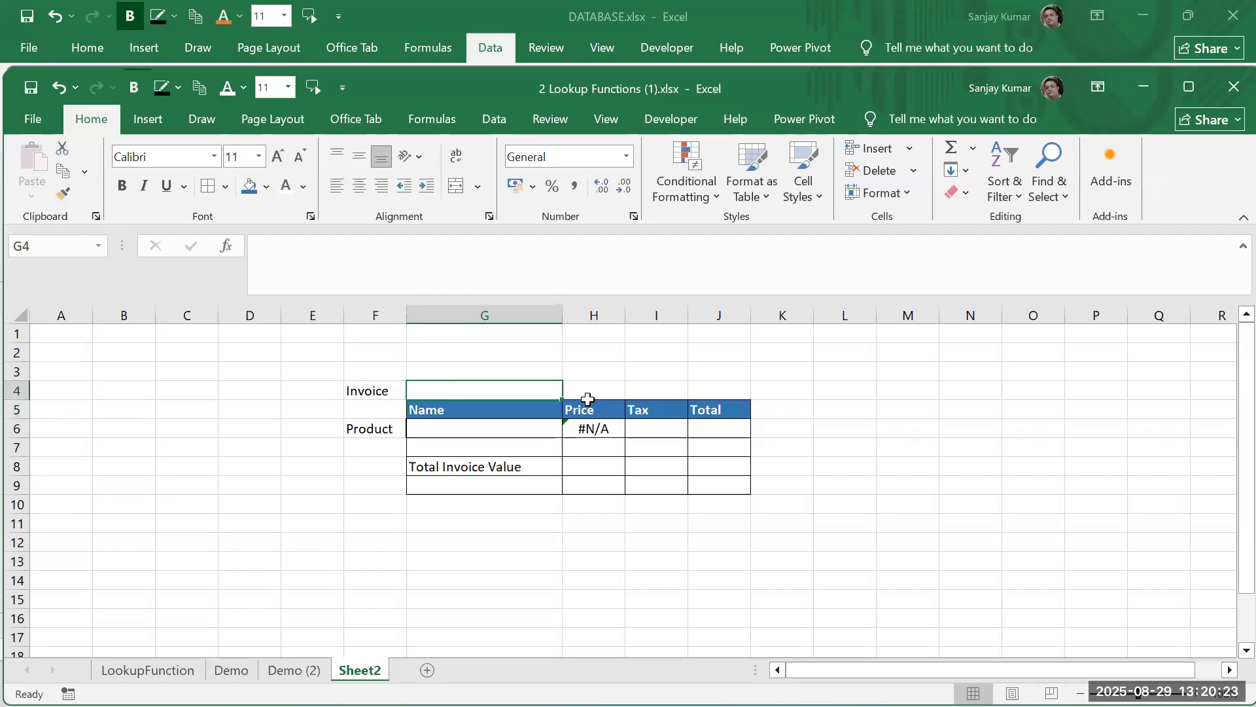
Add the topic "List Validation" in cell A6 of the Demo (2) sheet
left_click(294, 670)
left_click(69, 435)
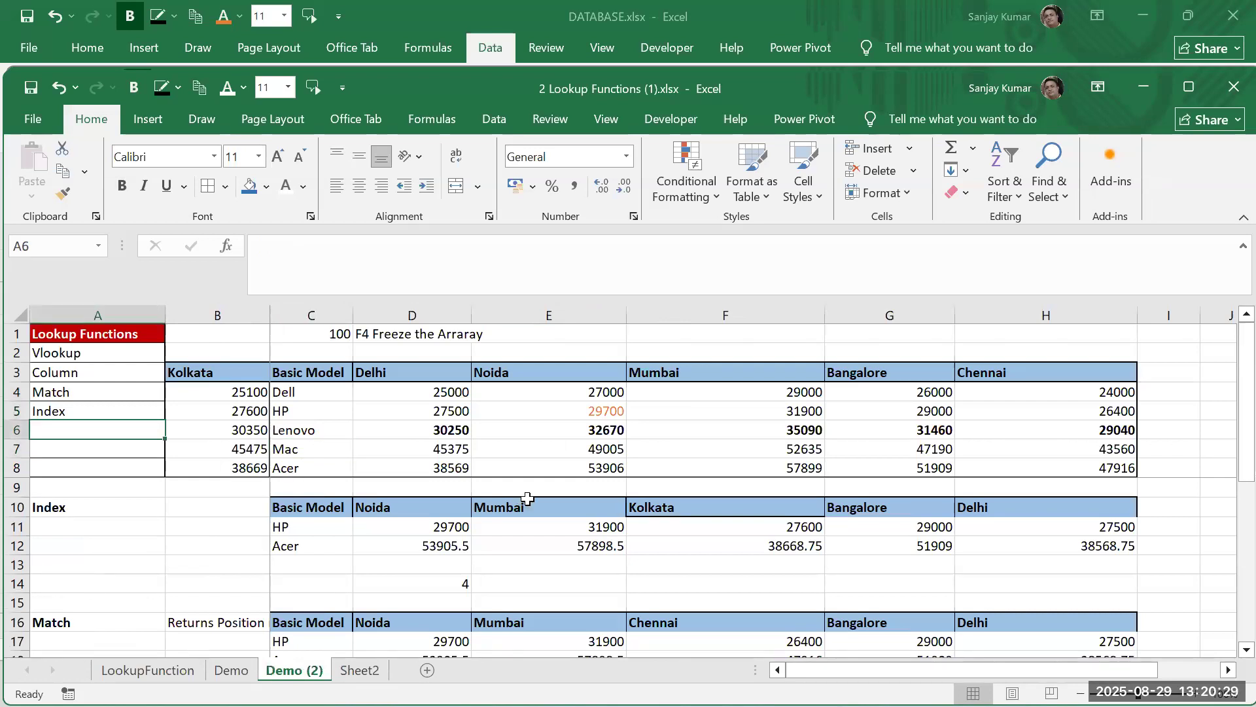
type("Val")
key("BackSpace")
key("BackSpace")
key("BackSpace")
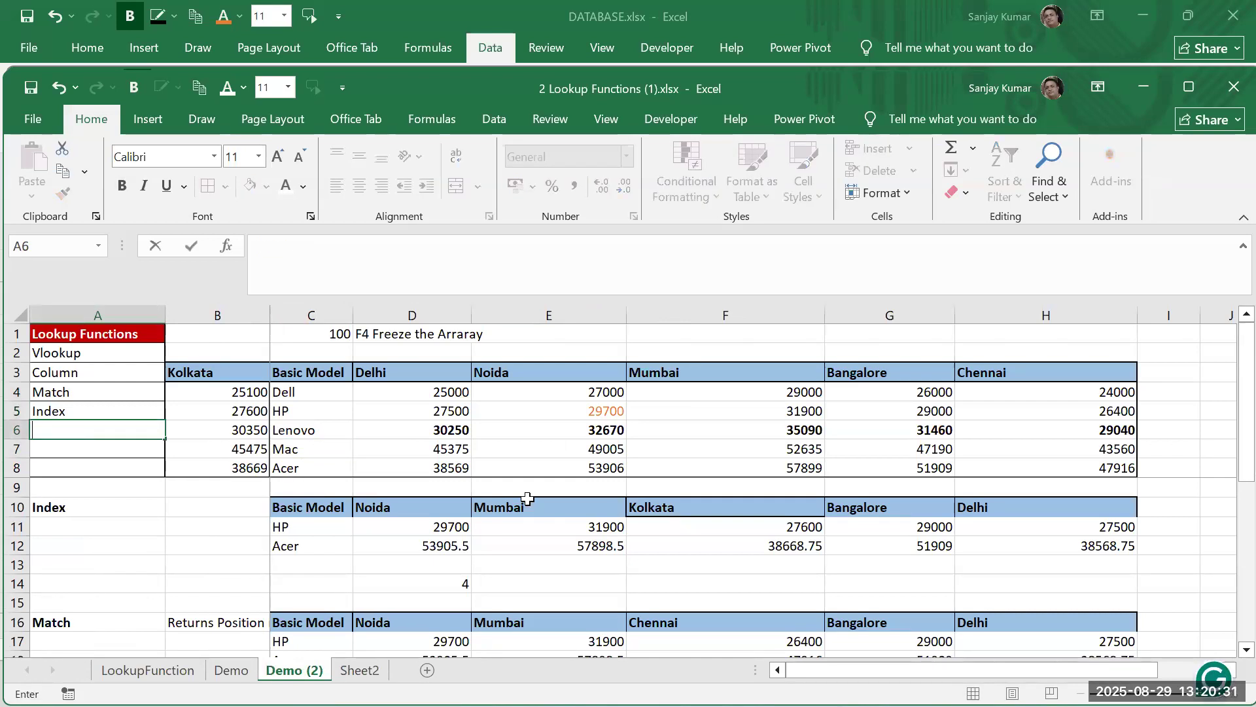
type("List Validation")
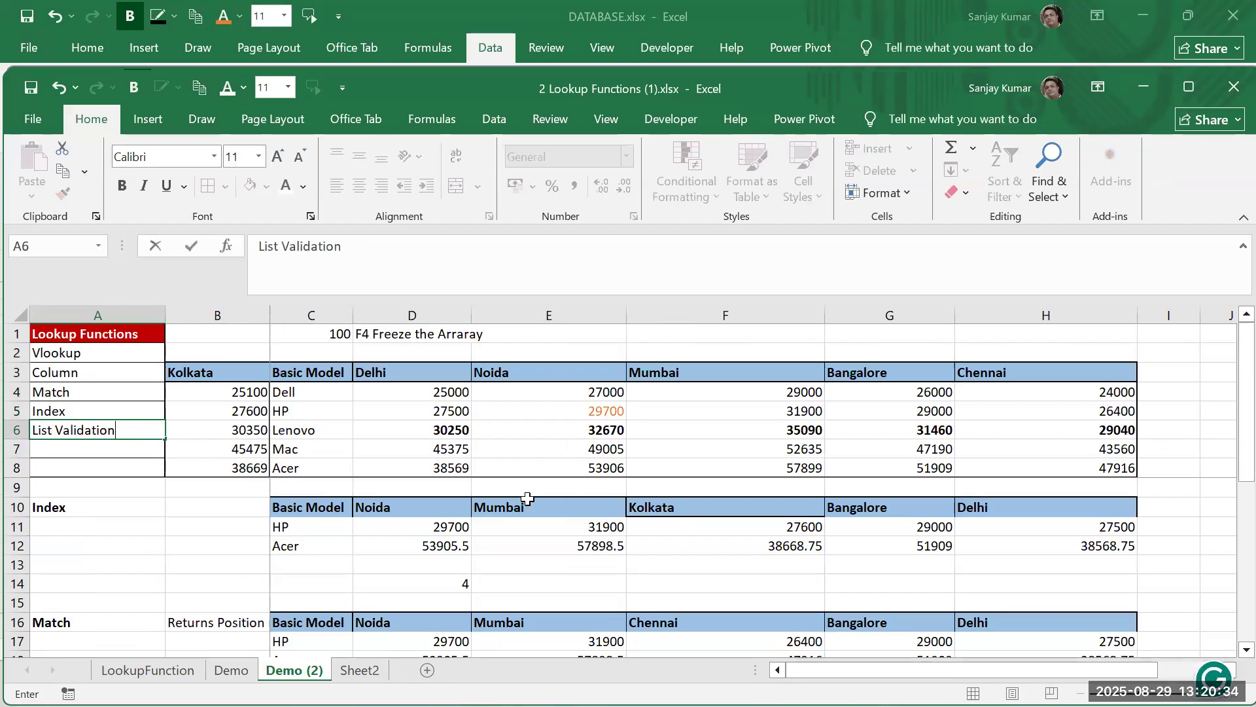
key("Return")
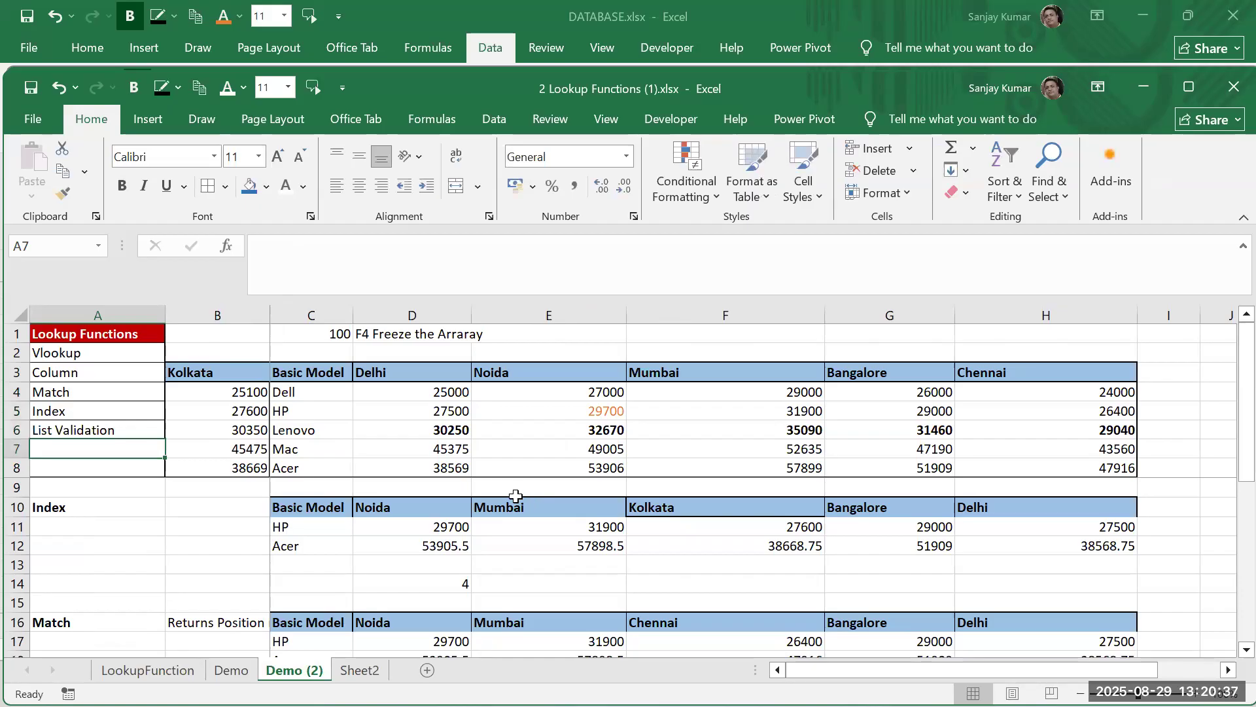
Review the Basic Model column C3:C8 and the city header row C3:H3 on the Demo (2) sheet
left_click(304, 374)
left_click_drag(304, 374, 334, 467)
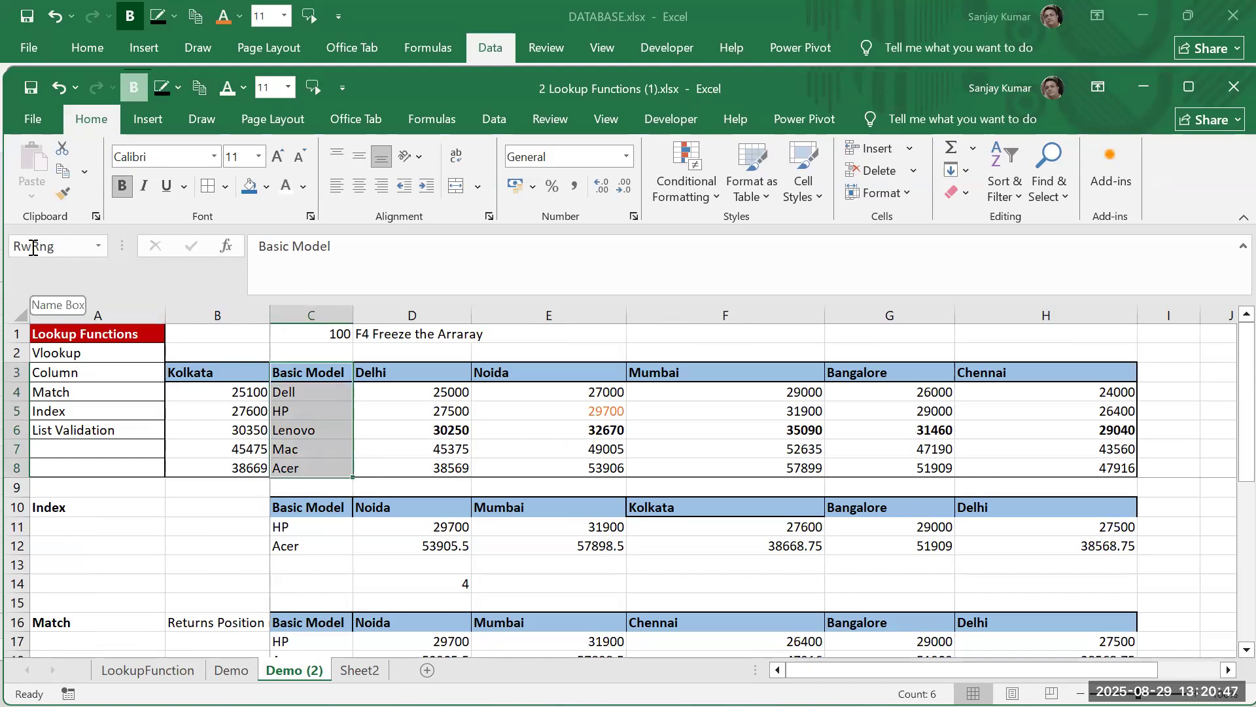
left_click(332, 374)
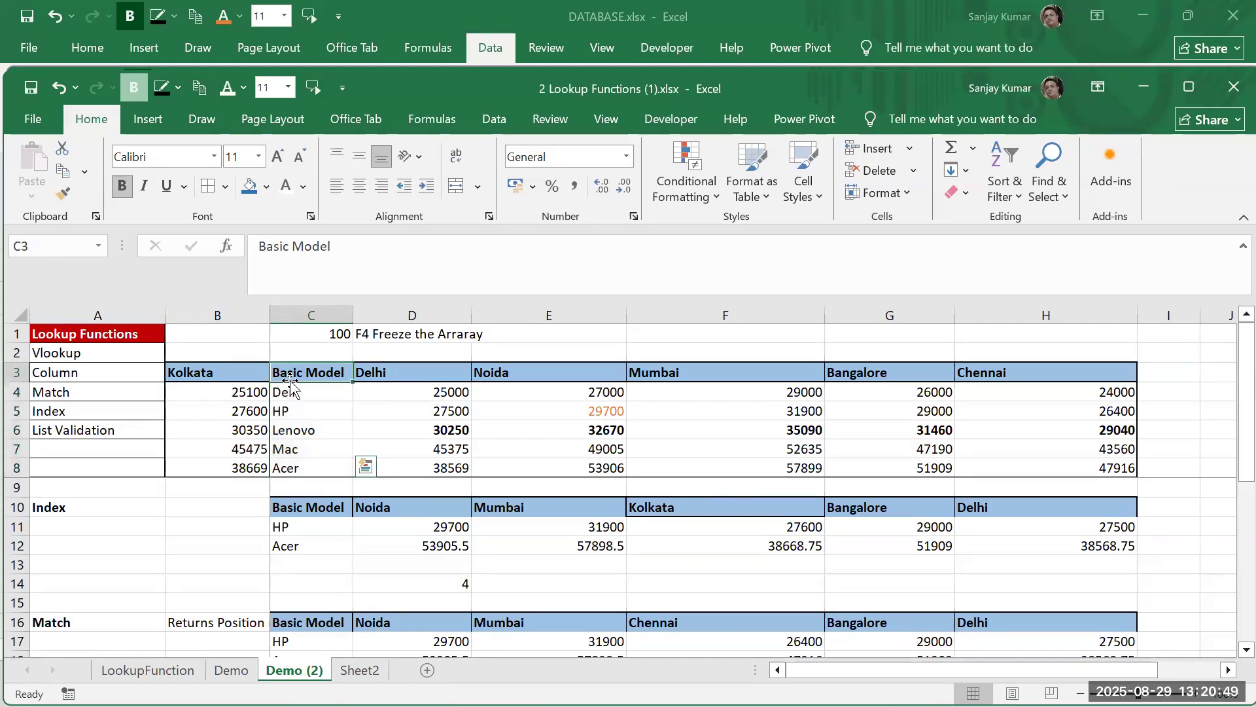
left_click_drag(331, 375, 983, 382)
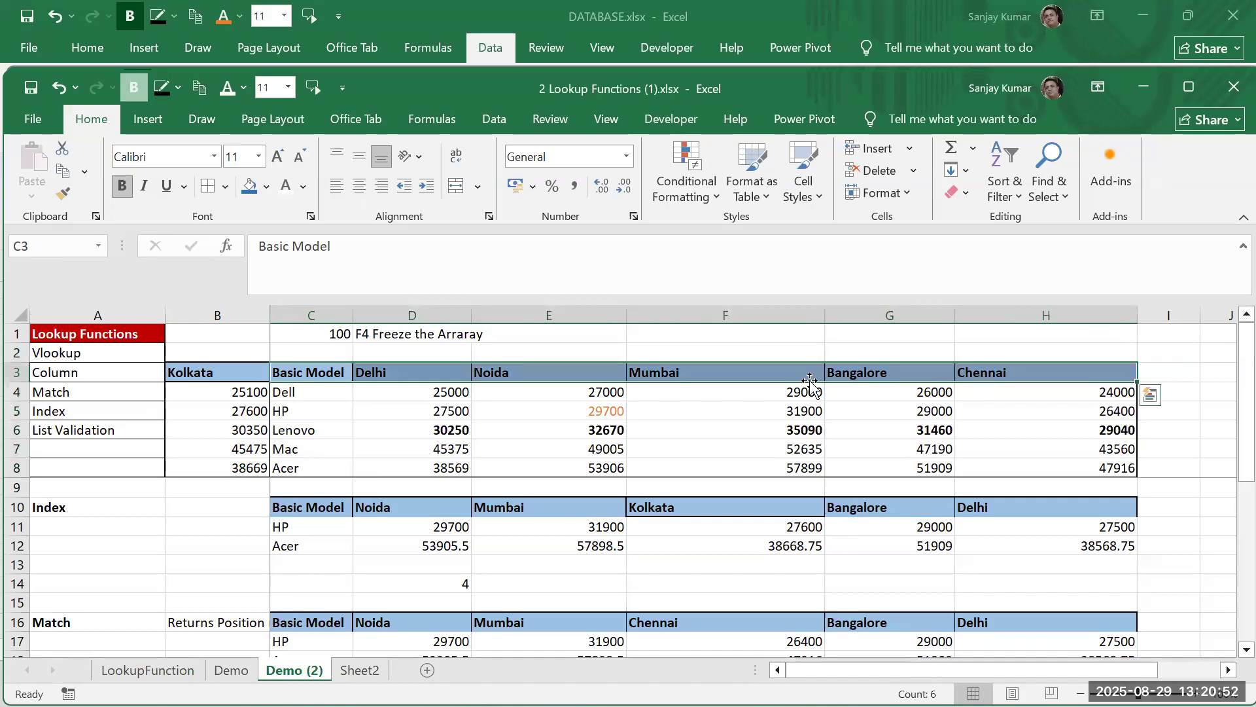
left_click(46, 243)
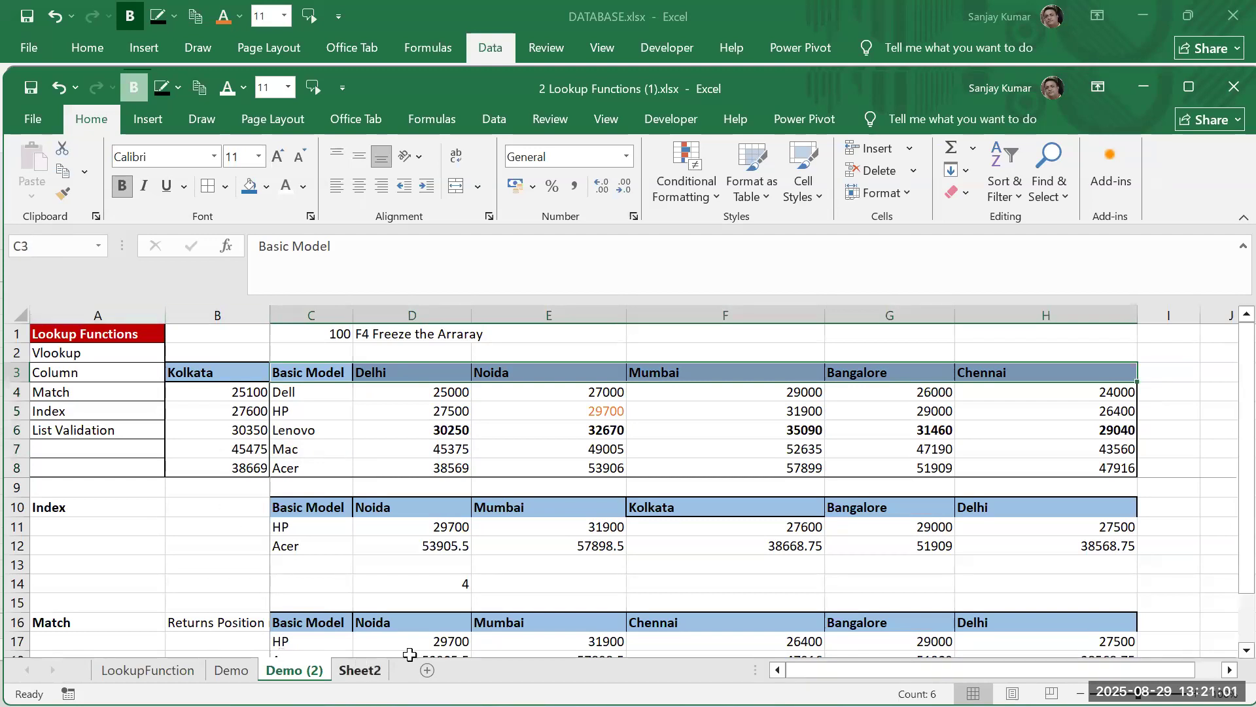
Open Data Validation for product cell G6 on Sheet2 and set it to allow a List
left_click(360, 669)
left_click(462, 430)
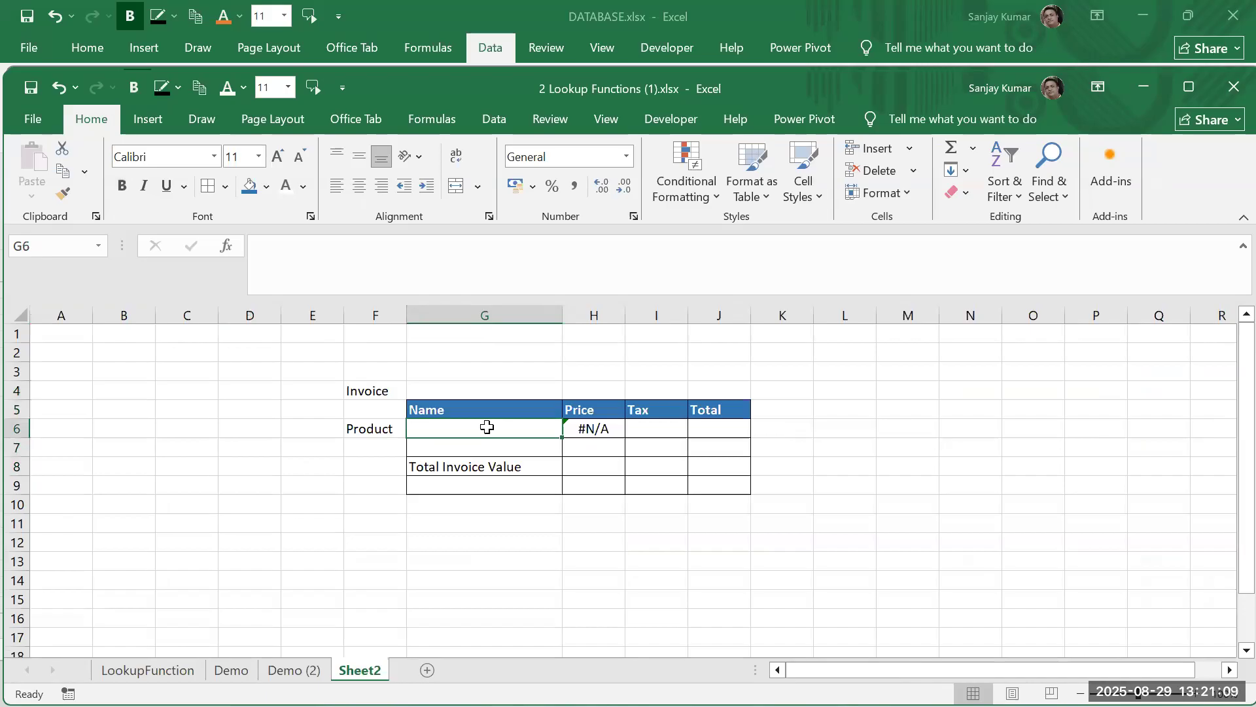
left_click(509, 117)
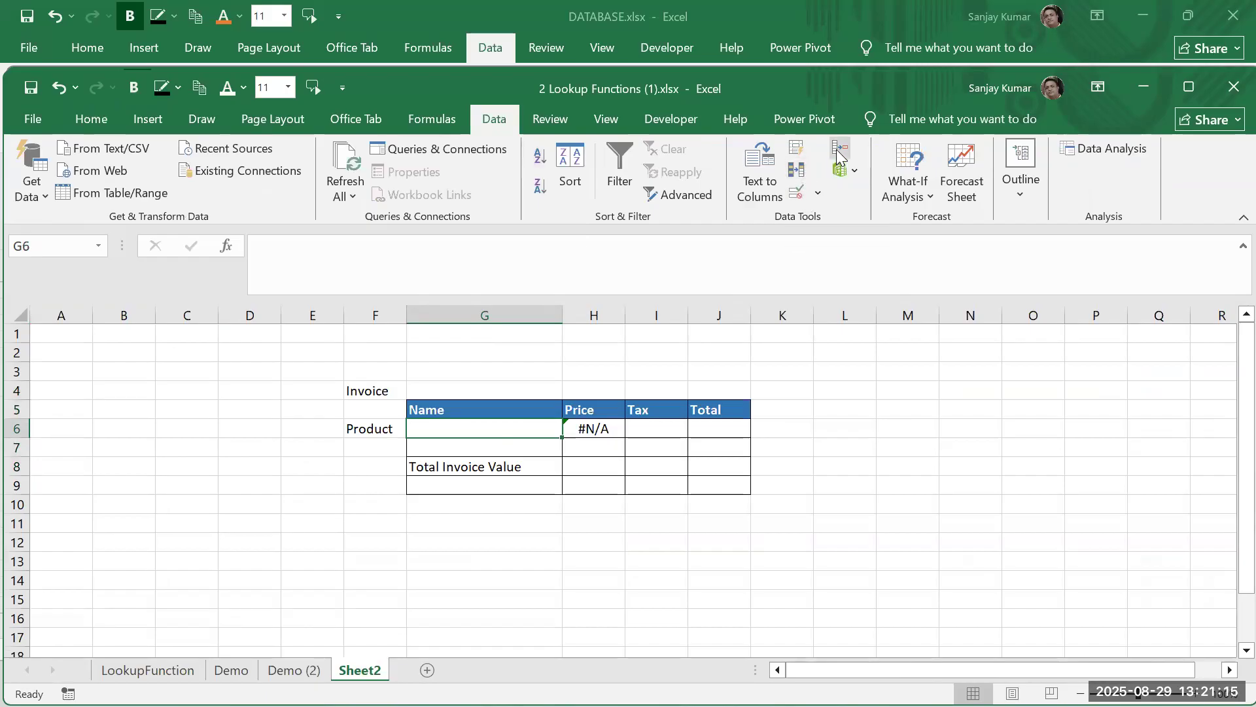
left_click(815, 194)
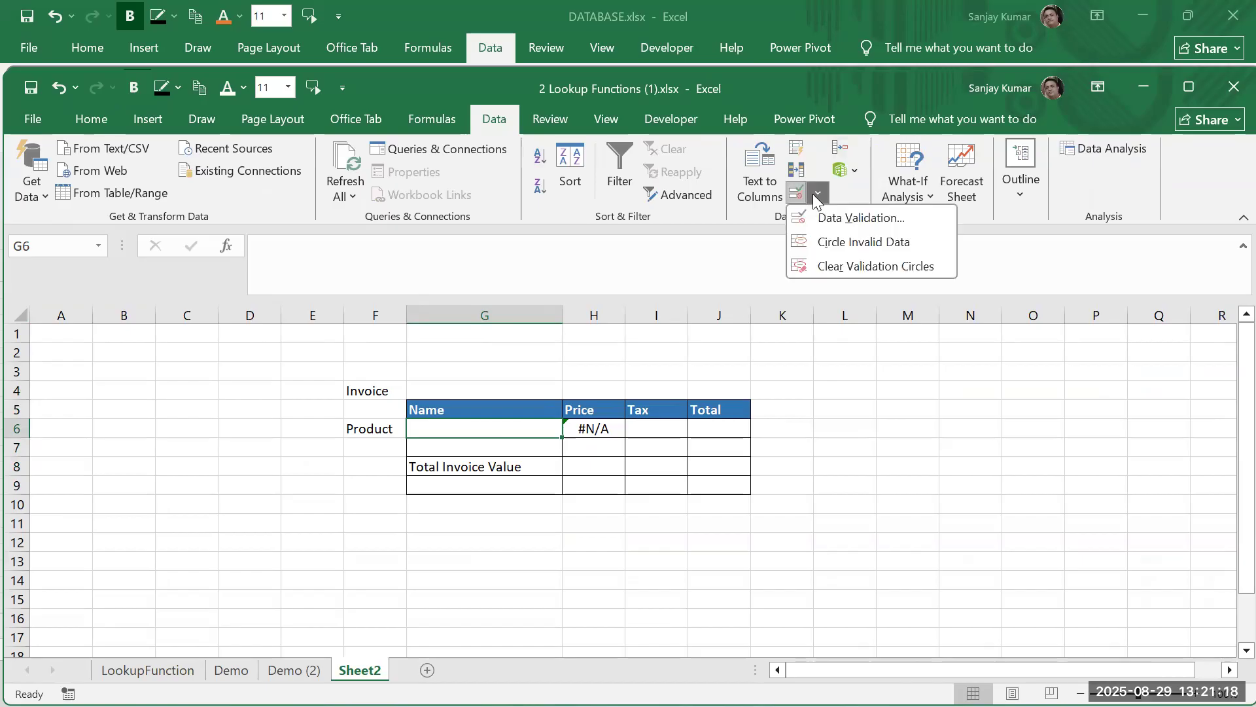
left_click(852, 219)
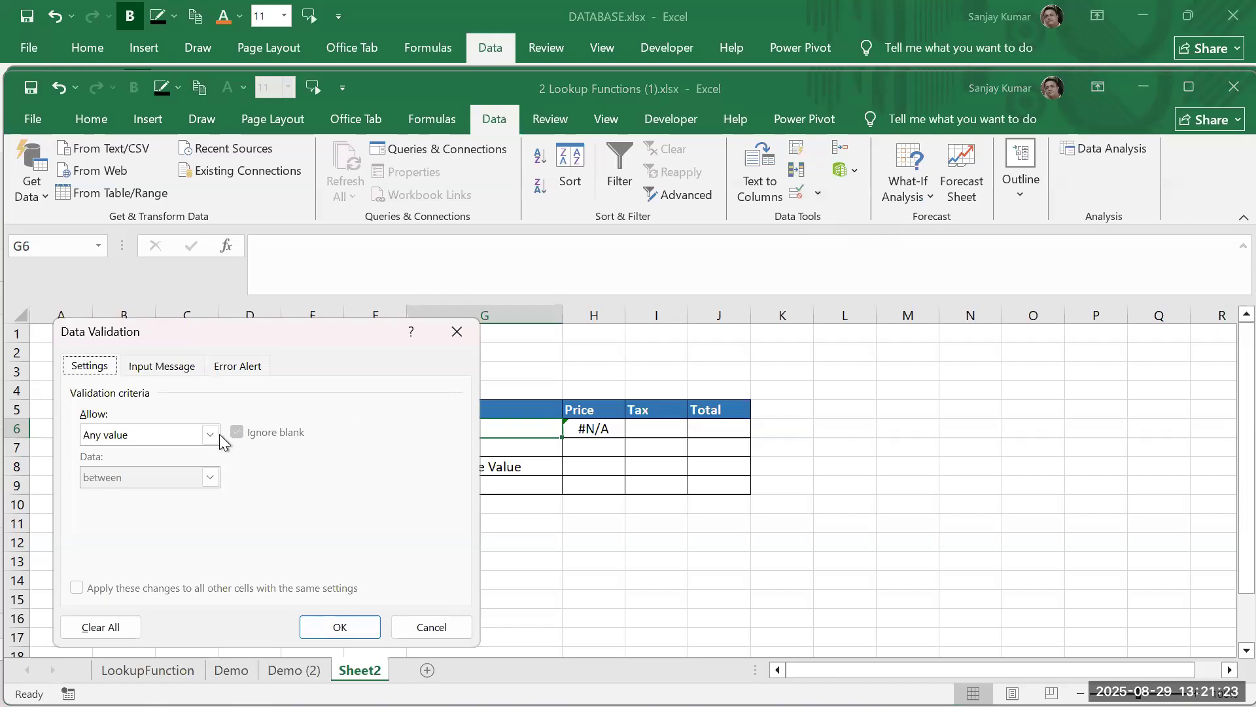
left_click(219, 434)
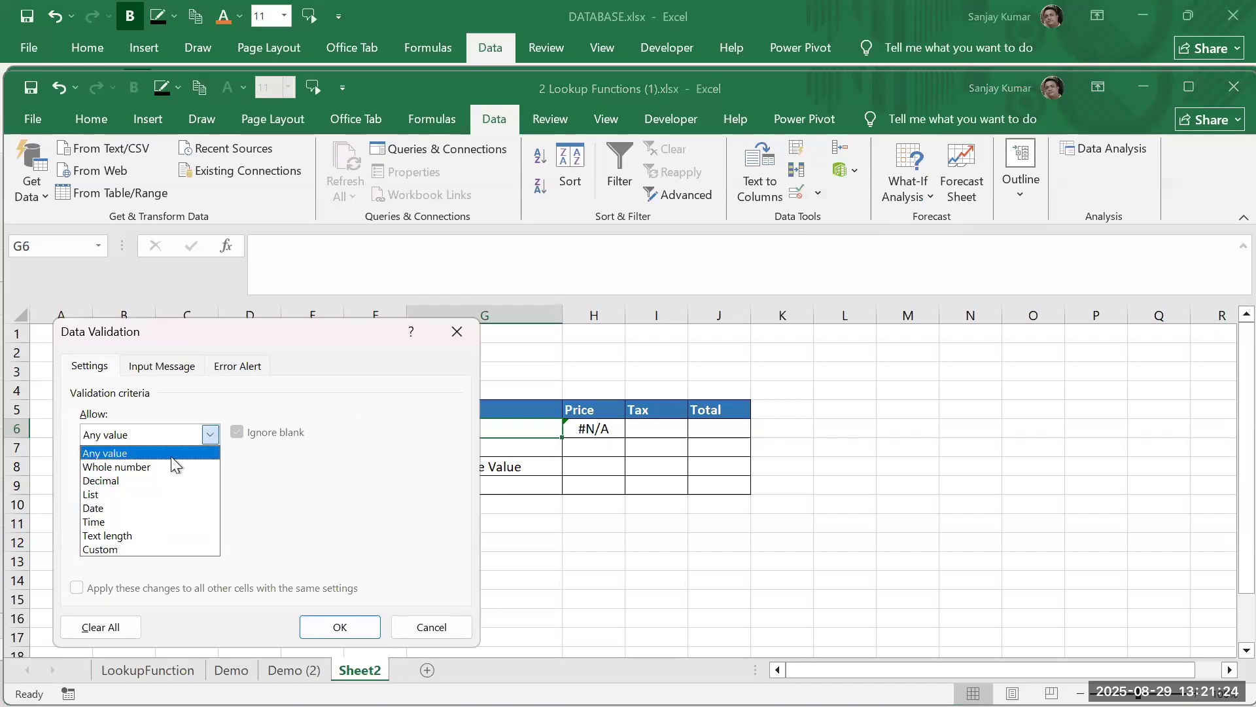
left_click(105, 495)
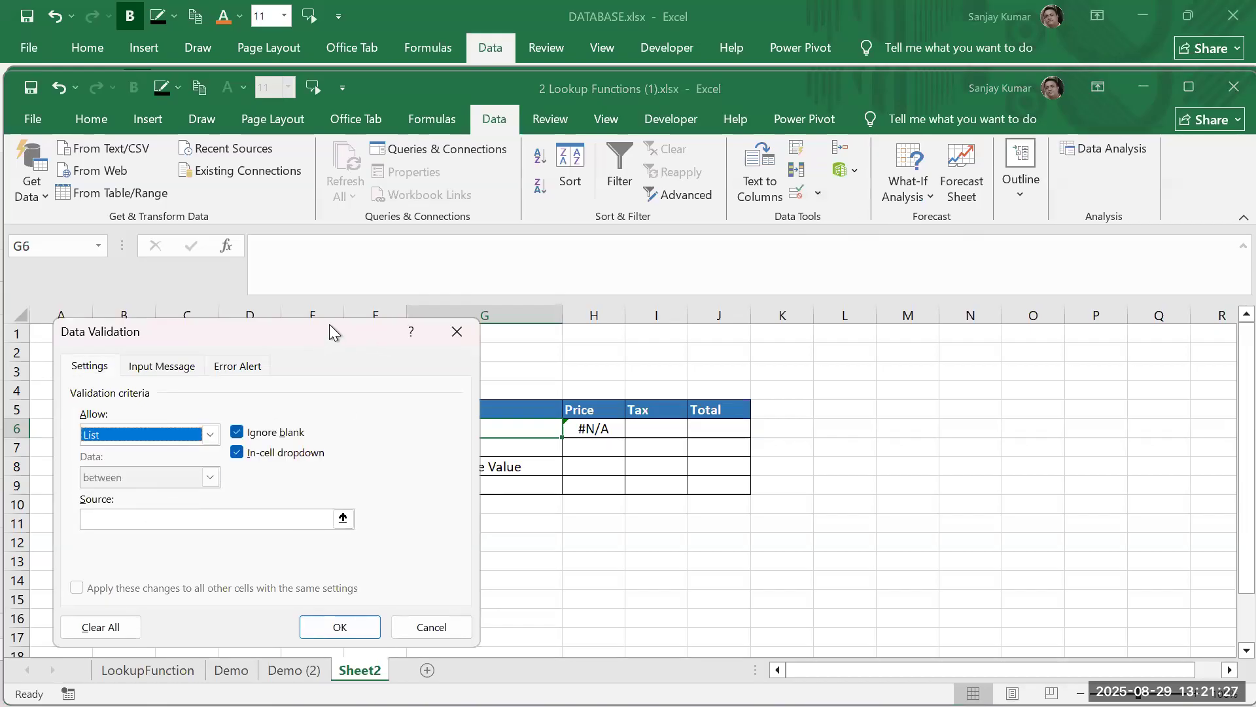
Apply ='Demo (2)'!$C$4:$C$8 as the list source for G6, and choose Mac from the cell's dropdown
left_click_drag(329, 333, 386, 130)
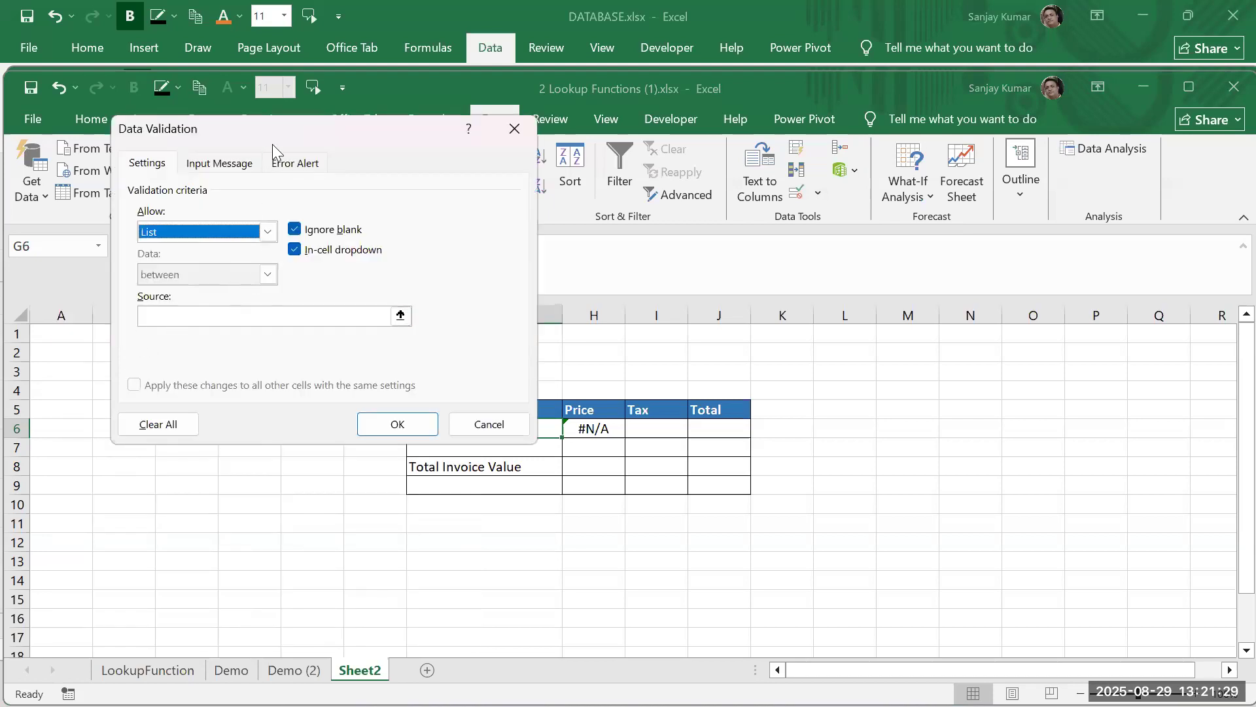
left_click_drag(280, 124, 988, 141)
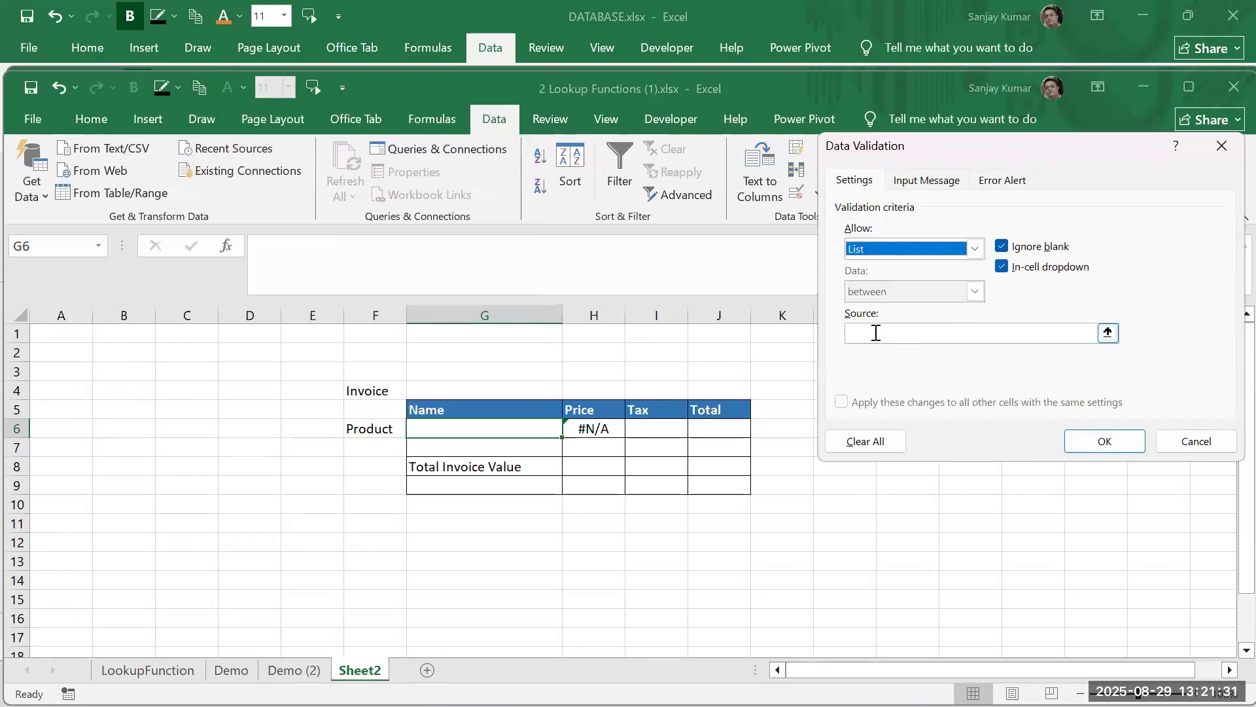
left_click(875, 332)
left_click(294, 669)
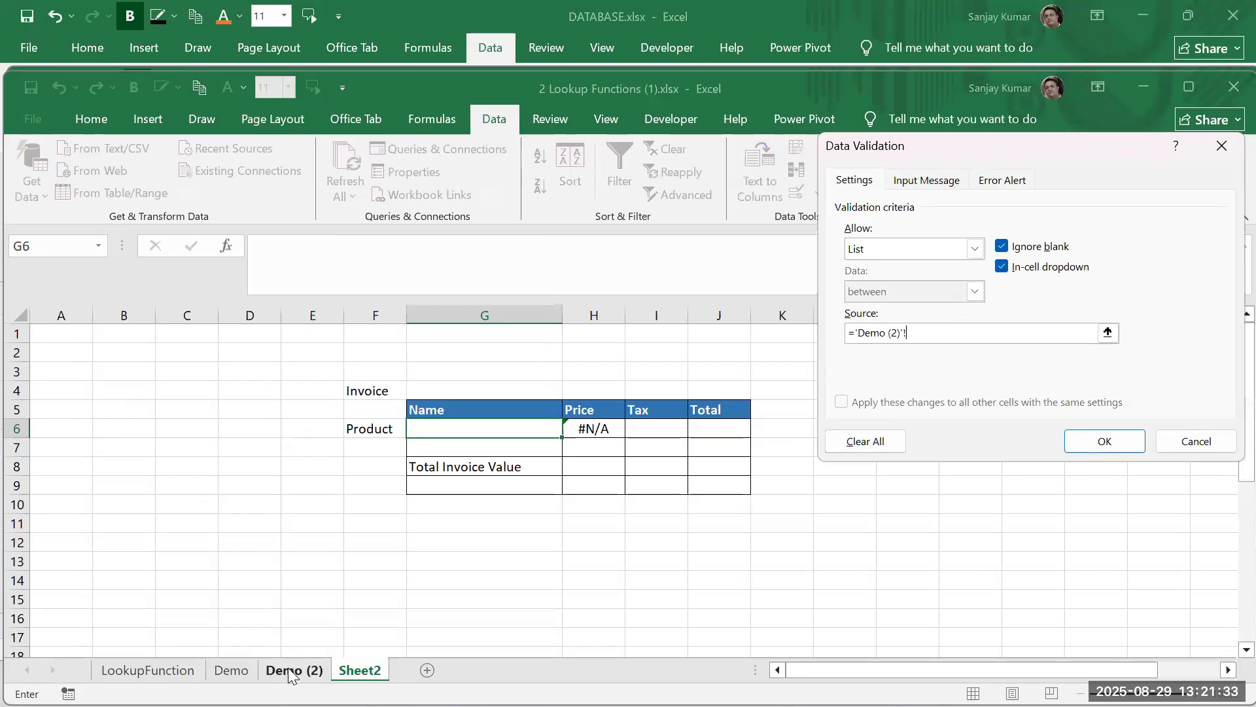
left_click_drag(311, 391, 298, 468)
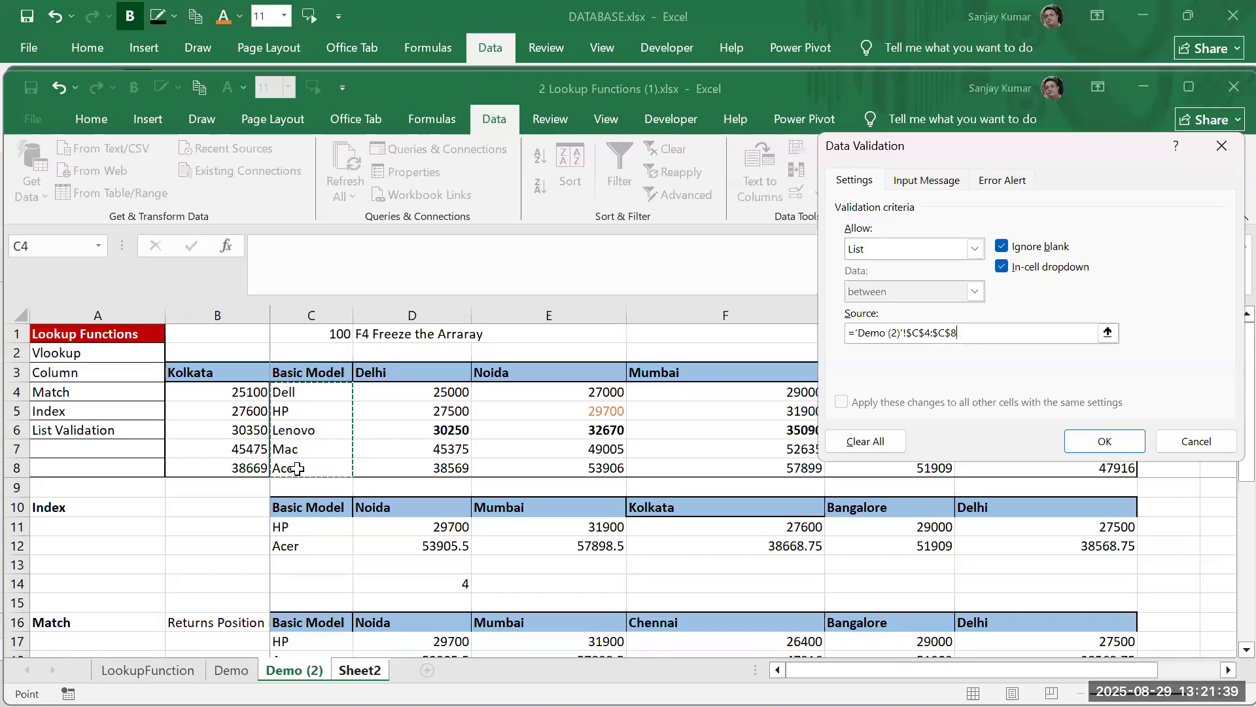
left_click(1123, 443)
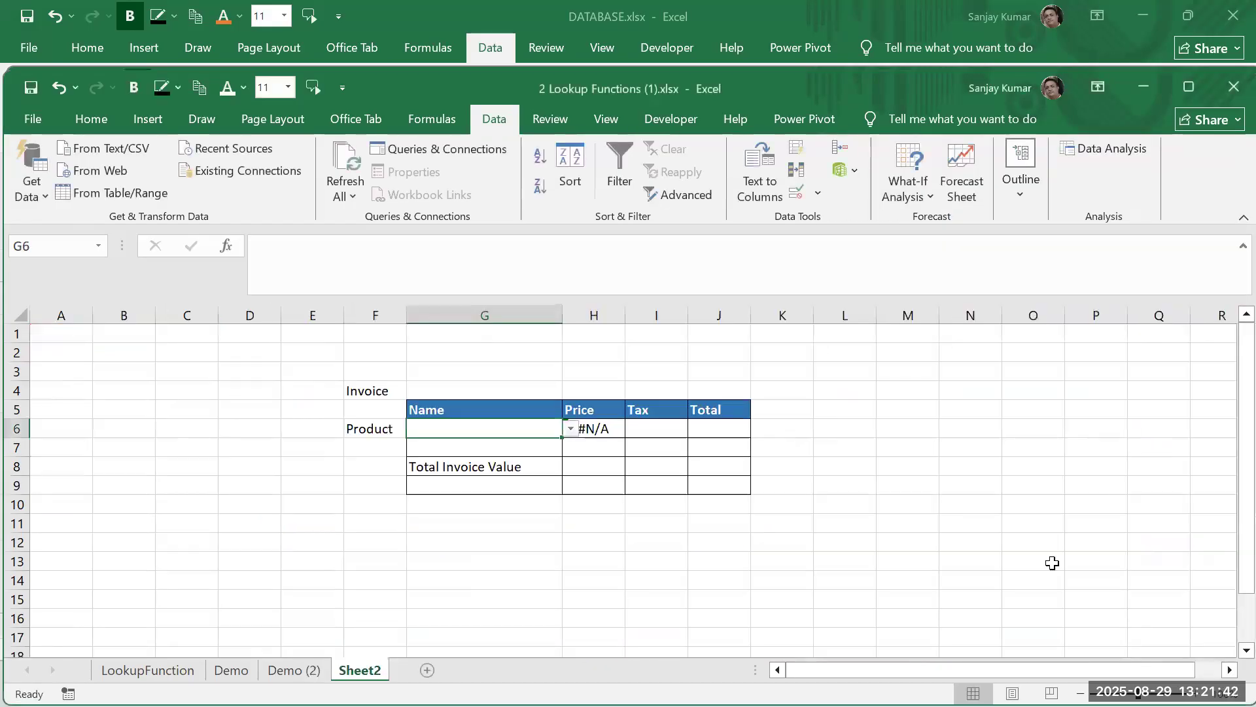
left_click(571, 428)
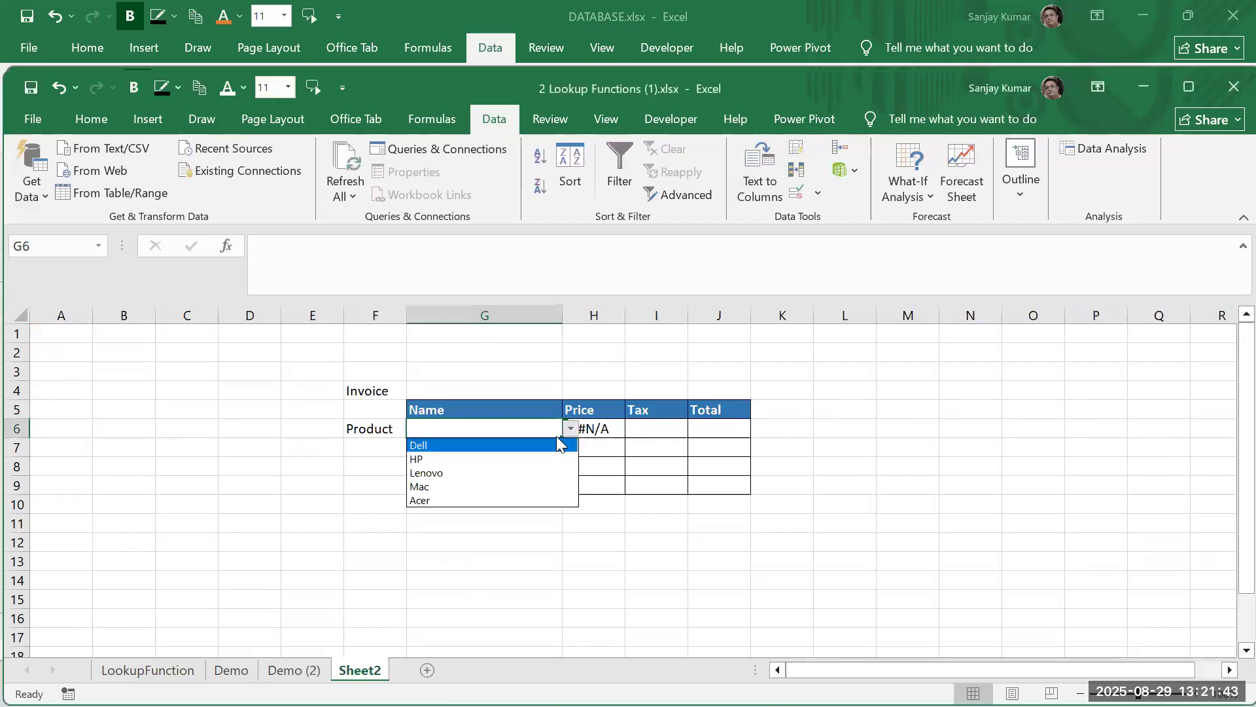
left_click(444, 488)
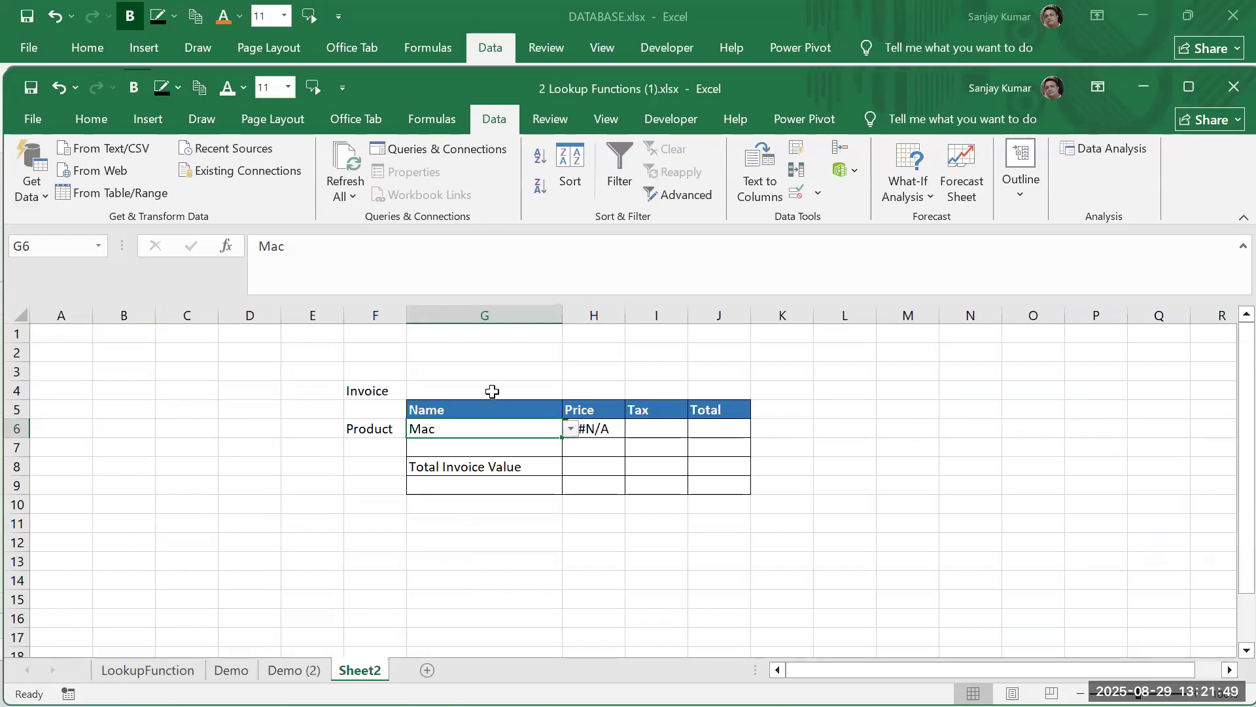
Move the Invoice title from F4 to G3 and enter the label City in F4
left_click(368, 393)
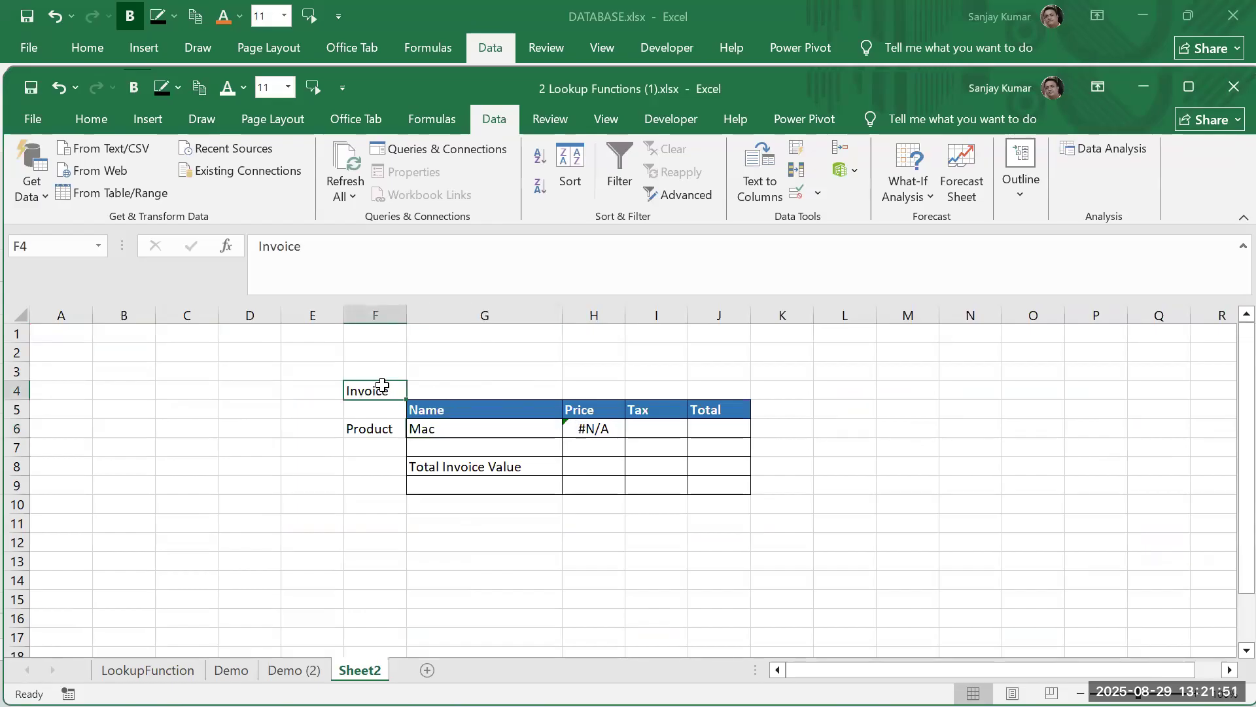
left_click_drag(382, 386, 465, 382)
left_click(390, 392)
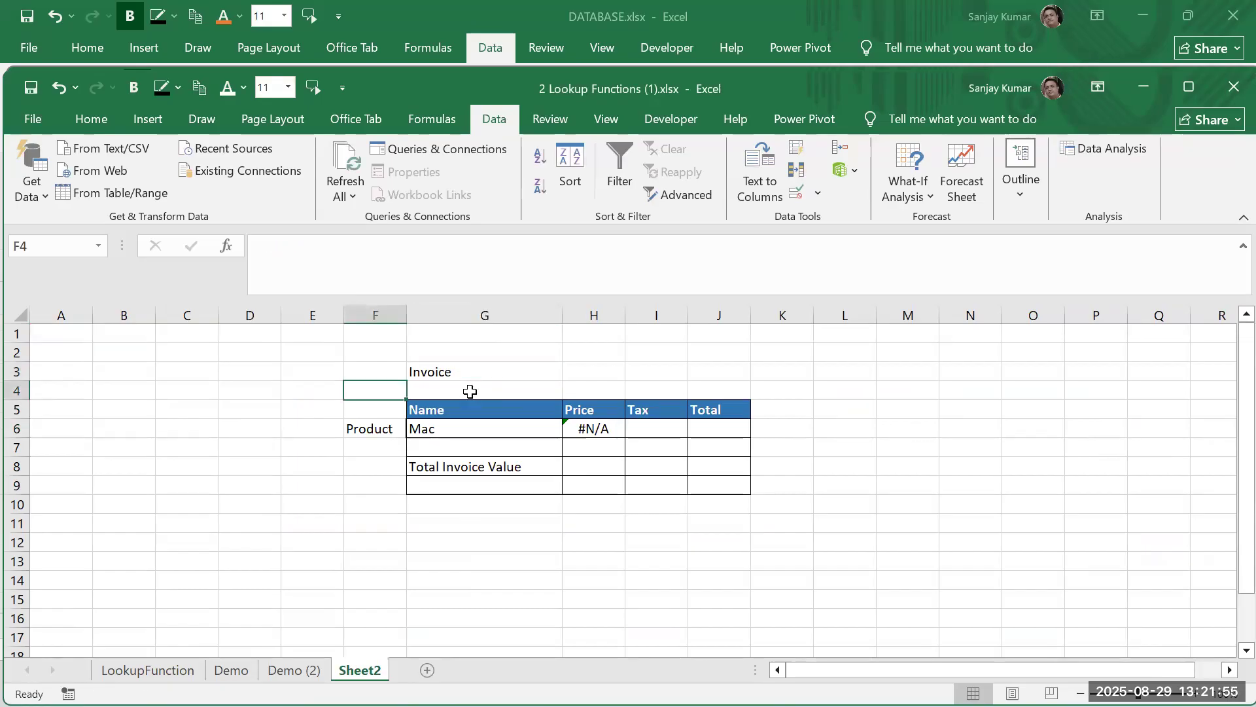
type("City")
key("BackSpace")
type("ty")
key("Return")
Open Data Validation for city cell G4 on Sheet2 and set it to allow a List
scroll(468, 375, "down", 1)
left_click(478, 410)
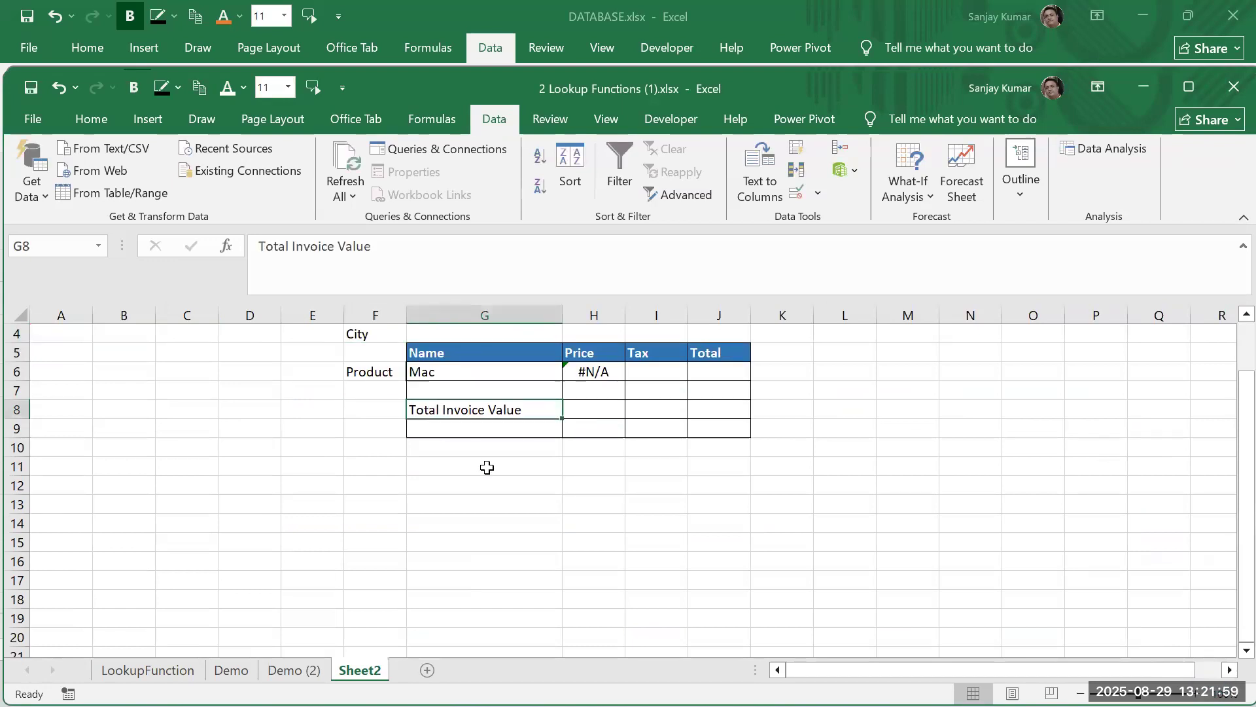
scroll(466, 393, "up", 1)
left_click(466, 390)
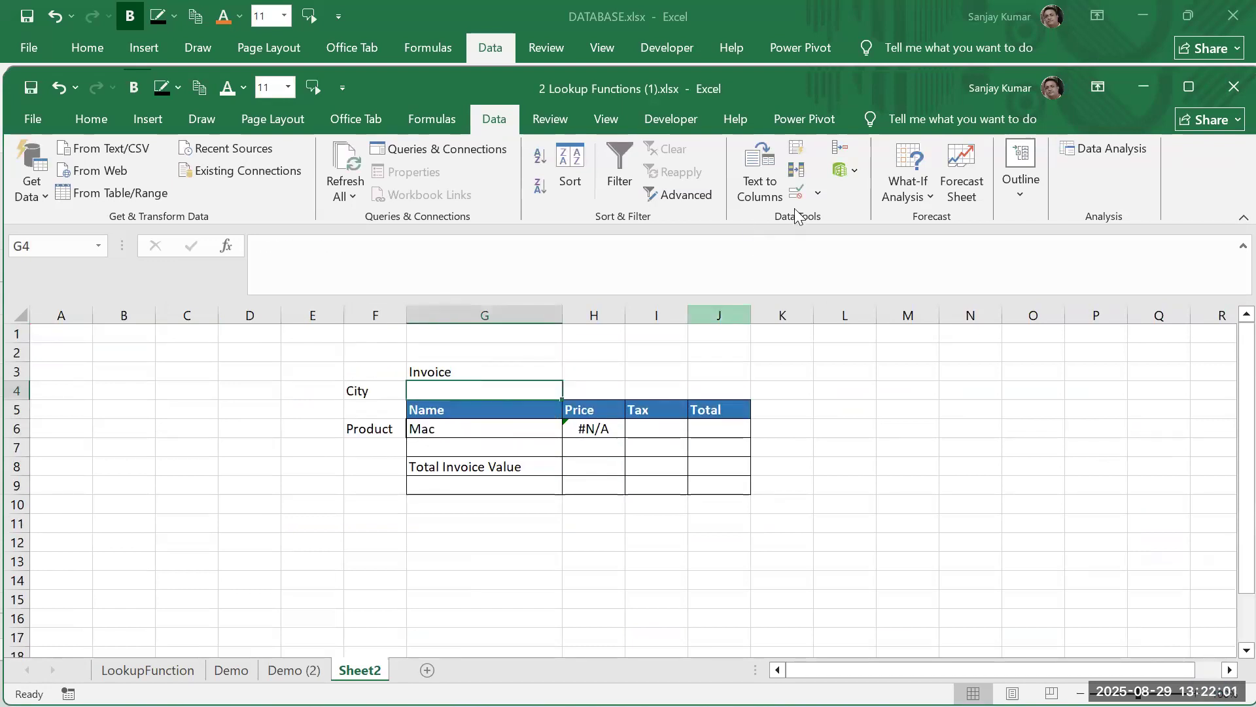
left_click(817, 192)
left_click(828, 218)
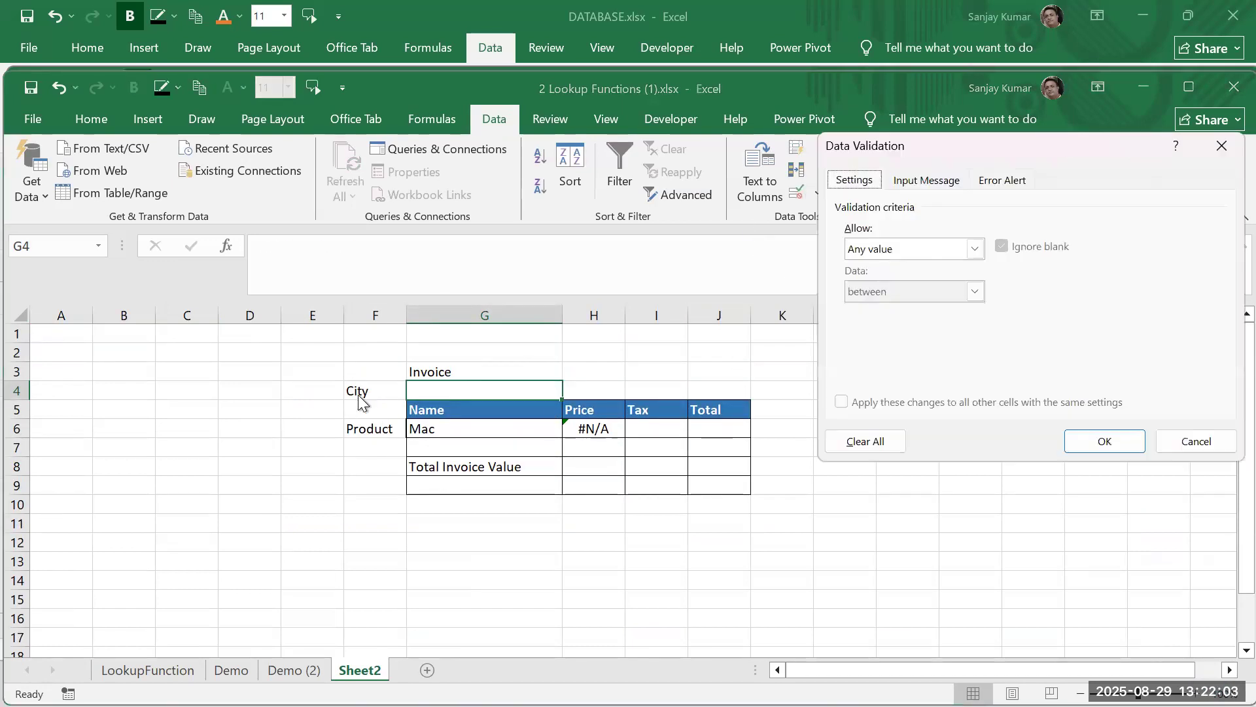
left_click(897, 249)
left_click(878, 301)
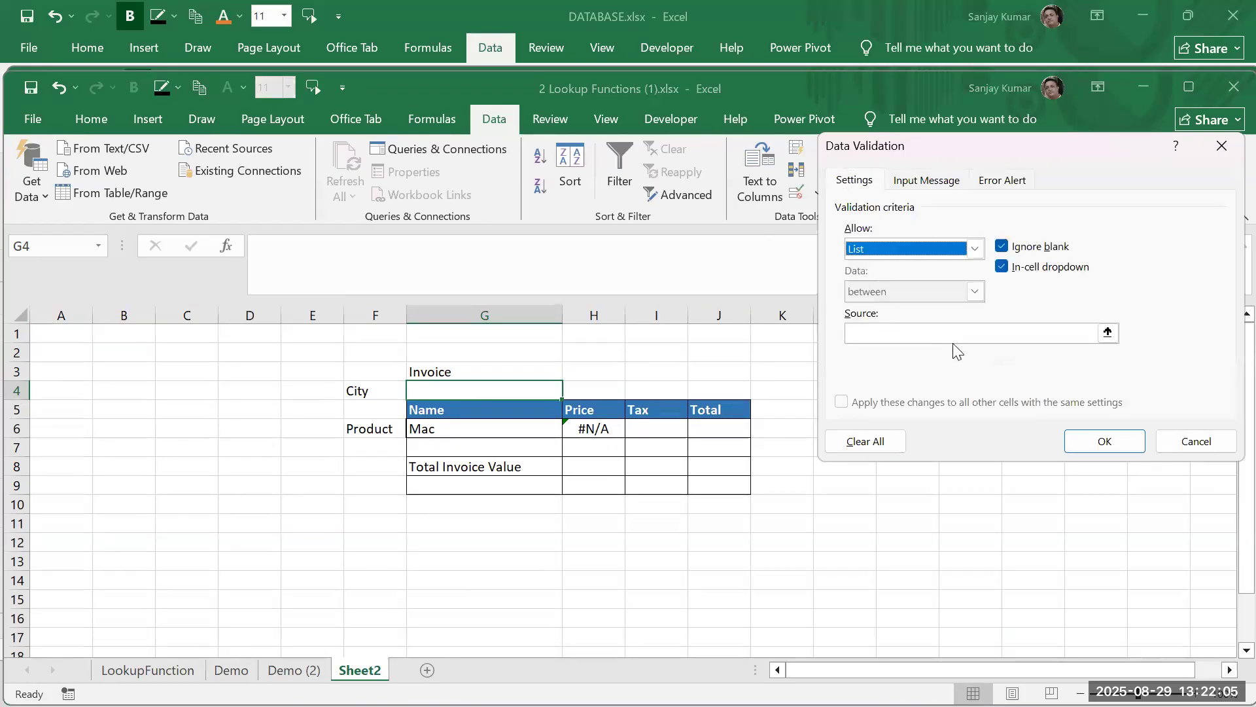
Apply ='Demo (2)'!$D$3:$H$3 as the list source for G4, and choose Noida from the cell's dropdown
left_click(851, 330)
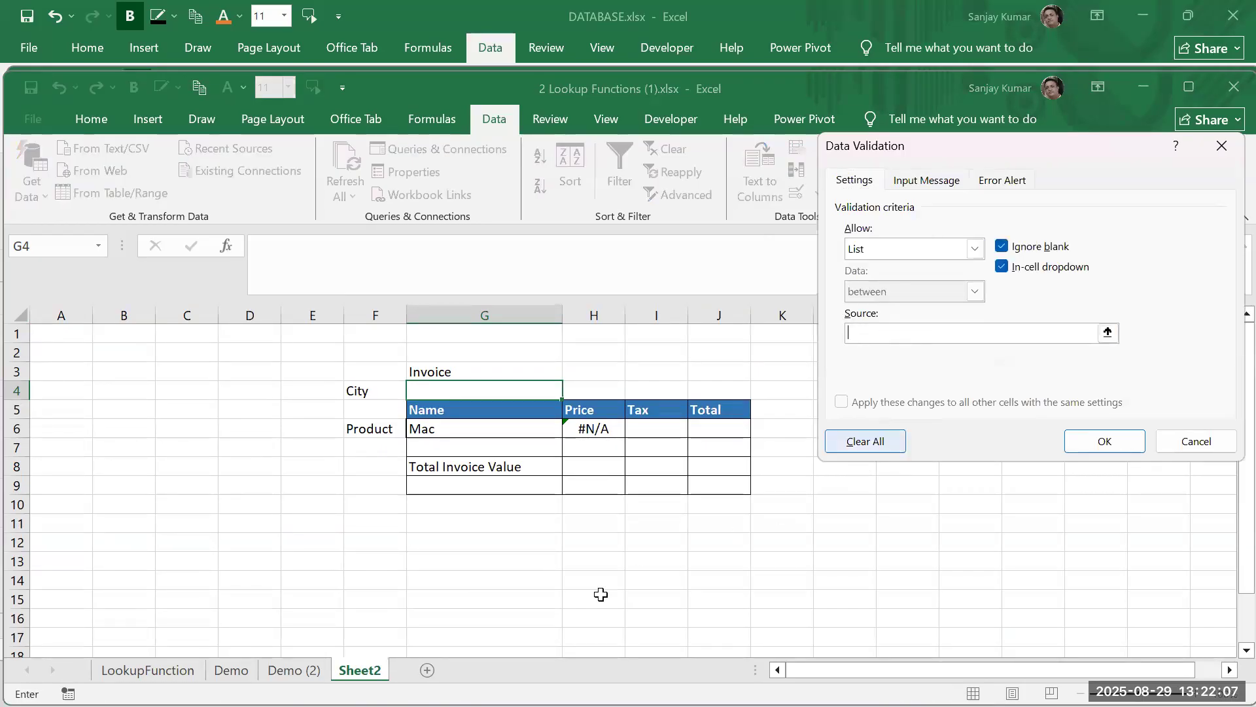
left_click(286, 670)
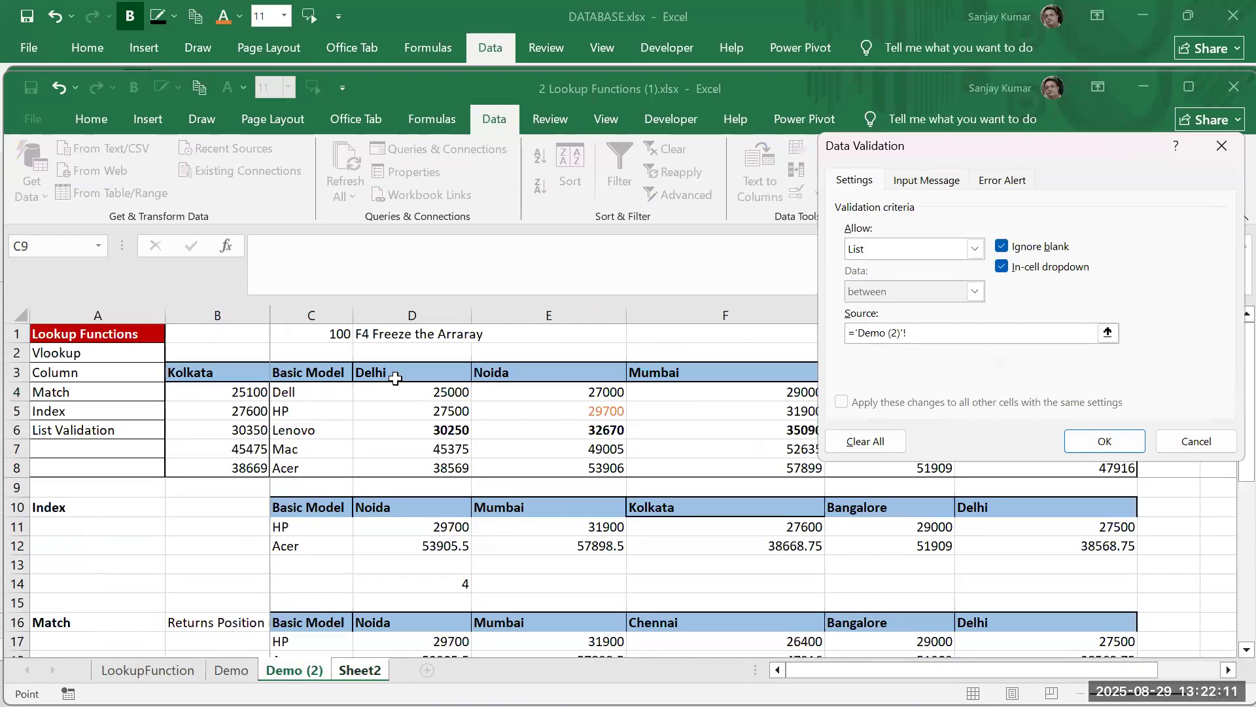
left_click(397, 370)
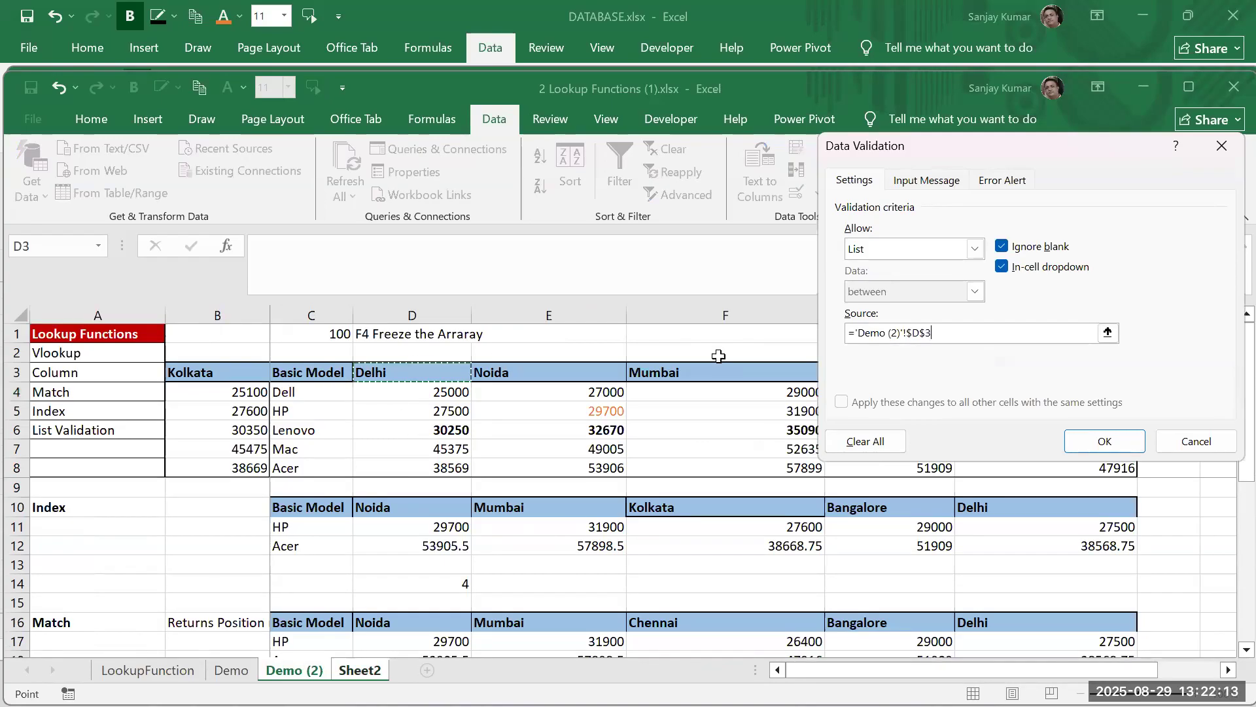
key("ctrl+shift+Right")
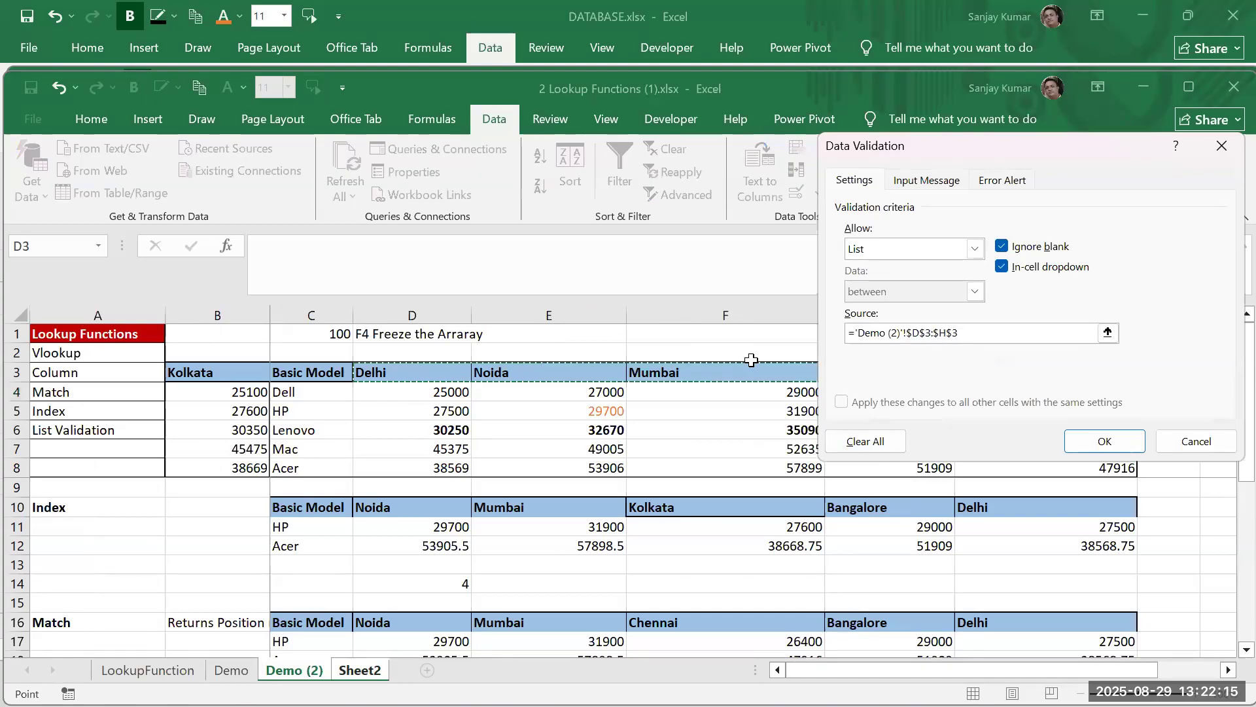
left_click(1104, 441)
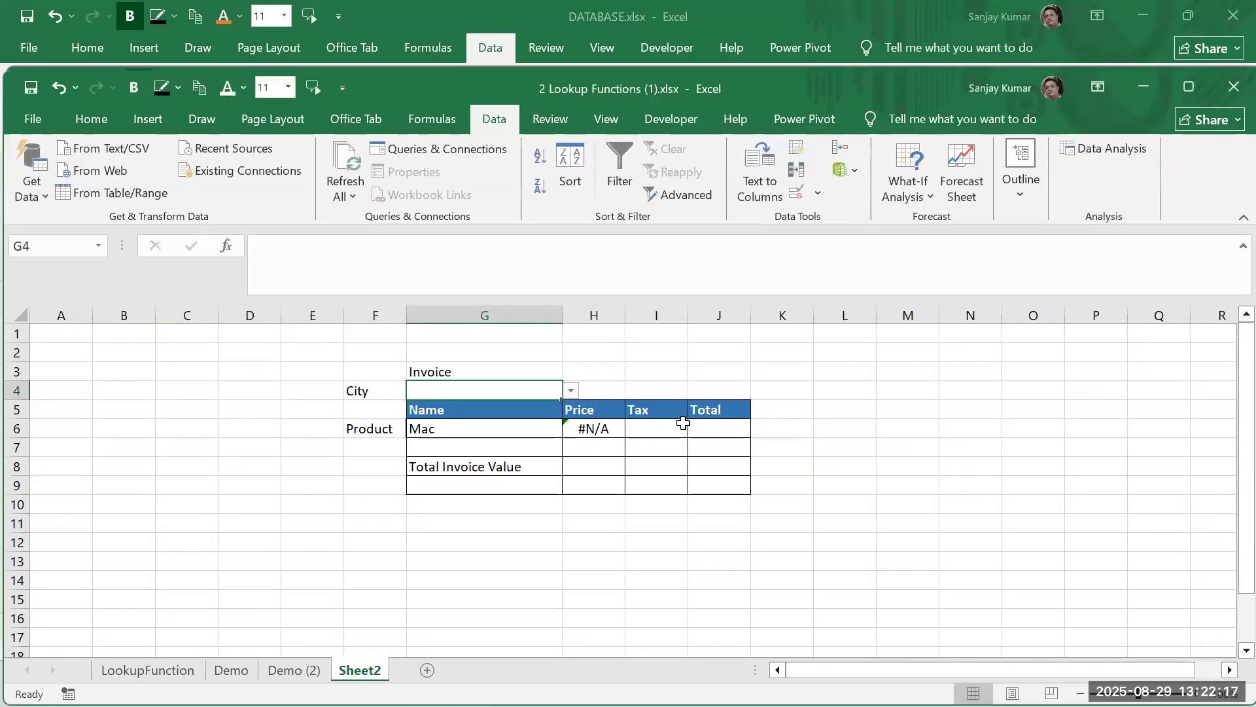
left_click(574, 391)
left_click(432, 421)
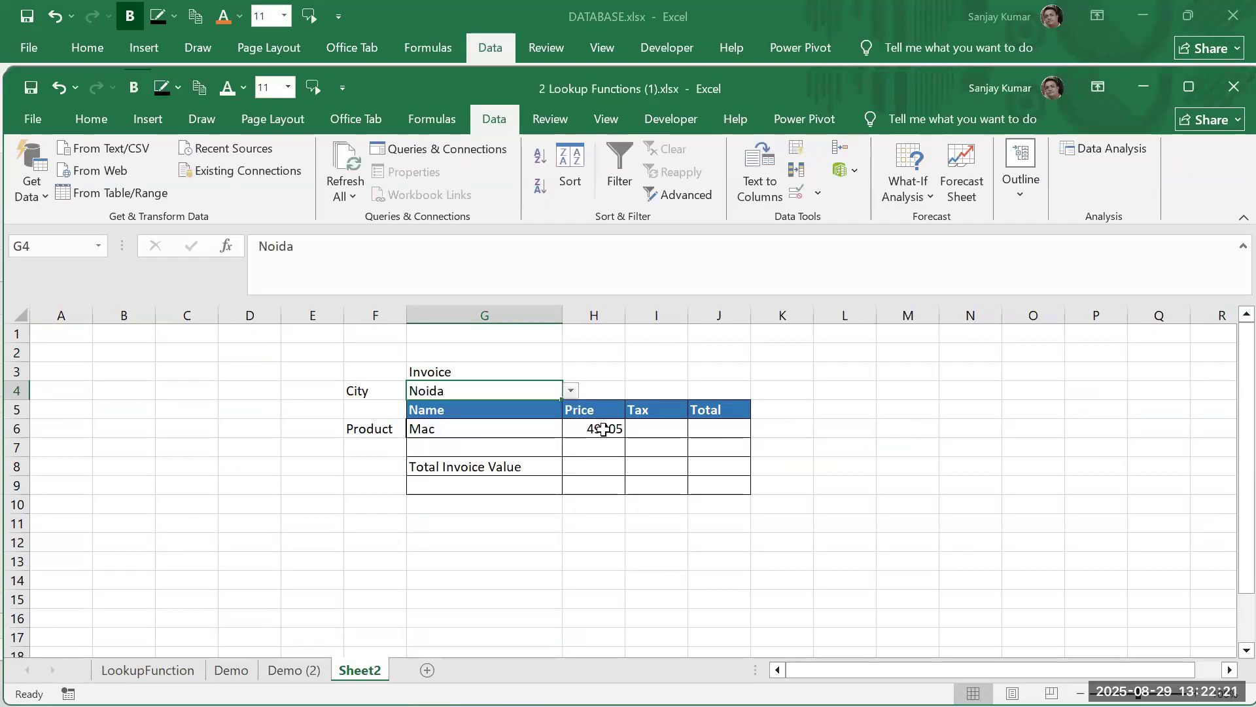
Choose Dell in the product dropdown G6 and Delhi in the city dropdown G4
left_click(530, 428)
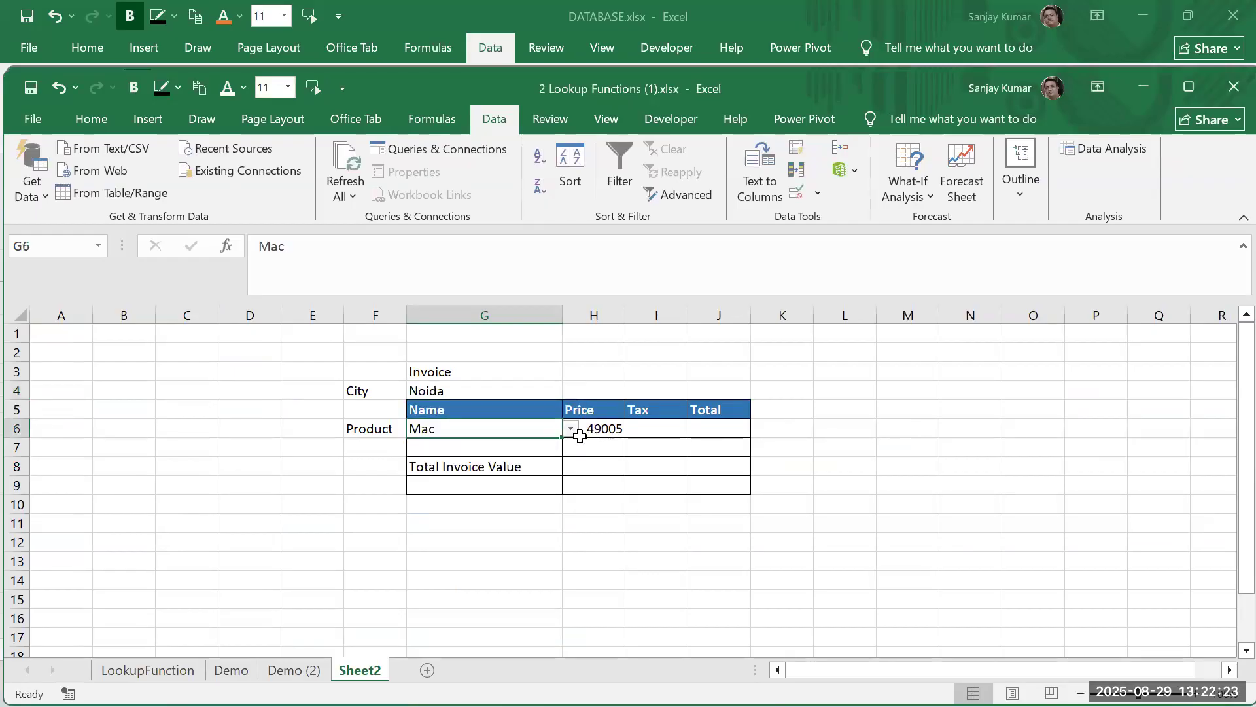
left_click(571, 429)
left_click(439, 445)
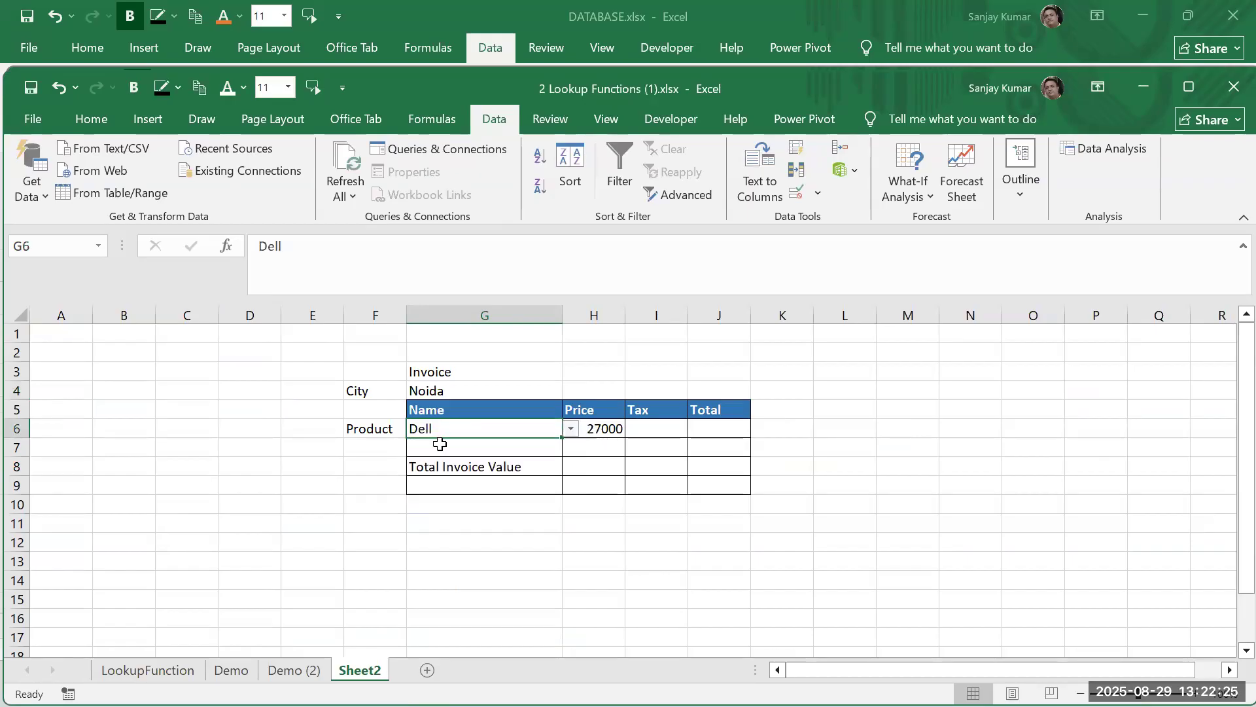
left_click(514, 392)
left_click(571, 390)
left_click(452, 409)
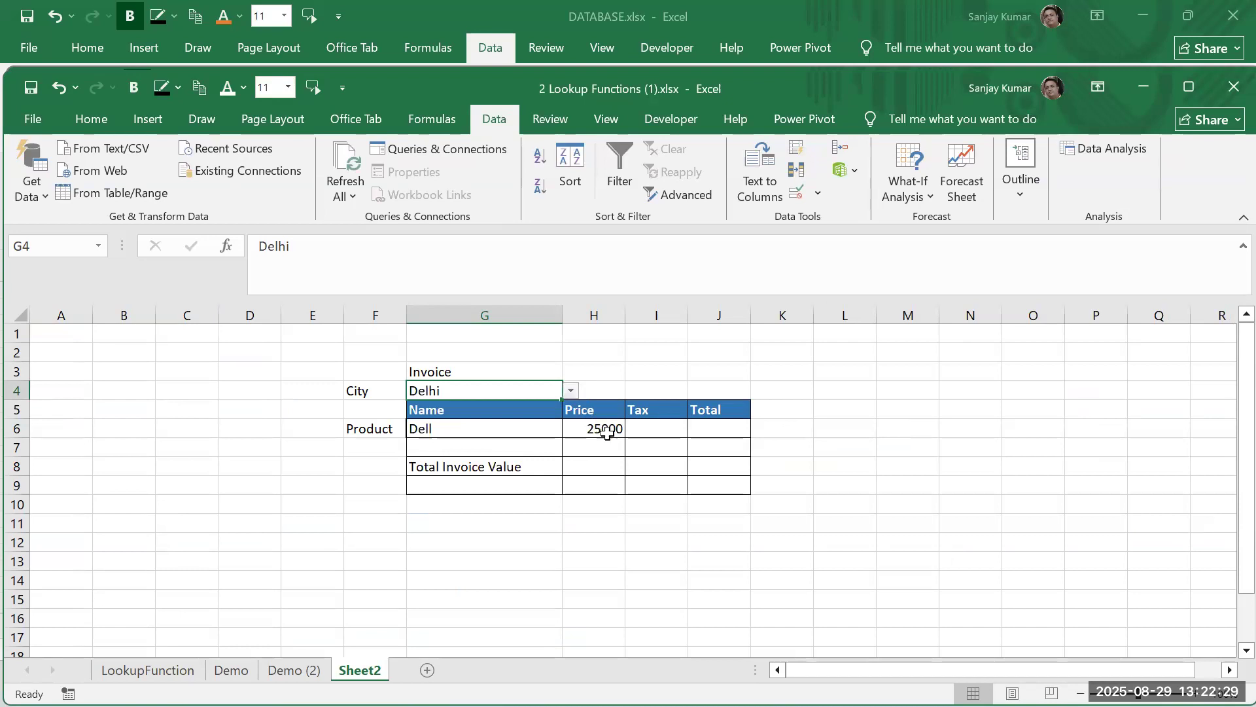
Examine the VLOOKUP and MATCH formula in price cell H6 and the cells it refers to
left_click(607, 432)
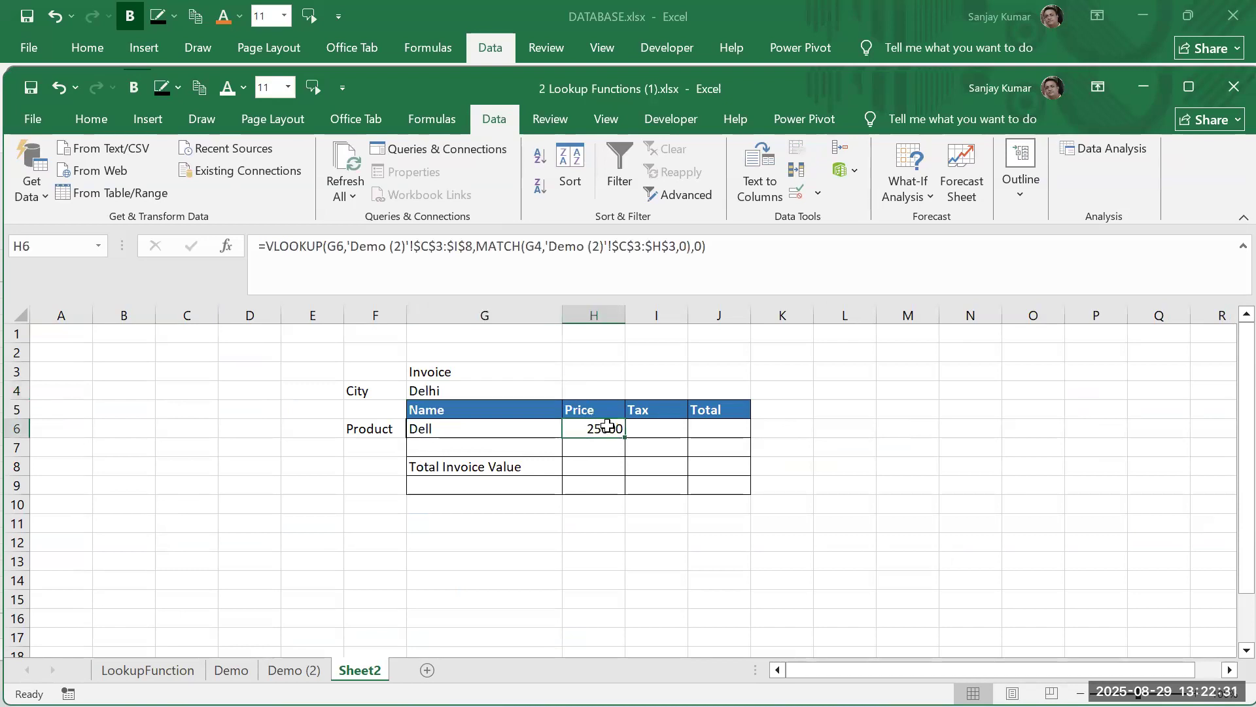
double_click(606, 429)
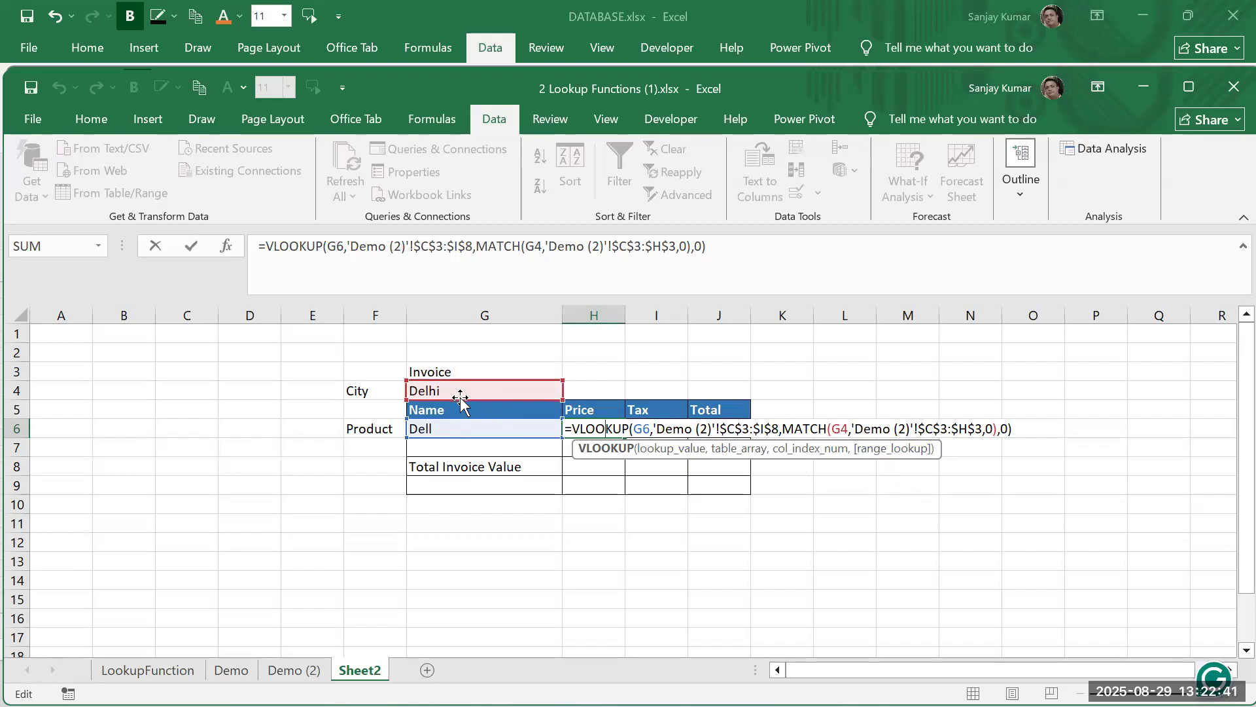
key("ctrl+Return")
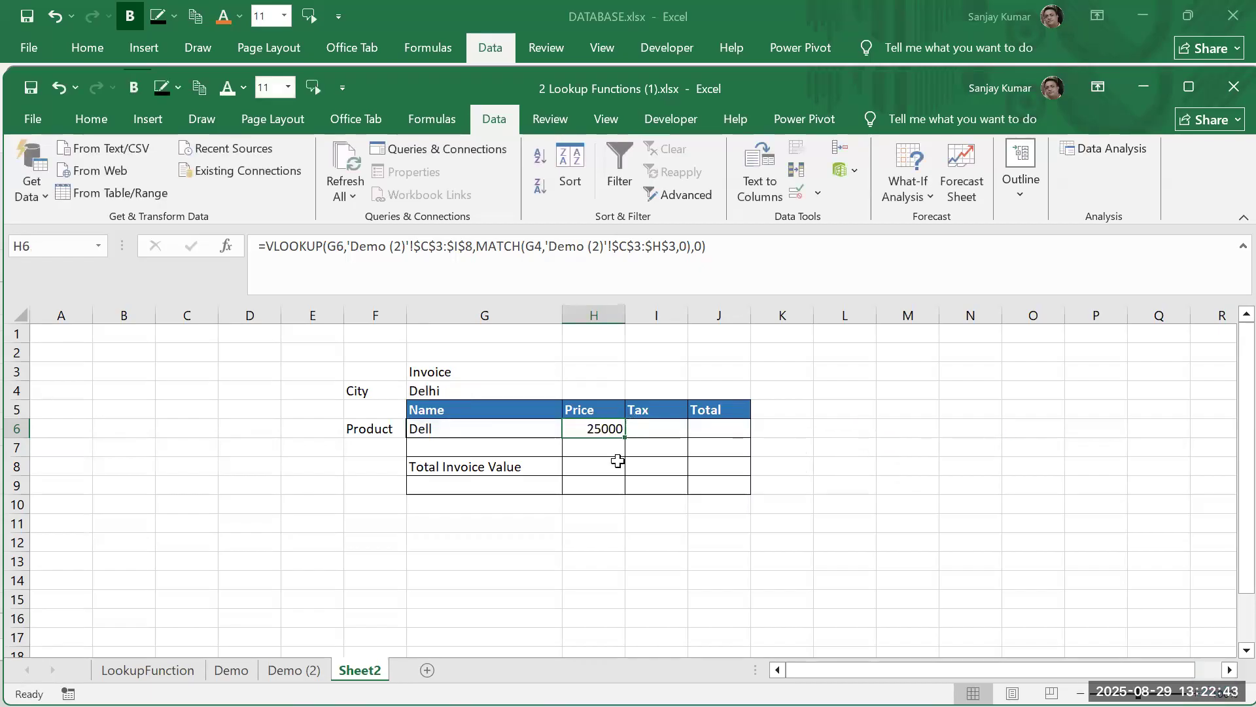
Enter a tax rate of 18% in cell I6 for the product row
left_click(652, 432)
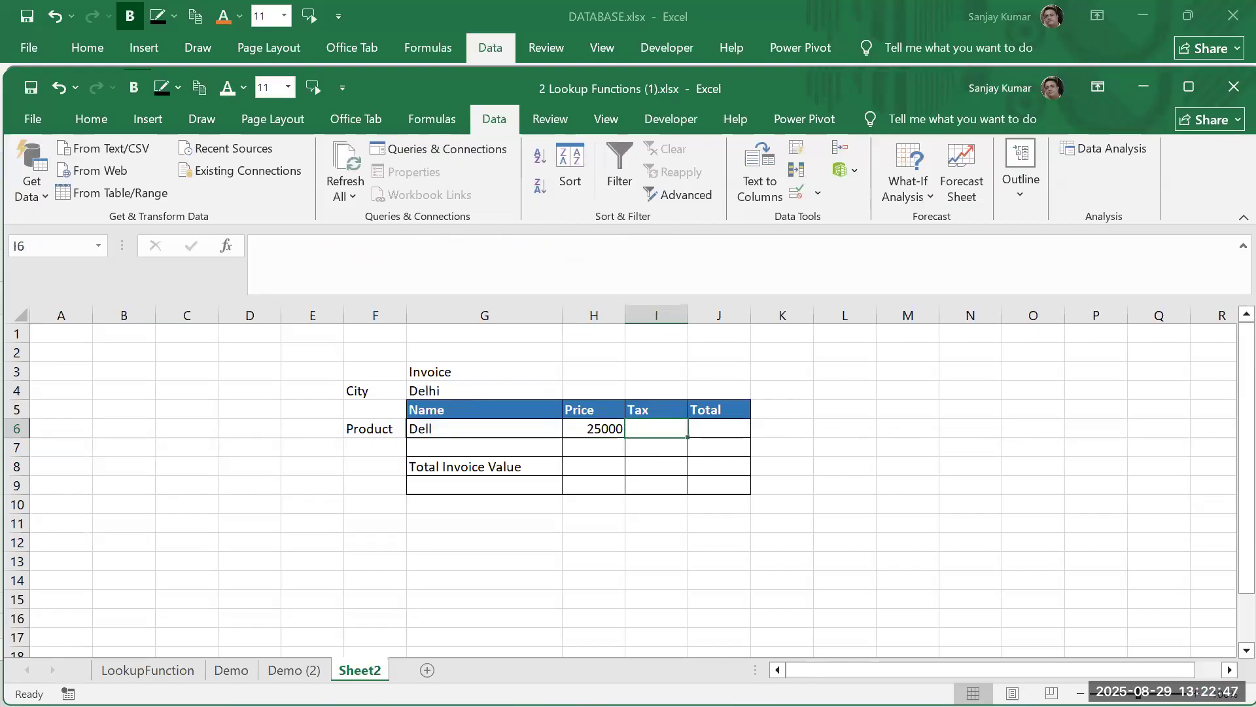
type("18")
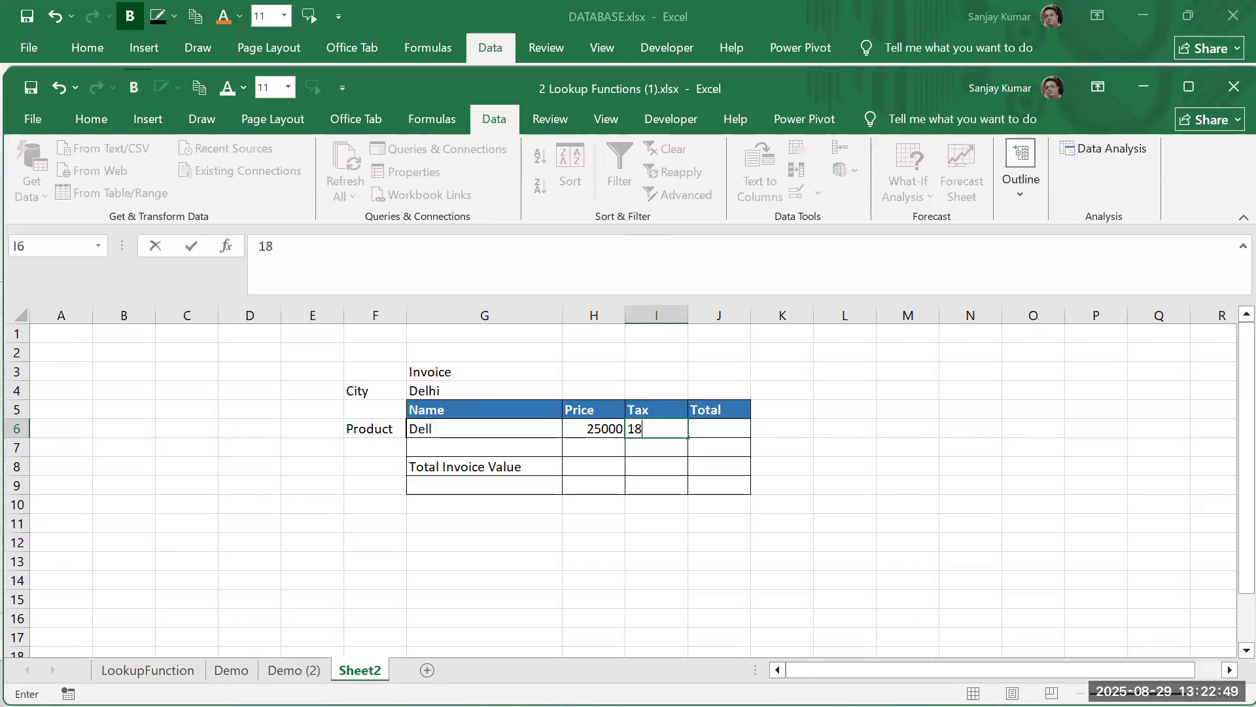
type("%")
key("Return")
key("Up")
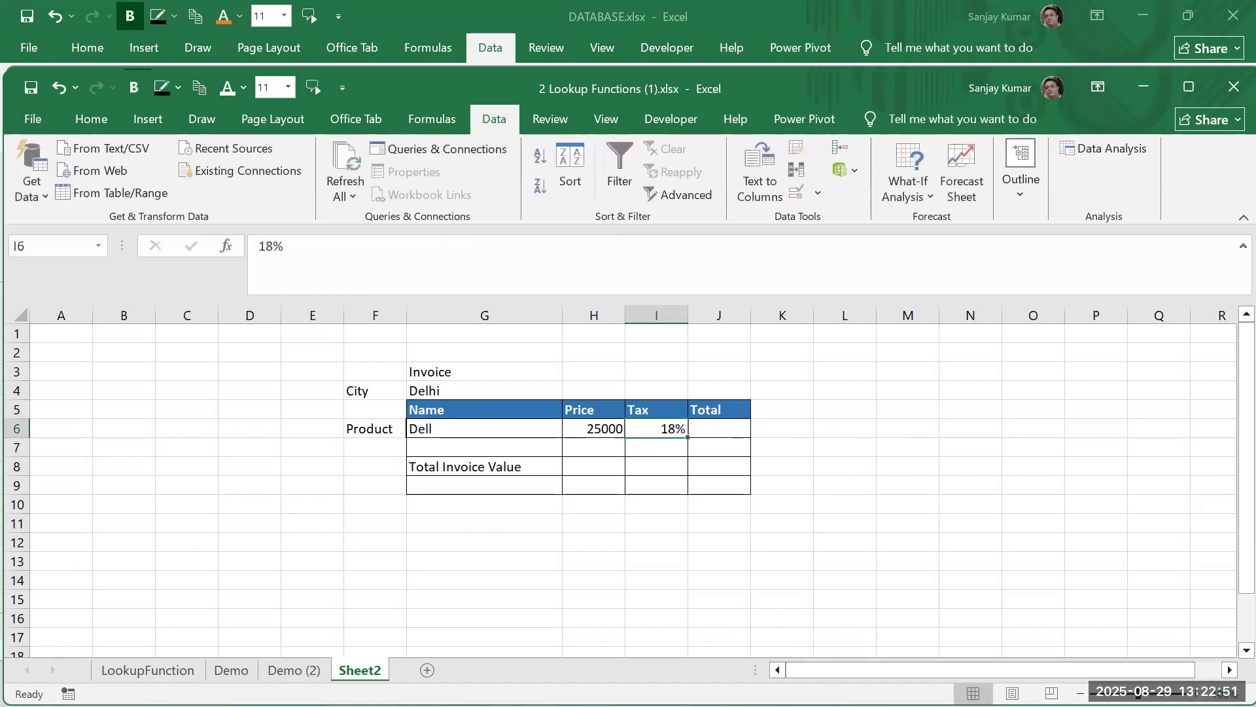
Insert a new column before Total in the invoice and head it Value in J5
key("Right")
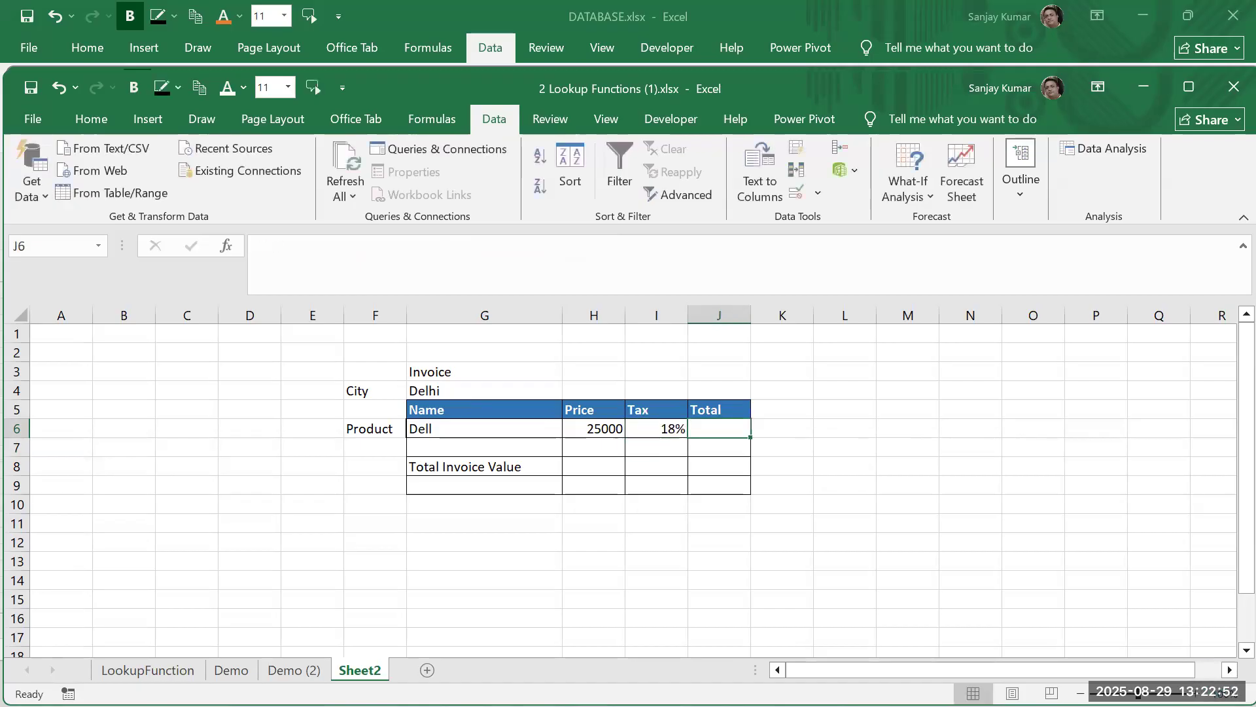
left_click(723, 315)
right_click(730, 353)
left_click(769, 494)
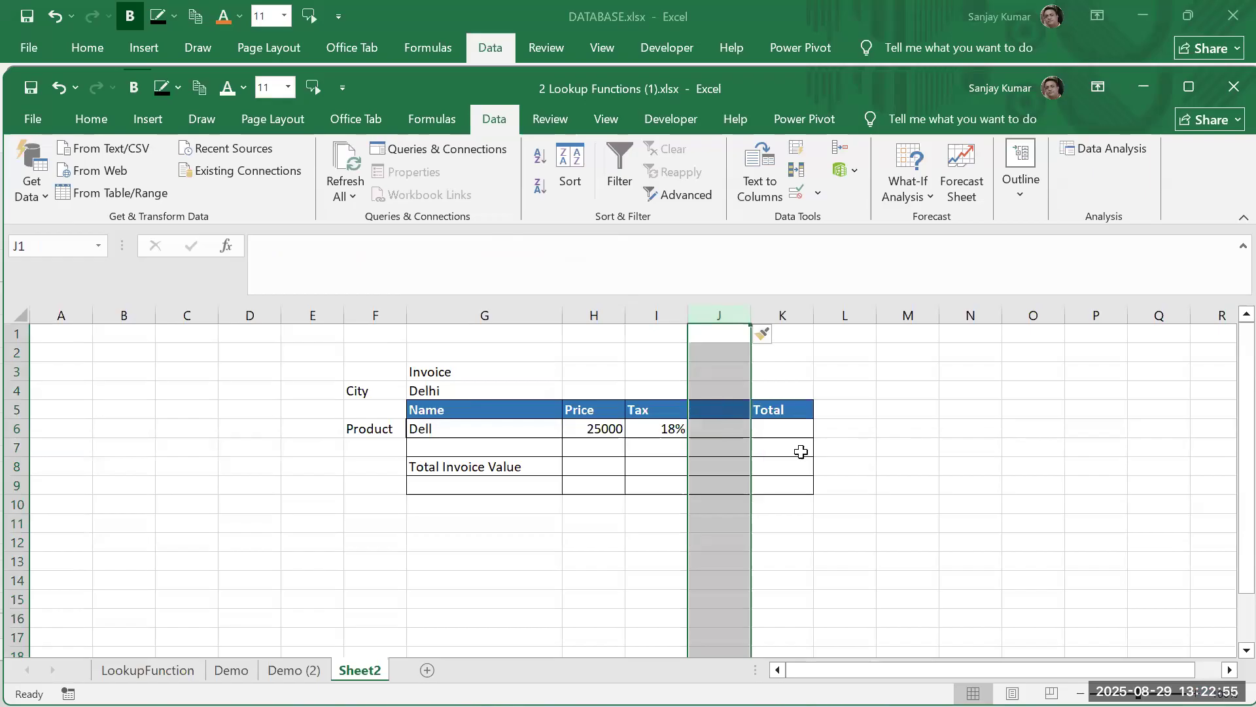
key("Down")
key("Down")
key("Down")
key("Down")
type("Value")
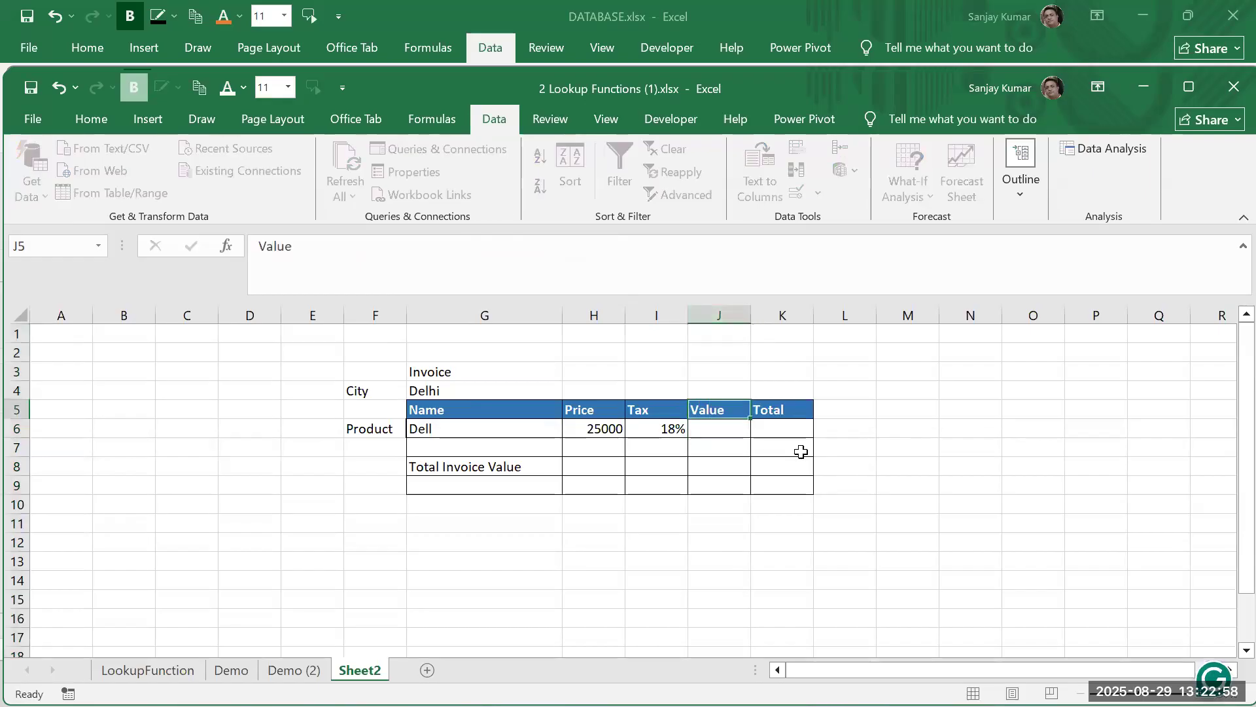
Calculate the tax value in J6 with the formula =H6*I6
key("Down")
type("=")
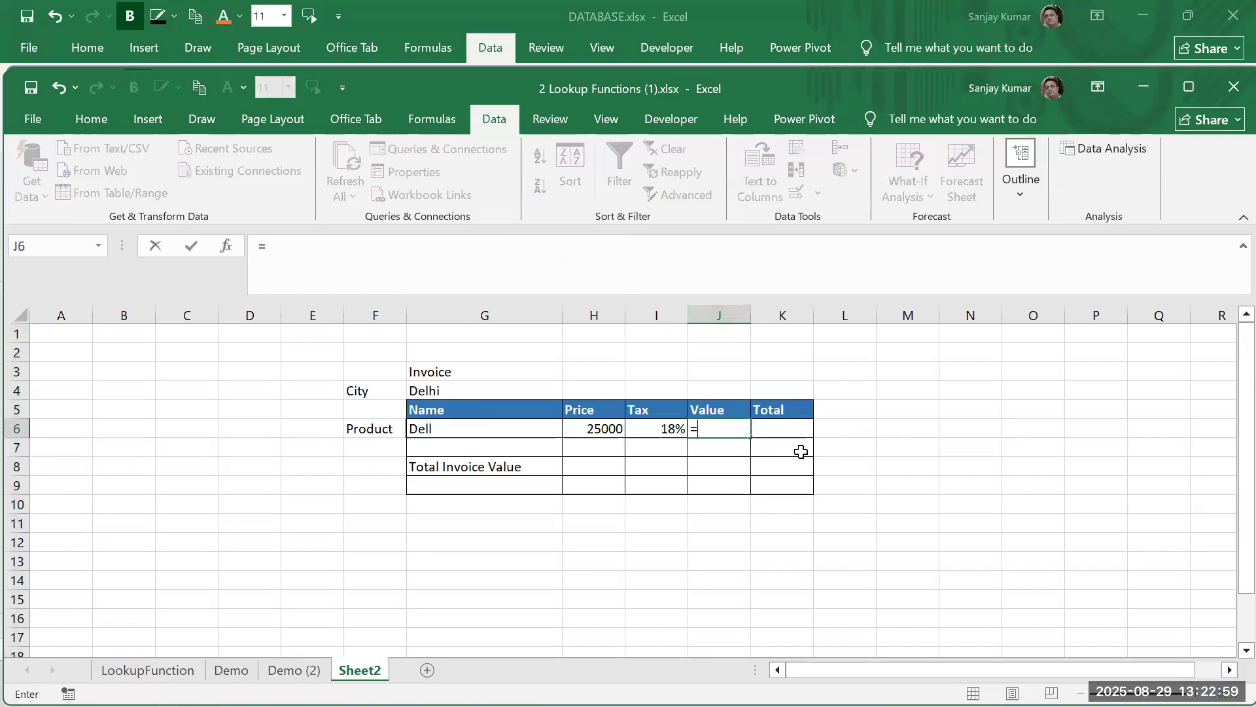
key("Left")
key("Left")
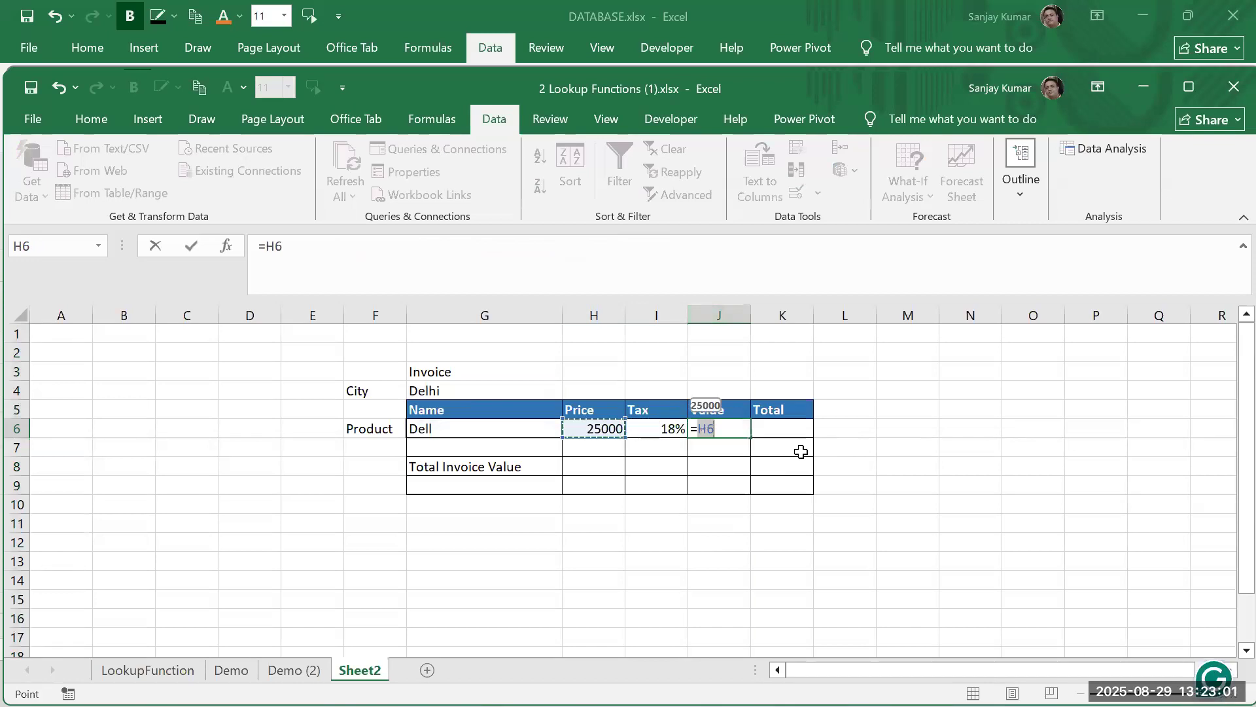
type("*")
key("Left")
key("Return")
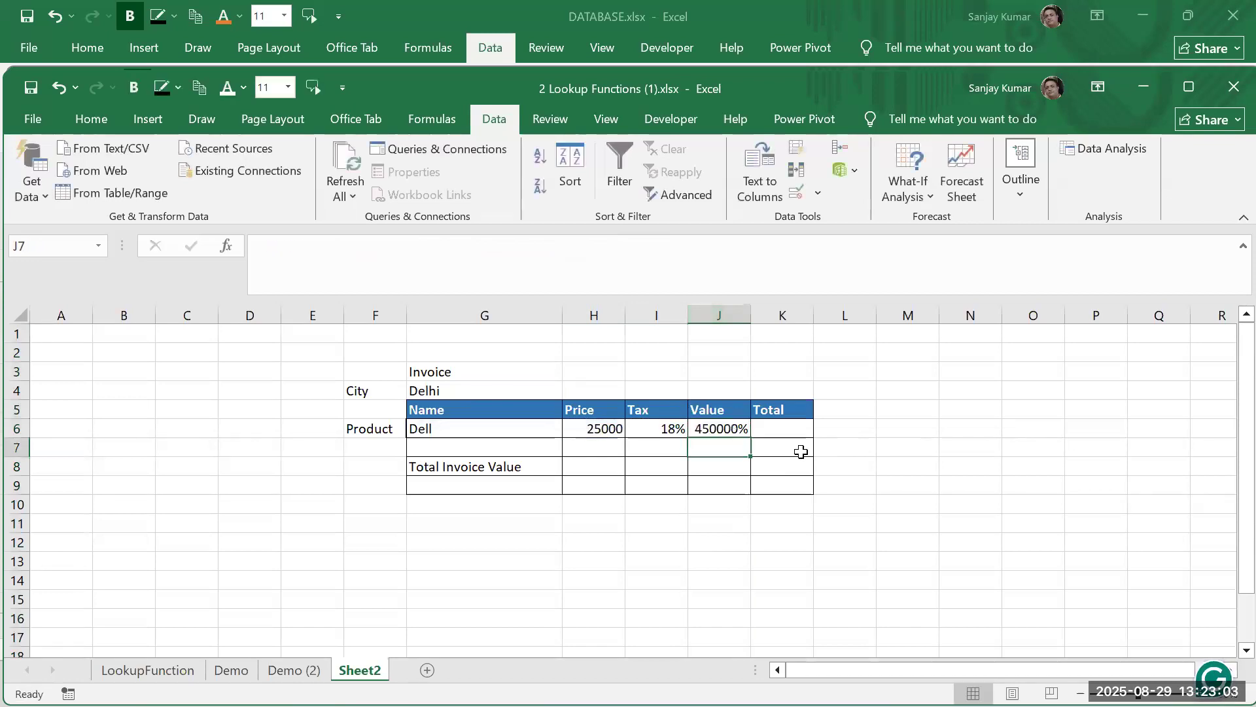
Format the whole Value column J with the General number category
key("Up")
left_click(725, 313)
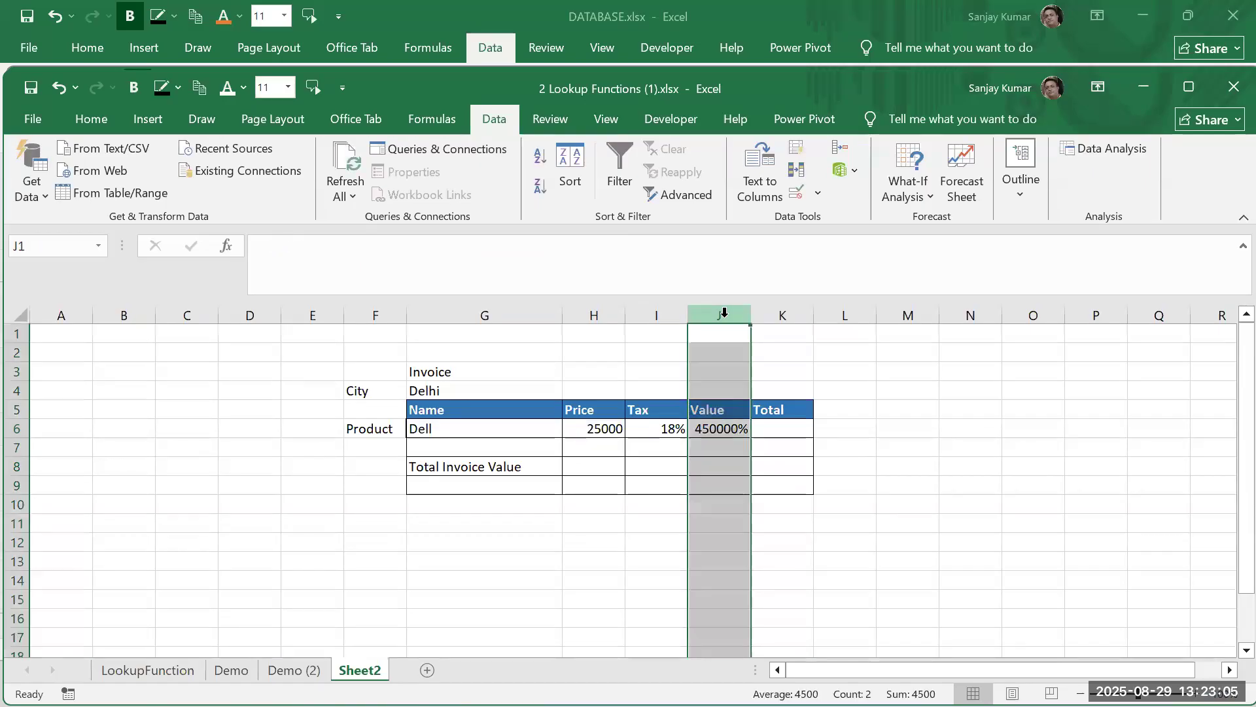
right_click(724, 317)
left_click(755, 566)
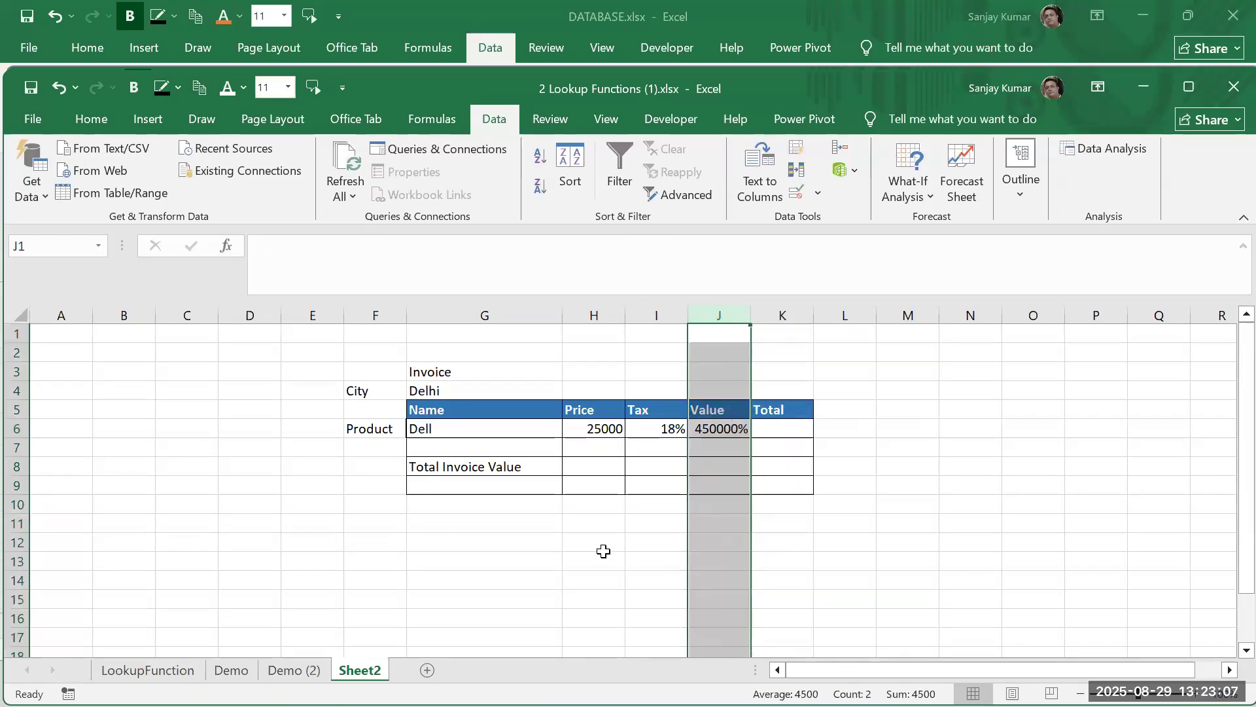
left_click(539, 243)
left_click(858, 632)
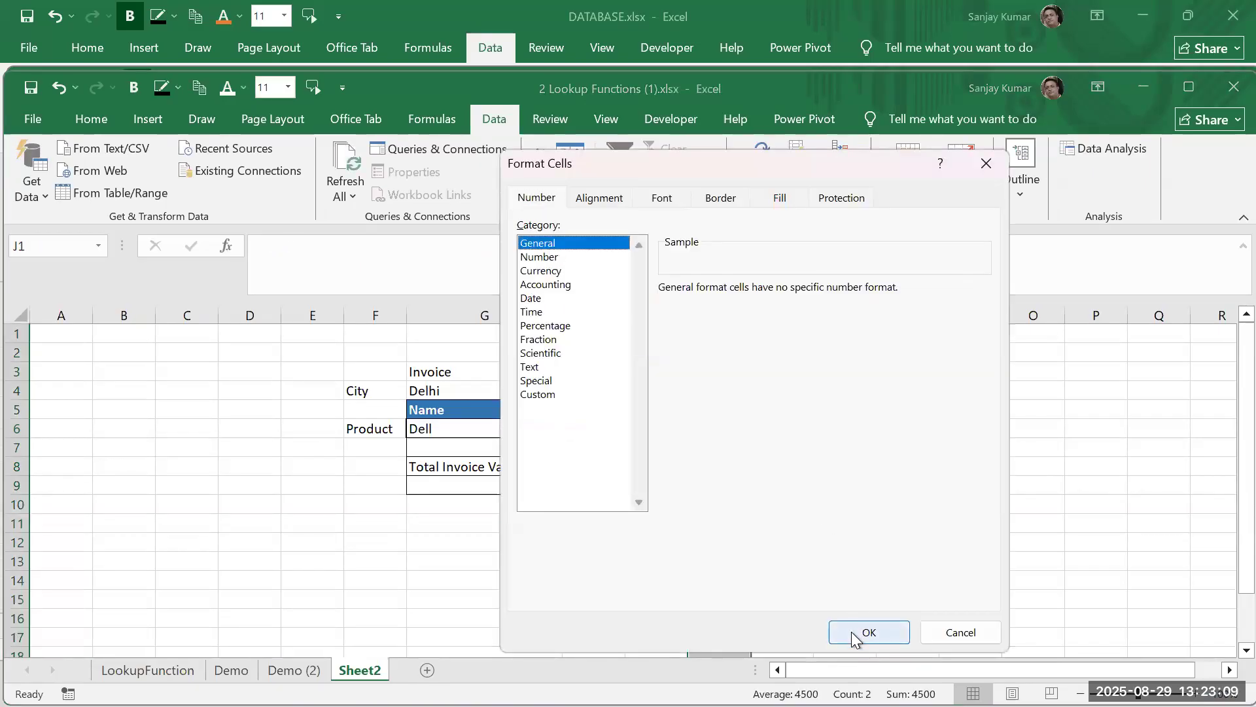
left_click(722, 428)
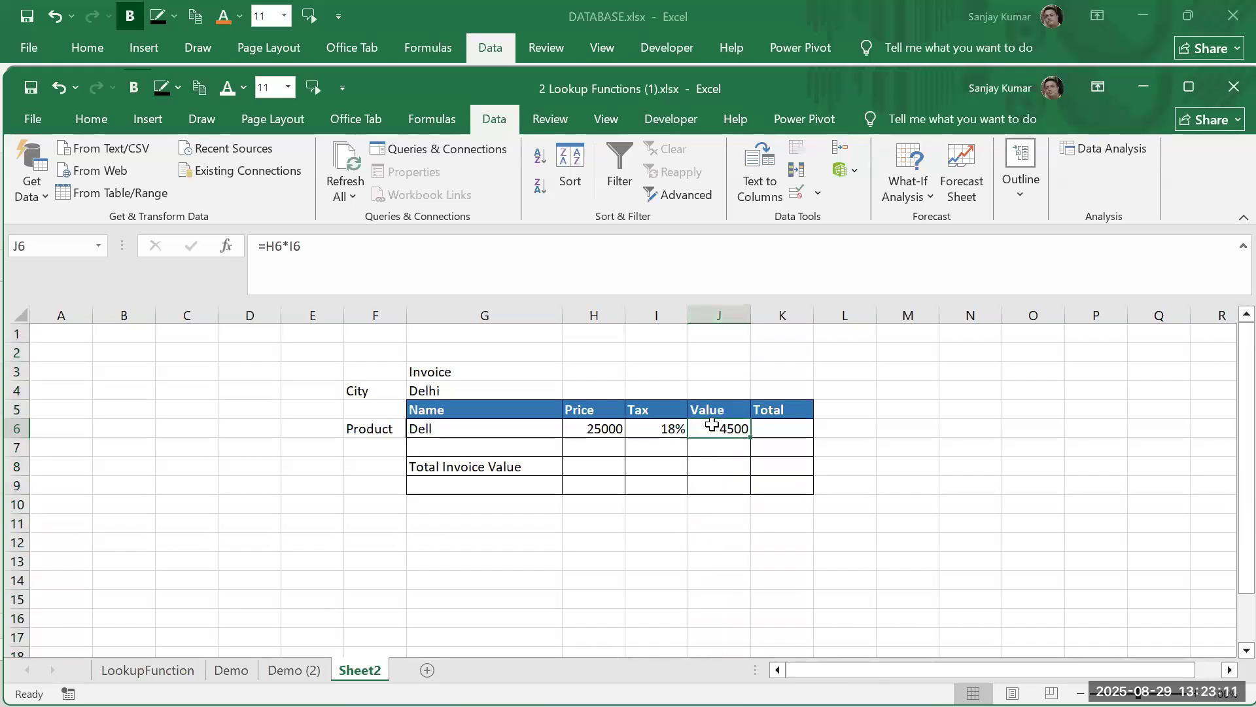
Calculate the product total in K6 with the formula =J6+H6
left_click(754, 429)
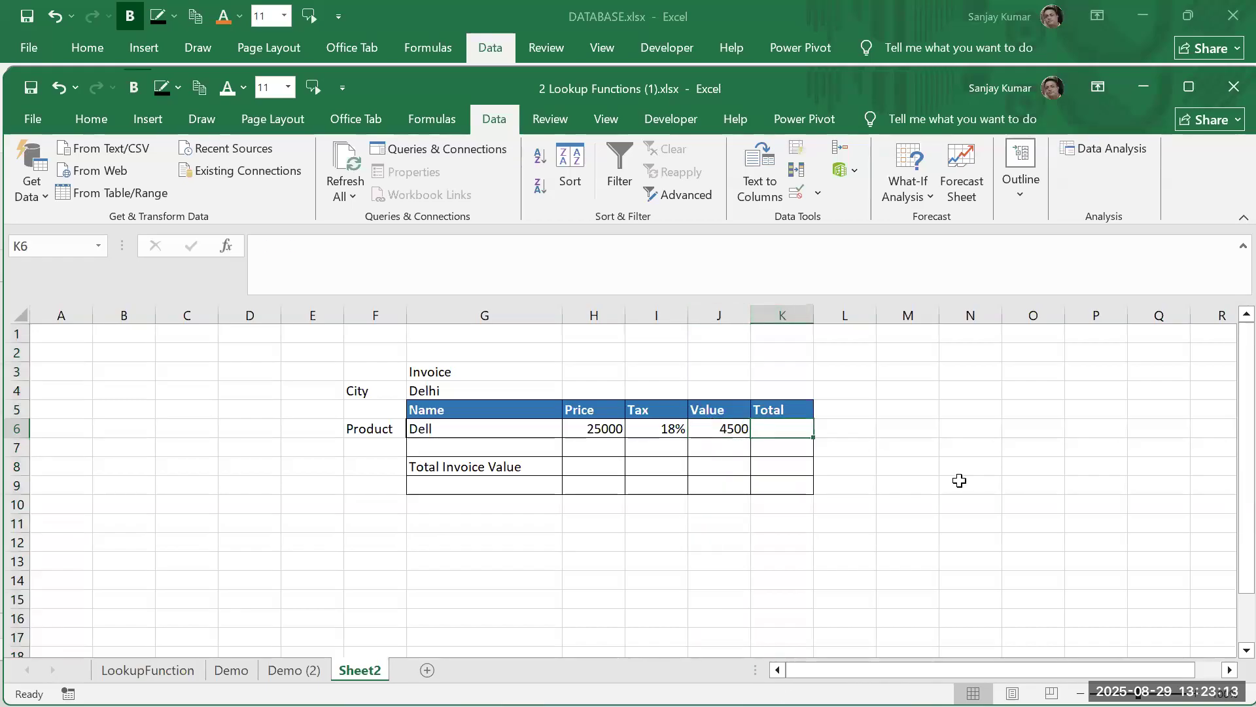
type("=")
key("Left")
type("+")
key("Left")
key("Left")
key("Left")
key("Return")
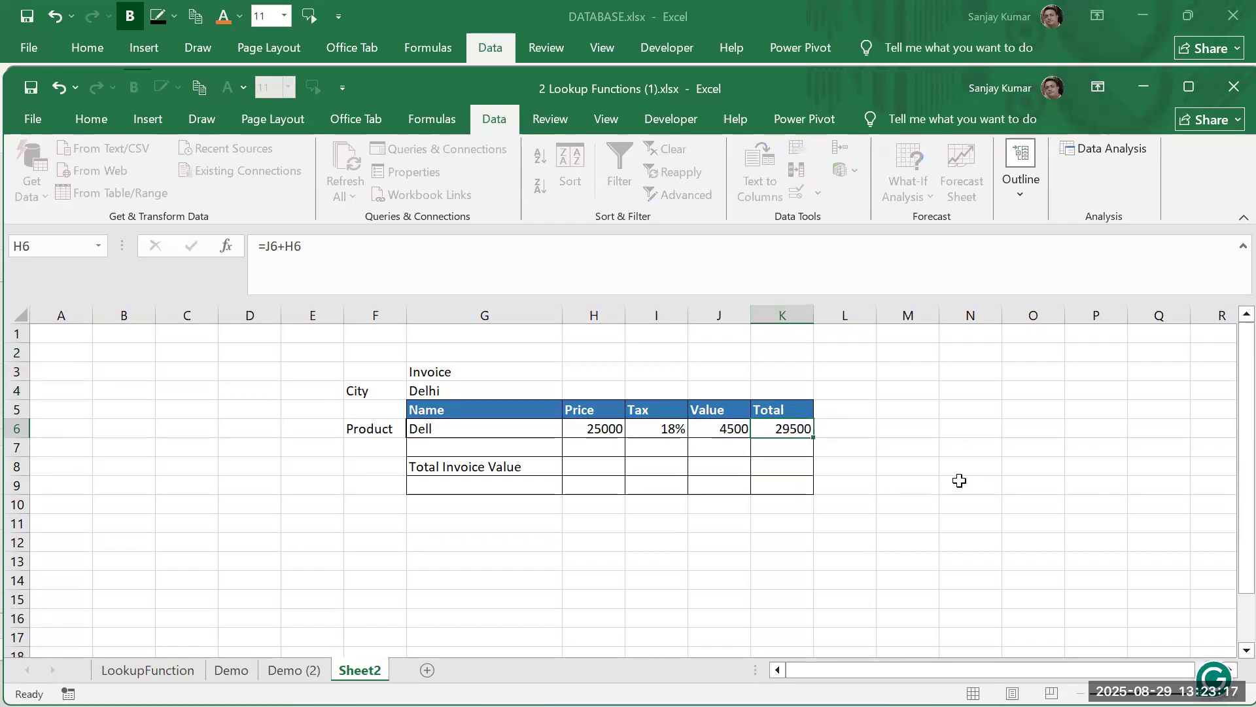
Link the Total Invoice Value cell K8 to the product total with =K6
key("Up")
key("Down")
key("Down")
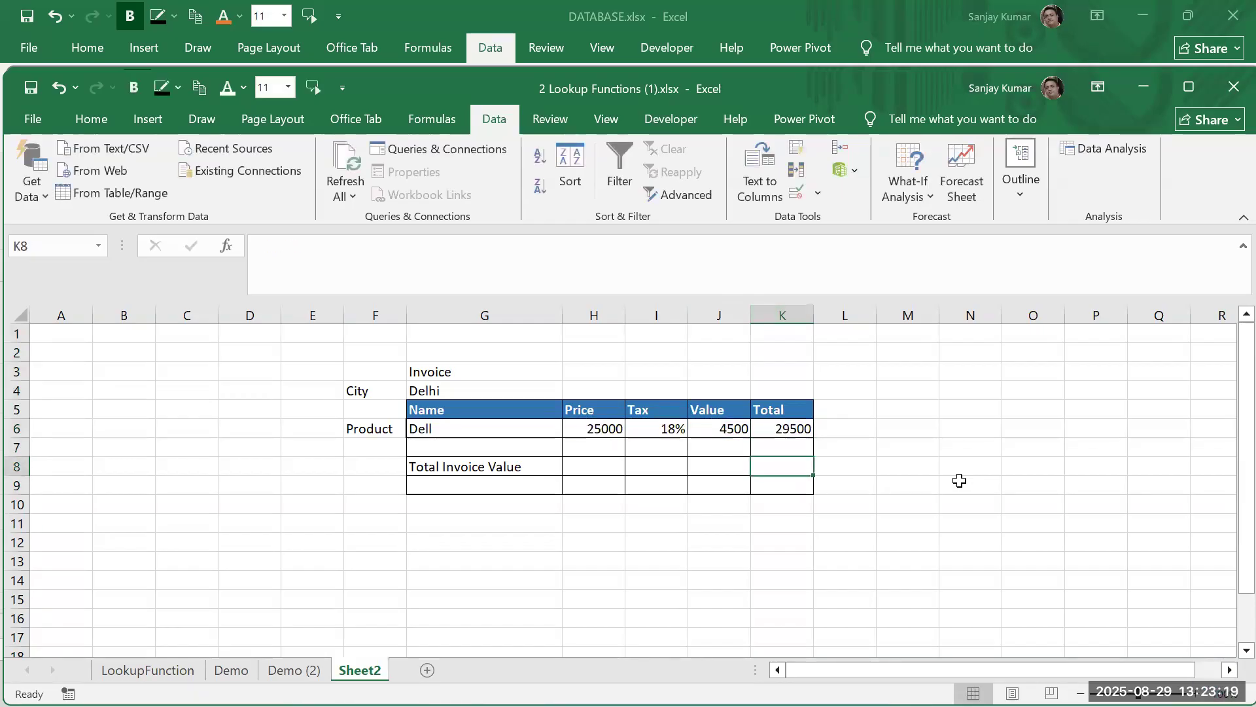
type("=")
key("Up")
key("Up")
key("Return")
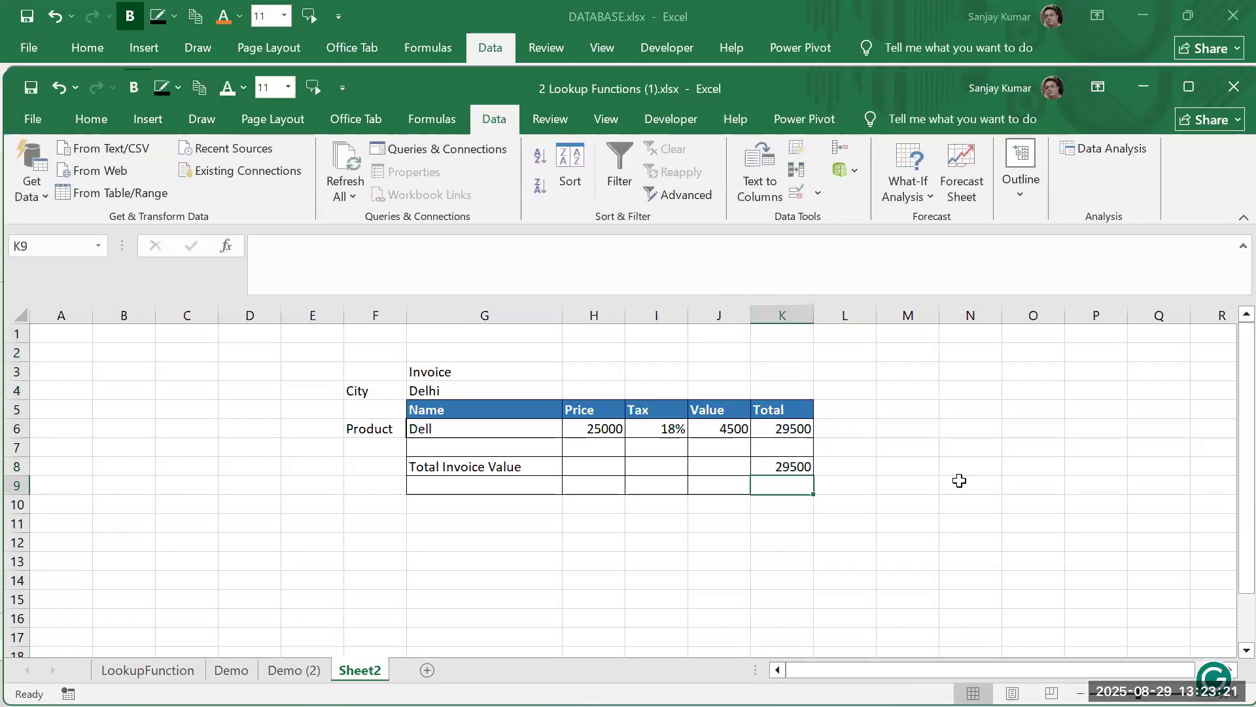
Switch the invoice city in G4 to Bangalore using its dropdown
left_click(517, 393)
left_click(571, 393)
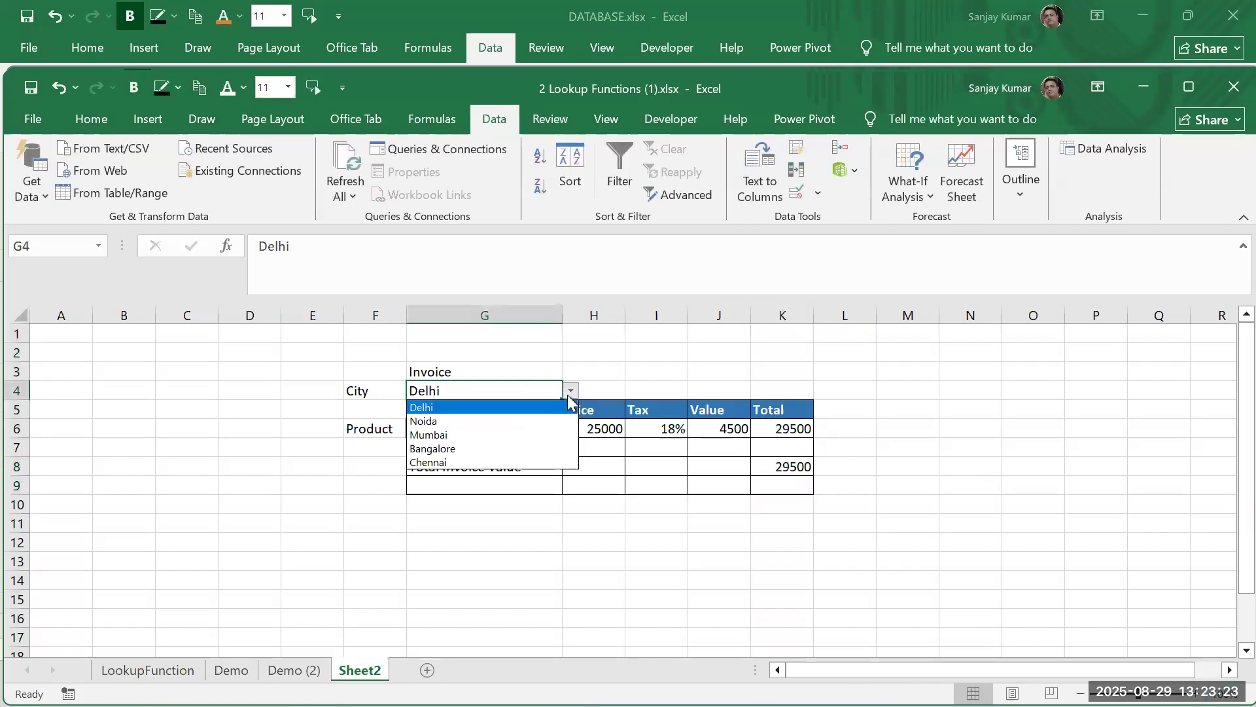
left_click(450, 448)
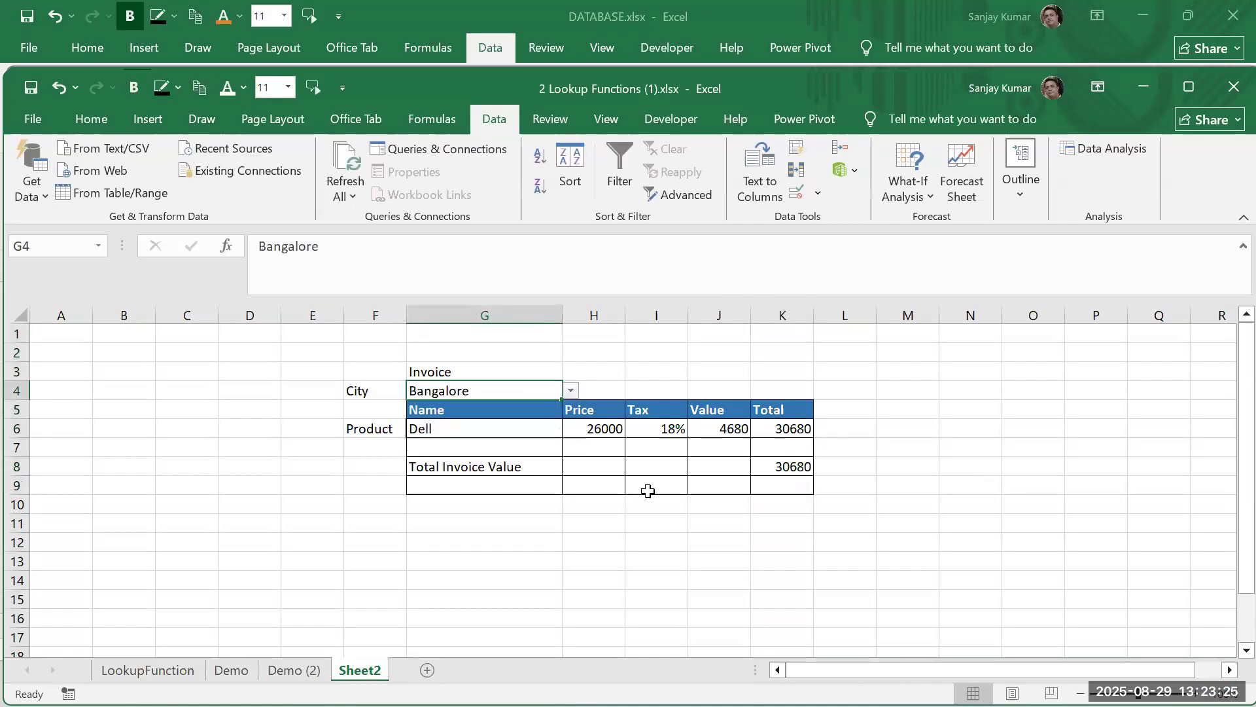
Switch the invoice product in G6 to Mac using its dropdown
left_click(556, 433)
left_click(571, 428)
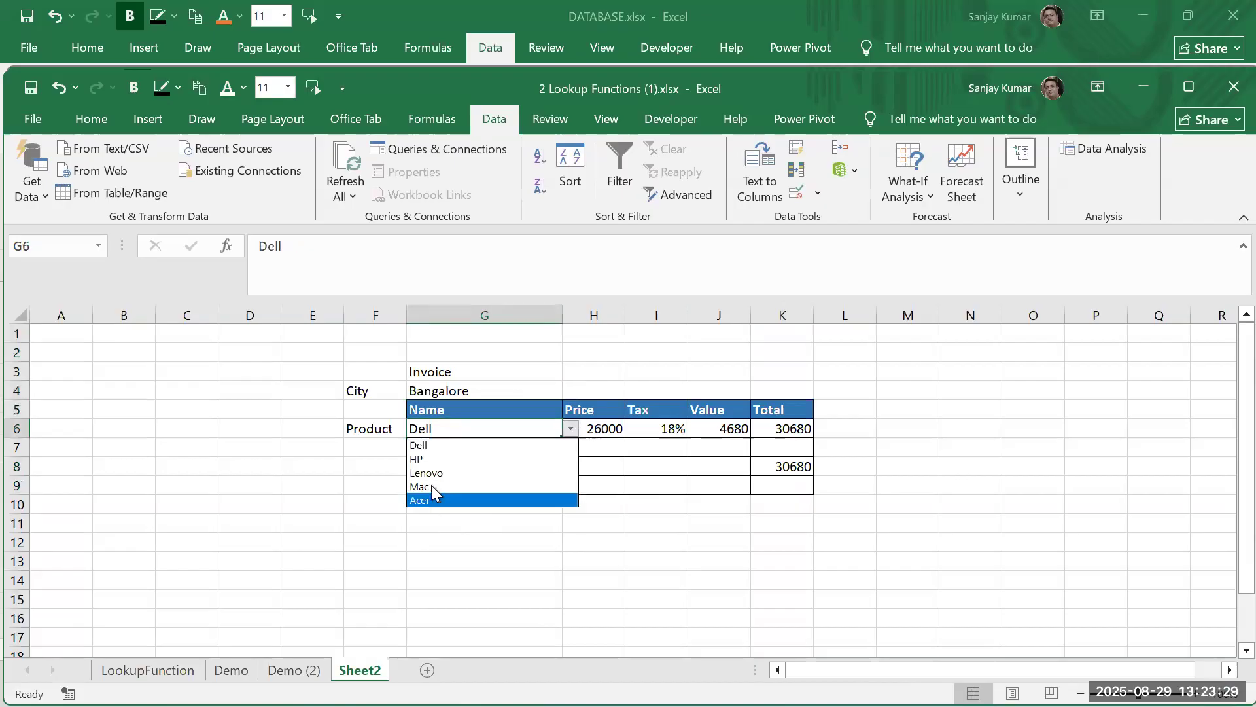
left_click(431, 487)
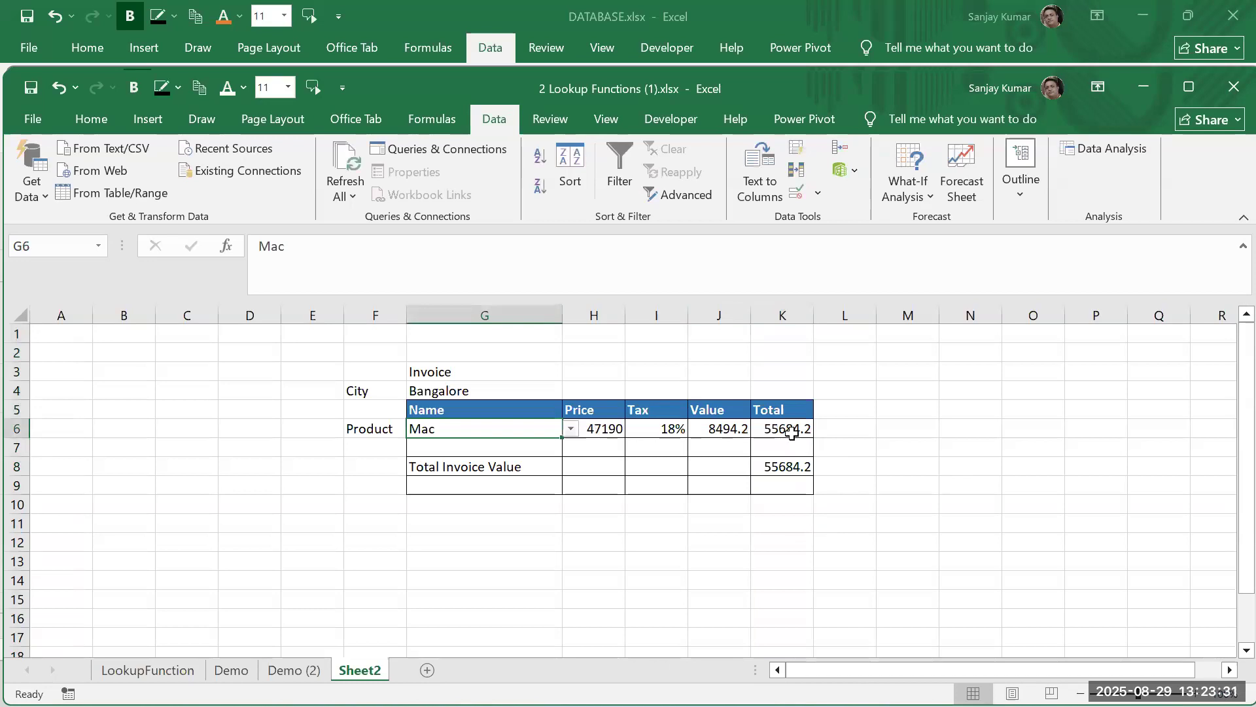
Show the totals in K6:K8 as whole numbers by removing their decimal place
left_click_drag(792, 432, 793, 467)
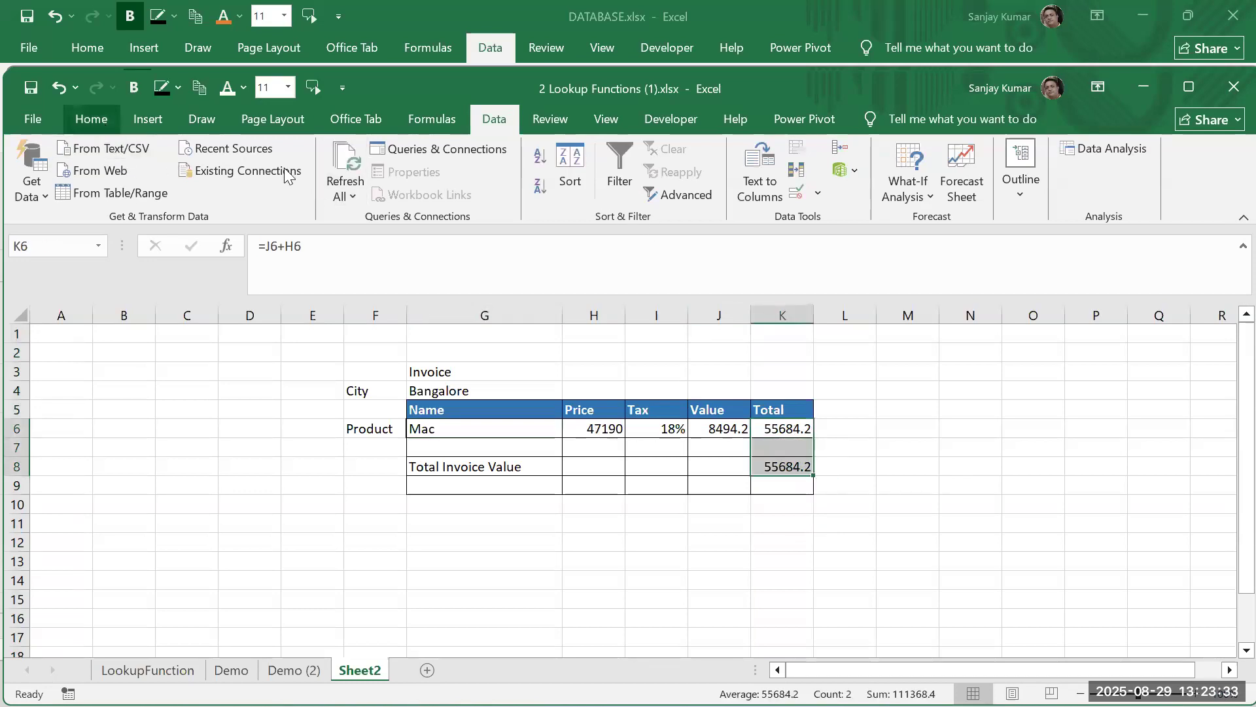
left_click(105, 124)
left_click(619, 186)
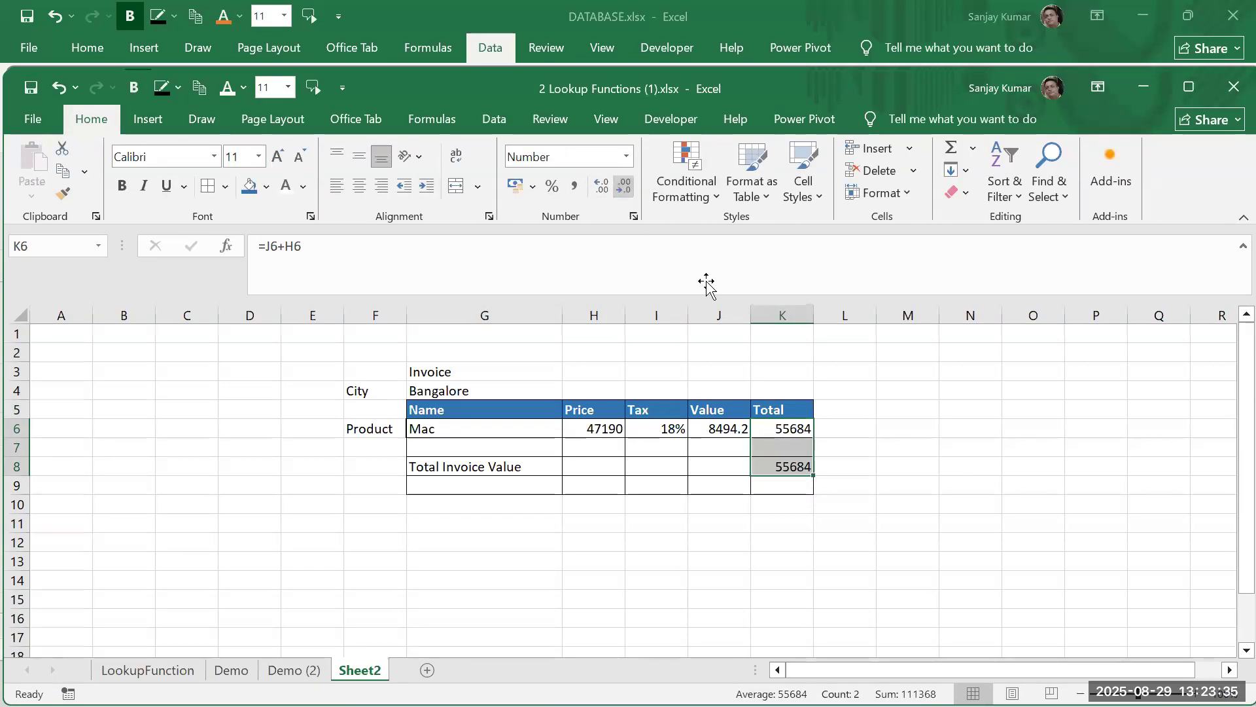
key("Right")
Switch the invoice city in G4 to Noida and narrow column G
left_click(553, 392)
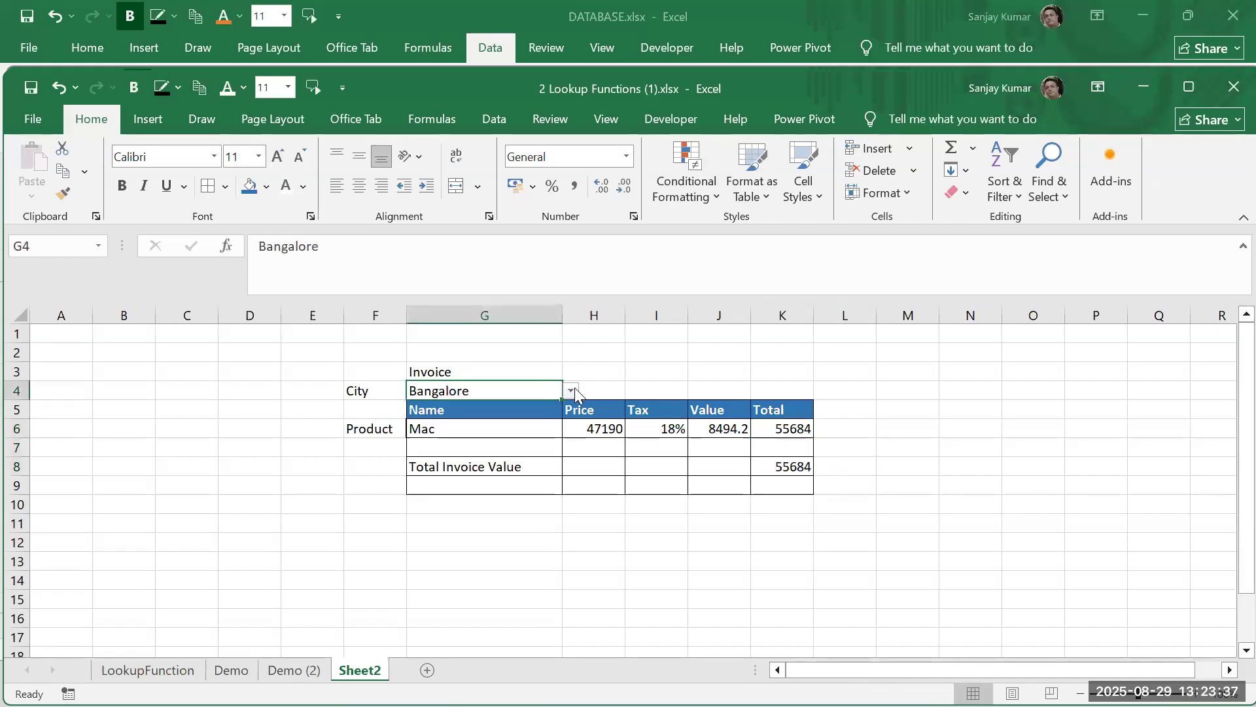
left_click(573, 391)
left_click(447, 424)
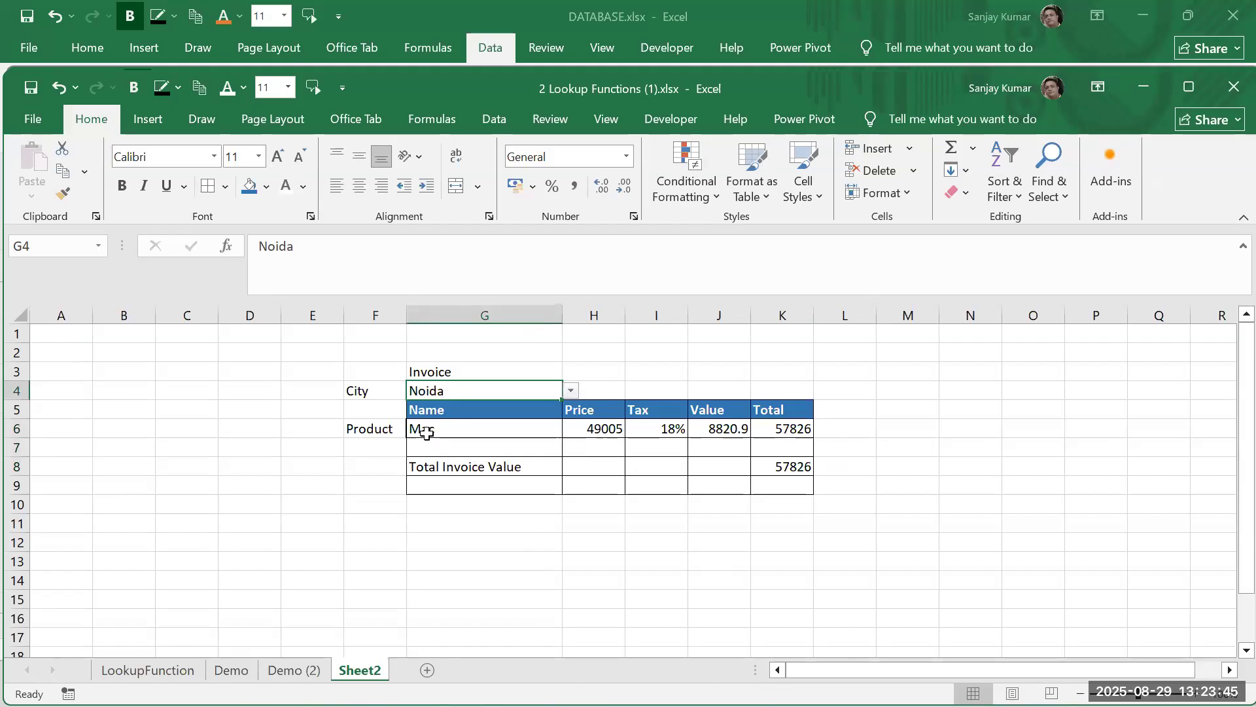
left_click_drag(562, 316, 490, 317)
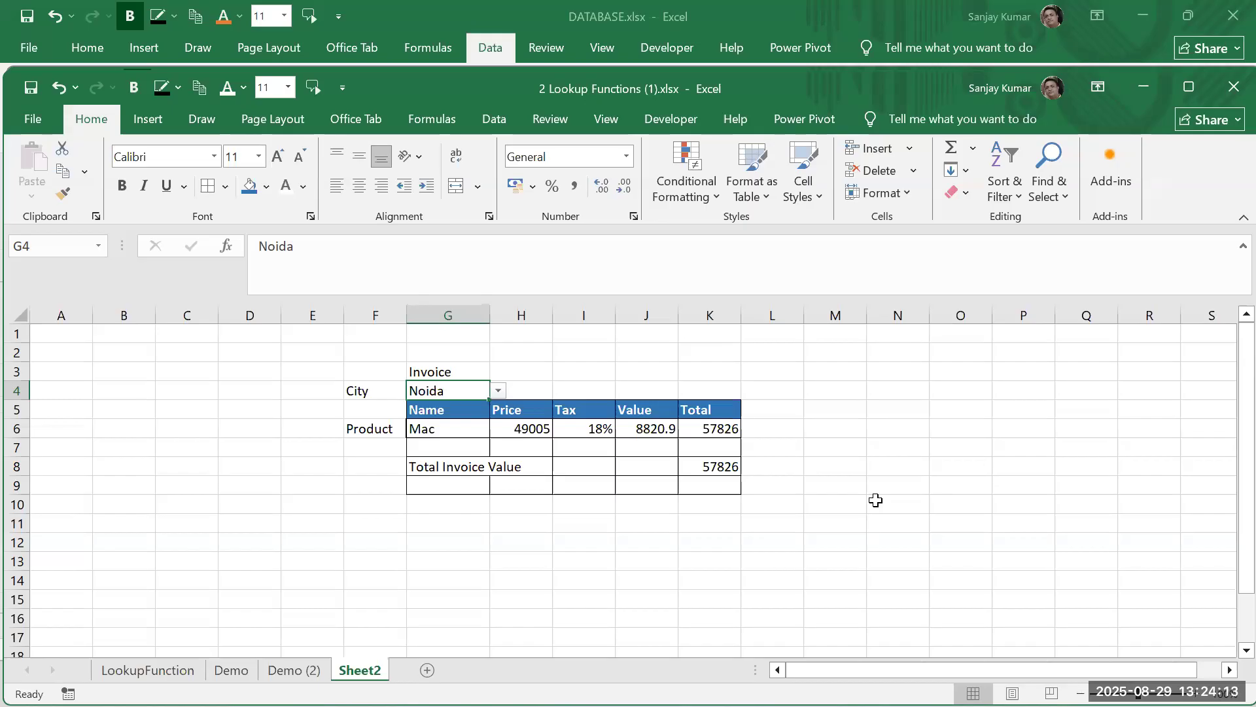
Switch the invoice product to HP and the city to Mumbai, and inspect the Price formula in H6
left_click(481, 430)
left_click(498, 429)
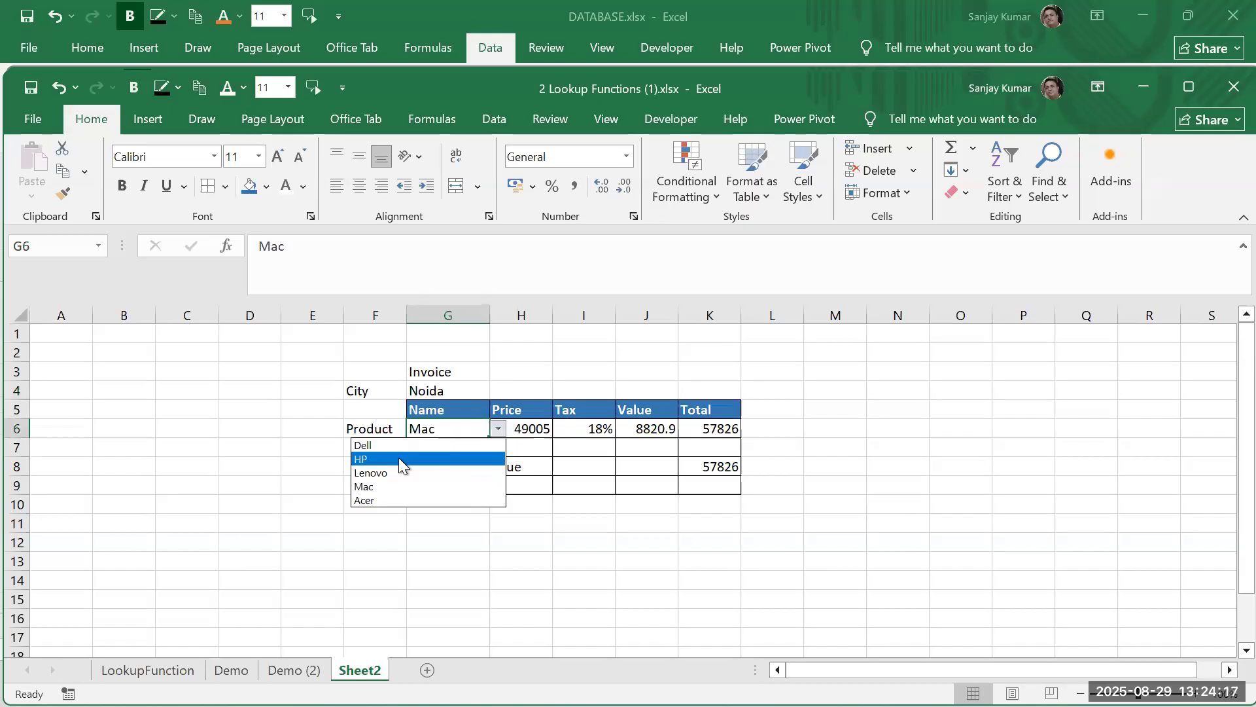
left_click(400, 460)
left_click(488, 392)
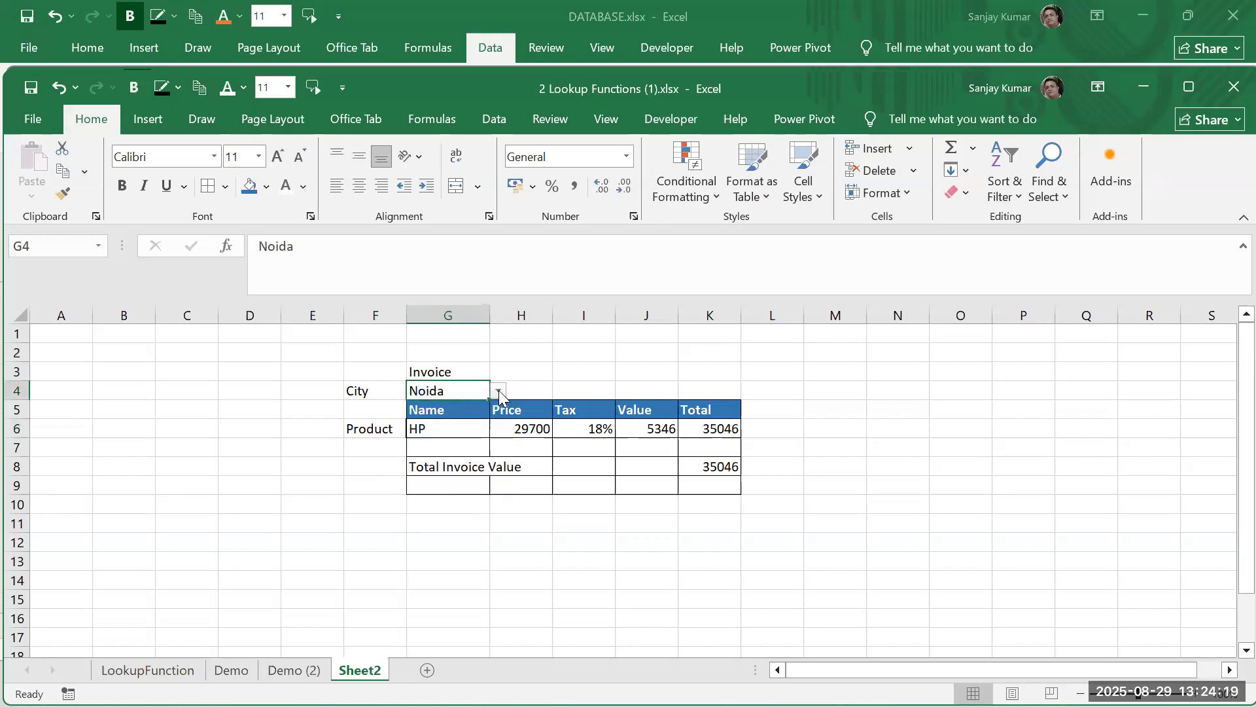
left_click(500, 393)
left_click(400, 433)
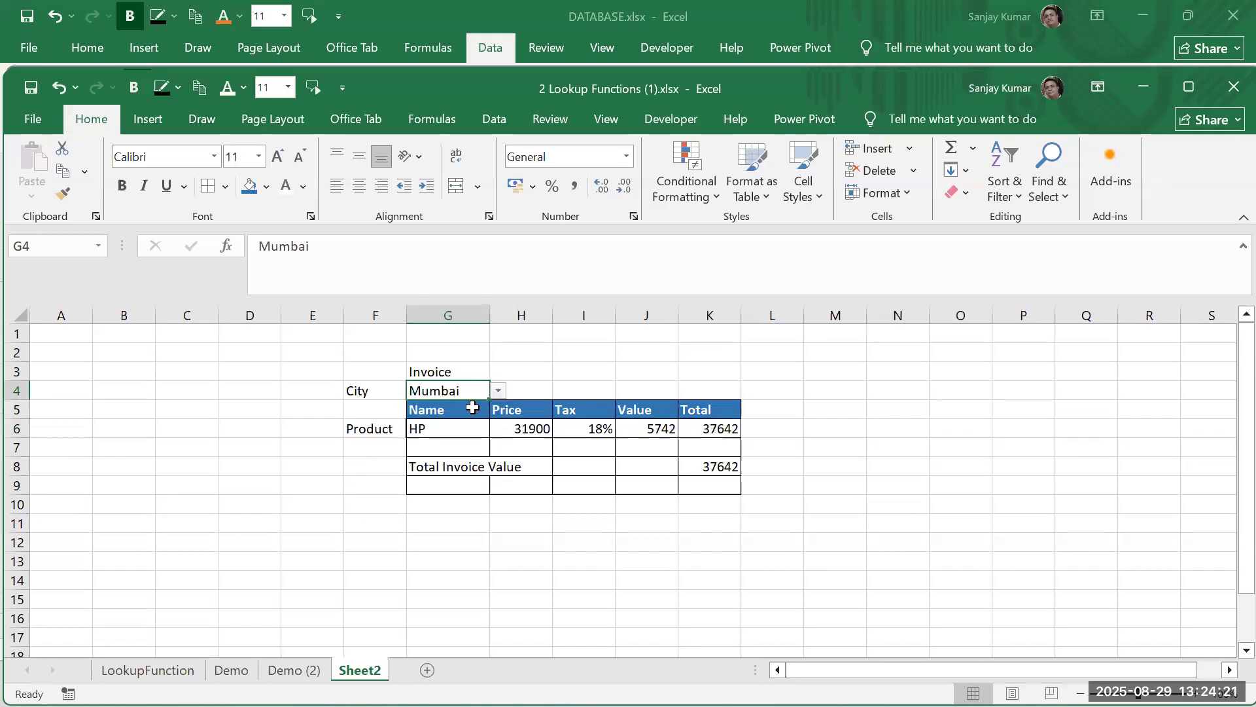
left_click(498, 393)
left_click(836, 498)
left_click(539, 429)
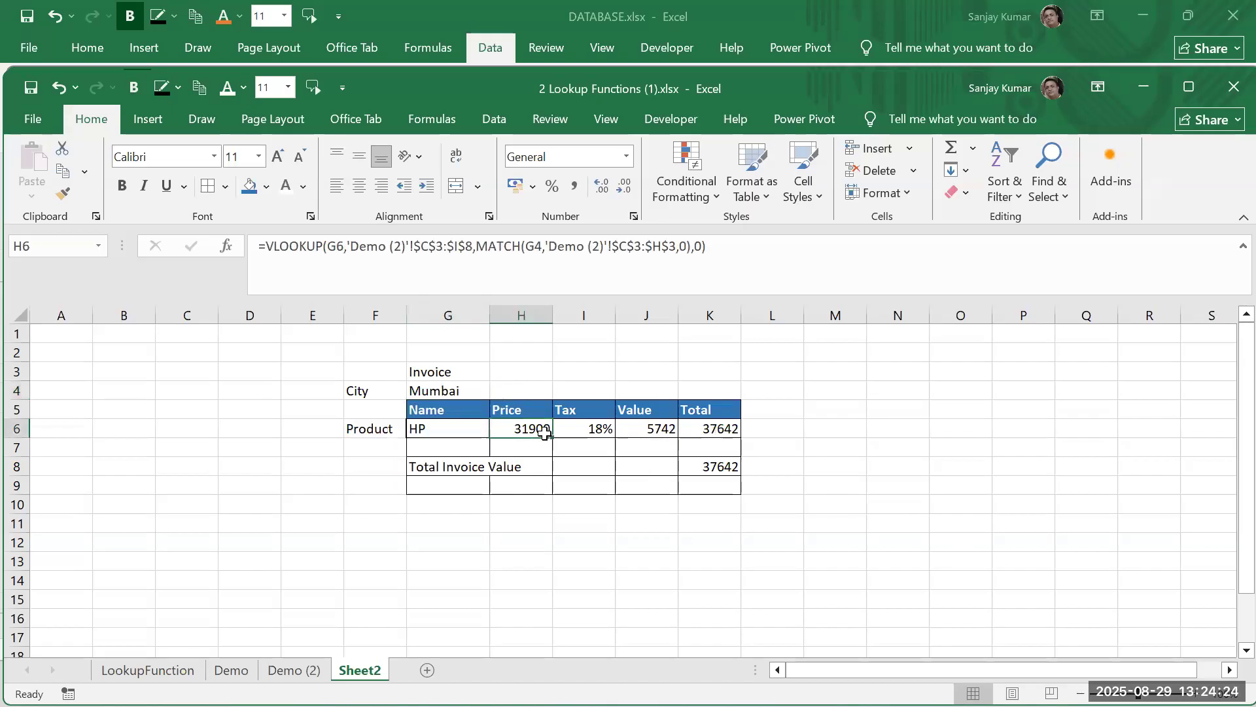
Enter the heading Data Validation in F1 above the invoice
left_click(398, 337)
type("Da")
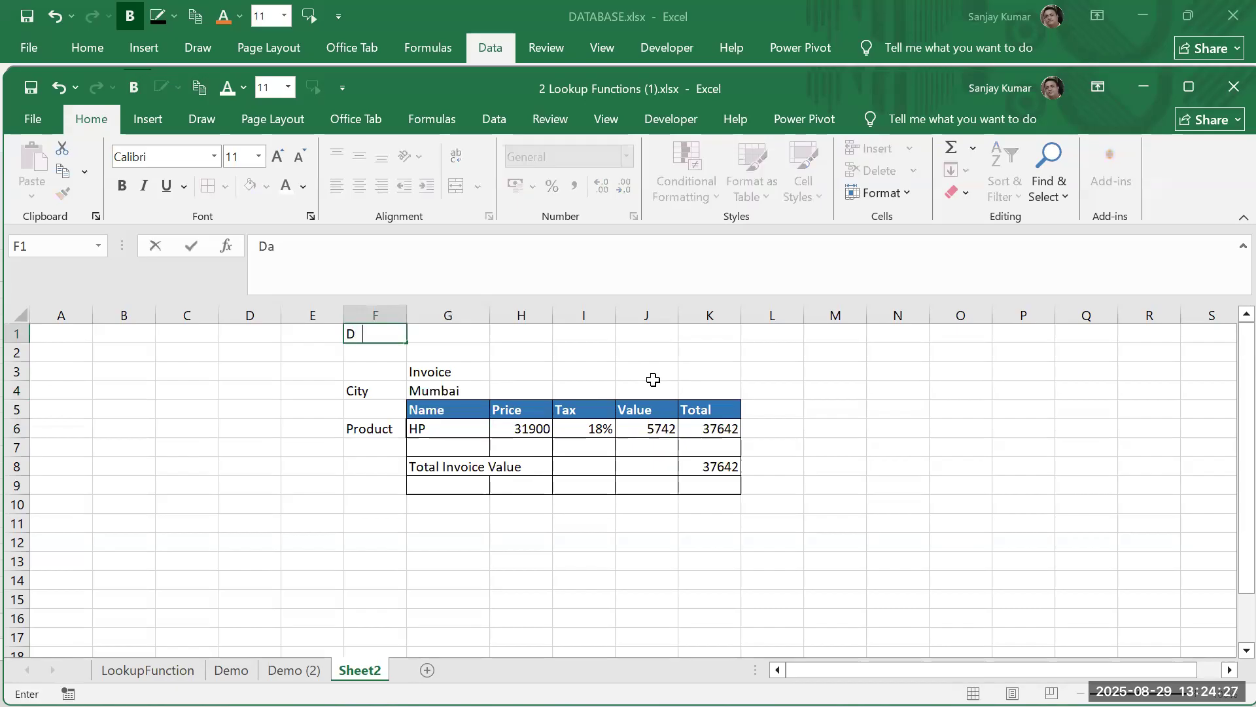
type("ta Valuidation")
key("Return")
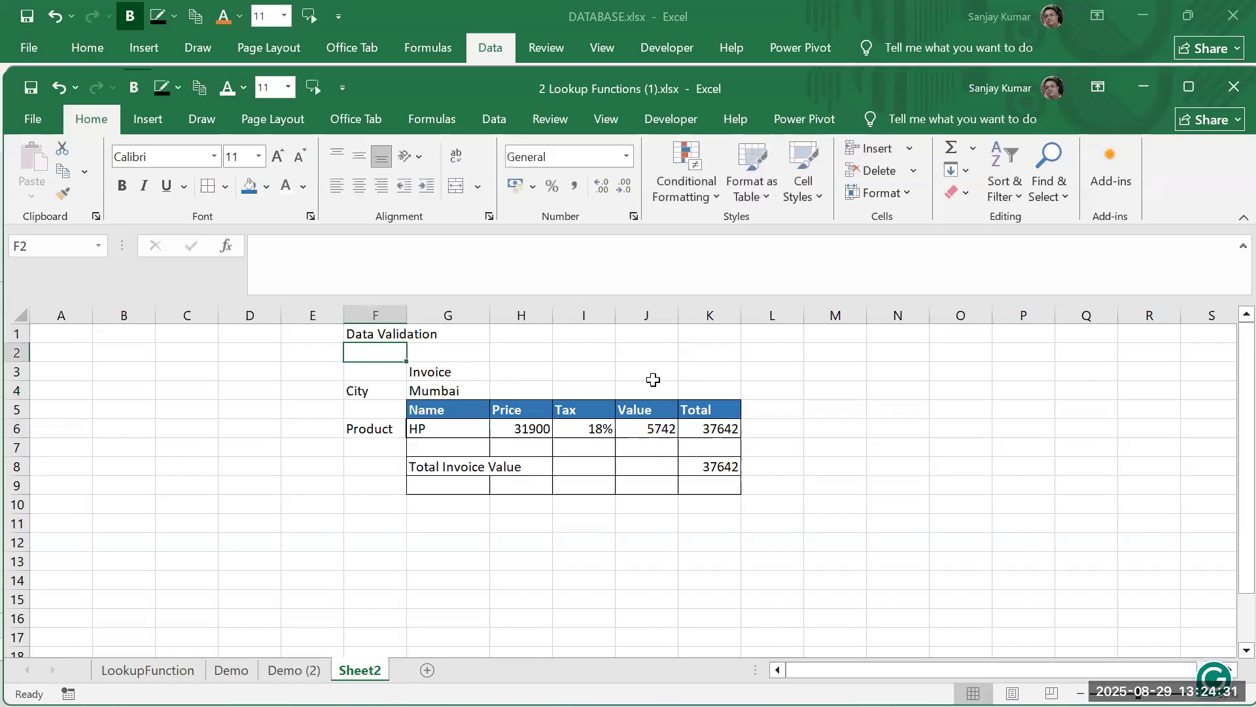
Extend the topic in A6 of the Demo (2) sheet so it reads List Validation (List)
left_click(169, 671)
left_click(231, 670)
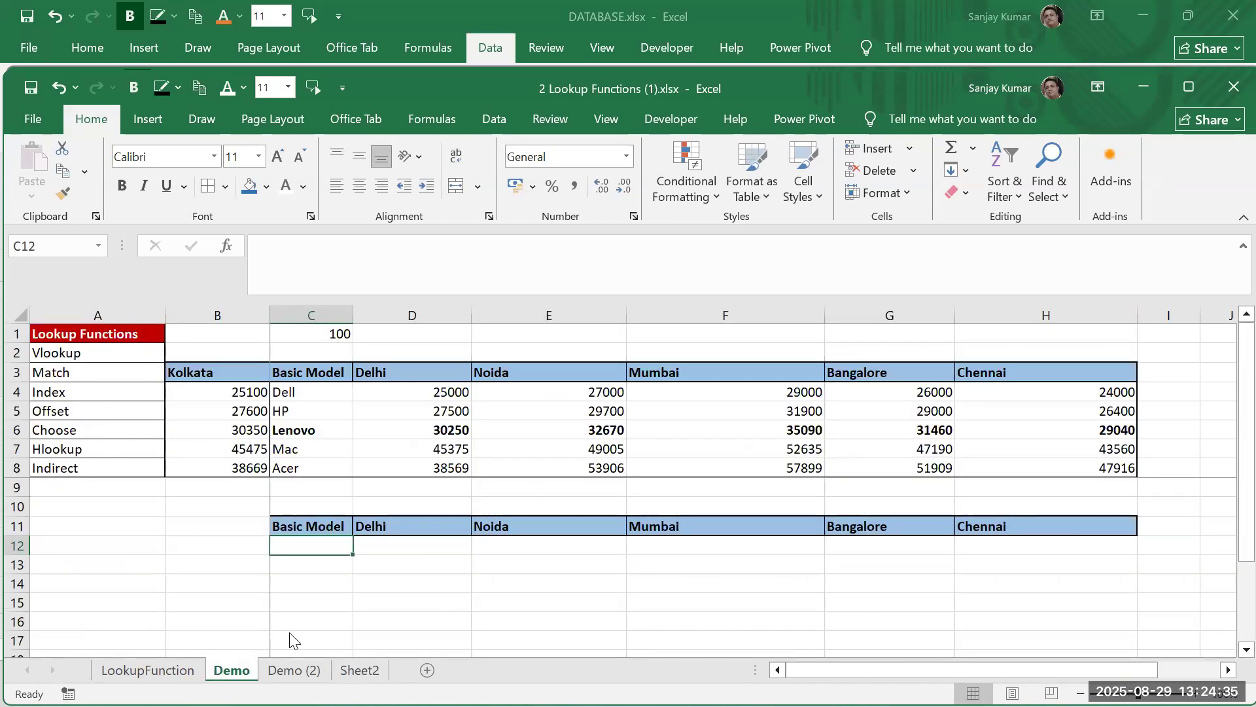
left_click(294, 670)
double_click(135, 433)
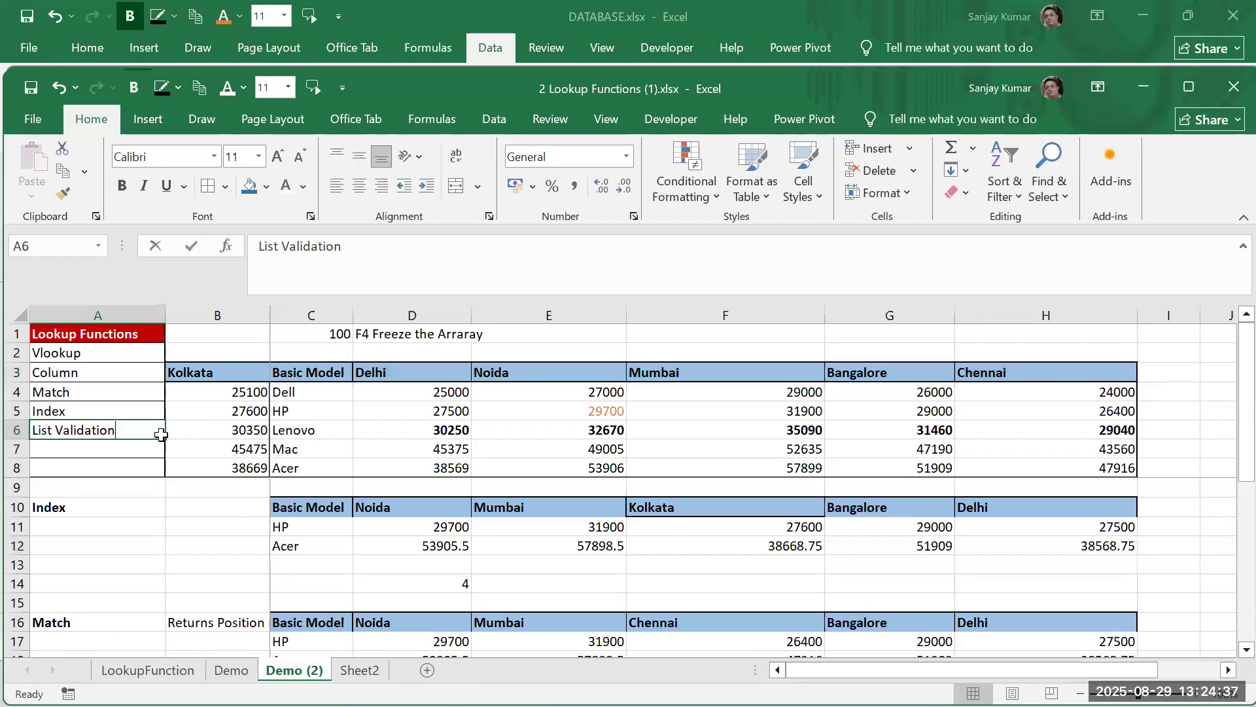
type("(L")
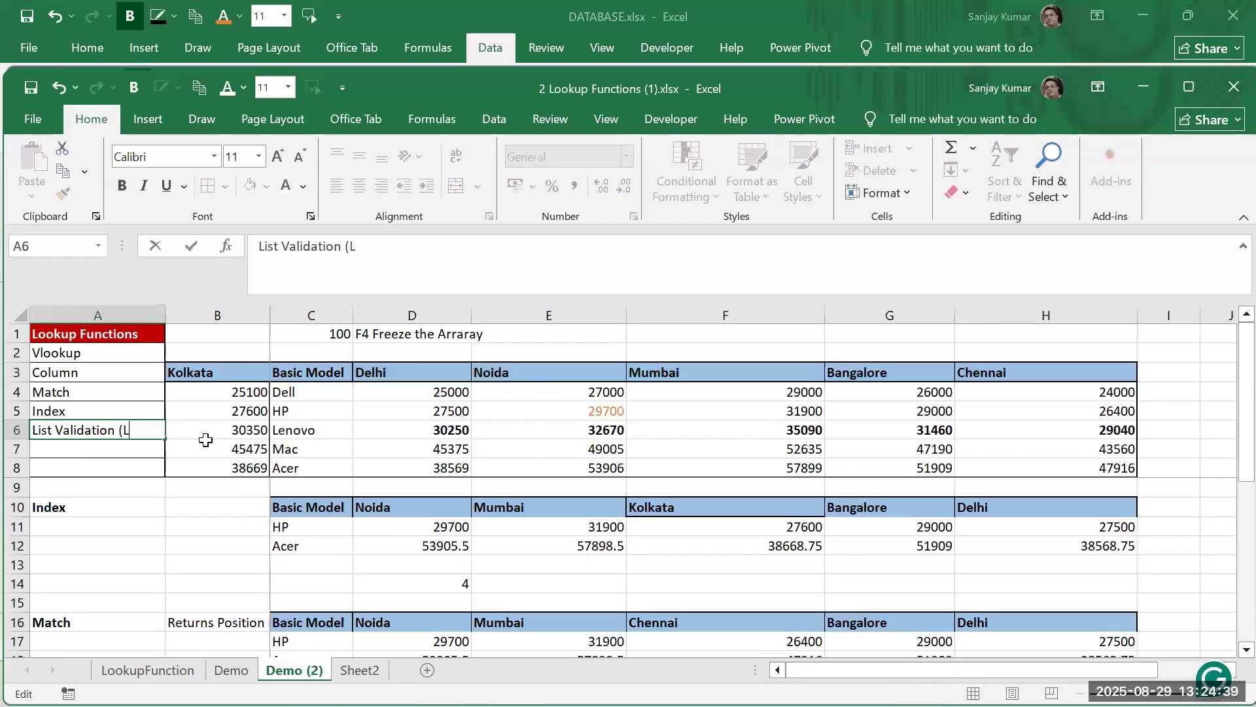
type("ist)")
key("Return")
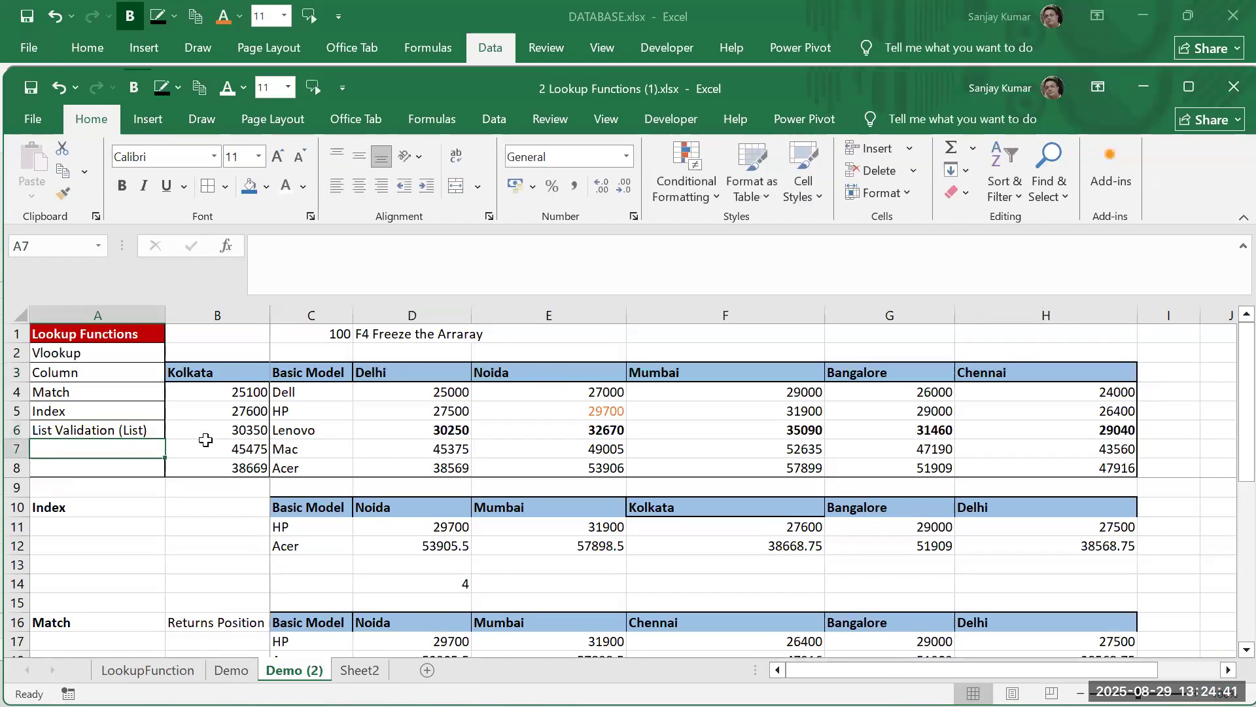
Rename the invoice worksheet Sheet2 as ValidationList
left_click(359, 670)
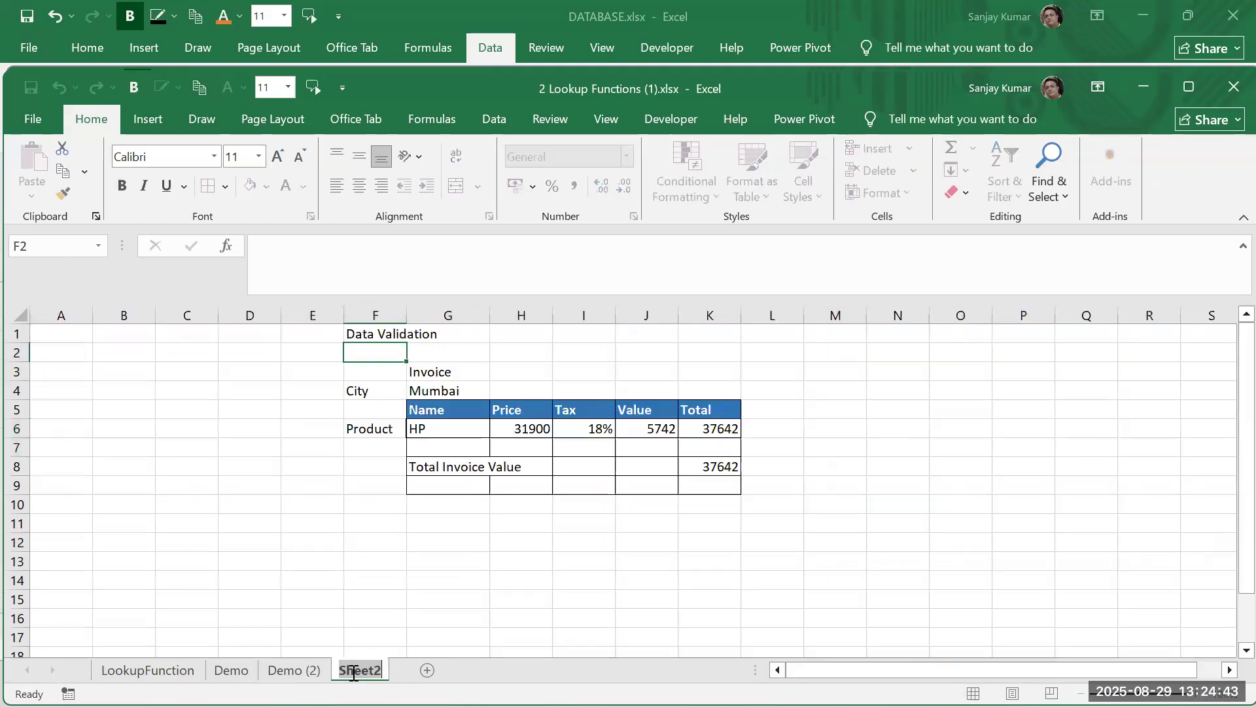
key("BackSpace")
type("V")
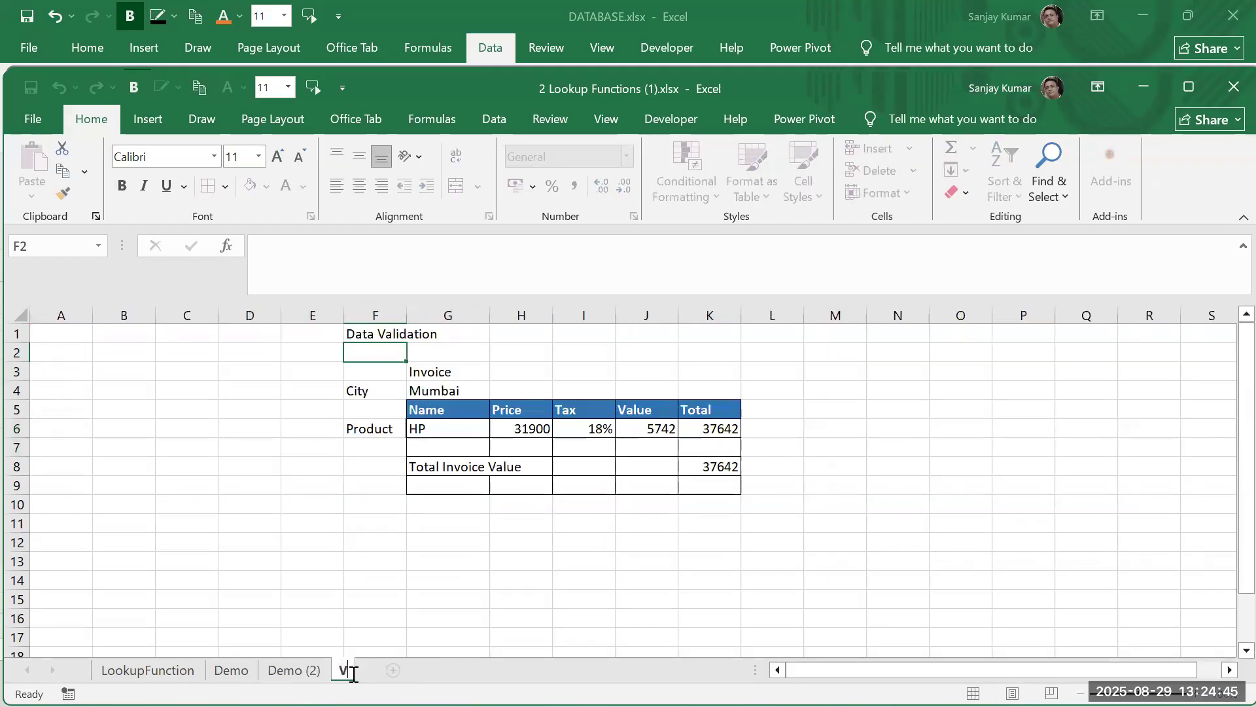
type("alidationList")
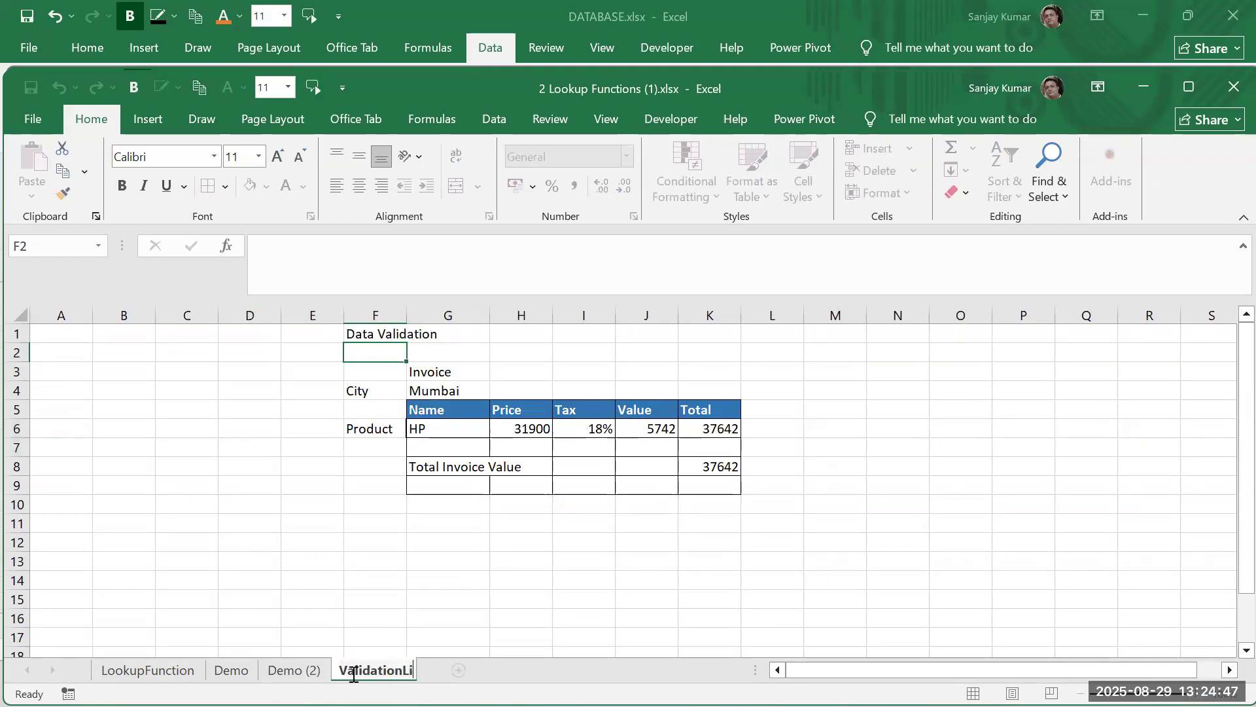
key("Return")
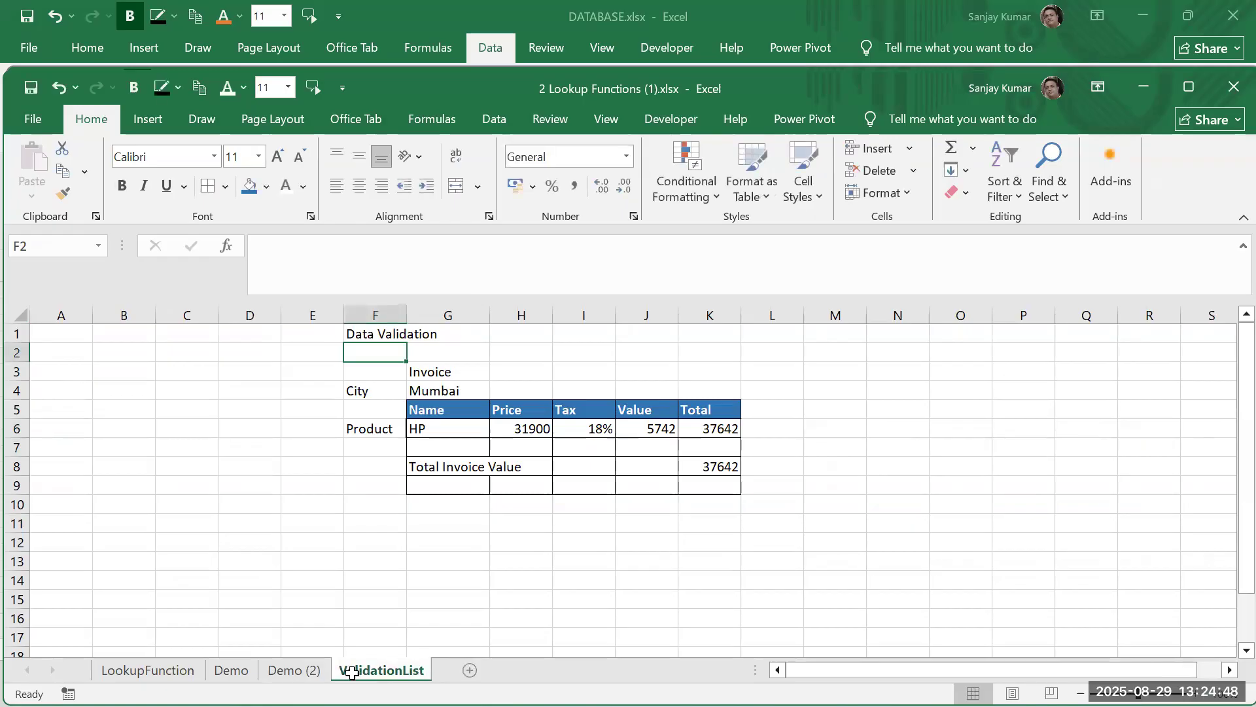
Choose Noida as the invoice city in G4 and Mac as the product in G6 from their dropdowns
left_click(455, 391)
left_click(498, 392)
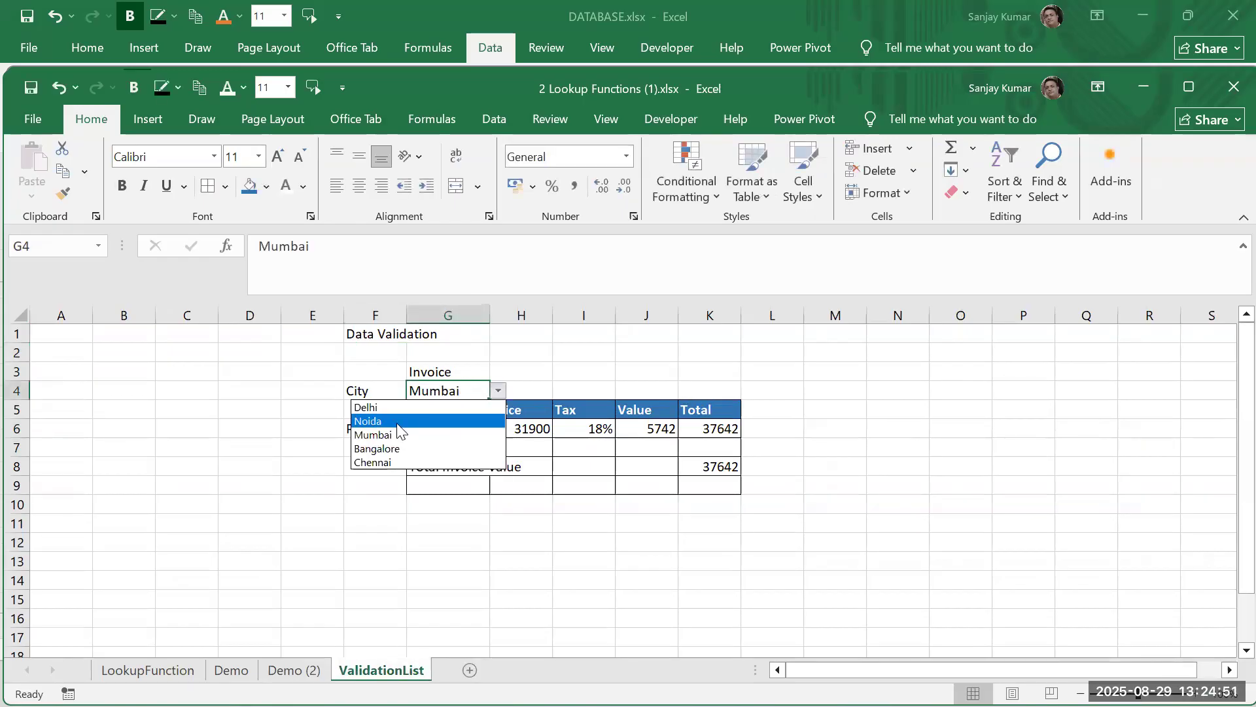
left_click(432, 421)
left_click(449, 430)
left_click(498, 428)
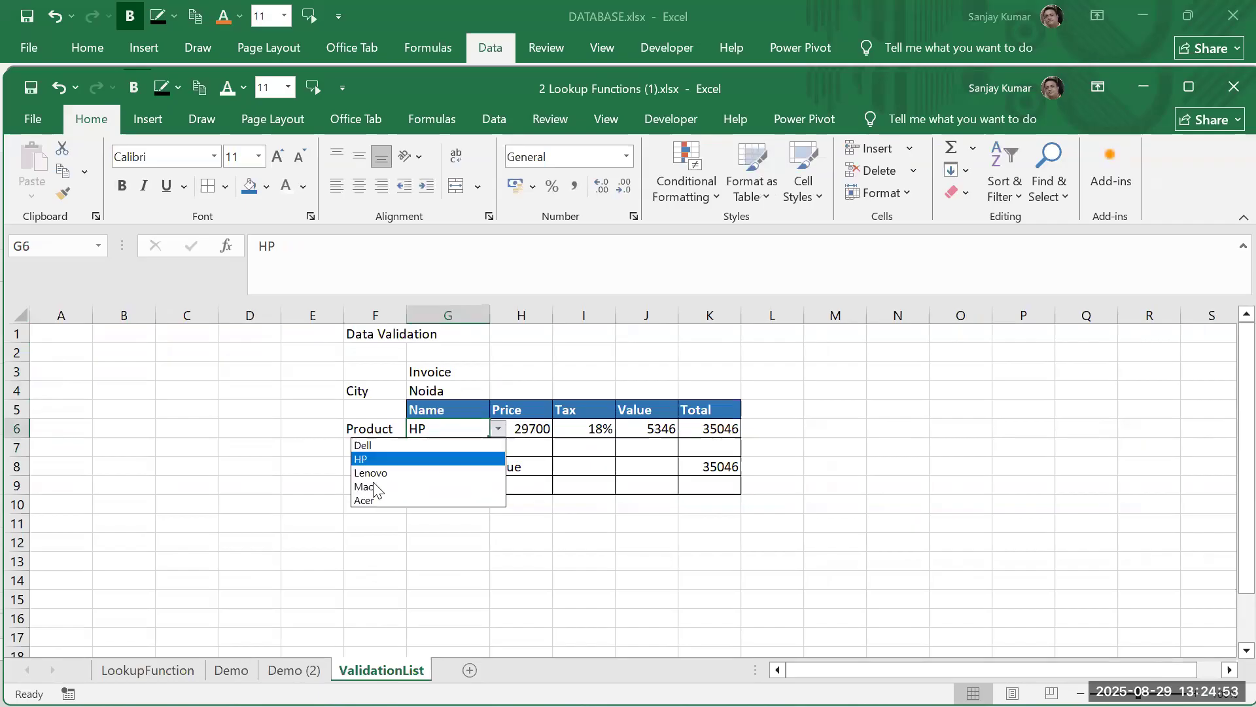
left_click(511, 488)
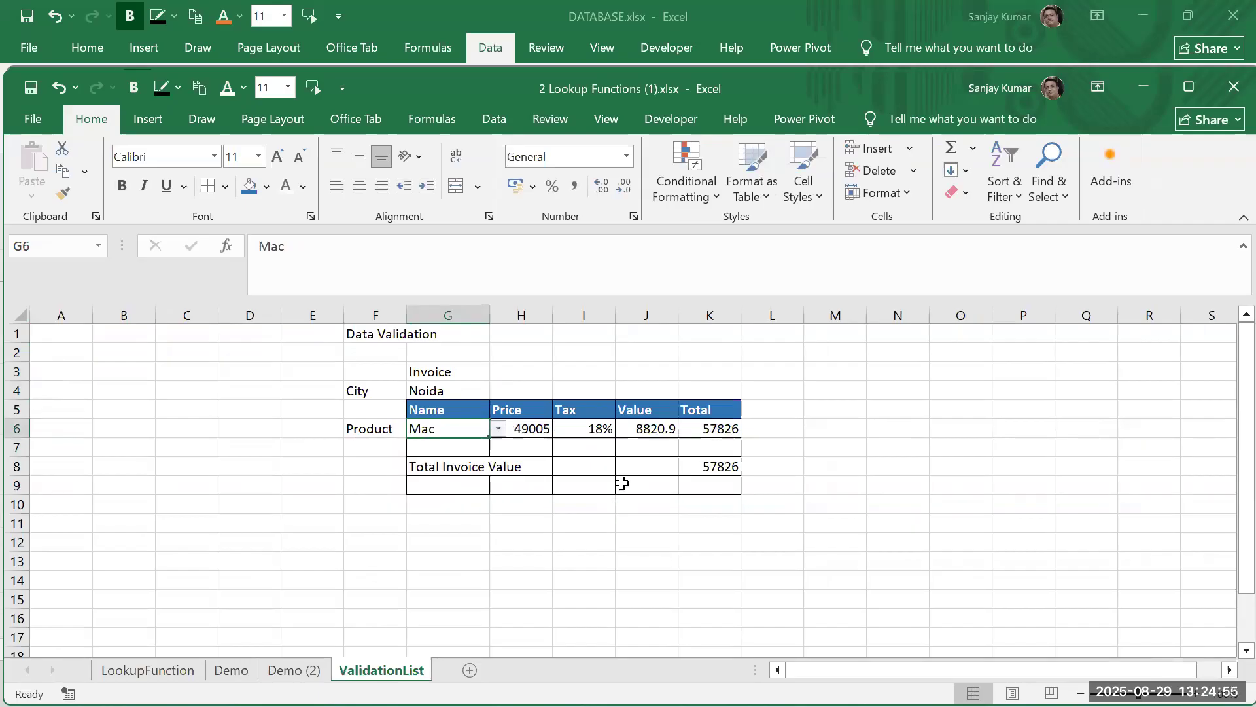
Give the Total Invoice Value row G8:K8 a light blue fill and bold text
mouse_move(435, 468)
left_mouse_down()
mouse_move(709, 481)
mouse_move(720, 468)
left_mouse_up()
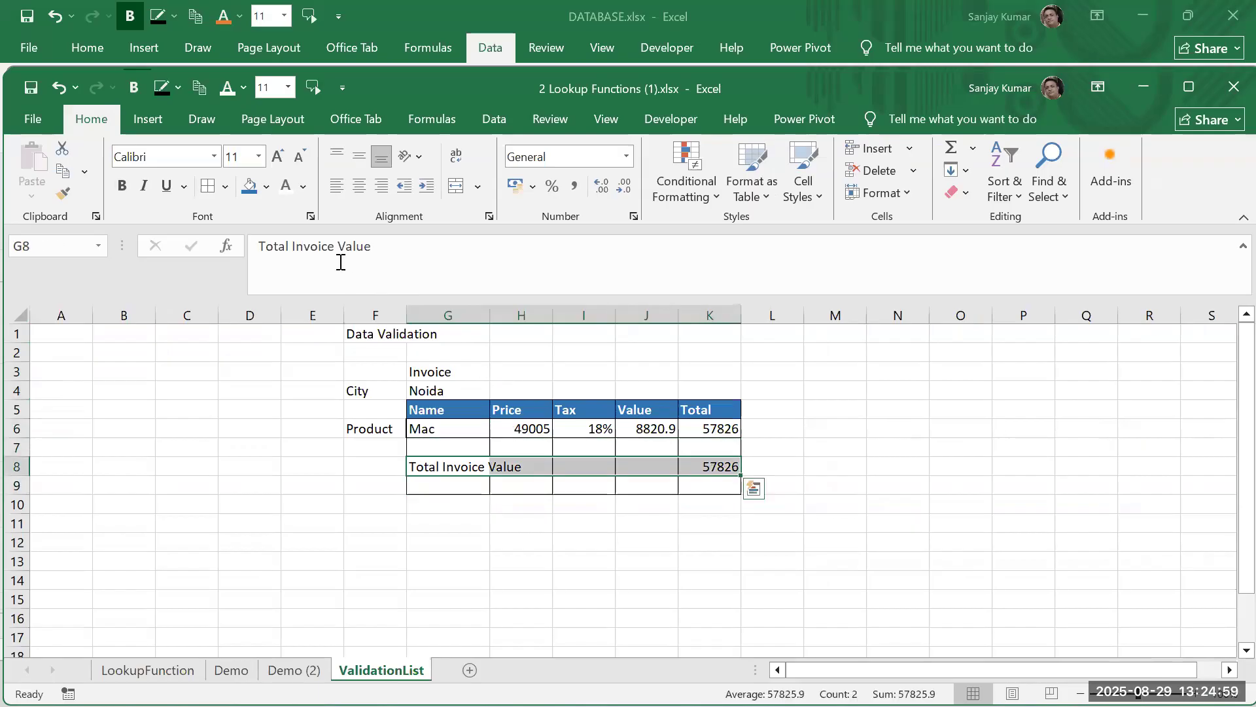
left_click(266, 186)
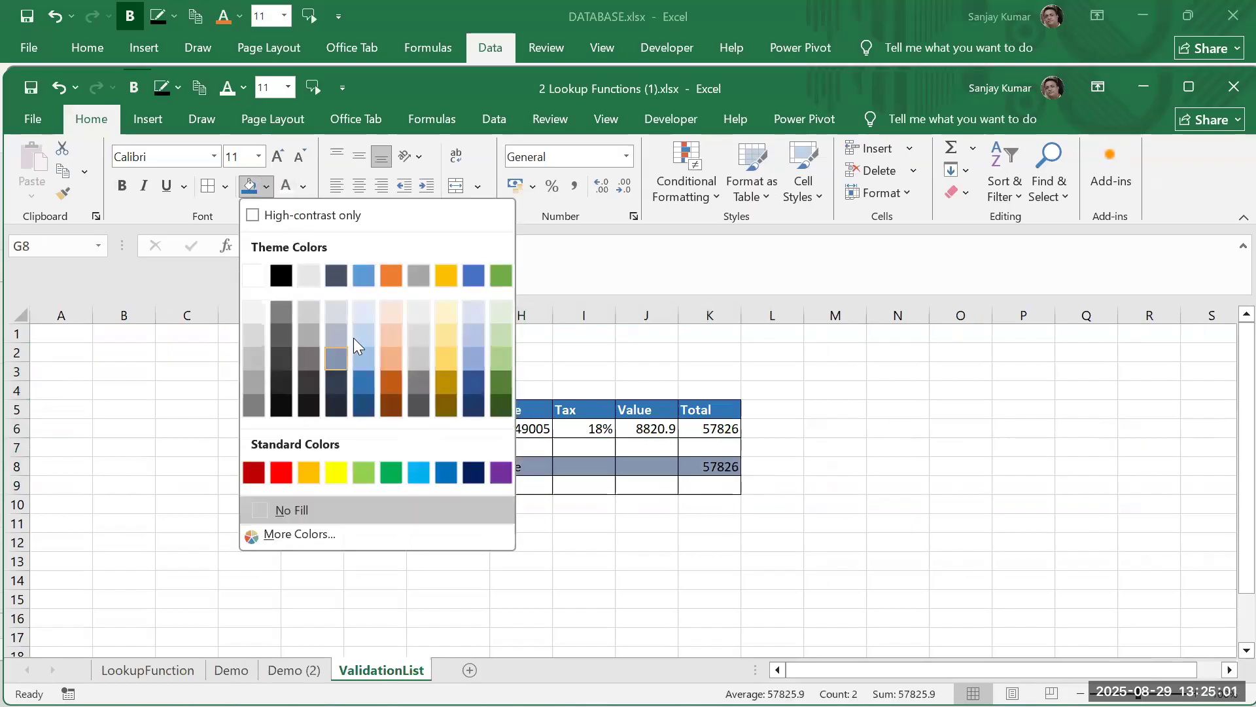
left_click(354, 338)
left_click(828, 465)
left_click_drag(449, 466, 719, 468)
key("ctrl+b")
left_click(827, 493)
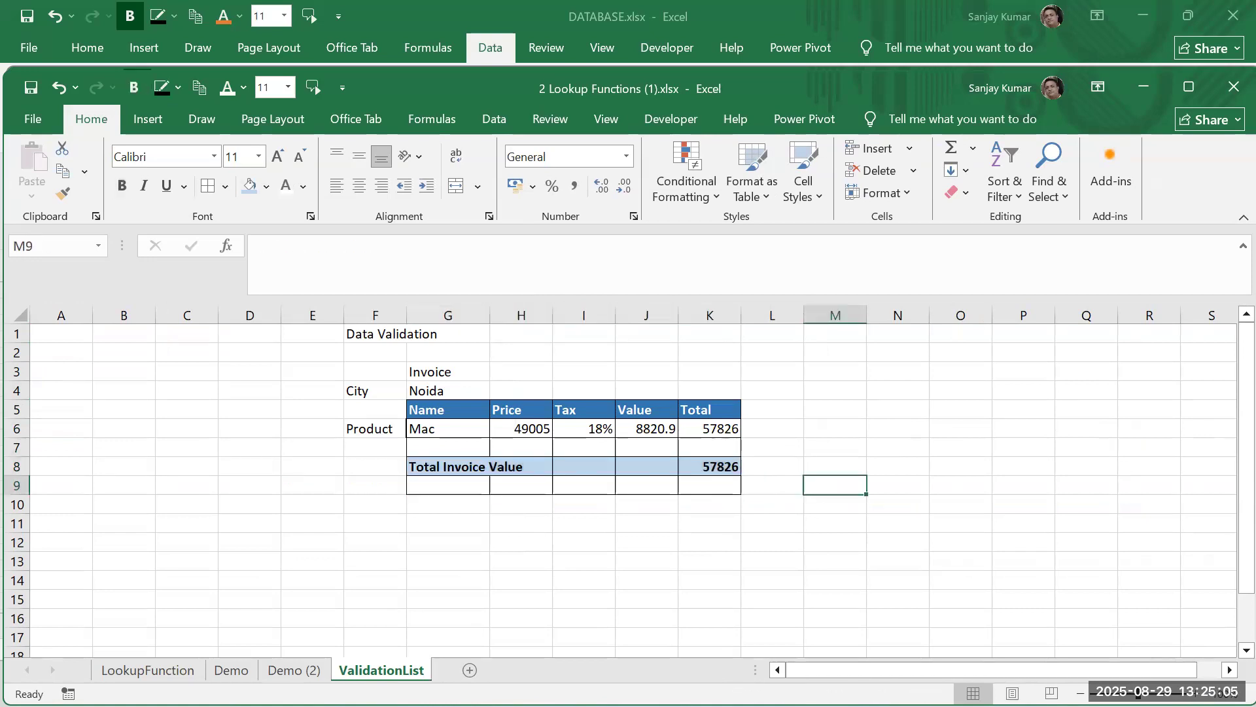
Review the covered lookup topics listed in A2:A6 of the Demo (2) sheet
left_click(315, 668)
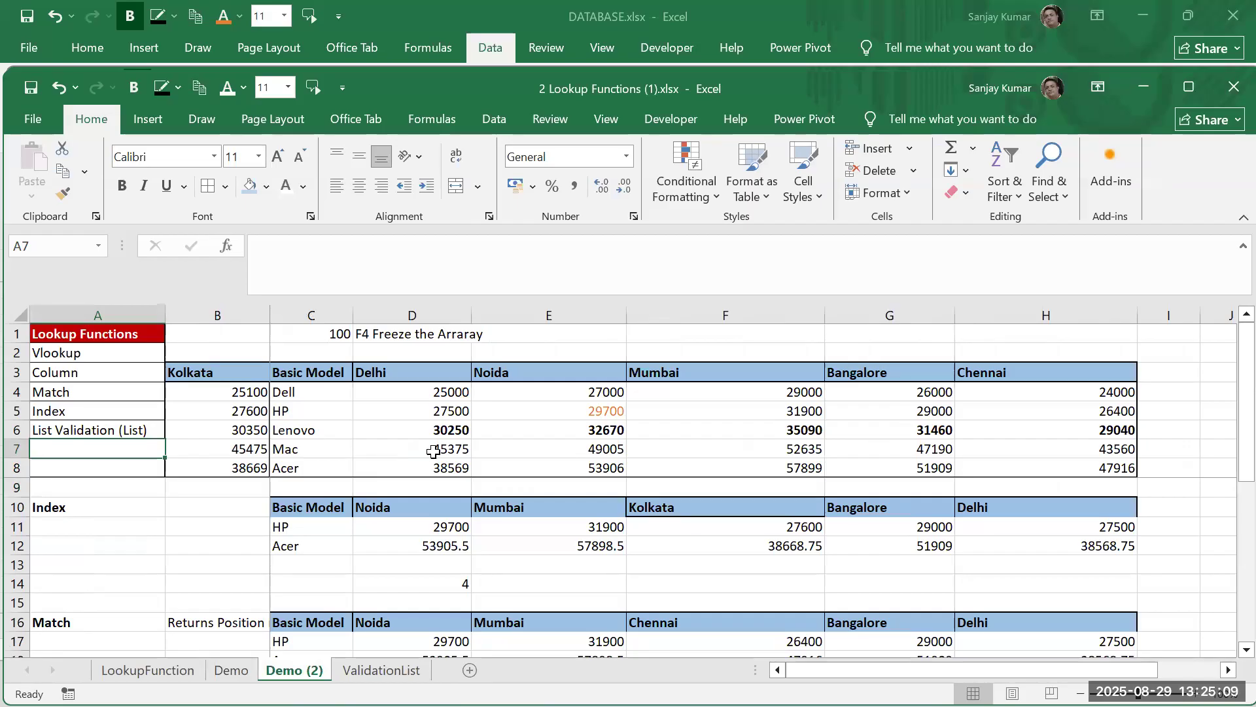
left_click(94, 349)
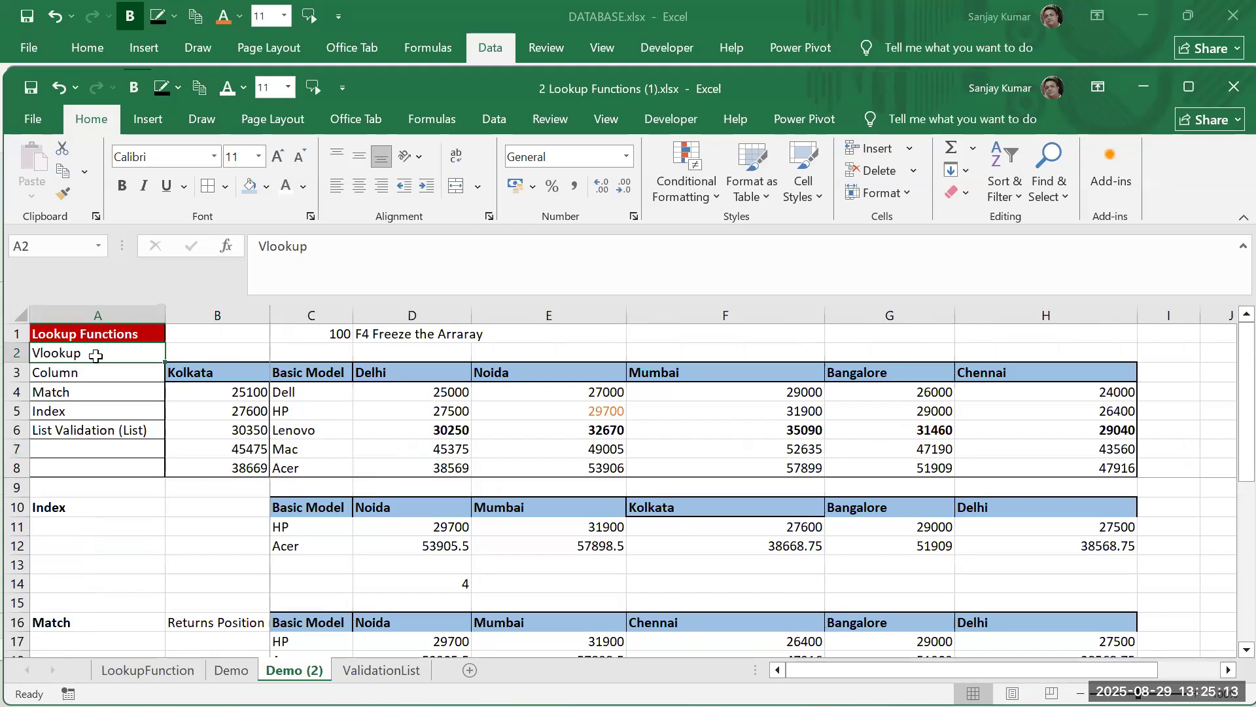
double_click(86, 373)
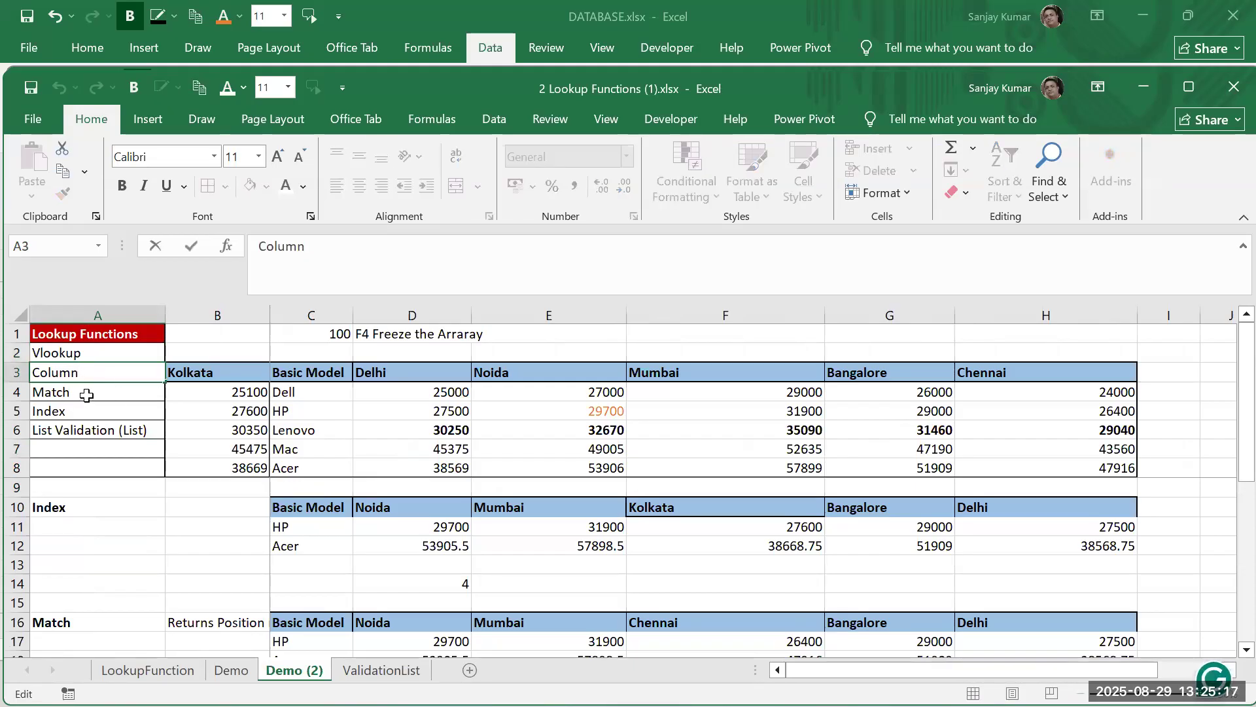
left_click(86, 395)
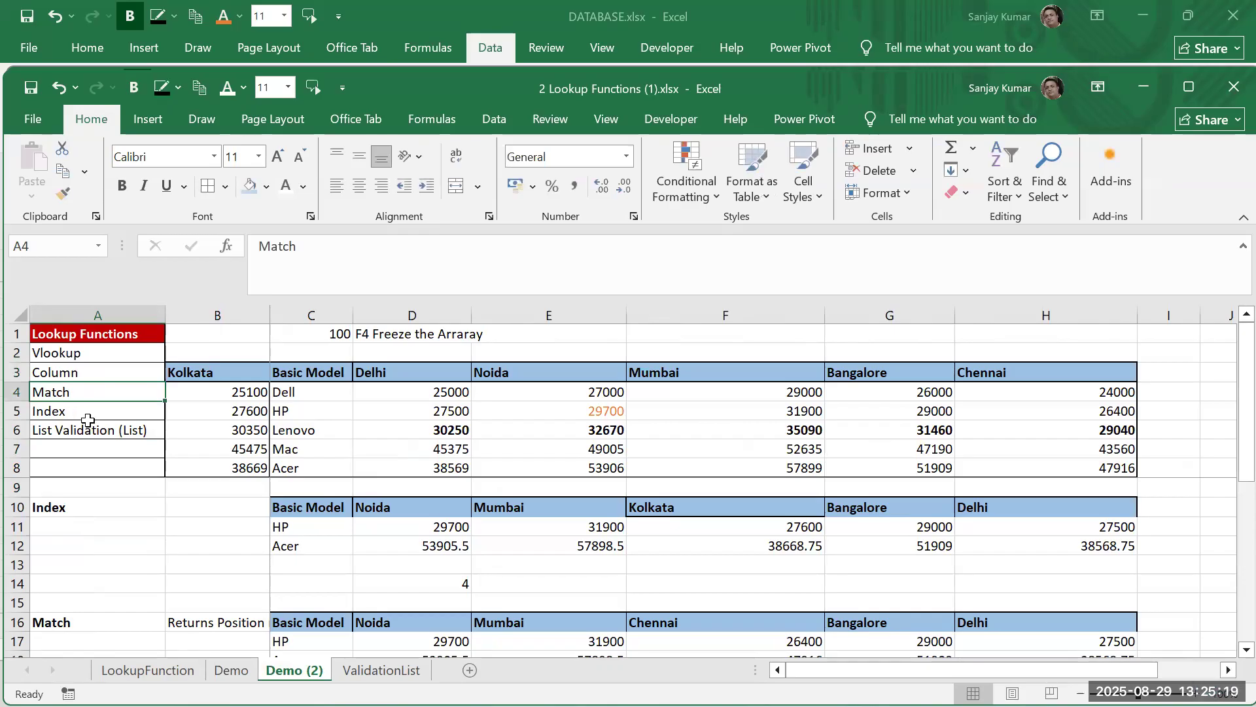
left_click(87, 418)
mouse_move(118, 413)
left_mouse_down()
mouse_move(112, 451)
mouse_move(108, 435)
left_mouse_up()
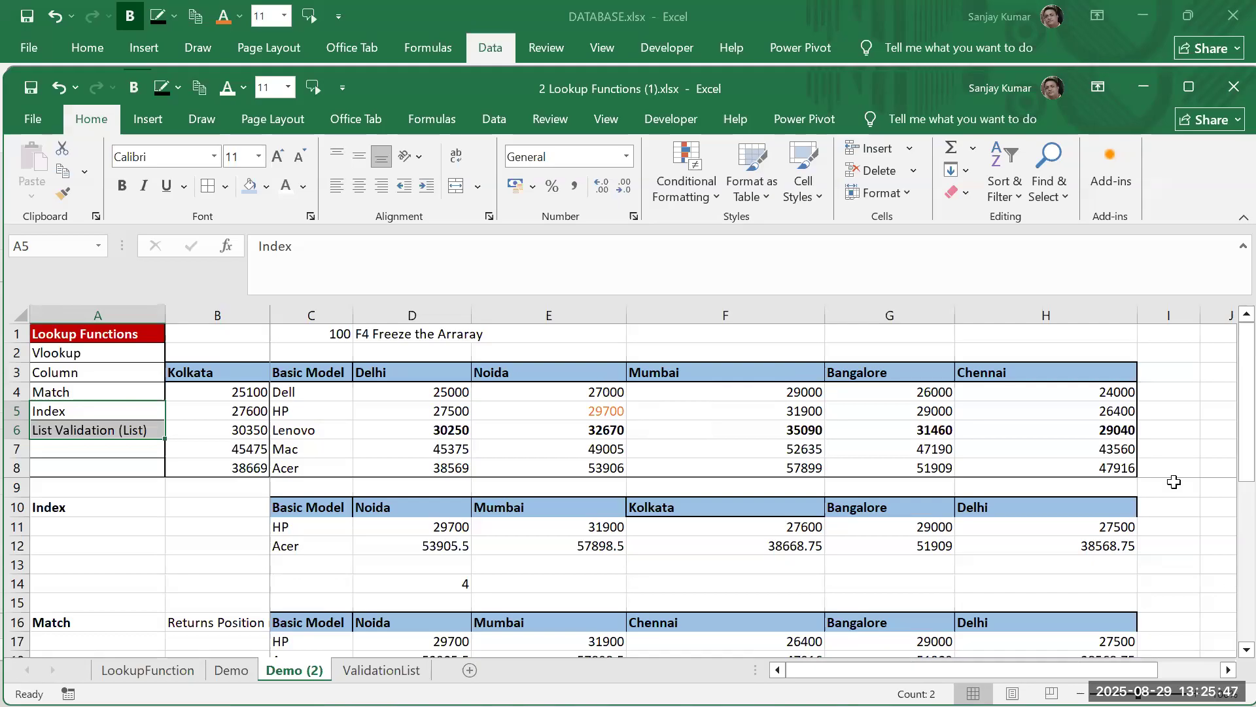
Examine the CHOOSE function's description and purpose in row 5 of the LookupFunction sheet
left_click(147, 673)
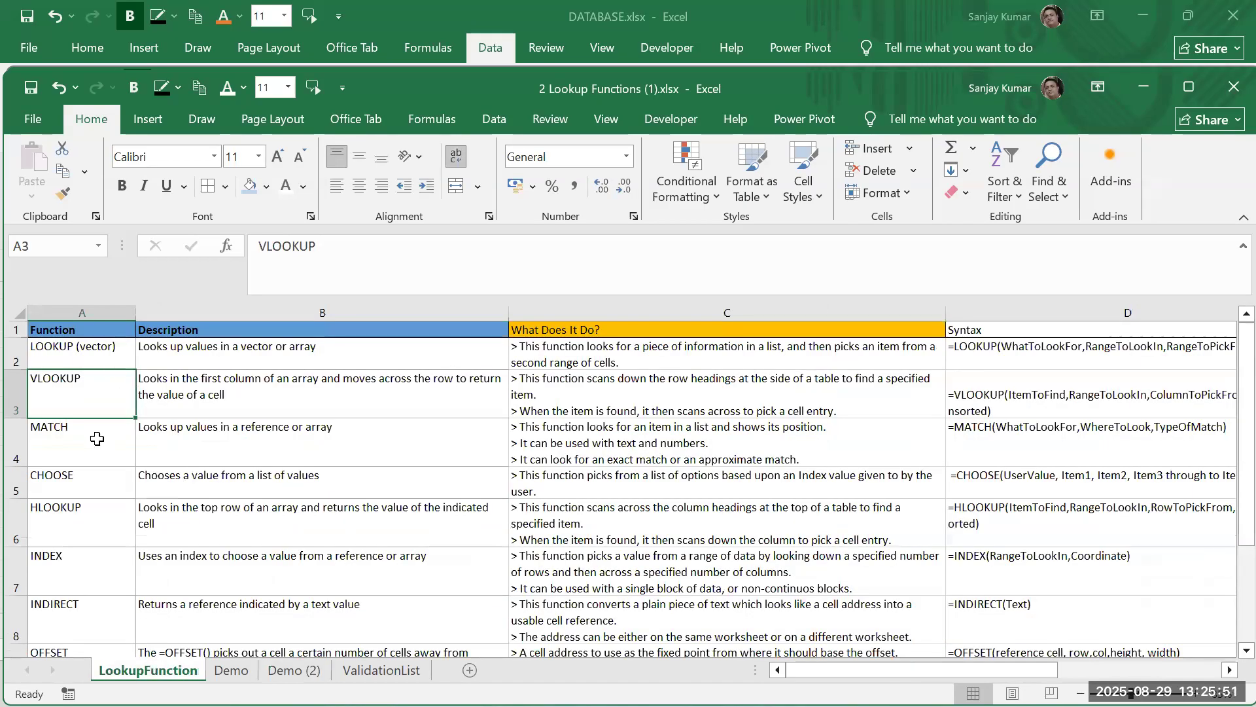
left_click(89, 442)
left_click(88, 471)
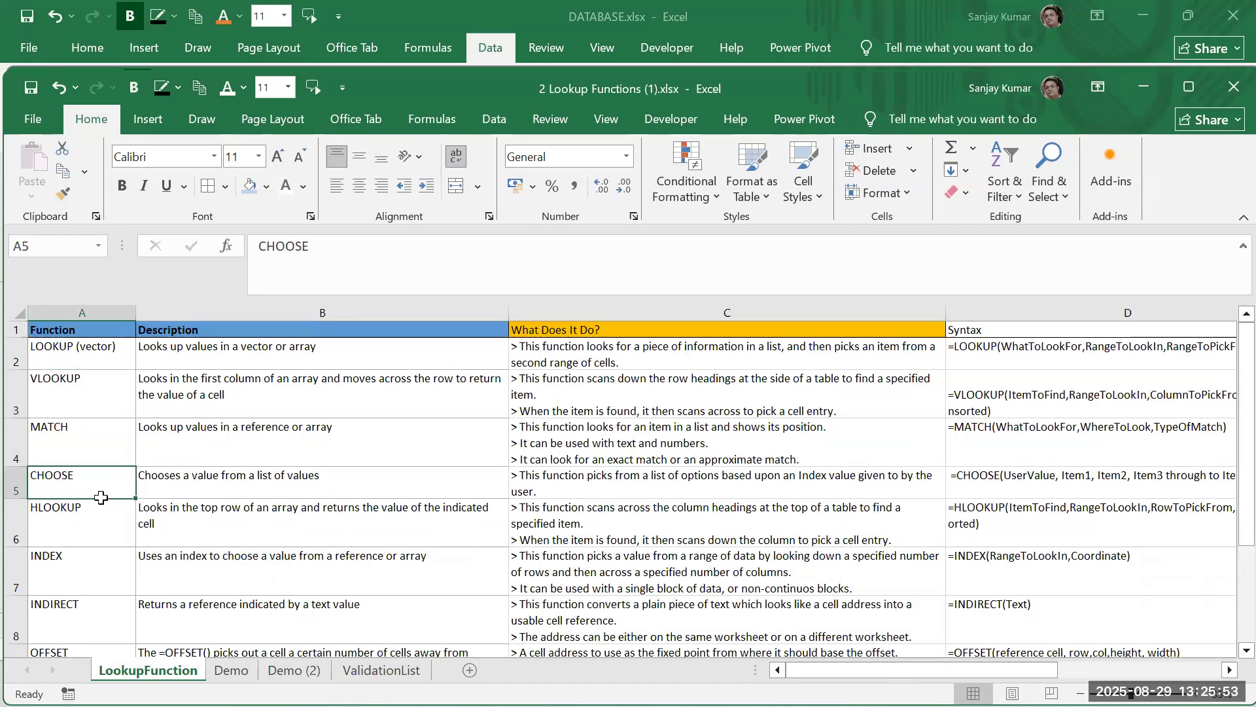
left_click_drag(63, 474, 686, 479)
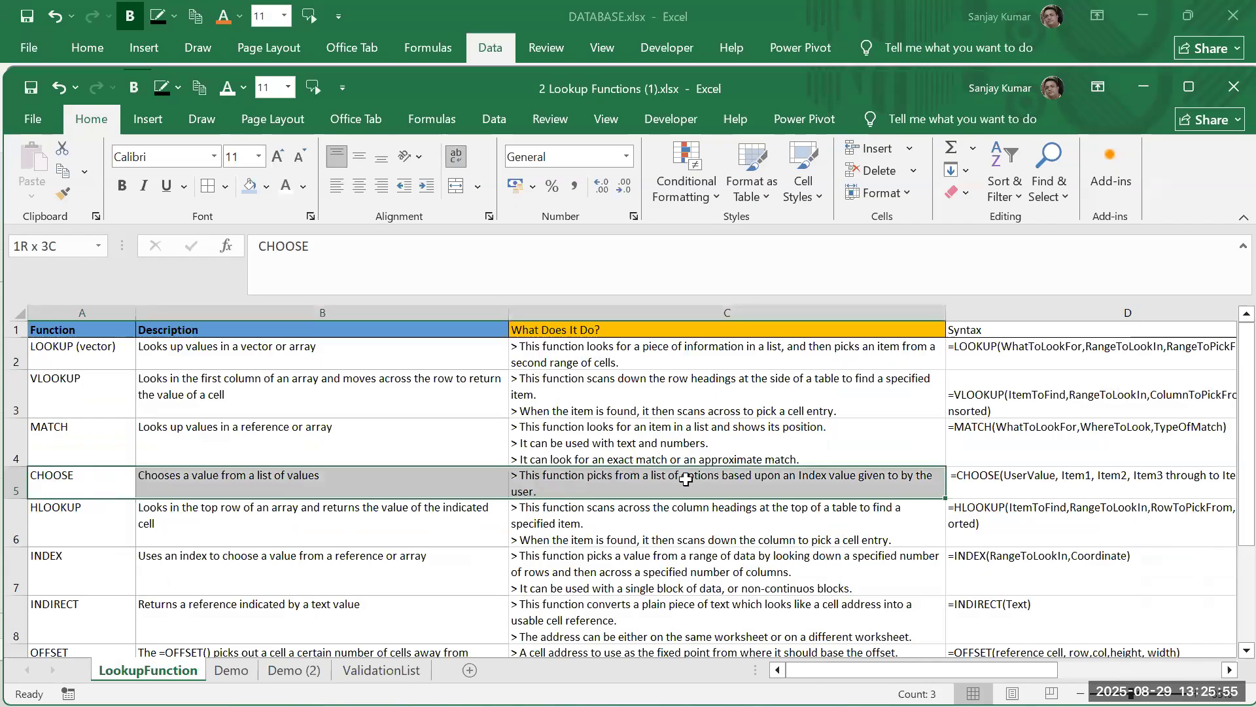
Go through the HLOOKUP, INDEX, INDIRECT and OFFSET entries in A6:A9 of the LookupFunction sheet
left_click(92, 521)
scroll(101, 544, "down", 1)
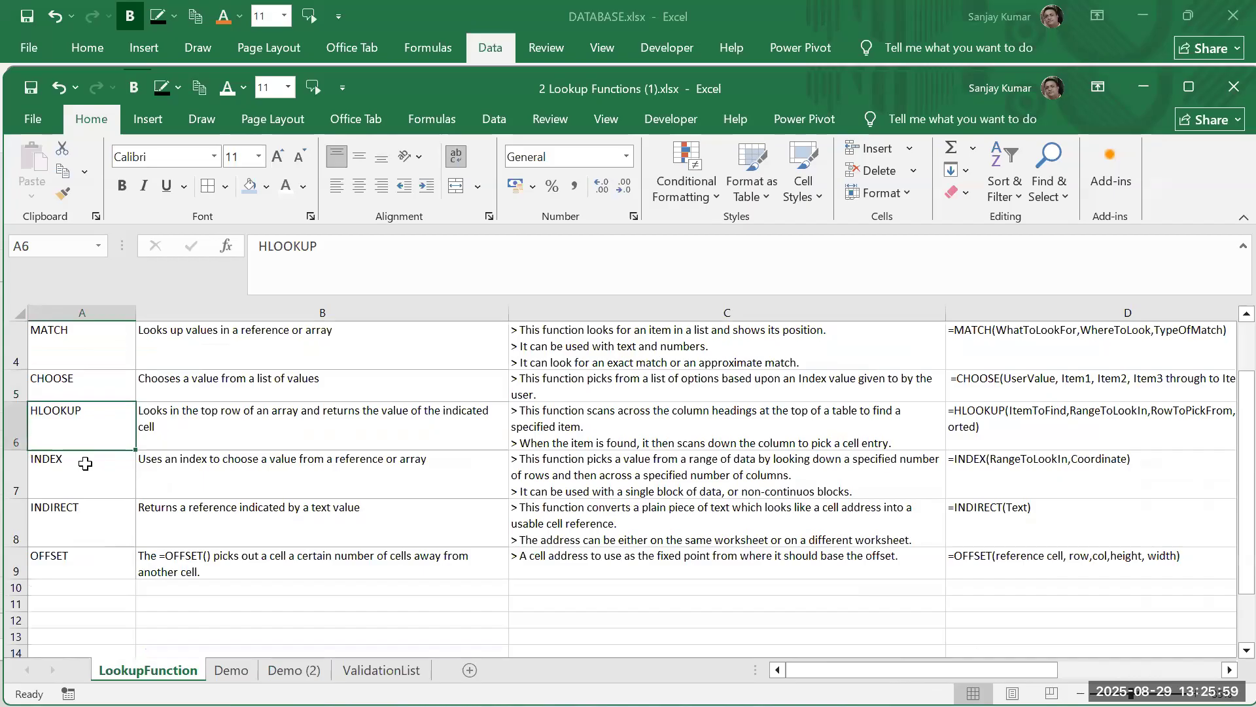
left_click(85, 466)
left_click(87, 508)
left_click(70, 562)
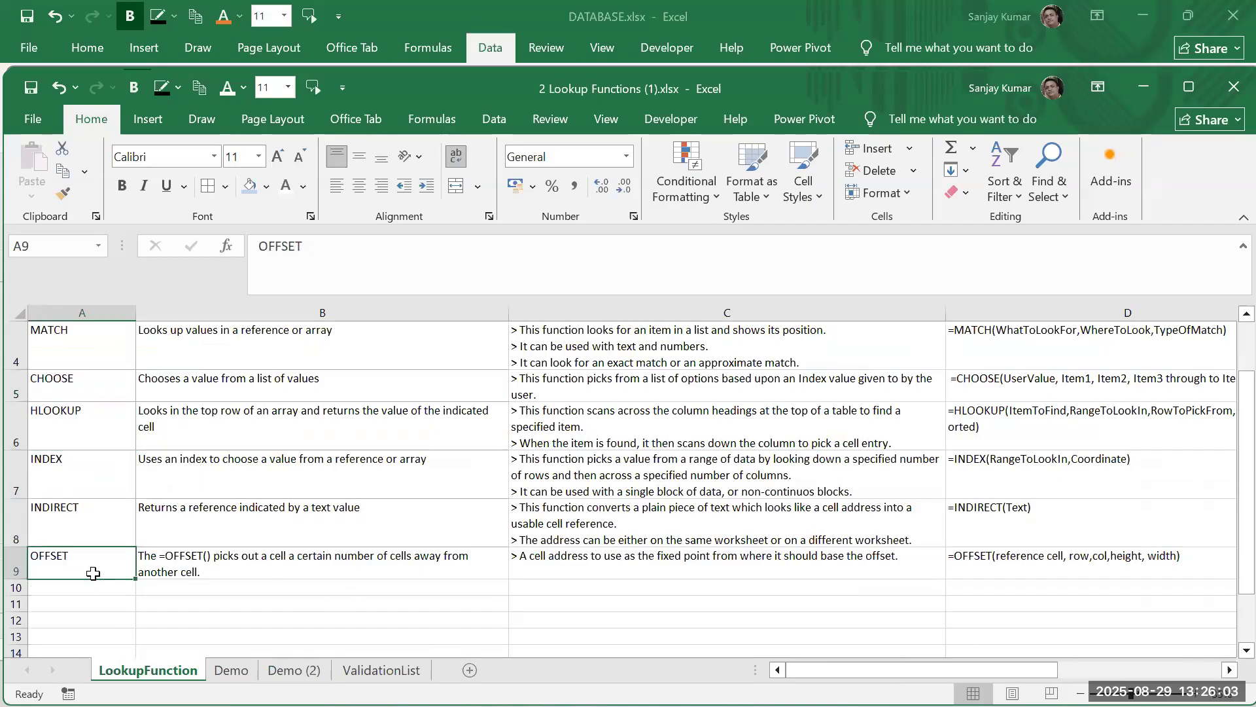
Select the complete list of function names in A2:A9 and review it from LOOKUP to OFFSET
scroll(90, 576, "up", 1)
left_click_drag(86, 359, 68, 577)
scroll(94, 491, "down", 3)
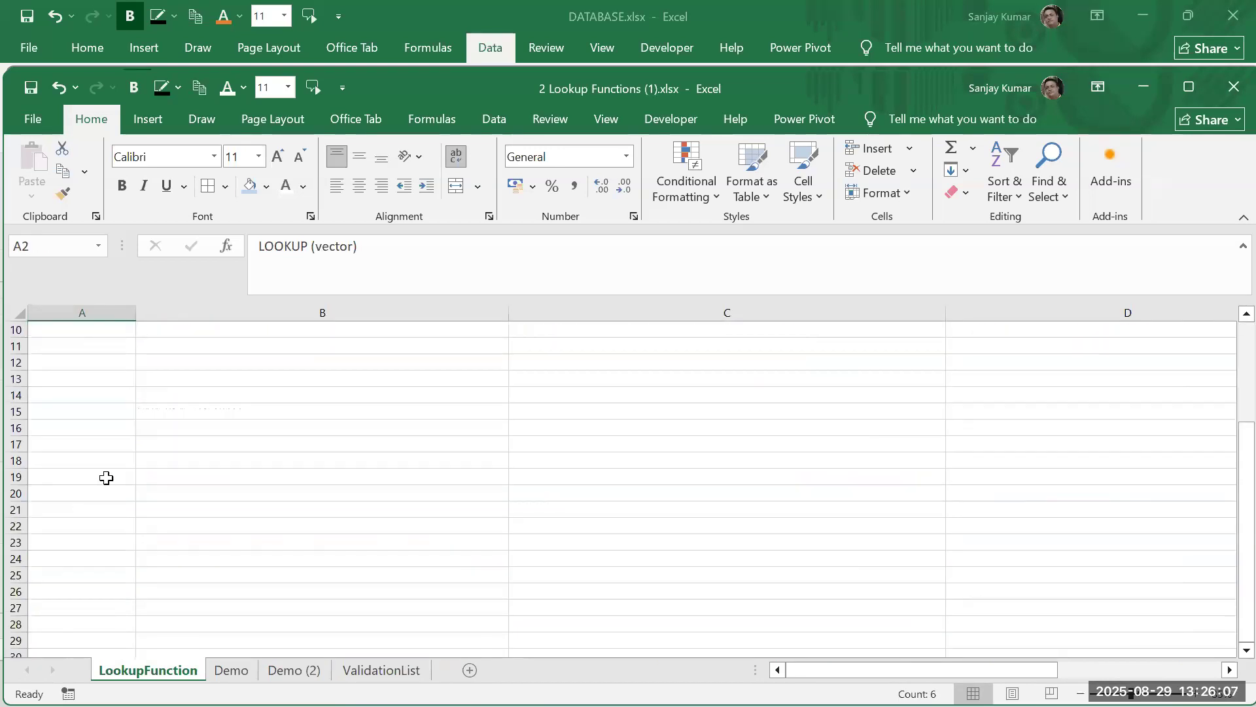
scroll(106, 479, "up", 2)
left_click(87, 556, "shift")
scroll(170, 555, "up", 1)
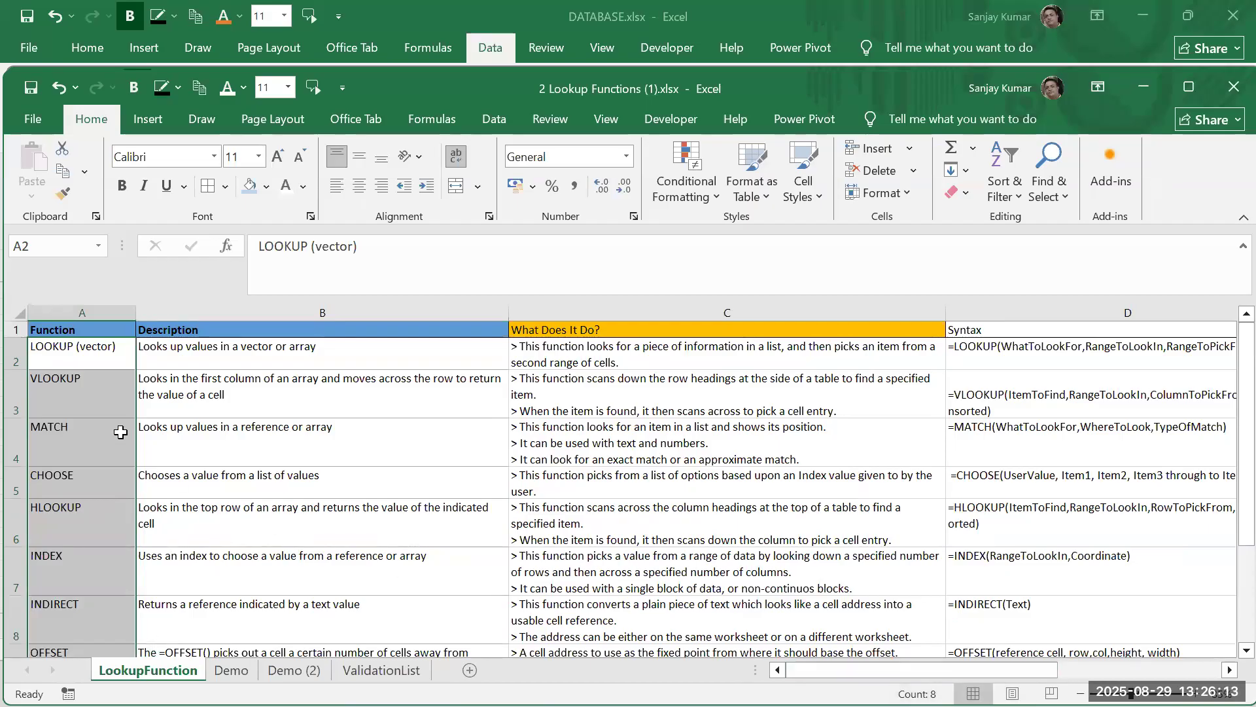
scroll(121, 432, "down", 1)
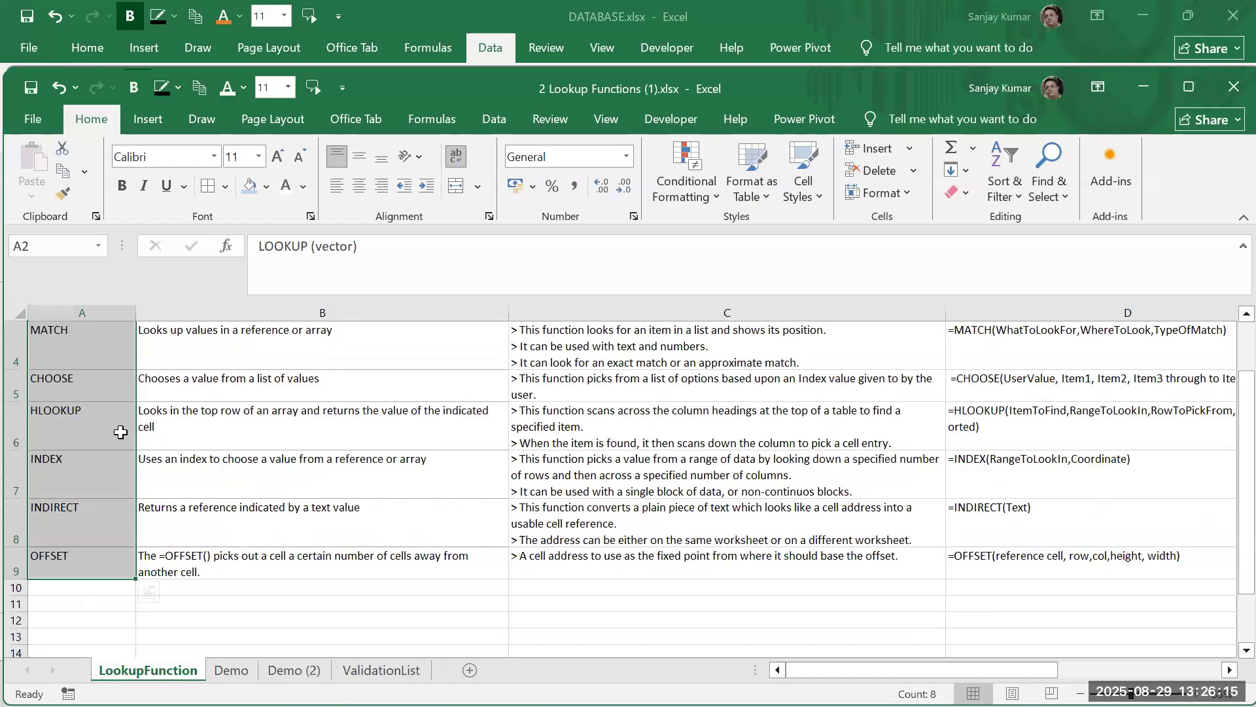
scroll(120, 432, "up", 1)
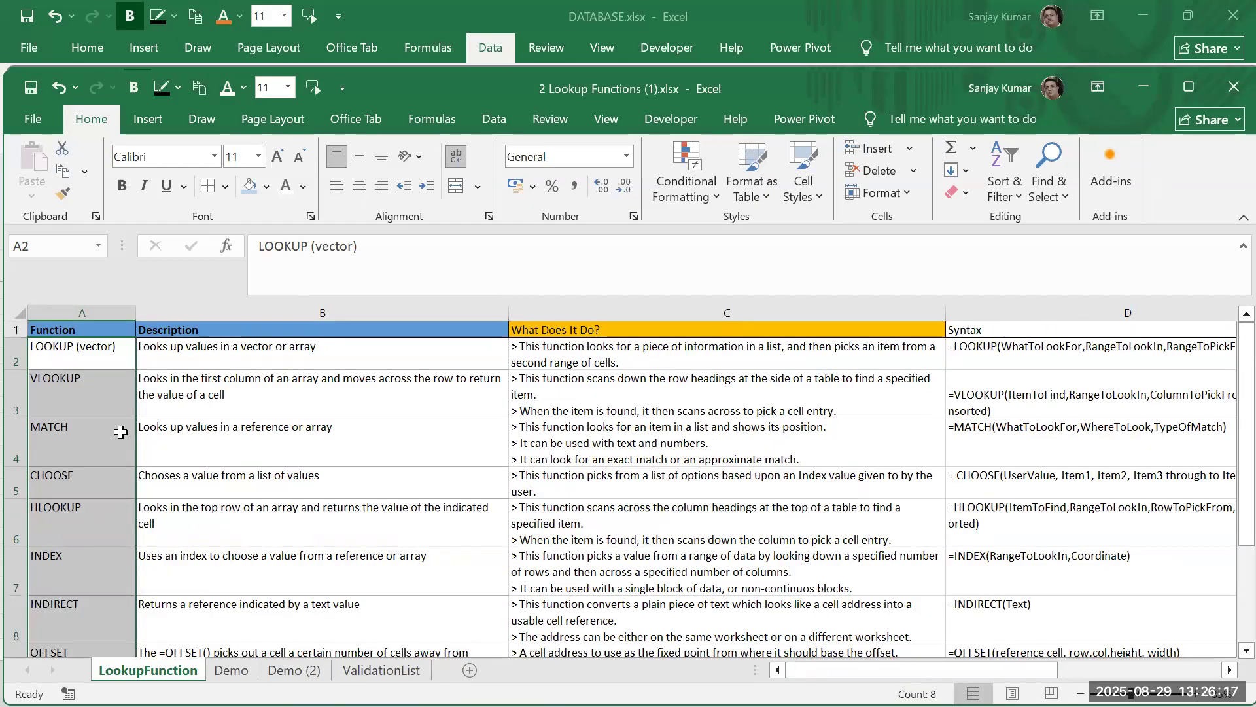
Review the covered topics from Vlookup to List Validation in A2:A6 of the Demo (2) sheet
left_click(294, 670)
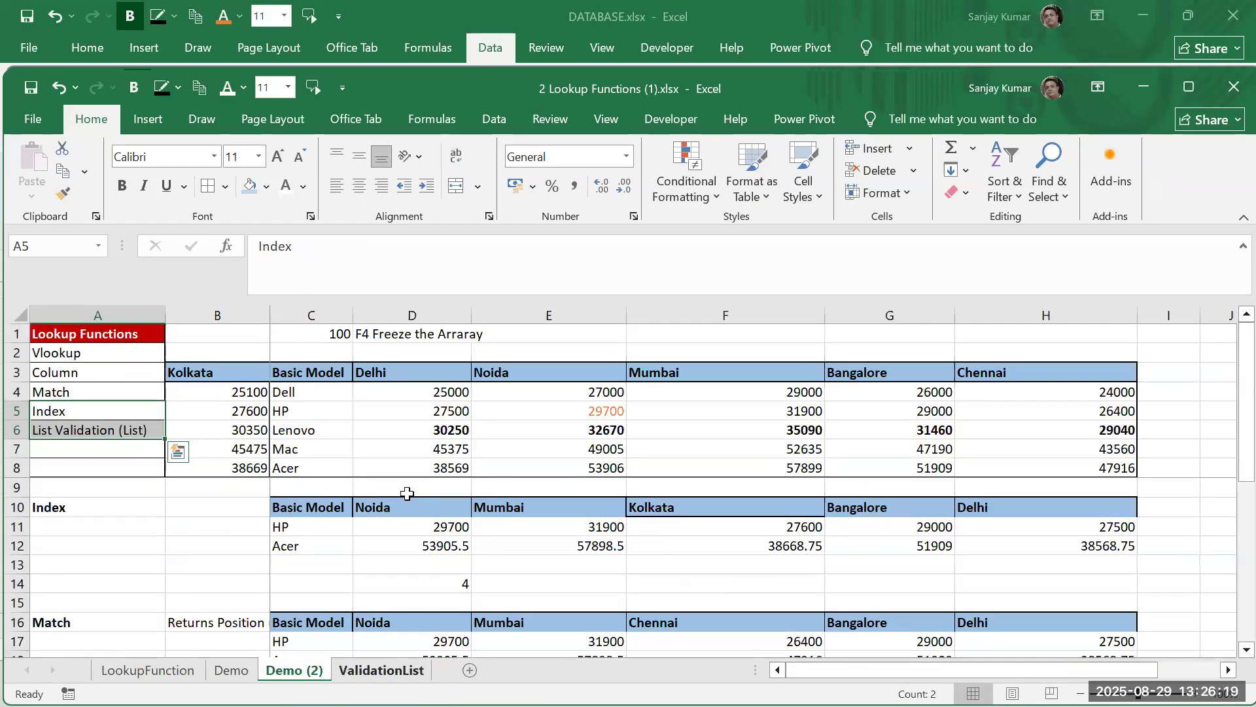
left_click_drag(93, 356, 92, 429)
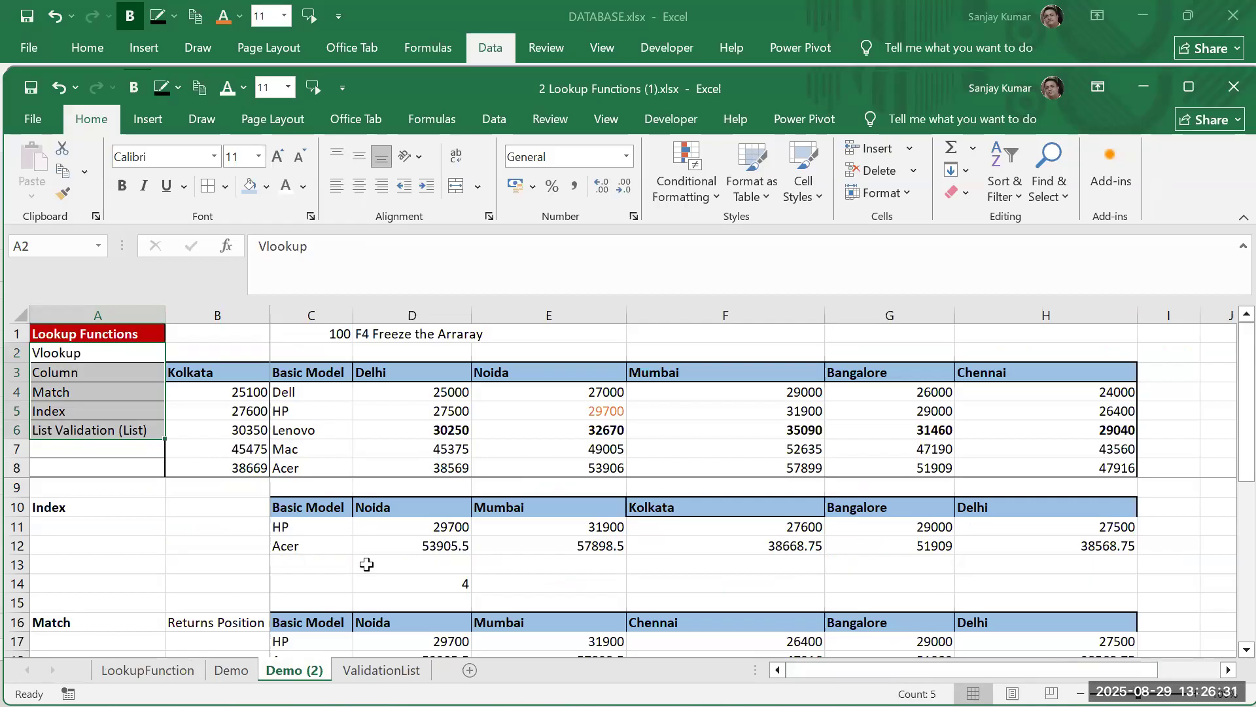
left_click(86, 356)
left_click_drag(79, 403, 77, 429)
Return to the LookupFunction sheet, review the function names again and examine the OFFSET entry in row 9
left_click(160, 669)
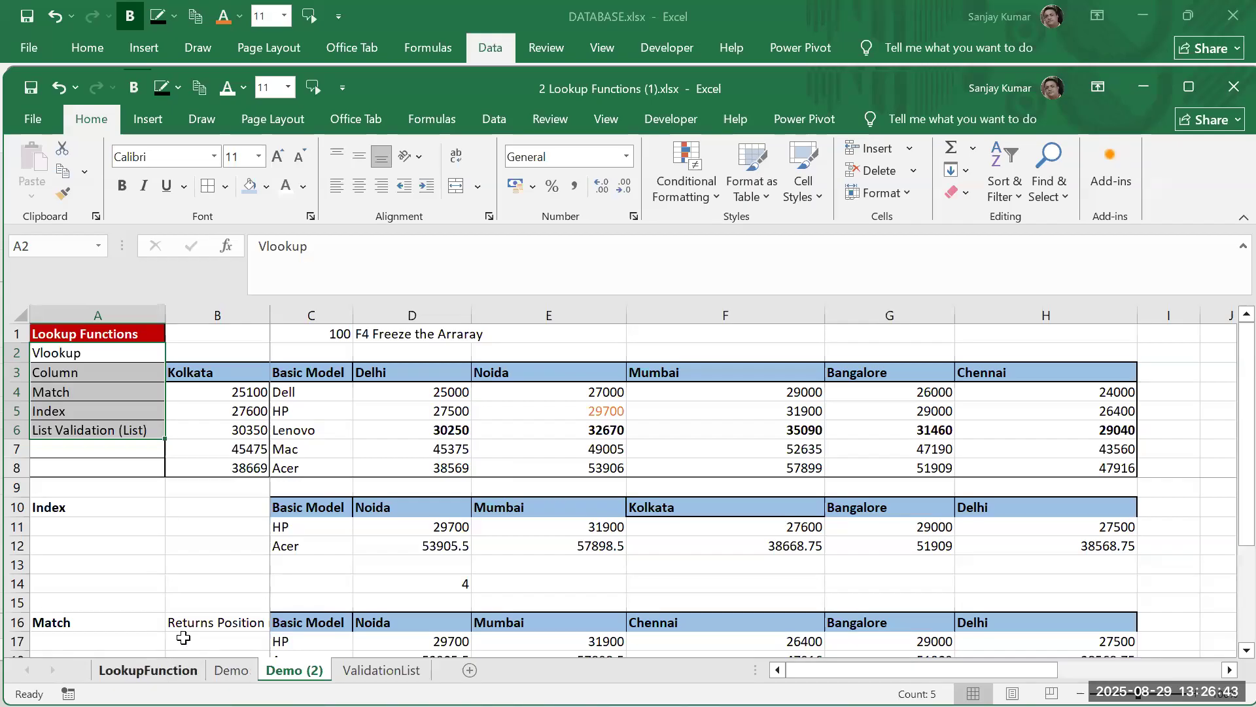
left_click_drag(99, 357, 57, 641)
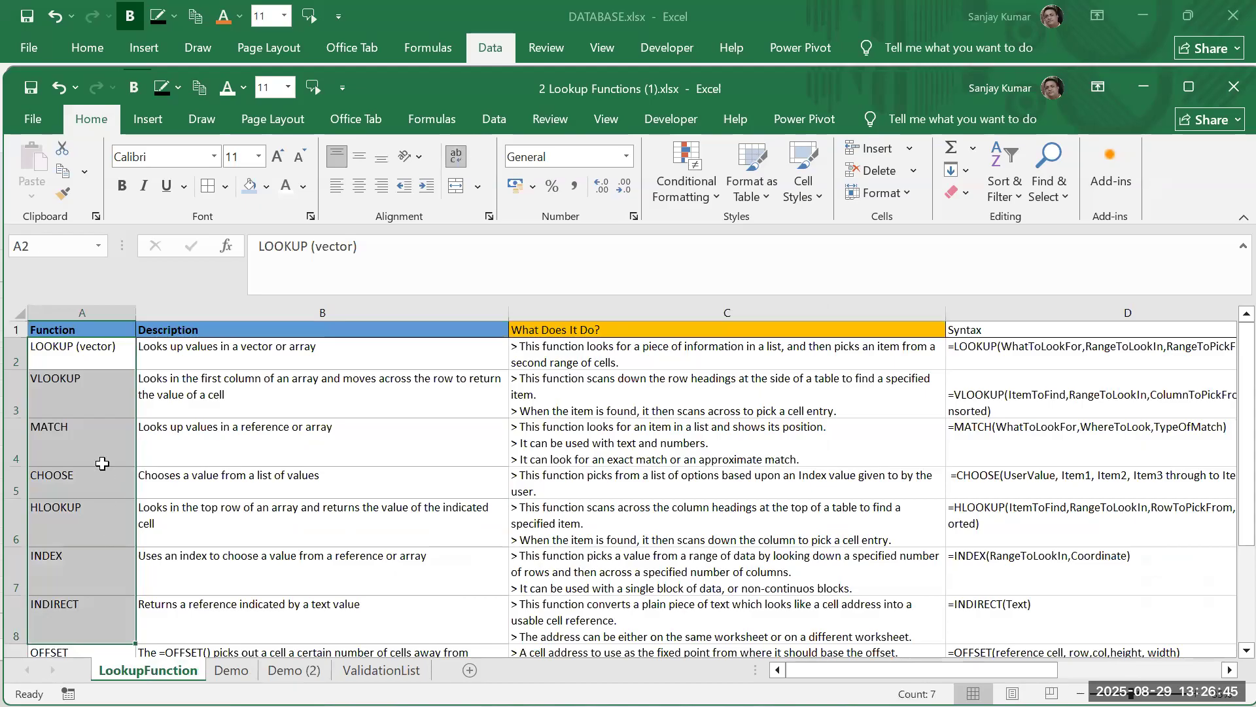
scroll(102, 462, "down", 1)
scroll(102, 462, "down", 1)
left_click(98, 433)
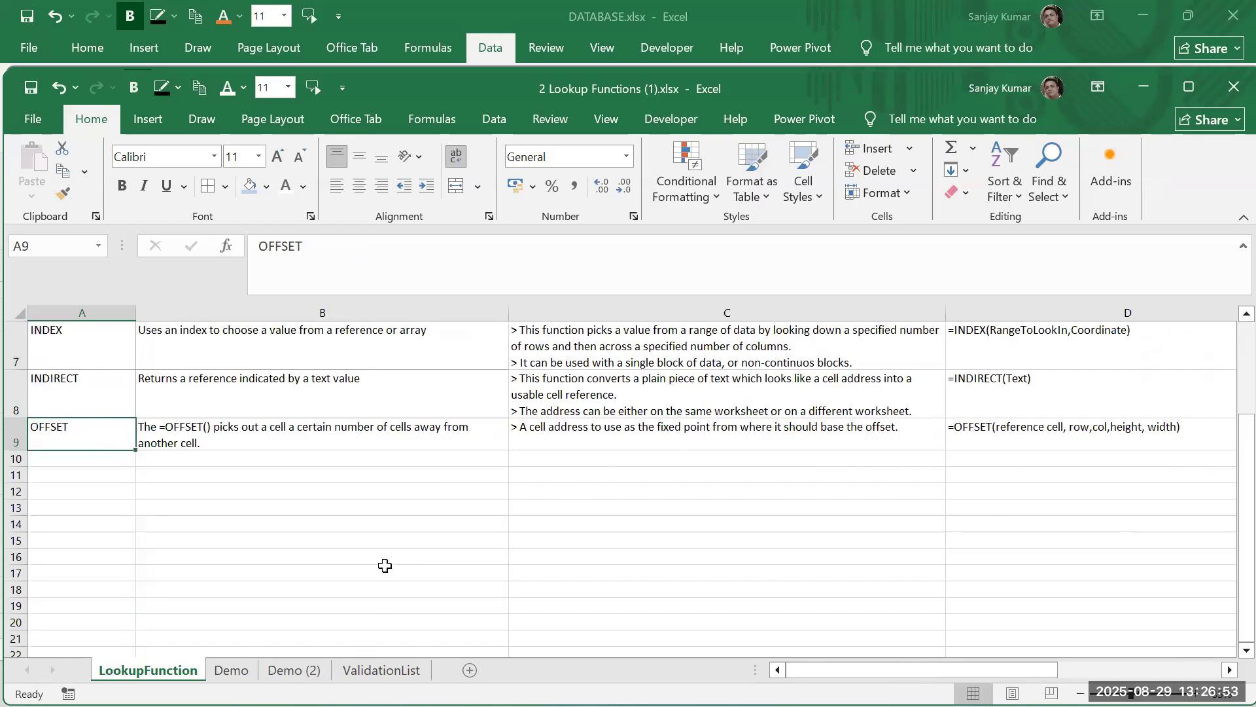
left_click(346, 476)
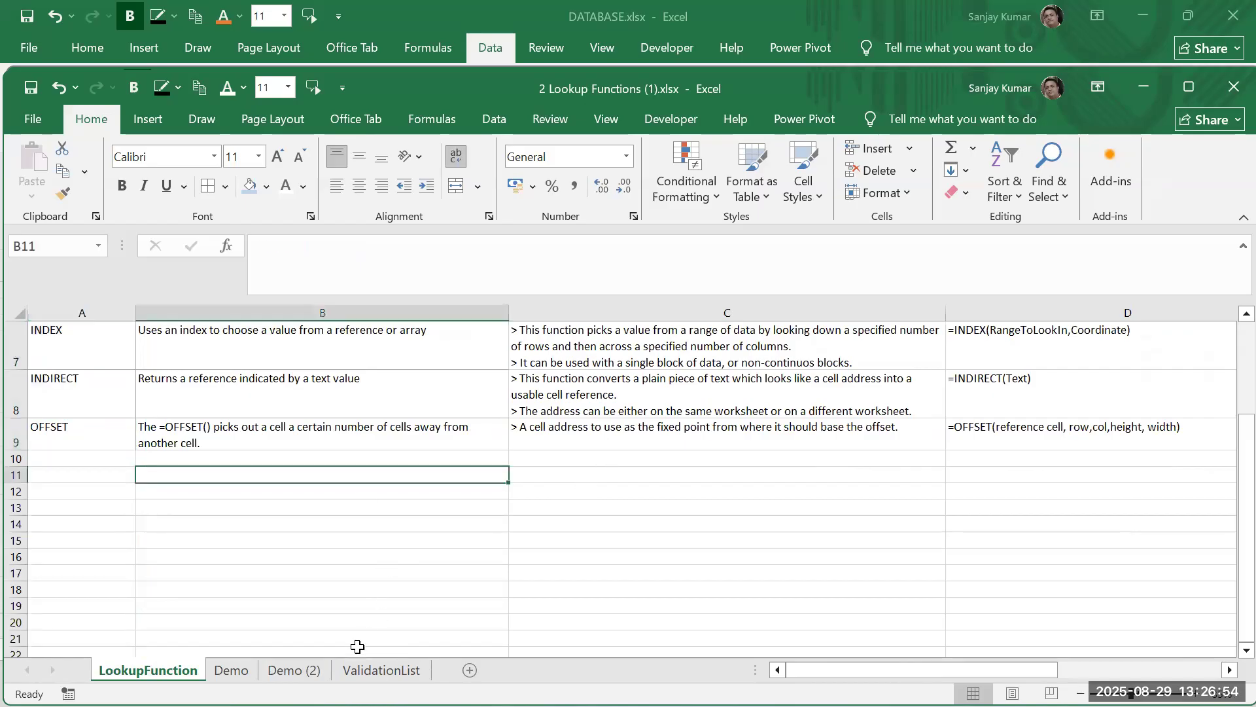
Enter =OFFSET(C3,3,4) in cell B11 of the Demo (2) sheet, using the Basic Model header as the reference
left_click(294, 670)
left_click(217, 527)
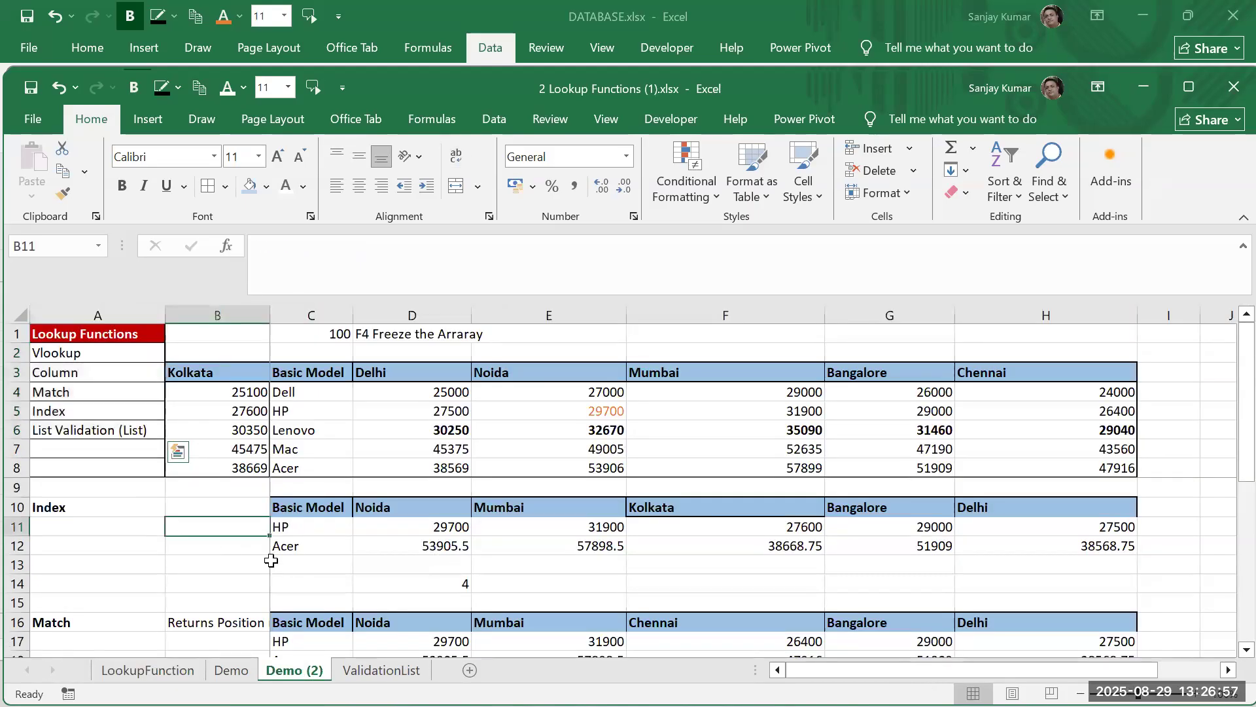
type("=o")
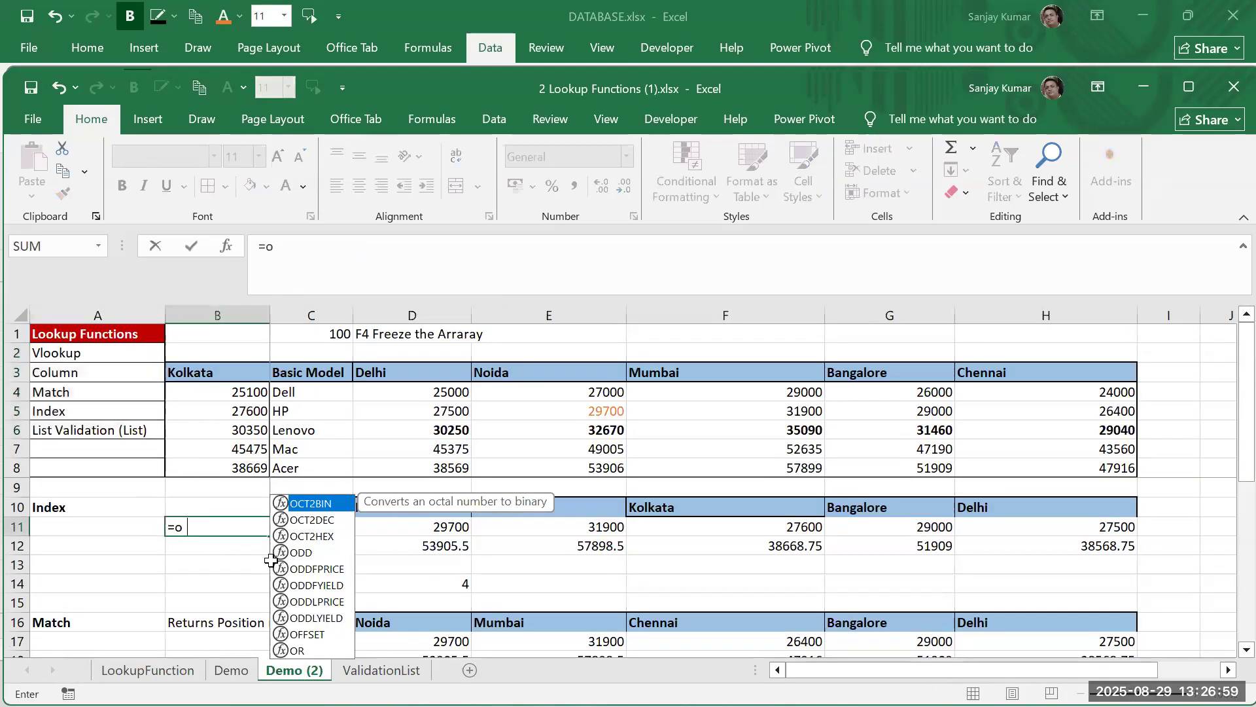
type("ffset(")
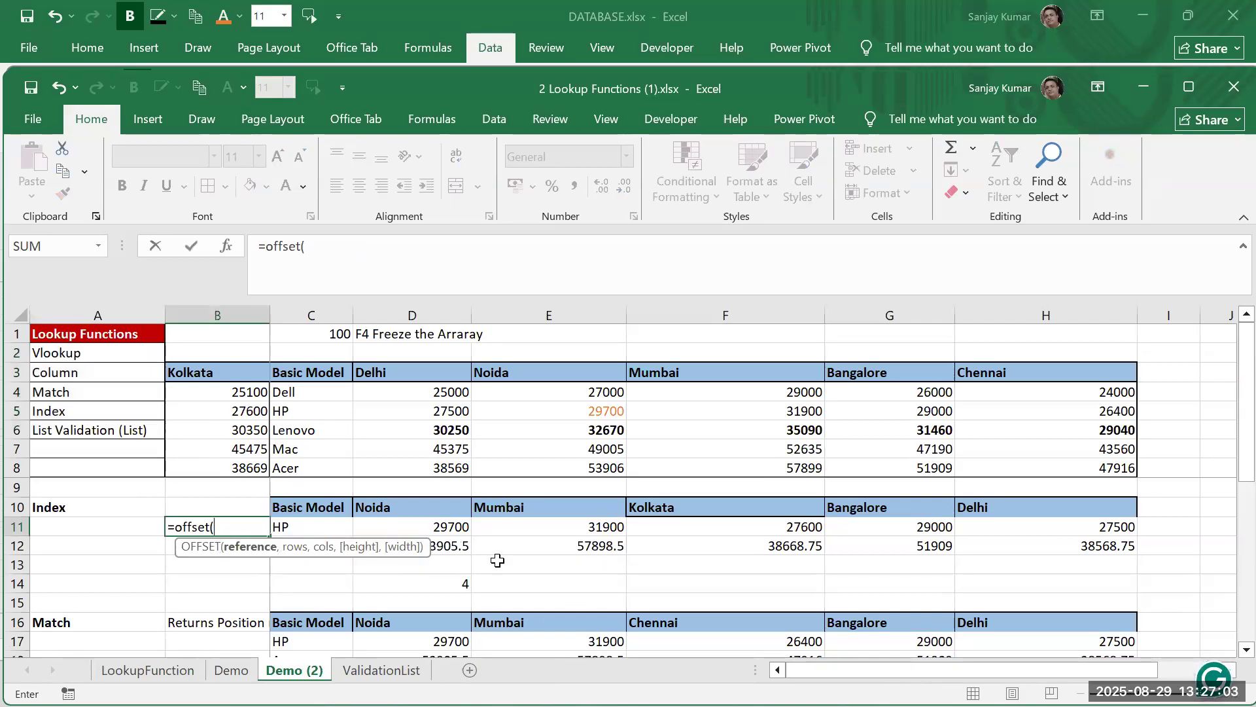
left_click(314, 373)
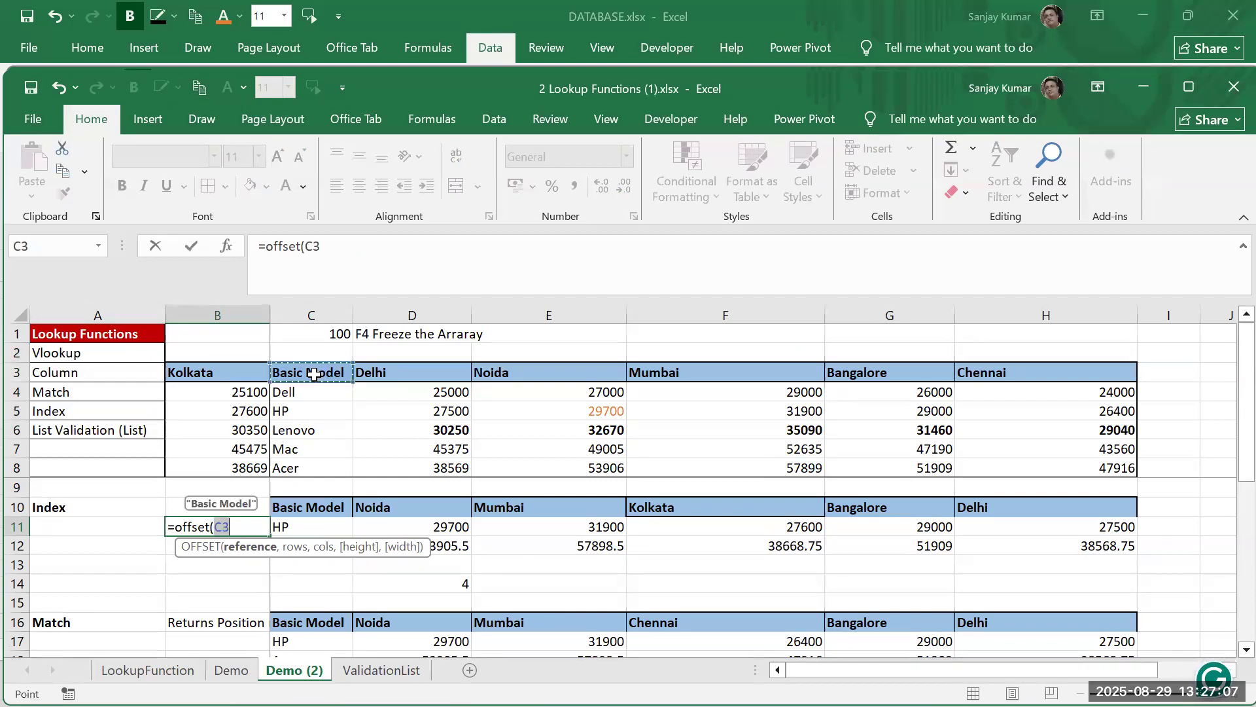
type(",3")
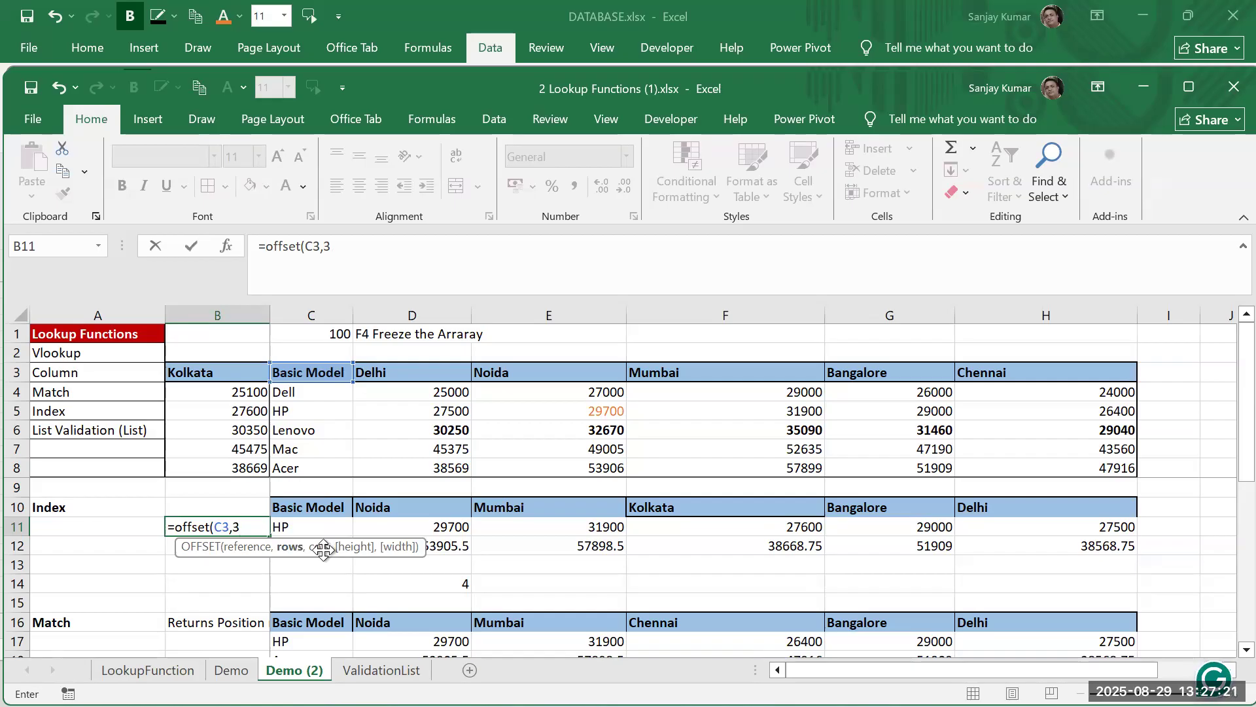
type("4")
key("BackSpace")
type(",4)")
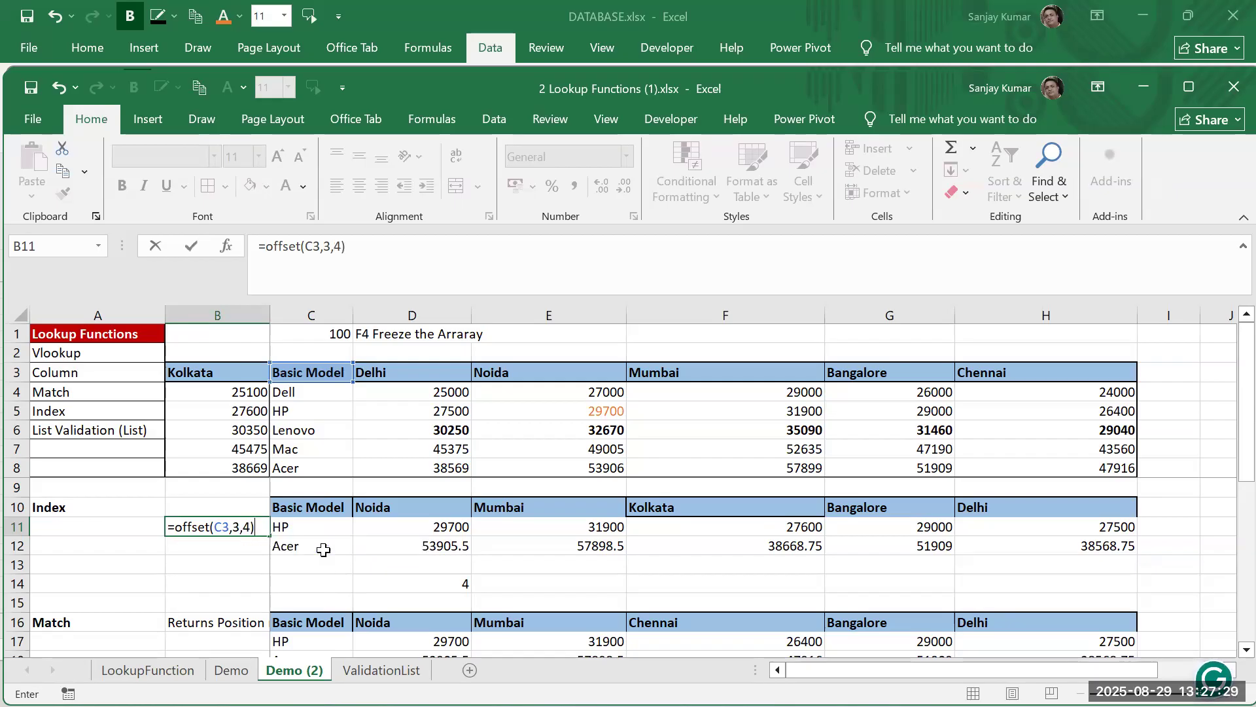
key("Return")
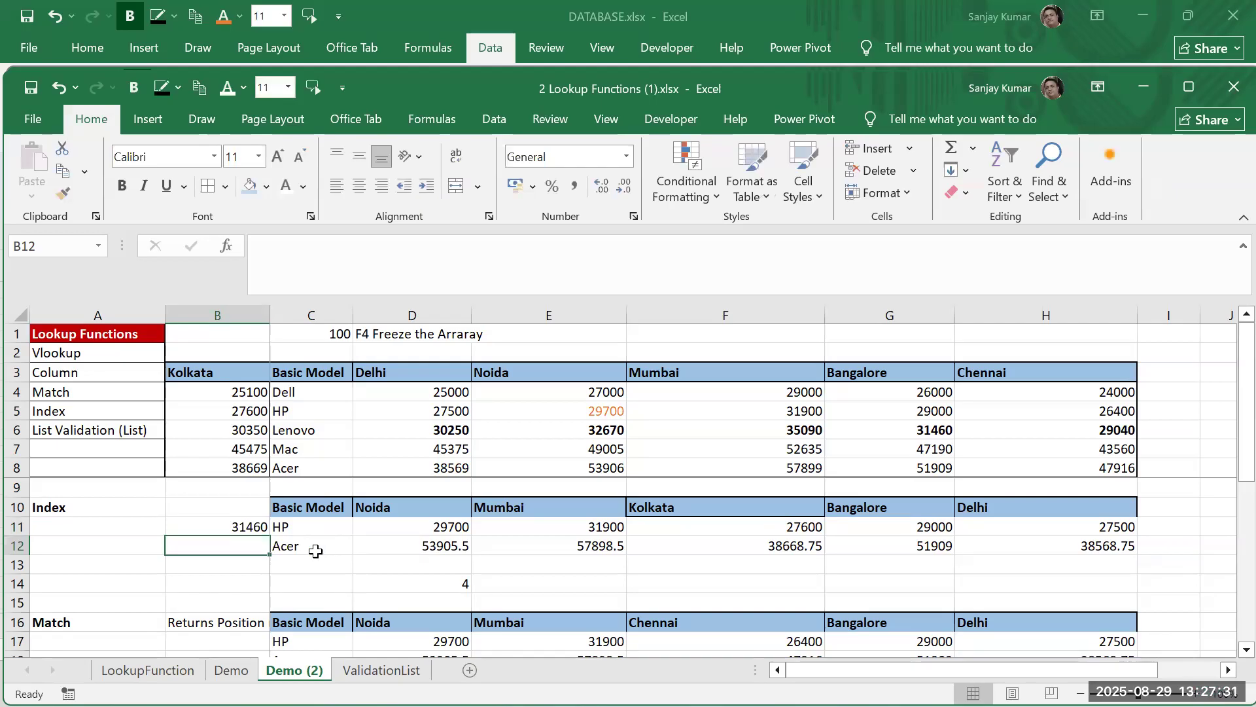
Compare the OFFSET result in B11 with the Lenovo price for Bangalore in G6
left_click(212, 528)
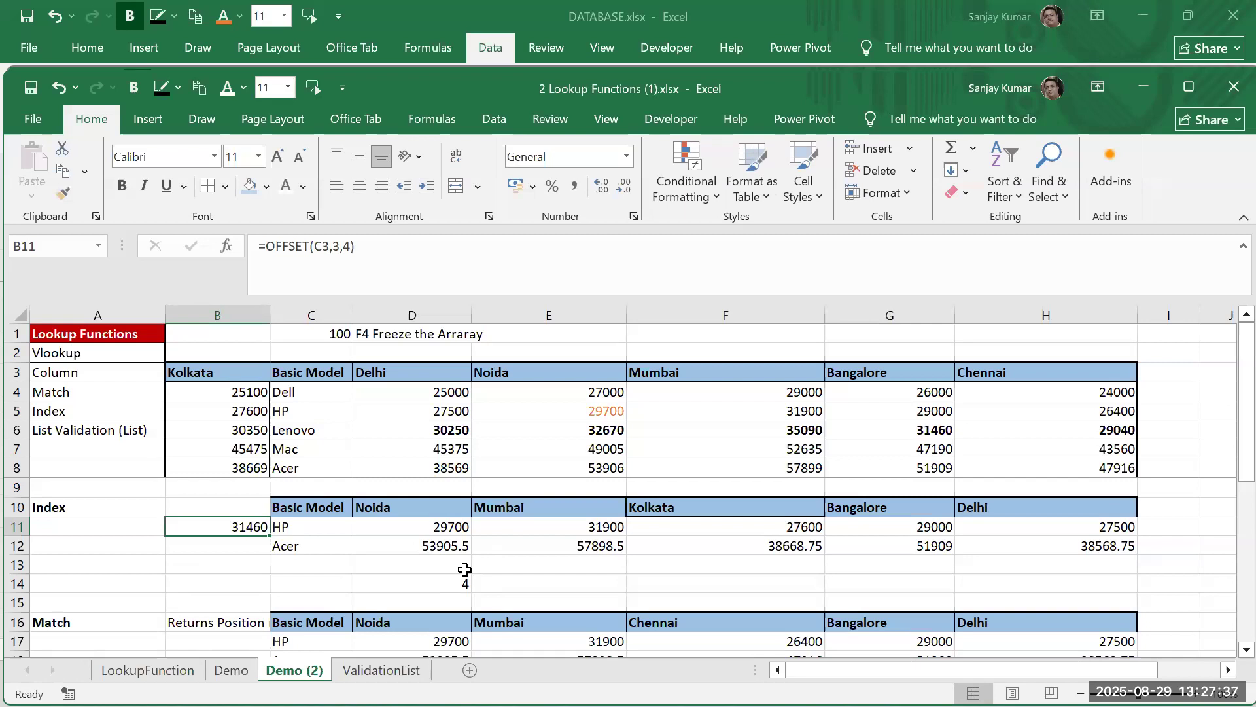
left_click(921, 430)
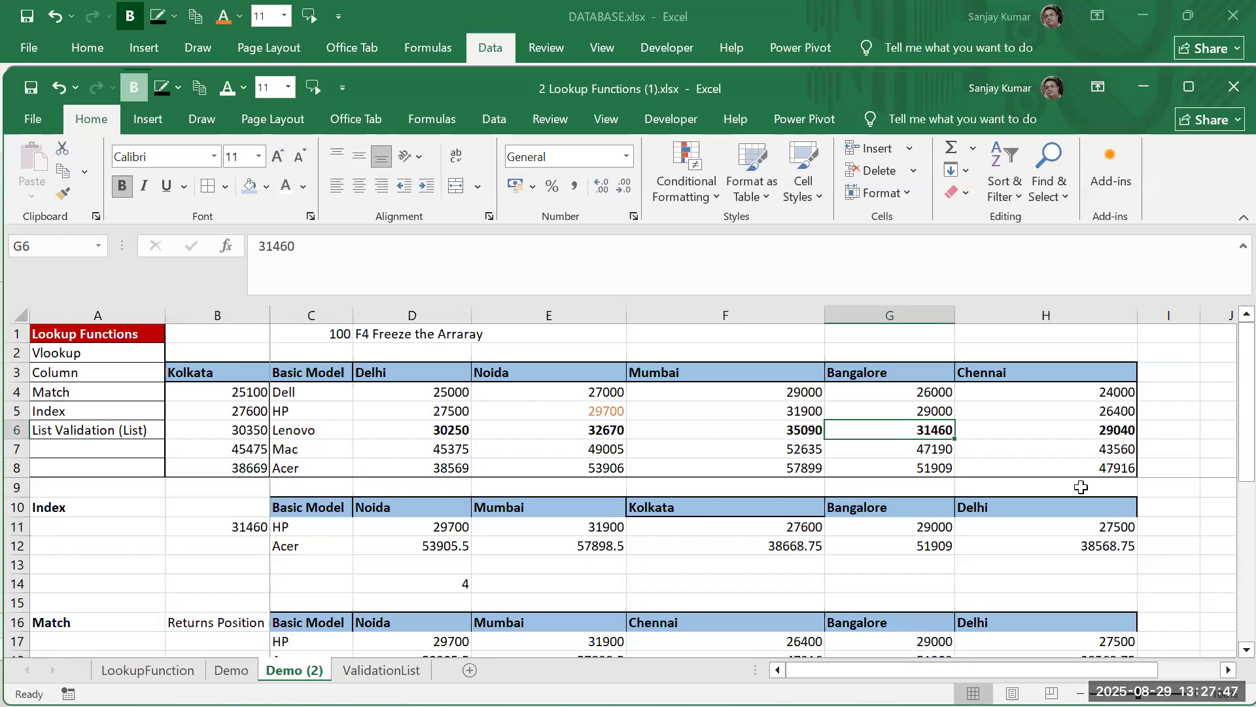
left_click(261, 535)
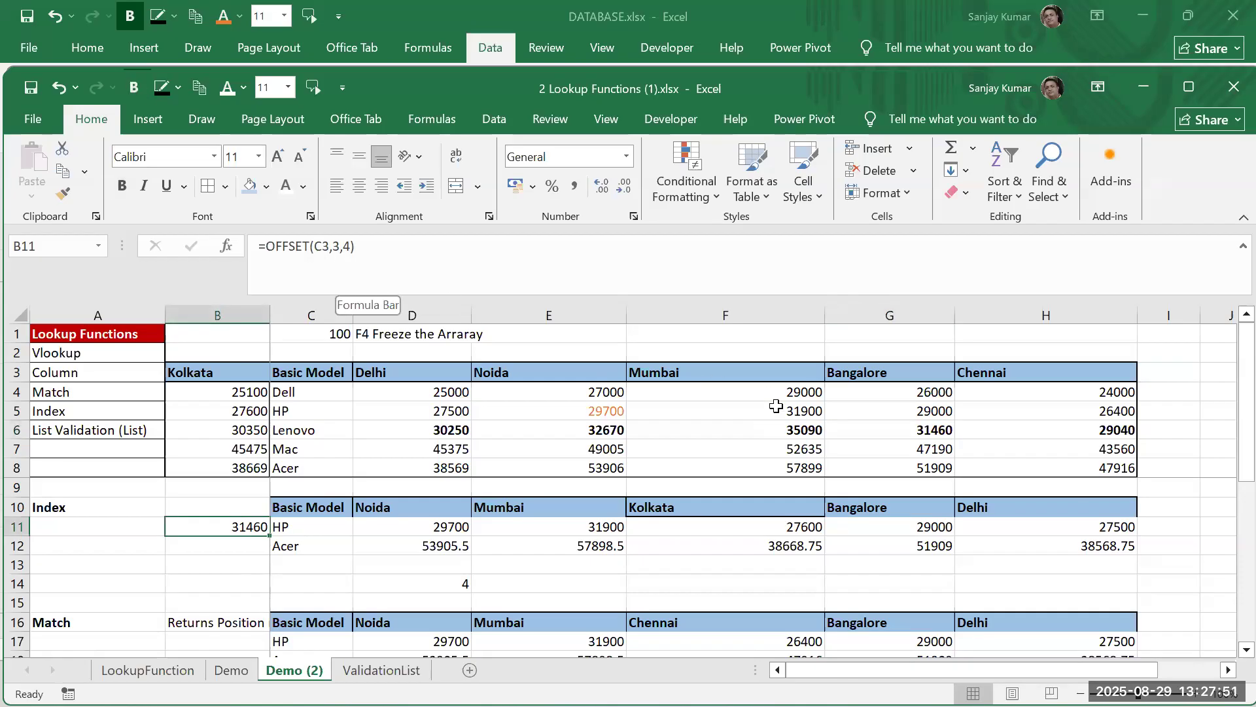
left_click(913, 432)
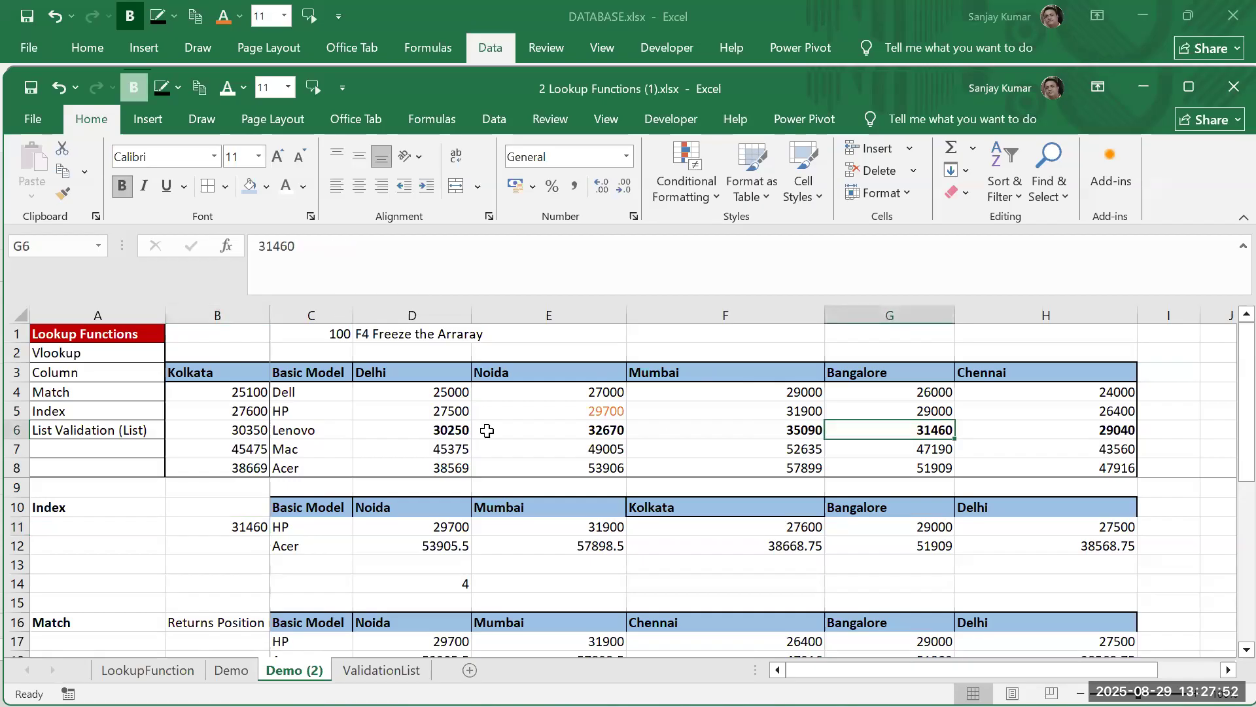
Examine the rows argument 3 and the columns argument 4 inside the OFFSET formula in B11, keeping the formula as it is
double_click(243, 527)
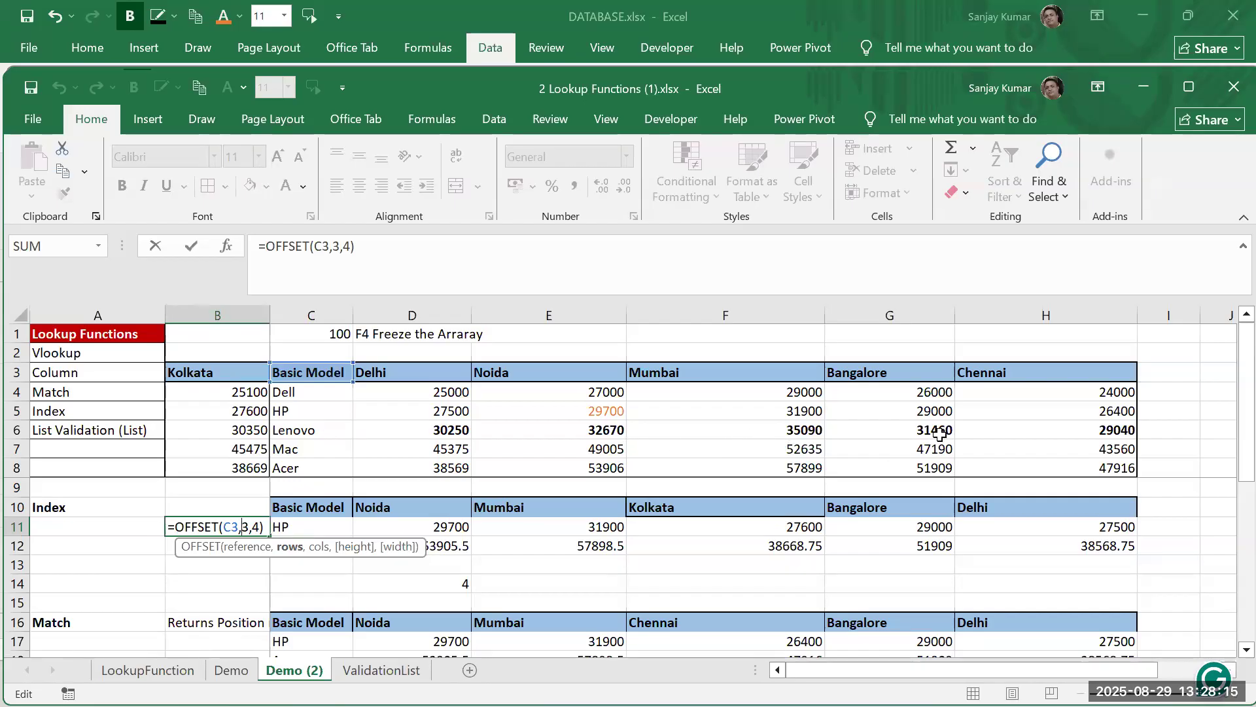
key("Return")
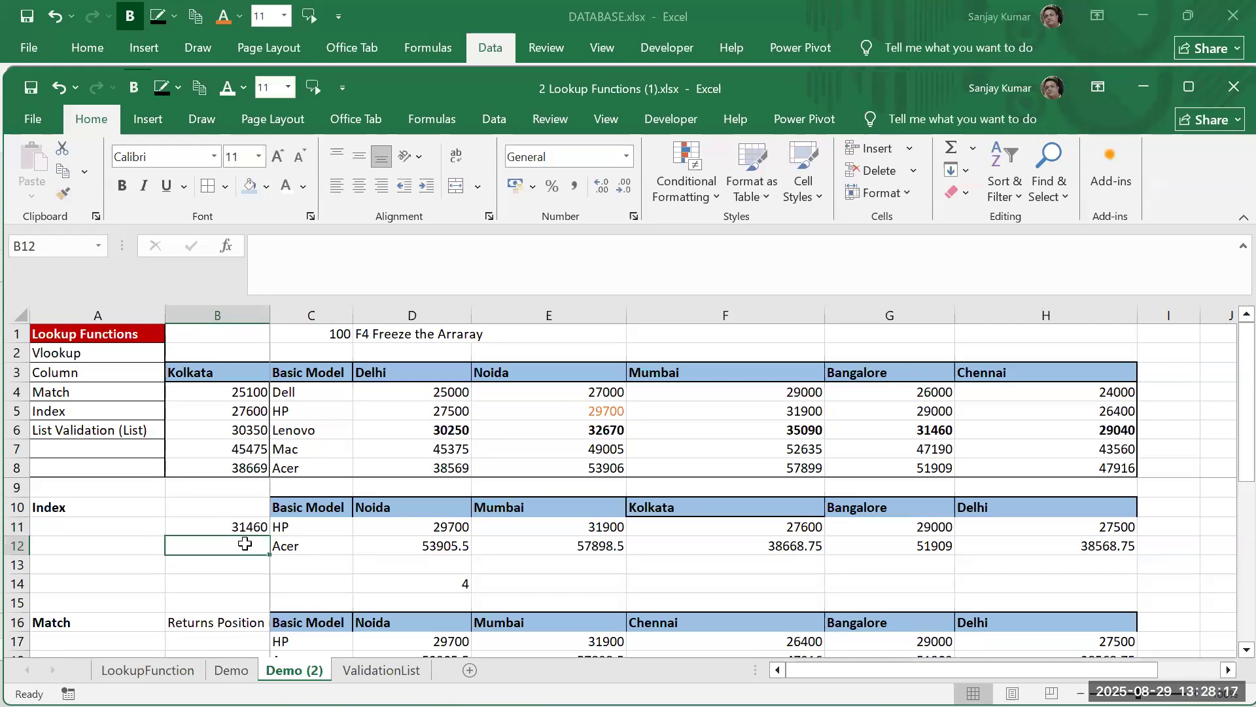
key("Up")
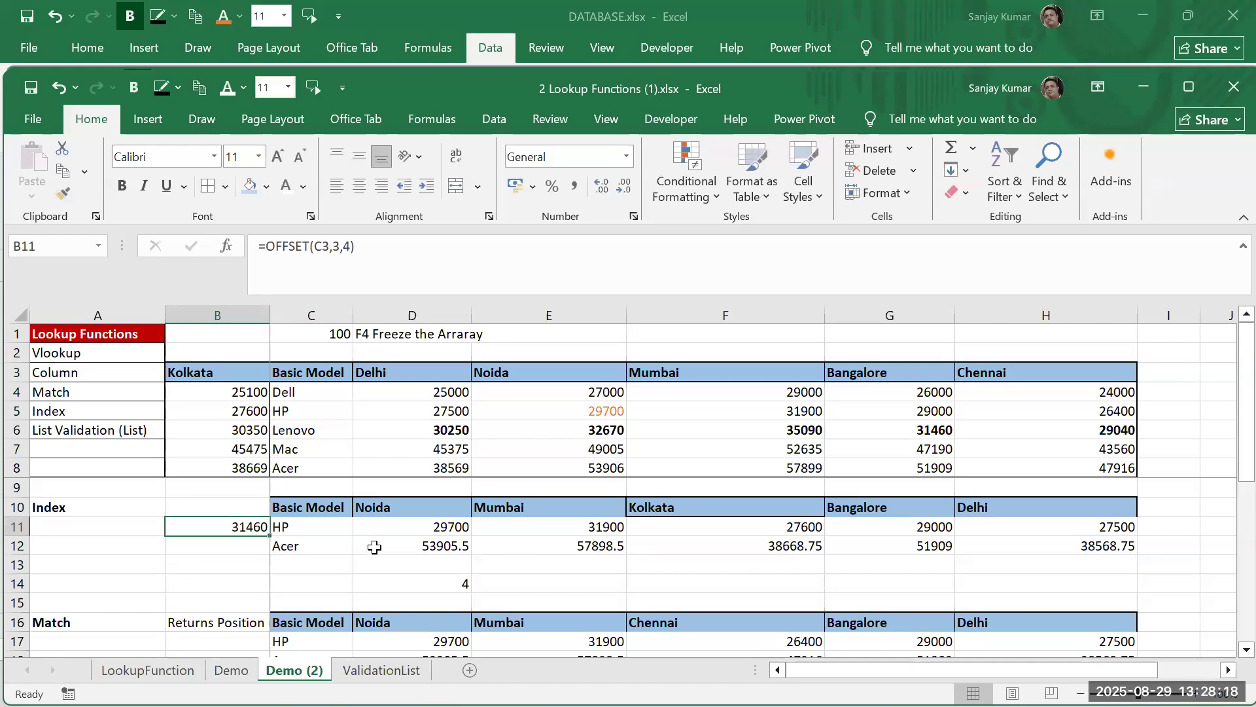
double_click(244, 533)
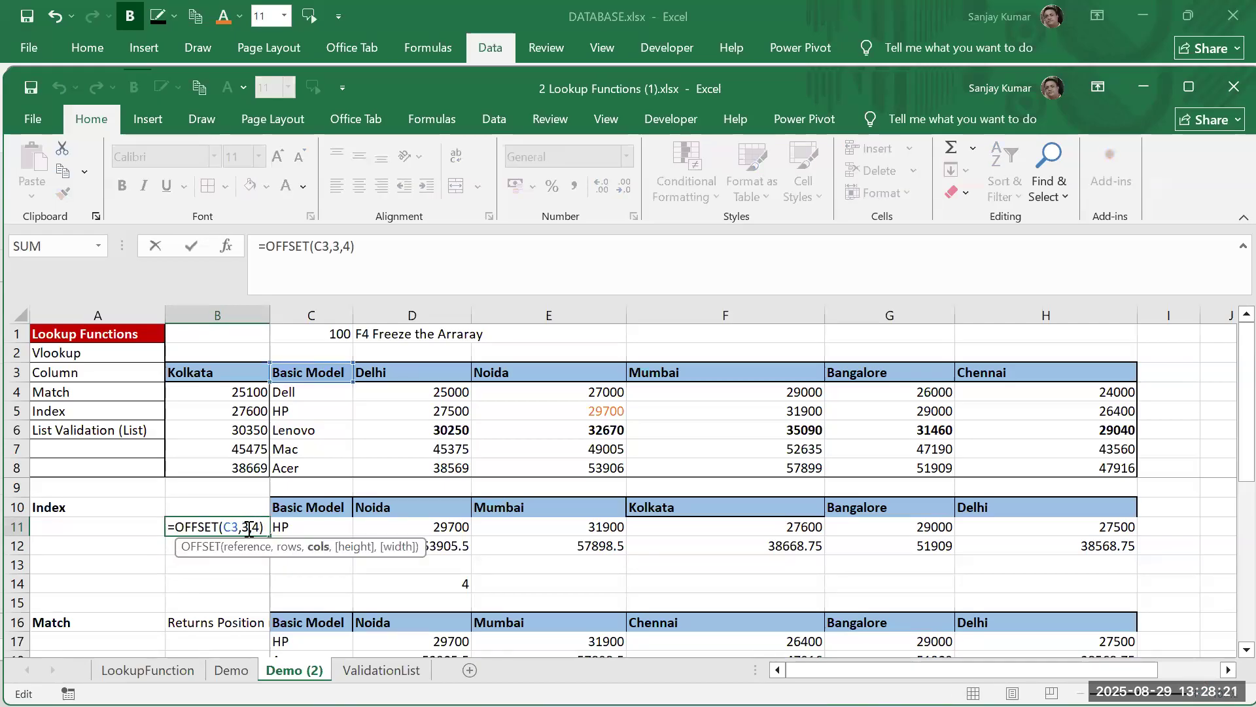
double_click(256, 528)
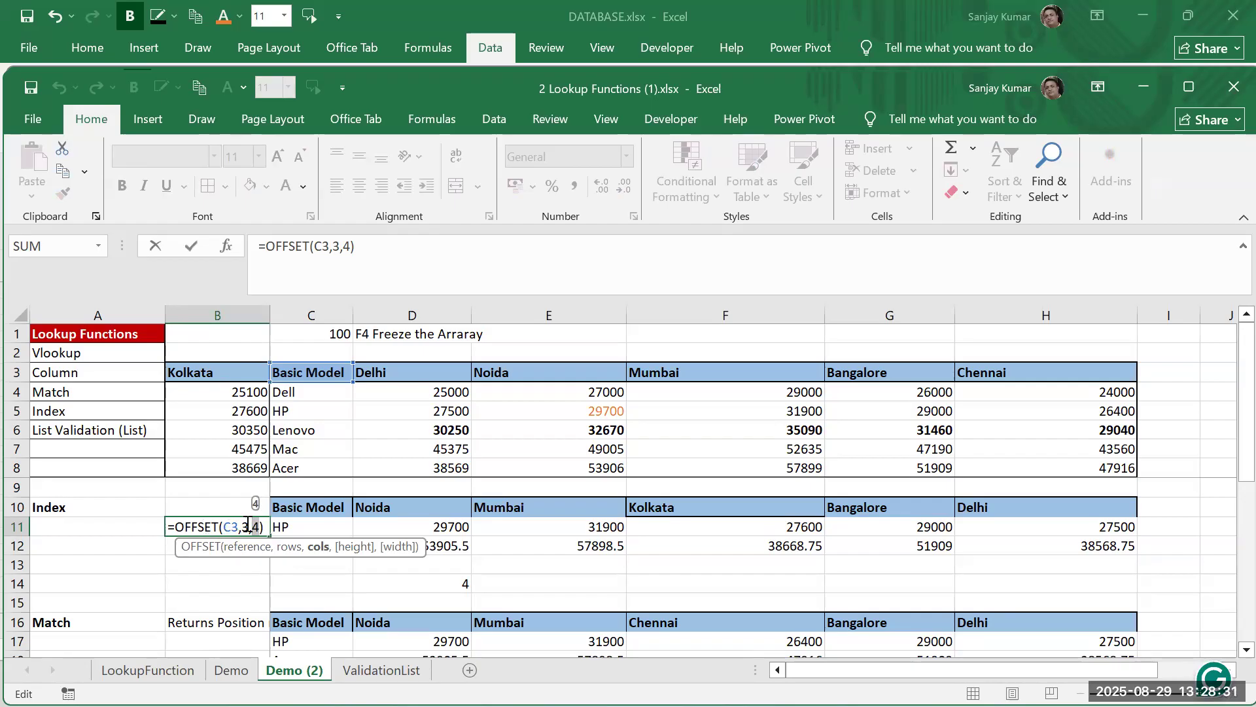
double_click(244, 526)
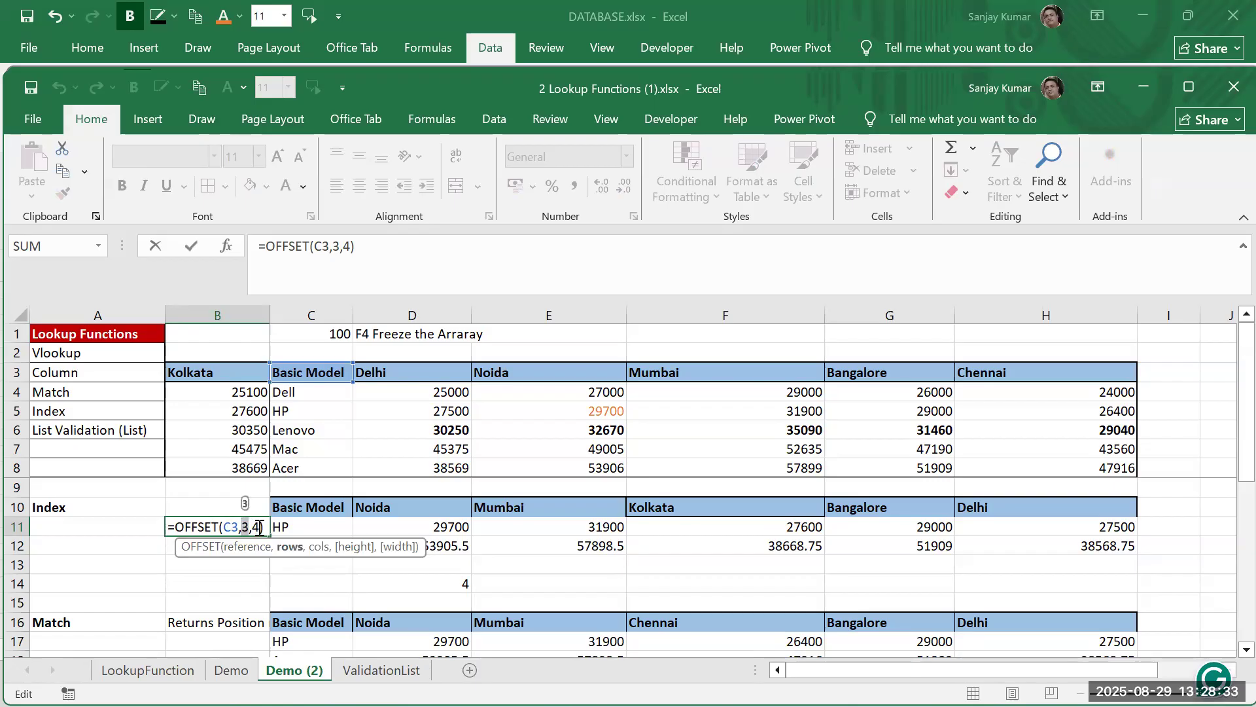
double_click(256, 527)
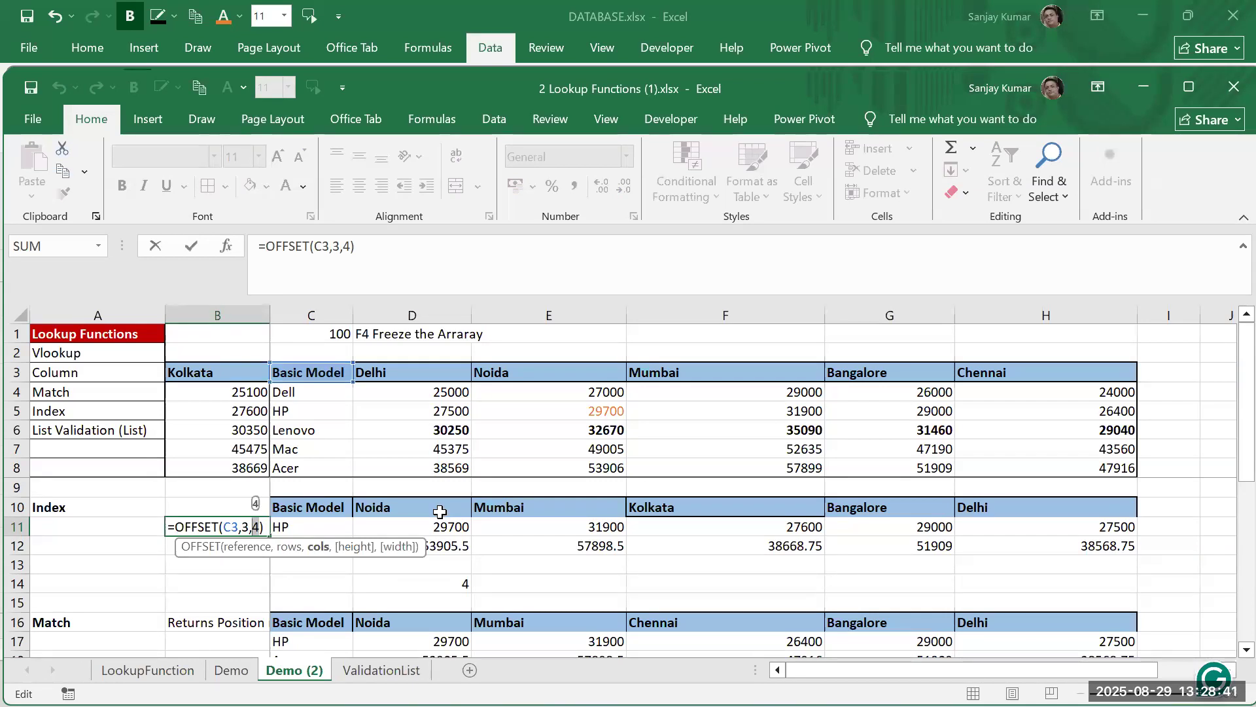
key("ctrl+Return")
Check the INDIRECT entry in row 8 of the LookupFunction sheet and glance at the Book3 workbook before returning
left_click(148, 670)
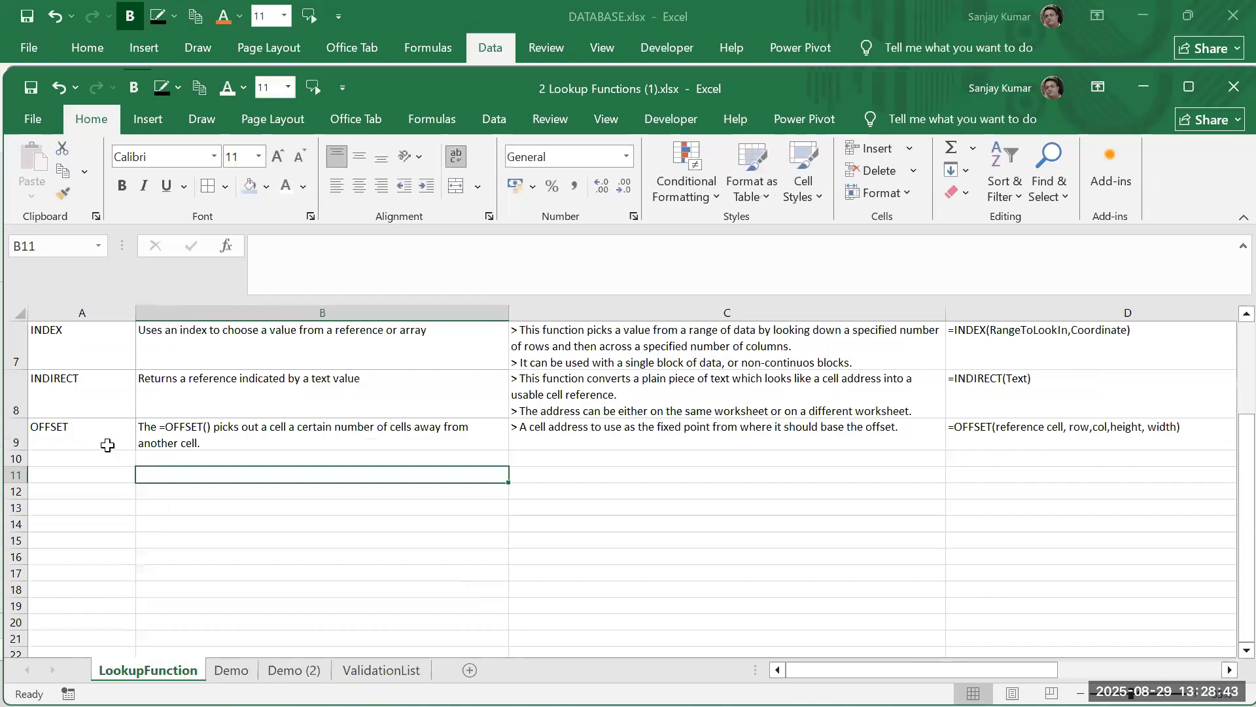
left_click(85, 403)
key("alt+Tab")
key("alt+Tab")
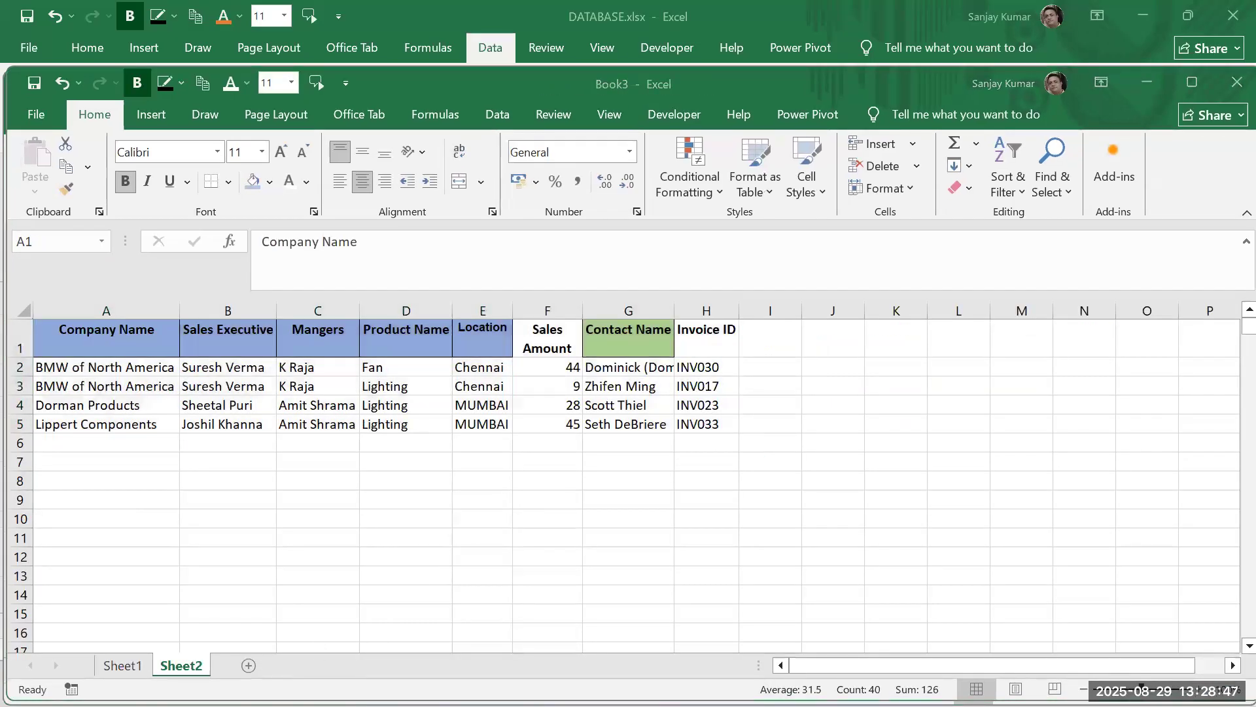
key("alt+Tab")
Enter =INDIRECT(B10) in cell B13 of the Demo sheet
left_click(232, 670)
left_click(347, 586)
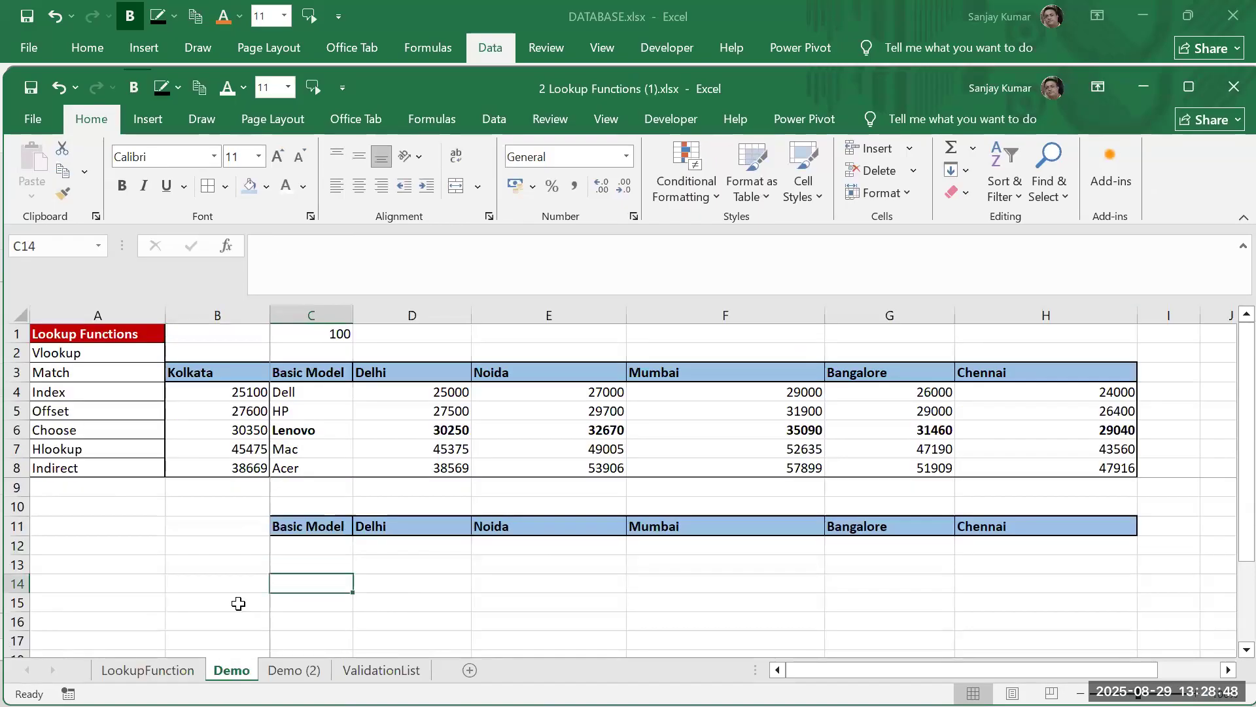
left_click(218, 561)
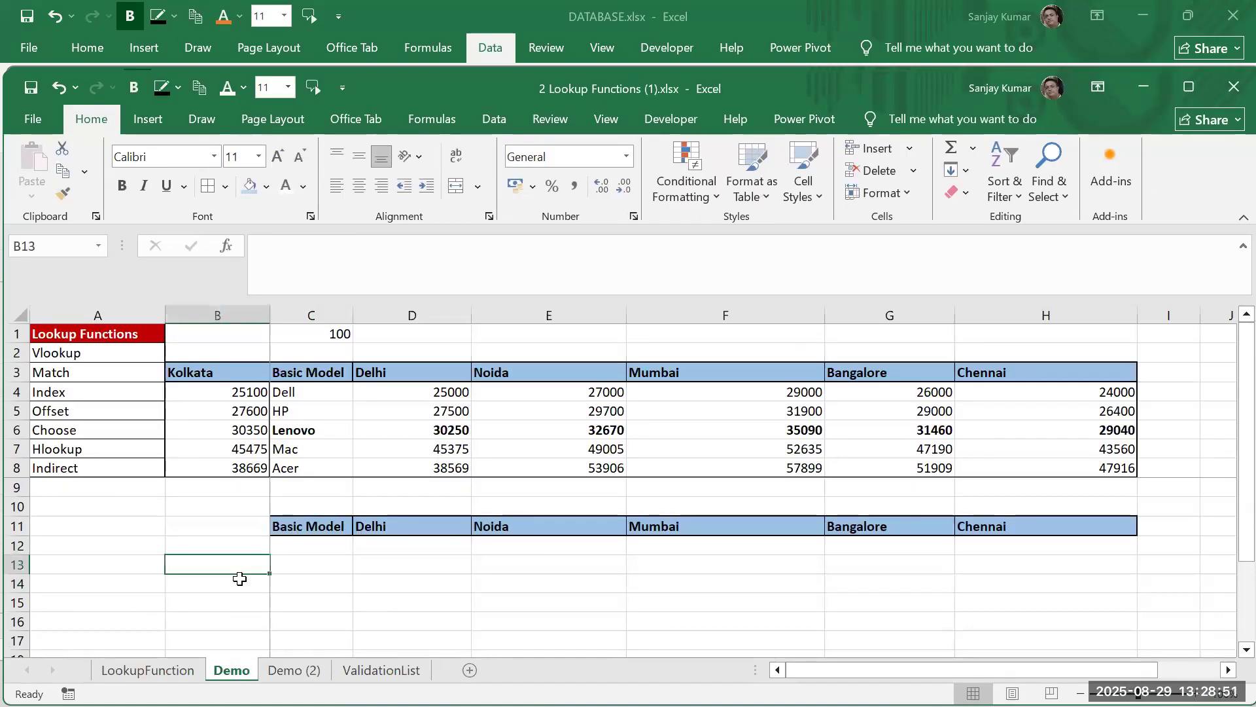
type("=indirect(")
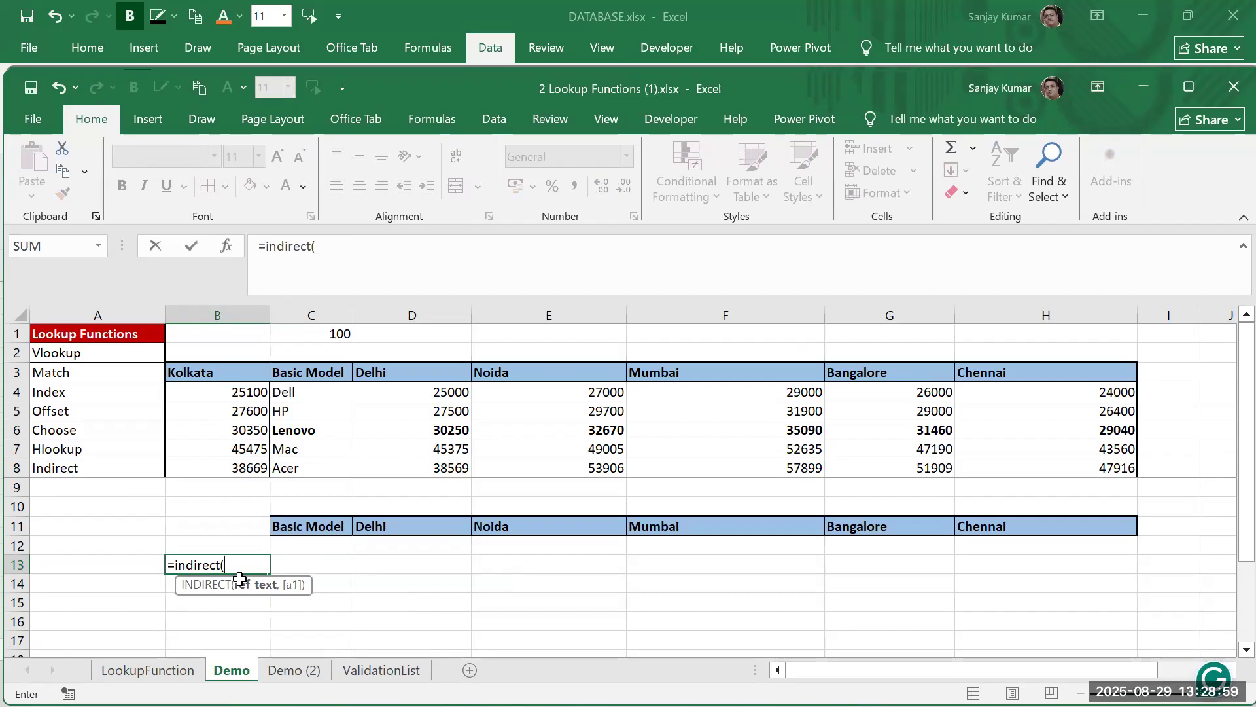
left_click(207, 509)
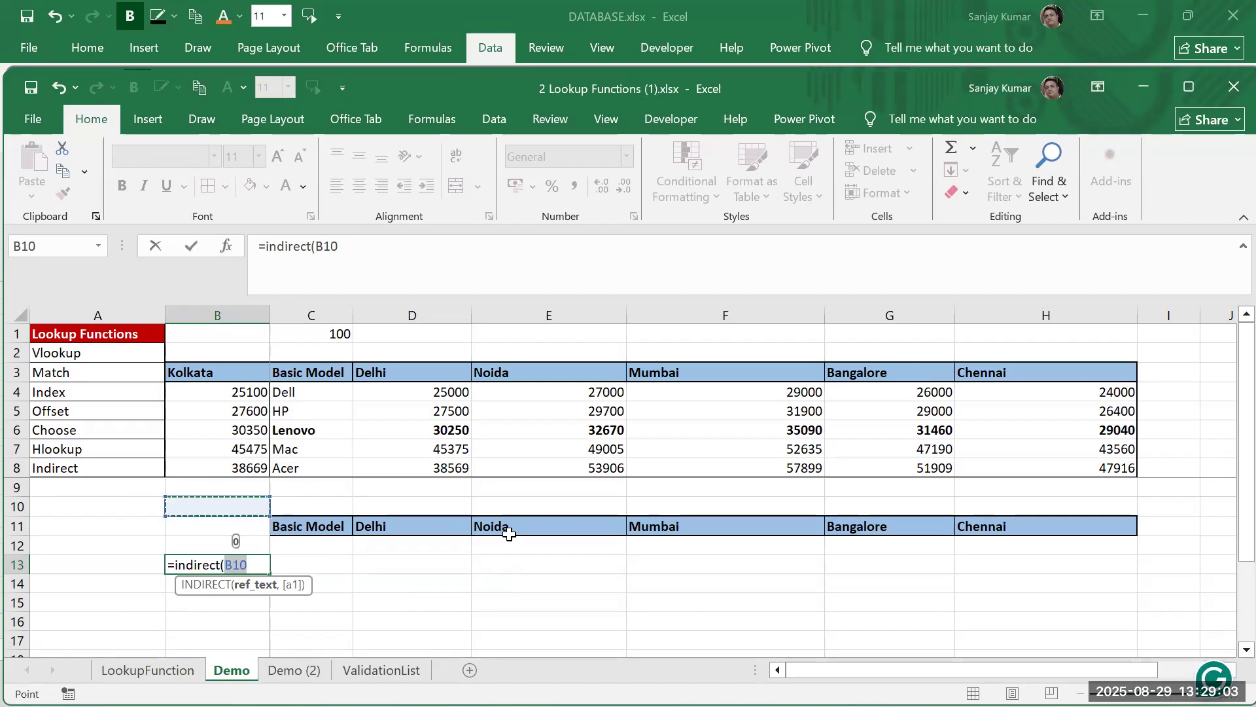
type(")")
key("Return")
Enter the cell address D5 as text in B10, the cell the INDIRECT formula refers to
key("Up")
key("Up")
key("Up")
key("Up")
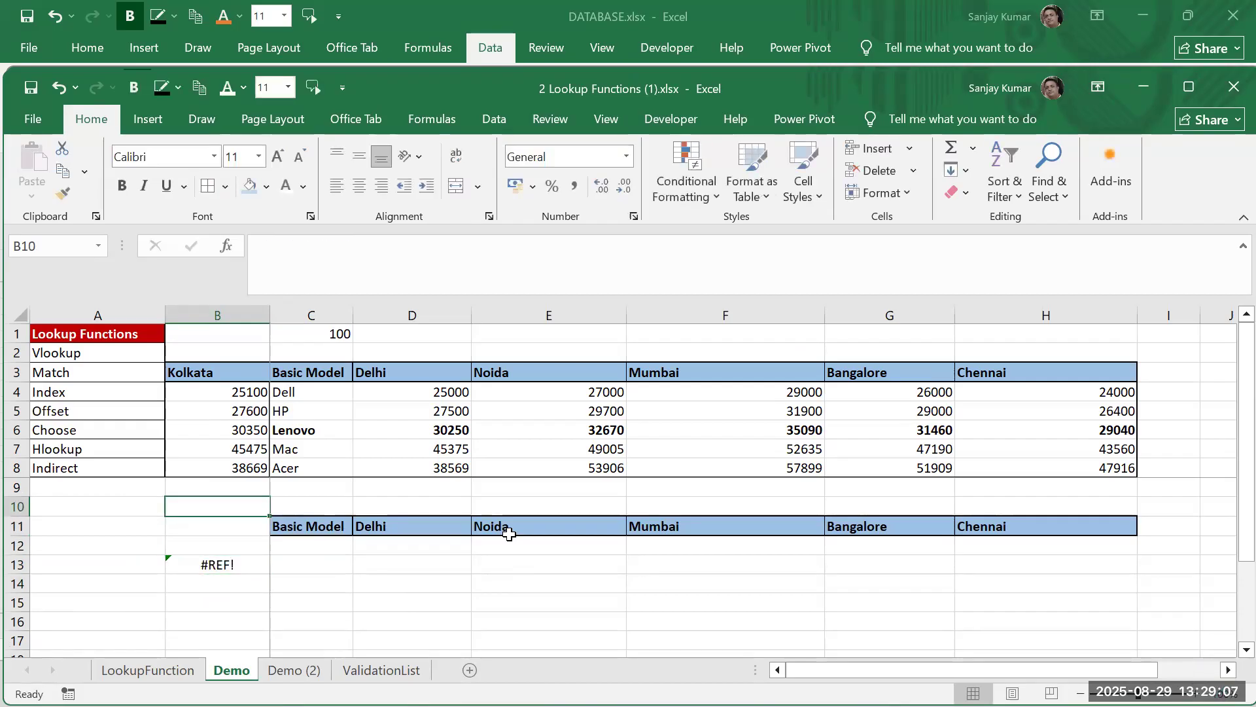
type("D")
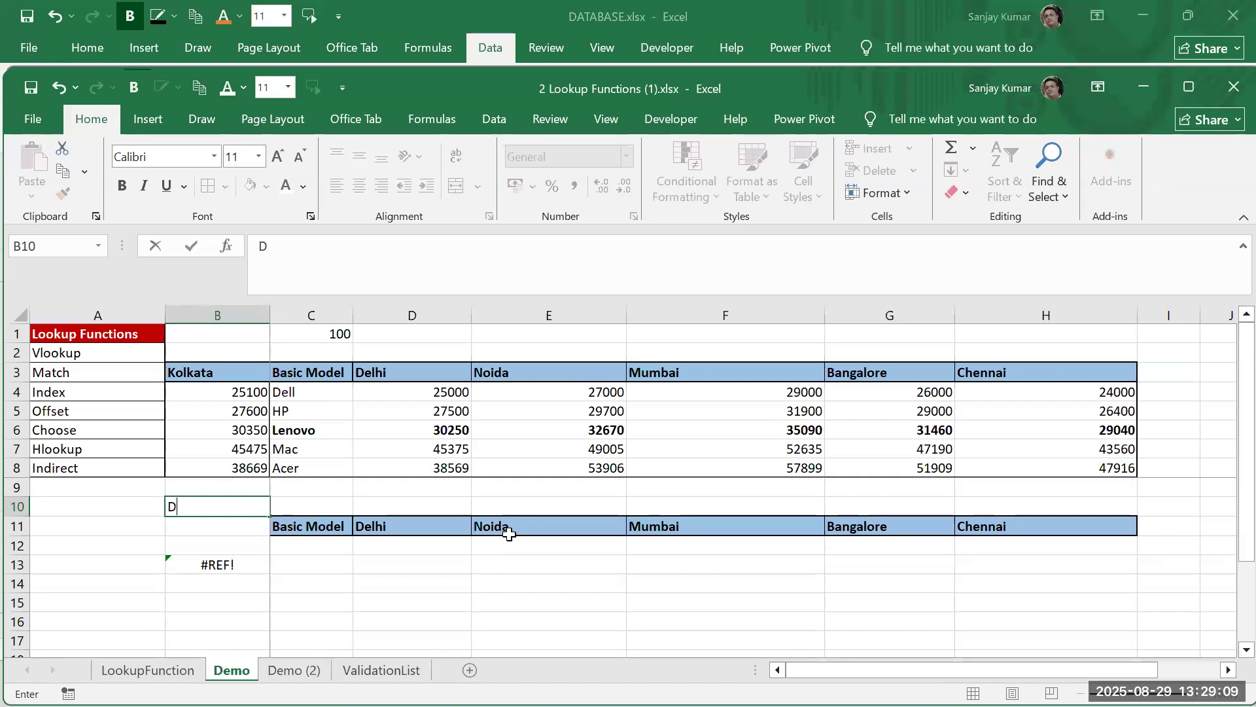
type("5")
key("Return")
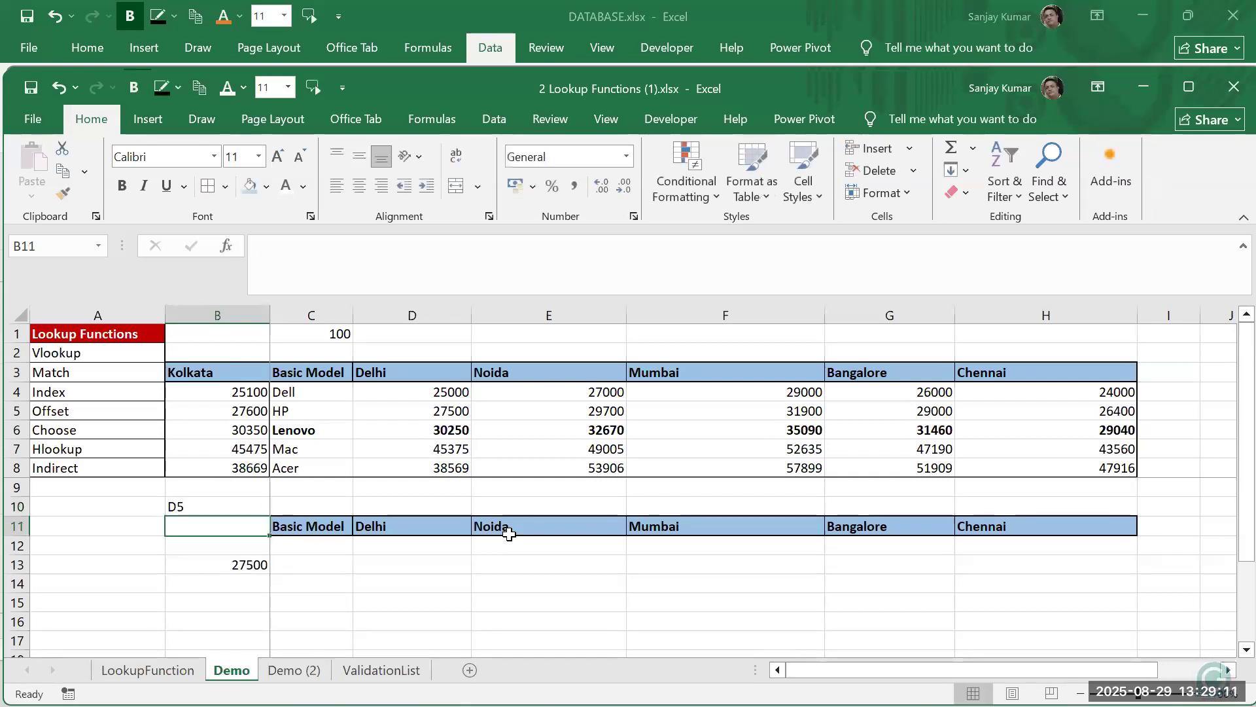
Compare the INDIRECT result in B13 with the HP price for Delhi in D5 and inspect the formula's B10 argument, keeping it as it is
left_click(241, 566)
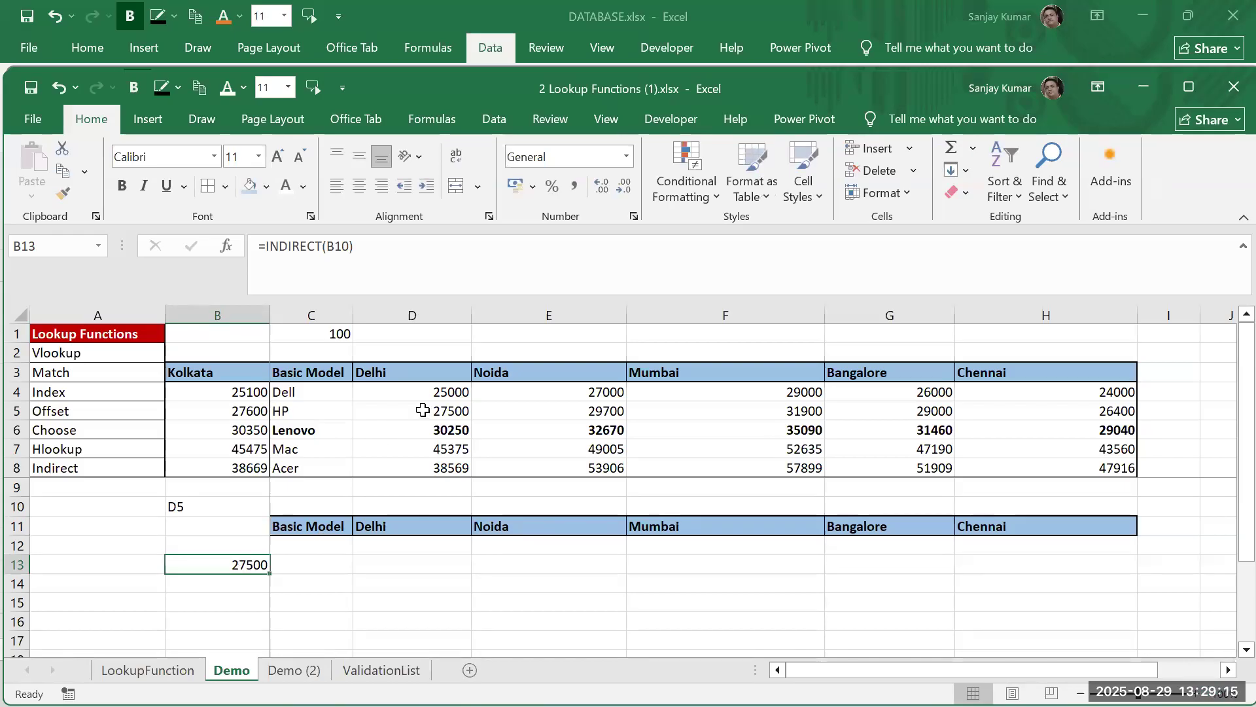
left_click(450, 406)
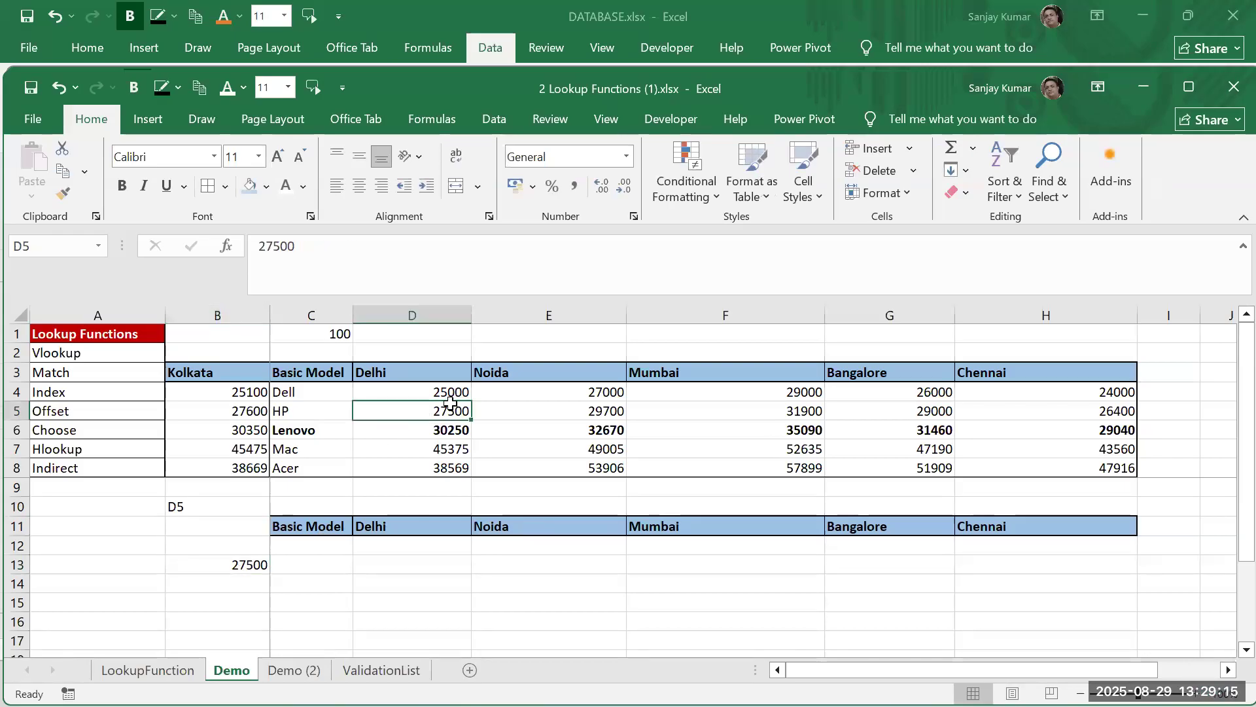
left_click(237, 567)
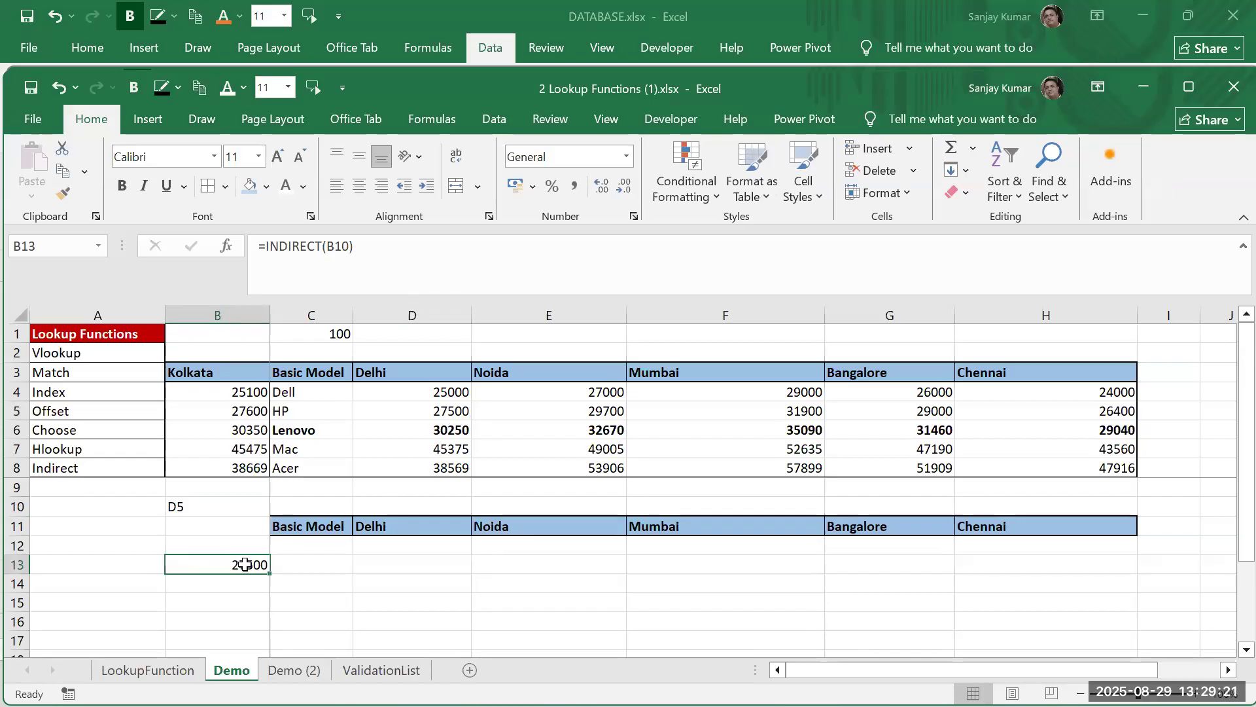
double_click(246, 564)
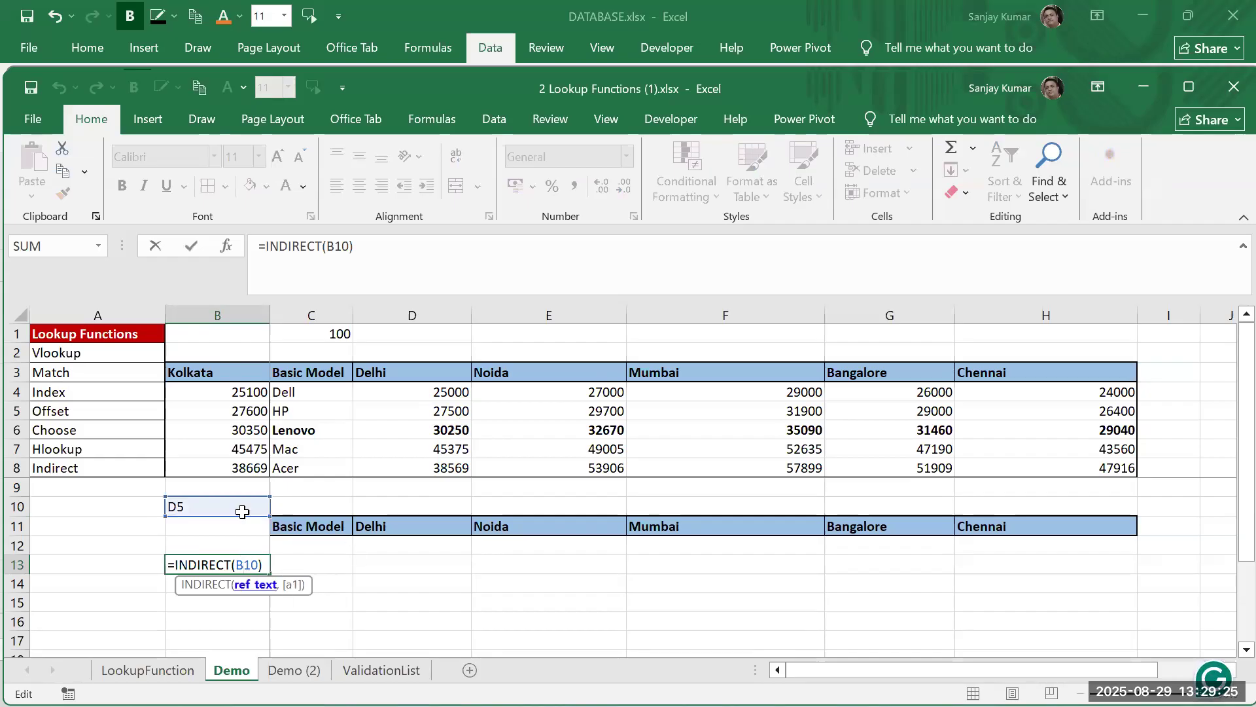
double_click(238, 563)
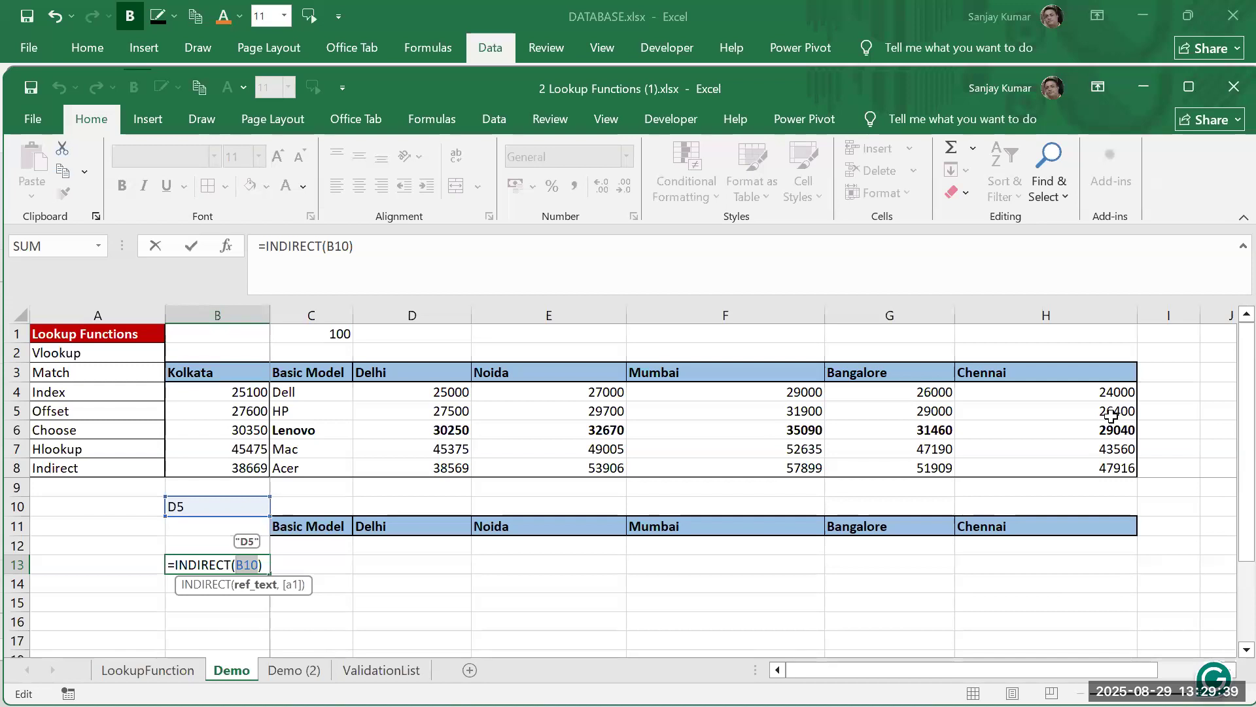
key("ctrl+Return")
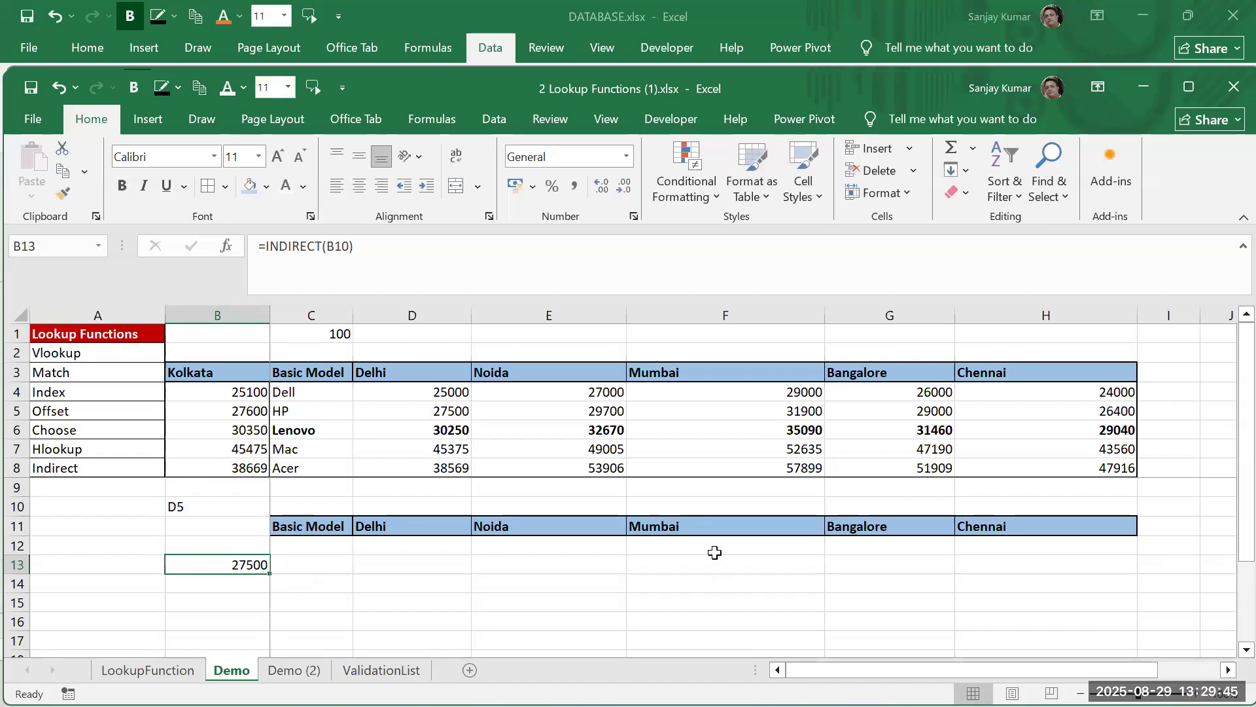
Review the Index block in A10:H12 of the Demo (2) sheet and save the workbook
left_click(307, 661)
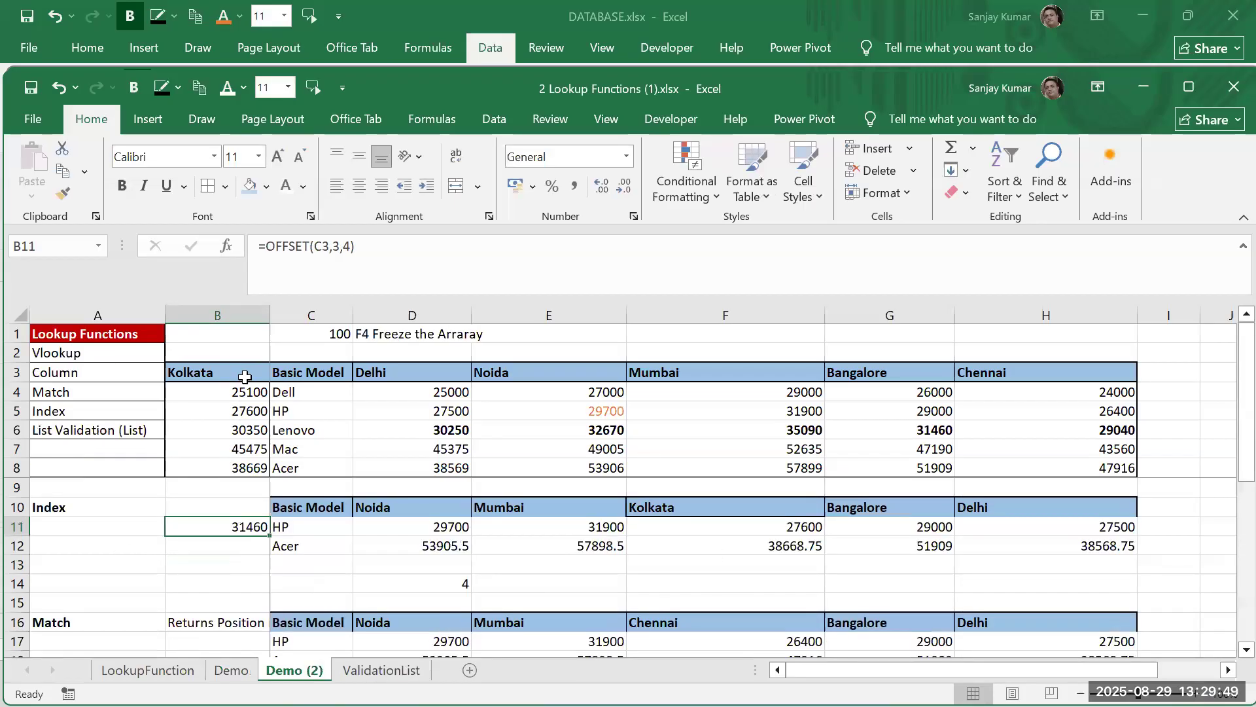
scroll(1035, 587, "down", 3)
scroll(1034, 589, "up", 3)
left_click_drag(110, 510, 1049, 556)
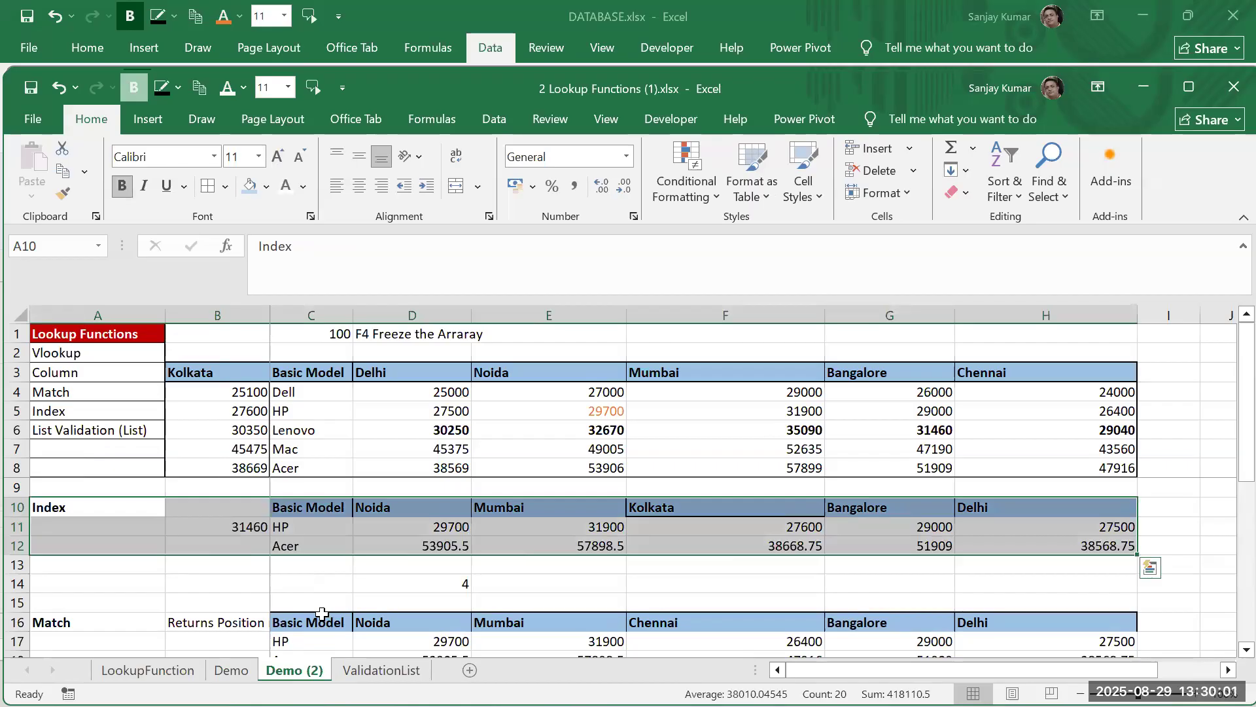
left_click(65, 514)
left_click_drag(307, 508, 1018, 549)
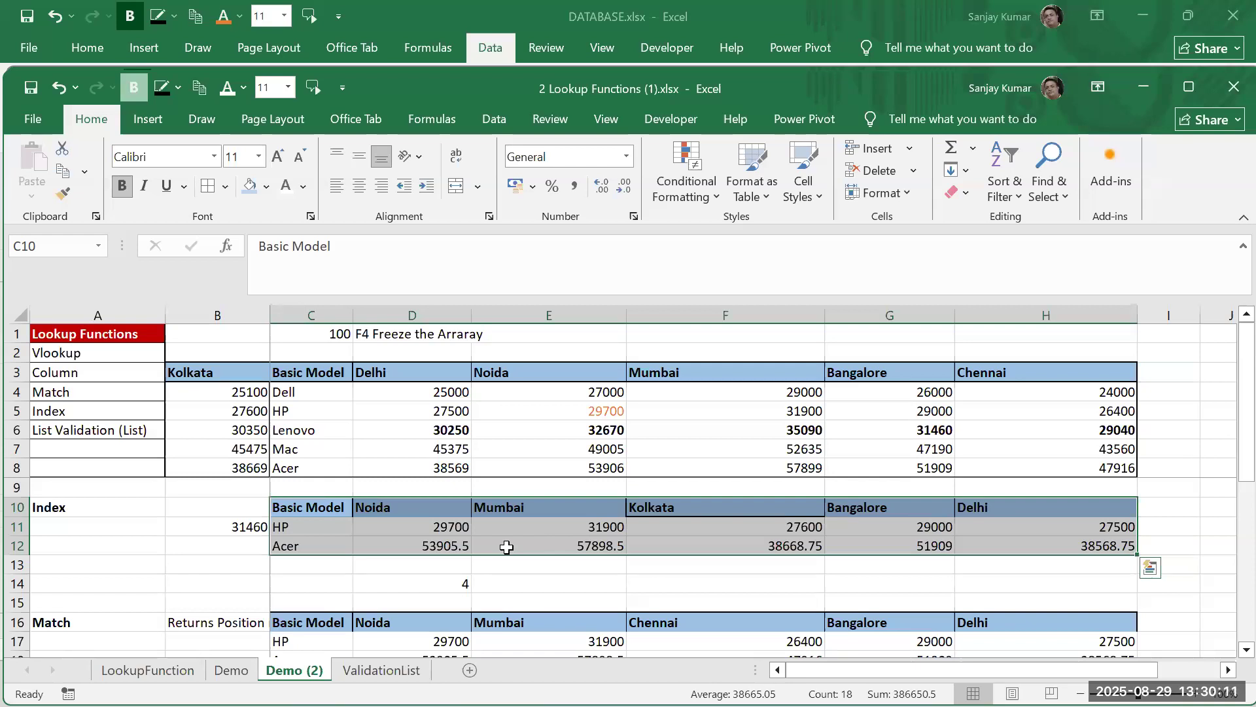
left_click(29, 91)
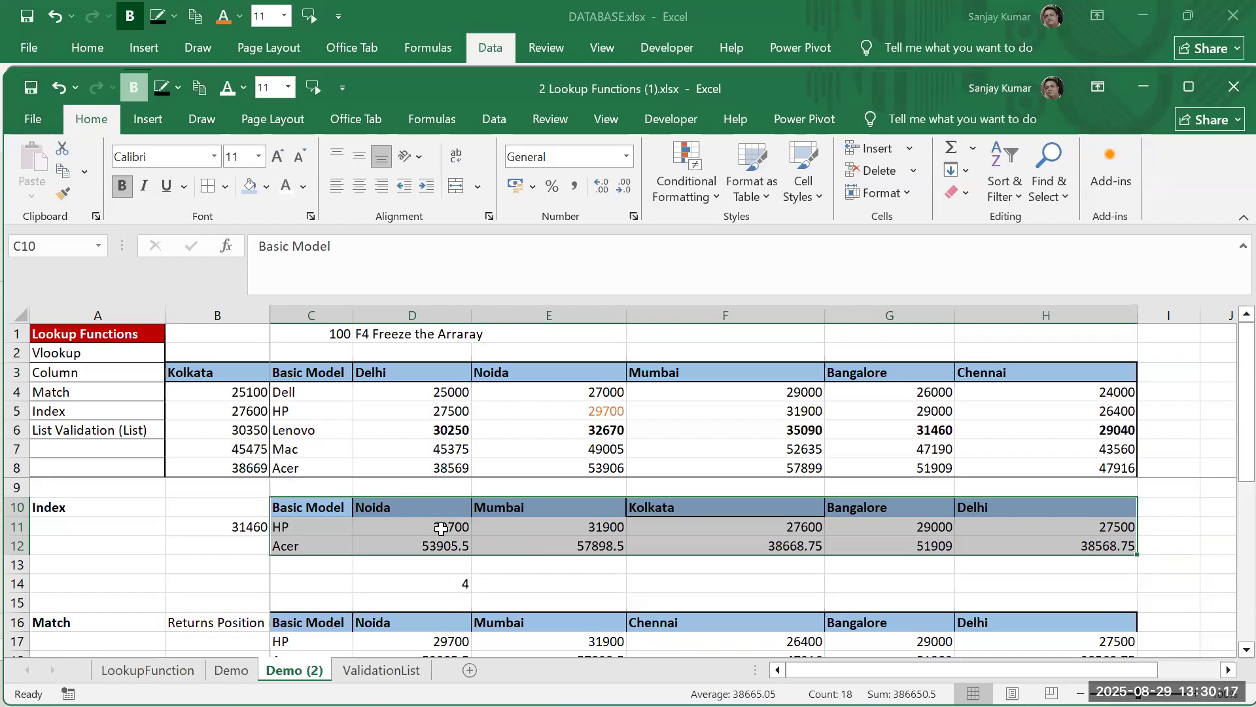
Review the LOOKUP, MATCH, INDEX and CHOOSE entries on the LookupFunction sheet
left_click(148, 670)
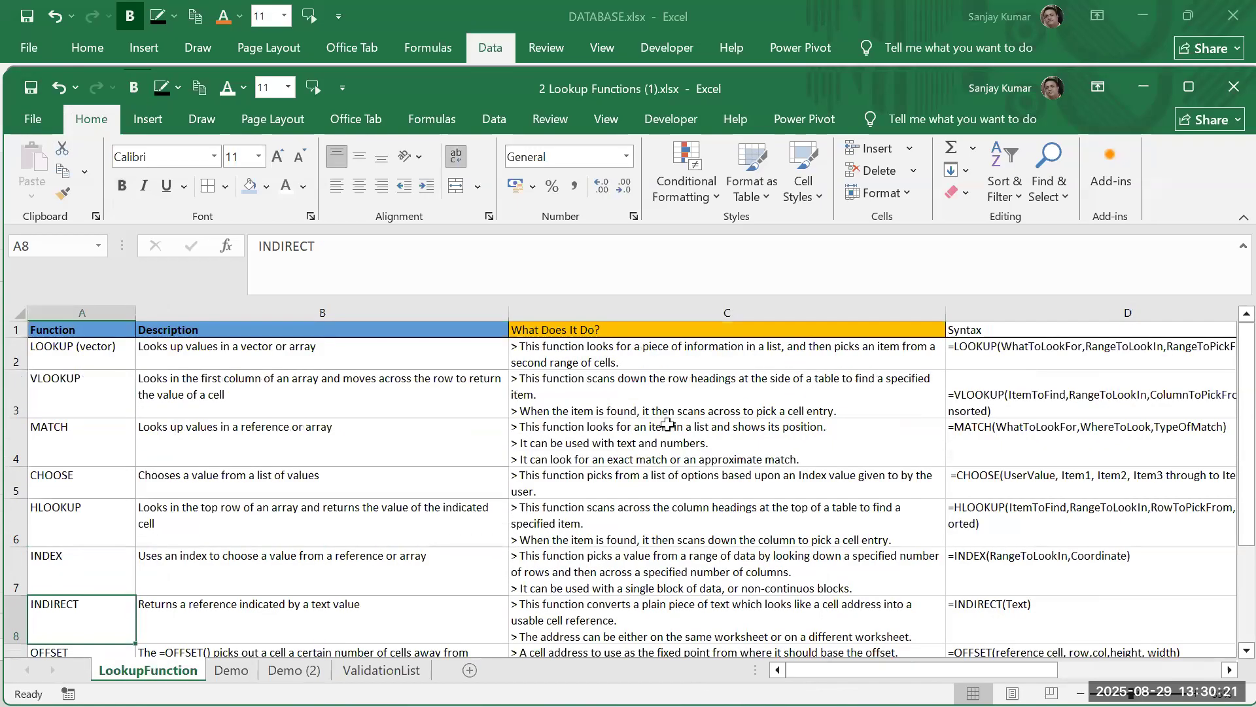
left_click(605, 349)
left_click(627, 427)
left_click(756, 553)
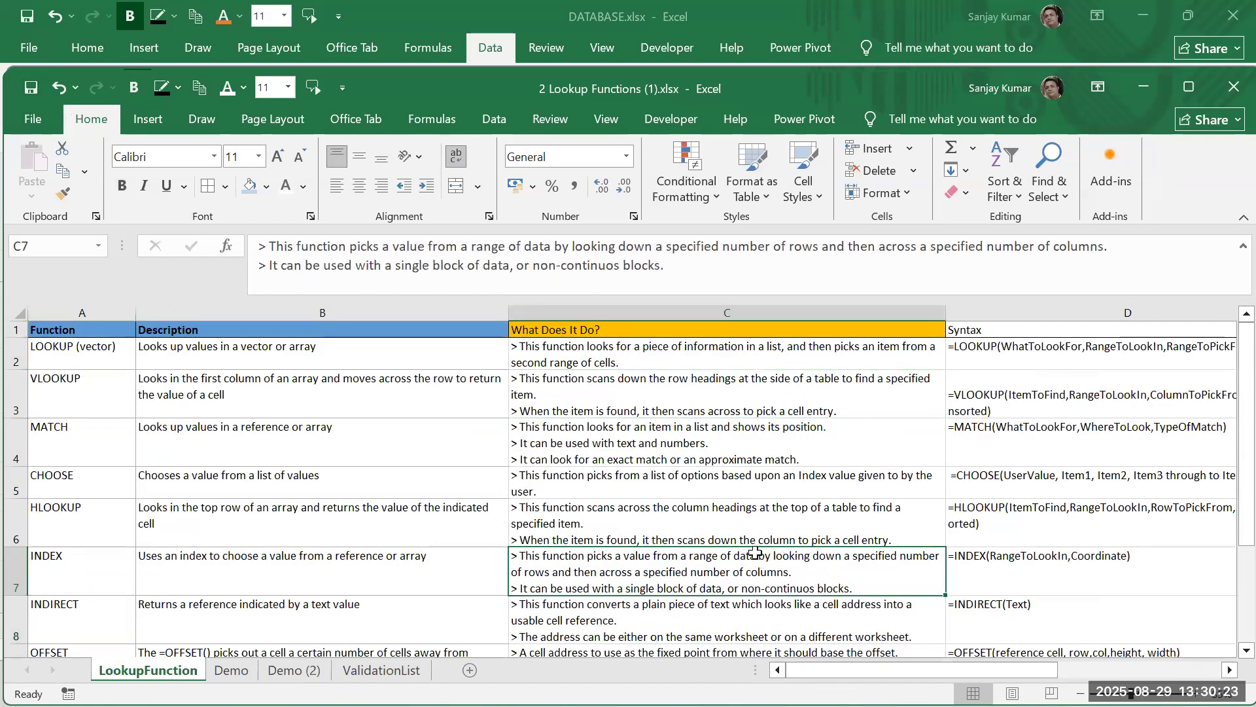
left_click(85, 481)
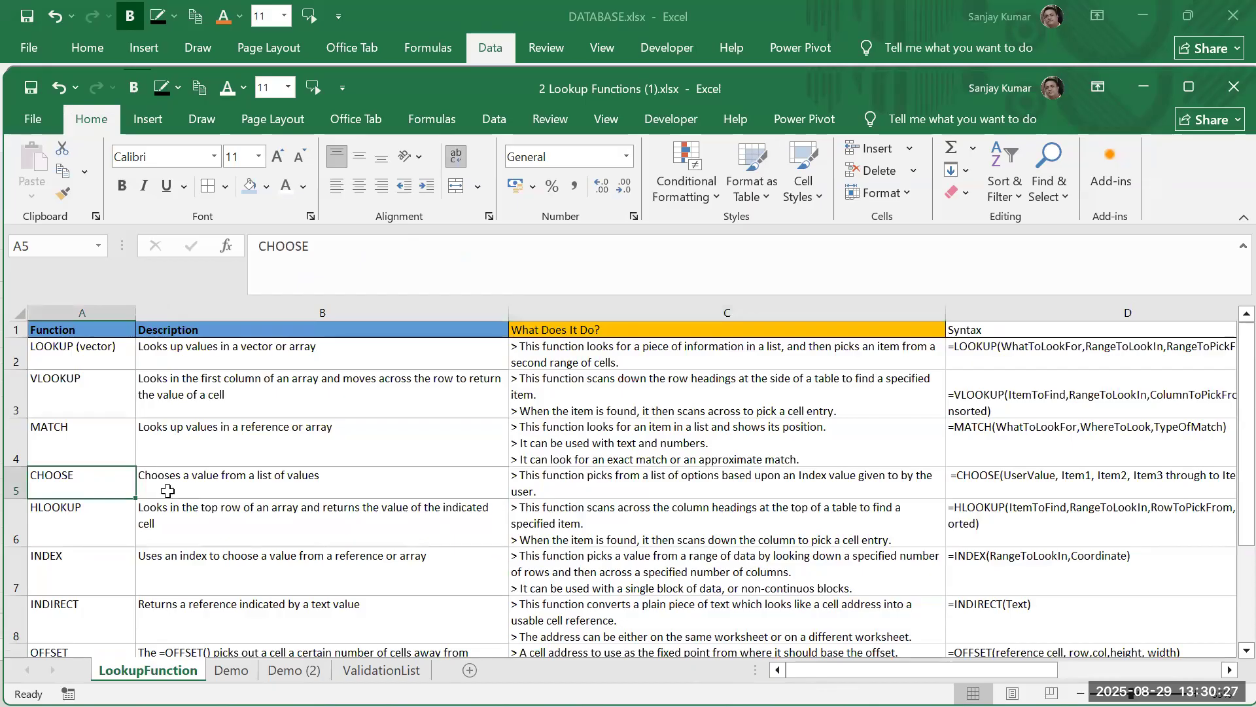
Check the product and price cells of the invoice on the ValidationList sheet
left_click(294, 670)
left_click(381, 670)
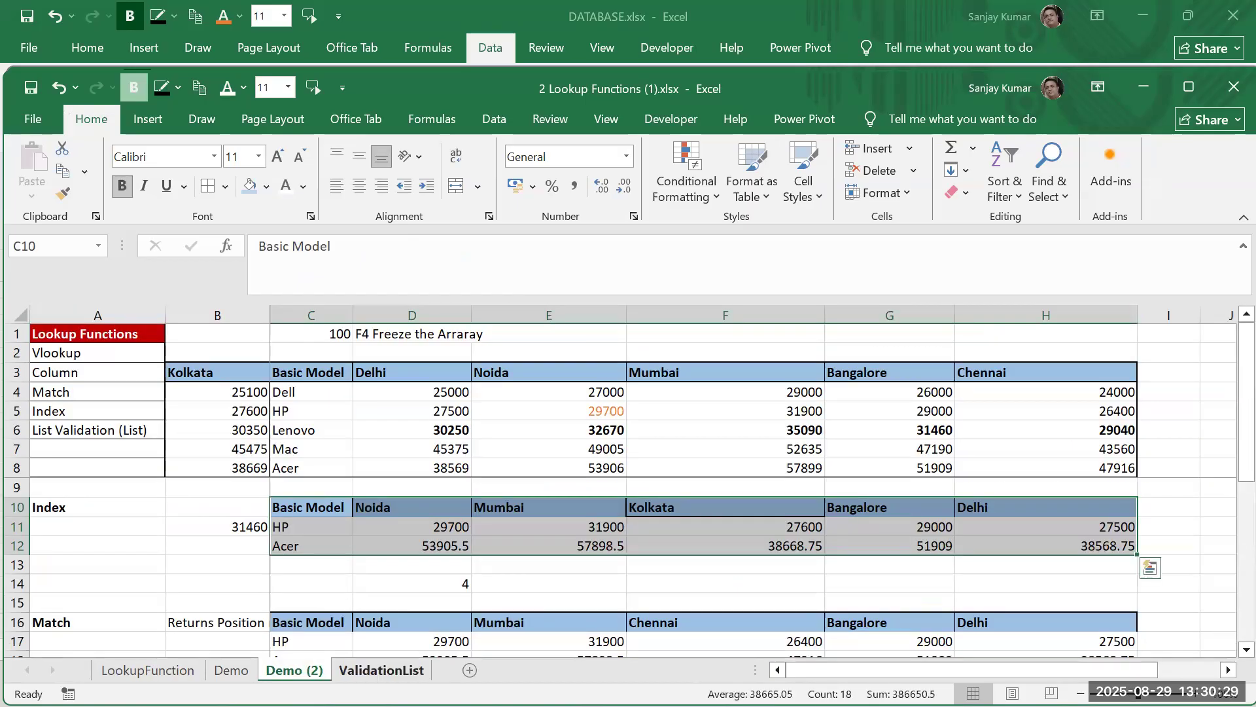
left_click(520, 432)
left_click(452, 438)
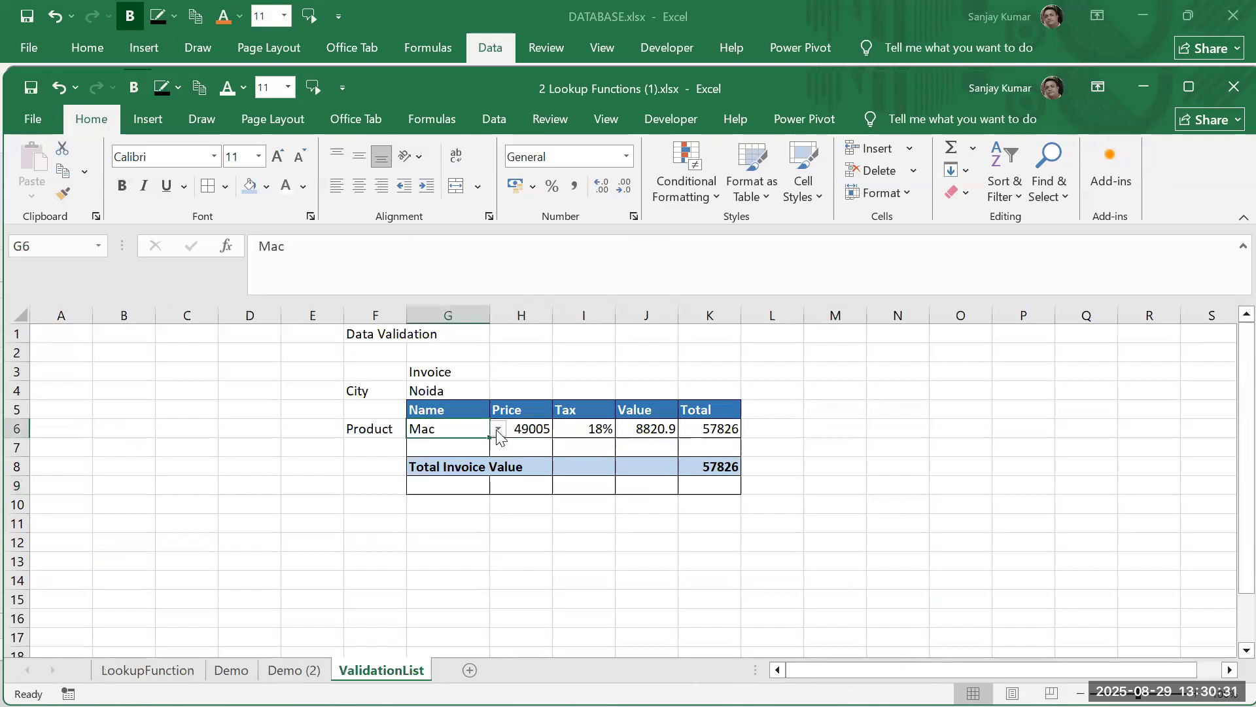
left_click(556, 435)
left_click(697, 502)
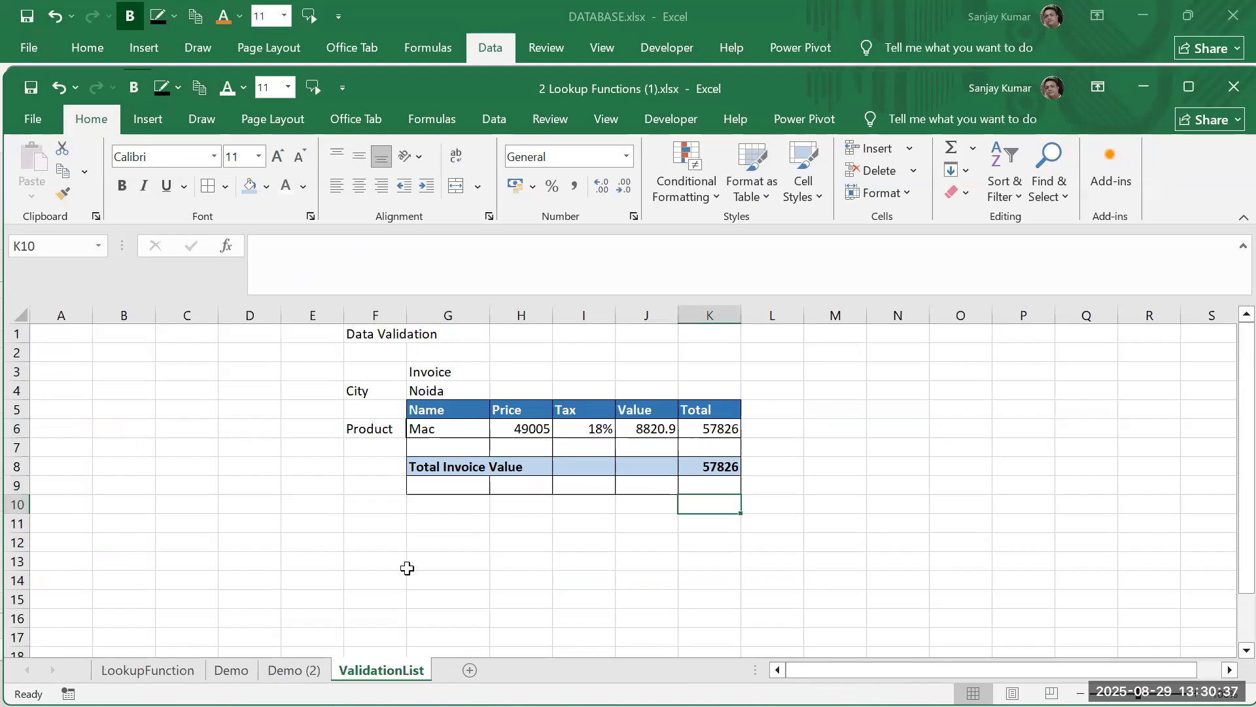
Rename the Demo (2) sheet as Demo29Aug and select its Index heading in A10
left_click(305, 672)
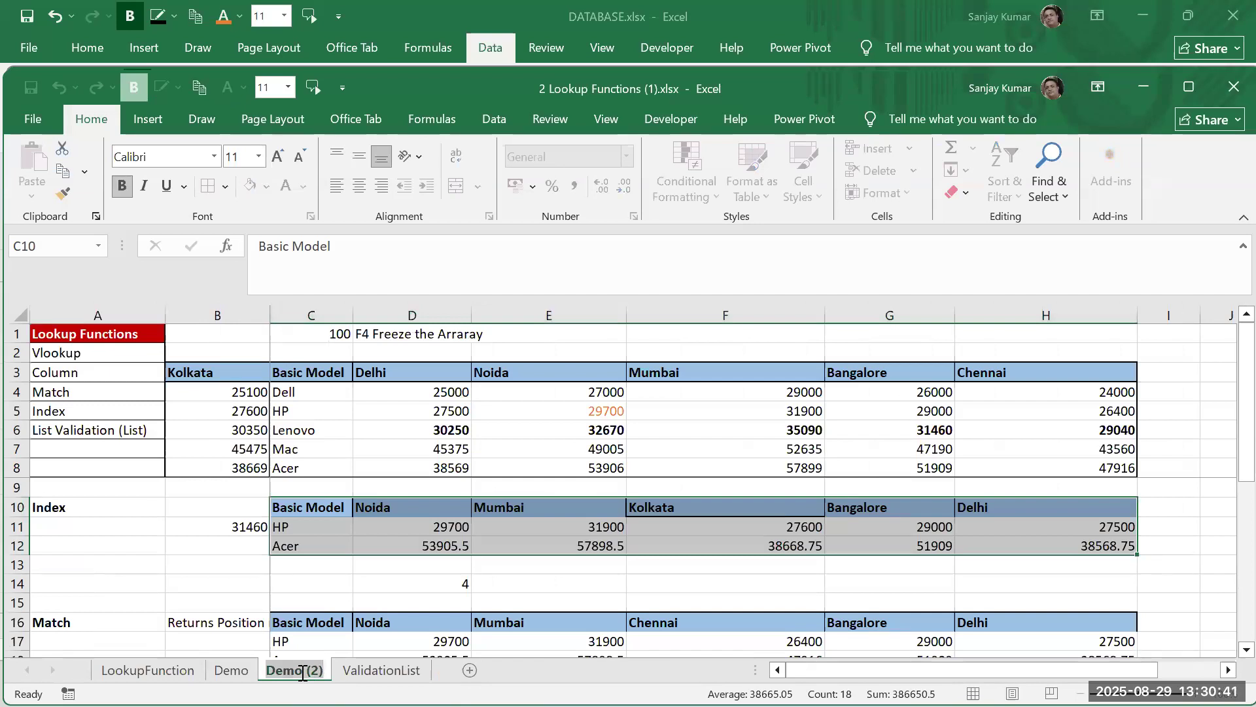
type("Demo")
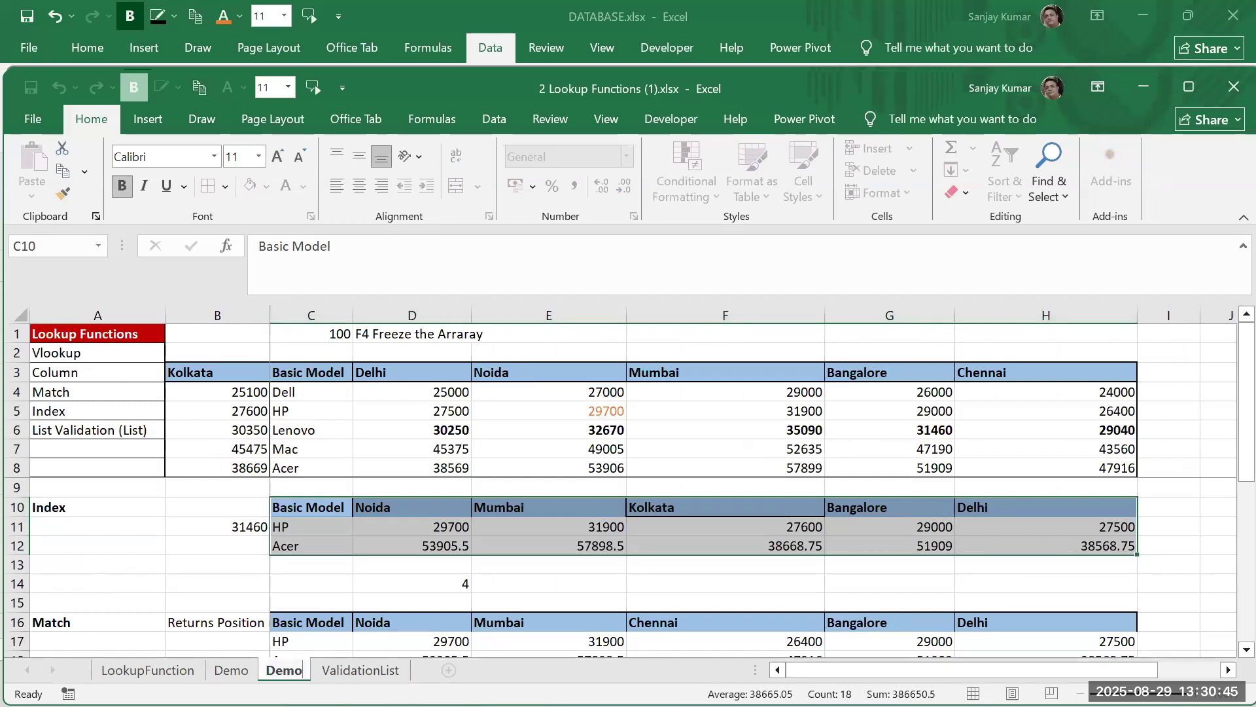
type("29Aug")
key("Return")
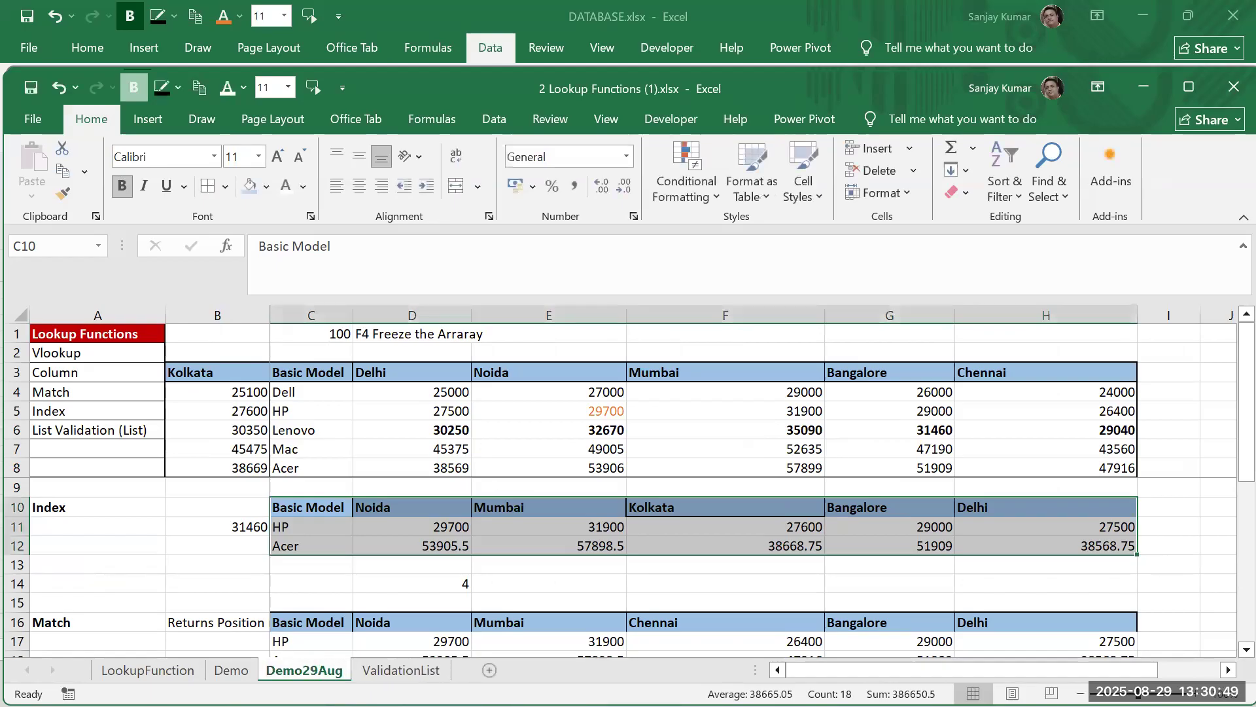
left_click(100, 506)
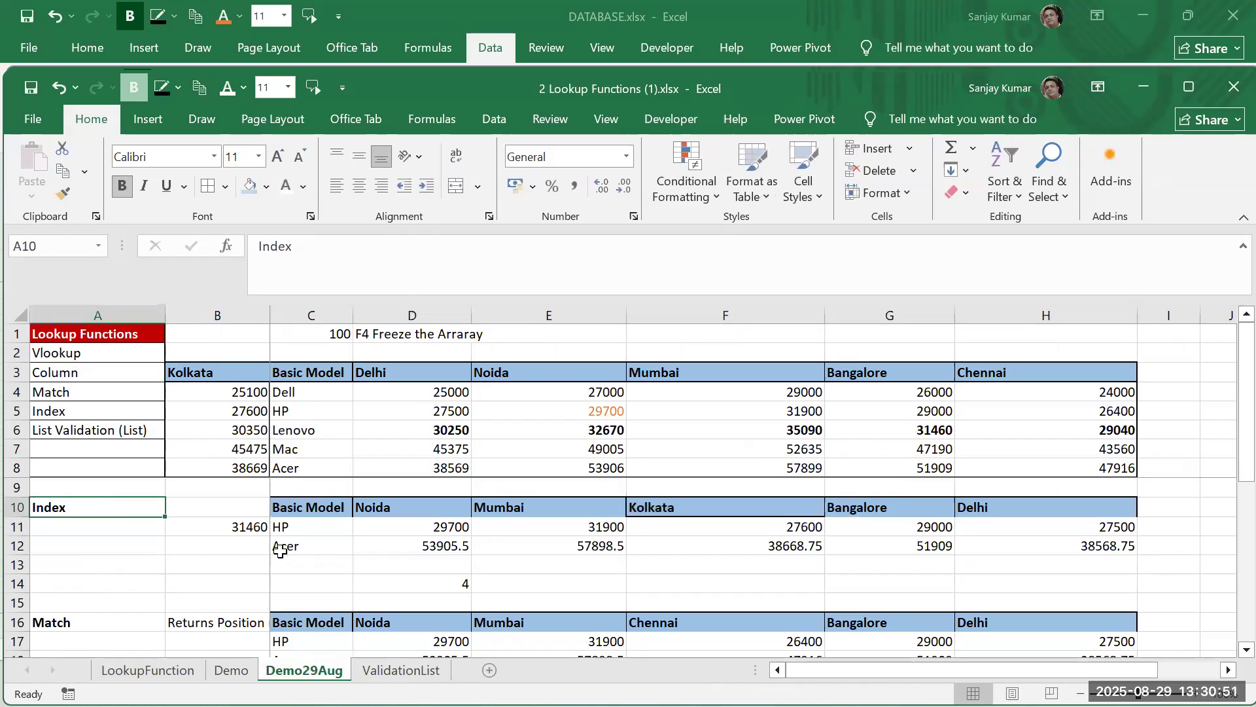